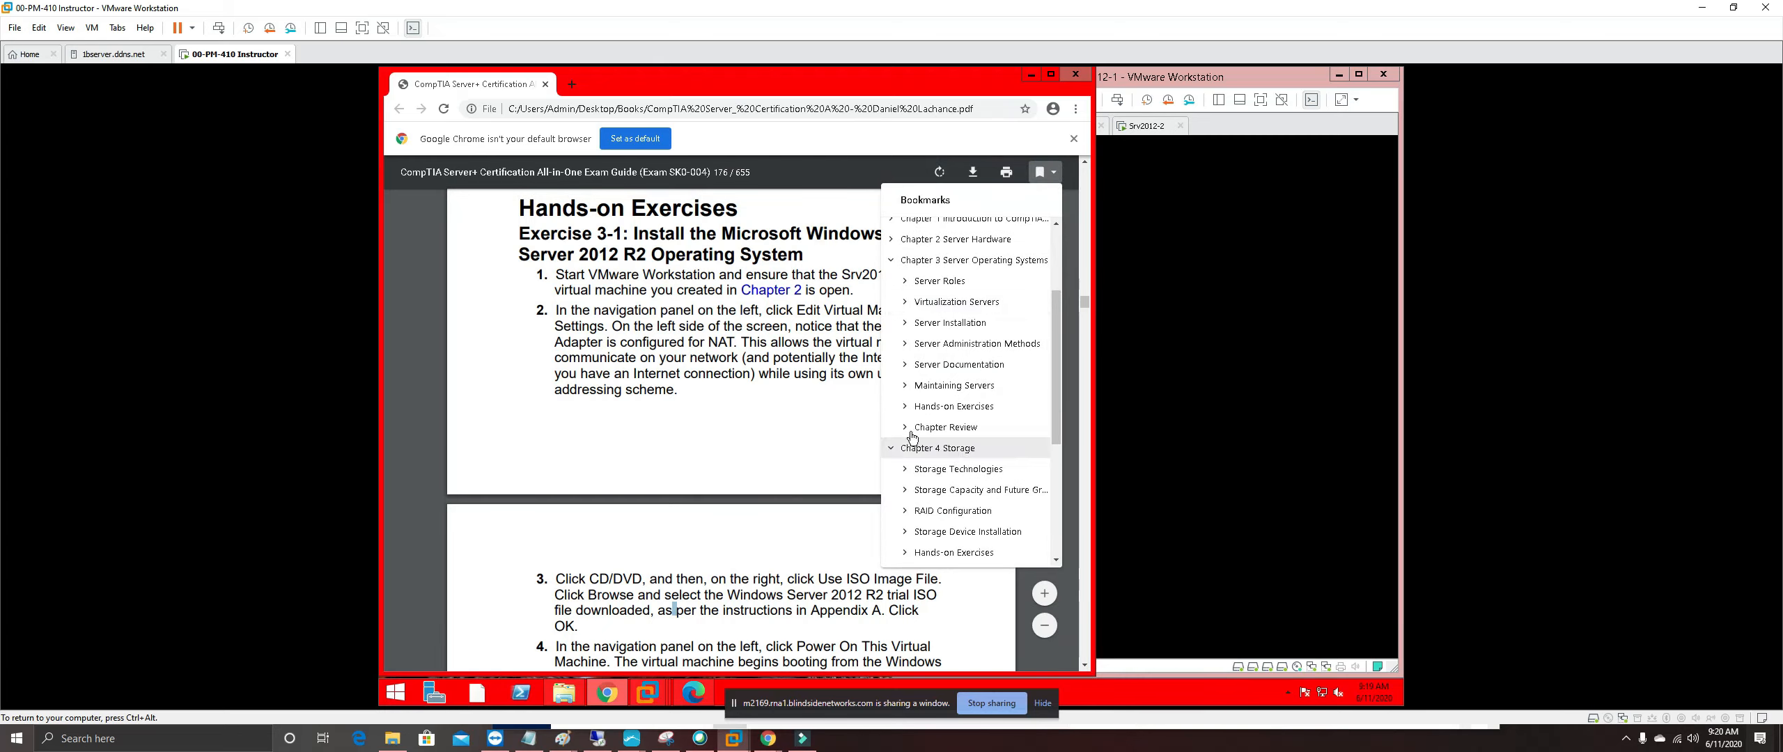
Jump the Chrome PDF to Chapter 4's Hands-on Exercises, then minimize Chrome
{"action": "scroll", "coordinate": [985, 481], "scroll_direction": "down", "scroll_amount": 1}
{"action": "scroll", "coordinate": [989, 484], "scroll_direction": "down", "scroll_amount": 1}
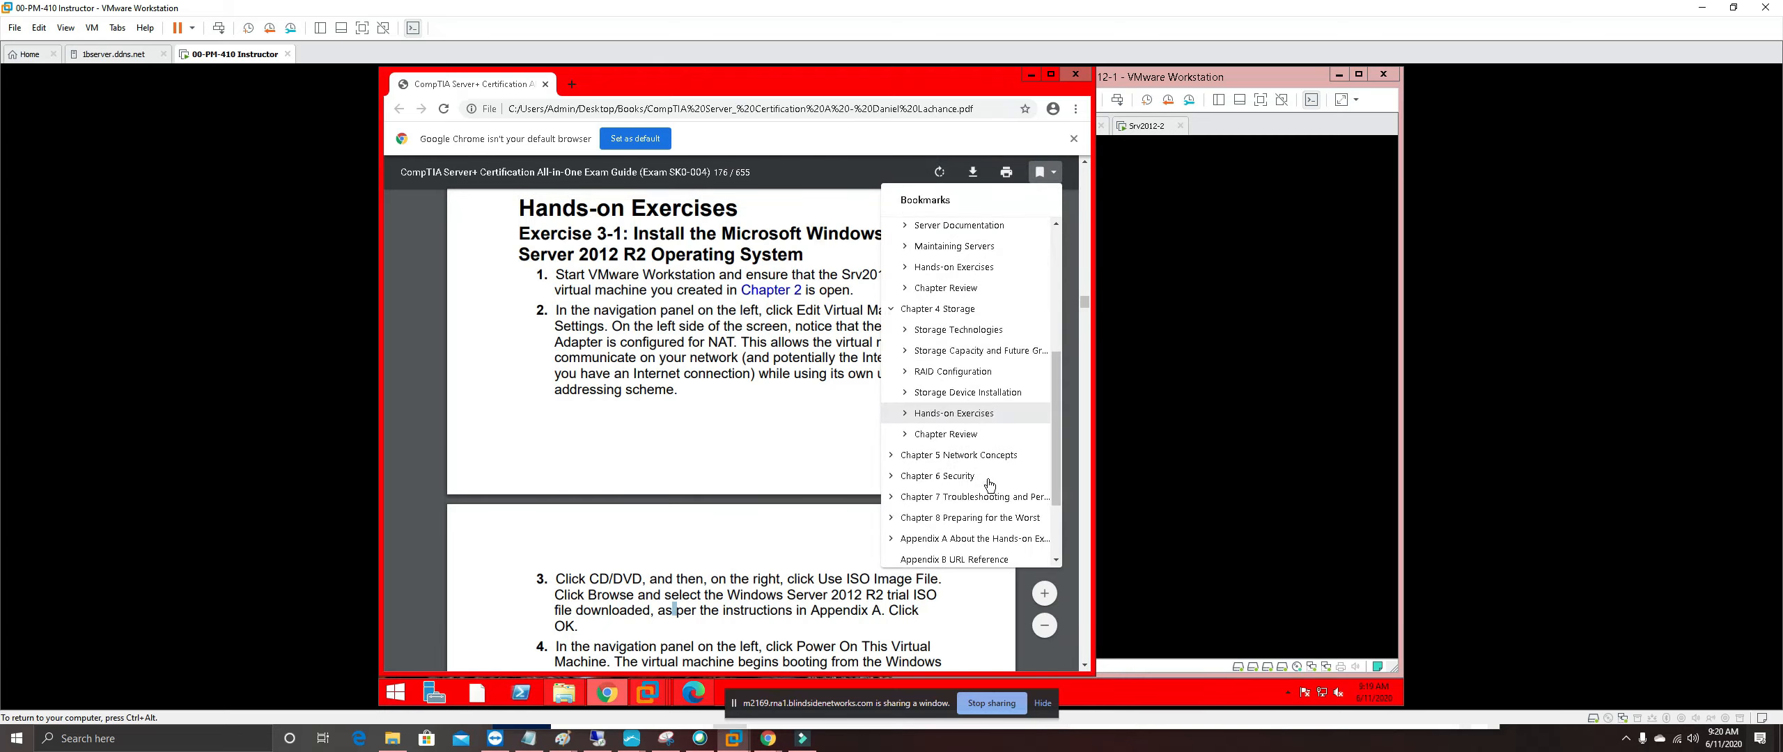
{"action": "left_click", "coordinate": [947, 414]}
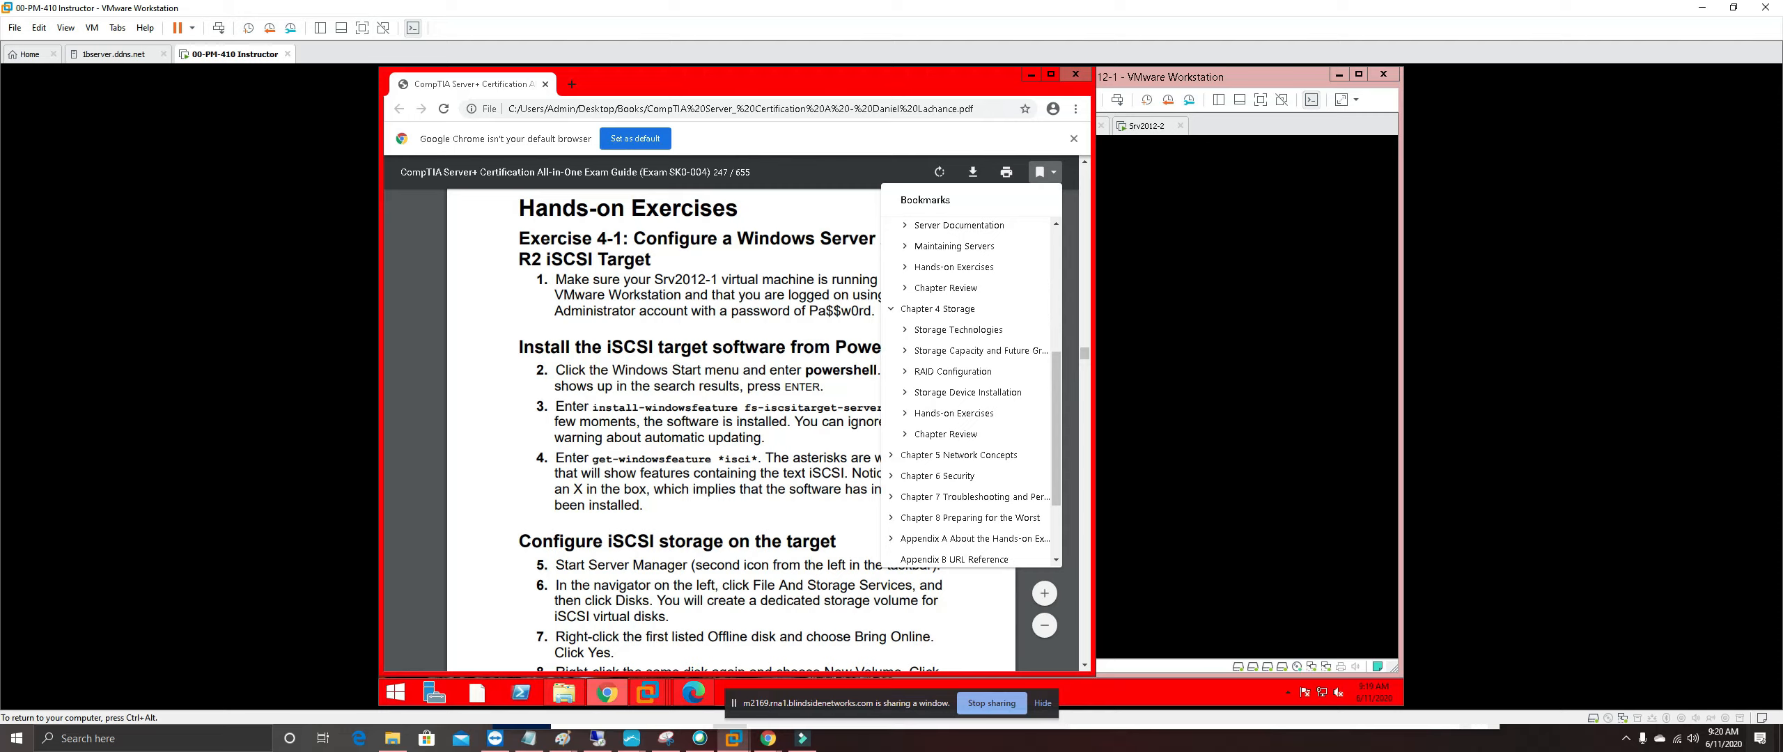
{"action": "left_click", "coordinate": [750, 273]}
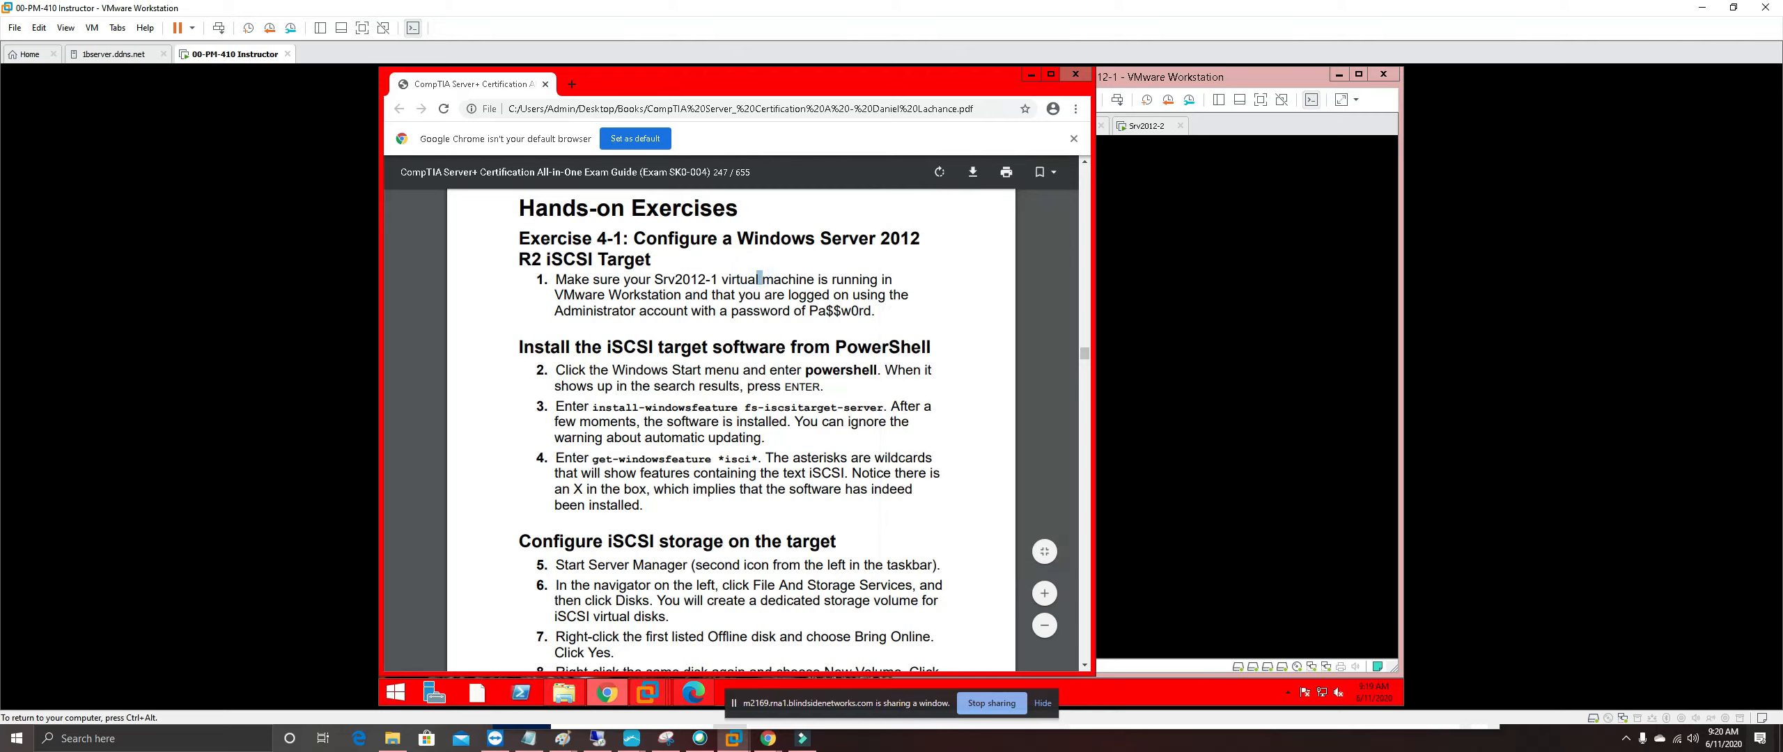
{"action": "left_click", "coordinate": [1031, 75]}
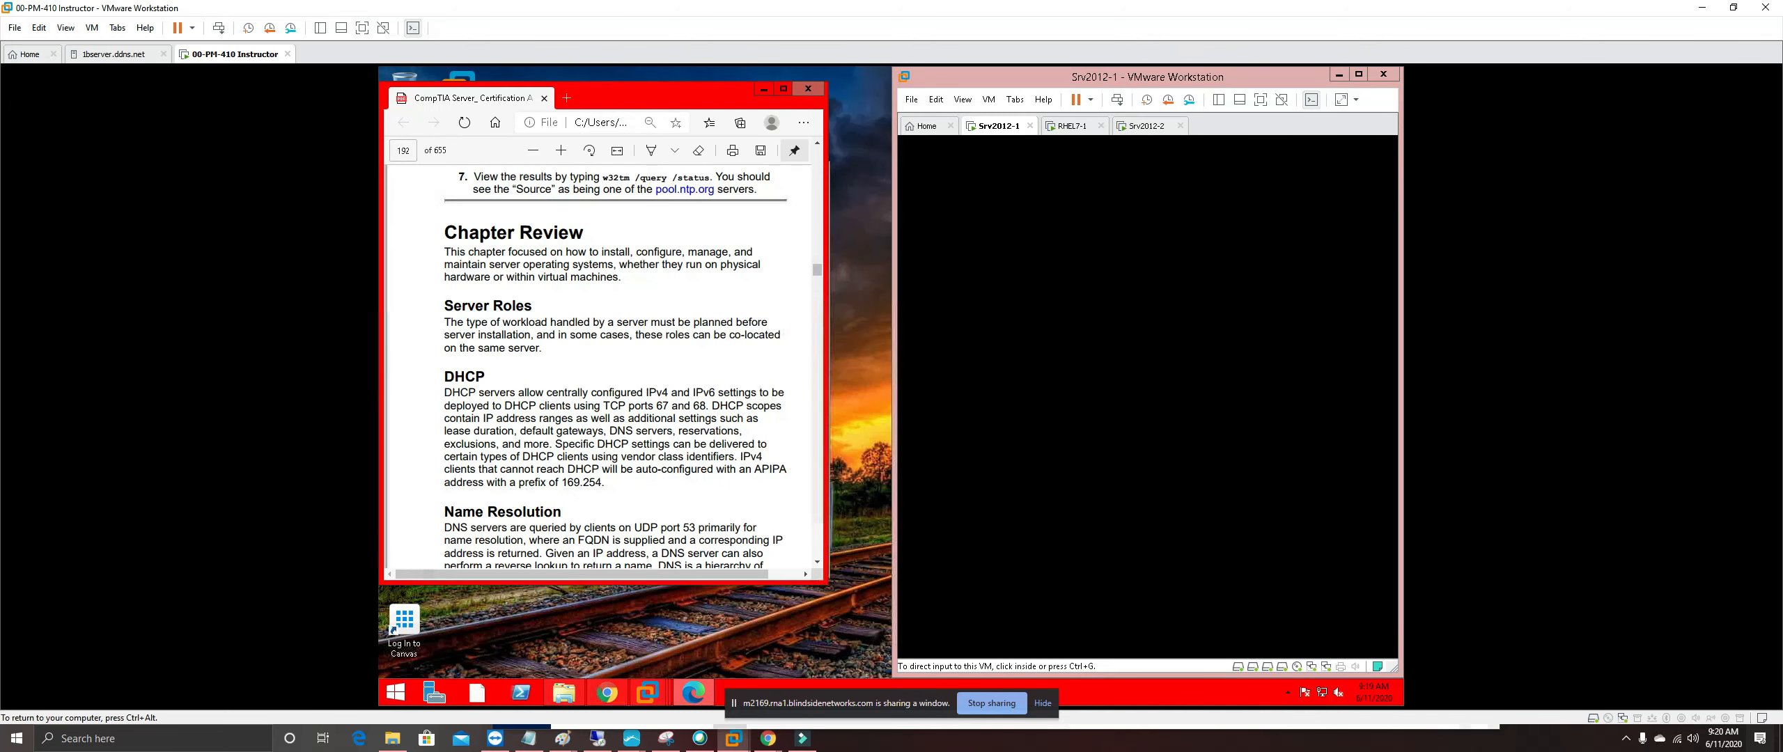
Go to page 247 (Exercise 4-1) in the Edge PDF
{"action": "left_click", "coordinate": [413, 151]}
{"action": "type", "text": "247"}
{"action": "key", "text": "Return"}
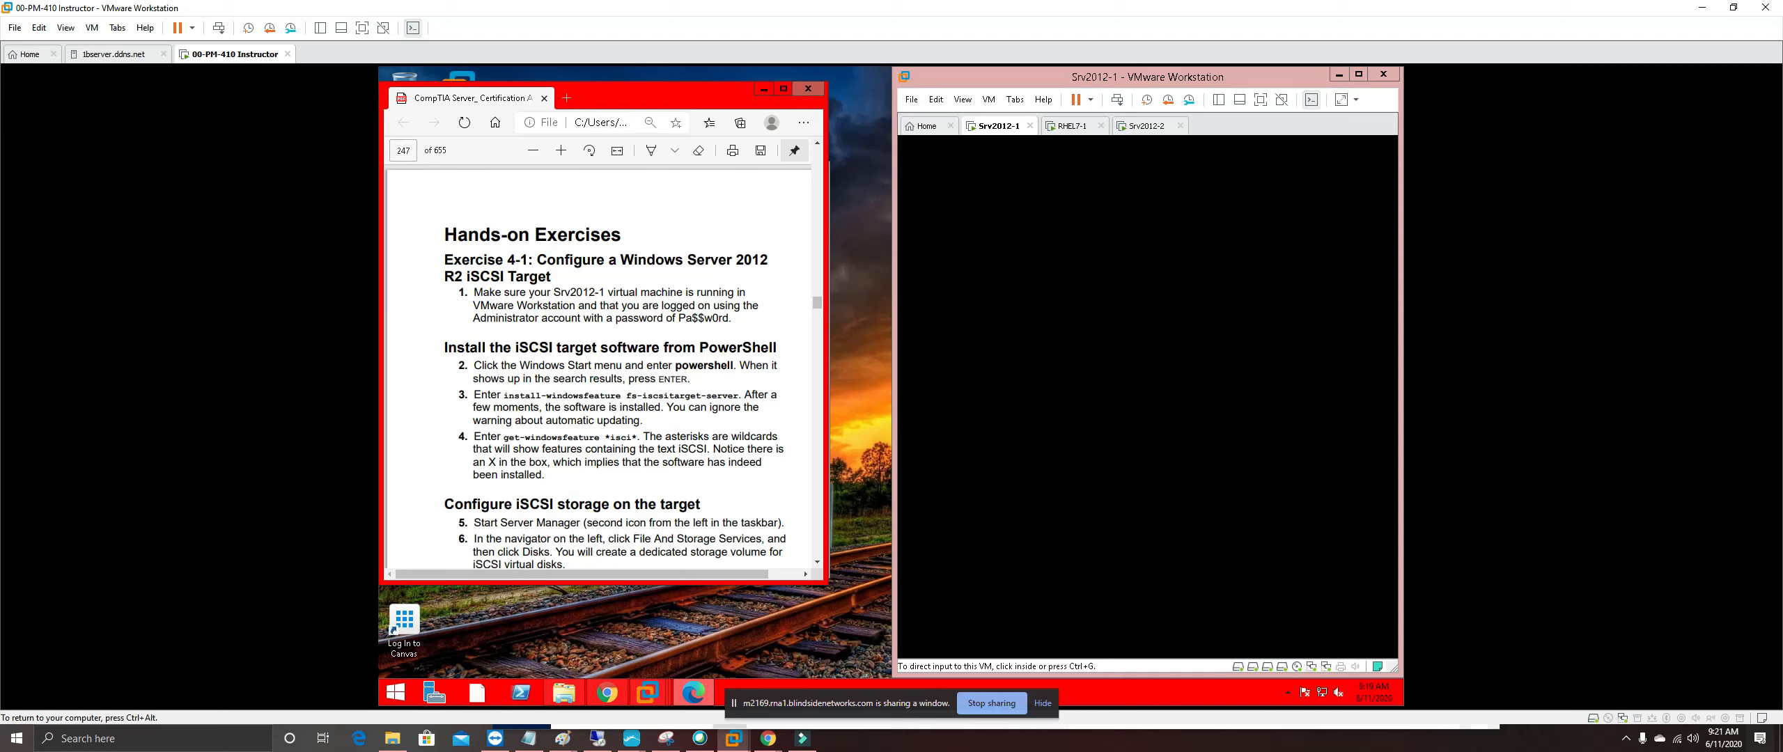
{"action": "scroll", "coordinate": [598, 366], "scroll_direction": "down", "scroll_amount": 1}
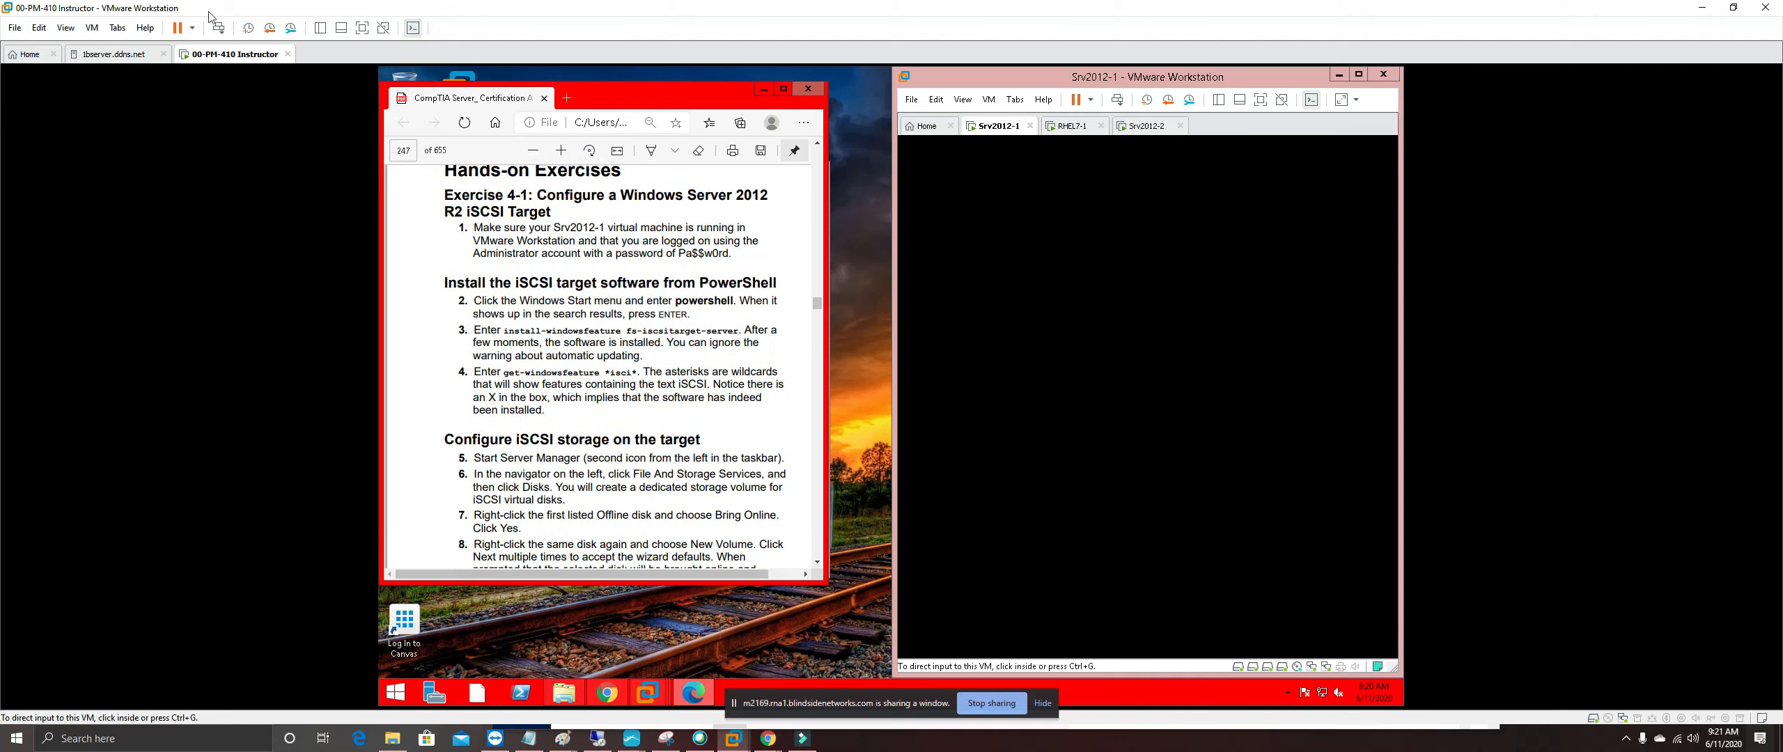
Fit the Srv2012-1 guest display to its window and snap Edge to the left half
{"action": "left_click", "coordinate": [66, 28]}
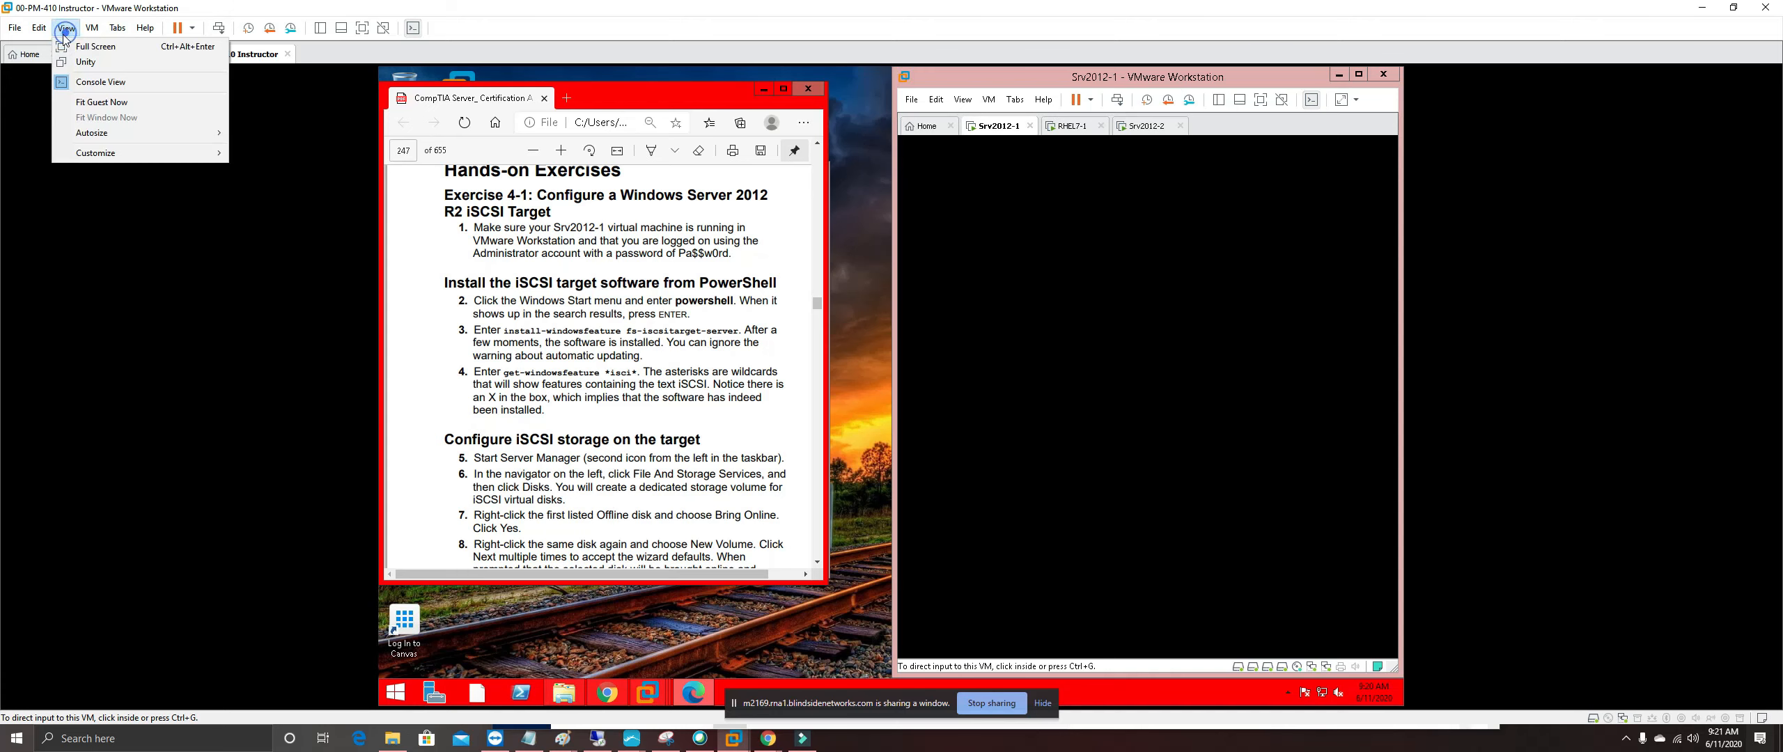
{"action": "left_click", "coordinate": [101, 102]}
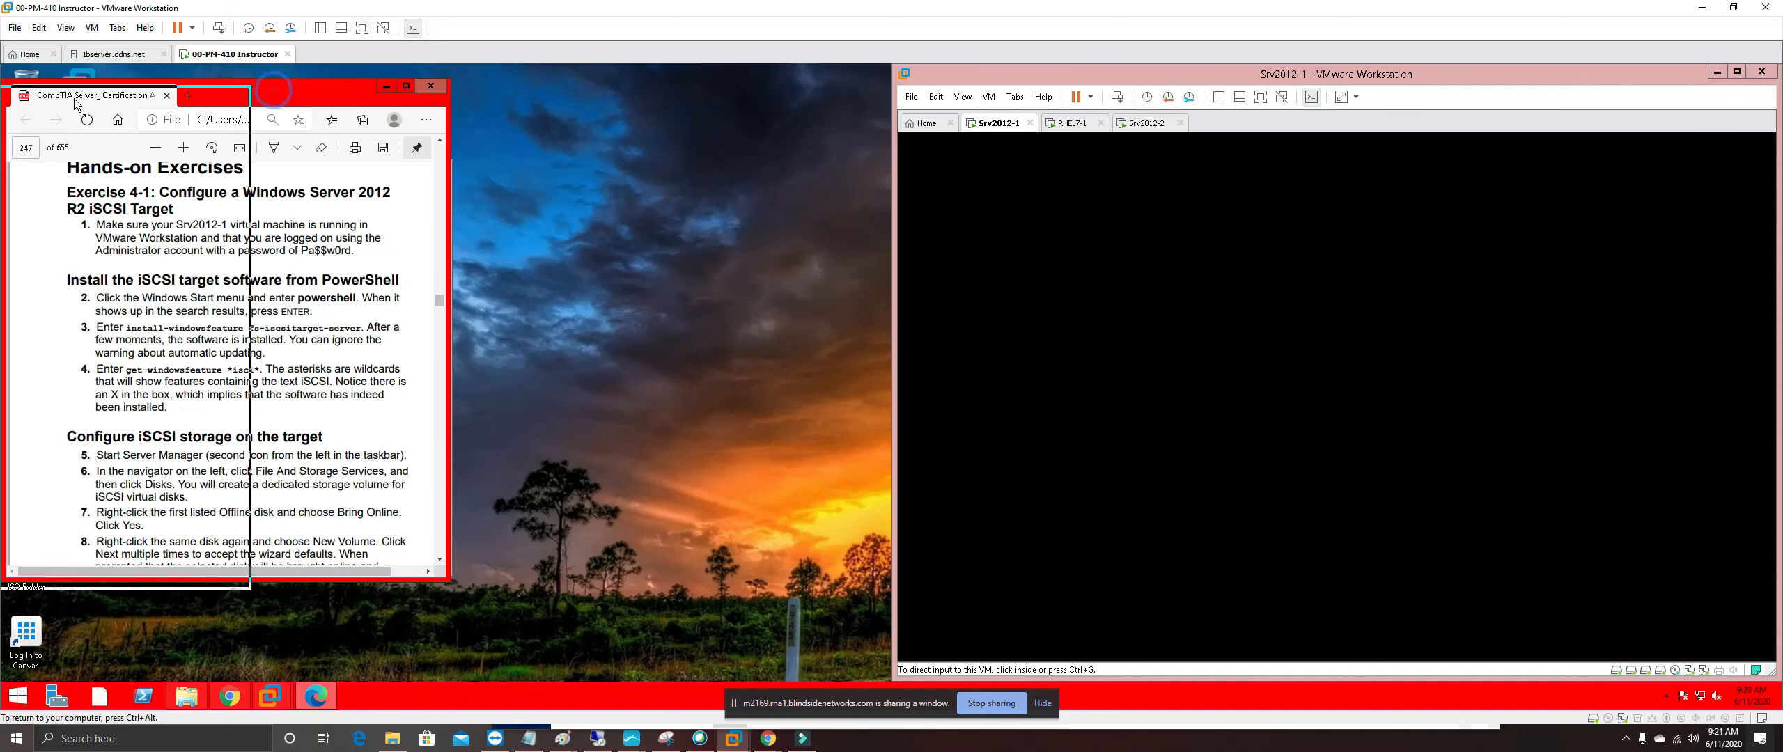
{"action": "left_click_drag", "start_coordinate": [1, 110], "coordinate": [1, 110]}
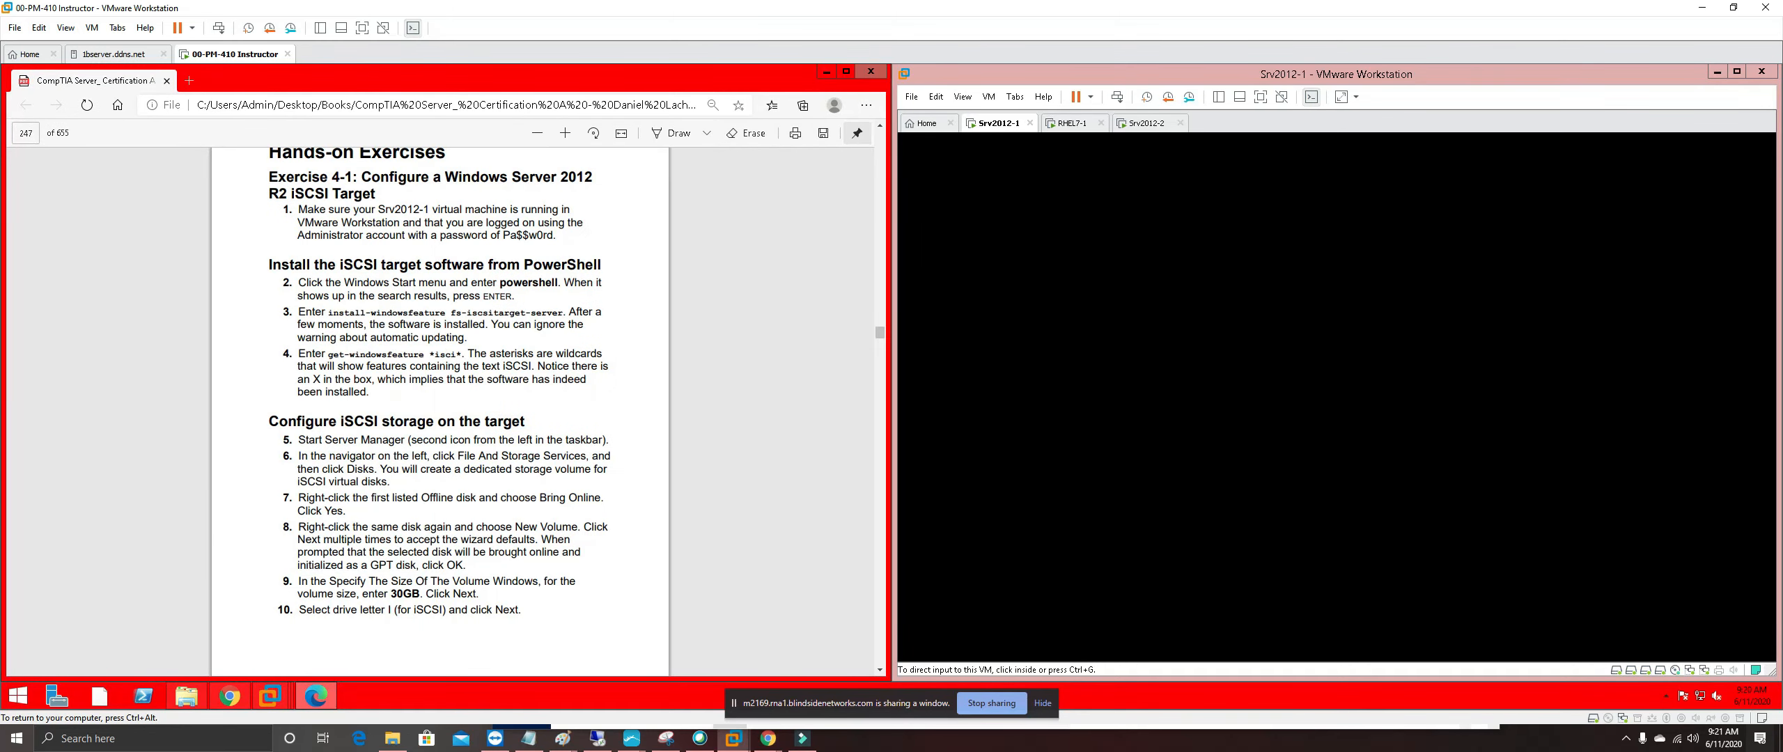
{"action": "scroll", "coordinate": [440, 411], "scroll_direction": "up", "scroll_amount": 1}
{"action": "scroll", "coordinate": [440, 411], "scroll_direction": "down", "scroll_amount": 1}
Wake the Srv2012-1 VM and highlight the name Srv2012-1 in yellow in the PDF
{"action": "left_click", "coordinate": [1118, 315]}
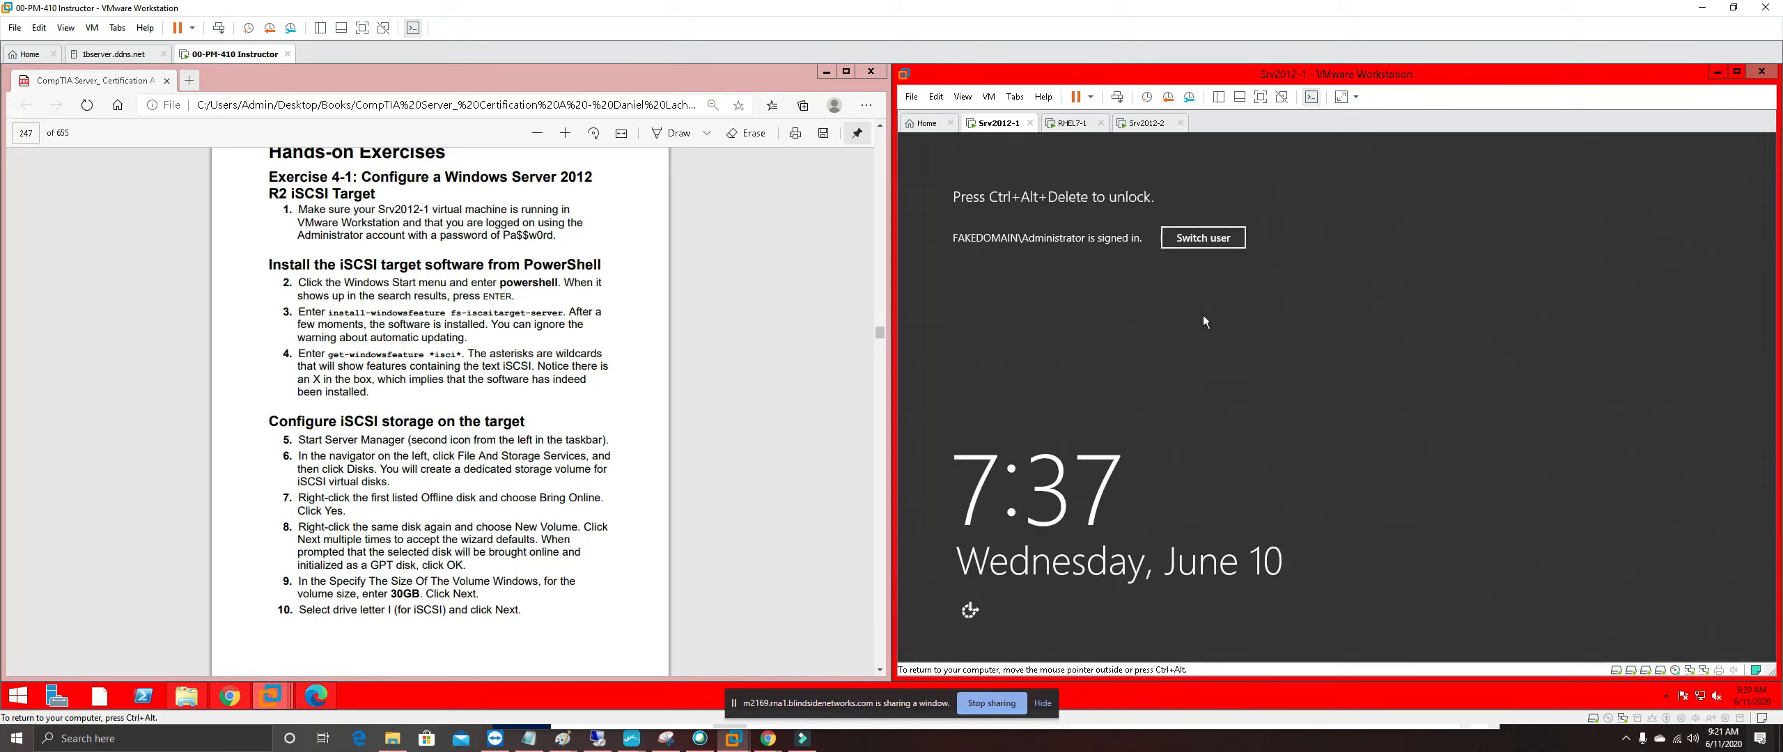
{"action": "key", "text": "ctrl+alt"}
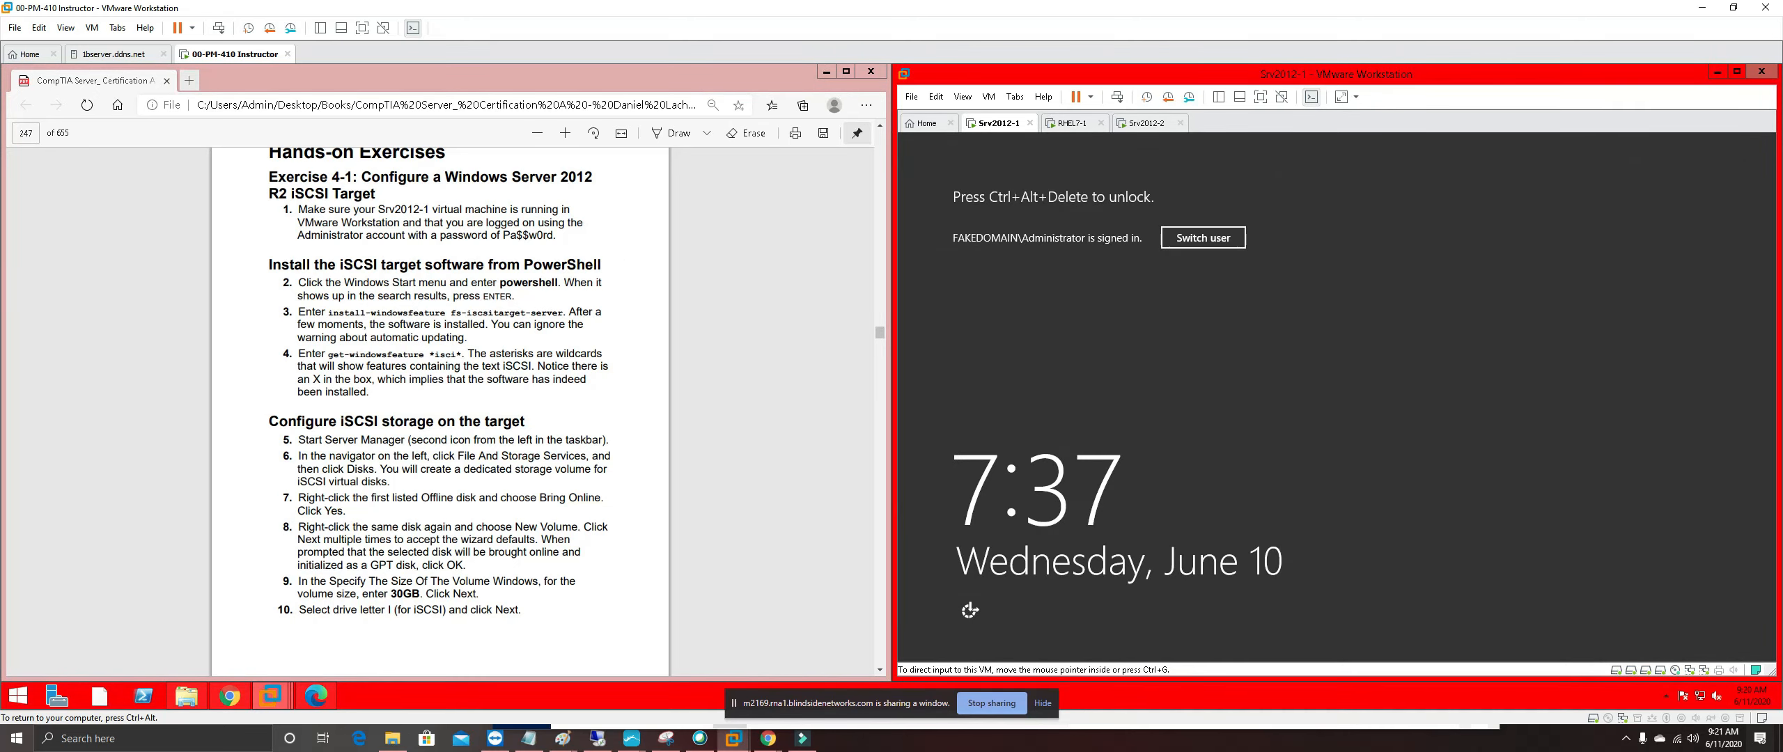
{"action": "left_click", "coordinate": [376, 209]}
{"action": "left_click_drag", "start_coordinate": [376, 209], "coordinate": [433, 209]}
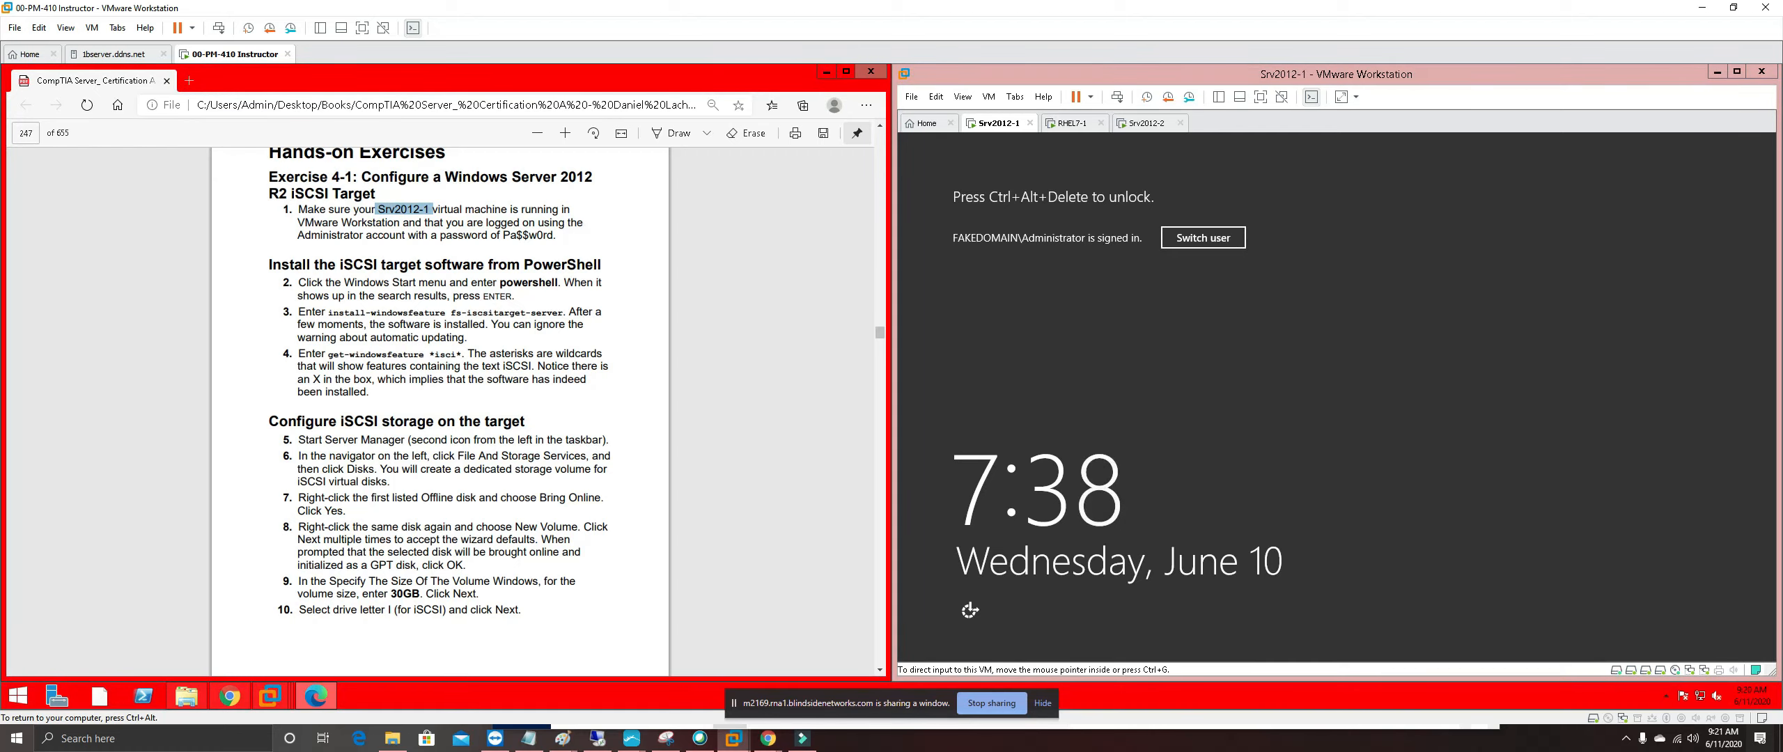
{"action": "right_click", "coordinate": [422, 211]}
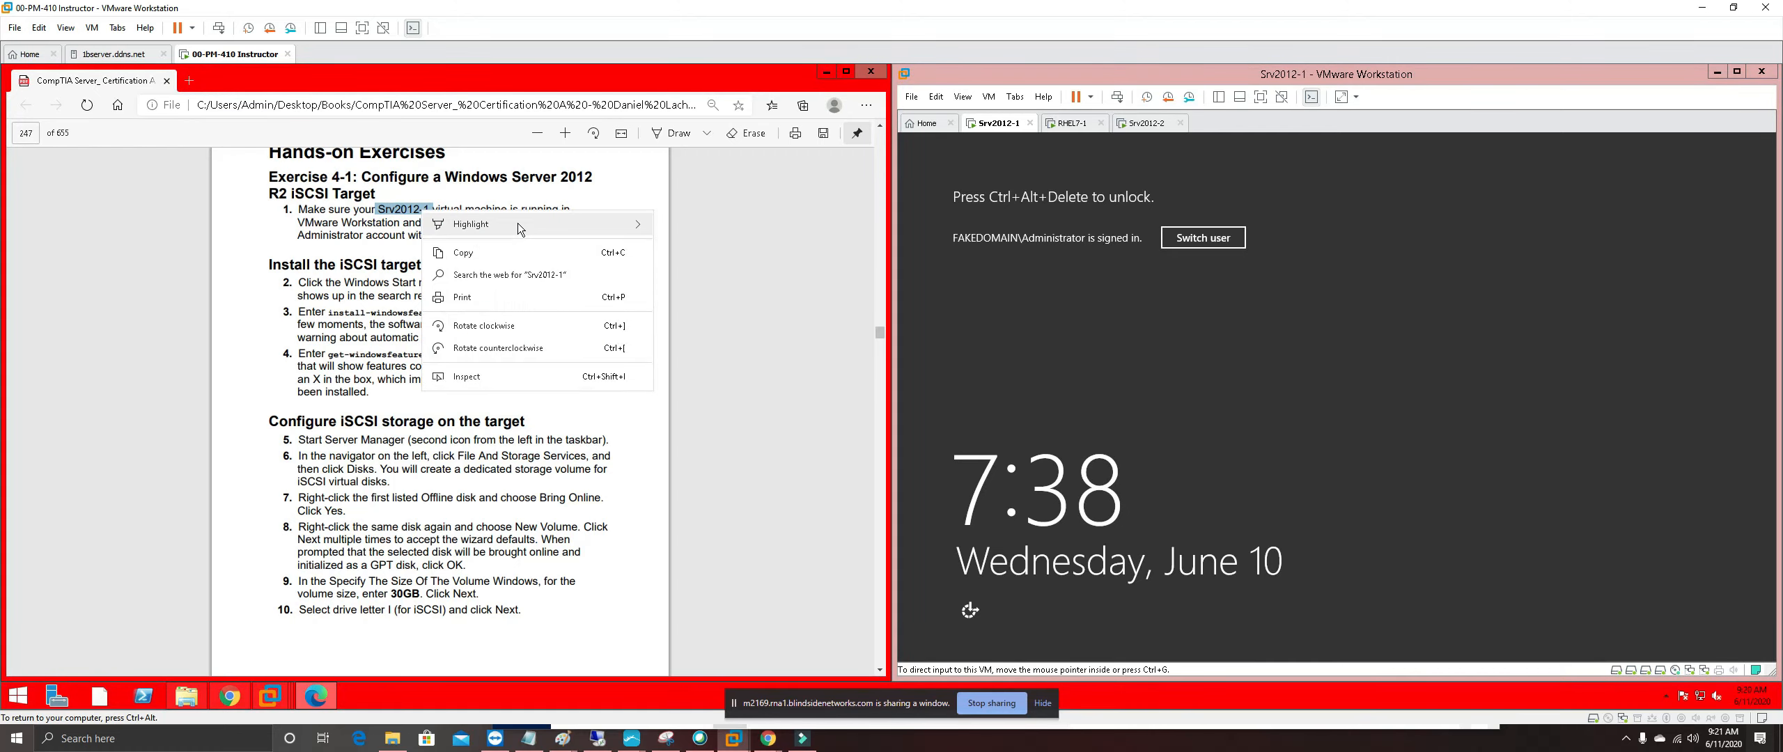
{"action": "mouse_move", "coordinate": [518, 223]}
{"action": "left_click", "coordinate": [689, 224]}
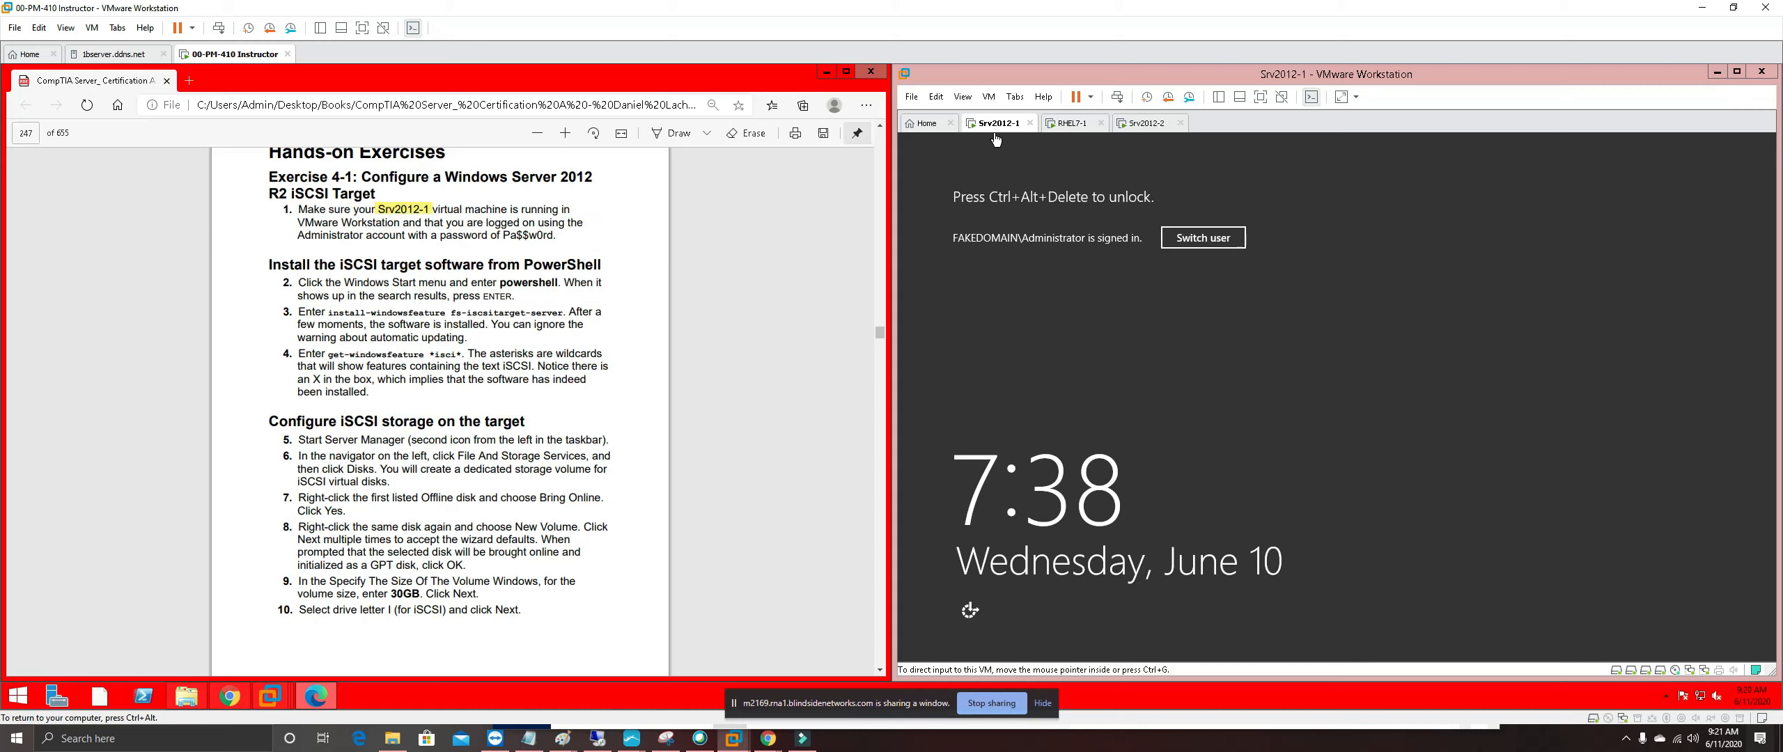
Sign in to Srv2012-1 with the Administrator password and cancel the Shutdown Event Tracker
{"action": "left_click", "coordinate": [1123, 101]}
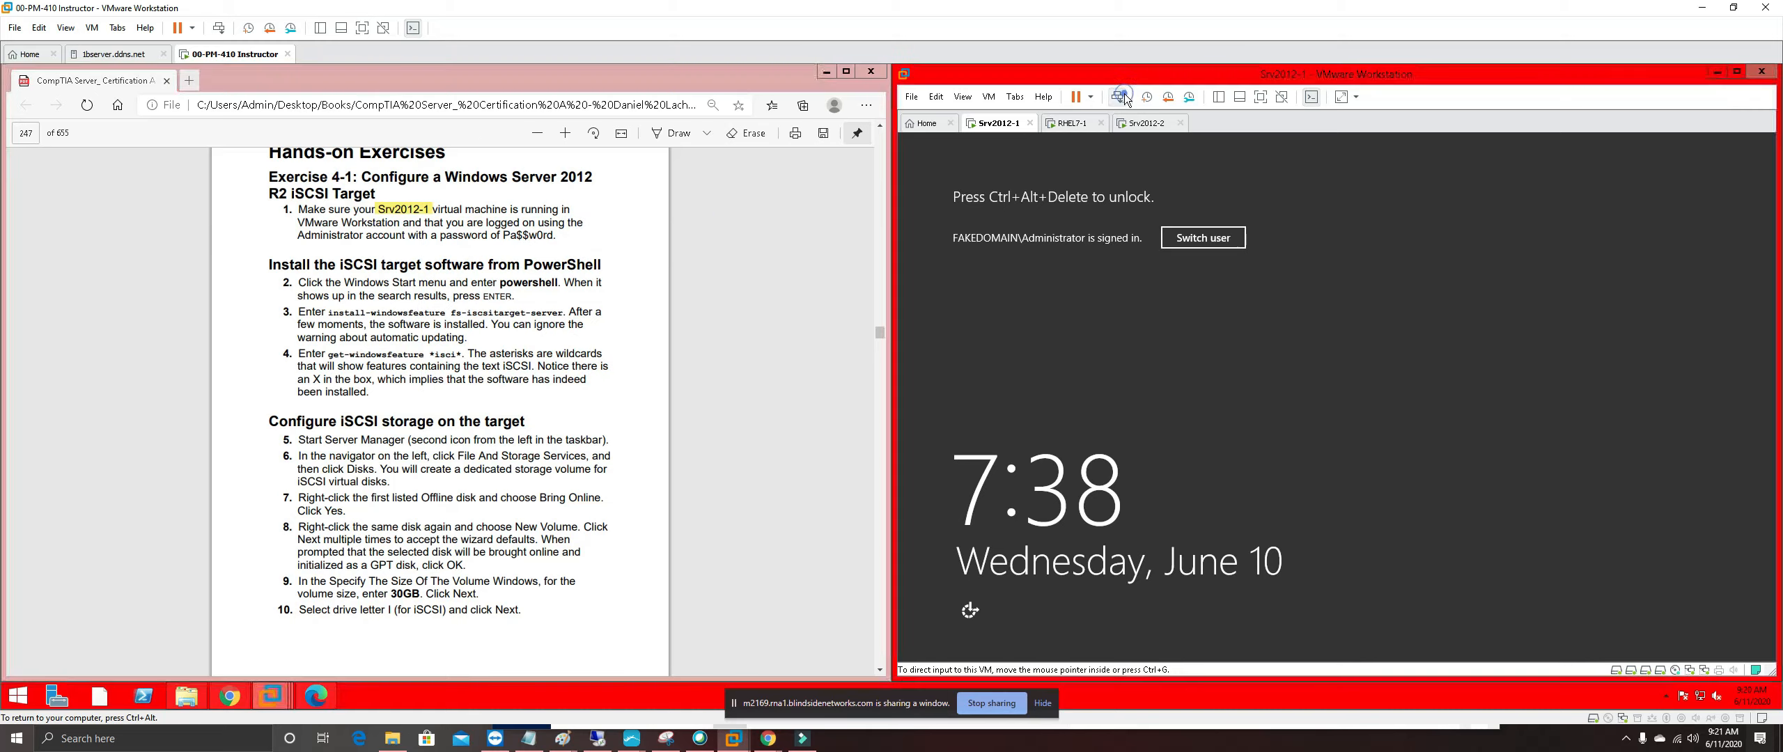
{"action": "left_click", "coordinate": [1361, 318]}
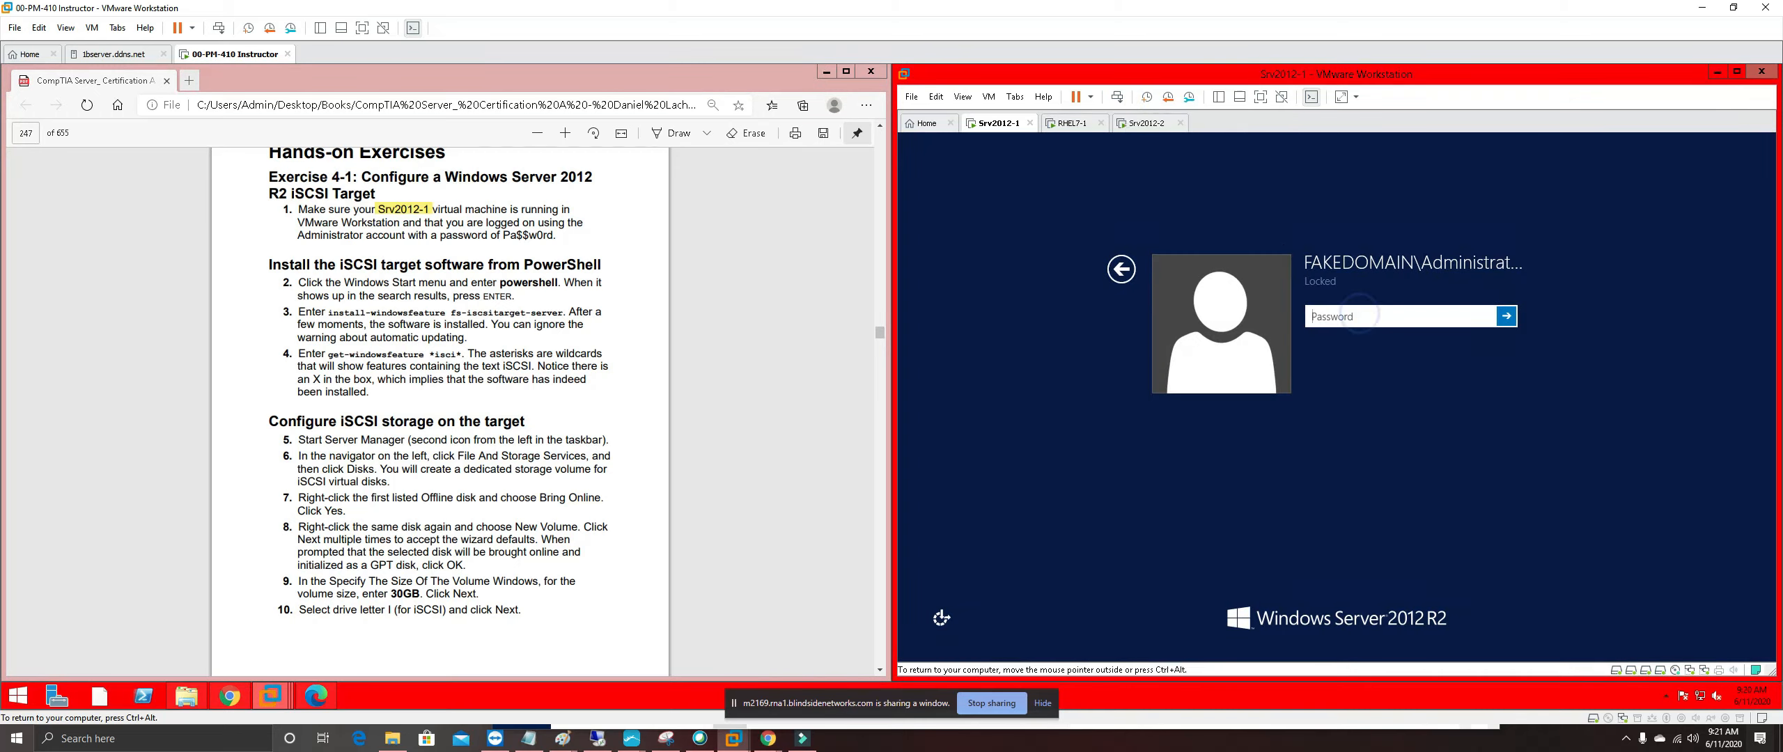
{"action": "type", "text": "Pa$$w0rd"}
{"action": "key", "text": "Return"}
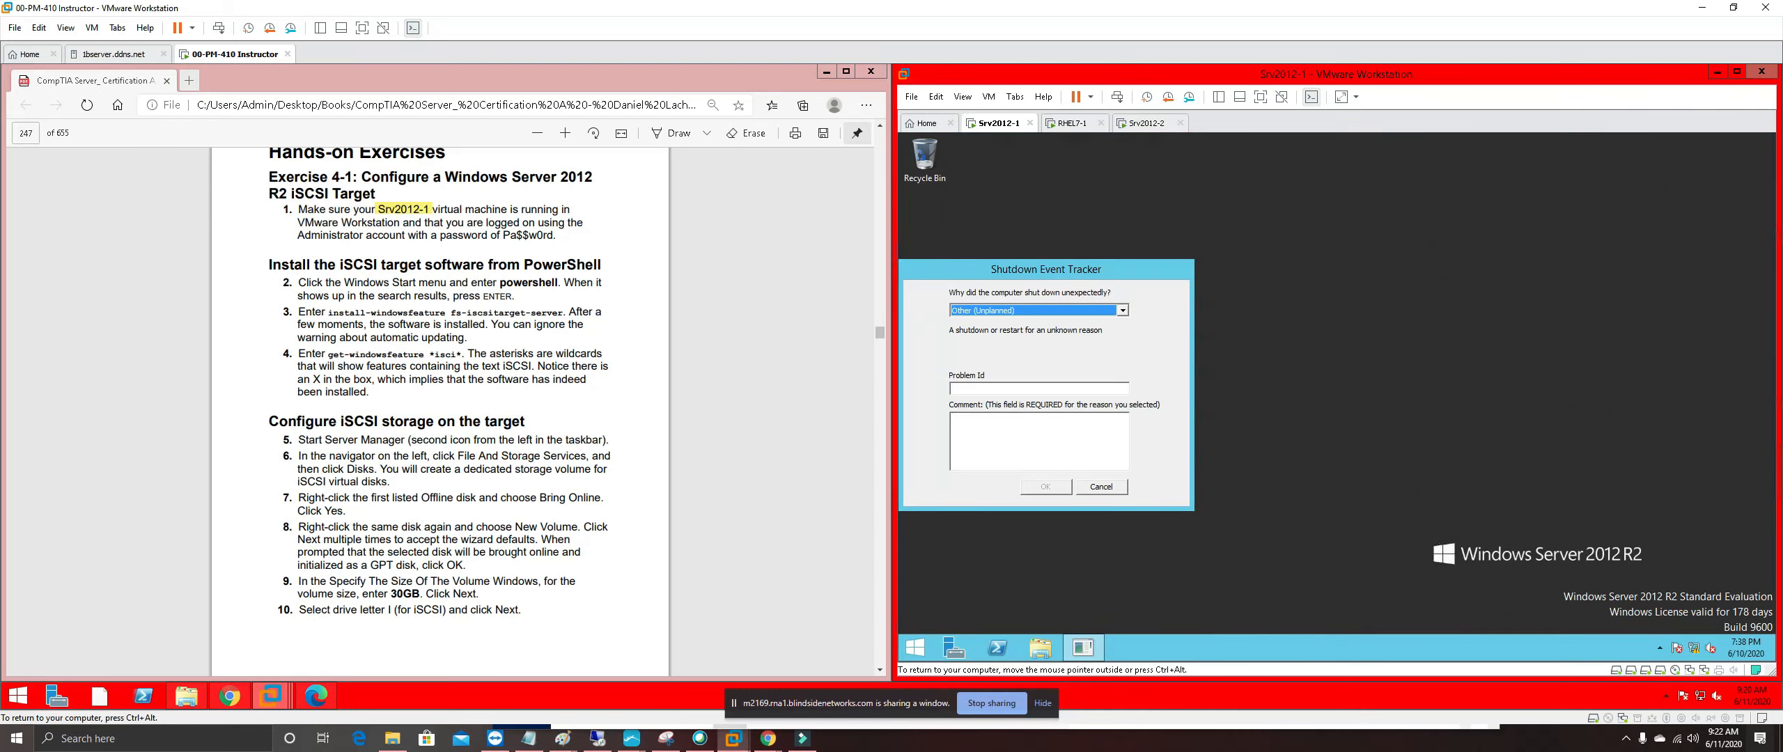
{"action": "left_click", "coordinate": [1120, 489]}
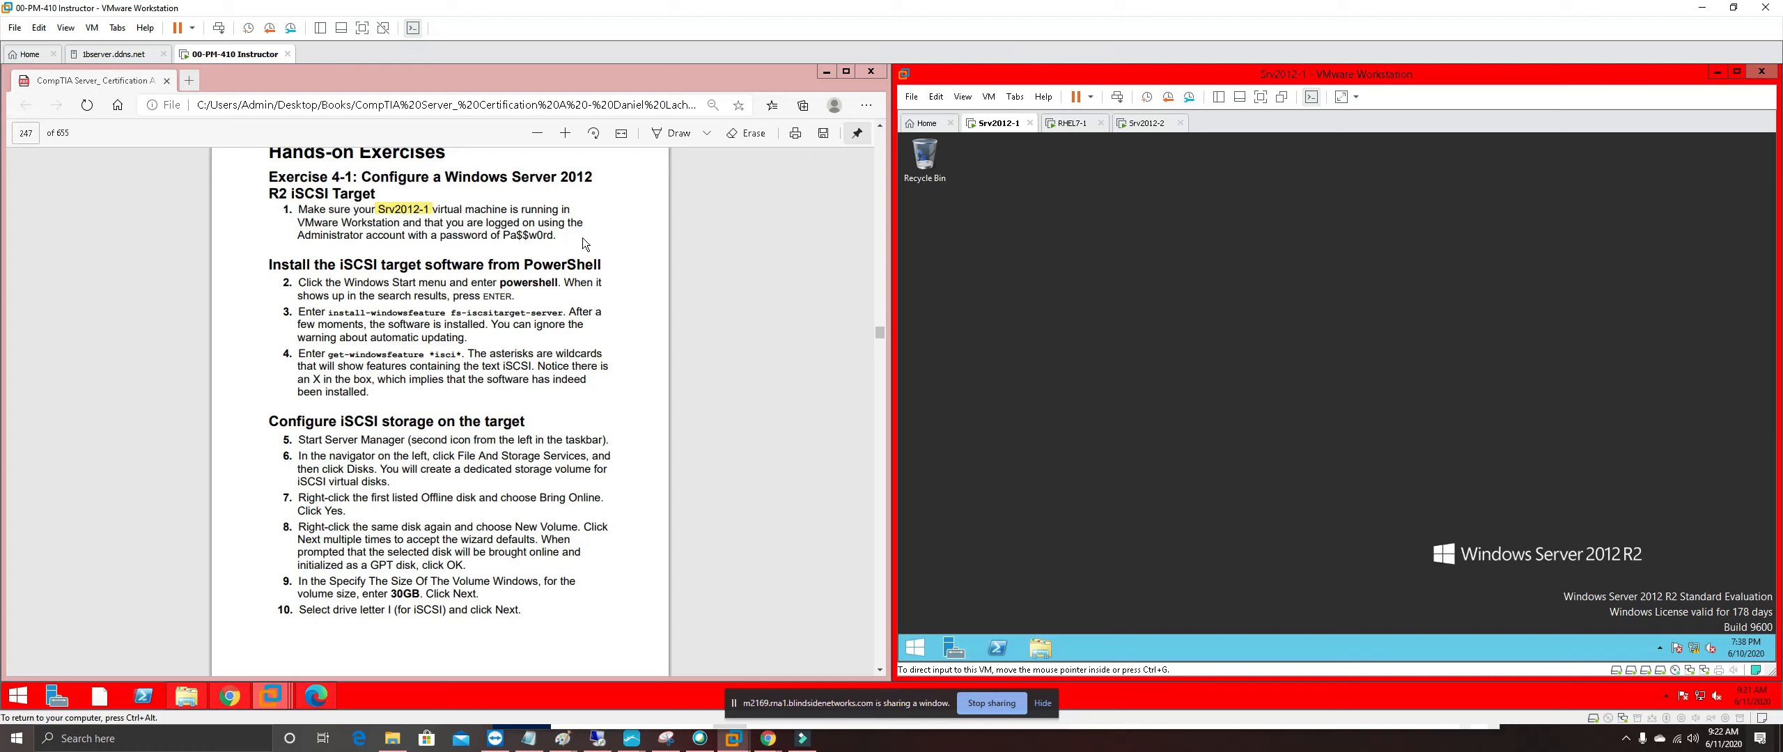
Highlight the text of step 1 in pink
{"action": "left_click_drag", "start_coordinate": [273, 210], "coordinate": [555, 235]}
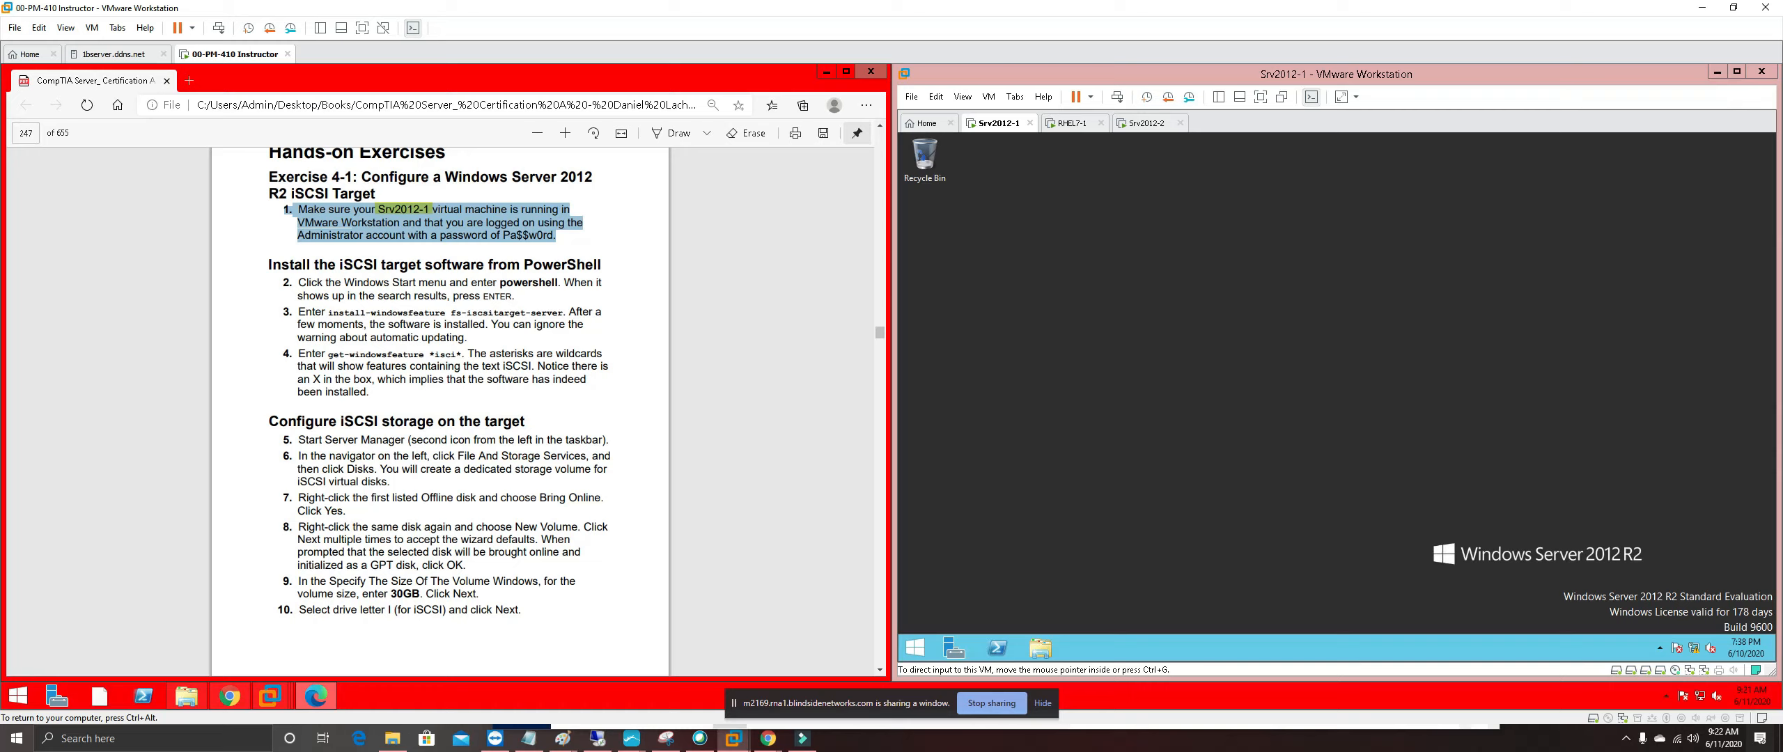
{"action": "right_click", "coordinate": [506, 228]}
{"action": "mouse_move", "coordinate": [641, 236]}
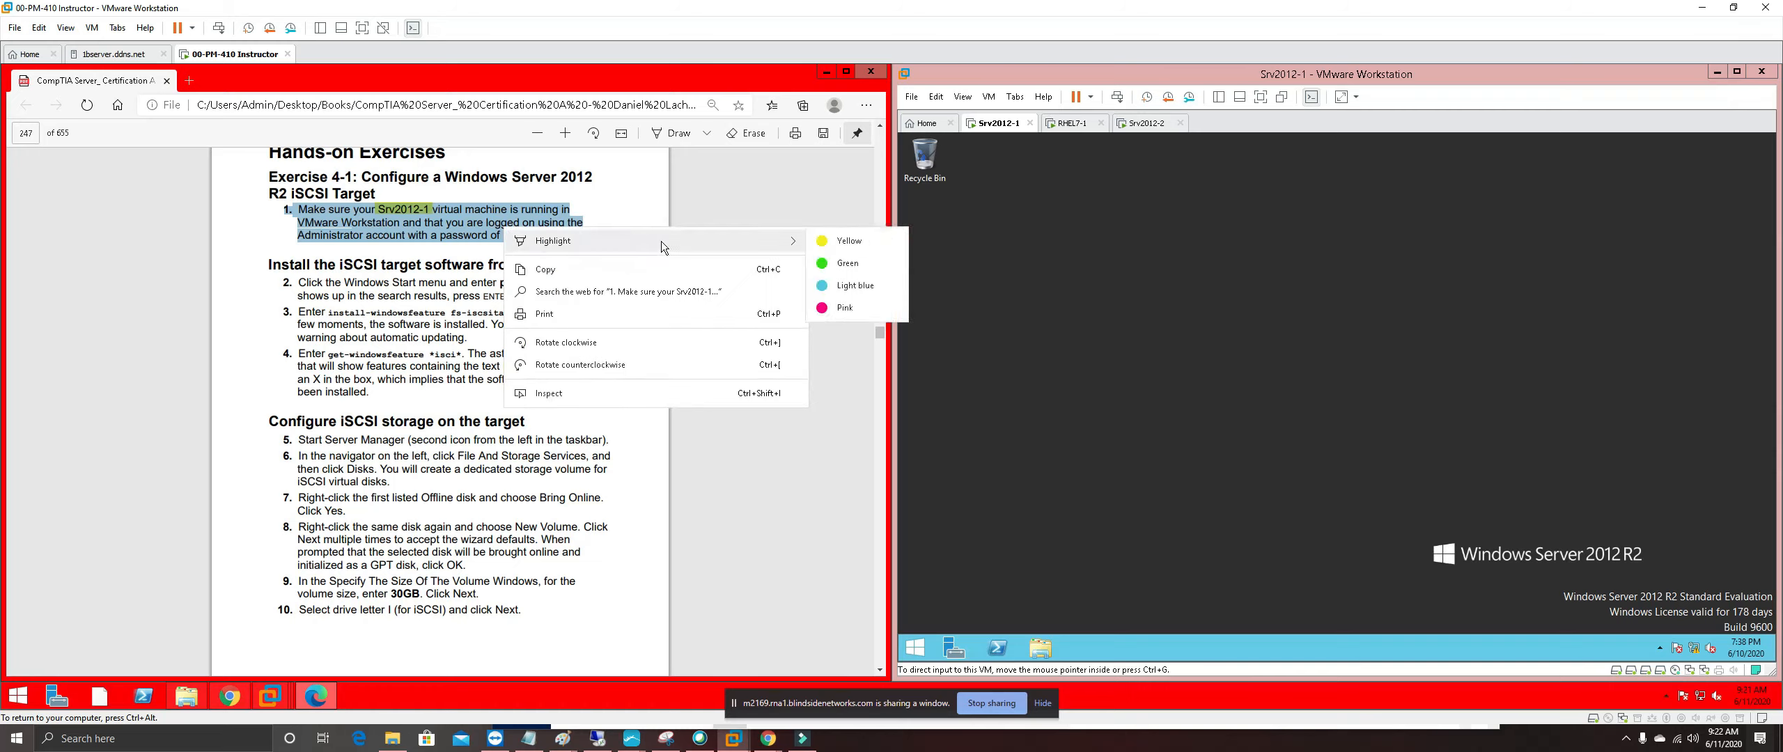
{"action": "left_click", "coordinate": [844, 307]}
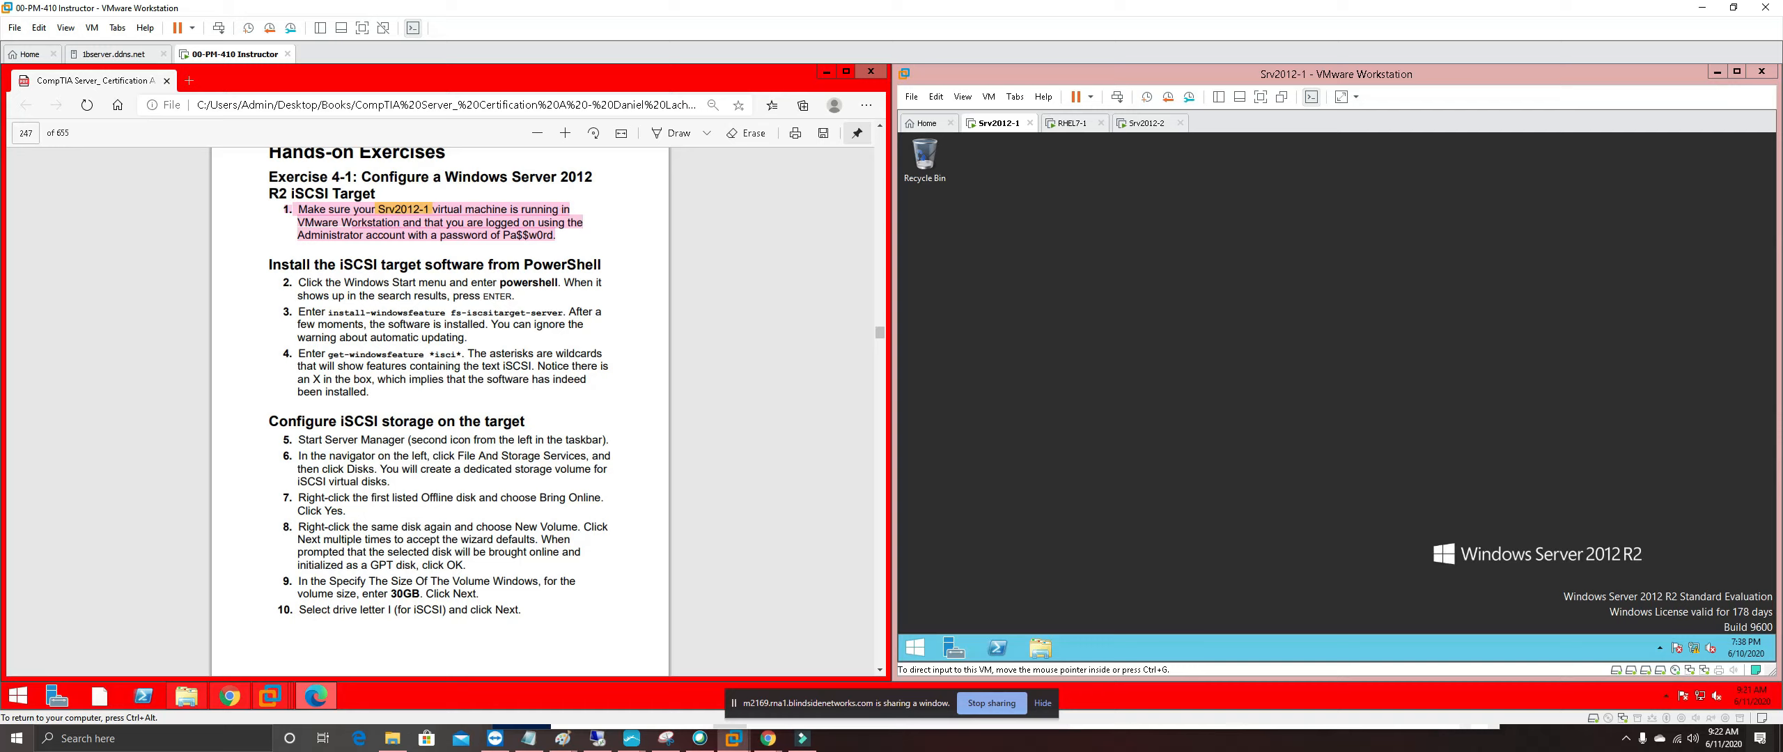
Highlight step 3's install-windowsfeature fs-iscsitarget-server command in yellow
{"action": "left_click_drag", "start_coordinate": [328, 313], "coordinate": [564, 313]}
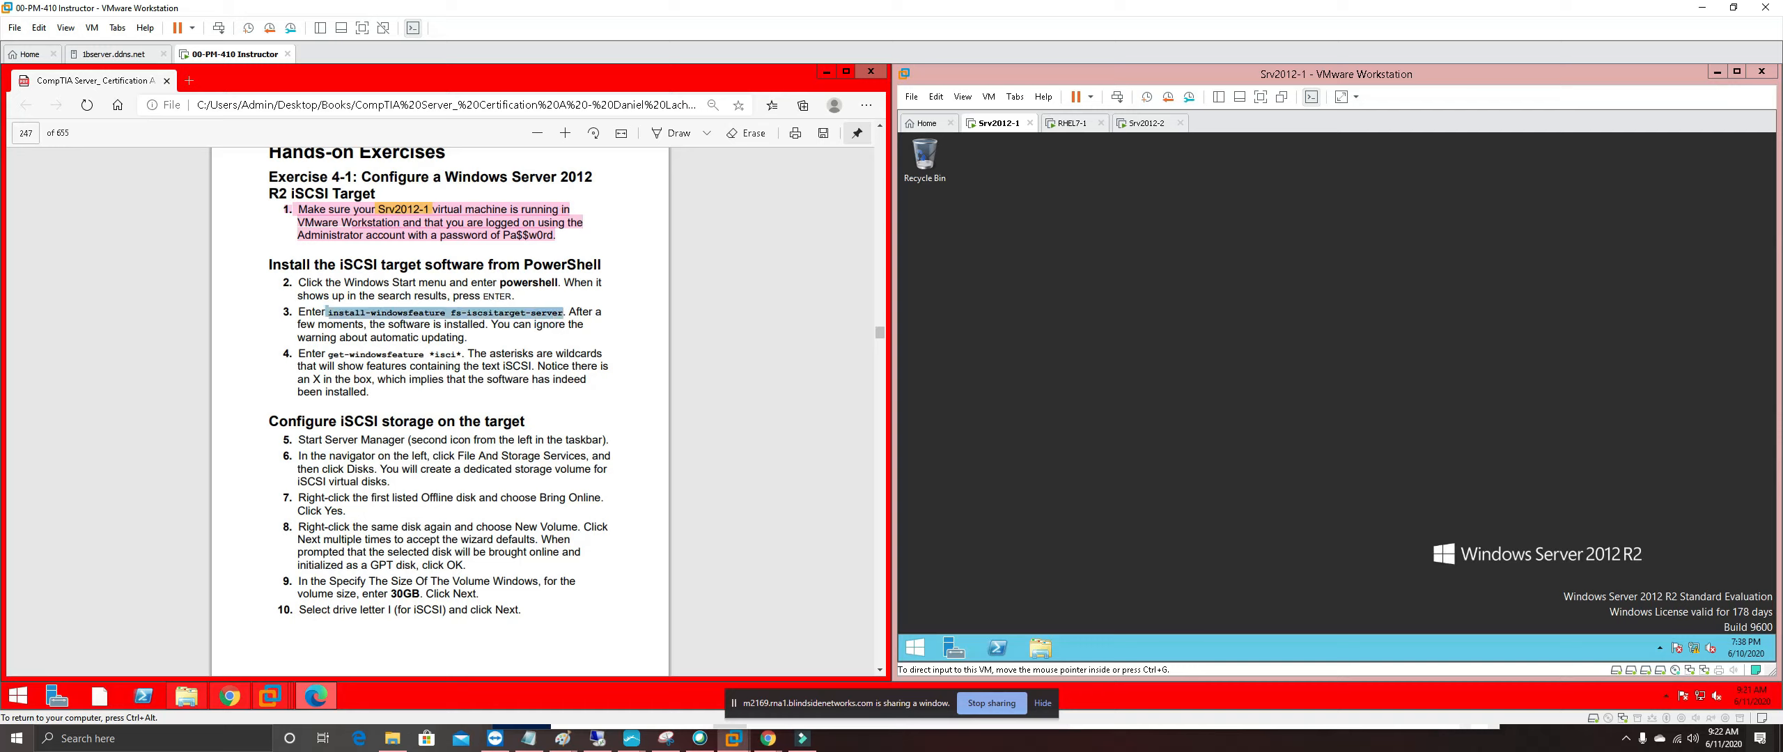
{"action": "right_click", "coordinate": [561, 314]}
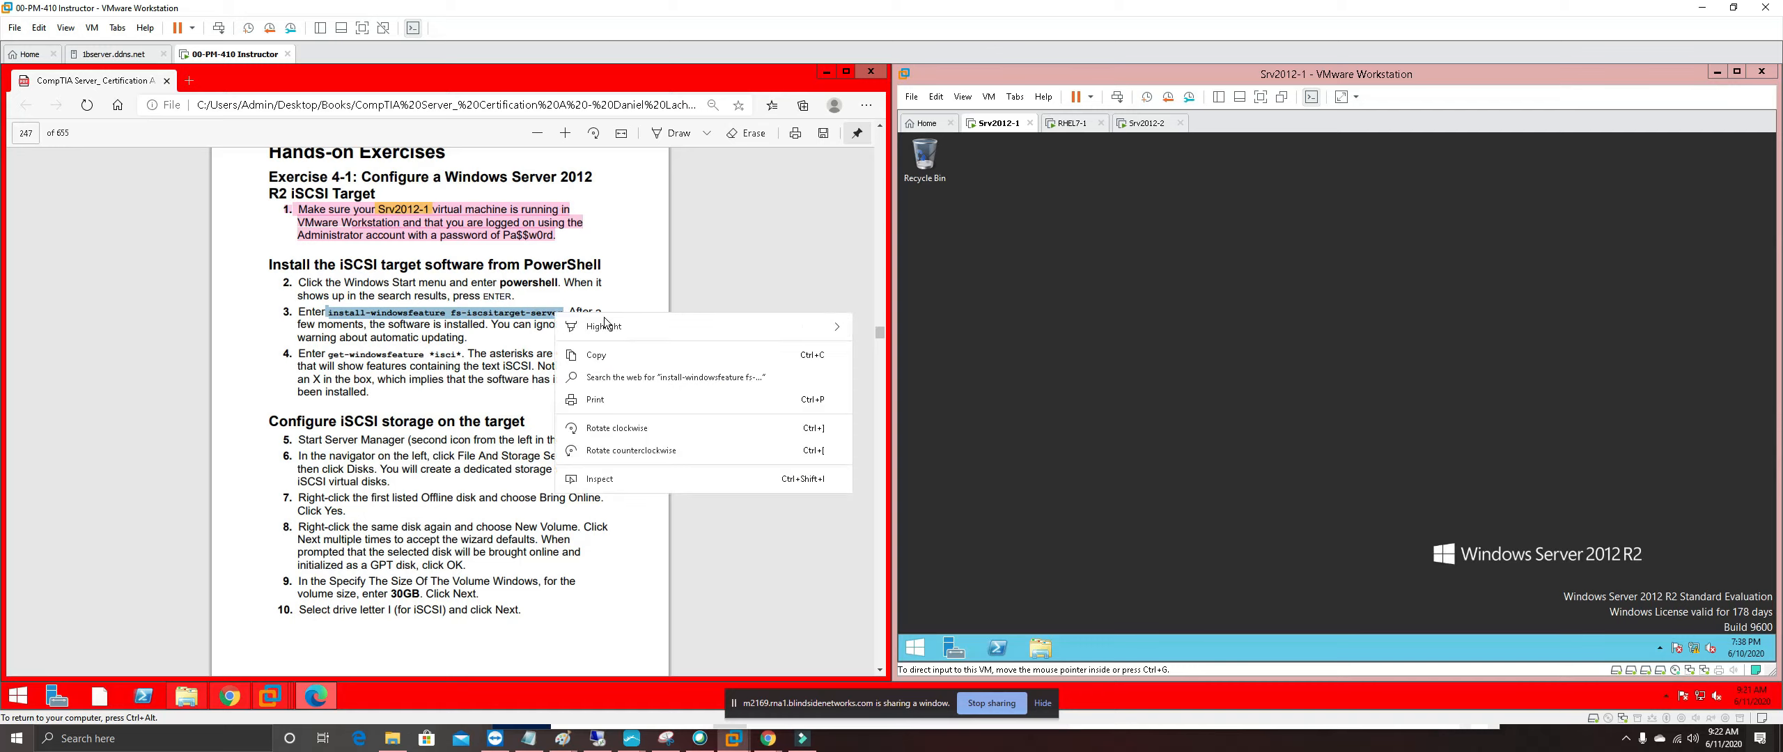
{"action": "left_click", "coordinate": [868, 334]}
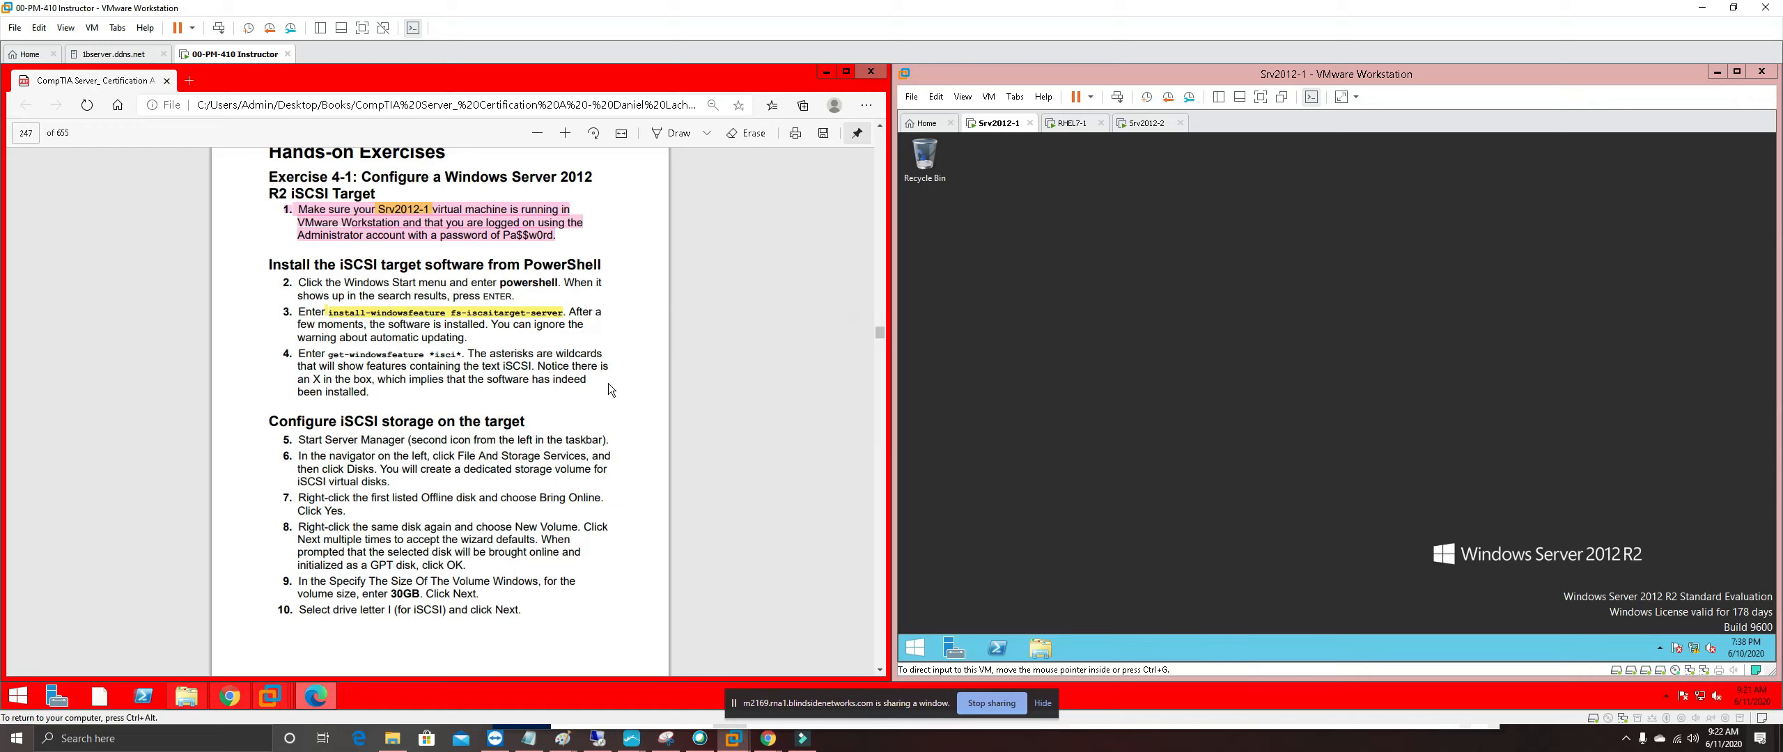
{"action": "scroll", "coordinate": [440, 468], "scroll_direction": "up", "scroll_amount": 4}
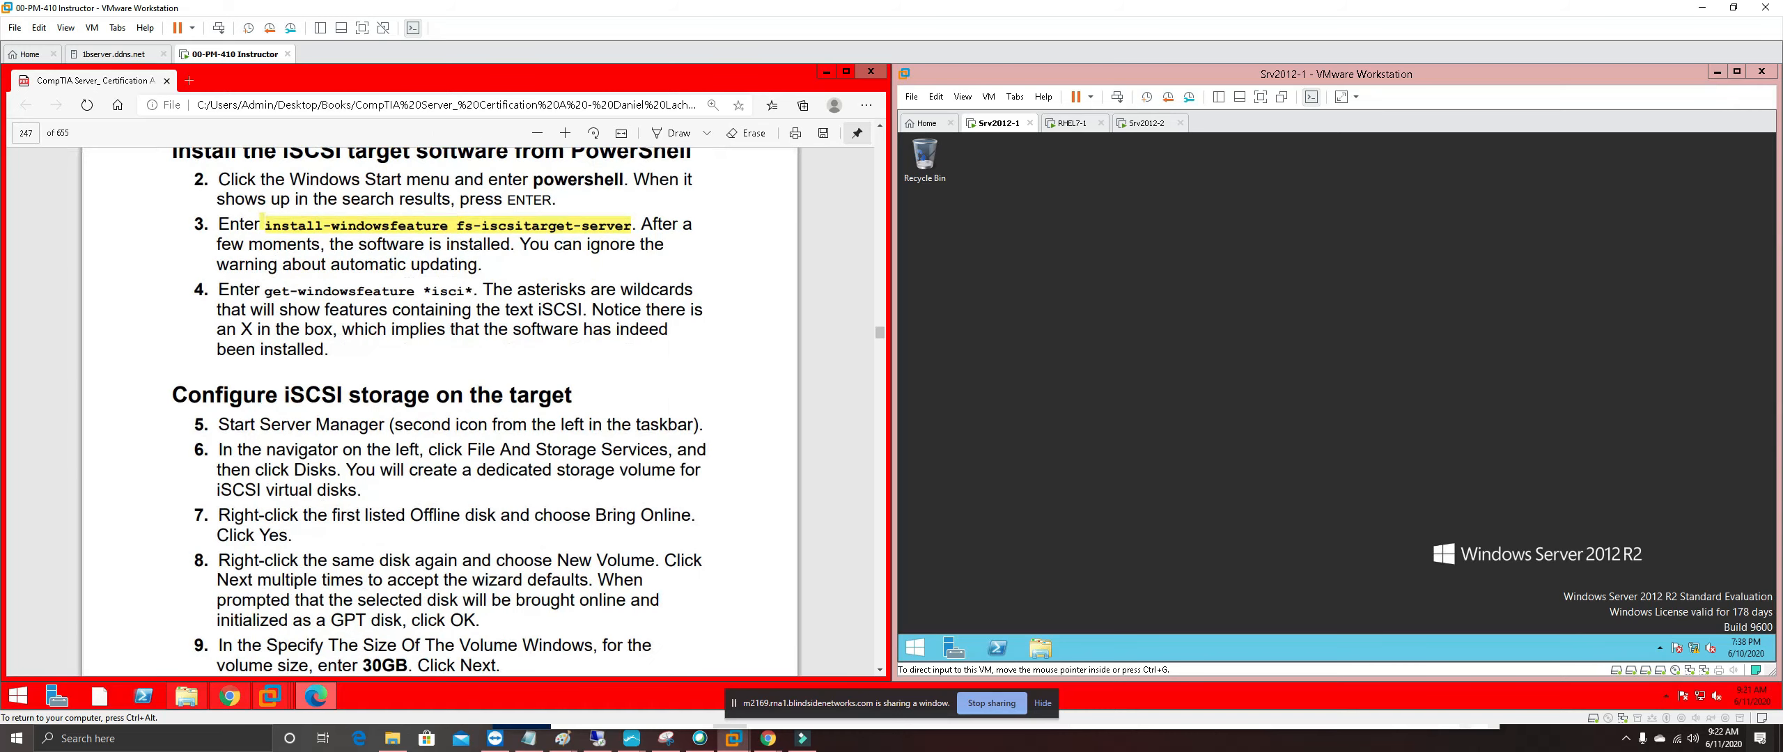
{"action": "scroll", "coordinate": [519, 464], "scroll_direction": "up", "scroll_amount": 1}
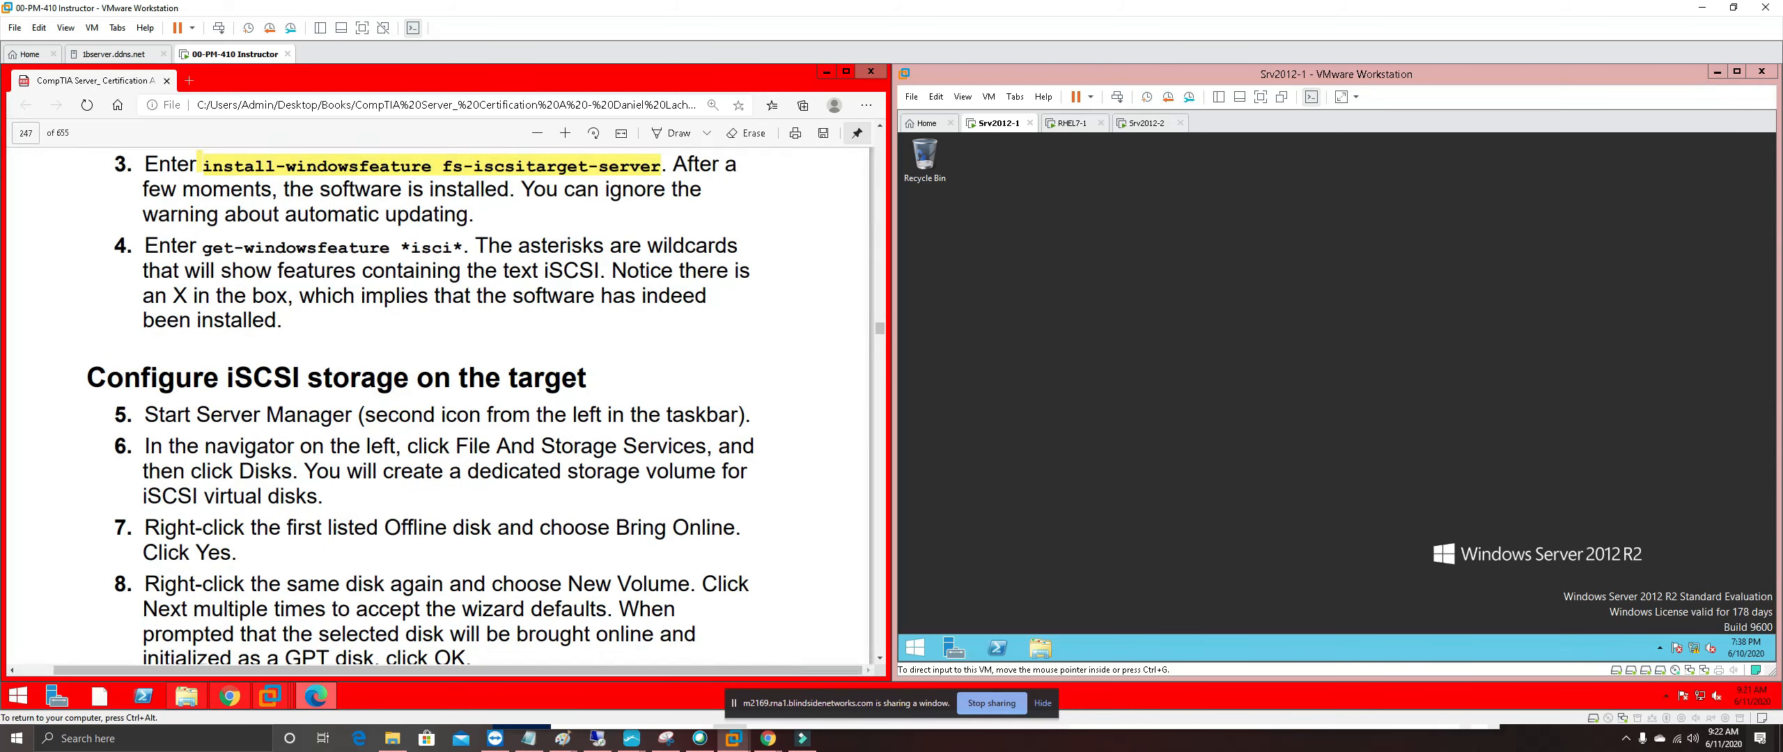
{"action": "scroll", "coordinate": [491, 465], "scroll_direction": "up", "scroll_amount": 1}
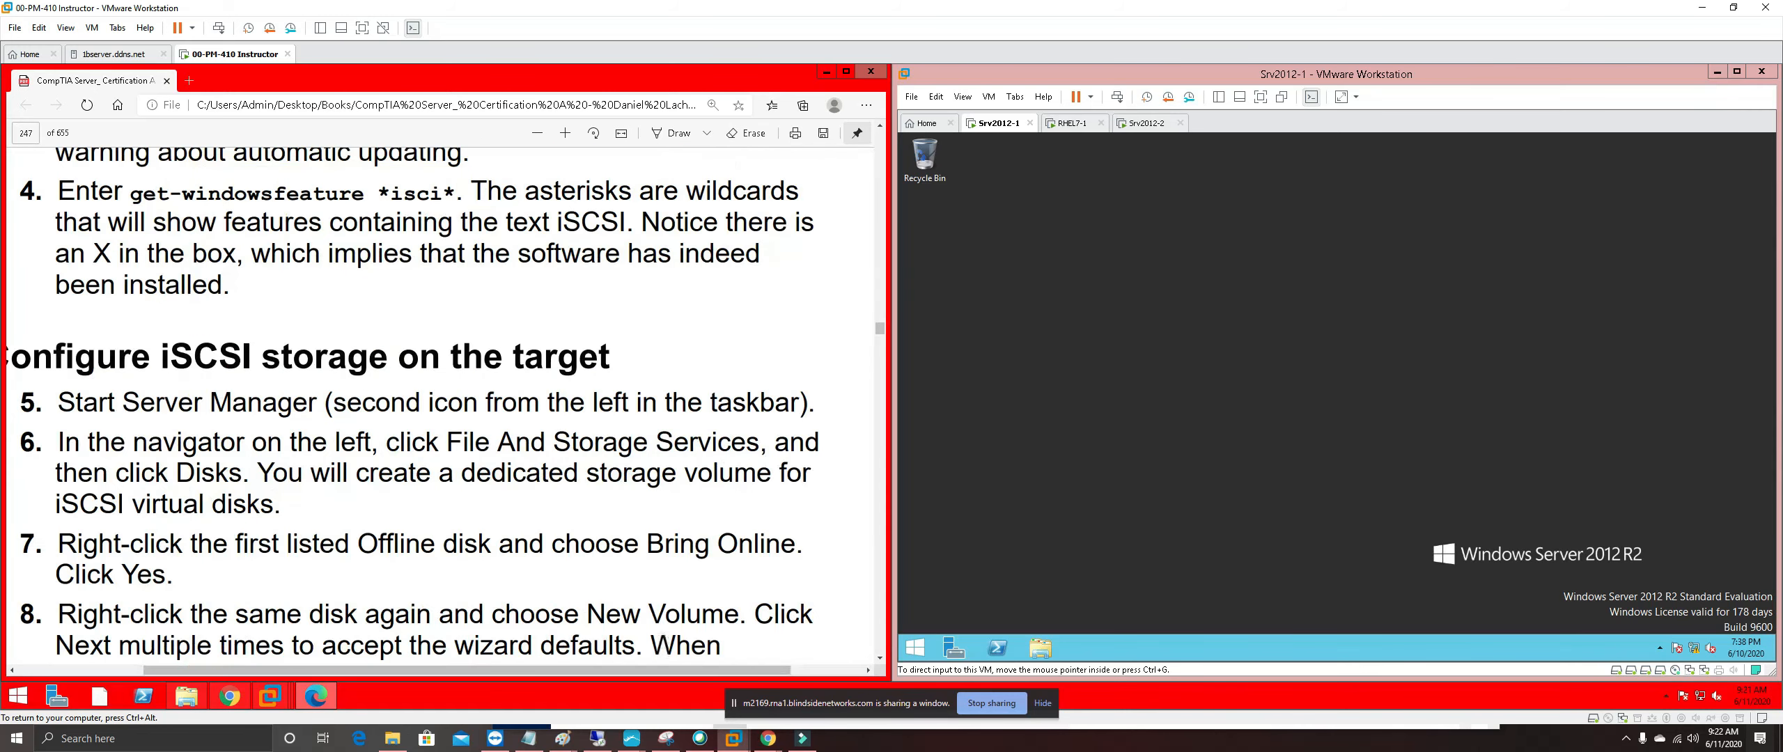
{"action": "scroll", "coordinate": [440, 404], "scroll_direction": "up", "scroll_amount": 3}
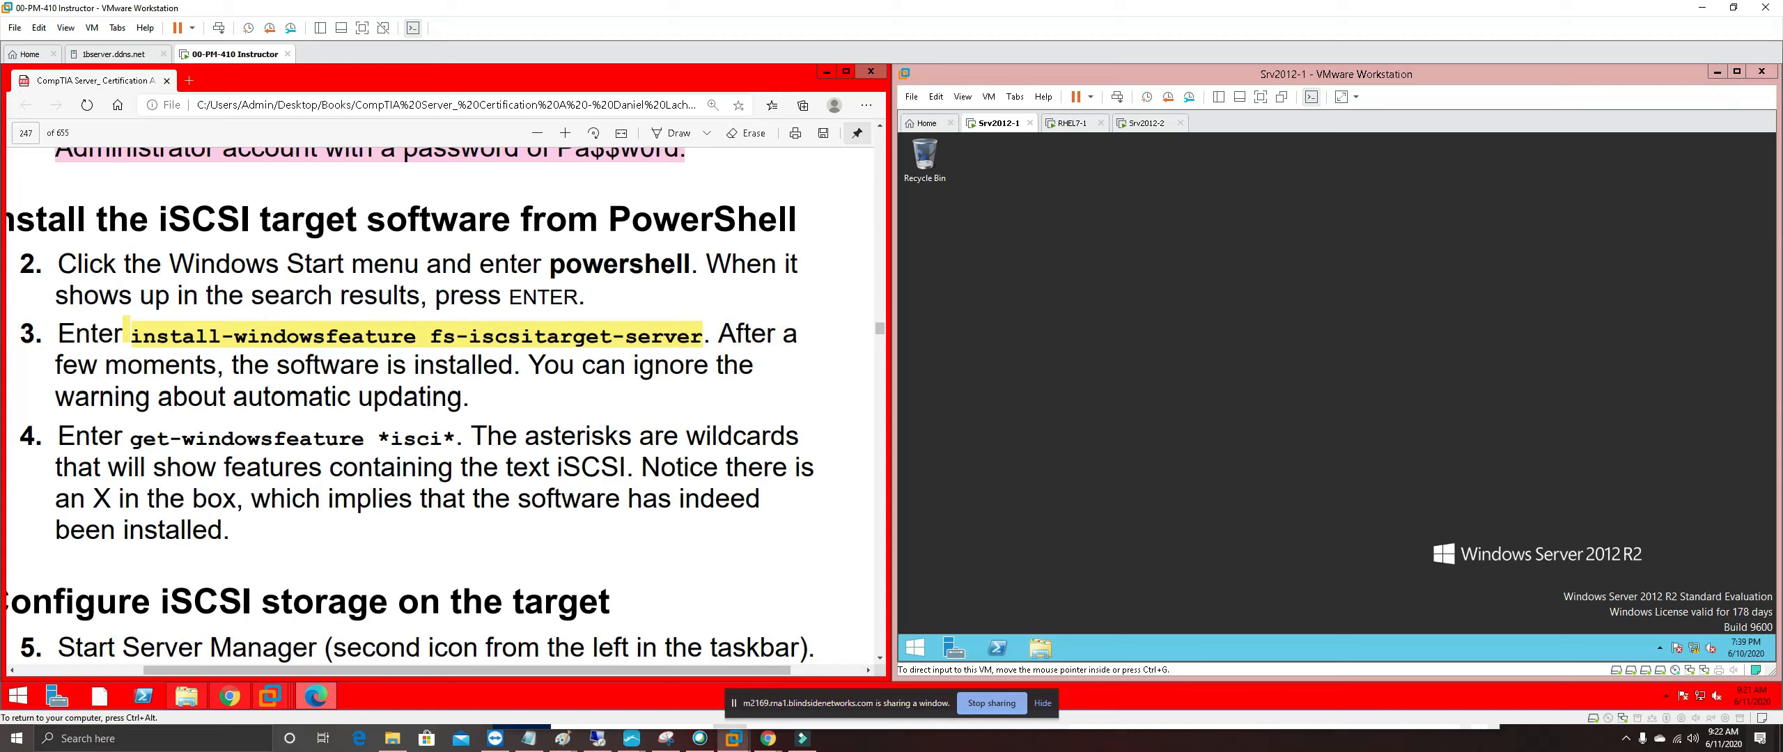
{"action": "left_click_drag", "start_coordinate": [634, 367], "coordinate": [697, 366]}
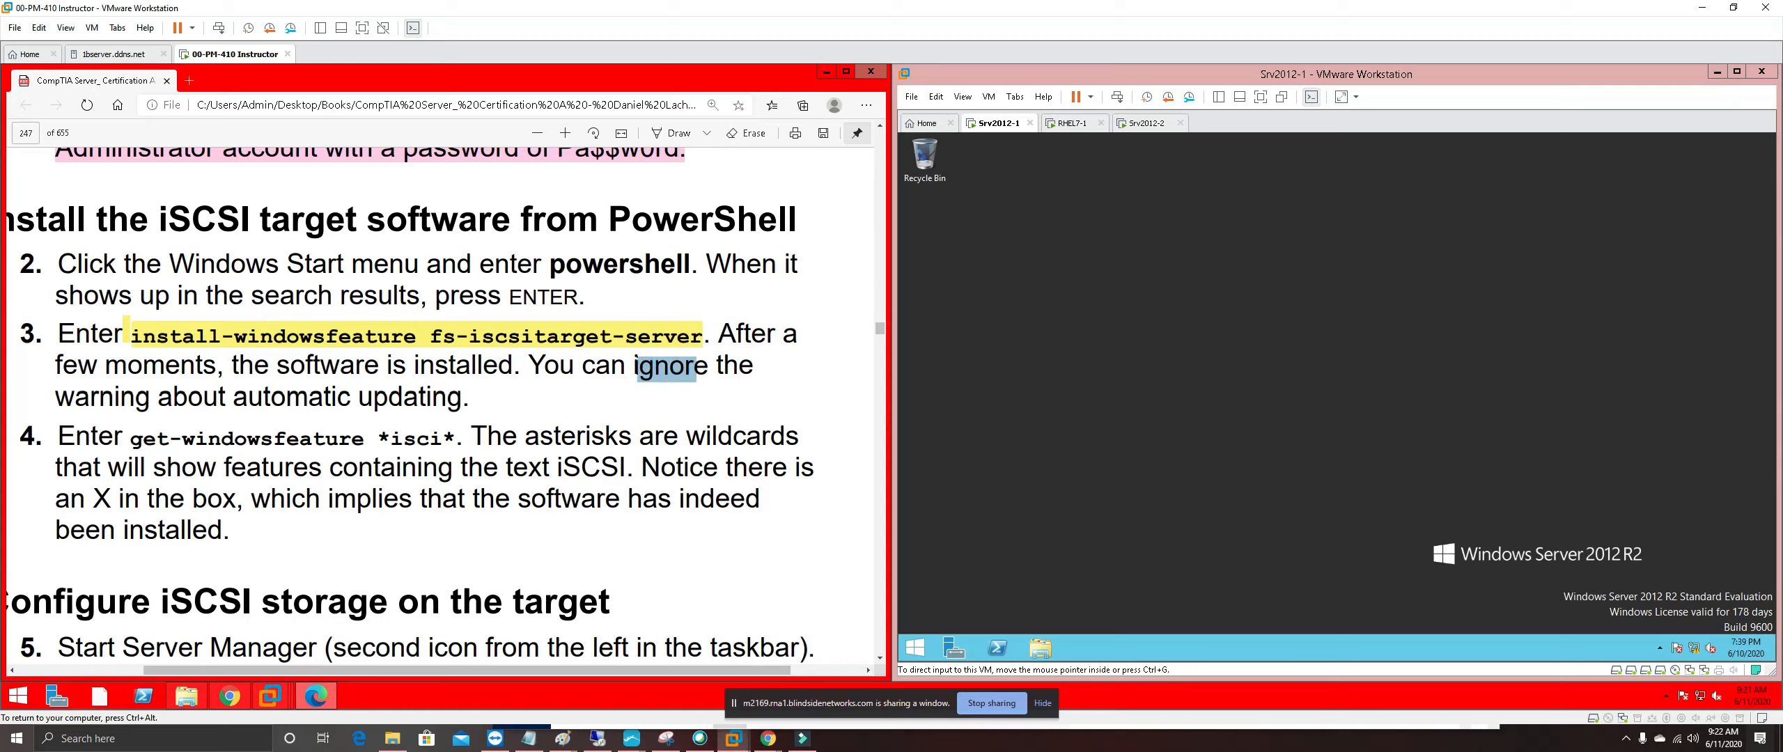
Open and enlarge PowerShell on Srv2012-1, then run Install-WindowsFeature fs-iscsitarget-server
{"action": "left_click", "coordinate": [1095, 534]}
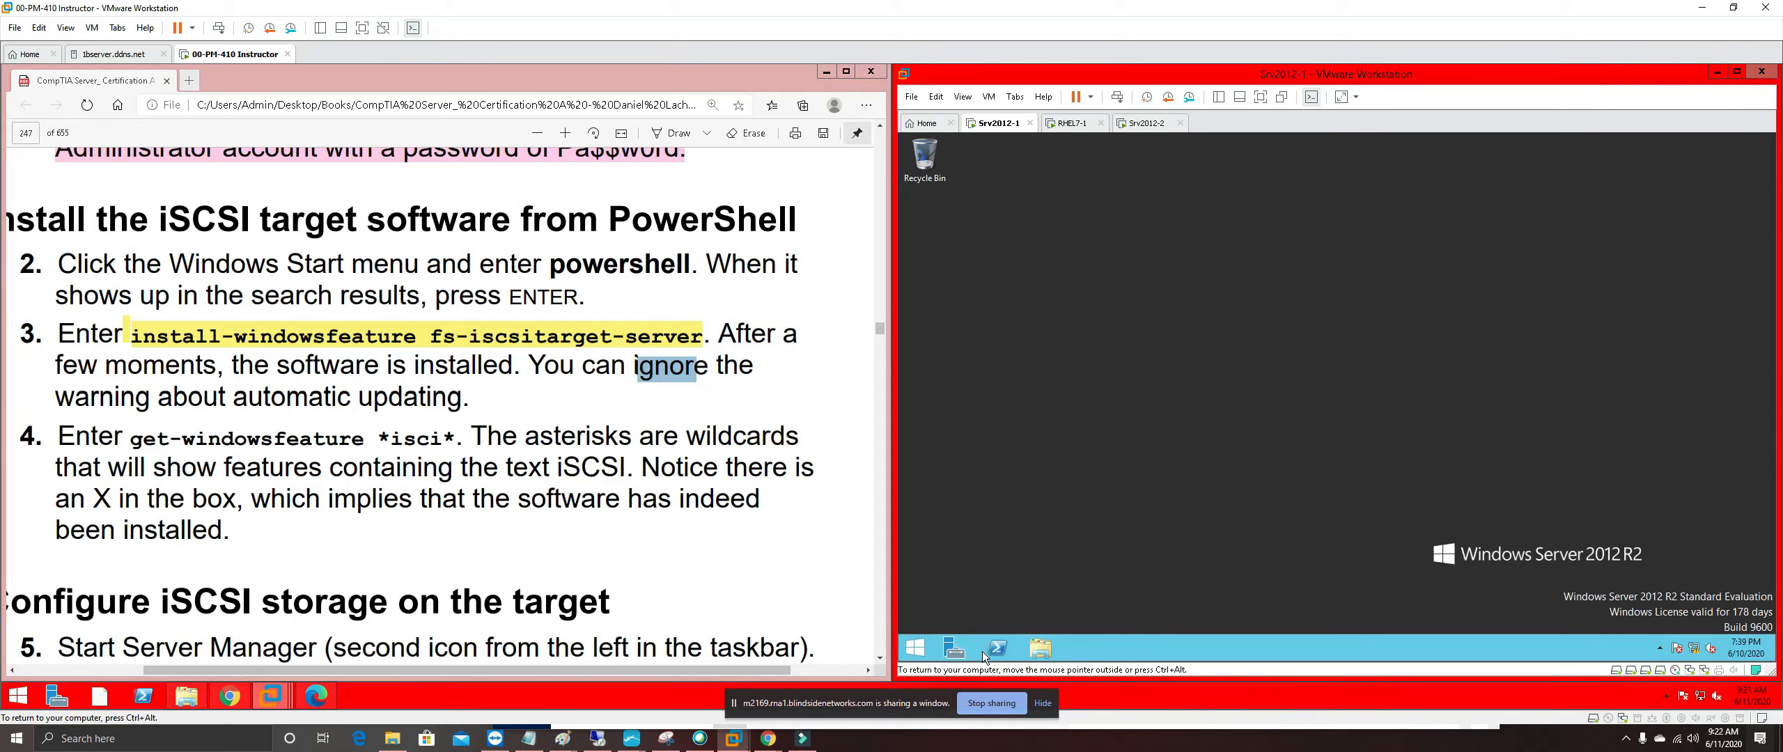
{"action": "left_click", "coordinate": [1002, 656]}
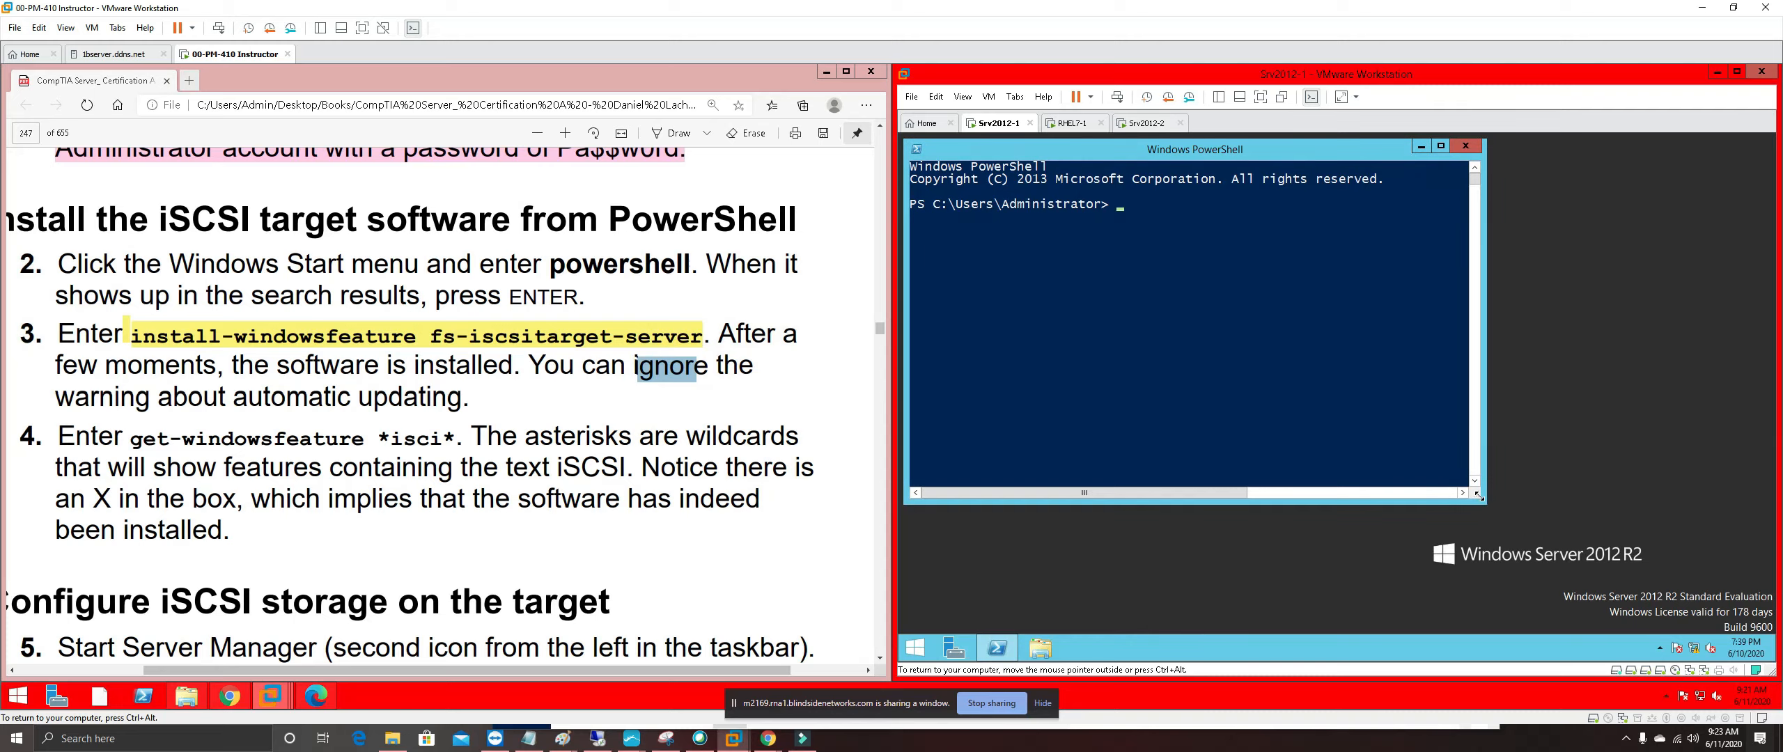
{"action": "left_click_drag", "start_coordinate": [1483, 500], "coordinate": [1762, 618]}
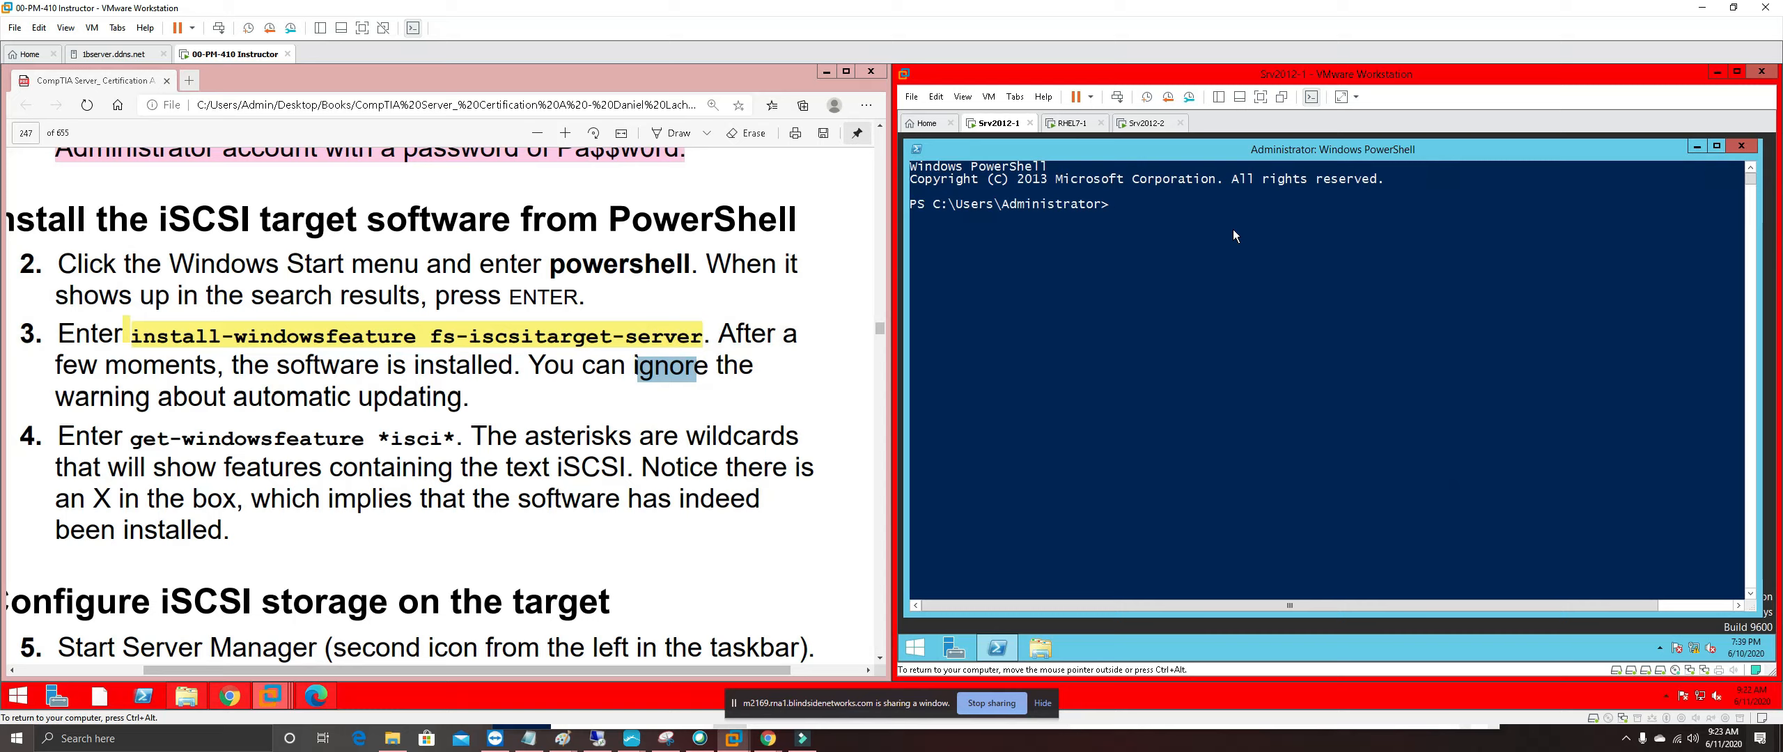
{"action": "type", "text": "nstall-win"}
{"action": "key", "text": "Tab"}
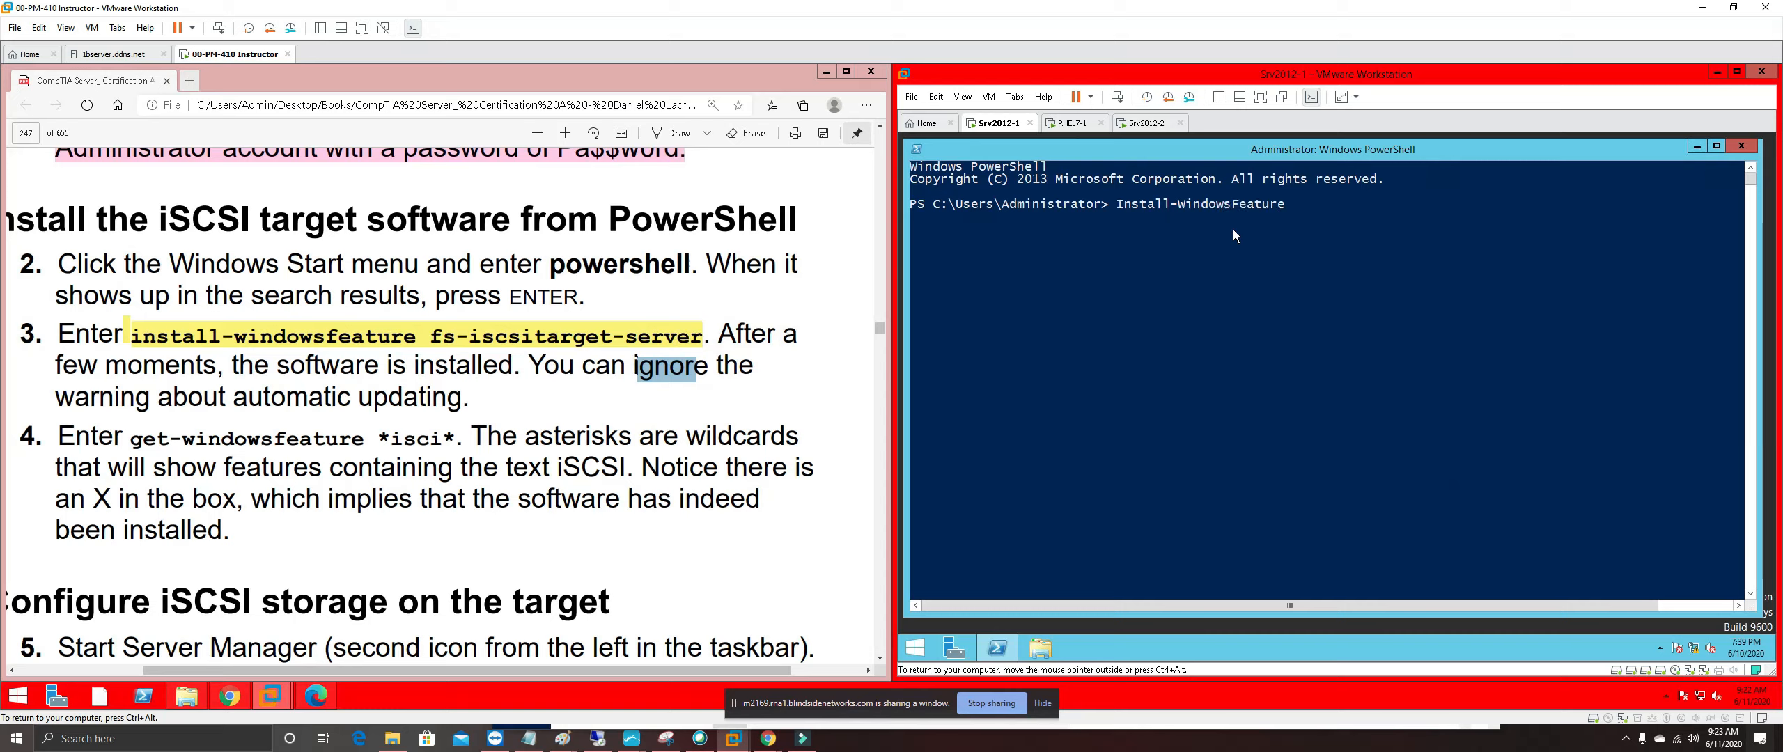
{"action": "type", "text": "fs-iscsitarget-server"}
{"action": "key", "text": "Return"}
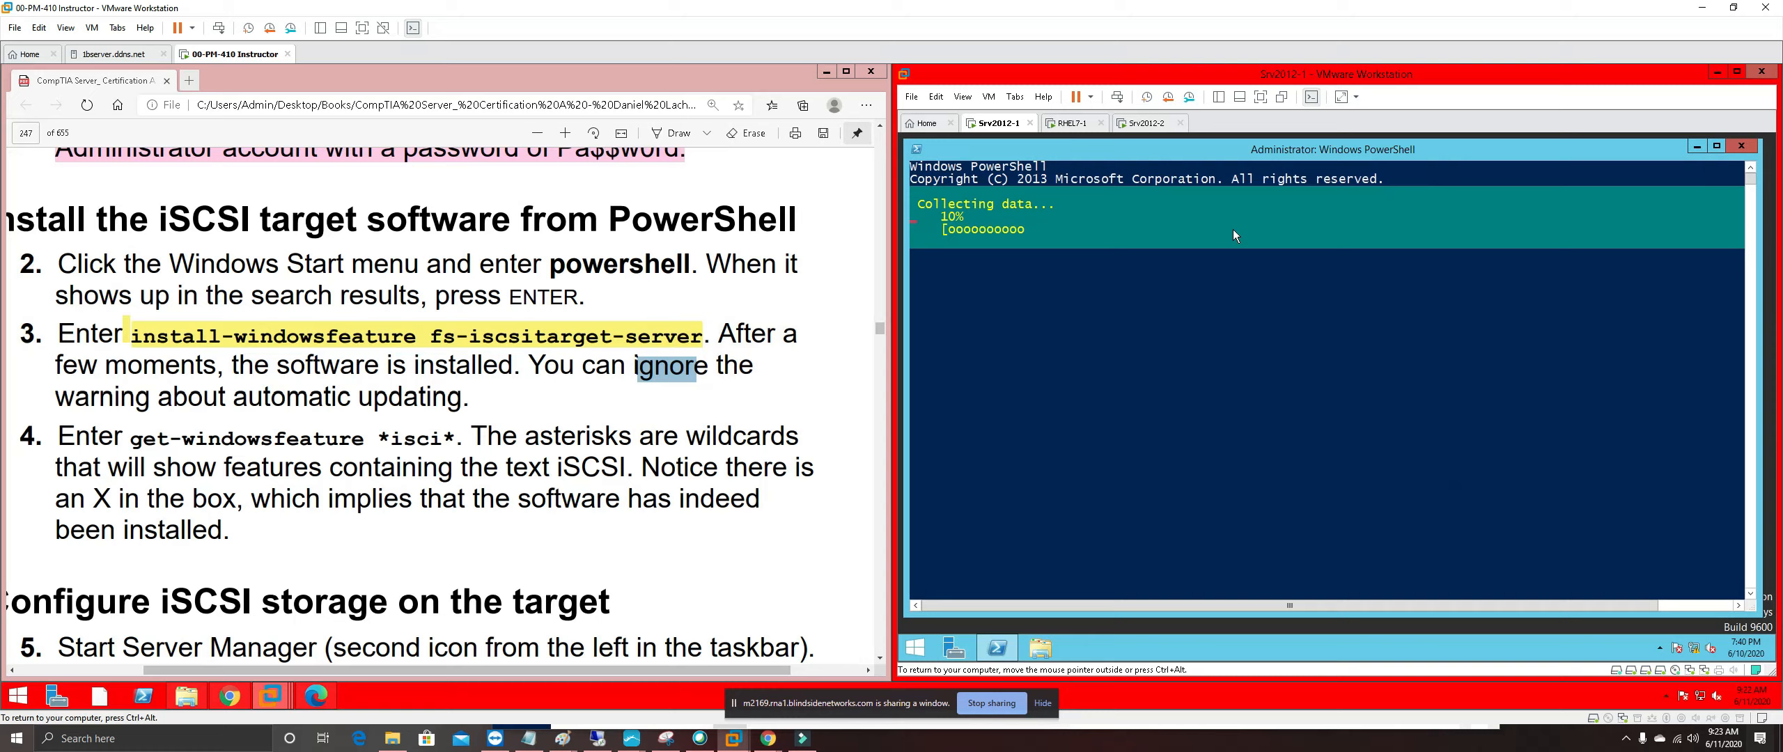
Highlight the text of steps 2 and 3 in pink
{"action": "left_click_drag", "start_coordinate": [482, 399], "coordinate": [262, 337]}
{"action": "left_click_drag", "start_coordinate": [87, 296], "coordinate": [46, 264]}
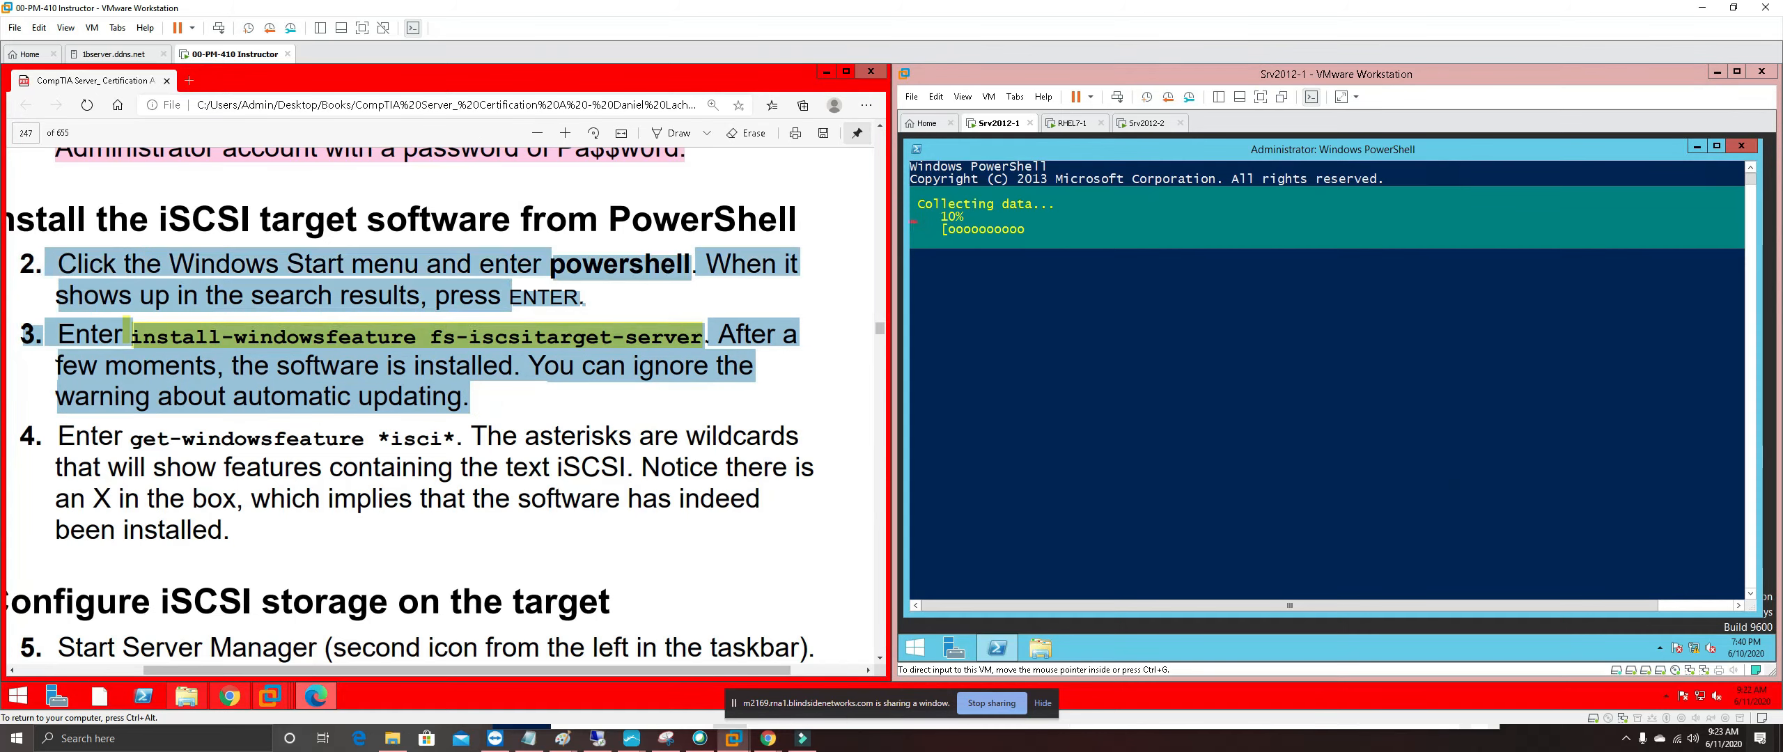
{"action": "right_click", "coordinate": [106, 277]}
{"action": "mouse_move", "coordinate": [197, 291]}
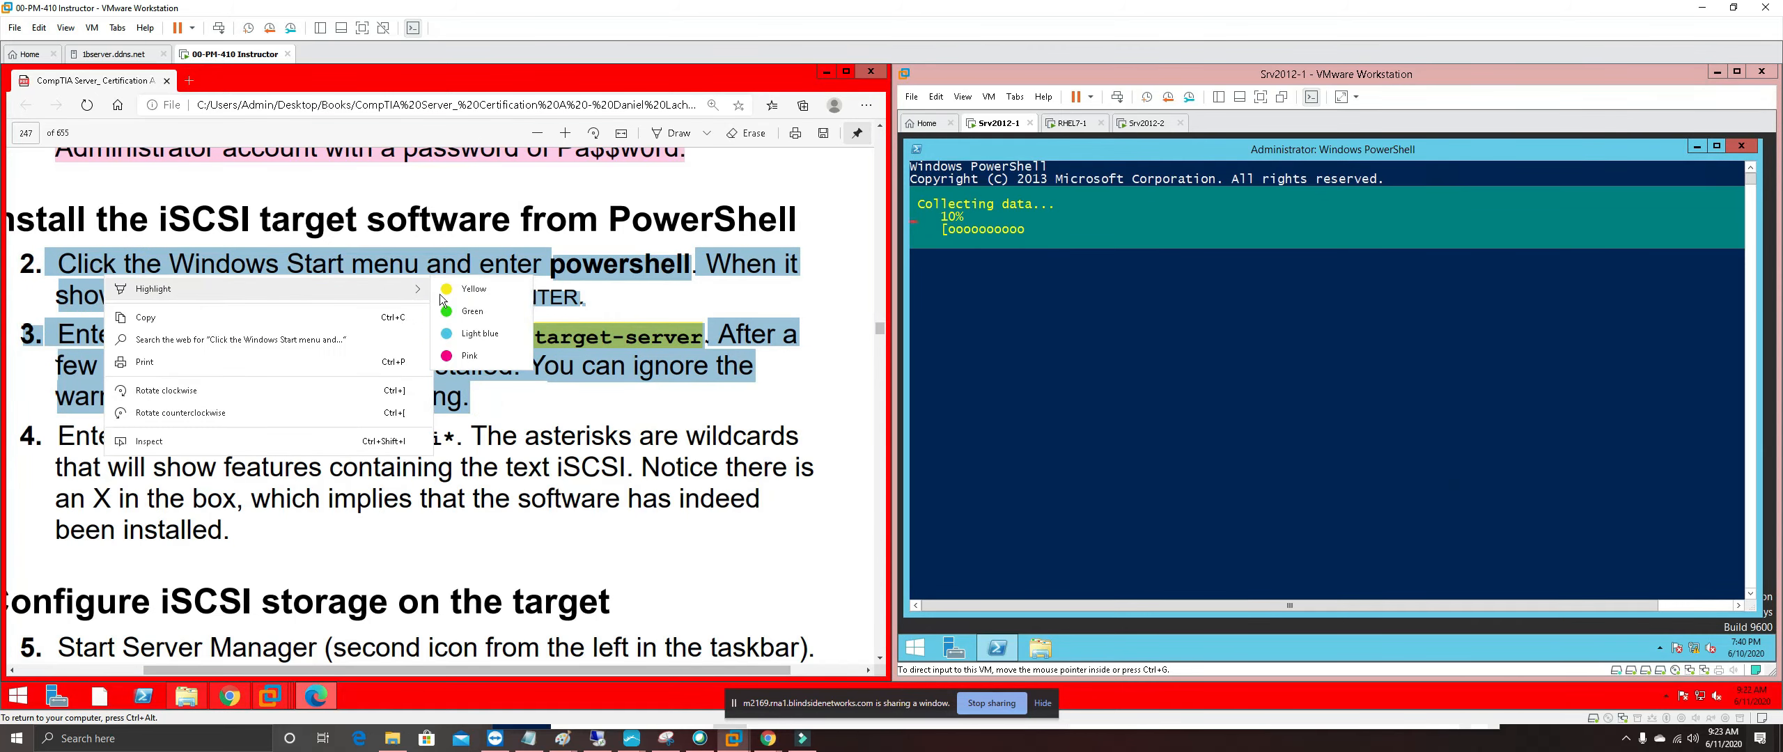
{"action": "left_click", "coordinate": [468, 354]}
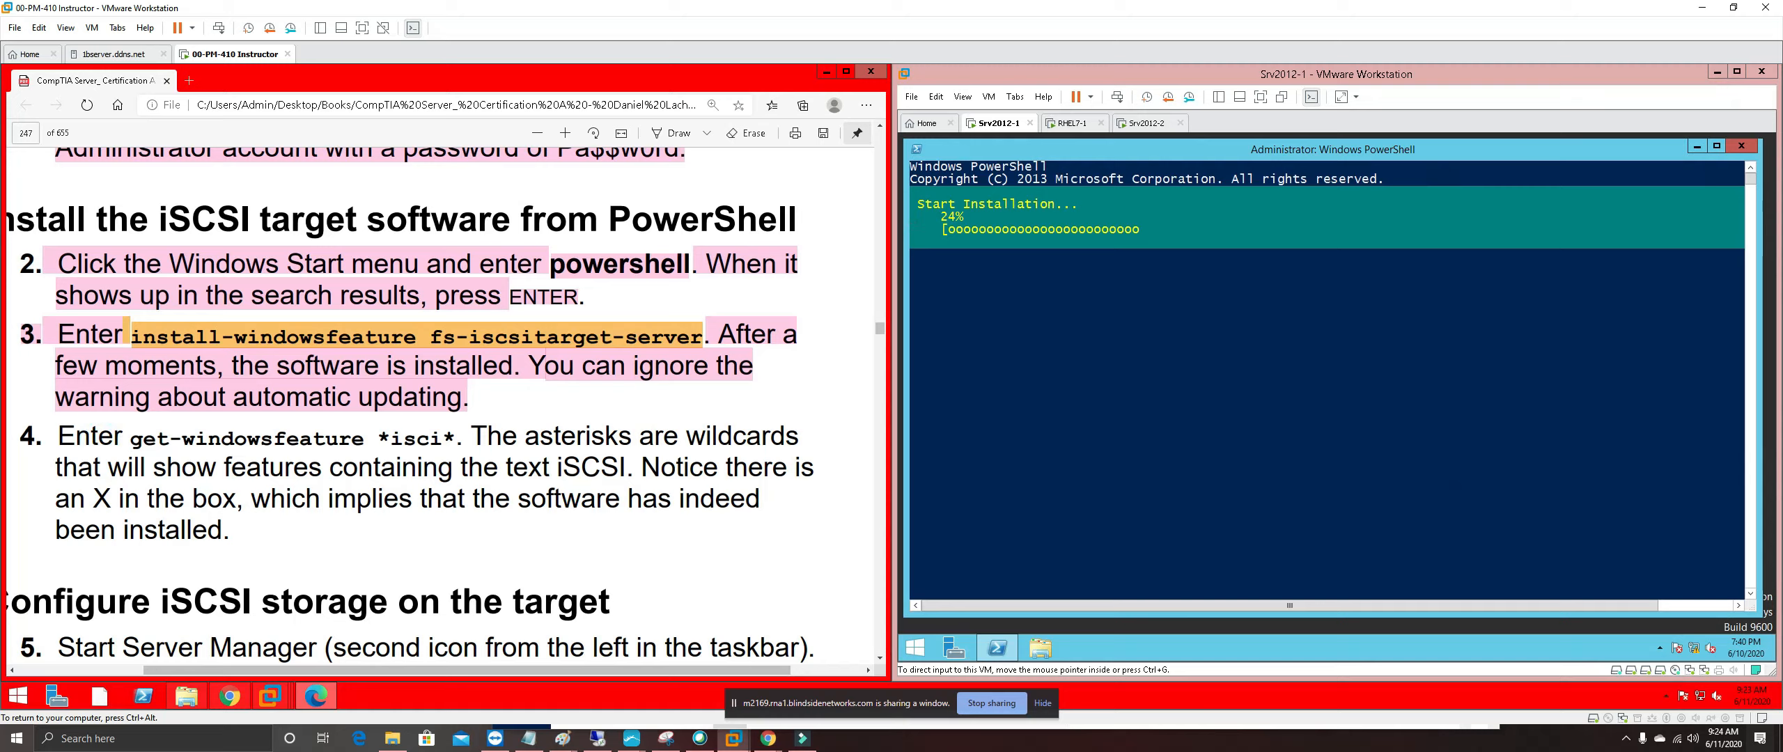
Select the get-windowsfeature command text in step 4
{"action": "left_click_drag", "start_coordinate": [127, 438], "coordinate": [459, 468]}
{"action": "left_click", "coordinate": [327, 441]}
{"action": "left_click_drag", "start_coordinate": [388, 432], "coordinate": [445, 439]}
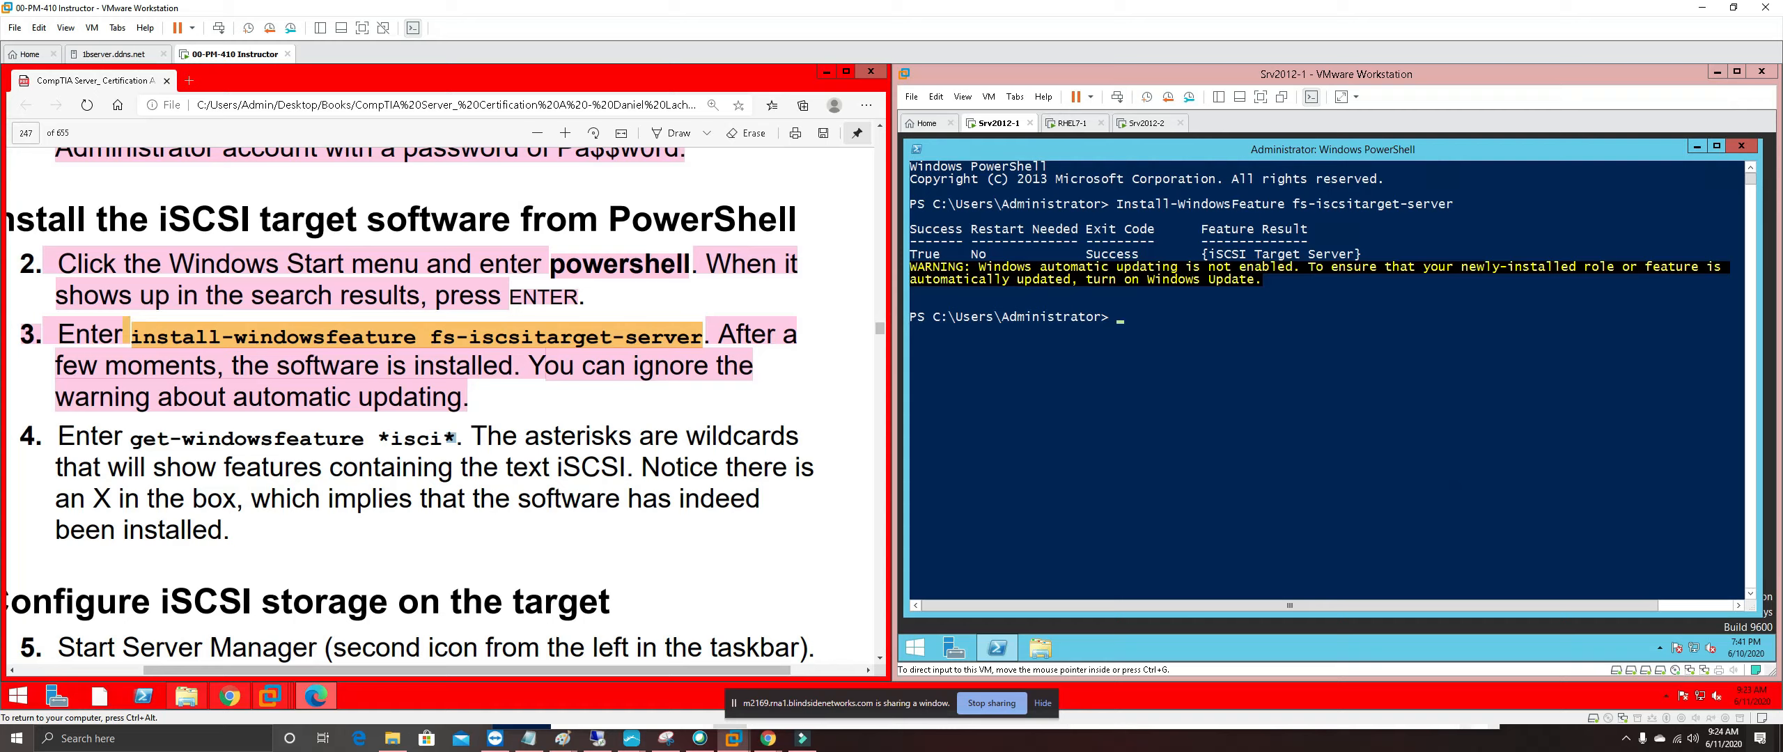
Highlight step 4's get-windowsfeature *isci* command in yellow
{"action": "left_click_drag", "start_coordinate": [128, 437], "coordinate": [456, 439]}
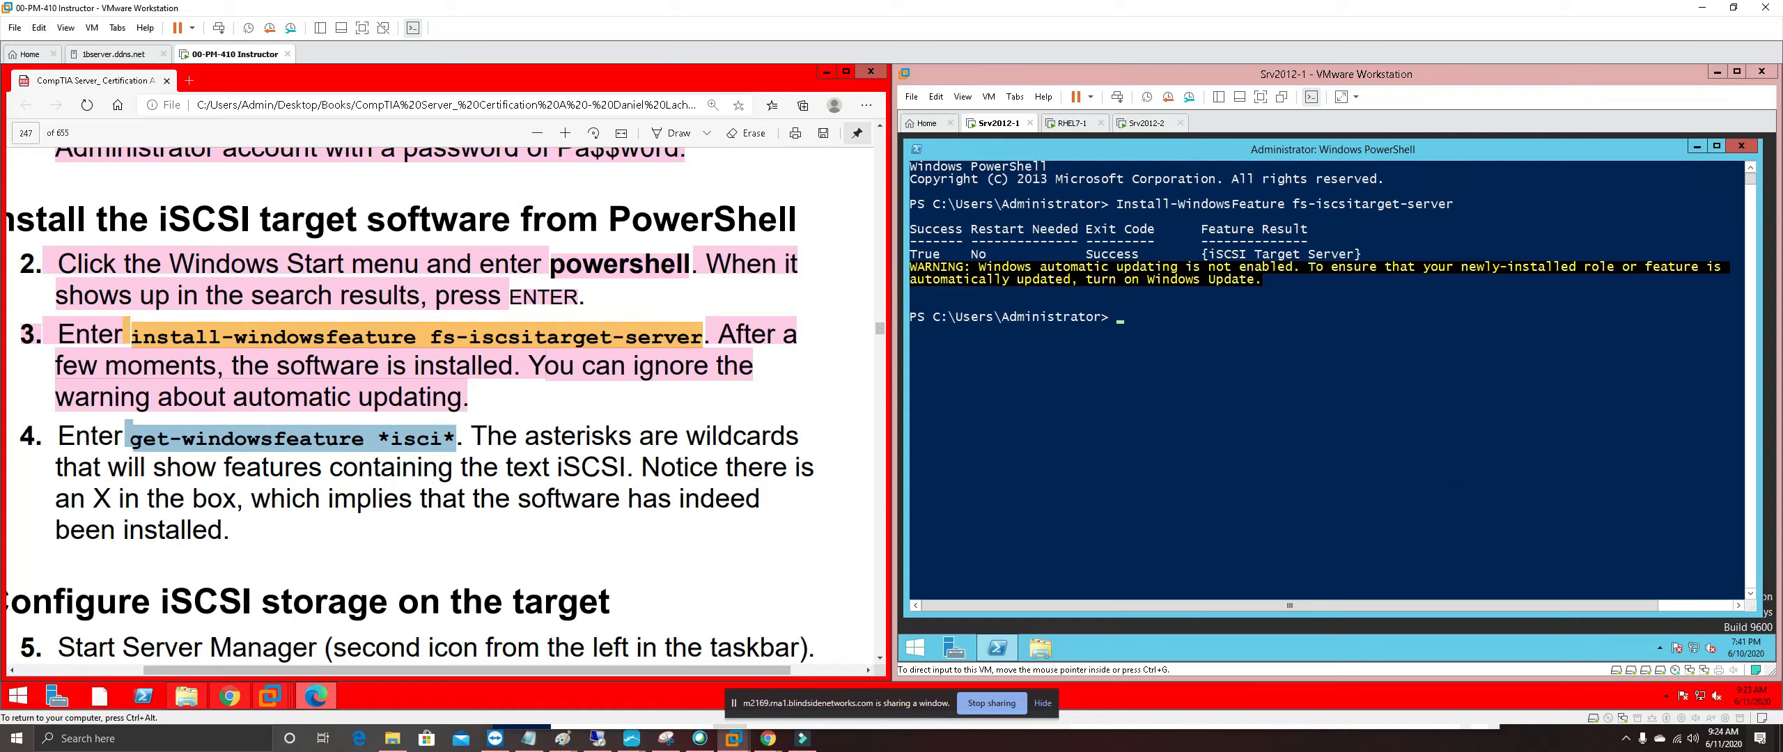
{"action": "right_click", "coordinate": [454, 442]}
{"action": "mouse_move", "coordinate": [540, 453]}
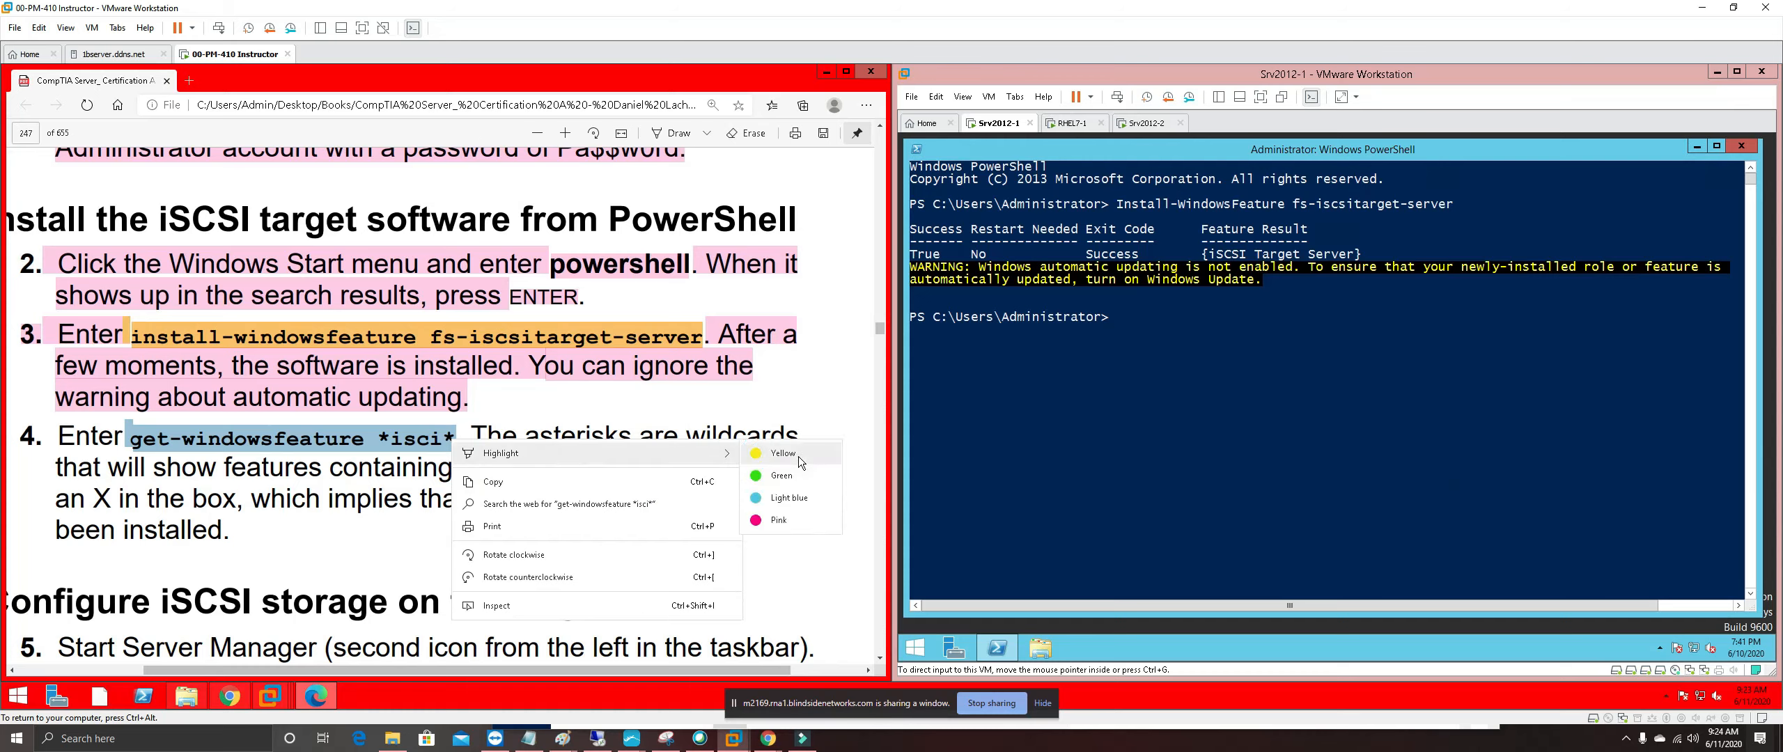
{"action": "left_click", "coordinate": [798, 457]}
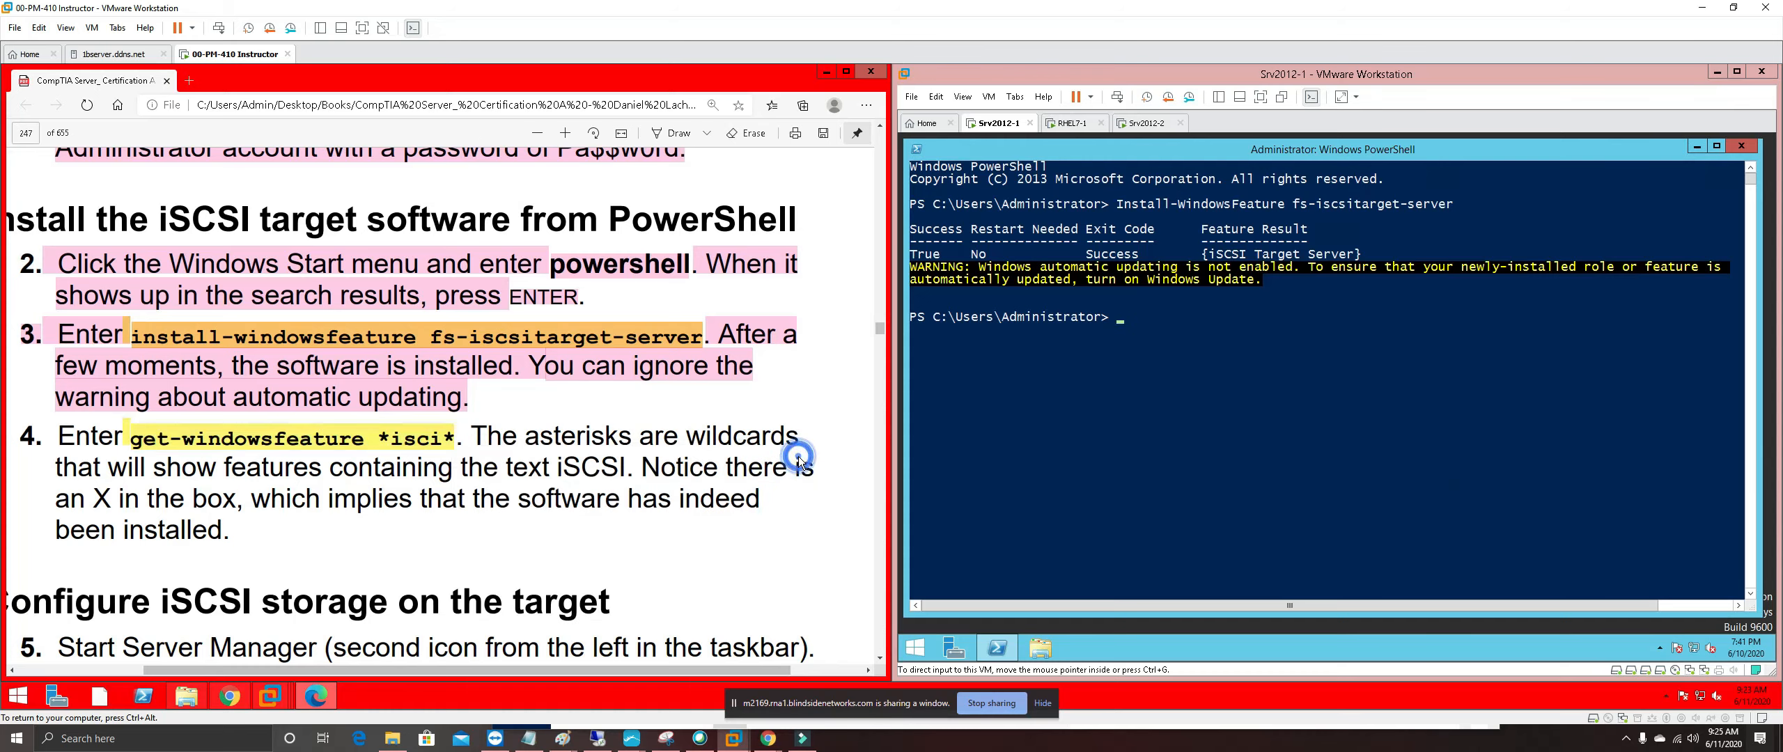
Run Get-WindowsFeature *isci* in the VM's PowerShell
{"action": "left_click", "coordinate": [1174, 353]}
{"action": "type", "text": "get-"}
{"action": "key", "text": "Tab"}
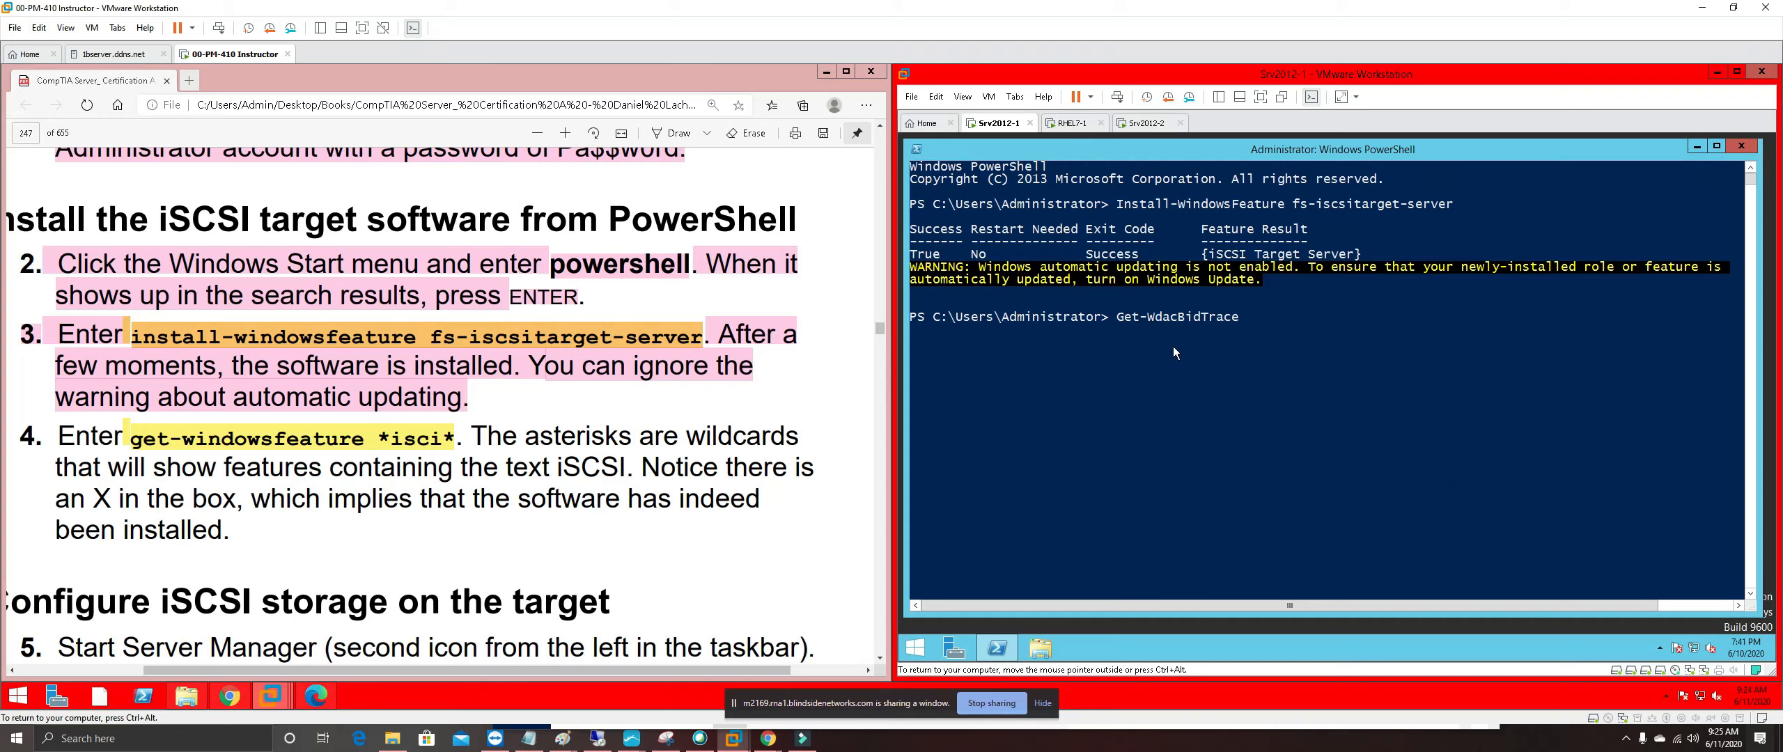
{"action": "key", "text": "Tab"}
{"action": "key", "text": "Tab"}
{"action": "key", "text": "Tab"}
{"action": "key", "text": "Tab"}
{"action": "key", "text": "Tab"}
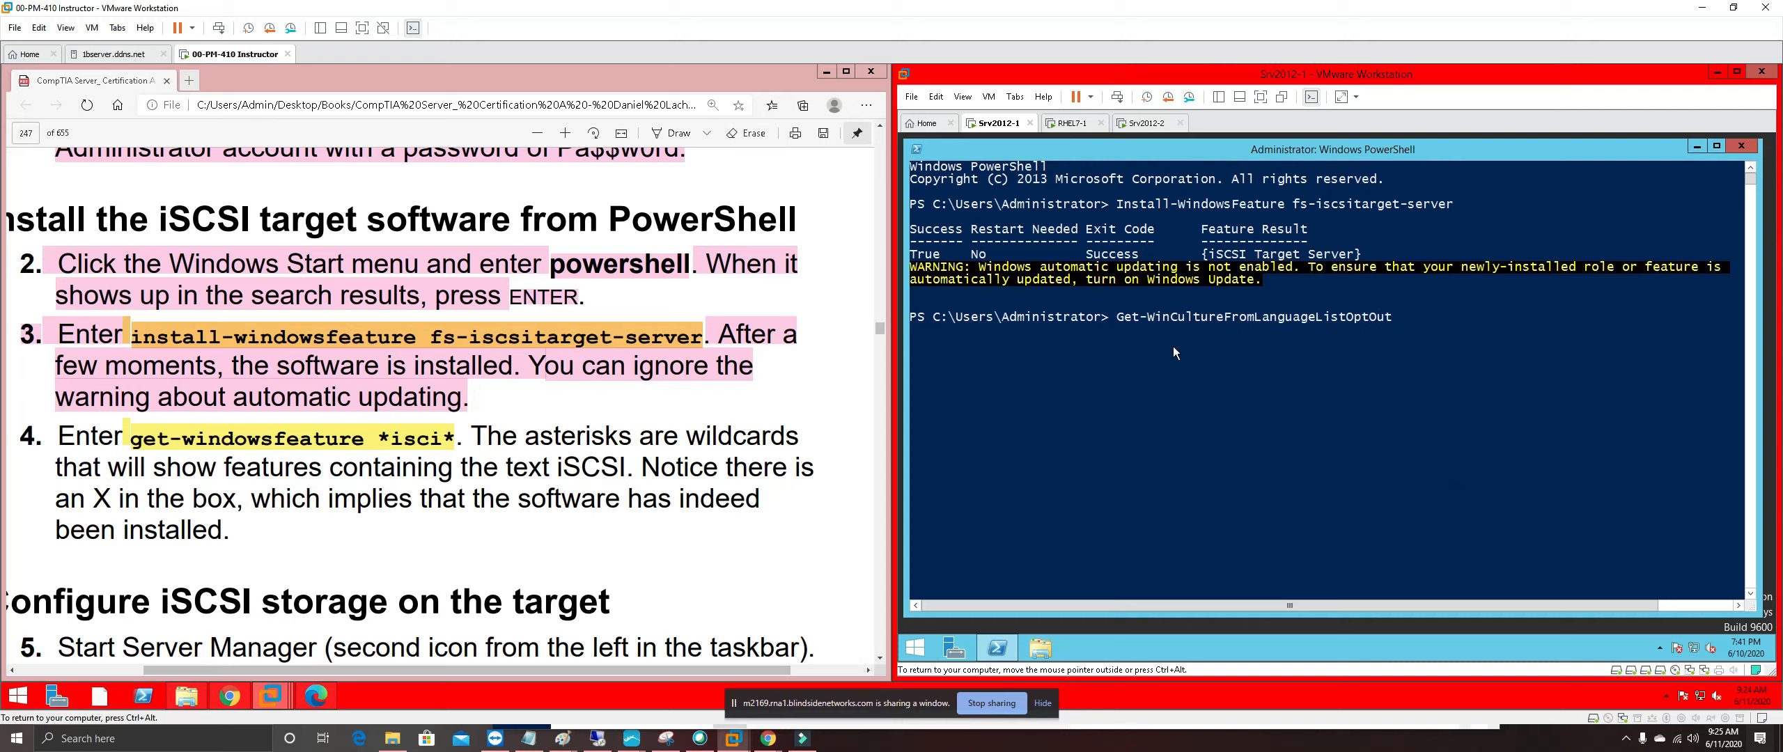
{"action": "key", "text": "Tab"}
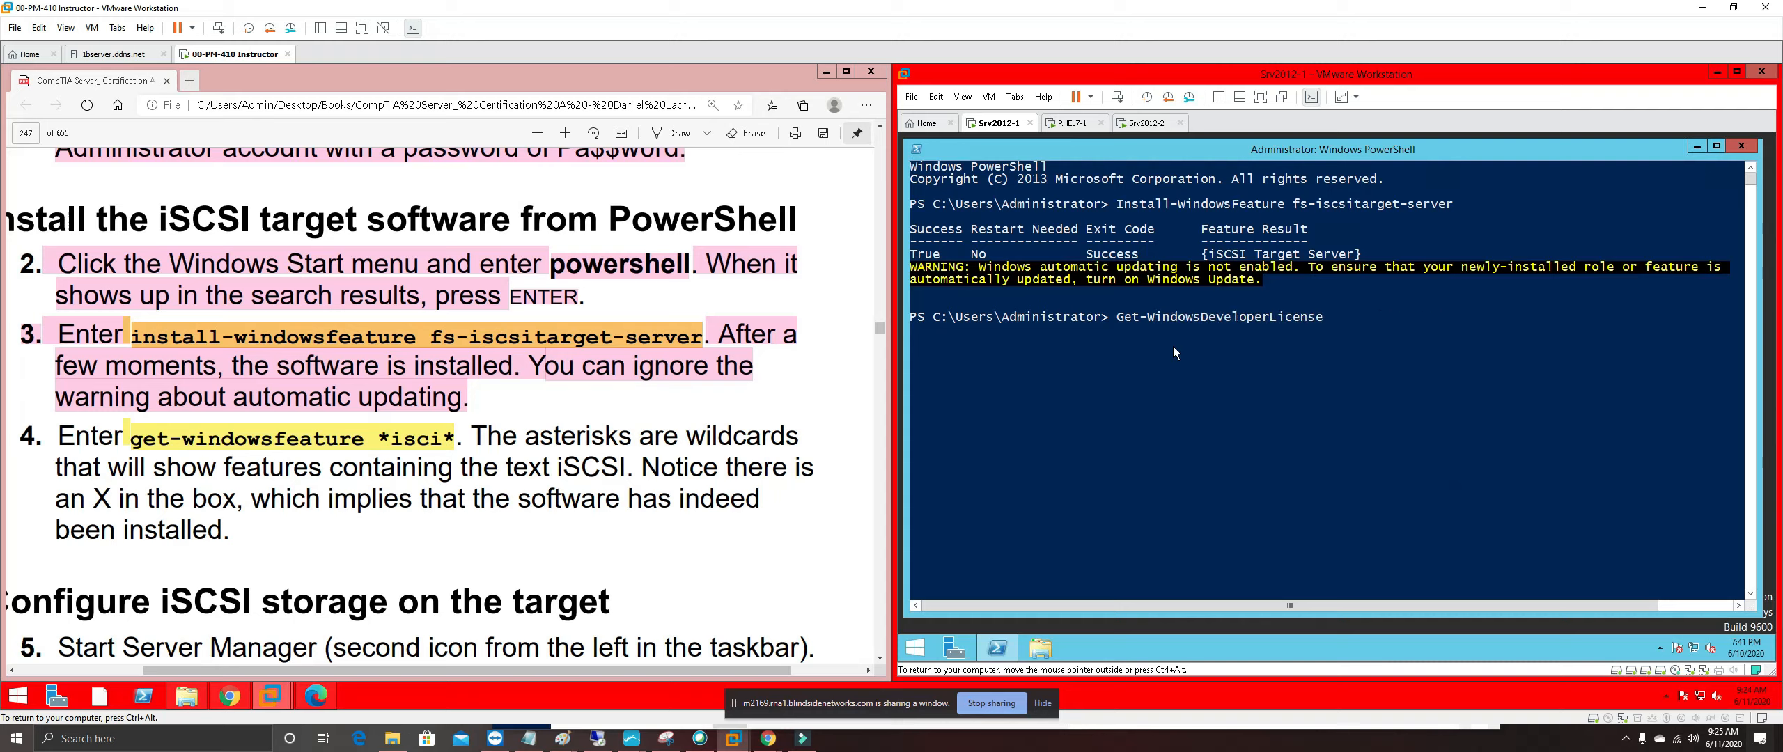
{"action": "key", "text": "Tab"}
{"action": "key", "text": "Tab"}
{"action": "key", "text": "Tab"}
{"action": "key", "text": "Tab"}
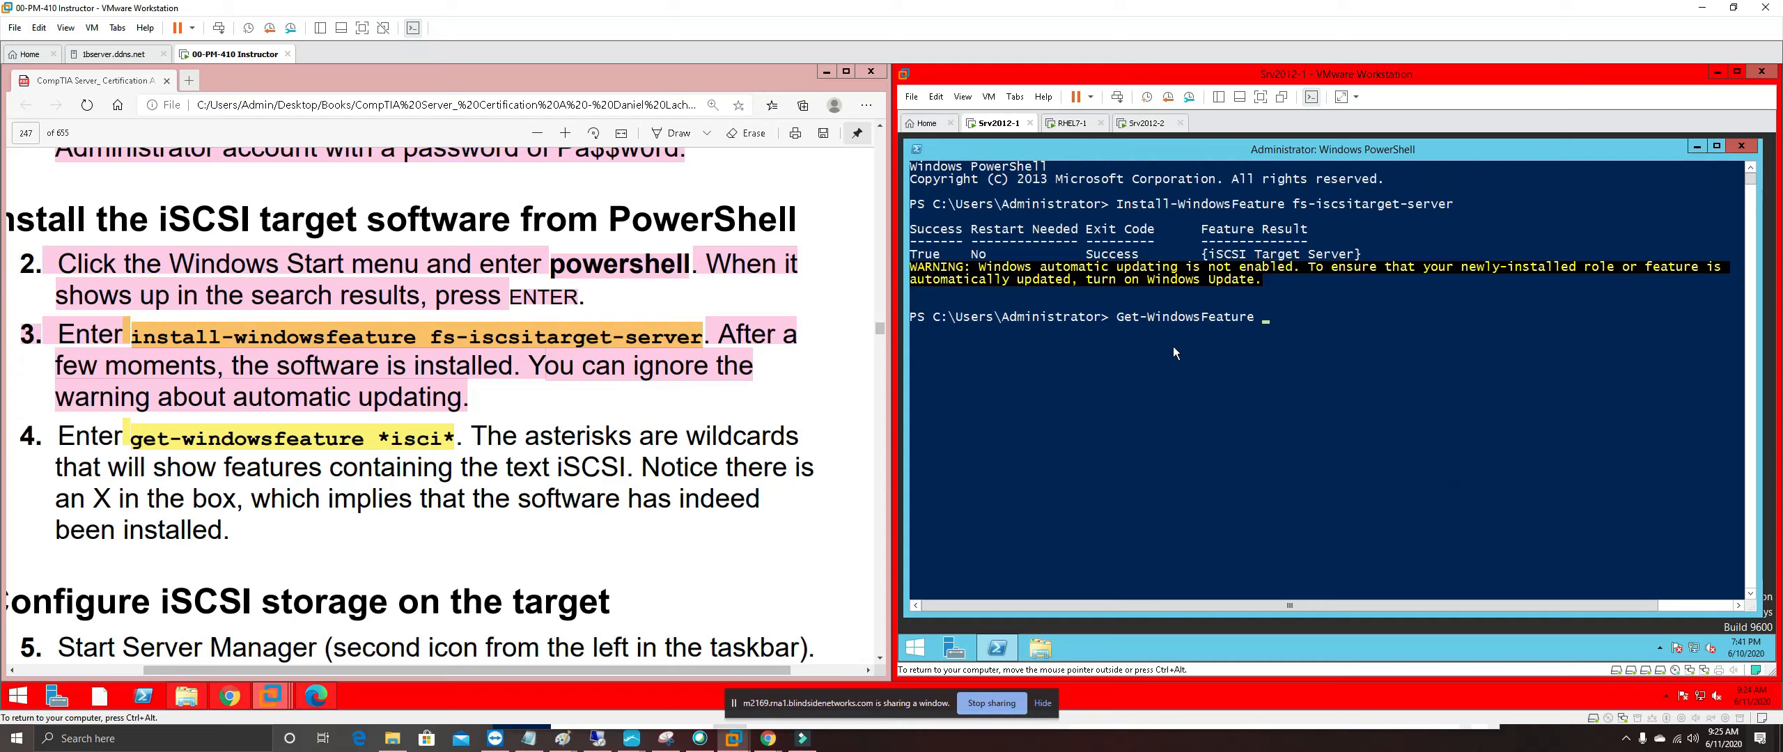
{"action": "type", "text": "*isci*"}
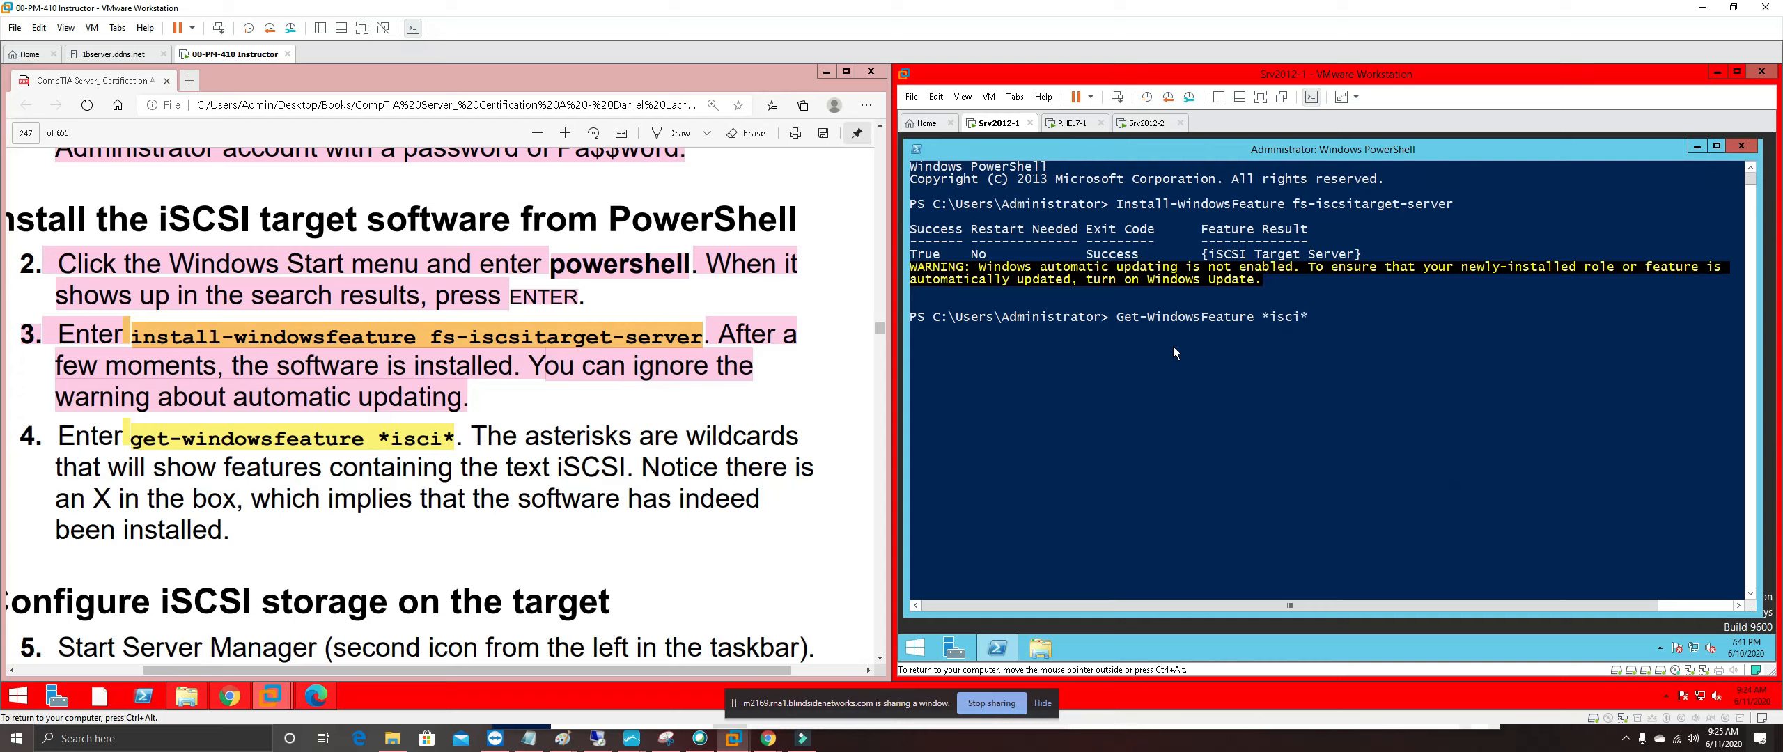
{"action": "key", "text": "Return"}
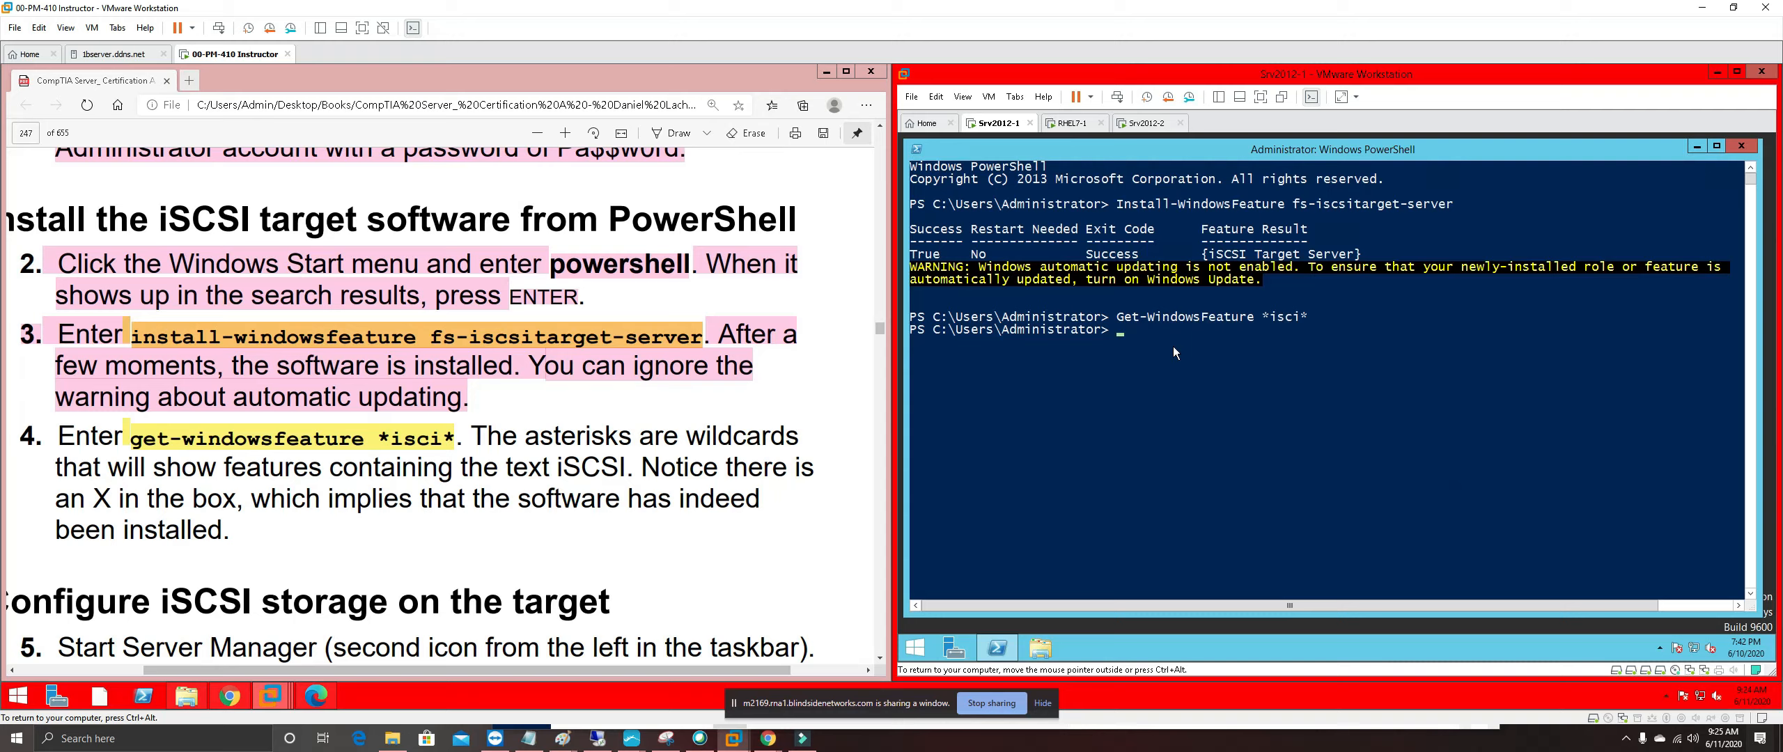
Rerun the Get-WindowsFeature *isci* query, which again returns nothing
{"action": "key", "text": "Up"}
{"action": "key", "text": "Return"}
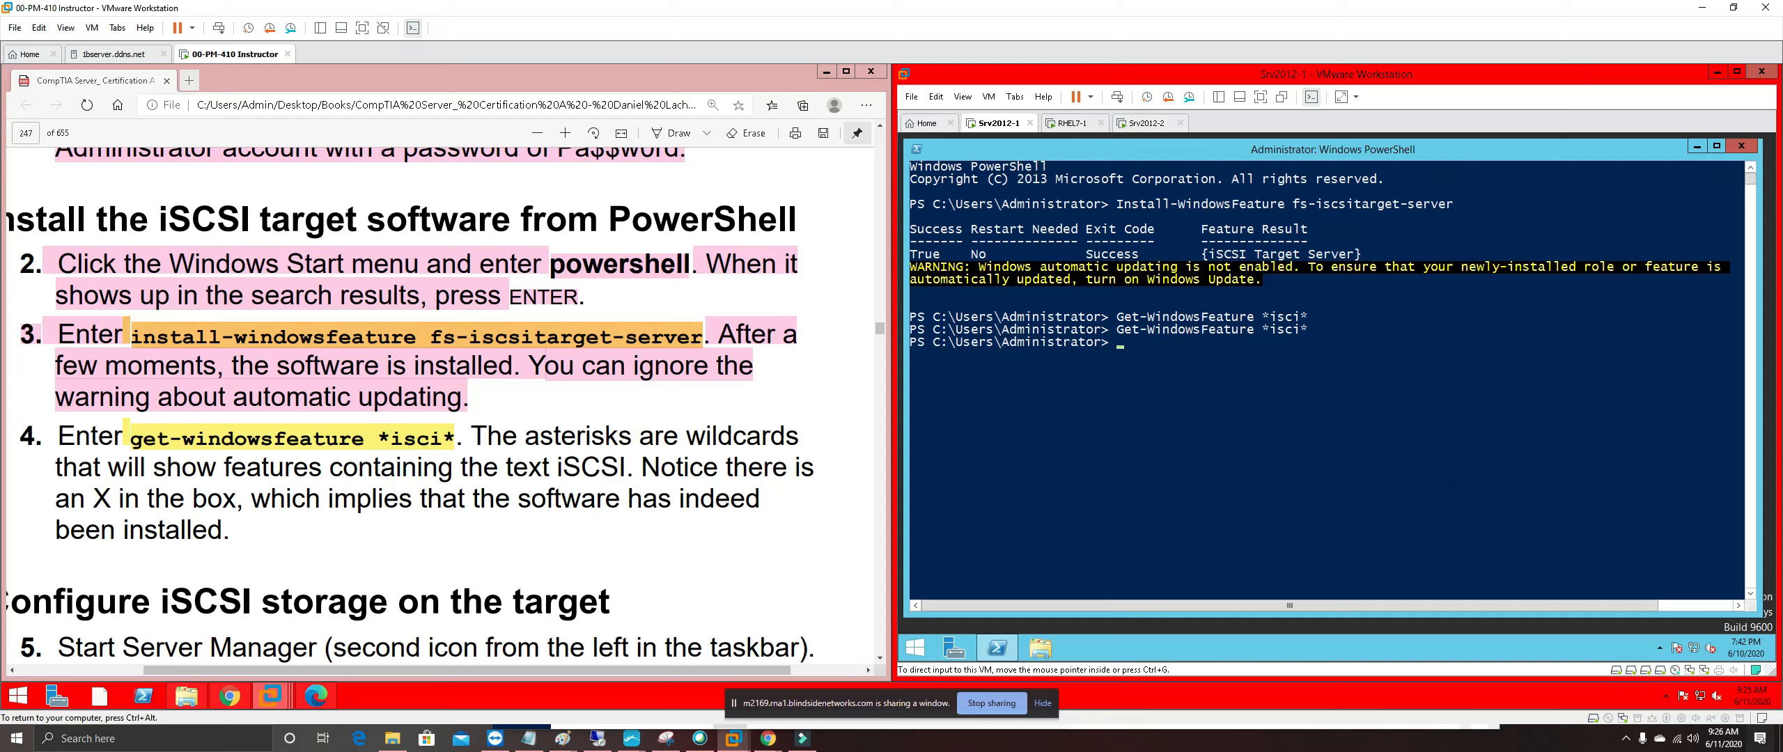
{"action": "left_click", "coordinate": [412, 440]}
Compare 'isci' with 'iscsi' in the PDF and handwrite 'iSCSI' below step 3
{"action": "double_click", "coordinate": [412, 440]}
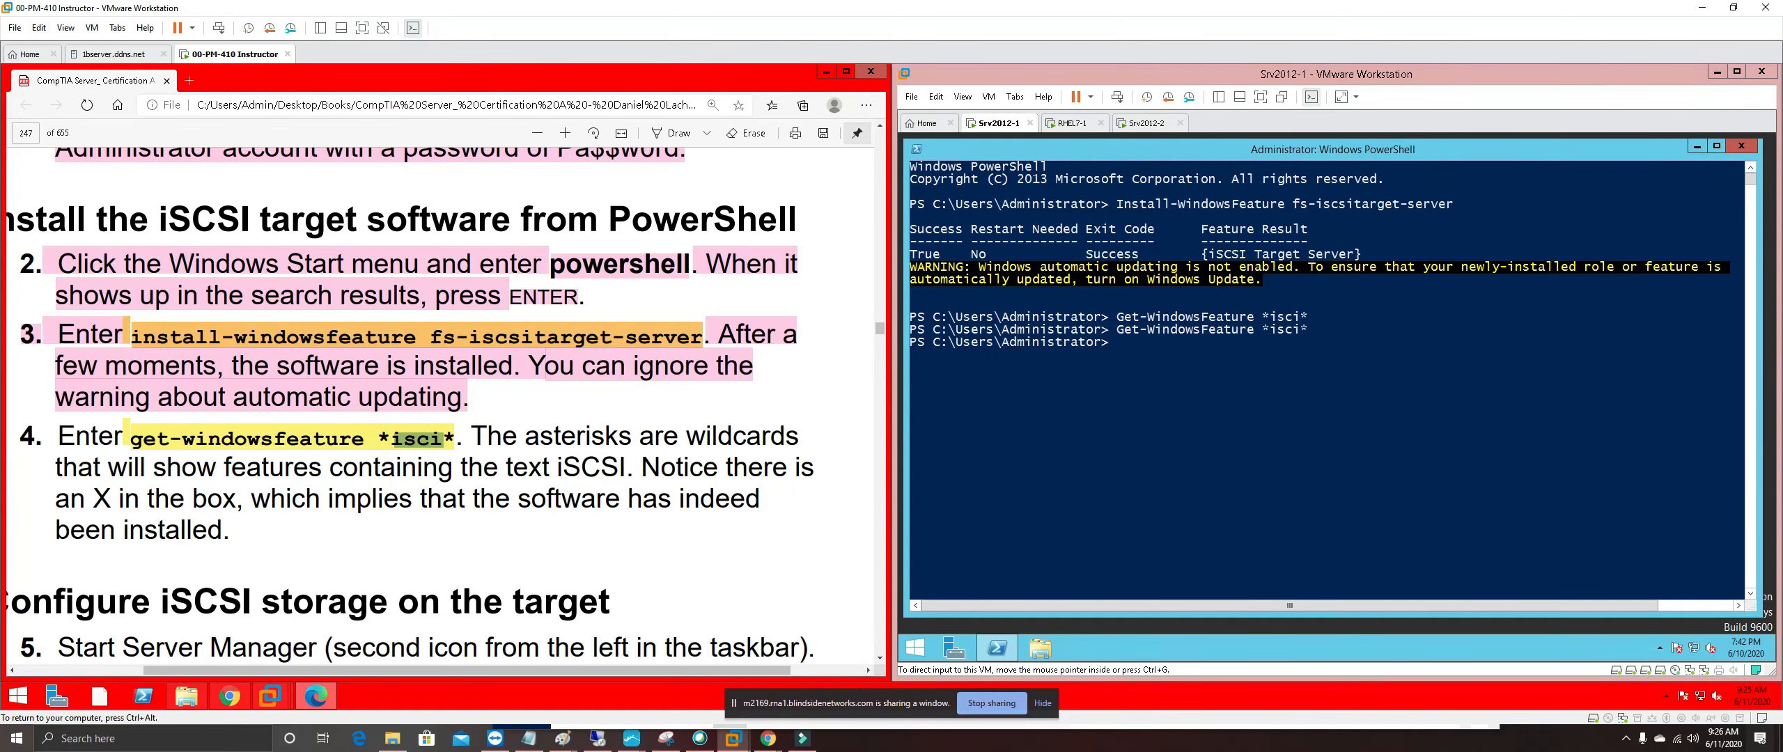
{"action": "left_click", "coordinate": [483, 442]}
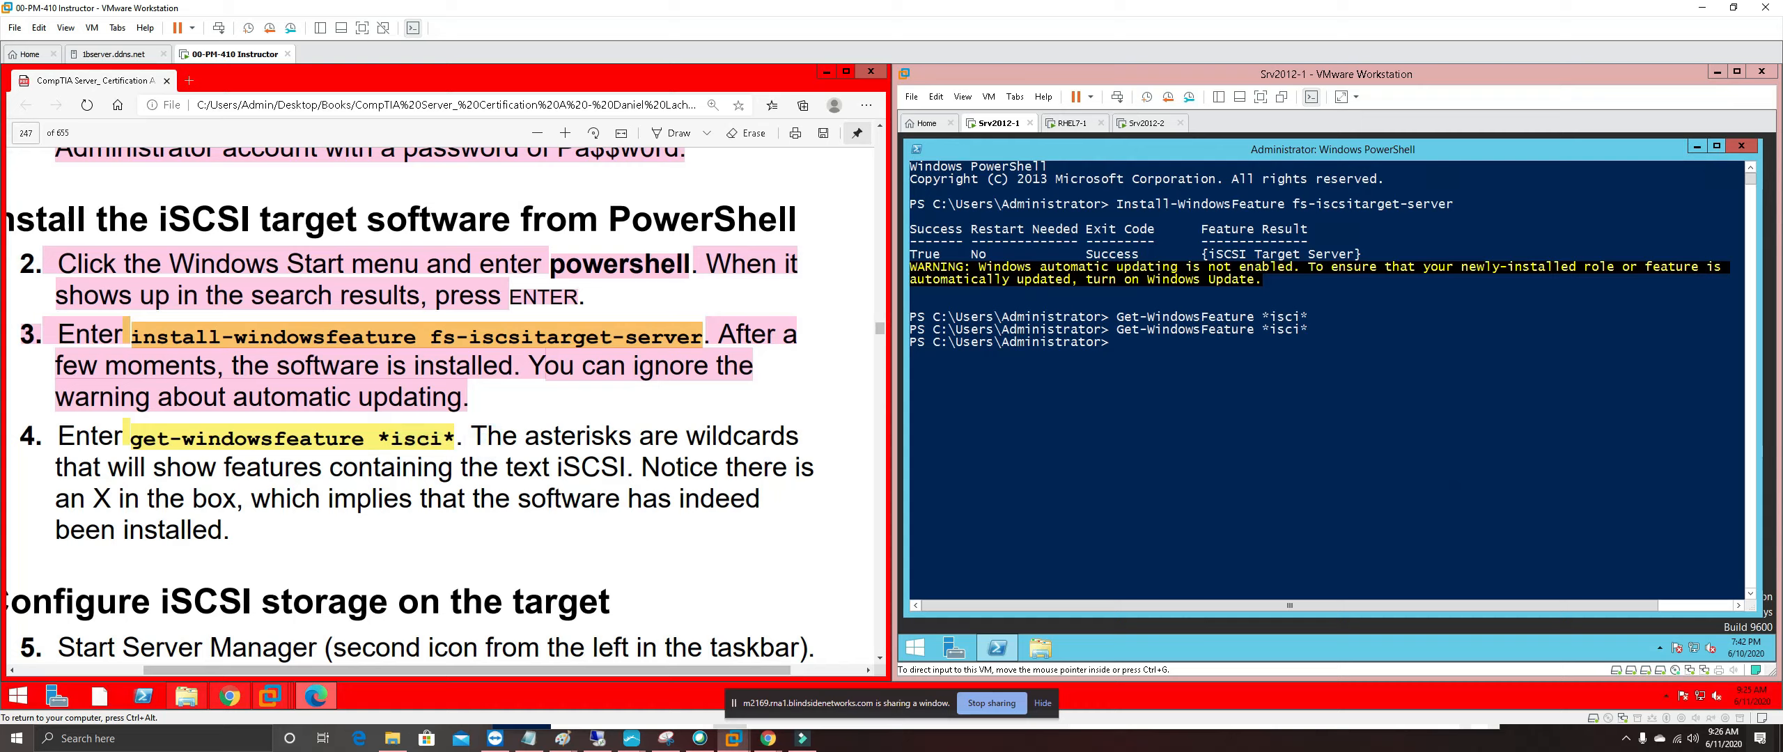
{"action": "left_click_drag", "start_coordinate": [471, 337], "coordinate": [535, 337]}
{"action": "left_click", "coordinate": [603, 400]}
{"action": "left_click", "coordinate": [673, 133]}
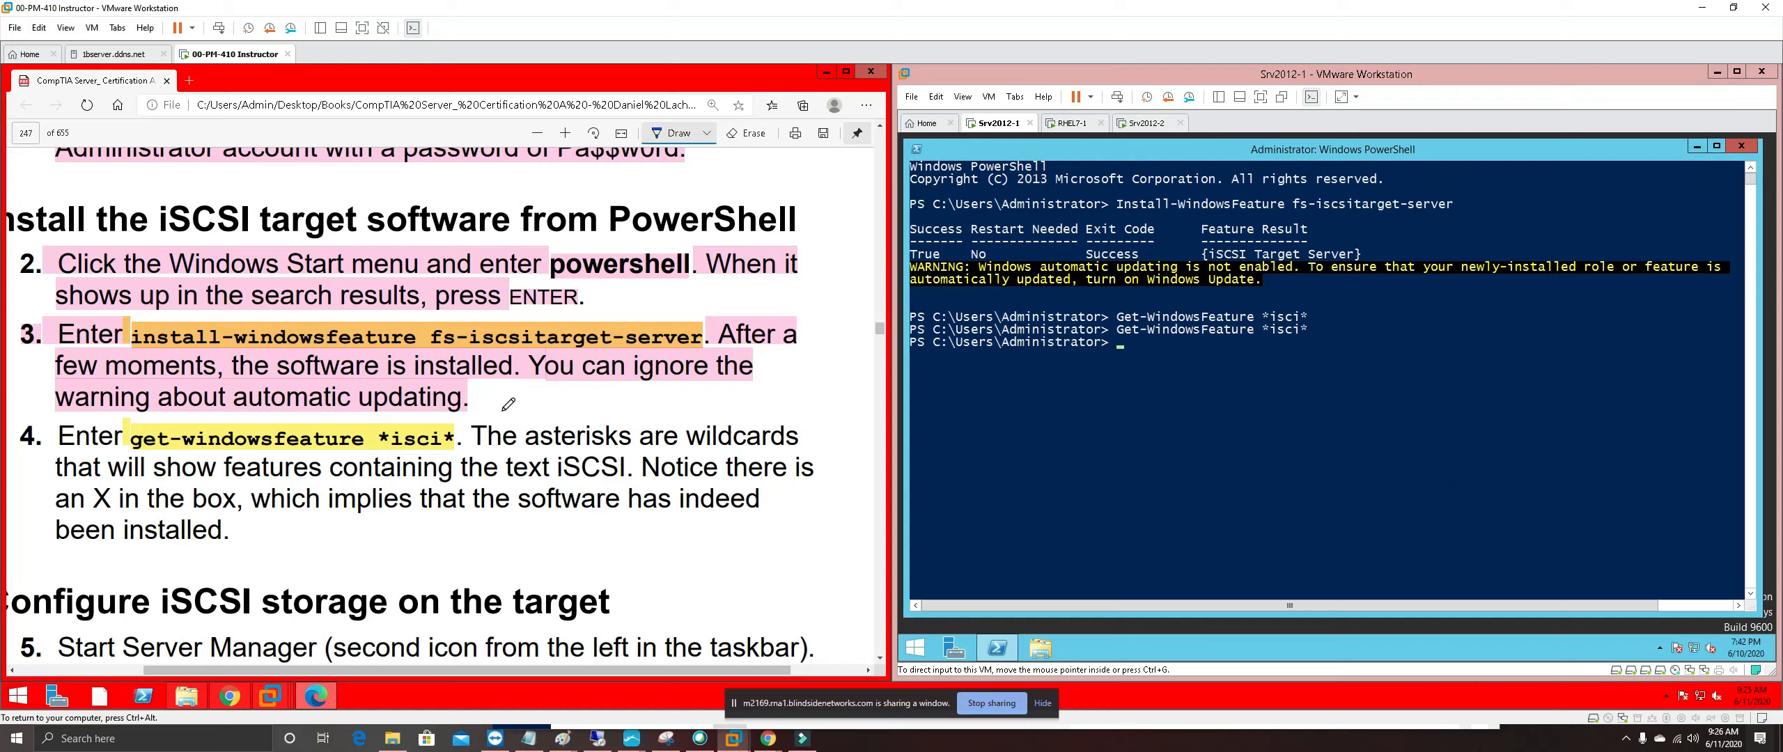
{"action": "mouse_move", "coordinate": [481, 402]}
{"action": "left_mouse_down"}
{"action": "mouse_move", "coordinate": [481, 418]}
{"action": "mouse_move", "coordinate": [564, 417]}
{"action": "left_mouse_up"}
{"action": "left_click", "coordinate": [559, 388]}
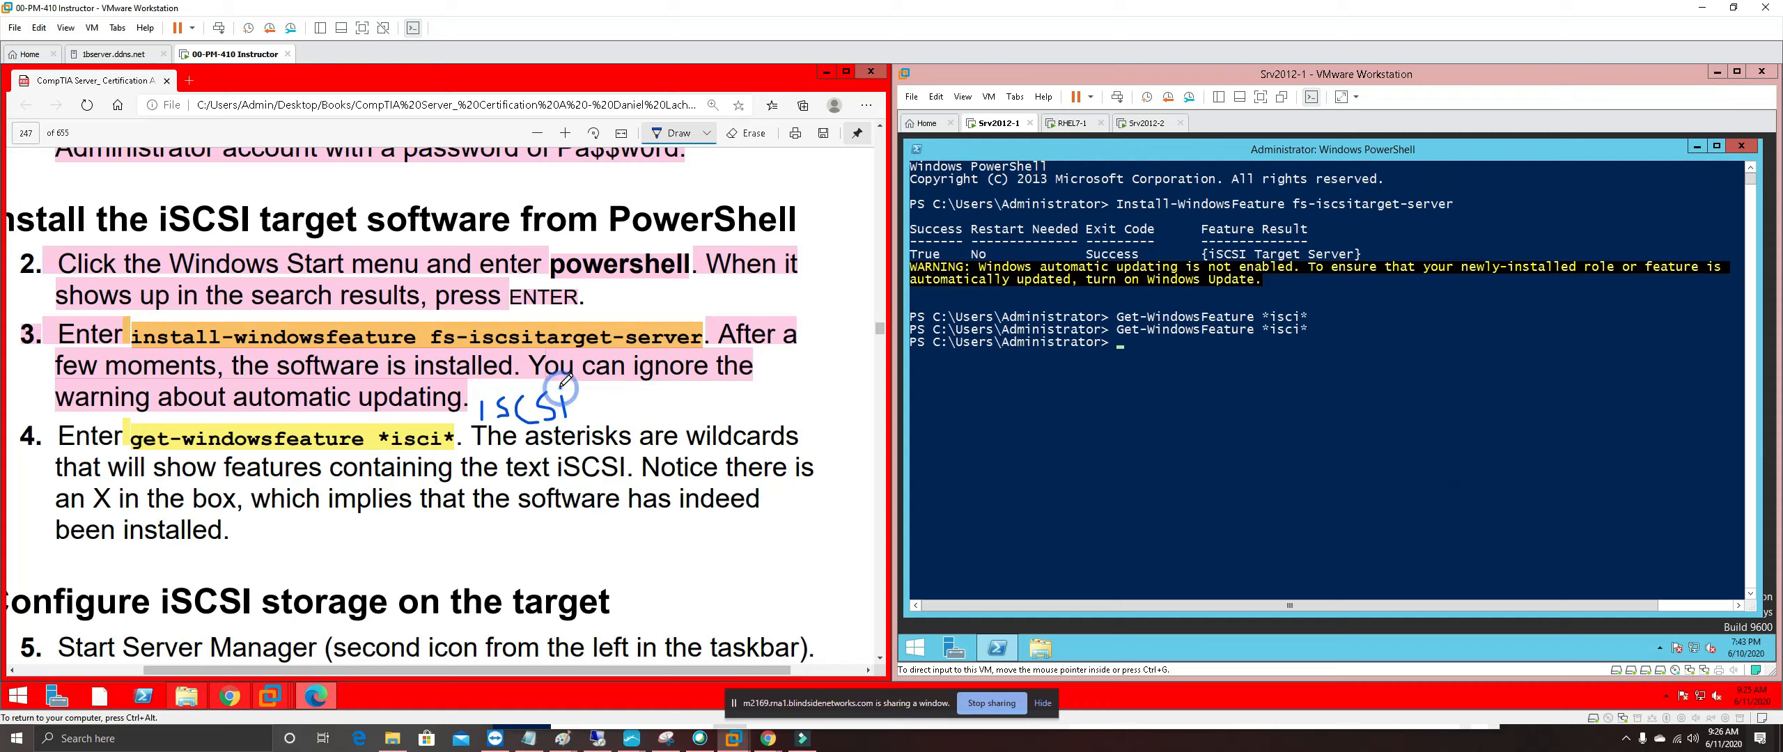
{"action": "left_click", "coordinate": [491, 386]}
Rerun the query corrected to Get-WindowsFeature *iscsi*, showing iSCSI Target Server installed
{"action": "left_click", "coordinate": [1180, 156]}
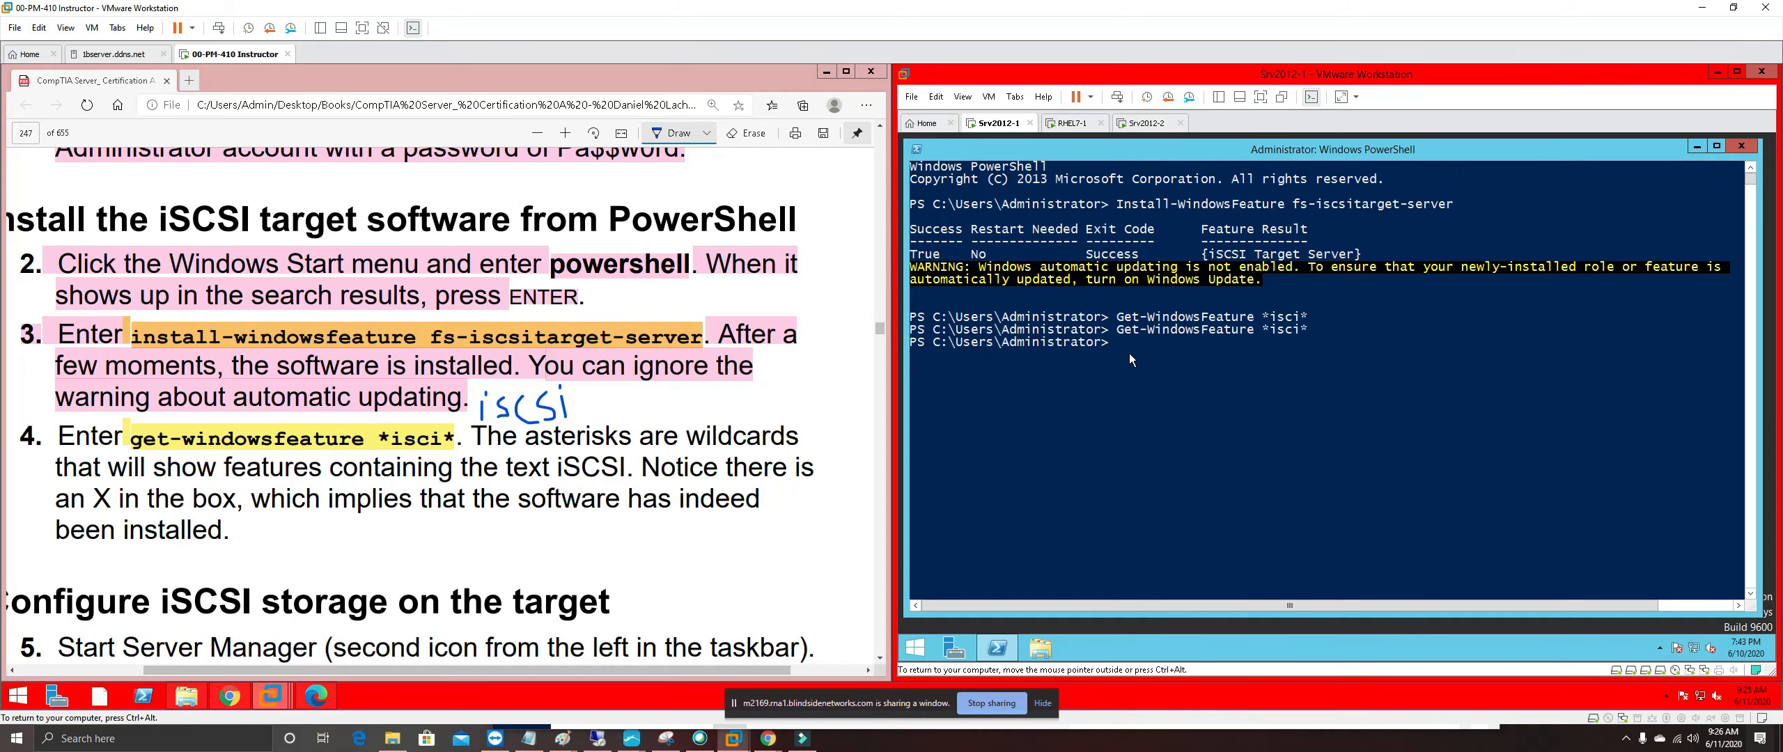
{"action": "key", "text": "Up"}
{"action": "type", "text": "s"}
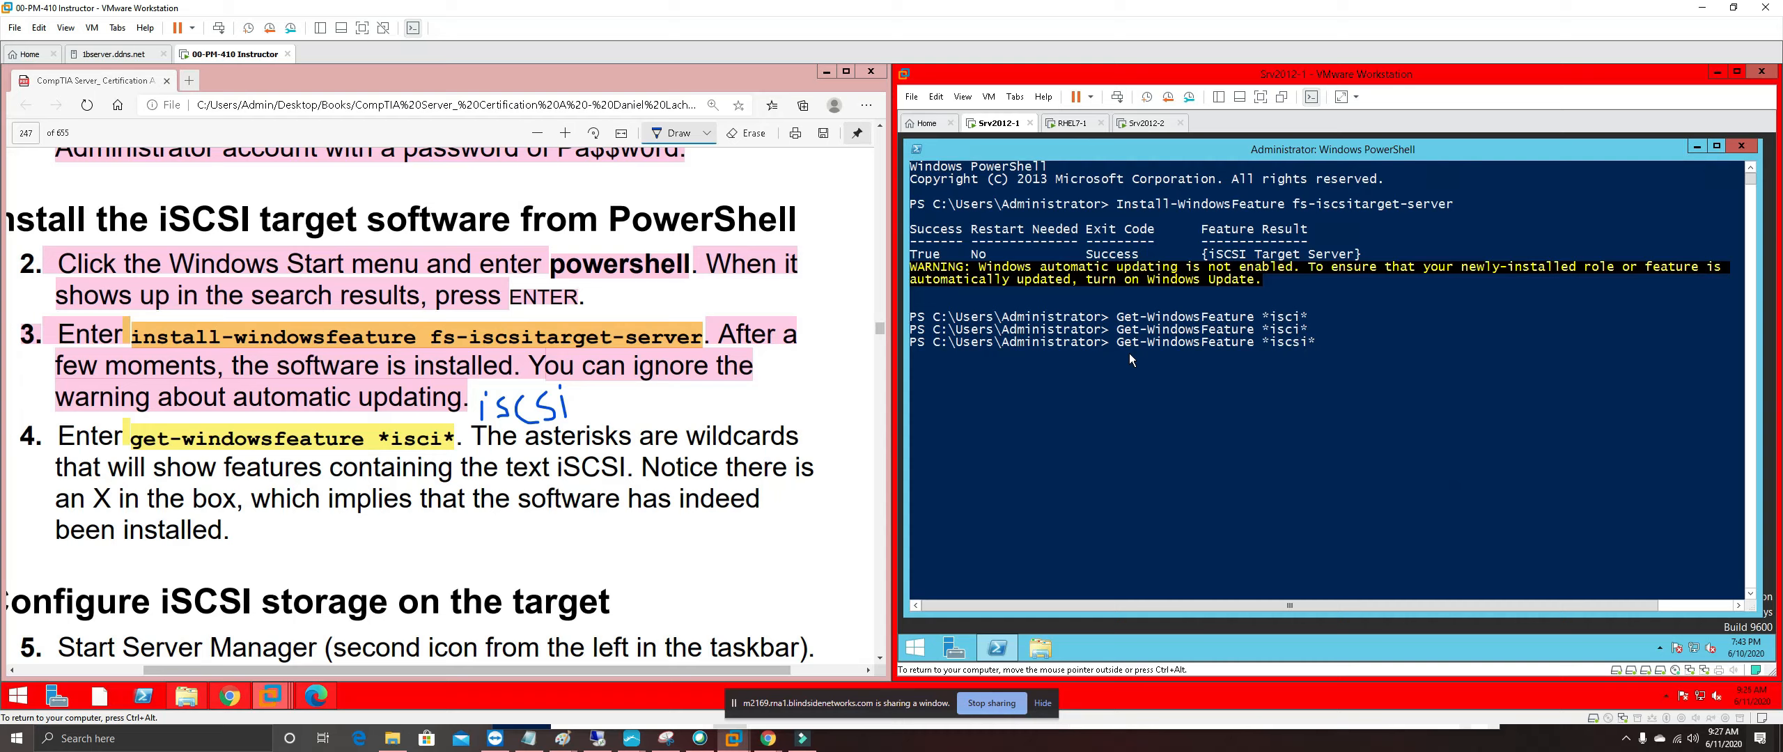
{"action": "key", "text": "Return"}
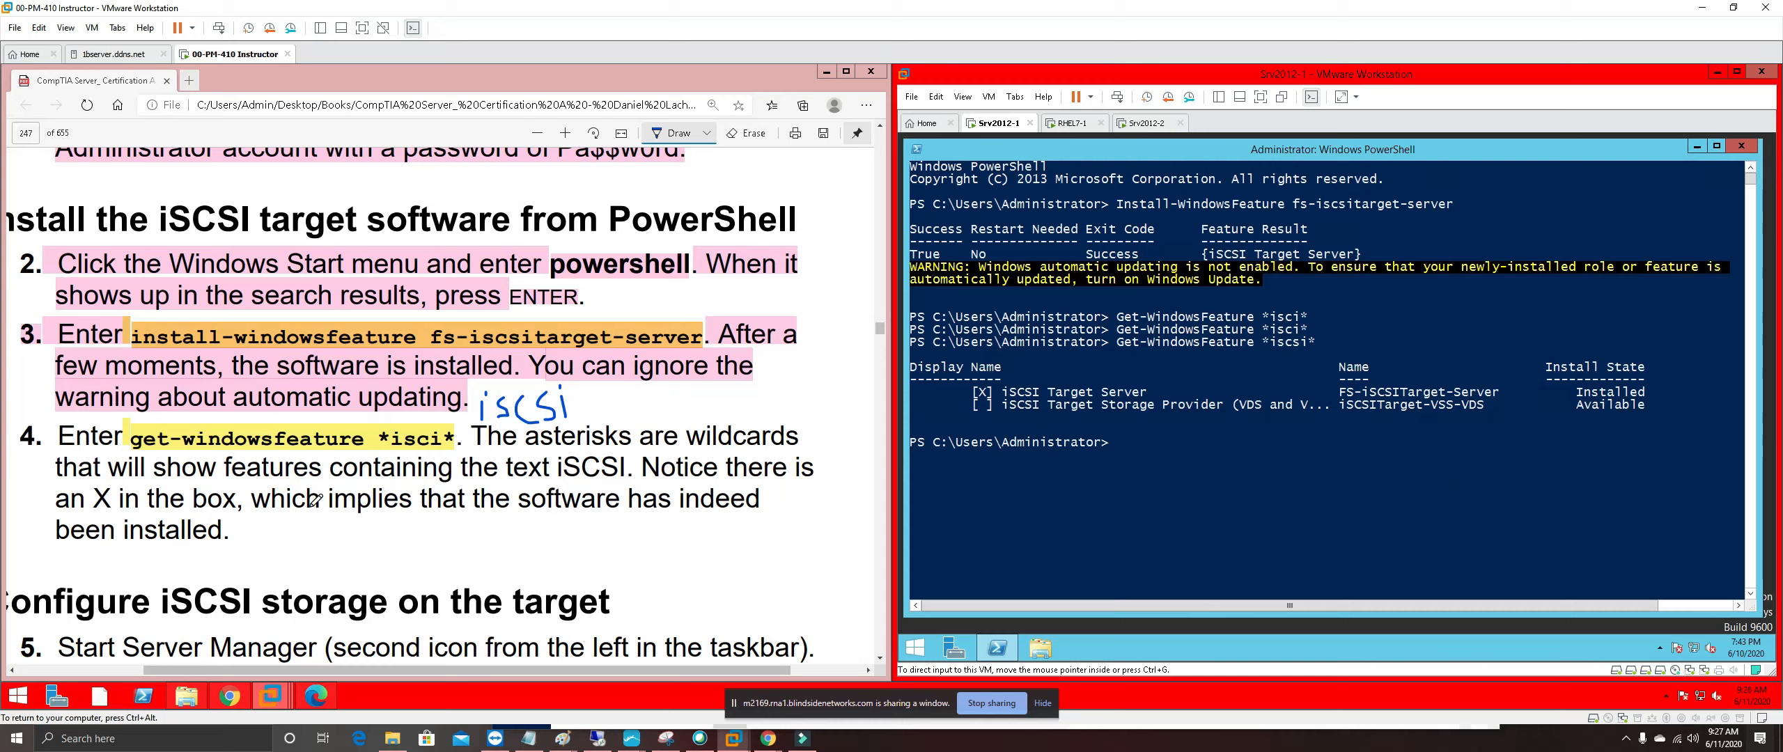
Turn off the Edge pen drawing tool
{"action": "left_click", "coordinate": [701, 134]}
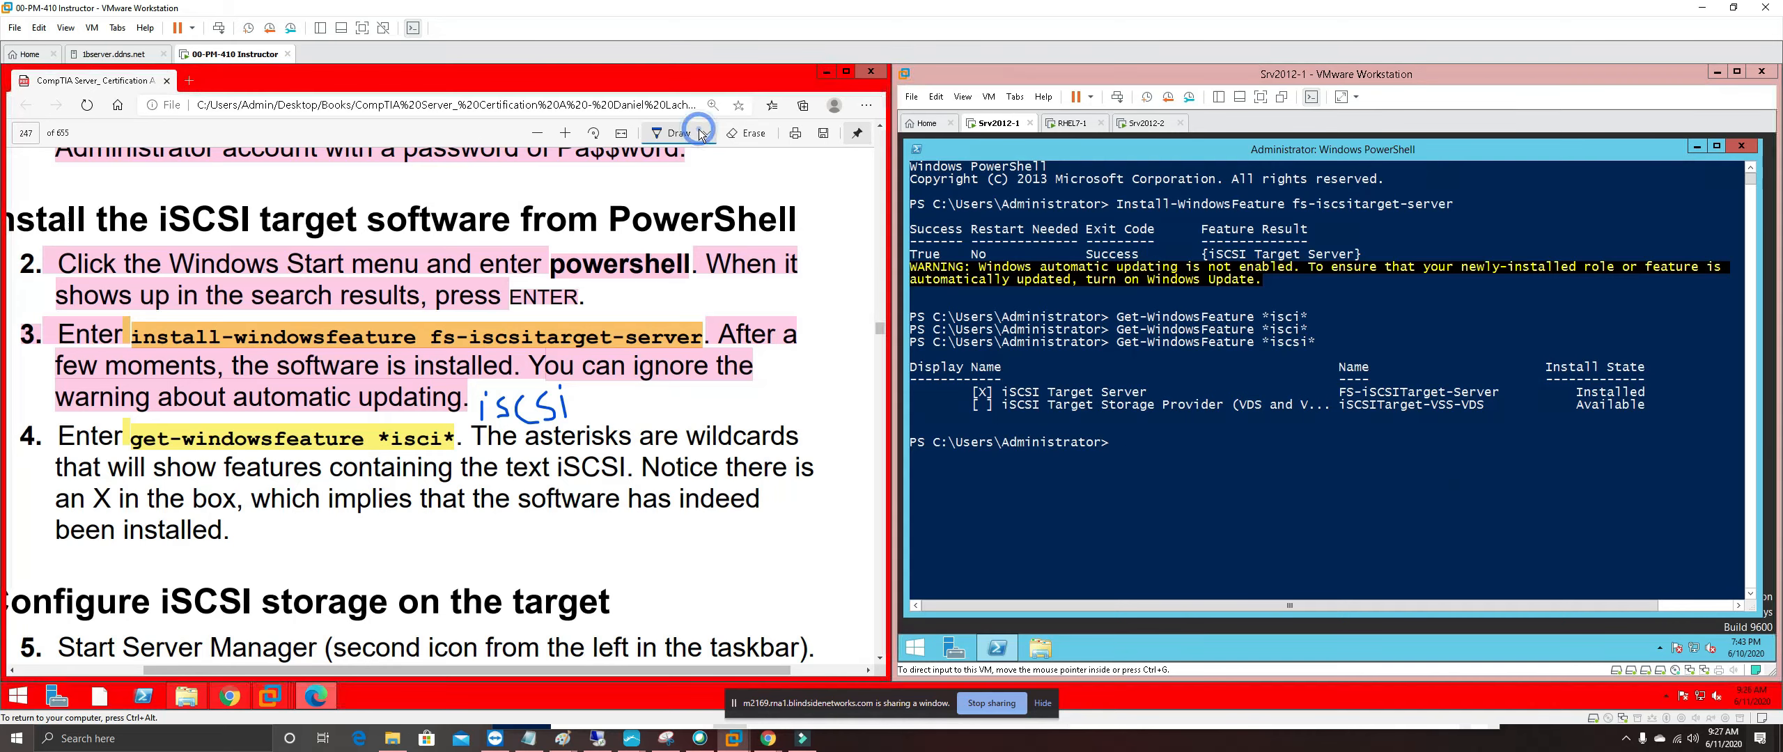
{"action": "left_click", "coordinate": [706, 134]}
{"action": "left_click", "coordinate": [675, 135]}
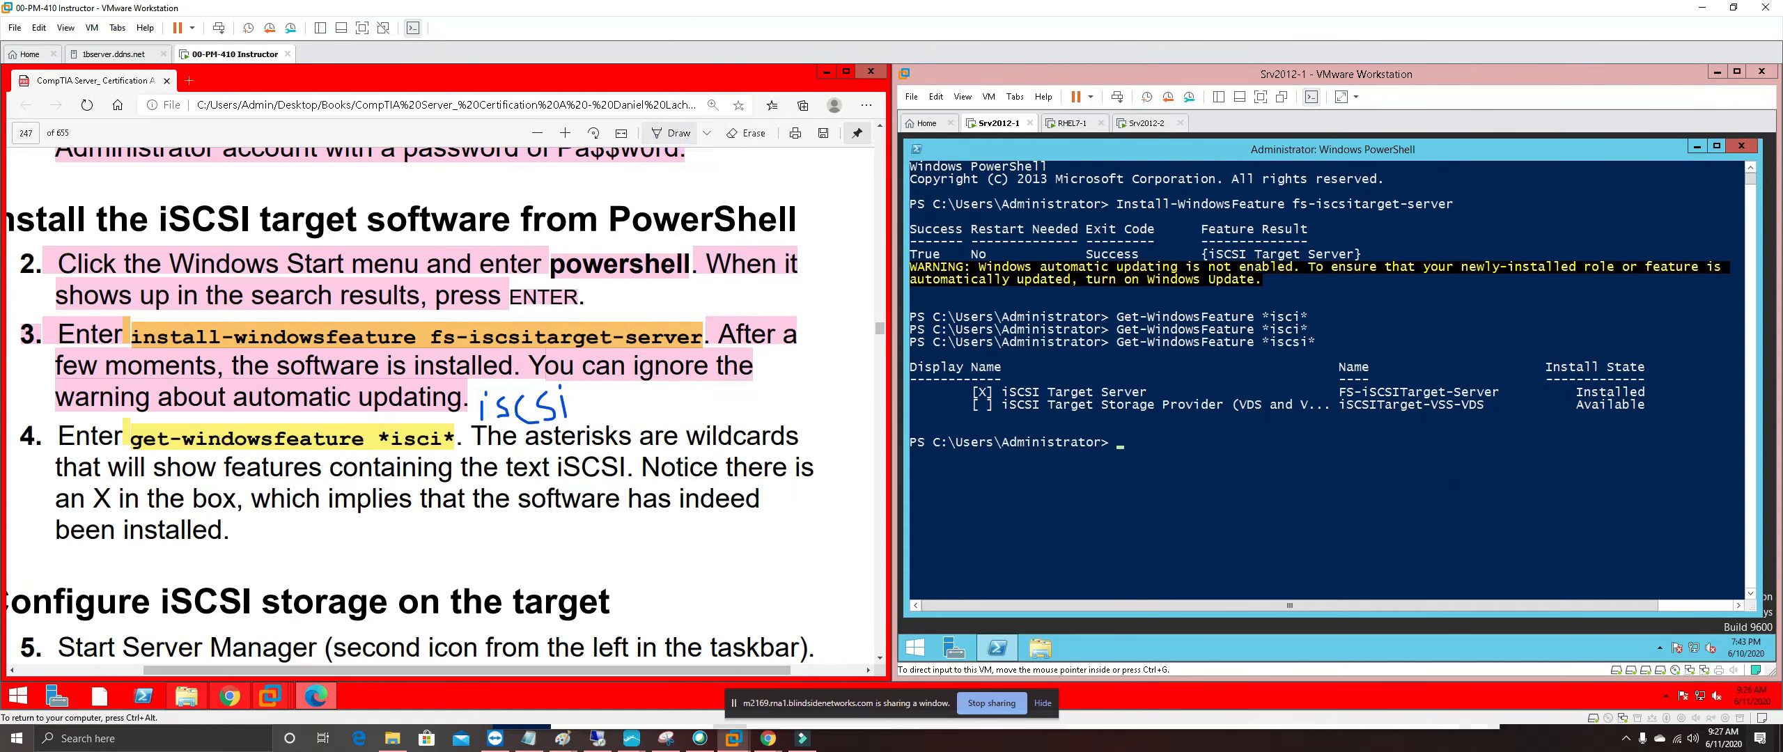
{"action": "scroll", "coordinate": [347, 449], "scroll_direction": "down", "scroll_amount": 1}
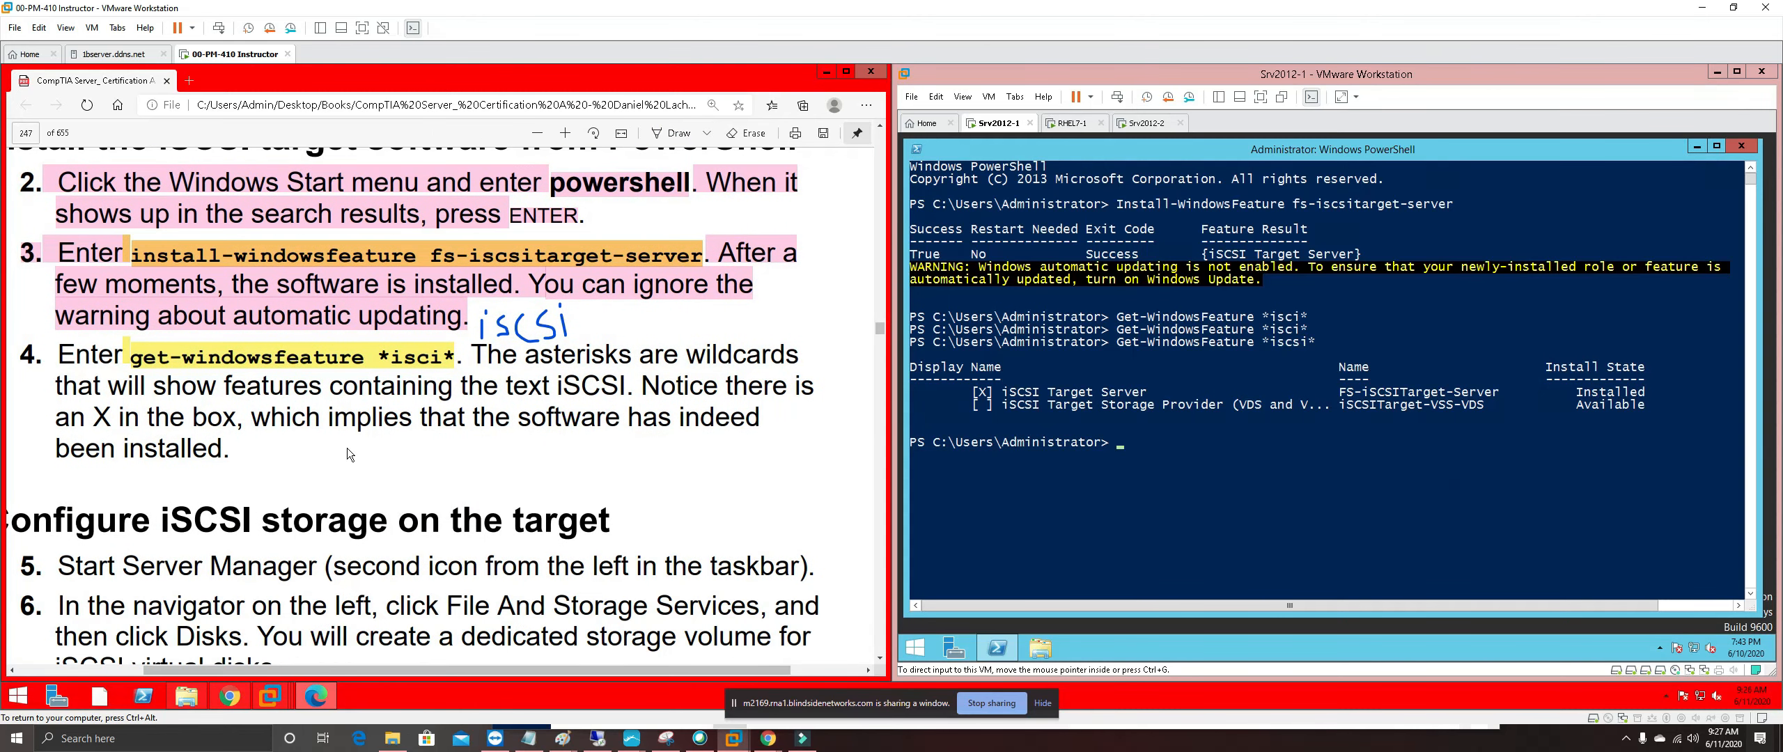
Highlight the step 4 instruction paragraph in pink
{"action": "left_click_drag", "start_coordinate": [264, 460], "coordinate": [21, 351]}
{"action": "right_click", "coordinate": [80, 360]}
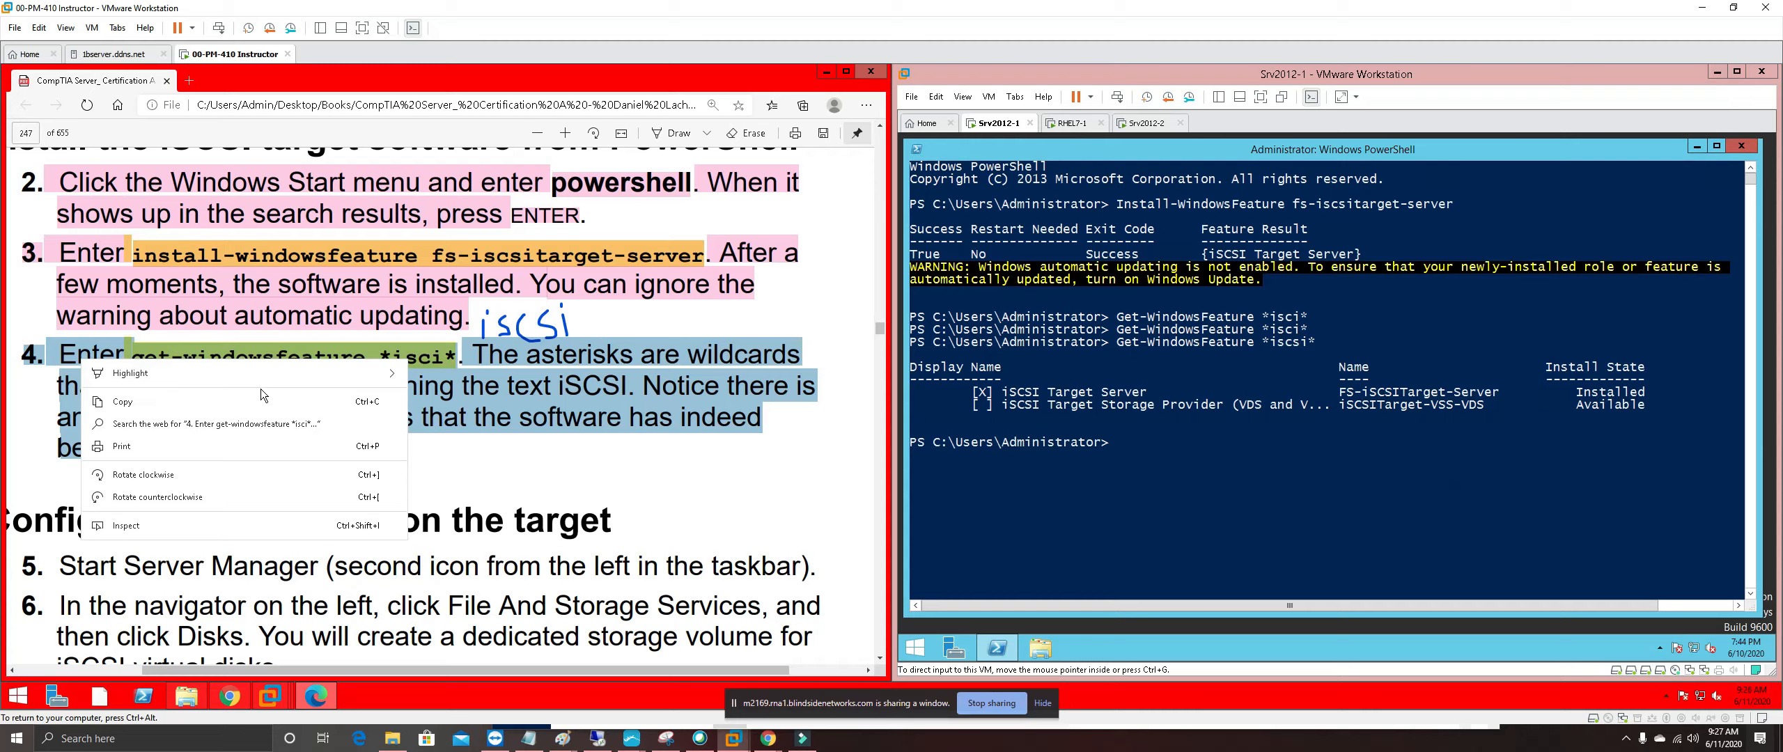
{"action": "mouse_move", "coordinate": [367, 376]}
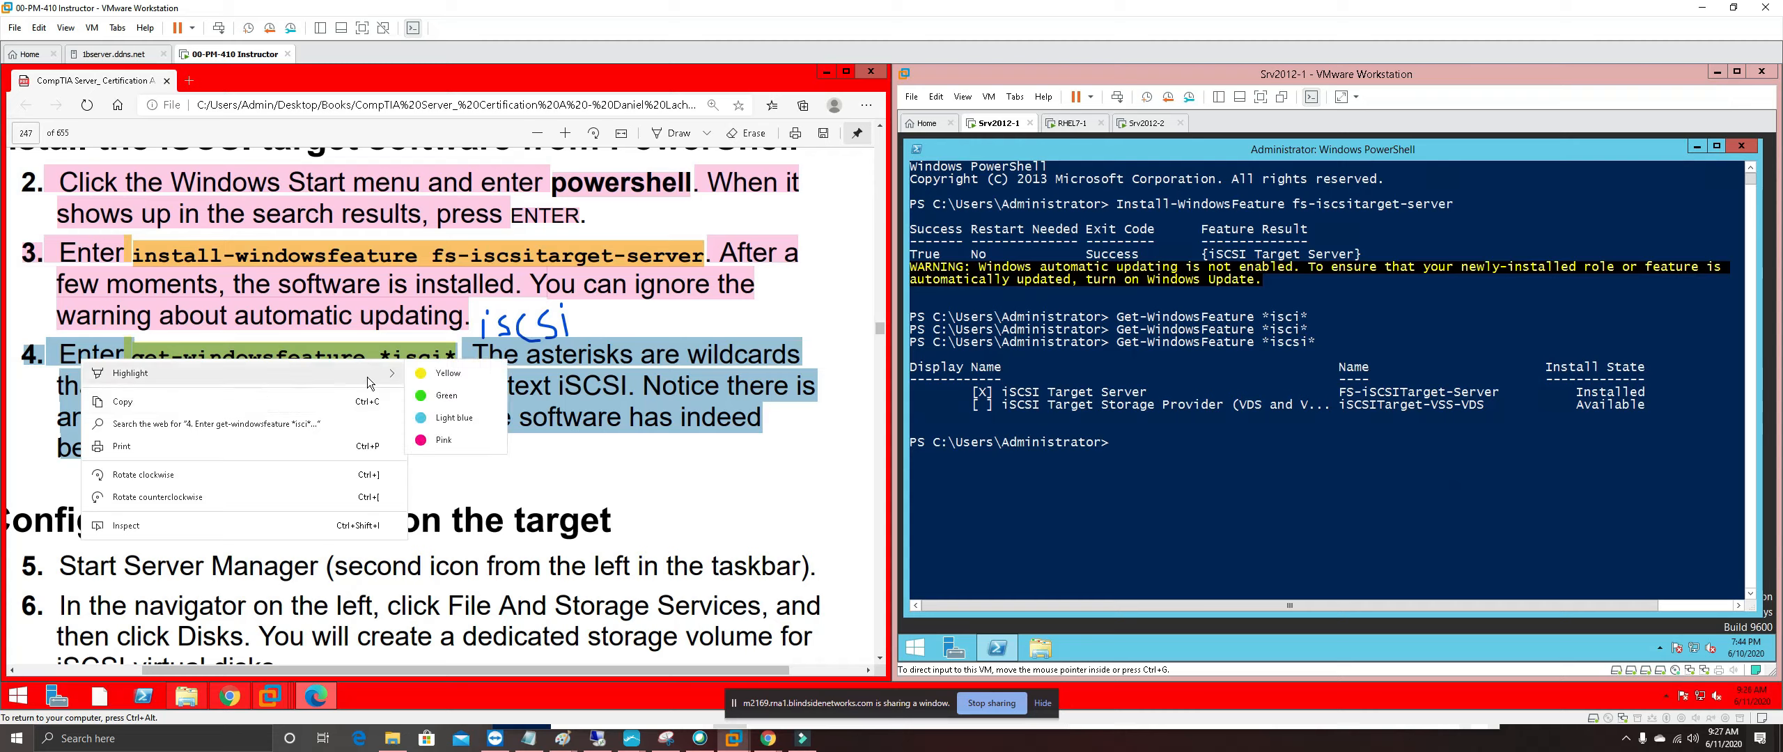
{"action": "left_click", "coordinate": [444, 441]}
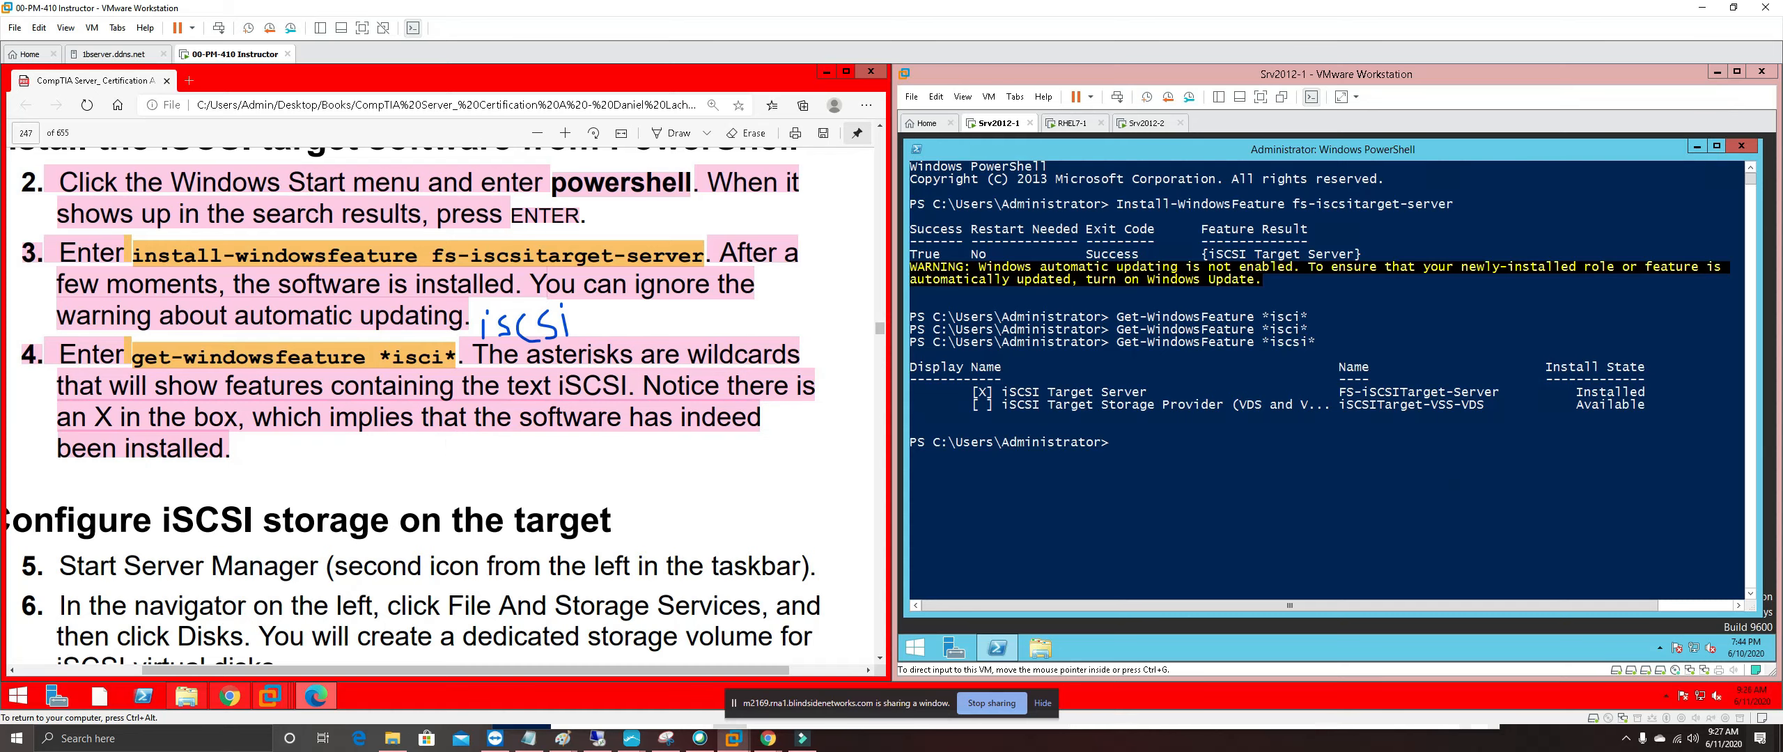
{"action": "scroll", "coordinate": [414, 407], "scroll_direction": "down", "scroll_amount": 3}
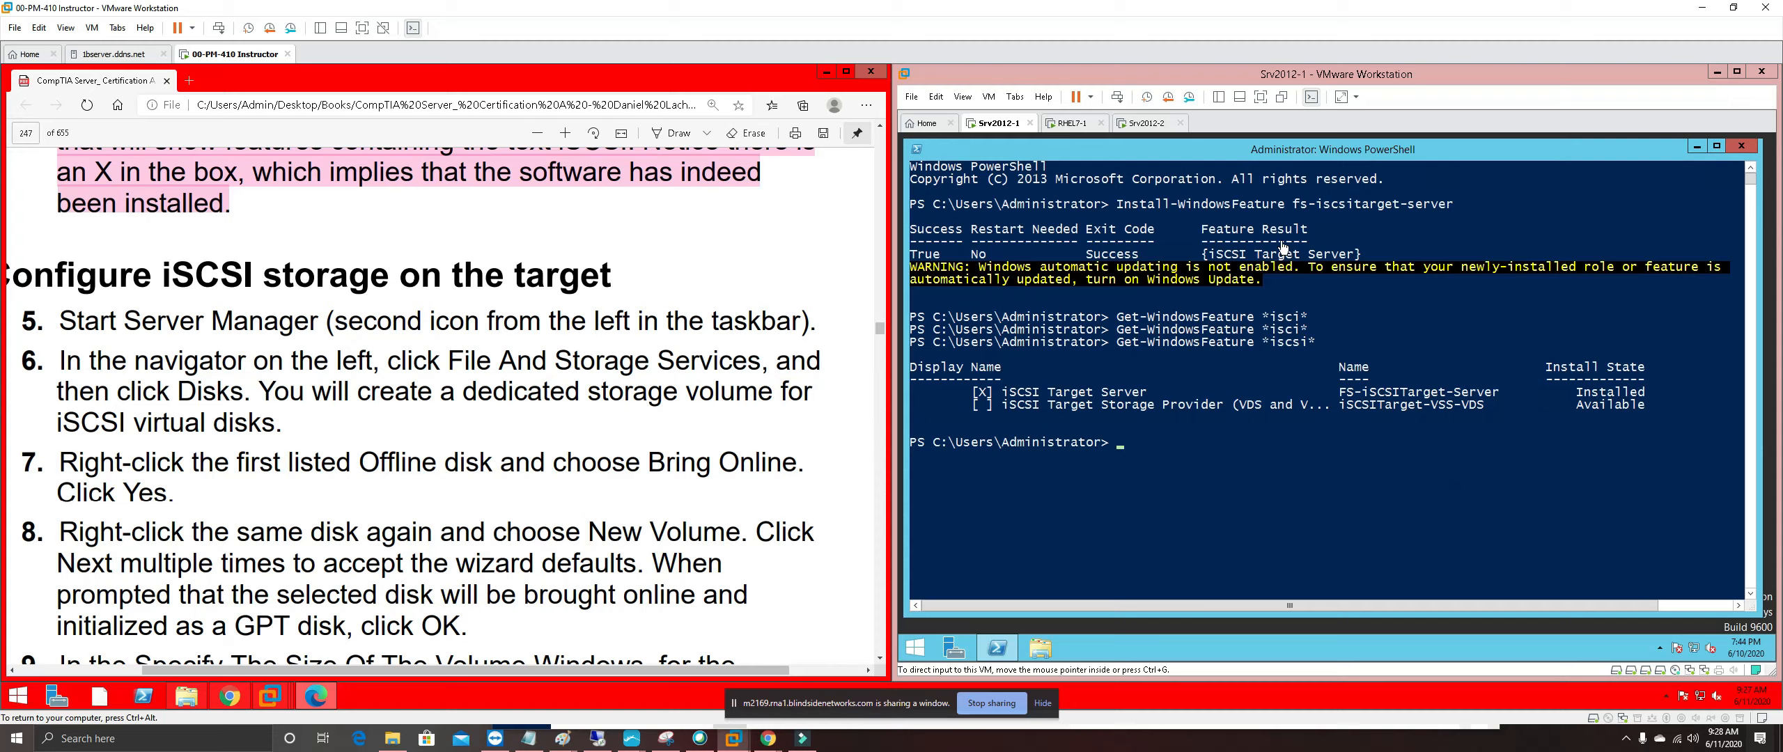
Close PowerShell and show the Disks list under Server Manager's File and Storage Services
{"action": "left_click", "coordinate": [1741, 147]}
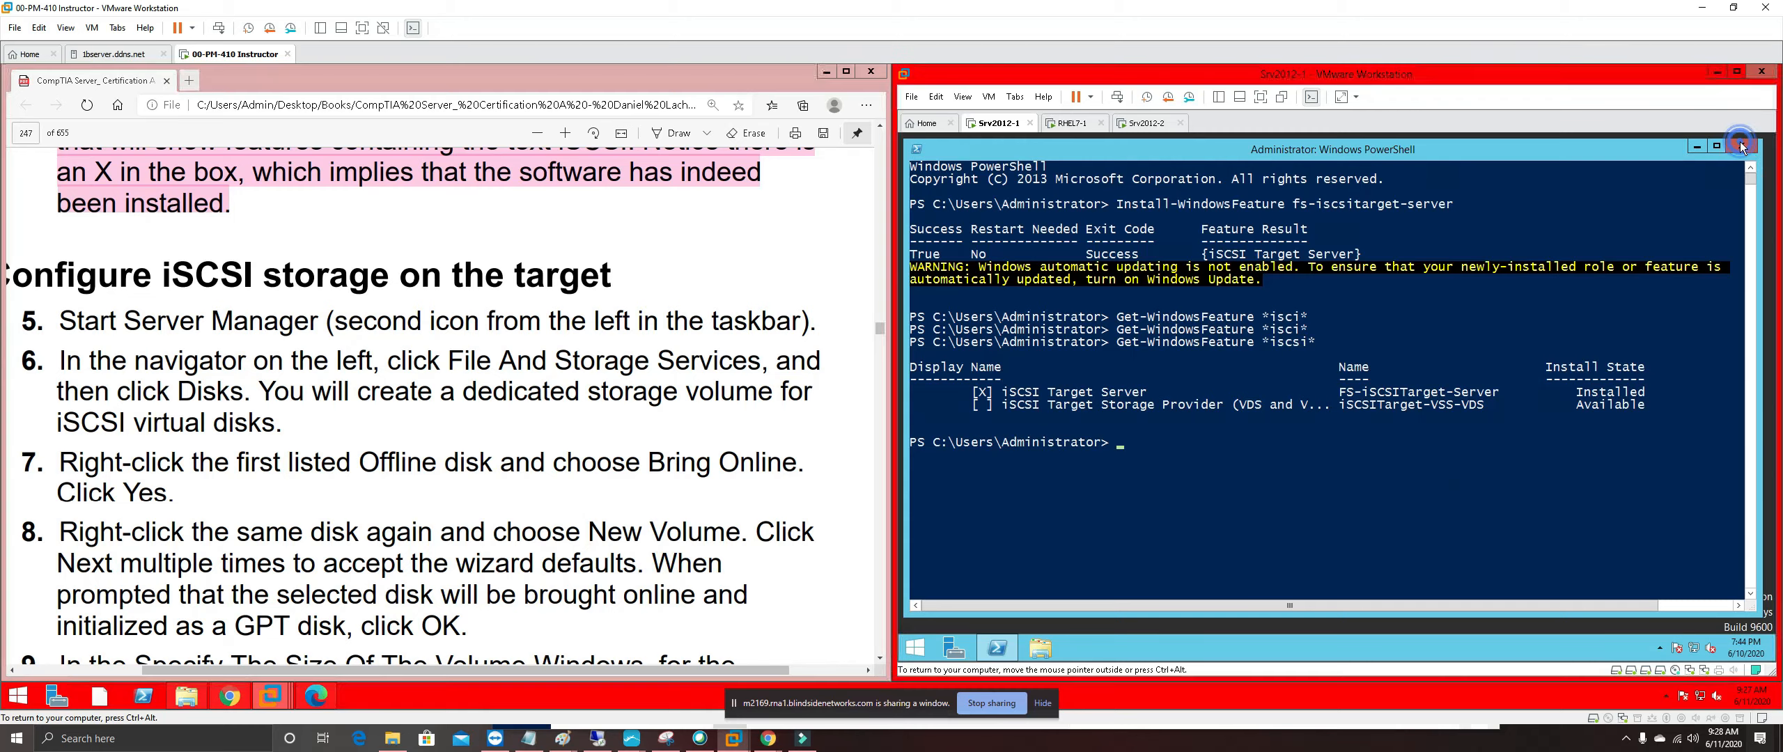
{"action": "left_click", "coordinate": [1741, 147]}
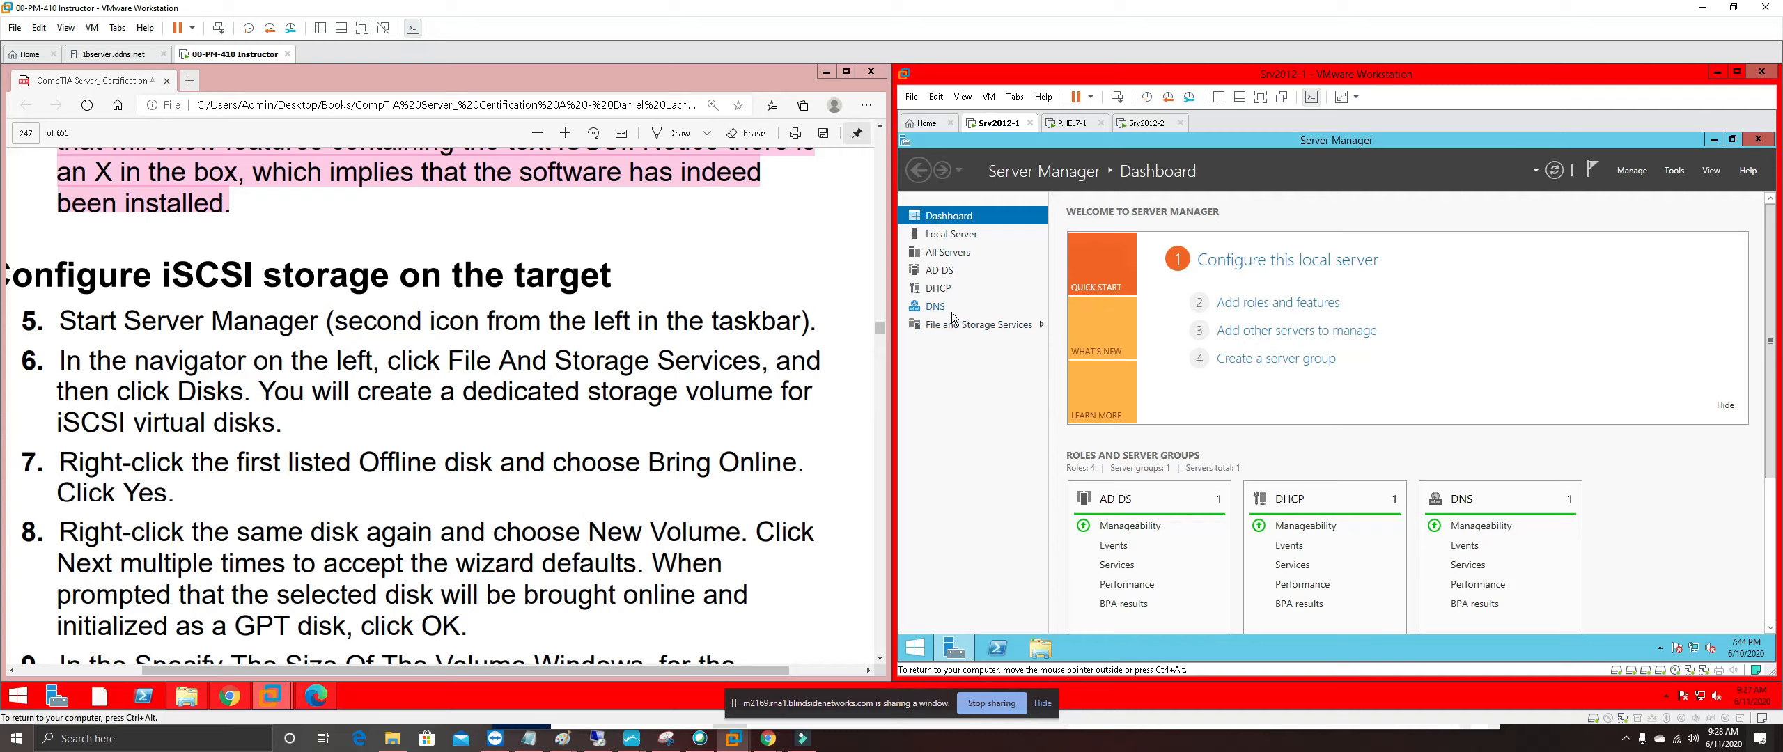
{"action": "left_click", "coordinate": [954, 325]}
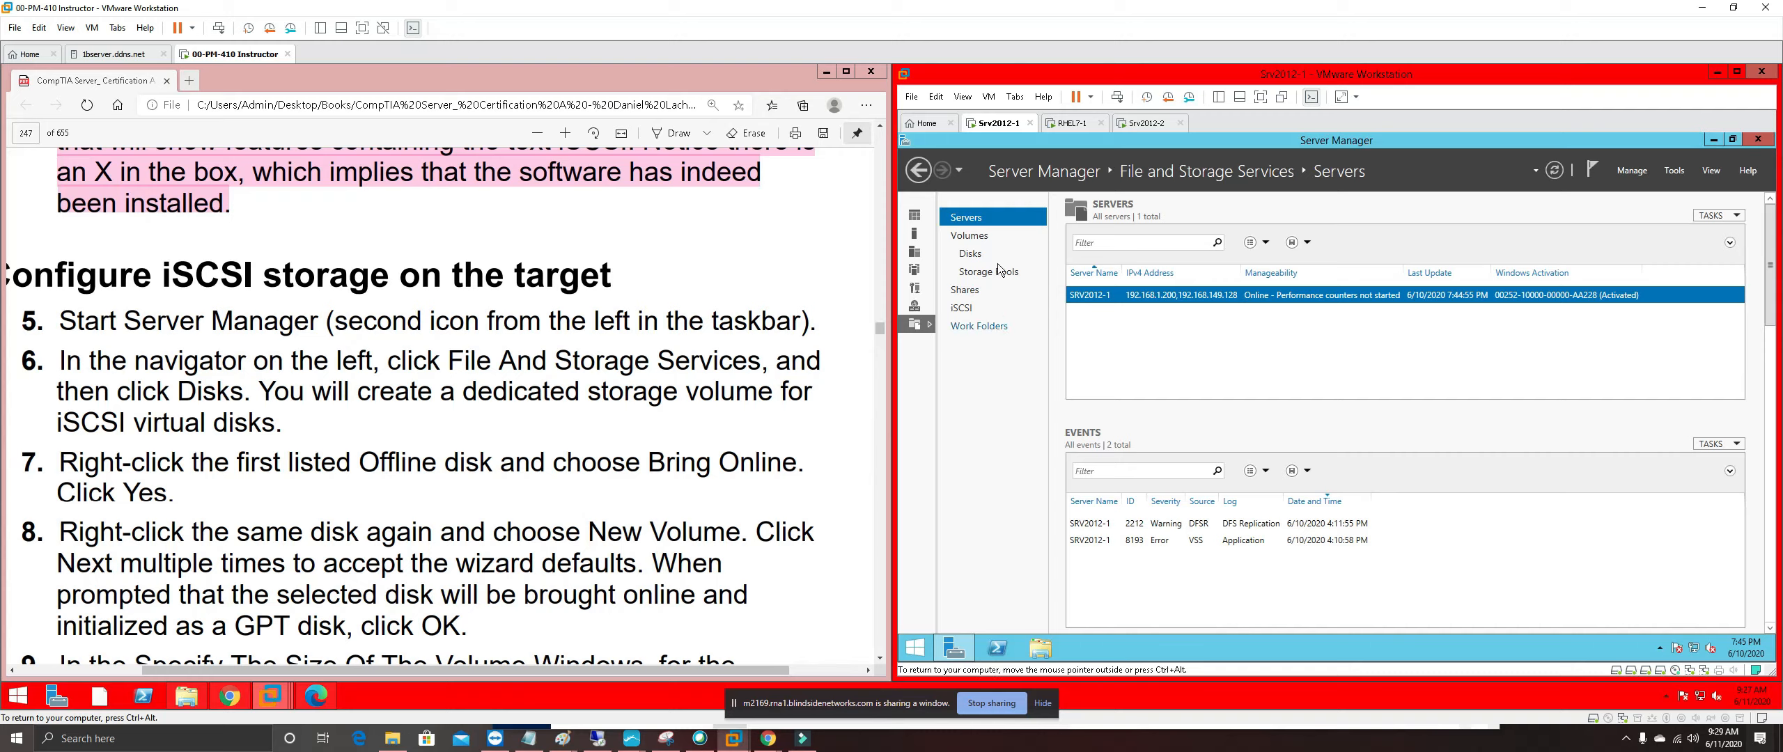
{"action": "left_click", "coordinate": [975, 256]}
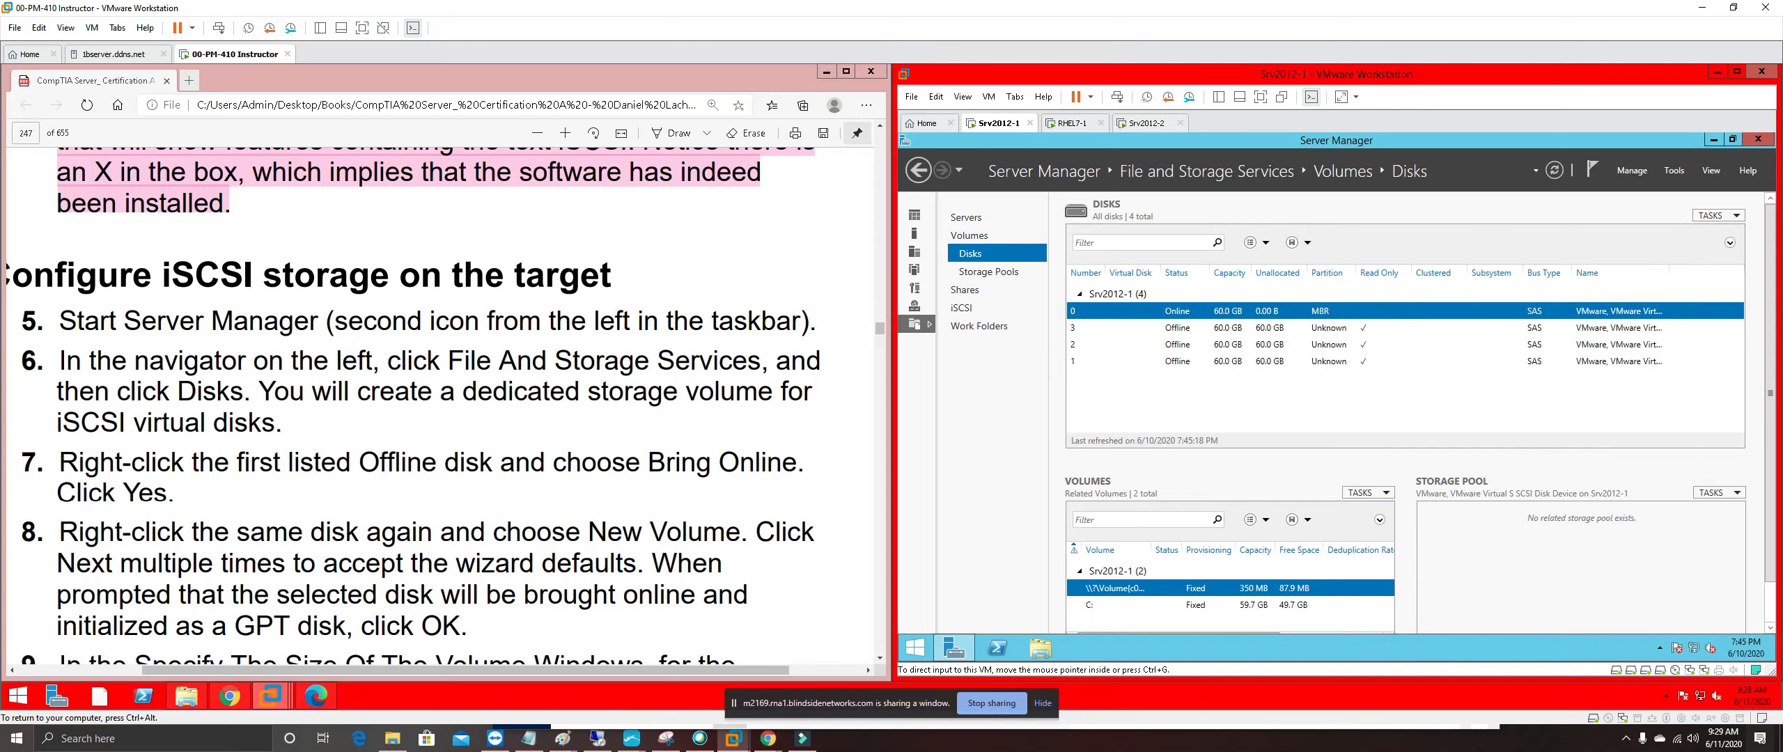
Highlight steps 5 and 6 of the guide in pink
{"action": "left_click_drag", "start_coordinate": [285, 424], "coordinate": [24, 320]}
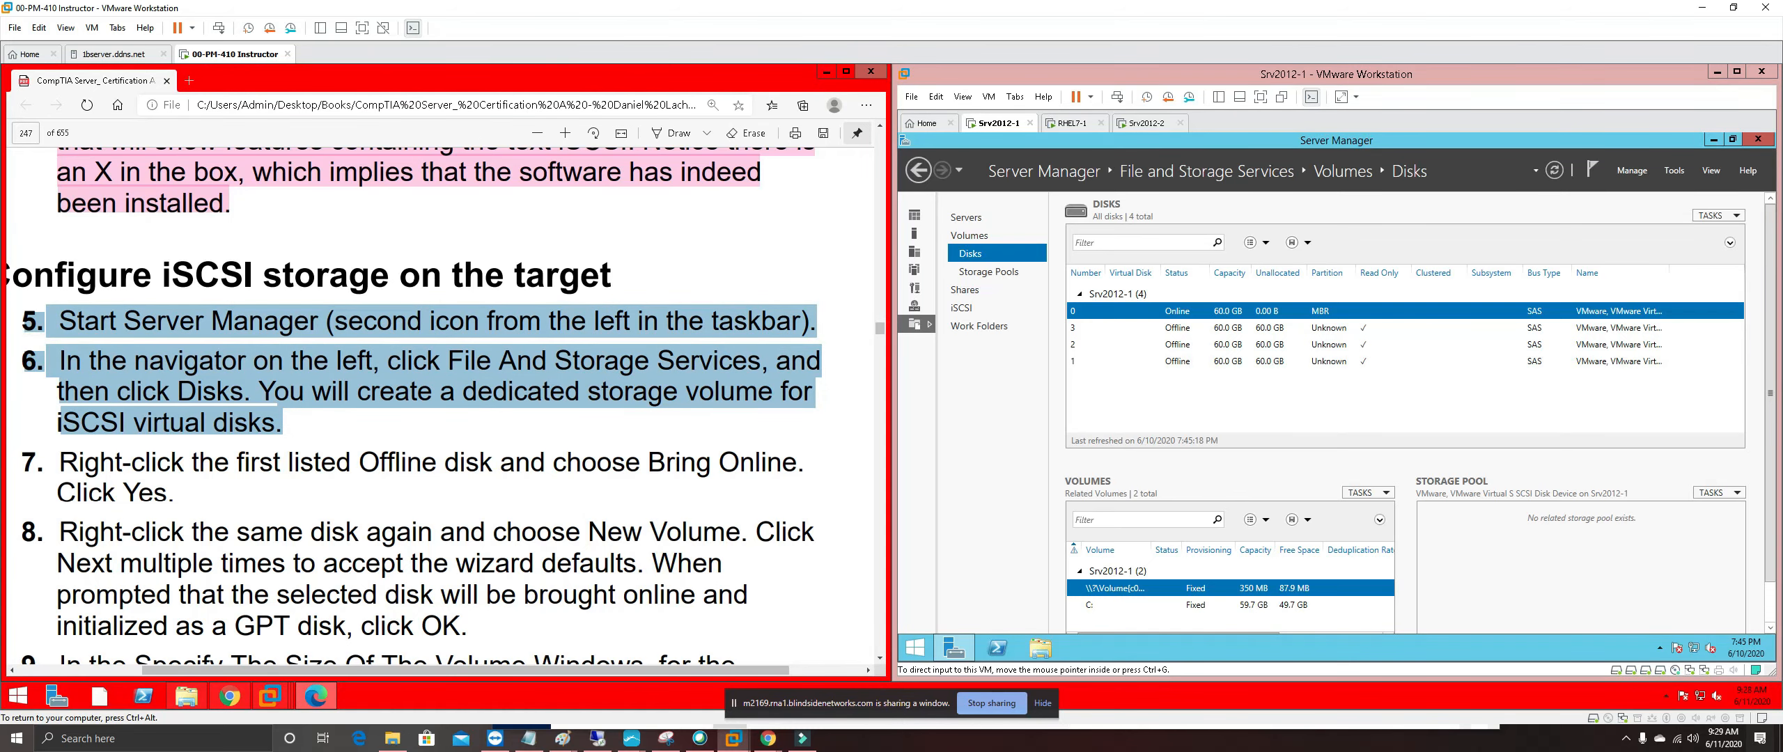
{"action": "right_click", "coordinate": [149, 326]}
{"action": "mouse_move", "coordinate": [269, 339]}
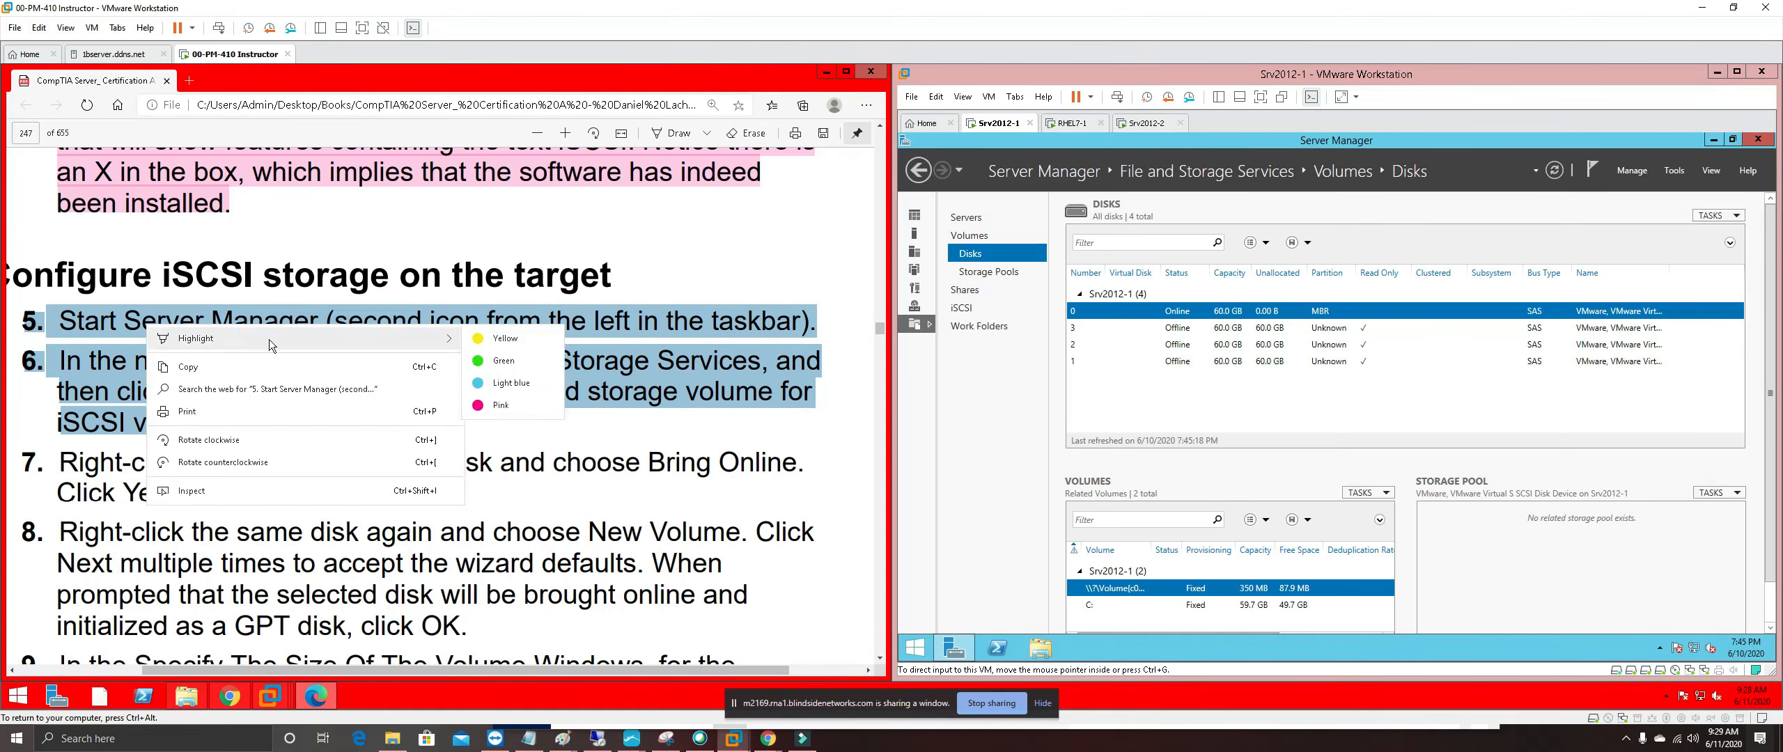
{"action": "left_click", "coordinate": [507, 407]}
{"action": "scroll", "coordinate": [445, 403], "scroll_direction": "down", "scroll_amount": 2}
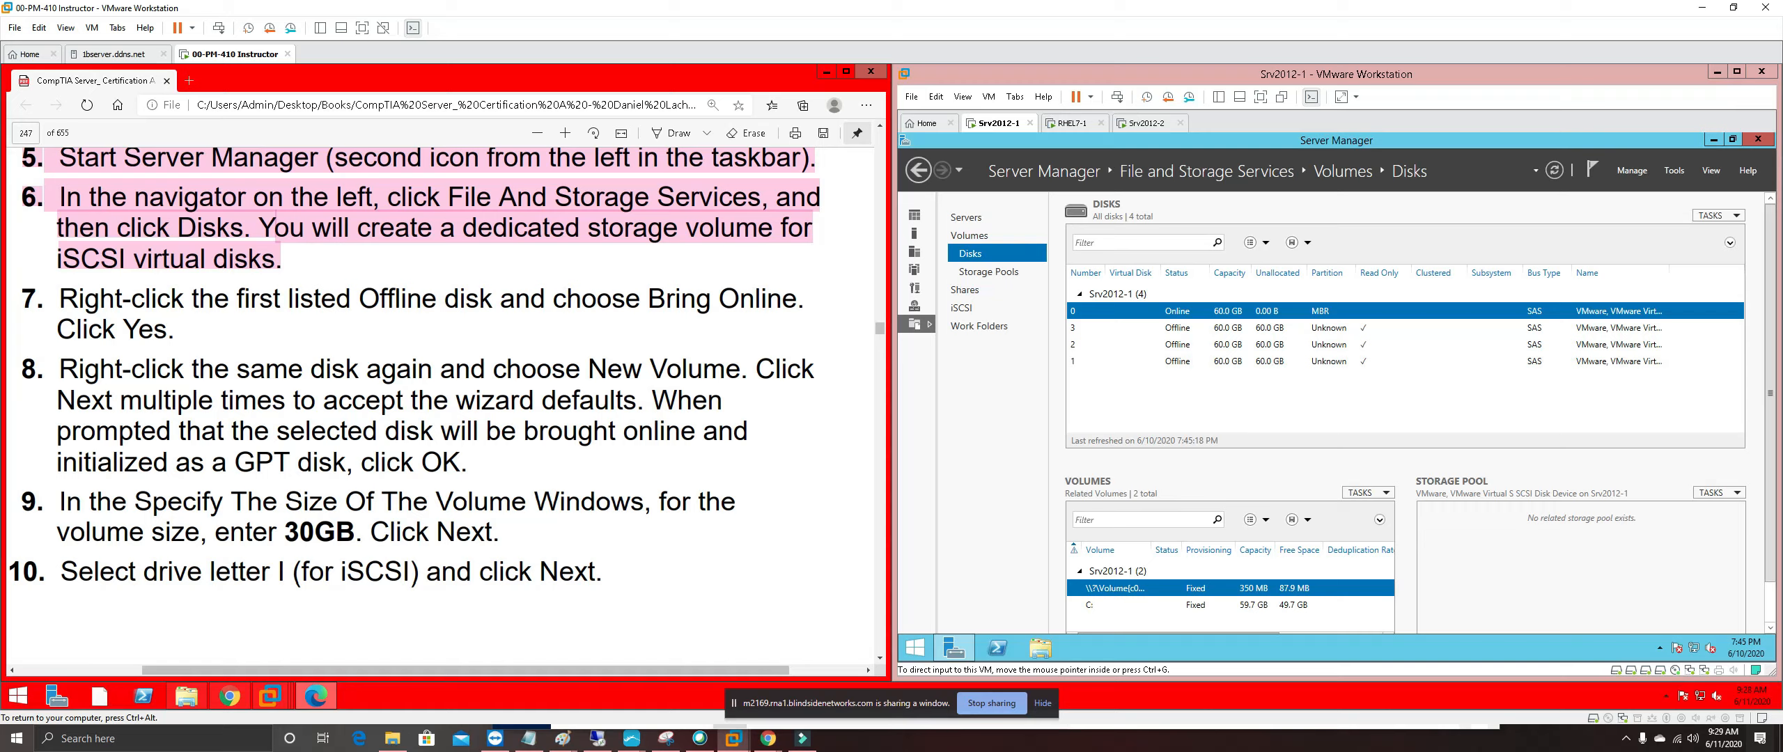
Bring offline disk 3 online and start the New Volume wizard on it
{"action": "left_click", "coordinate": [1177, 332]}
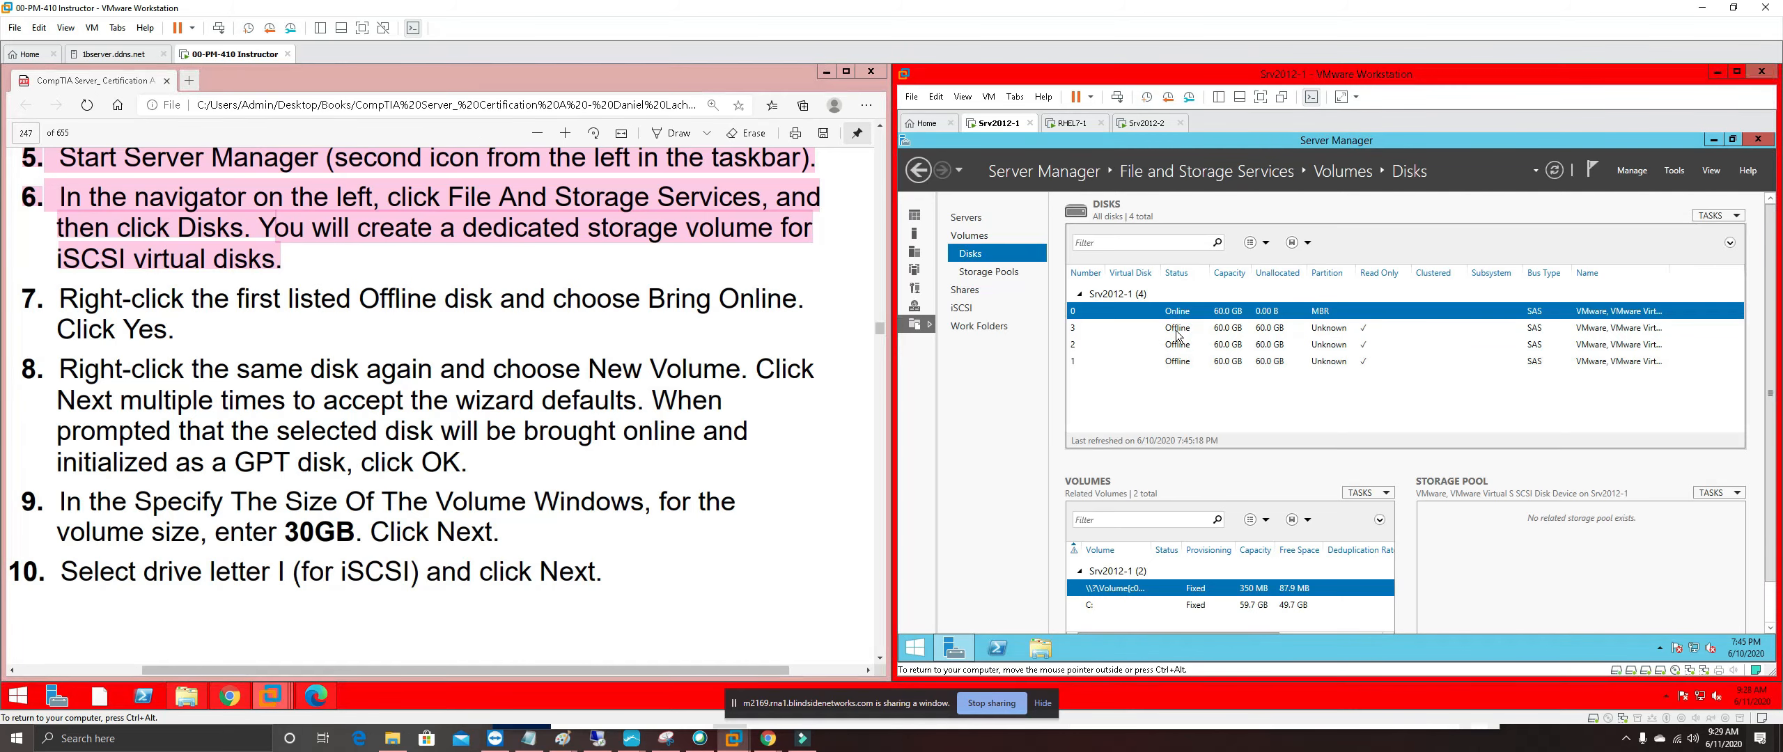
{"action": "right_click", "coordinate": [1176, 335]}
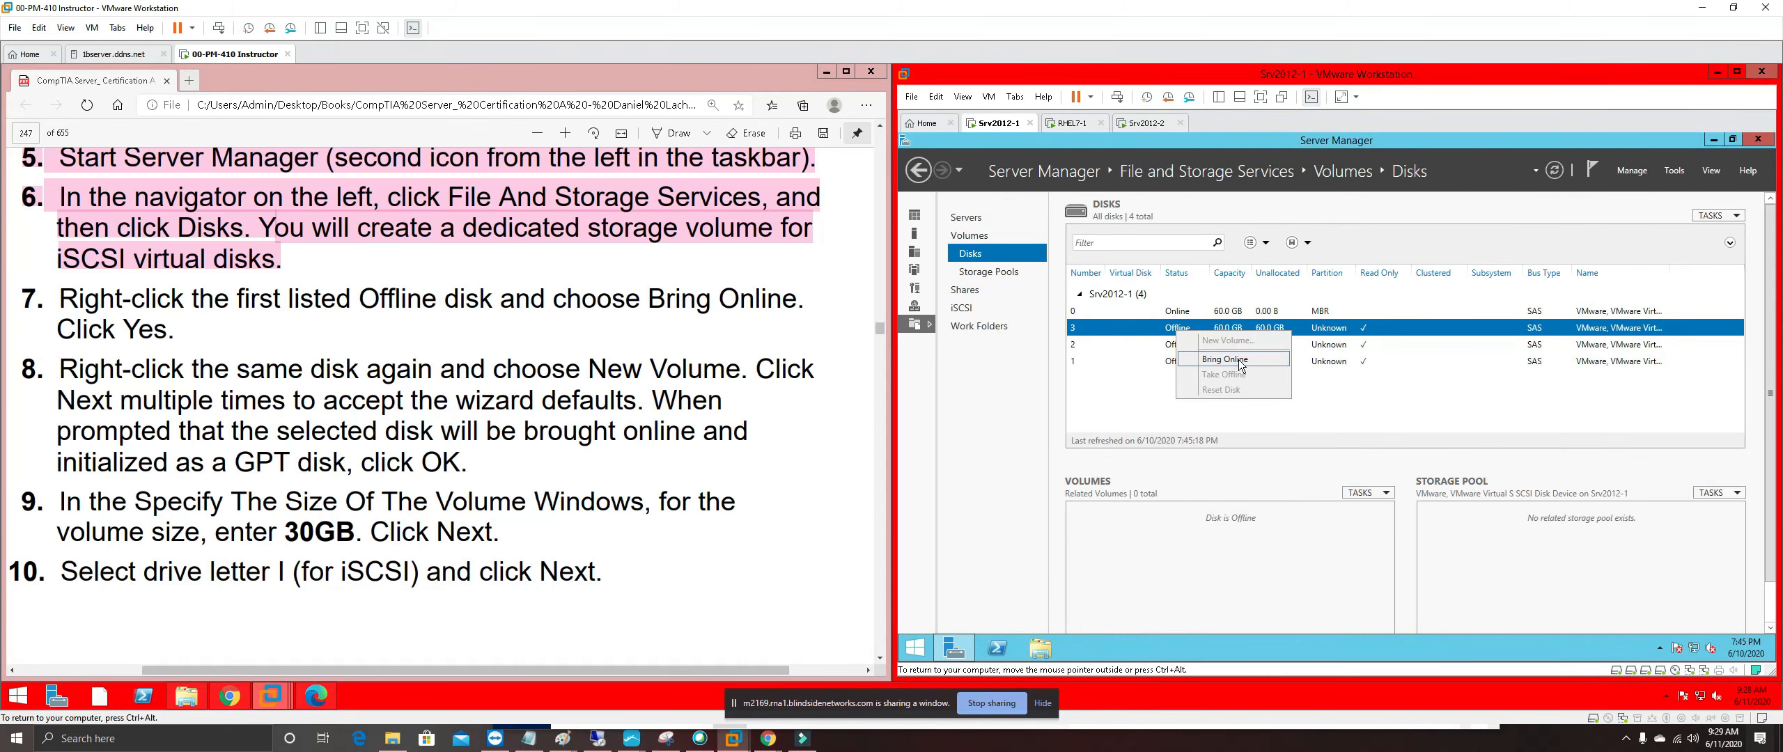
{"action": "left_click", "coordinate": [1224, 358]}
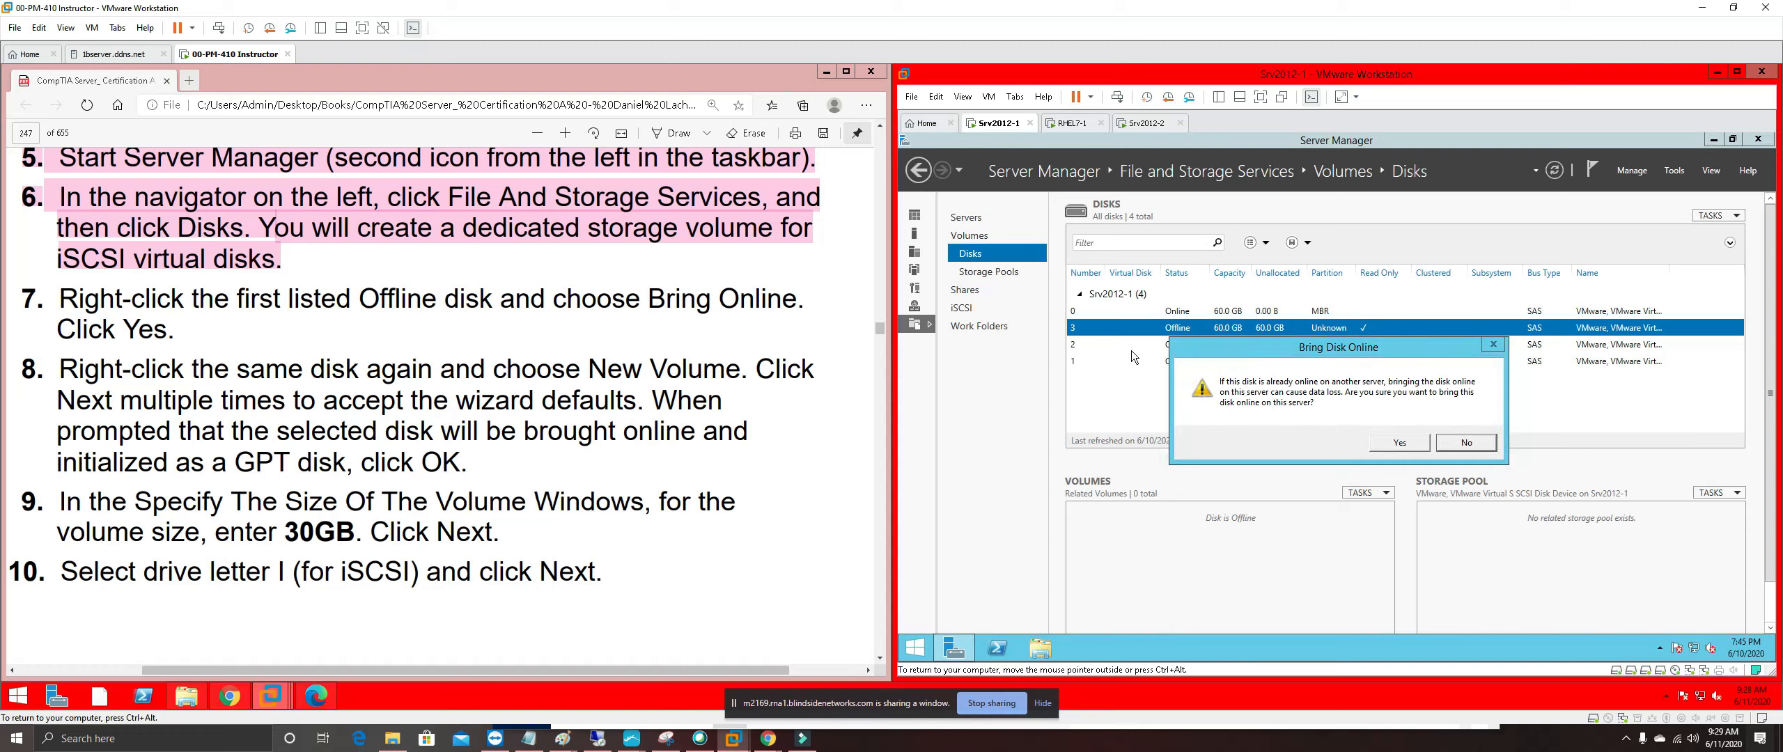
{"action": "left_click", "coordinate": [1397, 443]}
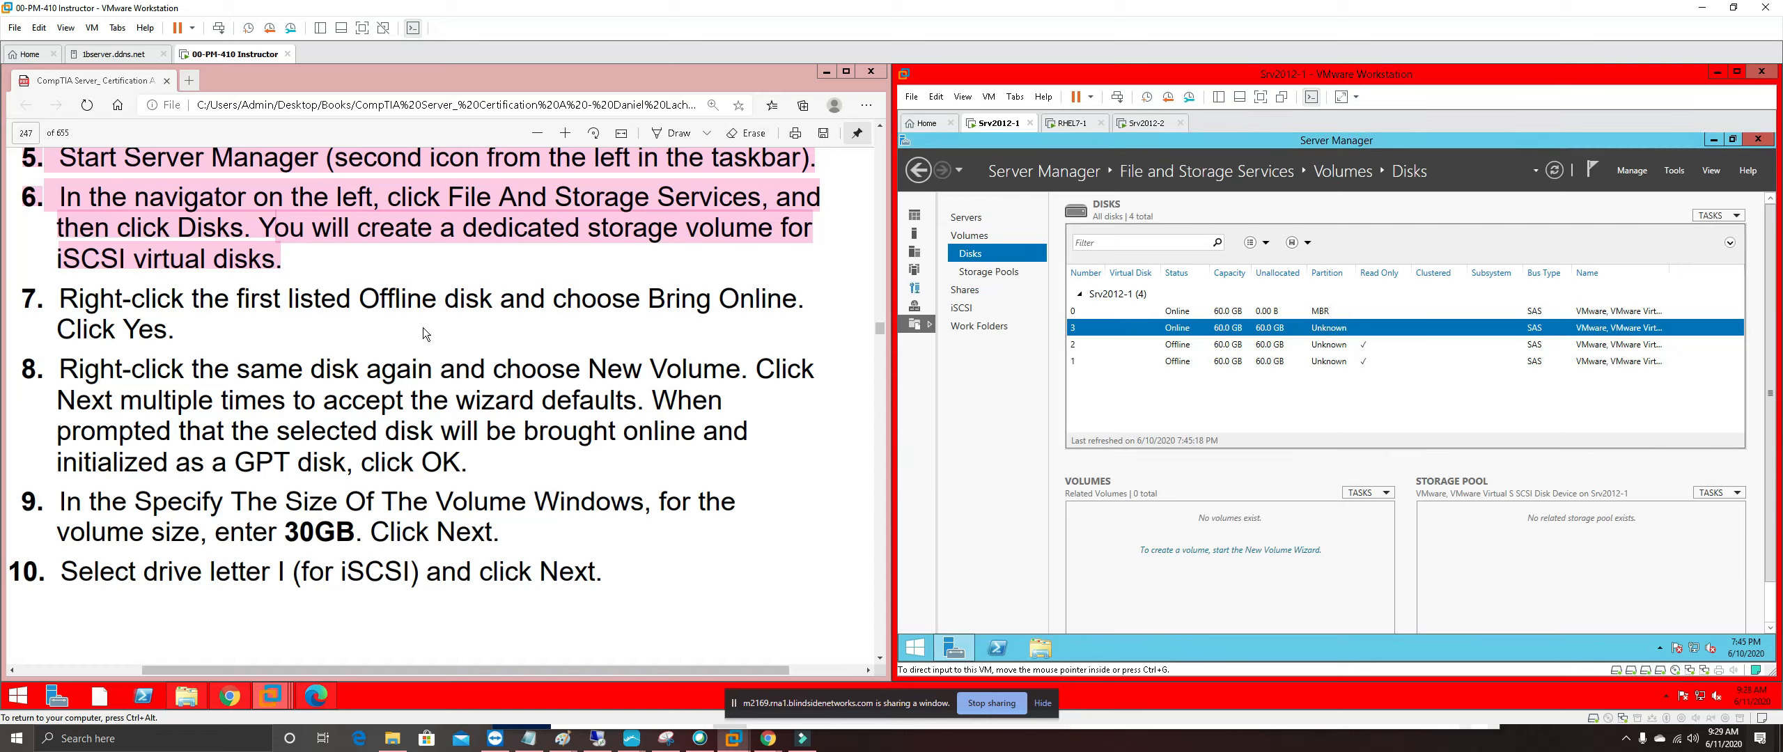
{"action": "right_click", "coordinate": [1124, 325]}
{"action": "left_click", "coordinate": [1170, 337]}
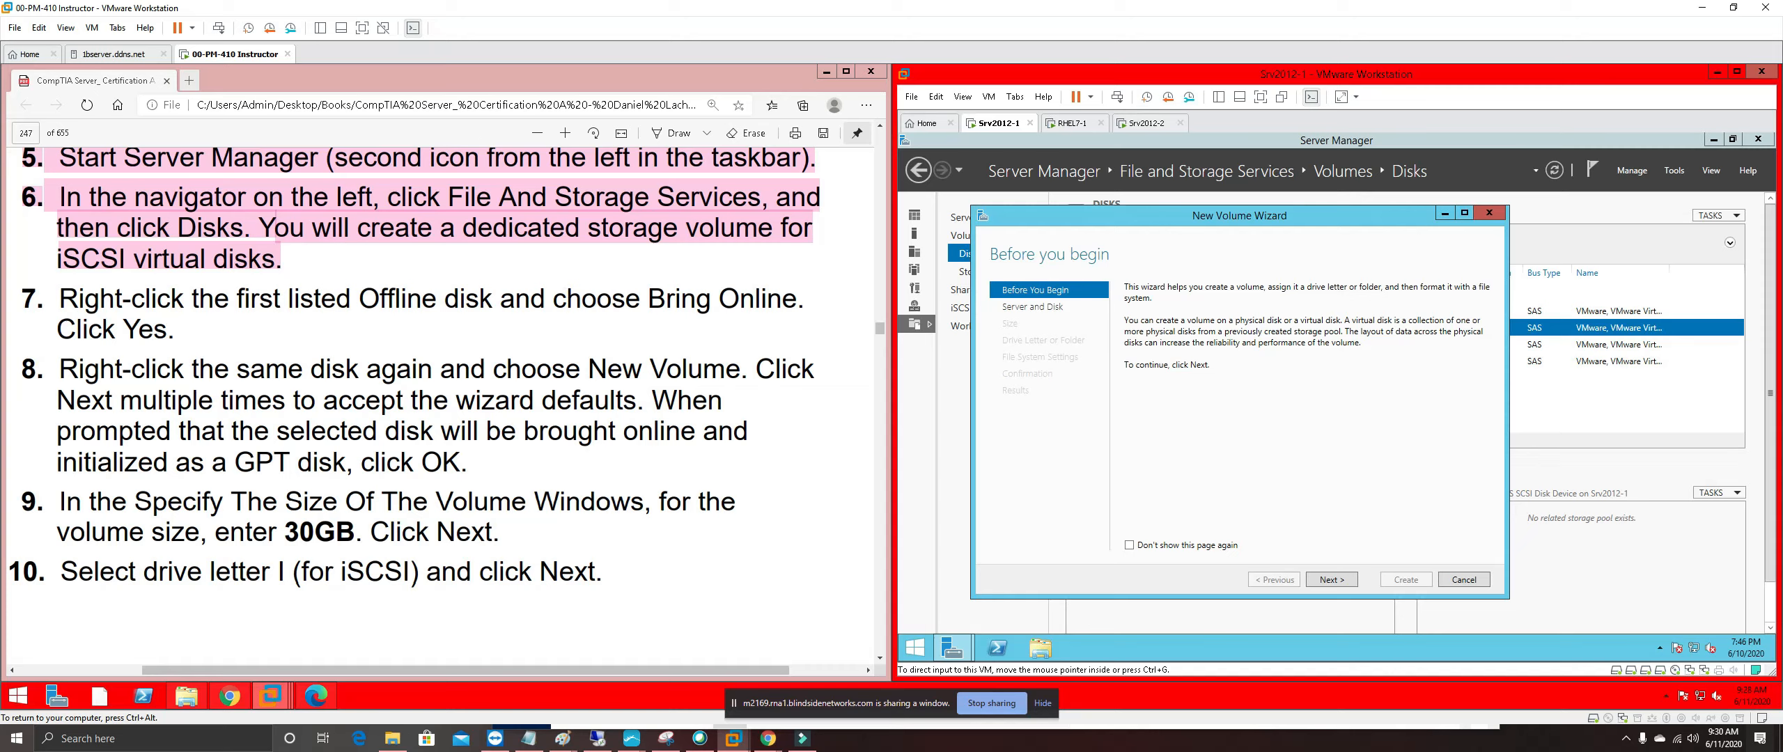
Target disk 3 in the New Volume wizard, initialize it as GPT, and set a 30 GB size
{"action": "left_click_drag", "start_coordinate": [237, 462], "coordinate": [291, 463]}
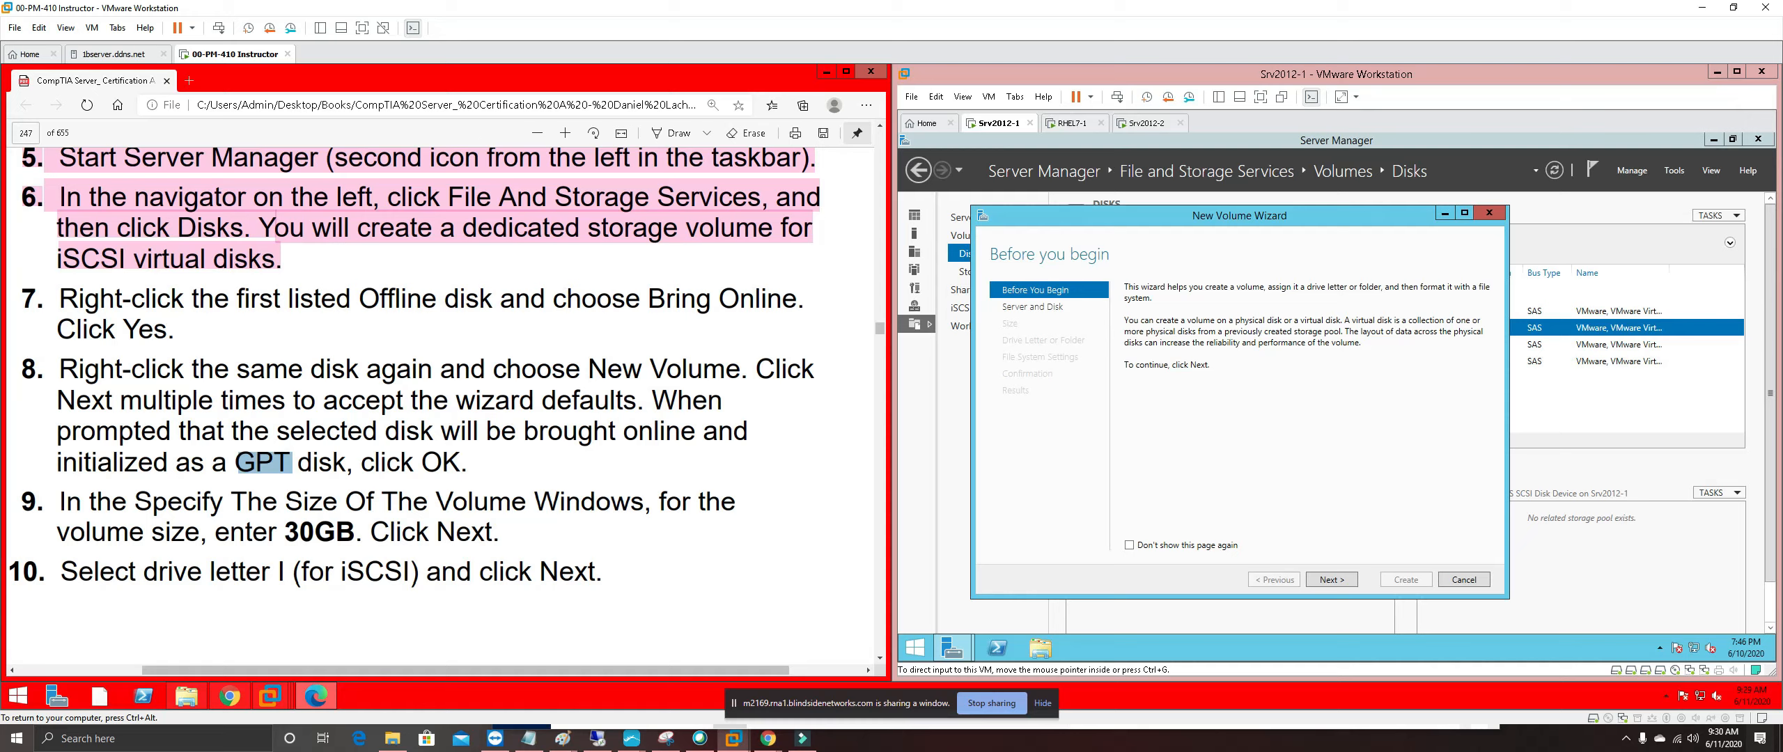
{"action": "left_click", "coordinate": [1332, 579]}
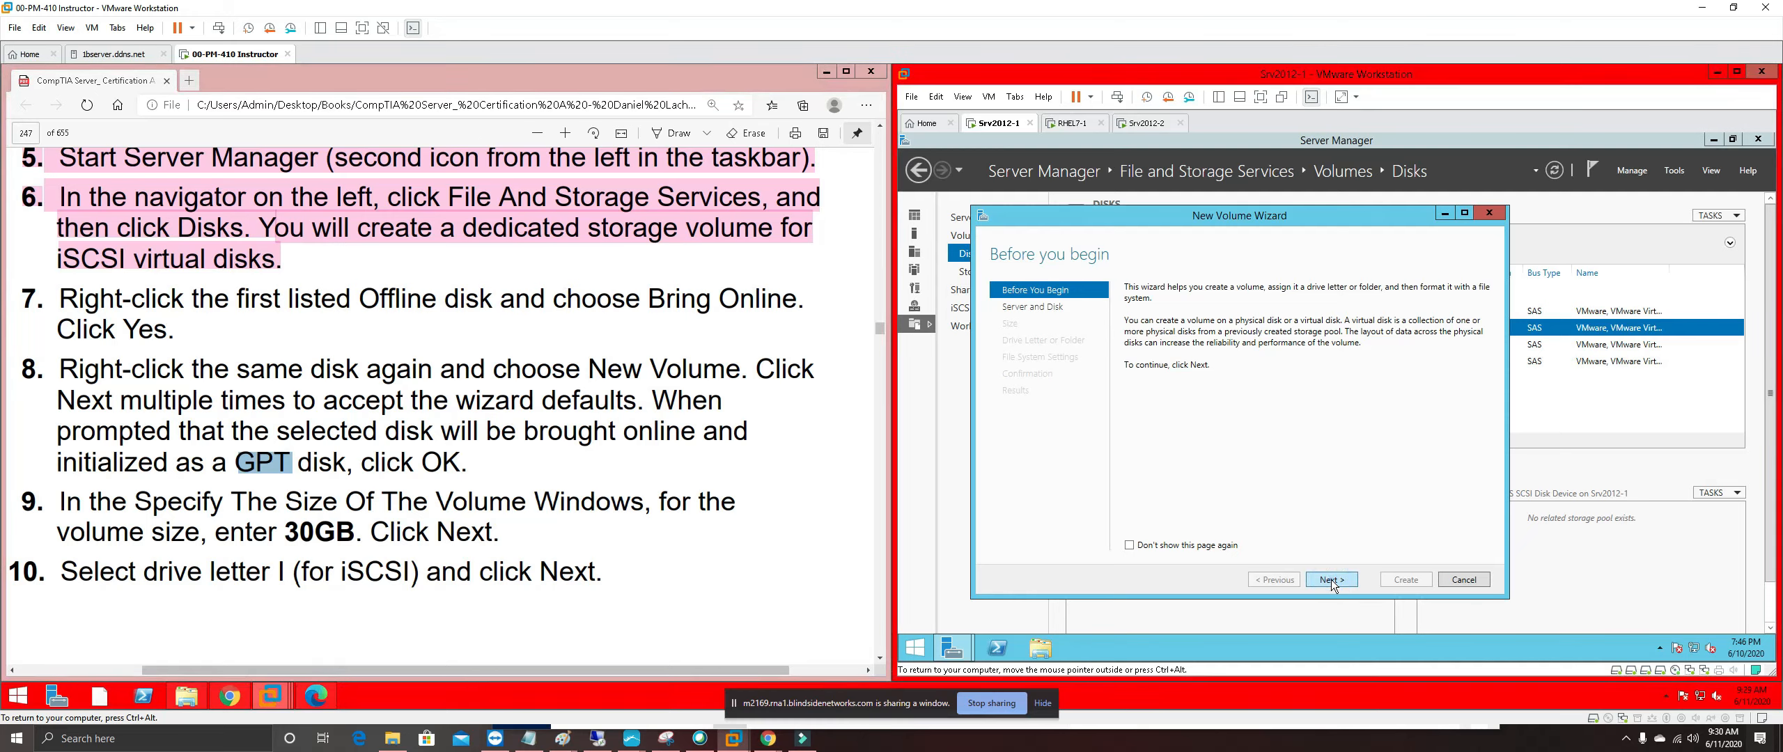
{"action": "left_click", "coordinate": [1331, 579]}
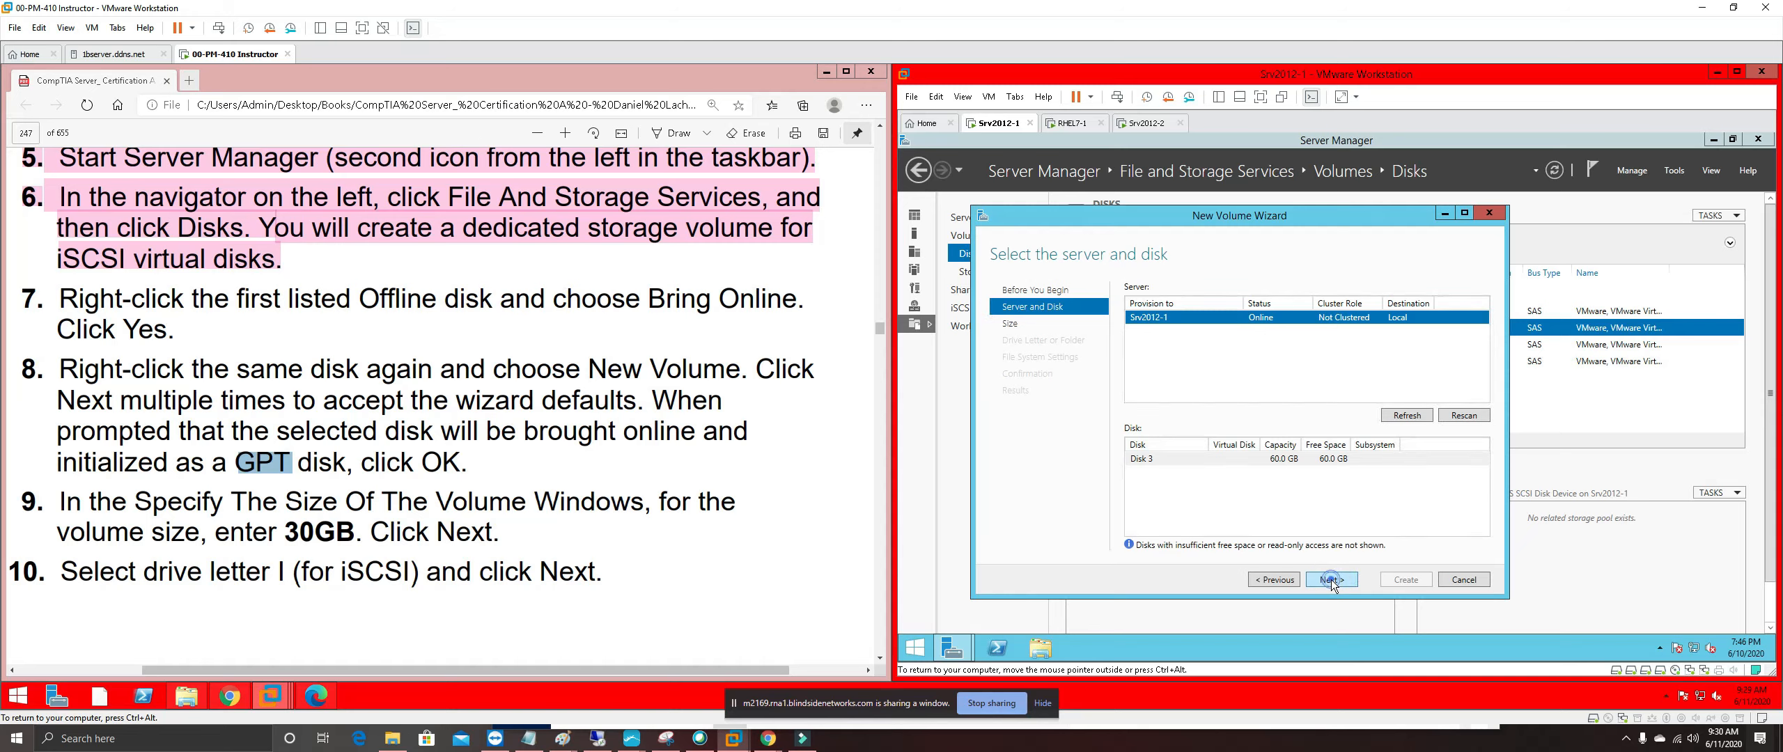
{"action": "left_click", "coordinate": [1331, 580]}
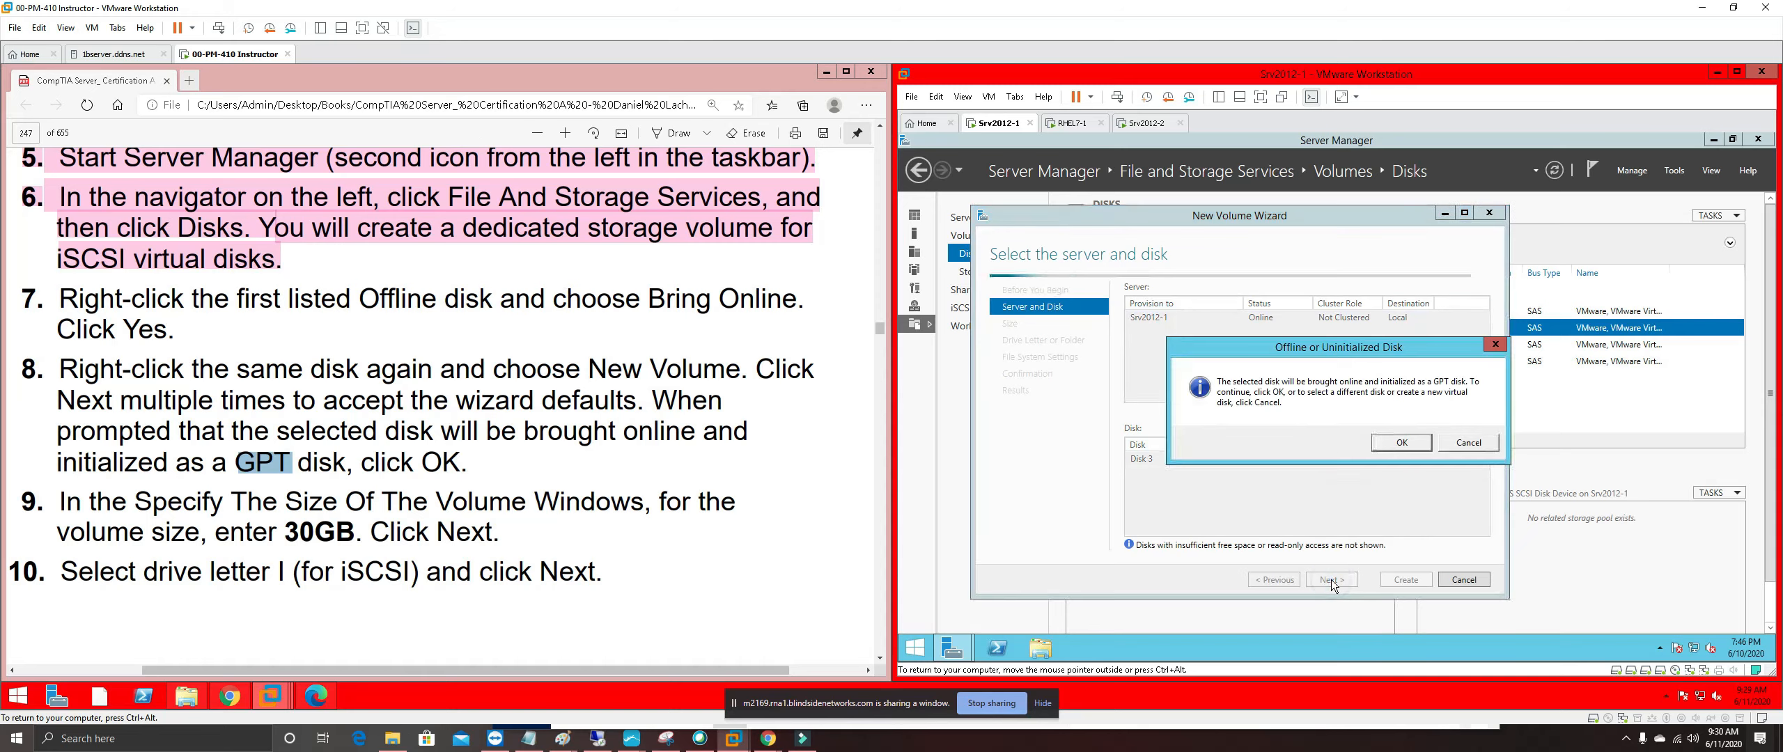
{"action": "left_click", "coordinate": [1395, 440]}
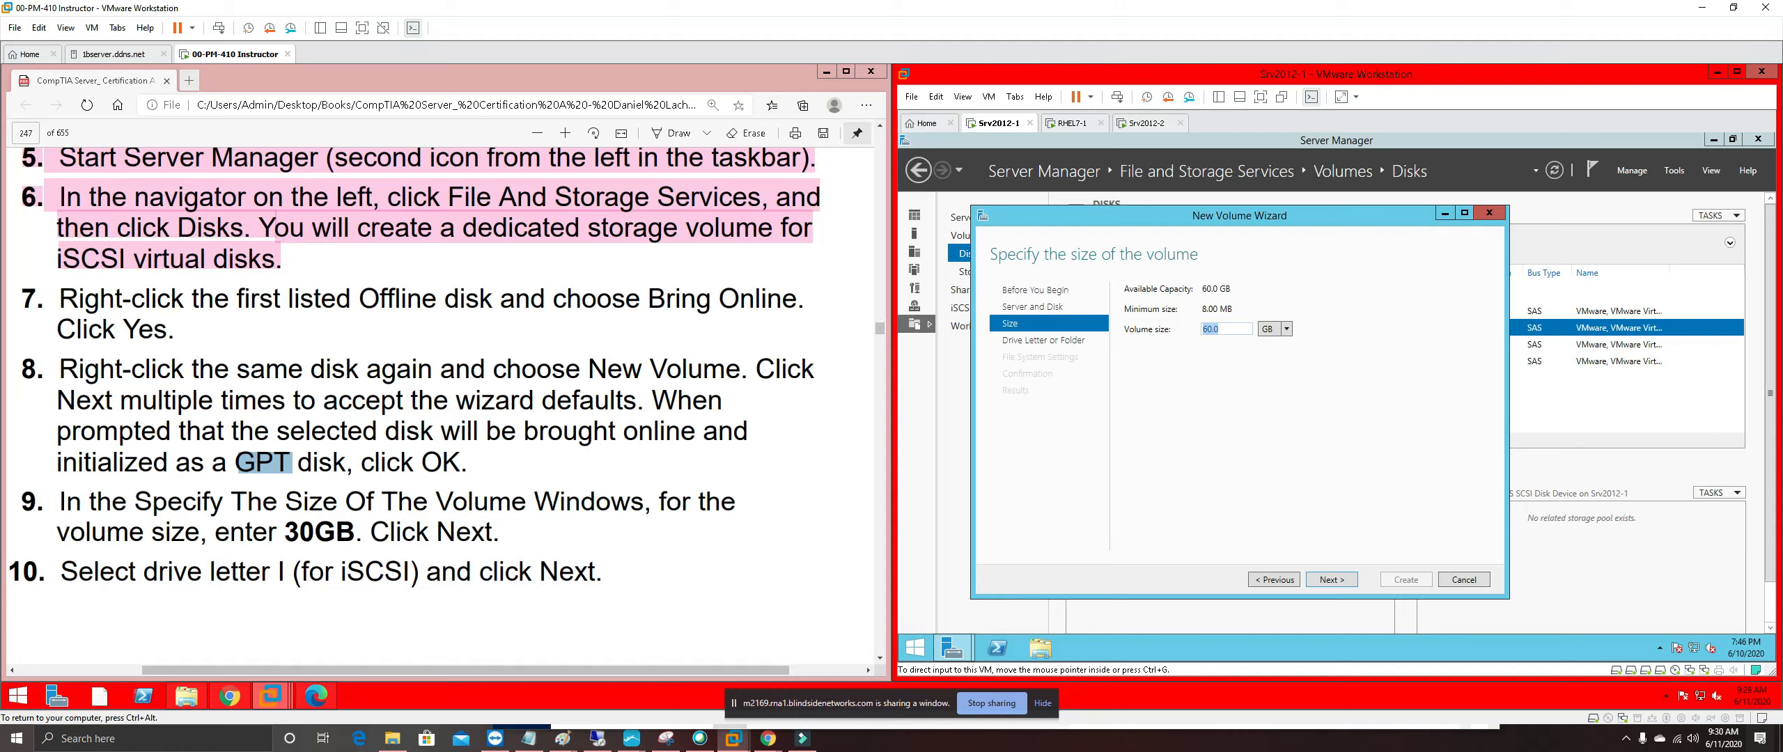
{"action": "type", "text": "30"}
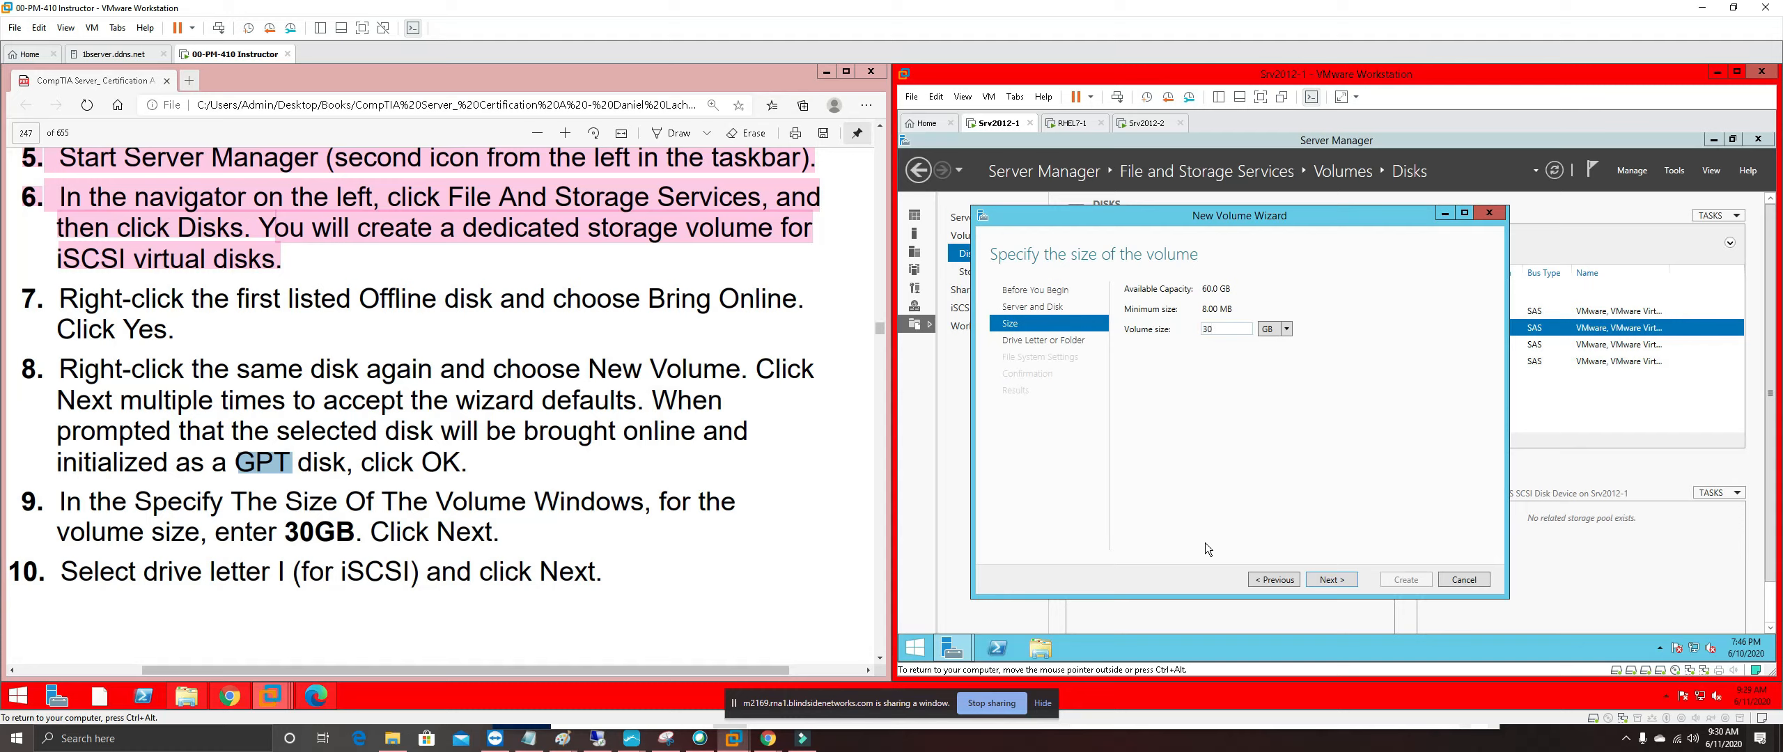
{"action": "left_click", "coordinate": [1330, 580]}
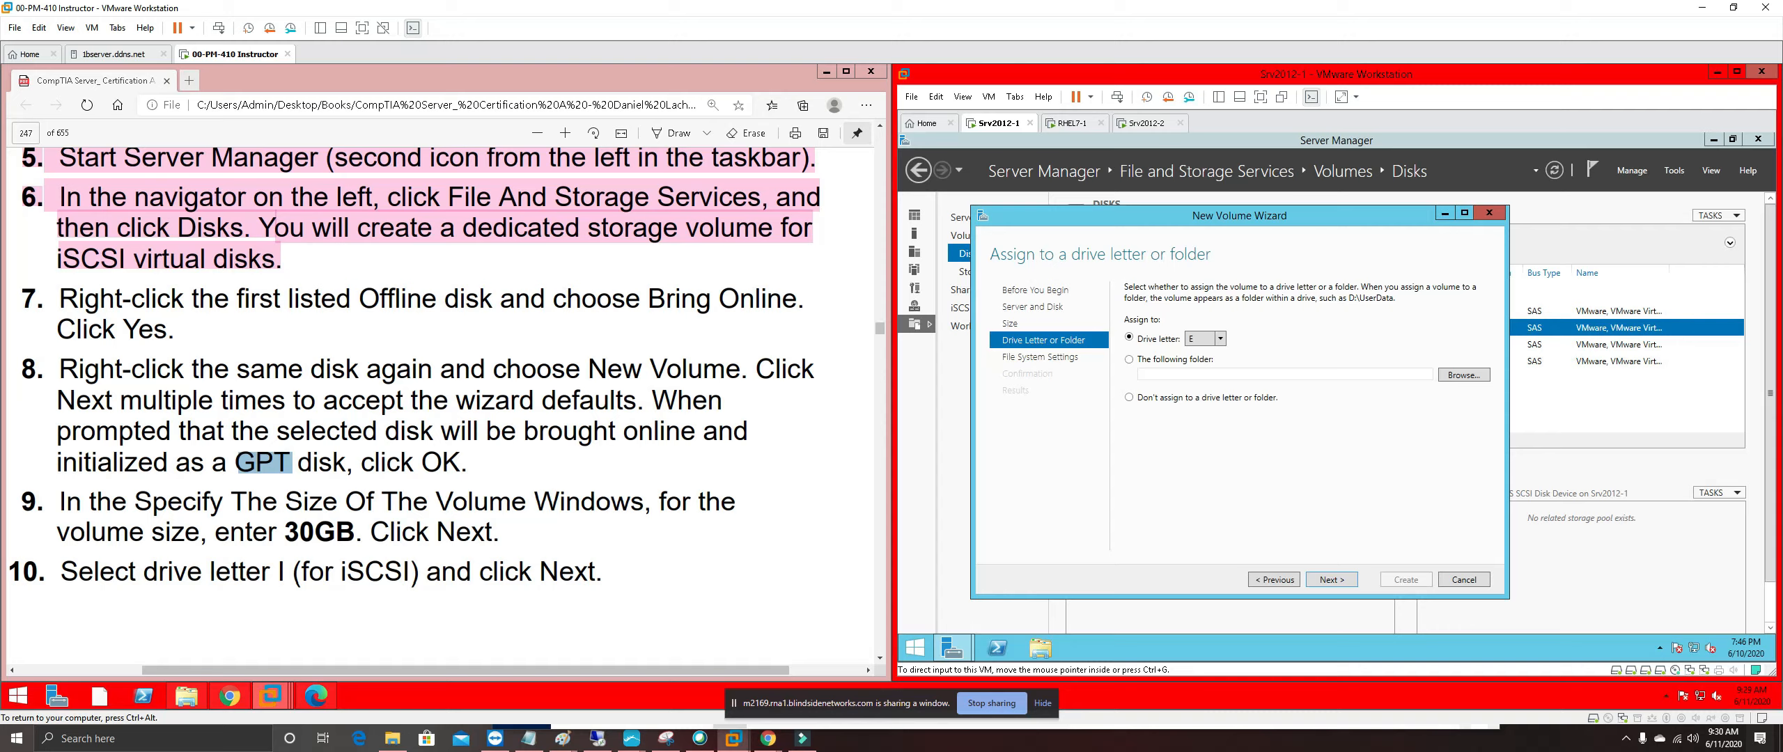
Assign drive letter I to the new volume
{"action": "left_click", "coordinate": [1220, 338]}
{"action": "left_click", "coordinate": [1197, 409]}
{"action": "left_click", "coordinate": [1331, 580]}
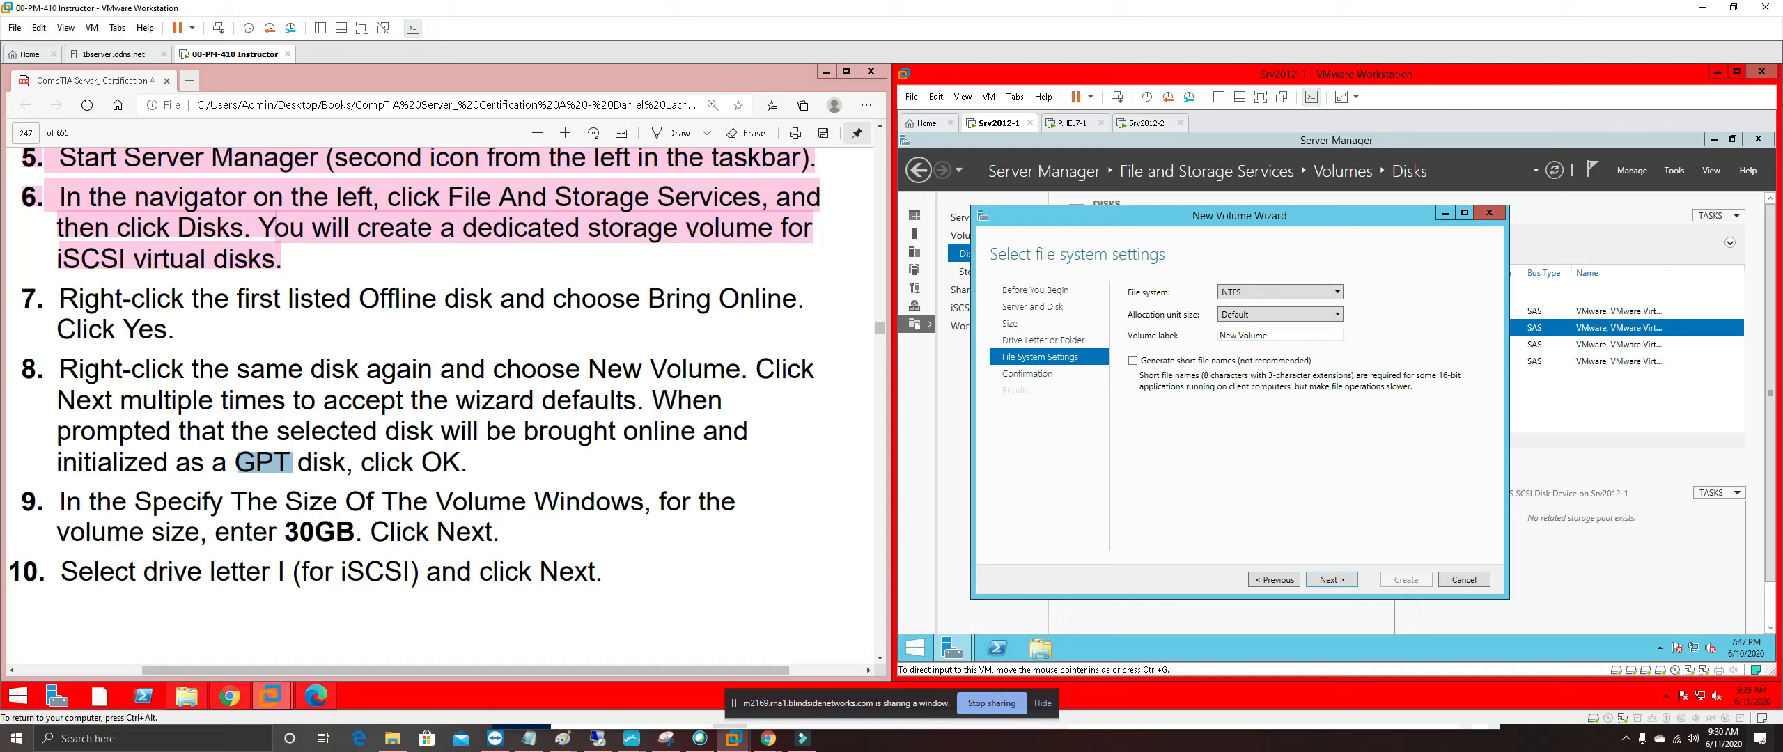
Highlight steps 7 through 10 of the guide in pink
{"action": "left_click_drag", "start_coordinate": [627, 574], "coordinate": [28, 296]}
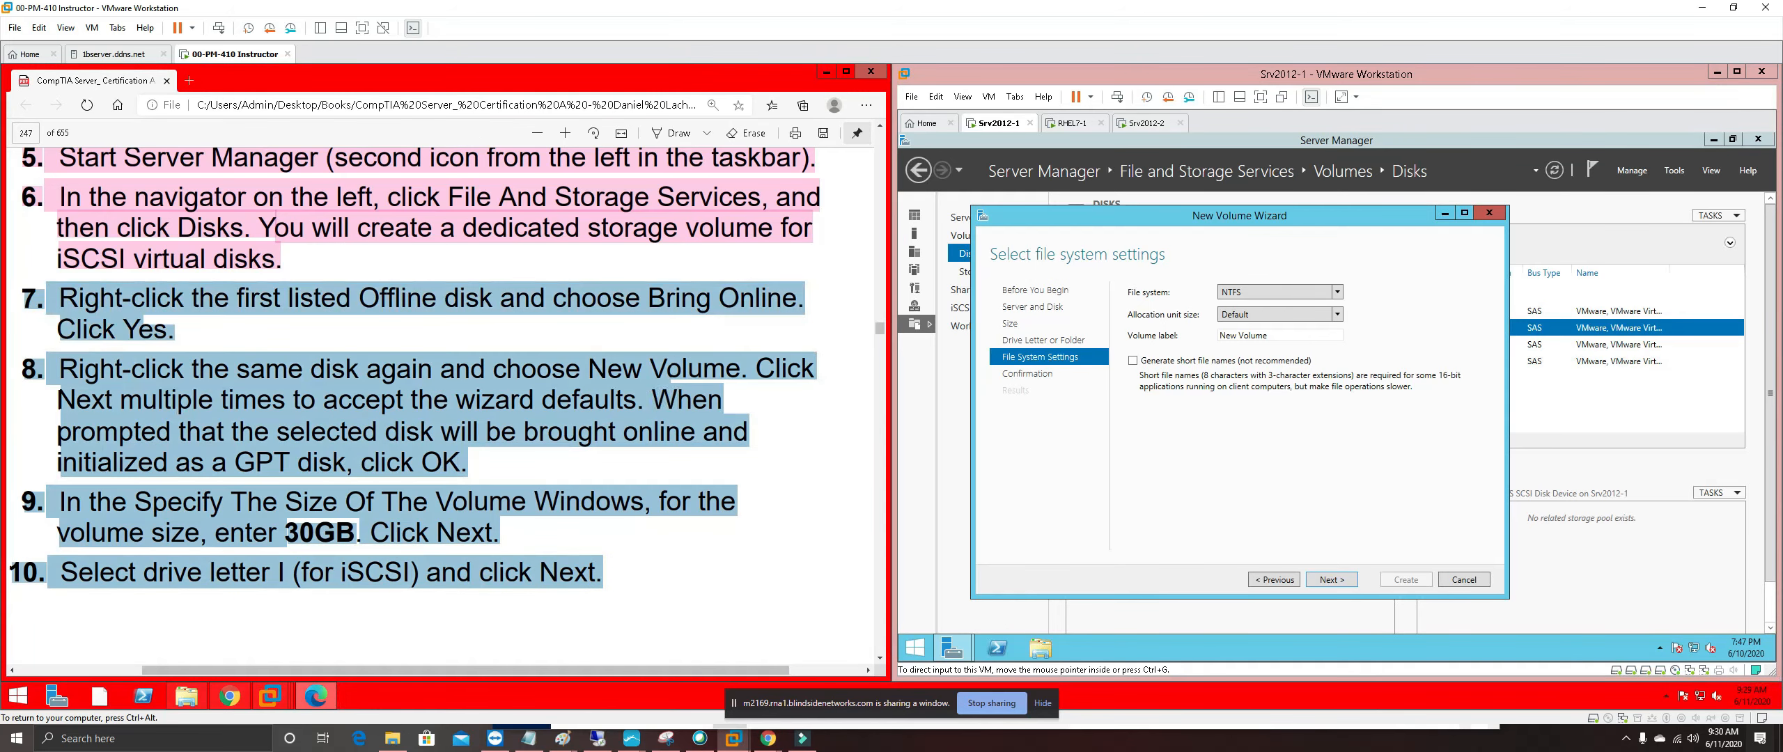
{"action": "right_click", "coordinate": [90, 303]}
{"action": "mouse_move", "coordinate": [196, 315]}
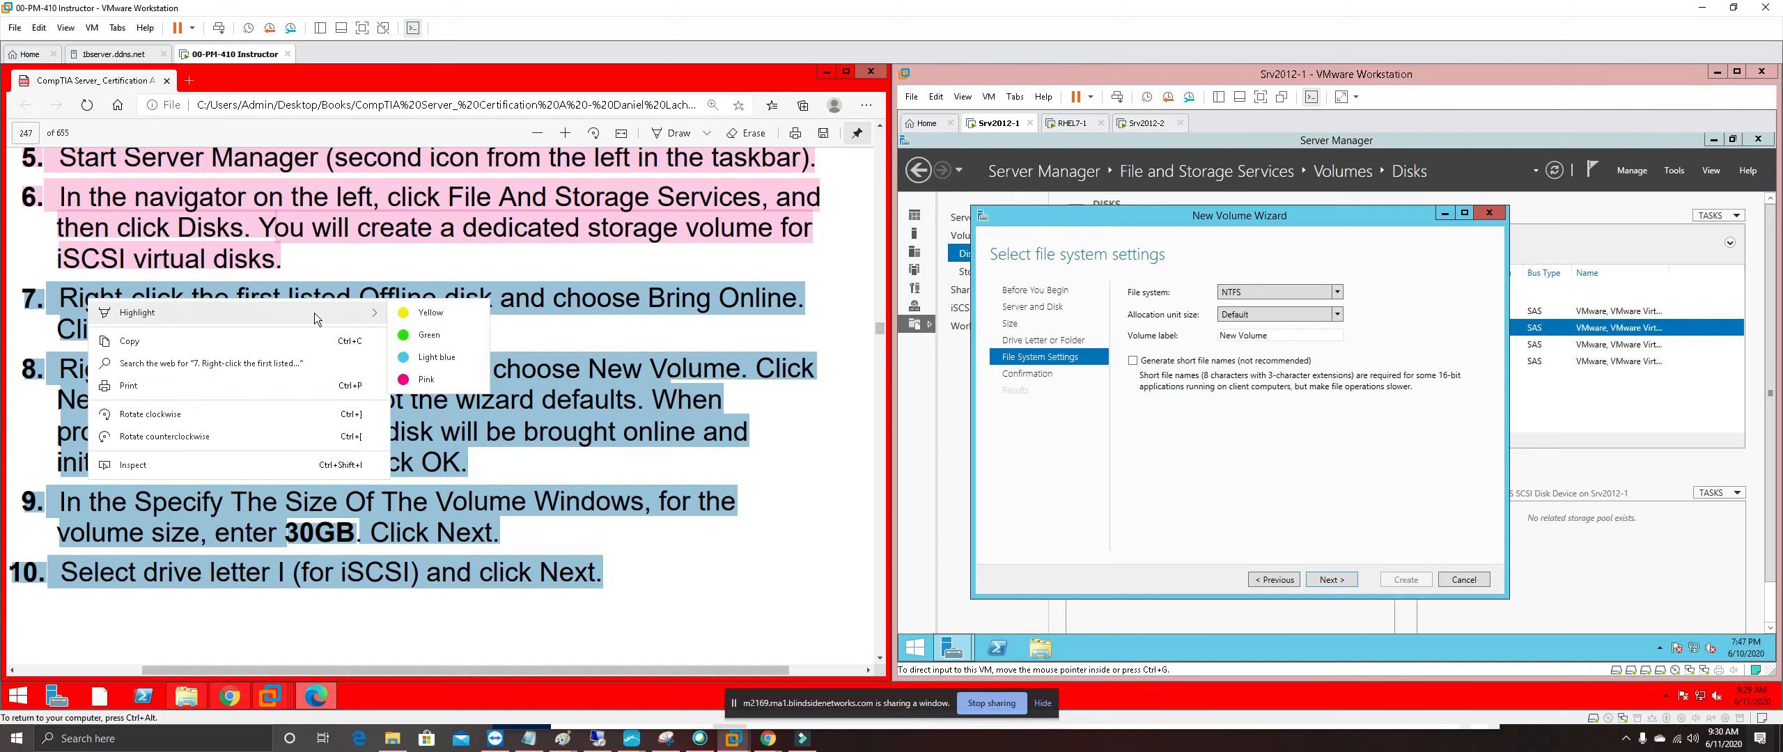
{"action": "left_click", "coordinate": [426, 379]}
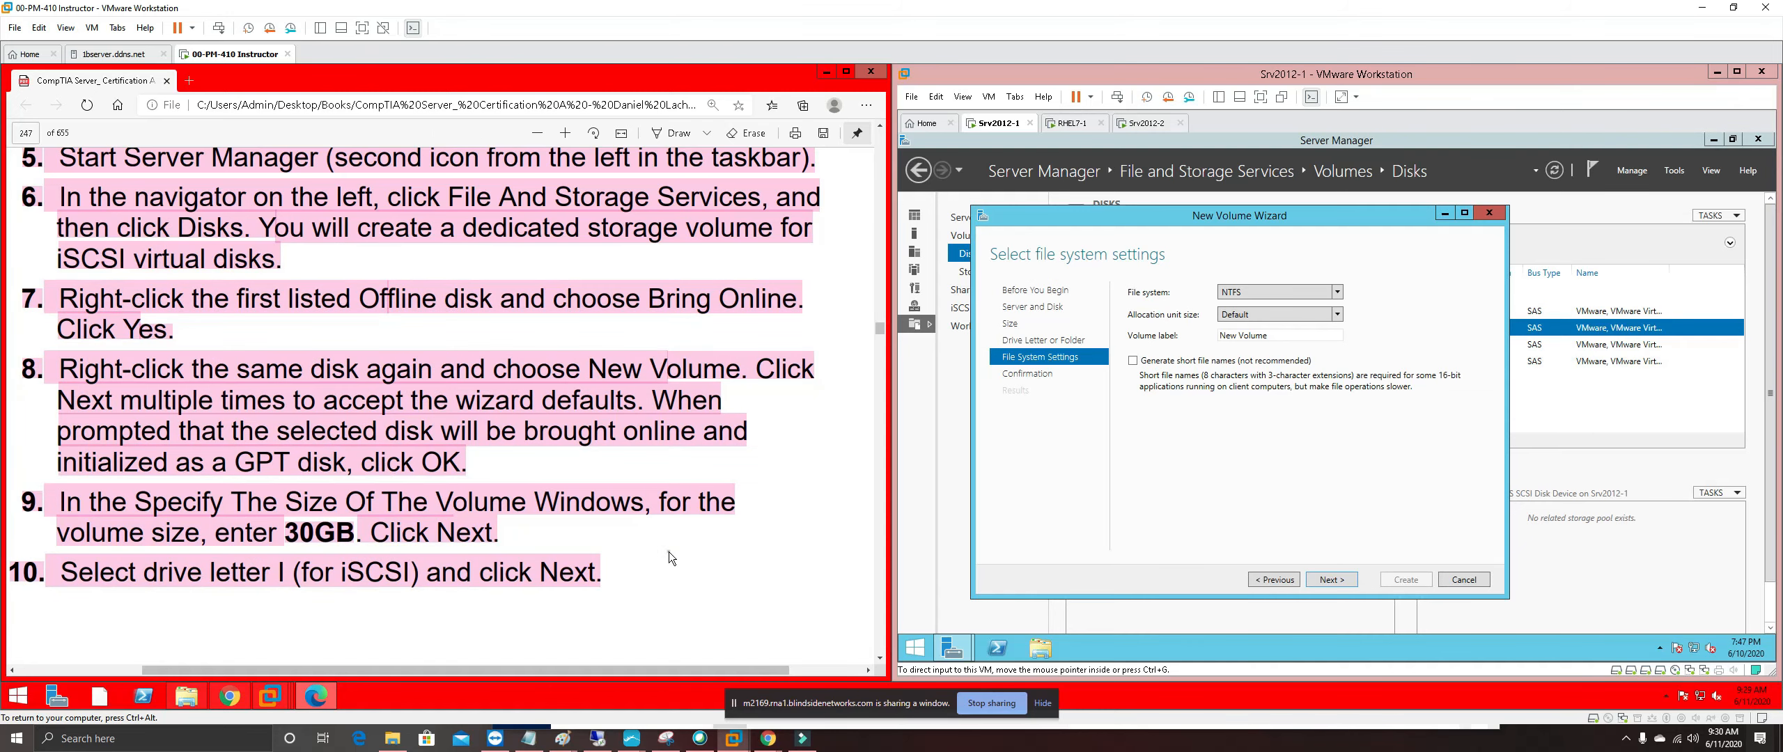
{"action": "scroll", "coordinate": [668, 553], "scroll_direction": "down", "scroll_amount": 2}
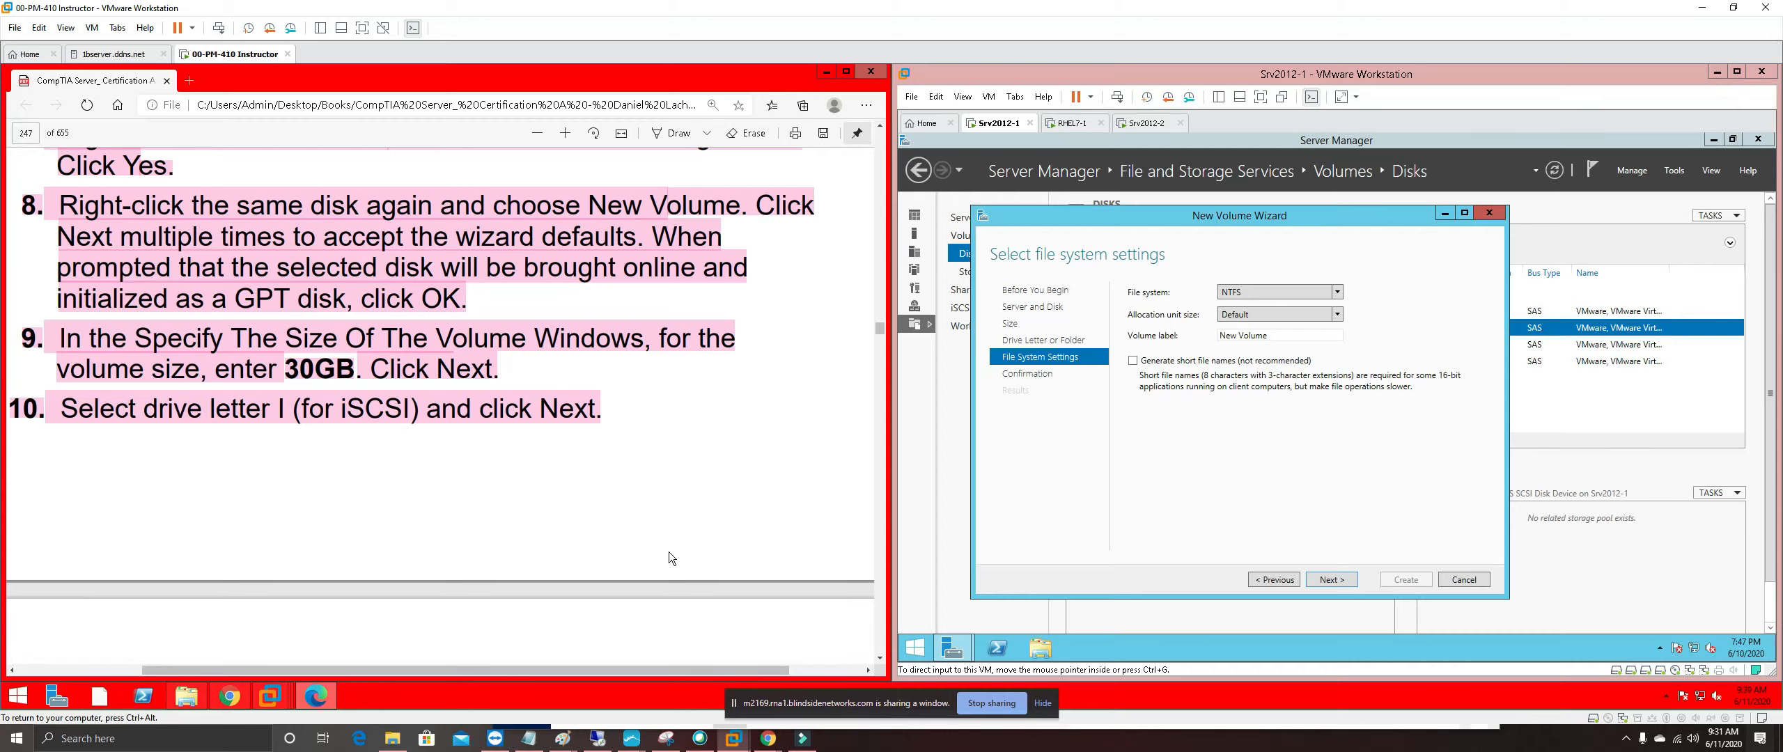
{"action": "scroll", "coordinate": [668, 551], "scroll_direction": "down", "scroll_amount": 5}
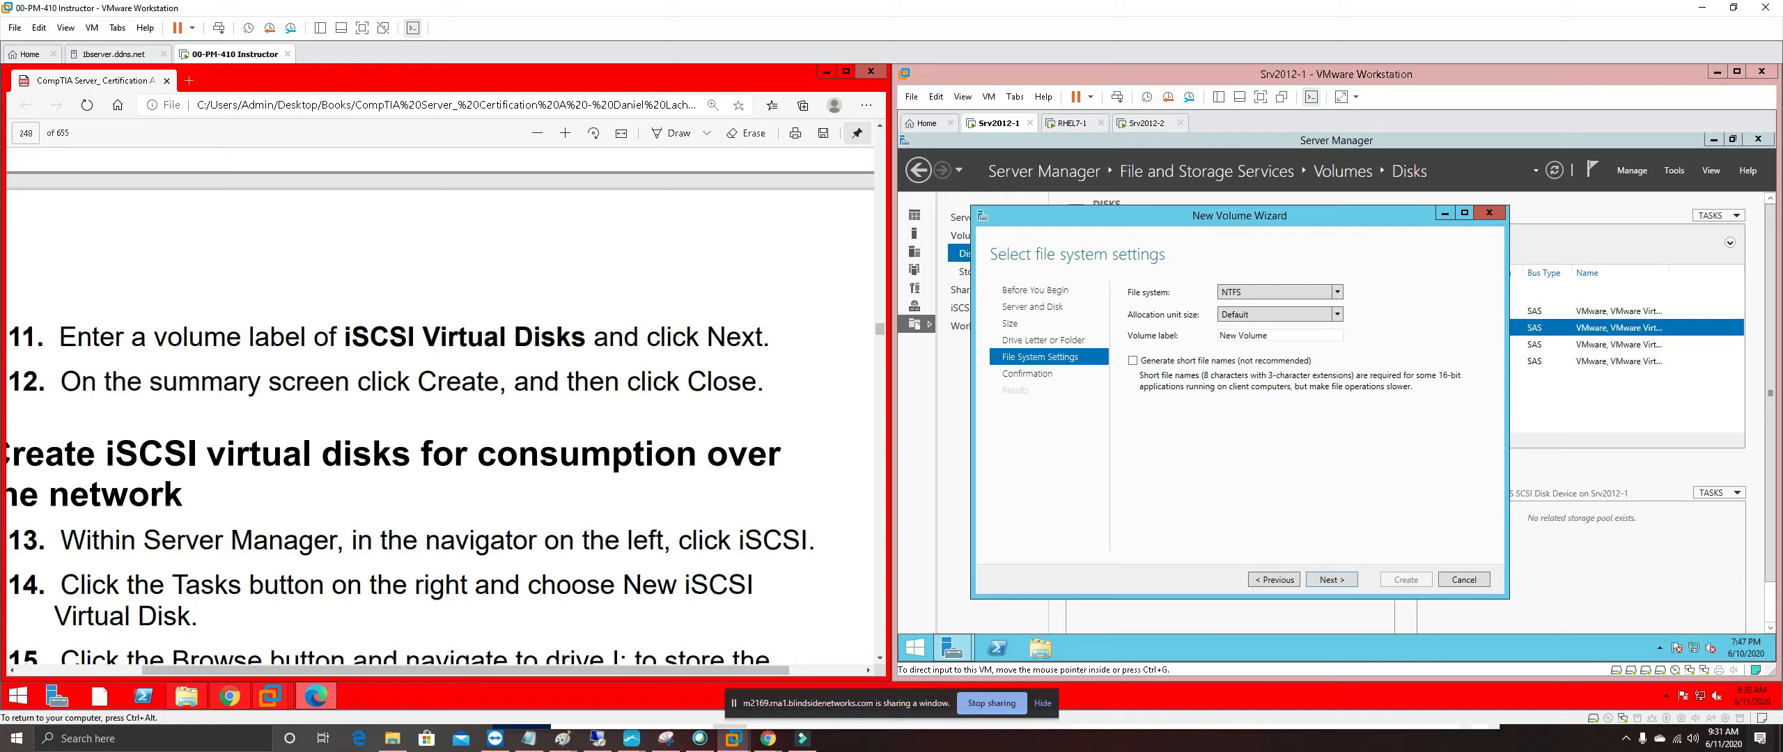
Label the volume 'iSCSI Virtual Disks', copied from the guide, and continue to confirmation
{"action": "left_click_drag", "start_coordinate": [340, 337], "coordinate": [587, 336]}
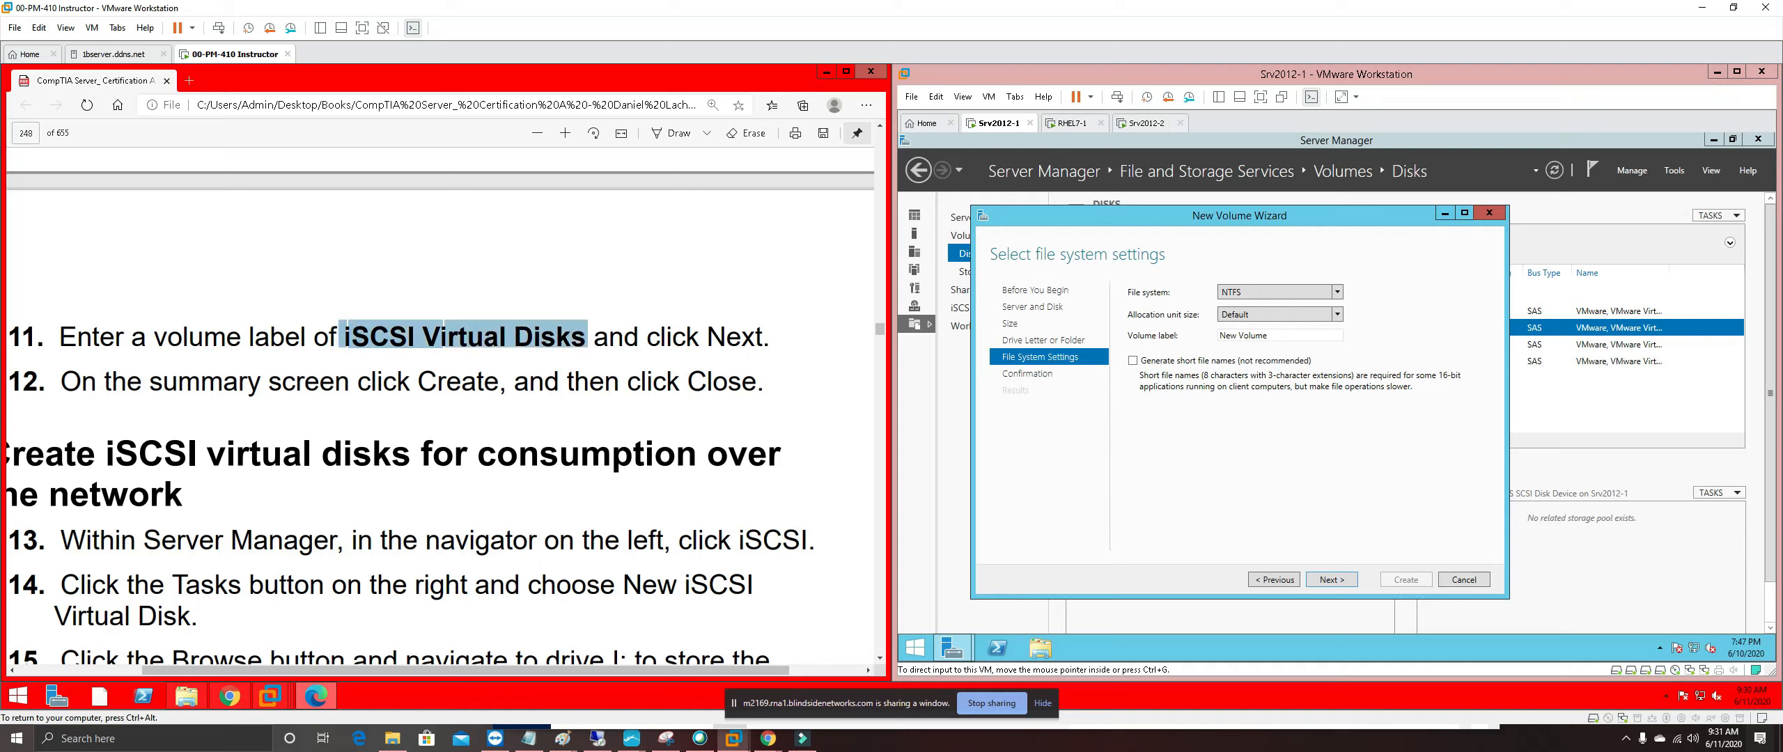
{"action": "right_click", "coordinate": [557, 338]}
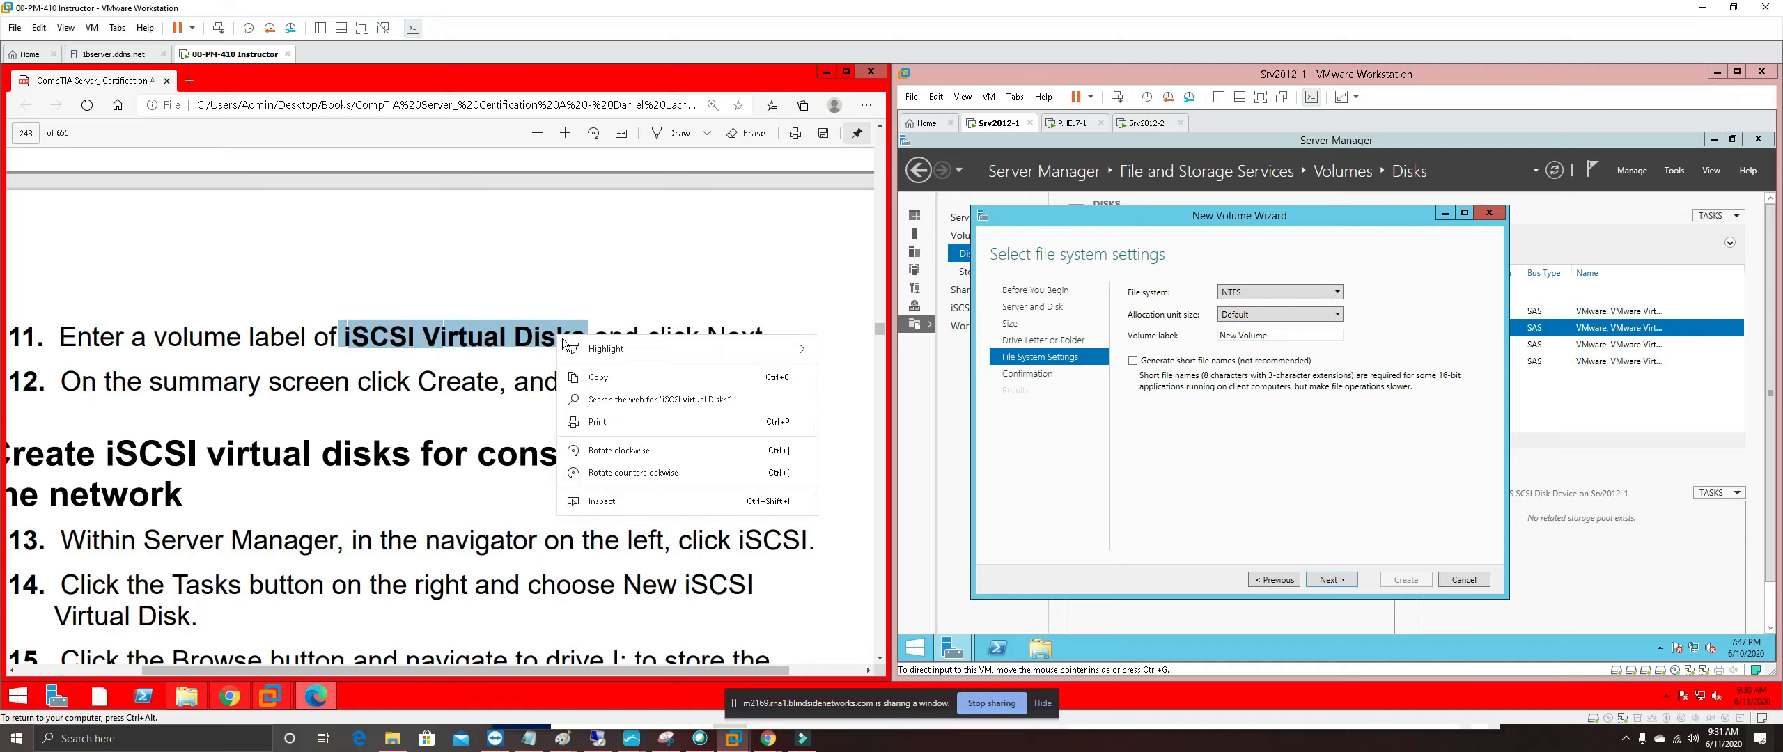
{"action": "left_click", "coordinate": [599, 378]}
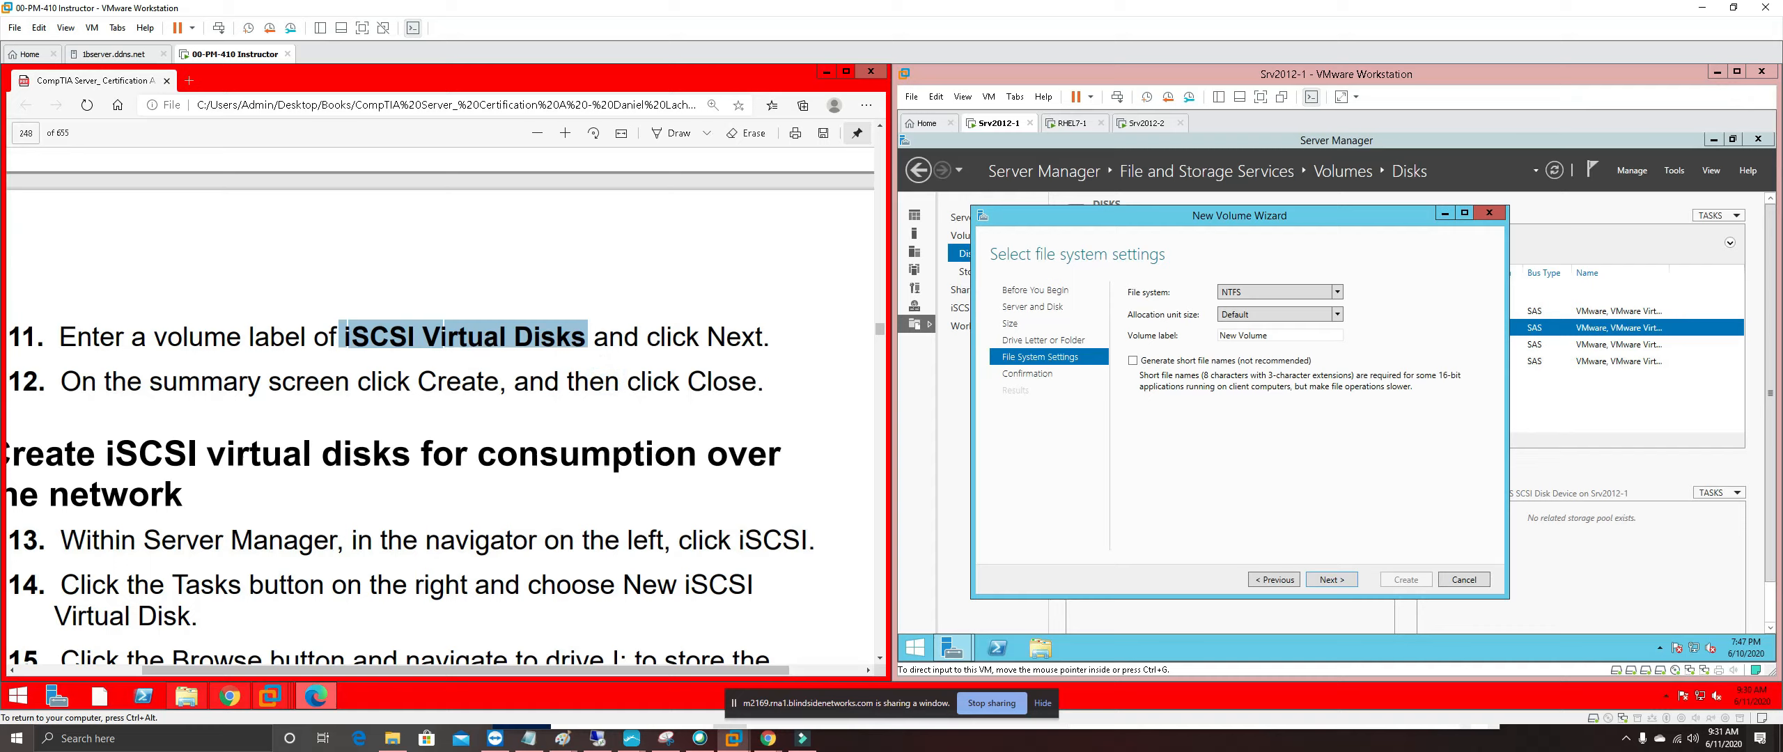
{"action": "left_click", "coordinate": [1281, 335]}
{"action": "key", "text": "ctrl+v"}
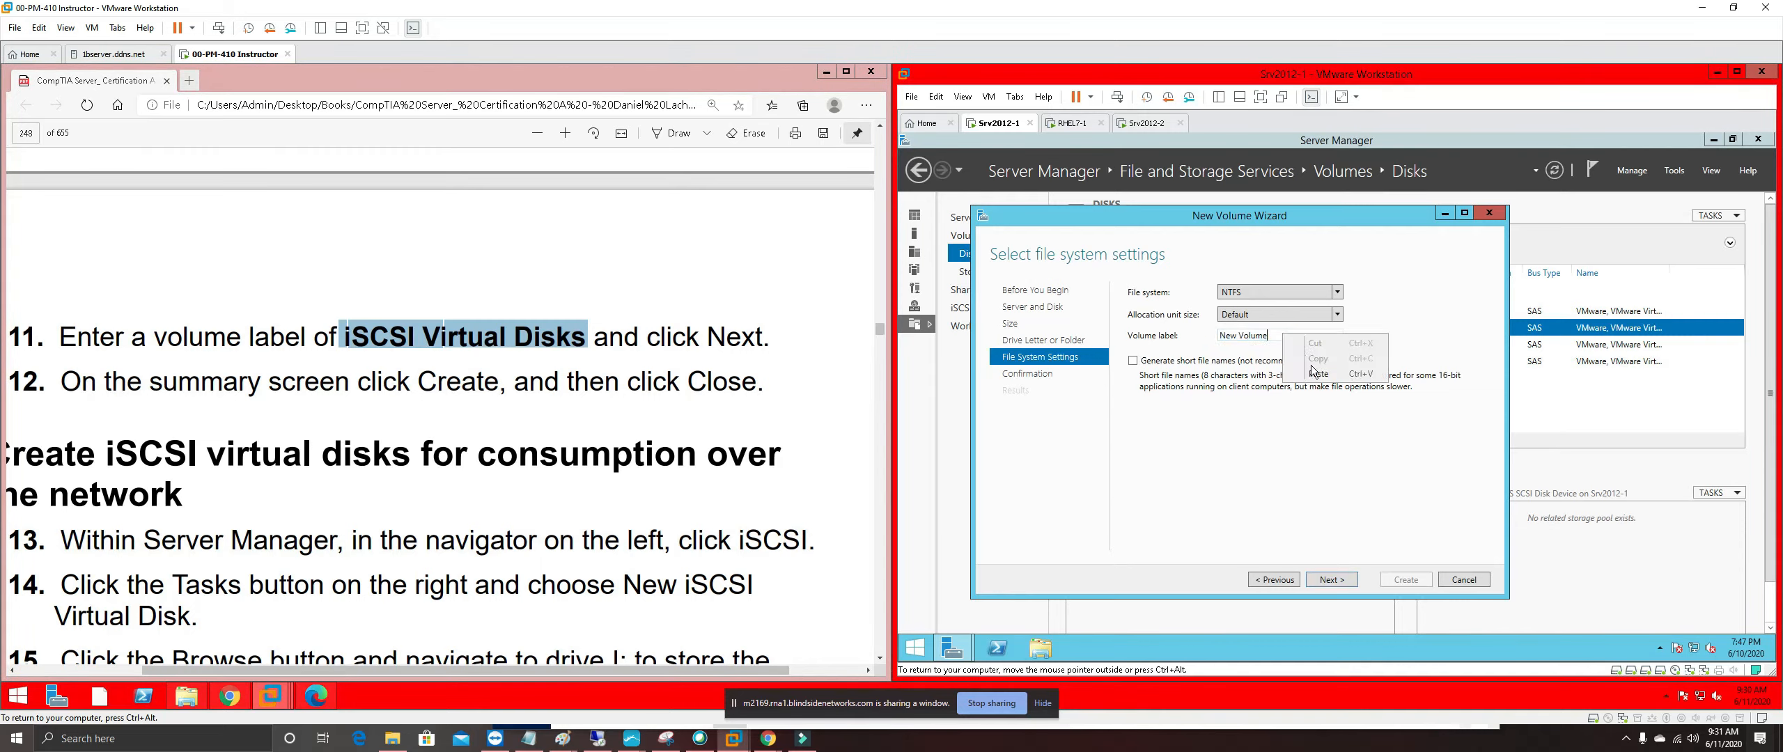
{"action": "left_click", "coordinate": [1268, 334]}
{"action": "key", "text": "BackSpace"}
{"action": "key", "text": "BackSpace"}
{"action": "key", "text": "BackSpace"}
{"action": "key", "text": "BackSpace"}
{"action": "key", "text": "BackSpace"}
{"action": "key", "text": "BackSpace"}
{"action": "key", "text": "BackSpace"}
{"action": "key", "text": "BackSpace"}
{"action": "key", "text": "BackSpace"}
{"action": "key", "text": "BackSpace"}
{"action": "key", "text": "BackSpace"}
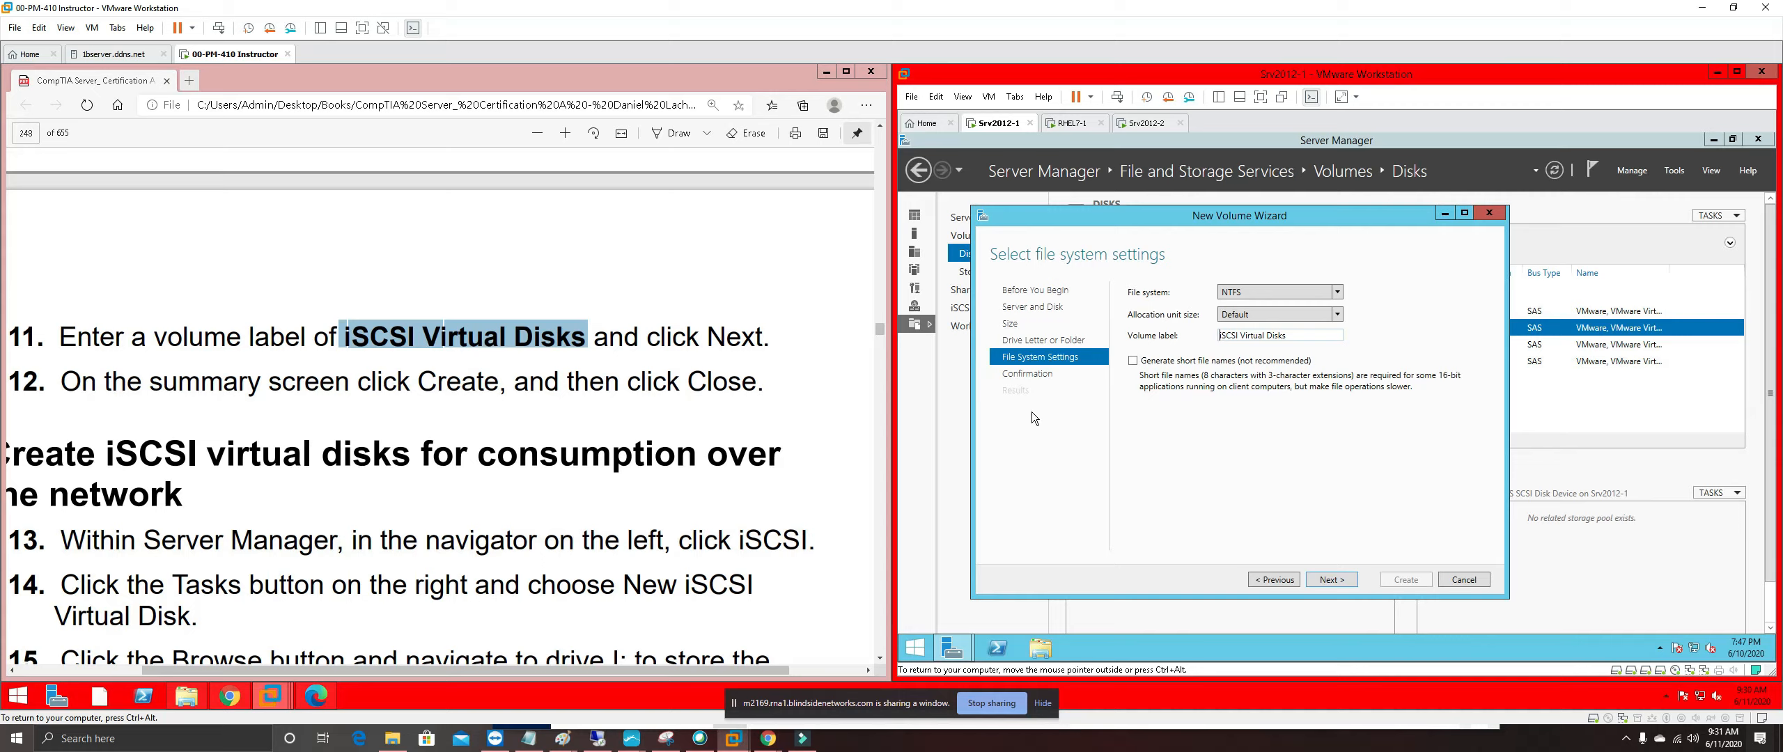
{"action": "left_click", "coordinate": [1337, 579]}
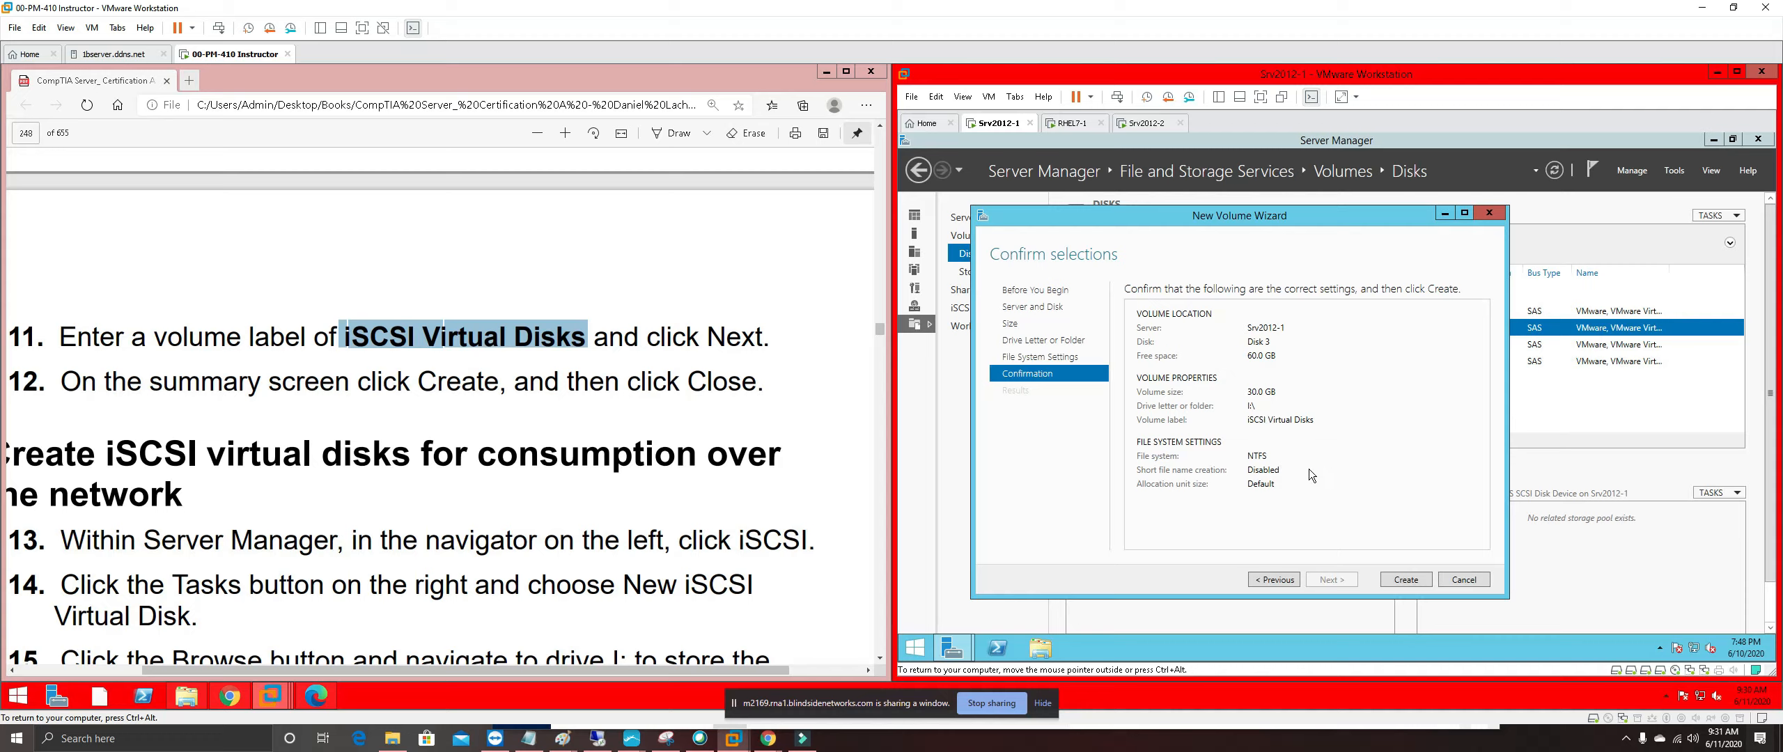
Create the 30 GB NTFS volume I: and let the wizard finish all tasks
{"action": "left_click", "coordinate": [1418, 583]}
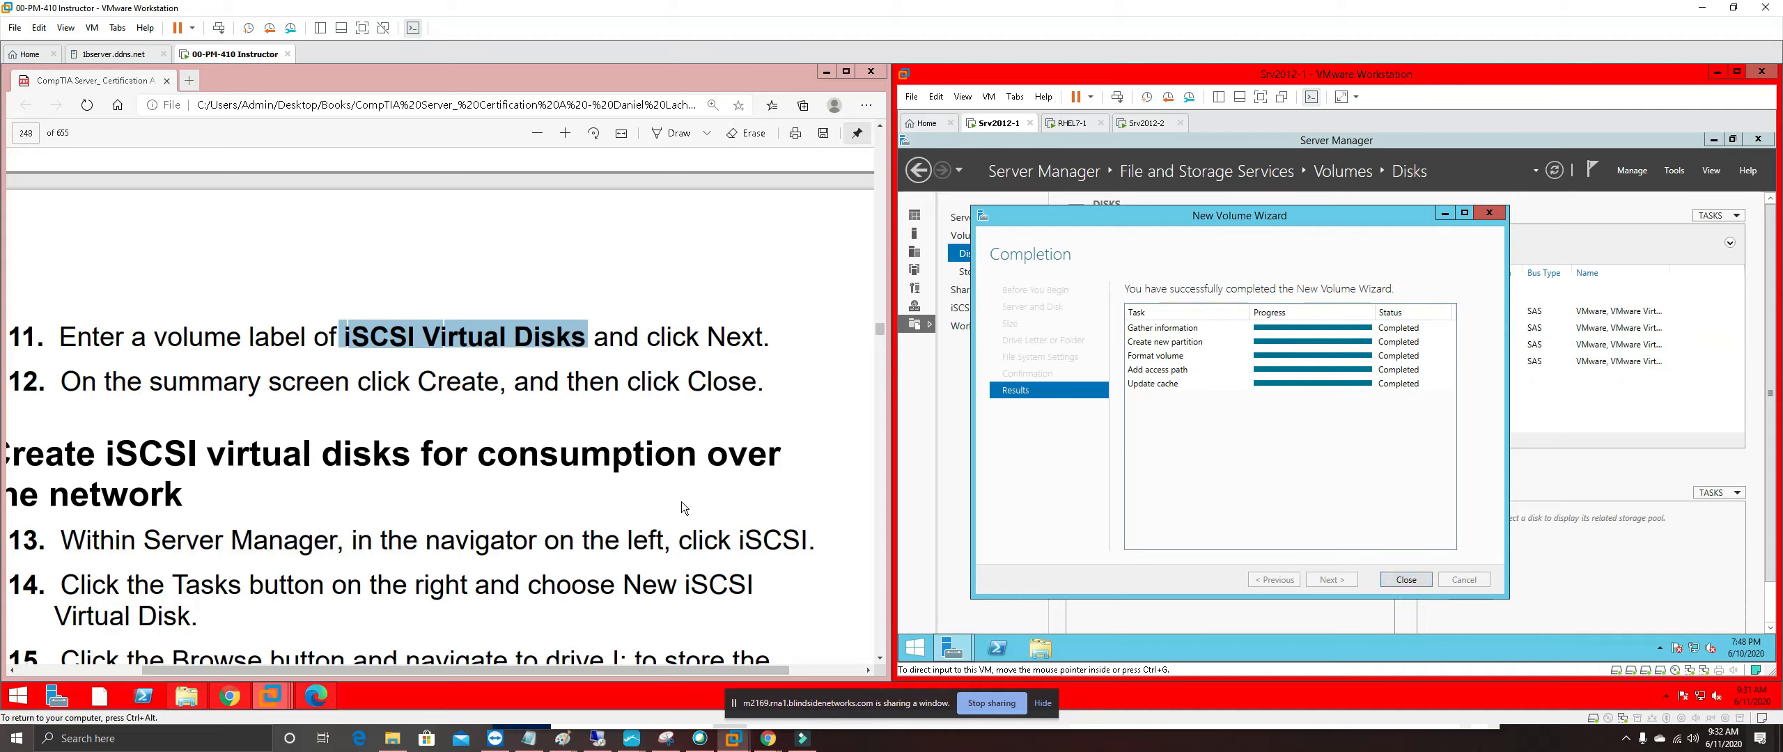
Highlight steps 11 and 12 of the guide pink, then scroll on to step 13
{"action": "left_click_drag", "start_coordinate": [769, 383], "coordinate": [11, 337]}
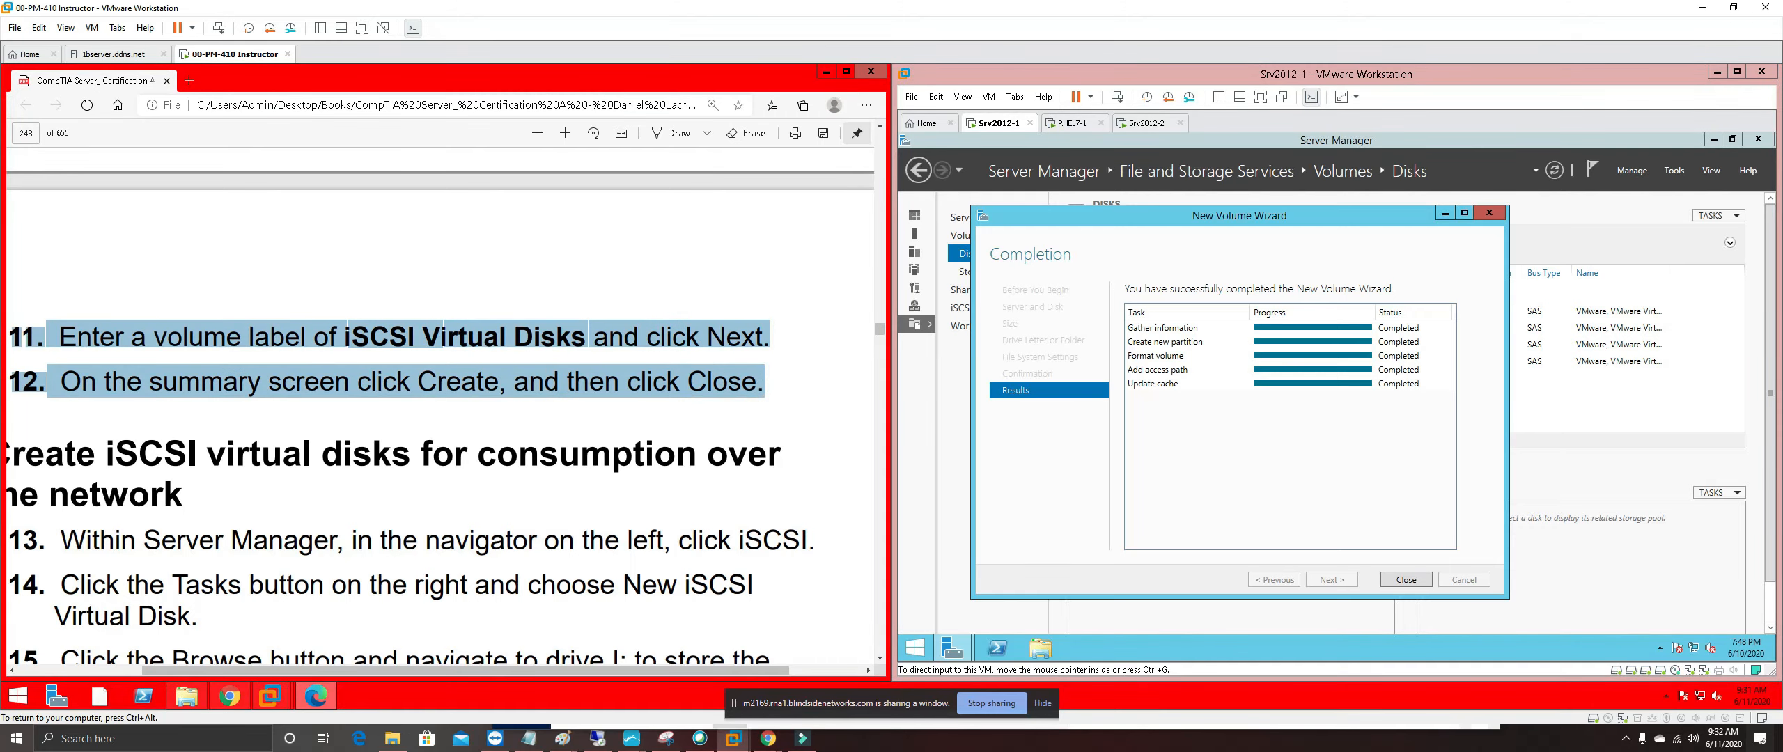
{"action": "right_click", "coordinate": [81, 342]}
{"action": "mouse_move", "coordinate": [169, 353]}
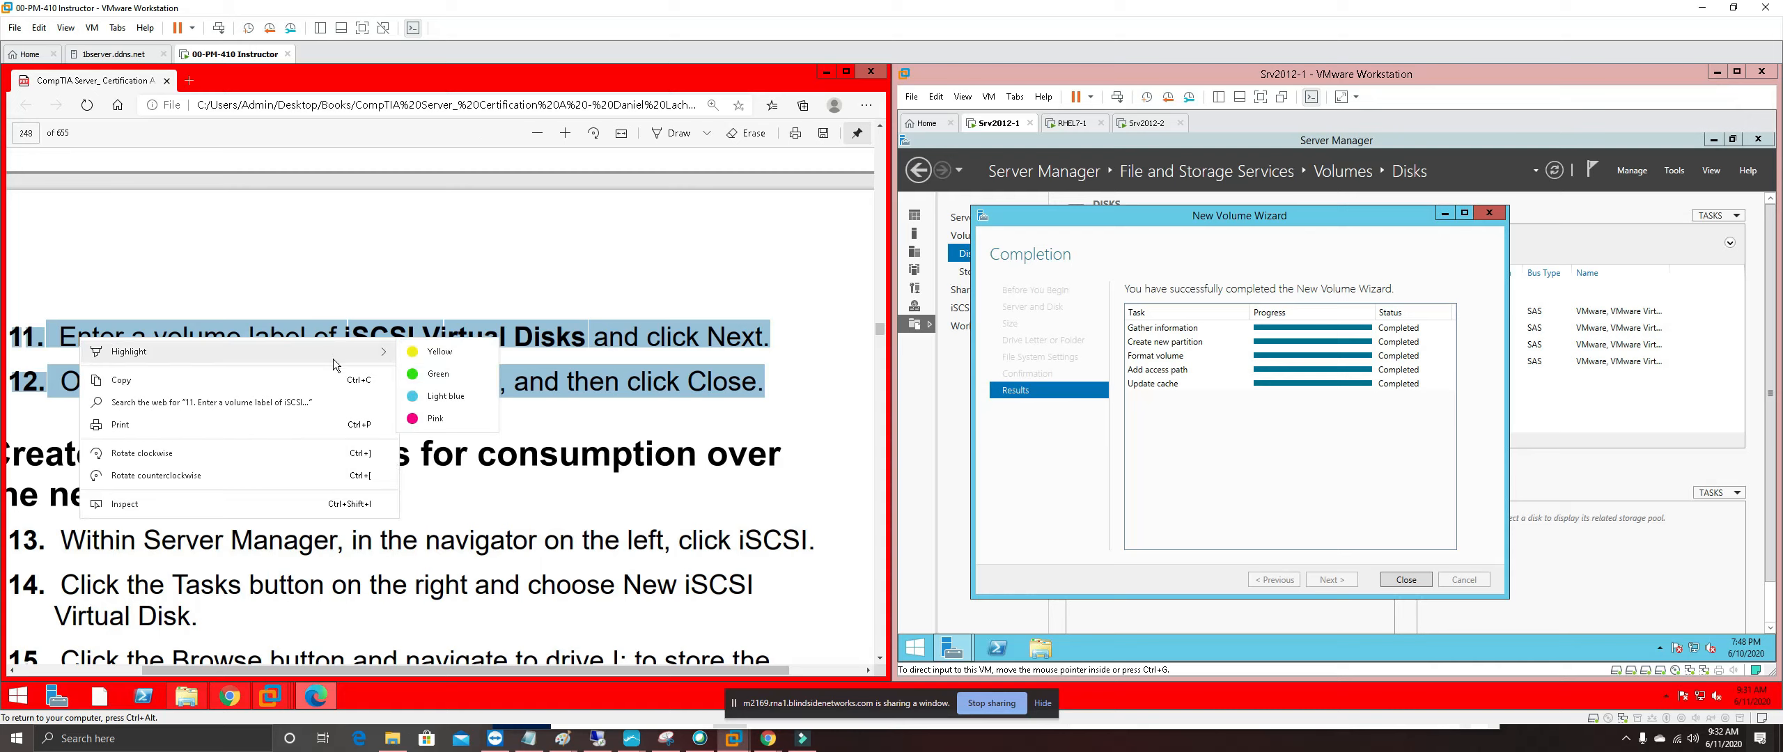
{"action": "left_click", "coordinate": [456, 418]}
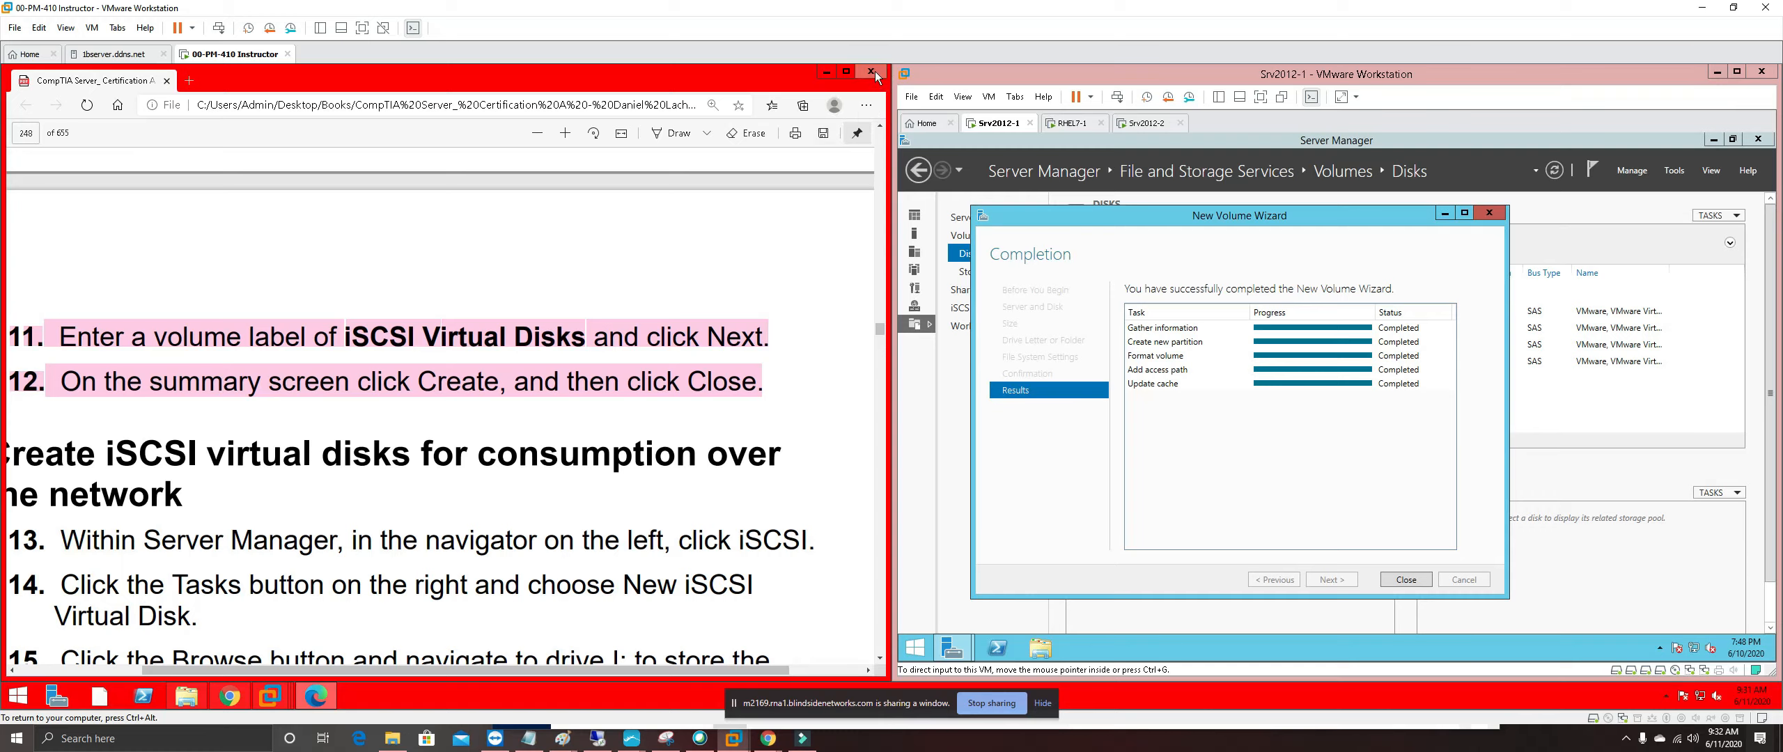
{"action": "scroll", "coordinate": [440, 417], "scroll_direction": "down", "scroll_amount": 1}
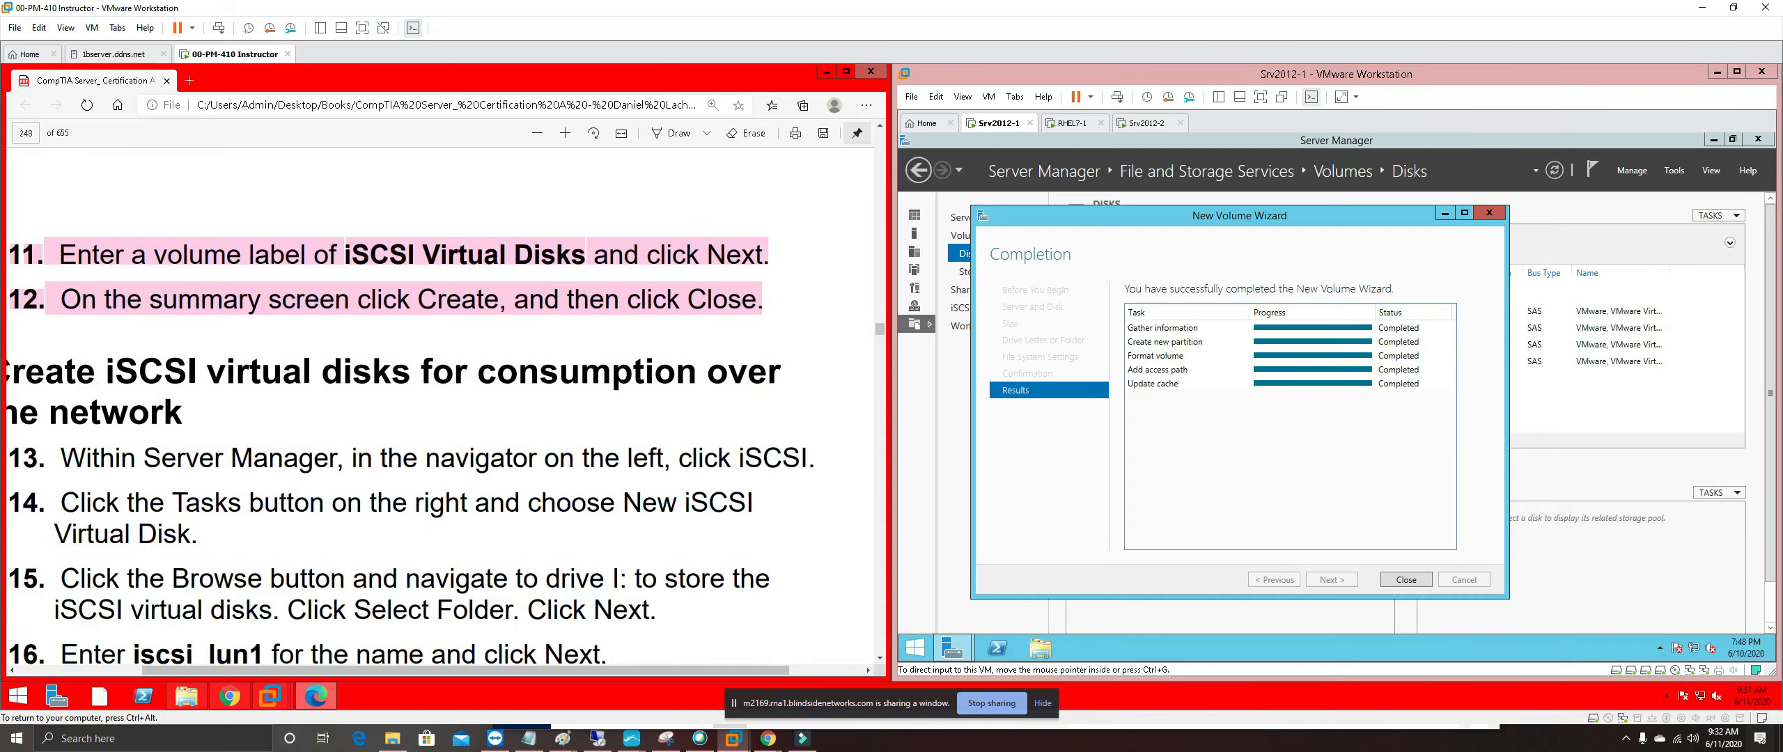
{"action": "scroll", "coordinate": [440, 418], "scroll_direction": "down", "scroll_amount": 1}
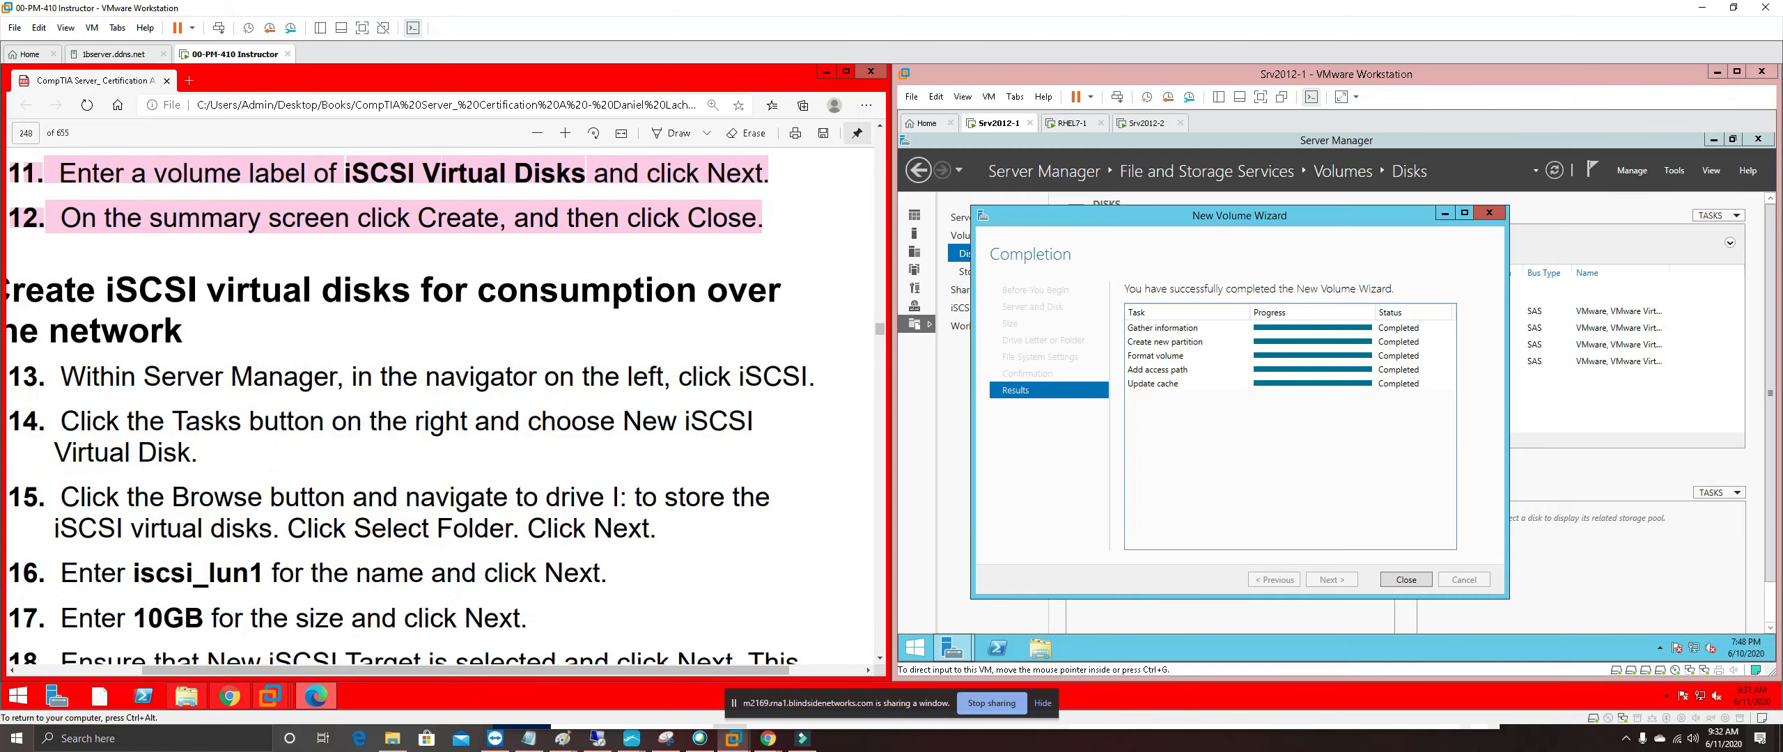
{"action": "scroll", "coordinate": [440, 418], "scroll_direction": "left", "scroll_amount": 3}
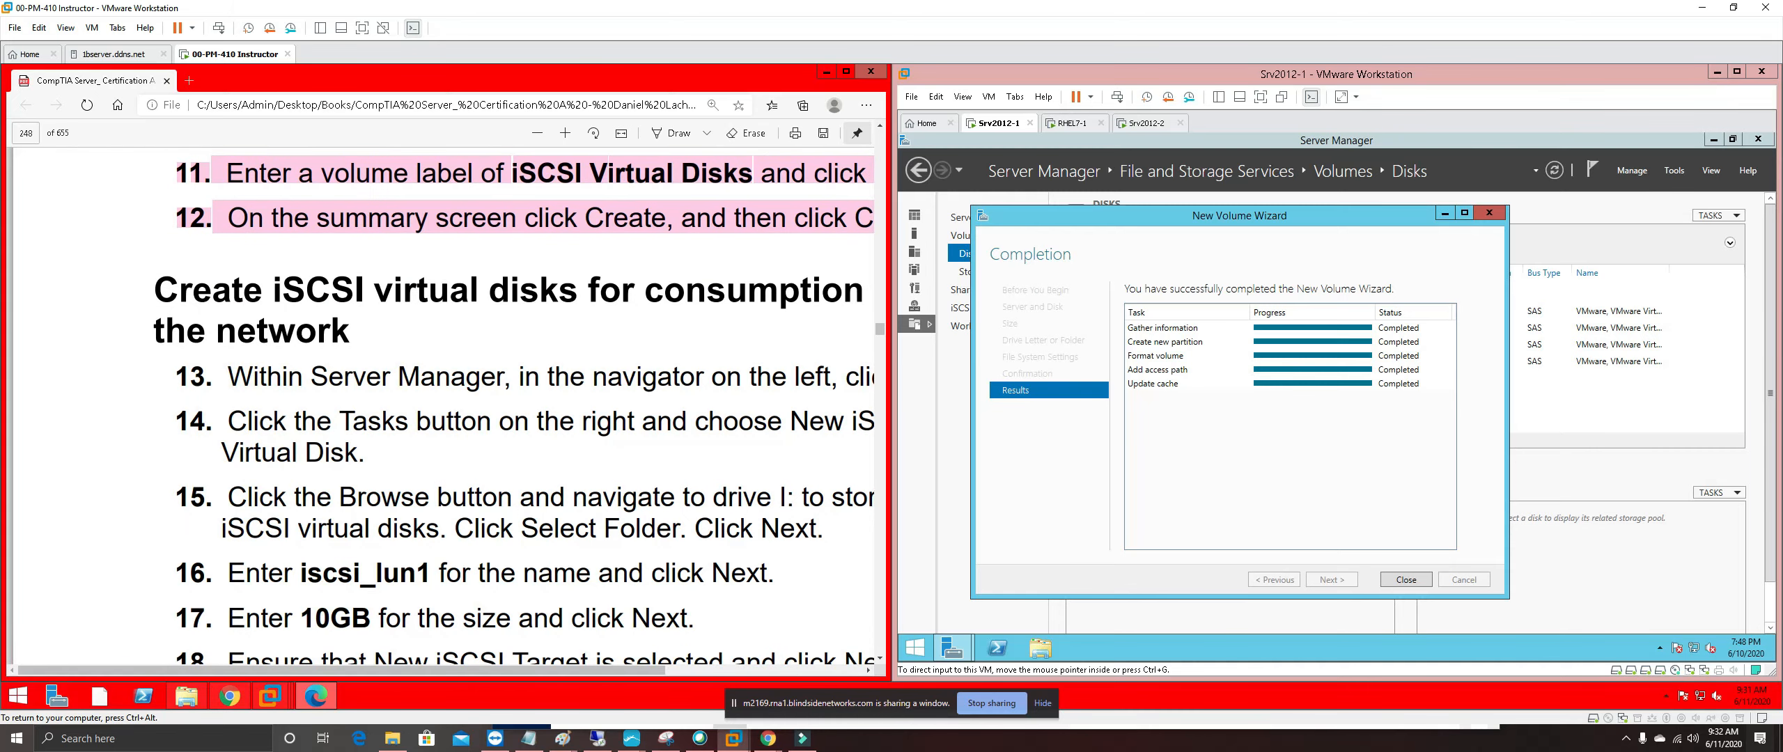
{"action": "scroll", "coordinate": [440, 418], "scroll_direction": "right", "scroll_amount": 3}
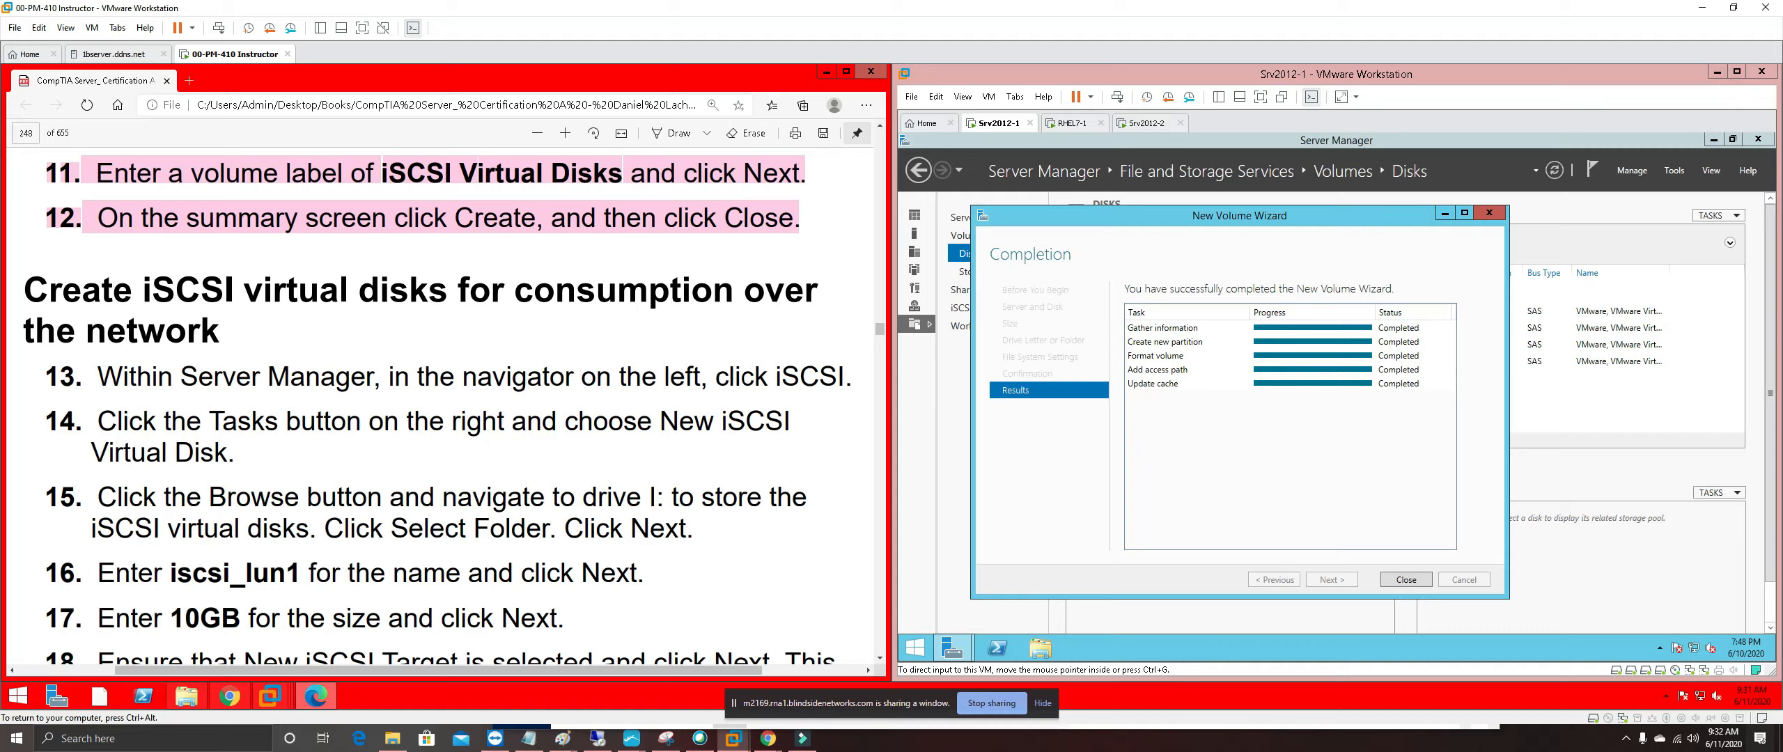
{"action": "left_click_drag", "start_coordinate": [516, 293], "coordinate": [734, 292]}
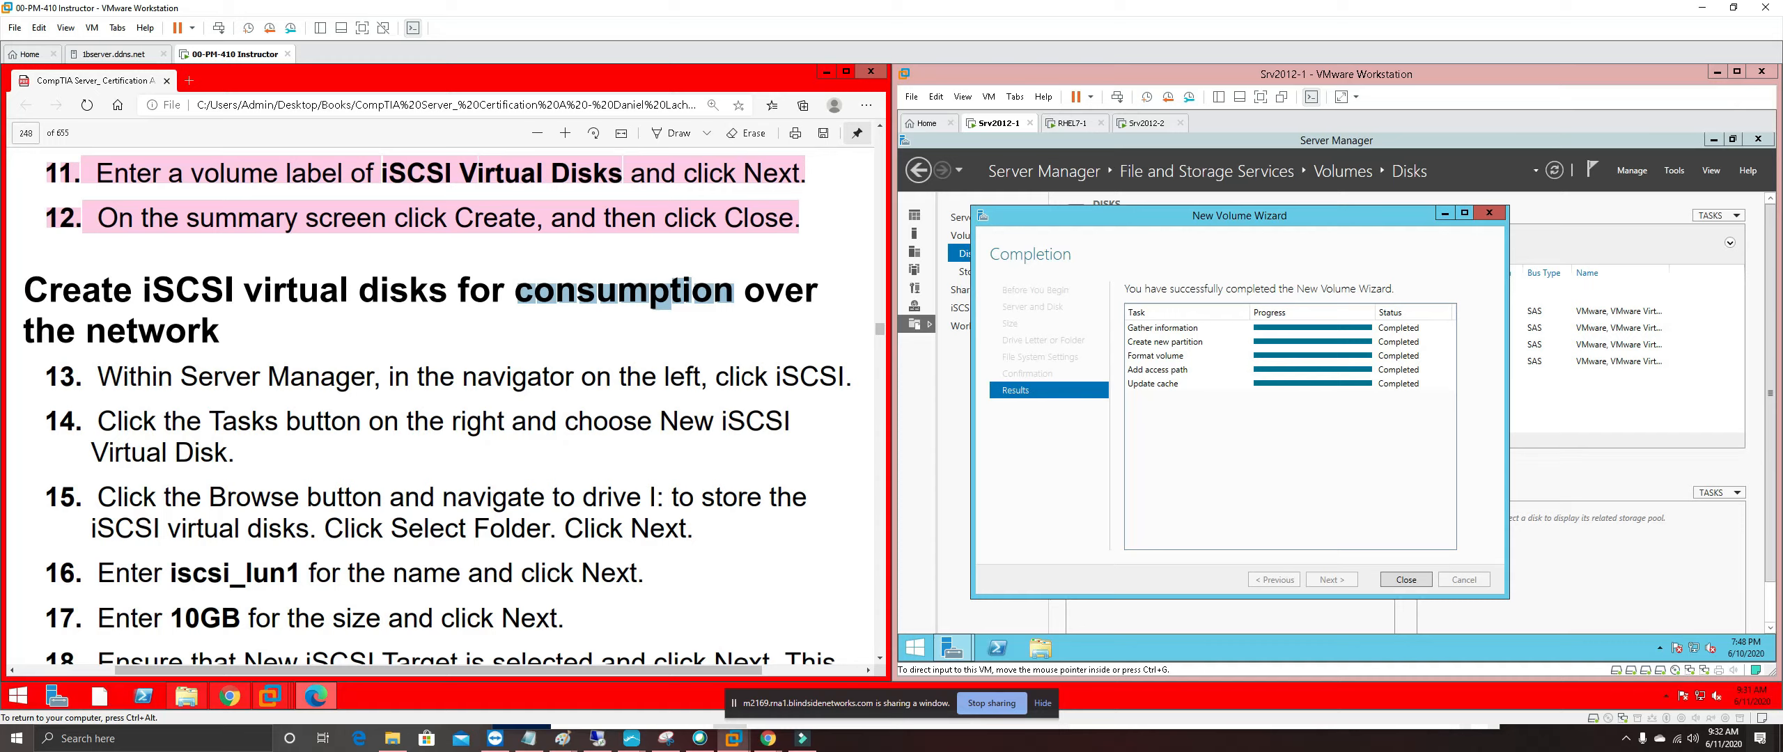
{"action": "left_click_drag", "start_coordinate": [46, 376], "coordinate": [90, 376]}
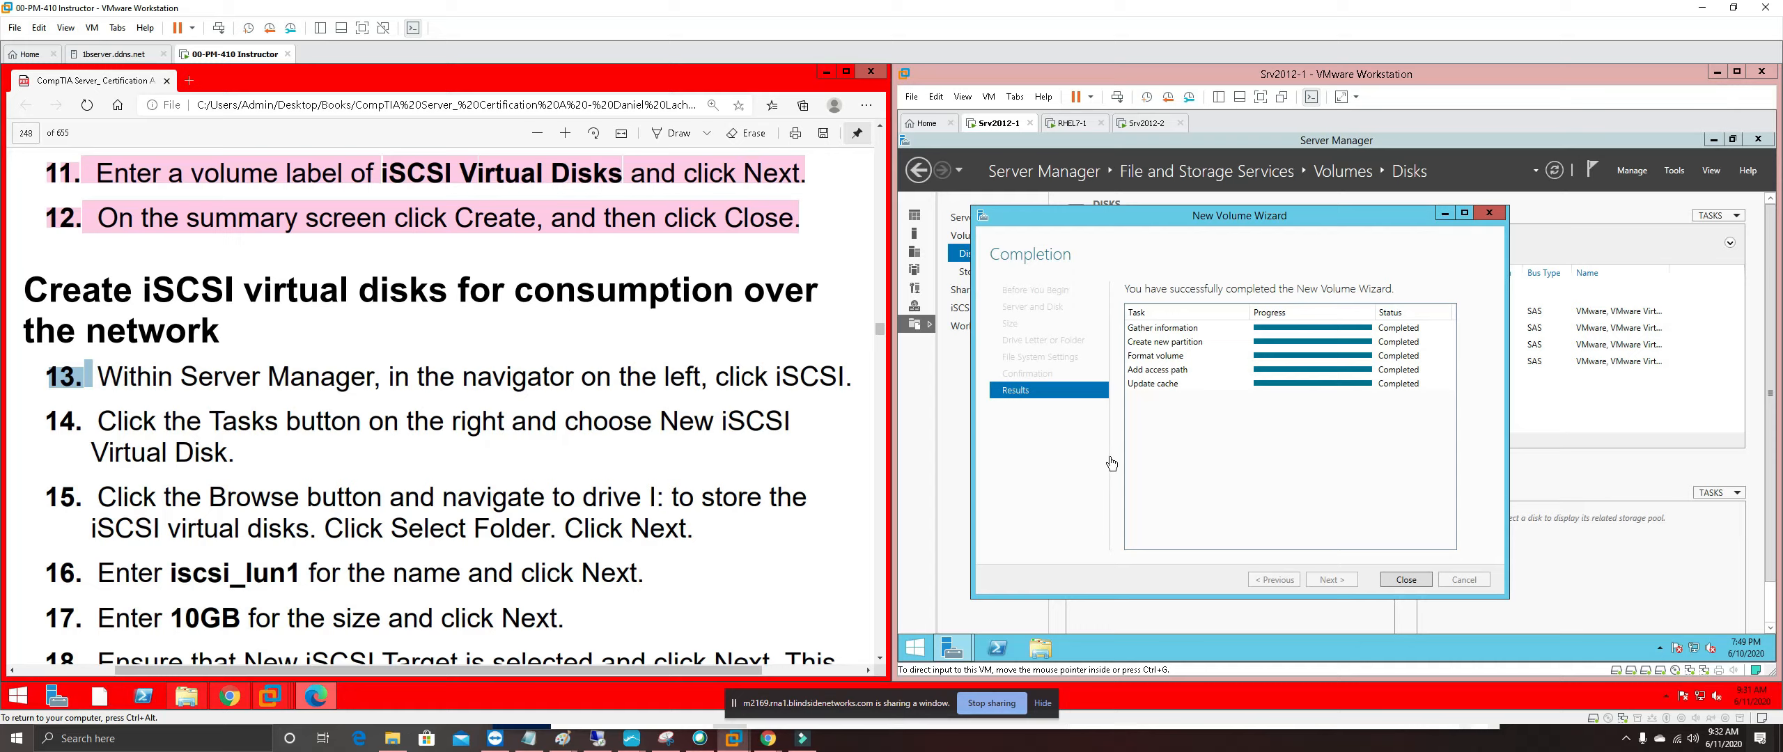
Close the completed New Volume Wizard and open the iSCSI page's TASKS menu
{"action": "left_click", "coordinate": [1425, 579]}
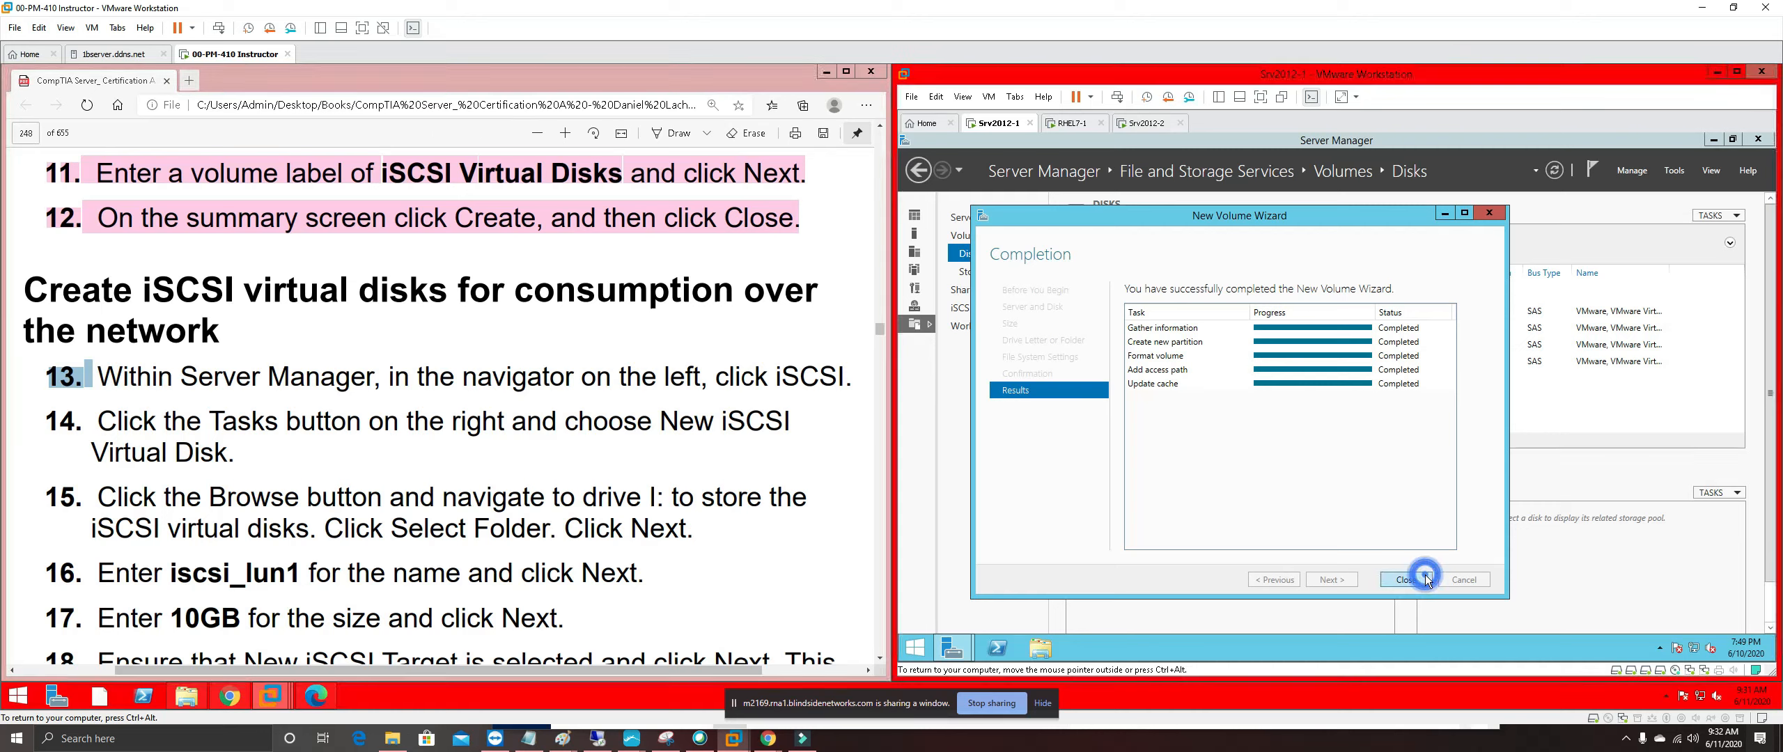
{"action": "left_click", "coordinate": [1425, 580]}
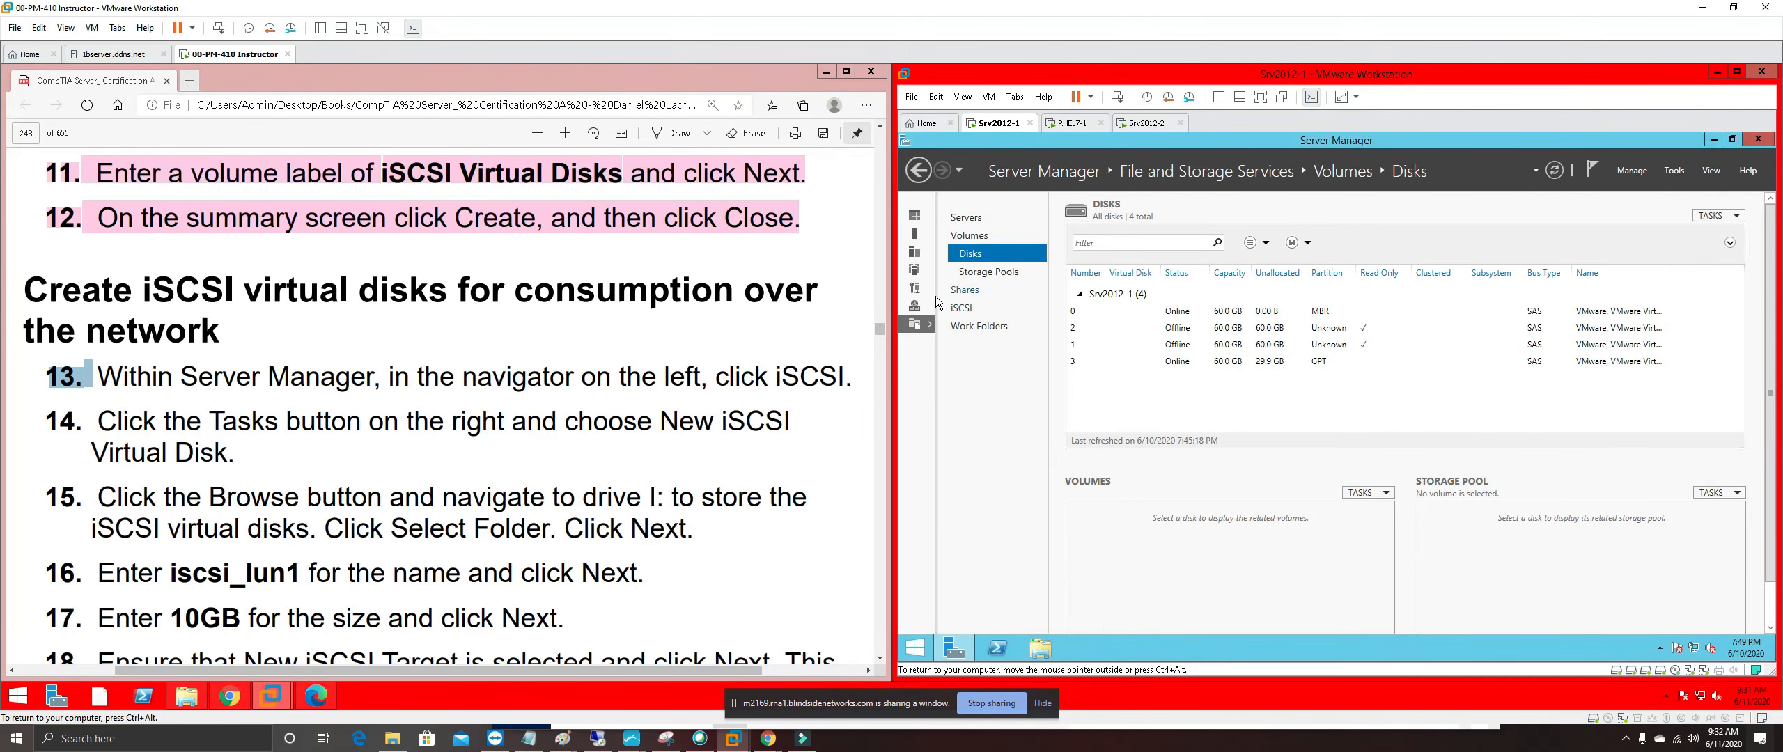
{"action": "left_click", "coordinate": [959, 307]}
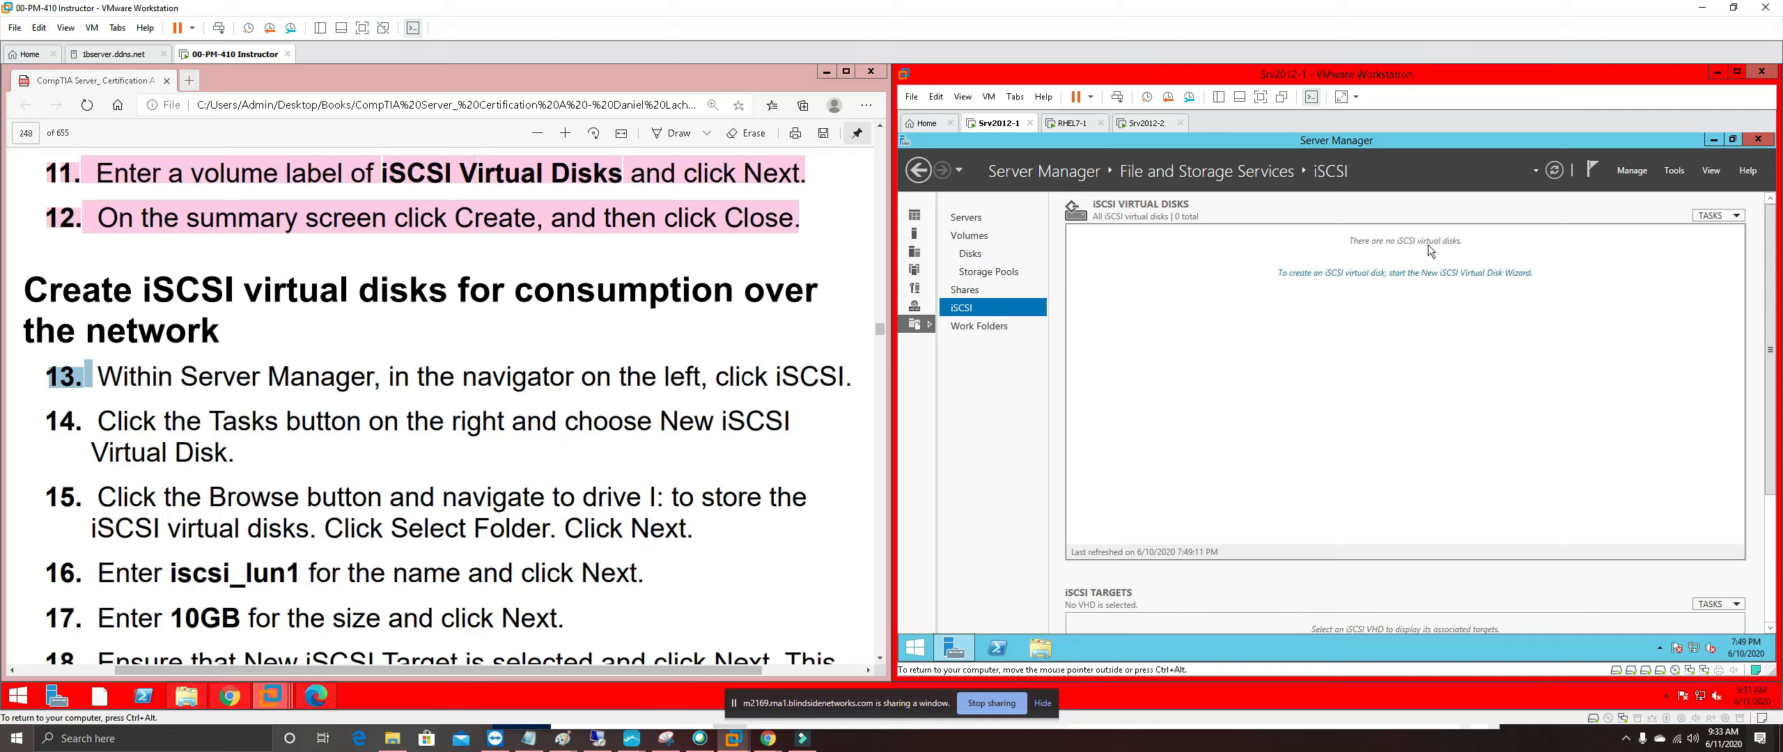
{"action": "left_click", "coordinate": [1727, 216]}
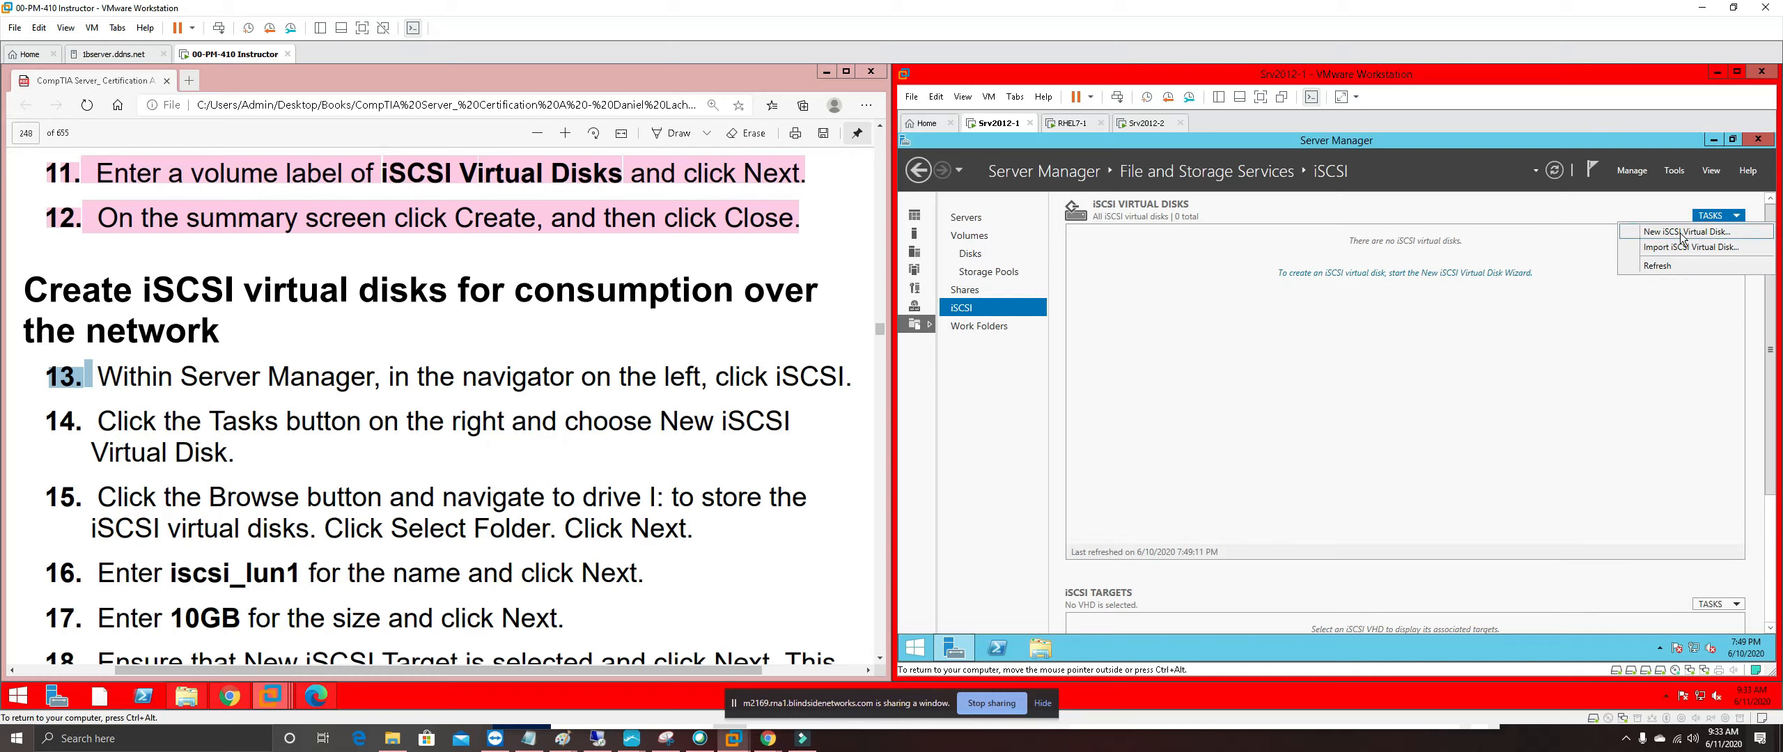
Start the New iSCSI Virtual Disk wizard, highlight guide steps 13–15 pink, and select volume I:
{"action": "left_click", "coordinate": [1657, 230]}
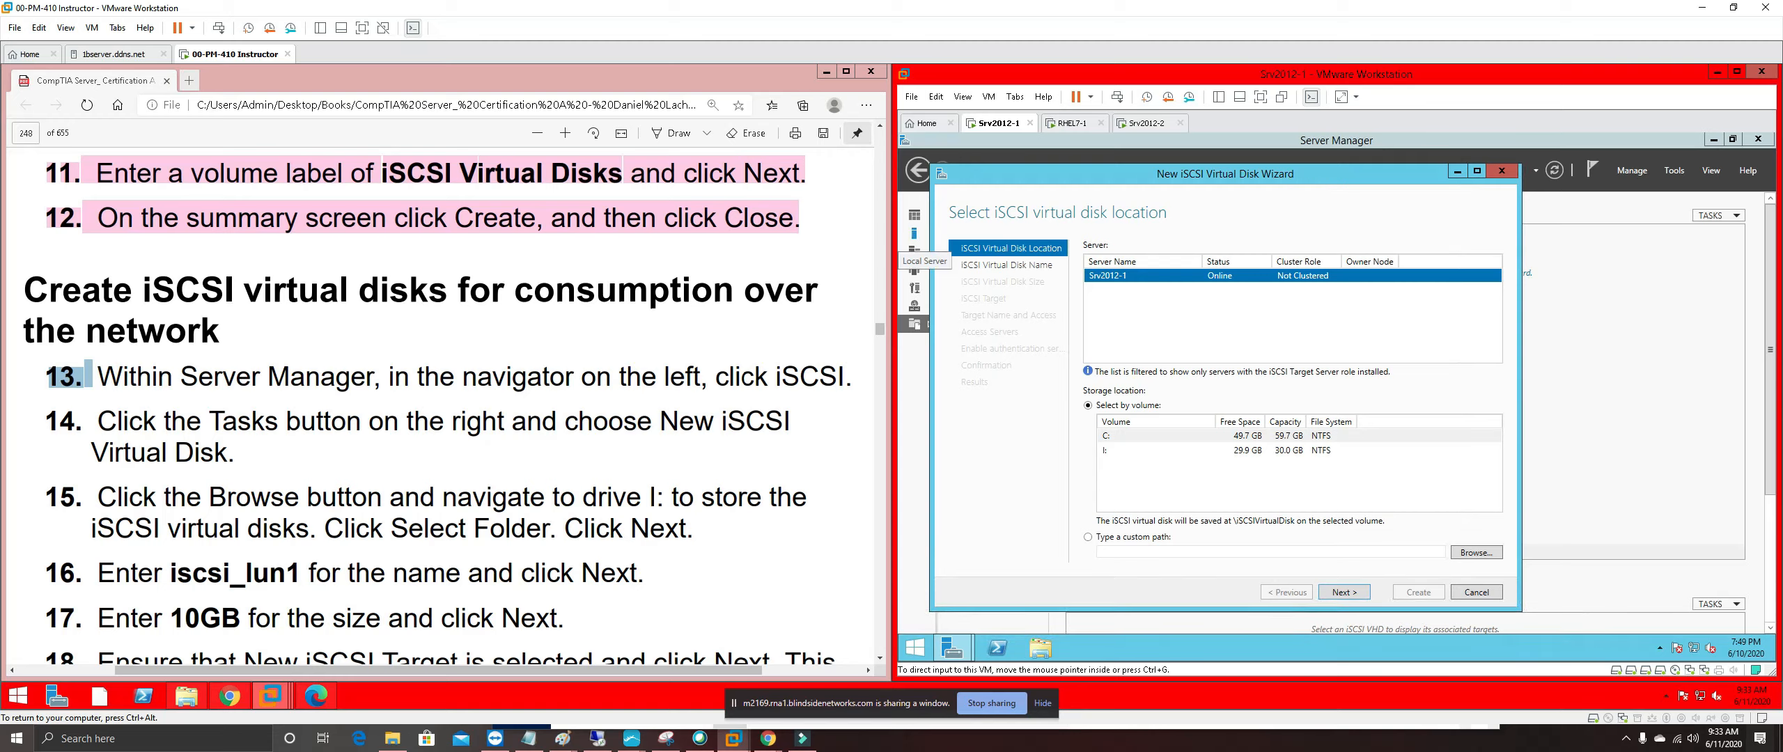
{"action": "left_click_drag", "start_coordinate": [694, 529], "coordinate": [47, 376]}
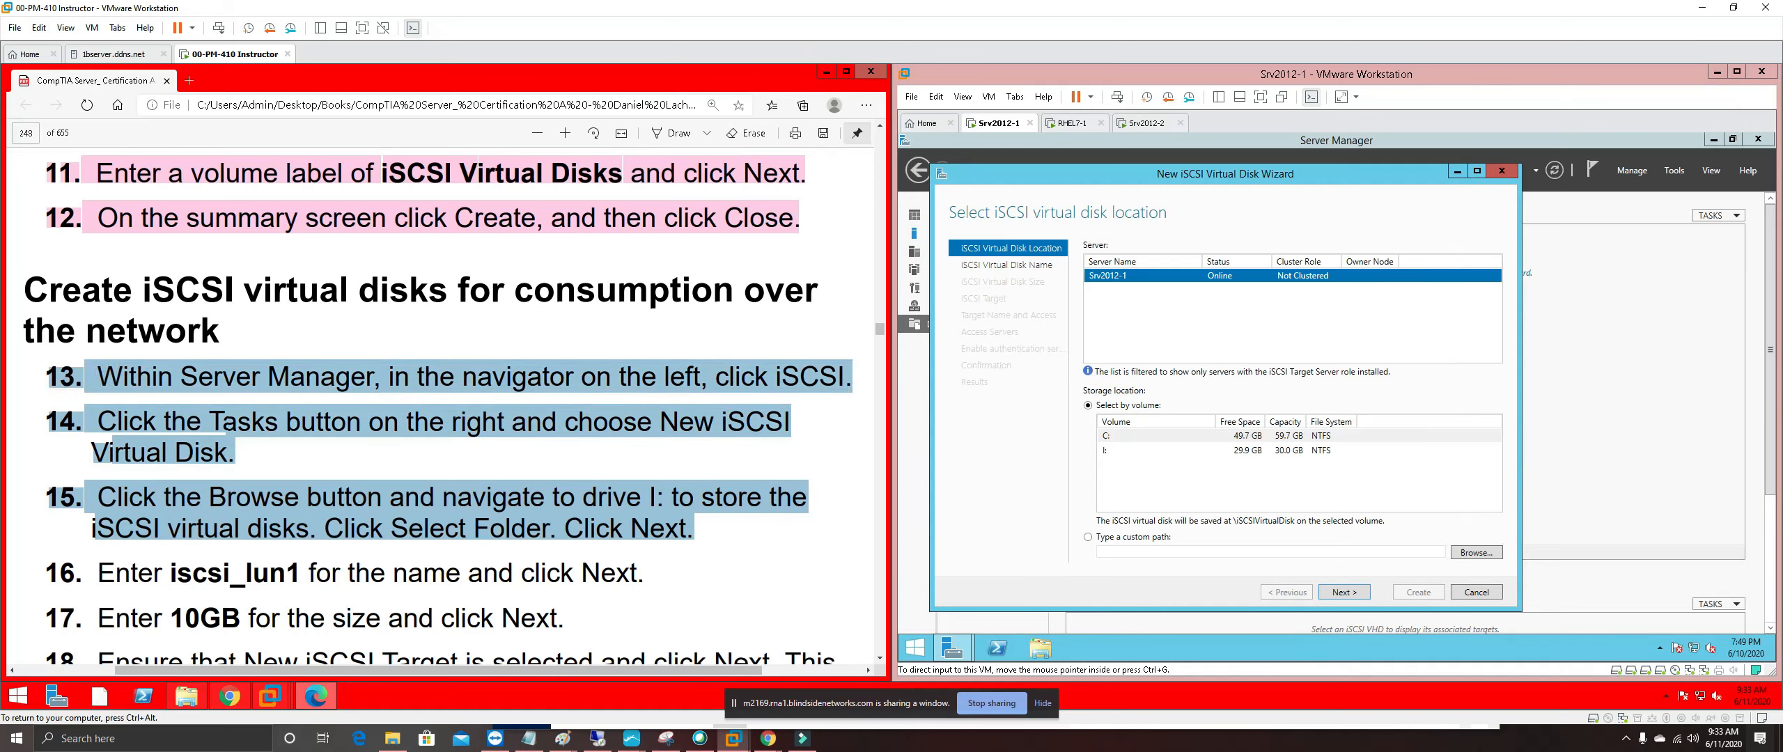
{"action": "right_click", "coordinate": [116, 384]}
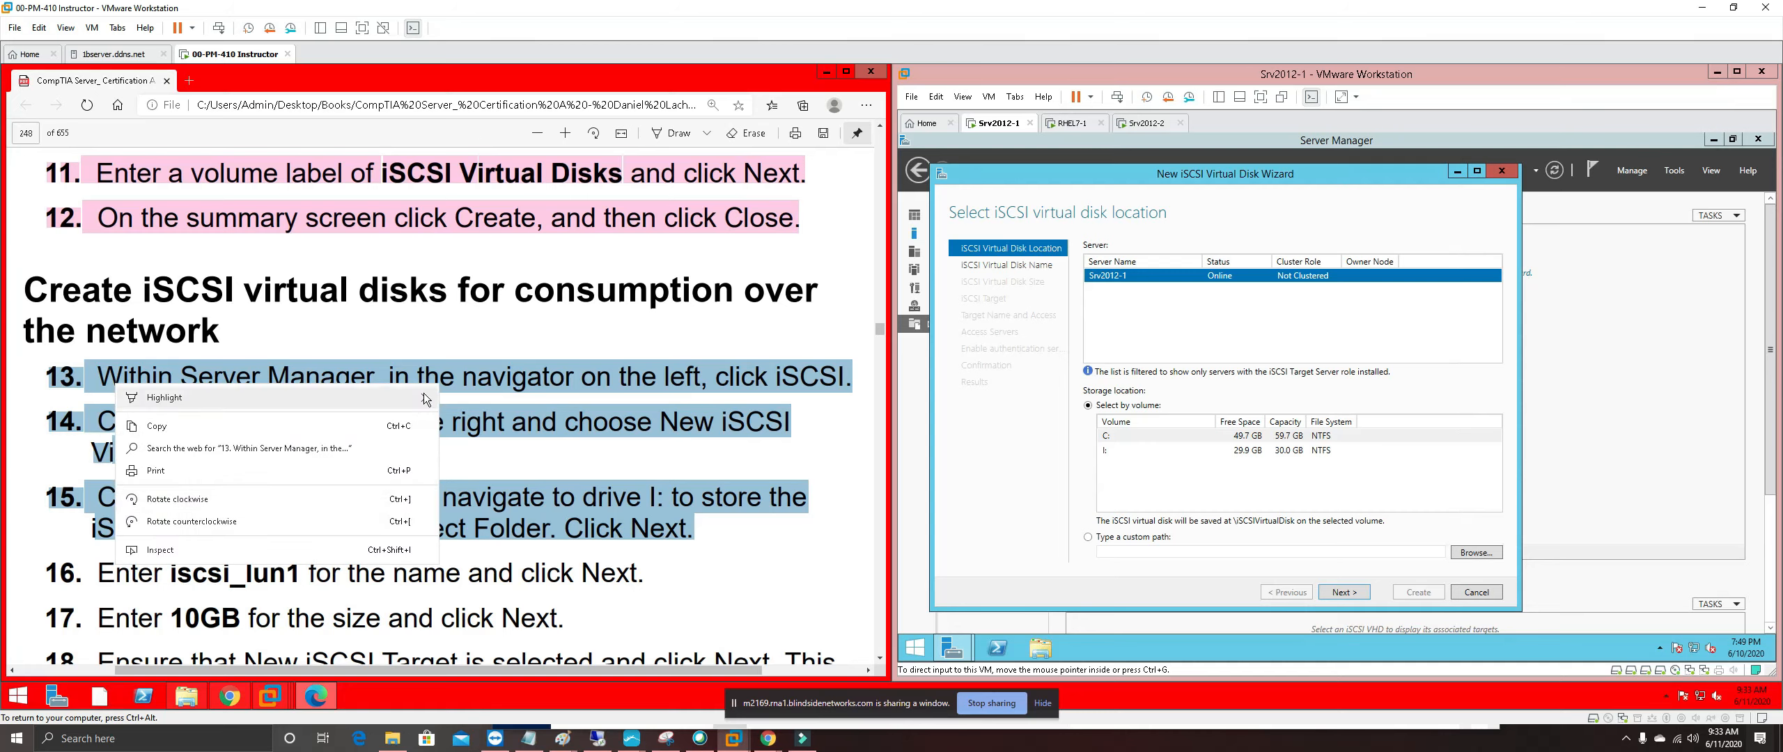
{"action": "mouse_move", "coordinate": [418, 398]}
{"action": "left_click", "coordinate": [473, 469]}
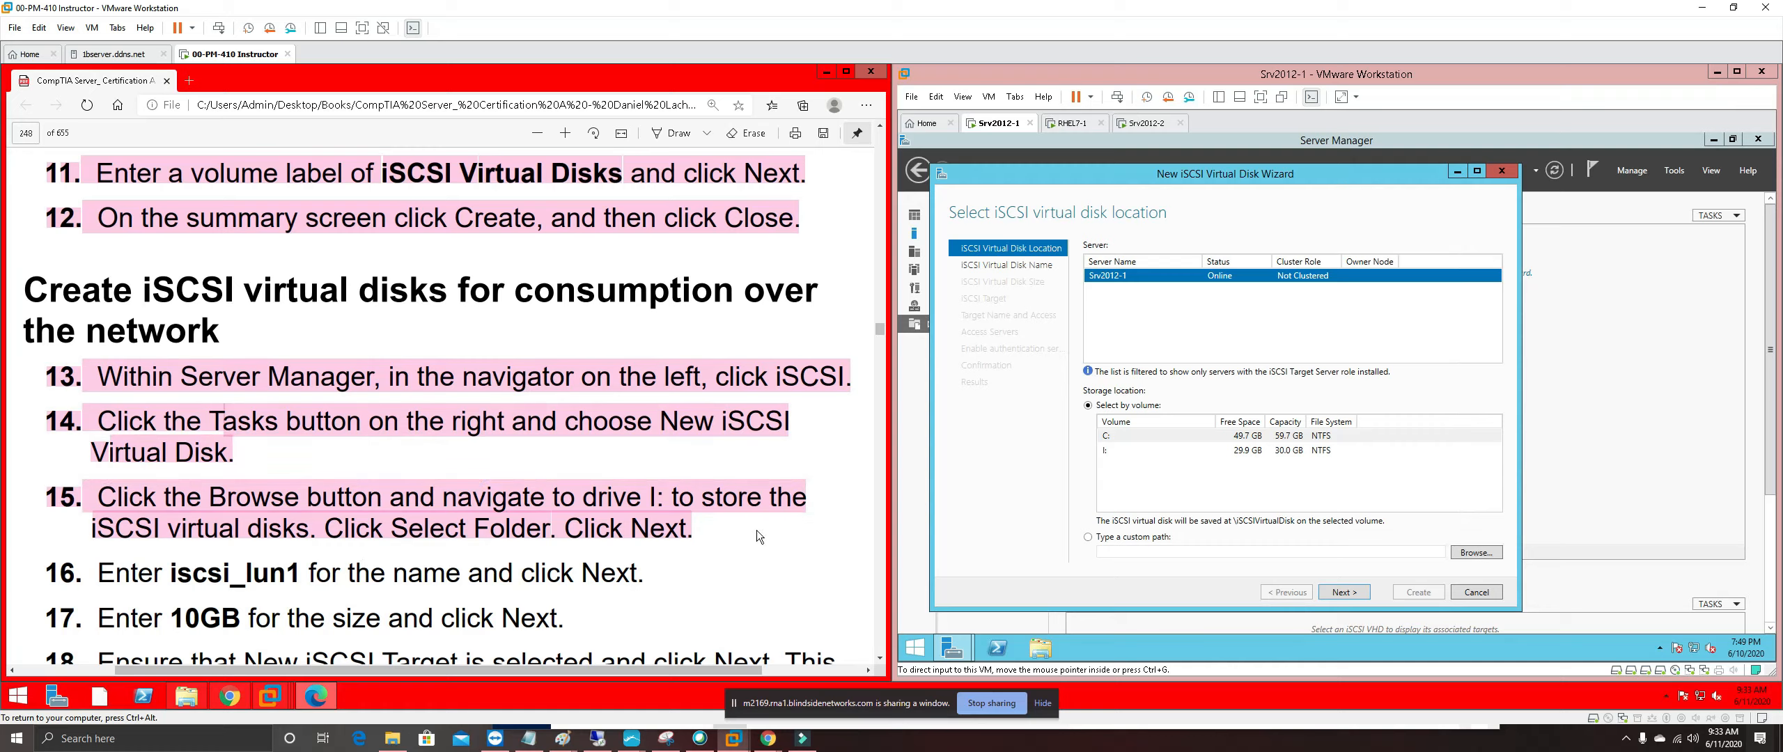
{"action": "left_click", "coordinate": [1492, 559]}
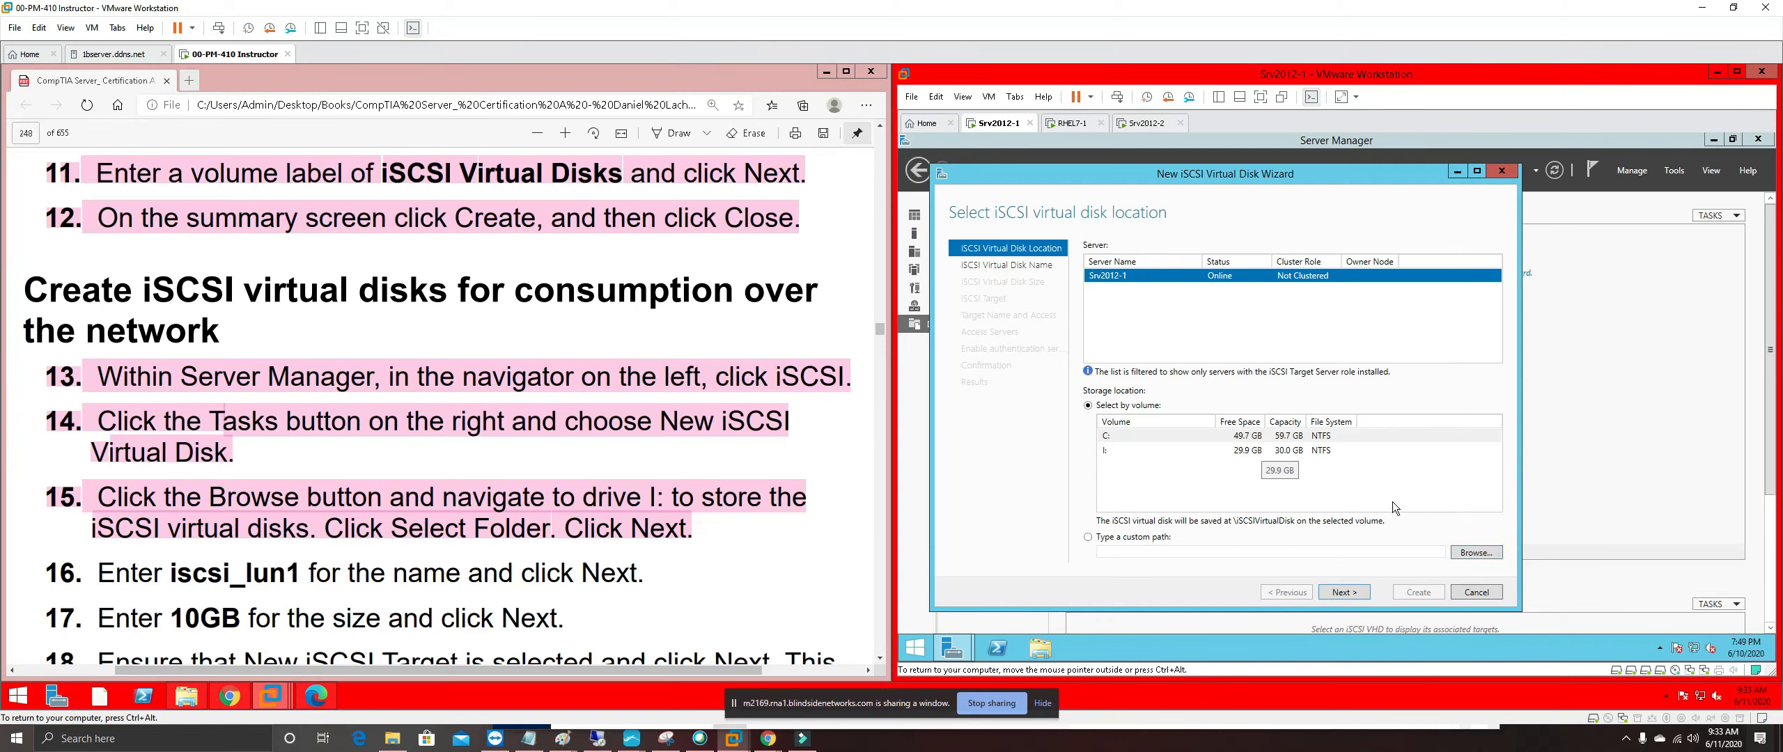
{"action": "left_click", "coordinate": [1271, 453]}
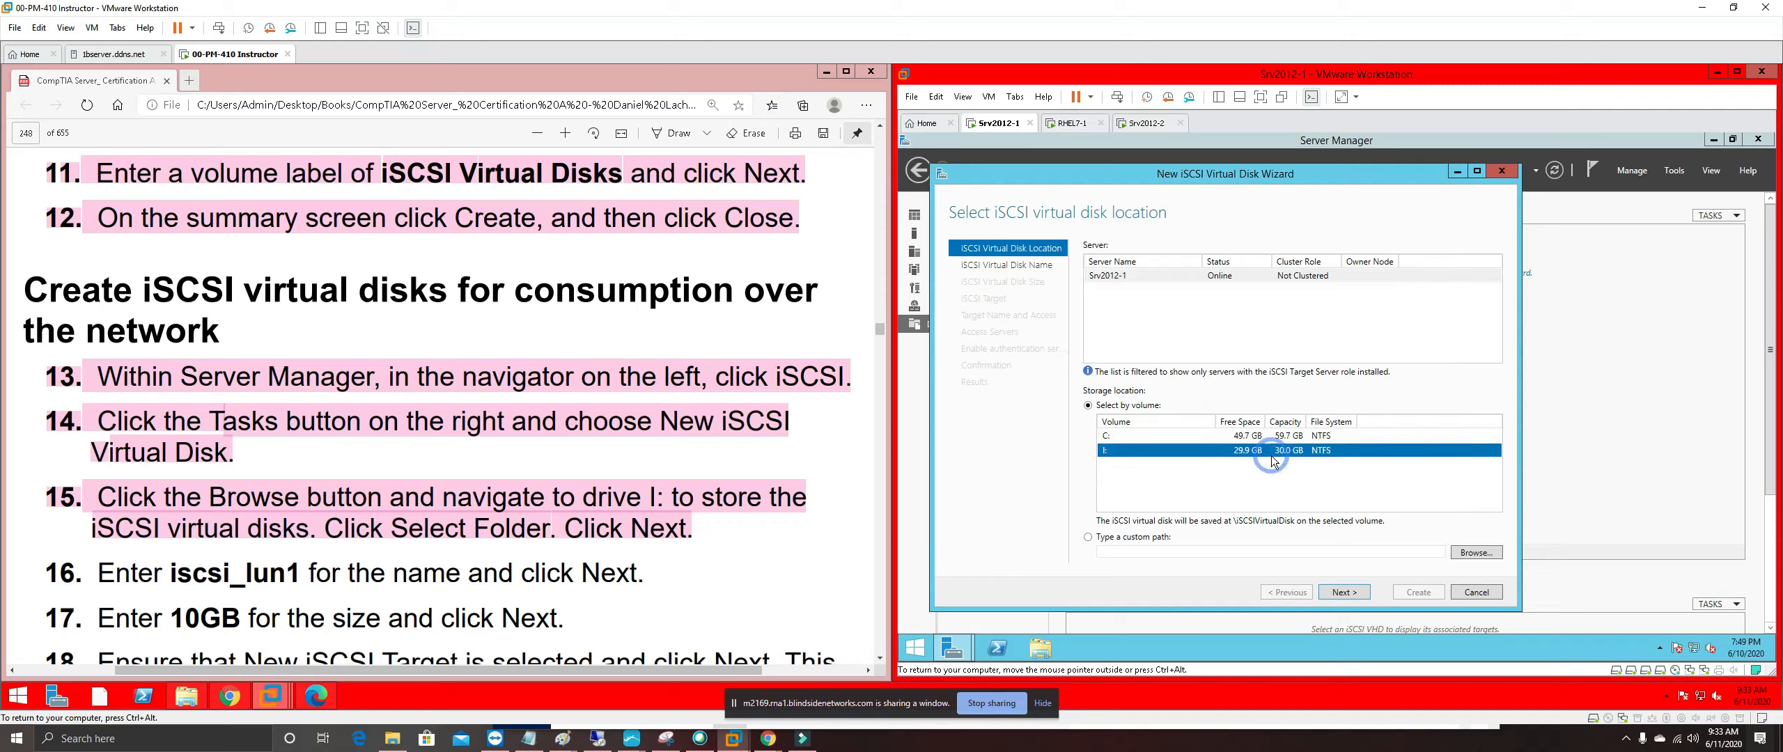
Set the virtual disk's custom storage path to I:\ and continue
{"action": "left_click", "coordinate": [1476, 553]}
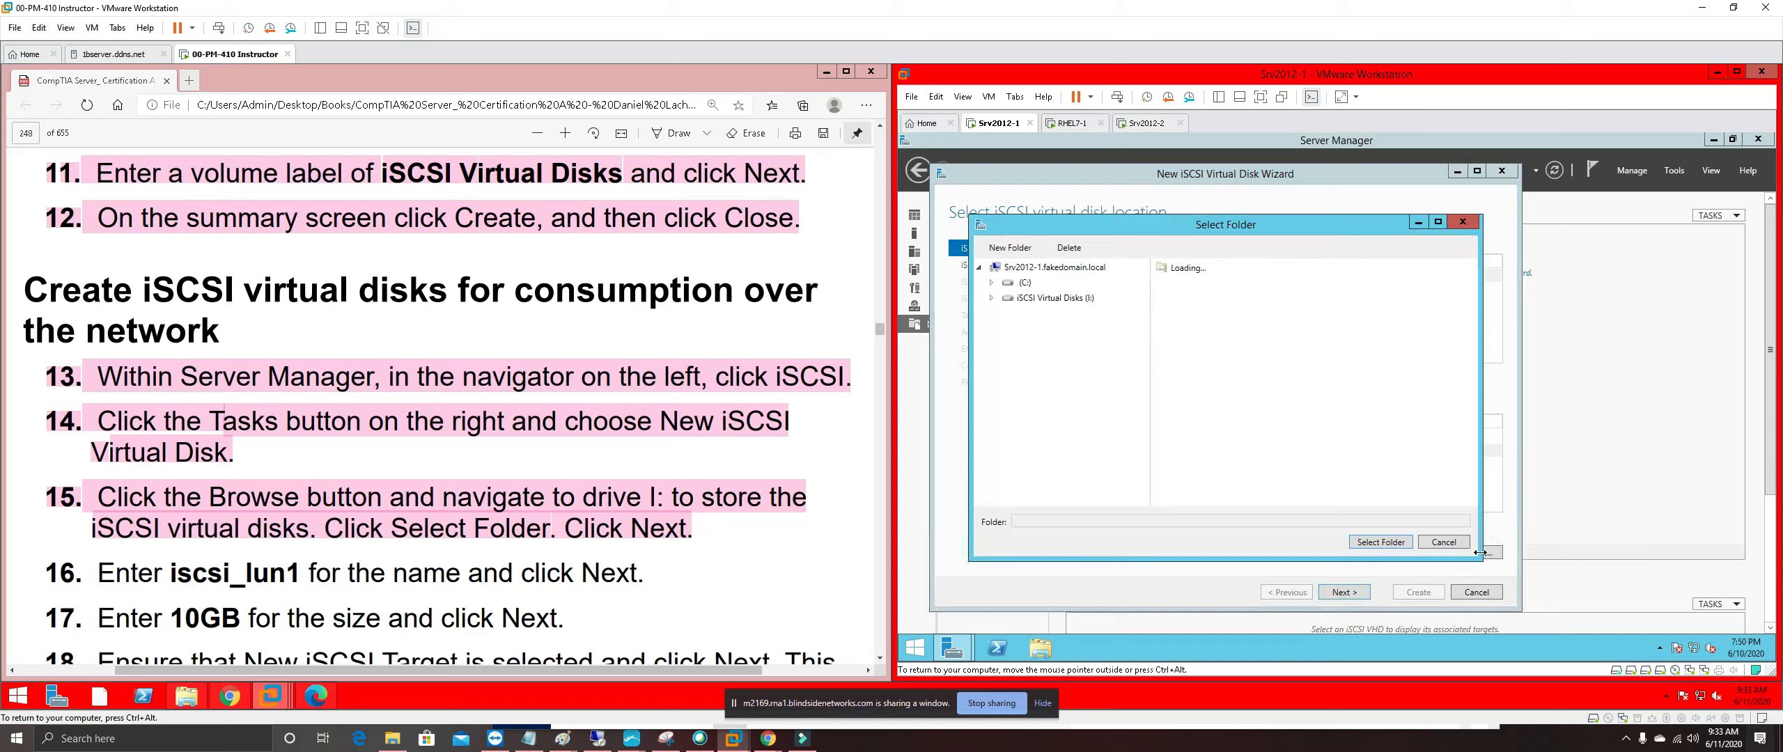
{"action": "left_click", "coordinate": [1060, 298]}
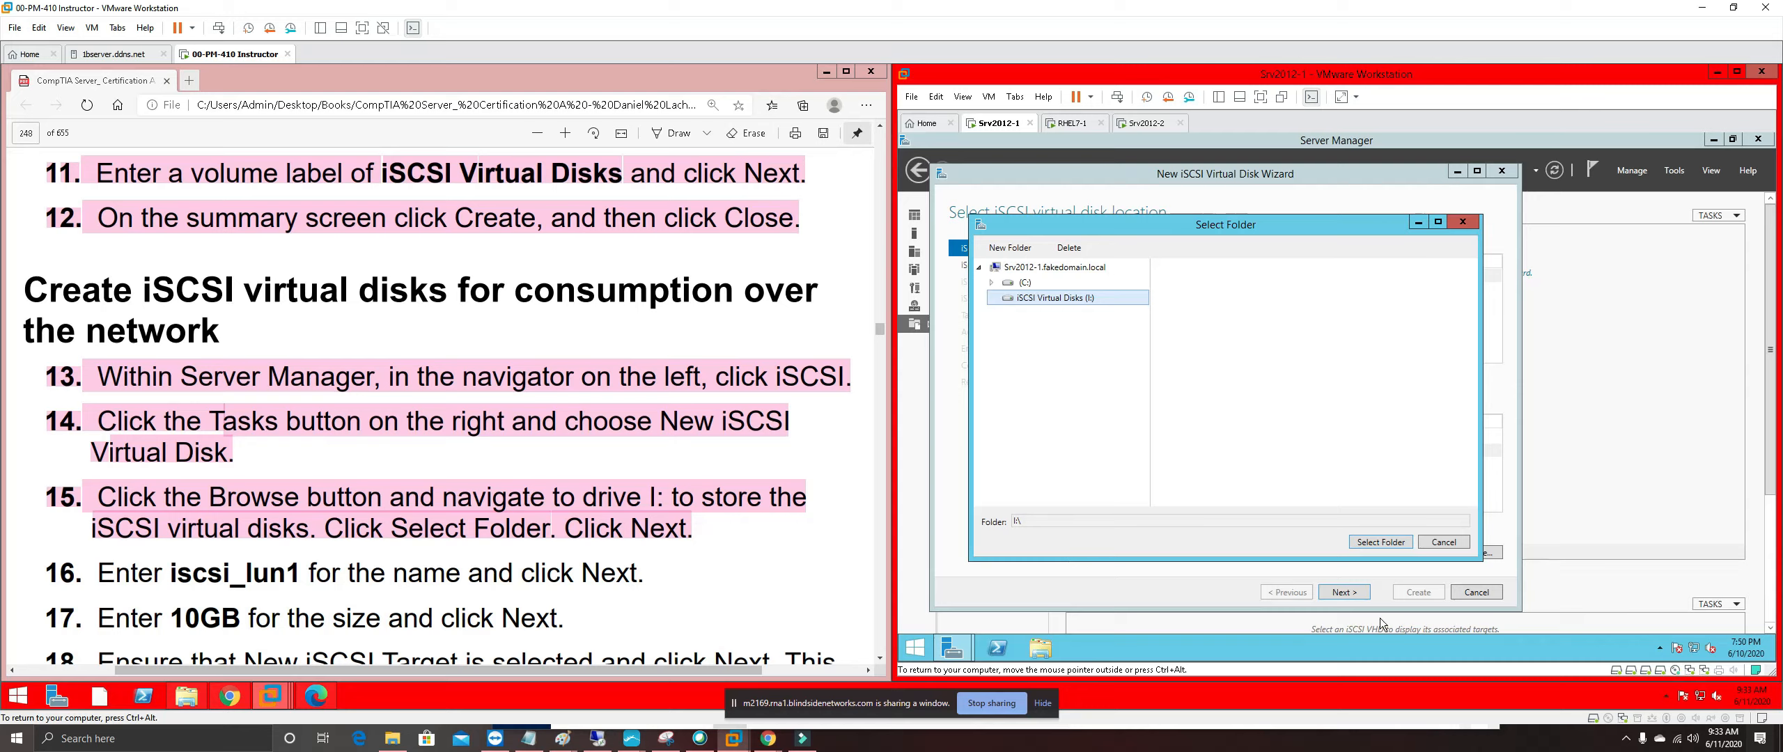
{"action": "left_click", "coordinate": [1382, 543]}
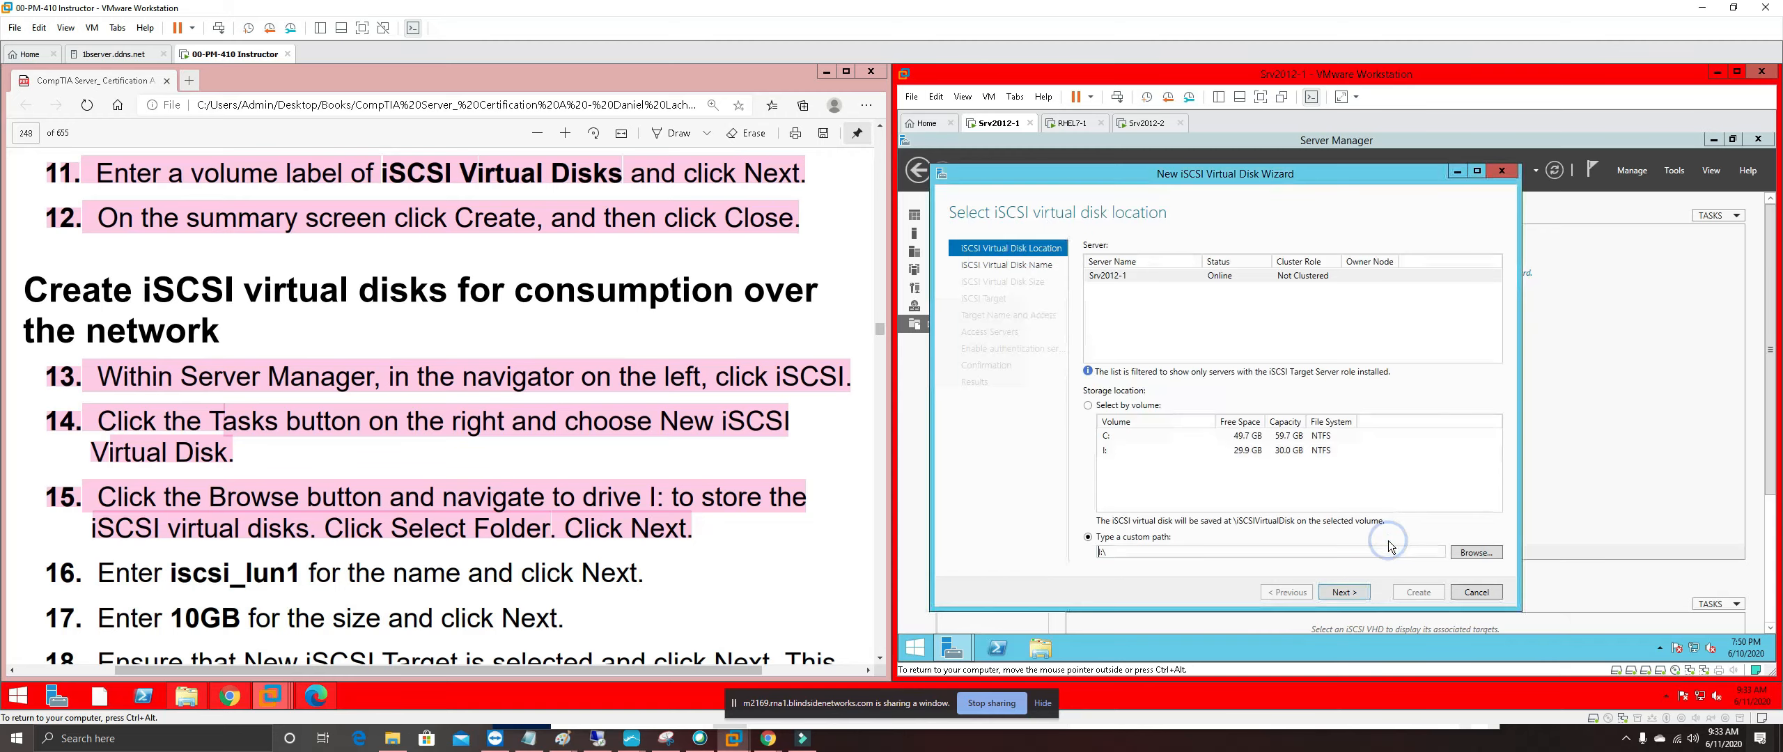
{"action": "left_click", "coordinate": [1353, 591]}
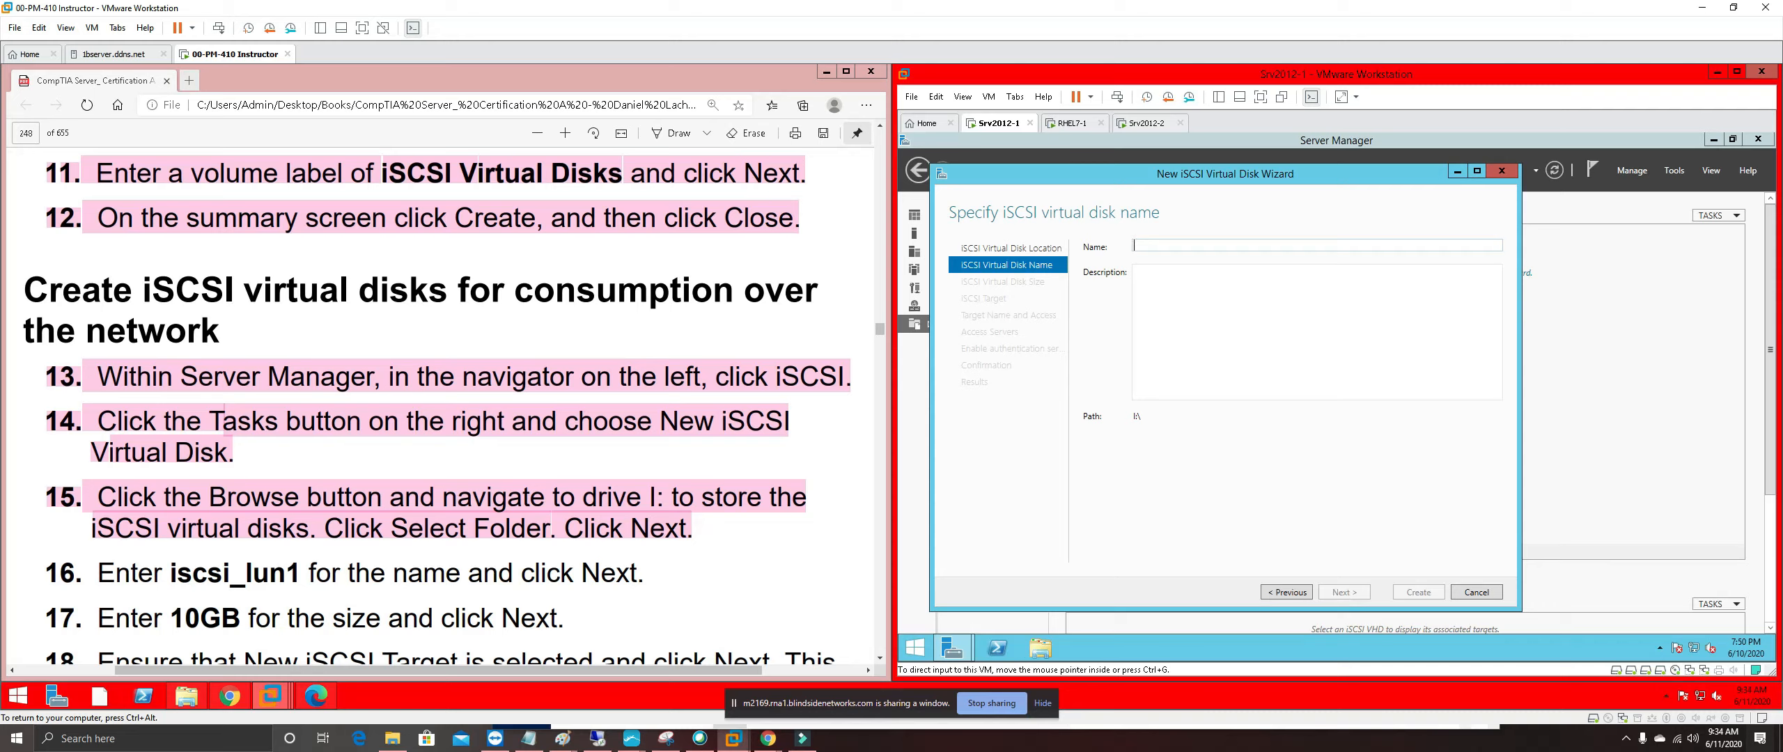
Name the virtual disk iscsi_lun1 by pasting it from the guide and removing the leading space
{"action": "left_click_drag", "start_coordinate": [211, 579], "coordinate": [299, 576]}
{"action": "right_click", "coordinate": [271, 570]}
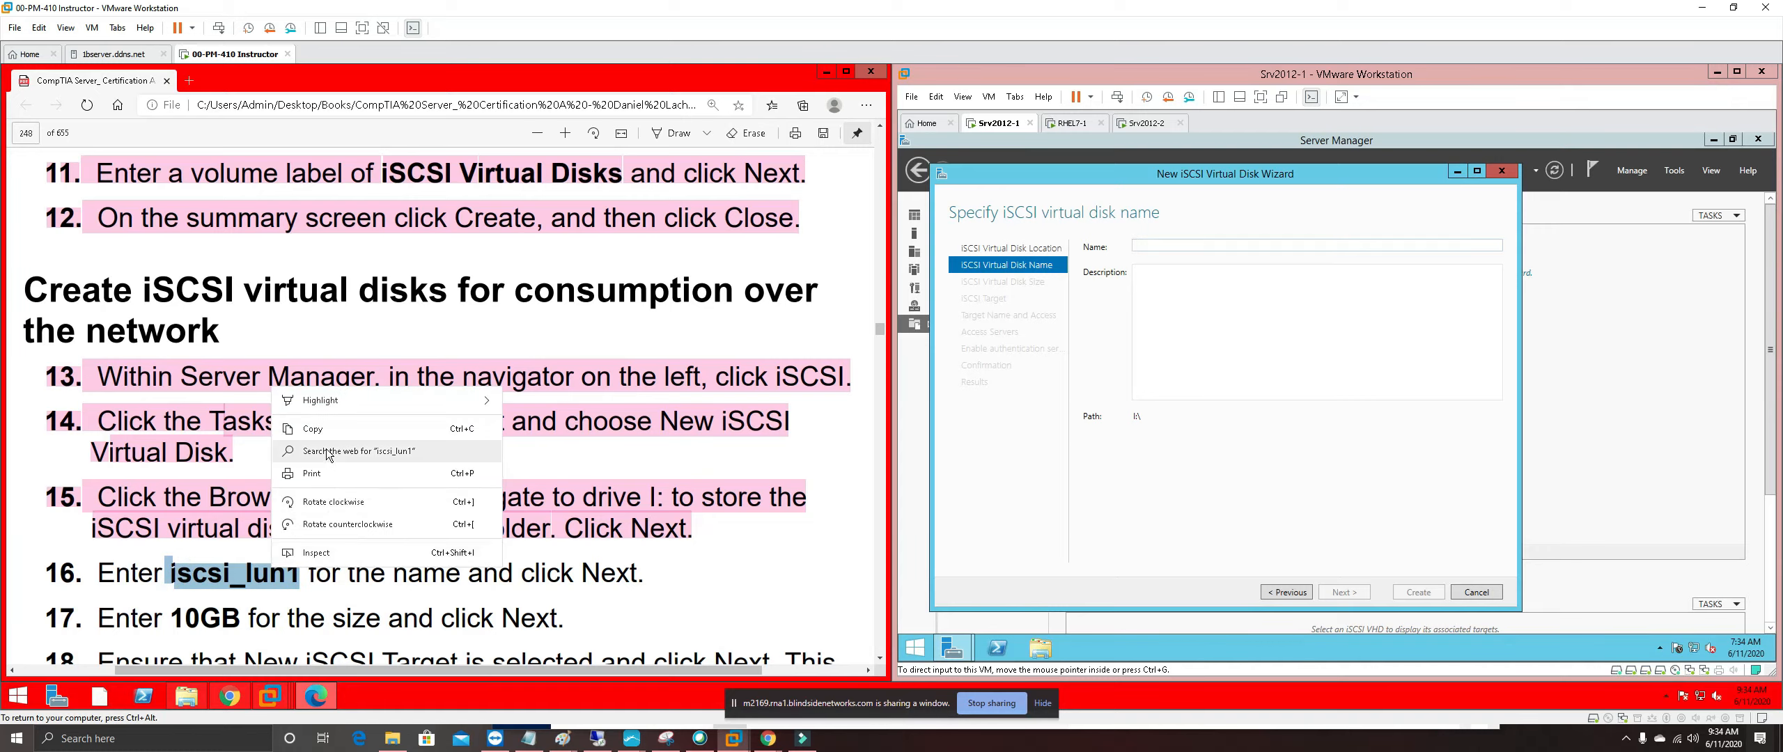
{"action": "left_click", "coordinate": [325, 426]}
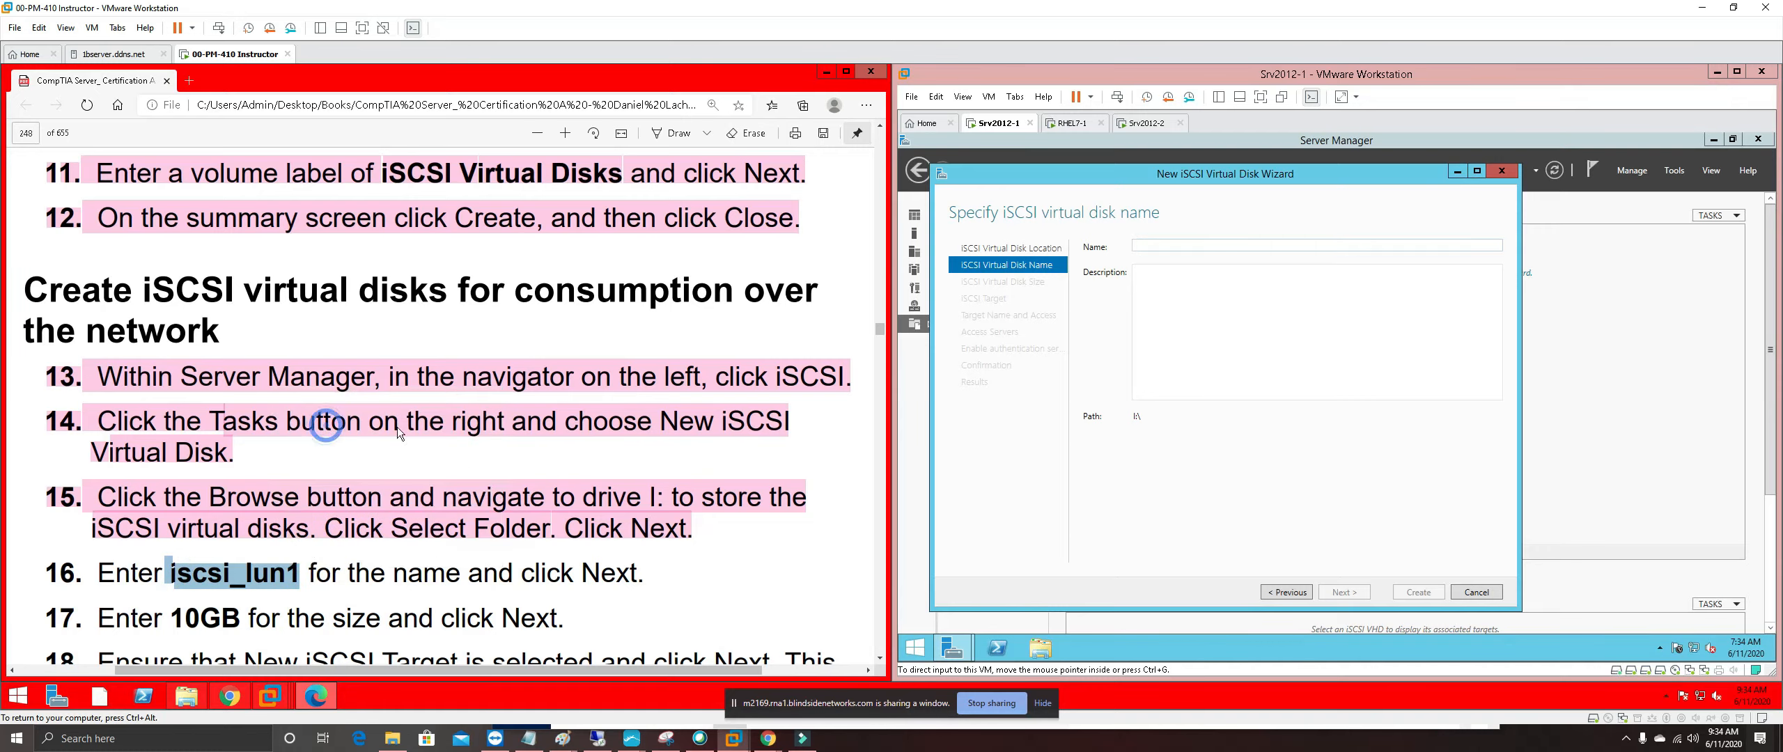
{"action": "left_click", "coordinate": [1305, 245]}
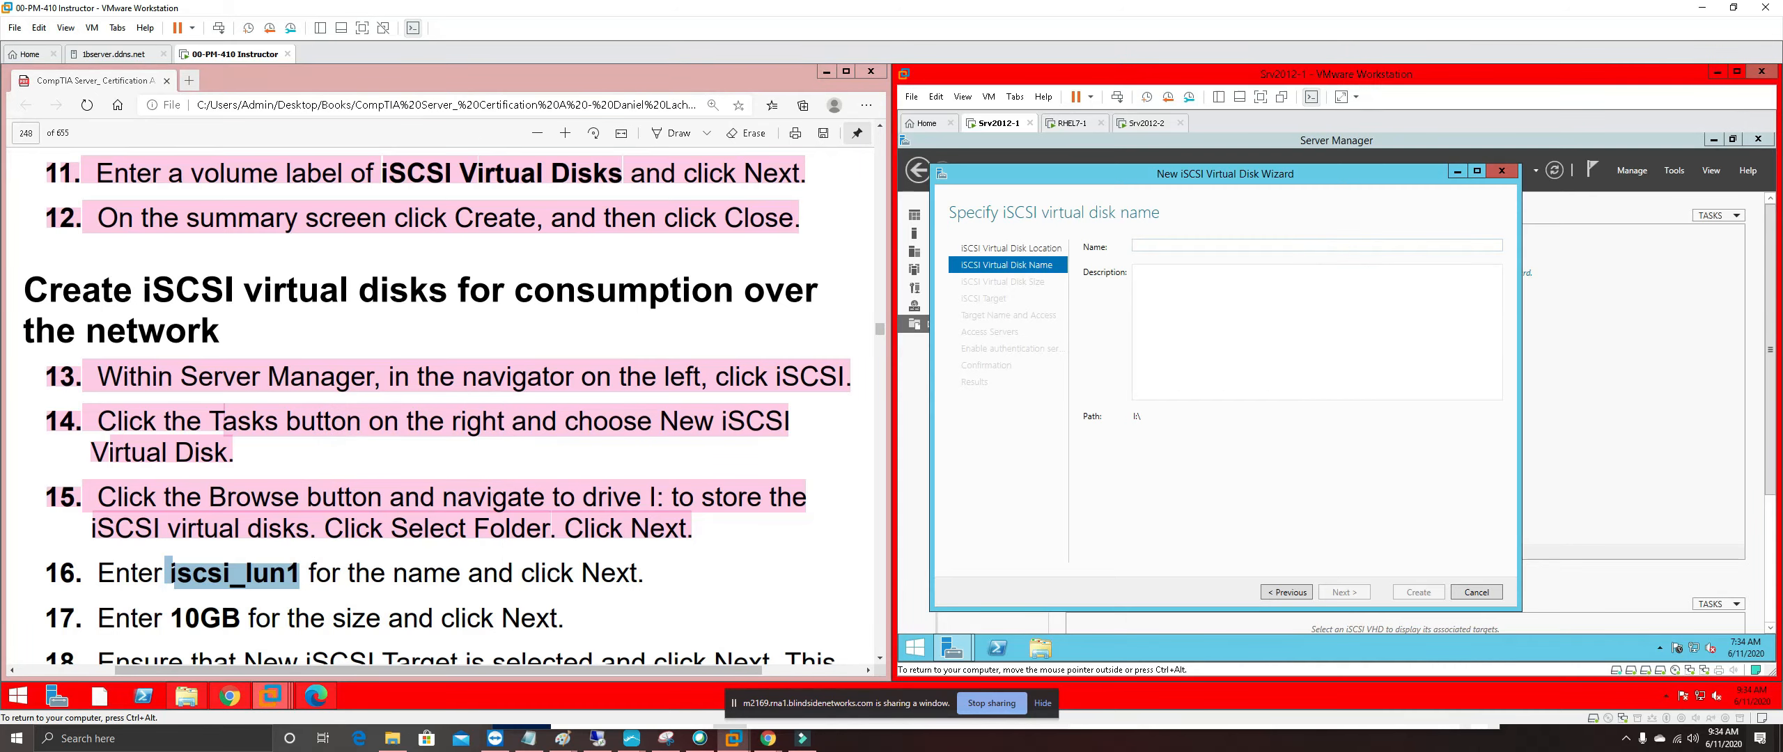
{"action": "key", "text": "ctrl+v"}
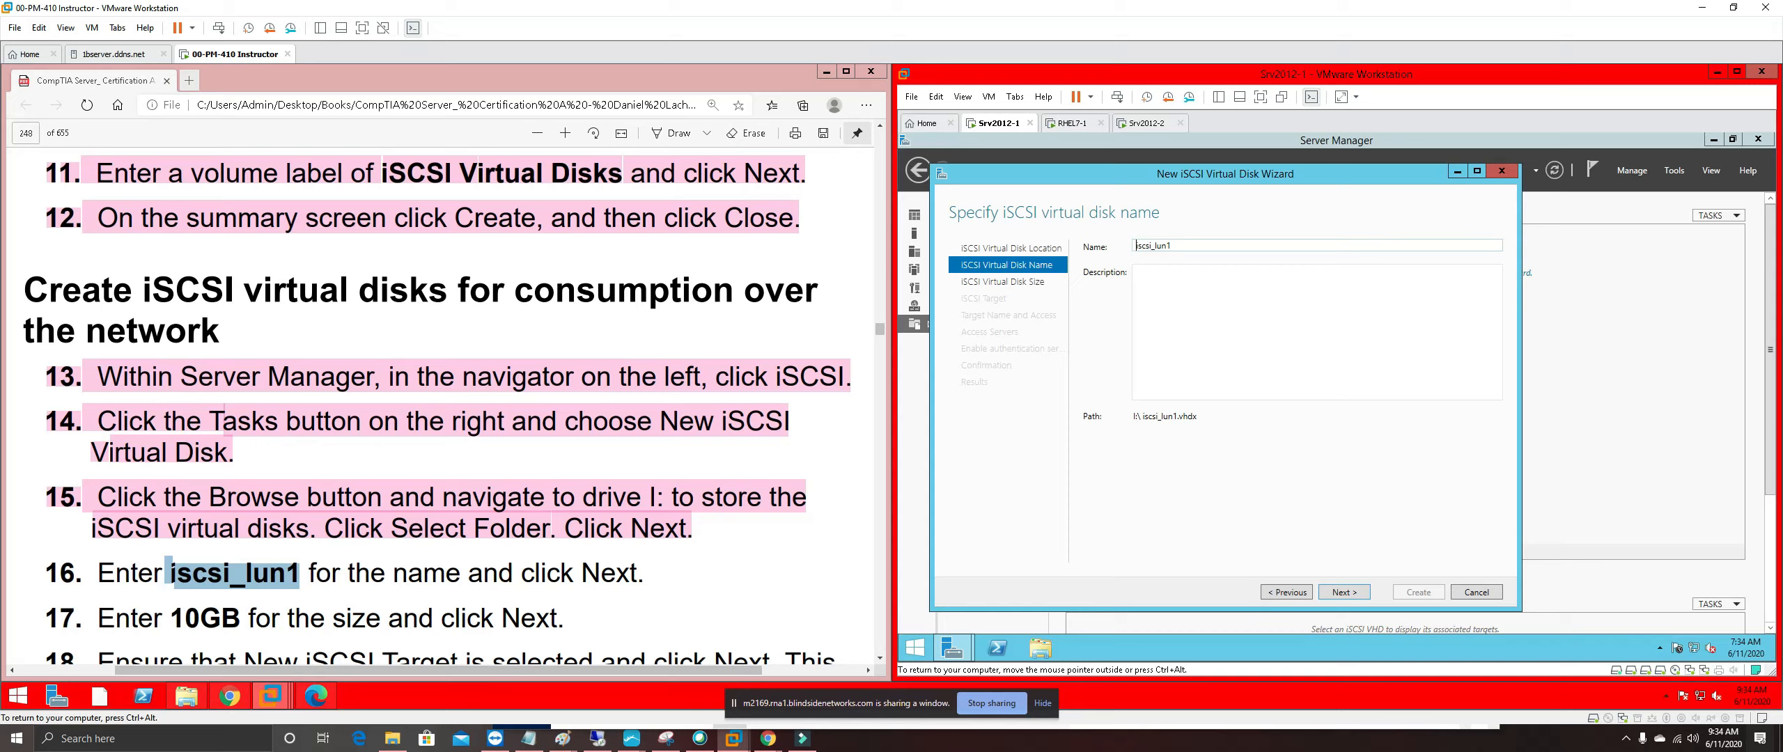
{"action": "key", "text": "BackSpace"}
Enter a fixed size of 10 GB for the iSCSI virtual disk
{"action": "left_click", "coordinate": [1364, 591]}
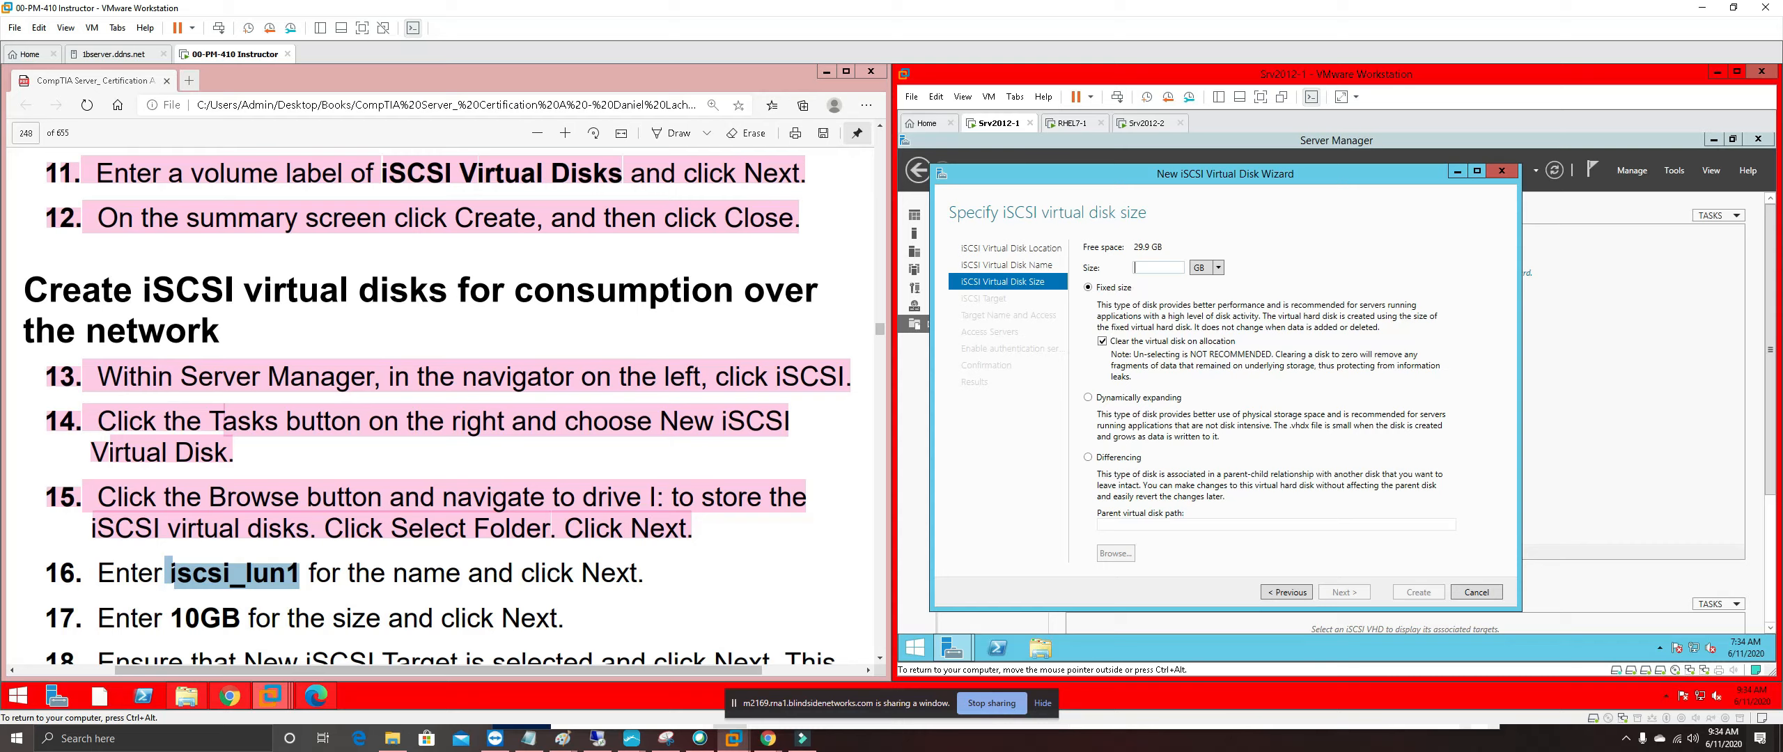
{"action": "type", "text": "10"}
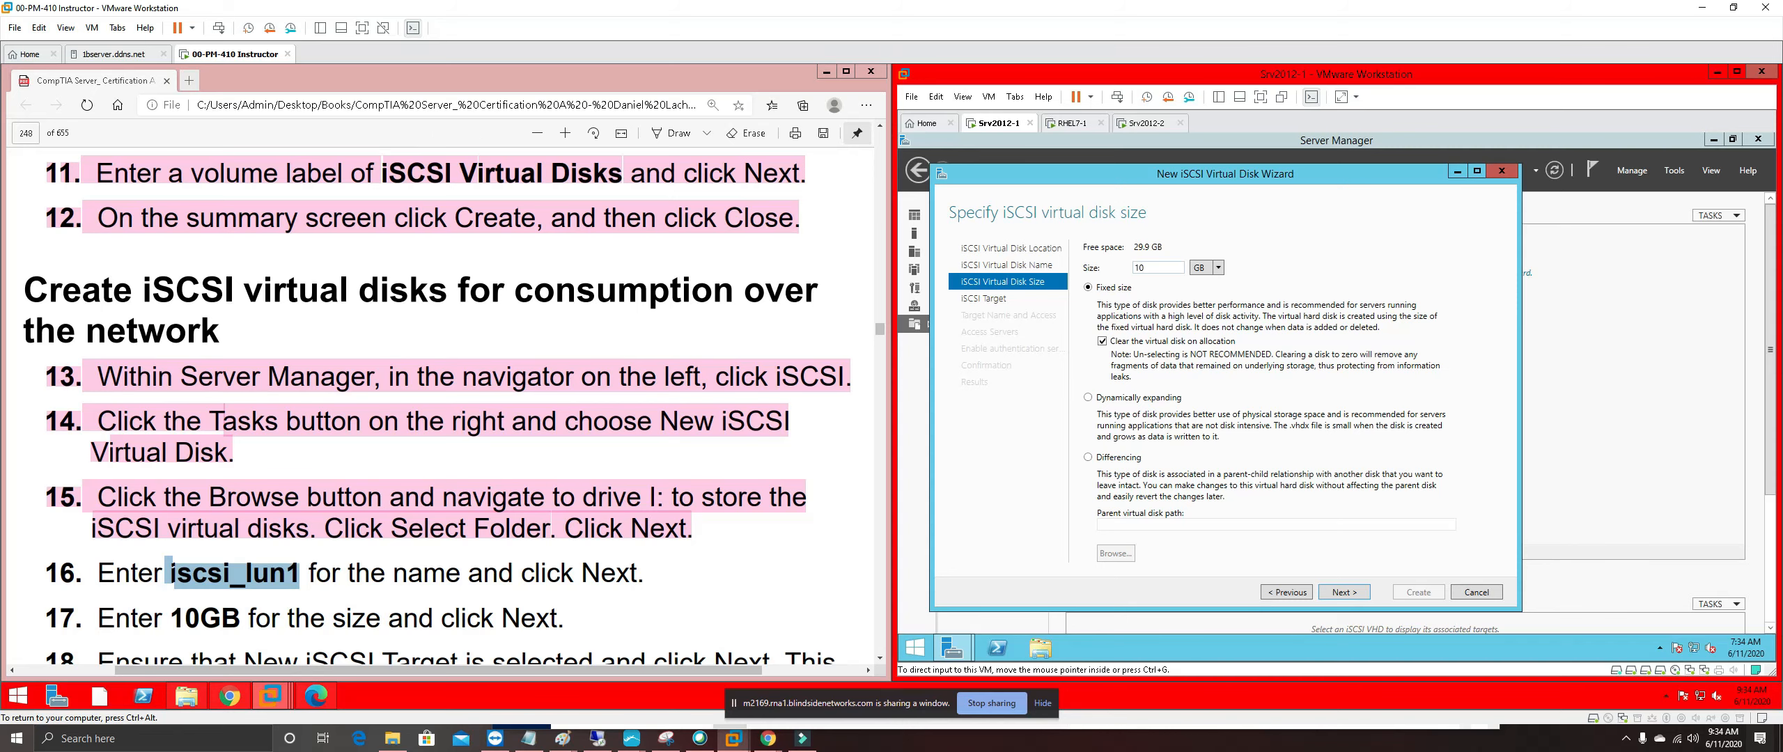
{"action": "left_click", "coordinate": [436, 573]}
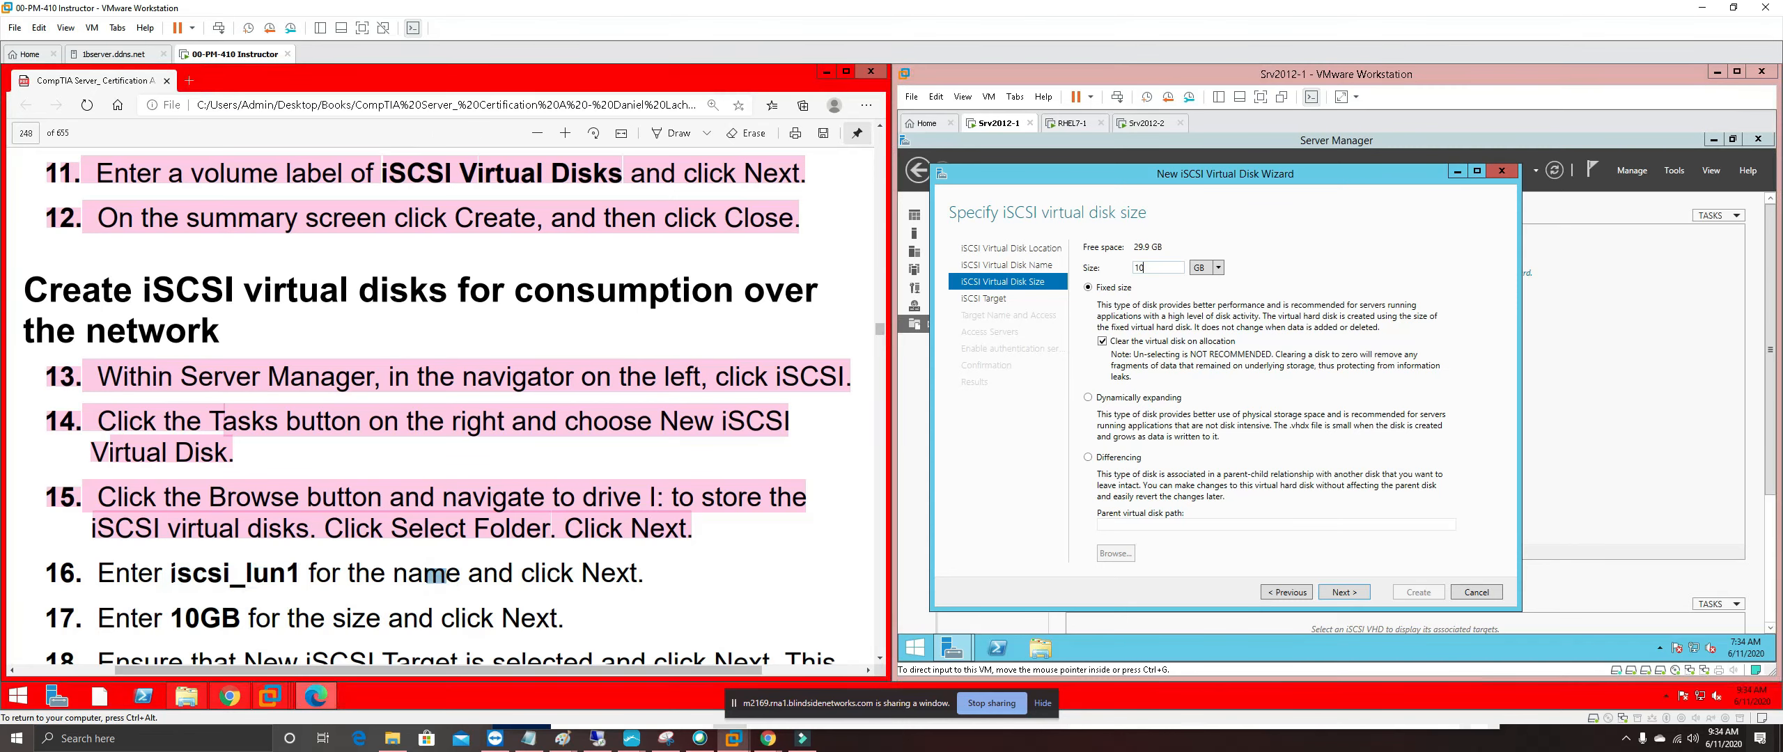
{"action": "scroll", "coordinate": [435, 572], "scroll_direction": "down", "scroll_amount": 1}
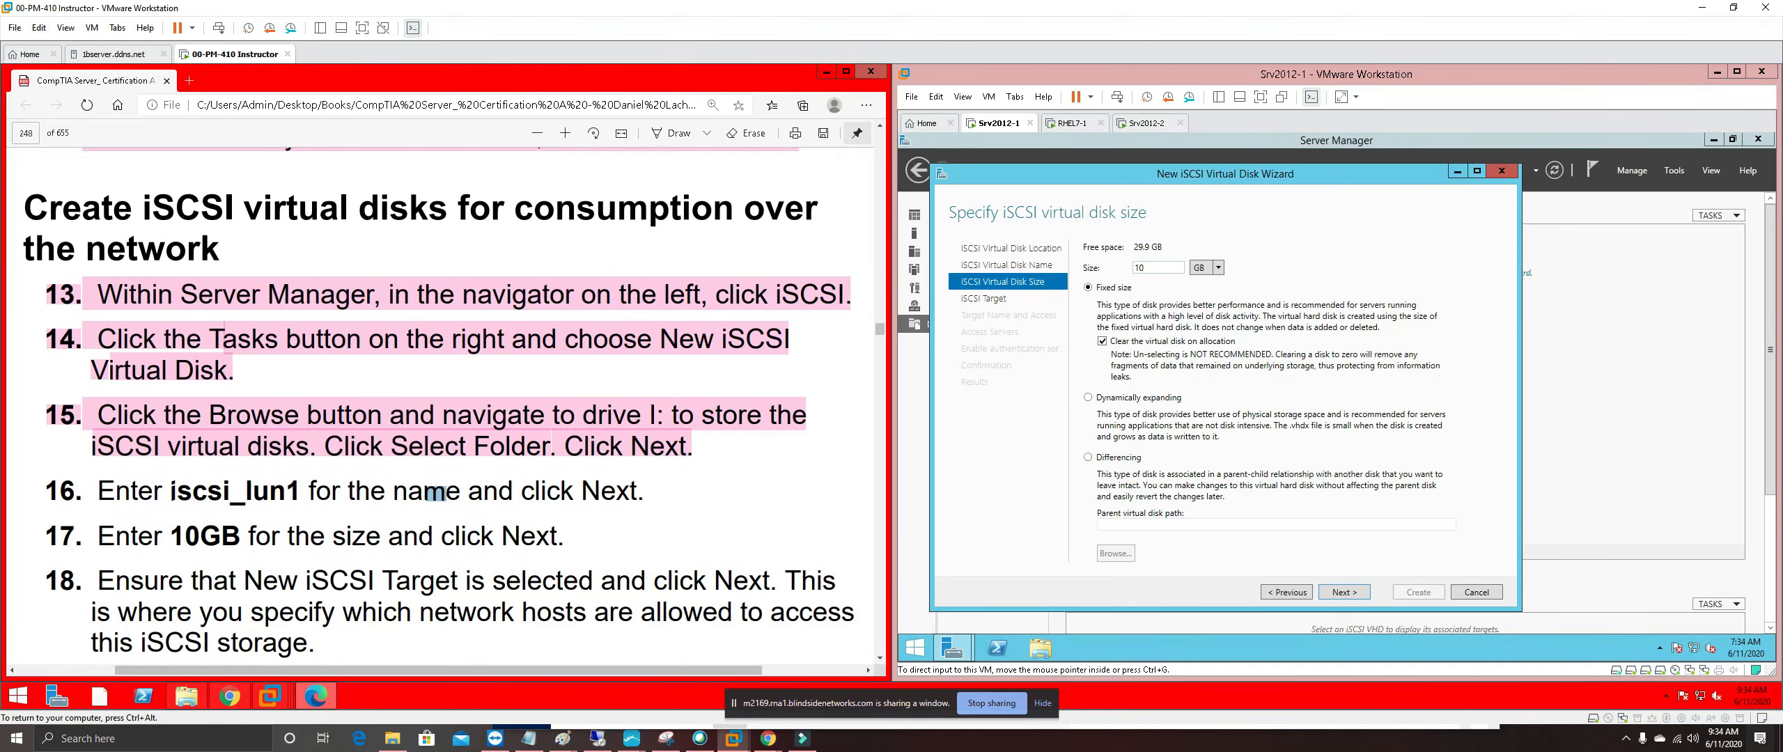
Highlight guide steps 16 and 17 pink, then accept the 10 GB size in the wizard
{"action": "left_click_drag", "start_coordinate": [42, 489], "coordinate": [565, 535]}
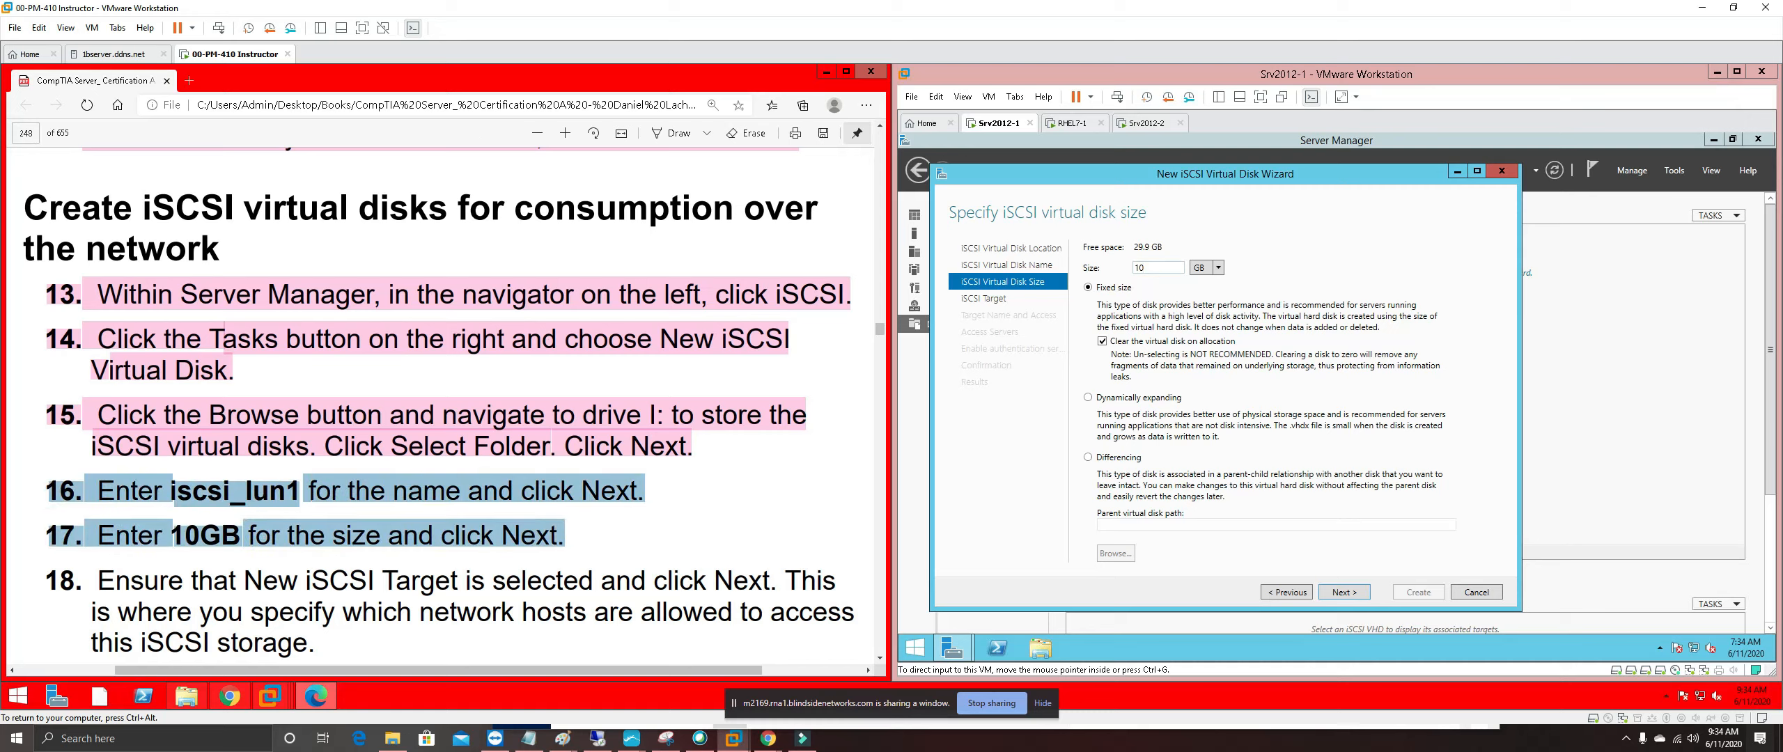
{"action": "right_click", "coordinate": [542, 539]}
{"action": "mouse_move", "coordinate": [761, 369]}
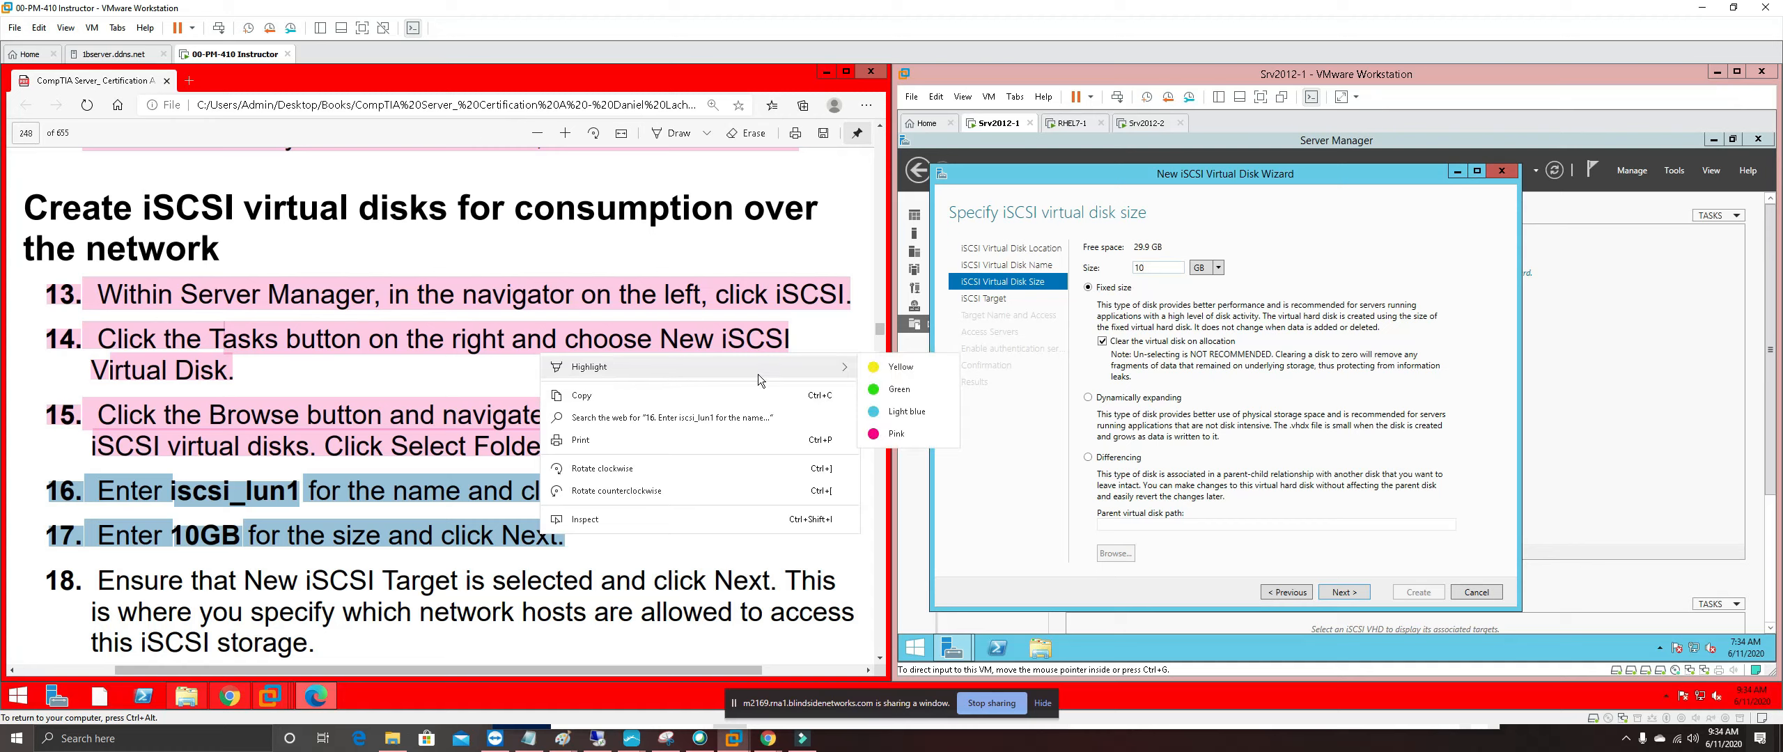
{"action": "left_click", "coordinate": [895, 433]}
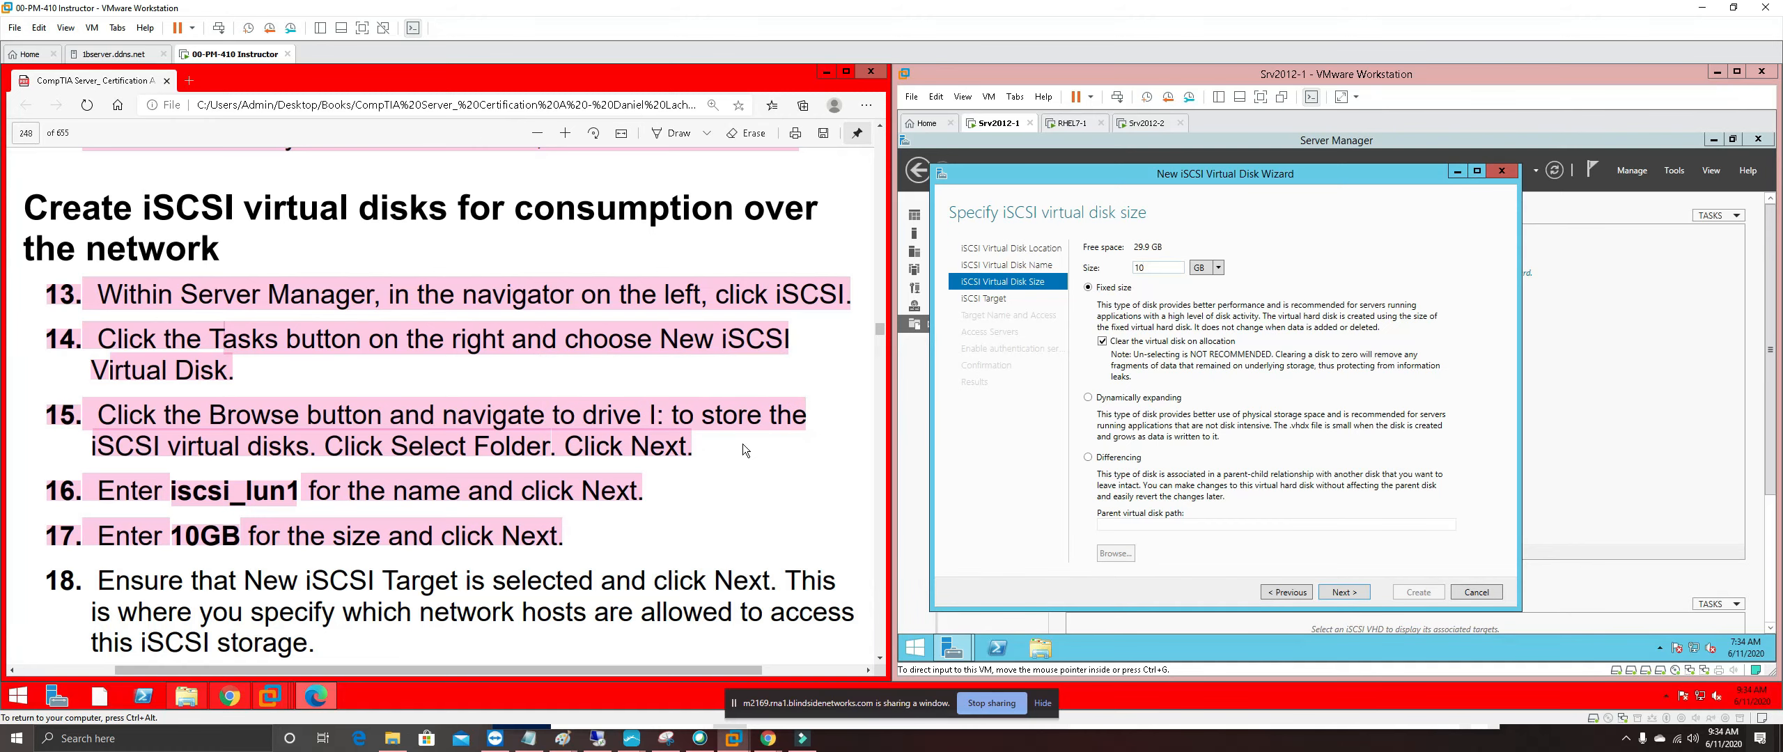
{"action": "scroll", "coordinate": [742, 443], "scroll_direction": "down", "scroll_amount": 3}
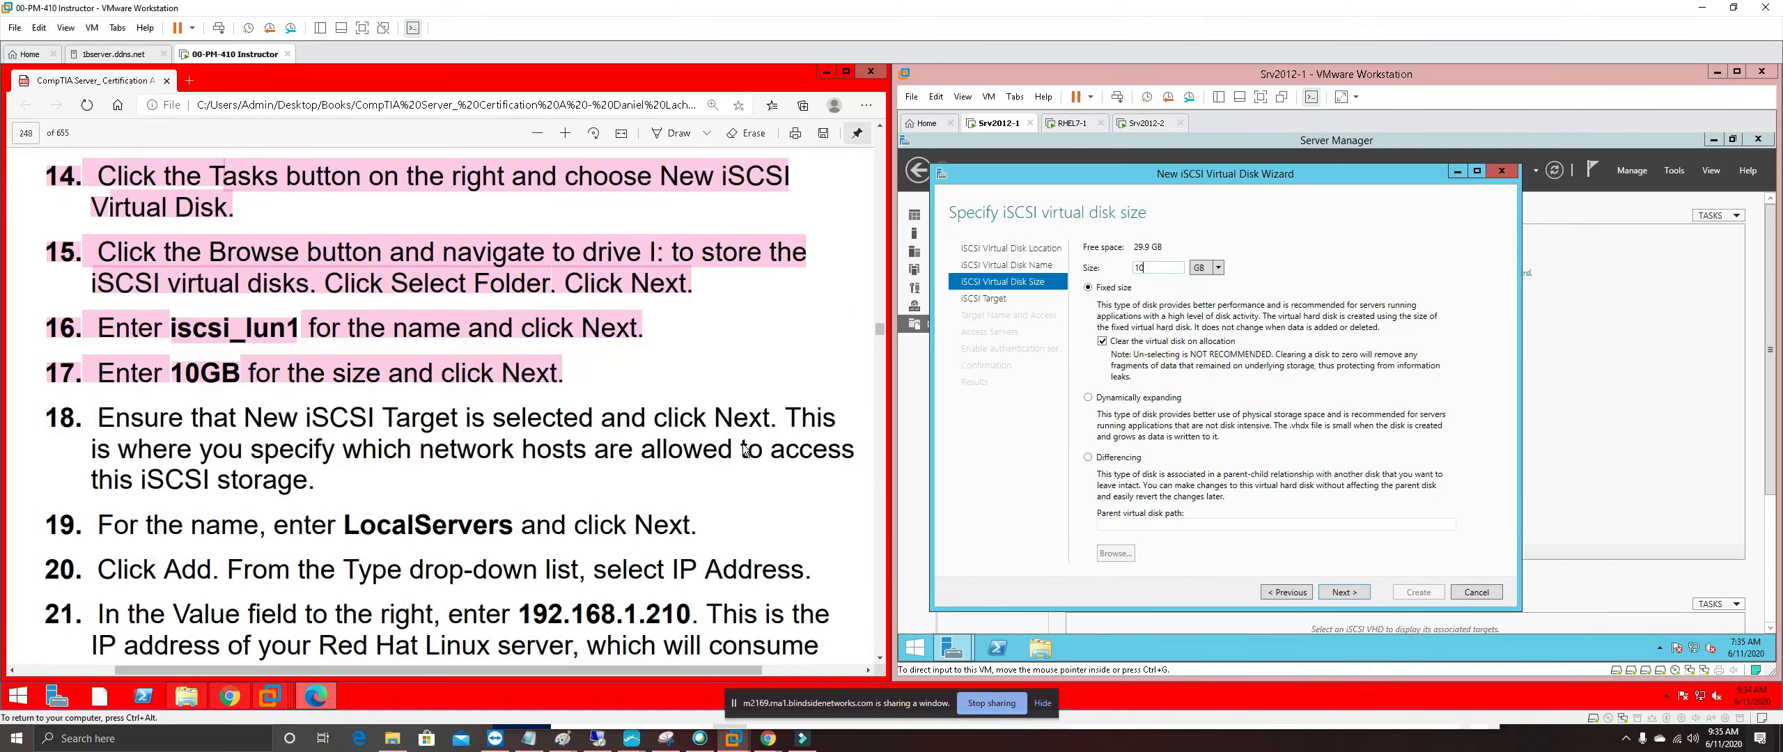
{"action": "scroll", "coordinate": [742, 449], "scroll_direction": "down", "scroll_amount": 2}
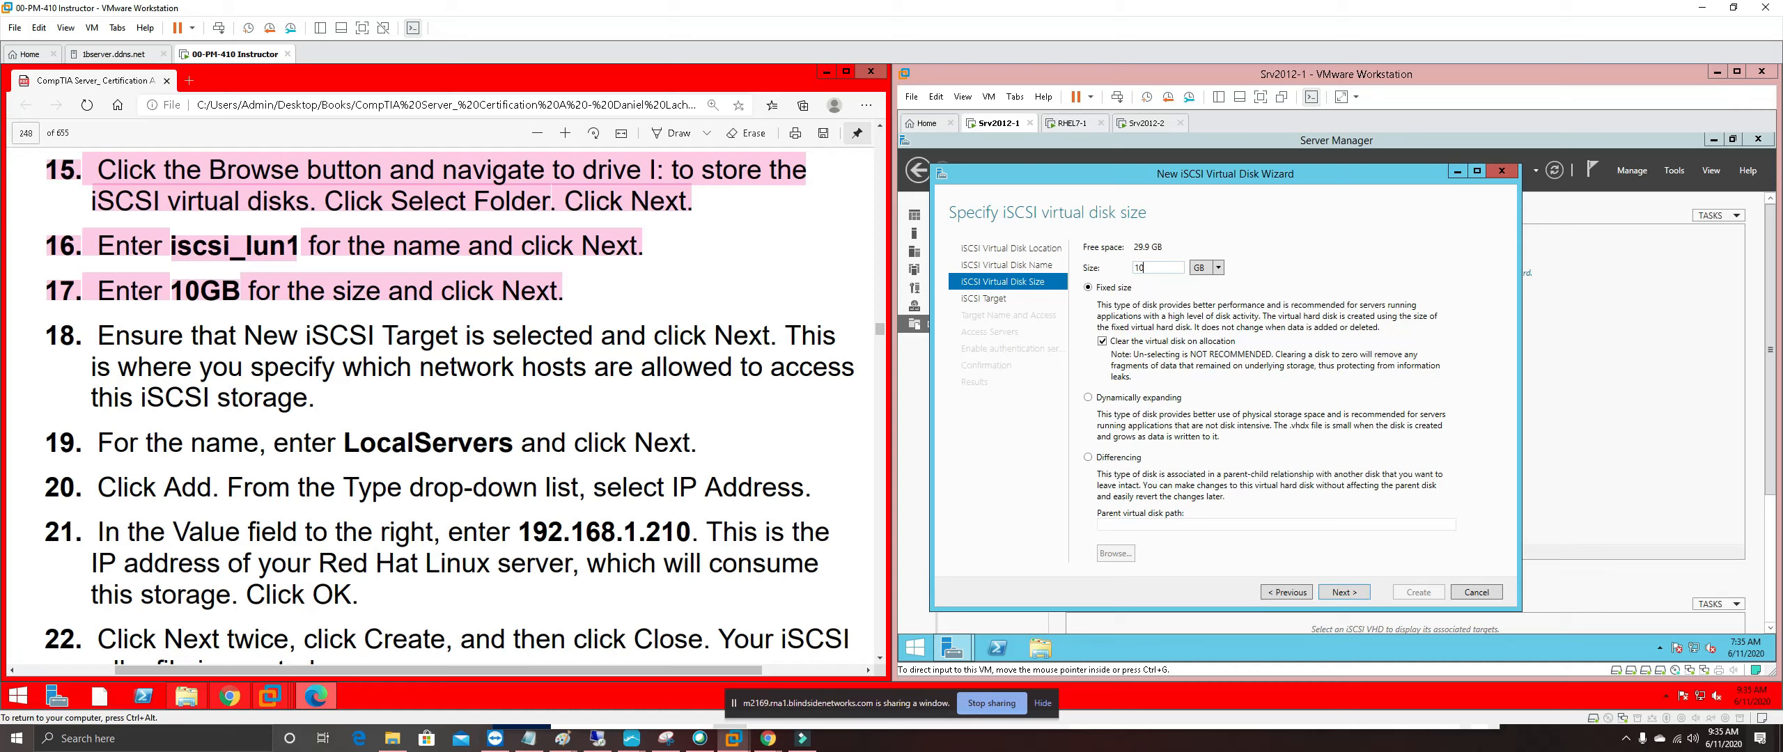
{"action": "left_click", "coordinate": [1351, 590]}
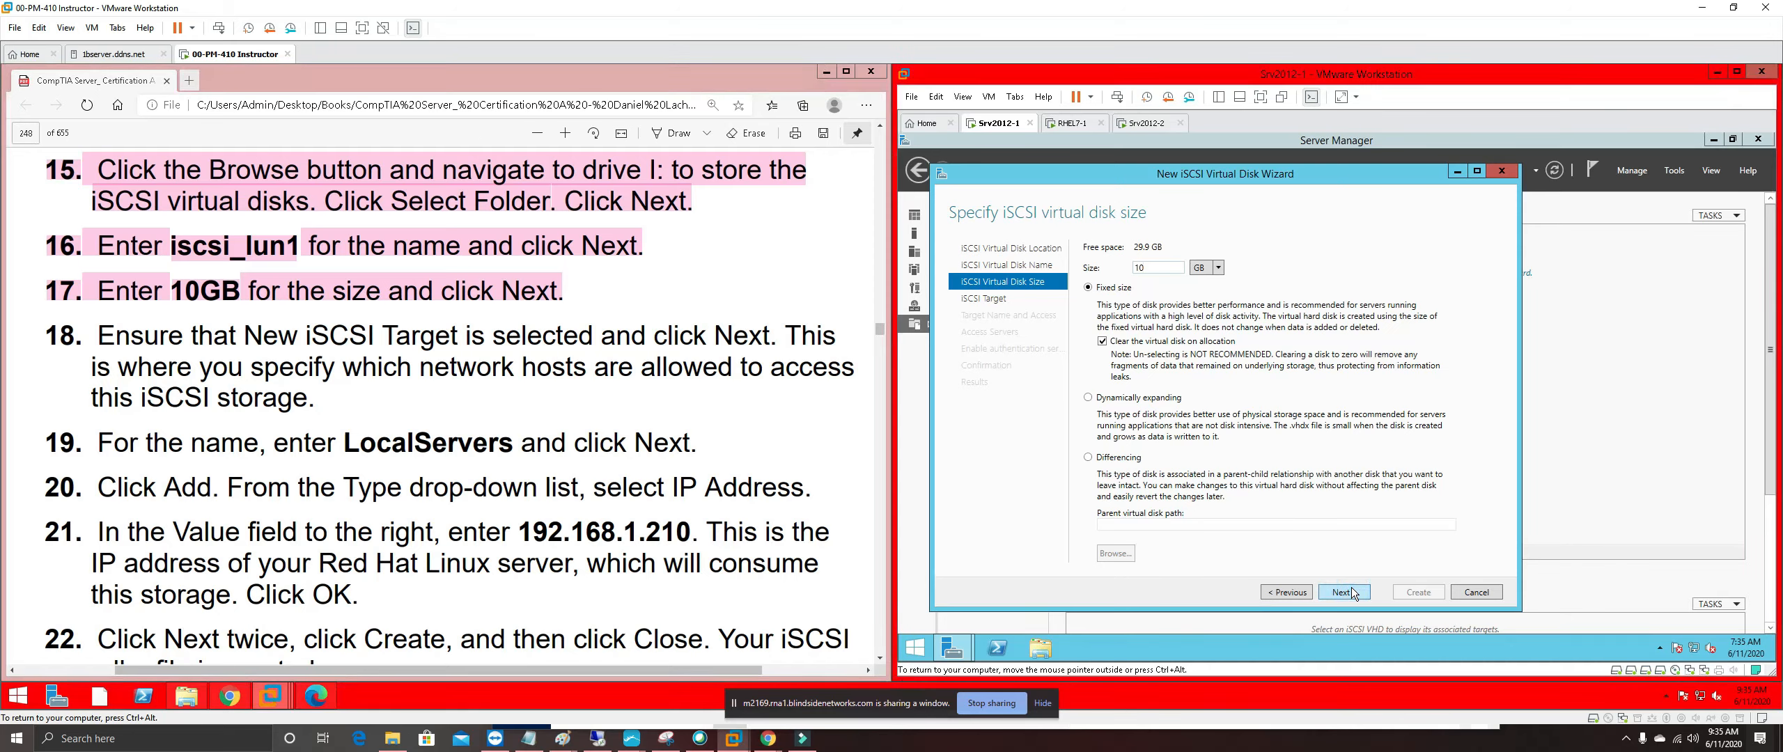
{"action": "left_click", "coordinate": [1343, 592]}
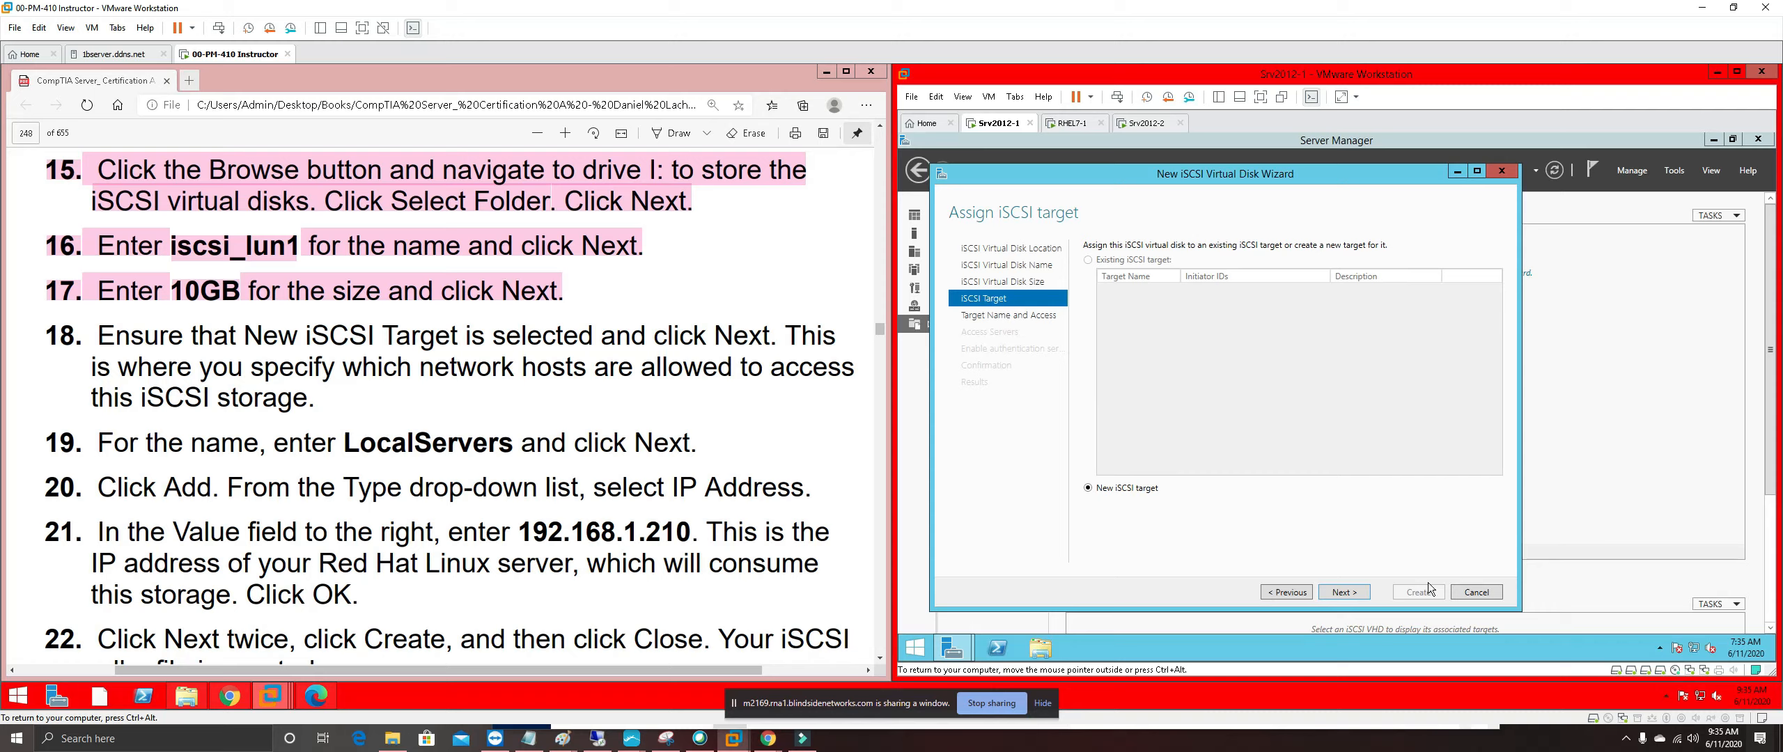
Choose to create a new iSCSI target and highlight guide step 18 pink
{"action": "left_click", "coordinate": [1356, 590]}
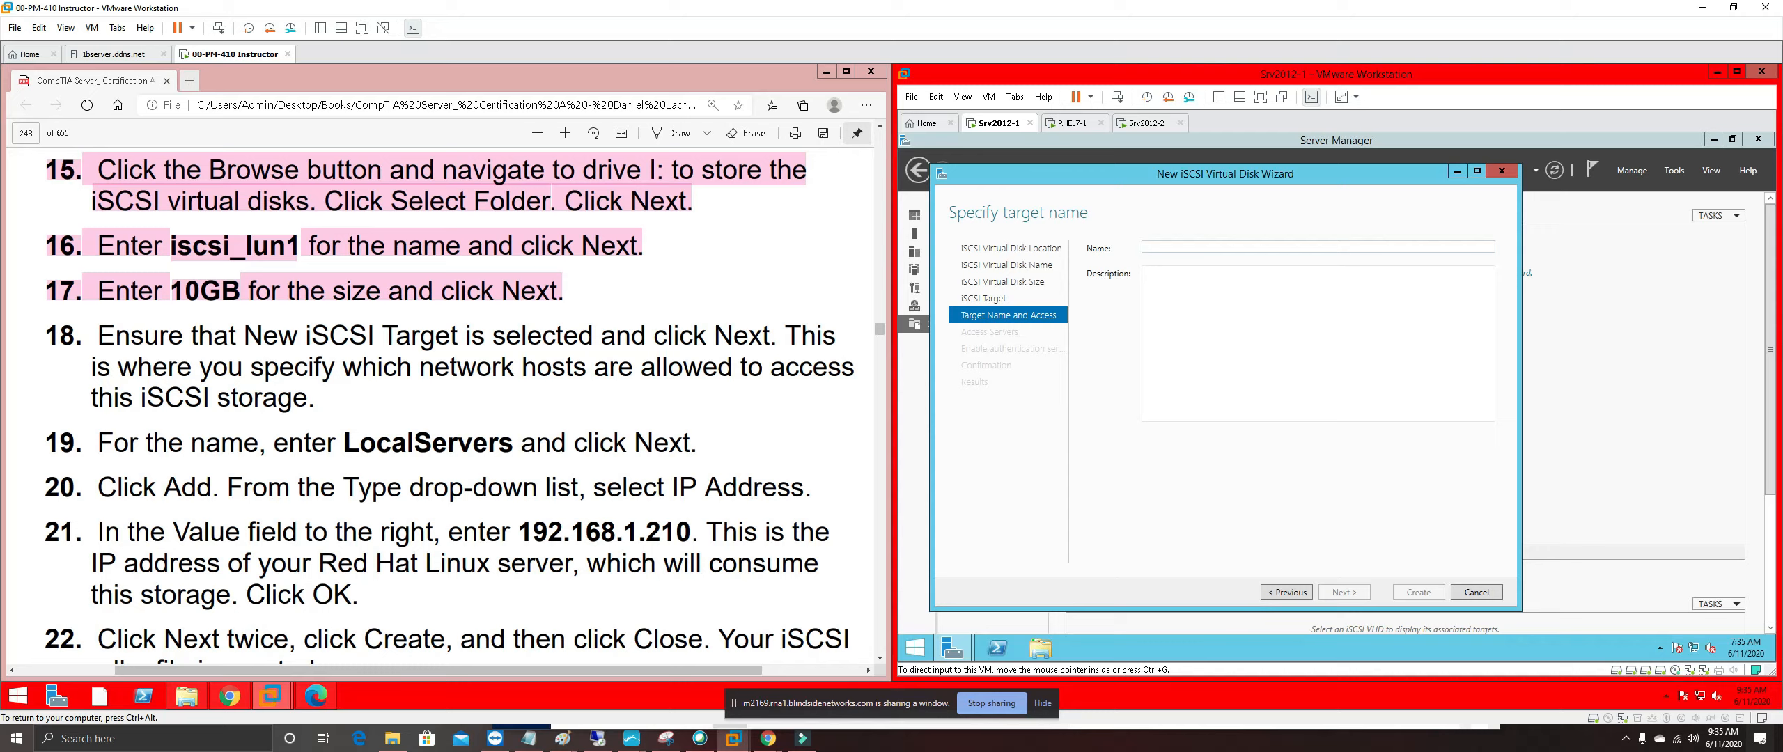
{"action": "left_click_drag", "start_coordinate": [317, 406], "coordinate": [48, 334]}
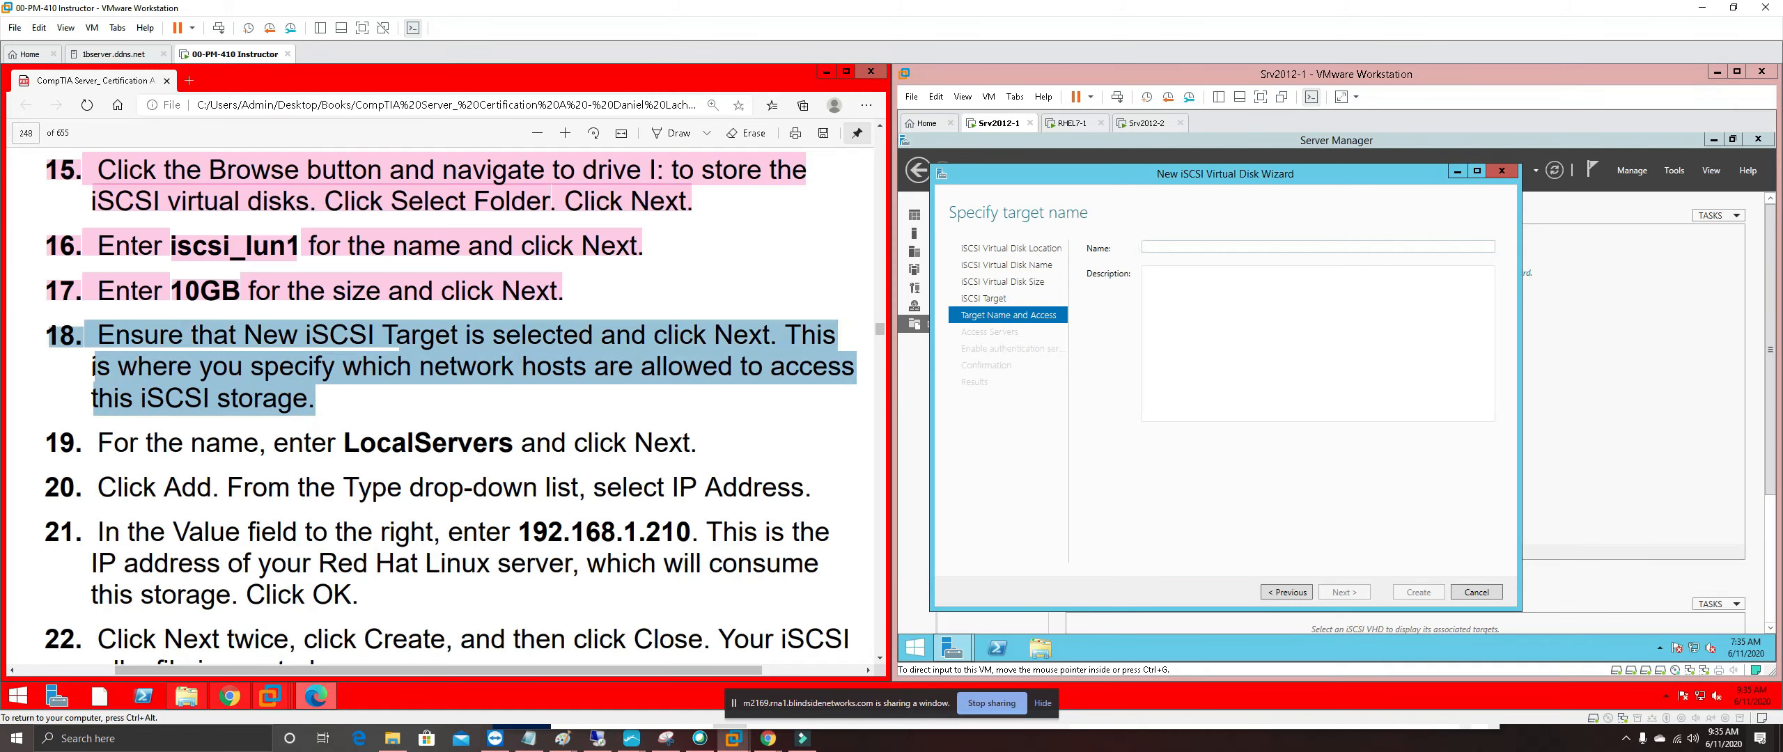
{"action": "right_click", "coordinate": [141, 335]}
{"action": "mouse_move", "coordinate": [259, 354]}
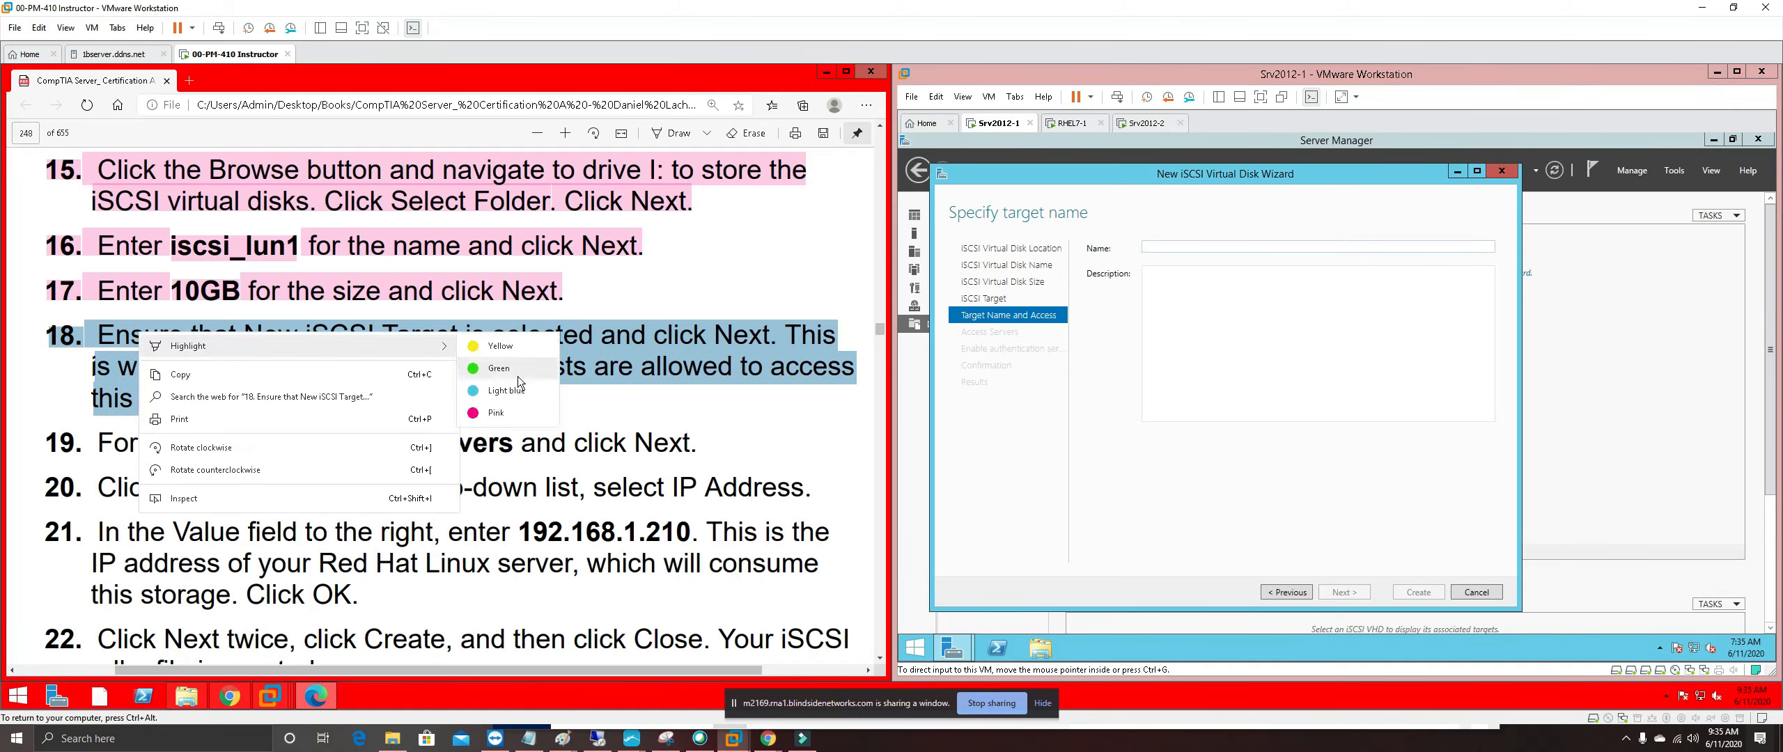
{"action": "left_click", "coordinate": [501, 414]}
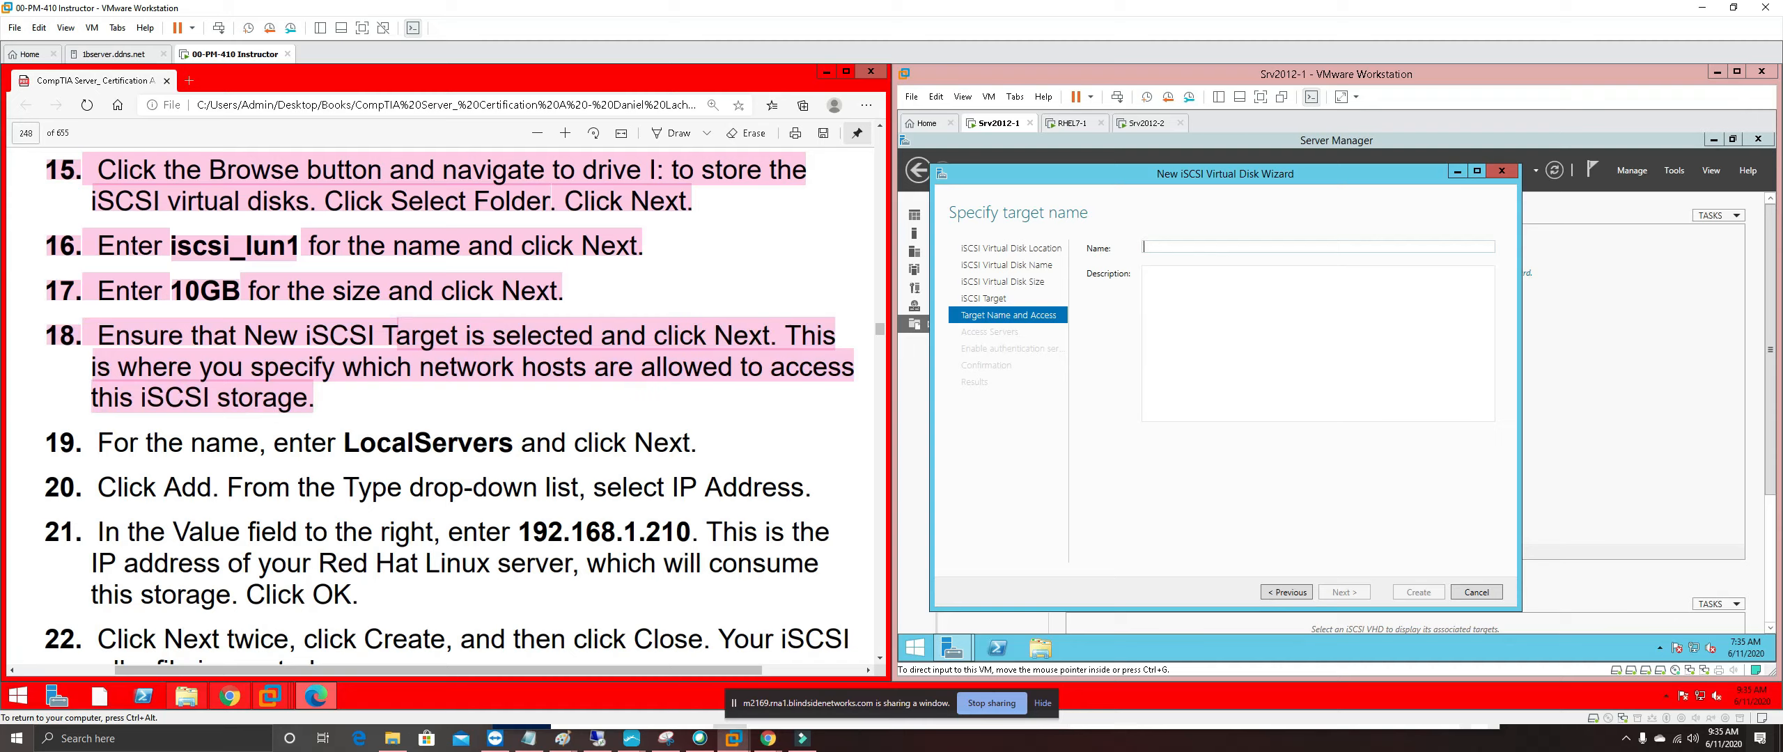
Highlight the word LocalServers in guide step 19 yellow and copy it
{"action": "left_click_drag", "start_coordinate": [345, 444], "coordinate": [473, 445]}
{"action": "left_click_drag", "start_coordinate": [345, 444], "coordinate": [513, 445]}
{"action": "right_click", "coordinate": [504, 440]}
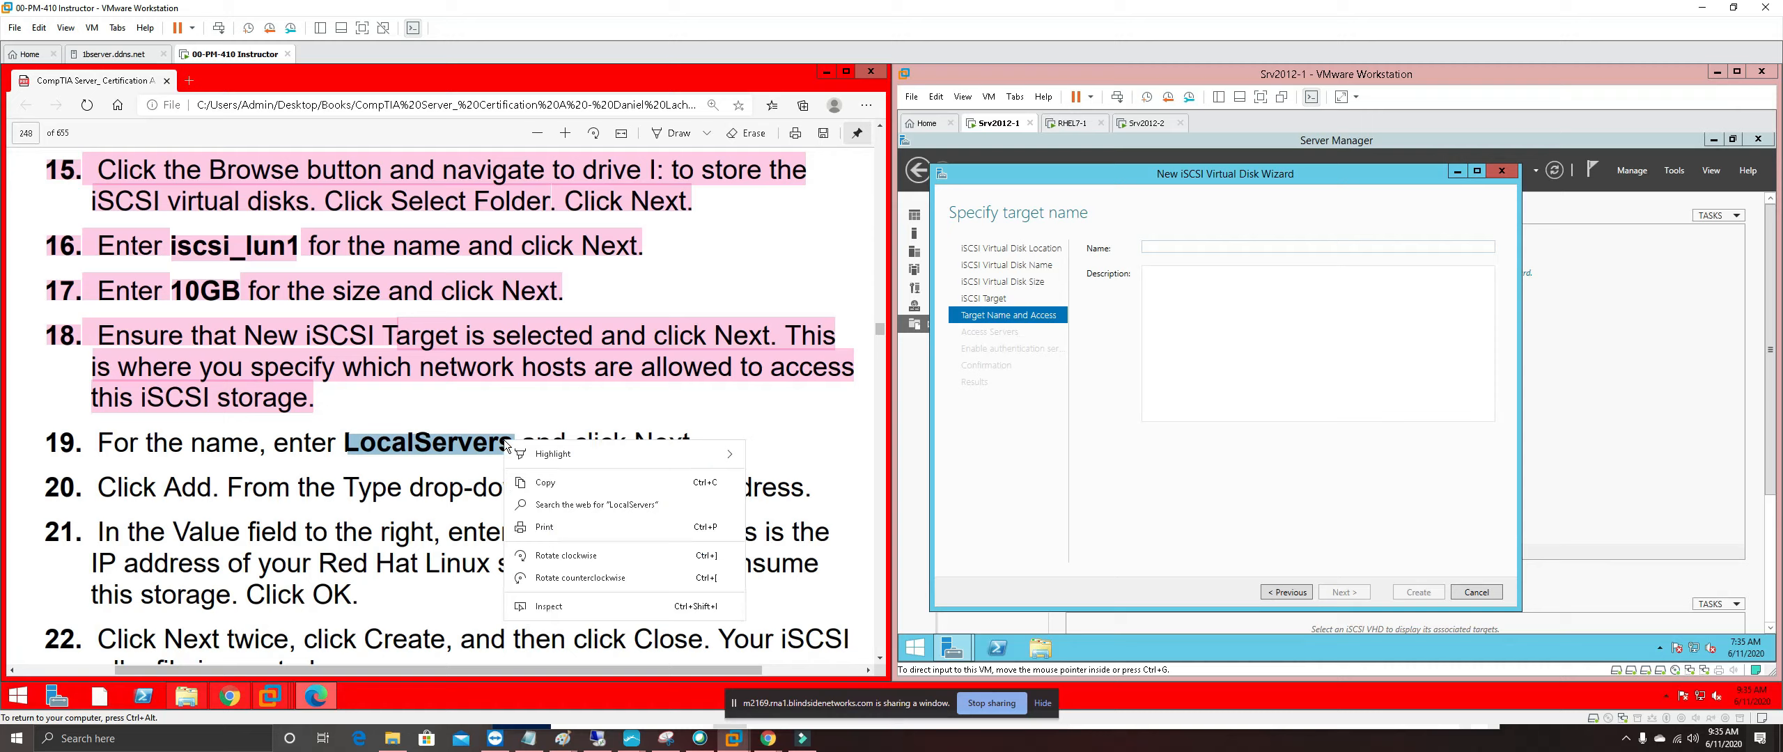
{"action": "mouse_move", "coordinate": [549, 456]}
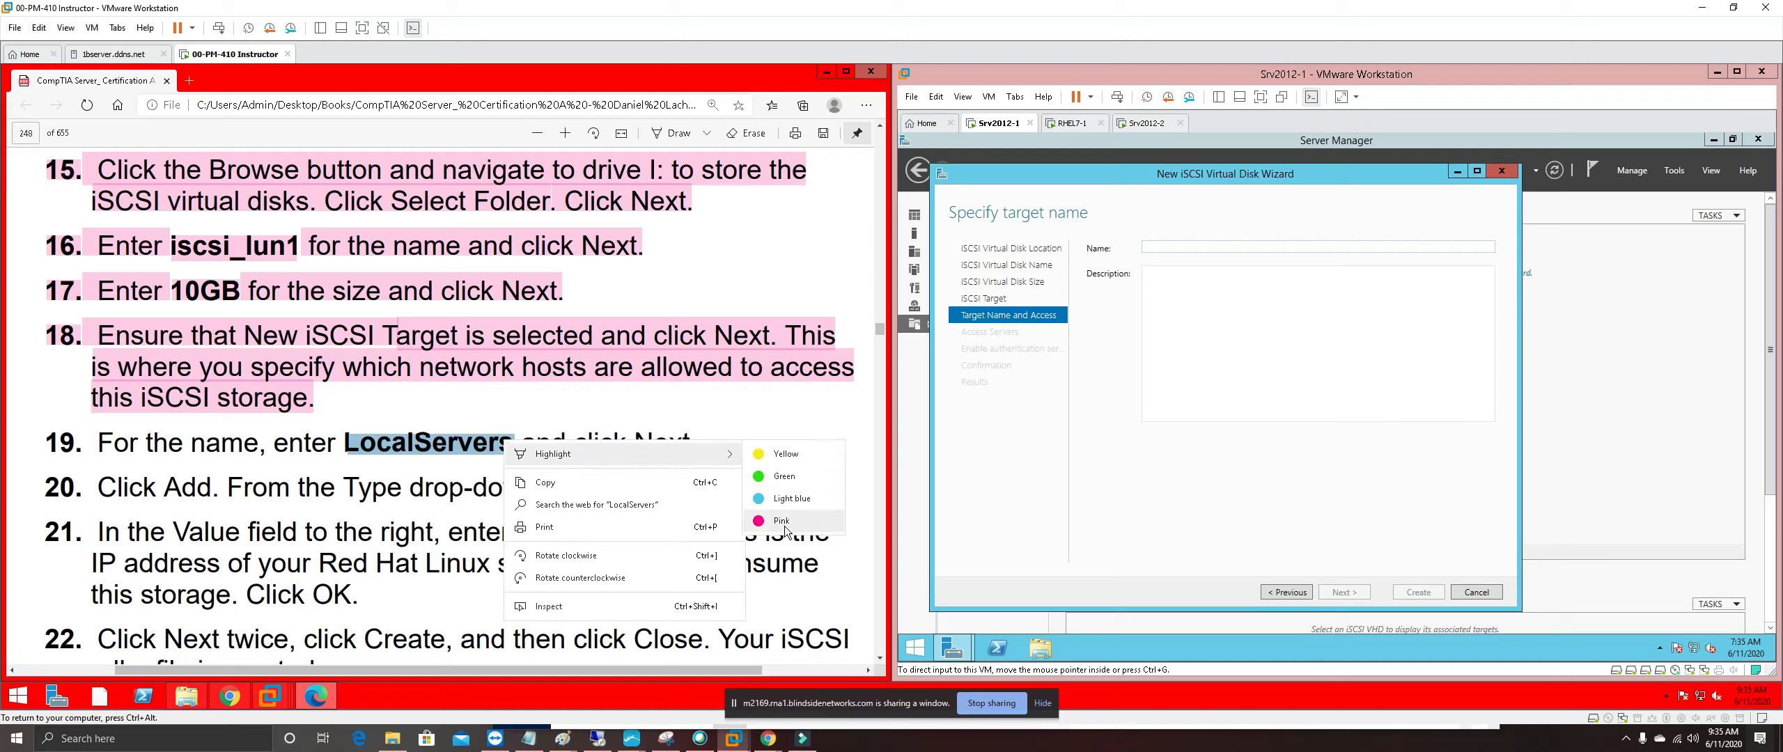
{"action": "left_click", "coordinate": [796, 459]}
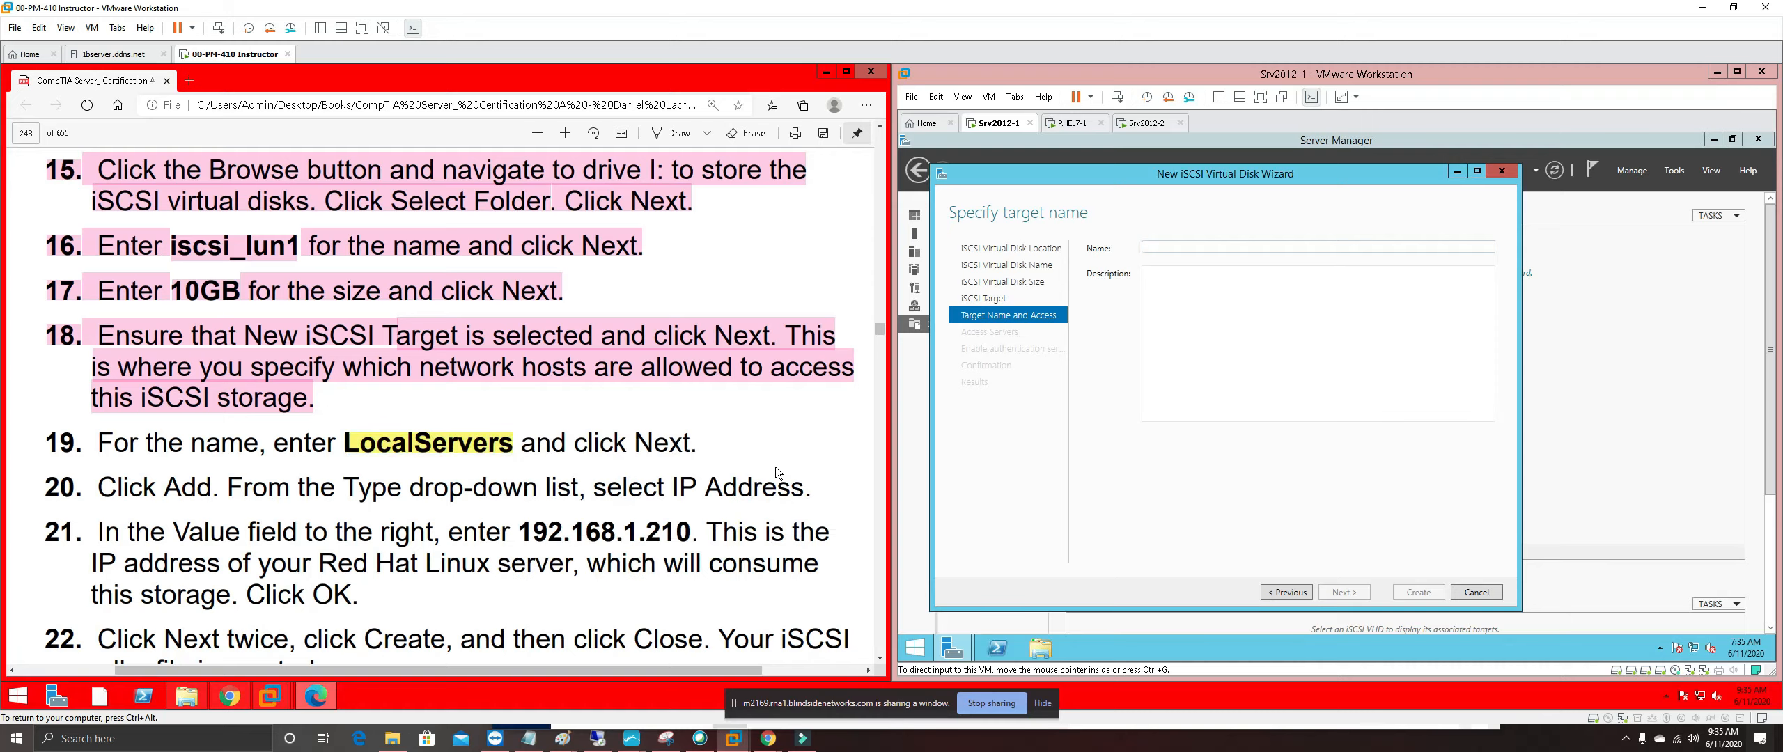
{"action": "right_click", "coordinate": [490, 443]}
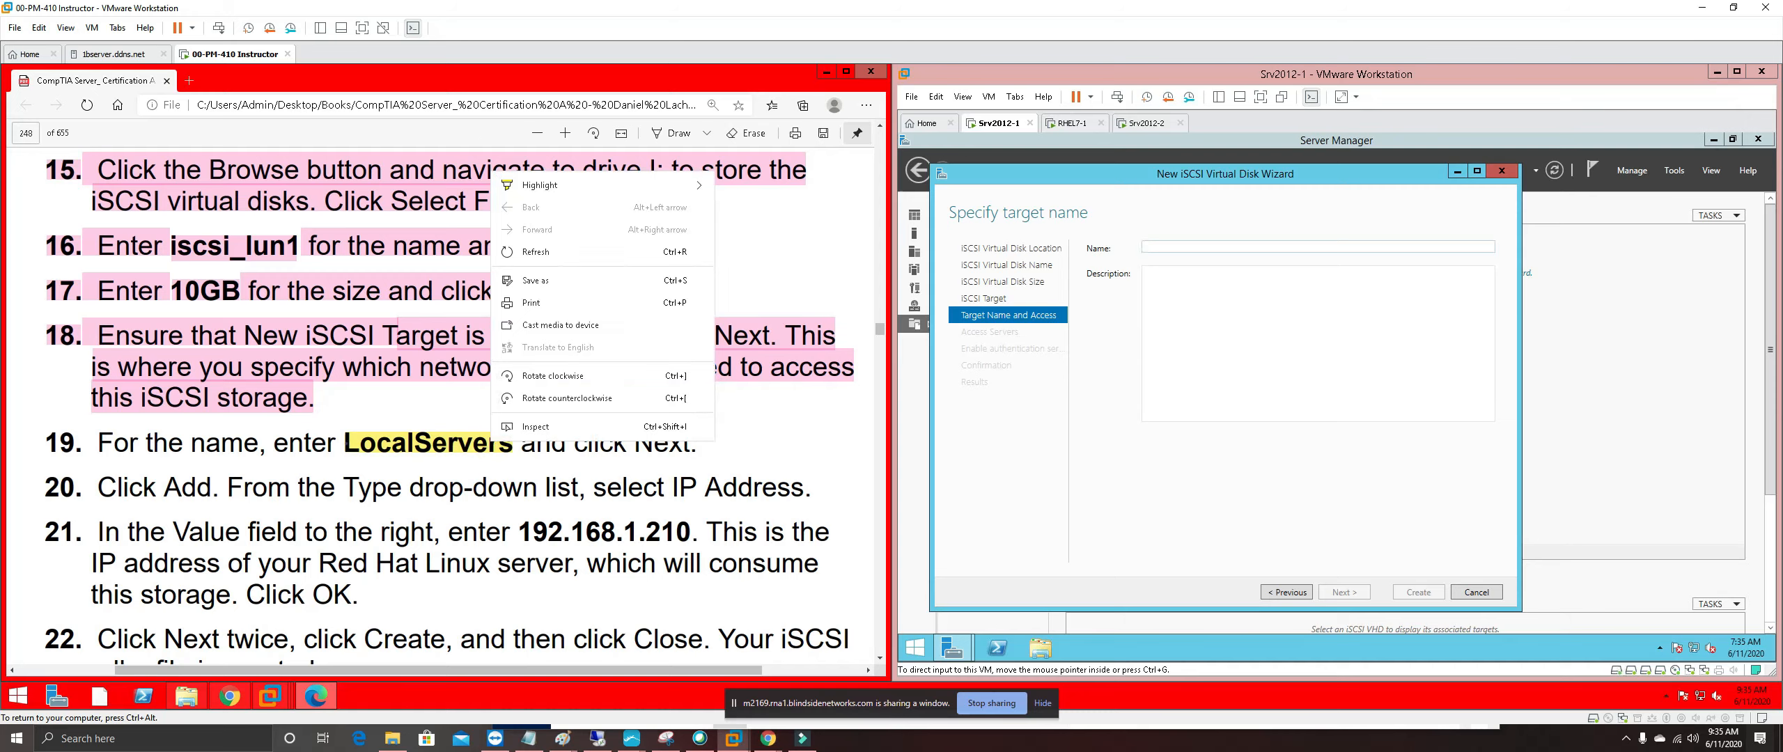
{"action": "double_click", "coordinate": [346, 444]}
{"action": "right_click", "coordinate": [467, 445]}
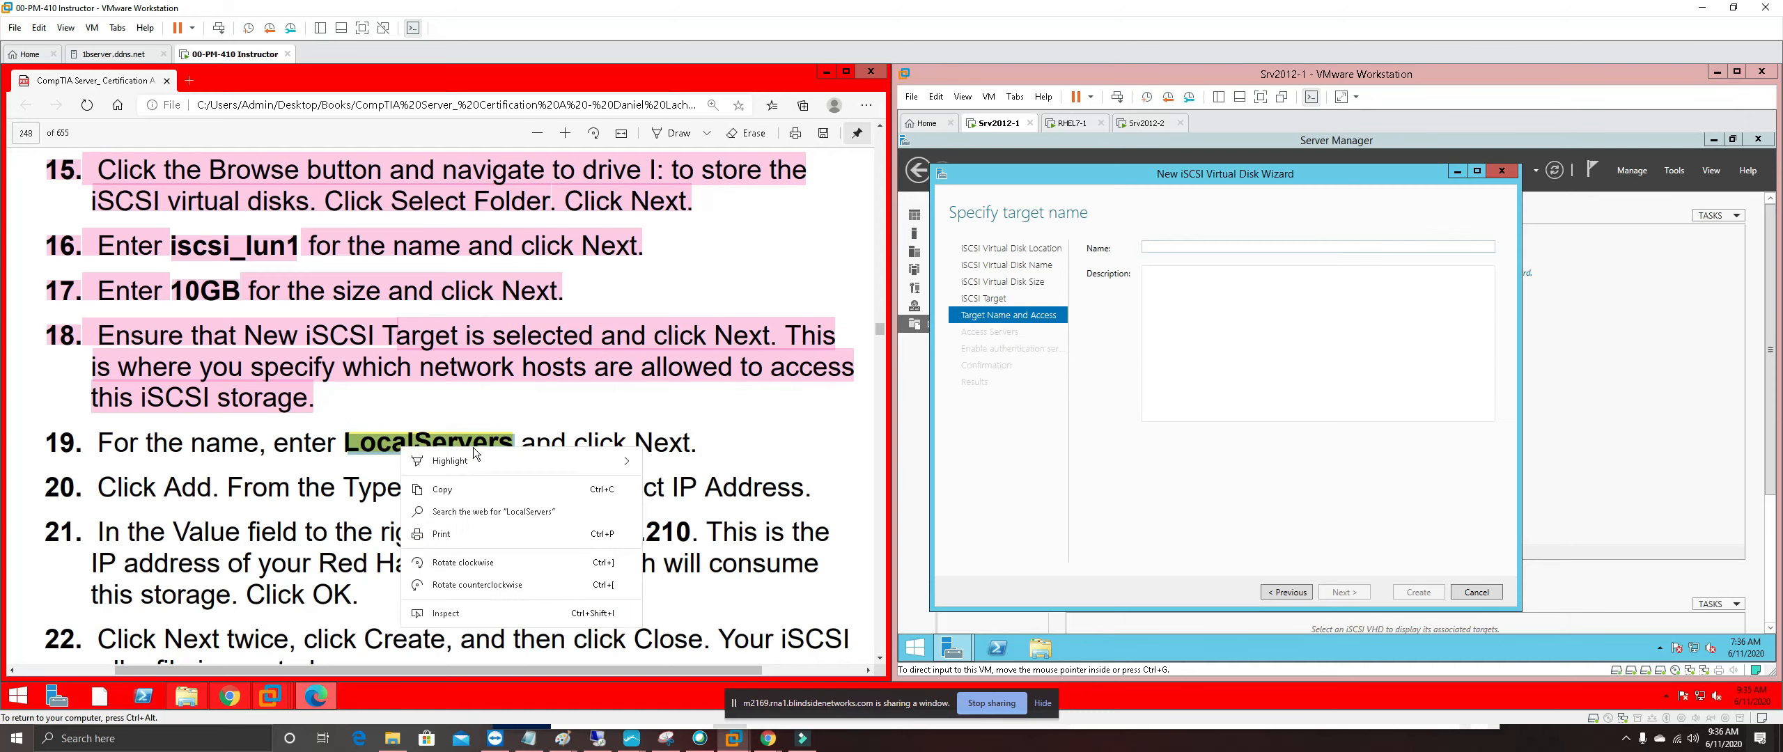
{"action": "left_click", "coordinate": [459, 490]}
Paste LocalServers as the iSCSI target name and advance to the access servers page
{"action": "left_click", "coordinate": [1195, 243]}
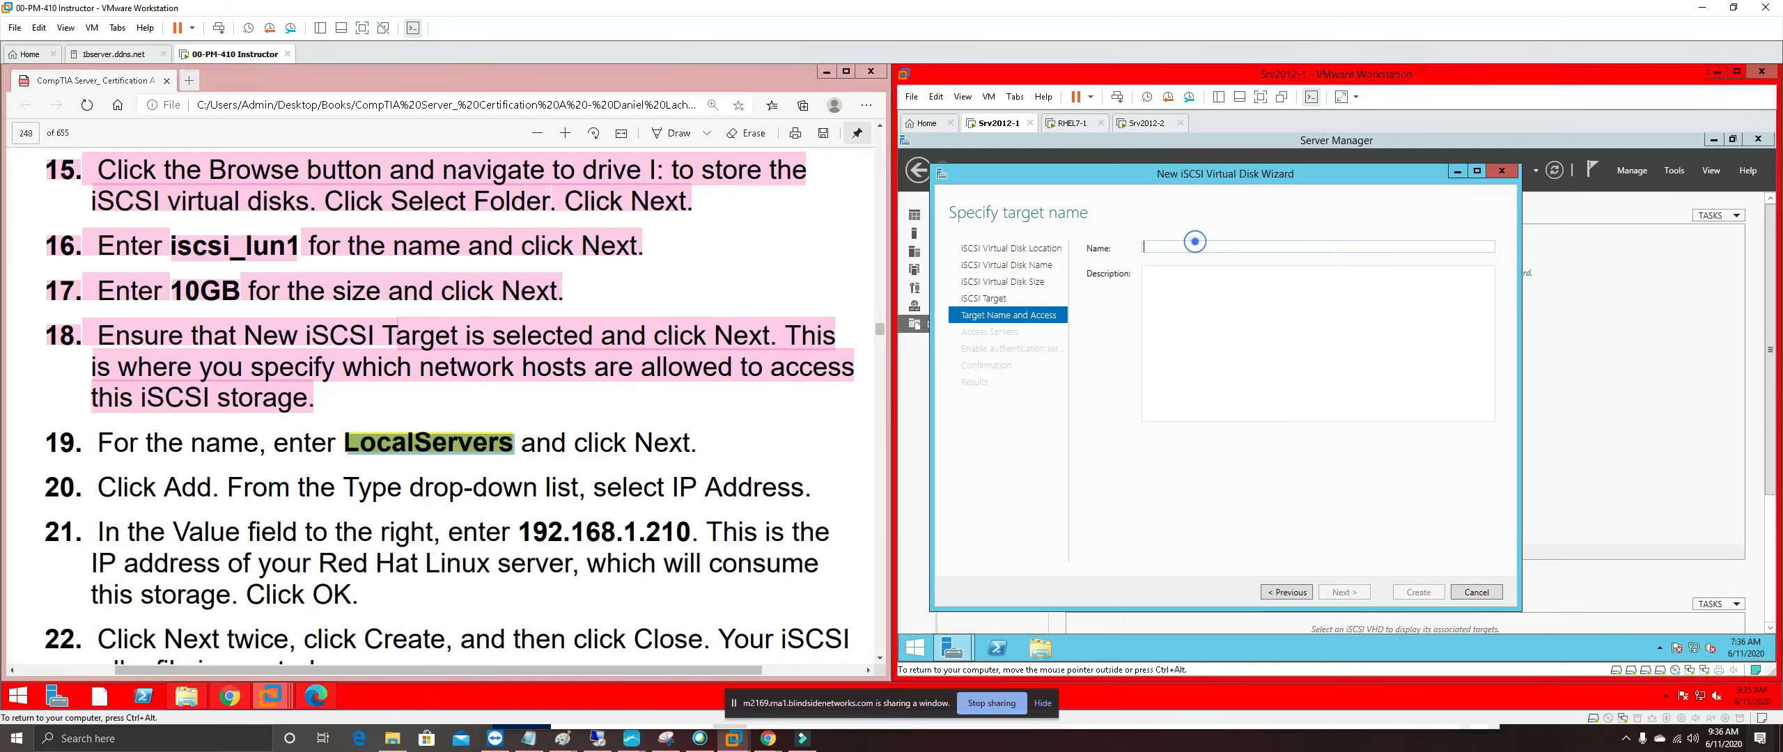
{"action": "right_click", "coordinate": [1195, 244]}
{"action": "left_click", "coordinate": [1228, 282]}
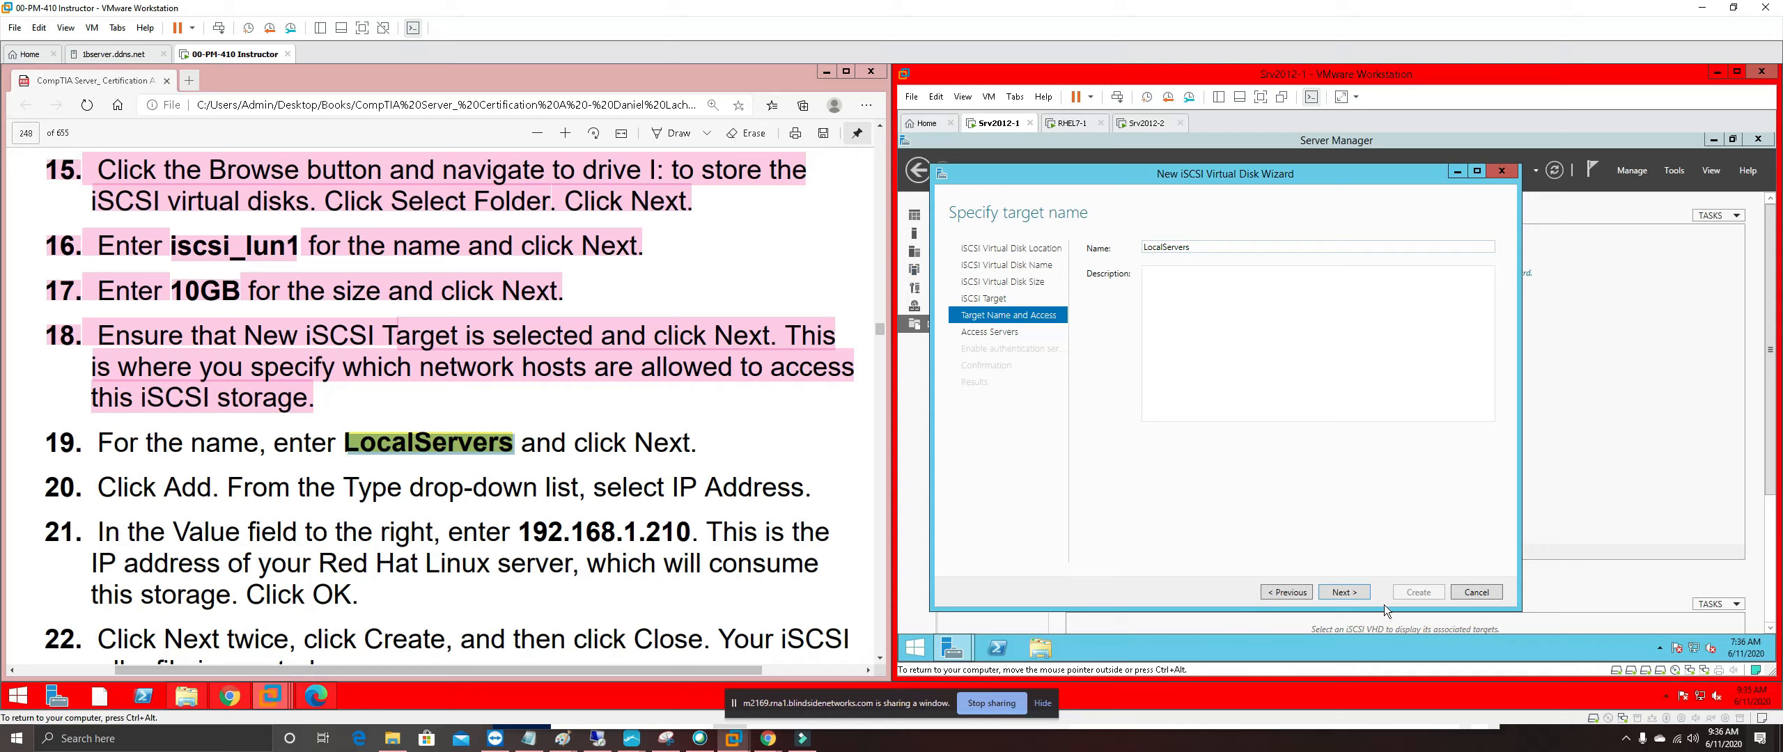
{"action": "left_click", "coordinate": [1347, 596]}
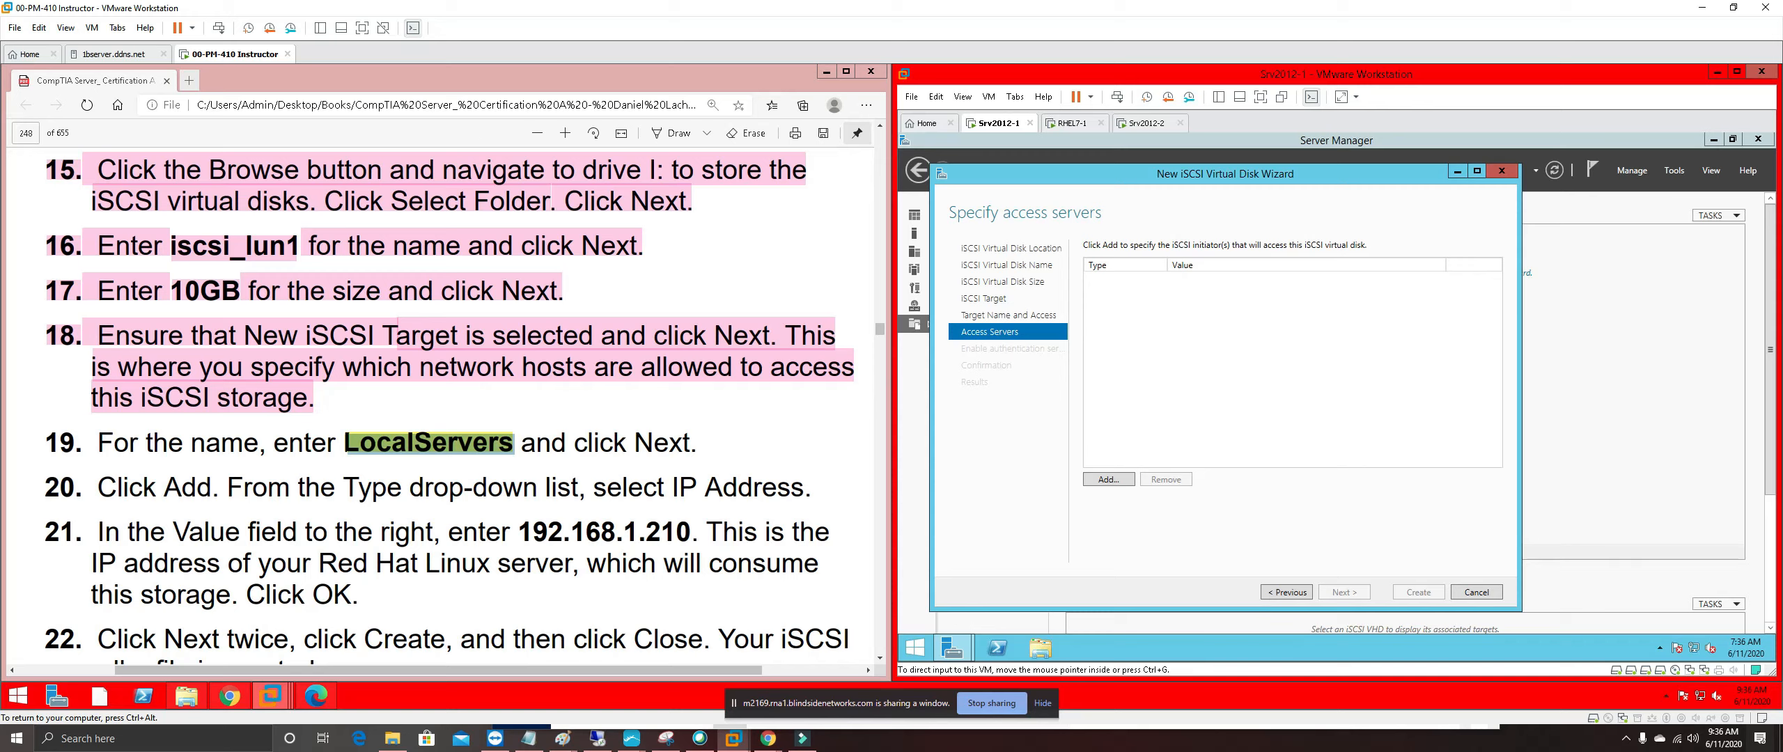
Highlight guide step 19 pink, then begin adding an initiator for the iSCSI disk
{"action": "left_click_drag", "start_coordinate": [41, 447], "coordinate": [692, 446]}
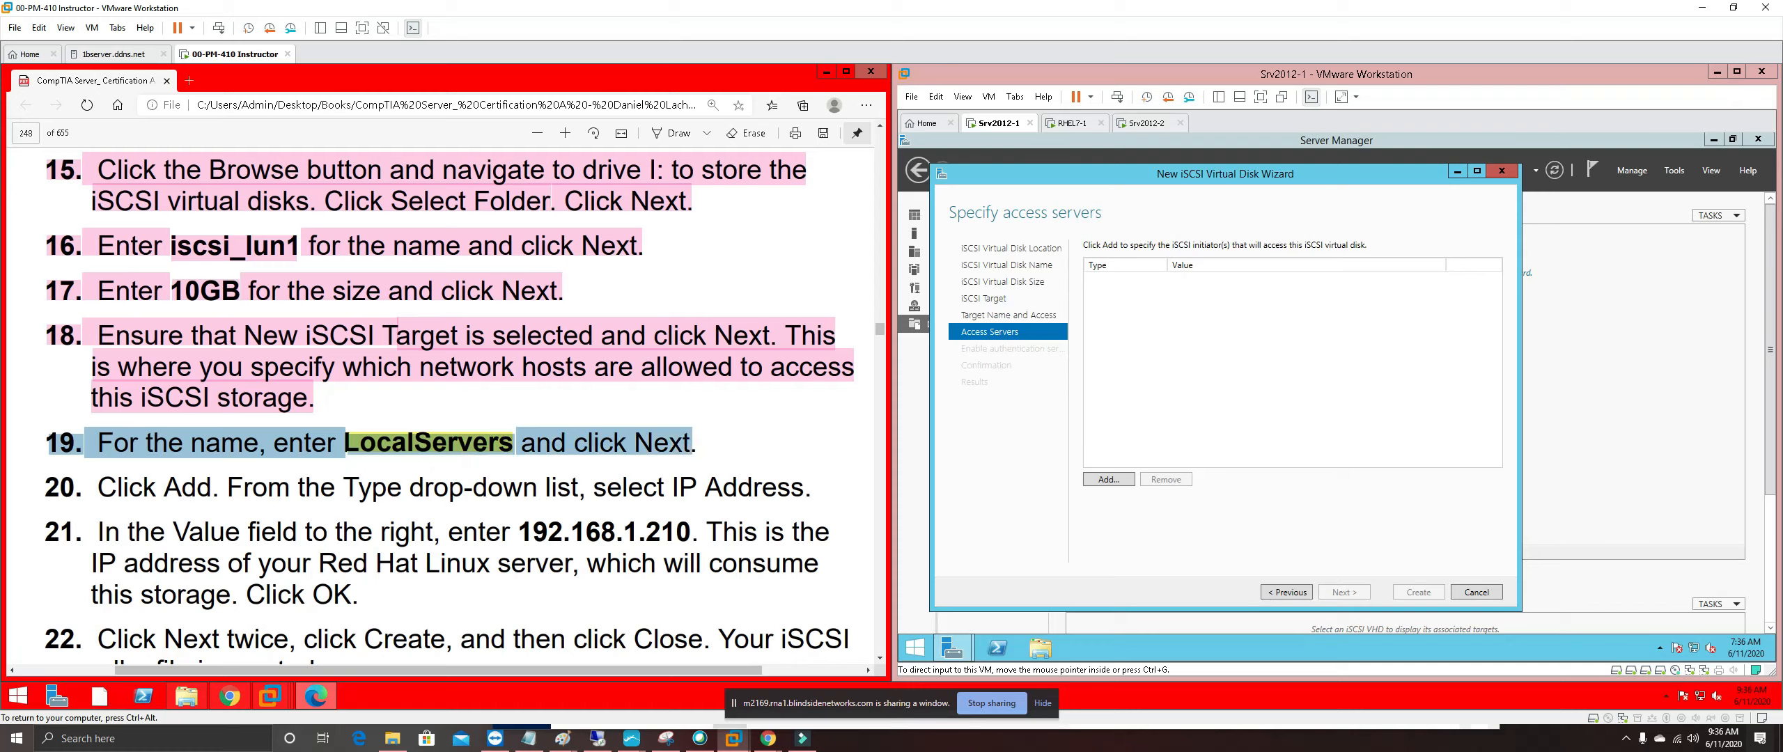
{"action": "right_click", "coordinate": [667, 440]}
{"action": "mouse_move", "coordinate": [821, 446]}
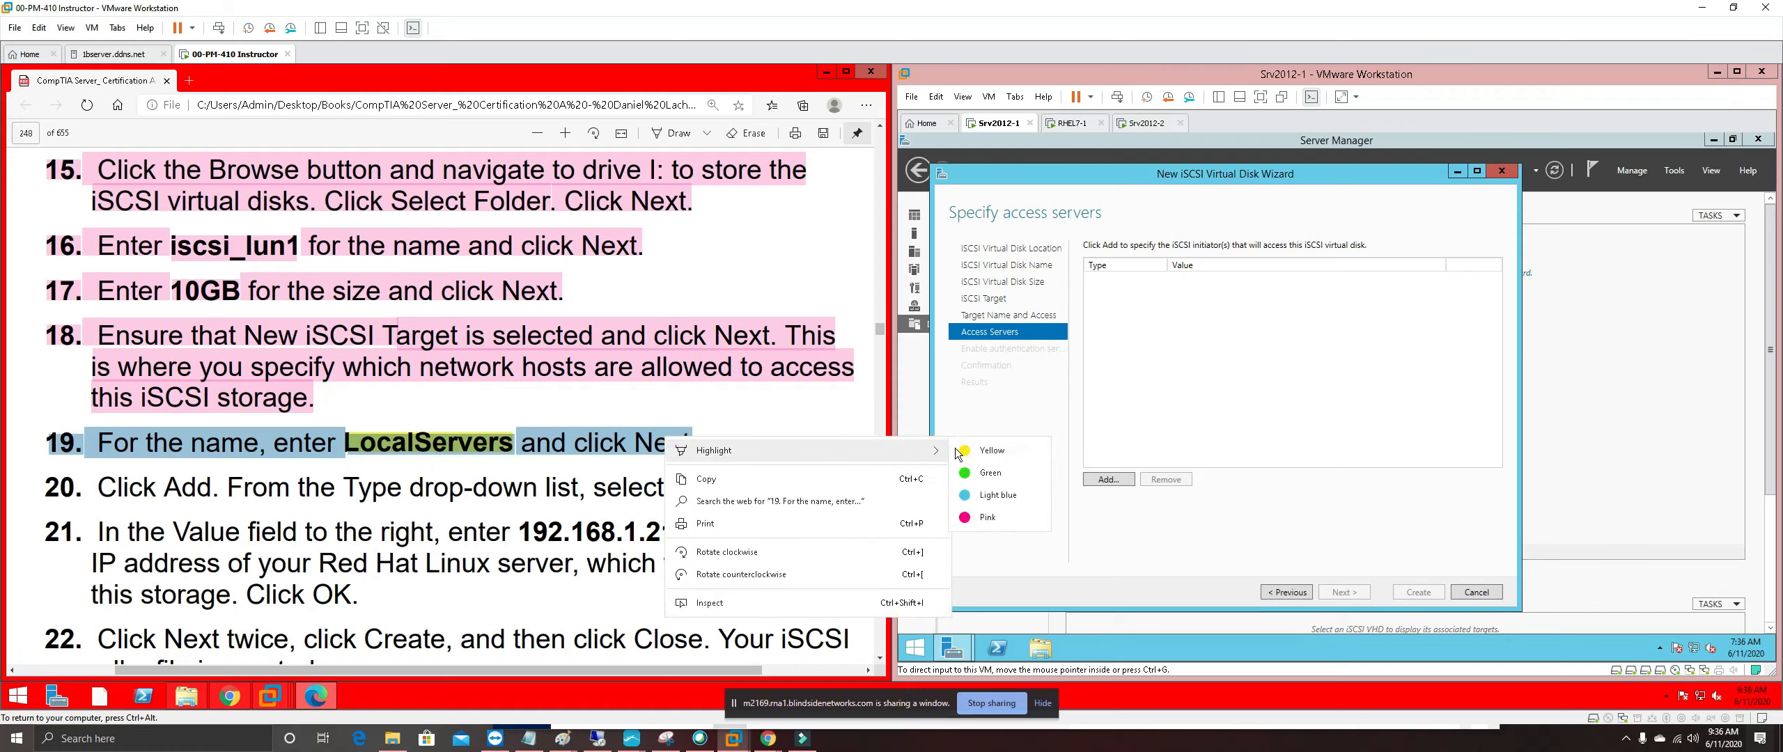
{"action": "left_click", "coordinate": [991, 515]}
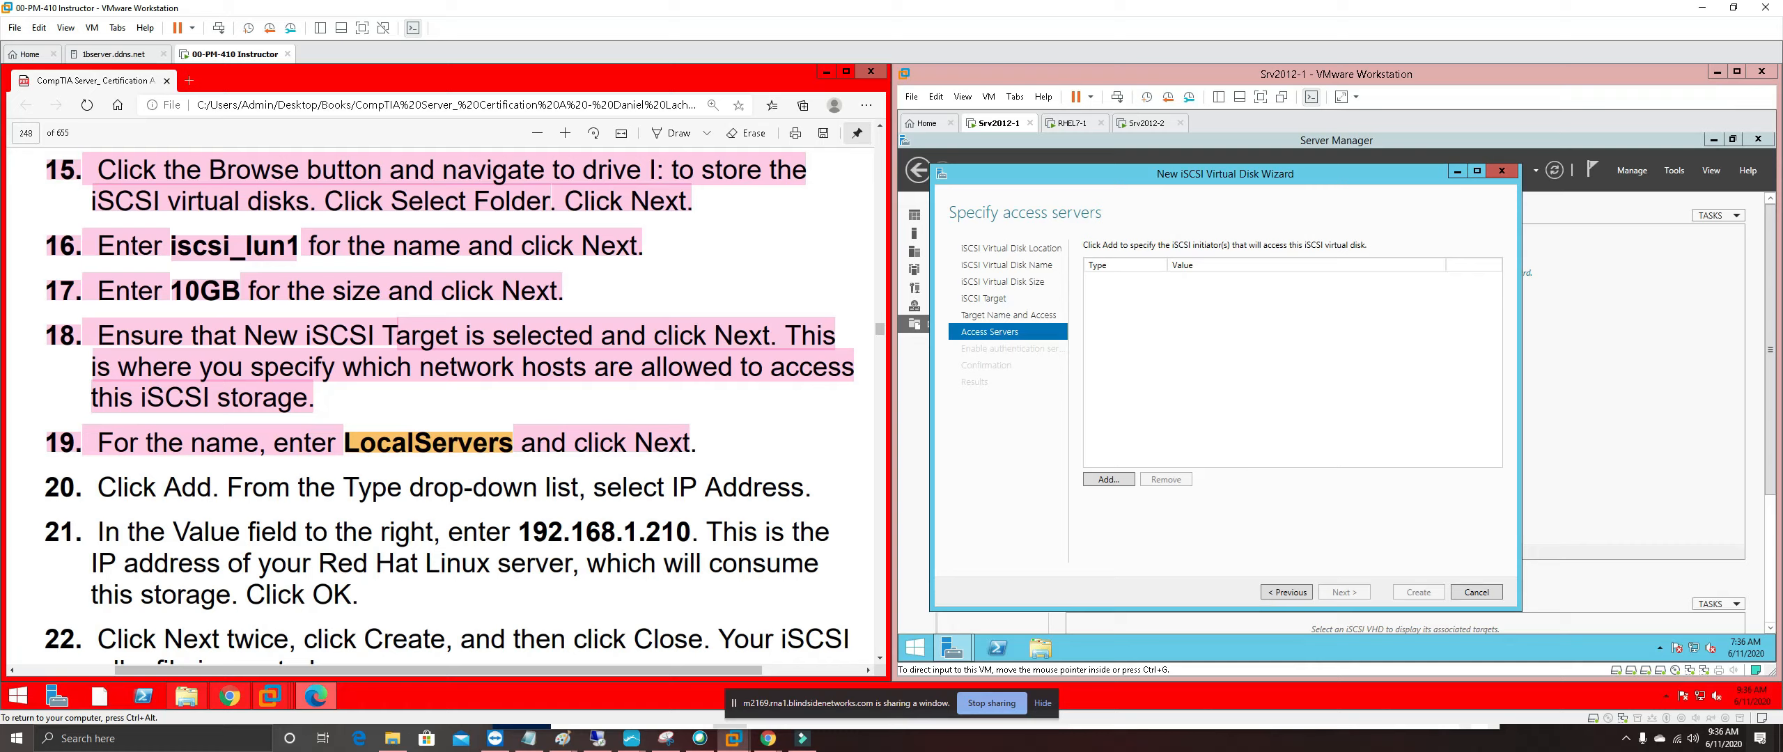
{"action": "left_click", "coordinate": [1110, 479]}
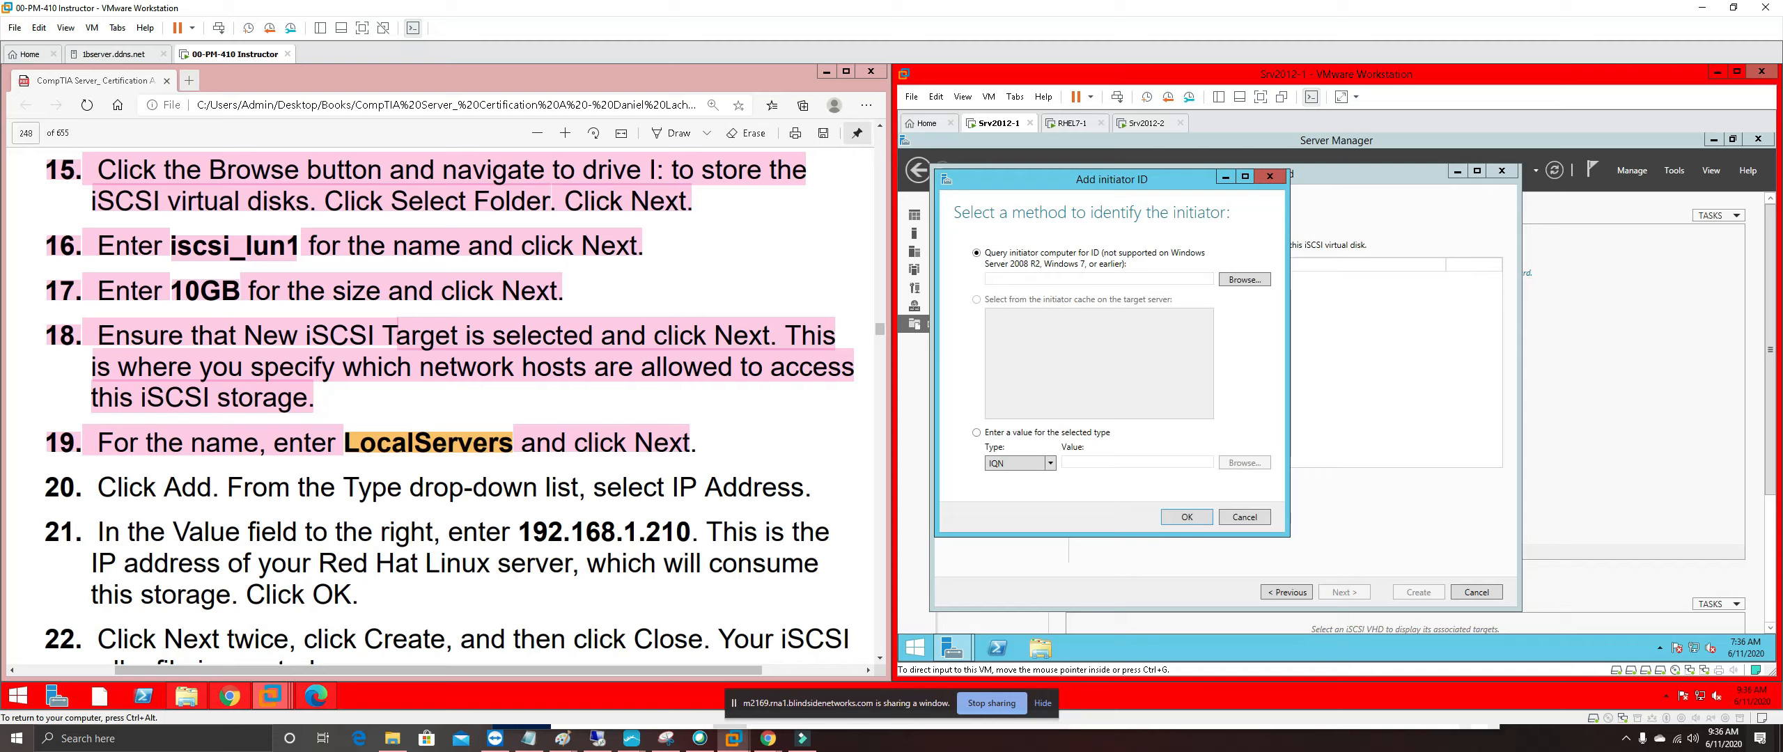
Highlight guide step 20 in pink
{"action": "left_click_drag", "start_coordinate": [45, 487], "coordinate": [812, 487]}
{"action": "right_click", "coordinate": [789, 491]}
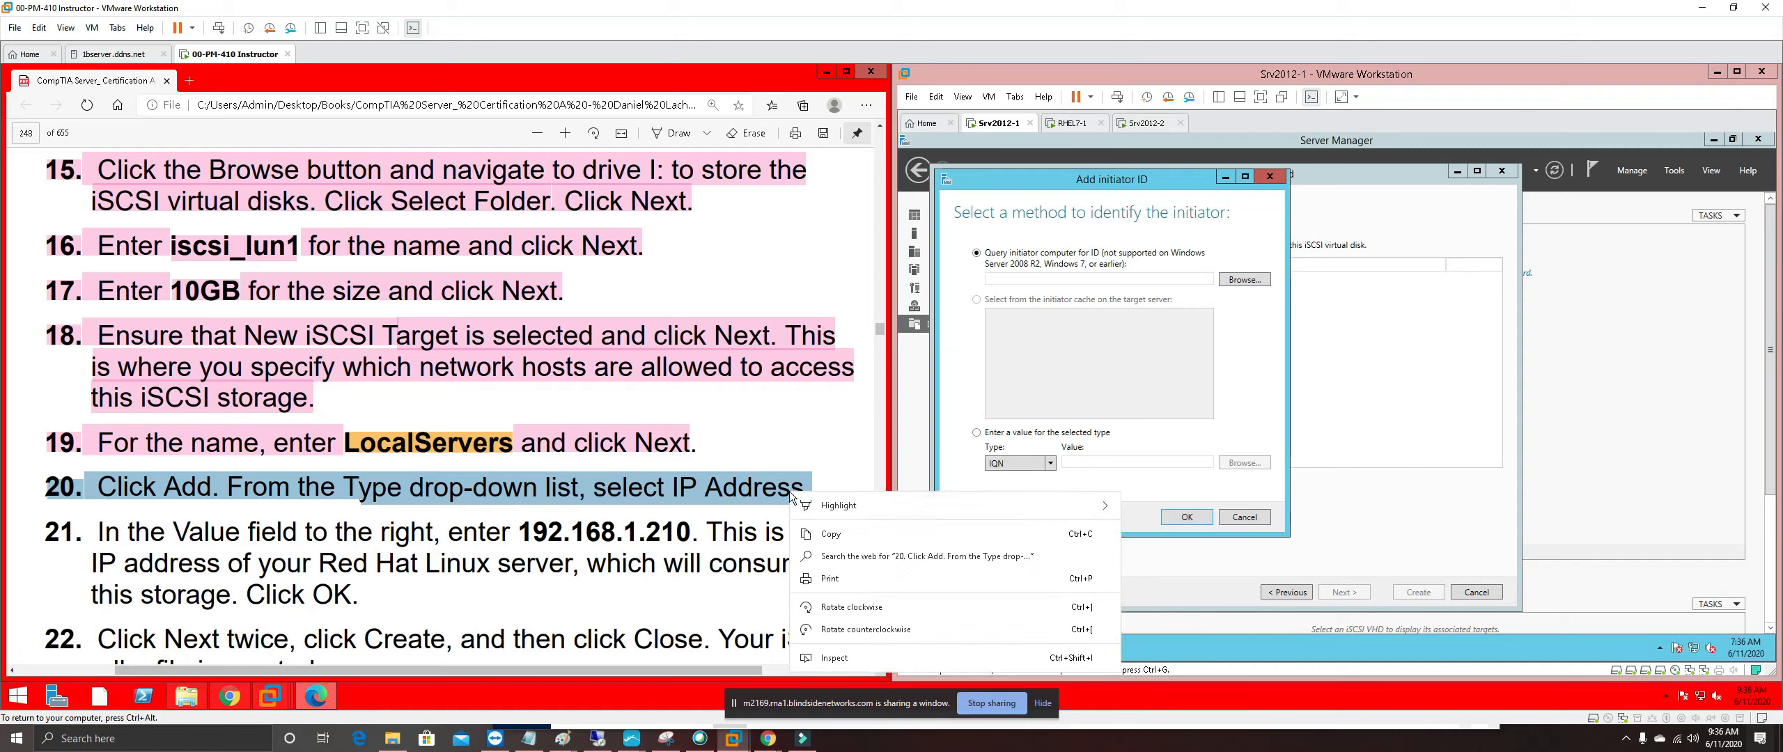
{"action": "mouse_move", "coordinate": [975, 513]}
{"action": "left_click", "coordinate": [1158, 573]}
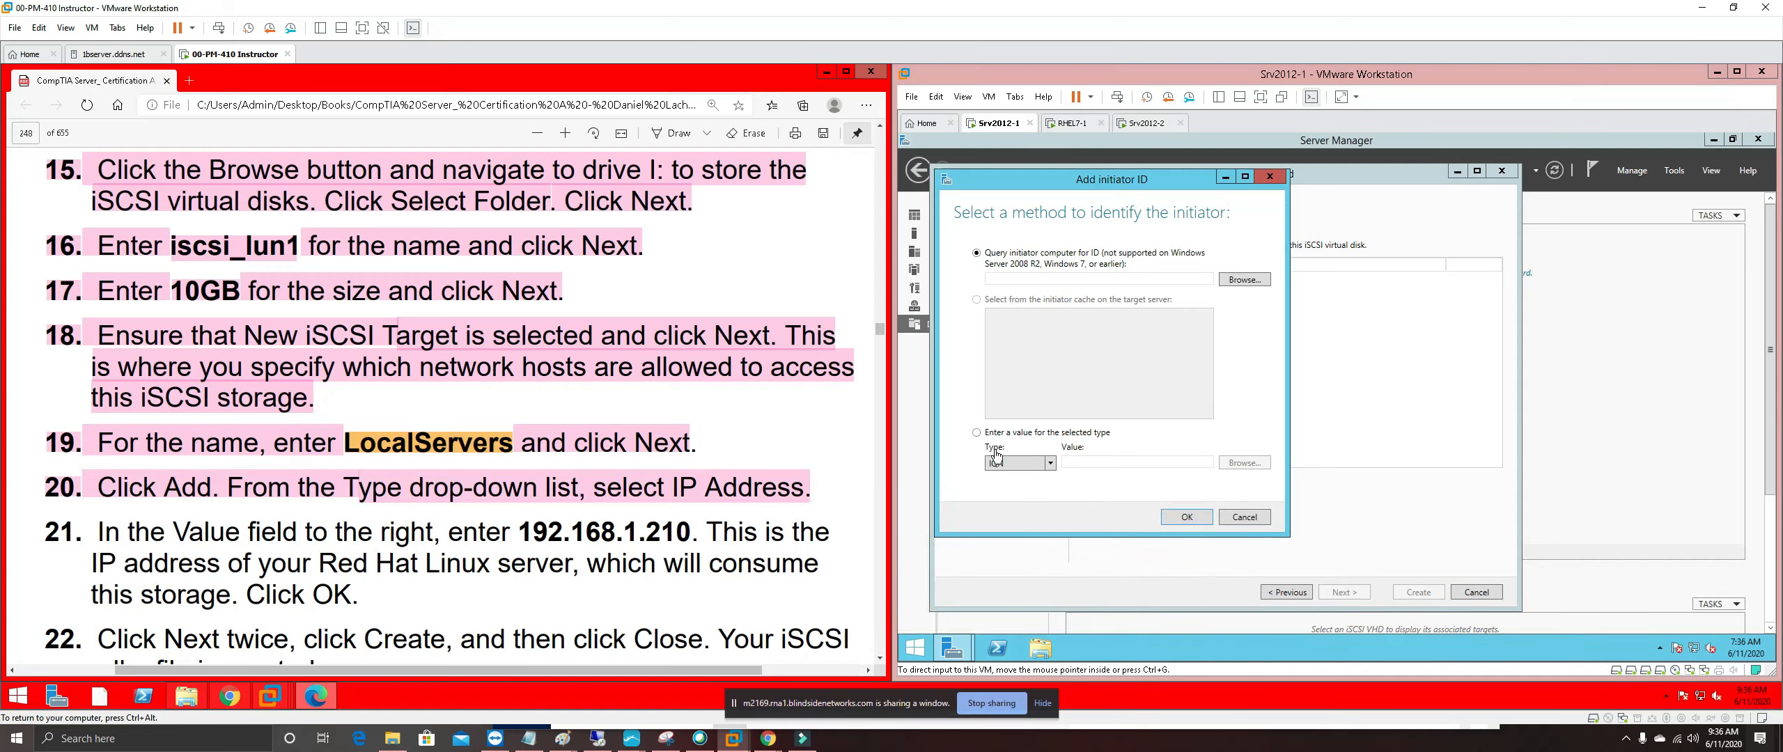
Set the initiator type to IP Address with value 192.168.1.210
{"action": "left_click", "coordinate": [1050, 464]}
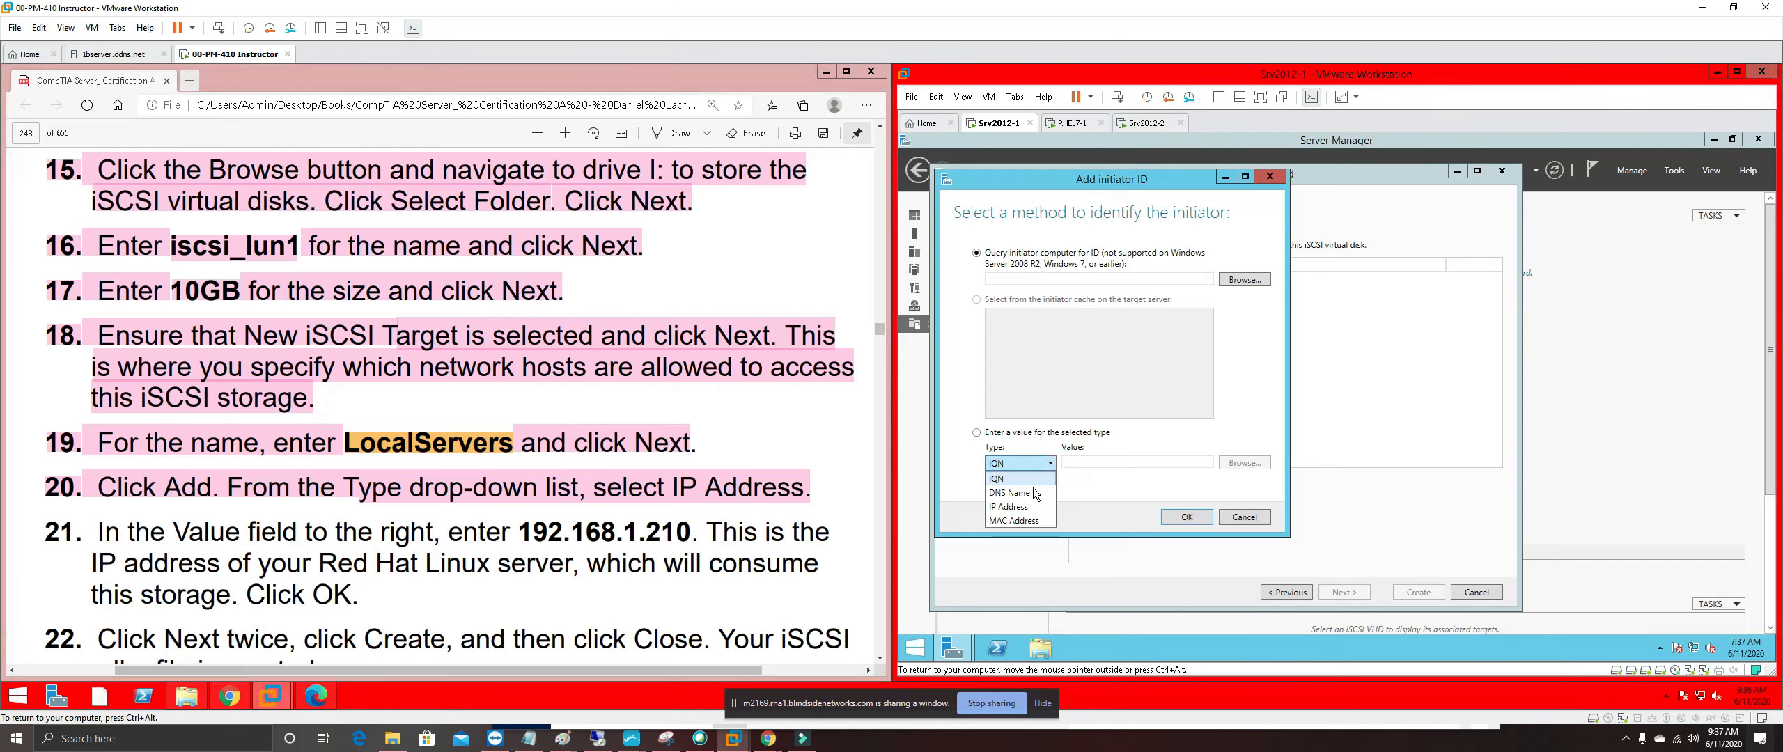
{"action": "left_click", "coordinate": [1019, 507]}
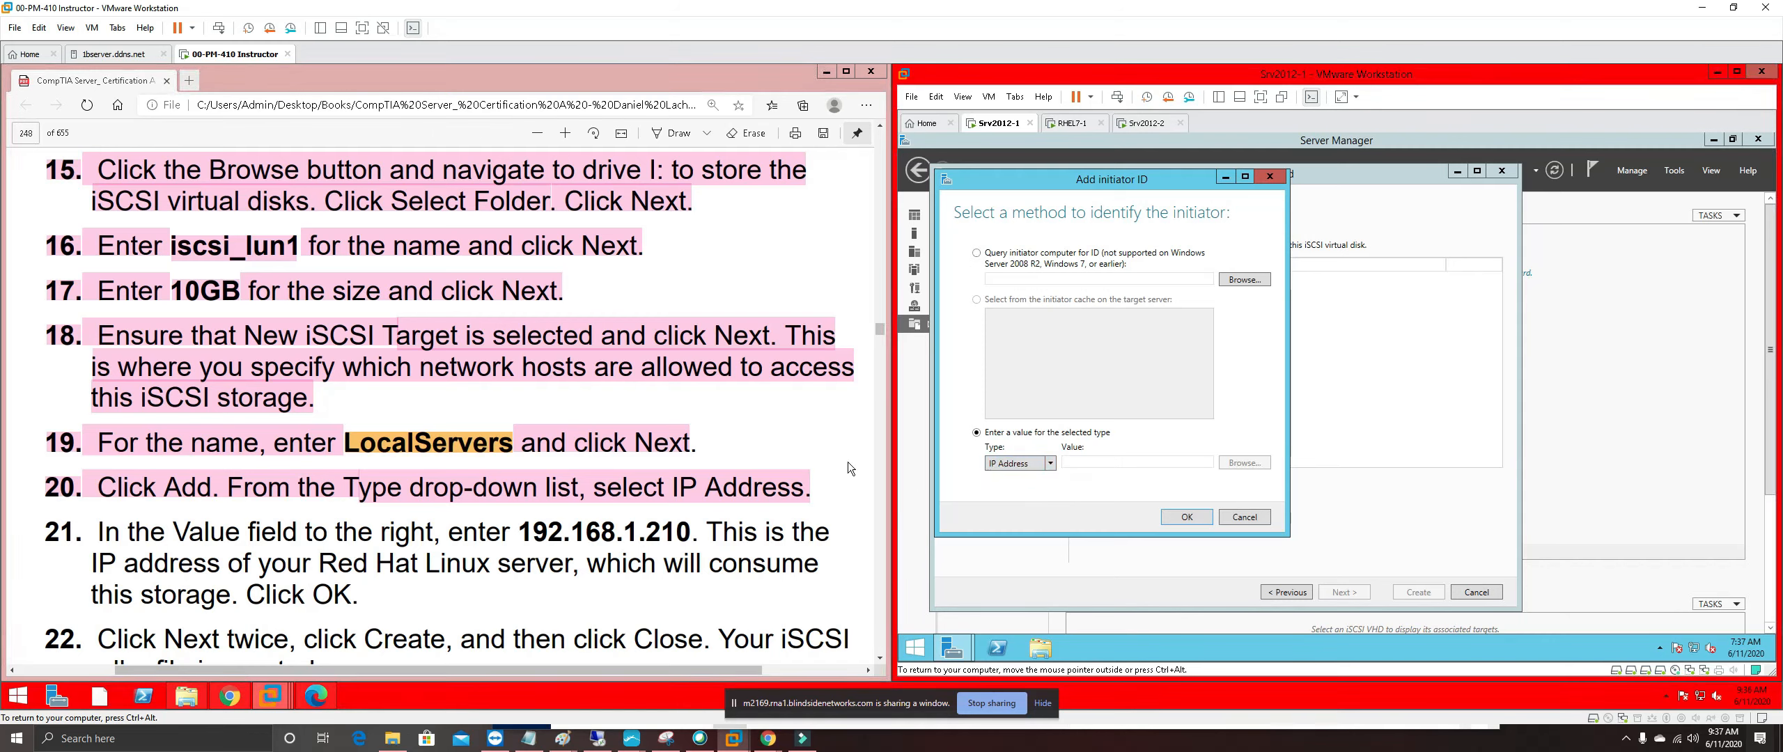
{"action": "left_click", "coordinate": [1172, 461]}
{"action": "type", "text": "192"}
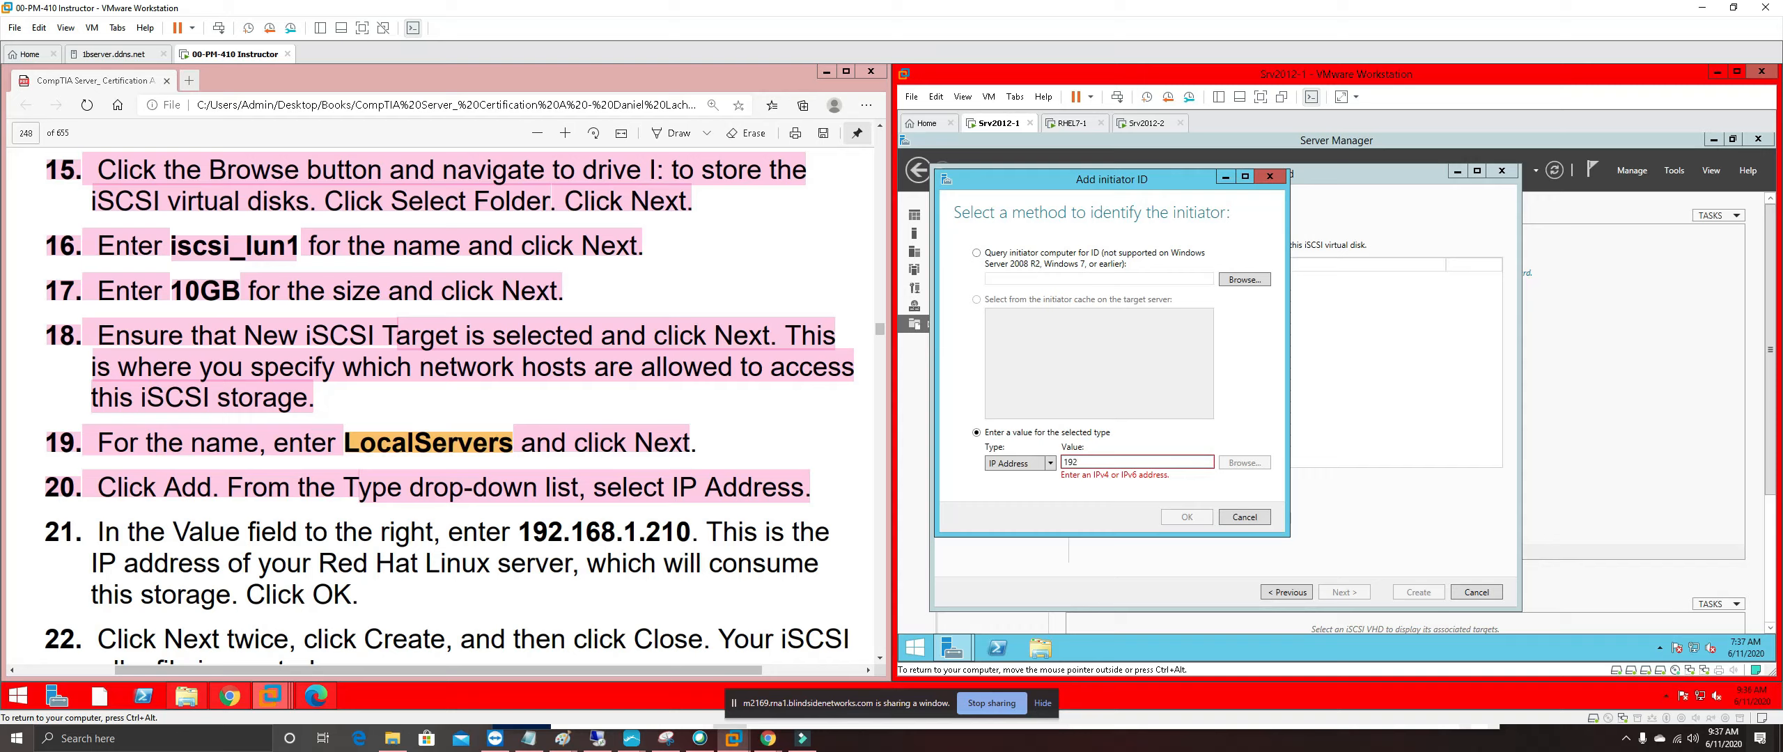
{"action": "type", "text": ".168.1"}
{"action": "type", "text": ".210"}
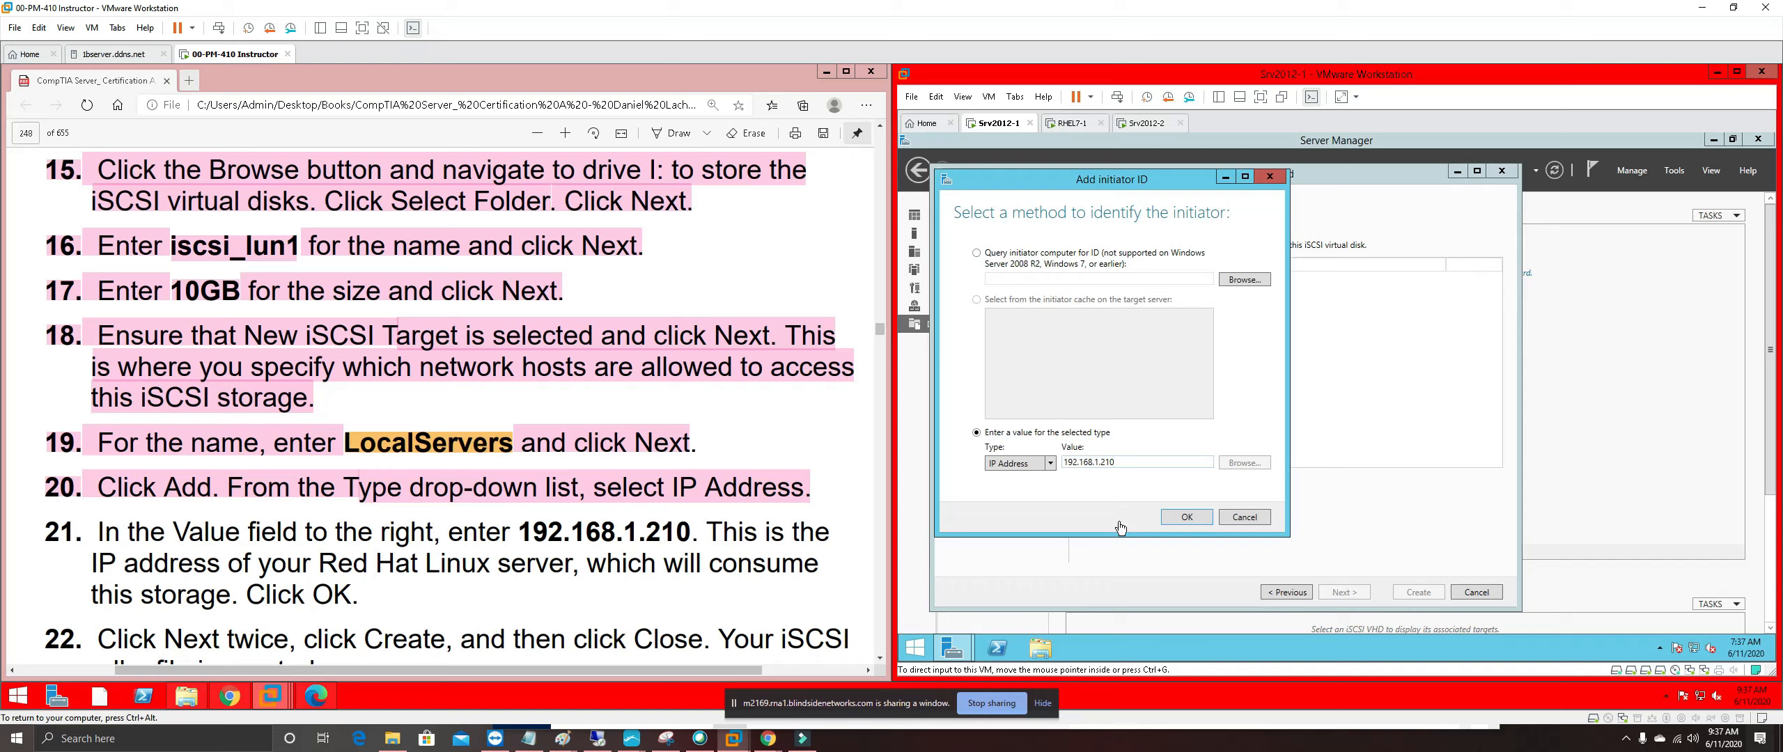
Add 192.168.1.210 as an access server and highlight guide step 21 pink
{"action": "left_click", "coordinate": [1201, 520]}
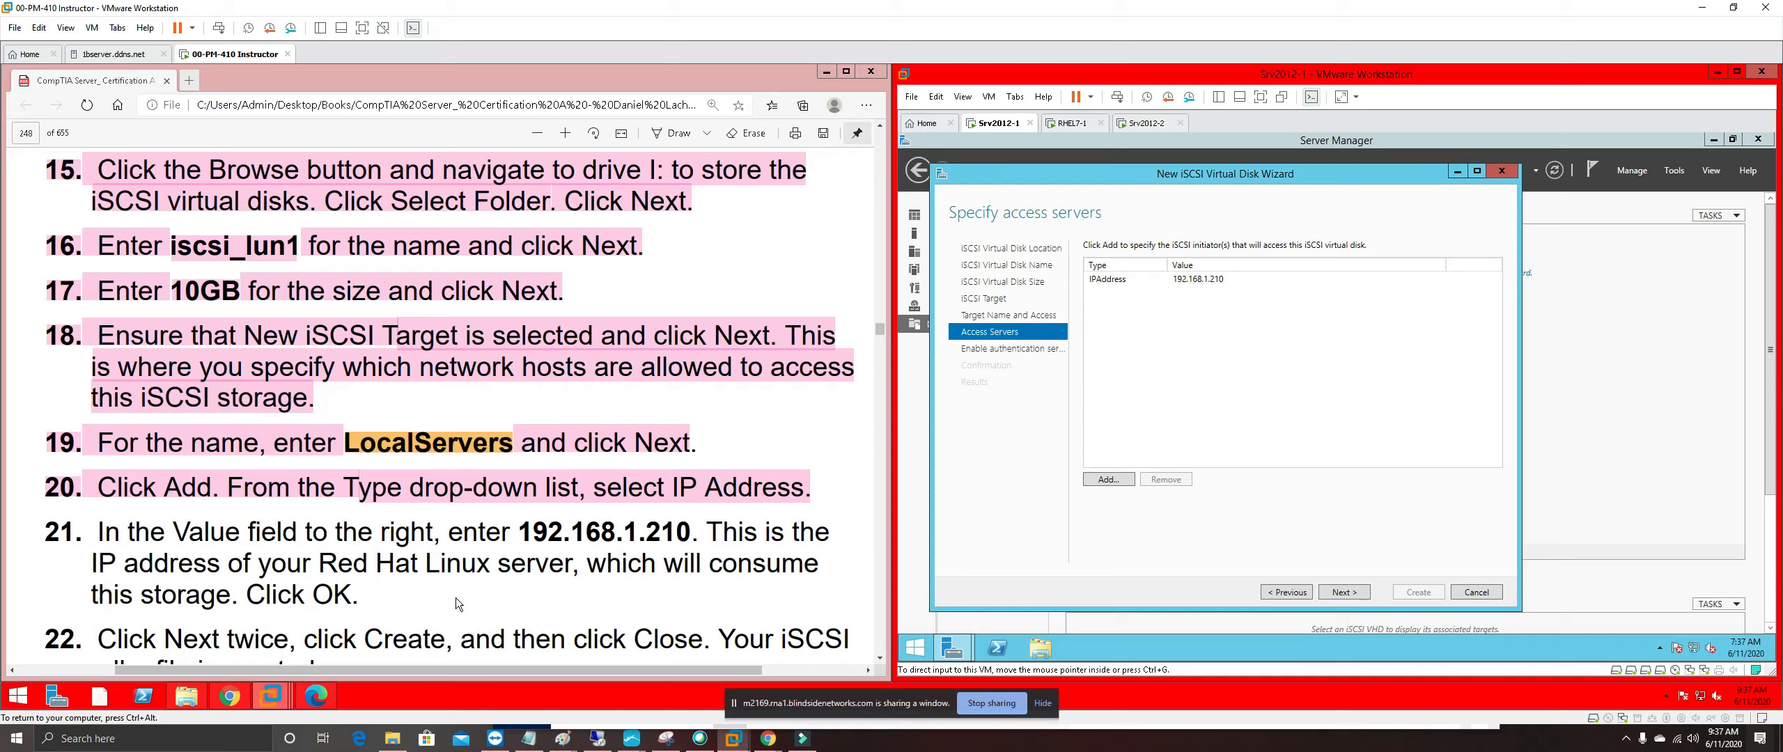
{"action": "left_click_drag", "start_coordinate": [369, 596], "coordinate": [94, 563]}
{"action": "right_click", "coordinate": [120, 530]}
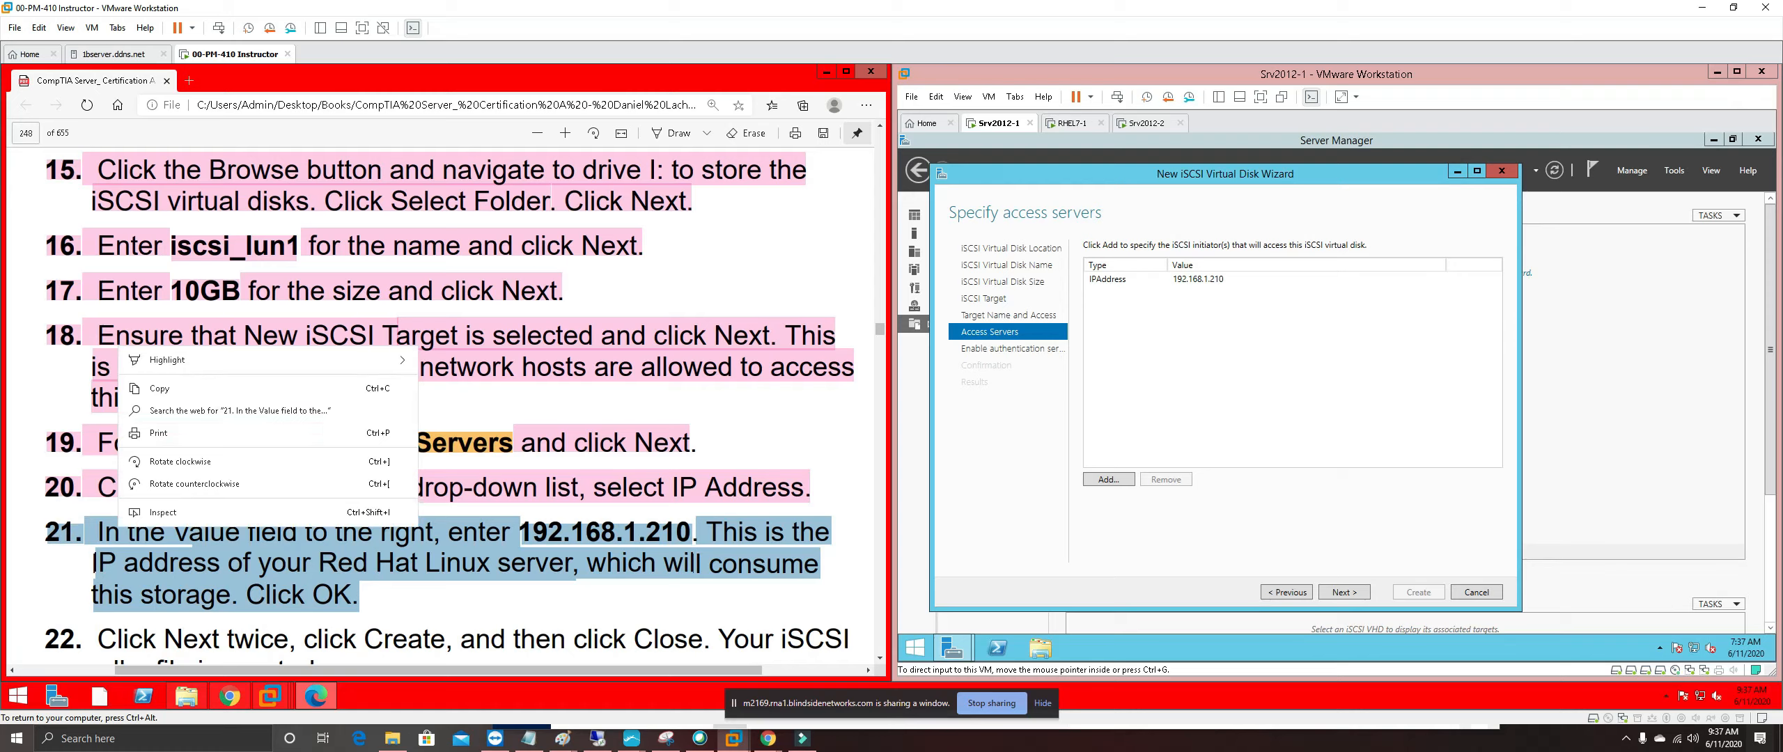
{"action": "mouse_move", "coordinate": [312, 368]}
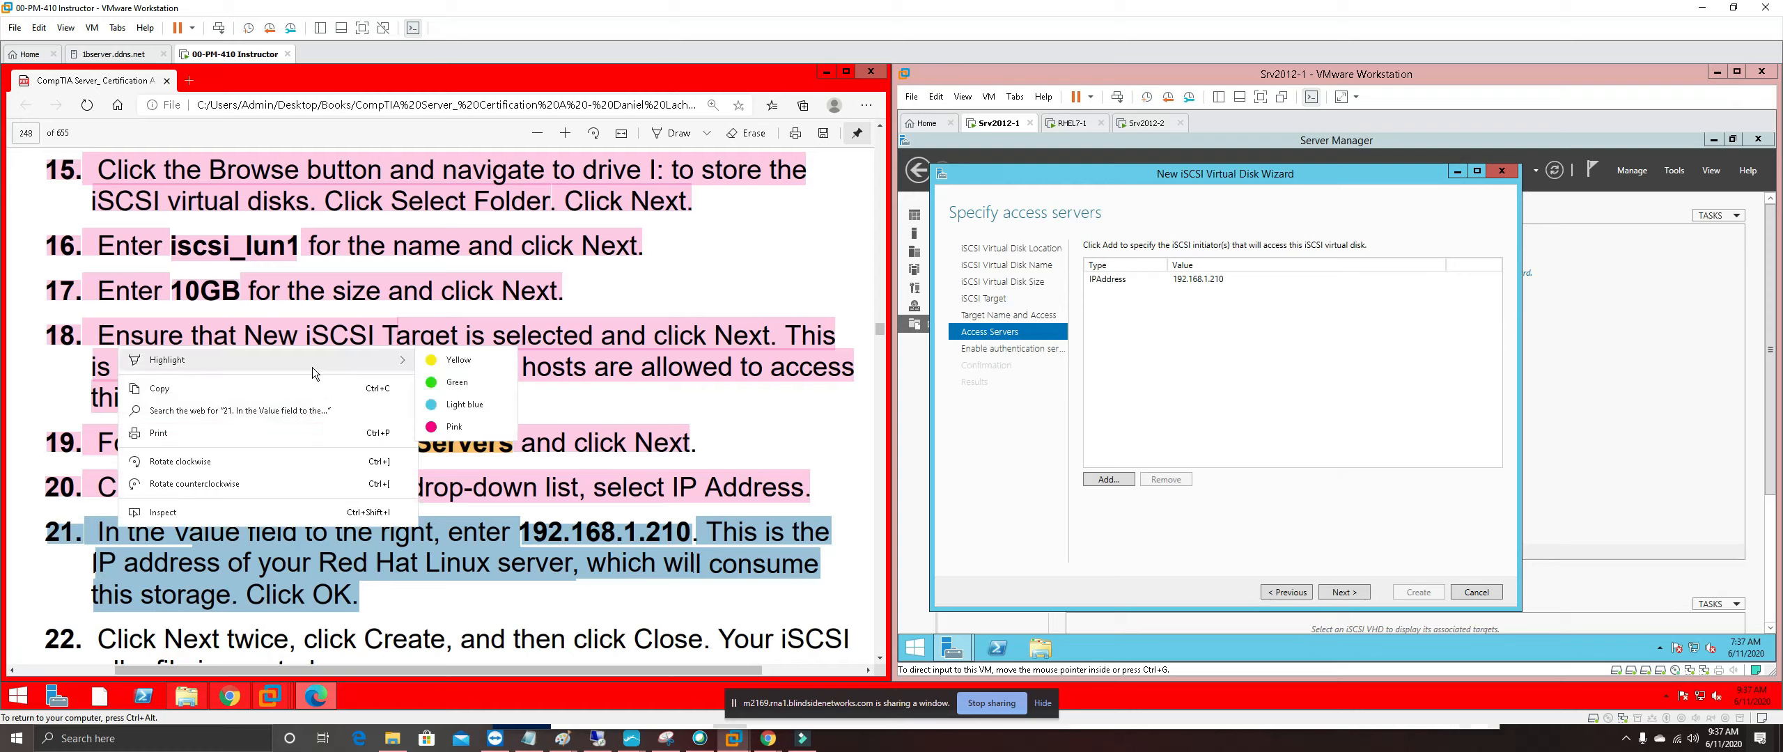
{"action": "left_click", "coordinate": [473, 427]}
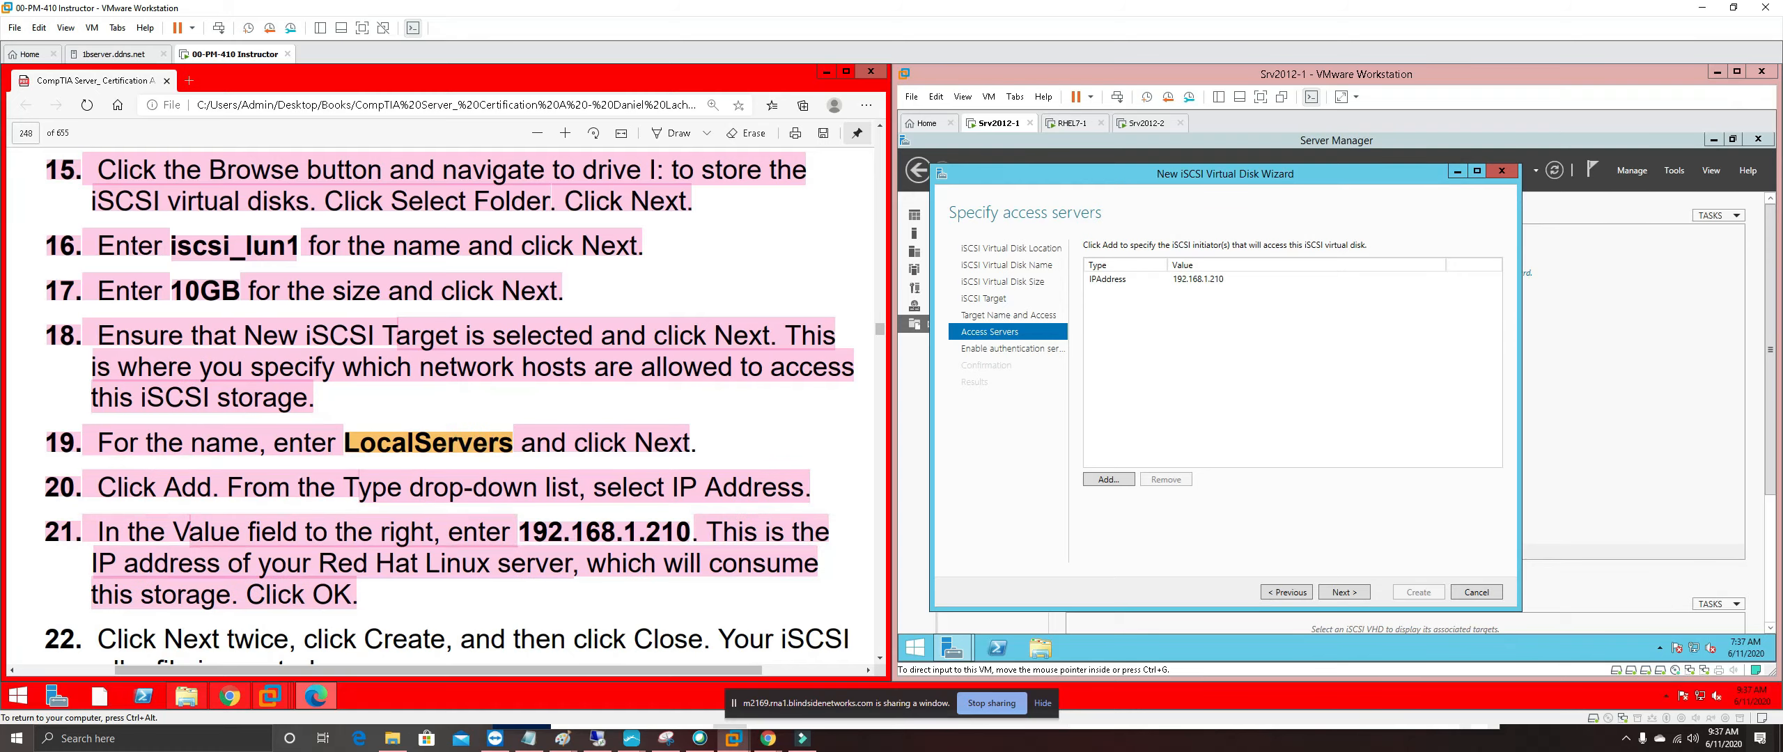
Select the word iSCSI in guide step 22, then return focus to the server VM
{"action": "scroll", "coordinate": [502, 647], "scroll_direction": "down", "scroll_amount": 3}
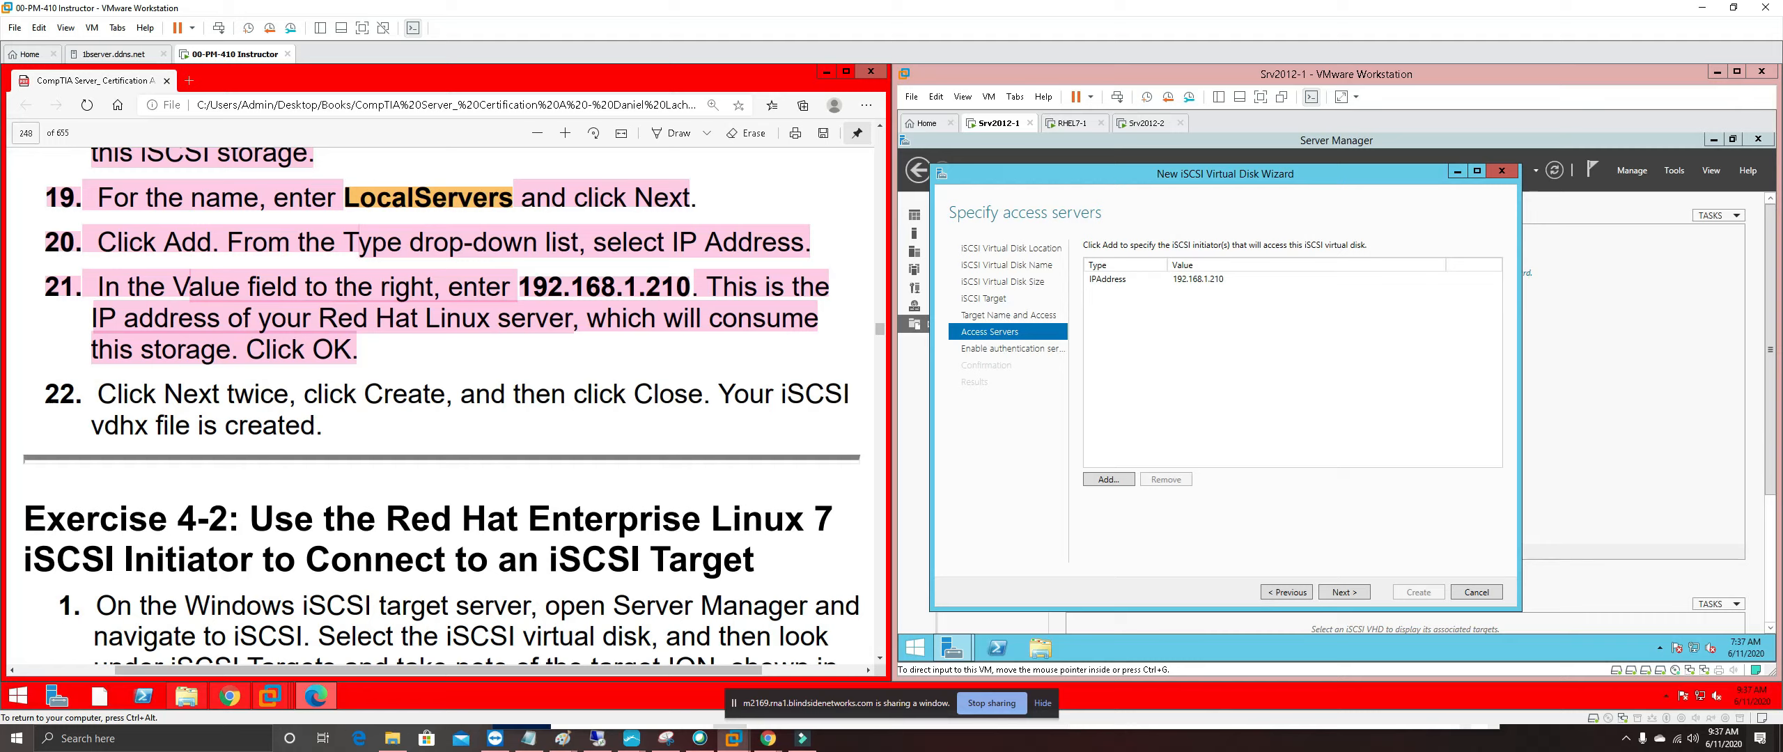
{"action": "left_click_drag", "start_coordinate": [775, 394], "coordinate": [850, 394]}
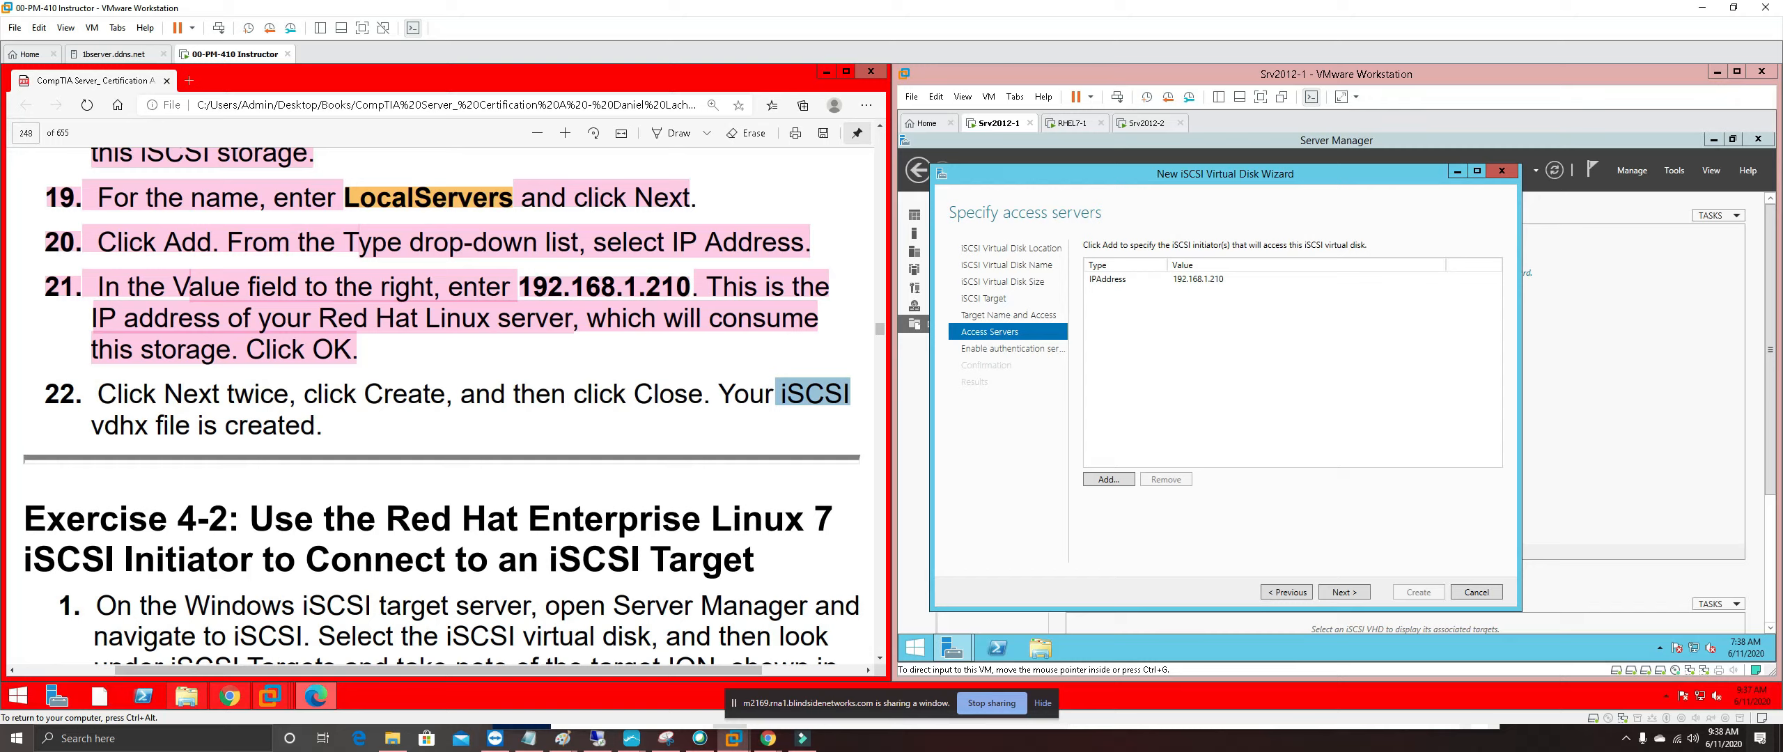
{"action": "left_click", "coordinate": [1362, 591]}
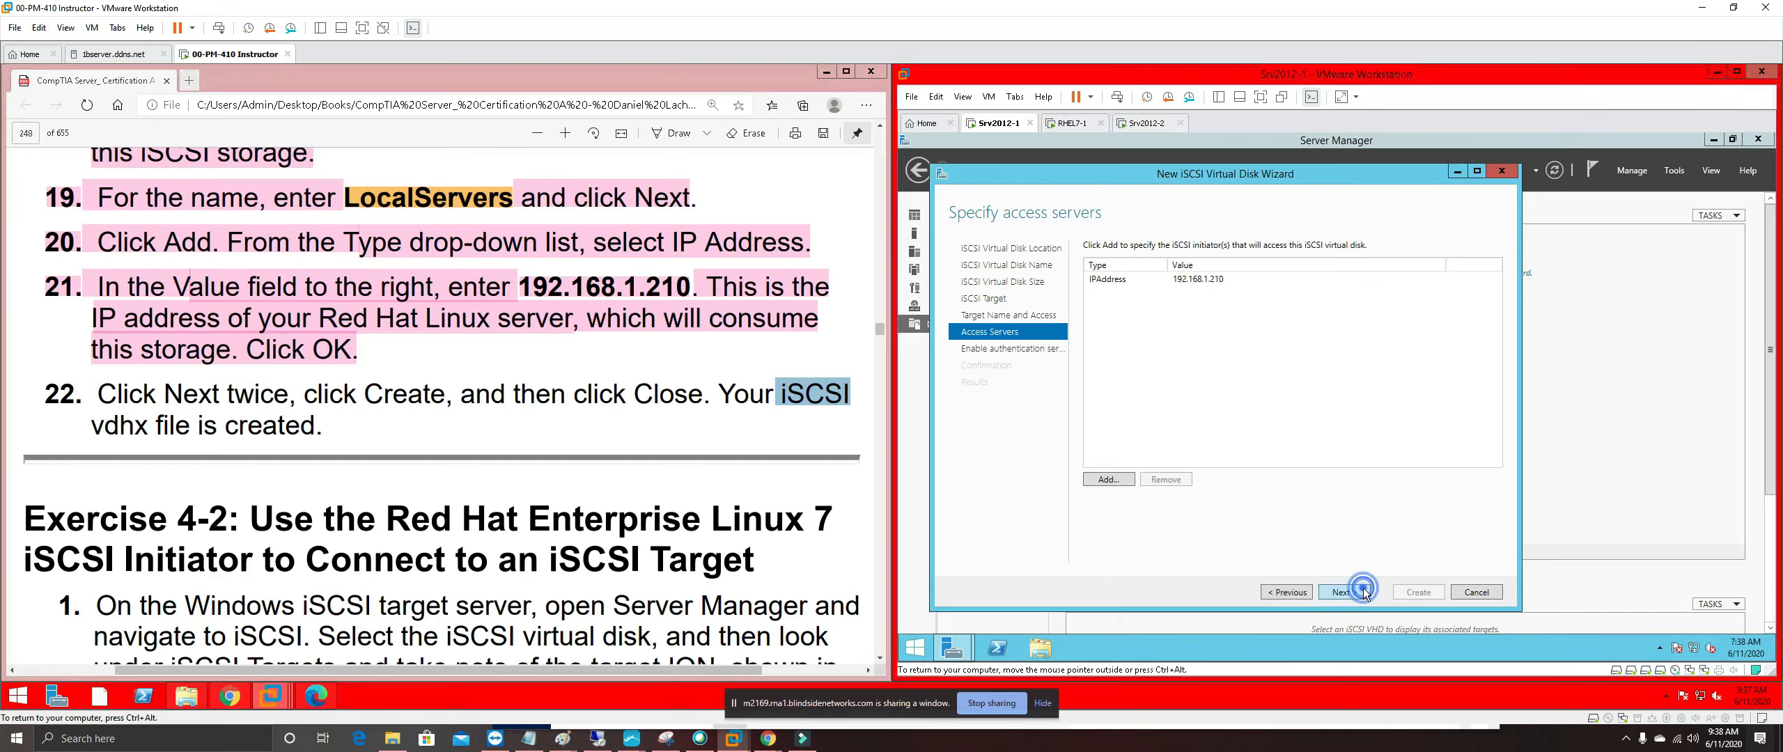
Accept the access servers, leave CHAP authentication off, and create the iSCSI virtual disk
{"action": "left_click", "coordinate": [1342, 592]}
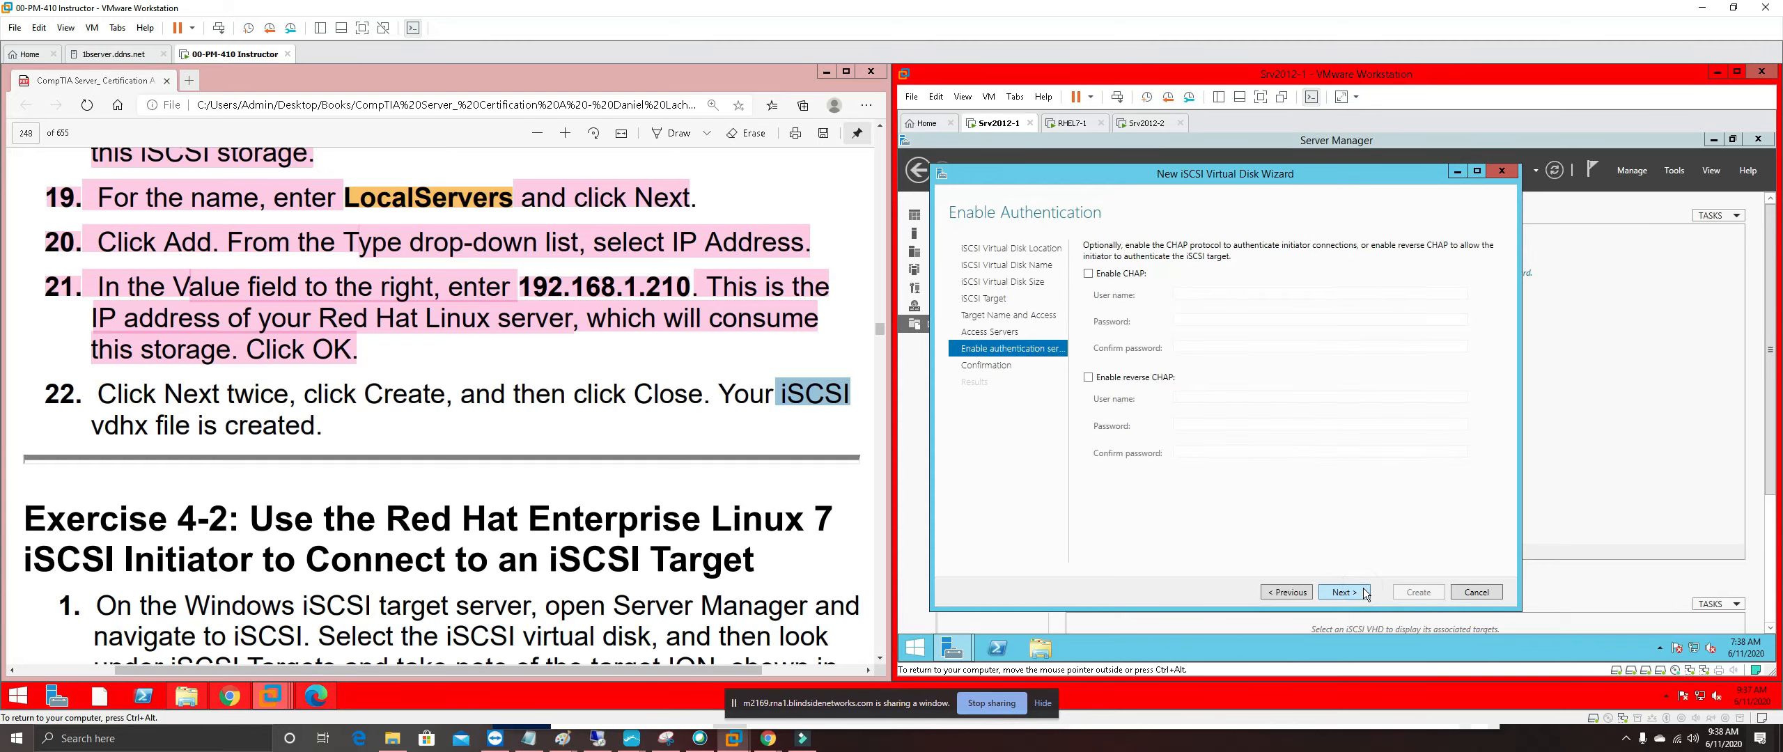
{"action": "left_click", "coordinate": [1364, 592]}
{"action": "left_click", "coordinate": [1432, 592]}
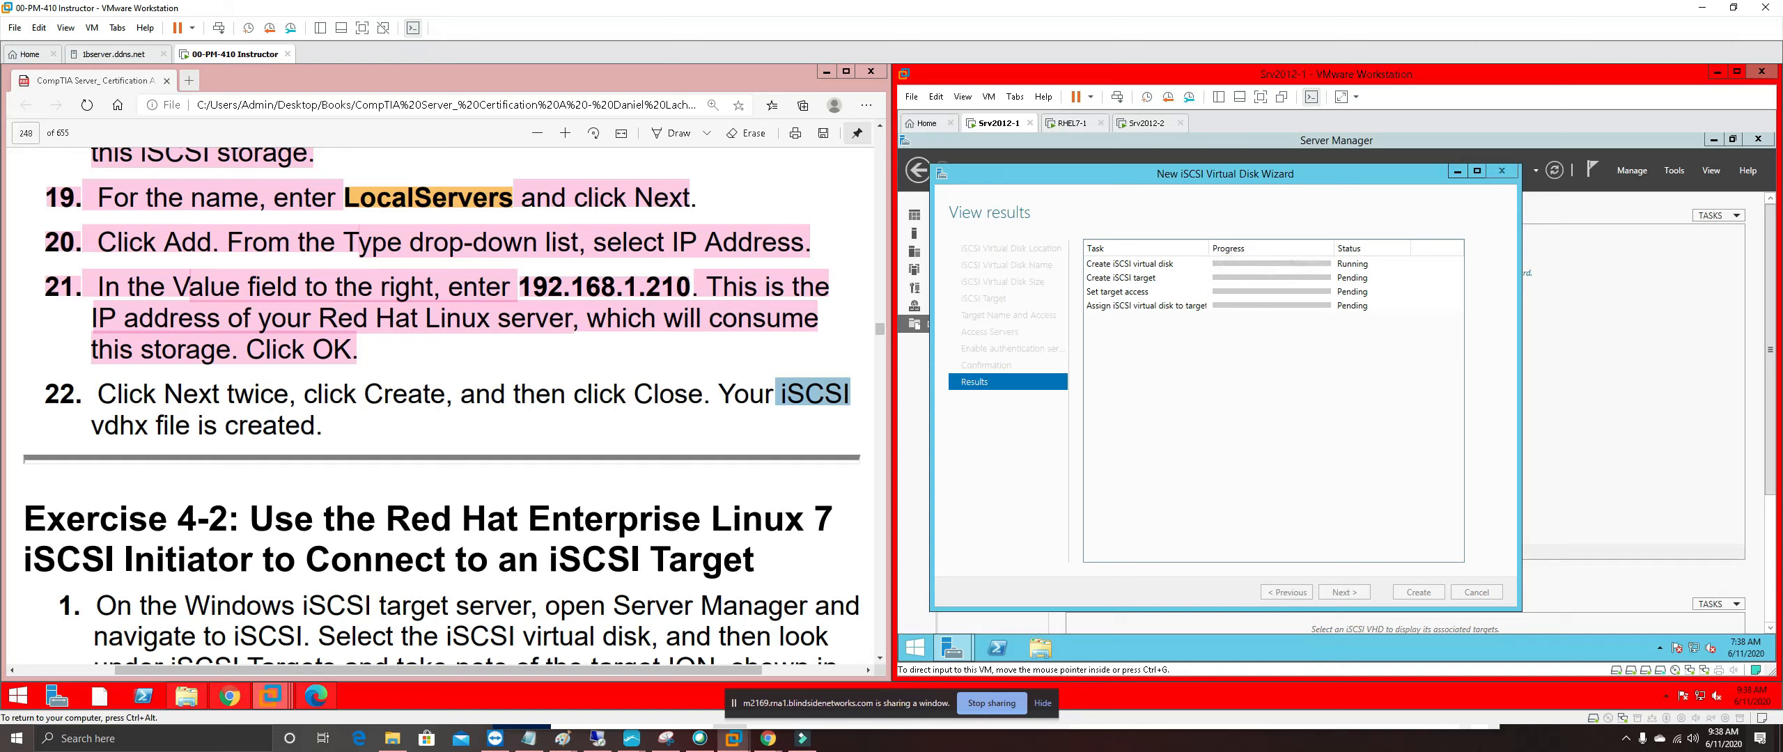
Highlight all of guide step 22 in pink
{"action": "left_click", "coordinate": [360, 437]}
{"action": "left_click_drag", "start_coordinate": [322, 425], "coordinate": [45, 394]}
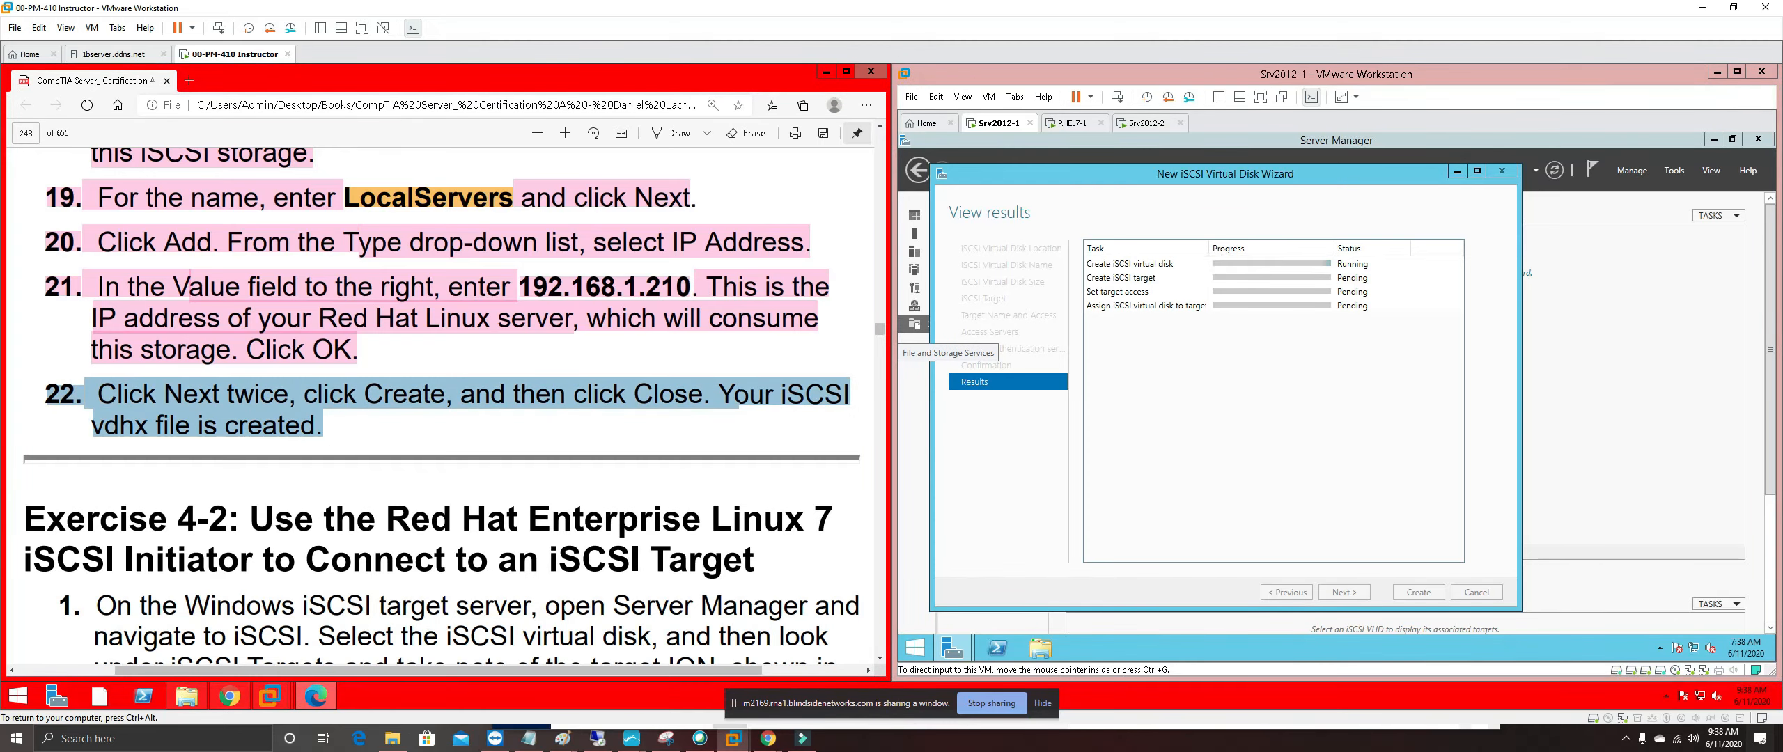
{"action": "right_click", "coordinate": [150, 404]}
{"action": "mouse_move", "coordinate": [437, 418]}
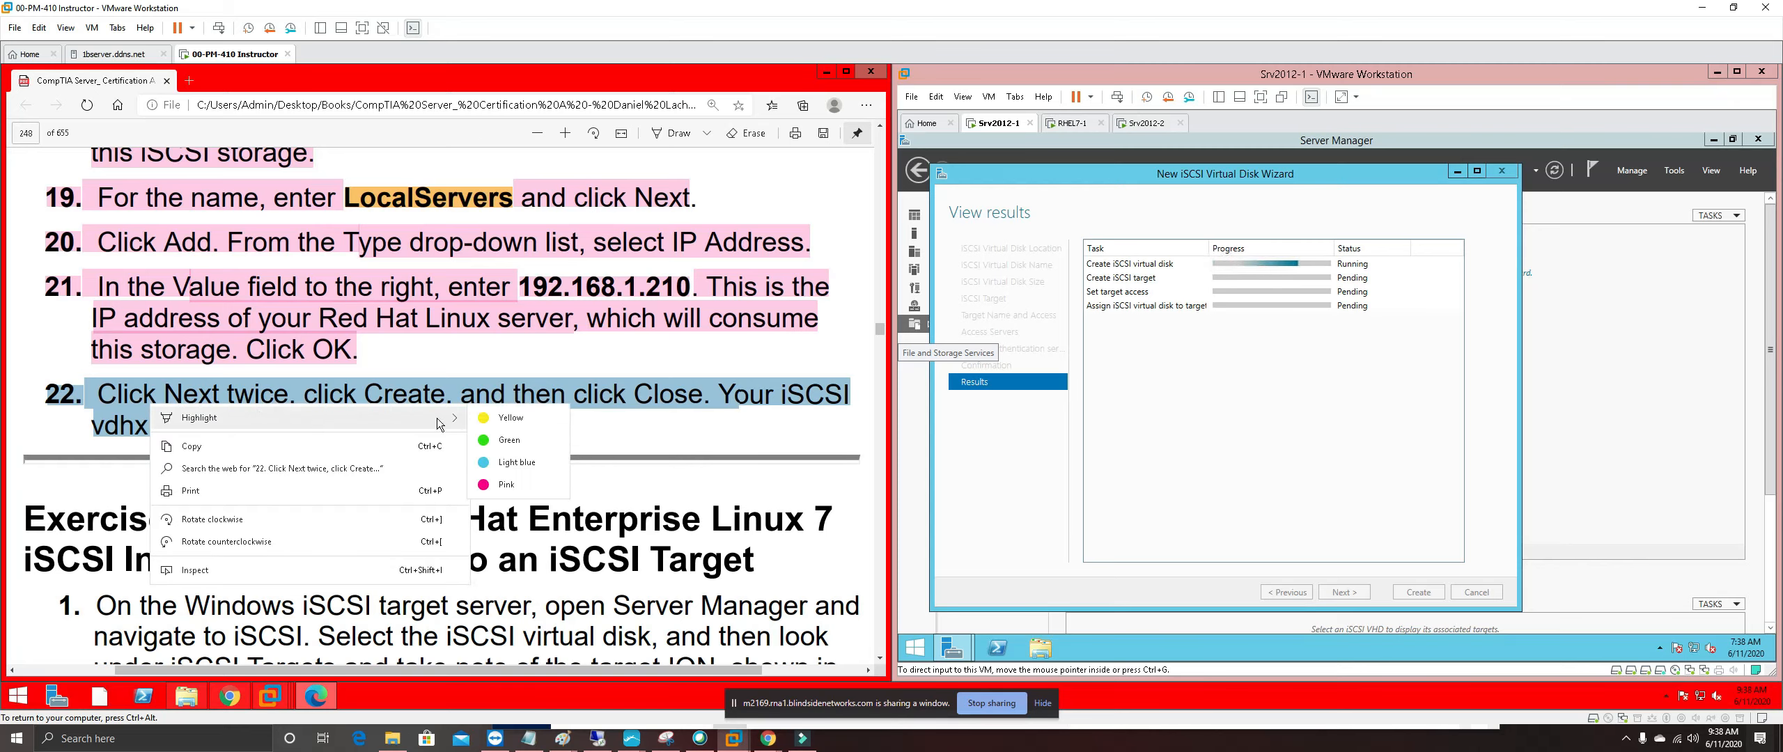
{"action": "left_click", "coordinate": [519, 488]}
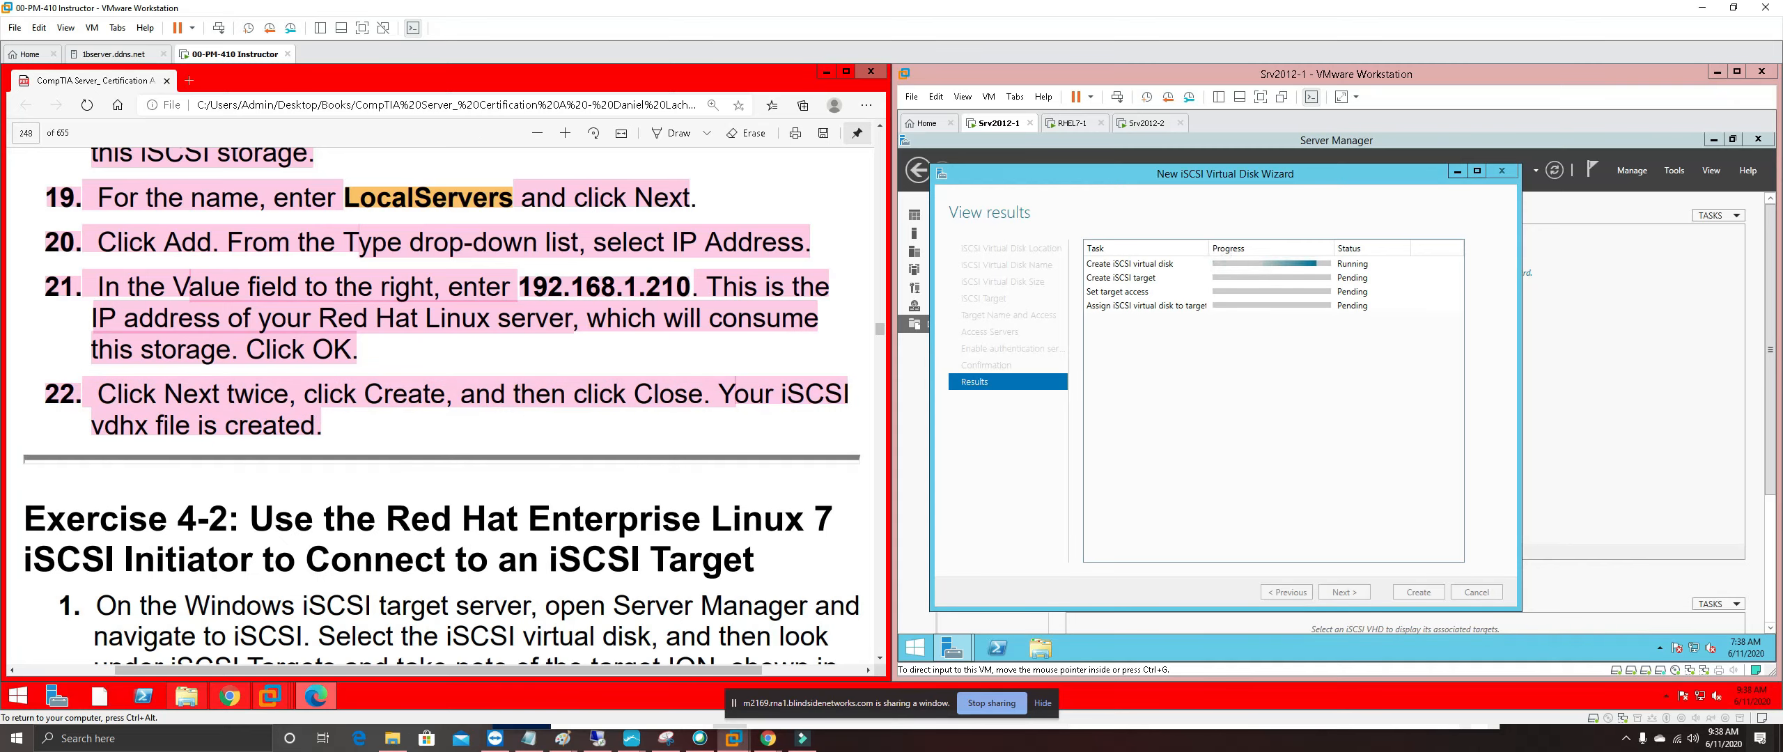
Scroll to Exercise 4-2 and select Red Hat in its heading and 'target IQN' in step 1
{"action": "scroll", "coordinate": [445, 403], "scroll_direction": "down", "scroll_amount": 3}
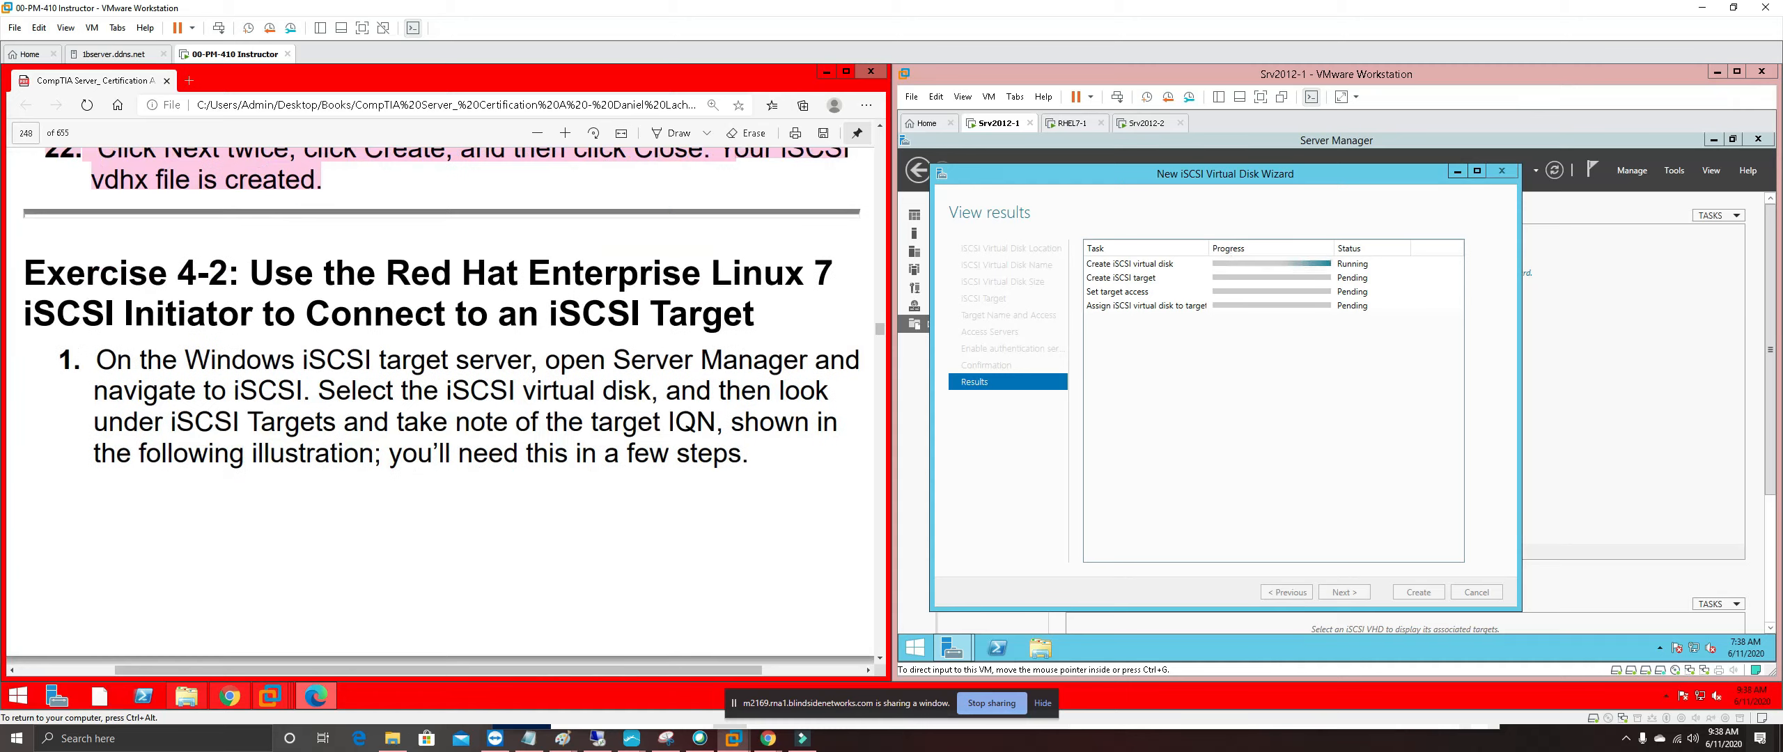
{"action": "scroll", "coordinate": [446, 404], "scroll_direction": "down", "scroll_amount": 1}
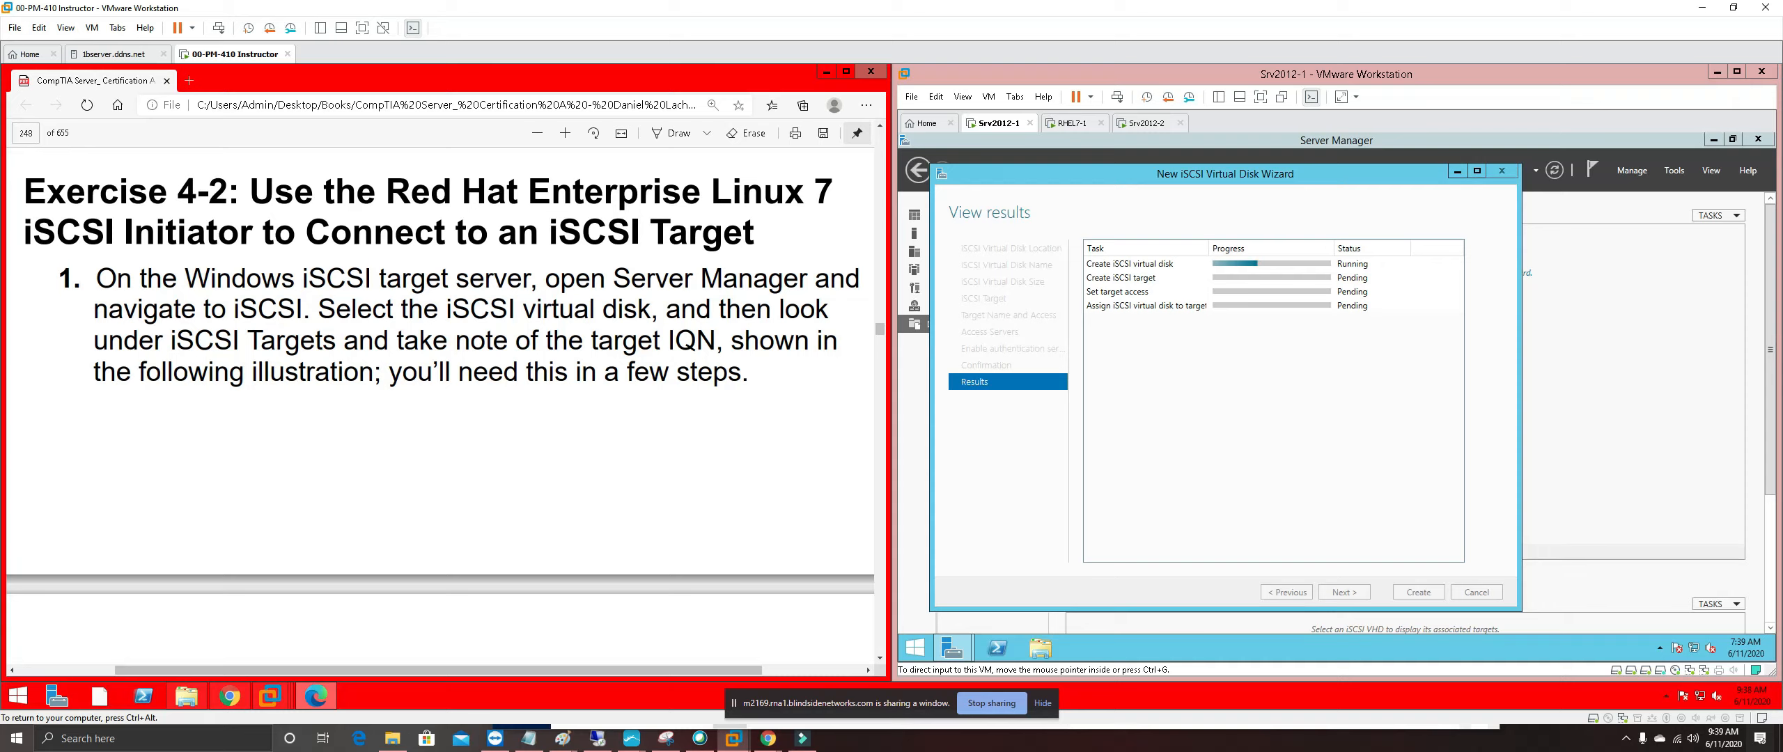
{"action": "left_click_drag", "start_coordinate": [394, 188], "coordinate": [834, 193]}
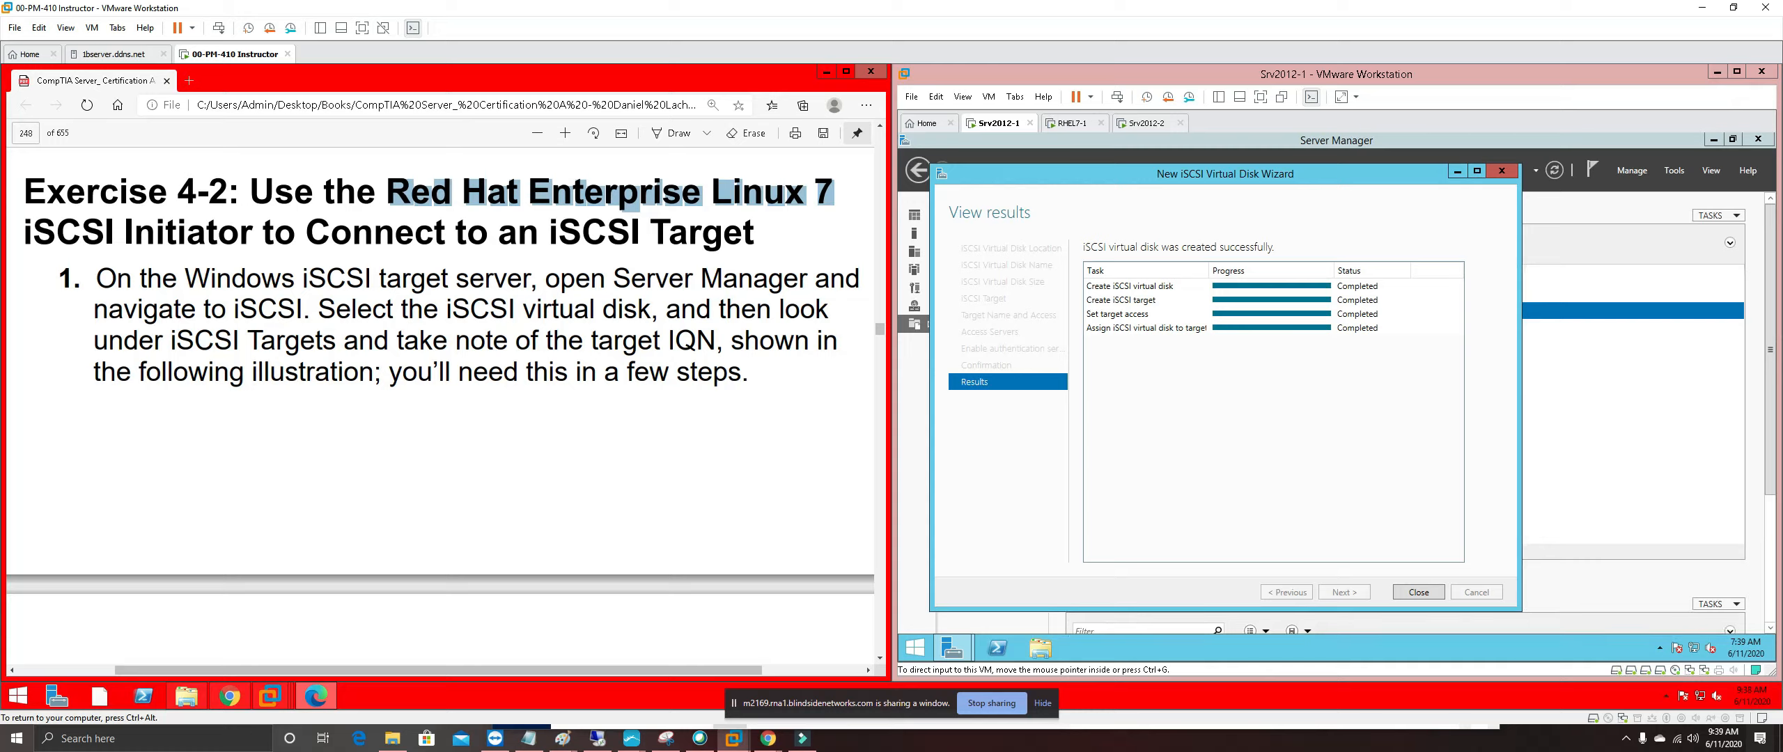
{"action": "left_click_drag", "start_coordinate": [593, 340], "coordinate": [715, 339]}
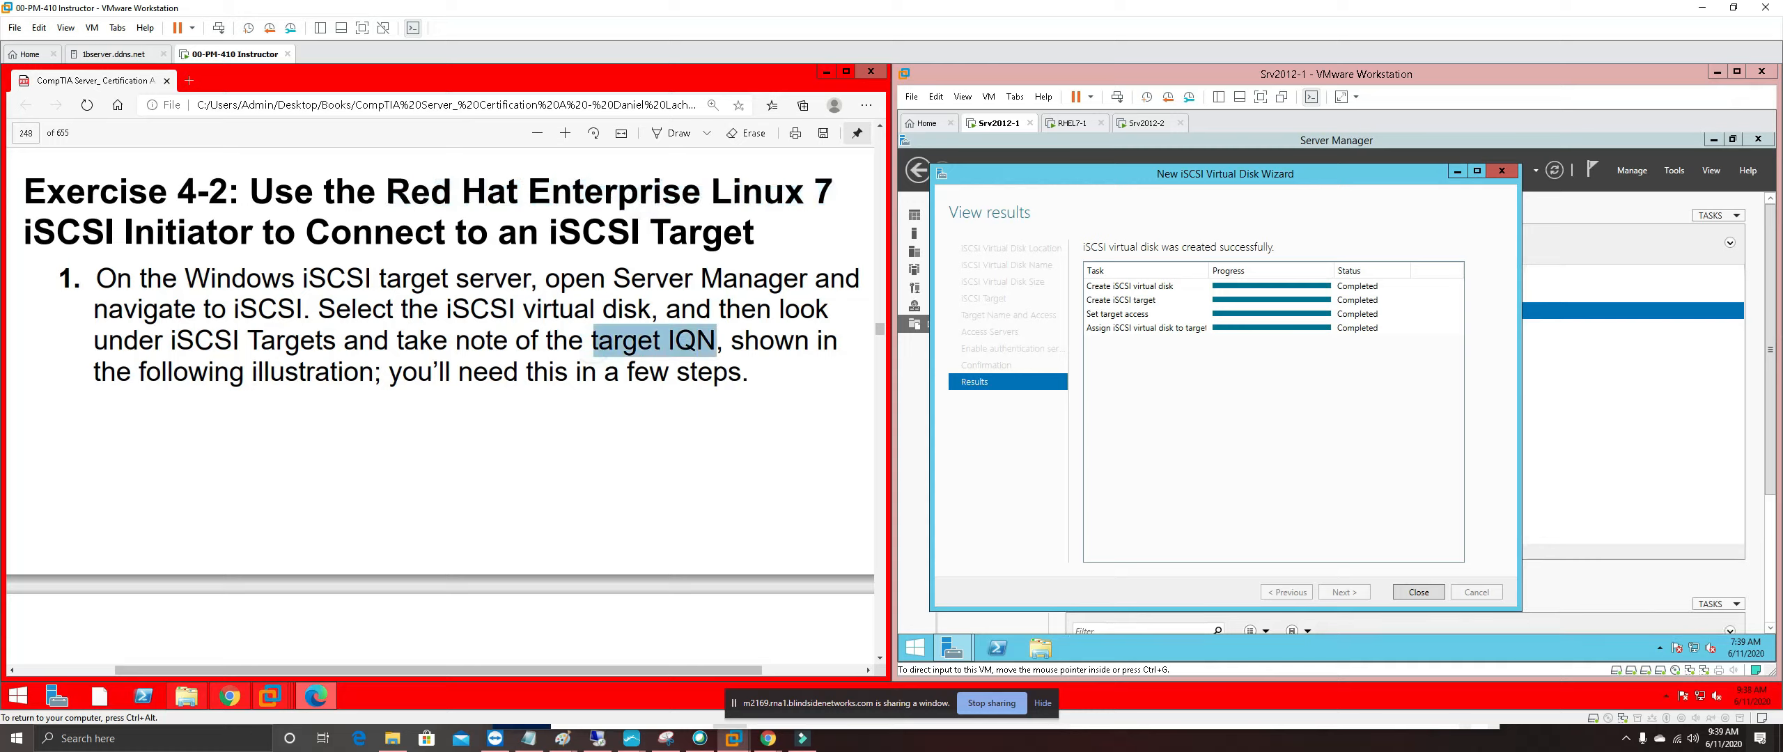
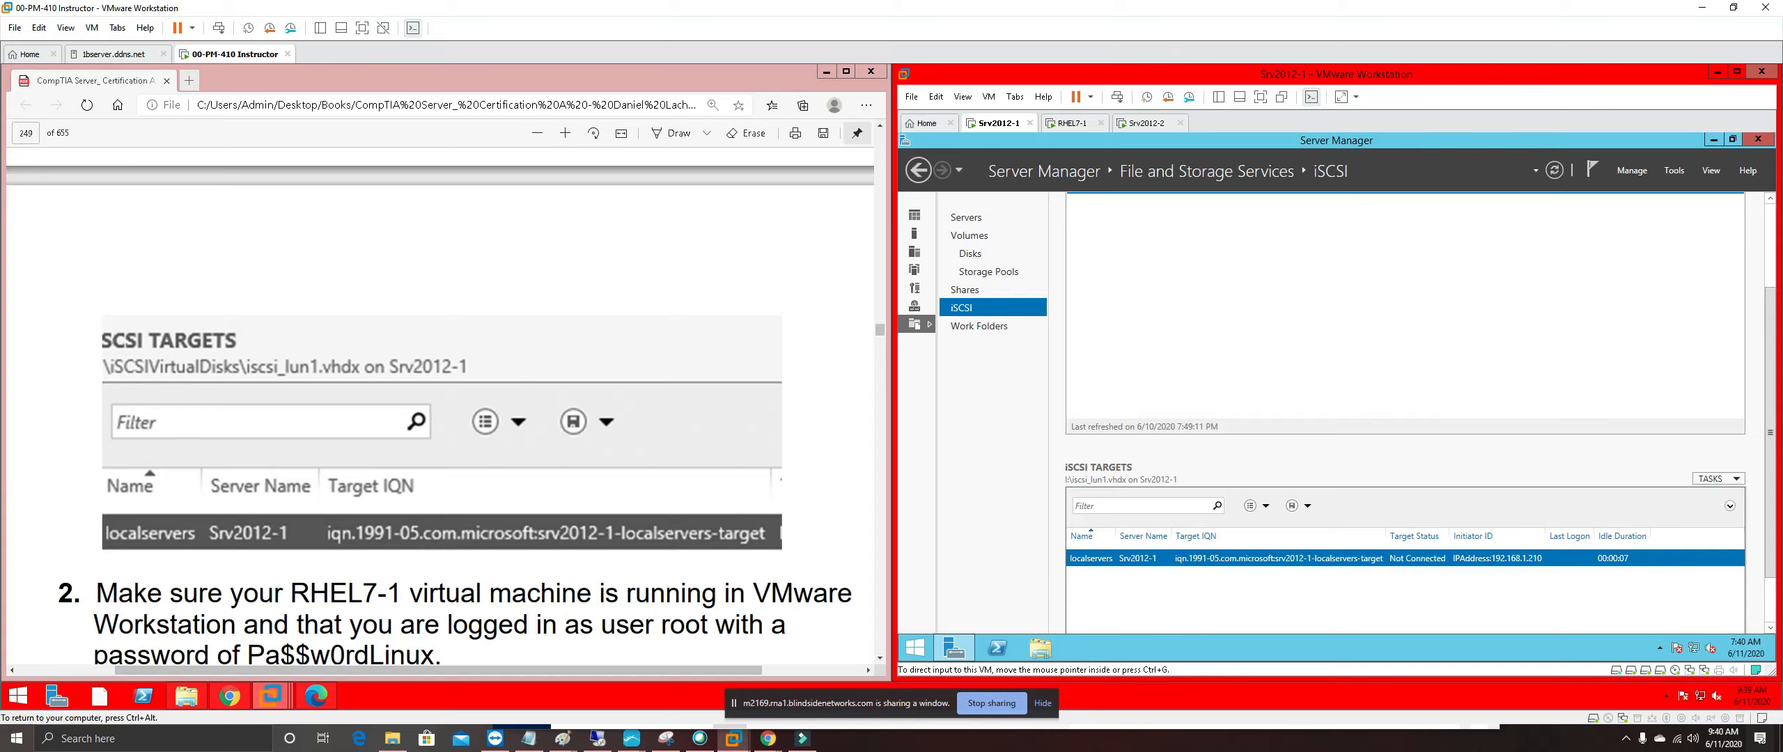
Launch Notepad++ and replace the old ntp command with the pasted target IQN
{"action": "left_click", "coordinate": [16, 696]}
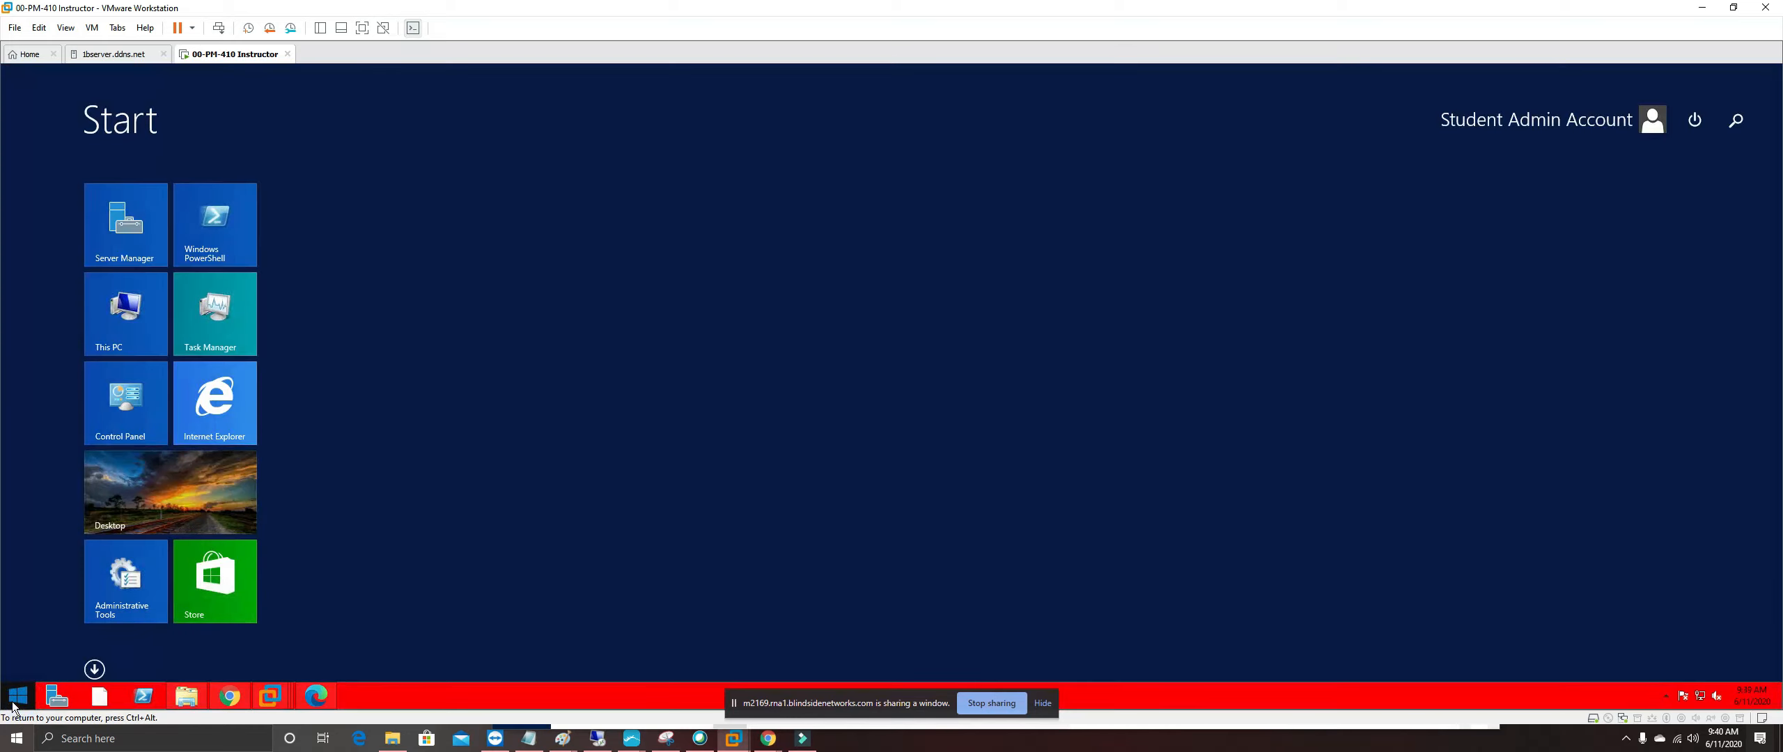
{"action": "type", "text": "notepad"}
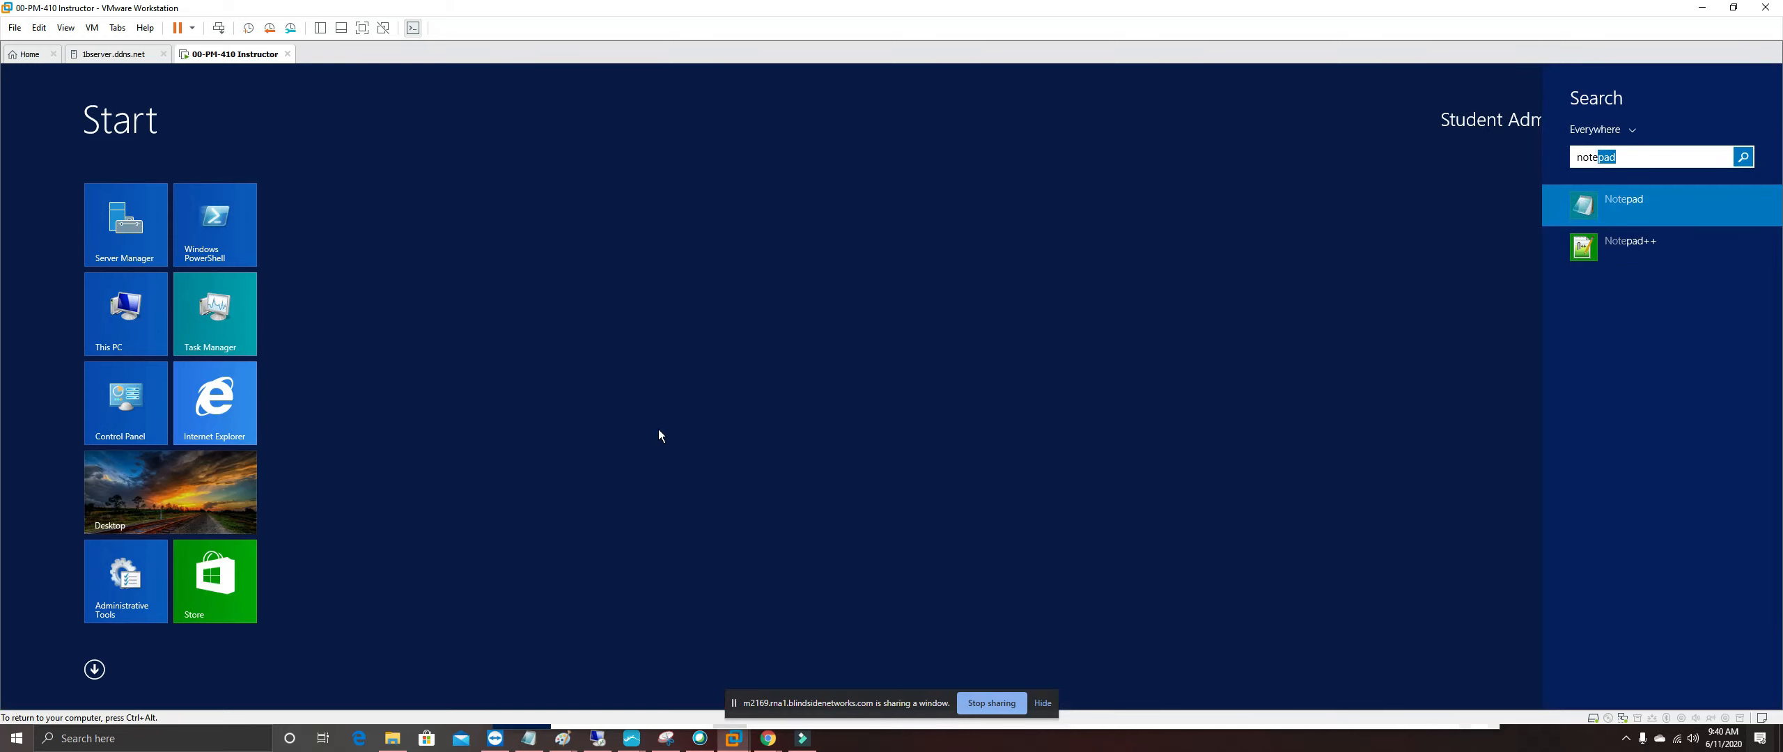
{"action": "left_click", "coordinate": [1643, 247]}
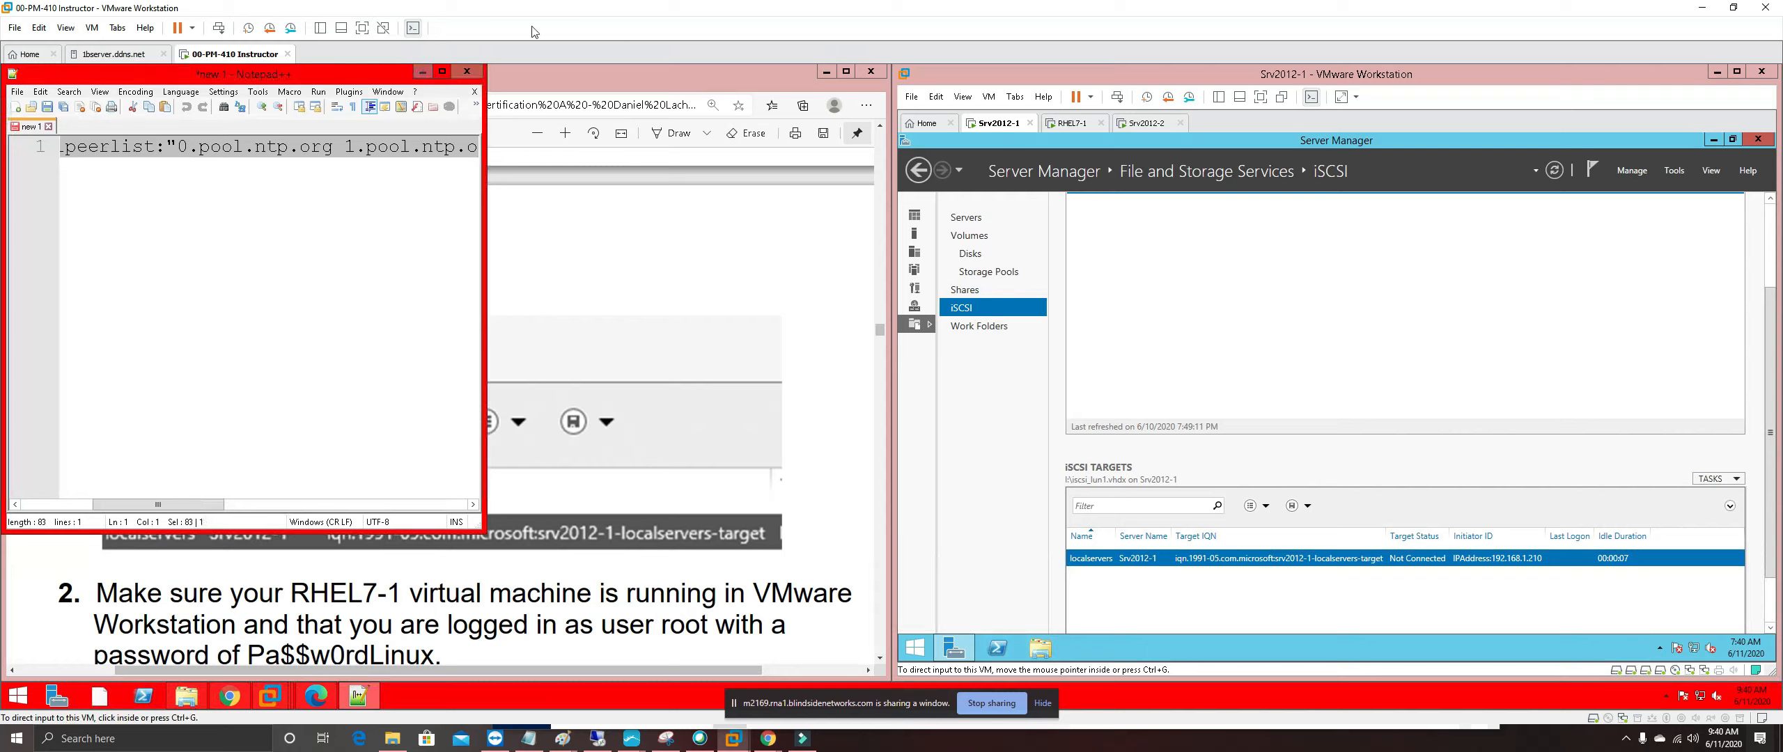
{"action": "key", "text": "End"}
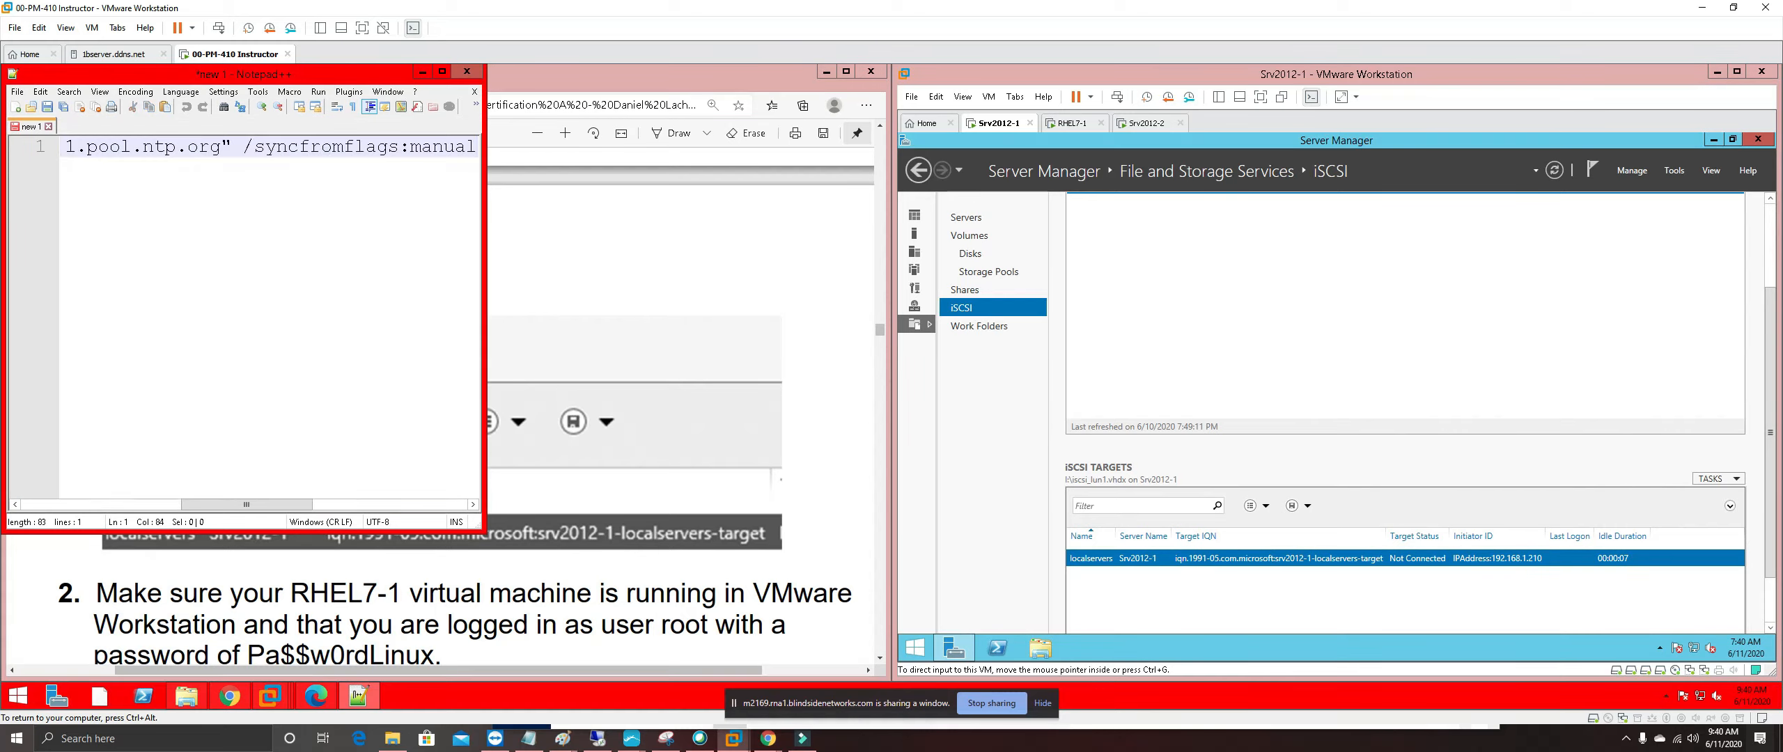
{"action": "key", "text": "BackSpace"}
{"action": "key", "text": "ctrl+a"}
{"action": "key", "text": "BackSpace"}
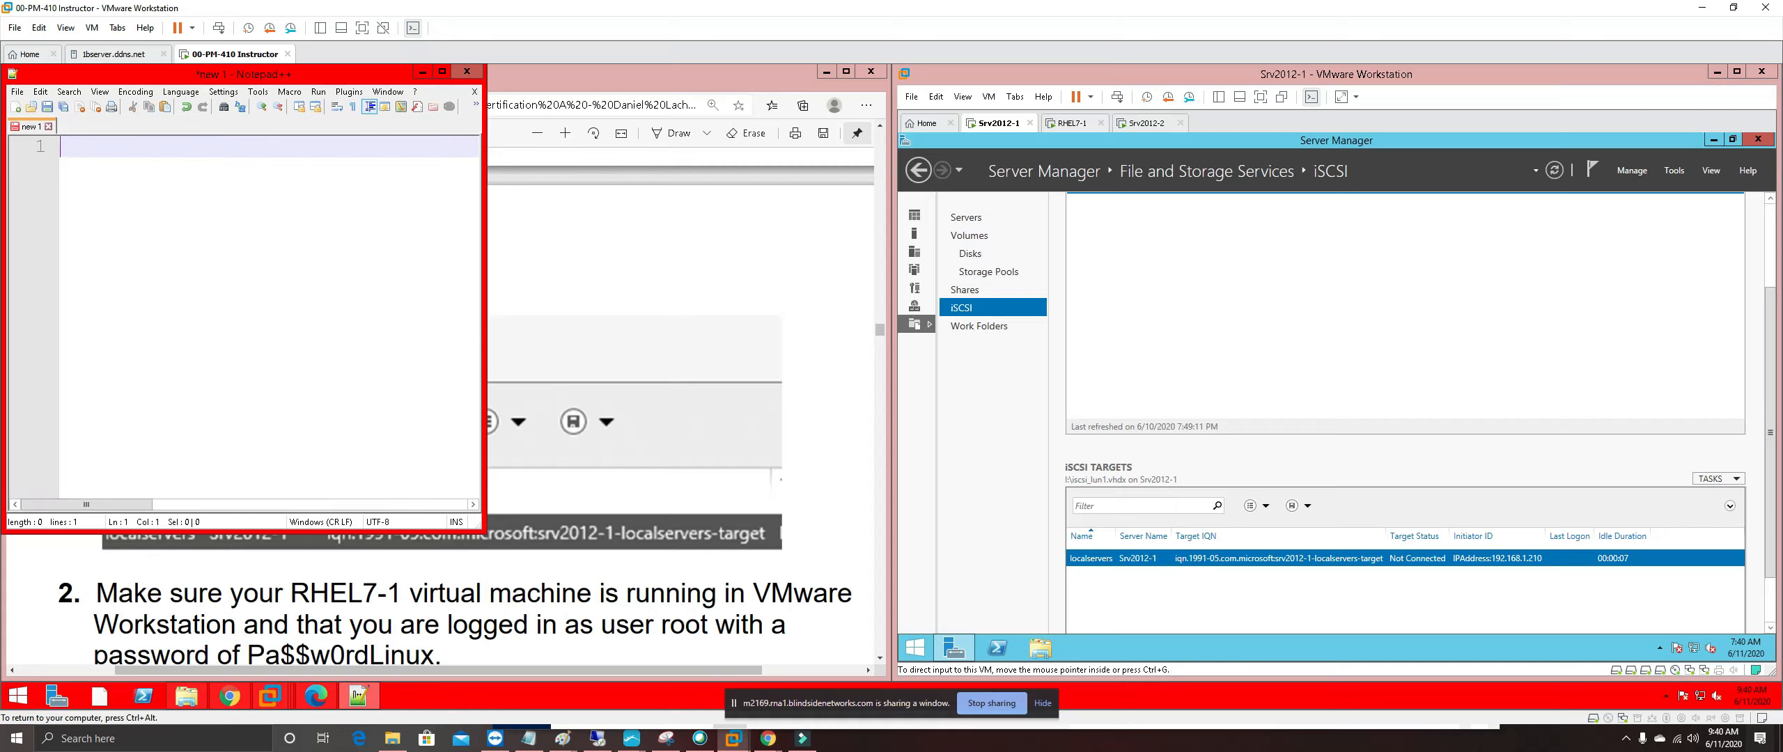
{"action": "type", "text": "iqn.1991-05.com.microsoft:srv2012-1-localservers-target"}
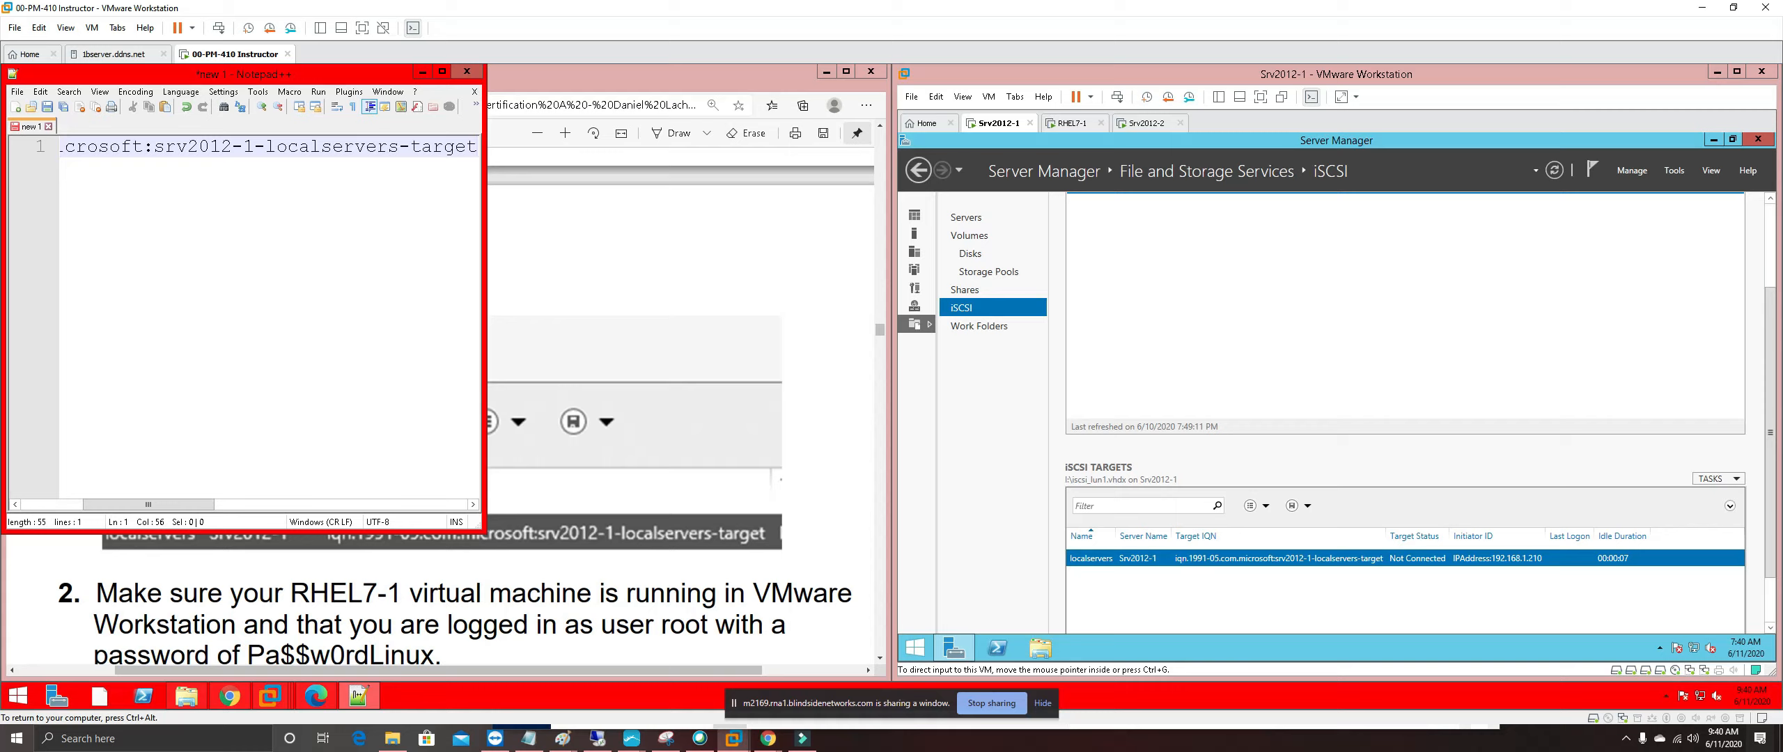
Widen the Notepad++ window, zoom in on the IQN text, and minimize the editor
{"action": "left_click_drag", "start_coordinate": [172, 502], "coordinate": [101, 504]}
{"action": "left_click_drag", "start_coordinate": [486, 384], "coordinate": [1042, 453]}
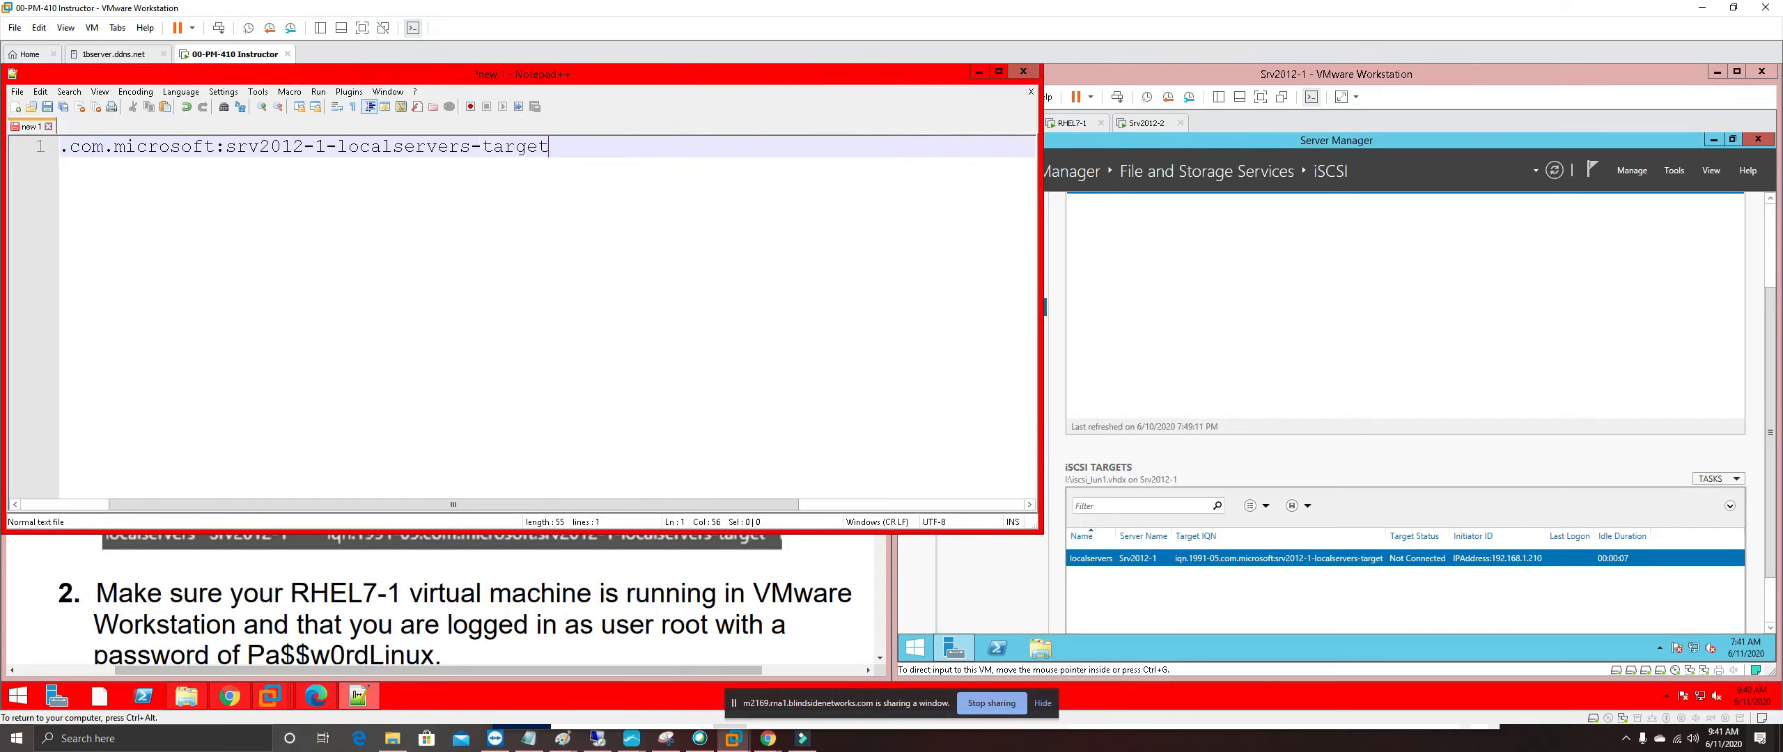
{"action": "left_click_drag", "start_coordinate": [529, 504], "coordinate": [429, 490]}
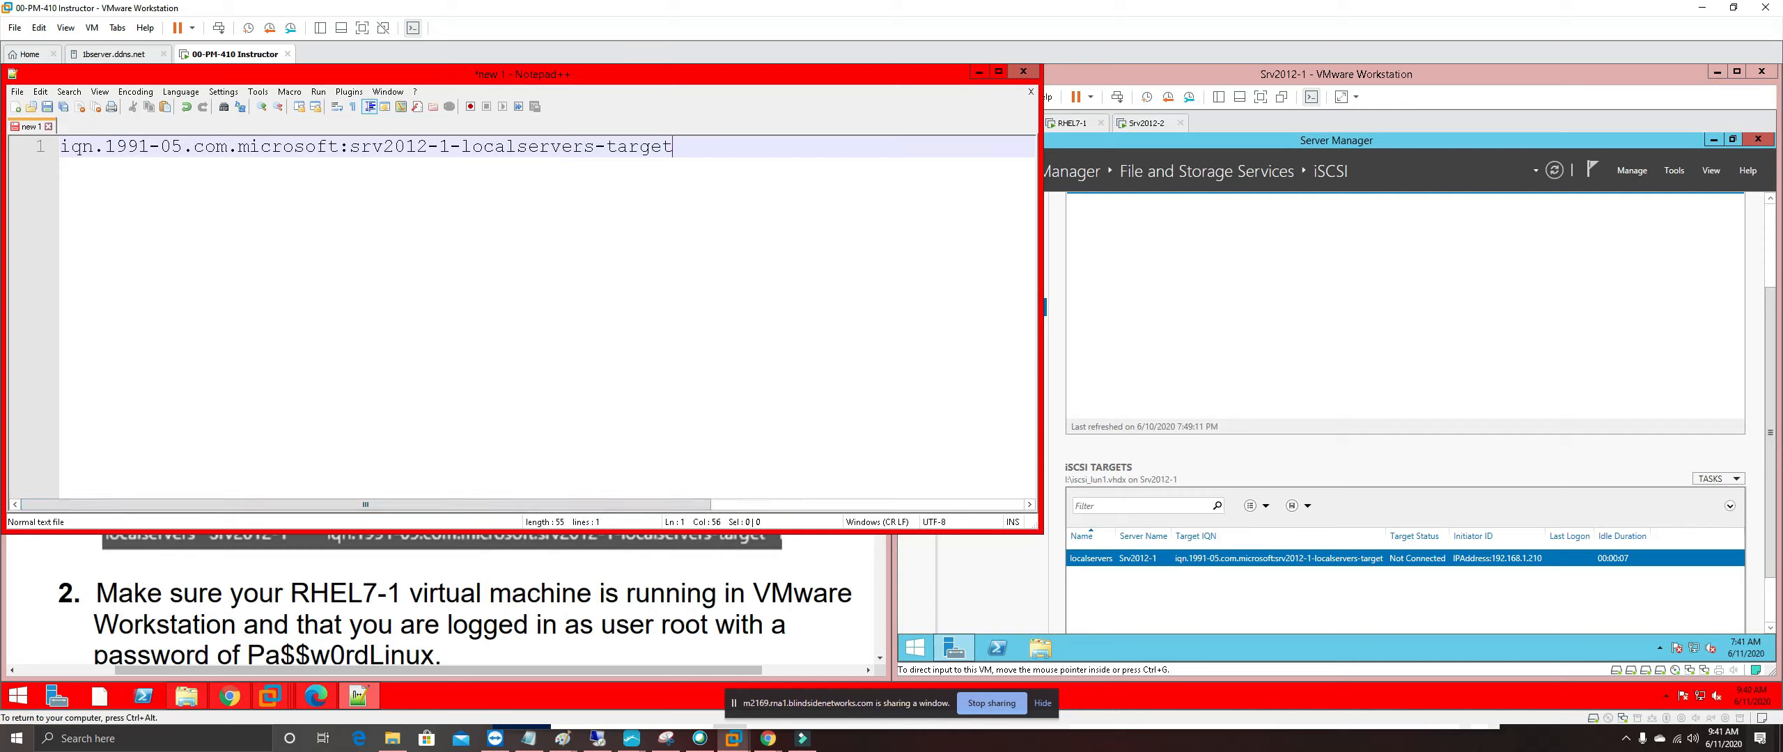
{"action": "scroll", "coordinate": [522, 313], "scroll_direction": "up", "scroll_amount": 3}
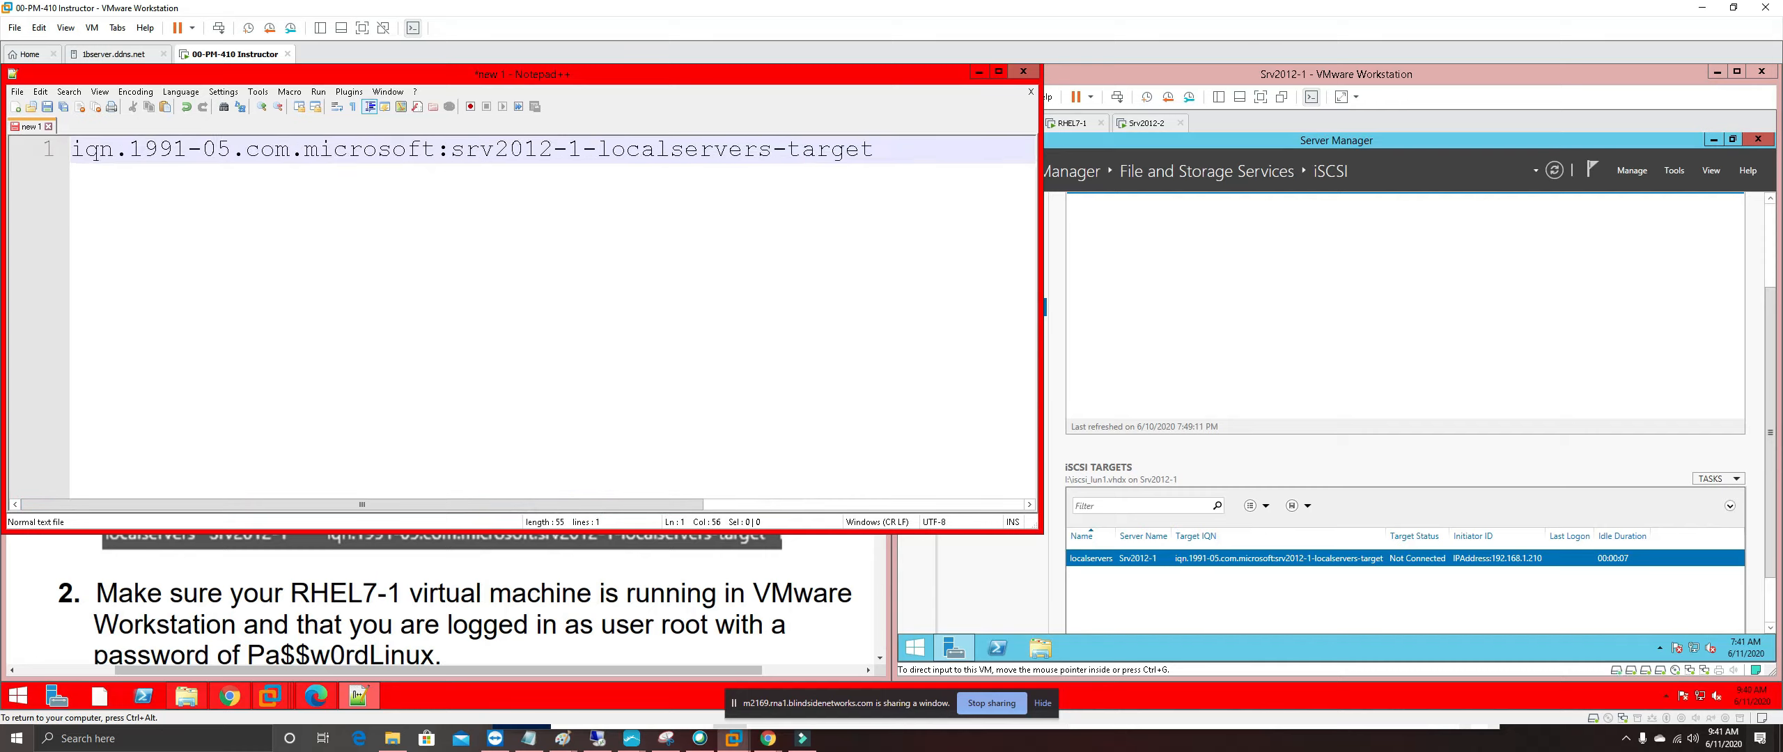
{"action": "scroll", "coordinate": [522, 314], "scroll_direction": "up", "scroll_amount": 2}
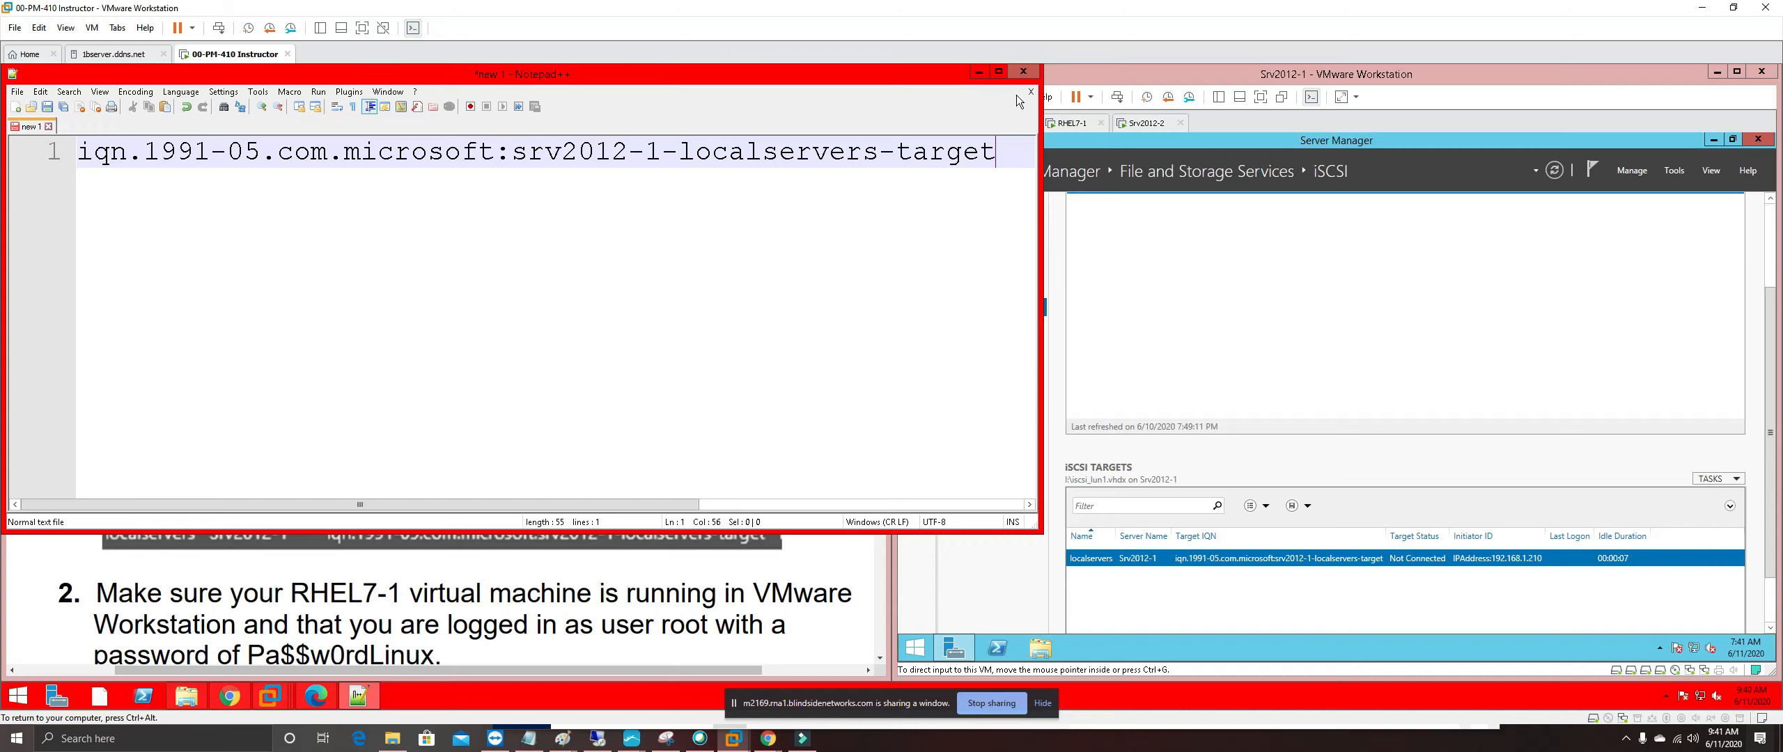
{"action": "left_click", "coordinate": [980, 72]}
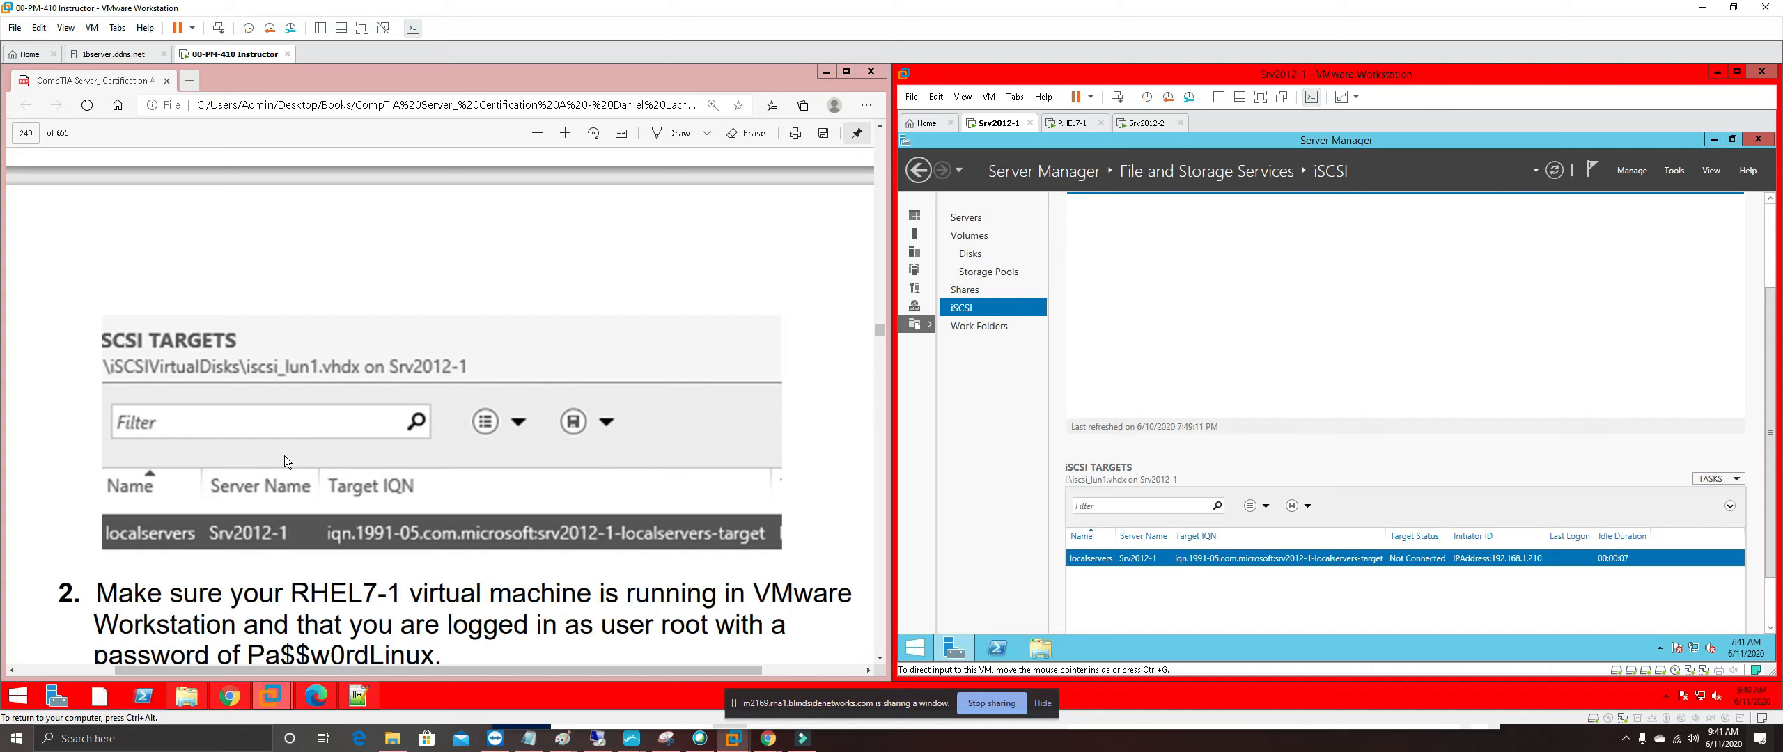
Highlight RHEL7-1 in step 2 of the guide in yellow, then select 'user root'
{"action": "left_click_drag", "start_coordinate": [291, 593], "coordinate": [310, 593]}
{"action": "scroll", "coordinate": [309, 593], "scroll_direction": "down", "scroll_amount": 2}
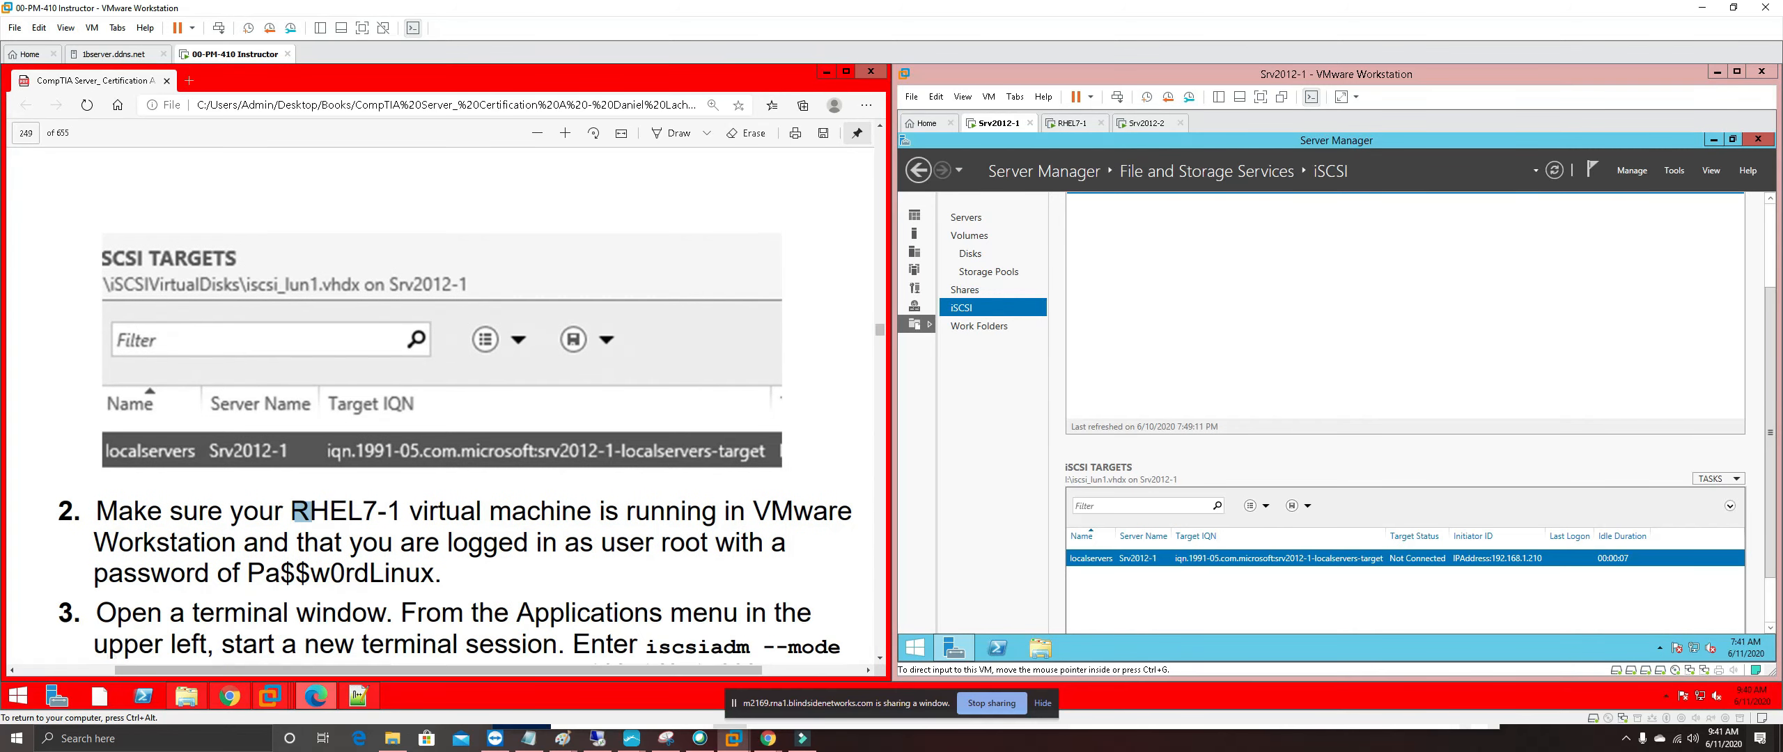
{"action": "scroll", "coordinate": [440, 415], "scroll_direction": "down", "scroll_amount": 4}
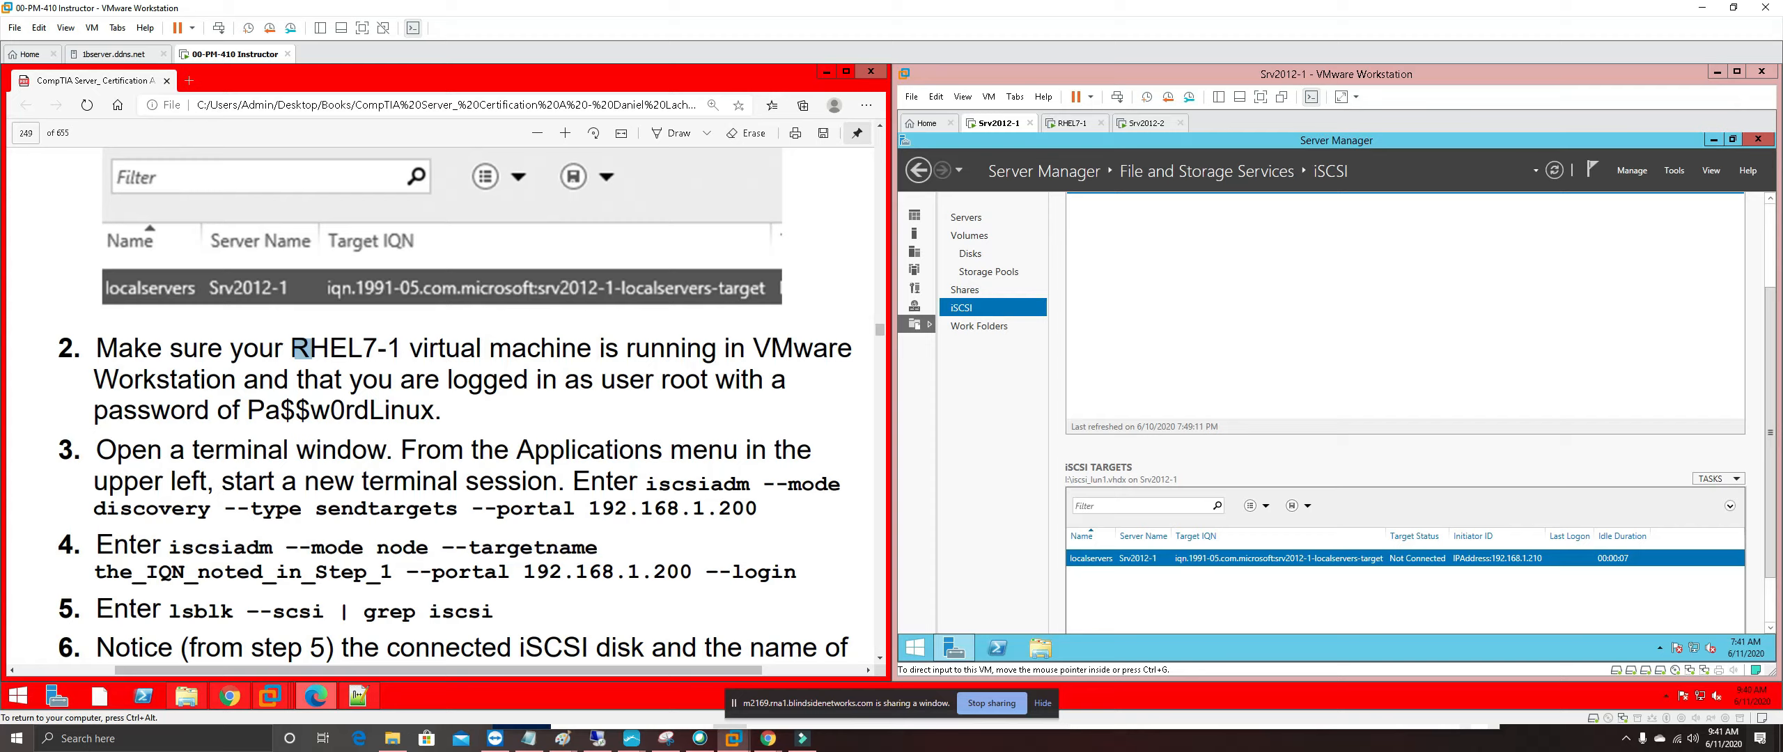
{"action": "left_click_drag", "start_coordinate": [287, 346], "coordinate": [411, 348]}
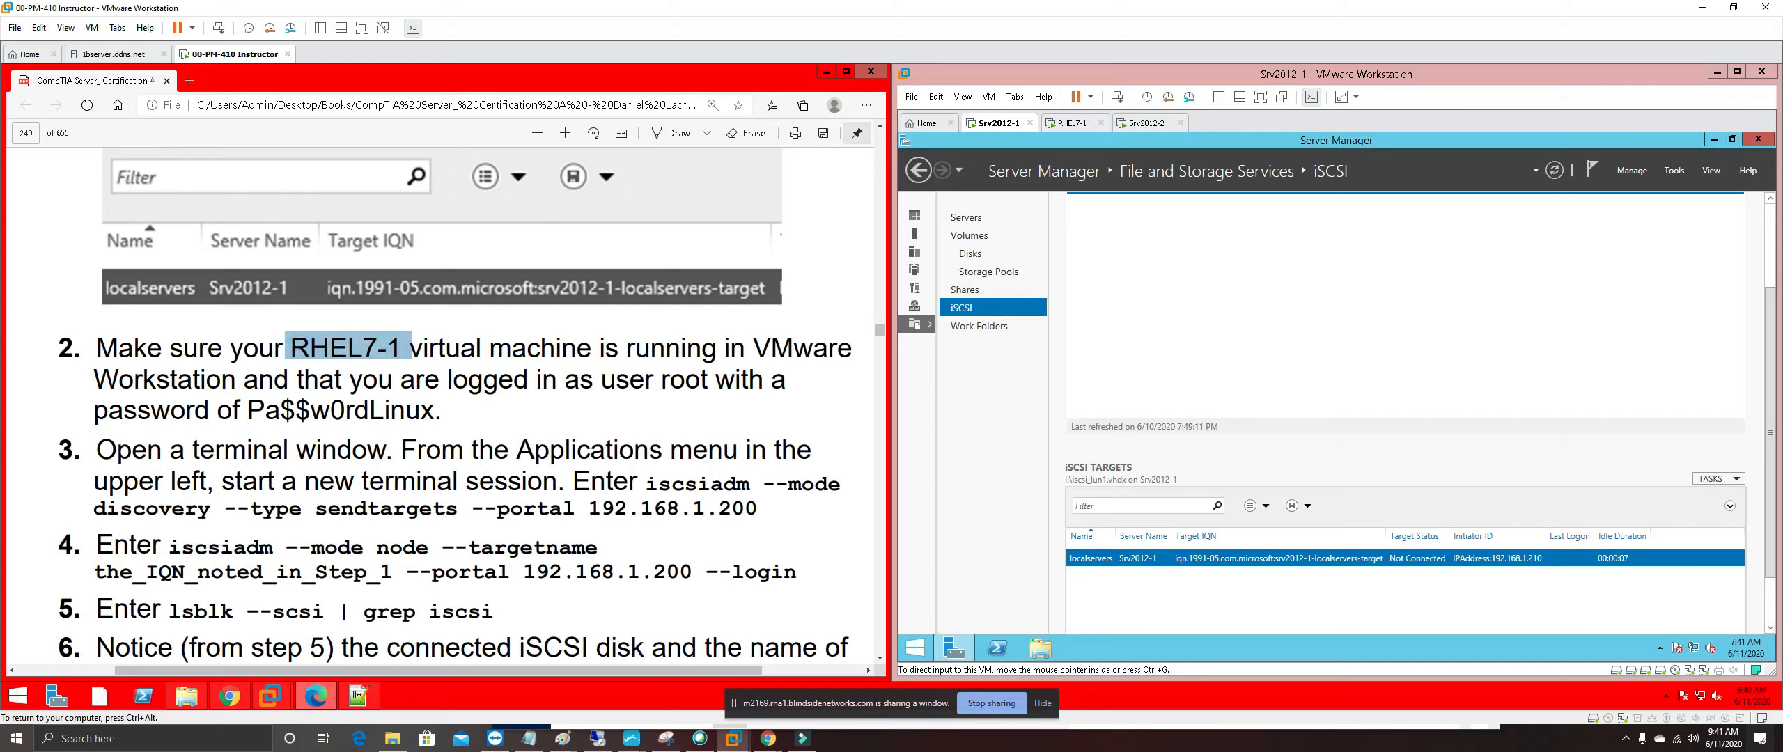
{"action": "right_click", "coordinate": [393, 352]}
{"action": "mouse_move", "coordinate": [481, 362]}
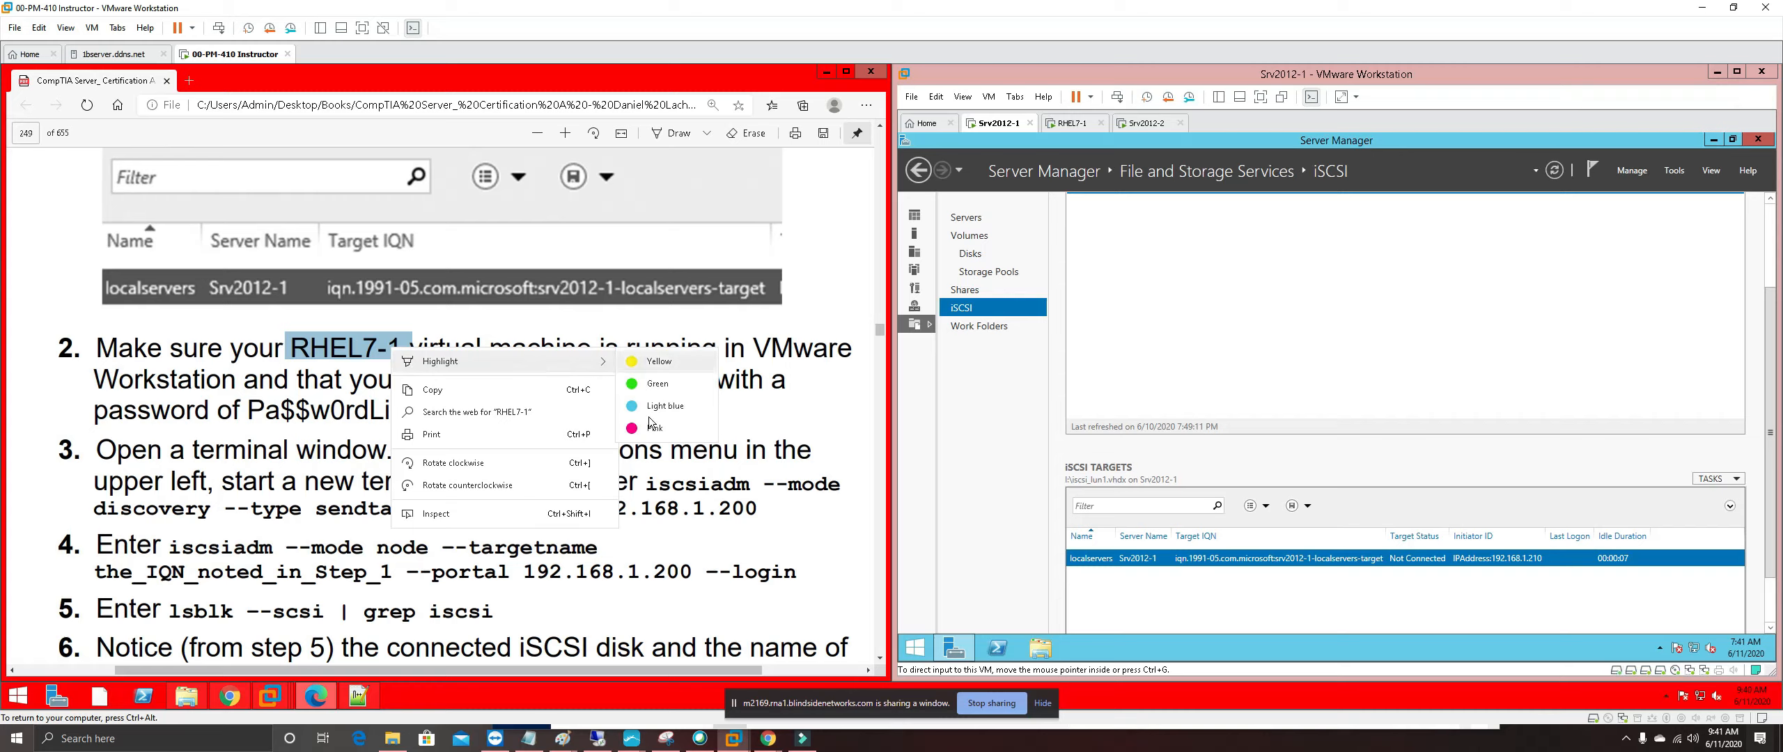
{"action": "left_click", "coordinate": [653, 361]}
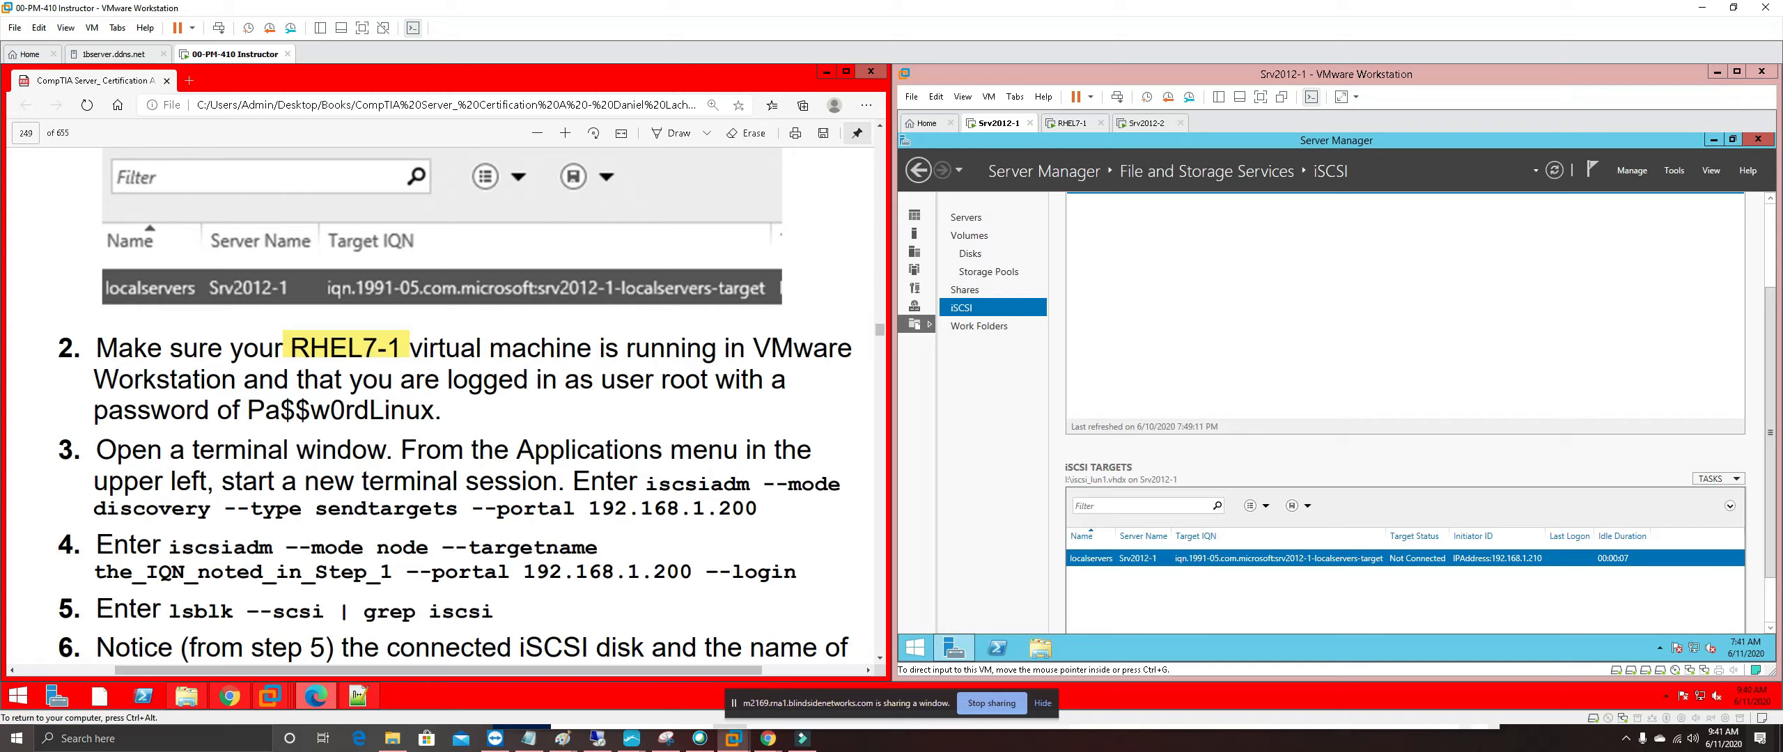
{"action": "left_click_drag", "start_coordinate": [596, 379], "coordinate": [709, 379]}
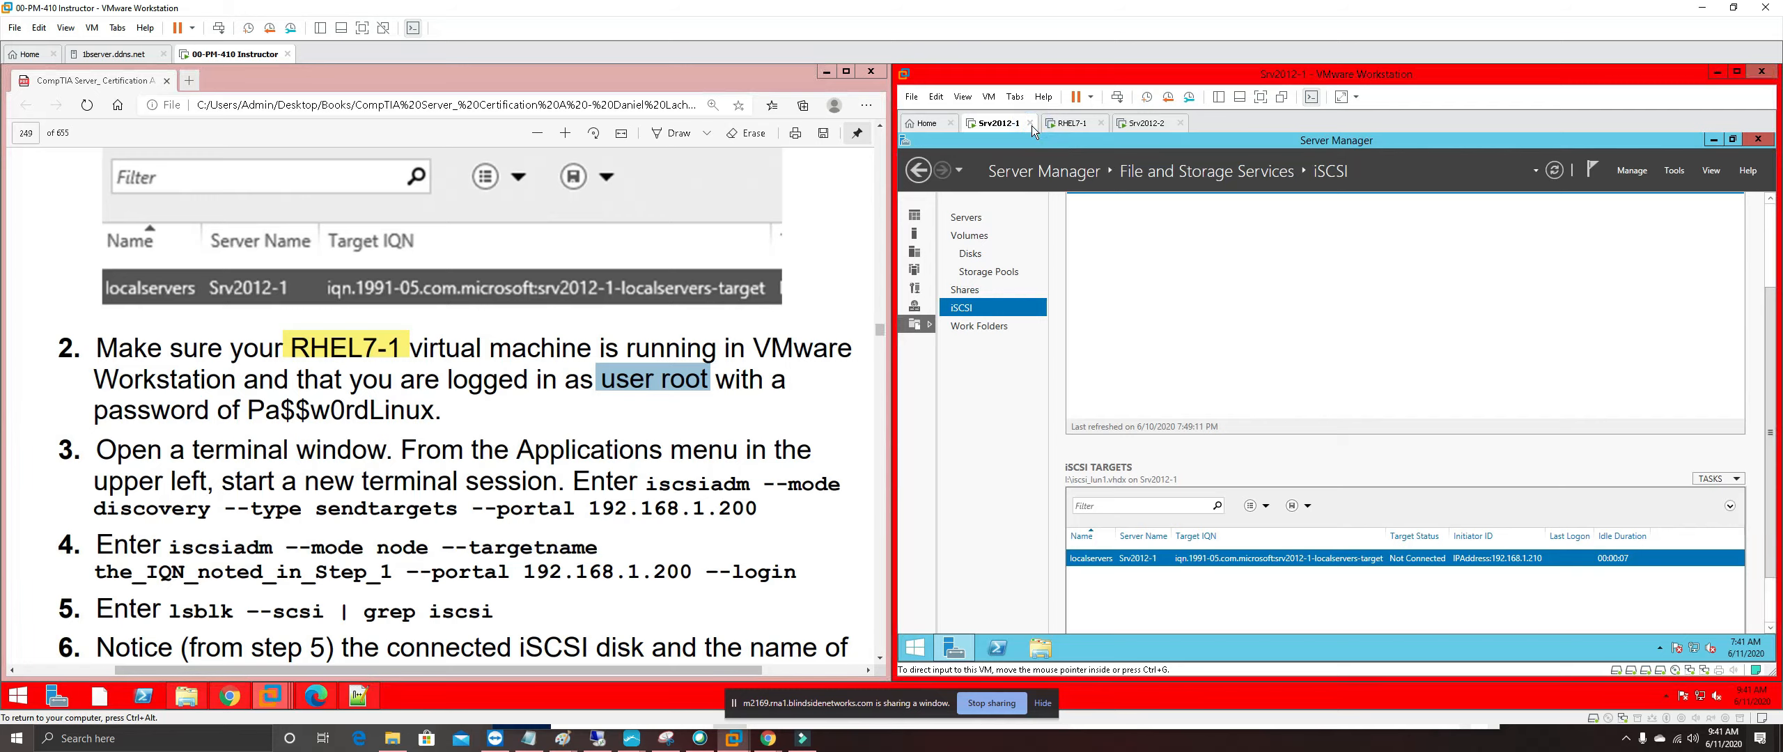
Close the Srv2012-1 and Srv2012-2 tabs with Run in Background, then wake the RHEL7-1 console
{"action": "left_click", "coordinate": [1030, 124]}
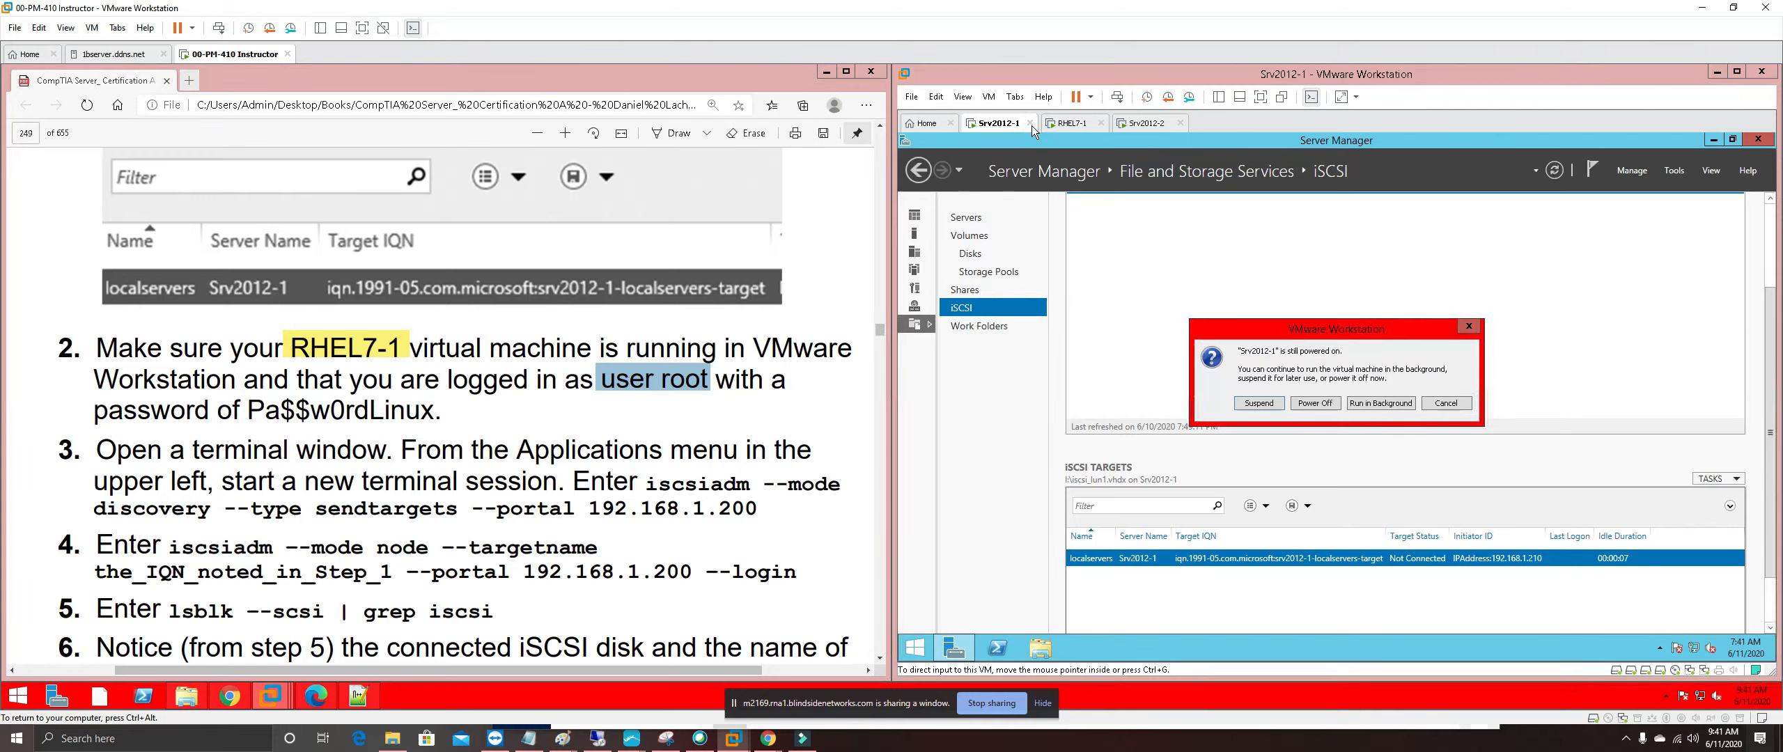
{"action": "left_click", "coordinate": [1398, 406]}
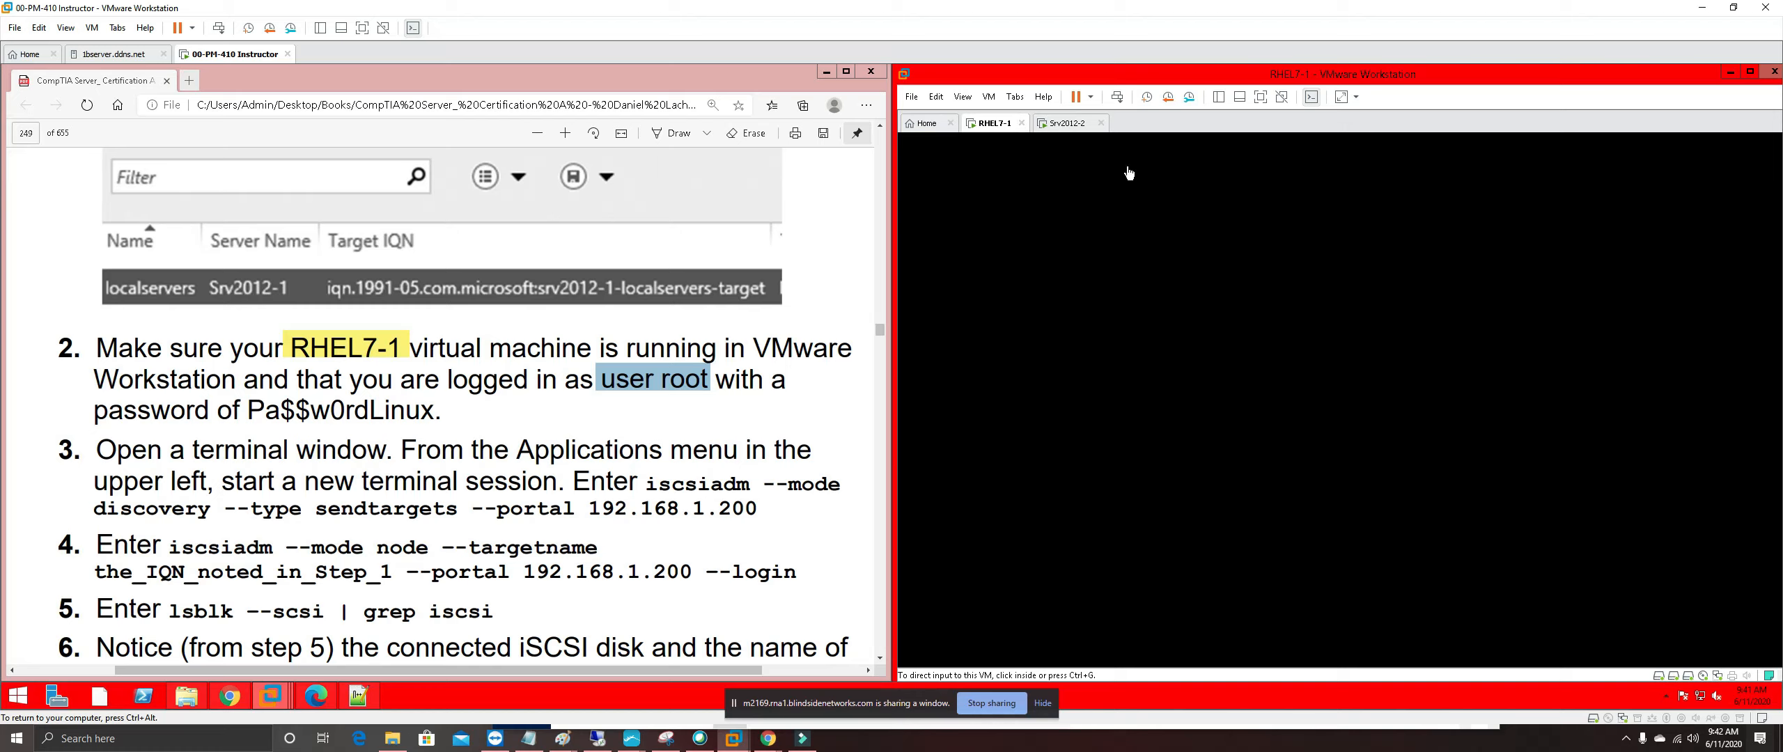
{"action": "left_click", "coordinate": [1099, 126]}
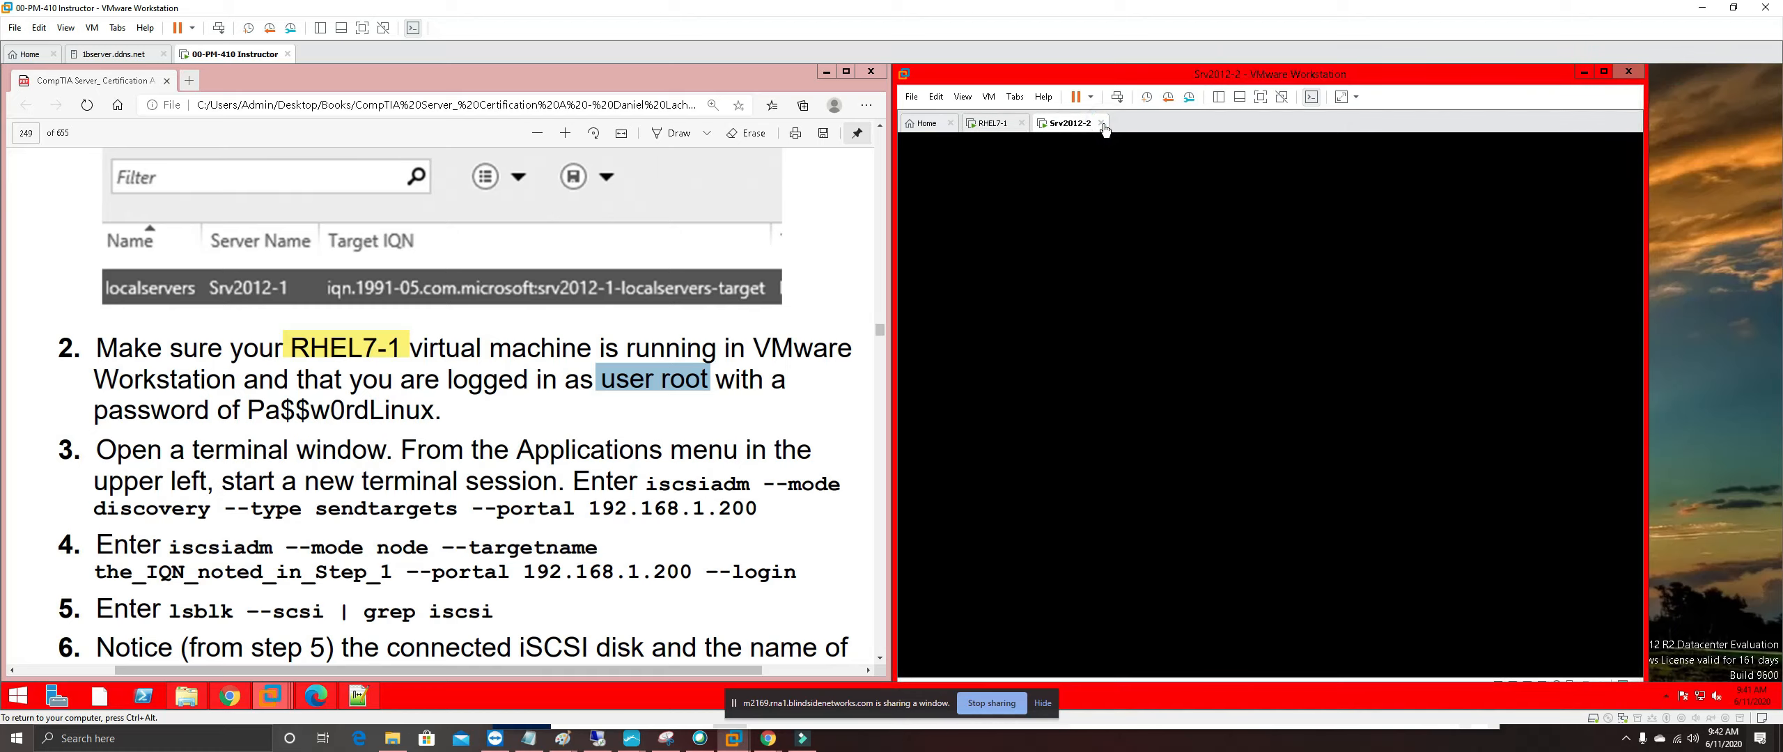
{"action": "left_click", "coordinate": [1101, 124]}
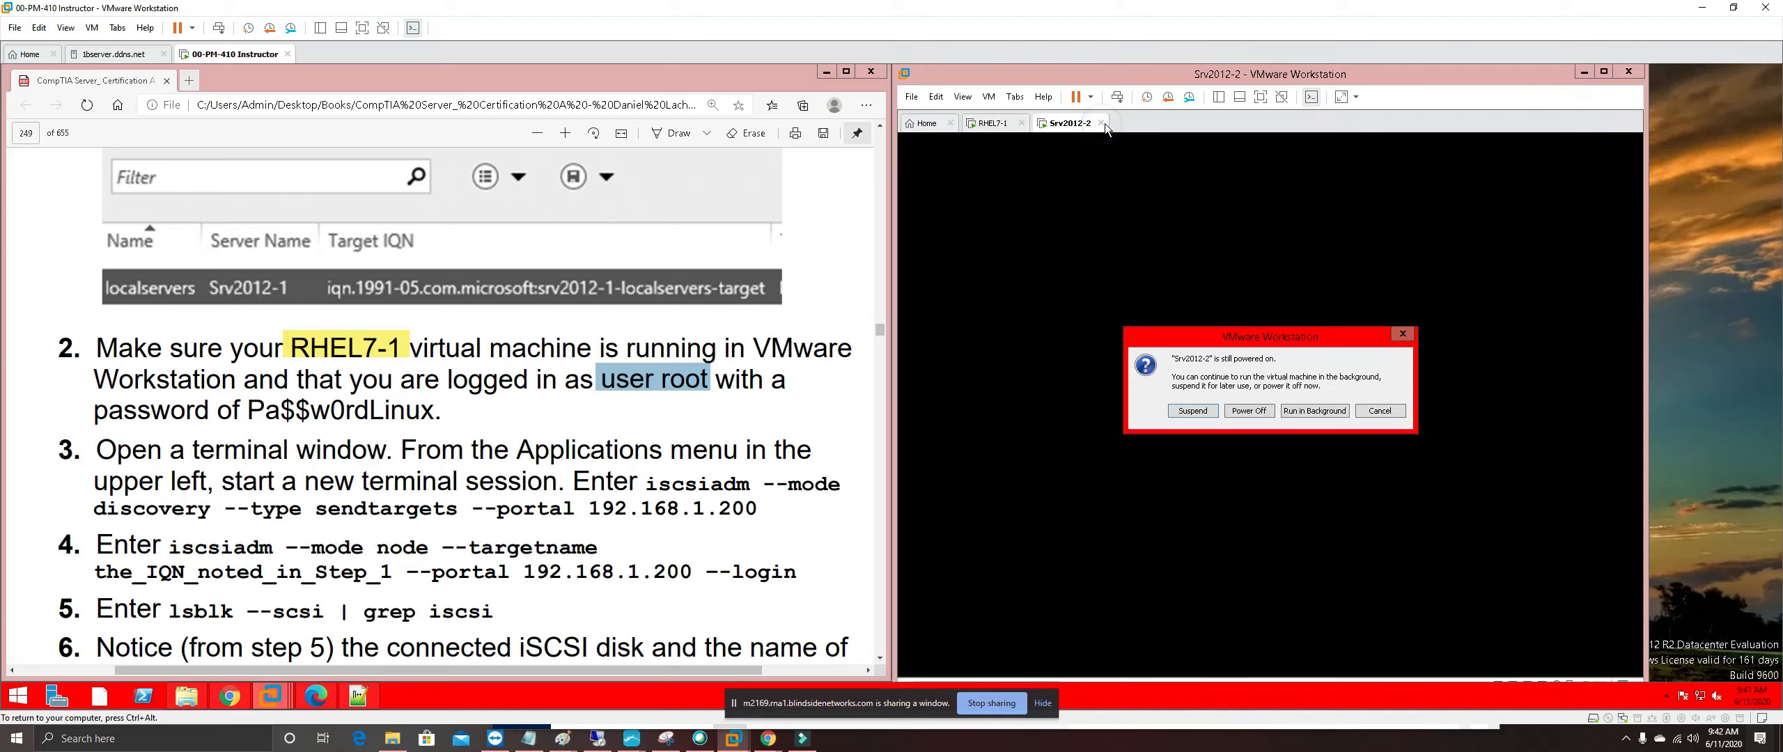
{"action": "left_click", "coordinate": [1335, 411]}
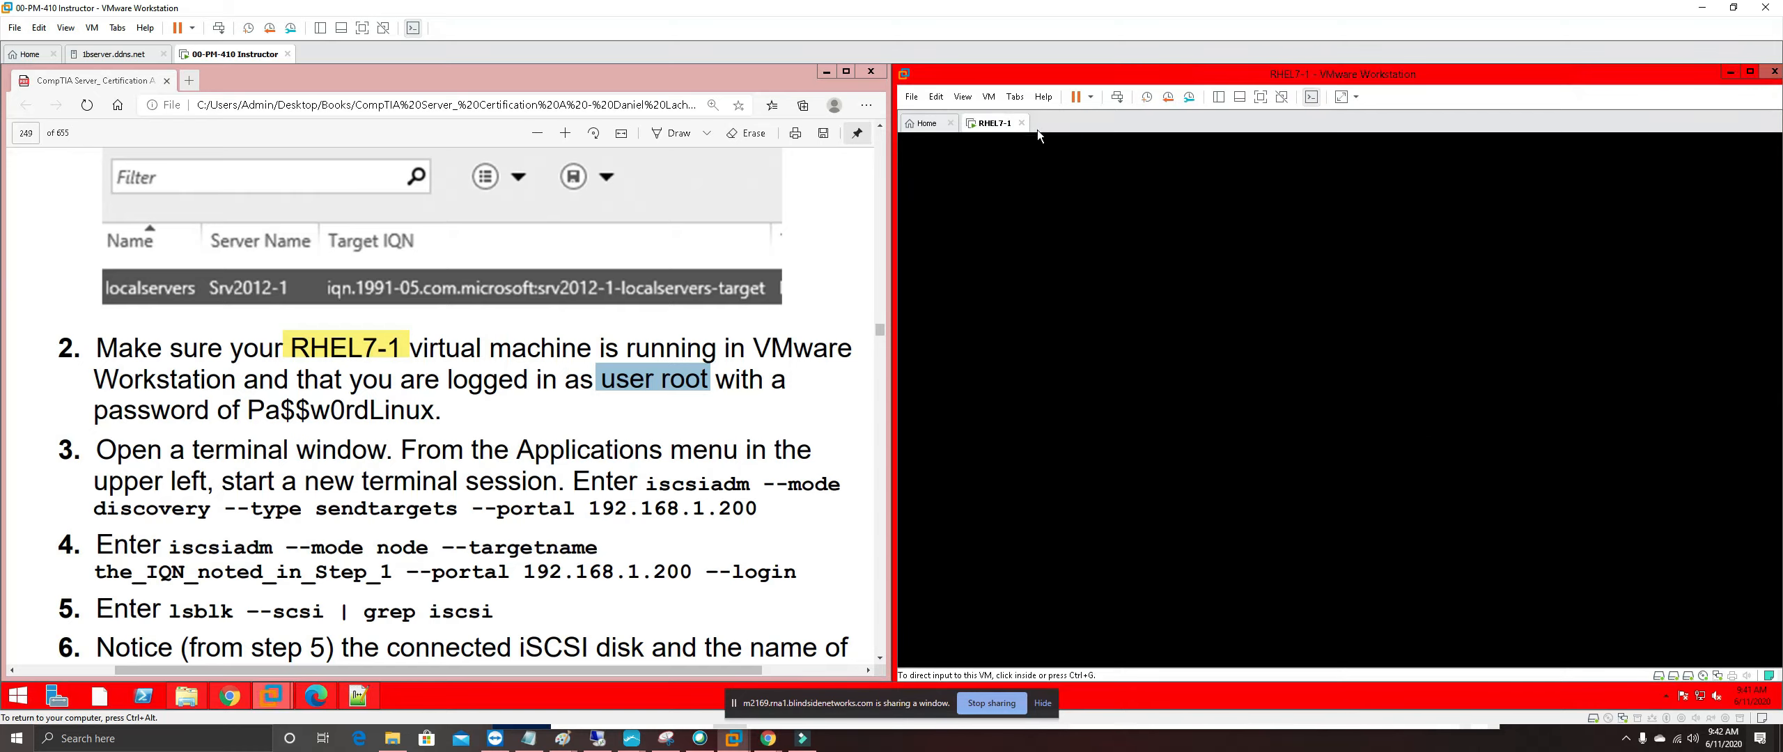
{"action": "left_click", "coordinate": [1176, 533]}
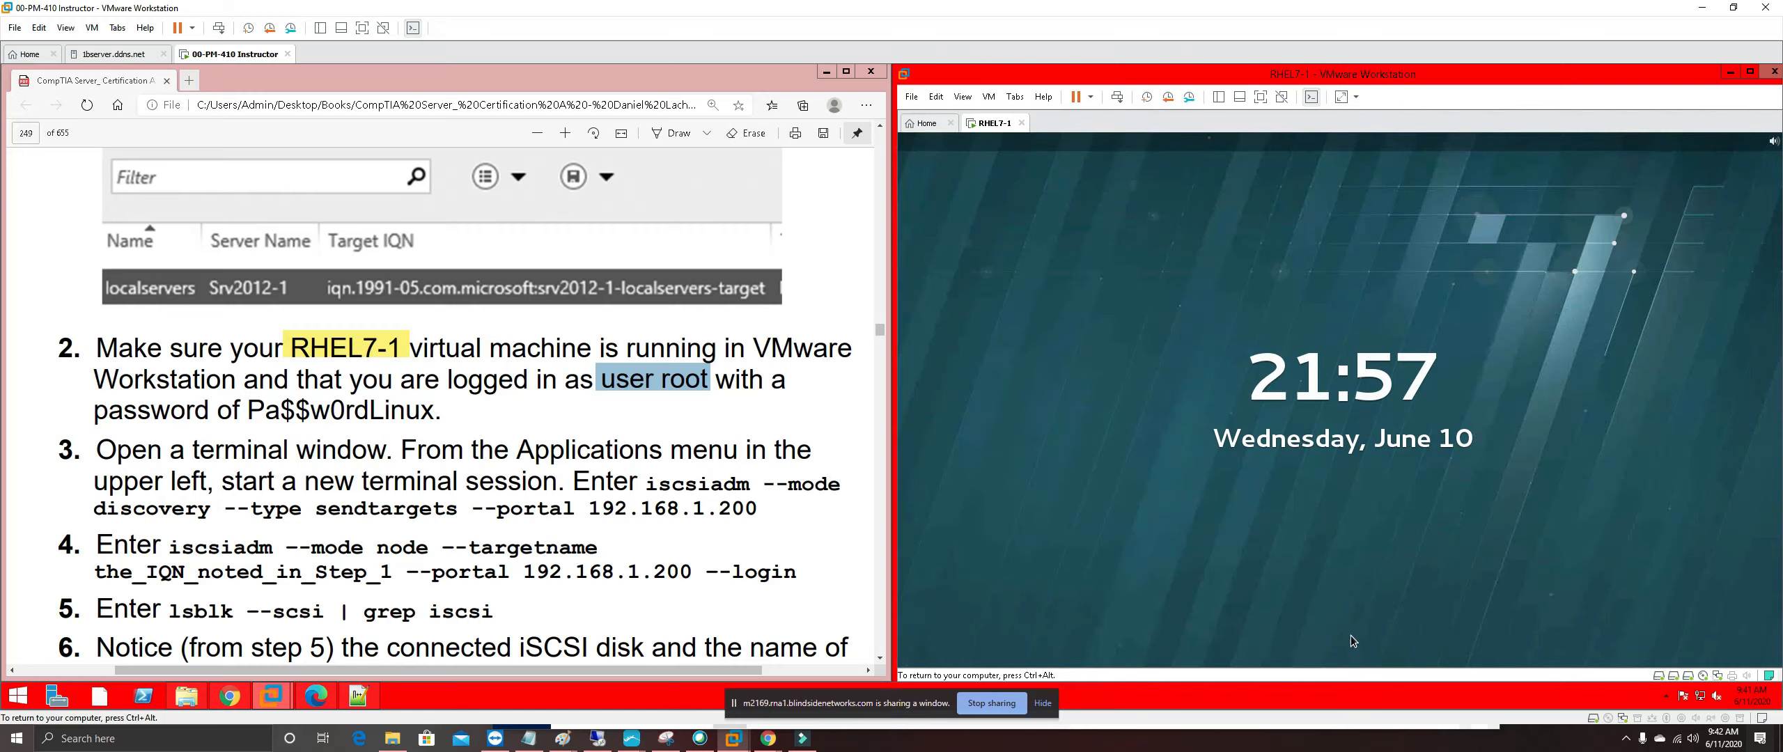
Lift the RHEL7-1 lock screen and enter root as an unlisted username
{"action": "left_click_drag", "start_coordinate": [1348, 629], "coordinate": [1277, 262]}
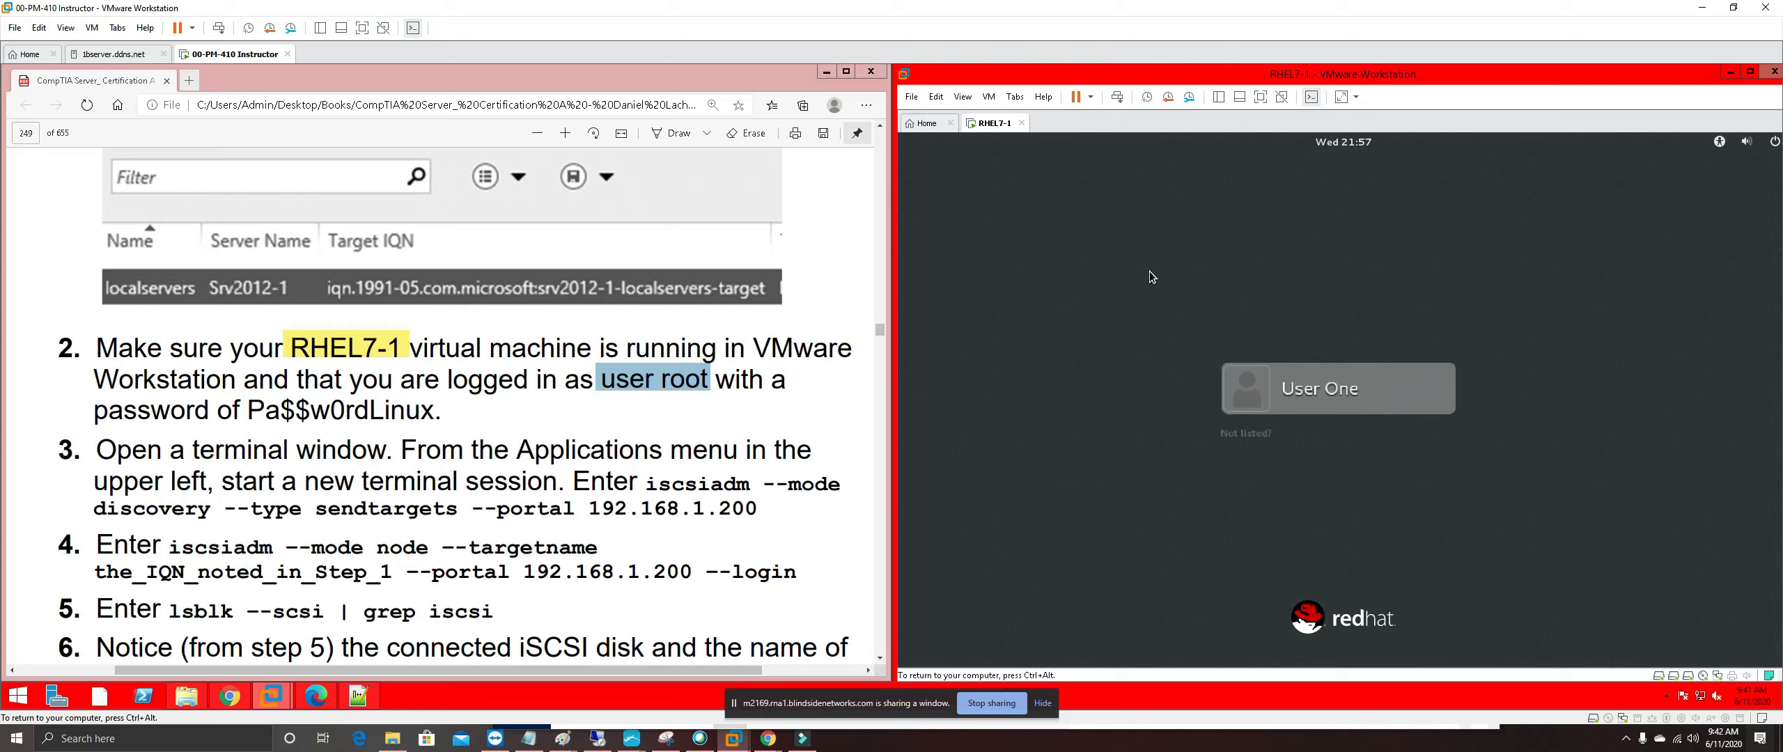
{"action": "left_click", "coordinate": [1257, 436]}
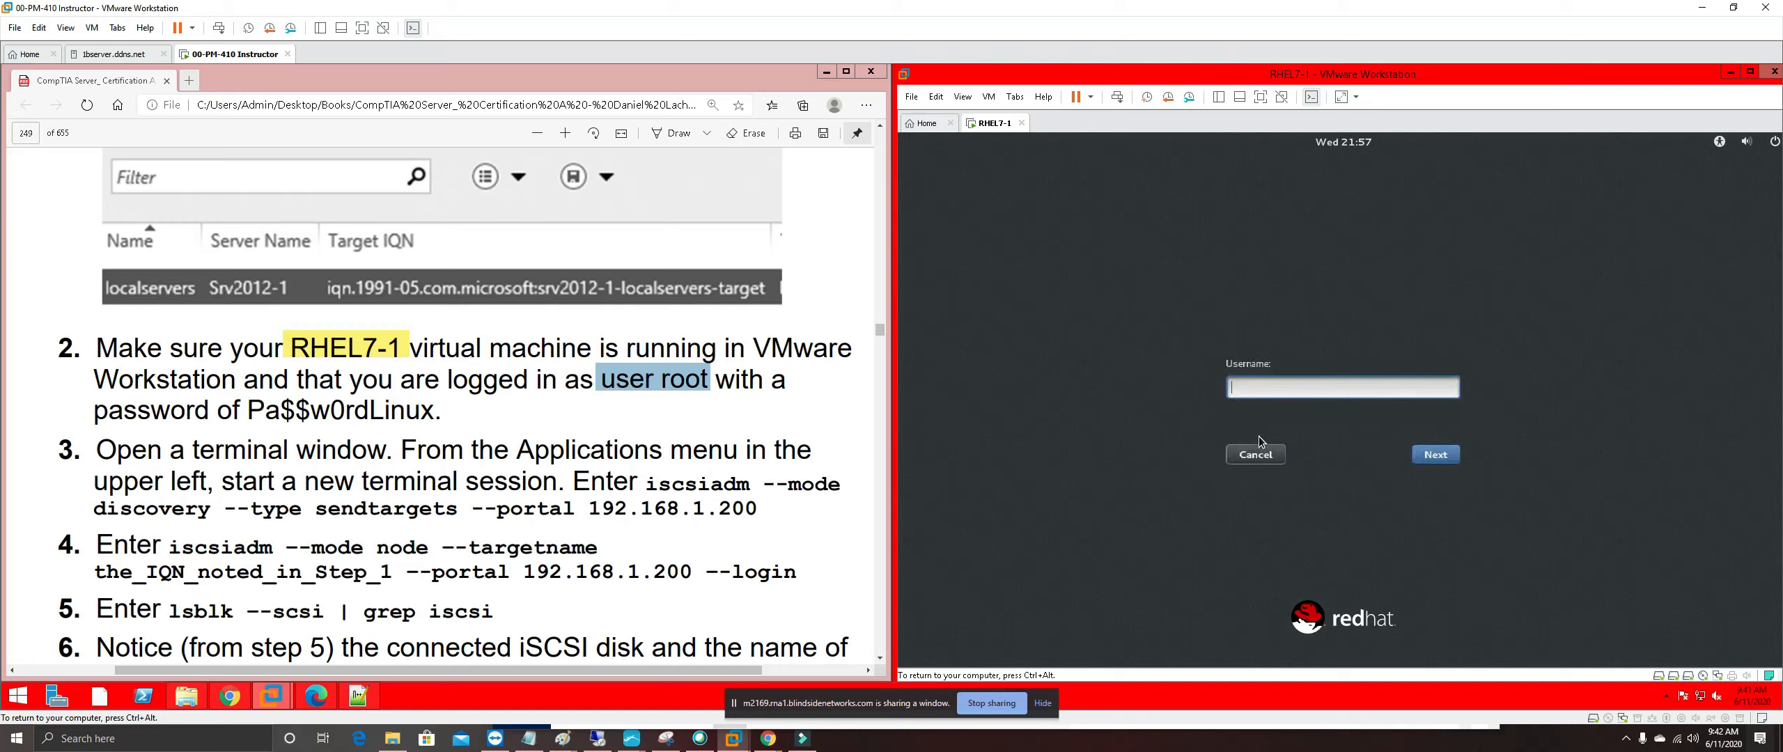
{"action": "left_click", "coordinate": [1284, 388]}
{"action": "type", "text": "root"}
{"action": "left_click", "coordinate": [1440, 463]}
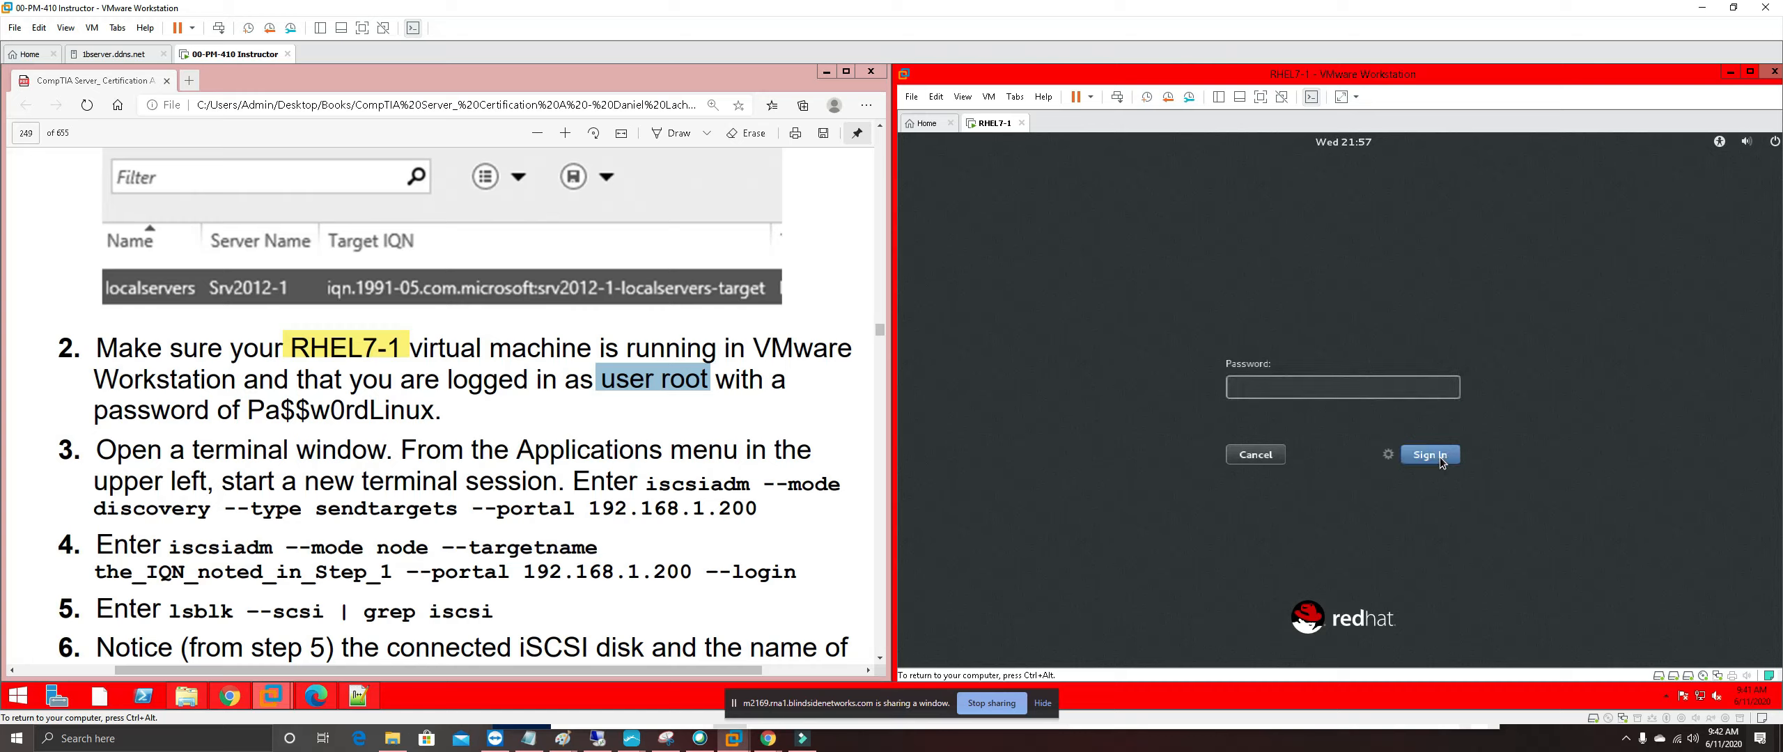
Try two different root passwords; both are rejected, returning to the user list
{"action": "left_click", "coordinate": [1373, 395]}
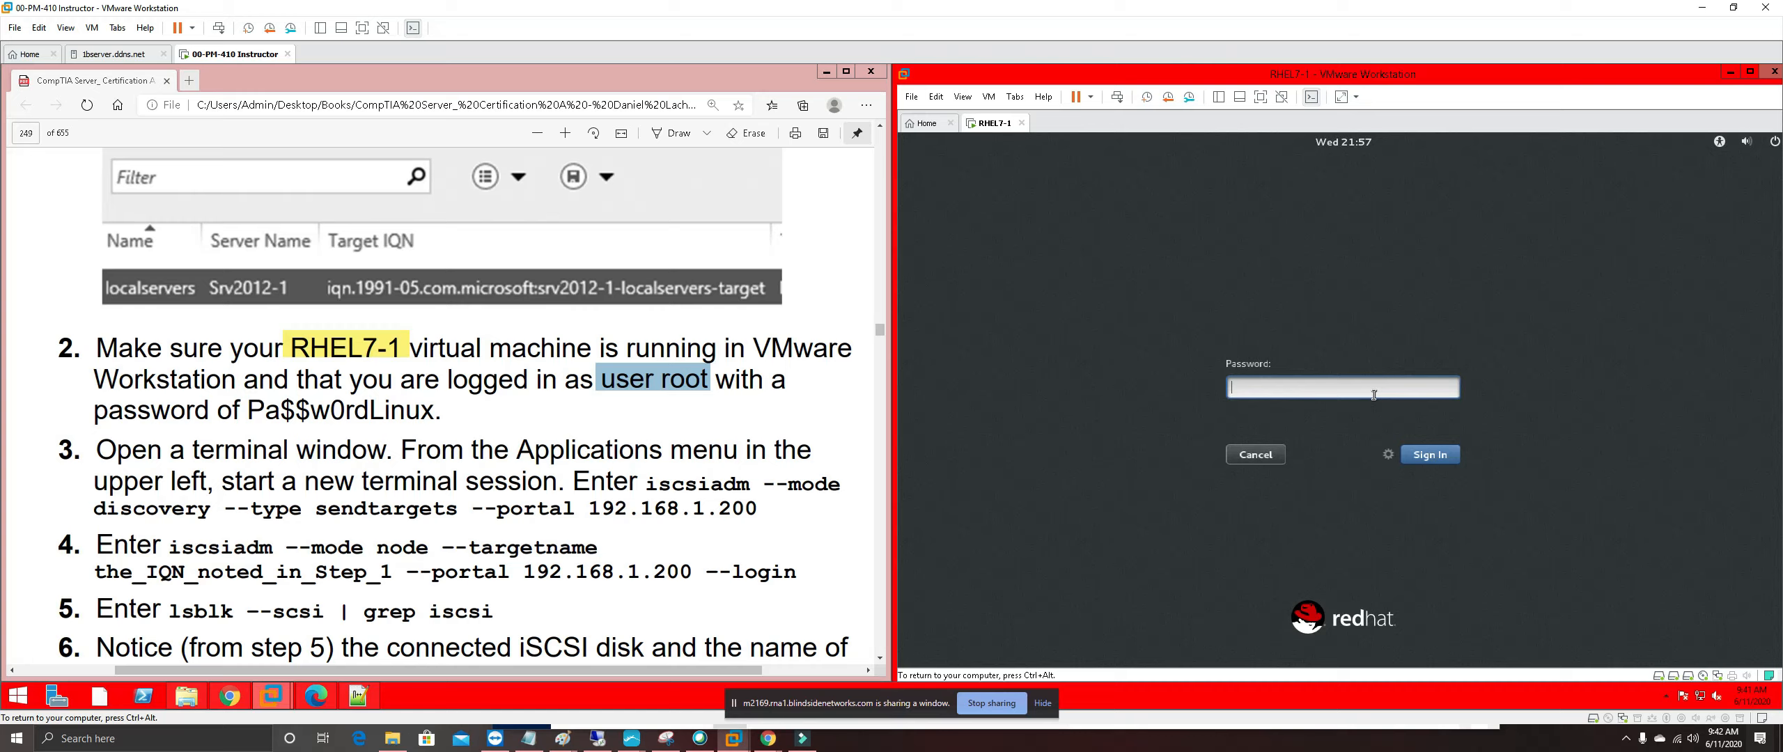
{"action": "type", "text": "Pa$$w0rdLinux"}
{"action": "key", "text": "Return"}
{"action": "type", "text": "Pa$$w0rd"}
{"action": "key", "text": "Return"}
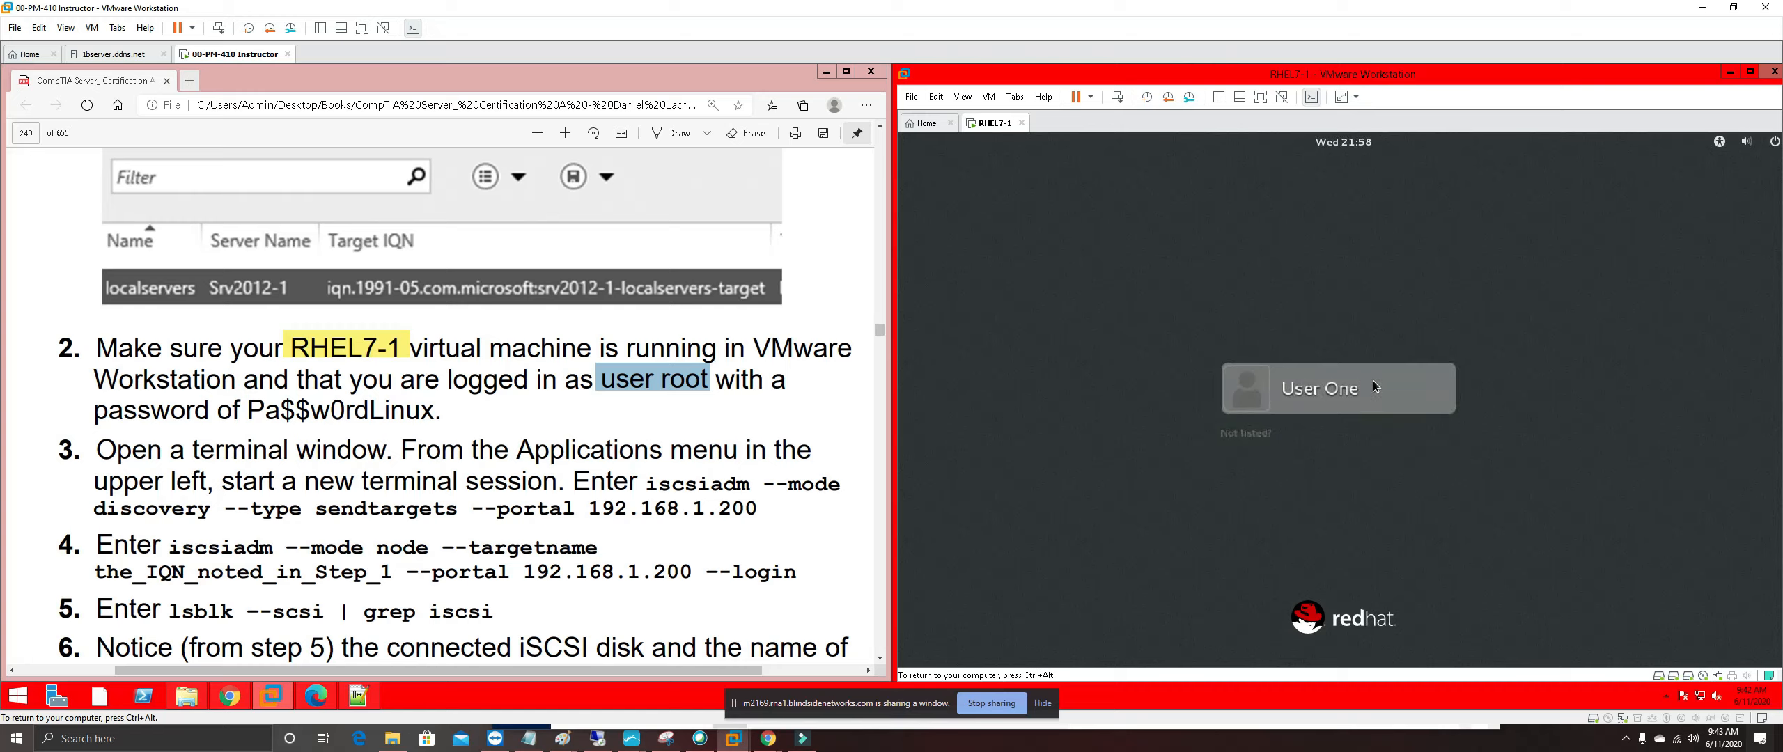
Sign in as unlisted user root with the root password to reach the RHEL7-1 desktop
{"action": "left_click", "coordinate": [1245, 433]}
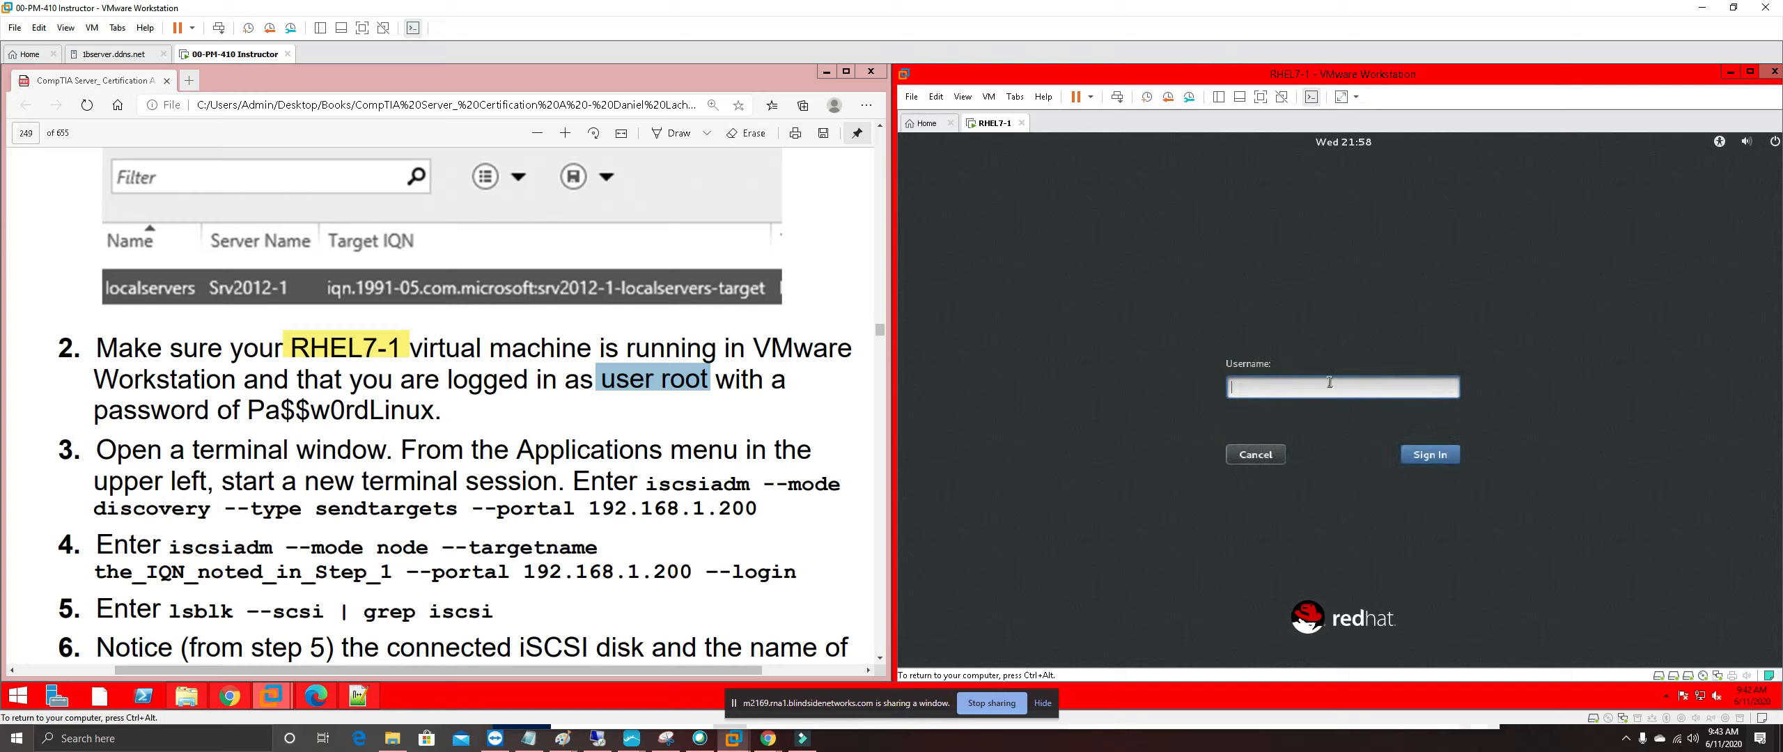
{"action": "type", "text": "root"}
{"action": "key", "text": "Return"}
{"action": "type", "text": "Pa$$w0rdLinux"}
{"action": "key", "text": "Return"}
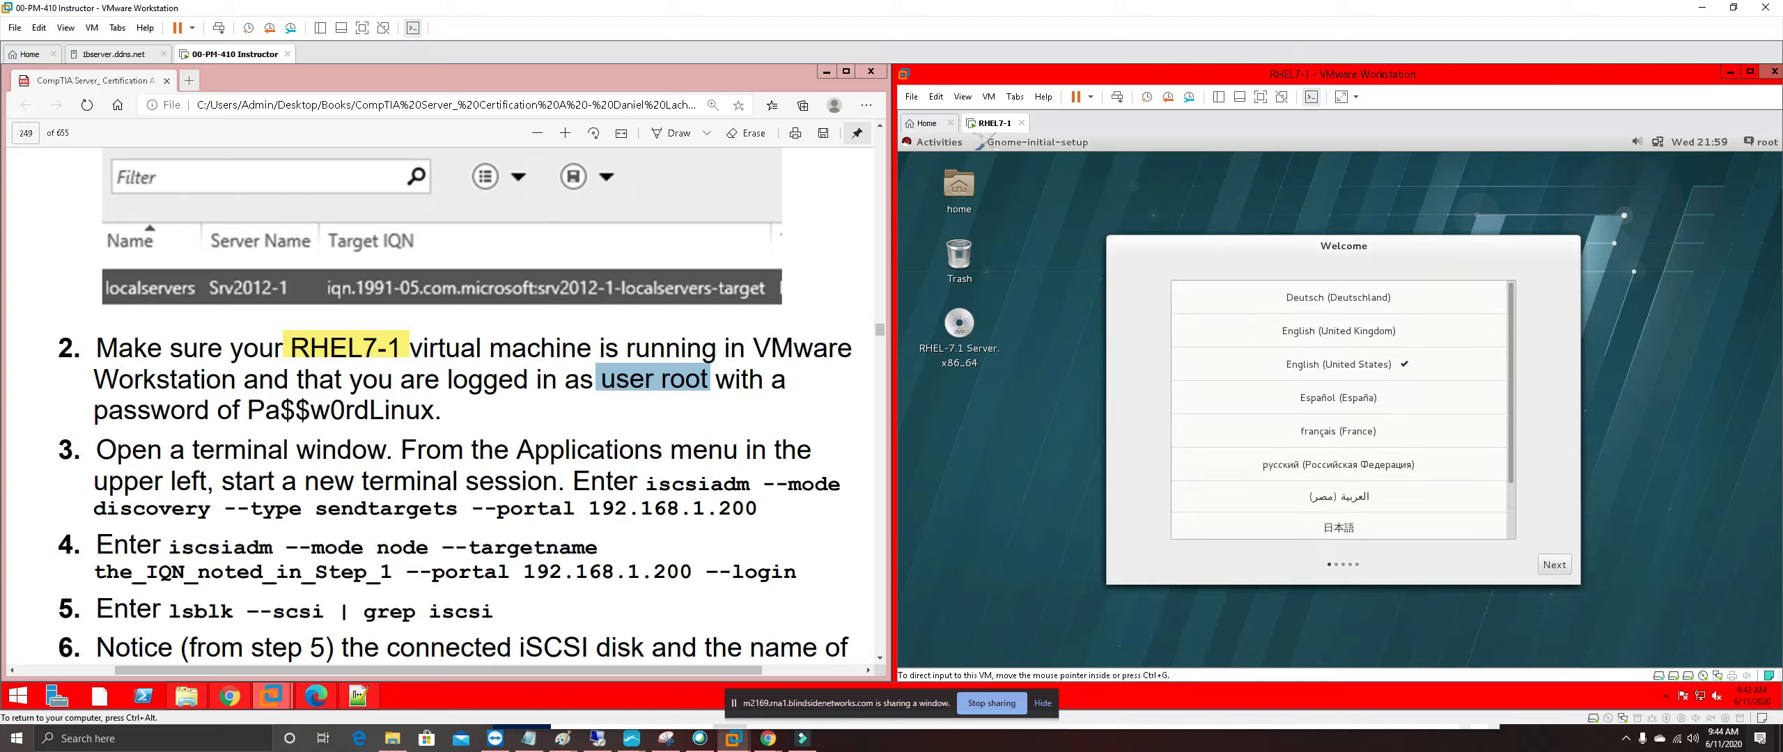
Highlight all of step 2 in the guide in pink
{"action": "left_click_drag", "start_coordinate": [441, 410], "coordinate": [98, 350]}
{"action": "right_click", "coordinate": [163, 352]}
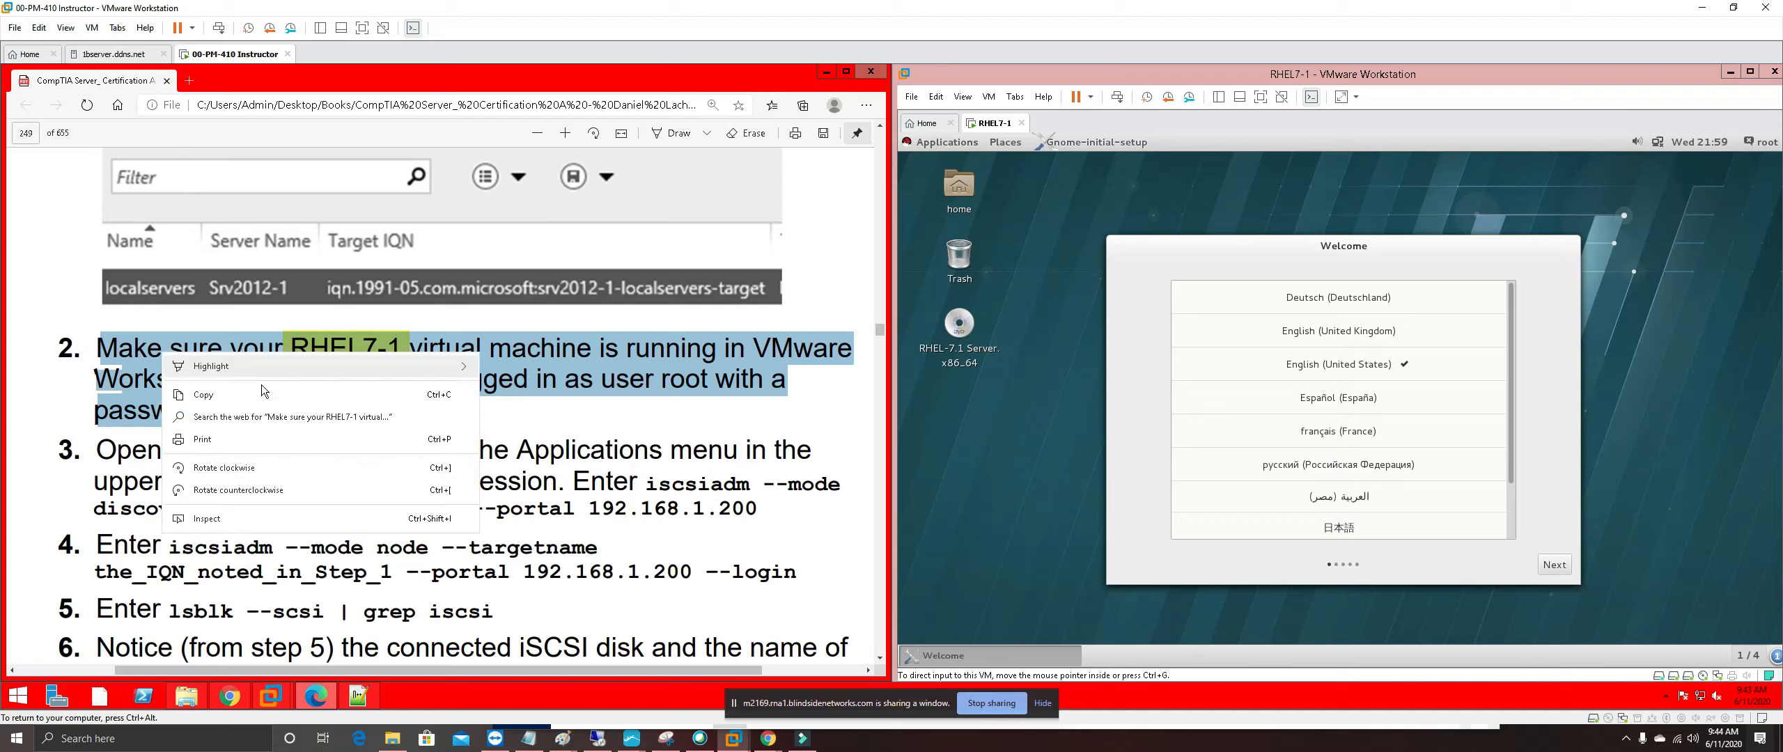
{"action": "mouse_move", "coordinate": [301, 365]}
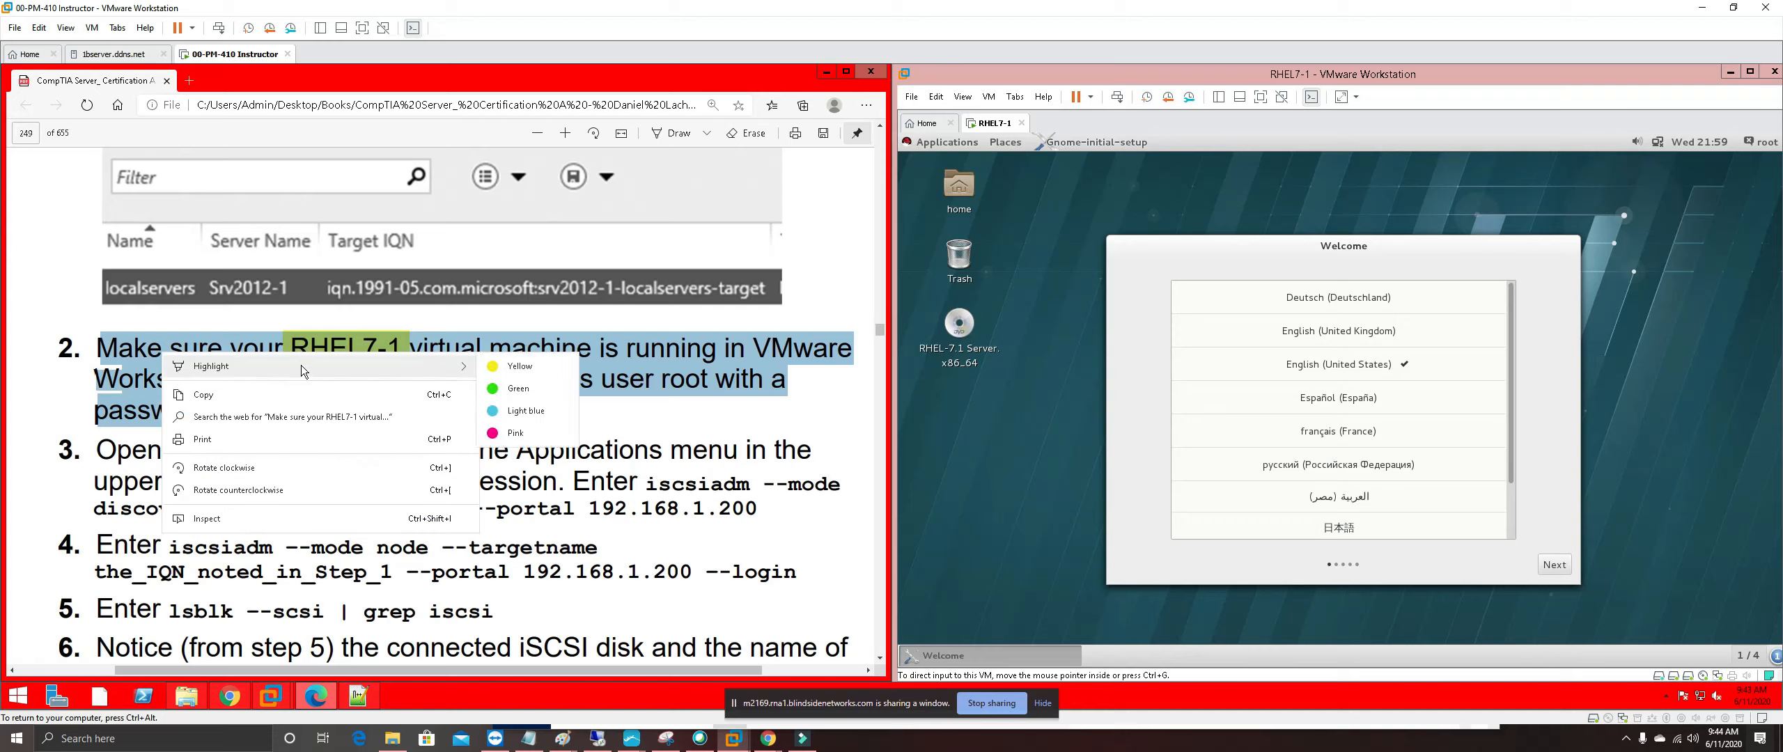
{"action": "left_click", "coordinate": [510, 440]}
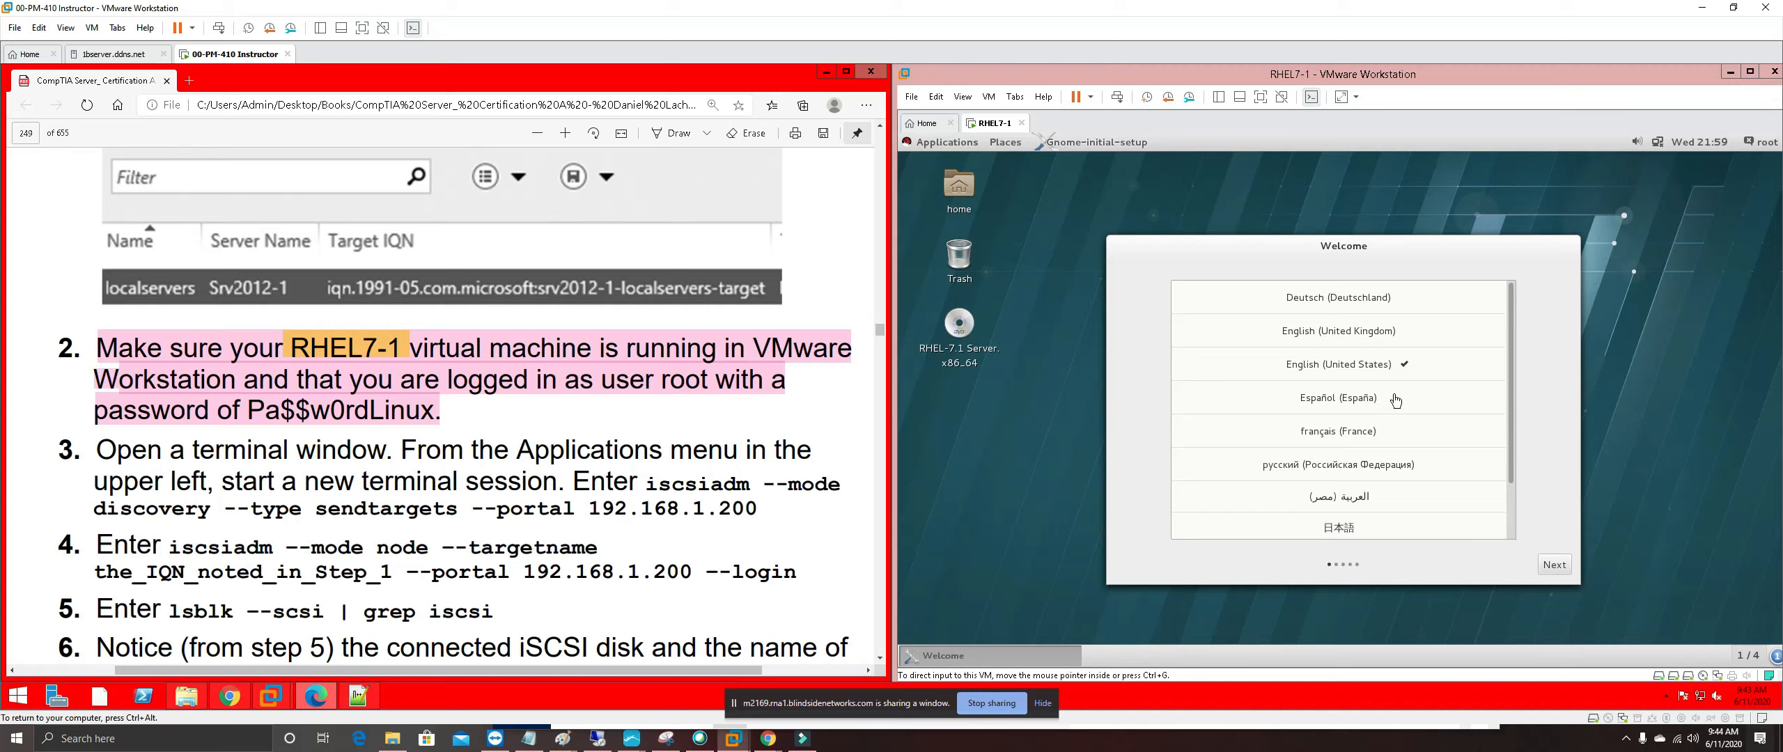
Finish the RHEL7-1 Welcome setup with English and default input sources
{"action": "left_click", "coordinate": [1575, 572]}
{"action": "left_click", "coordinate": [1554, 565]}
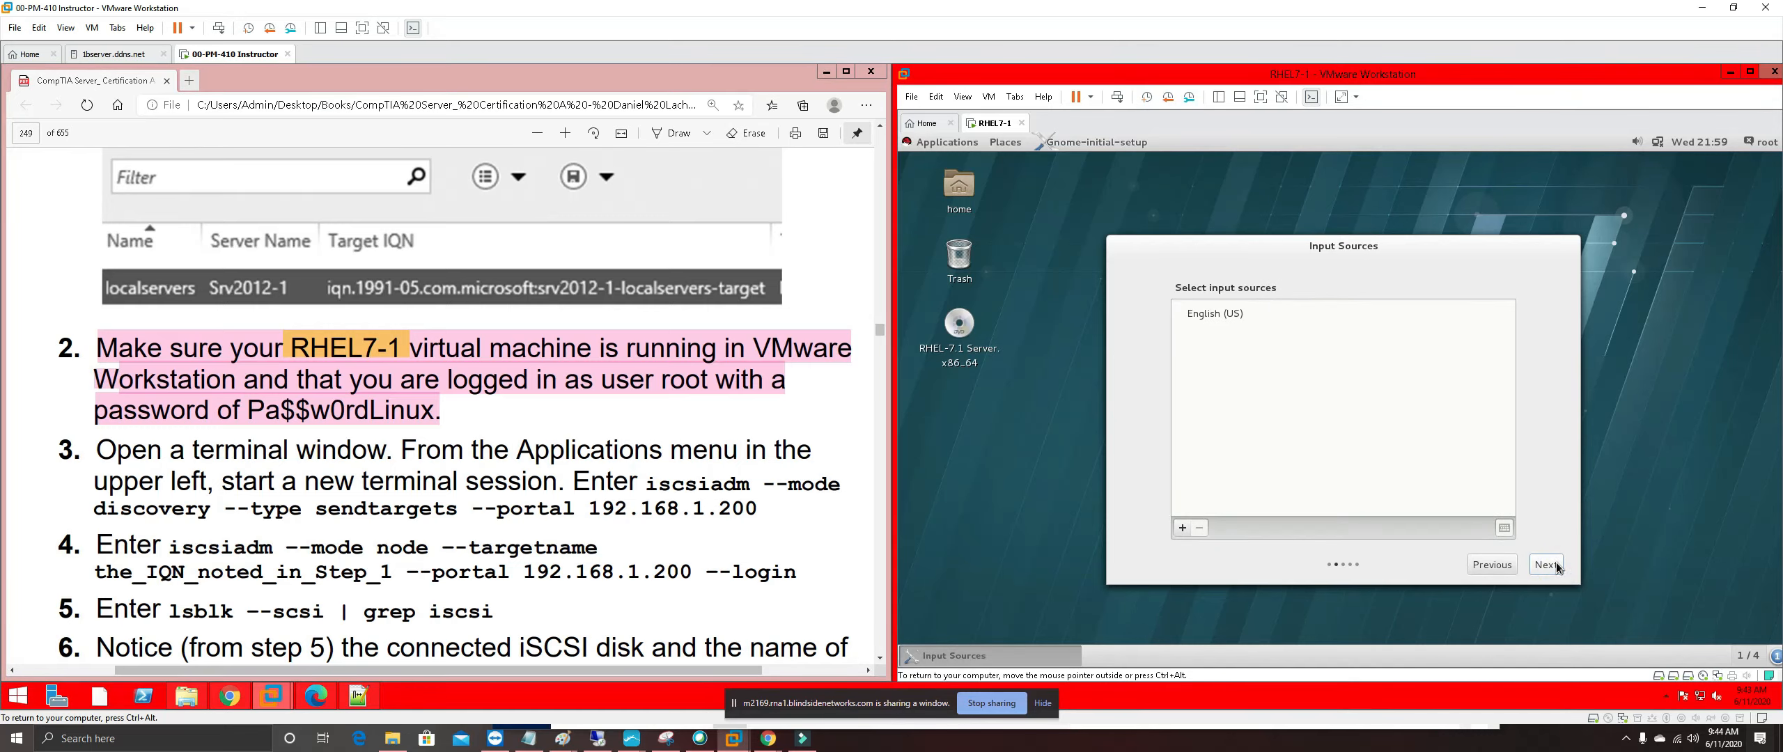
{"action": "left_click", "coordinate": [1554, 564]}
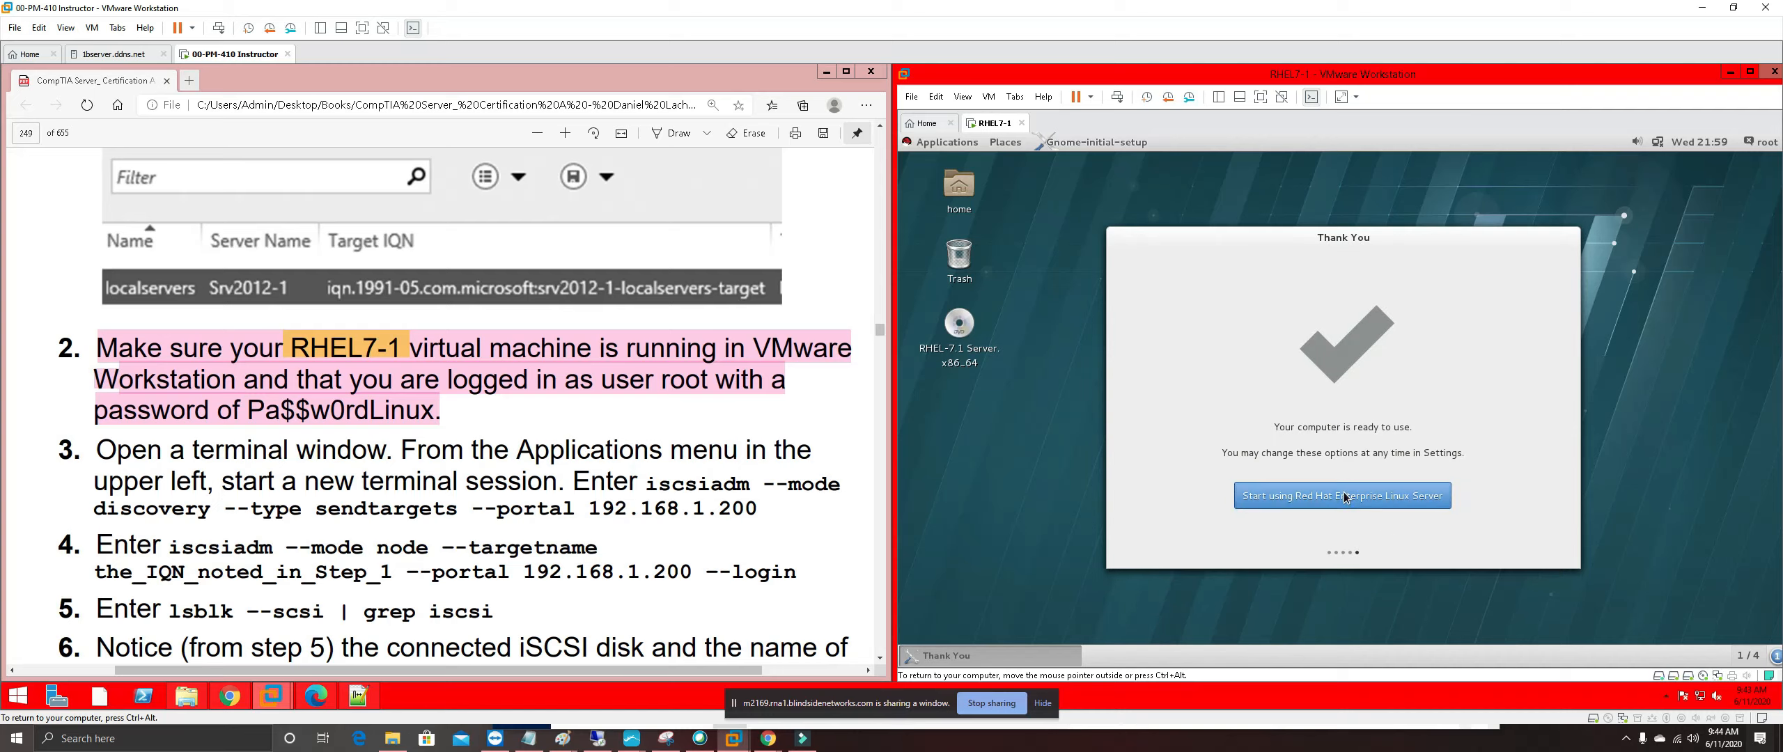
{"action": "left_click", "coordinate": [1376, 506]}
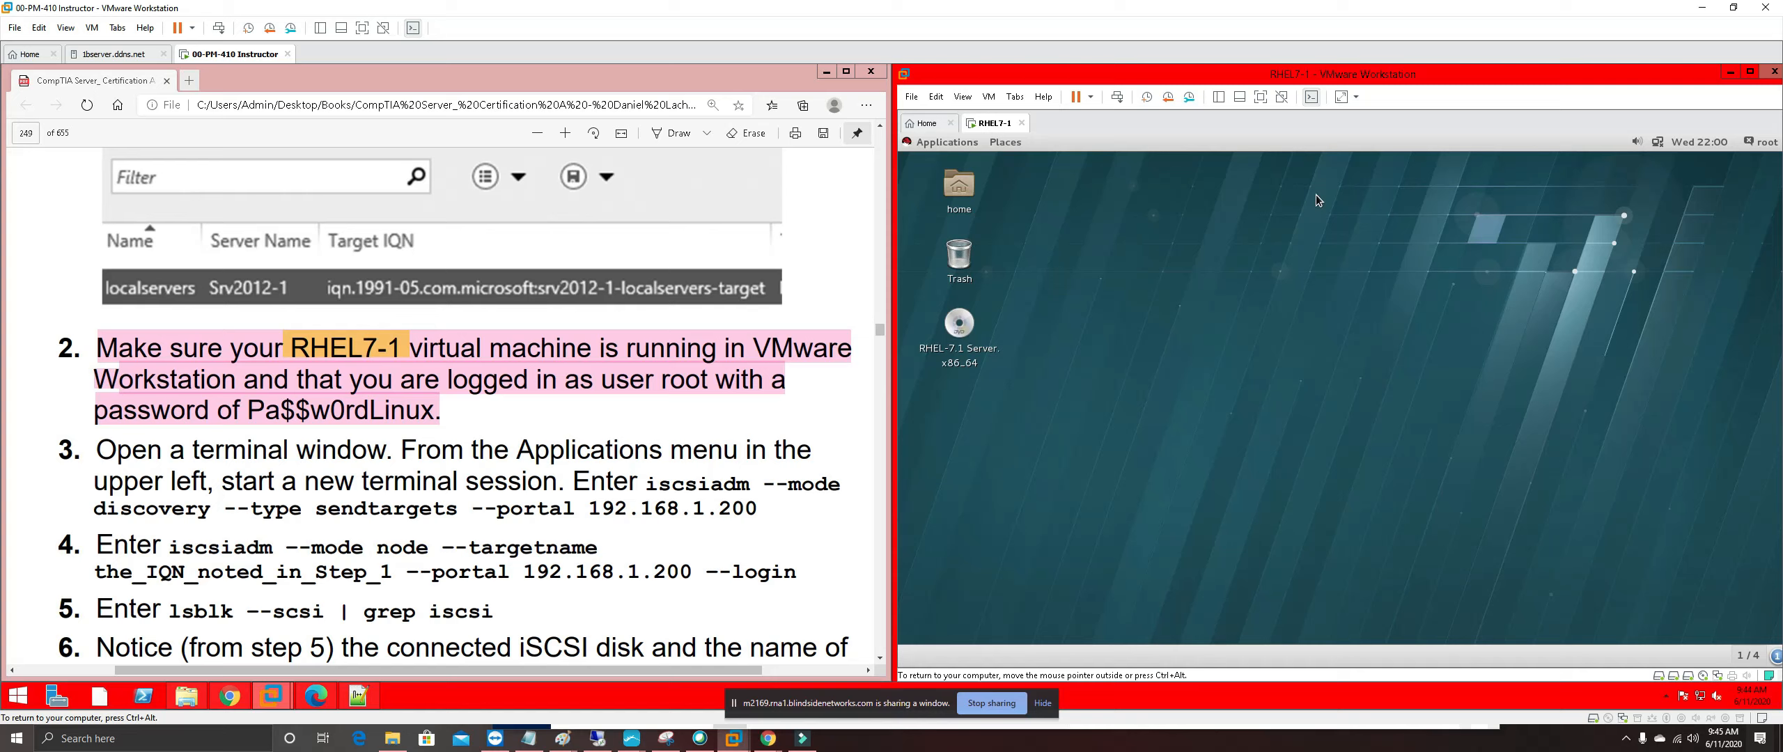
Switch the RHEL7-1 wired network connection on
{"action": "left_click", "coordinate": [1658, 144]}
{"action": "left_click", "coordinate": [1658, 144]}
{"action": "left_click", "coordinate": [1657, 145]}
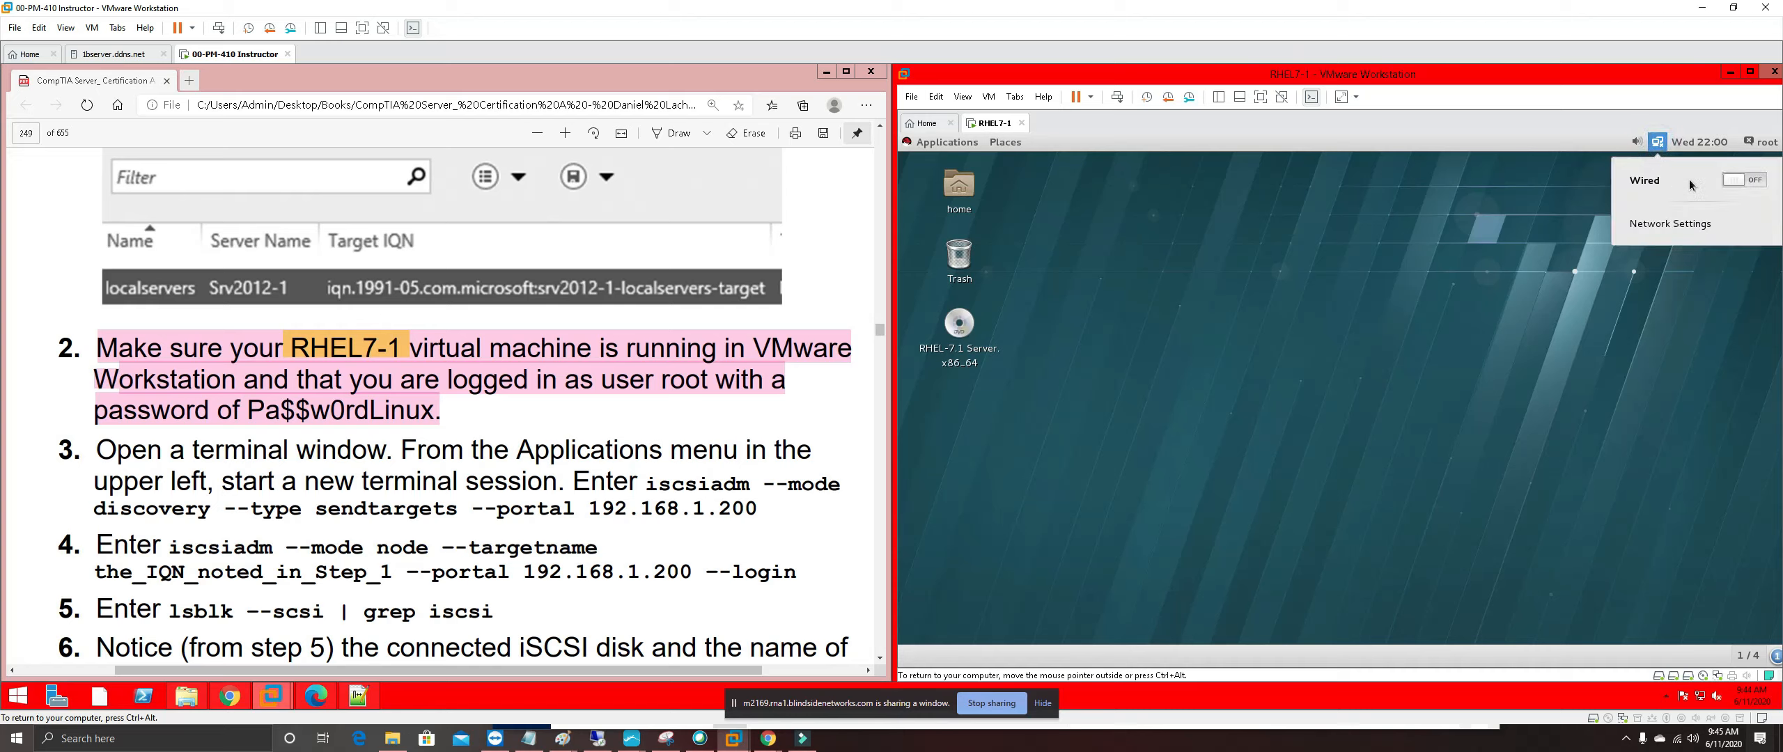
{"action": "left_click", "coordinate": [1737, 179]}
{"action": "left_click", "coordinate": [1658, 145]}
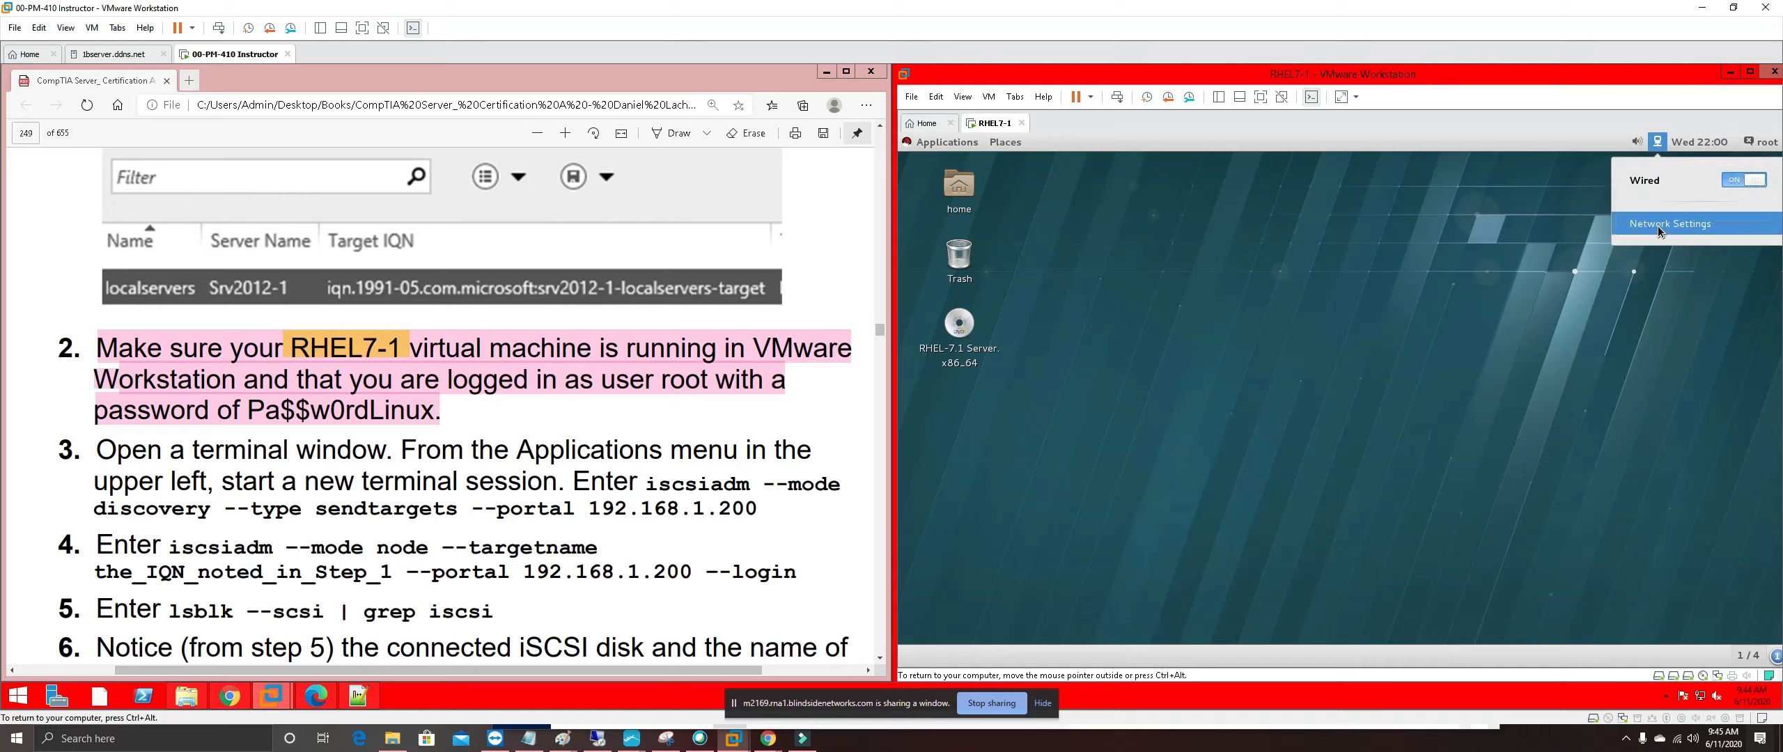
{"action": "left_click", "coordinate": [1658, 227]}
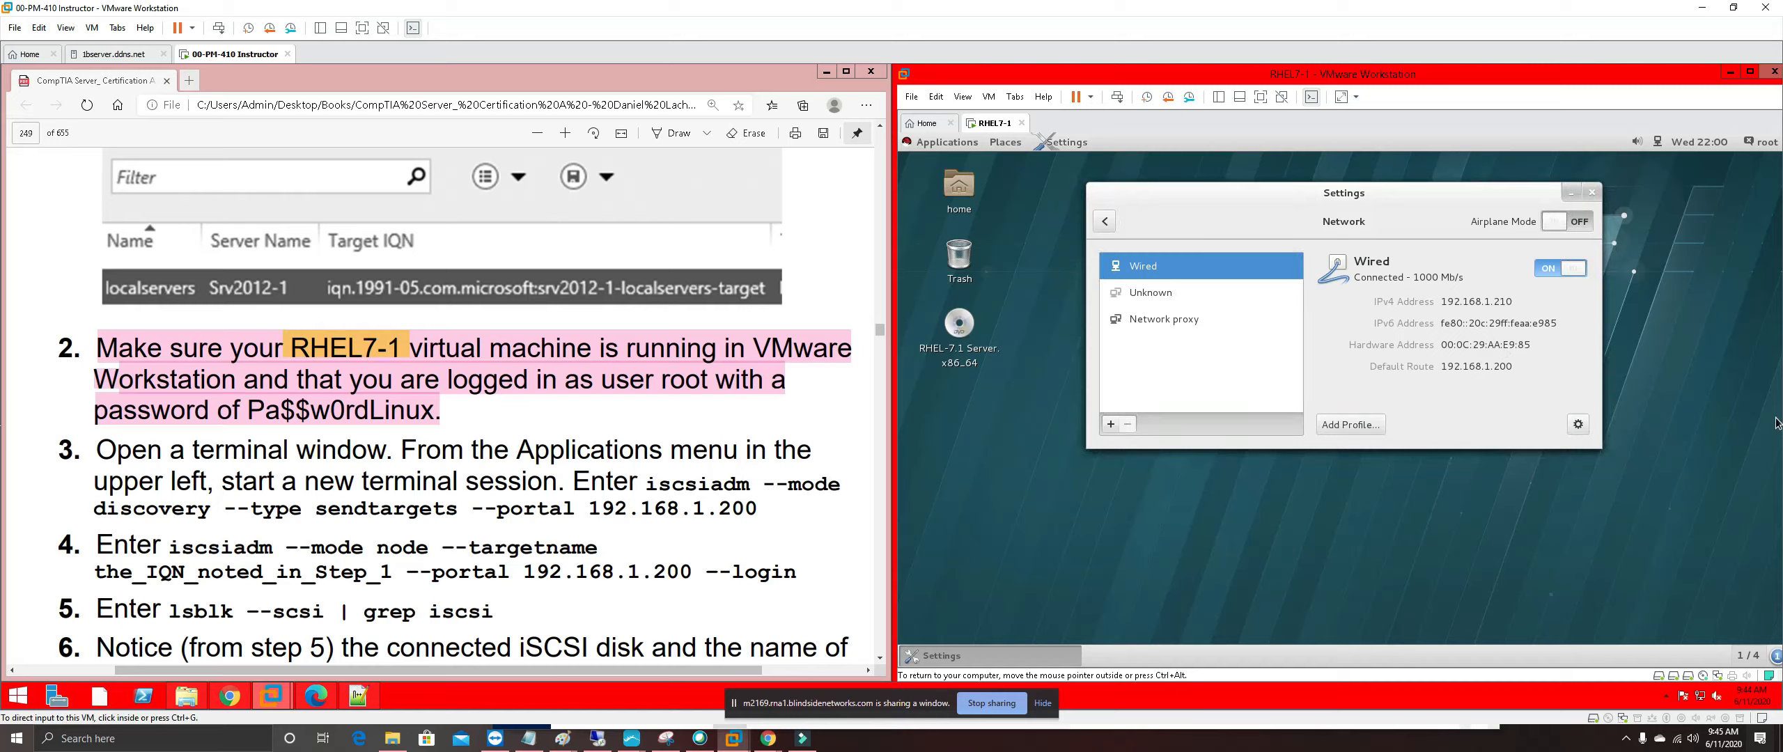
{"action": "left_click", "coordinate": [1582, 427]}
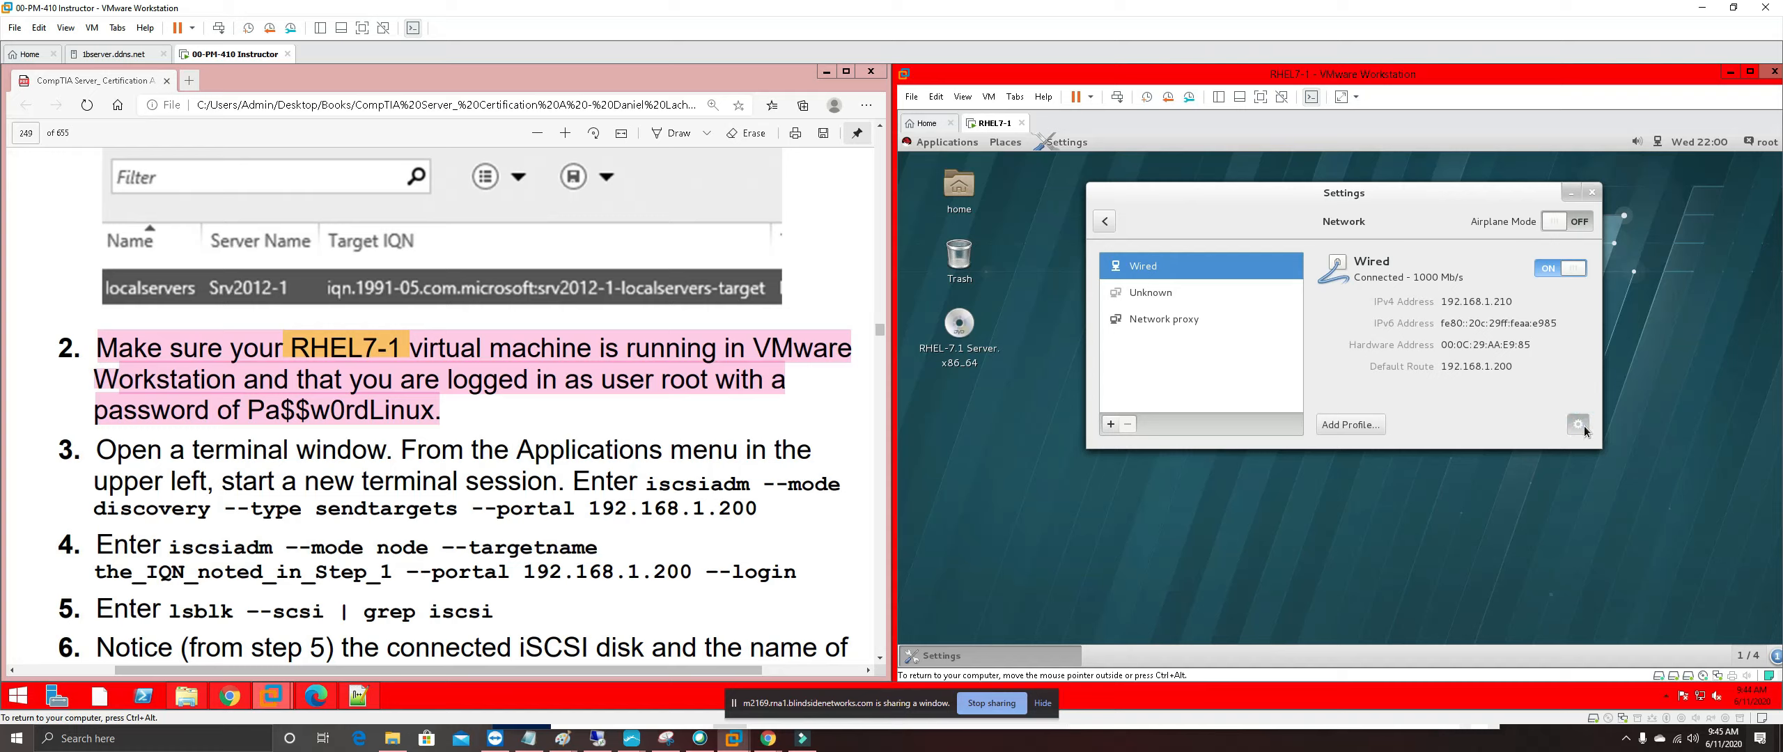
{"action": "left_click", "coordinate": [1578, 425]}
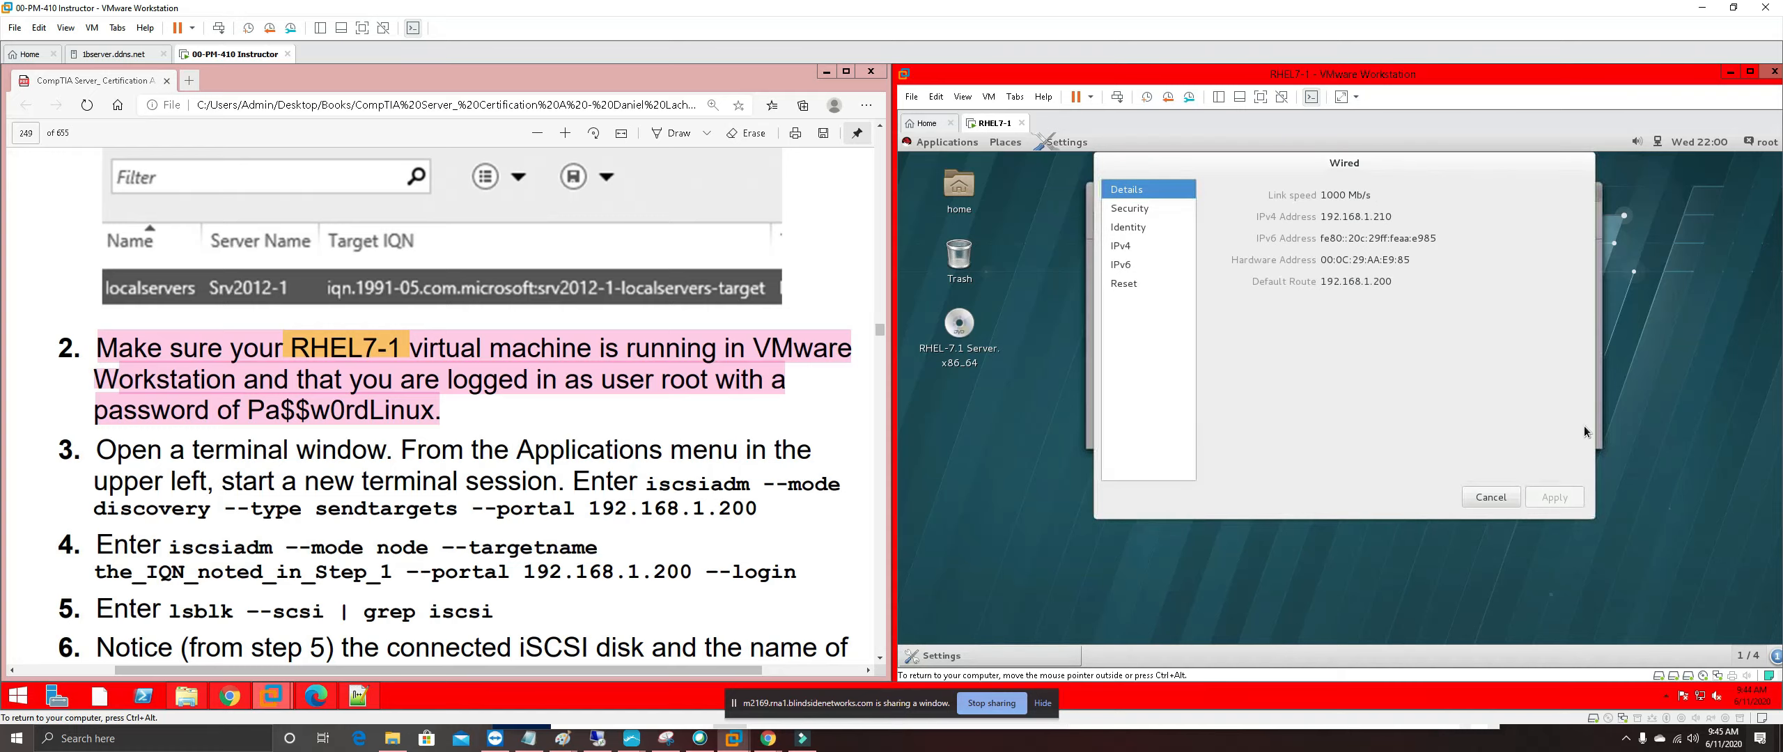
{"action": "left_click", "coordinate": [1125, 206]}
{"action": "left_click", "coordinate": [1174, 211]}
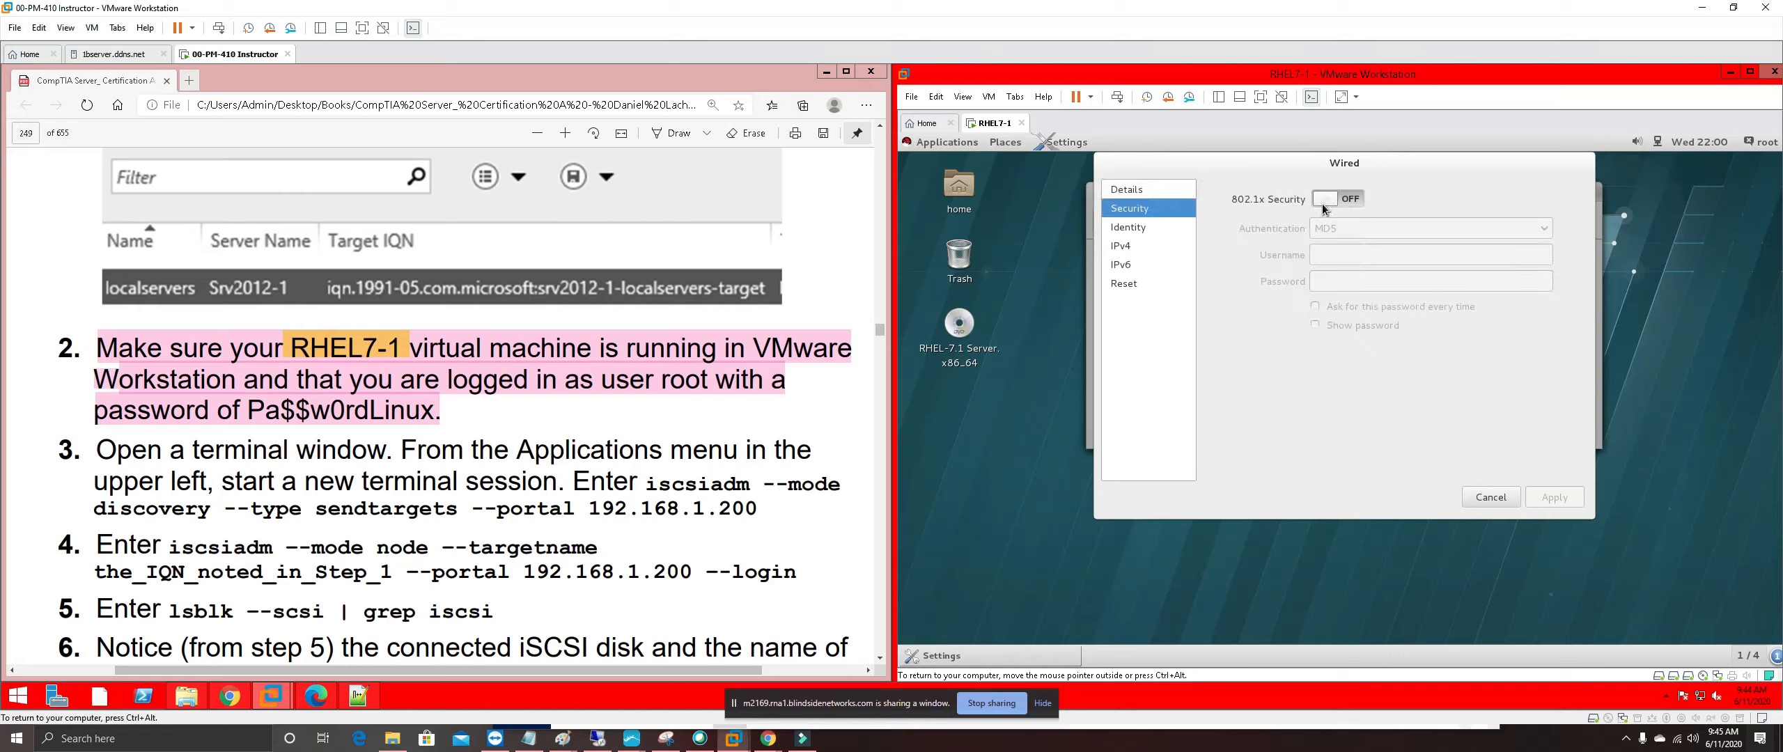
{"action": "left_click", "coordinate": [1128, 229]}
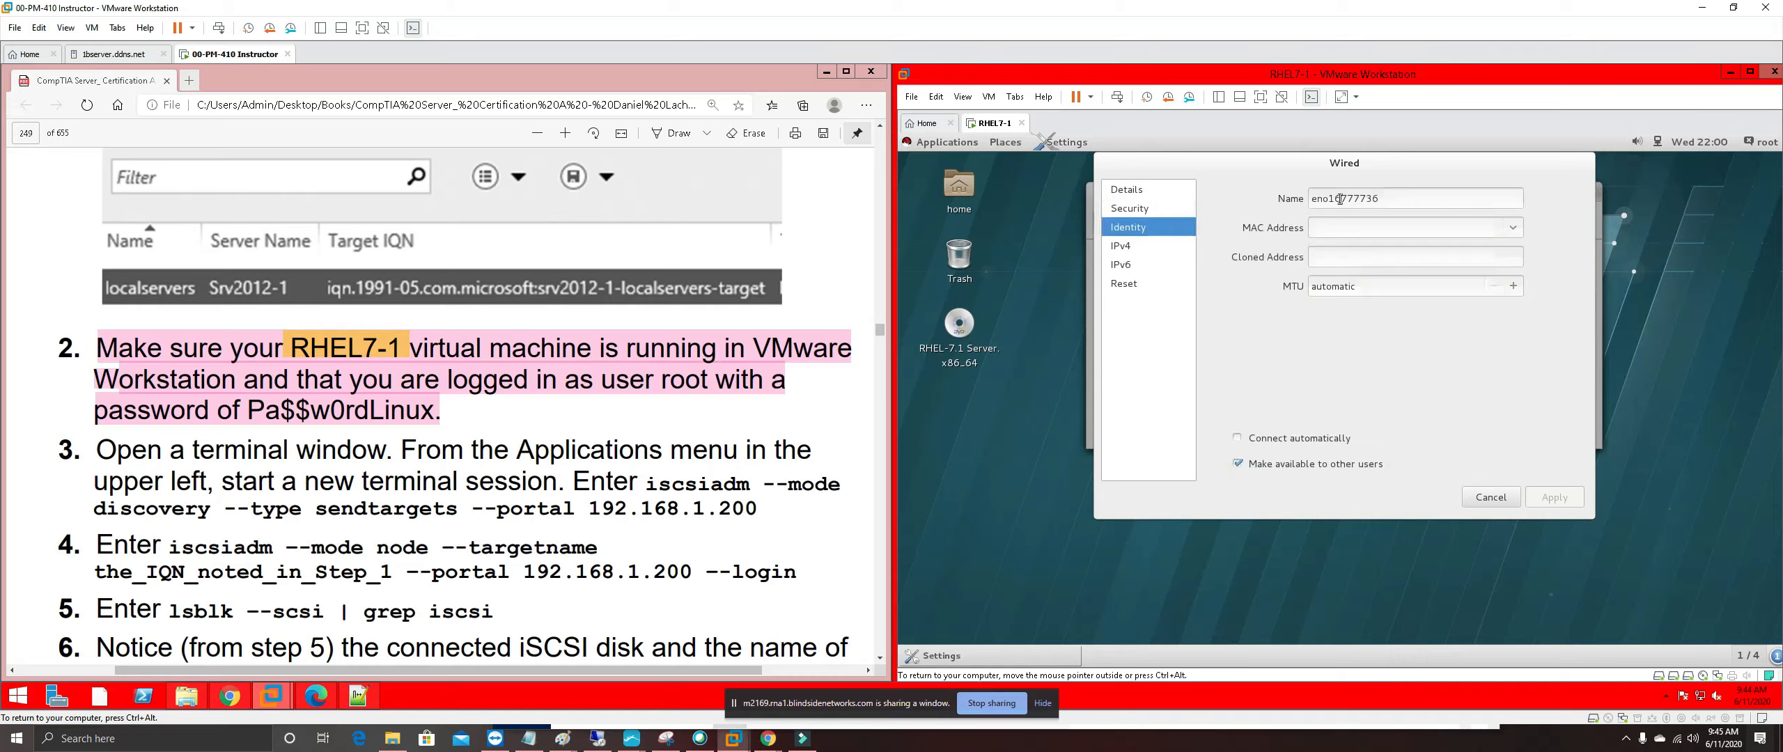
{"action": "left_click", "coordinate": [1129, 245]}
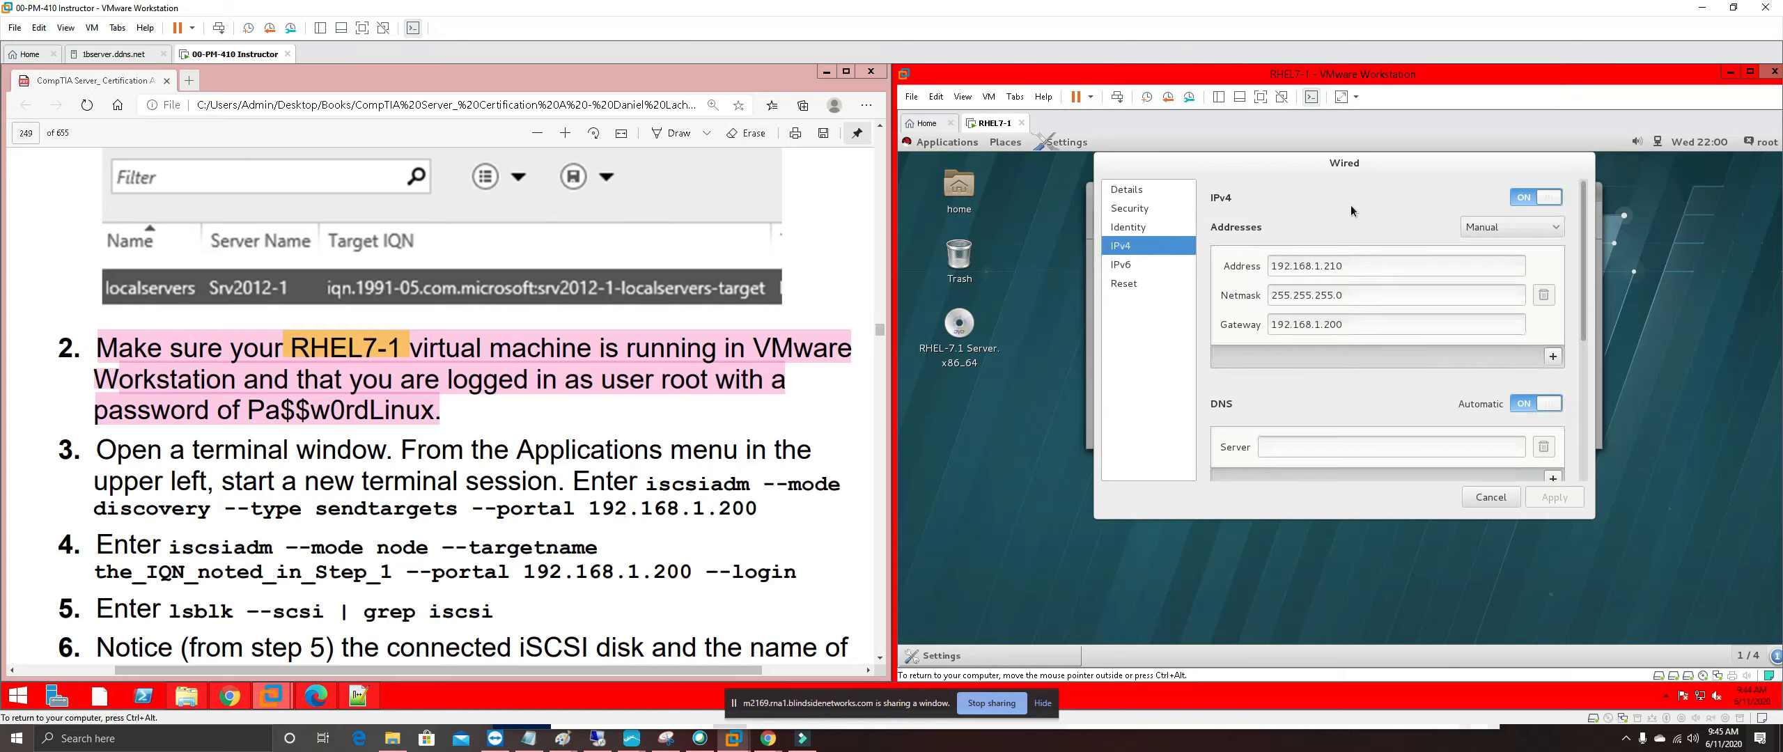
{"action": "scroll", "coordinate": [1386, 384], "scroll_direction": "down", "scroll_amount": 2}
{"action": "scroll", "coordinate": [1498, 423], "scroll_direction": "down", "scroll_amount": 4}
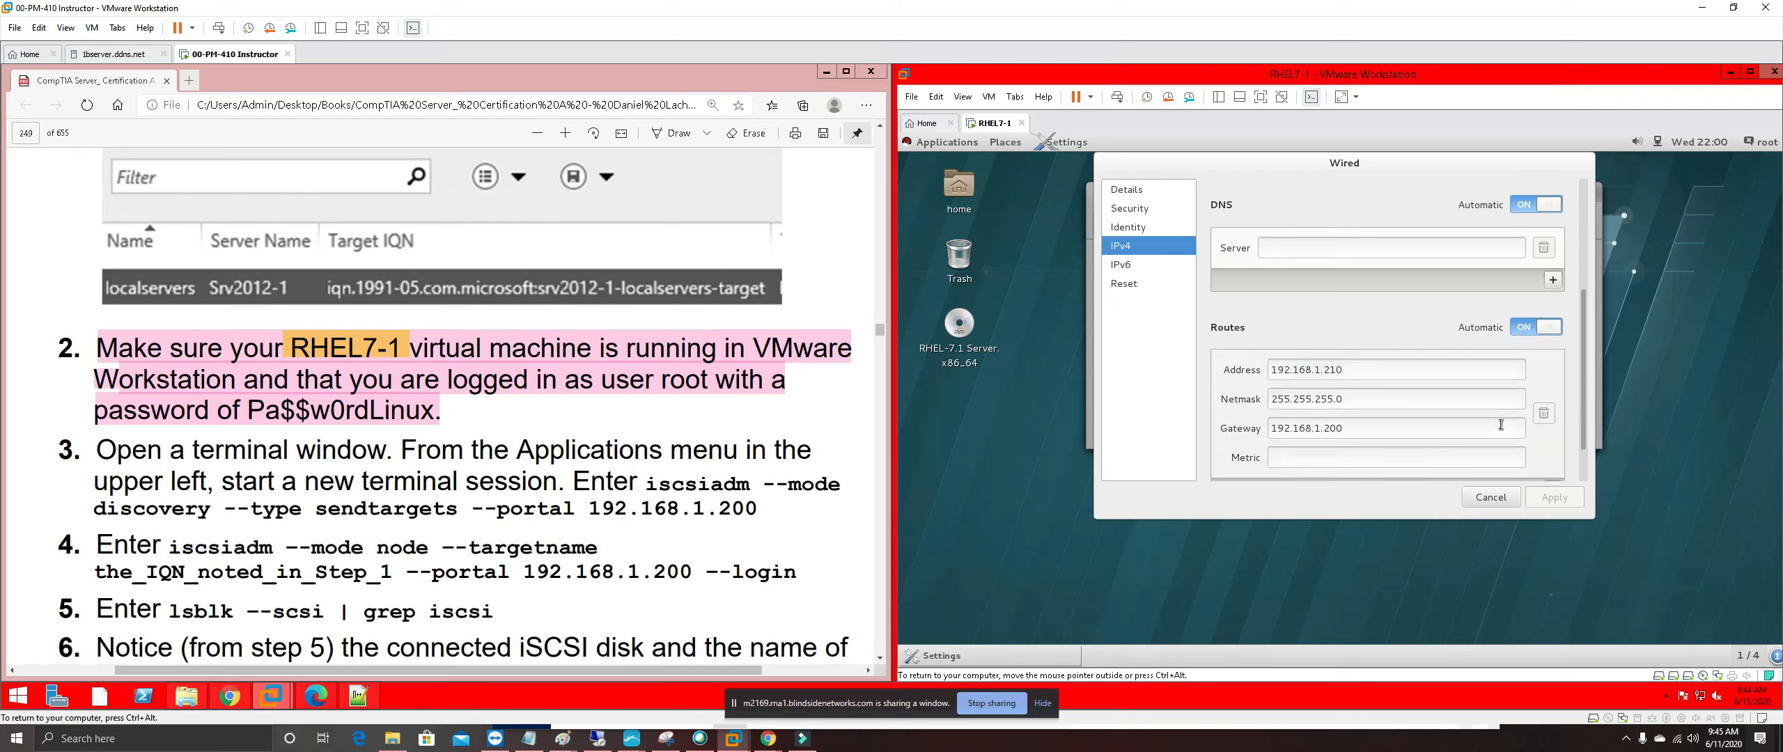
{"action": "left_click", "coordinate": [1130, 266]}
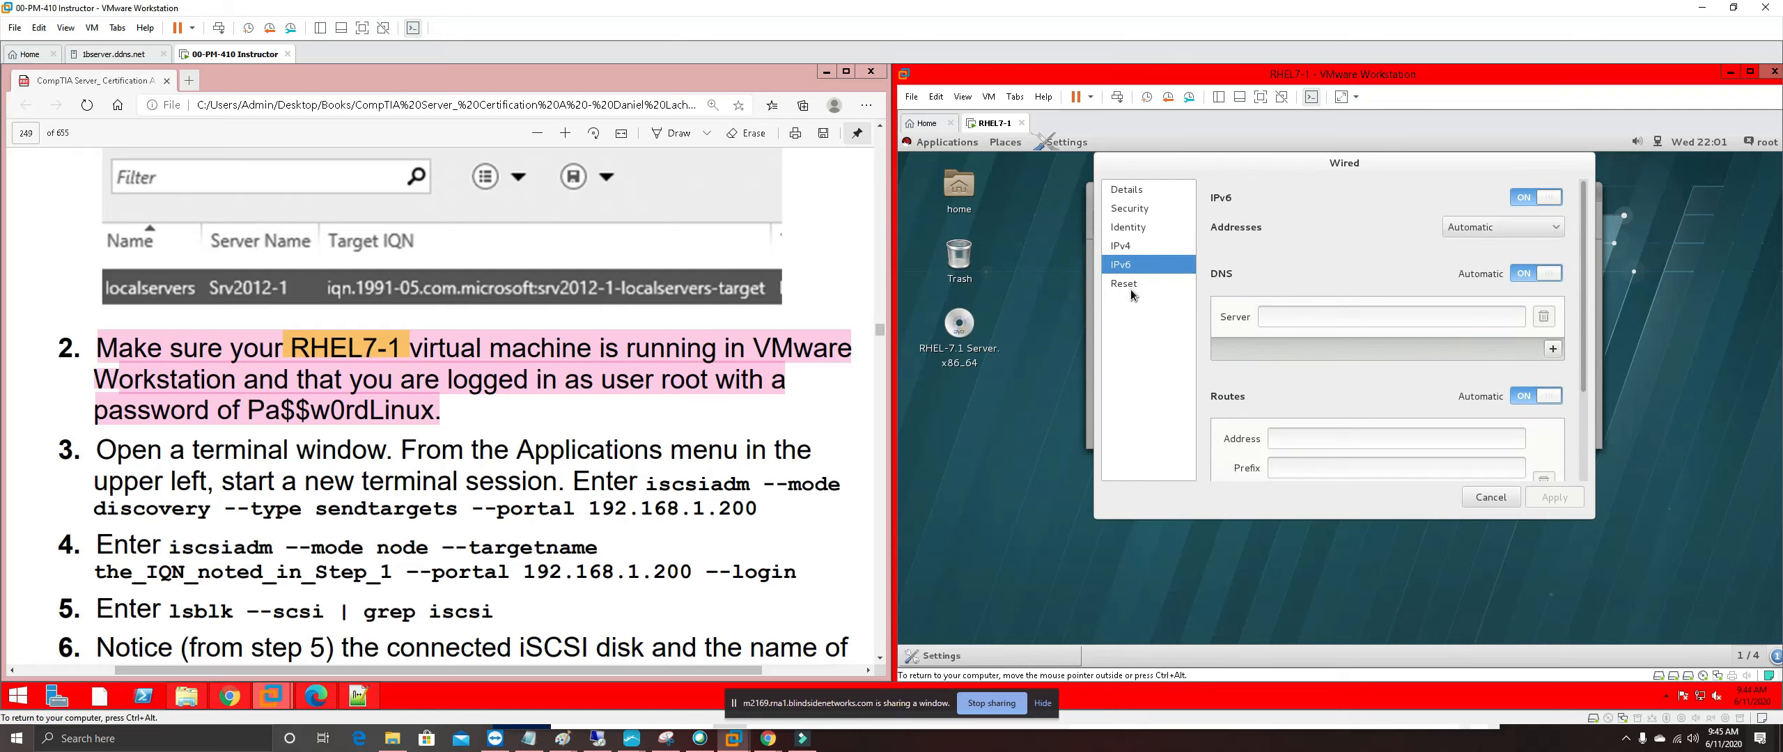
{"action": "left_click", "coordinate": [1131, 286]}
{"action": "left_click", "coordinate": [1490, 496]}
{"action": "left_click", "coordinate": [1591, 192]}
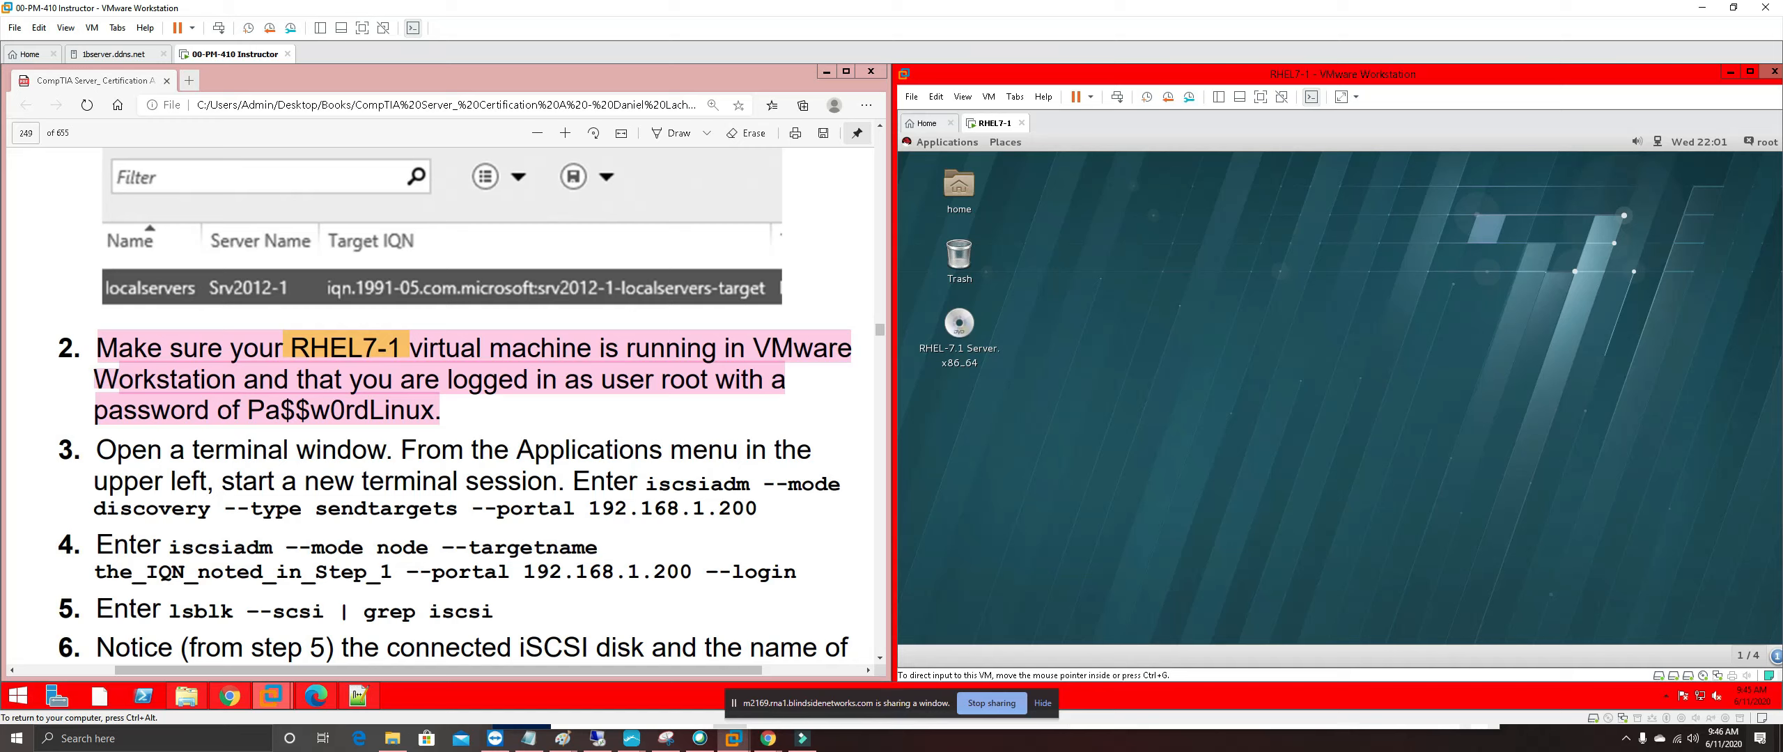
Select the step-3 iscsiadm discovery command in the guide and open a root terminal on RHEL7-1
{"action": "left_click", "coordinate": [646, 483]}
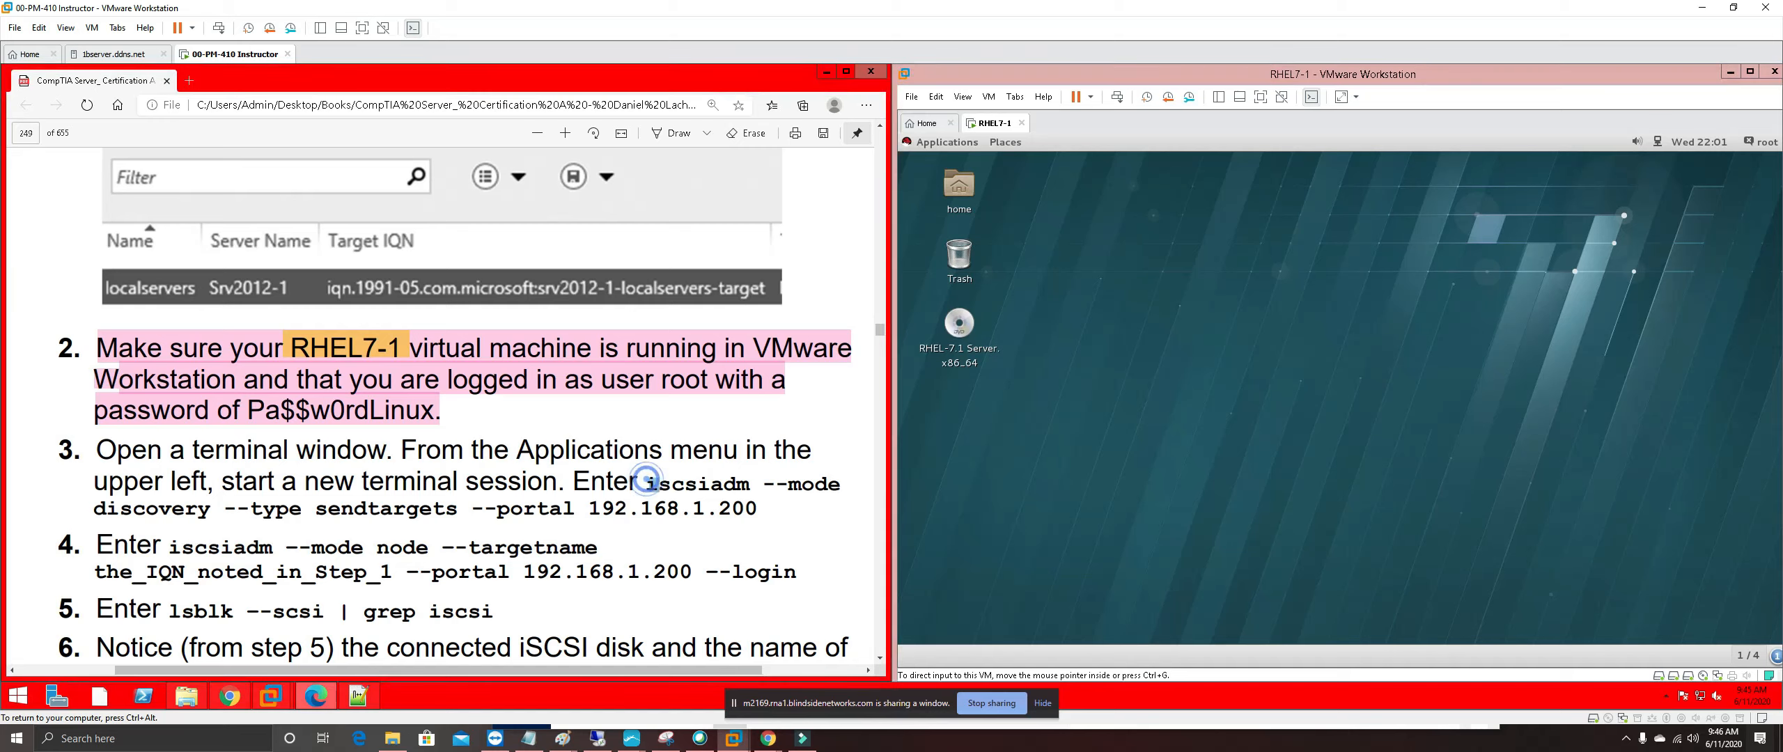
{"action": "left_click_drag", "start_coordinate": [647, 483], "coordinate": [756, 509]}
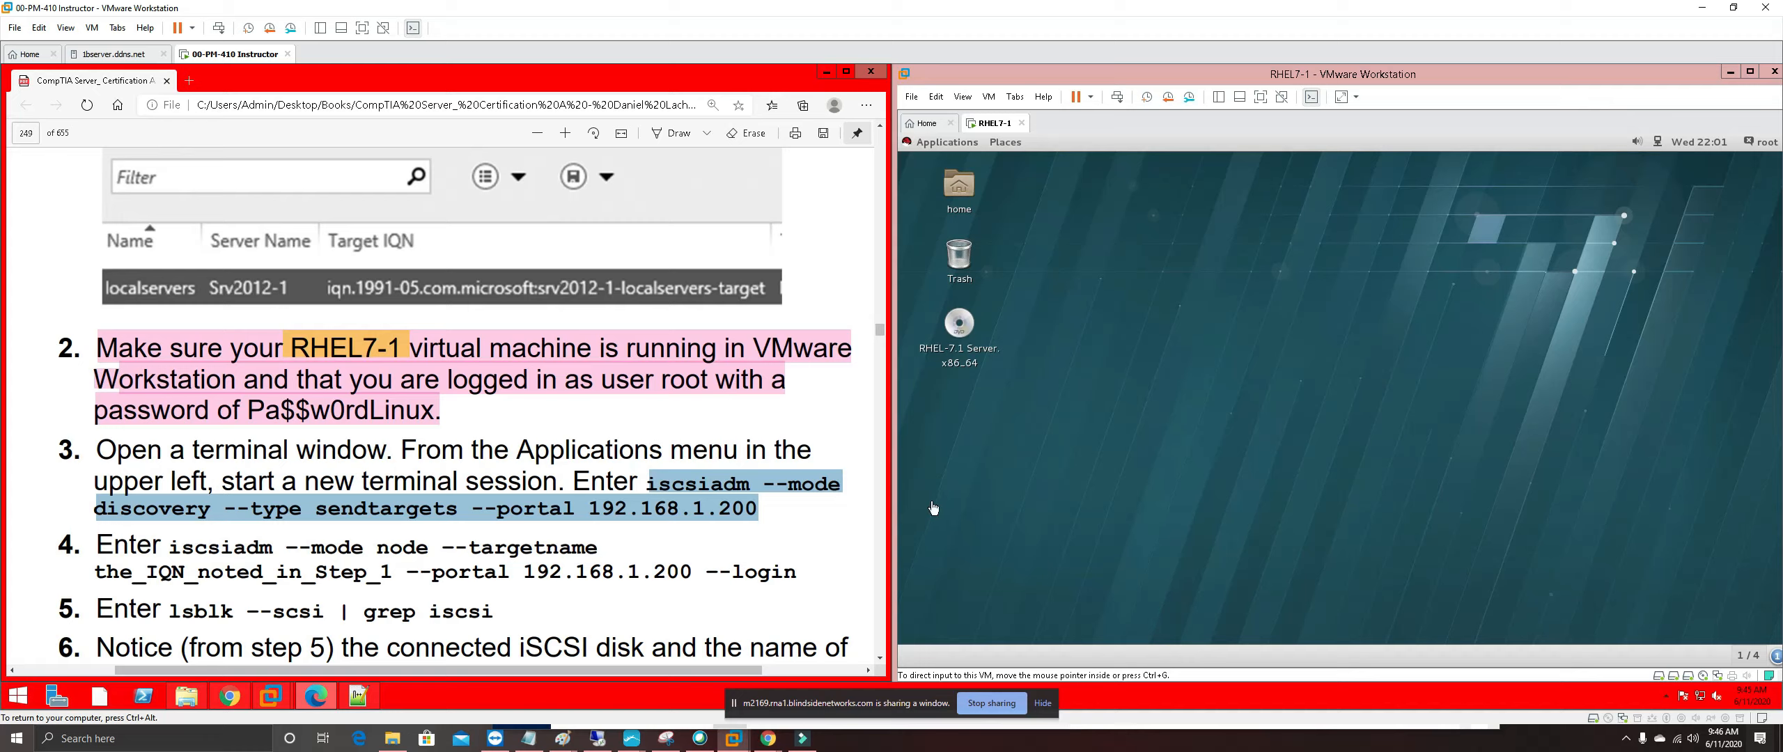
{"action": "left_click", "coordinate": [1013, 215]}
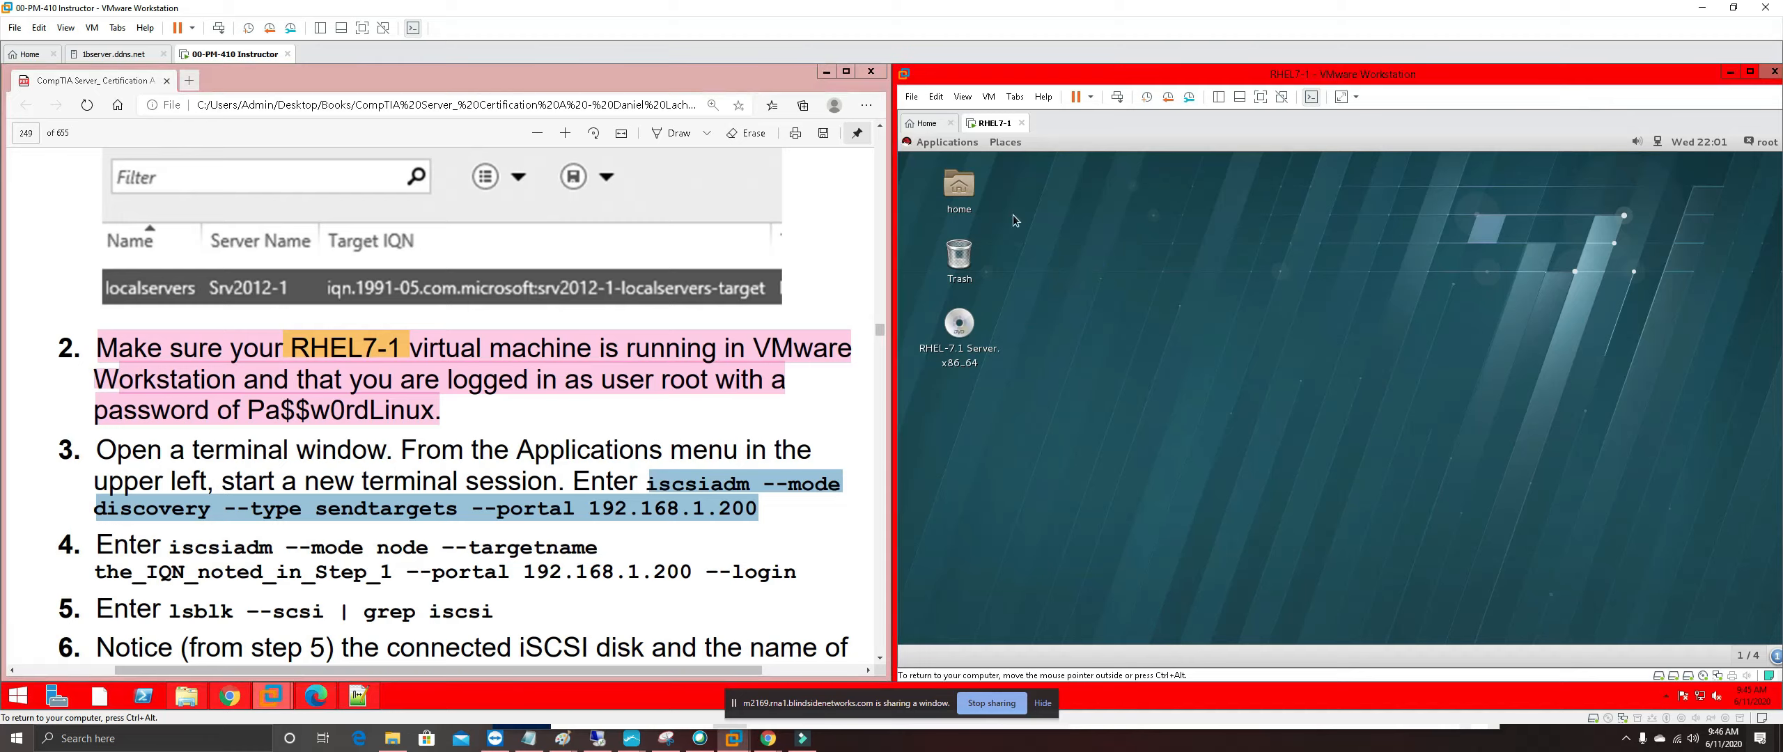
{"action": "left_click", "coordinate": [956, 144]}
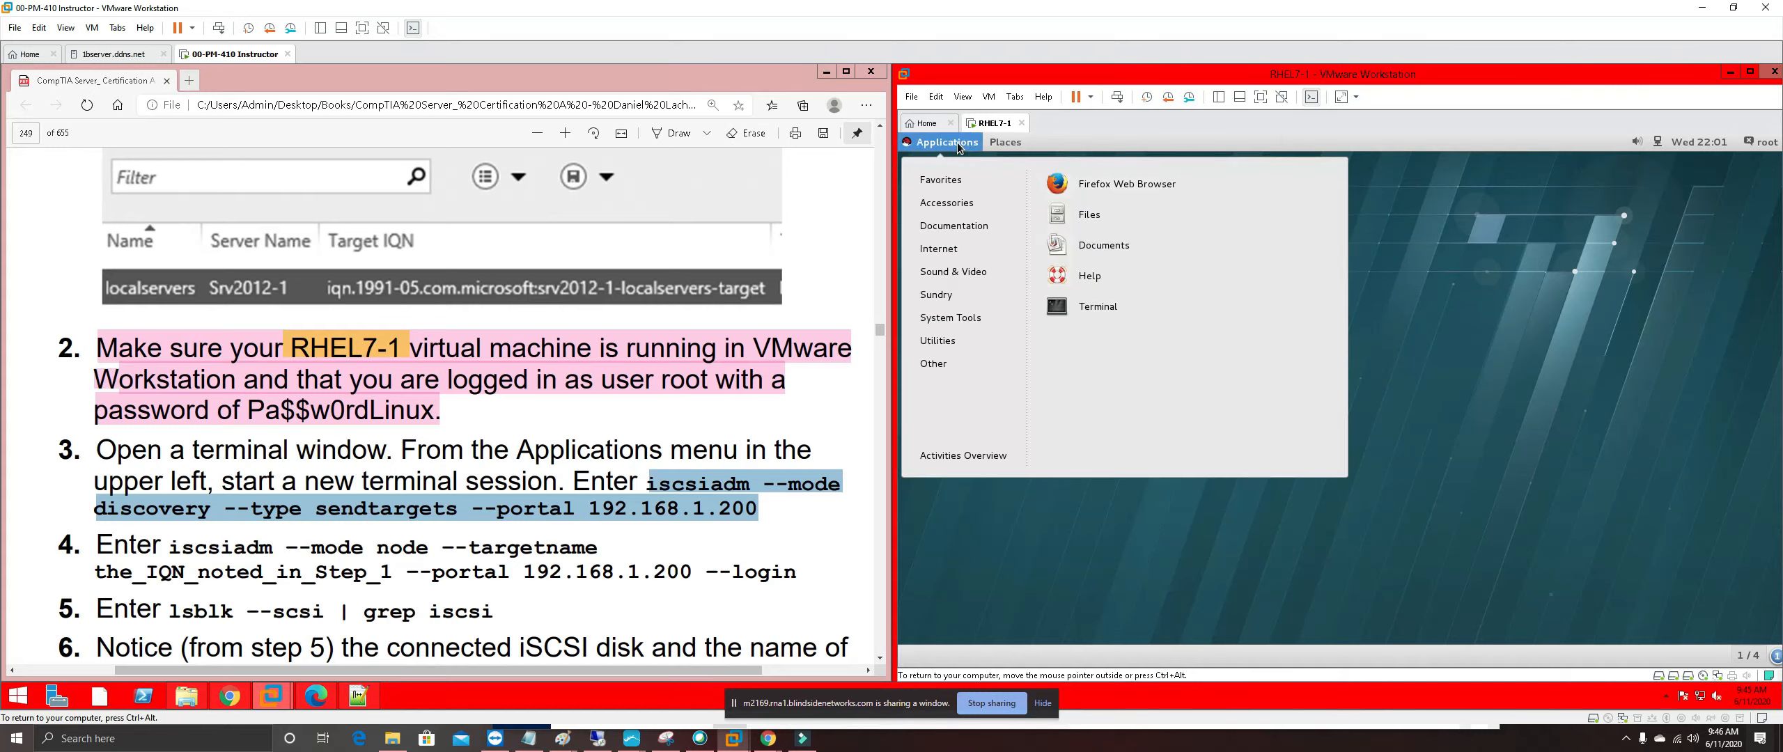
{"action": "left_click", "coordinate": [1083, 308]}
{"action": "right_click", "coordinate": [1405, 382]}
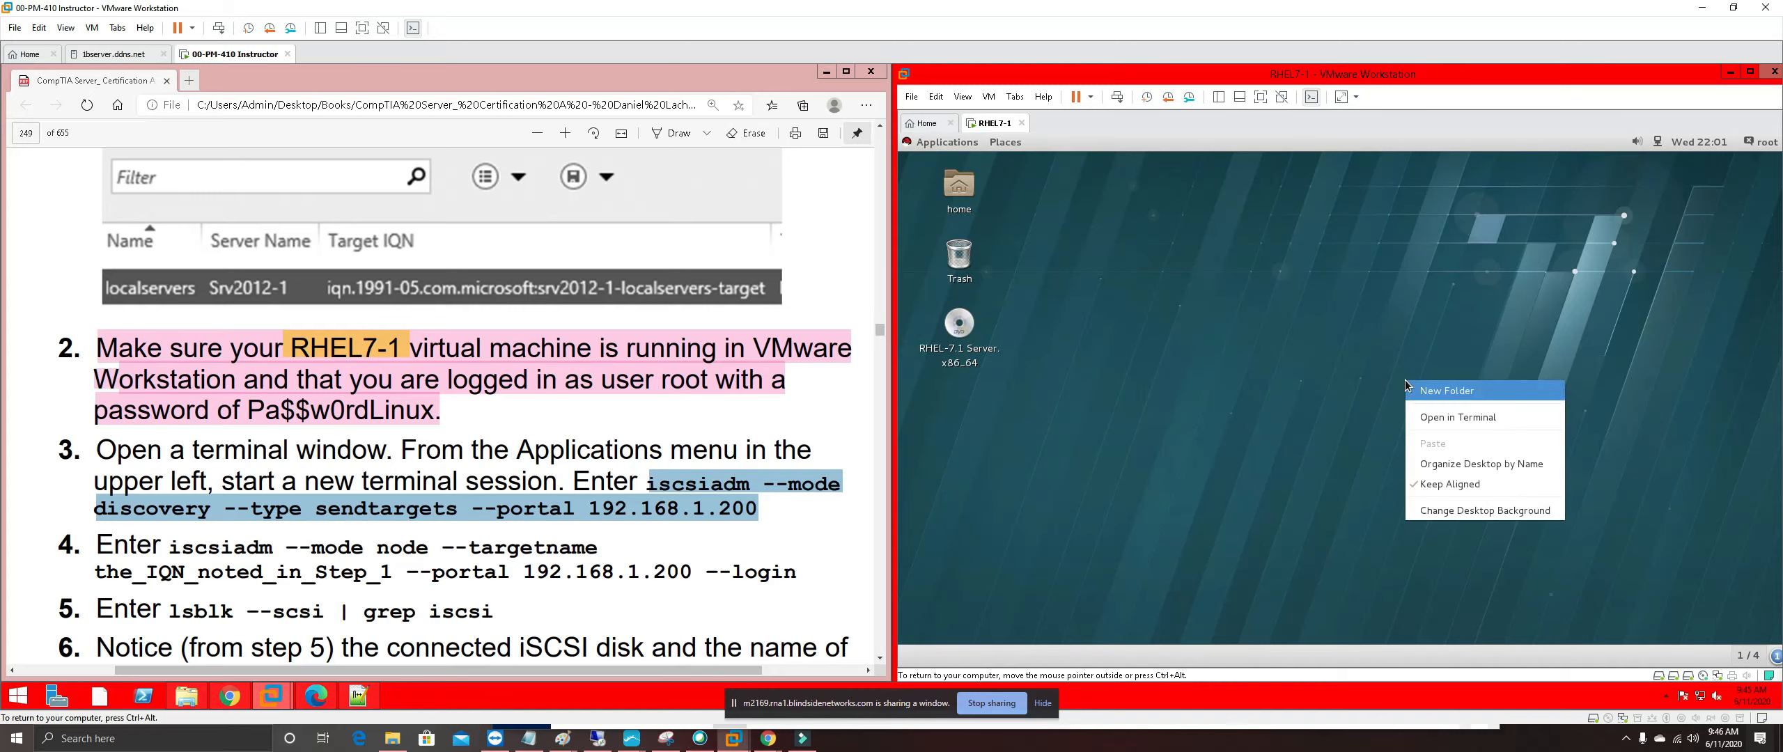
{"action": "left_click", "coordinate": [1445, 421]}
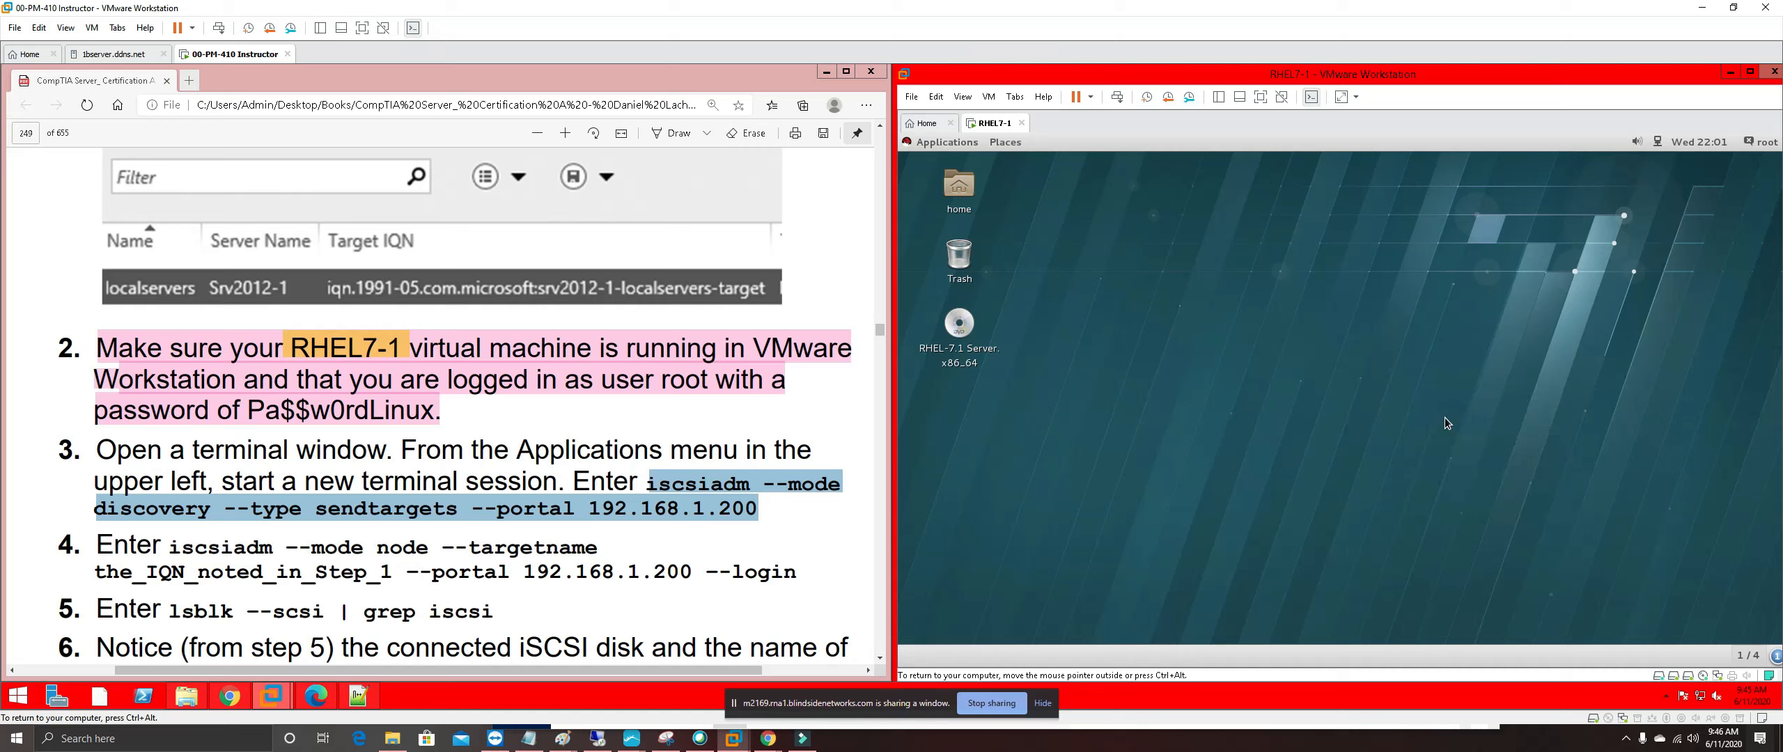
{"action": "left_click", "coordinate": [959, 143]}
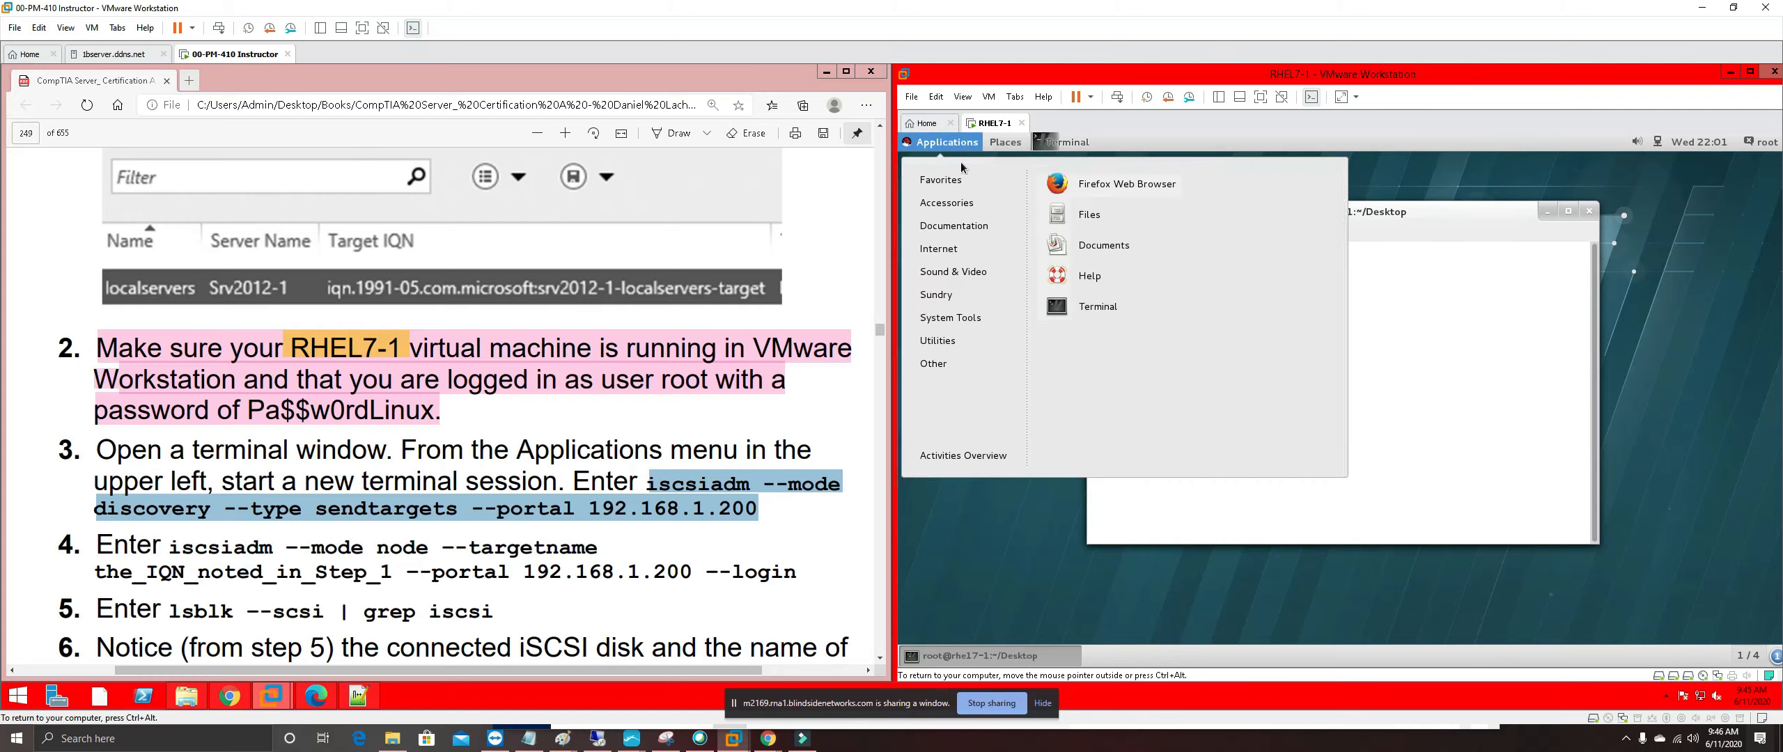
Open a home-directory terminal, close the extra Desktop terminal, zoom in once and widen it
{"action": "left_click", "coordinate": [1083, 307]}
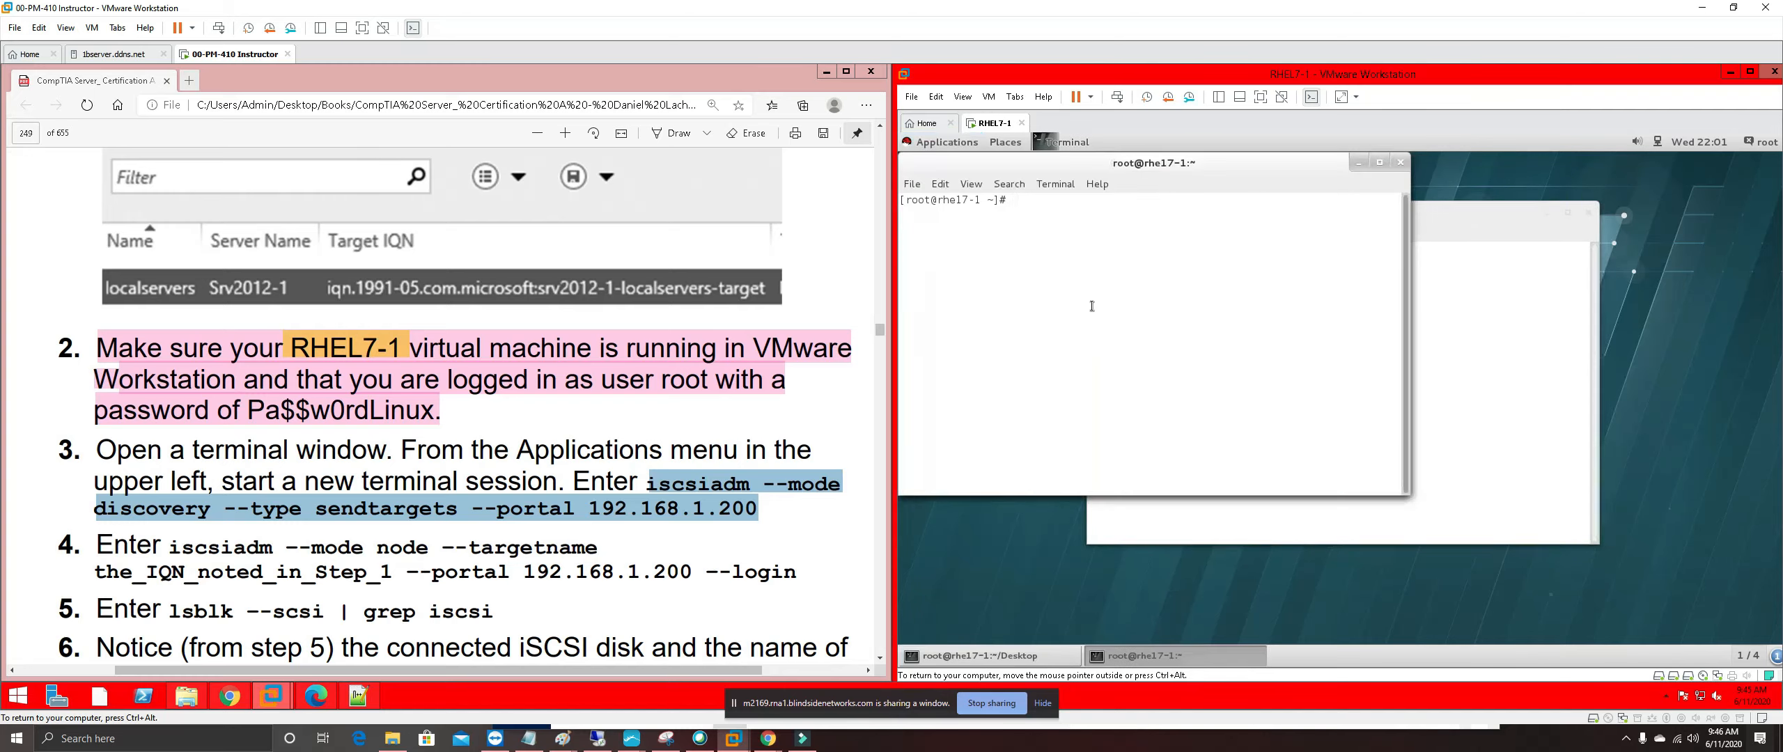
{"action": "left_click", "coordinate": [1496, 221]}
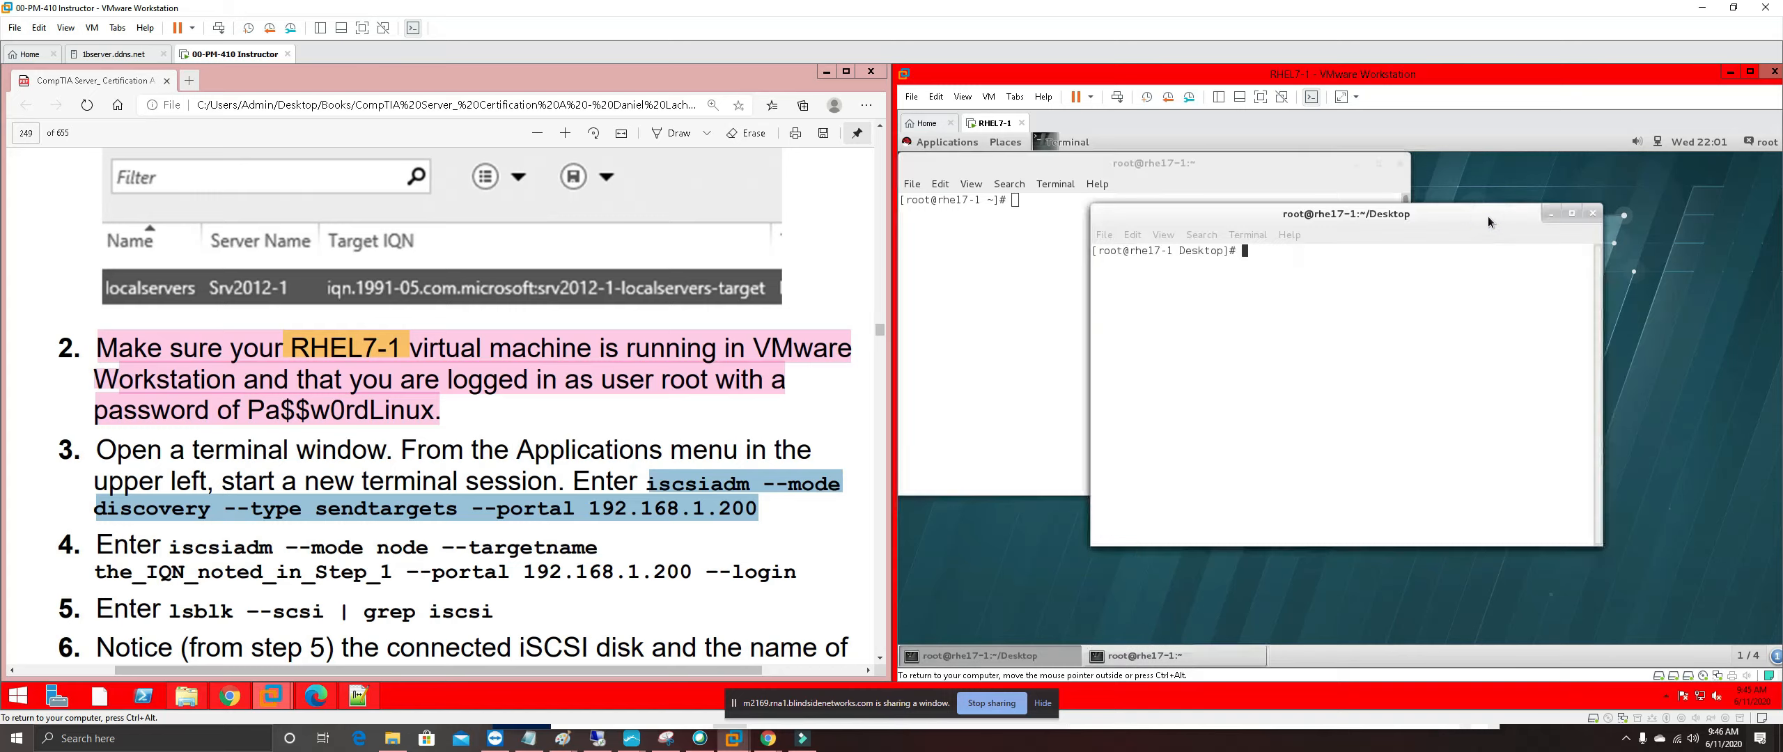
{"action": "left_click", "coordinate": [1593, 214]}
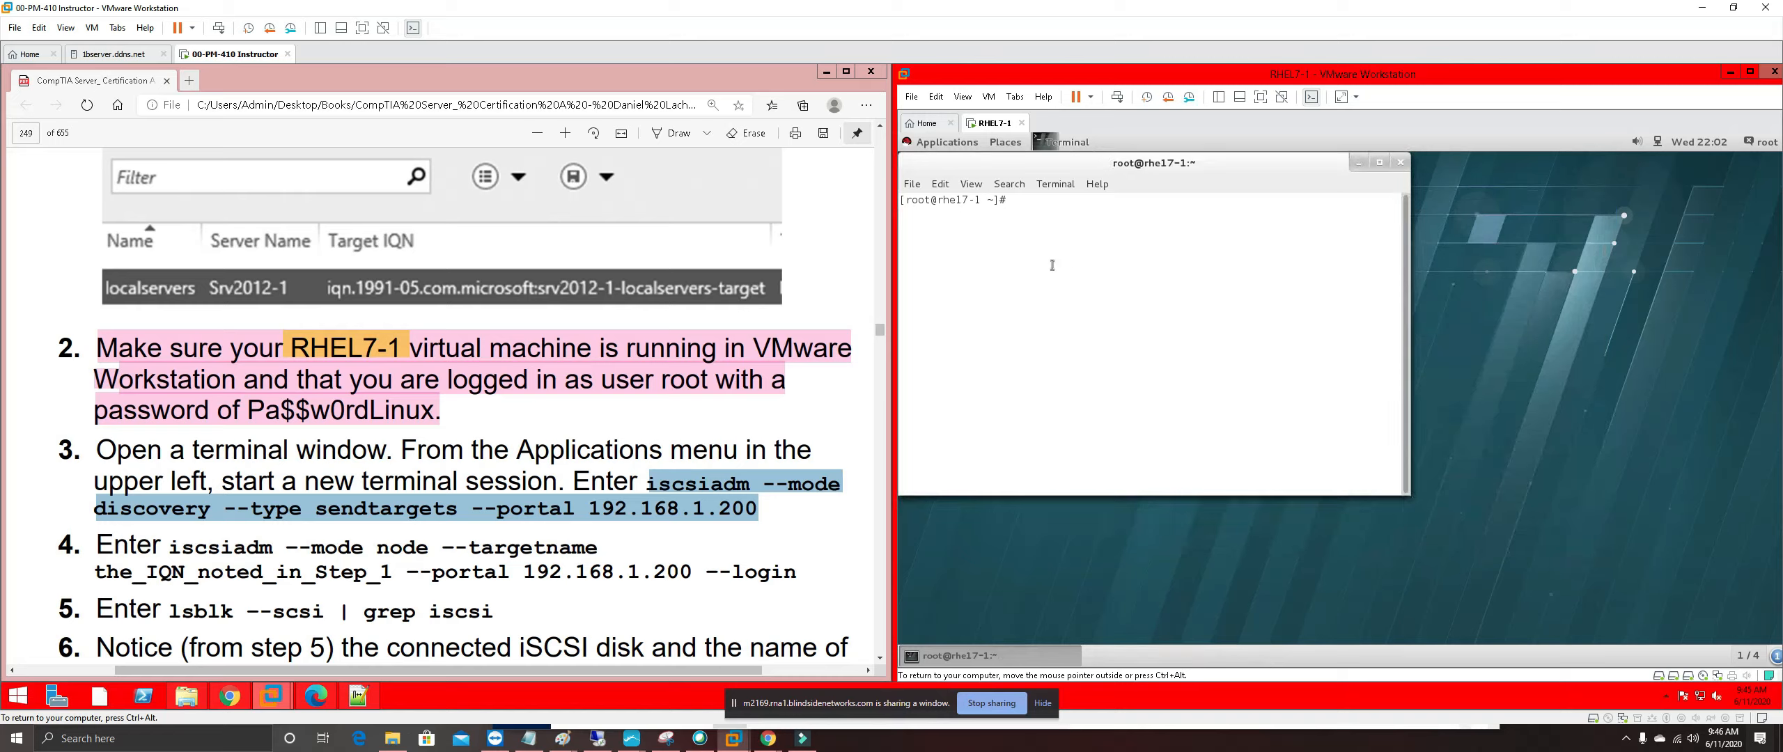
{"action": "left_click", "coordinate": [972, 187]}
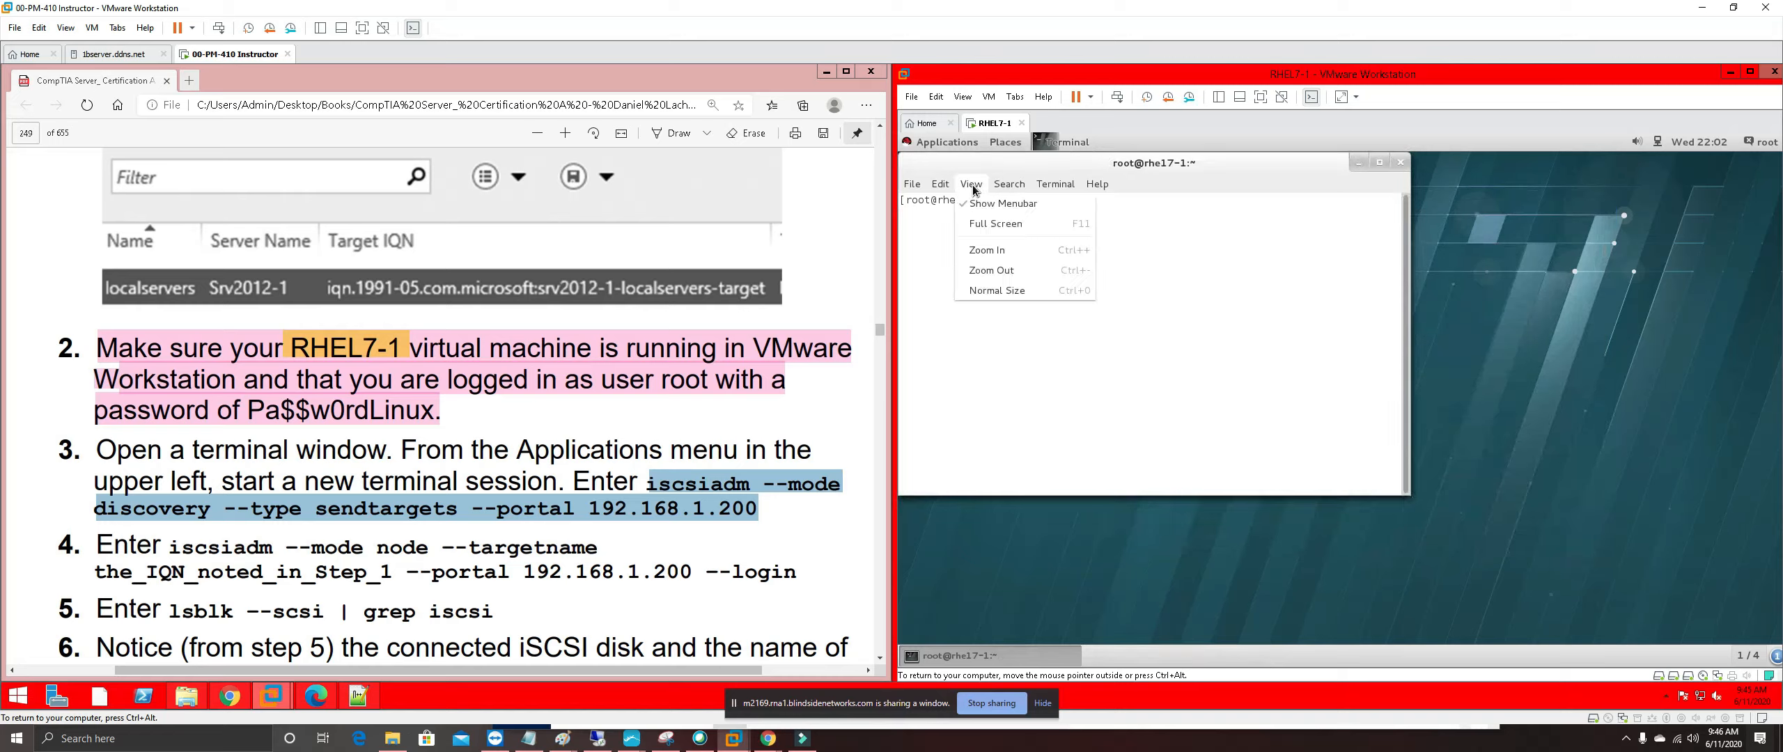
{"action": "left_click", "coordinate": [999, 251]}
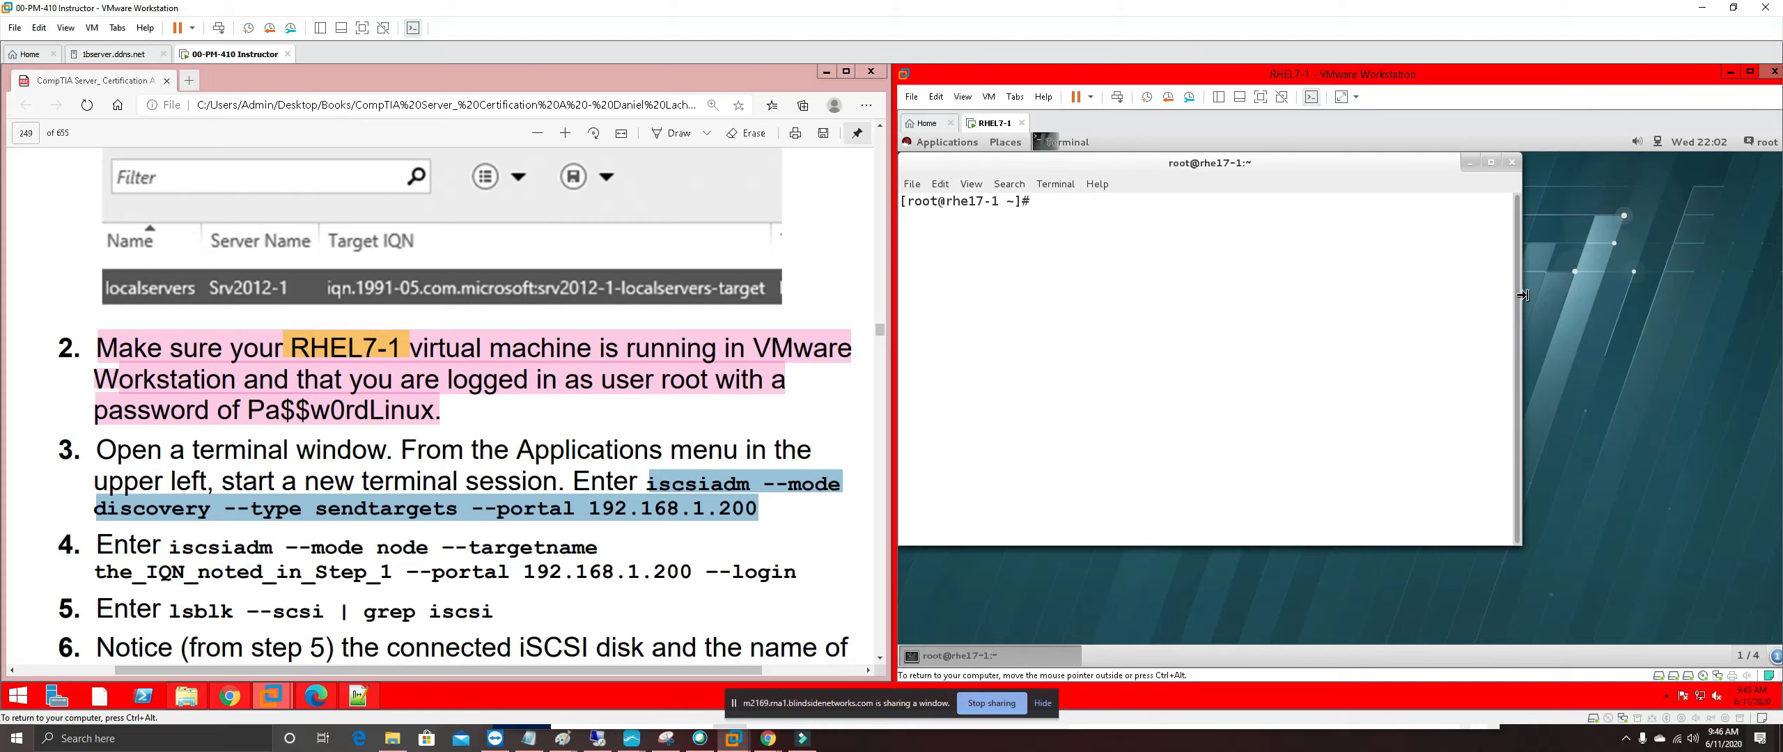
{"action": "left_click_drag", "start_coordinate": [1519, 297], "coordinate": [1774, 301]}
Zoom the terminal text in three more times with View > Zoom In
{"action": "left_click", "coordinate": [971, 185]}
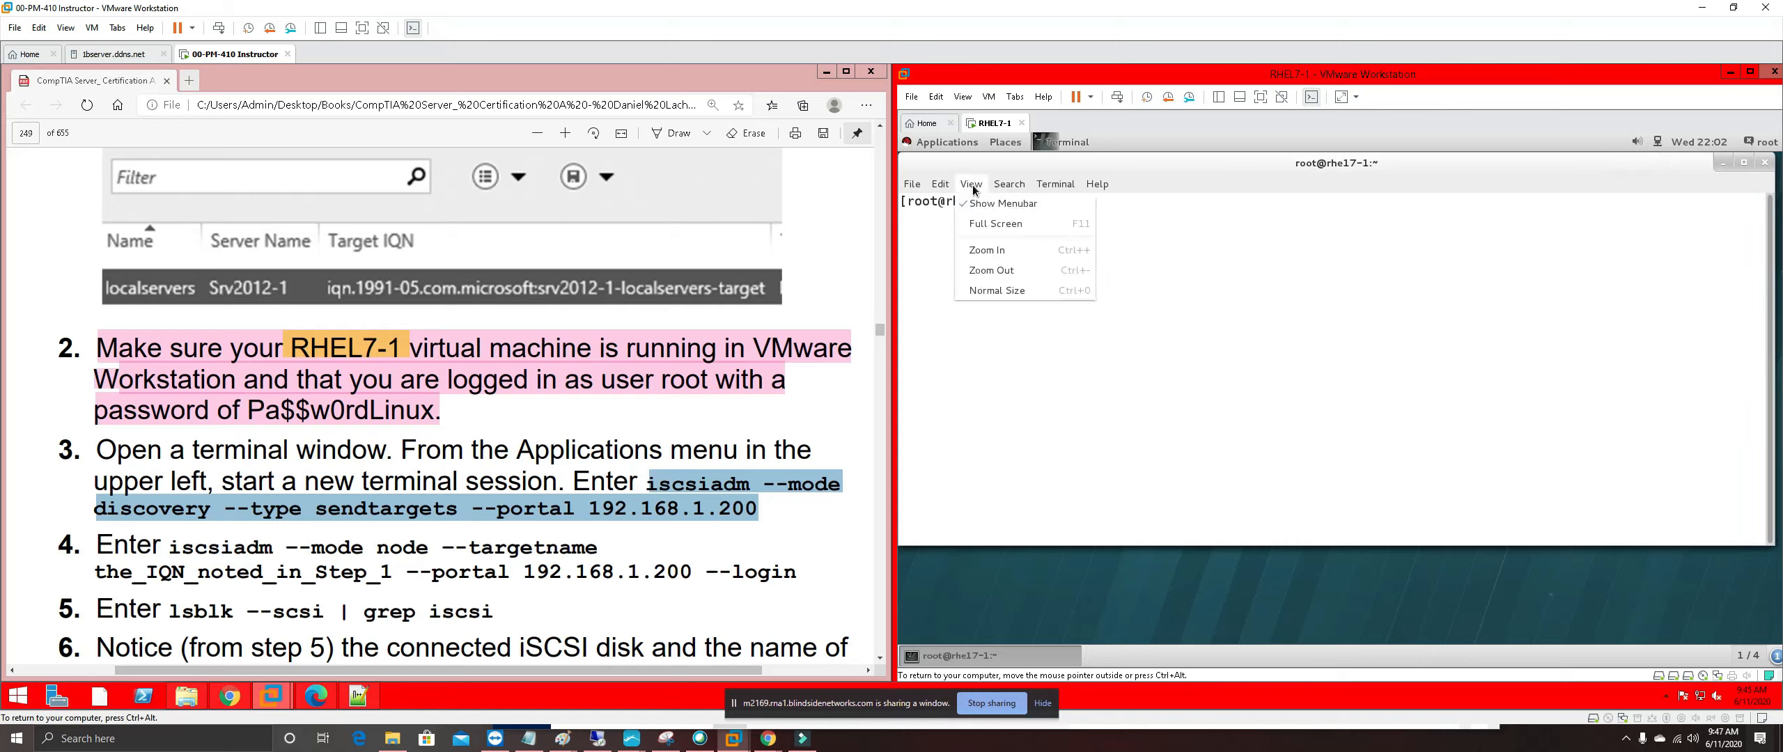
{"action": "left_click", "coordinate": [1211, 261]}
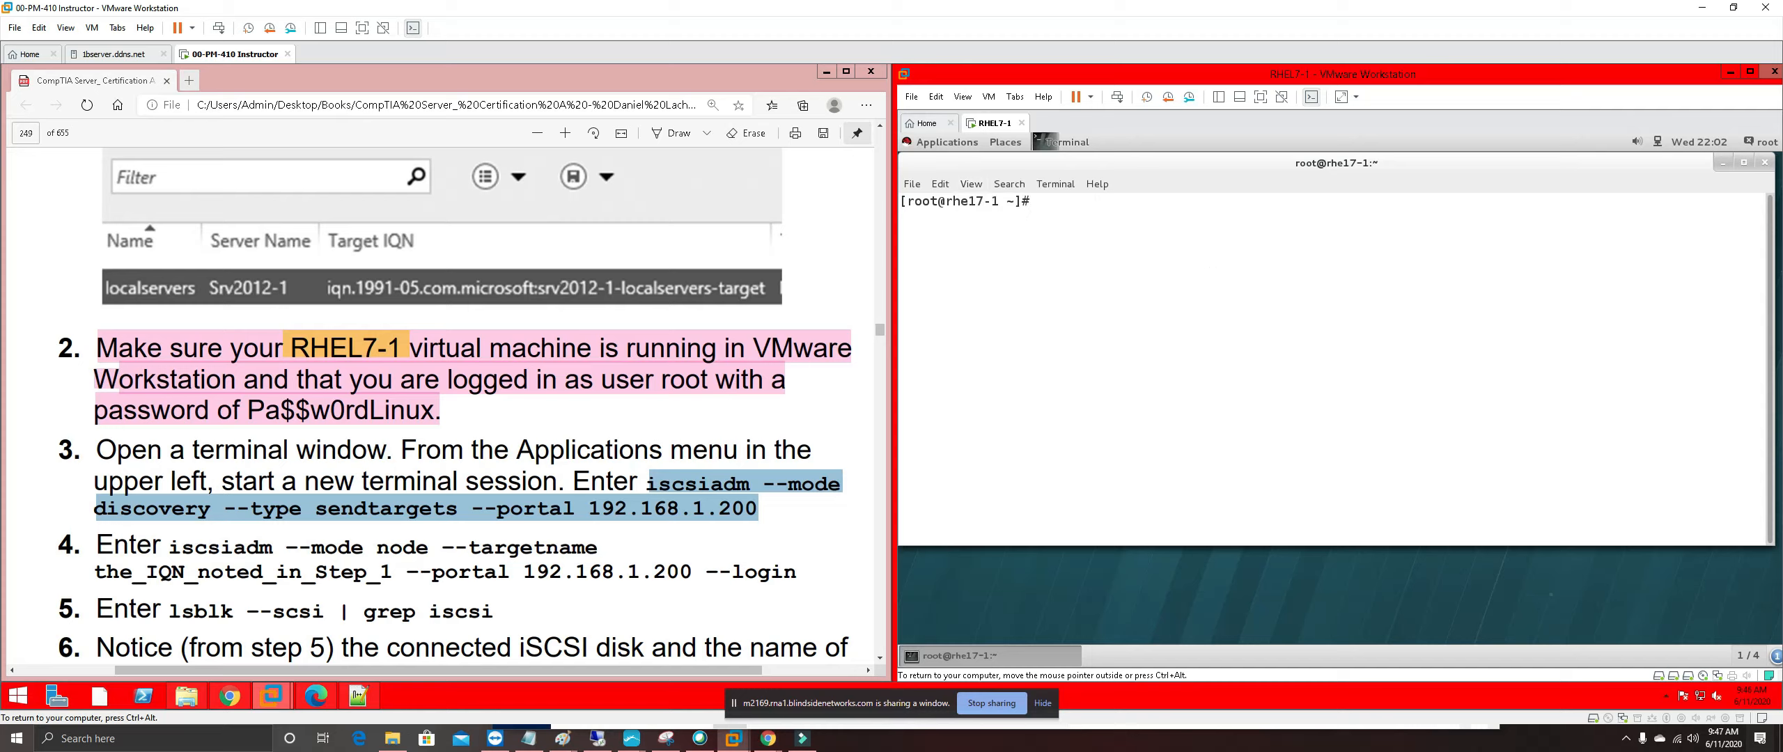
{"action": "left_click", "coordinate": [1062, 234]}
{"action": "left_click", "coordinate": [972, 184]}
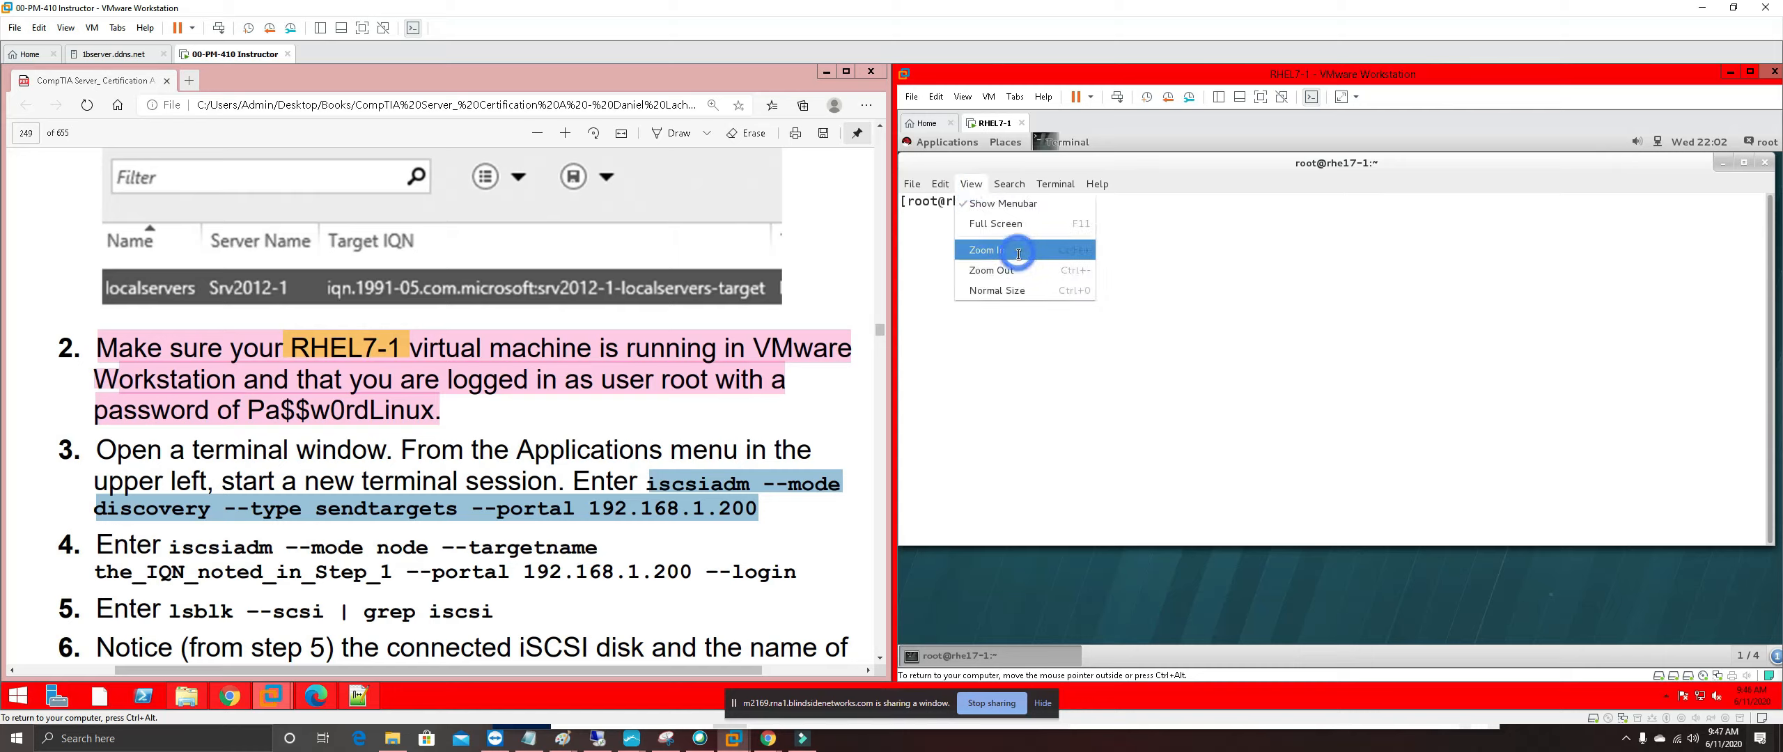
{"action": "left_click", "coordinate": [1016, 252]}
{"action": "left_click", "coordinate": [972, 185]}
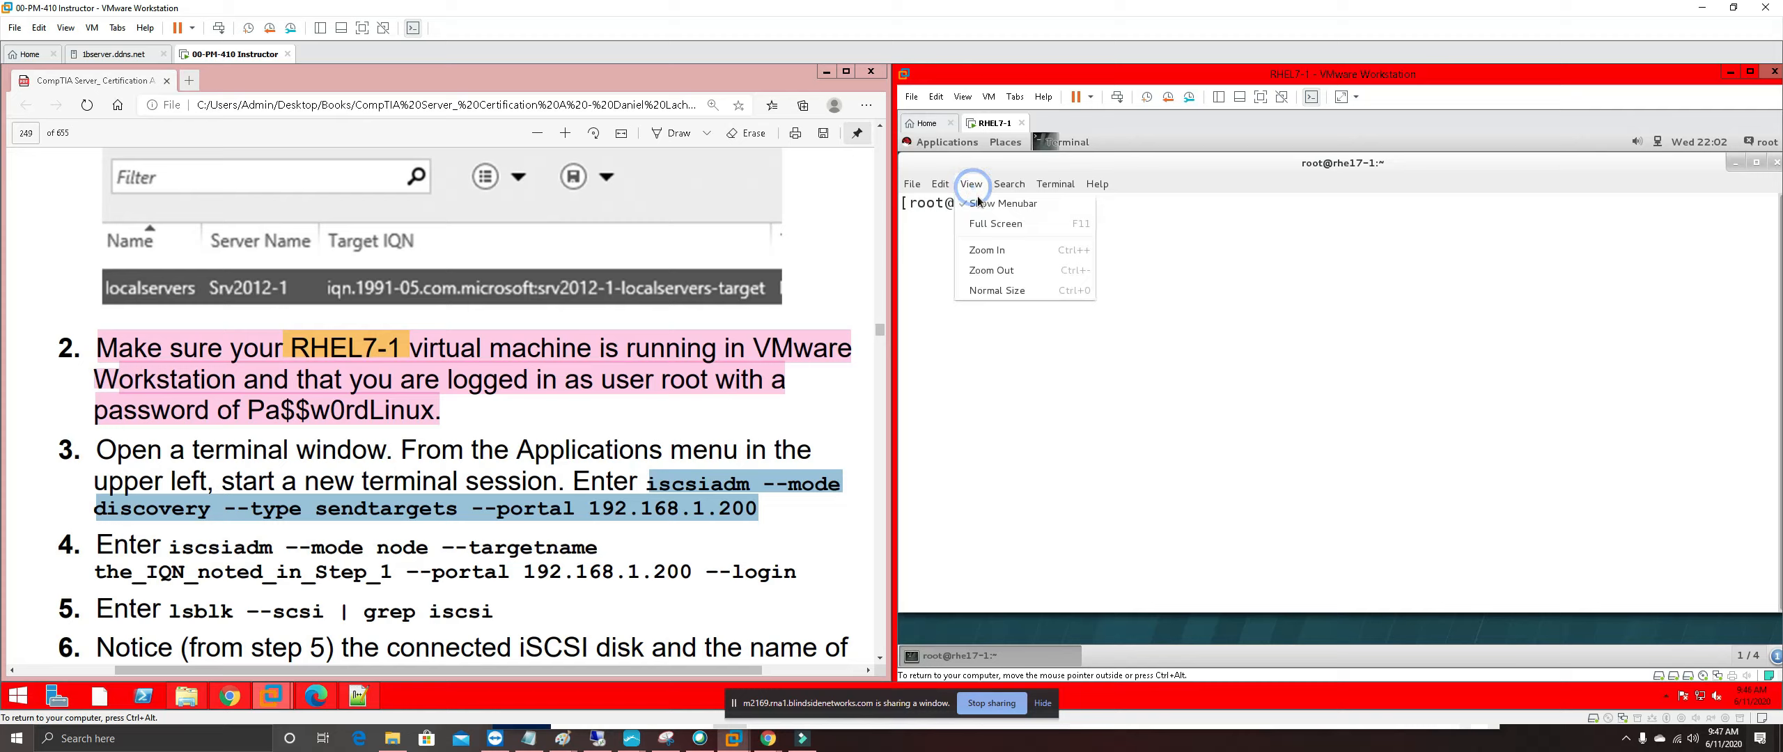
{"action": "left_click", "coordinate": [1024, 251]}
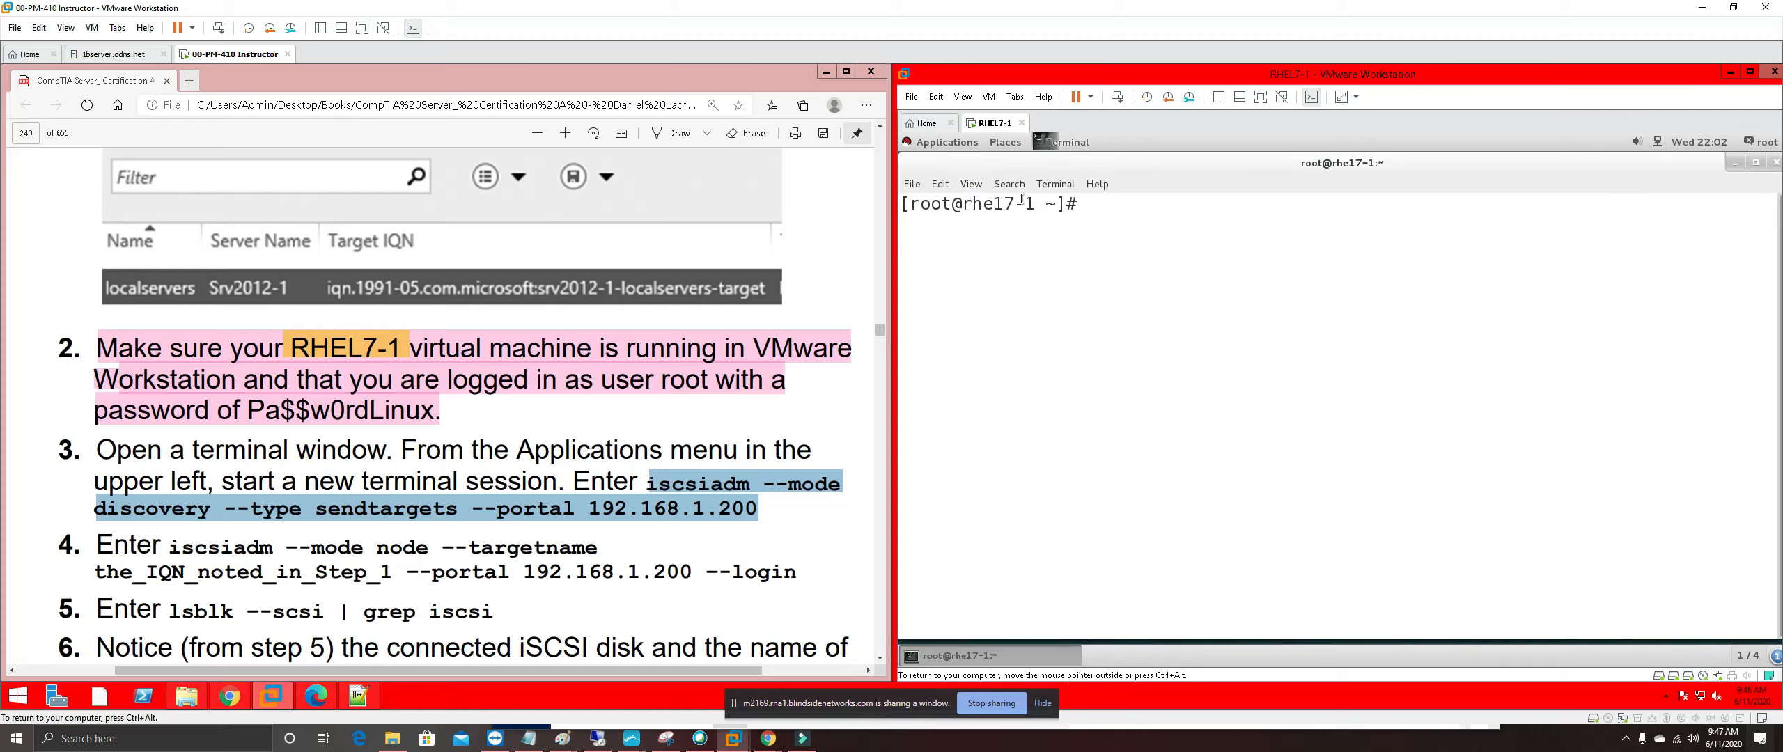
{"action": "left_click", "coordinate": [972, 184]}
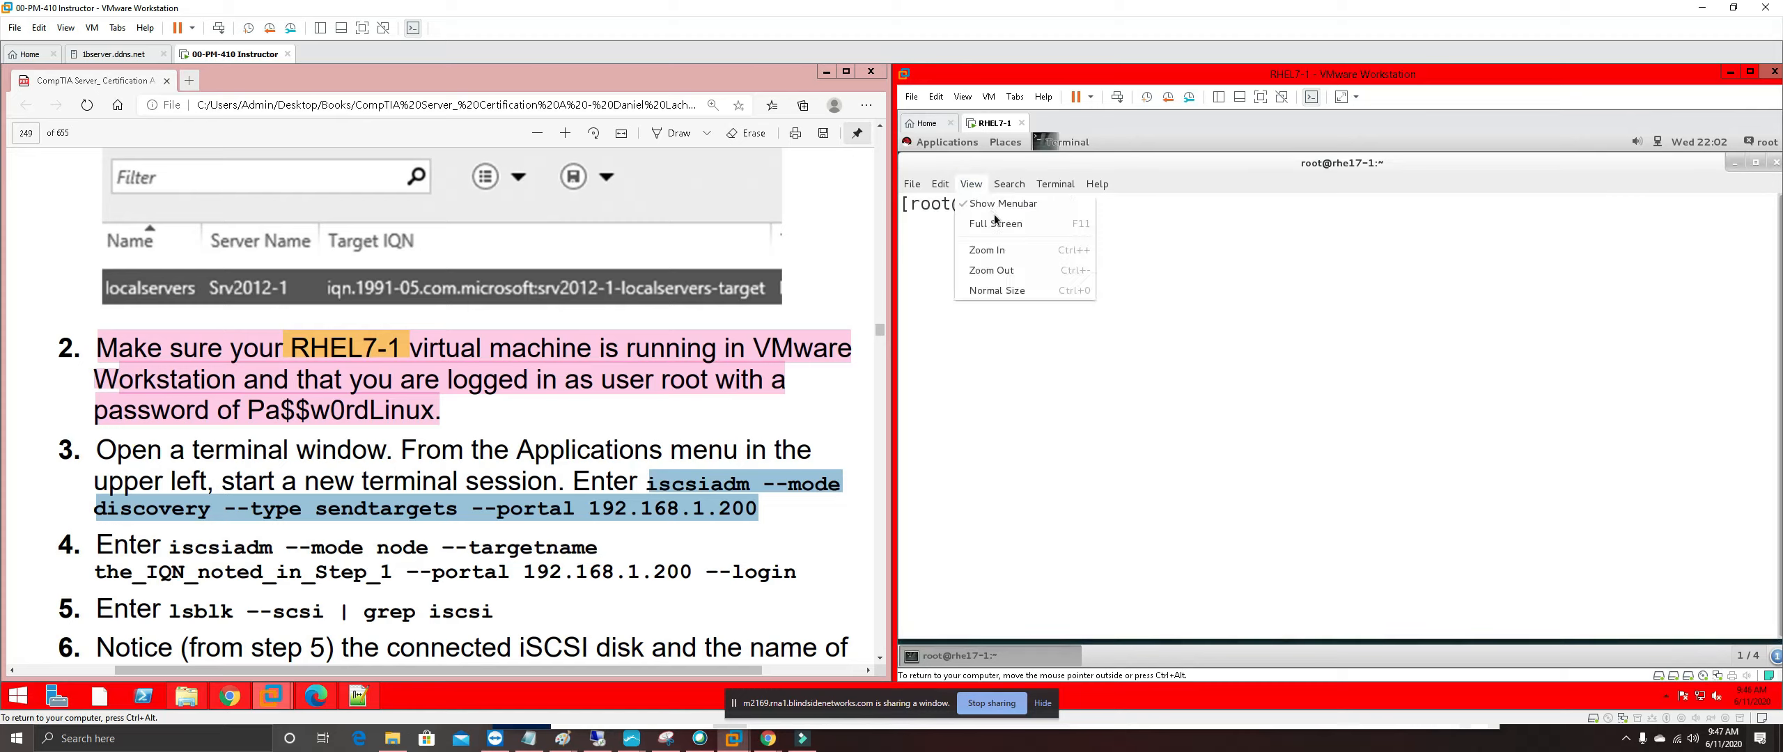
{"action": "left_click", "coordinate": [1010, 251]}
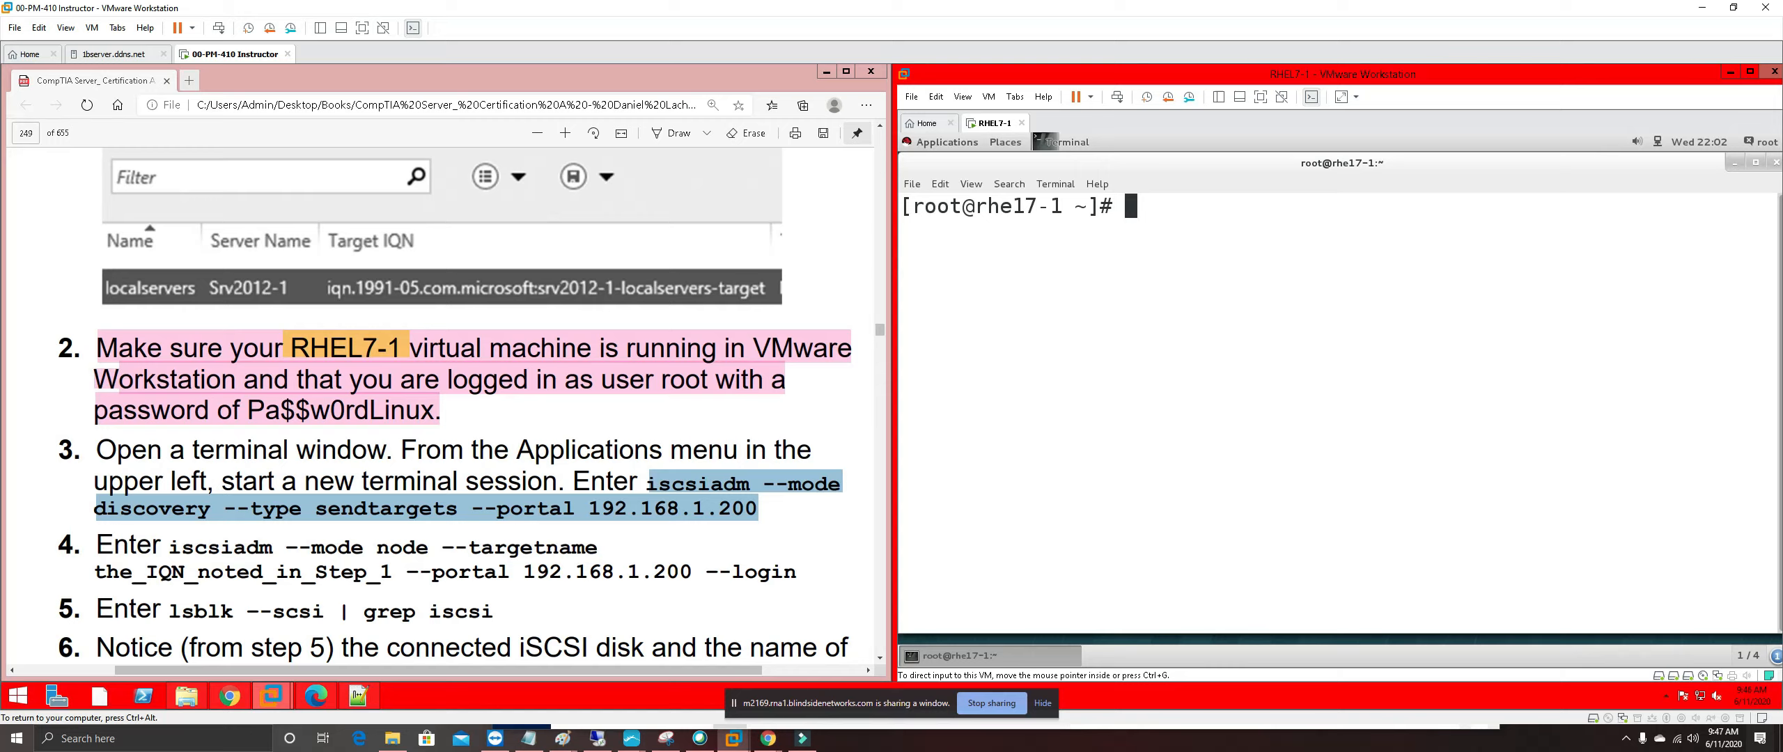
Paste a second copy of the target IQN onto line 3 in Notepad++
{"action": "left_click", "coordinate": [372, 698]}
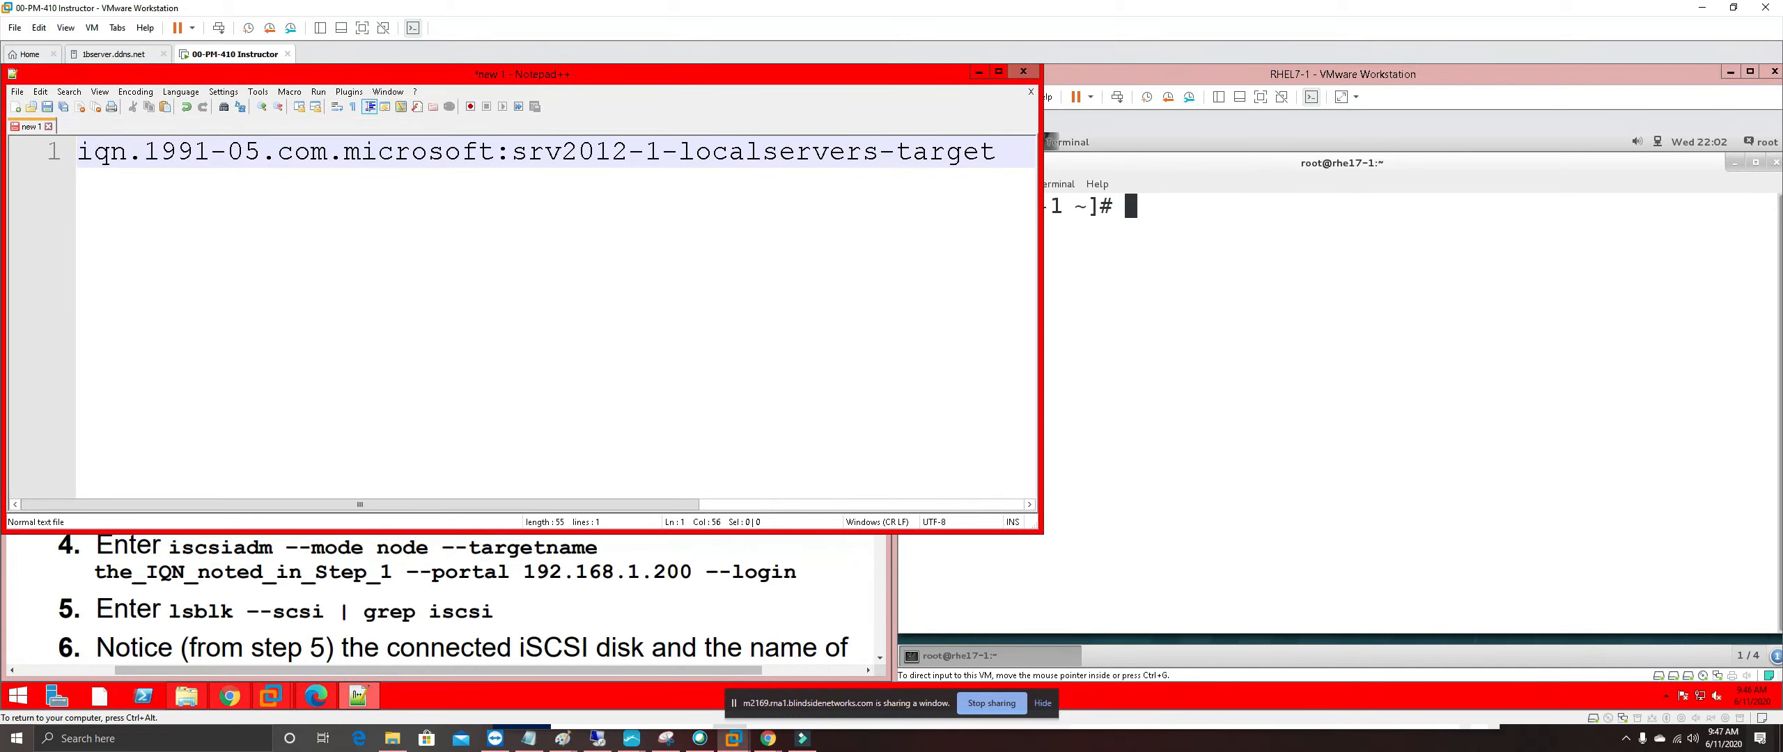
{"action": "left_click", "coordinate": [1000, 153]}
{"action": "key", "text": "Return"}
{"action": "key", "text": "Return"}
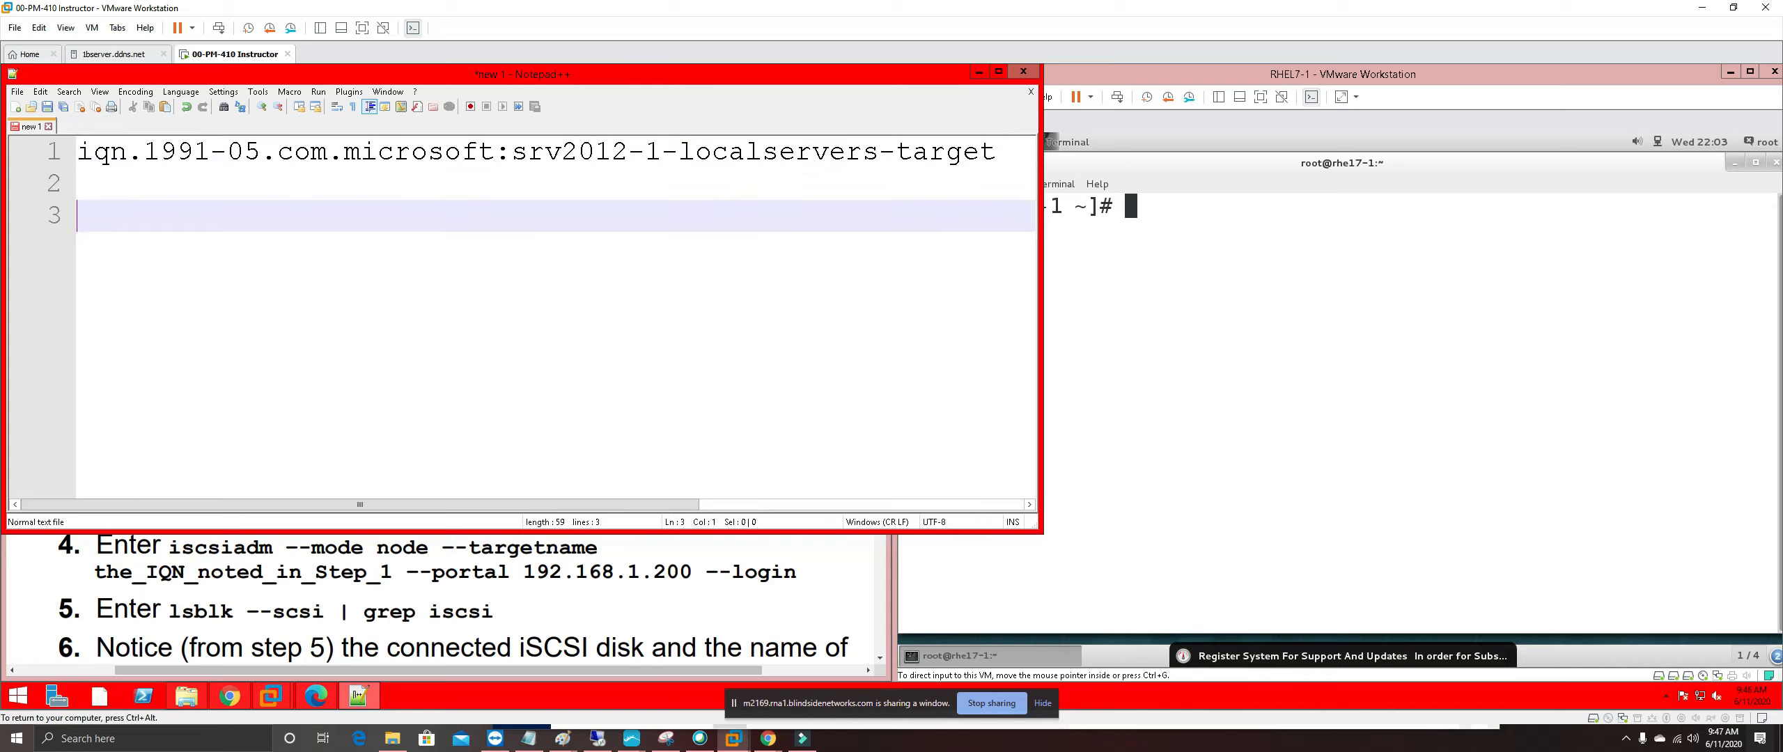
{"action": "type", "text": "iqn.1991-05.com.microsoft:srv2012-1-localservers-target"}
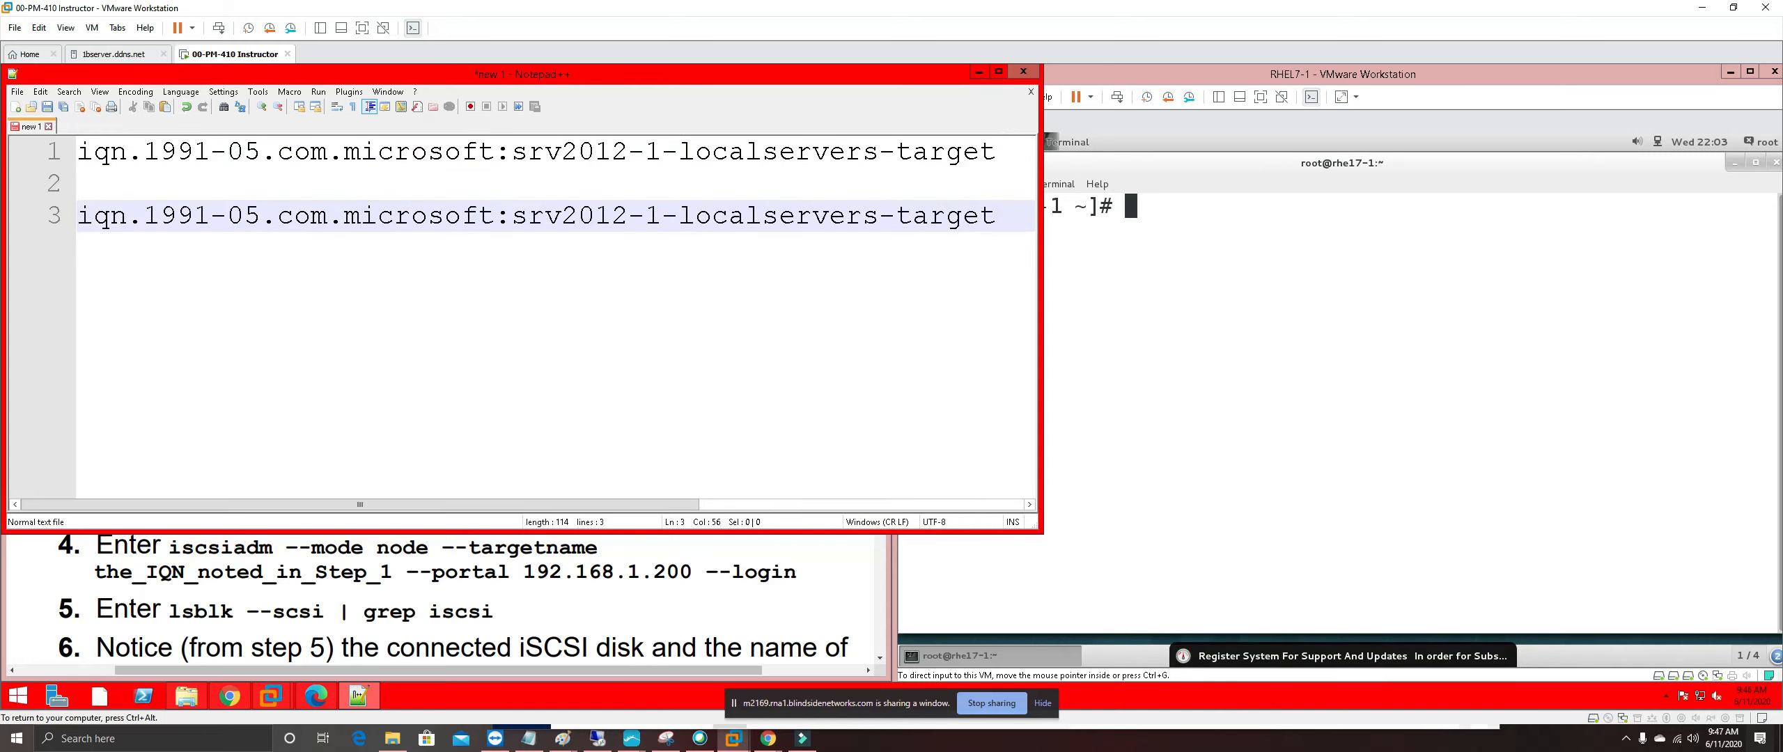
{"action": "key", "text": "Left"}
{"action": "key", "text": "Left"}
{"action": "key", "text": "Left"}
{"action": "key", "text": "Left"}
{"action": "key", "text": "Left"}
{"action": "key", "text": "Left"}
{"action": "key", "text": "Left"}
{"action": "key", "text": "Left"}
{"action": "key", "text": "Left"}
{"action": "key", "text": "Left"}
{"action": "key", "text": "Left"}
{"action": "key", "text": "Left"}
{"action": "key", "text": "Left"}
{"action": "key", "text": "Left"}
{"action": "key", "text": "Left"}
{"action": "key", "text": "Left"}
{"action": "key", "text": "Left"}
{"action": "key", "text": "Left"}
{"action": "key", "text": "Left"}
{"action": "key", "text": "Left"}
{"action": "key", "text": "Left"}
{"action": "key", "text": "Left"}
{"action": "key", "text": "Left"}
{"action": "key", "text": "Left"}
{"action": "key", "text": "Left"}
{"action": "key", "text": "Left"}
{"action": "key", "text": "Left"}
{"action": "key", "text": "Left"}
{"action": "key", "text": "Left"}
{"action": "key", "text": "Left"}
{"action": "key", "text": "Left"}
{"action": "key", "text": "Left"}
{"action": "key", "text": "Left"}
{"action": "key", "text": "Left"}
{"action": "key", "text": "Left"}
{"action": "key", "text": "Left"}
{"action": "key", "text": "Left"}
{"action": "key", "text": "Left"}
{"action": "key", "text": "Left"}
{"action": "key", "text": "Left"}
{"action": "key", "text": "Left"}
{"action": "key", "text": "Left"}
{"action": "key", "text": "Left"}
{"action": "key", "text": "Left"}
{"action": "key", "text": "Left"}
{"action": "key", "text": "Left"}
{"action": "key", "text": "Left"}
{"action": "key", "text": "Left"}
{"action": "key", "text": "Down"}
{"action": "key", "text": "Down"}
Select the step-3 iscsiadm discovery command in the guide PDF for copying
{"action": "left_click", "coordinate": [465, 590]}
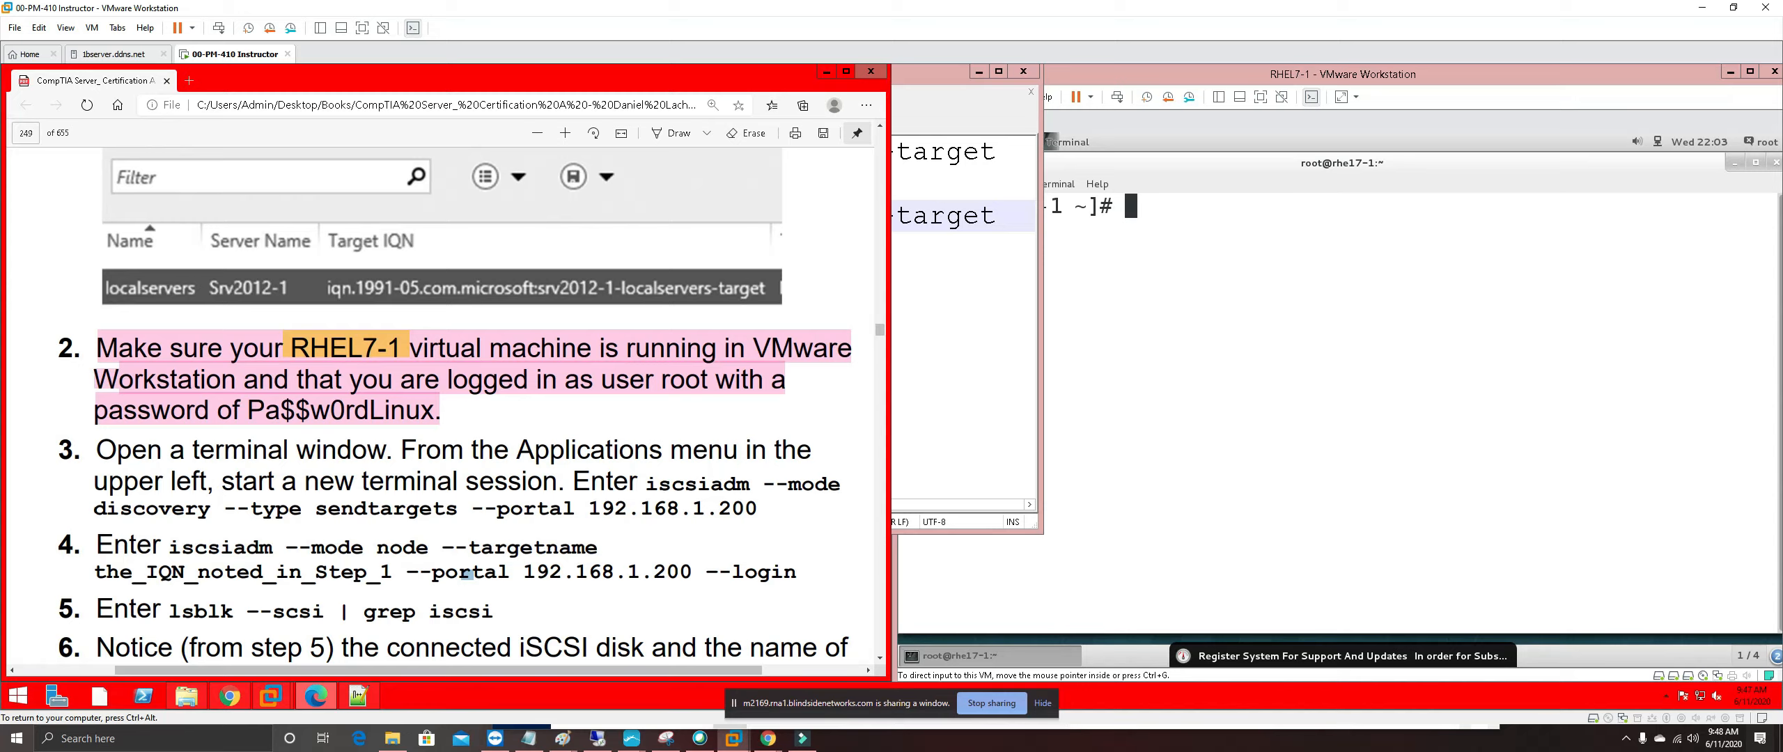
{"action": "left_click", "coordinate": [944, 432]}
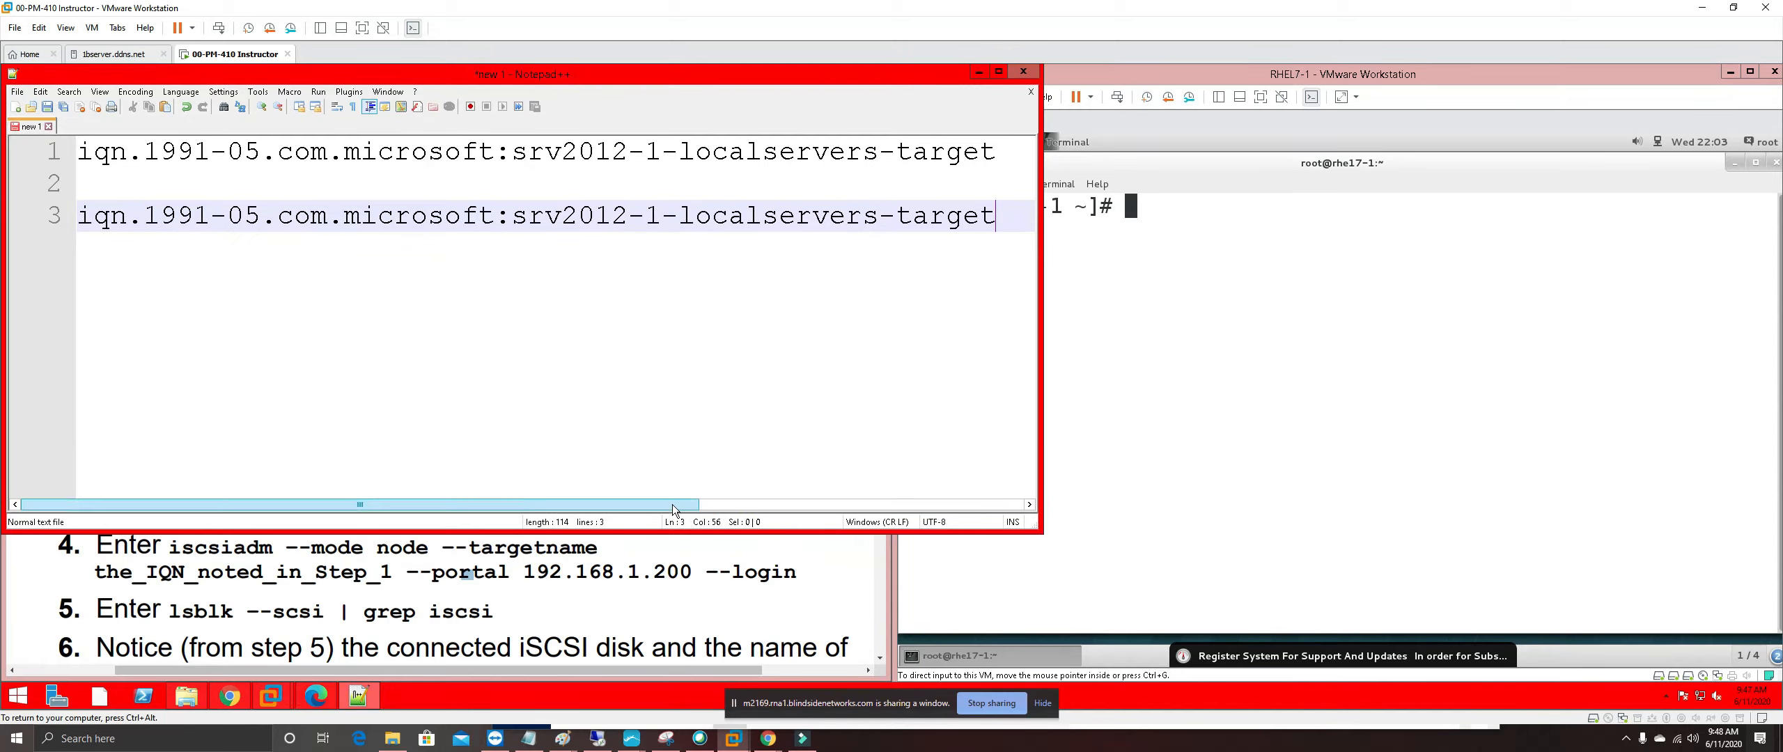
{"action": "left_click", "coordinate": [600, 583]}
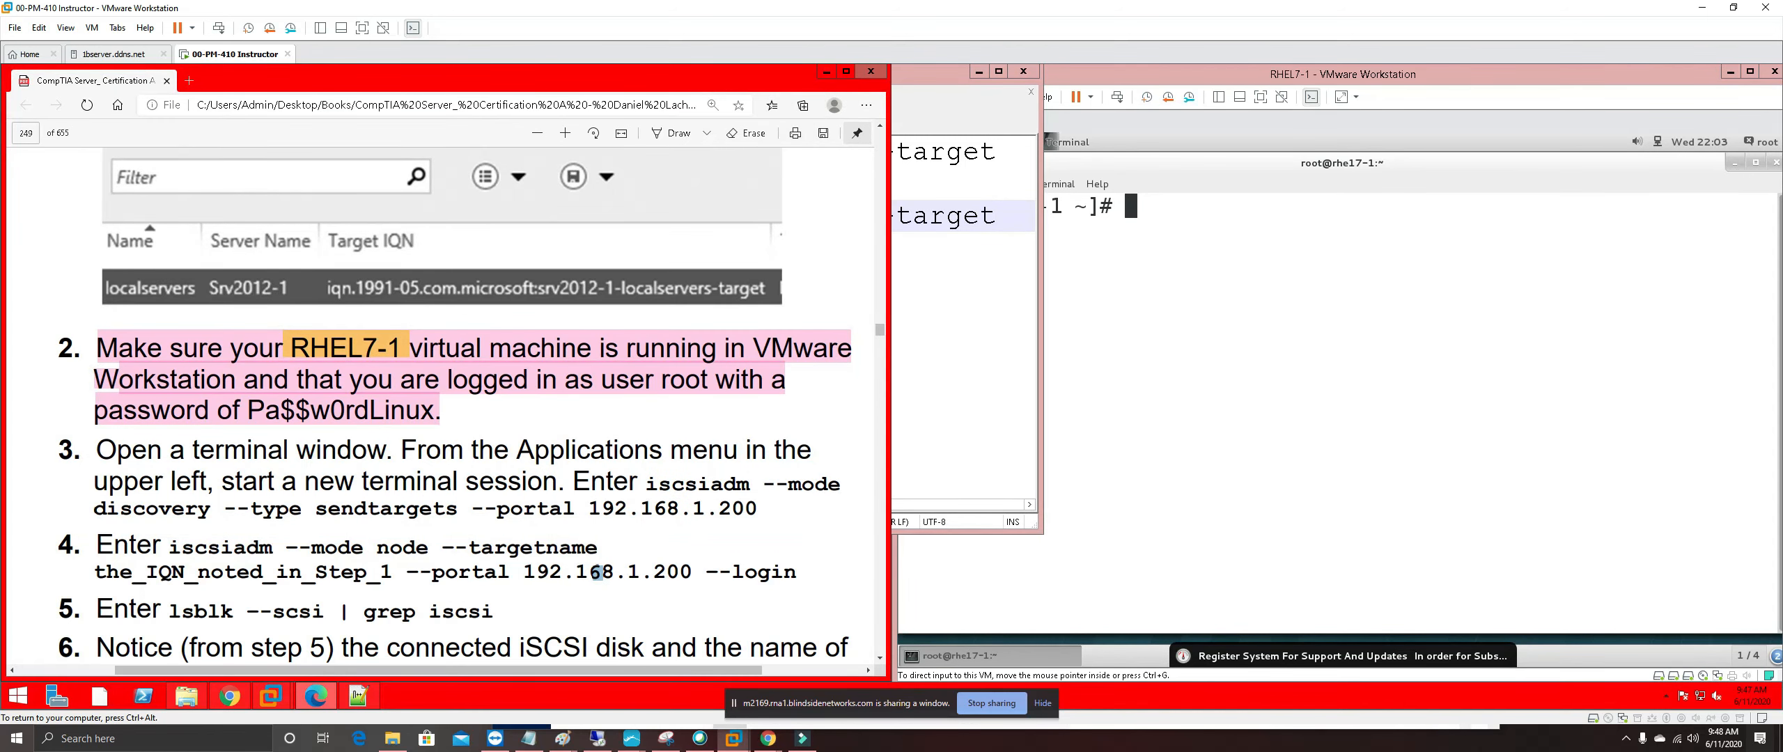
{"action": "left_click_drag", "start_coordinate": [648, 483], "coordinate": [758, 510]}
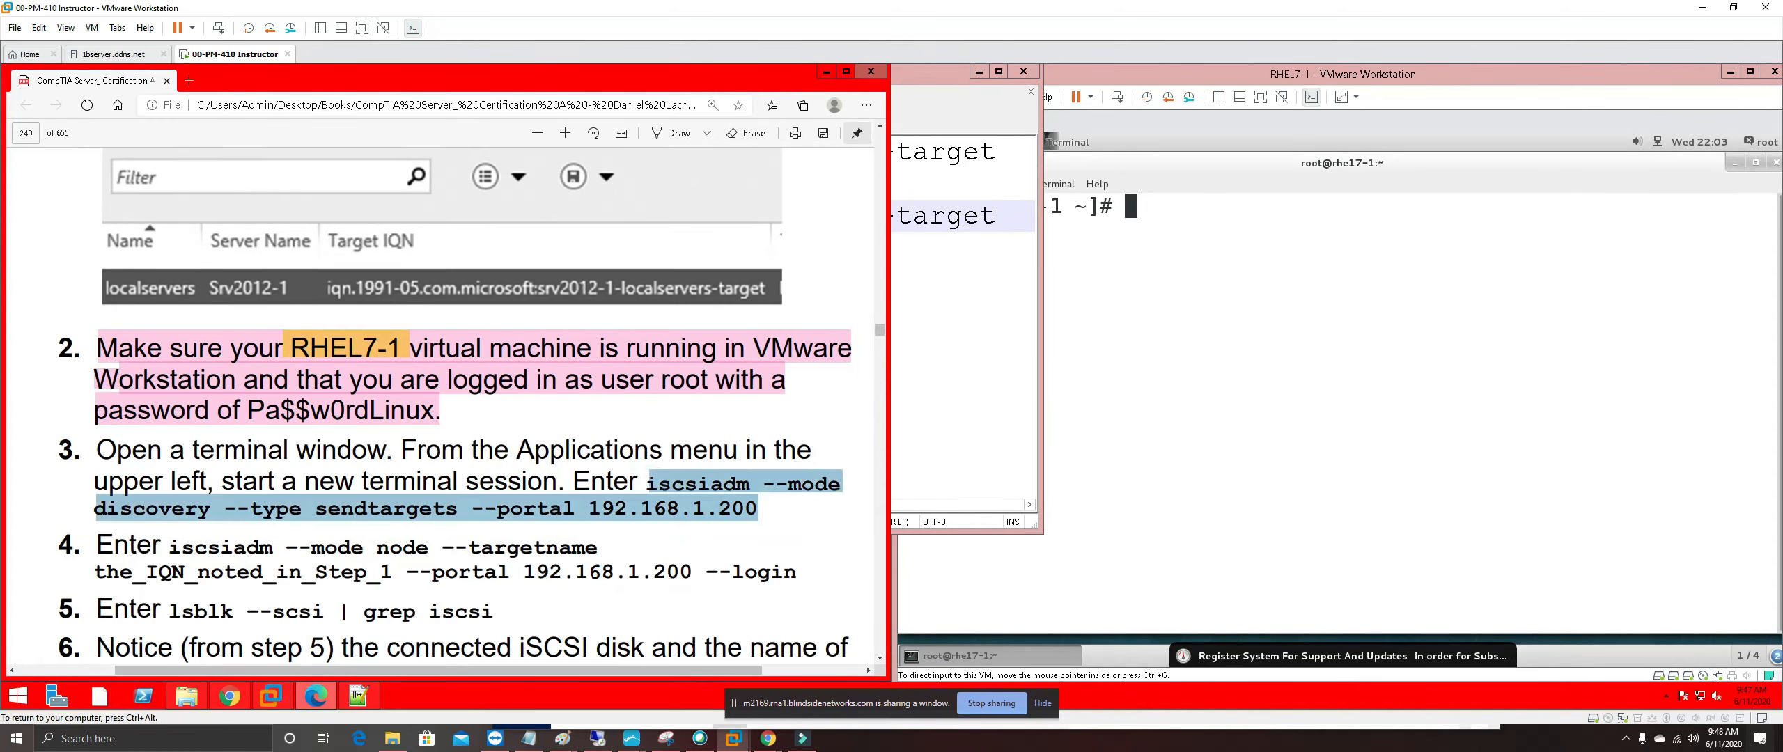
{"action": "right_click", "coordinate": [742, 508]}
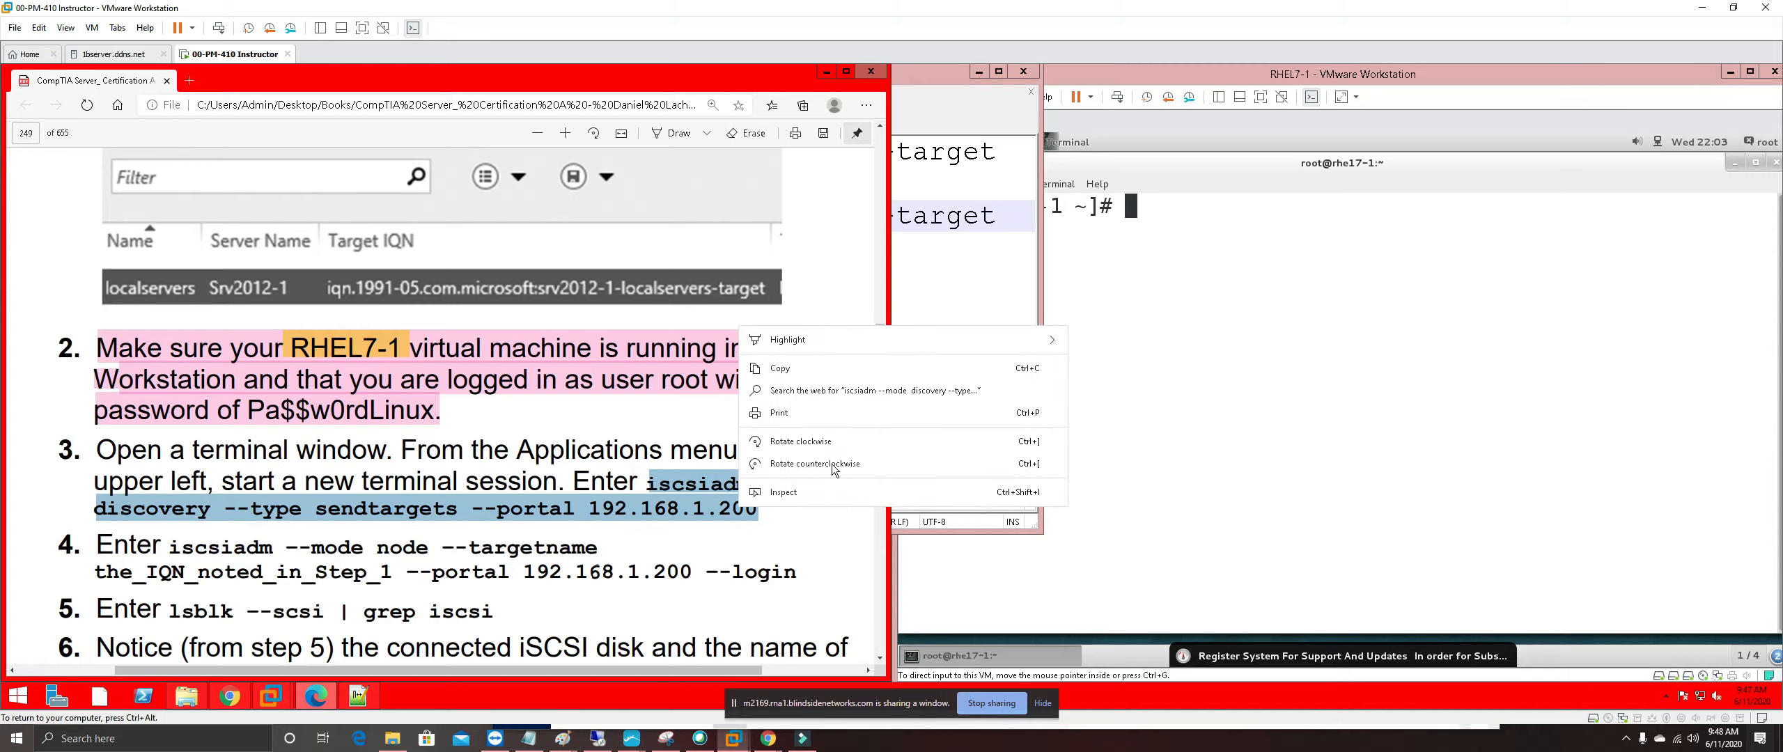
Copy the discovery command and paste it over the duplicate IQN on line 3
{"action": "left_click", "coordinate": [789, 372]}
{"action": "left_click", "coordinate": [951, 314]}
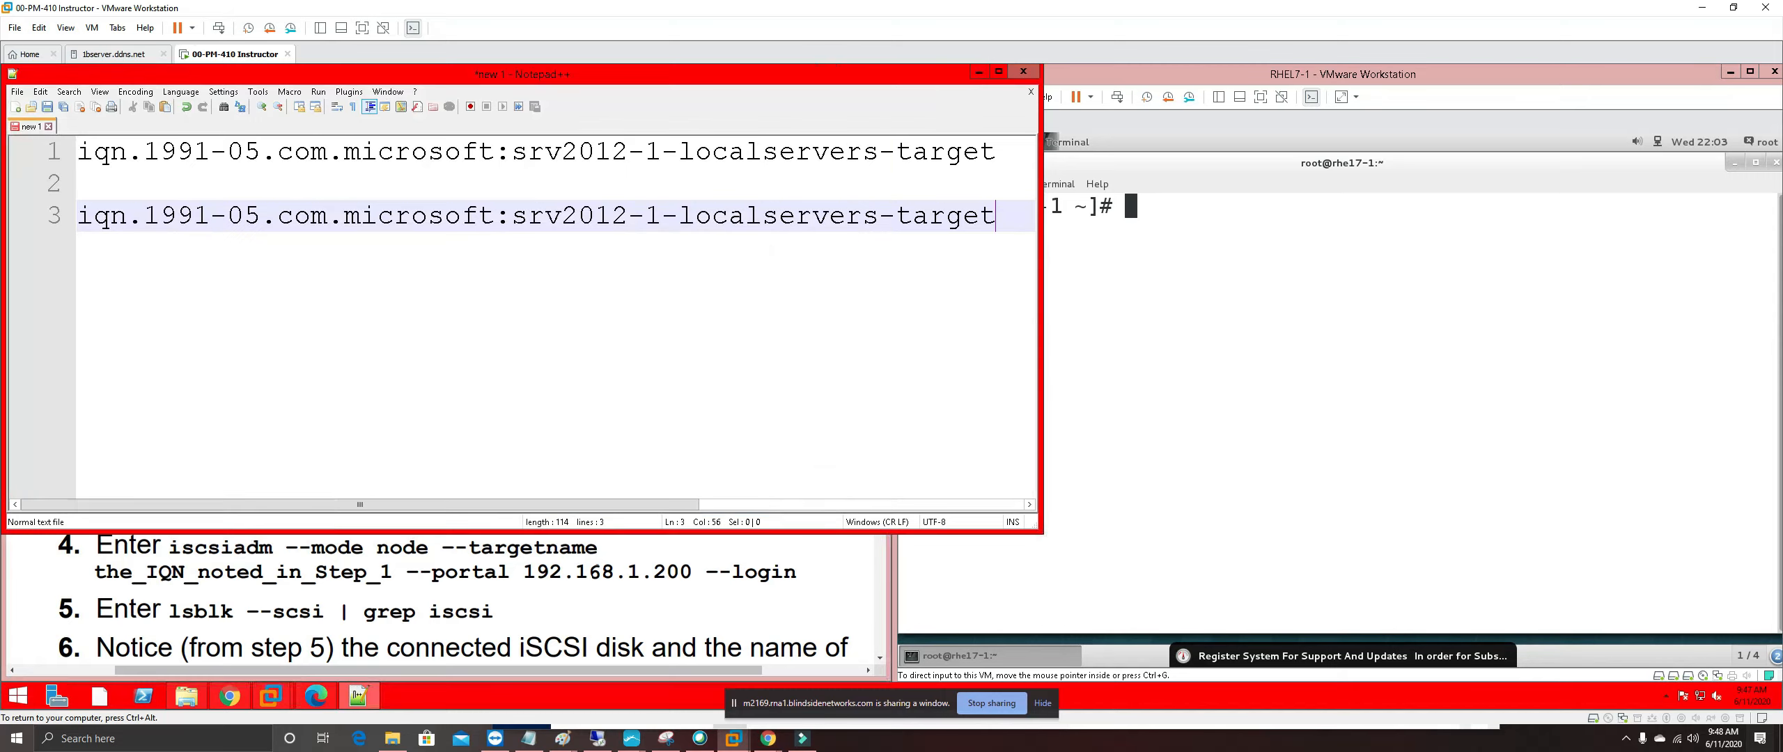
{"action": "left_click", "coordinate": [1019, 221]}
{"action": "key", "text": "shift+Home"}
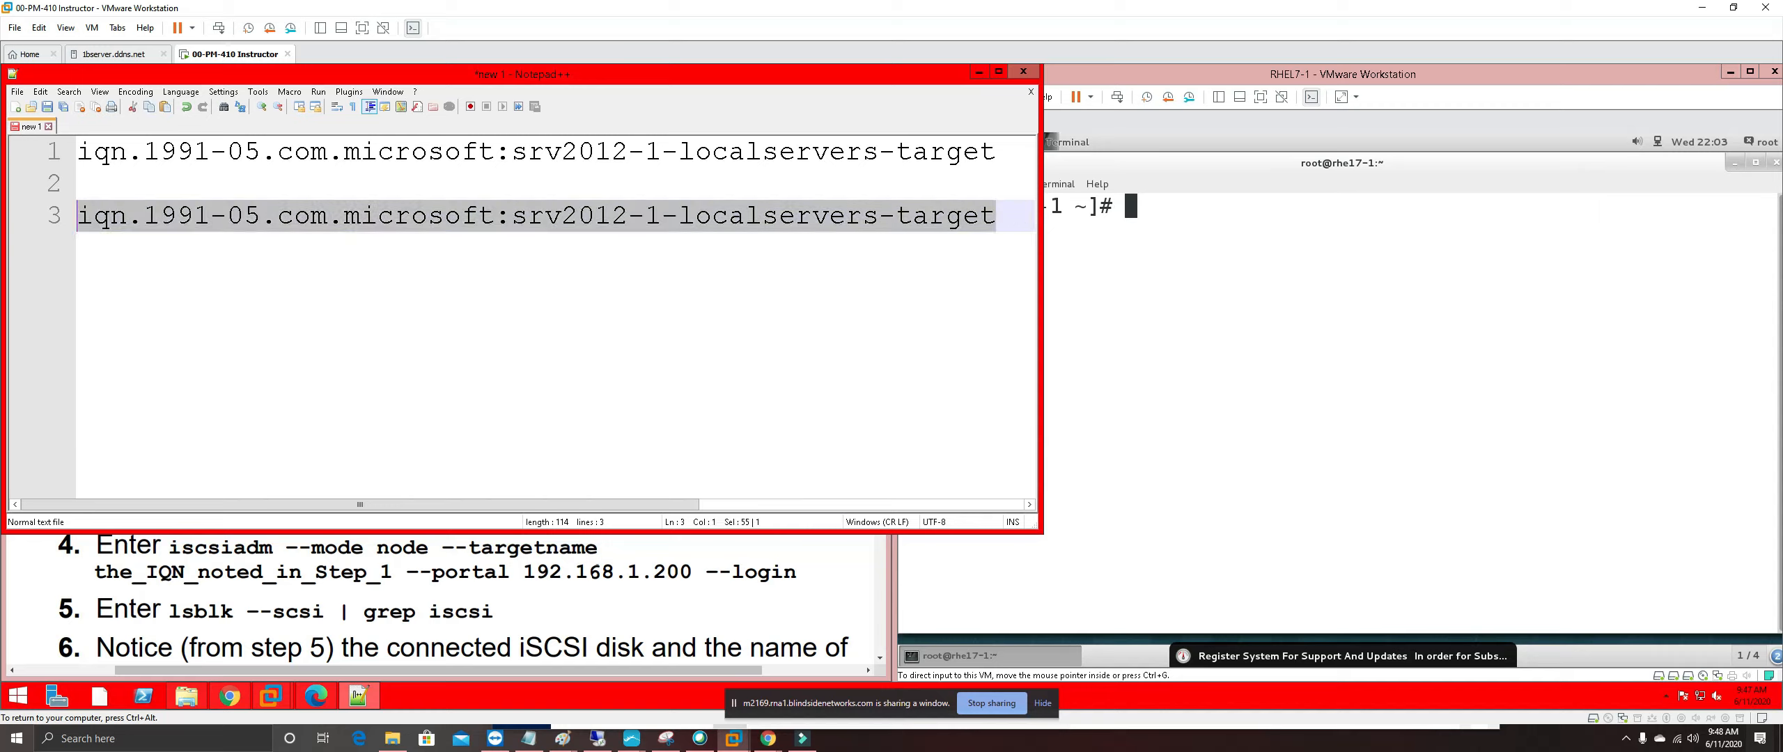
{"action": "key", "text": "BackSpace"}
{"action": "key", "text": "ctrl+v"}
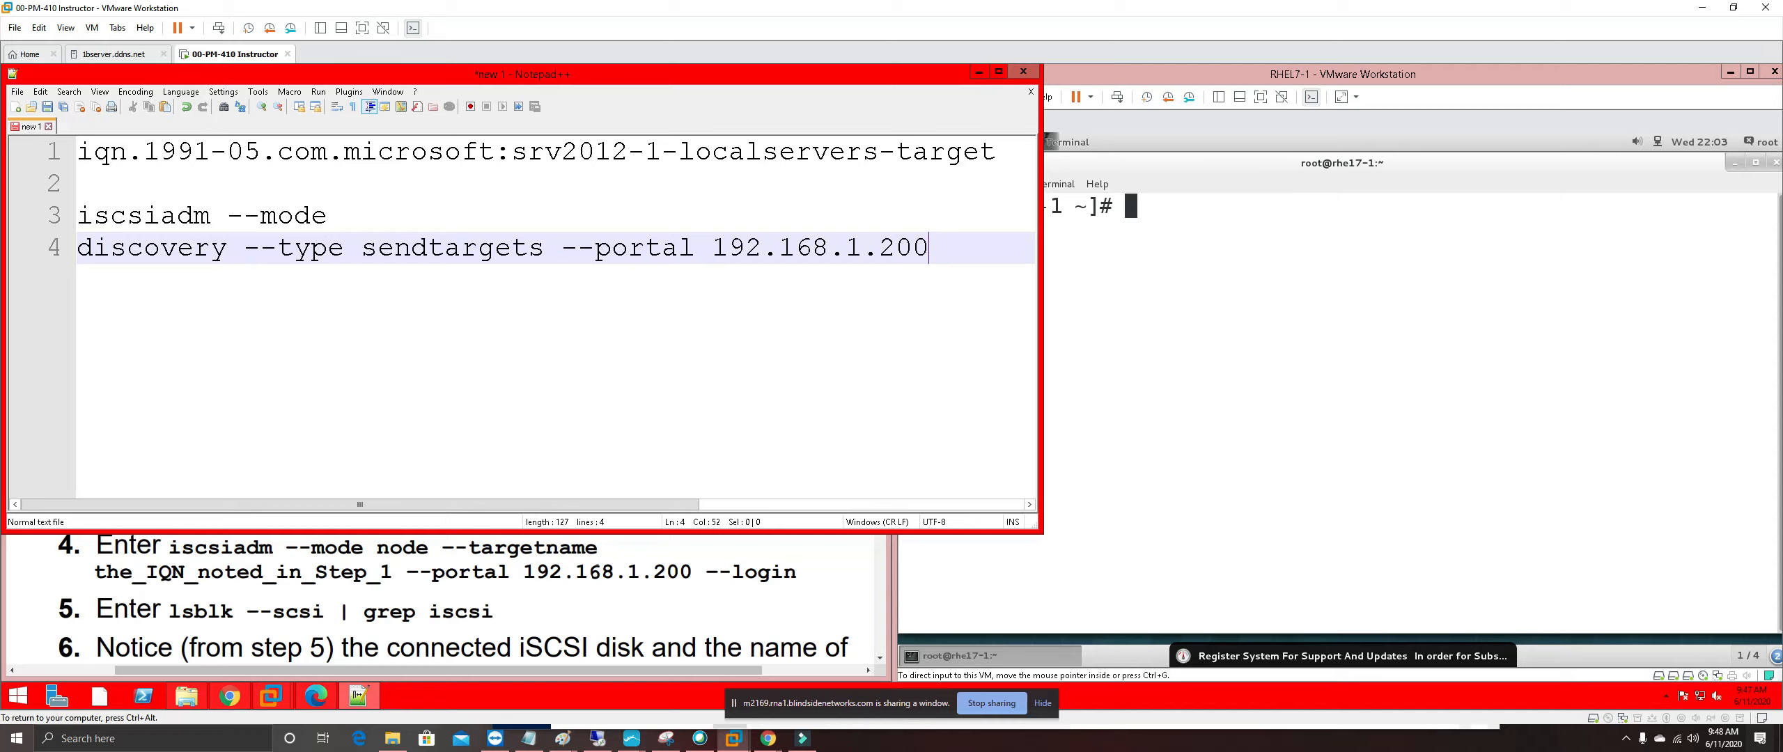
Join 'iscsiadm --mode discovery --type sendtargets --portal 192.168.1.200' onto one line and select it
{"action": "left_click", "coordinate": [334, 214]}
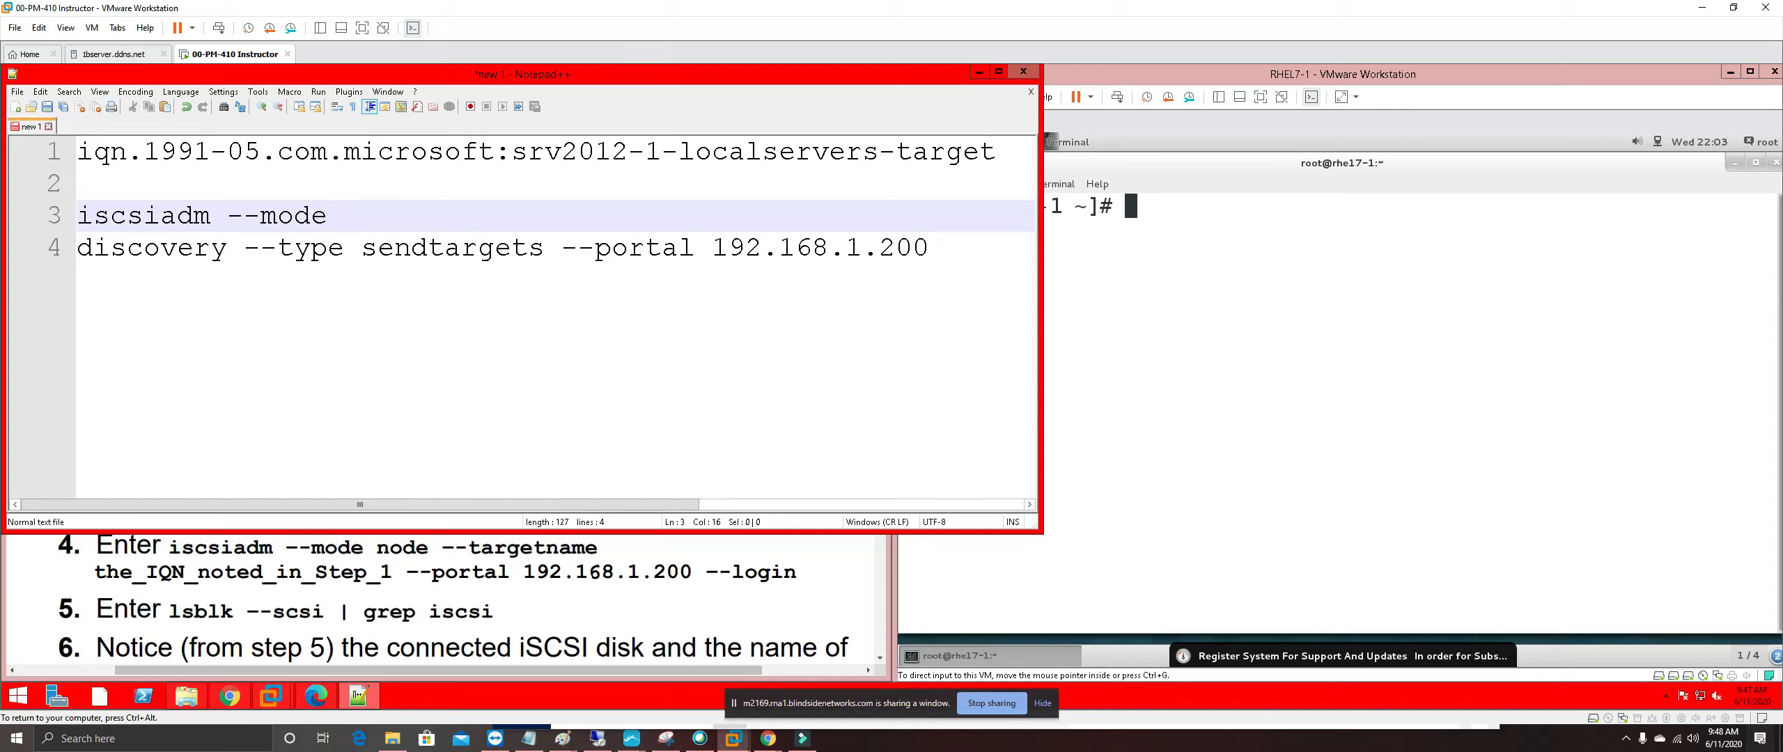
{"action": "left_click", "coordinate": [92, 248]}
{"action": "key", "text": "Left"}
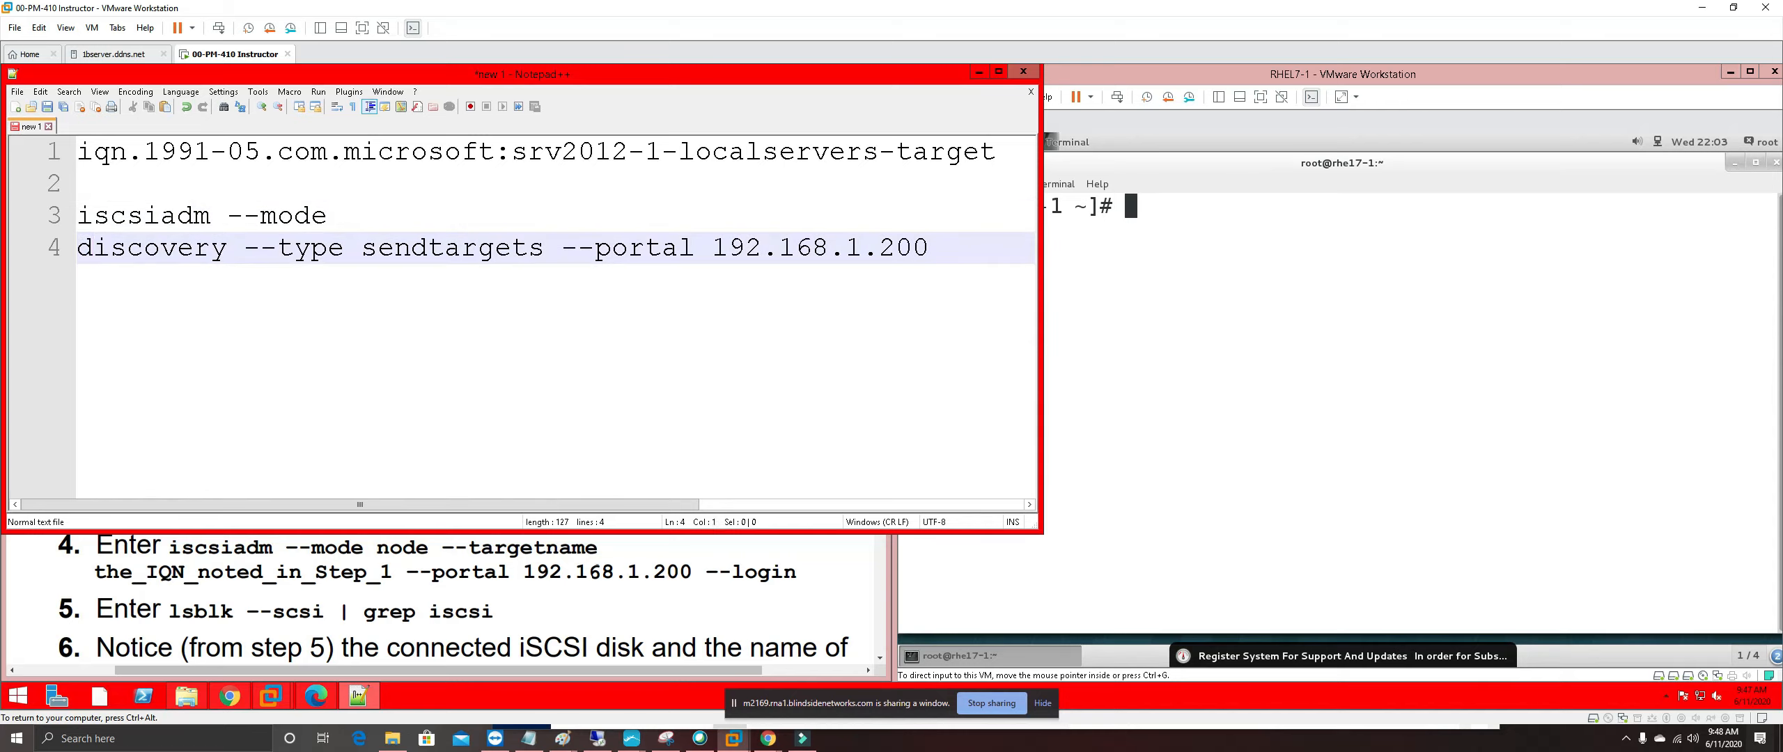
{"action": "key", "text": "BackSpace"}
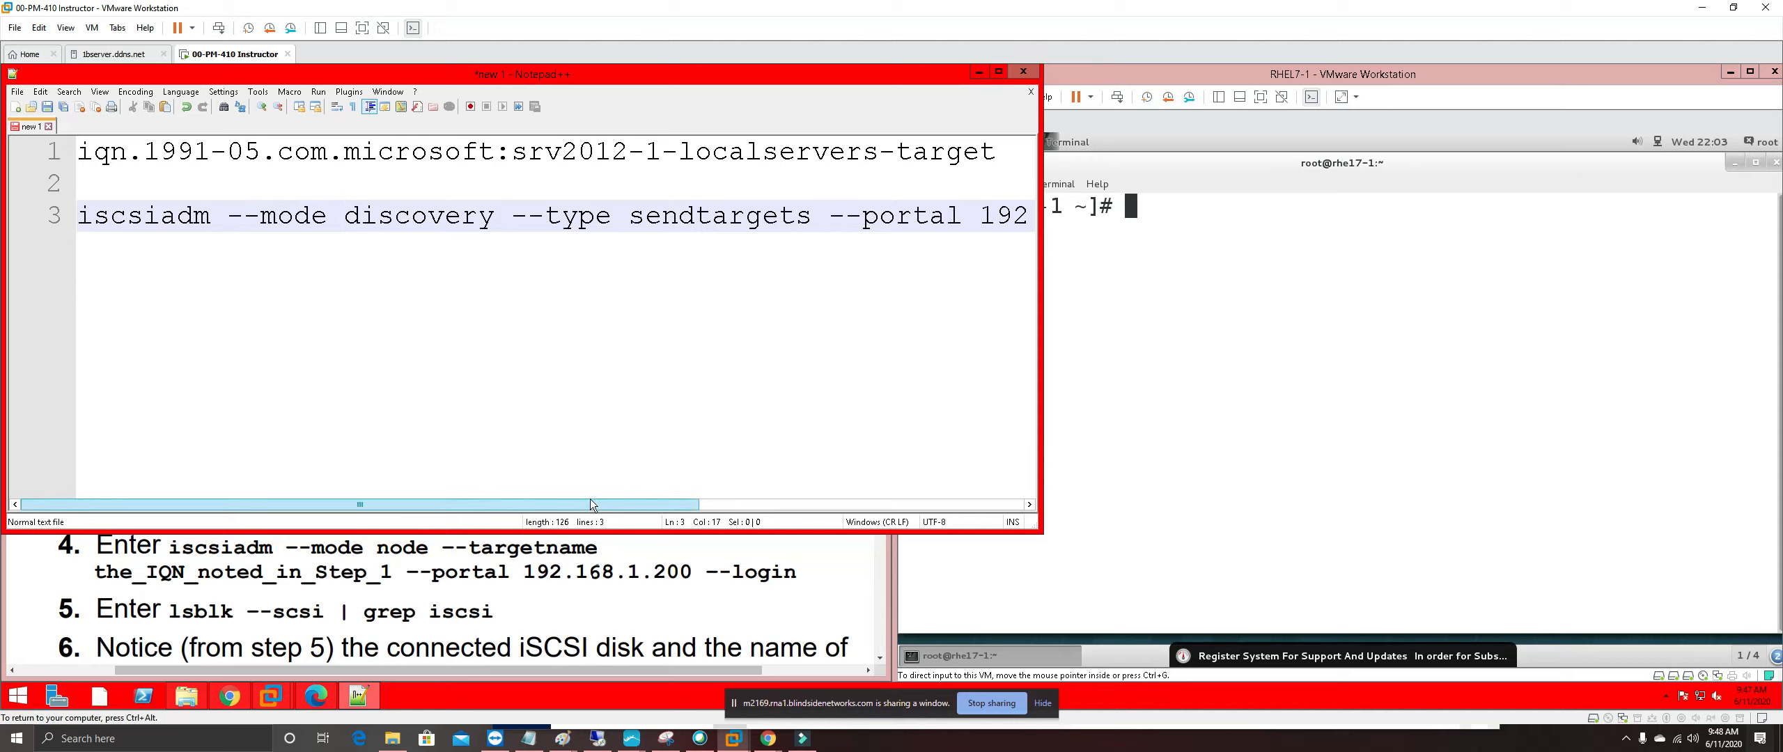
{"action": "left_click_drag", "start_coordinate": [589, 507], "coordinate": [788, 526]}
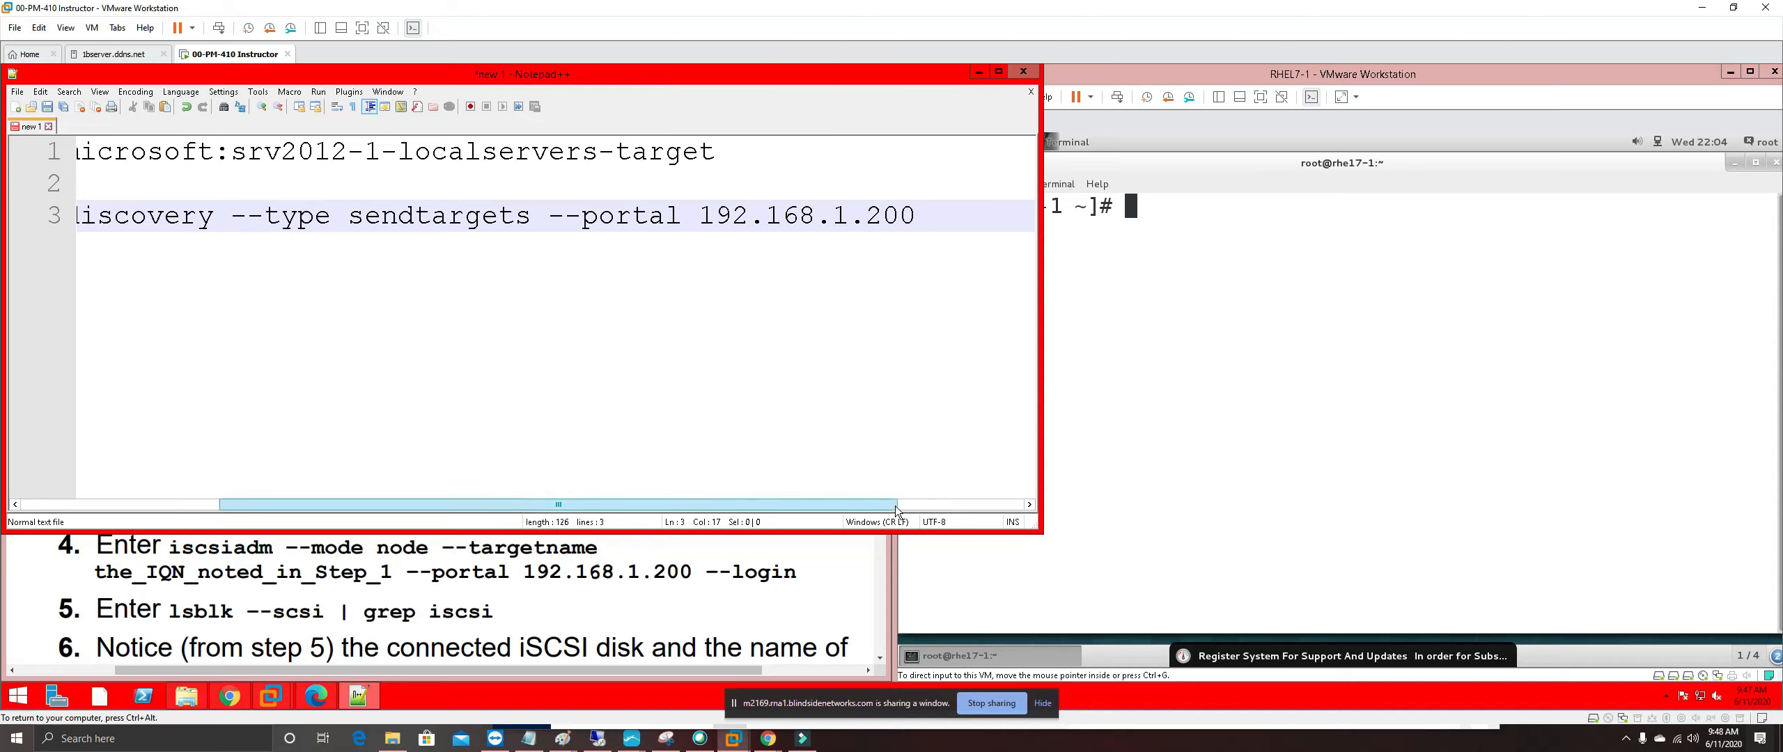
{"action": "left_click_drag", "start_coordinate": [916, 215], "coordinate": [77, 215]}
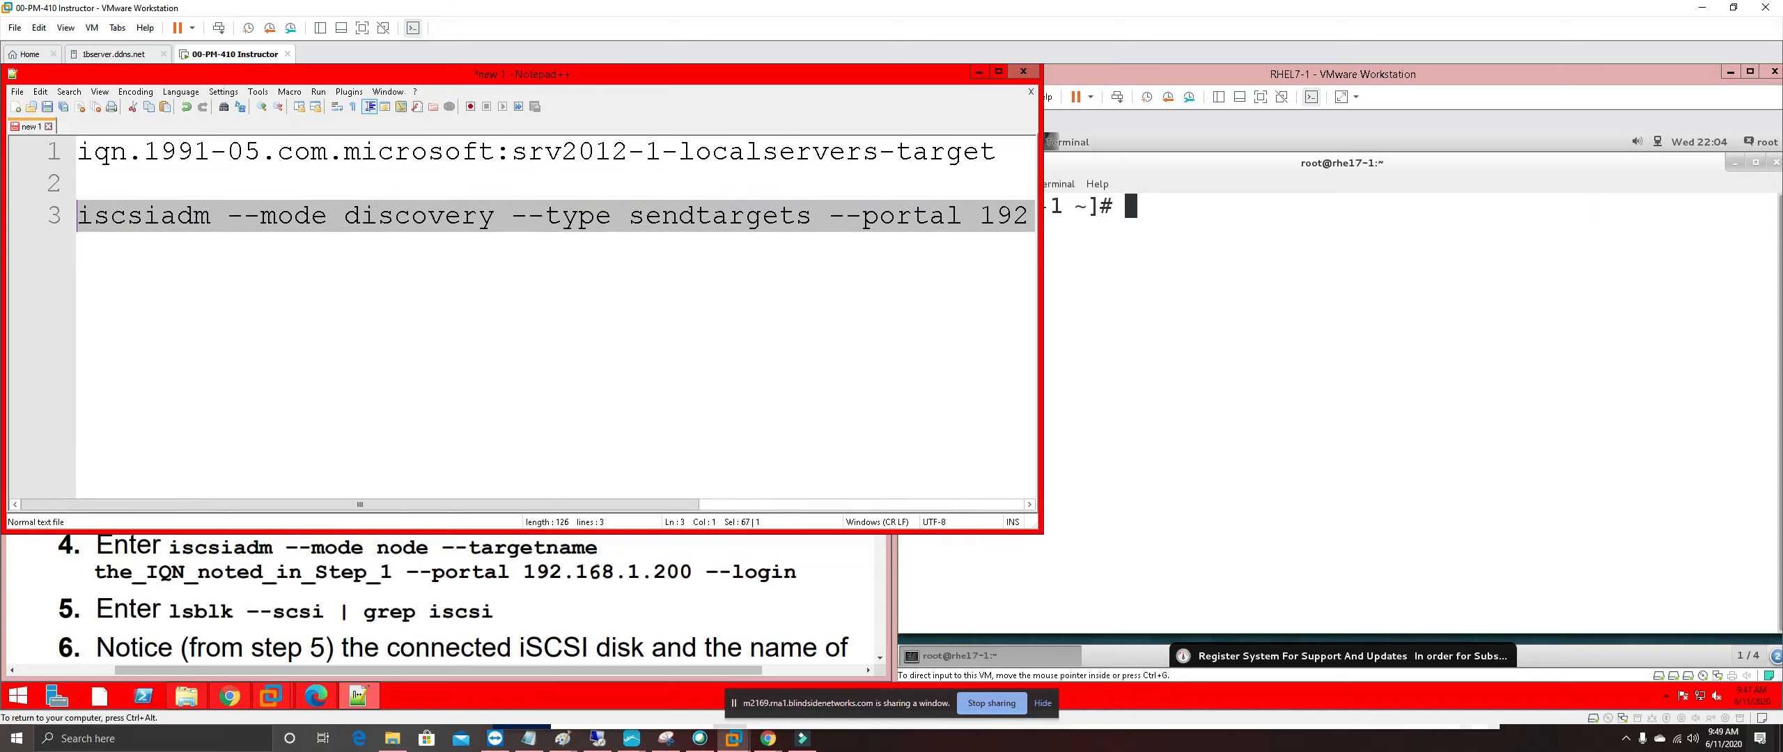
Copy Notepad++ line 3's iscsiadm discovery command and run it against 192.168.1.200 in the RHEL7-1 terminal
{"action": "right_click", "coordinate": [105, 220]}
{"action": "left_click", "coordinate": [156, 243]}
{"action": "left_click", "coordinate": [1237, 527]}
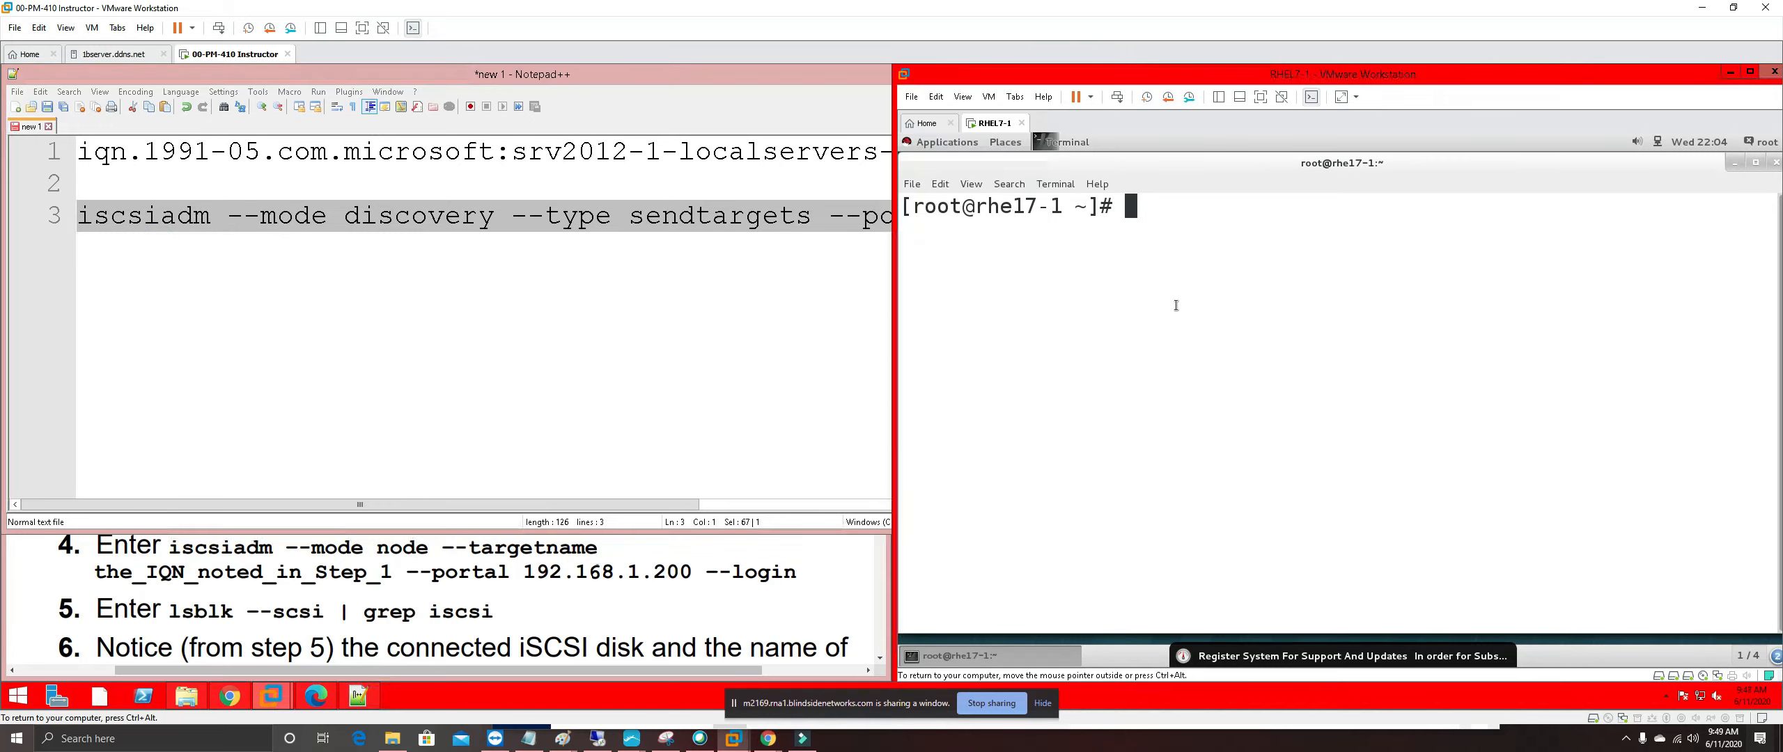
{"action": "right_click", "coordinate": [1166, 213]}
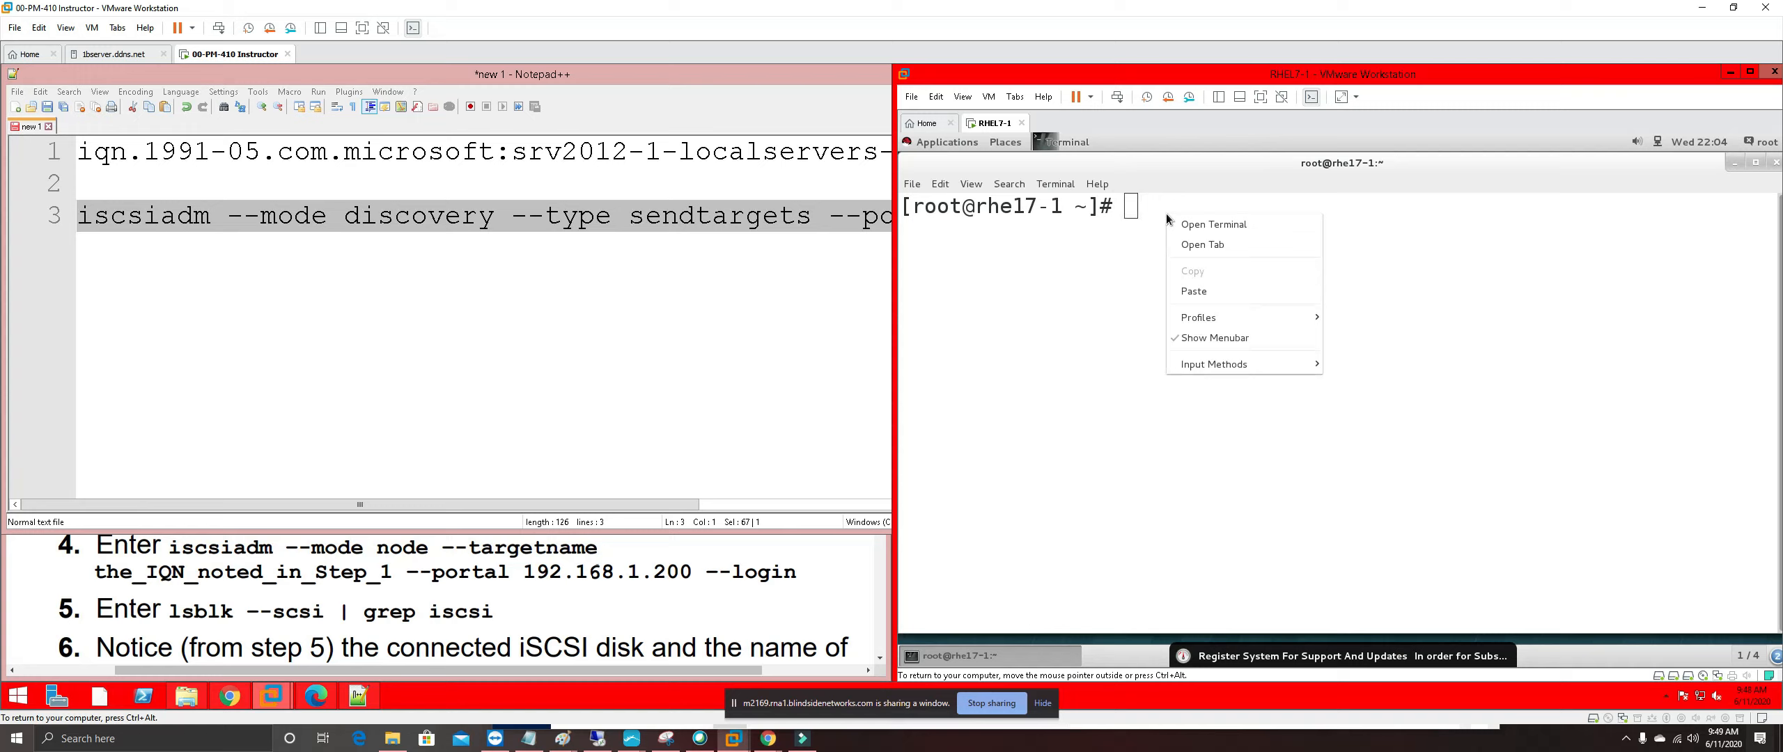
{"action": "left_click", "coordinate": [1204, 291]}
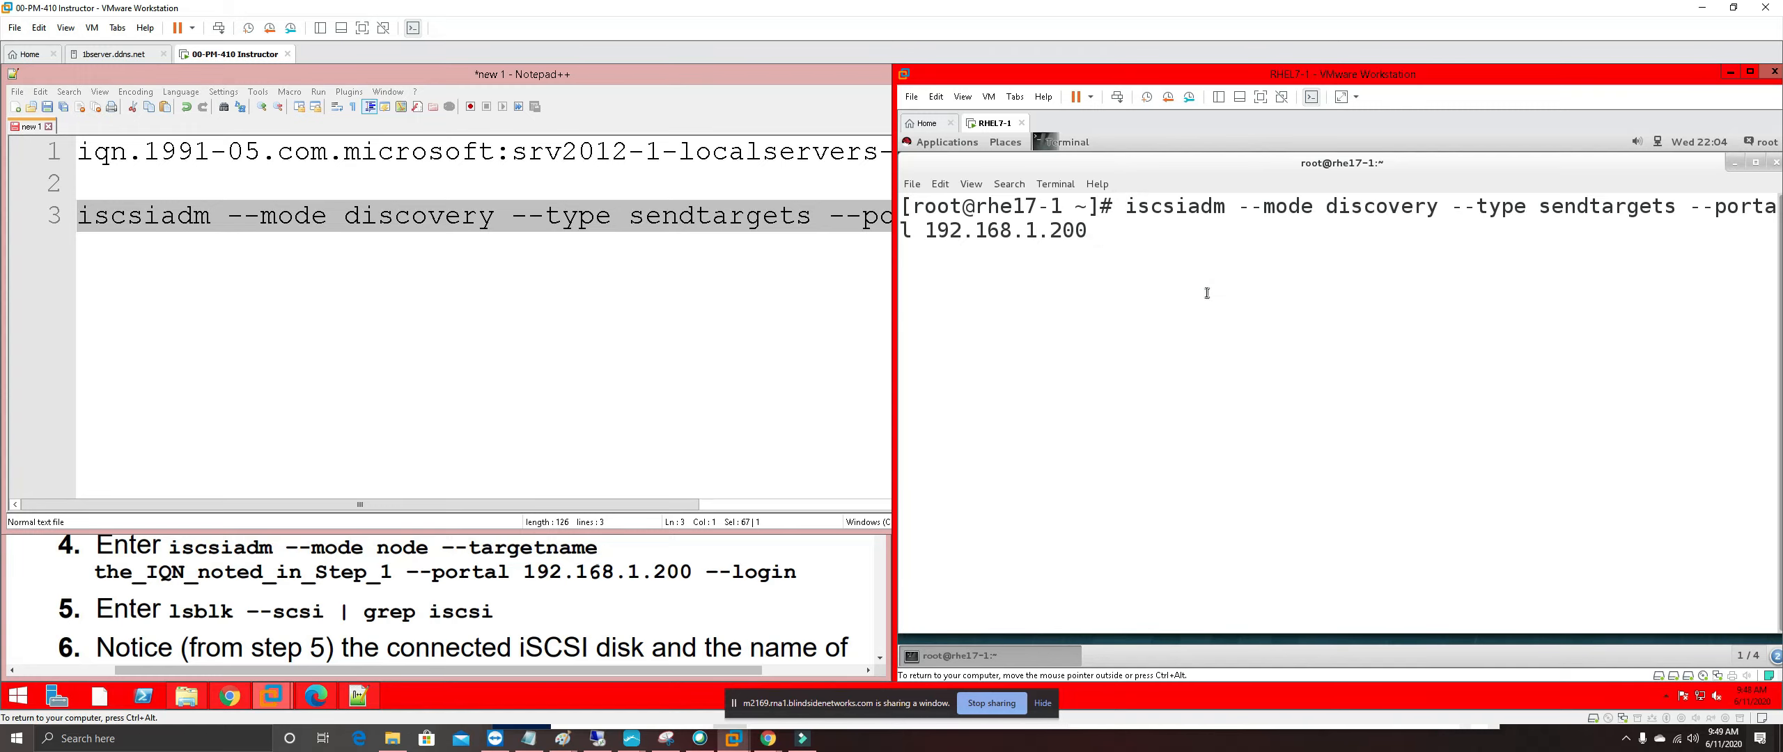
{"action": "key", "text": "Return"}
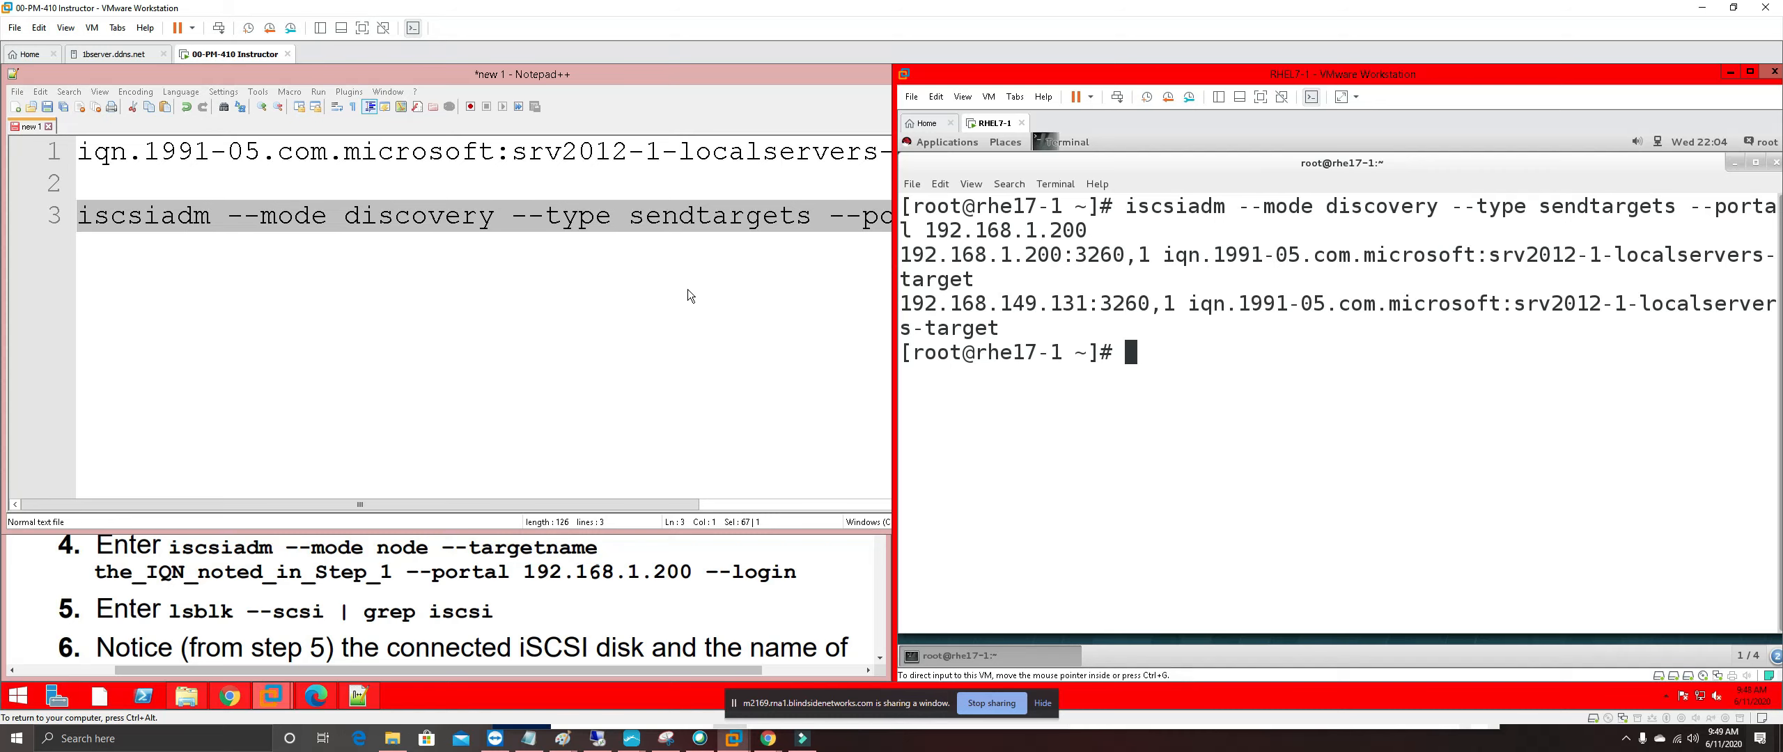
{"action": "left_click", "coordinate": [596, 572]}
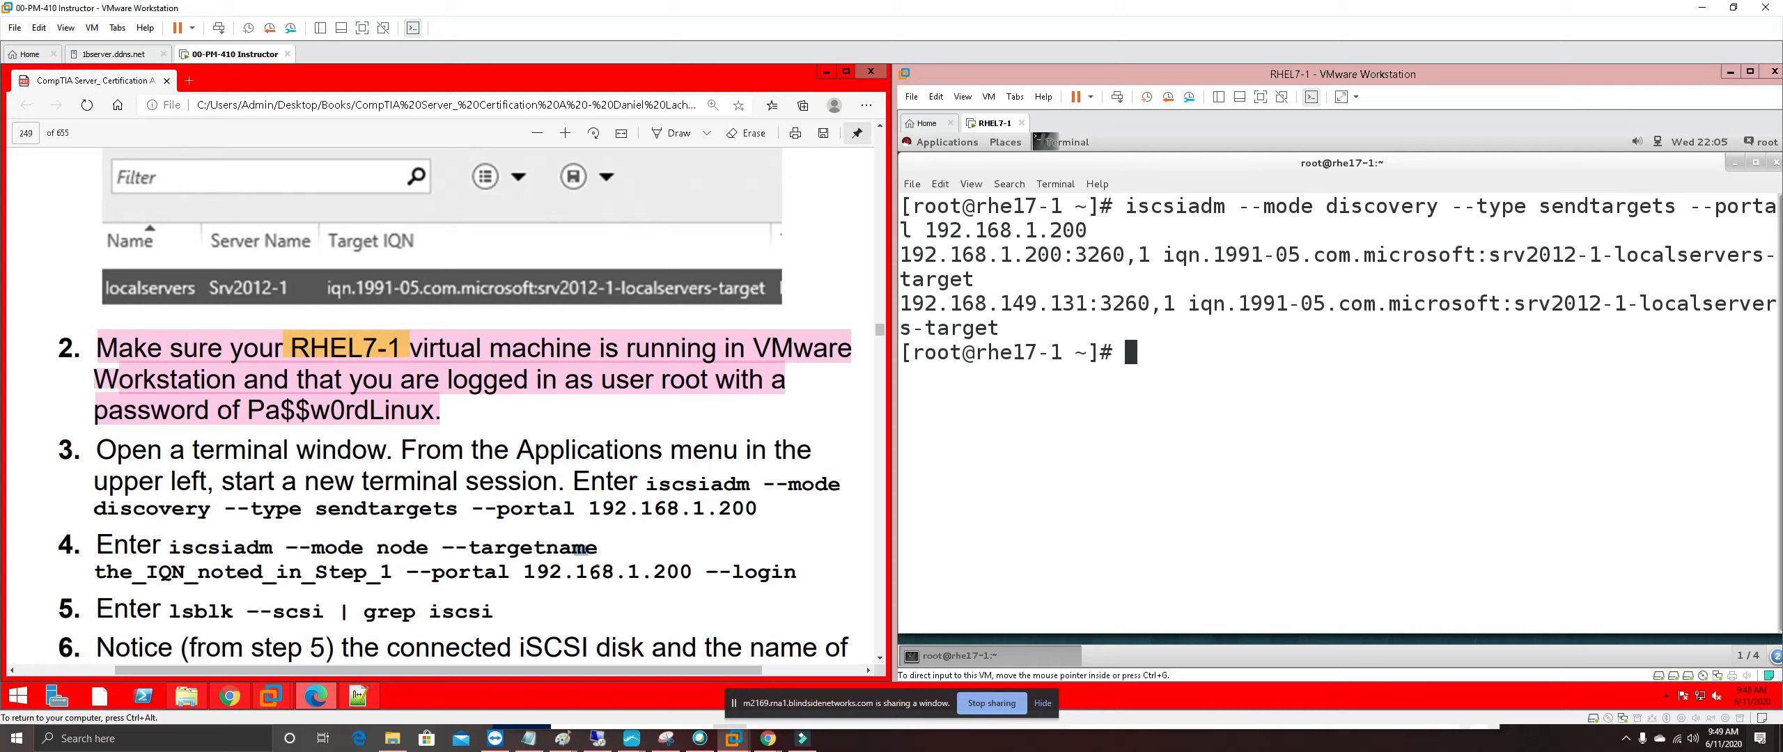
Highlight the_IQN_noted_in_Step_1 placeholder in step 4 of the guide in yellow
{"action": "left_click_drag", "start_coordinate": [95, 571], "coordinate": [394, 574]}
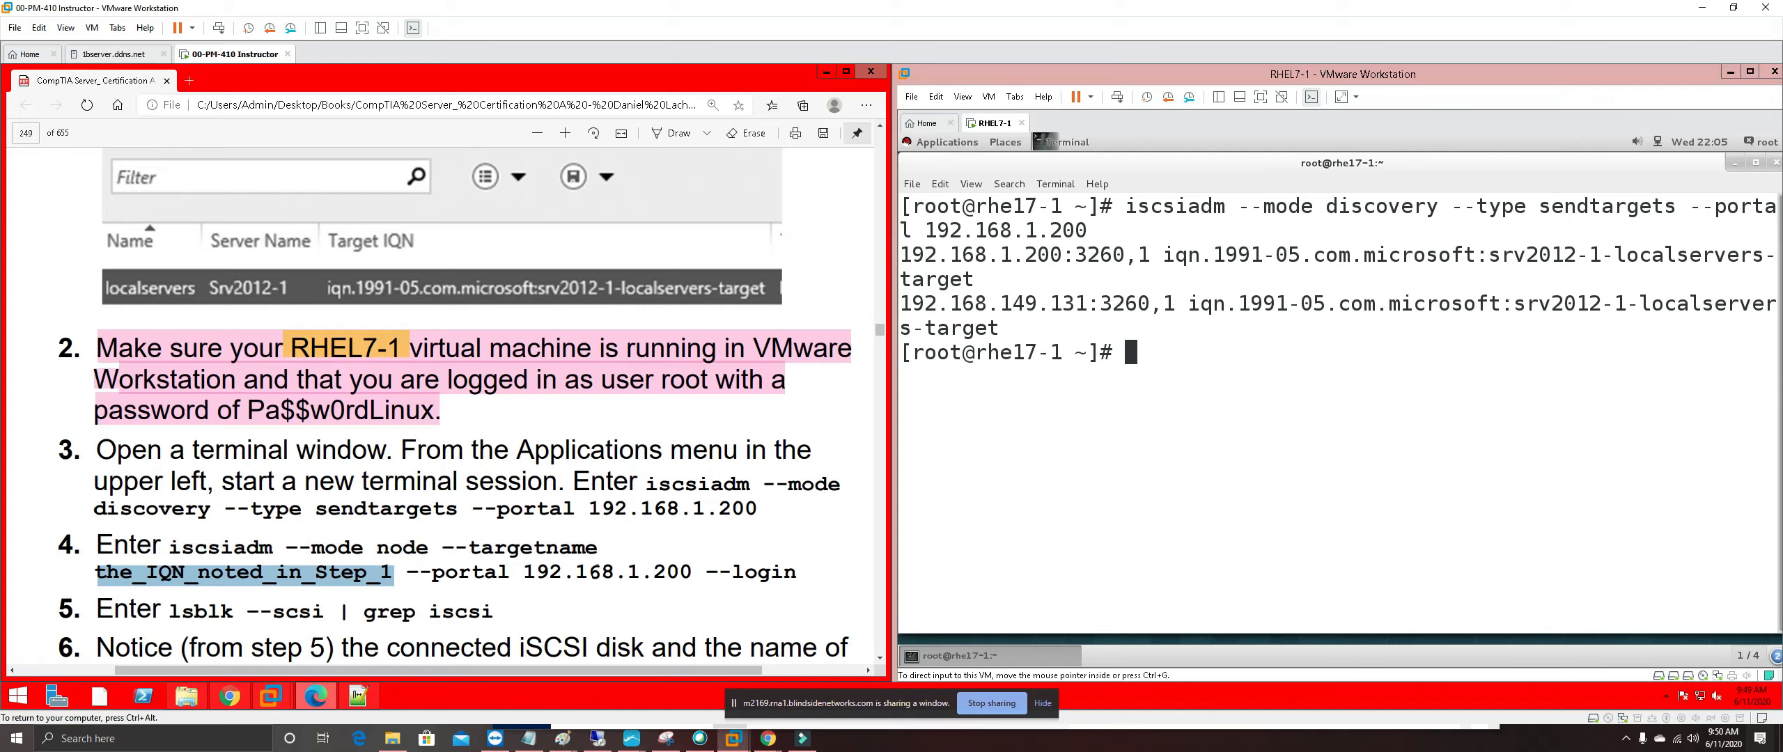
{"action": "right_click", "coordinate": [324, 577]}
{"action": "mouse_move", "coordinate": [557, 407]}
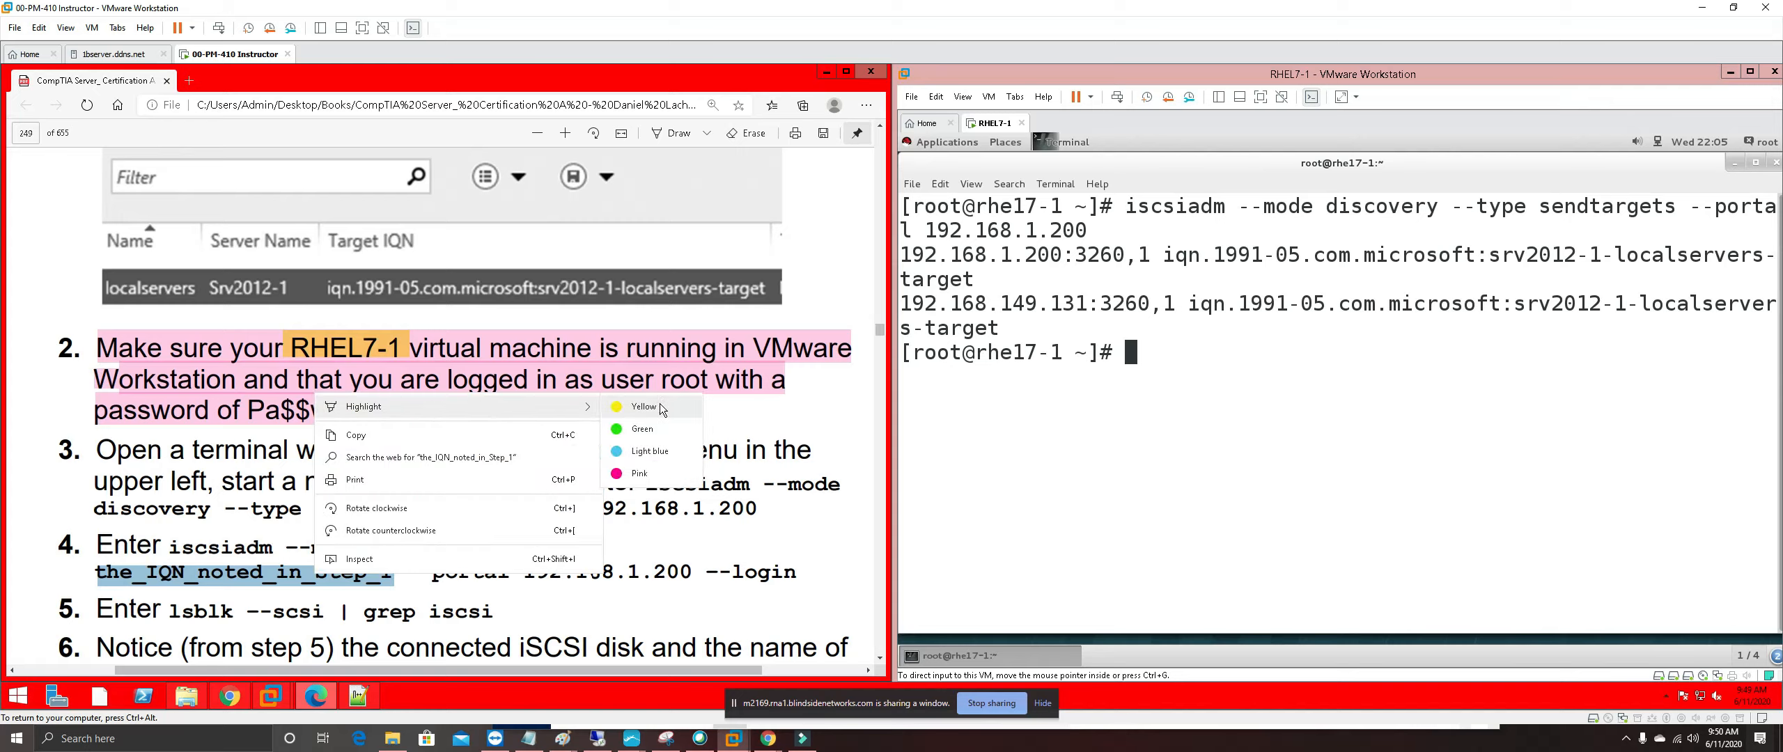
{"action": "left_click", "coordinate": [660, 405]}
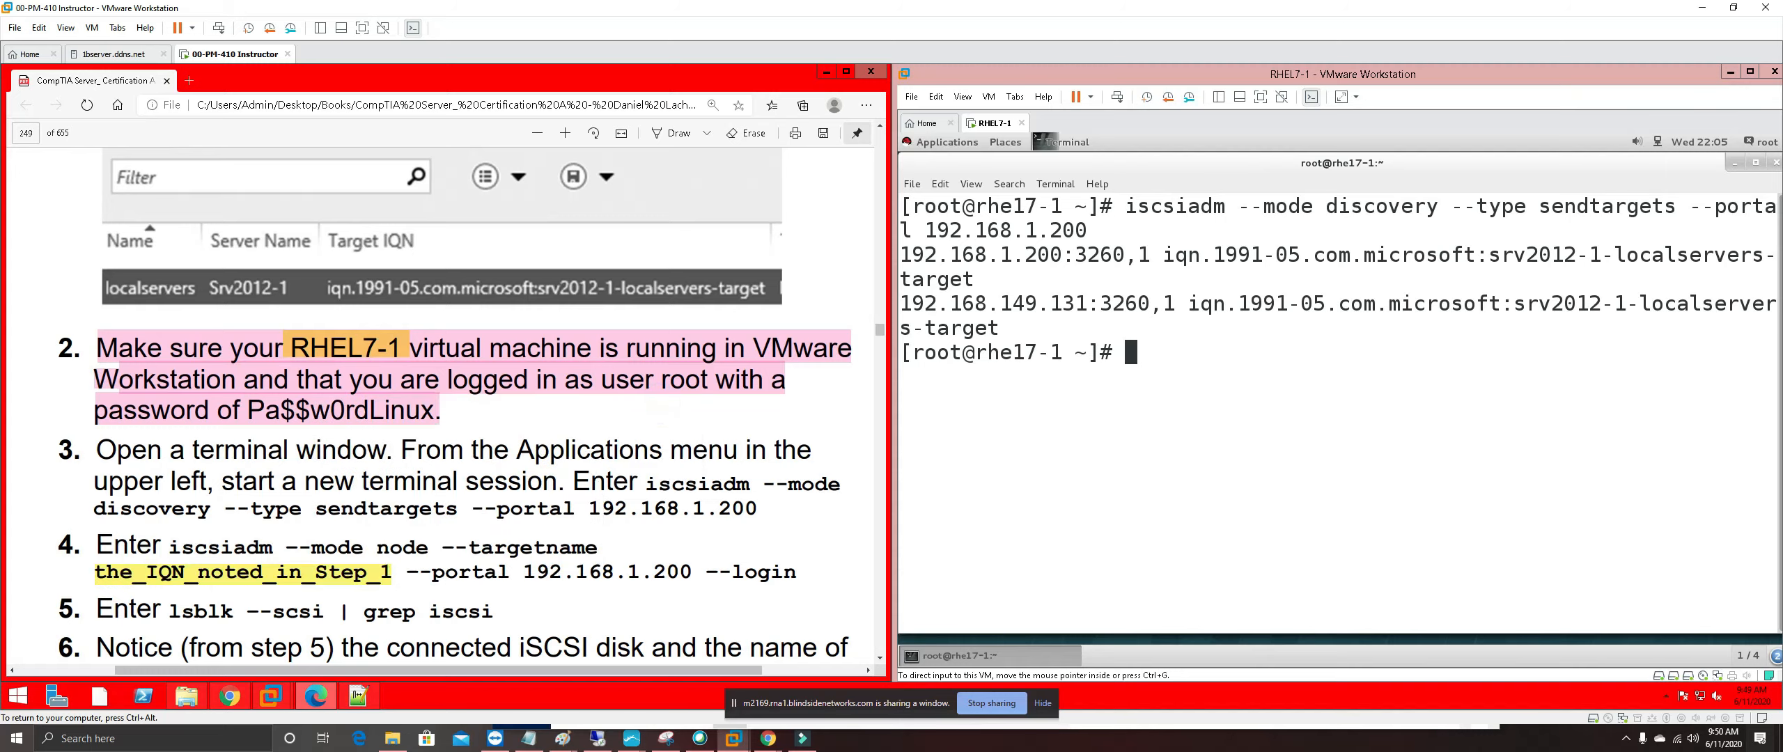
Copy 'iscsiadm --mode node --targetname' from step 4 and go to the end of the Notepad++ discovery line
{"action": "left_click_drag", "start_coordinate": [170, 548], "coordinate": [598, 548]}
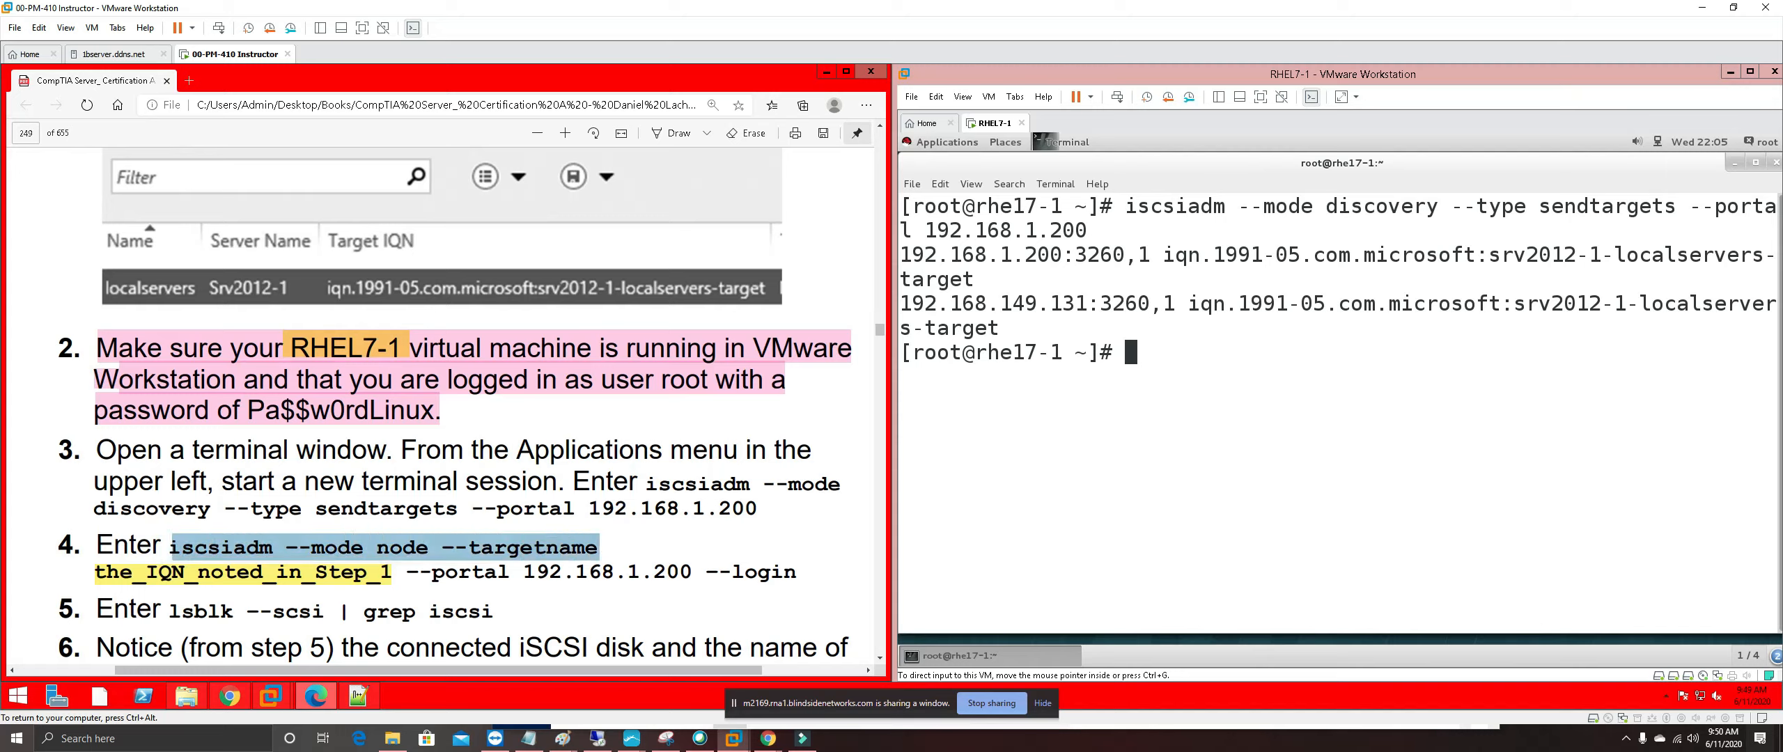
{"action": "right_click", "coordinate": [597, 549]}
{"action": "left_click", "coordinate": [658, 415]}
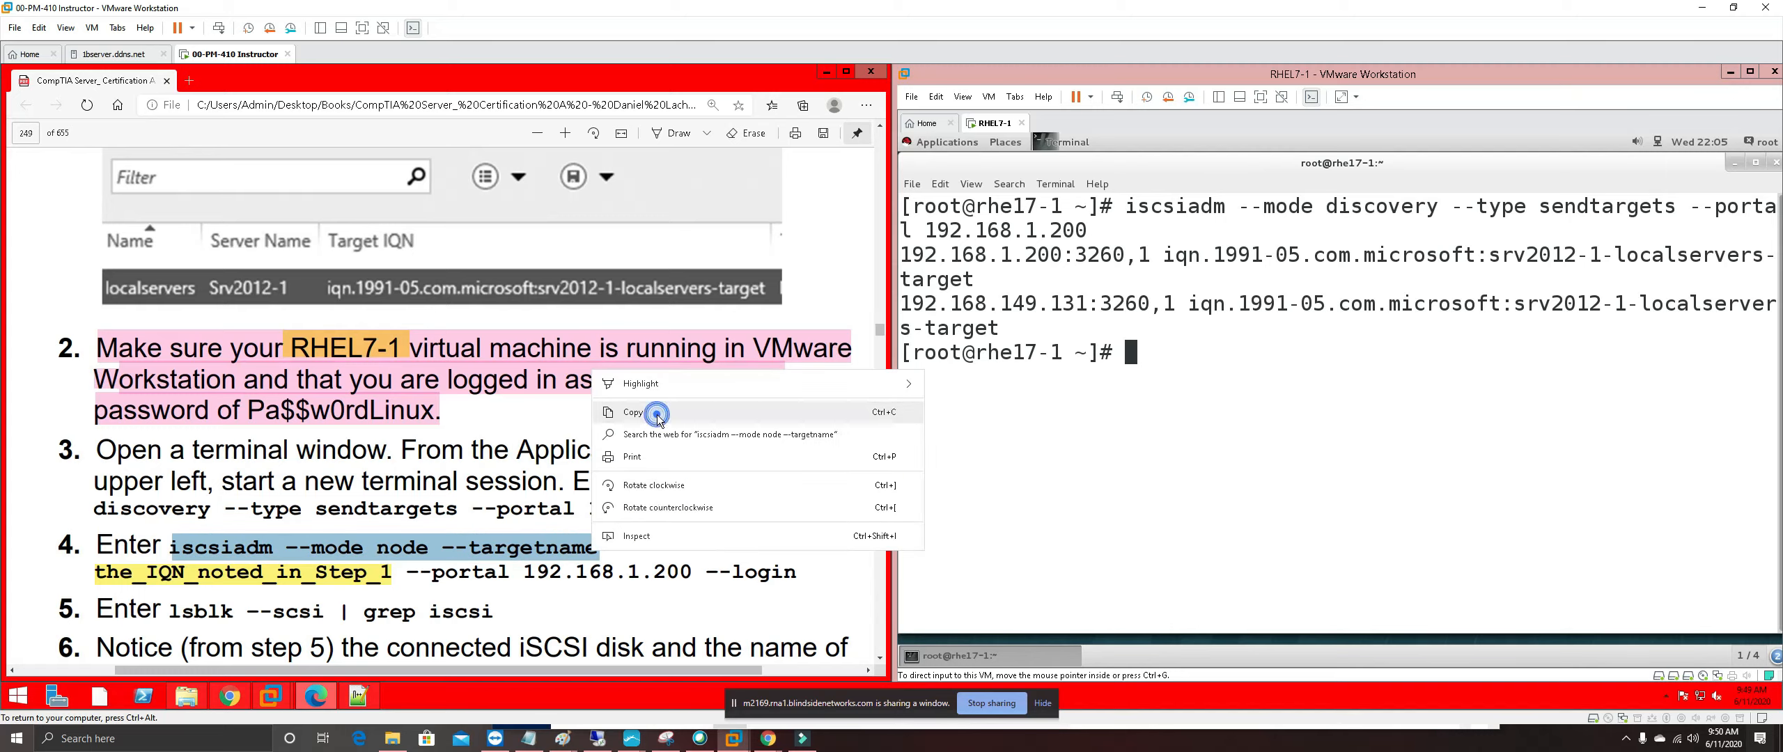
{"action": "left_click", "coordinate": [358, 695]}
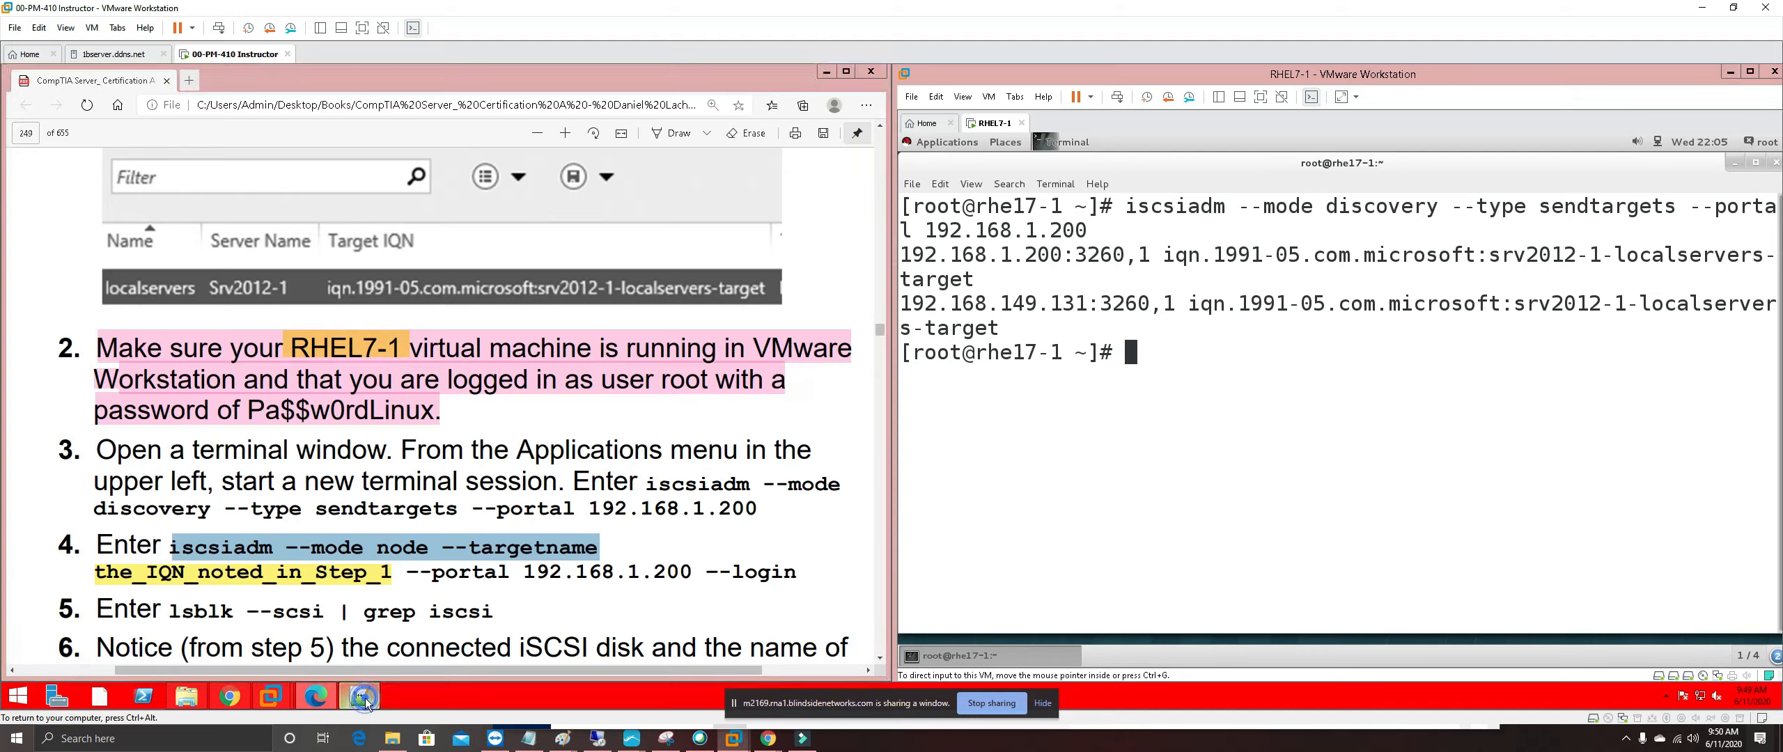
{"action": "left_click", "coordinate": [213, 310]}
{"action": "key", "text": "End"}
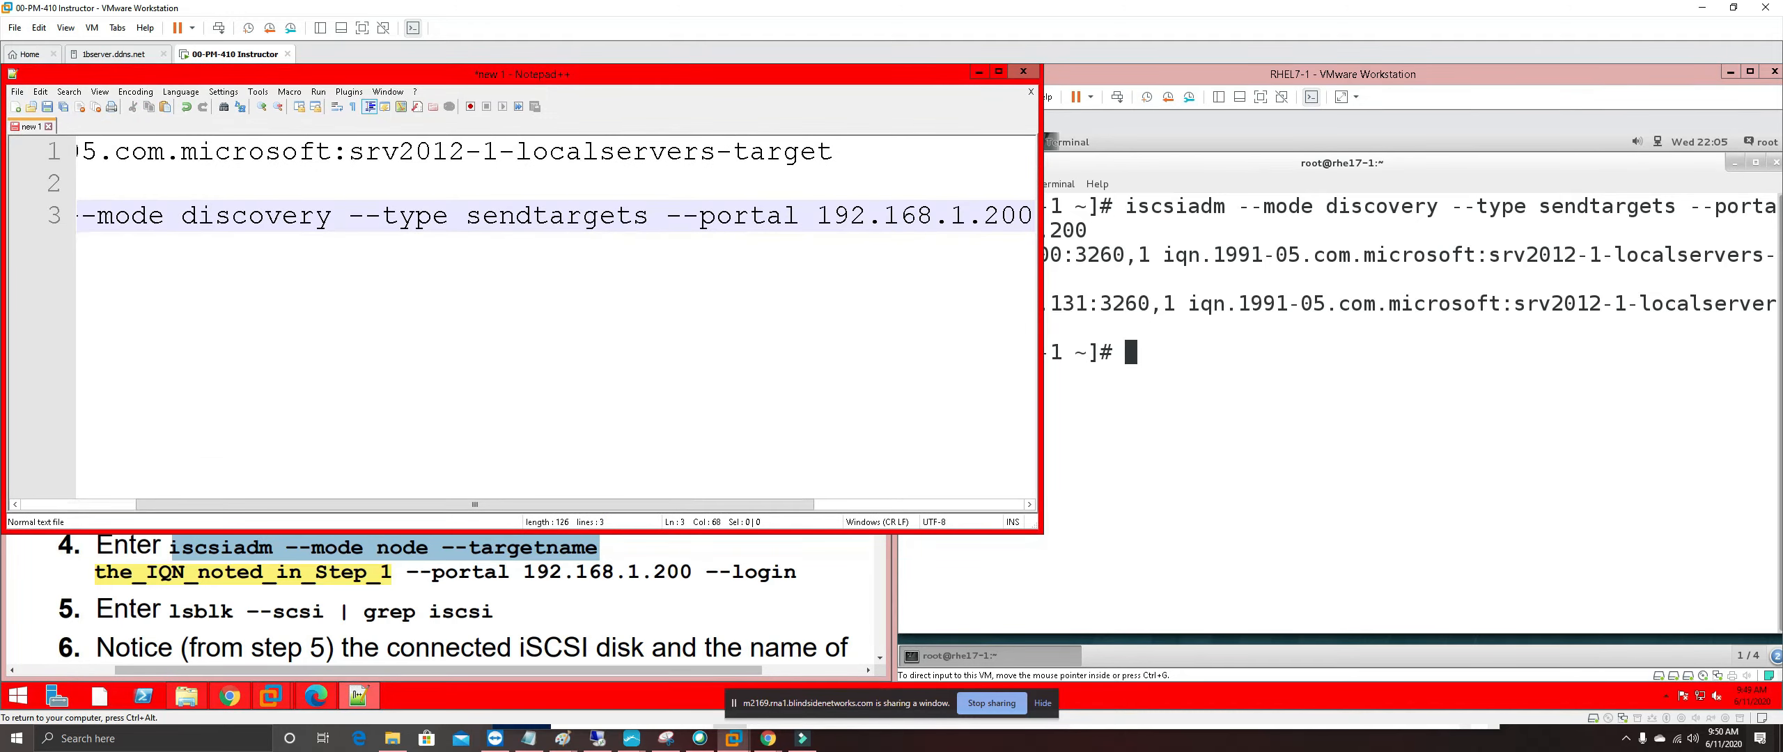
Start line 5 with 'iscsiadm --mode node --targetname' followed by the line 1 target IQN
{"action": "key", "text": "Return"}
{"action": "key", "text": "Return"}
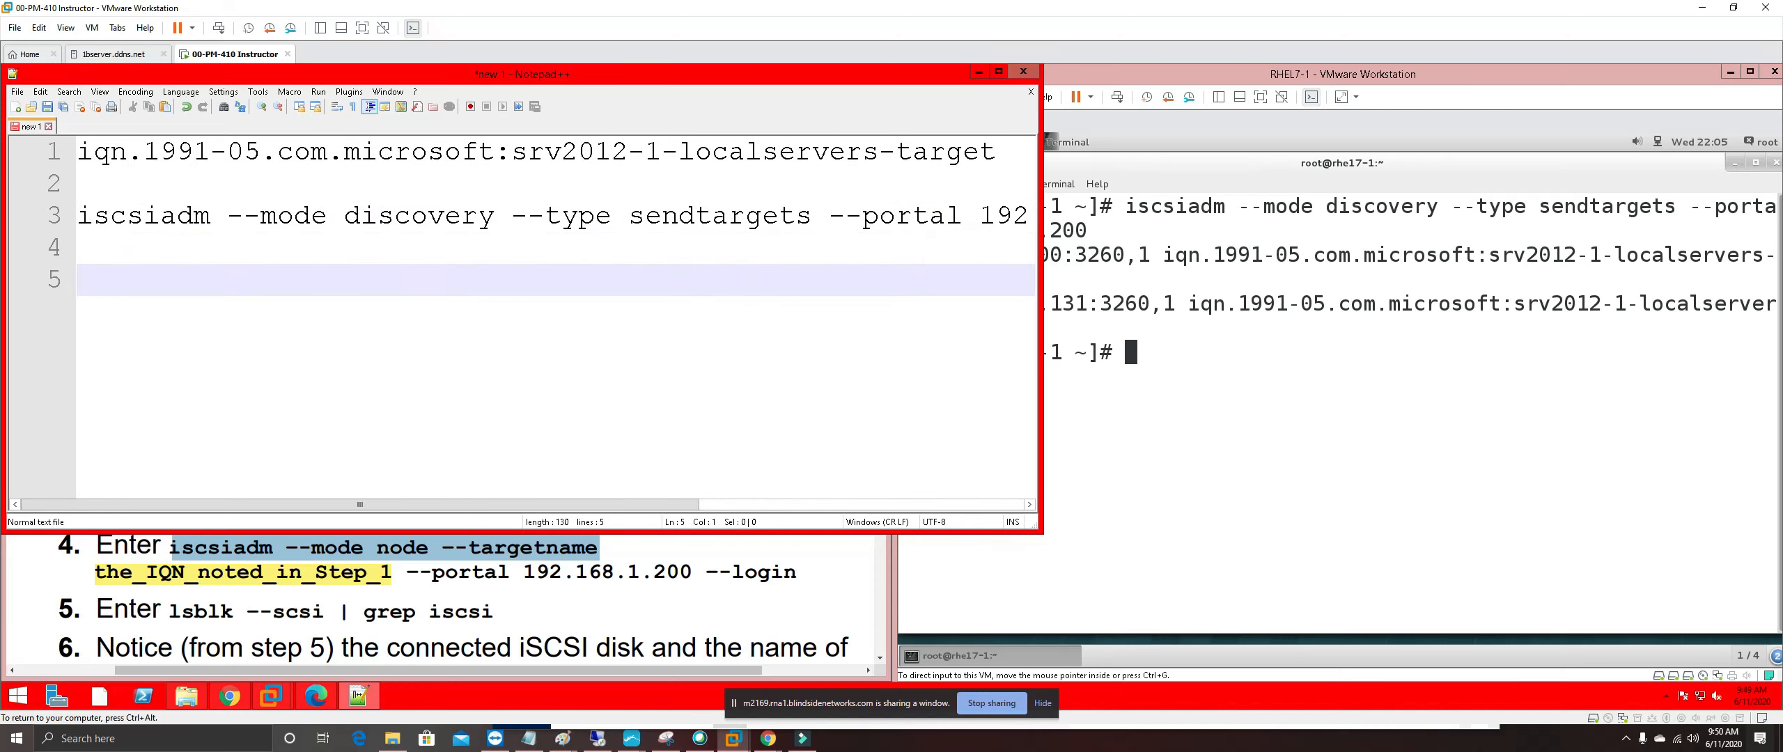
{"action": "key", "text": "ctrl+v"}
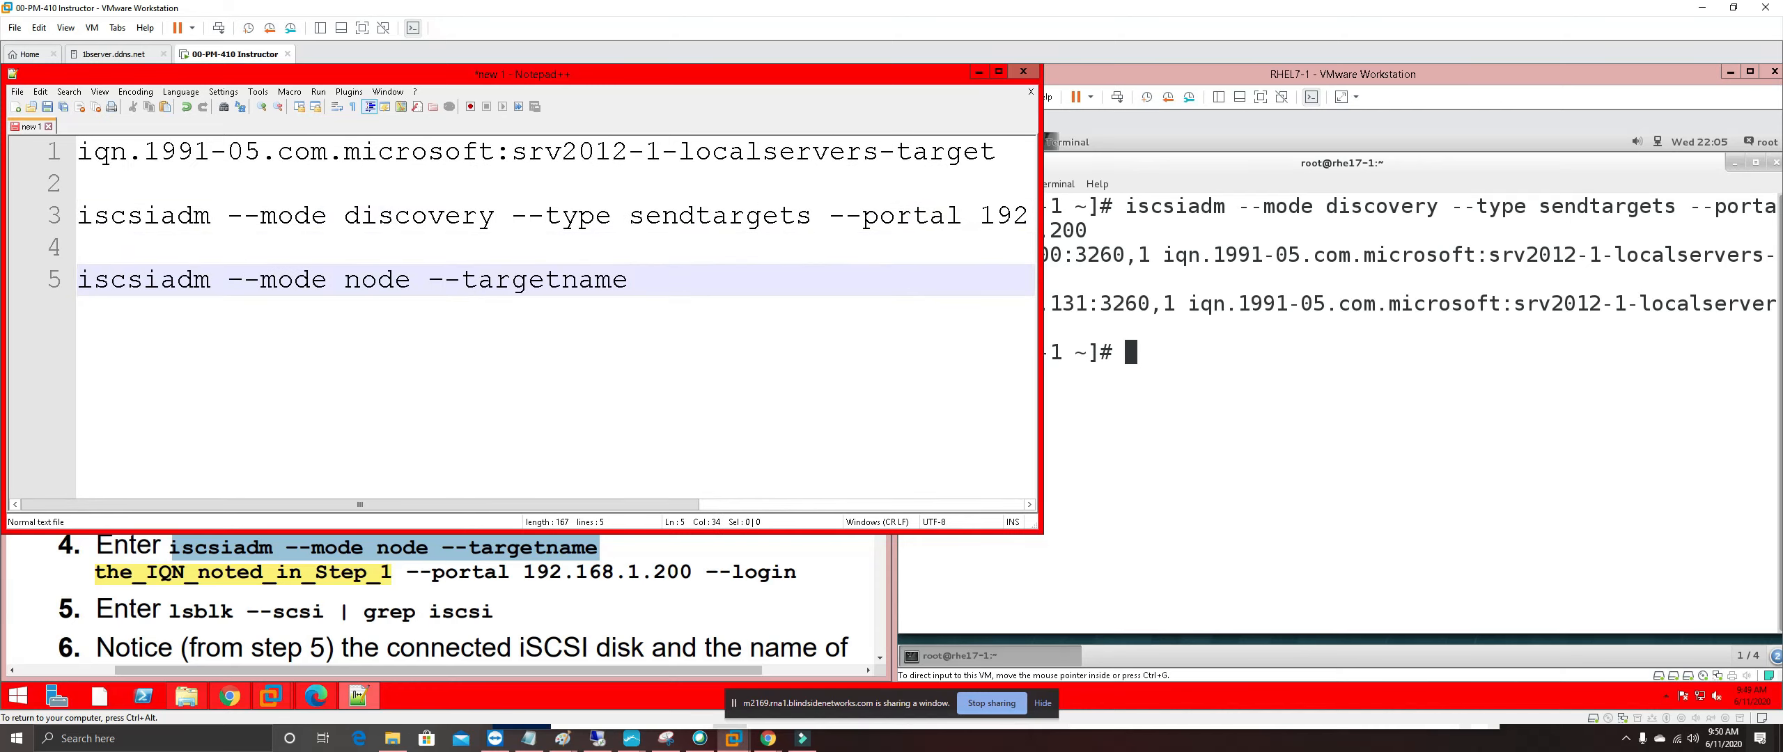
{"action": "left_click", "coordinate": [78, 158]}
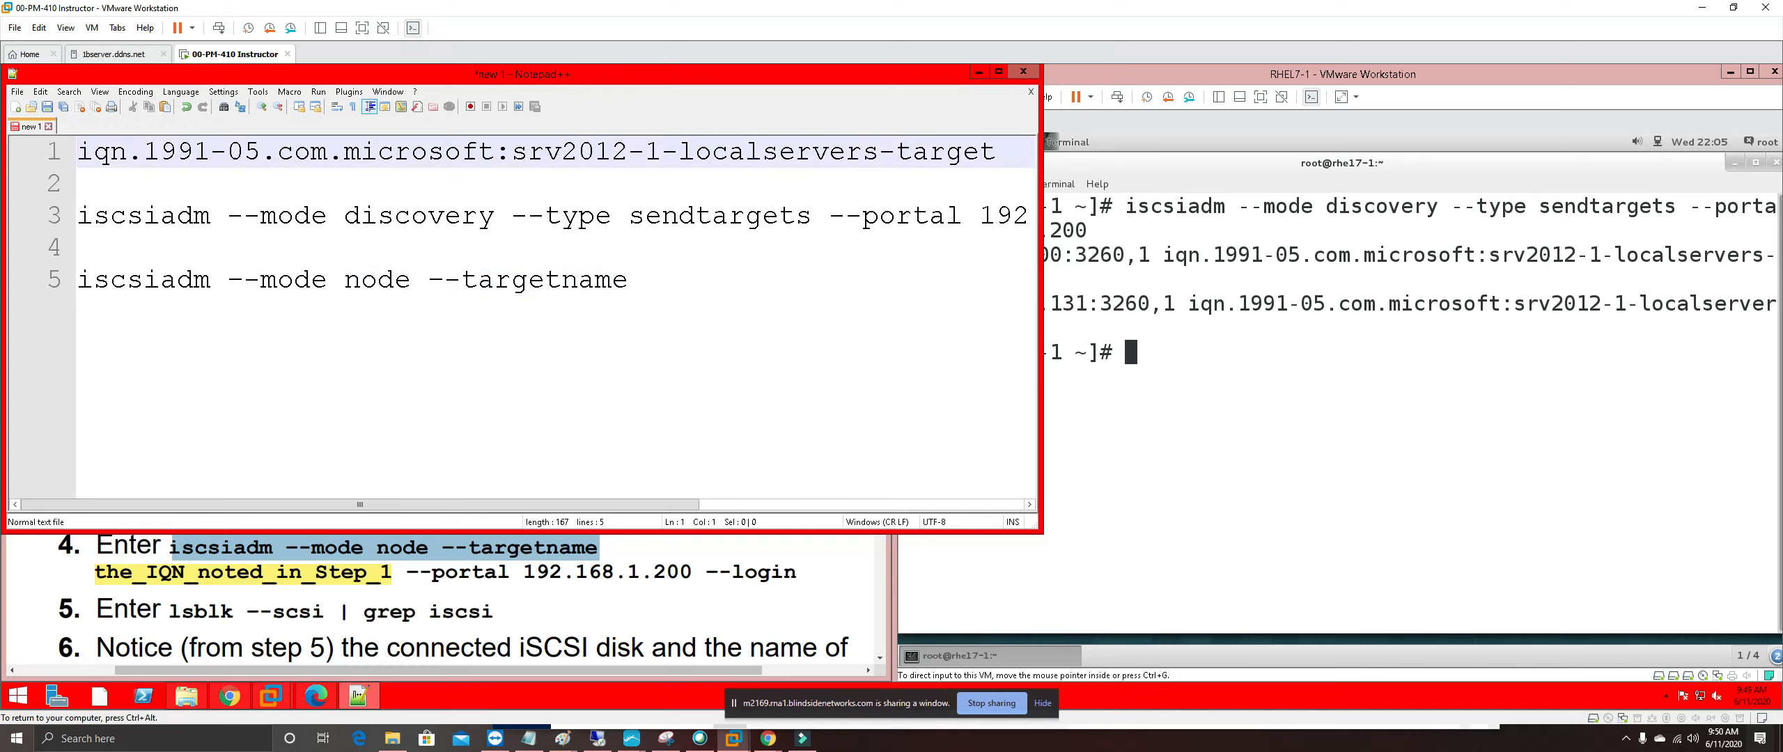
{"action": "key", "text": "shift+End"}
{"action": "key", "text": "ctrl+c"}
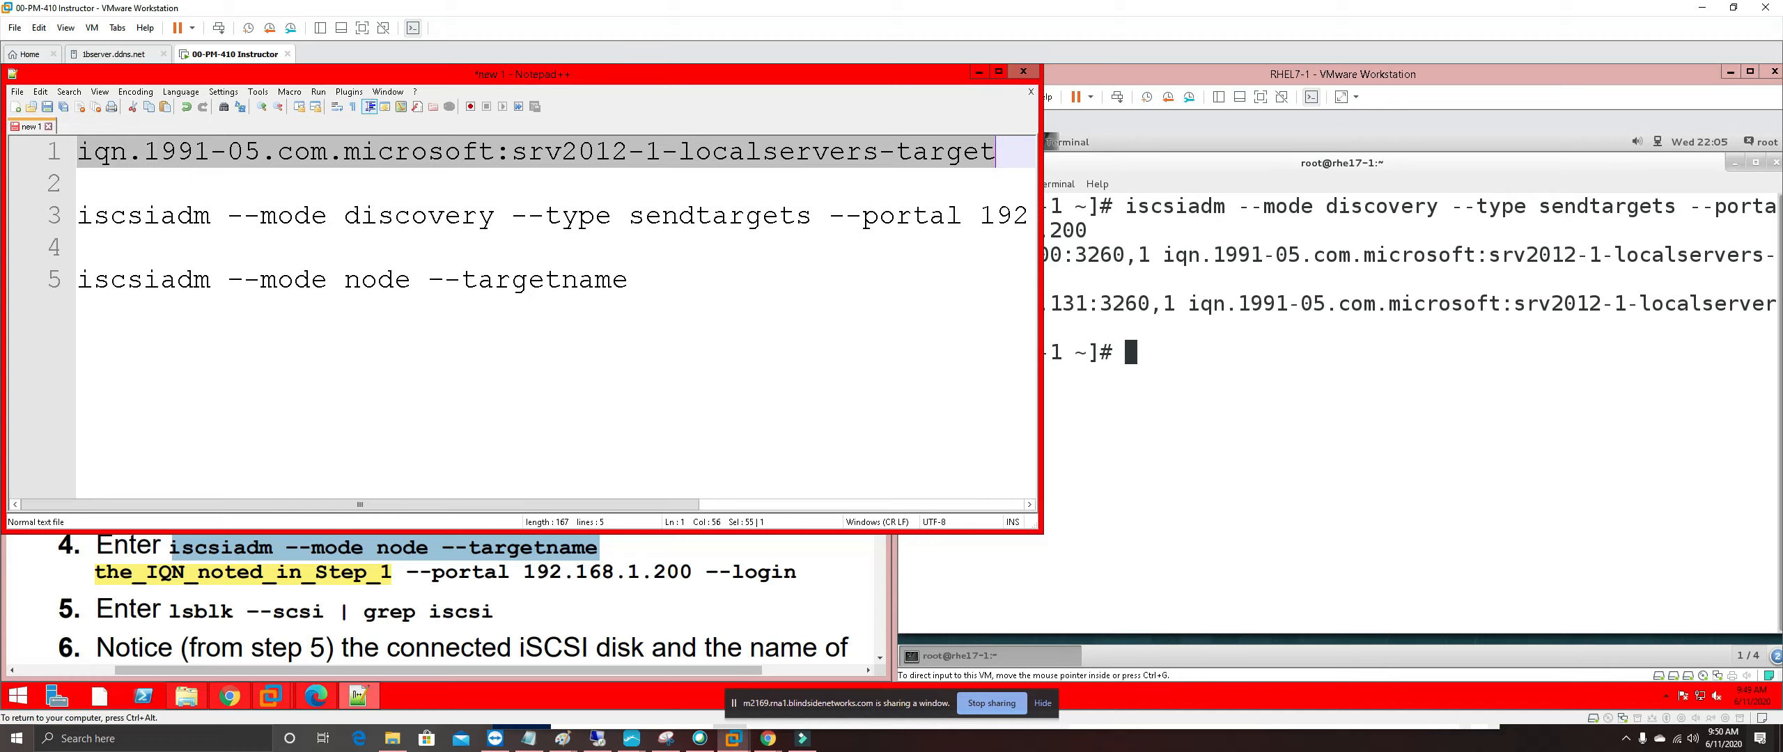
{"action": "left_click", "coordinate": [632, 280]}
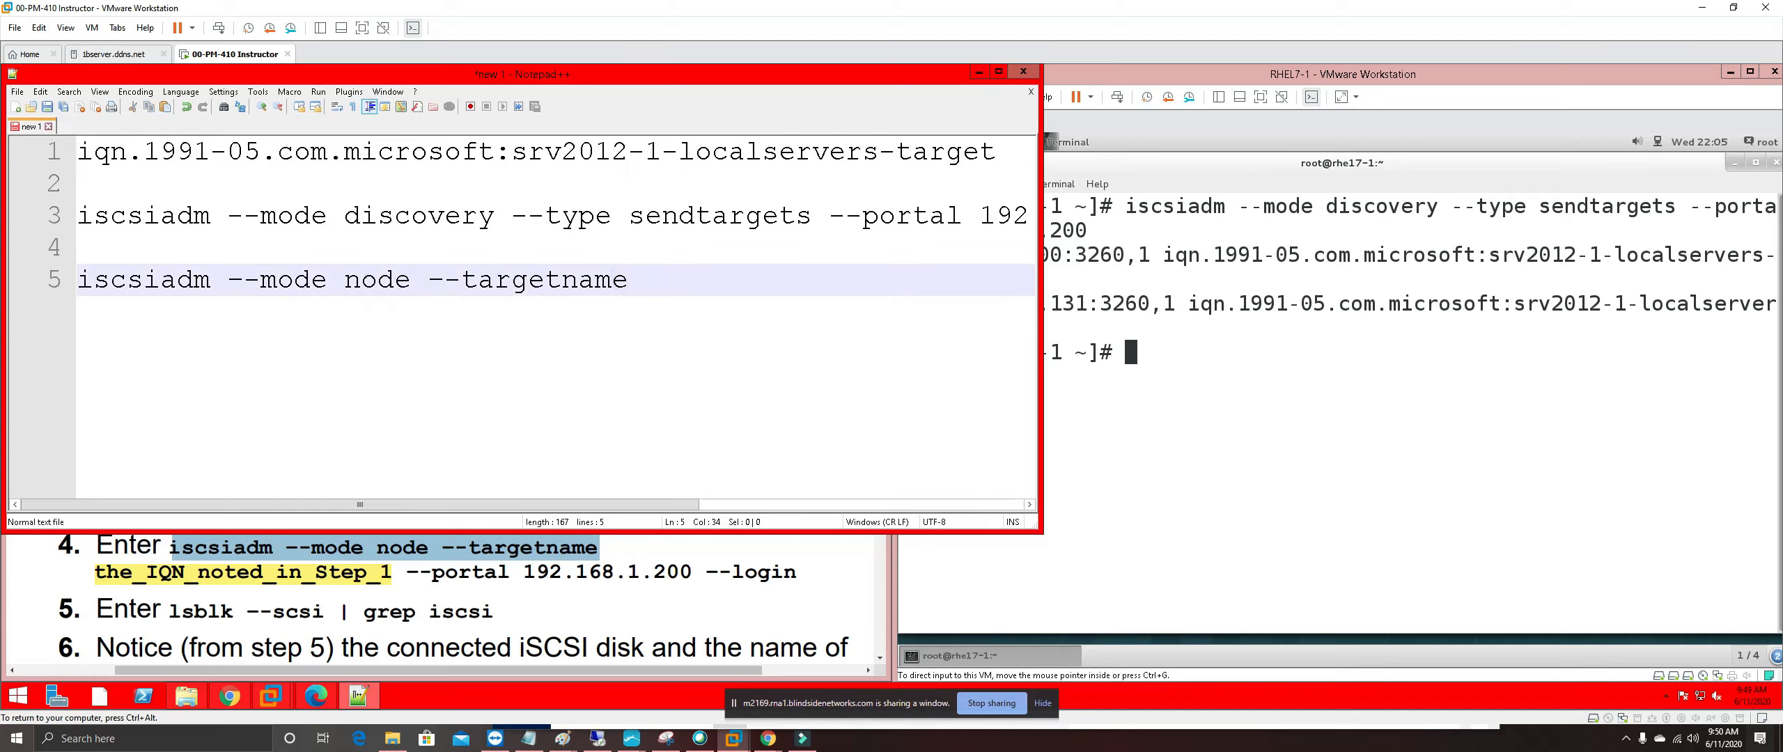
{"action": "key", "text": "ctrl+v"}
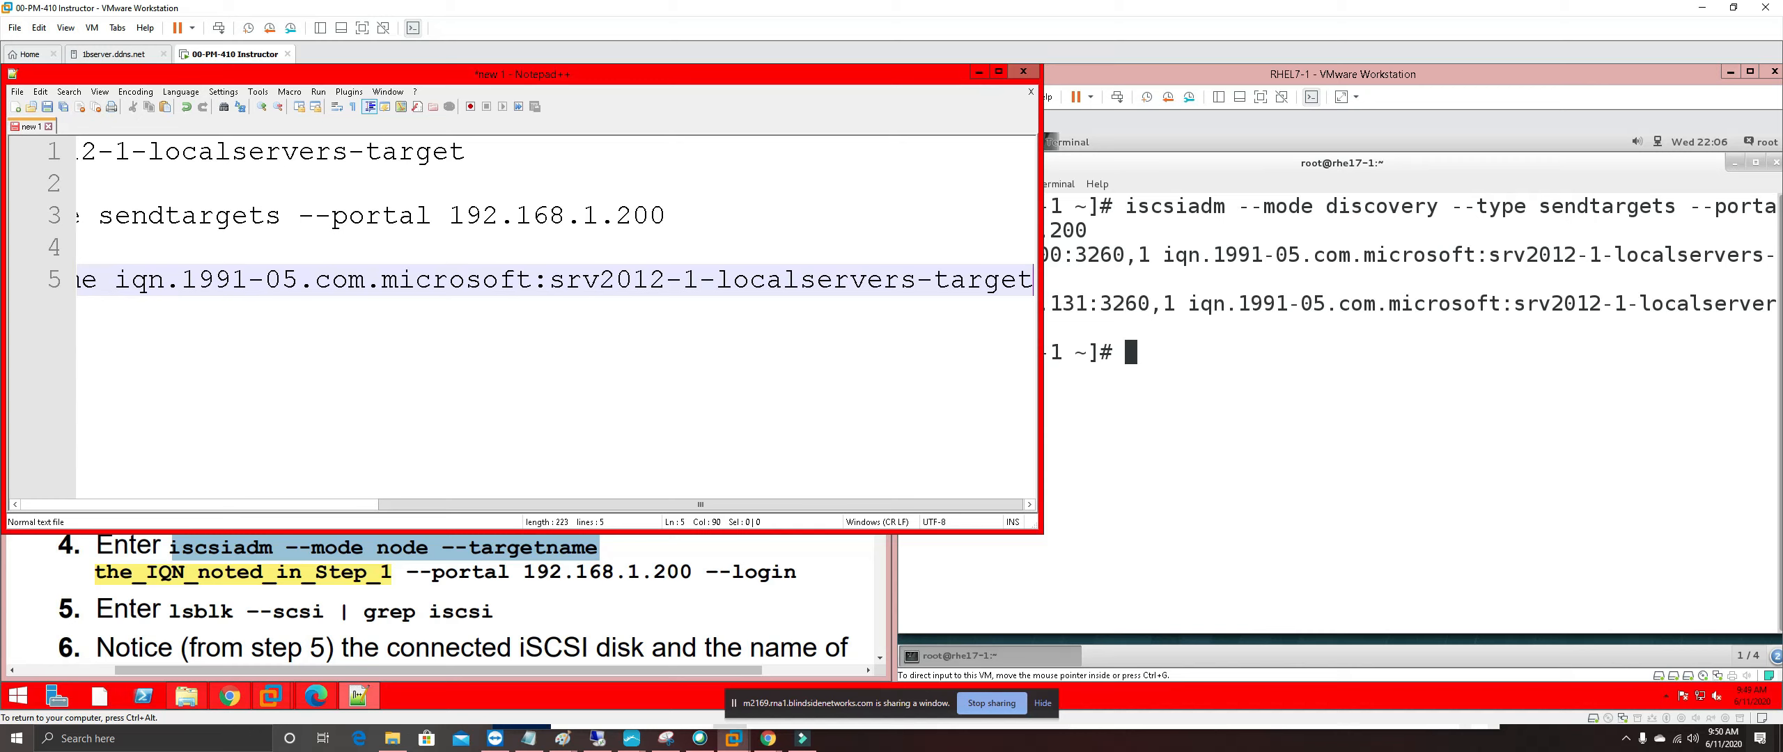
Append '--portal 192.168.1.200 --login' from step 4 of the PDF to line 5
{"action": "left_click", "coordinate": [395, 572]}
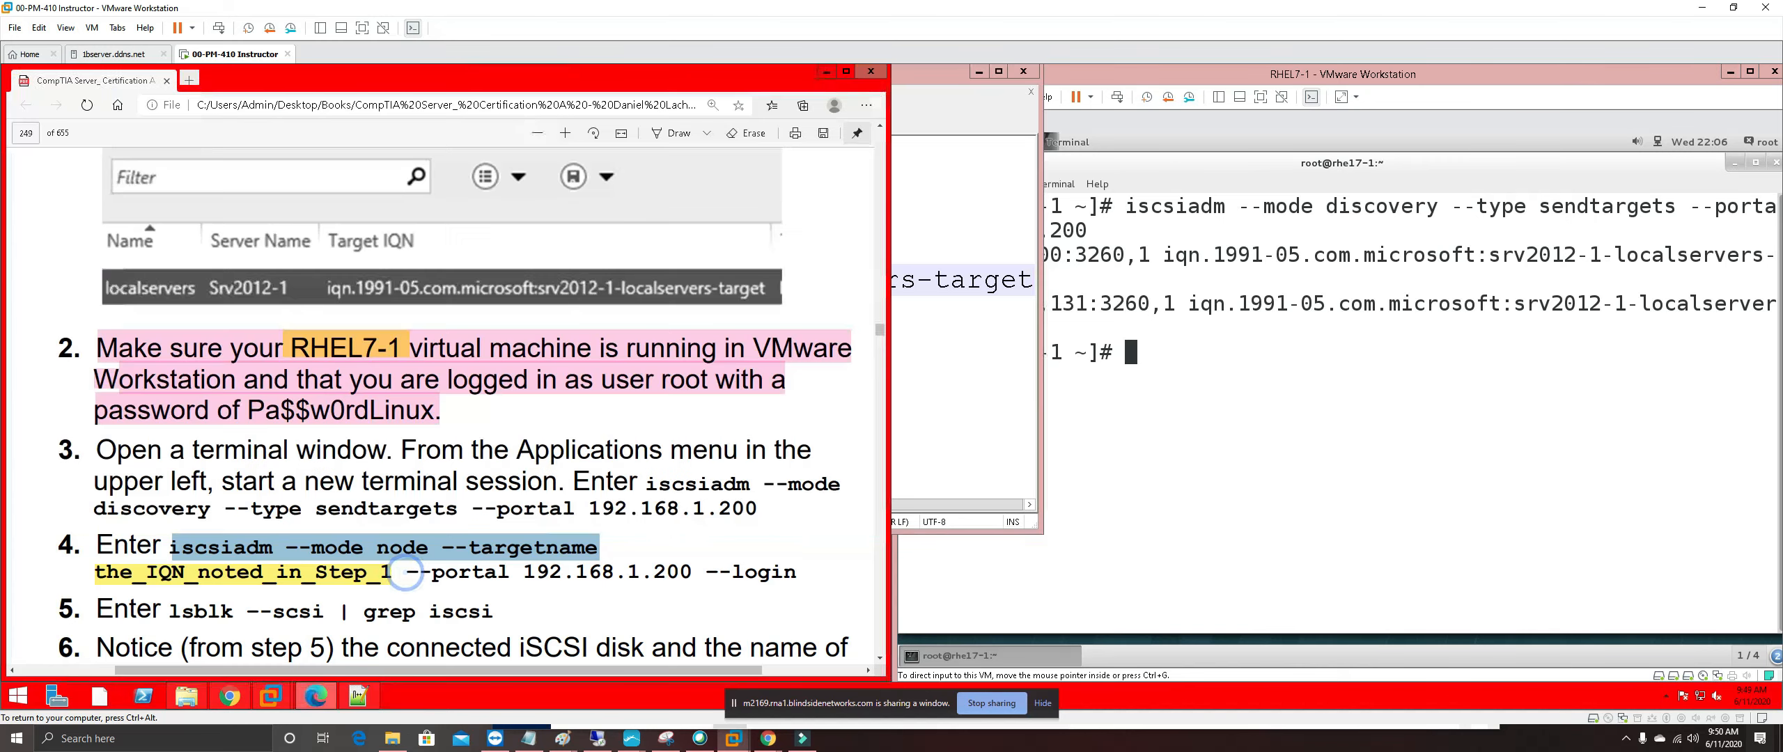
{"action": "left_click_drag", "start_coordinate": [395, 572], "coordinate": [446, 574]}
{"action": "left_click", "coordinate": [430, 575]}
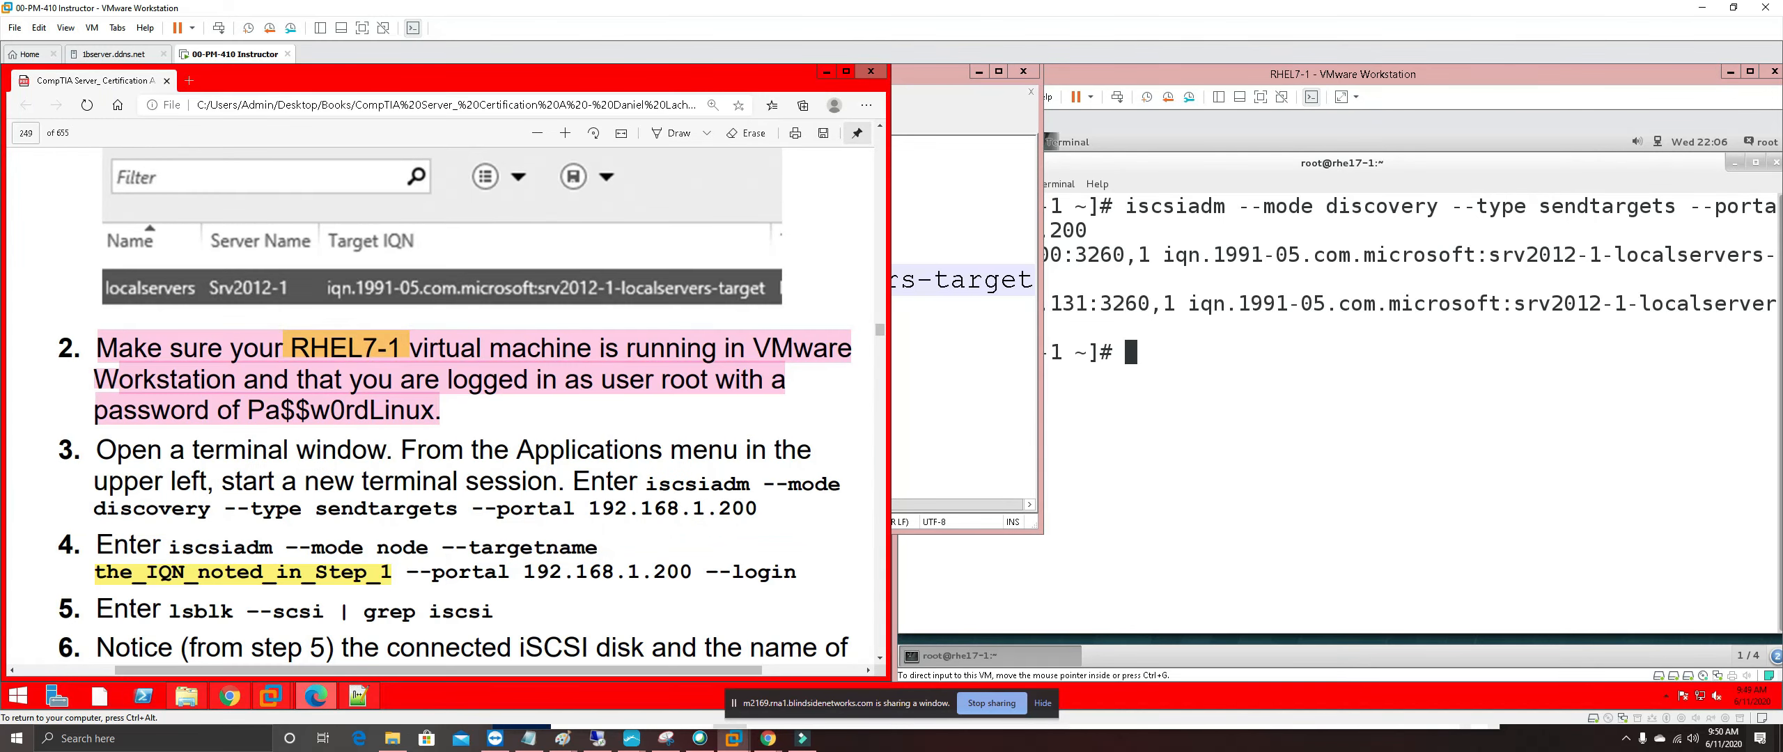
{"action": "left_click_drag", "start_coordinate": [408, 574], "coordinate": [798, 574]}
{"action": "key", "text": "ctrl+c"}
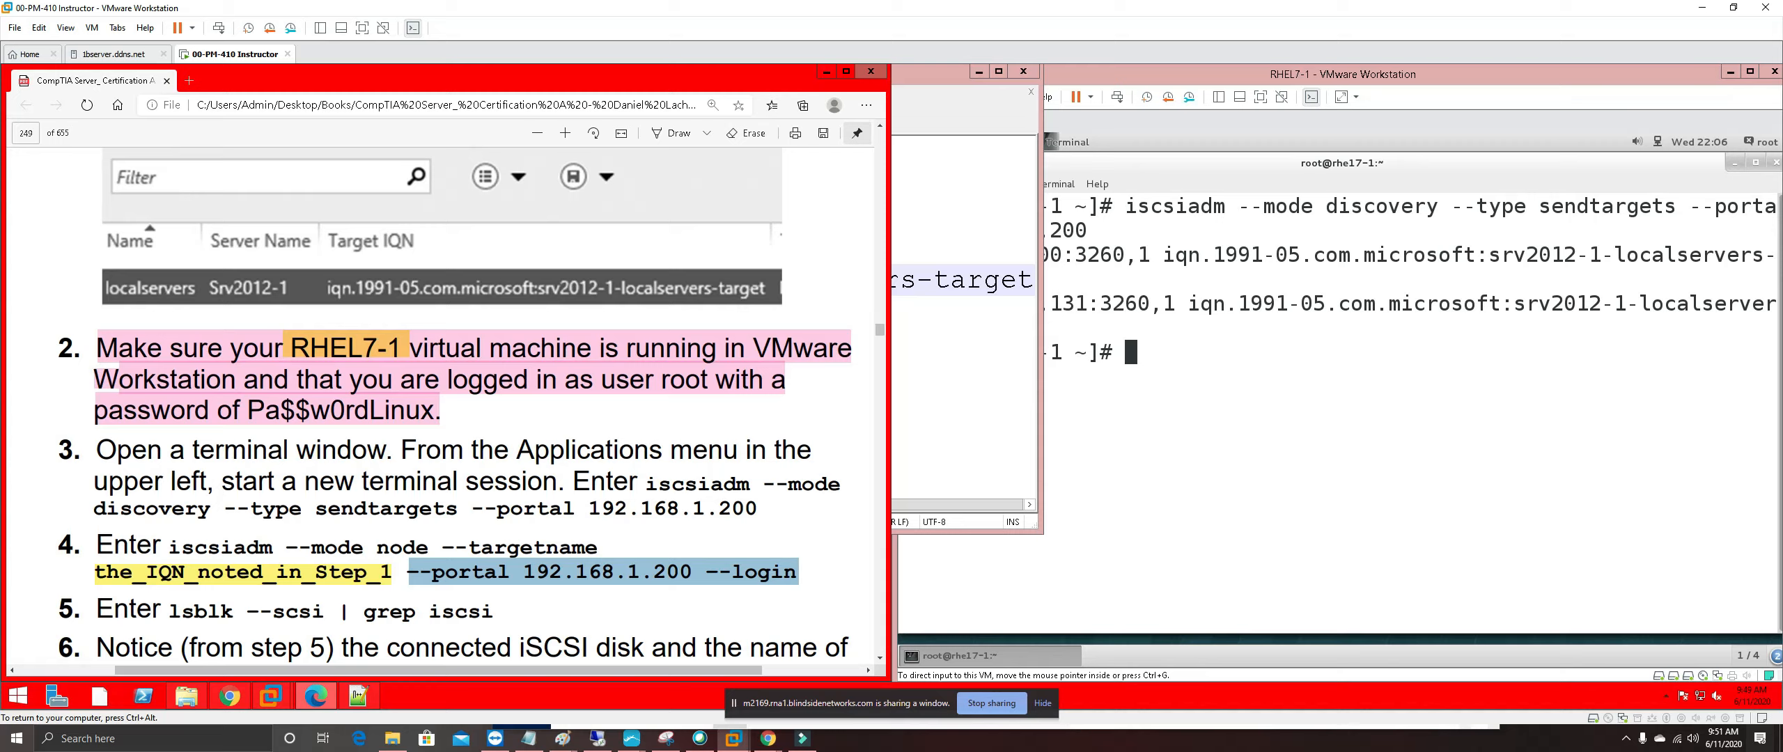
{"action": "right_click", "coordinate": [784, 394]}
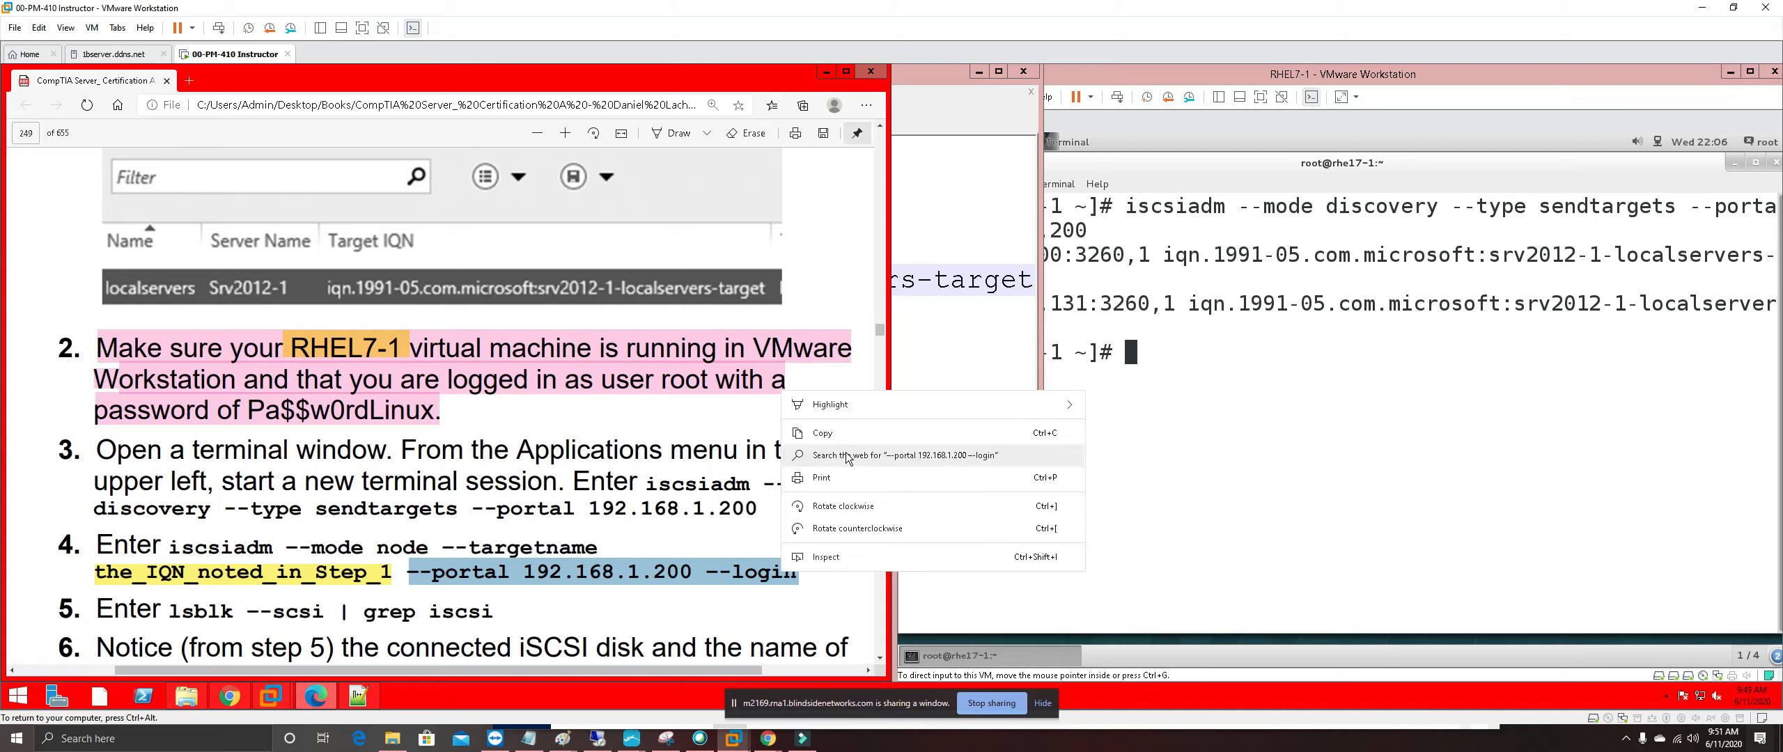
{"action": "left_click", "coordinate": [906, 411]}
{"action": "left_click", "coordinate": [904, 411]}
{"action": "left_click", "coordinate": [842, 282]}
{"action": "key", "text": "End"}
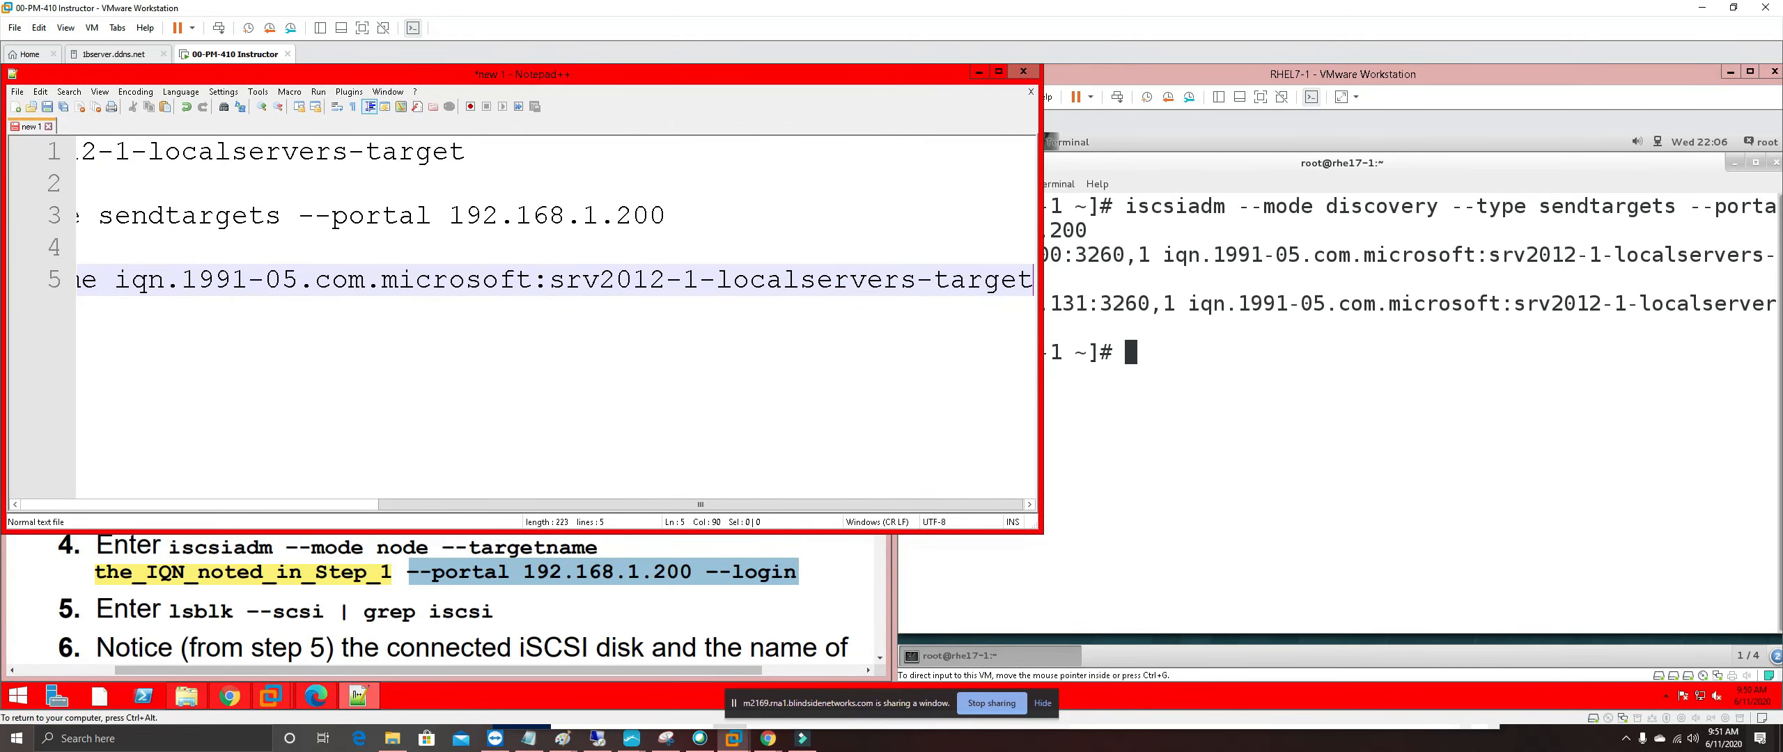
{"action": "key", "text": "ctrl+v"}
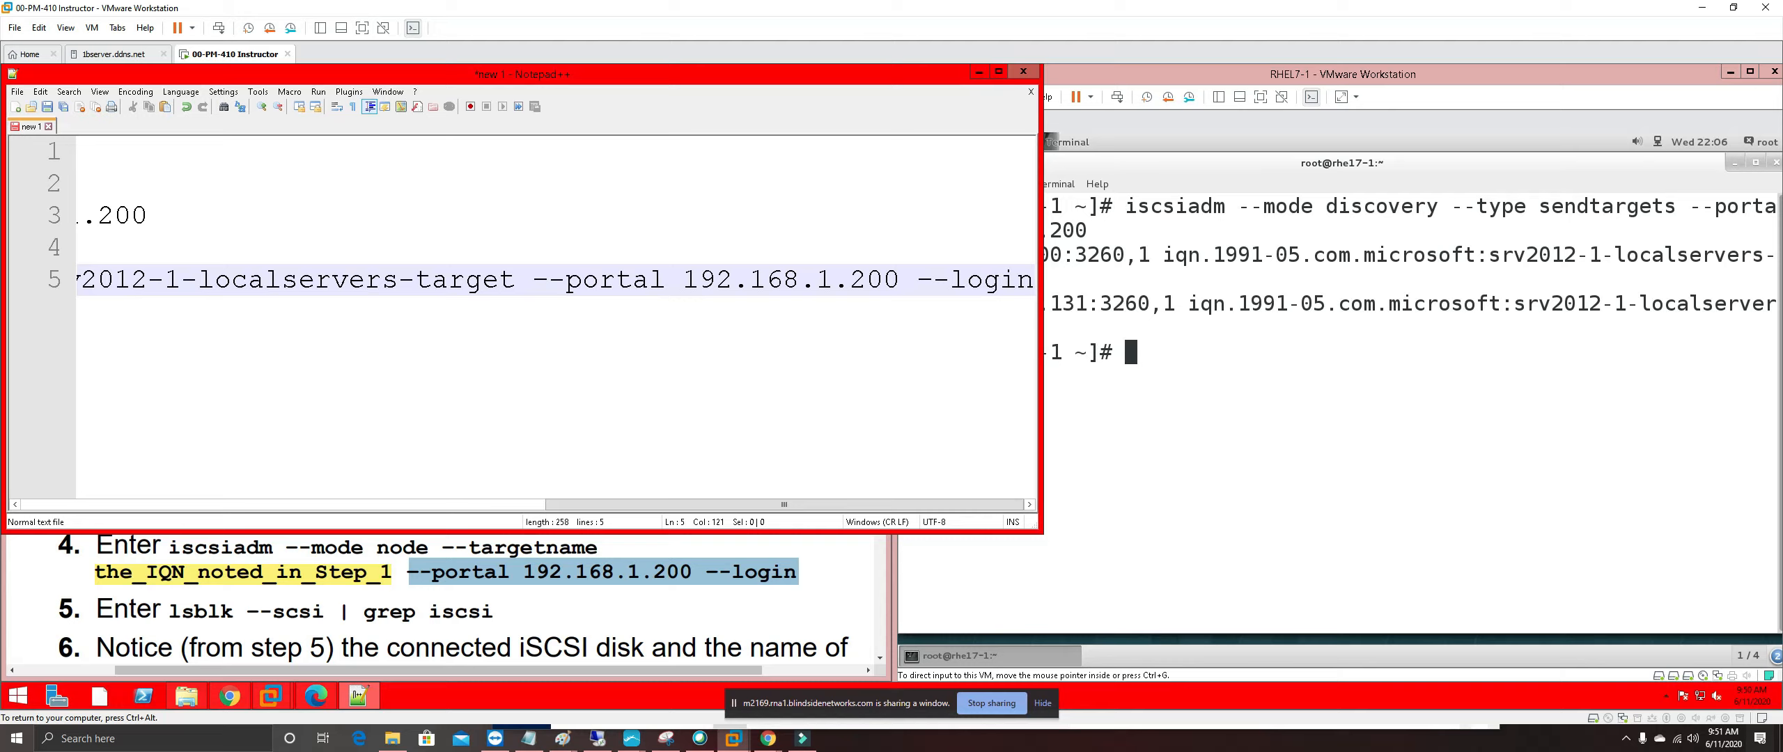
Copy the complete line 5 login command and check the clipboard with an undone test paste
{"action": "key", "text": "shift+Home"}
{"action": "key", "text": "ctrl+c"}
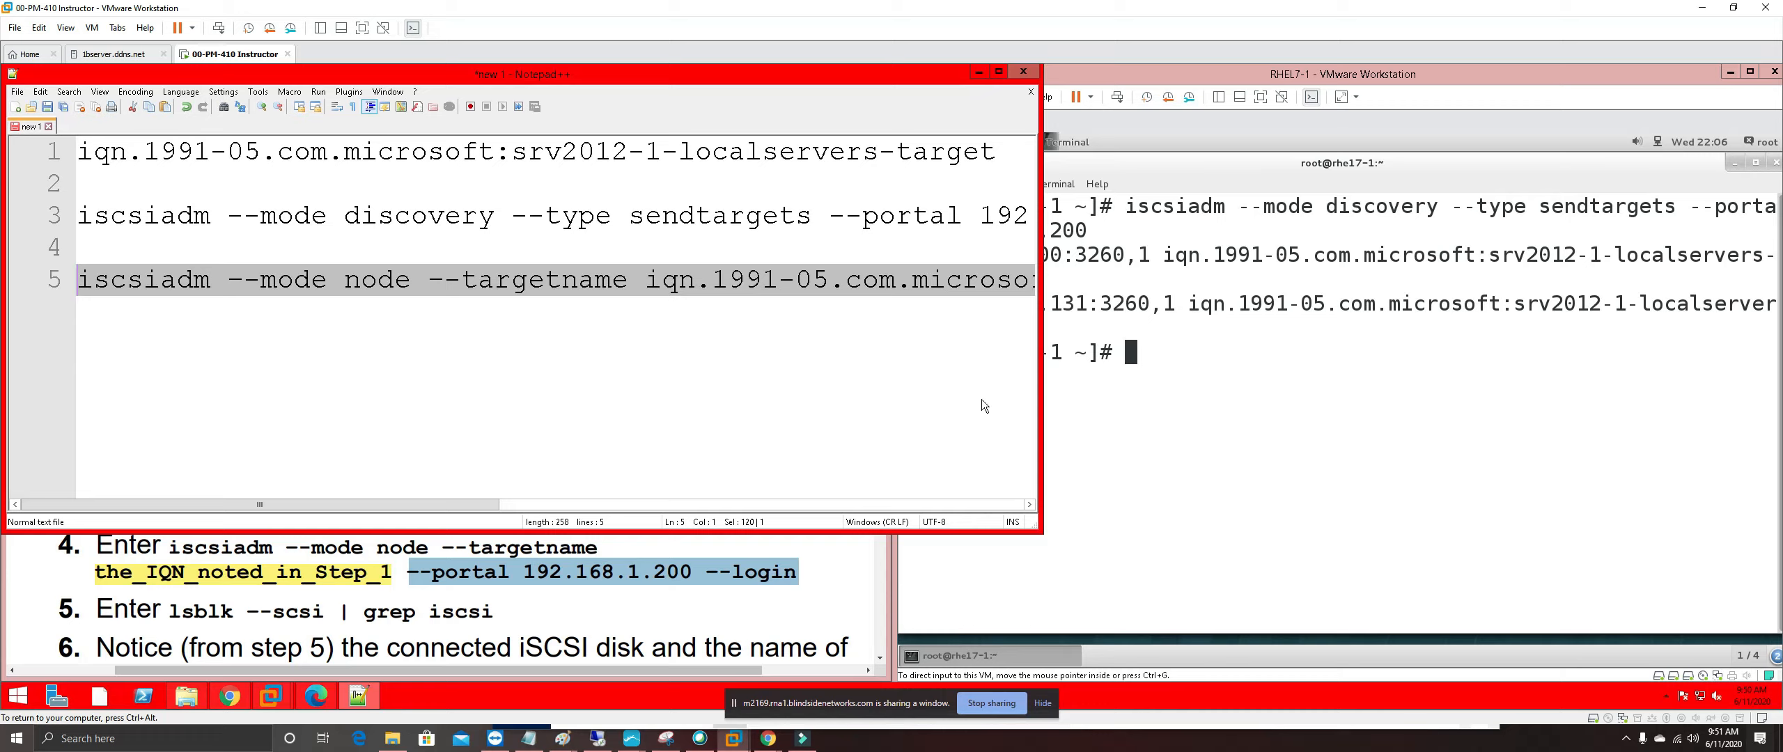
{"action": "key", "text": "End"}
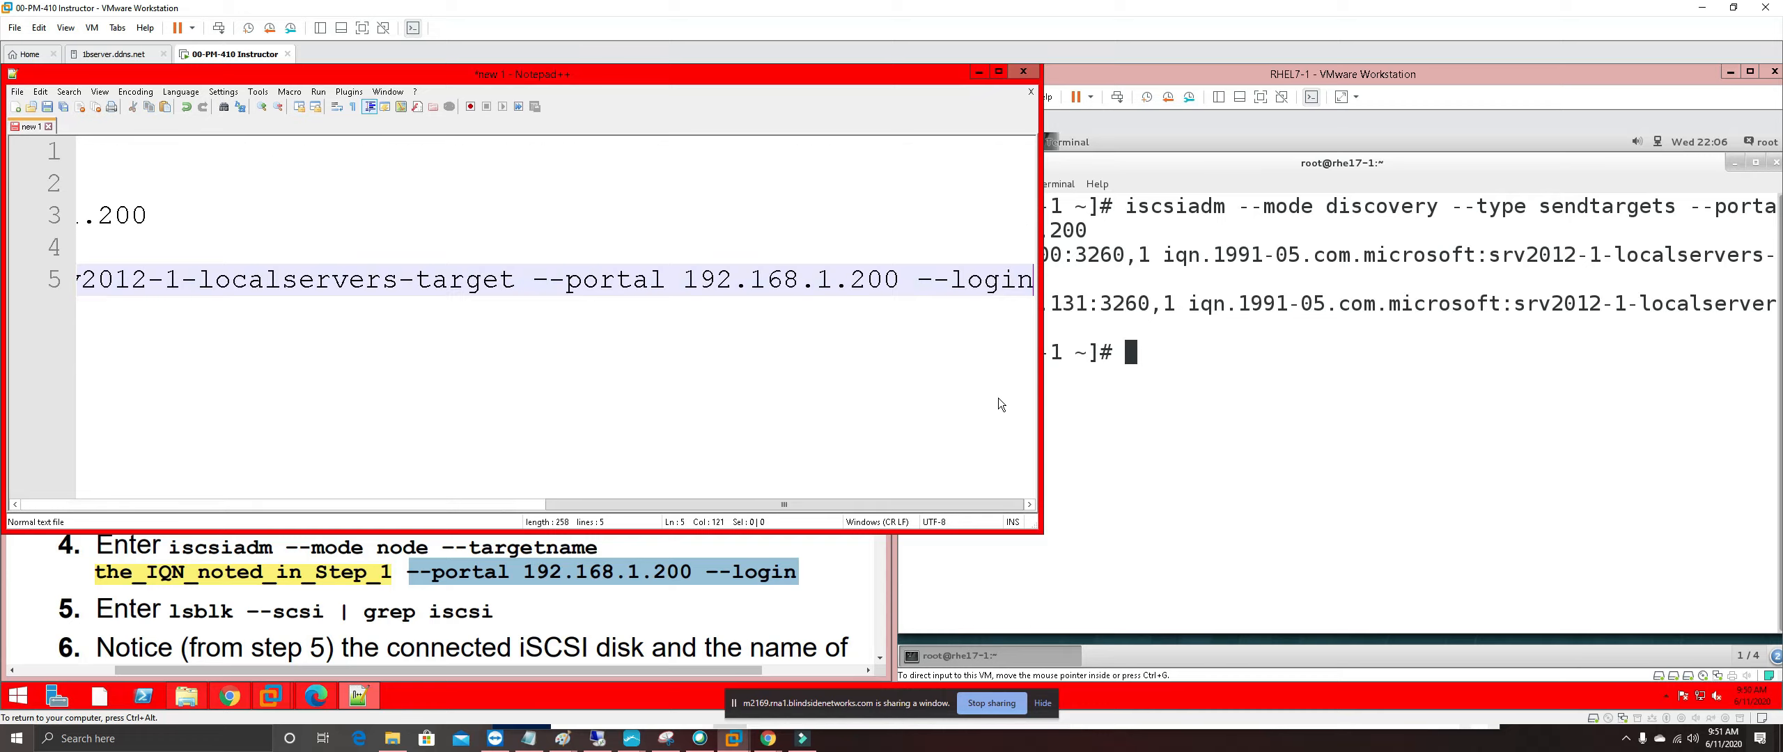
{"action": "key", "text": "Return"}
{"action": "key", "text": "ctrl+v"}
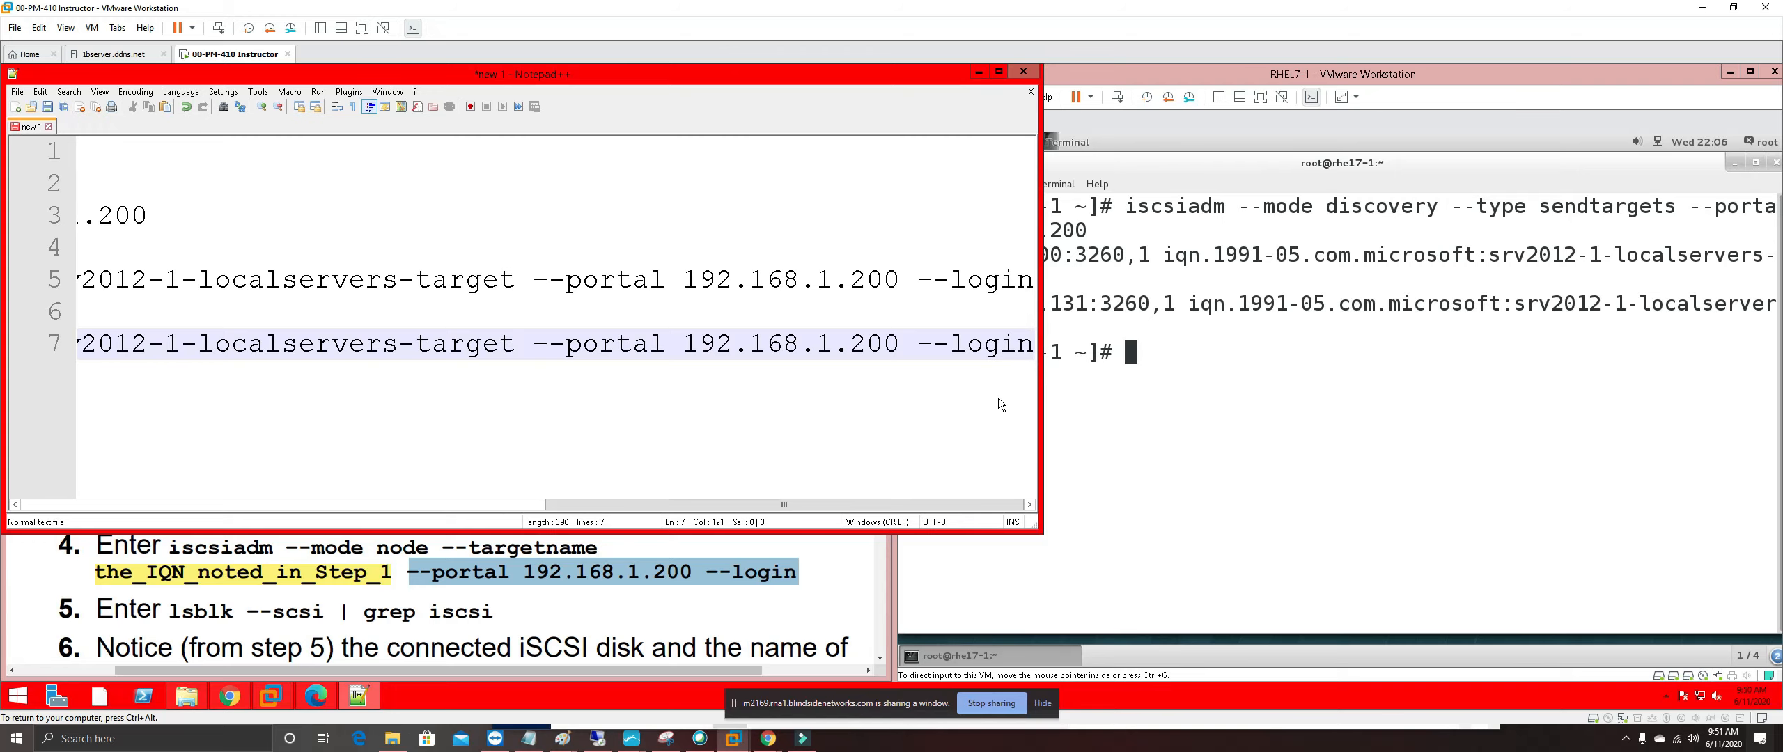
{"action": "key", "text": "ctrl+z"}
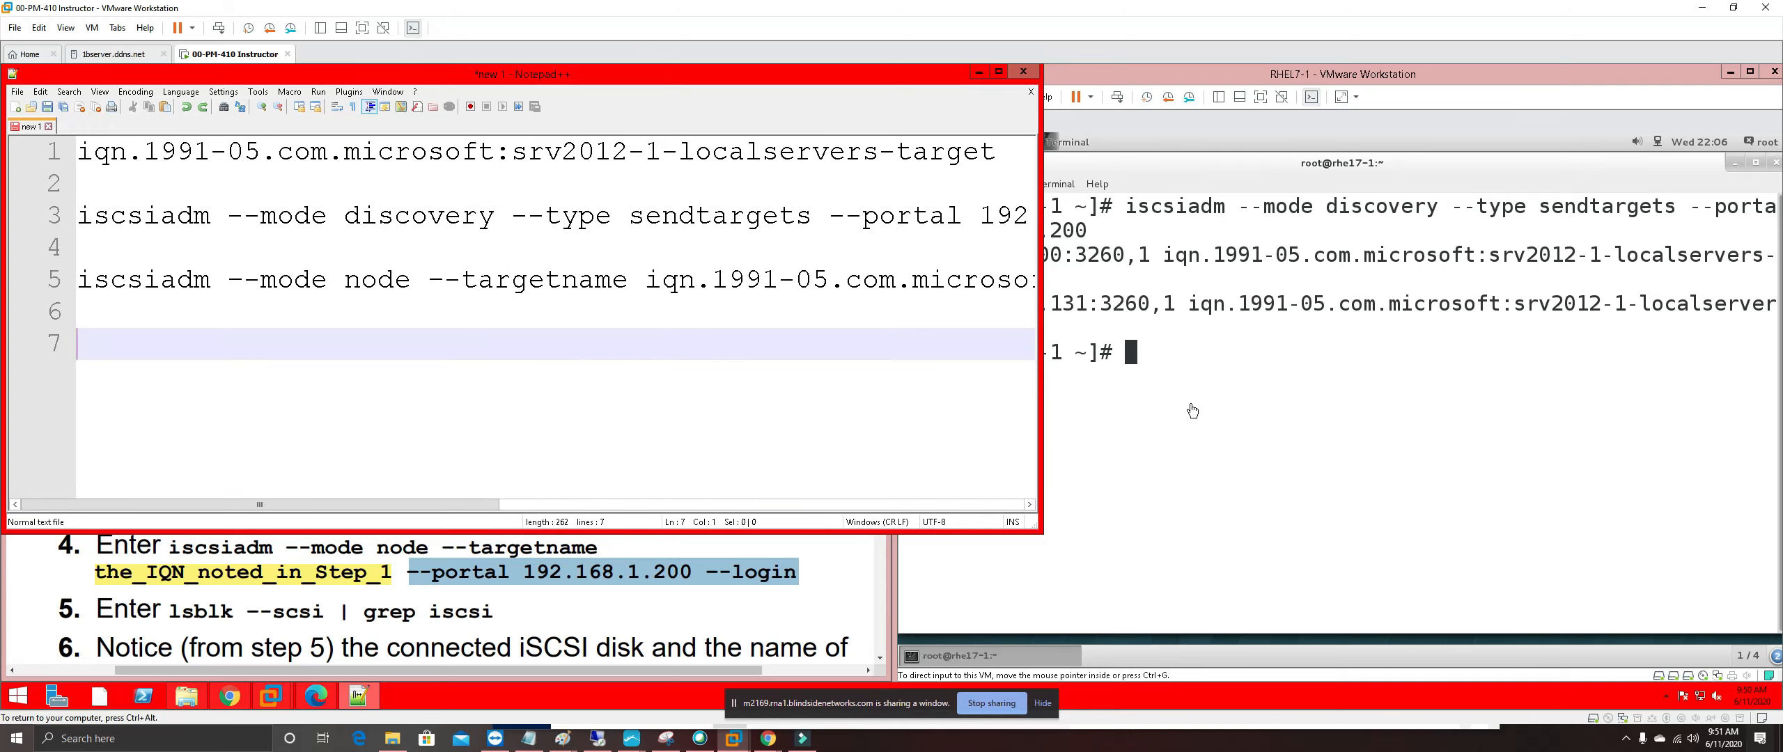
Paste the iscsiadm node login command into the RHEL7-1 terminal and run it
{"action": "left_click", "coordinate": [1174, 352]}
{"action": "right_click", "coordinate": [1133, 353]}
{"action": "left_click", "coordinate": [1163, 425]}
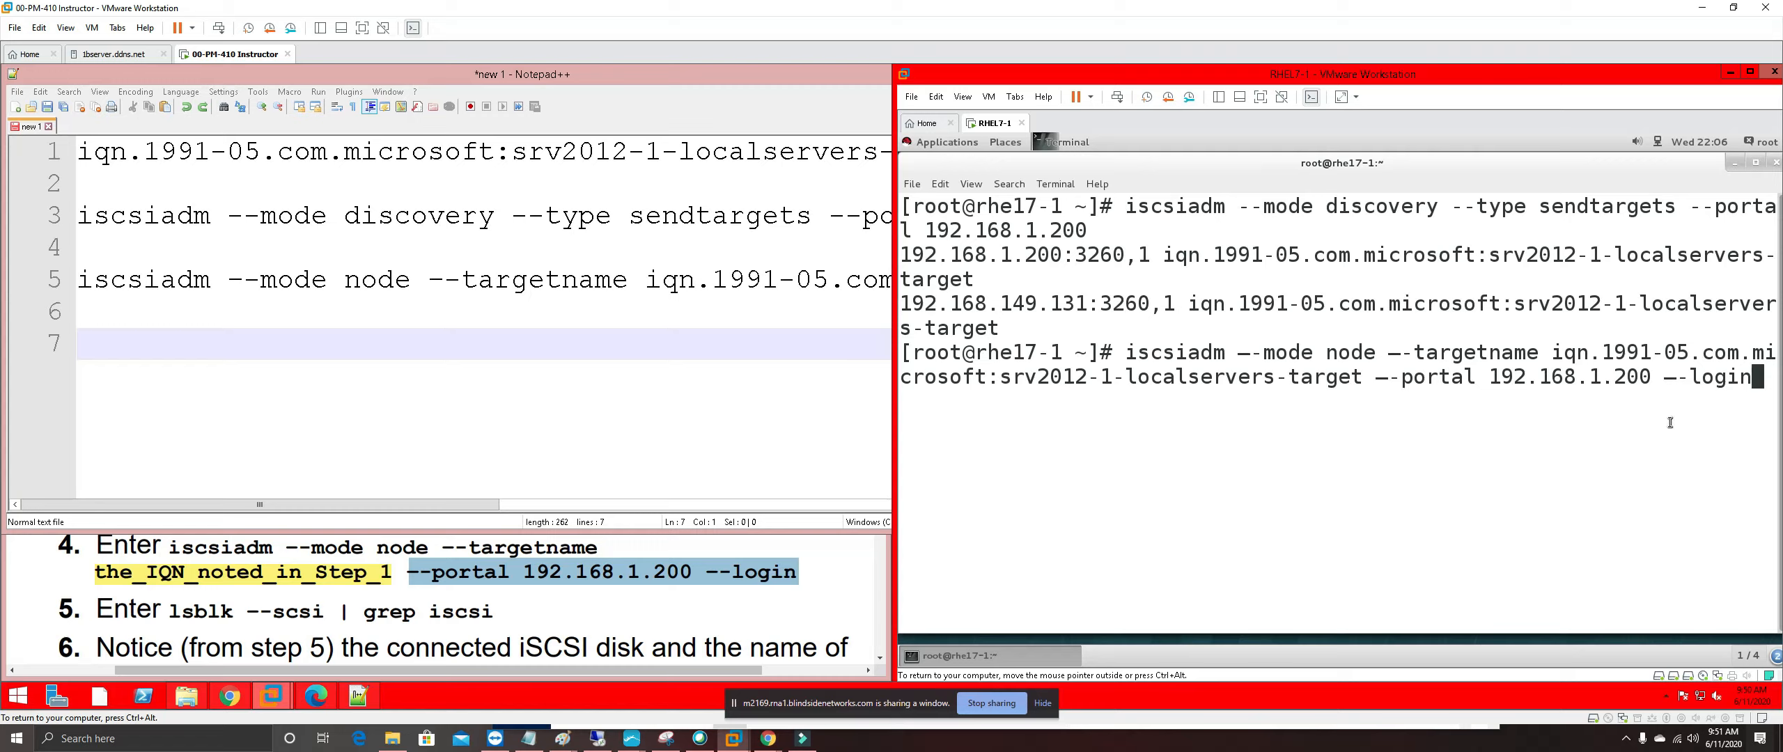
{"action": "key", "text": "Return"}
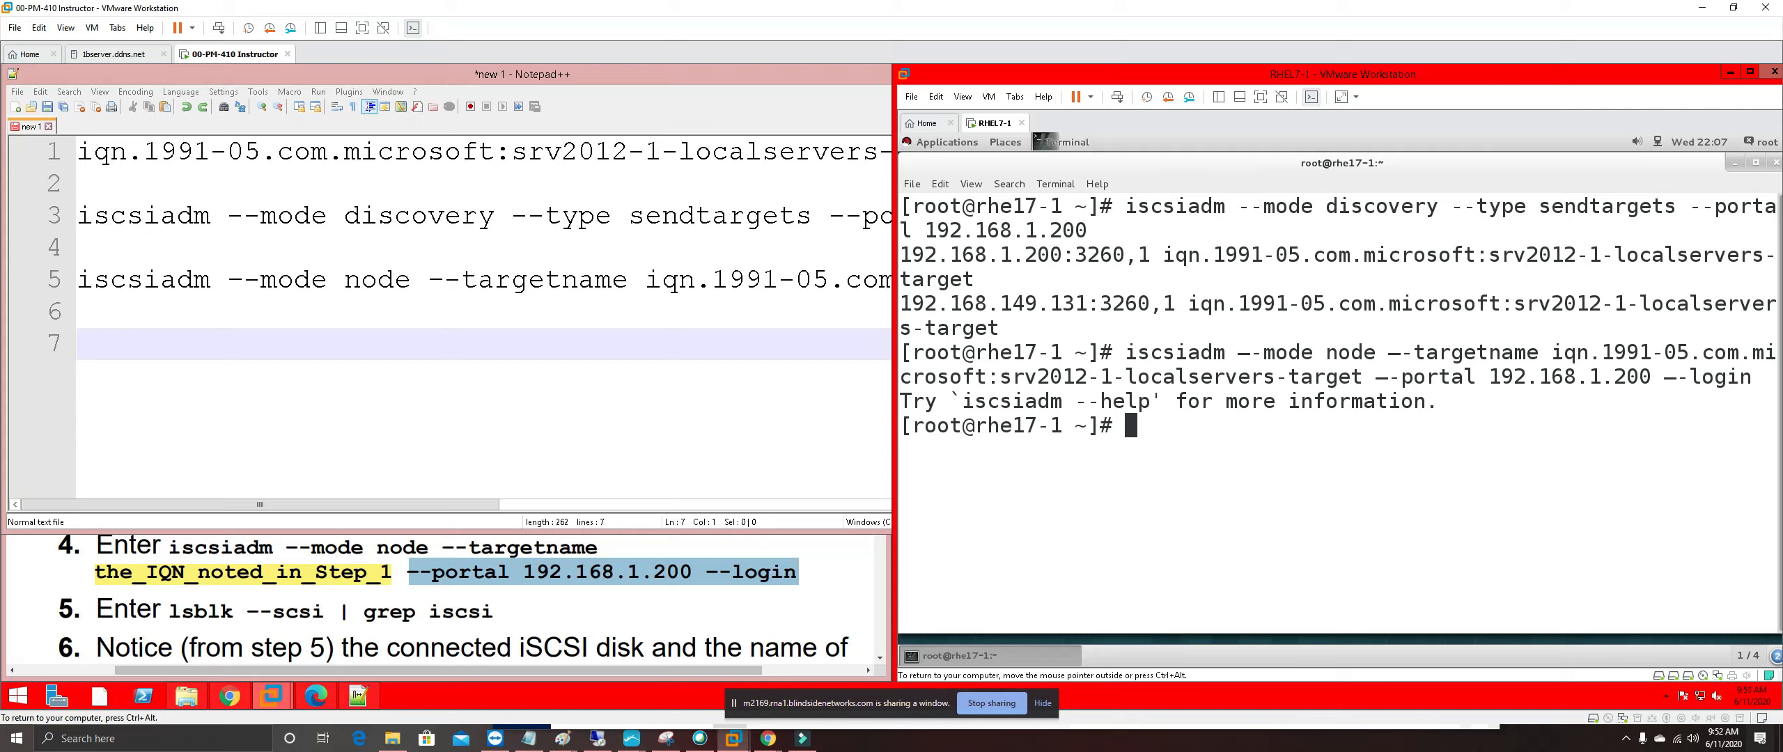
Replace the bad dashes before login, portal, targetname and mode with '--' and rerun the login successfully
{"action": "key", "text": "Up"}
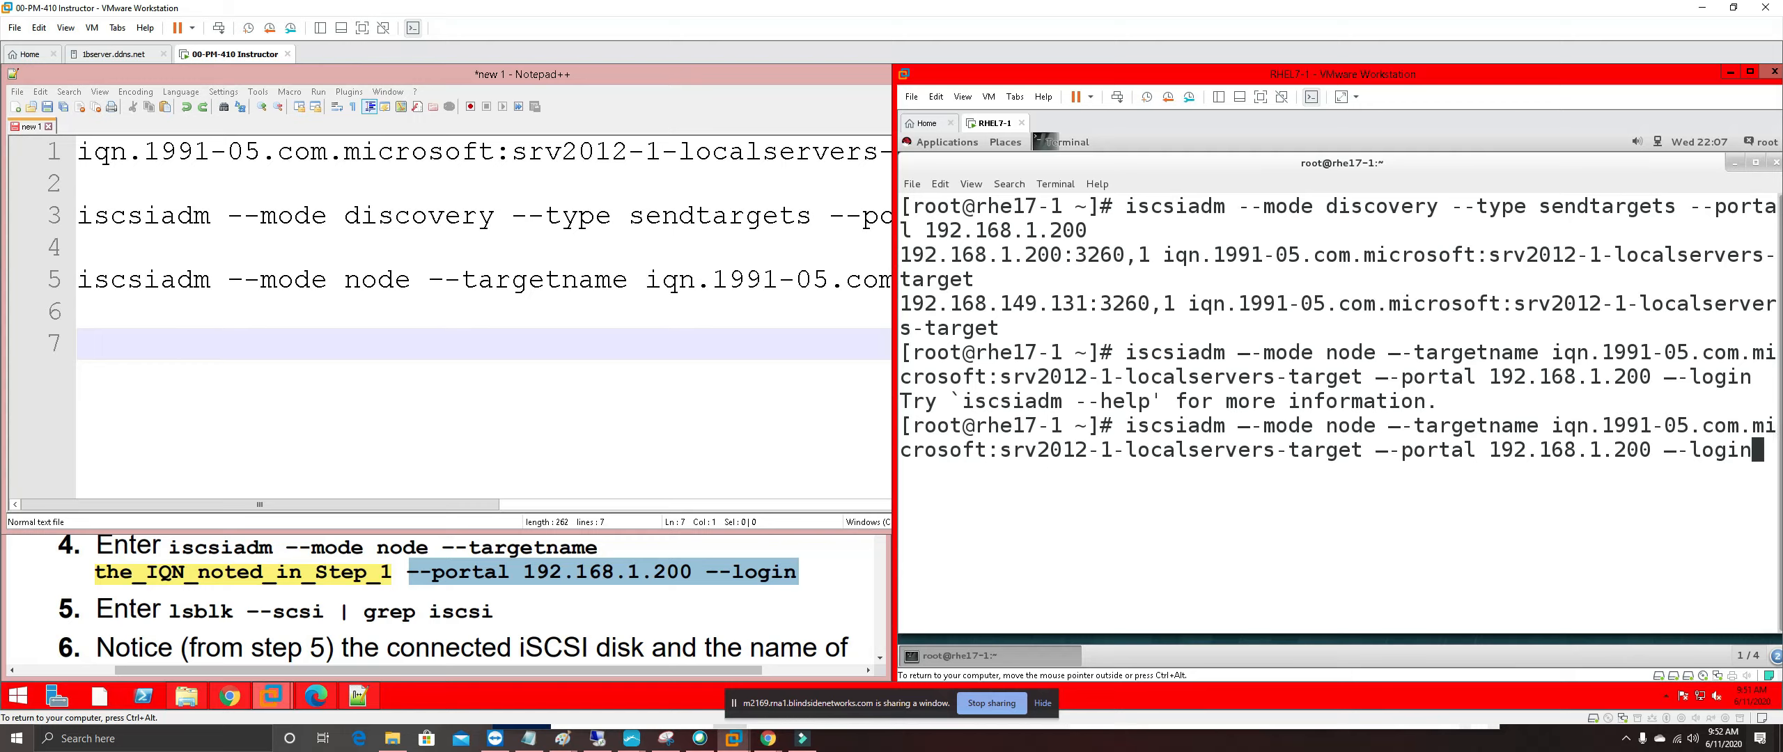
{"action": "key", "text": "Left"}
{"action": "key", "text": "Left"}
{"action": "key", "text": "Left"}
{"action": "key", "text": "Left"}
{"action": "key", "text": "Left"}
{"action": "key", "text": "Left"}
{"action": "key", "text": "Left"}
{"action": "key", "text": "Right"}
{"action": "key", "text": "Right"}
{"action": "key", "text": "BackSpace"}
{"action": "key", "text": "BackSpace"}
{"action": "type", "text": "--"}
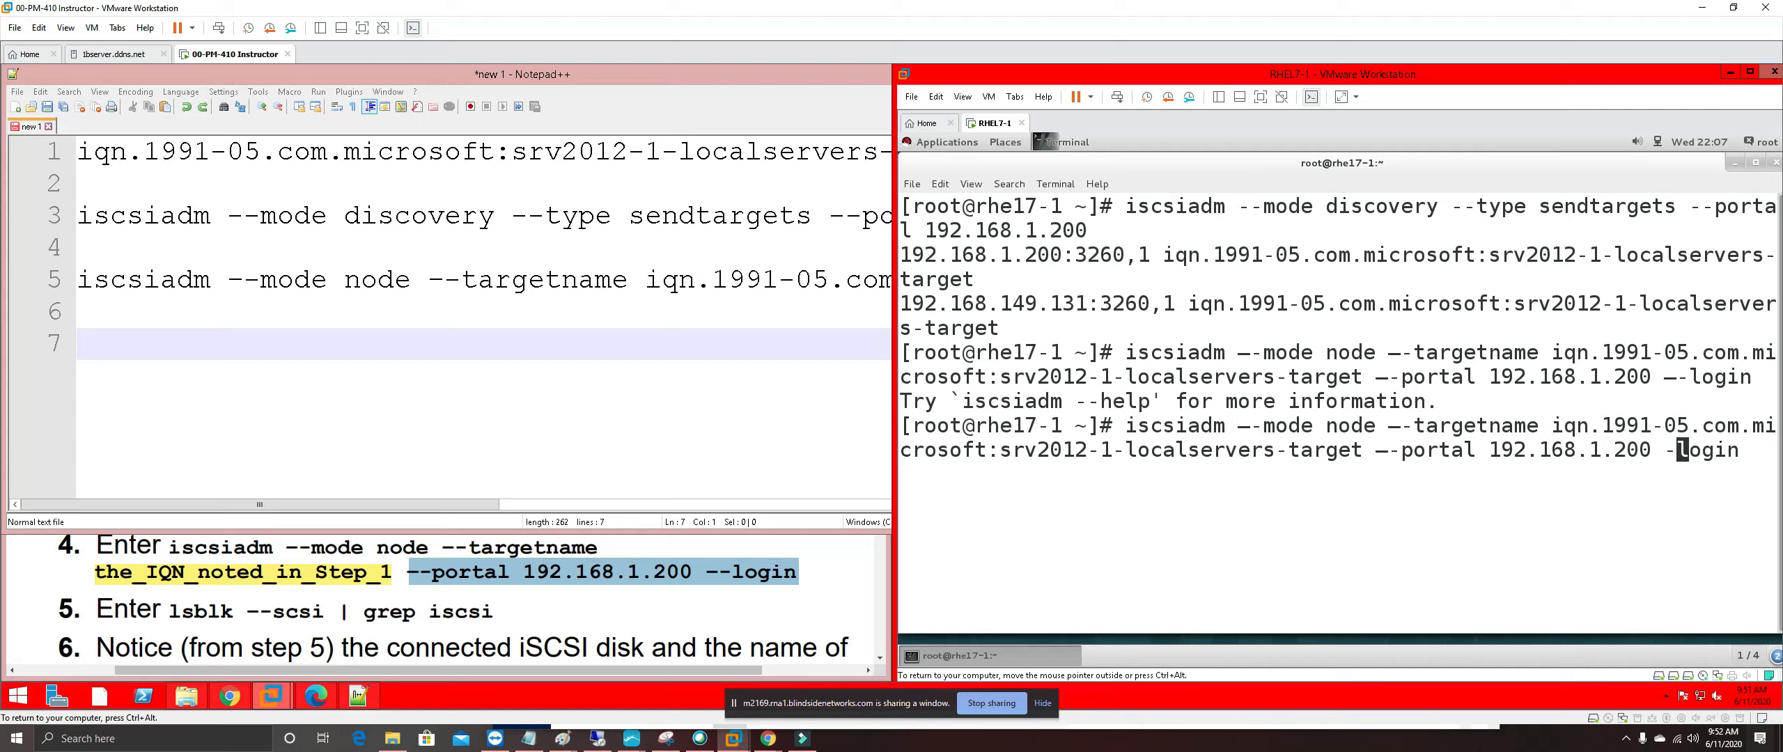
{"action": "key", "text": "Left"}
{"action": "key", "text": "Left"}
{"action": "key", "text": "Left"}
{"action": "key", "text": "Left"}
{"action": "key", "text": "Left"}
{"action": "key", "text": "Left"}
{"action": "key", "text": "Left"}
{"action": "key", "text": "Left"}
{"action": "key", "text": "Left"}
{"action": "key", "text": "Left"}
{"action": "key", "text": "Left"}
{"action": "key", "text": "Left"}
{"action": "key", "text": "Left"}
{"action": "key", "text": "Left"}
{"action": "key", "text": "Left"}
{"action": "key", "text": "Left"}
{"action": "key", "text": "Left"}
{"action": "key", "text": "Left"}
{"action": "key", "text": "Left"}
{"action": "key", "text": "Left"}
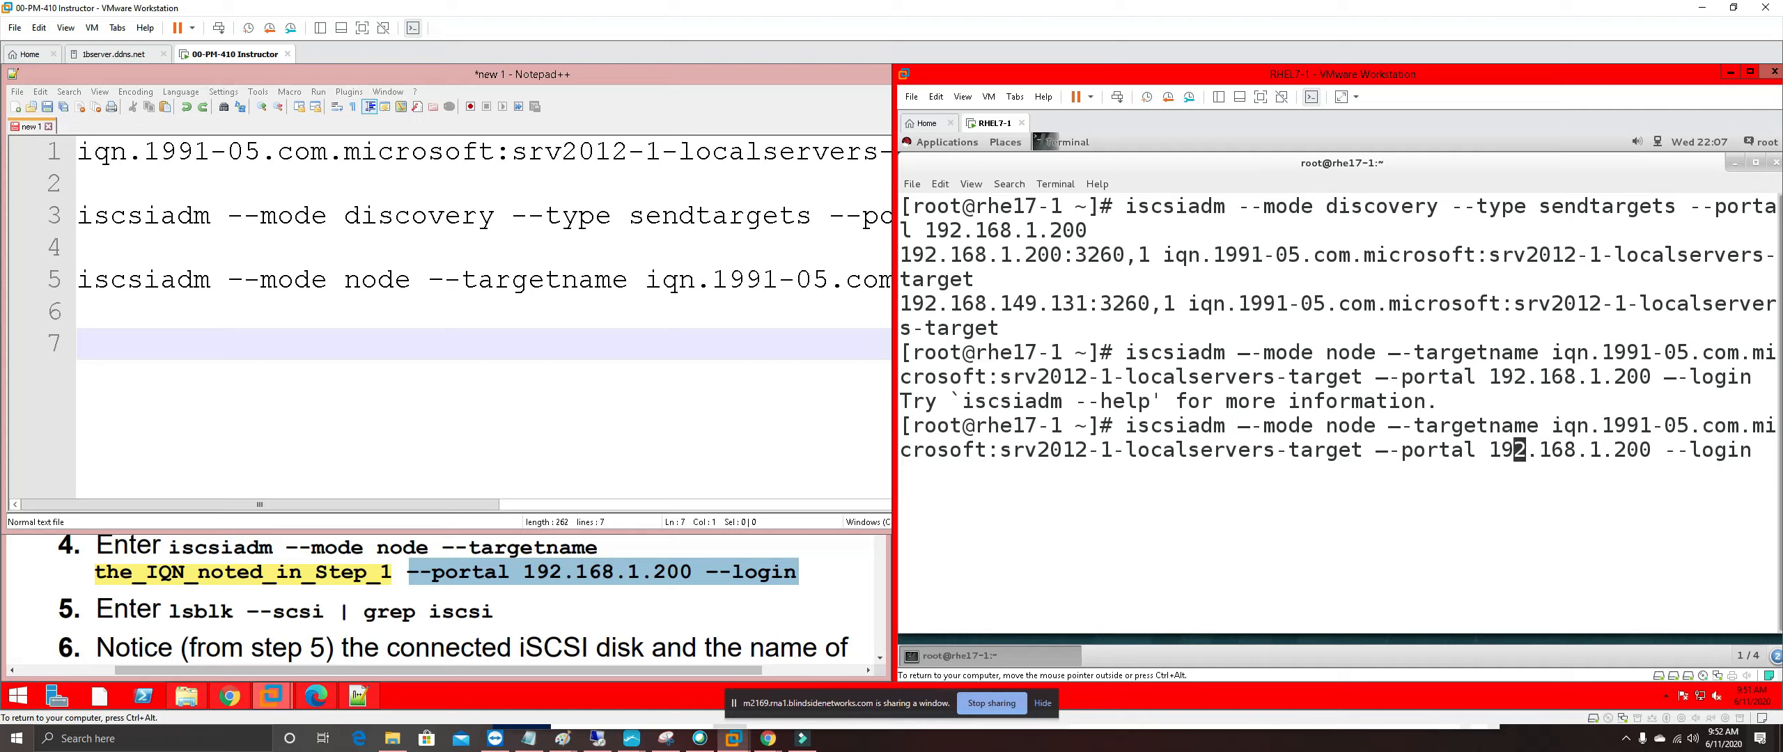
{"action": "key", "text": "BackSpace"}
{"action": "key", "text": "BackSpace"}
{"action": "type", "text": "--"}
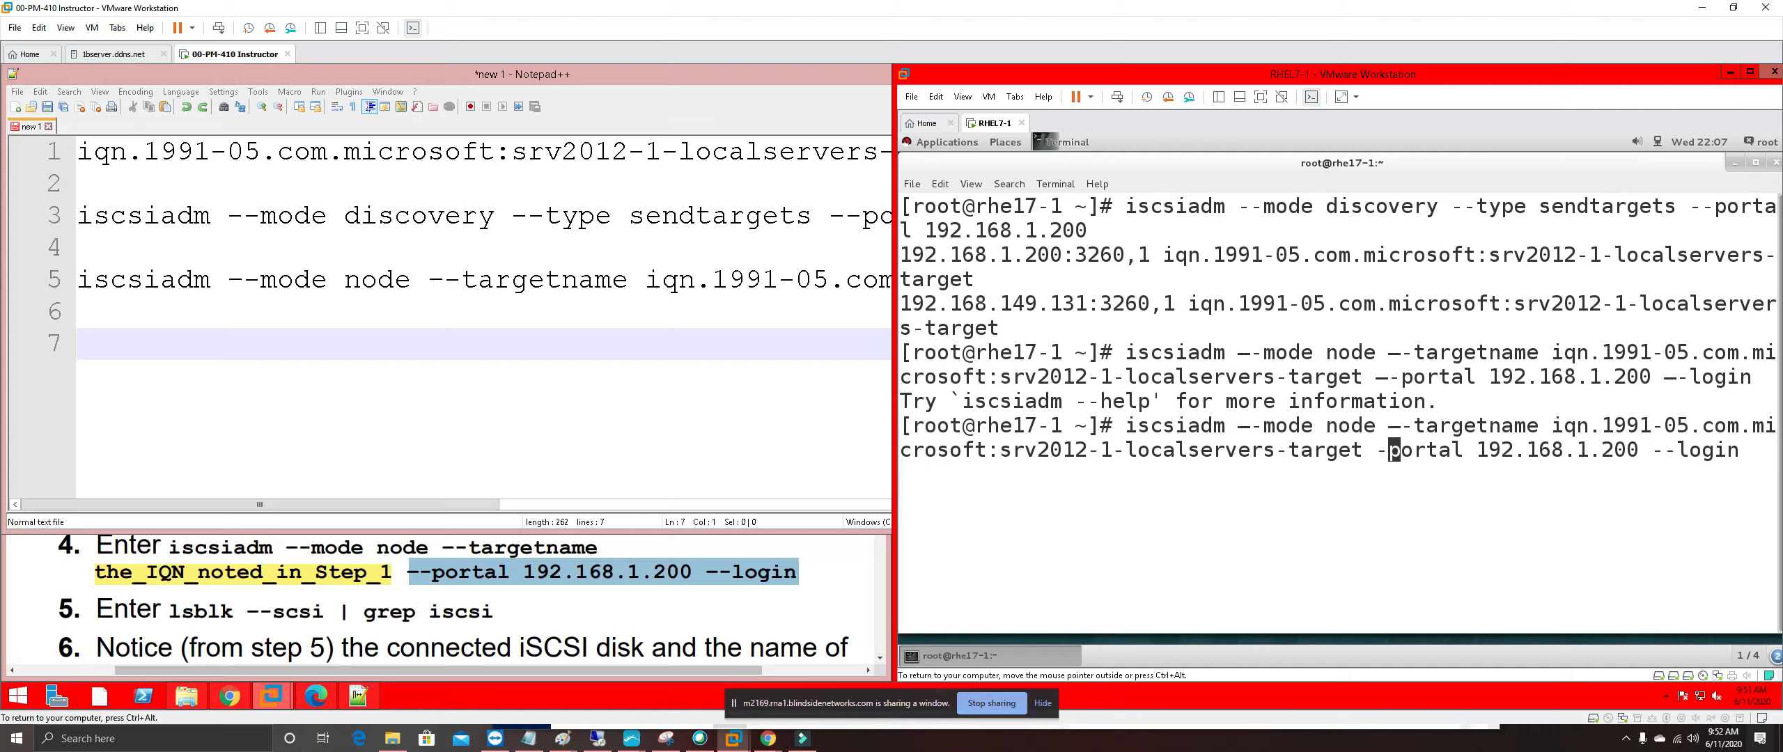
{"action": "key", "text": "Left"}
{"action": "key", "text": "Left"}
{"action": "key", "text": "Left"}
{"action": "key", "text": "Left"}
{"action": "key", "text": "Left"}
{"action": "key", "text": "Left"}
{"action": "key", "text": "Left"}
{"action": "key", "text": "Left"}
{"action": "key", "text": "Left"}
{"action": "key", "text": "Left"}
{"action": "key", "text": "Left"}
{"action": "key", "text": "Left"}
{"action": "key", "text": "Left"}
{"action": "key", "text": "Left"}
{"action": "key", "text": "Left"}
{"action": "key", "text": "Left"}
{"action": "key", "text": "Left"}
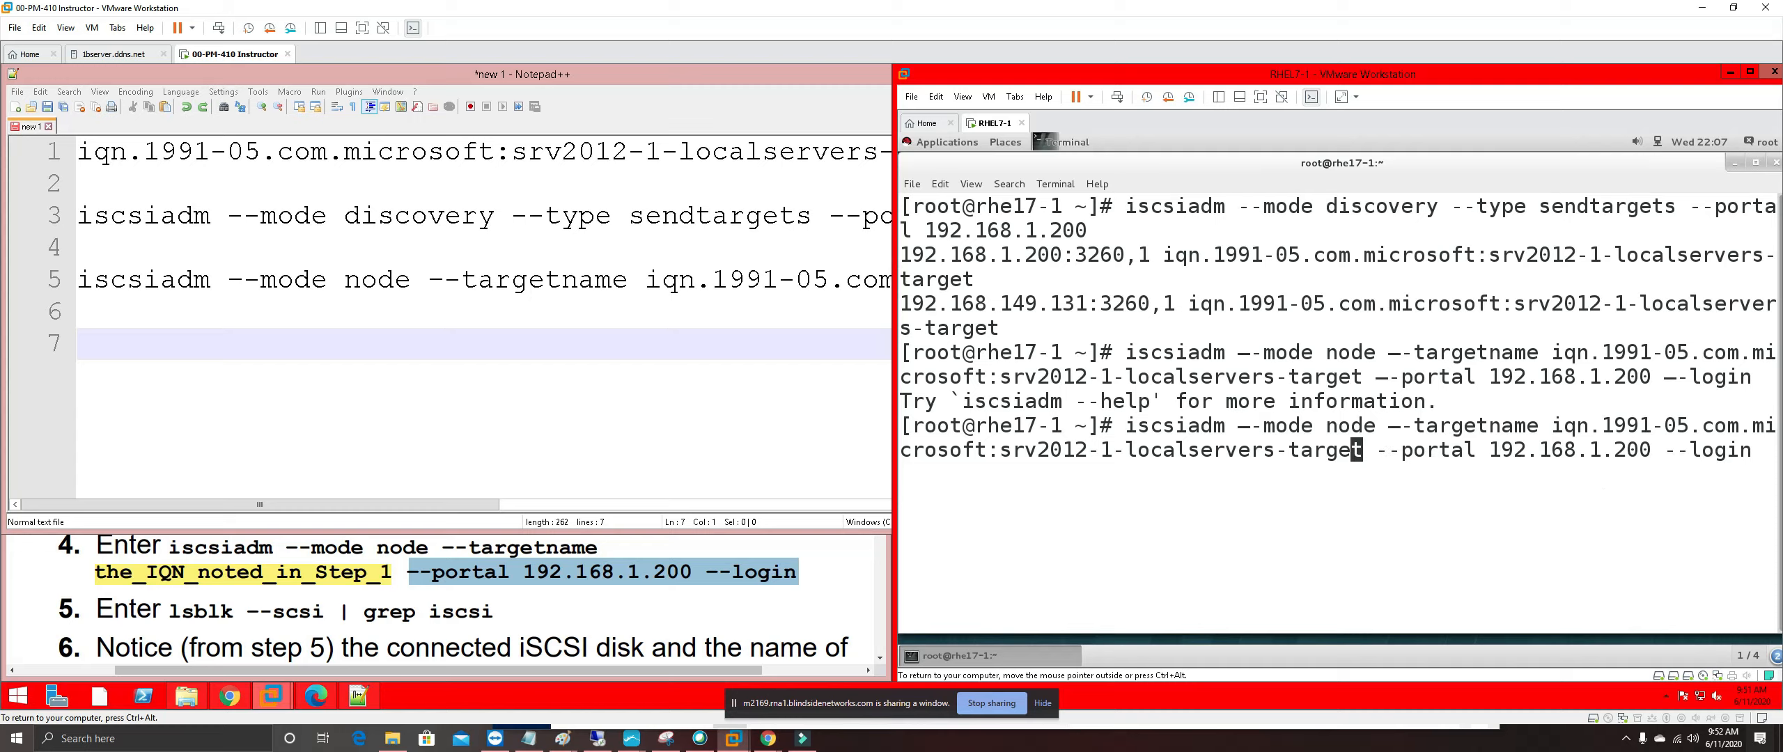
{"action": "key", "text": "Left"}
{"action": "key", "text": "Left"}
{"action": "key", "text": "Left"}
{"action": "key", "text": "Left"}
{"action": "key", "text": "Left"}
{"action": "key", "text": "Left"}
{"action": "key", "text": "Left"}
{"action": "key", "text": "Left"}
{"action": "key", "text": "Left"}
{"action": "key", "text": "Left"}
{"action": "key", "text": "Left"}
{"action": "key", "text": "Left"}
{"action": "key", "text": "Left"}
{"action": "key", "text": "Left"}
{"action": "key", "text": "Left"}
{"action": "key", "text": "Left"}
{"action": "key", "text": "Left"}
{"action": "key", "text": "Left"}
{"action": "key", "text": "Left"}
{"action": "key", "text": "Left"}
{"action": "key", "text": "Left"}
{"action": "key", "text": "Left"}
{"action": "key", "text": "Left"}
{"action": "key", "text": "Left"}
{"action": "key", "text": "Left"}
{"action": "key", "text": "Left"}
{"action": "key", "text": "Left"}
{"action": "key", "text": "Left"}
{"action": "key", "text": "Left"}
{"action": "key", "text": "Left"}
{"action": "key", "text": "Left"}
{"action": "key", "text": "Left"}
{"action": "key", "text": "Left"}
{"action": "key", "text": "Left"}
{"action": "key", "text": "Left"}
{"action": "key", "text": "Left"}
{"action": "key", "text": "Left"}
{"action": "key", "text": "Left"}
{"action": "key", "text": "Left"}
{"action": "key", "text": "Left"}
{"action": "key", "text": "Right"}
{"action": "key", "text": "Right"}
{"action": "key", "text": "Right"}
{"action": "key", "text": "BackSpace"}
{"action": "key", "text": "BackSpace"}
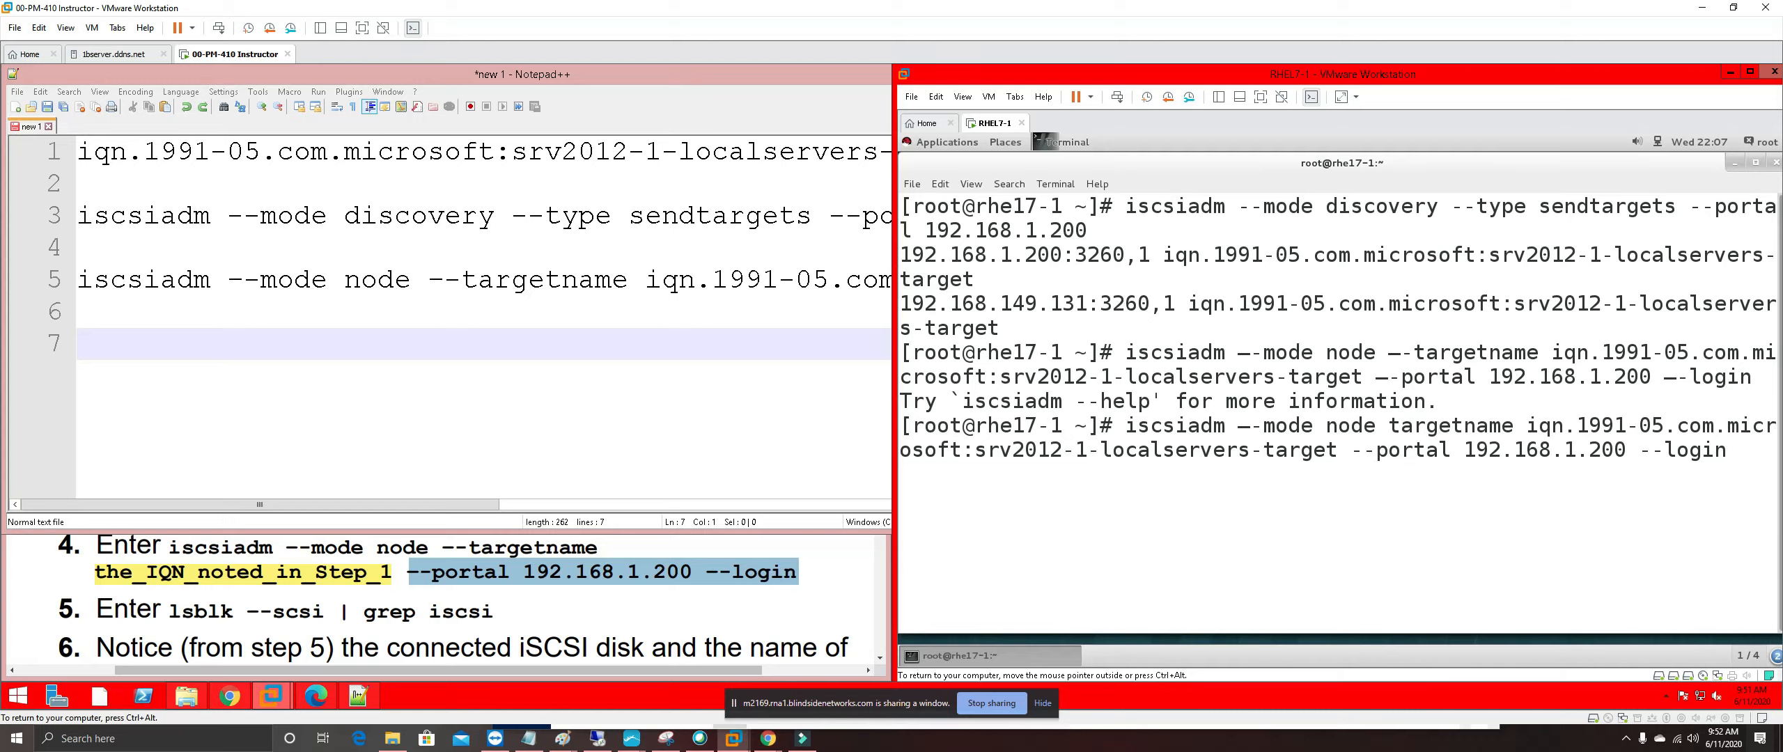
{"action": "type", "text": "--"}
{"action": "key", "text": "Left"}
{"action": "key", "text": "Left"}
{"action": "key", "text": "Left"}
{"action": "key", "text": "Left"}
{"action": "key", "text": "Left"}
{"action": "key", "text": "Left"}
{"action": "key", "text": "Left"}
{"action": "key", "text": "Left"}
{"action": "key", "text": "Left"}
{"action": "key", "text": "Left"}
{"action": "key", "text": "Left"}
{"action": "key", "text": "Left"}
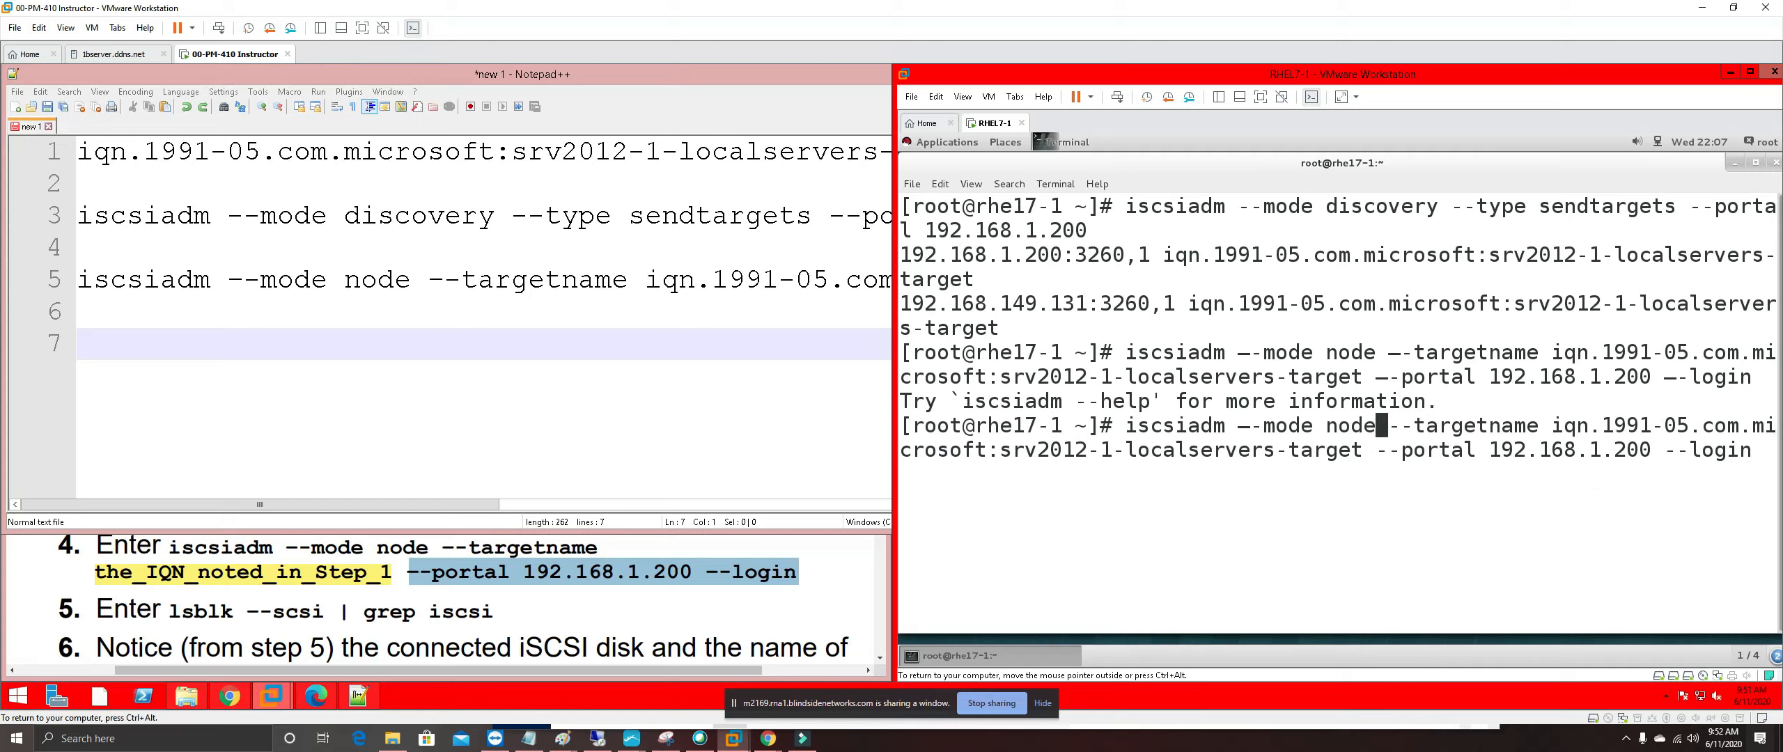
{"action": "key", "text": "BackSpace"}
{"action": "key", "text": "BackSpace"}
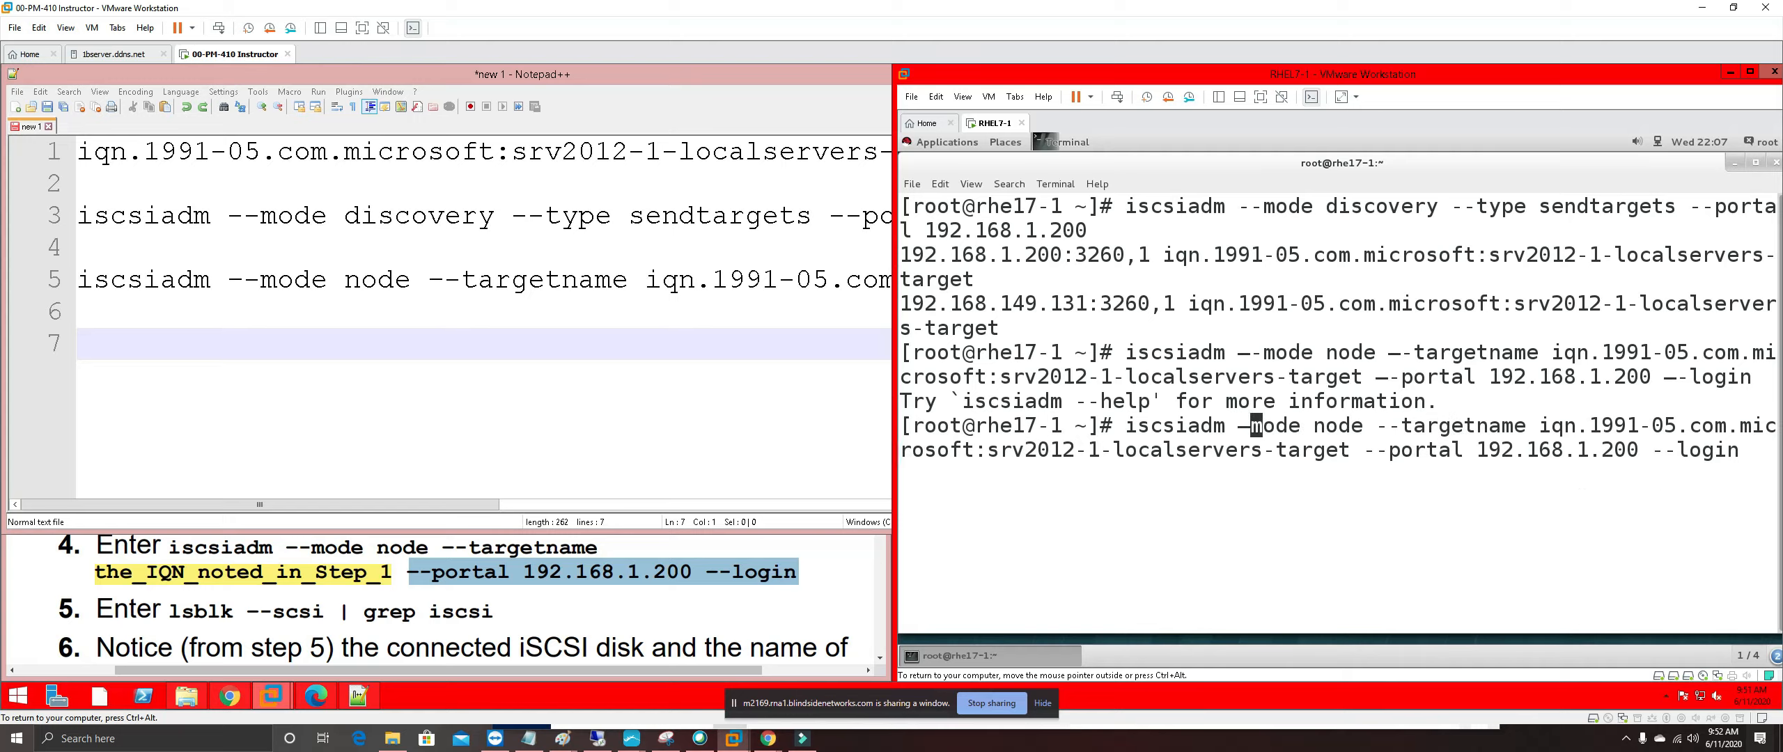
{"action": "type", "text": "--"}
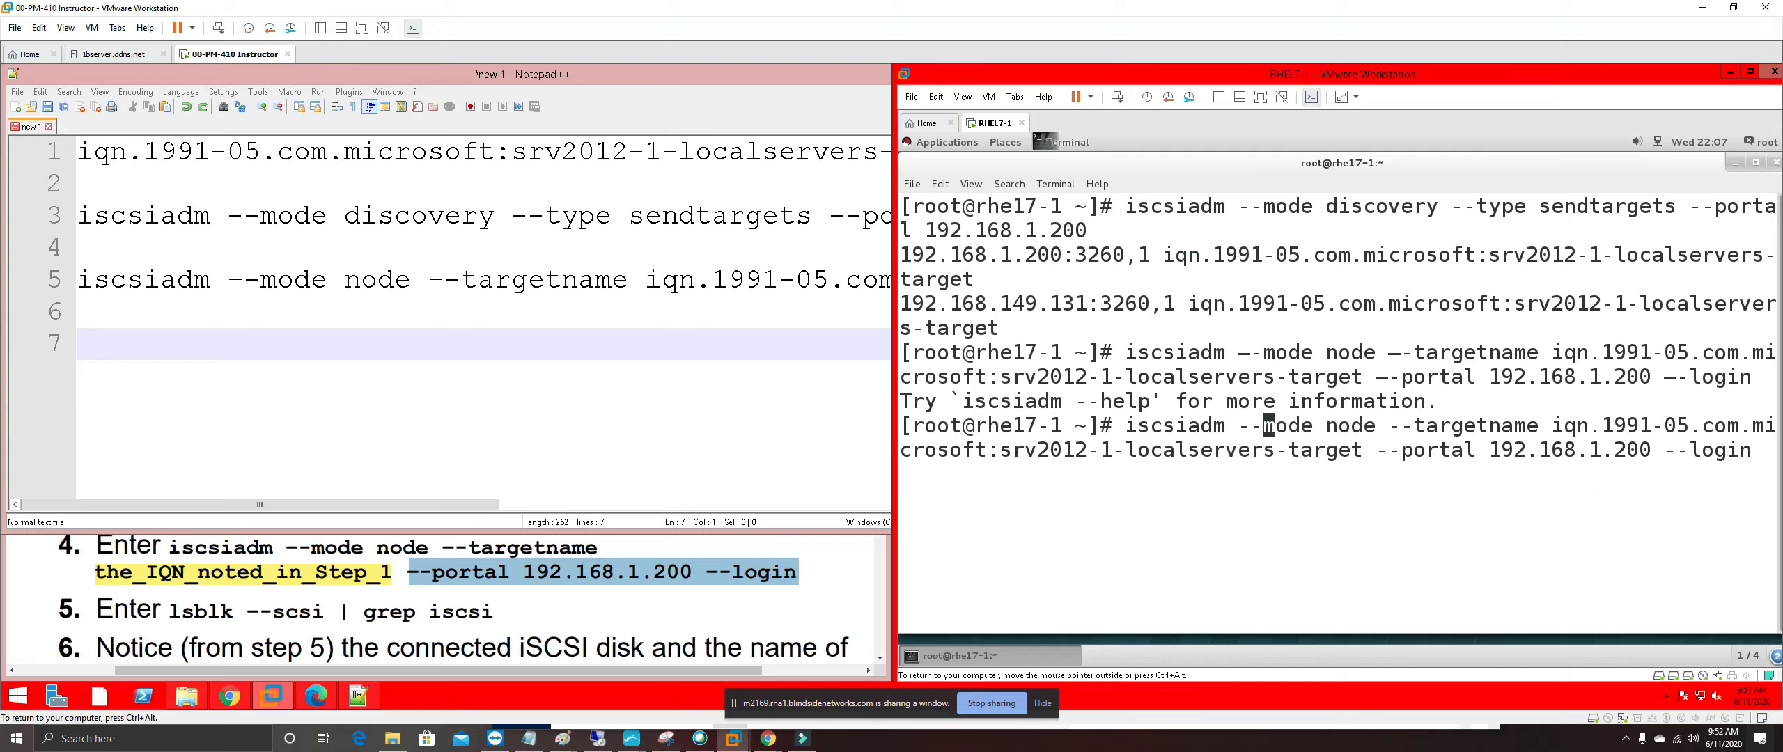
{"action": "key", "text": "Left"}
{"action": "key", "text": "Left"}
{"action": "key", "text": "Left"}
{"action": "key", "text": "Left"}
{"action": "key", "text": "Left"}
{"action": "key", "text": "Left"}
{"action": "key", "text": "Left"}
{"action": "key", "text": "Left"}
{"action": "key", "text": "Left"}
{"action": "key", "text": "Left"}
{"action": "key", "text": "Left"}
{"action": "key", "text": "End"}
{"action": "key", "text": "Return"}
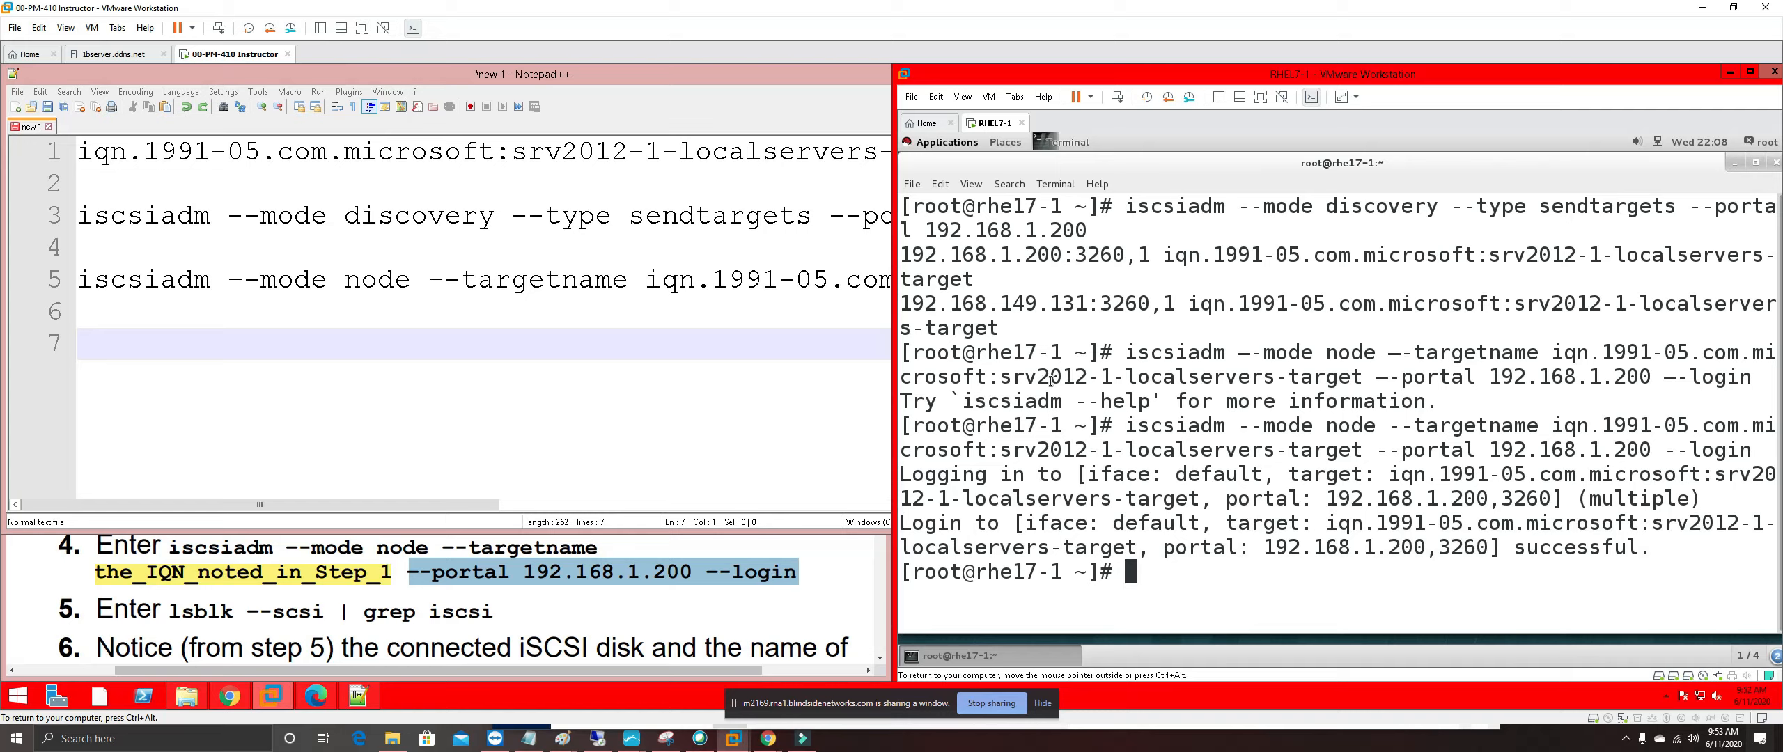
{"action": "left_click_drag", "start_coordinate": [1514, 550], "coordinate": [1639, 550]}
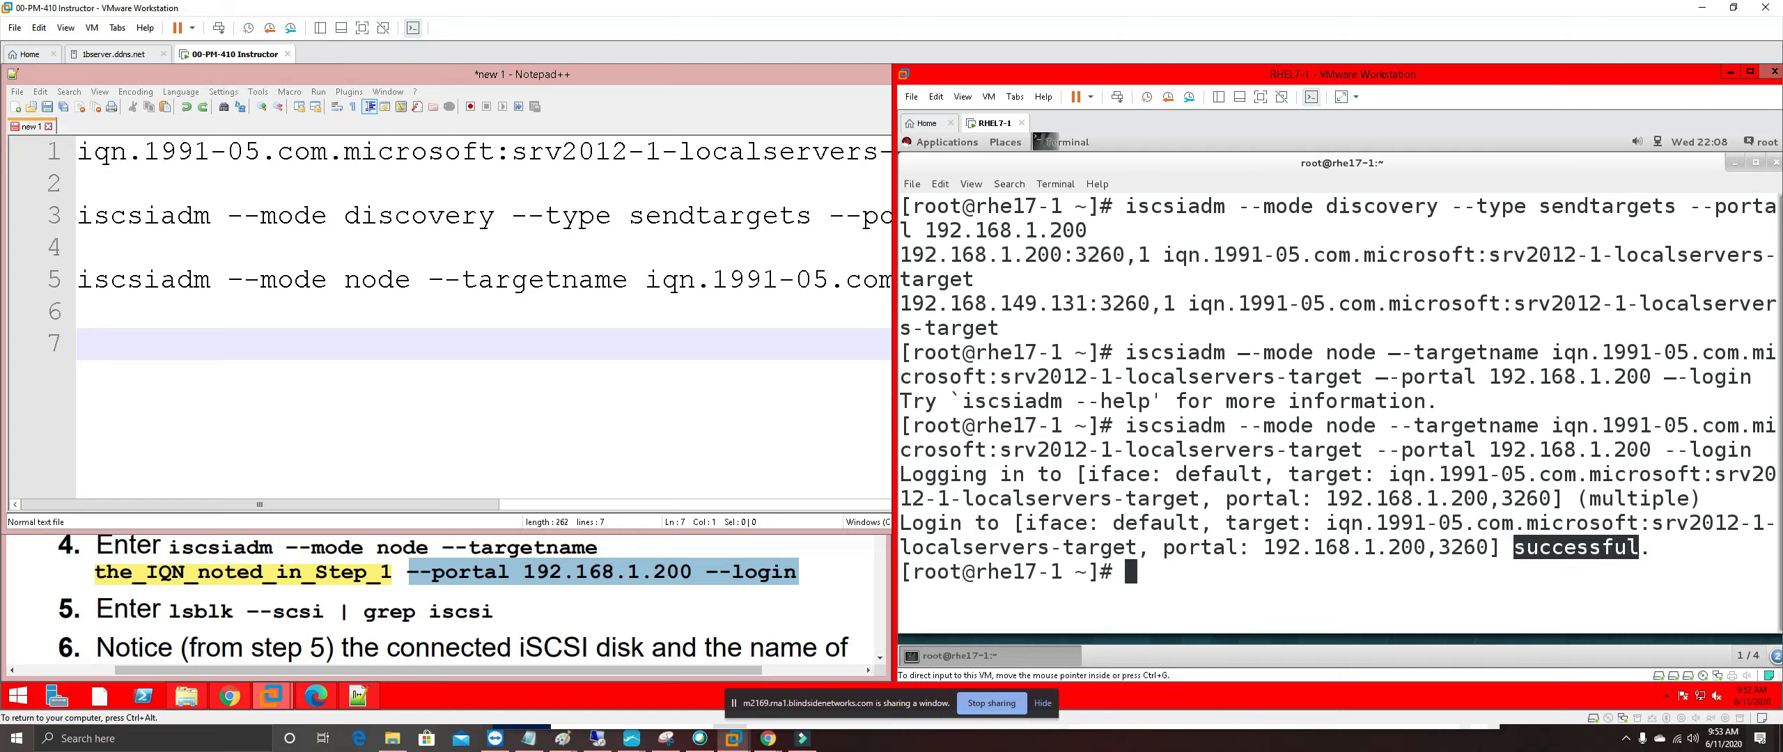
Highlight steps 3 and 4 of the lab guide in pink
{"action": "left_click", "coordinate": [404, 614]}
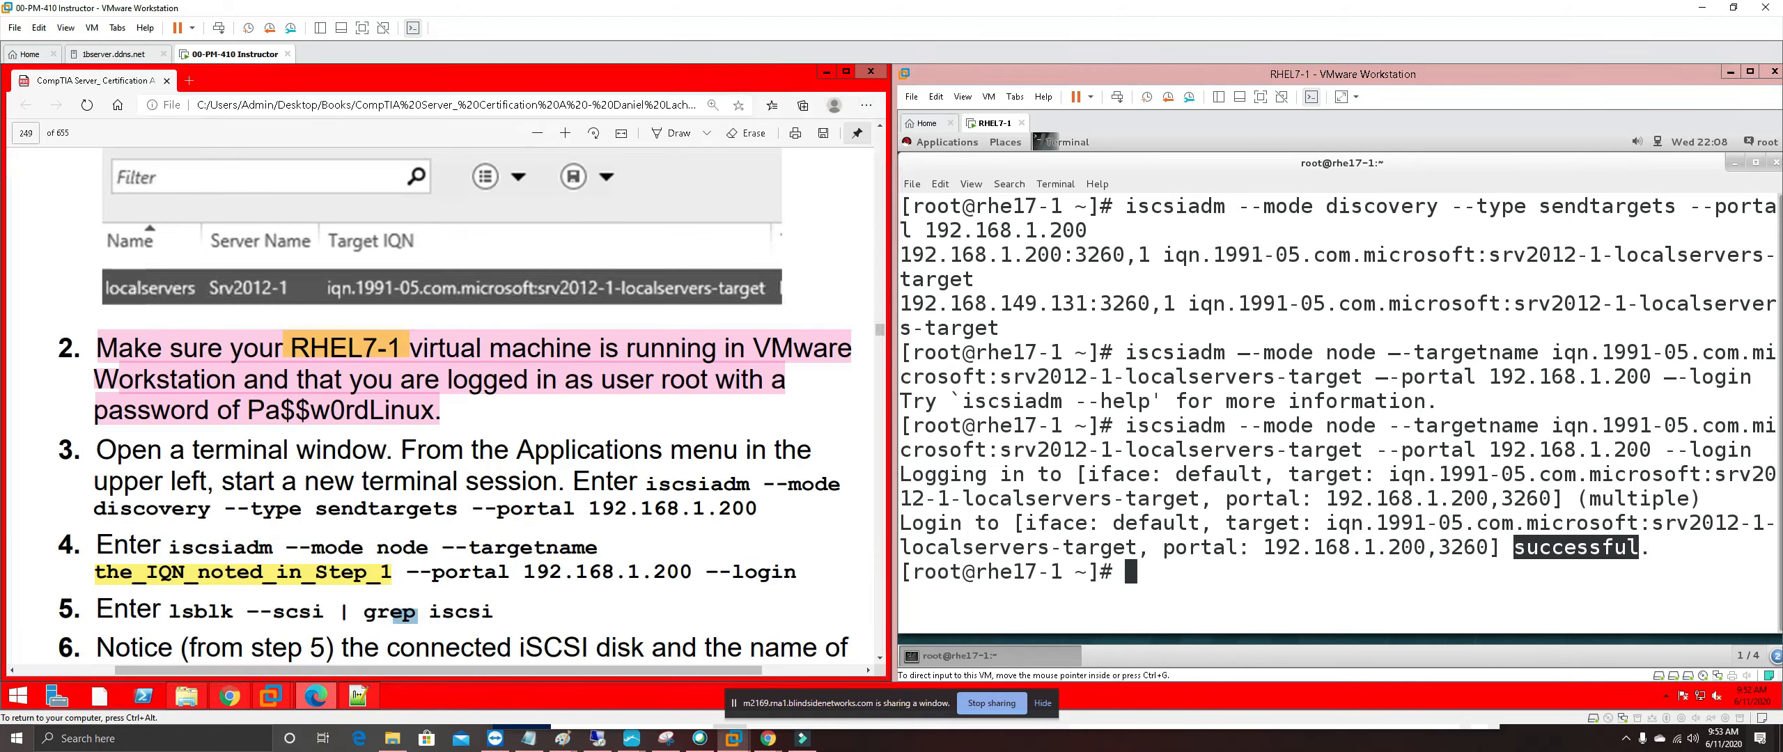
{"action": "left_click_drag", "start_coordinate": [799, 572], "coordinate": [61, 449]}
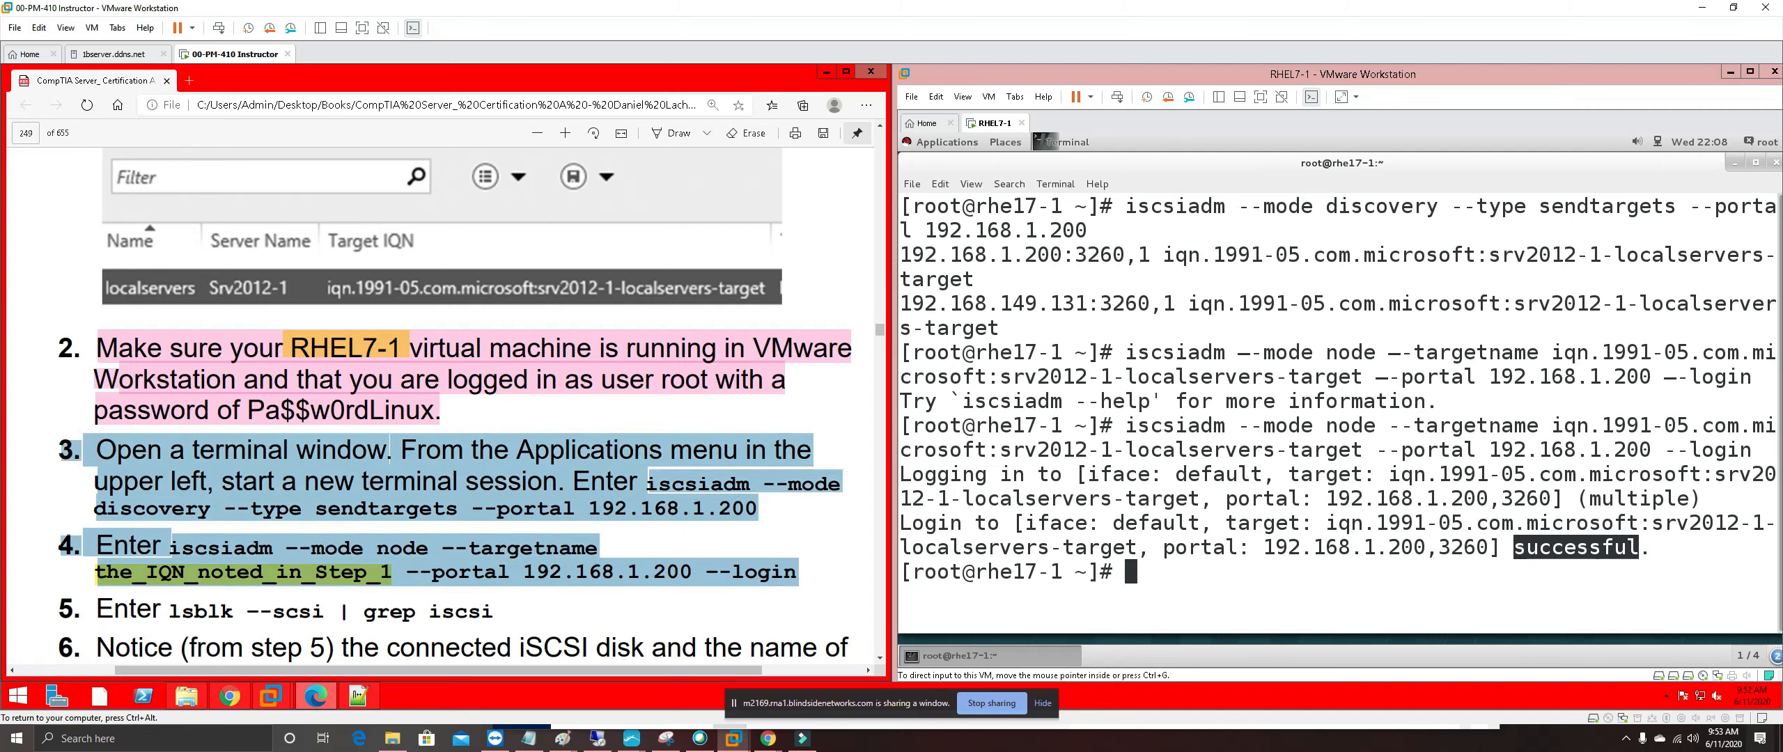
{"action": "right_click", "coordinate": [134, 459]}
{"action": "mouse_move", "coordinate": [371, 479]}
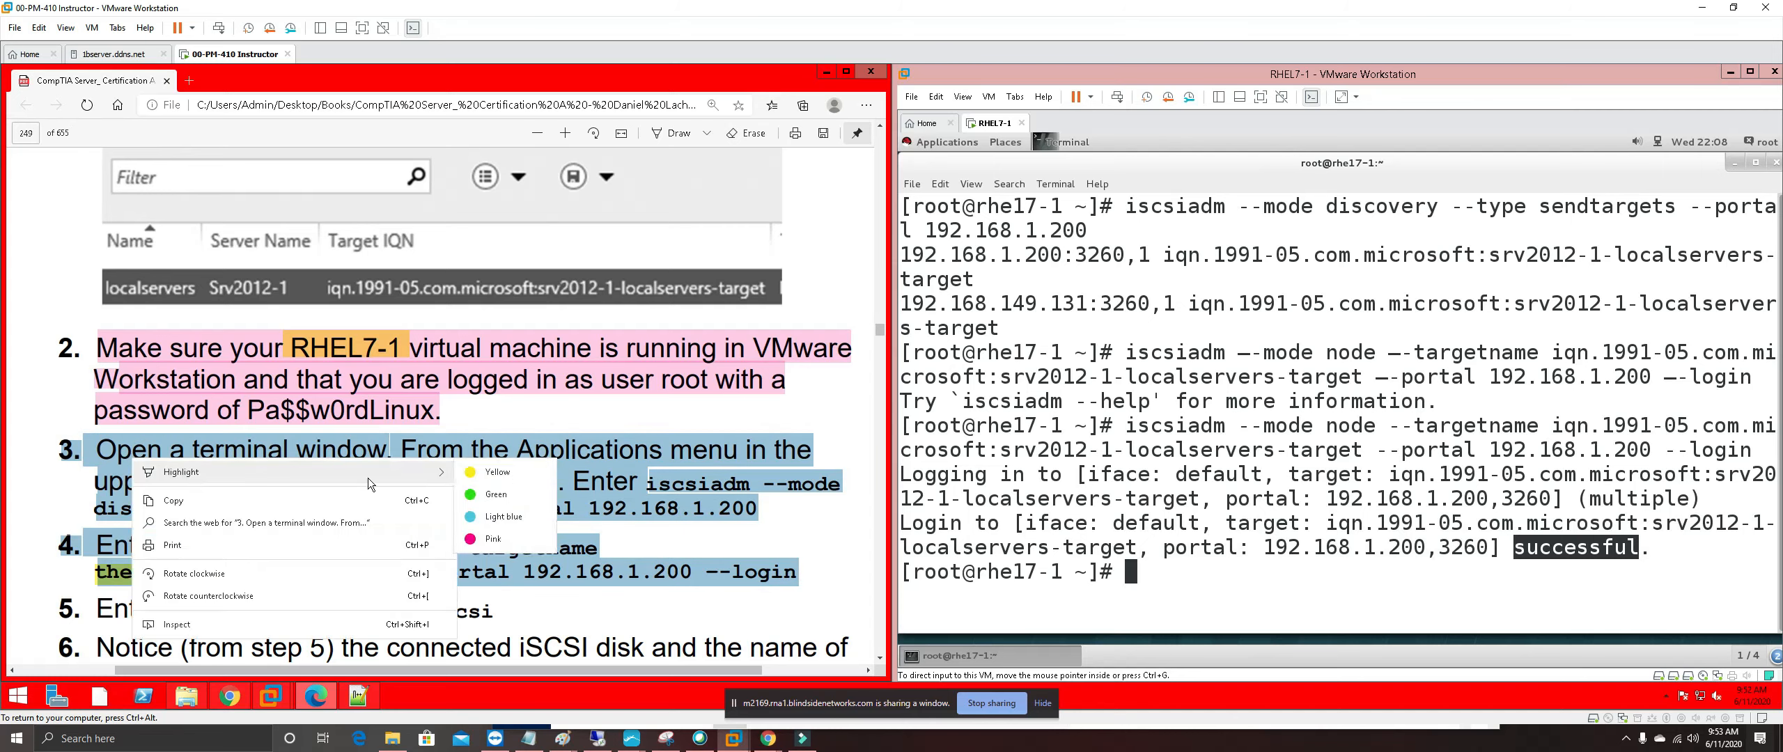
{"action": "left_click", "coordinate": [487, 540]}
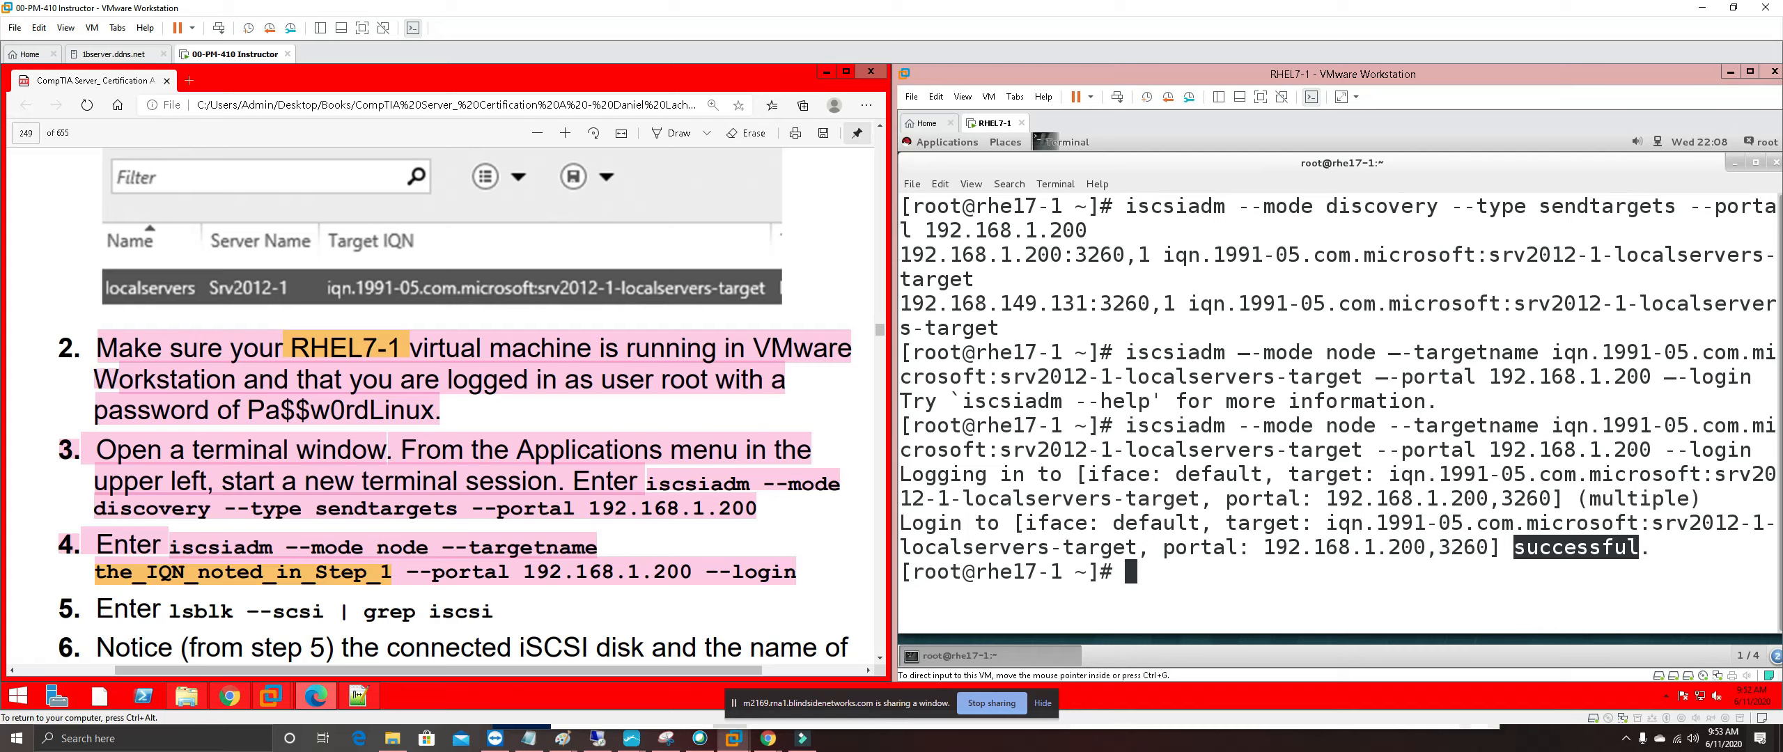
Scroll to step 5's lsblk --scsi | grep iscsi command, then return input to the RHEL7-1 VM
{"action": "scroll", "coordinate": [455, 405], "scroll_direction": "down", "scroll_amount": 1}
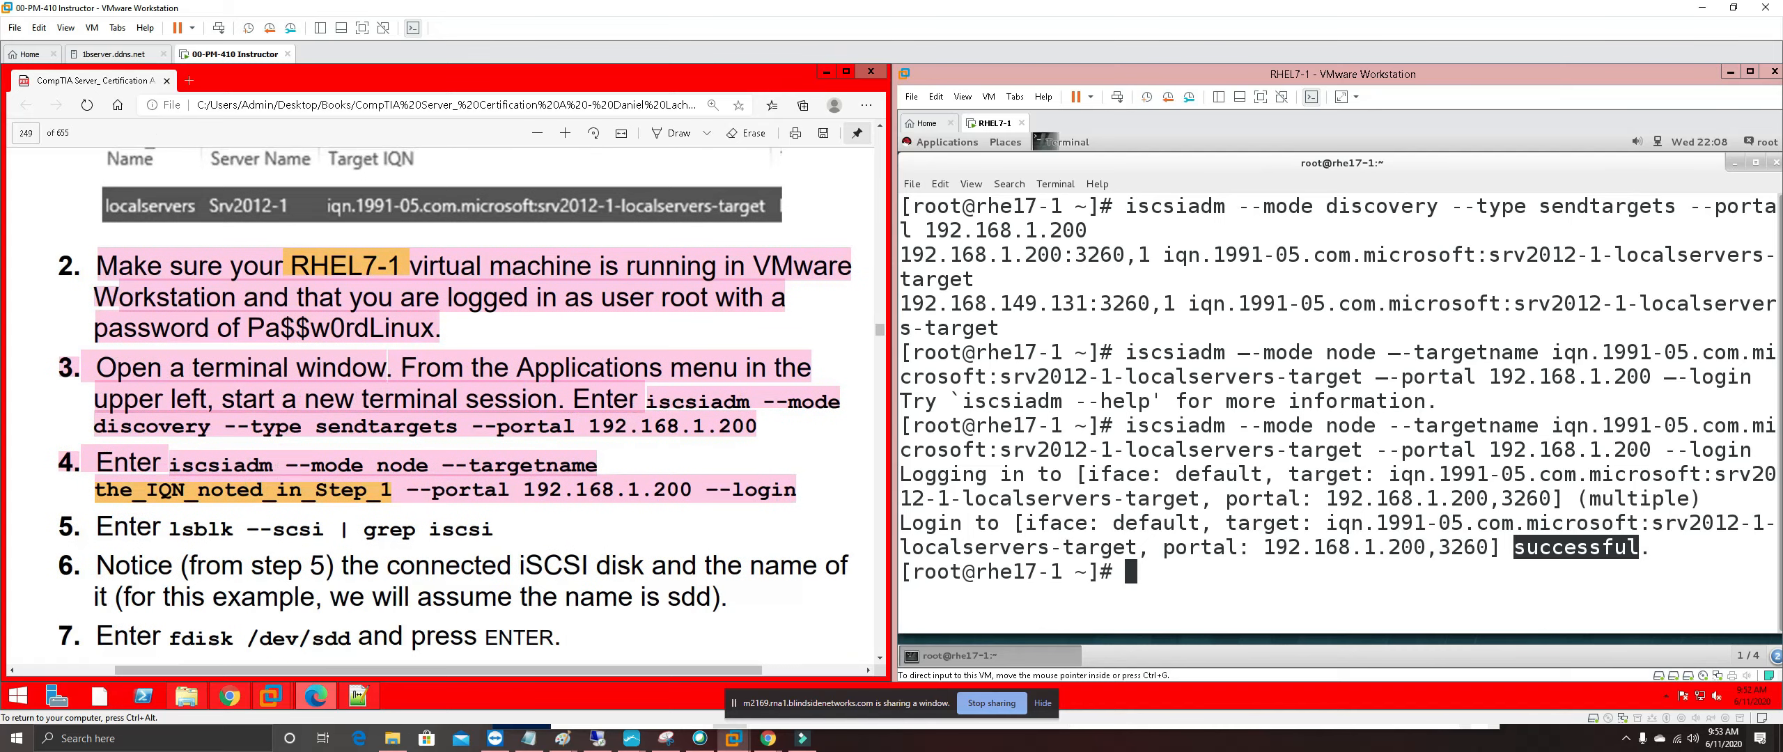
{"action": "scroll", "coordinate": [456, 405], "scroll_direction": "down", "scroll_amount": 2}
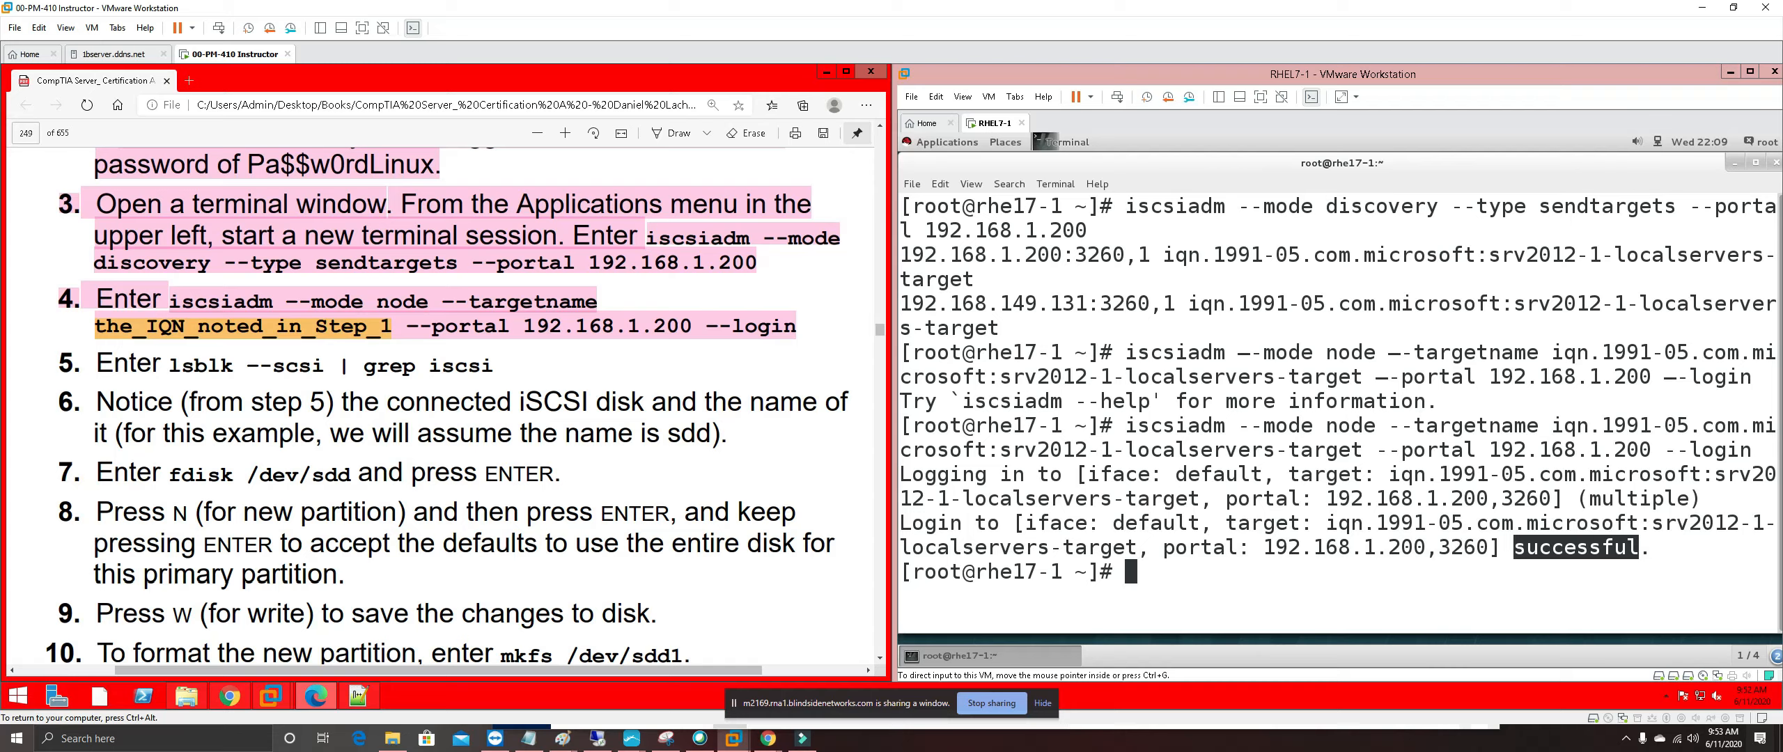
{"action": "double_click", "coordinate": [339, 366]}
{"action": "left_click", "coordinate": [297, 363]}
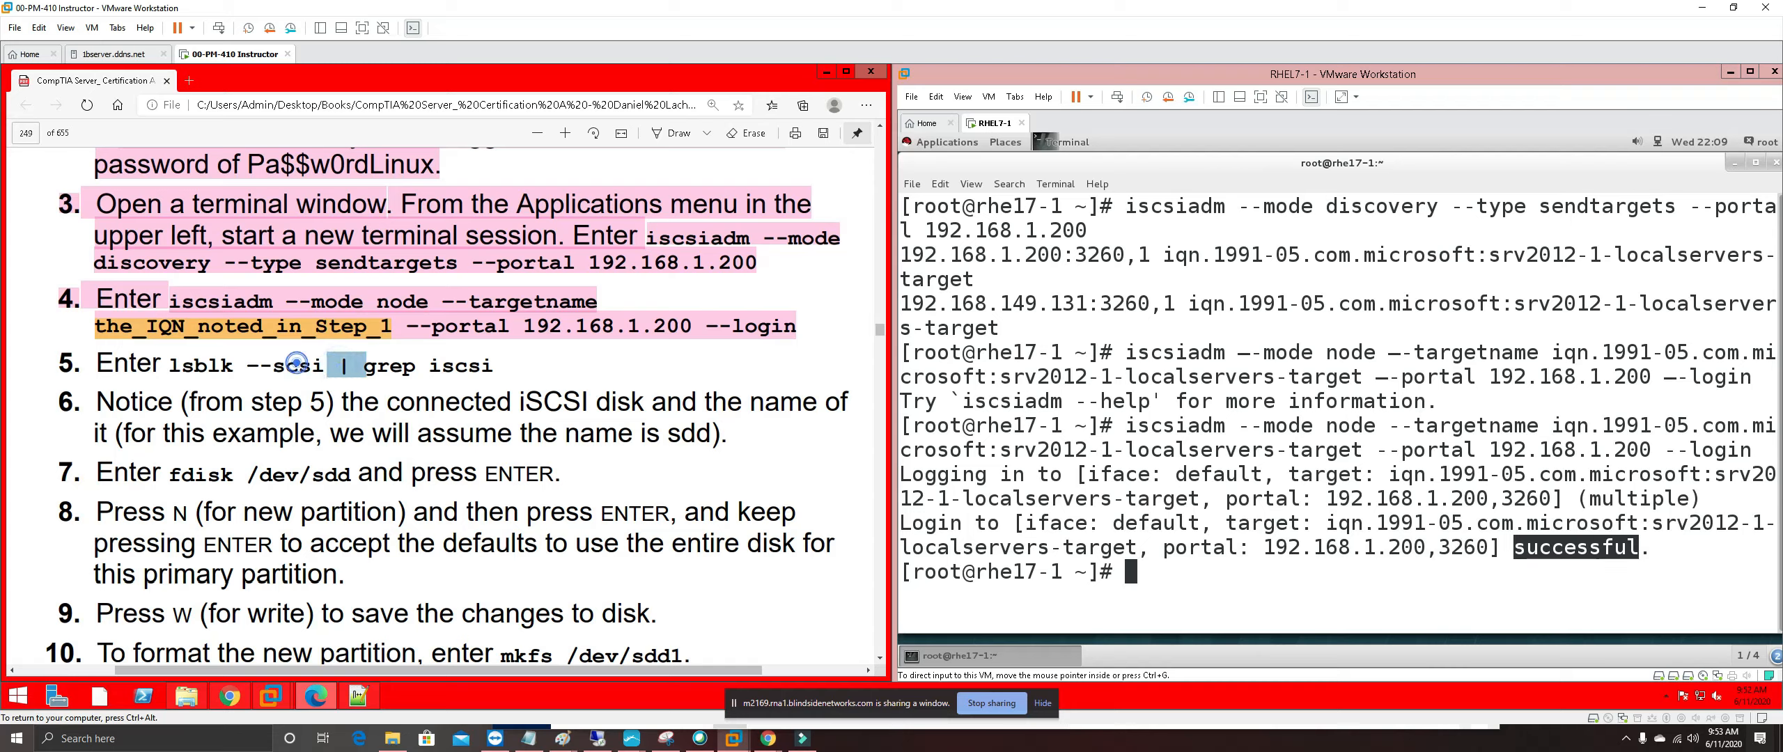
{"action": "left_click_drag", "start_coordinate": [249, 361], "coordinate": [325, 365]}
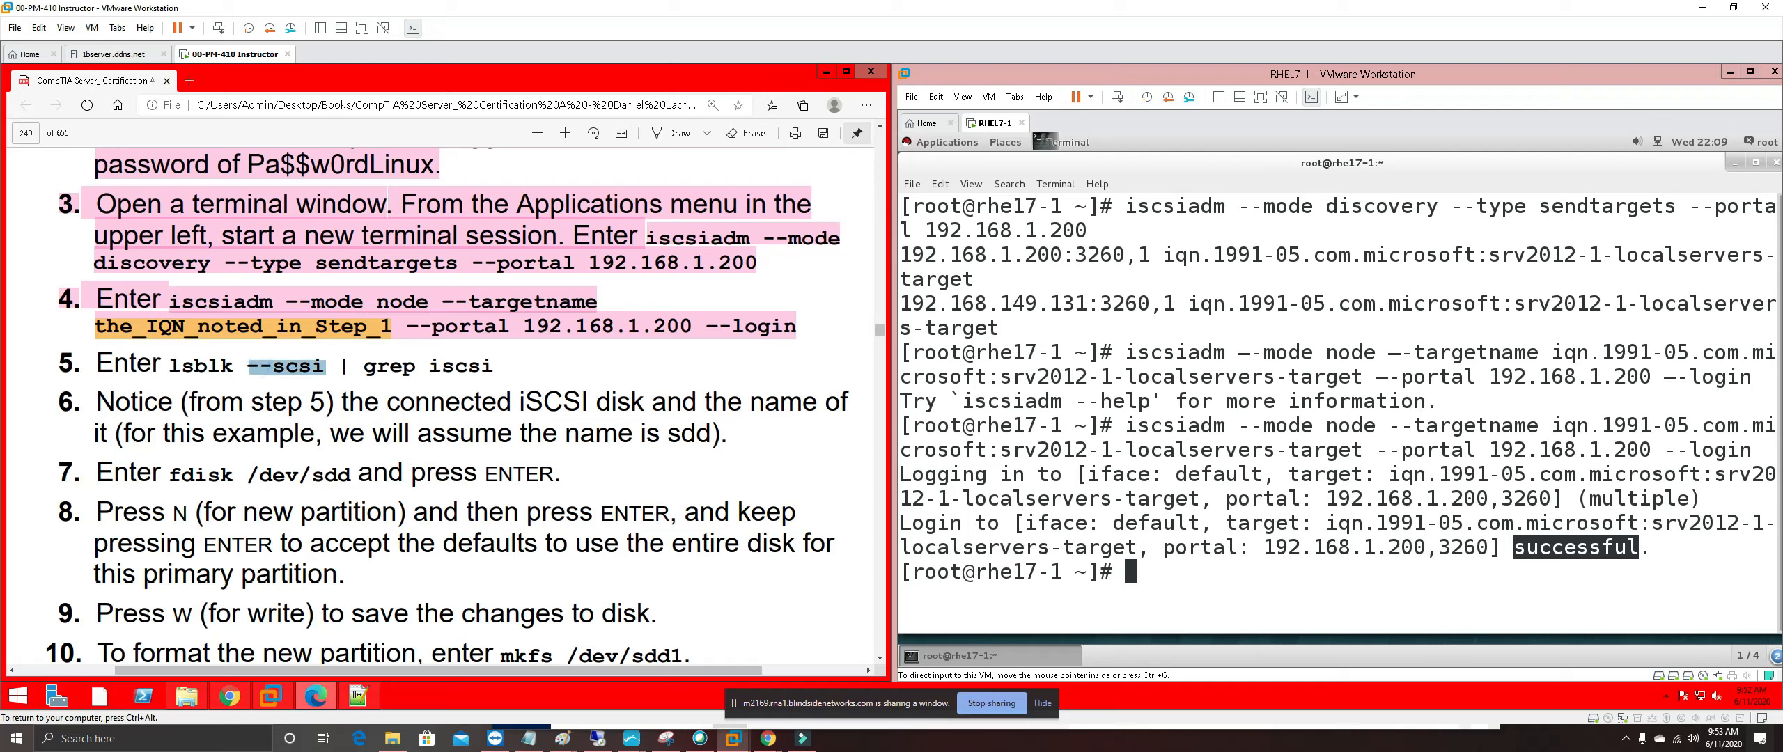
{"action": "left_click", "coordinate": [343, 363]}
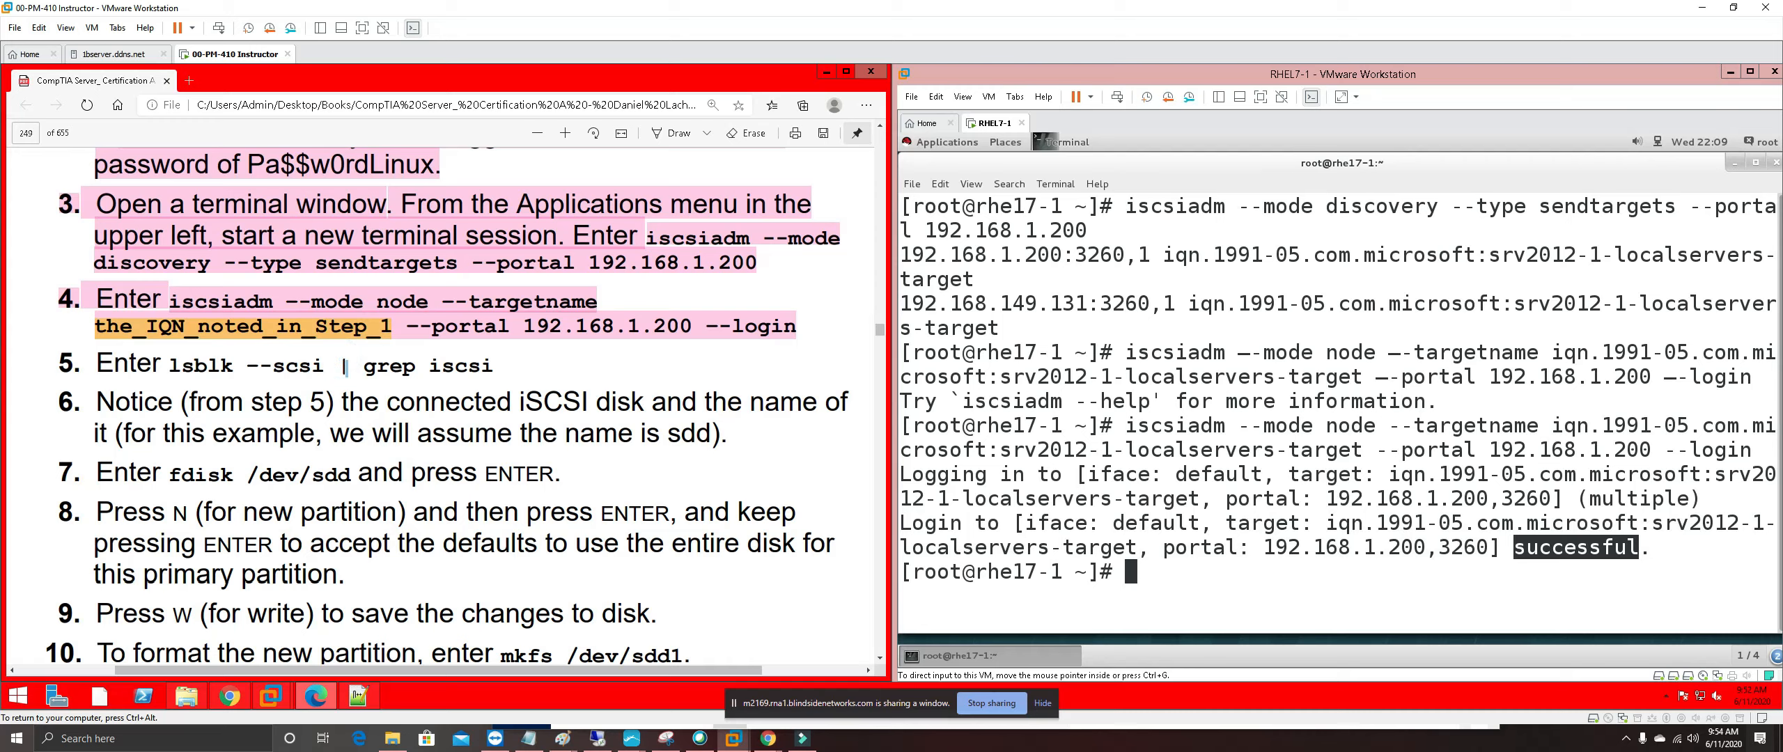
{"action": "left_click_drag", "start_coordinate": [427, 365], "coordinate": [494, 365]}
{"action": "left_click", "coordinate": [297, 366]}
{"action": "left_click", "coordinate": [1181, 579]}
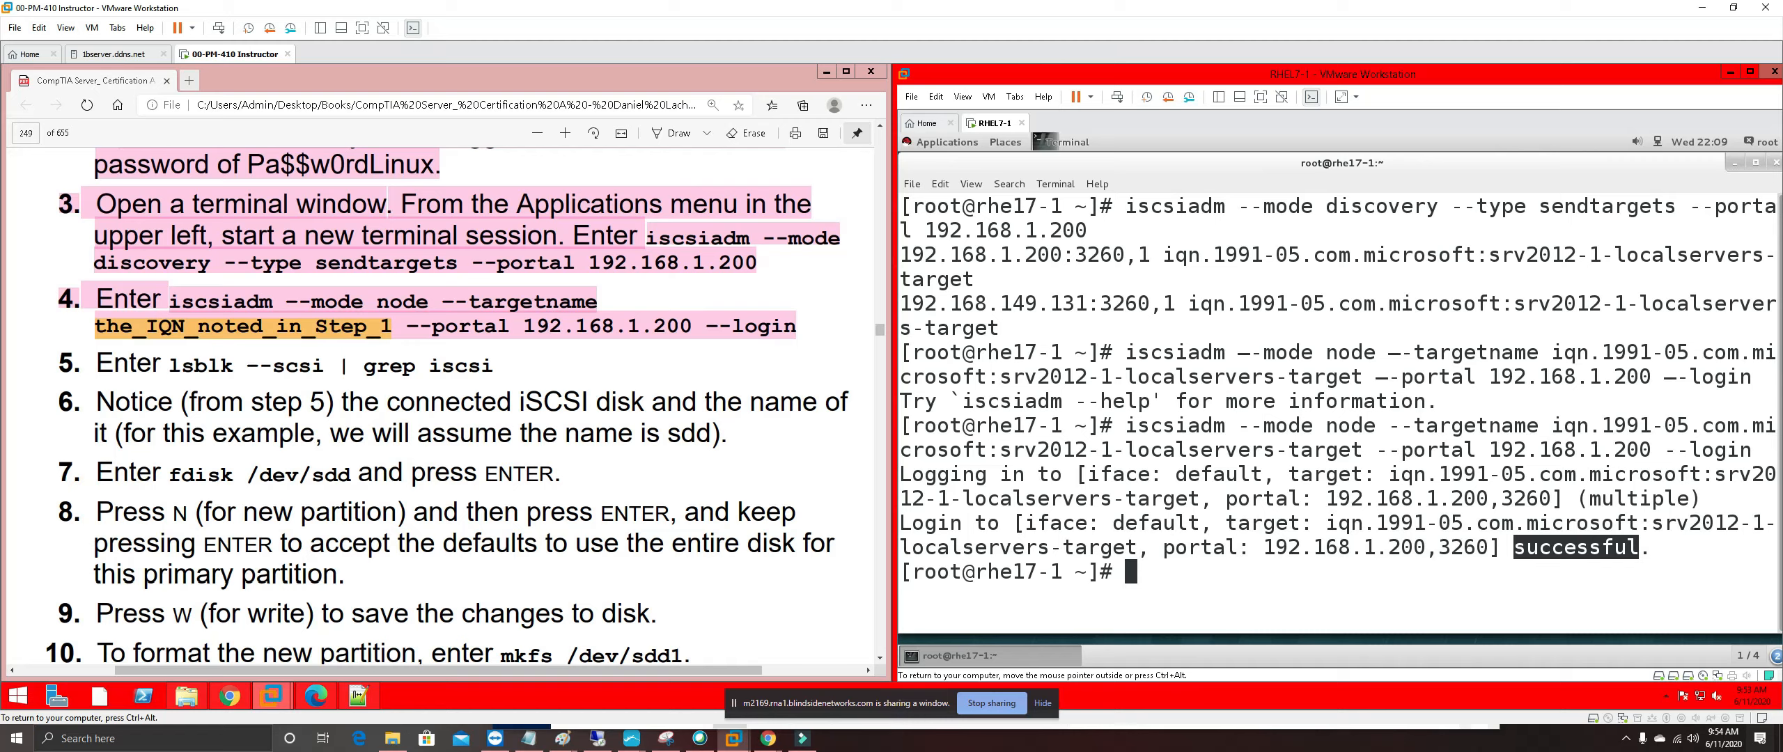
Run 'lsblk --scsi | grep iscsi' on RHEL7-1, showing the iSCSI disk as sdd
{"action": "type", "text": "lsb"}
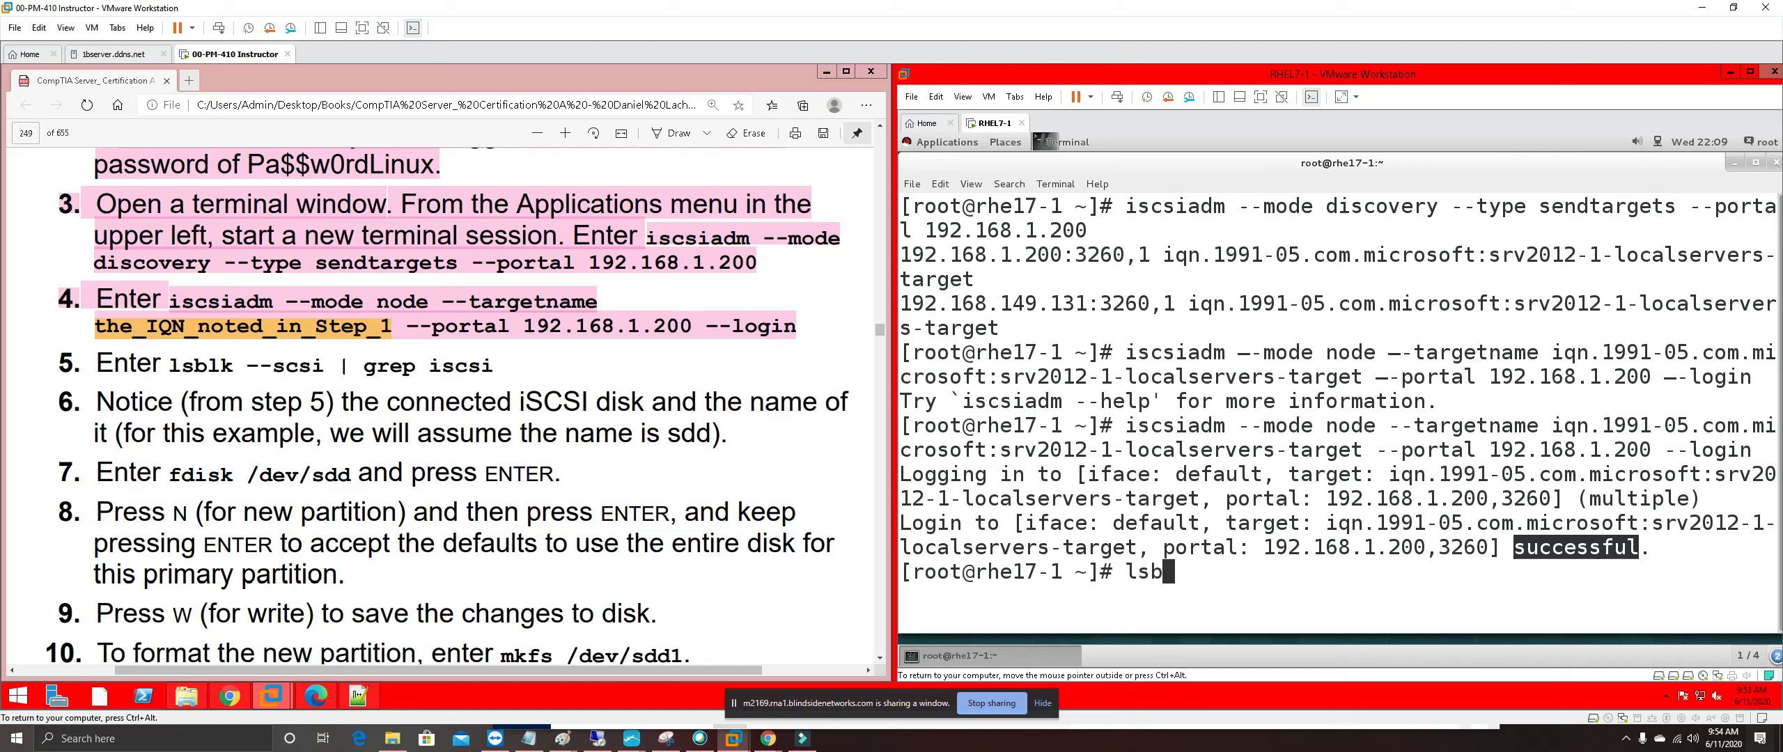
{"action": "type", "text": "lk --"}
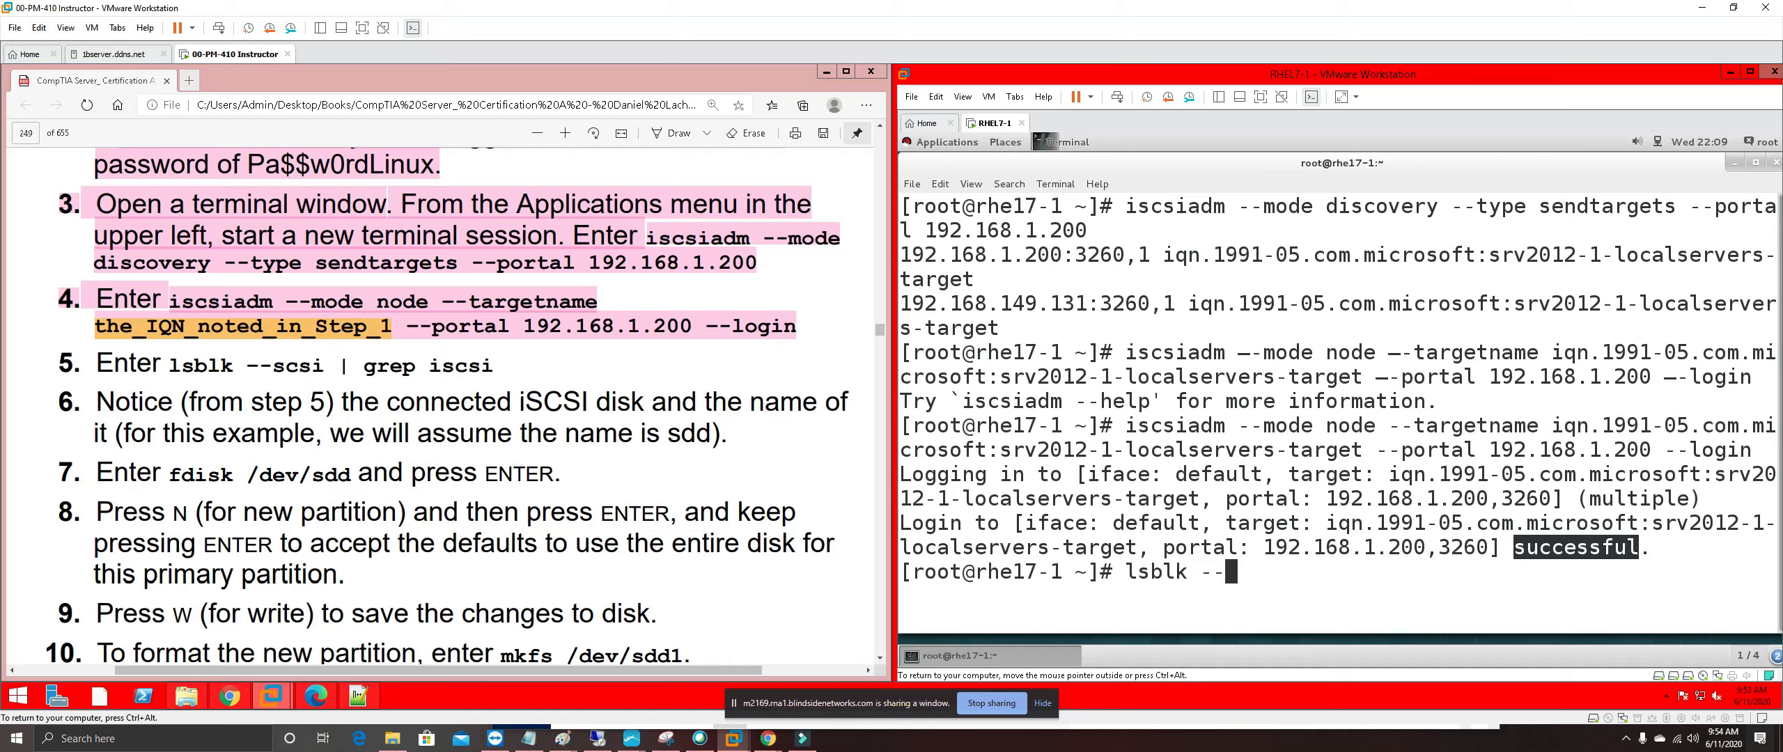
{"action": "type", "text": "scsi | grep"}
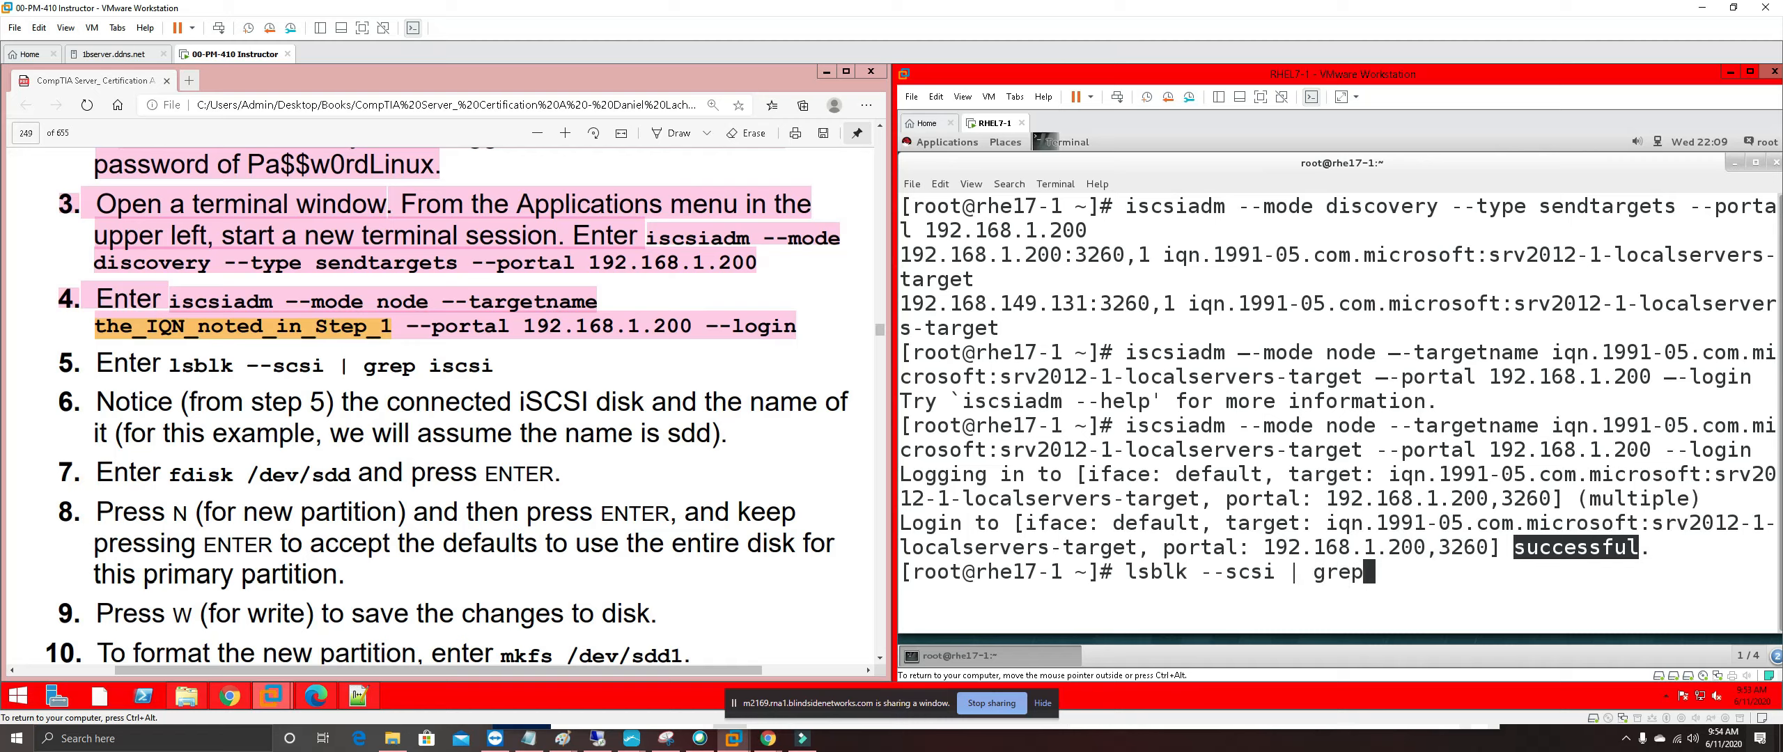
{"action": "type", "text": " iscsi"}
{"action": "key", "text": "Return"}
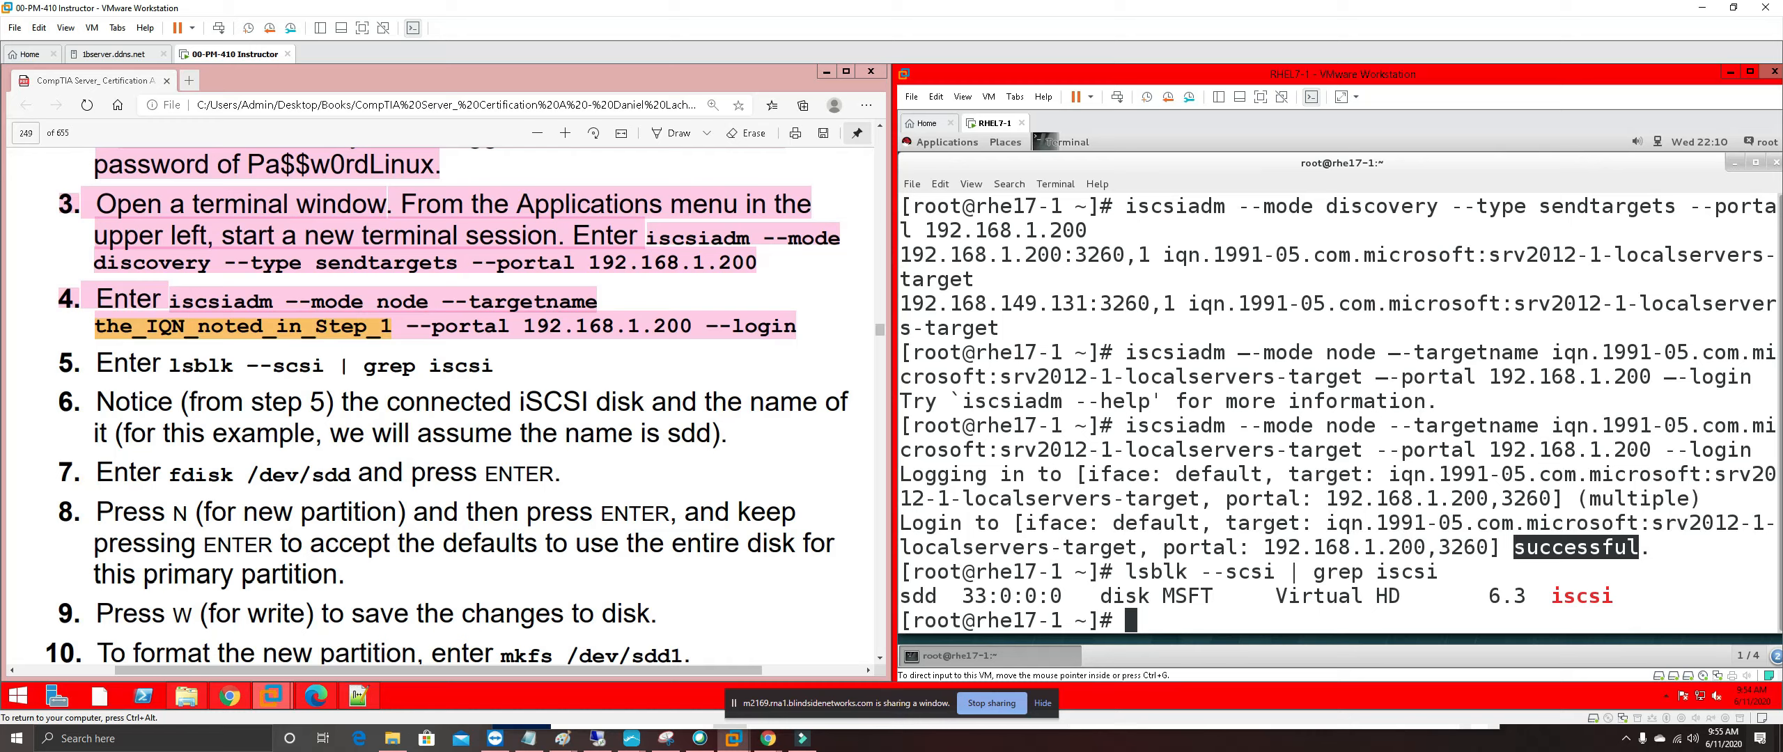
Highlight steps 5 and 6 of the lab guide in pink
{"action": "left_click_drag", "start_coordinate": [727, 433], "coordinate": [66, 362]}
{"action": "right_click", "coordinate": [143, 369]}
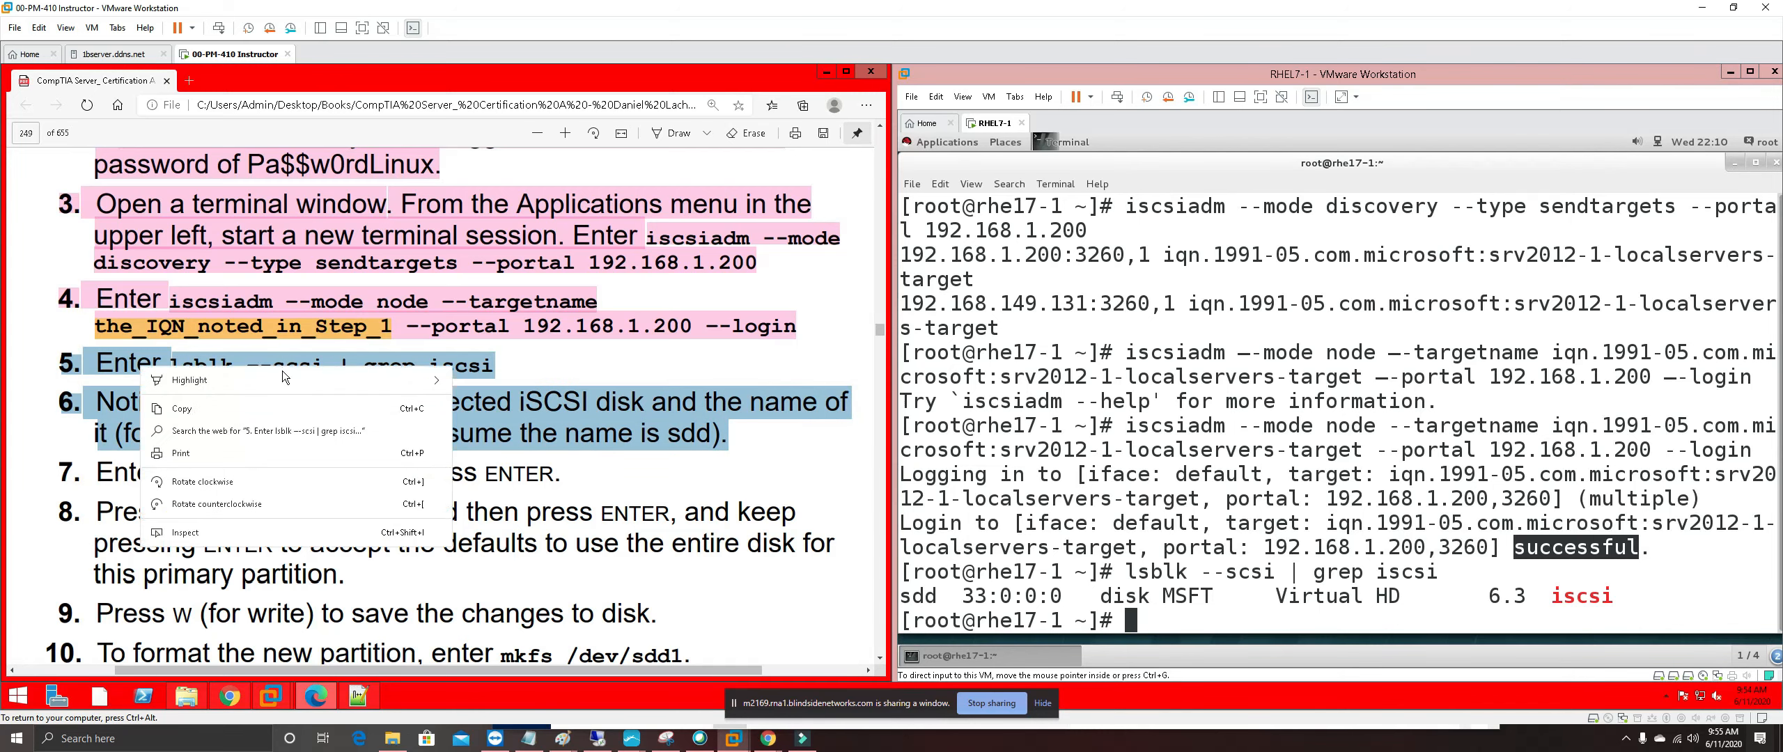
{"action": "mouse_move", "coordinate": [345, 381]}
{"action": "left_click", "coordinate": [499, 446]}
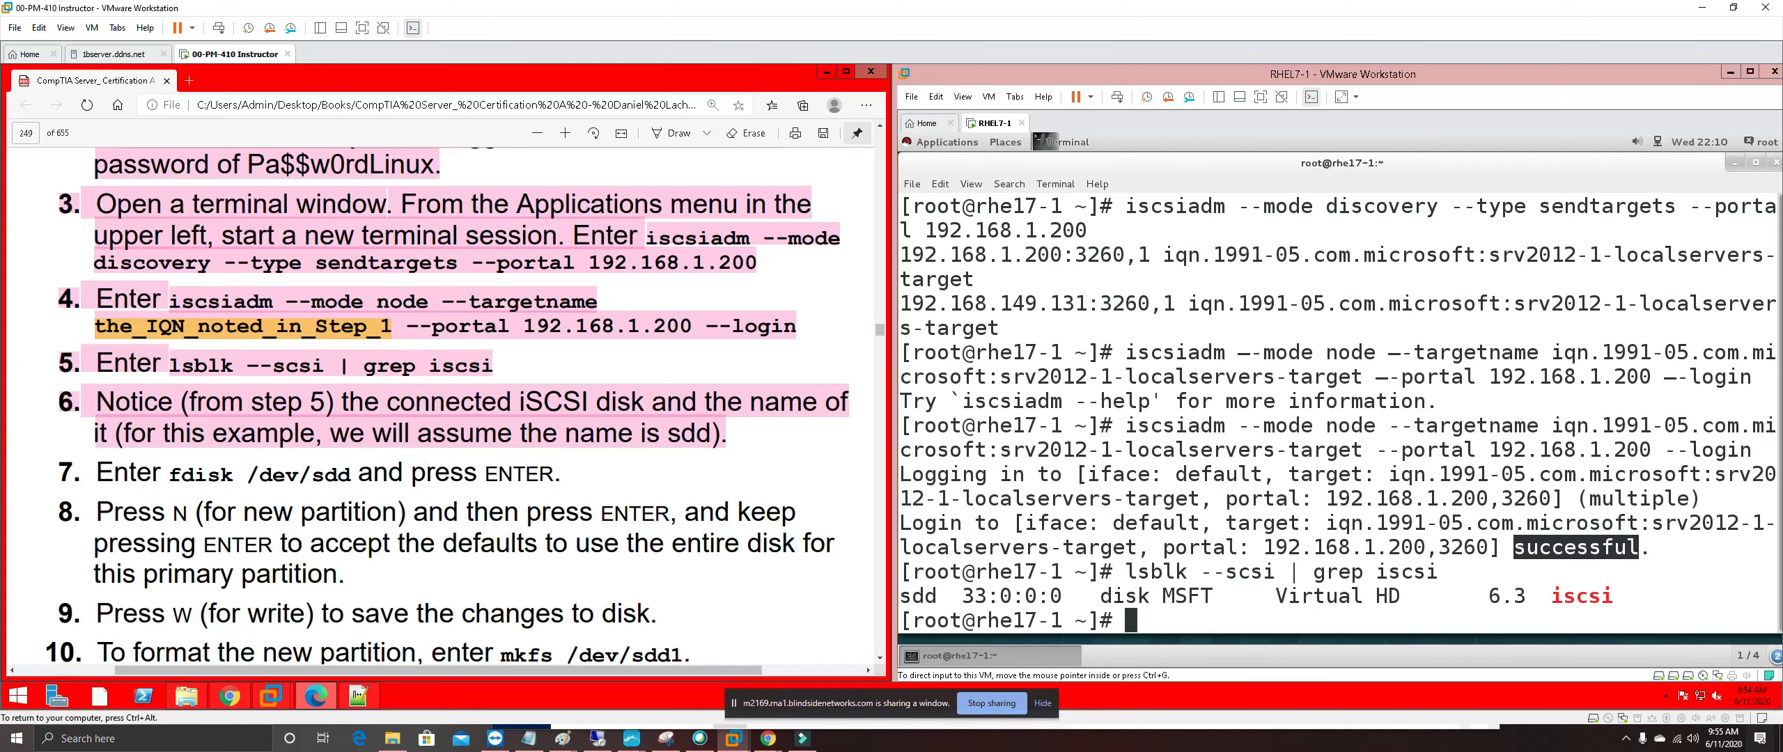
Scroll to step 7's fdisk /dev/sdd command, then return input to the RHEL7-1 VM
{"action": "scroll", "coordinate": [404, 460], "scroll_direction": "down", "scroll_amount": 2}
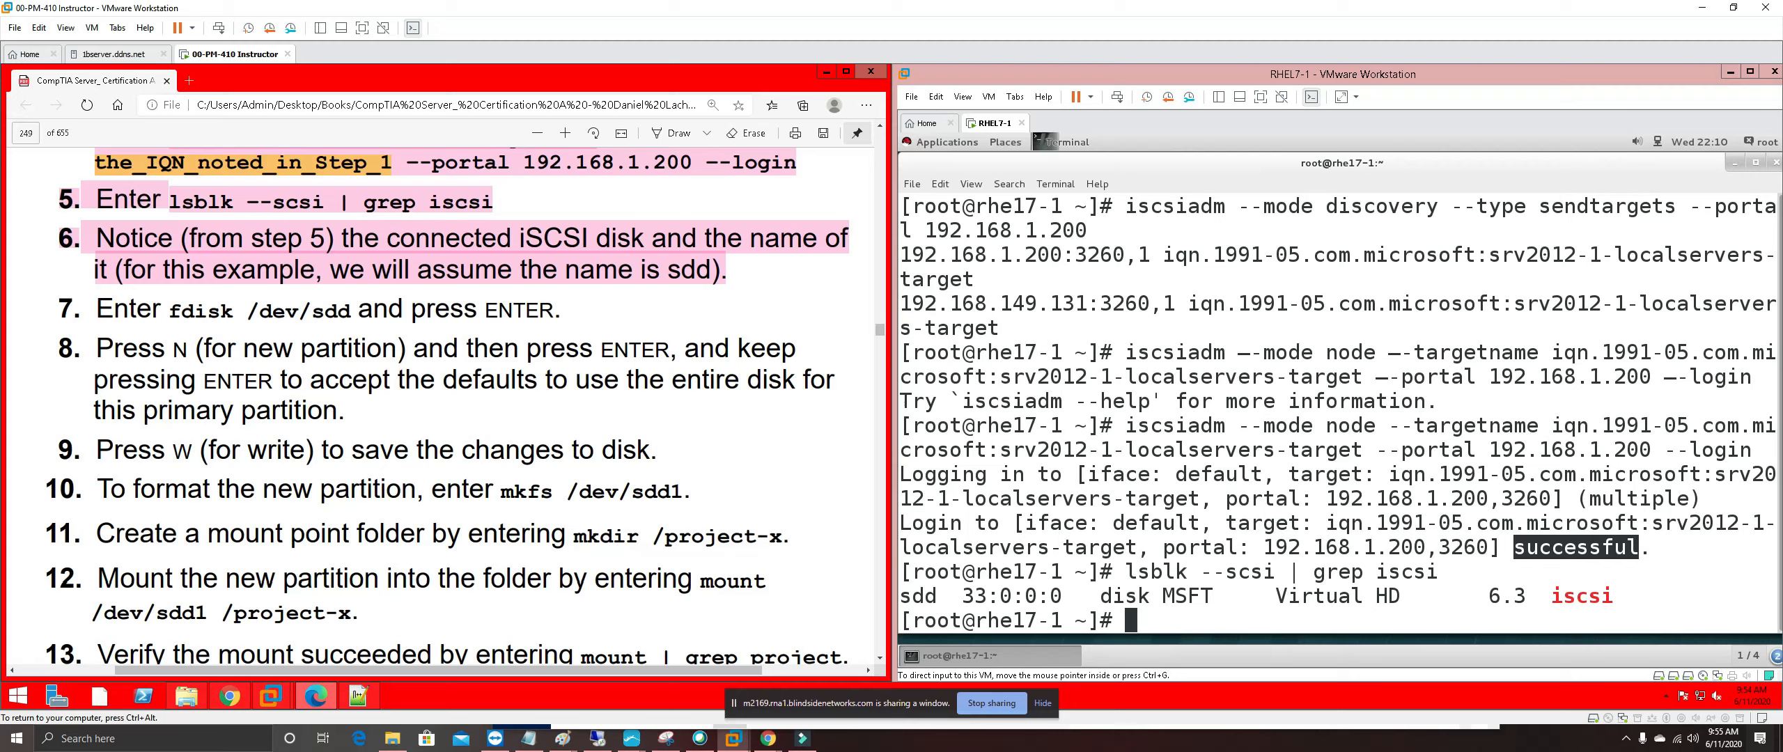
{"action": "left_click_drag", "start_coordinate": [171, 311], "coordinate": [236, 313]}
{"action": "left_click", "coordinate": [197, 314]}
{"action": "left_click", "coordinate": [320, 307]}
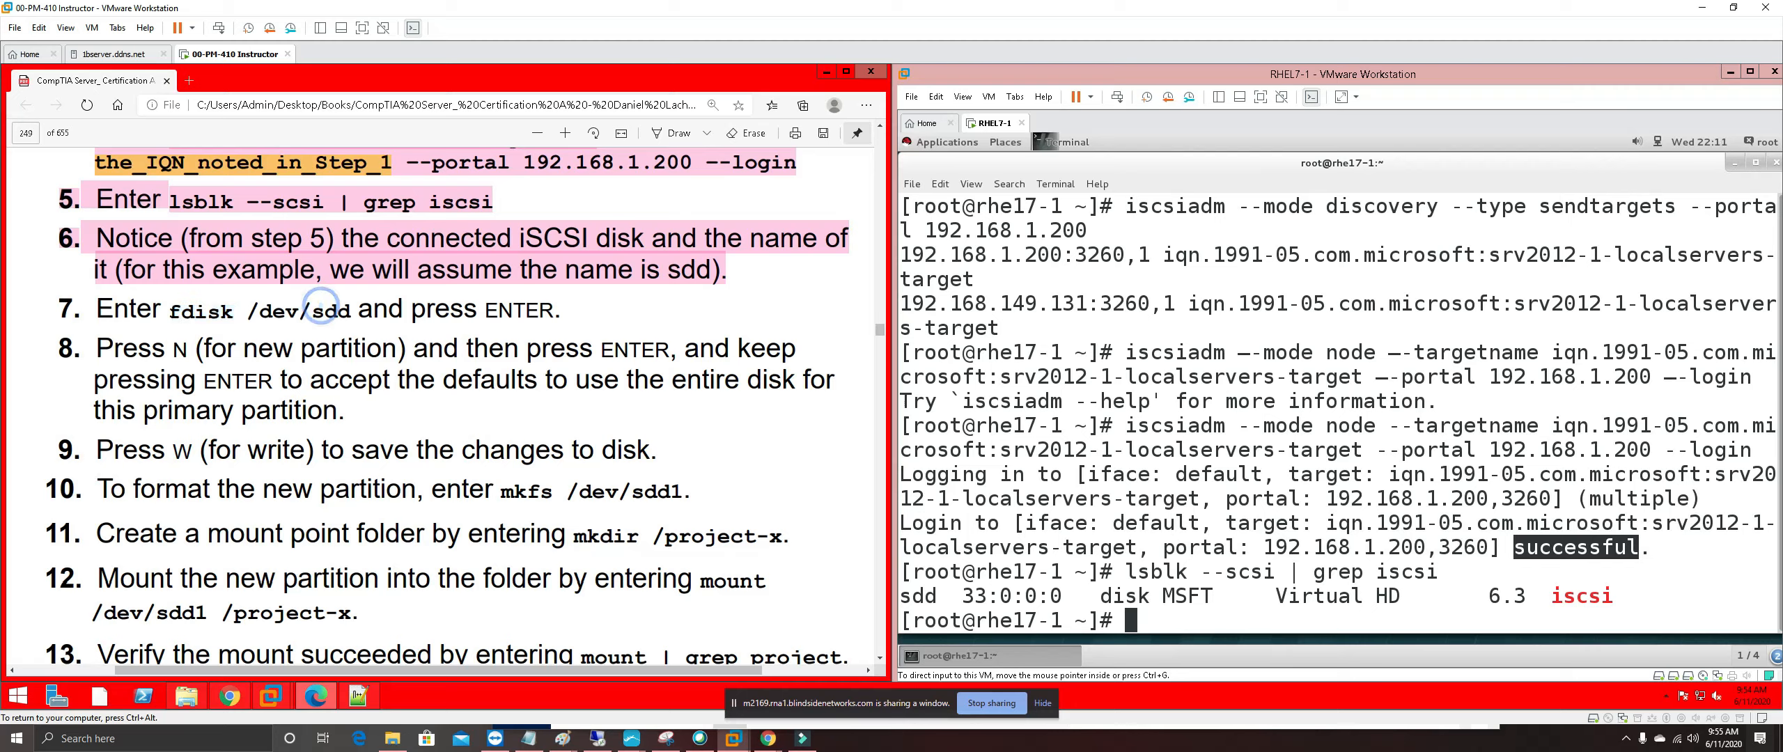
{"action": "left_click", "coordinate": [1145, 621]}
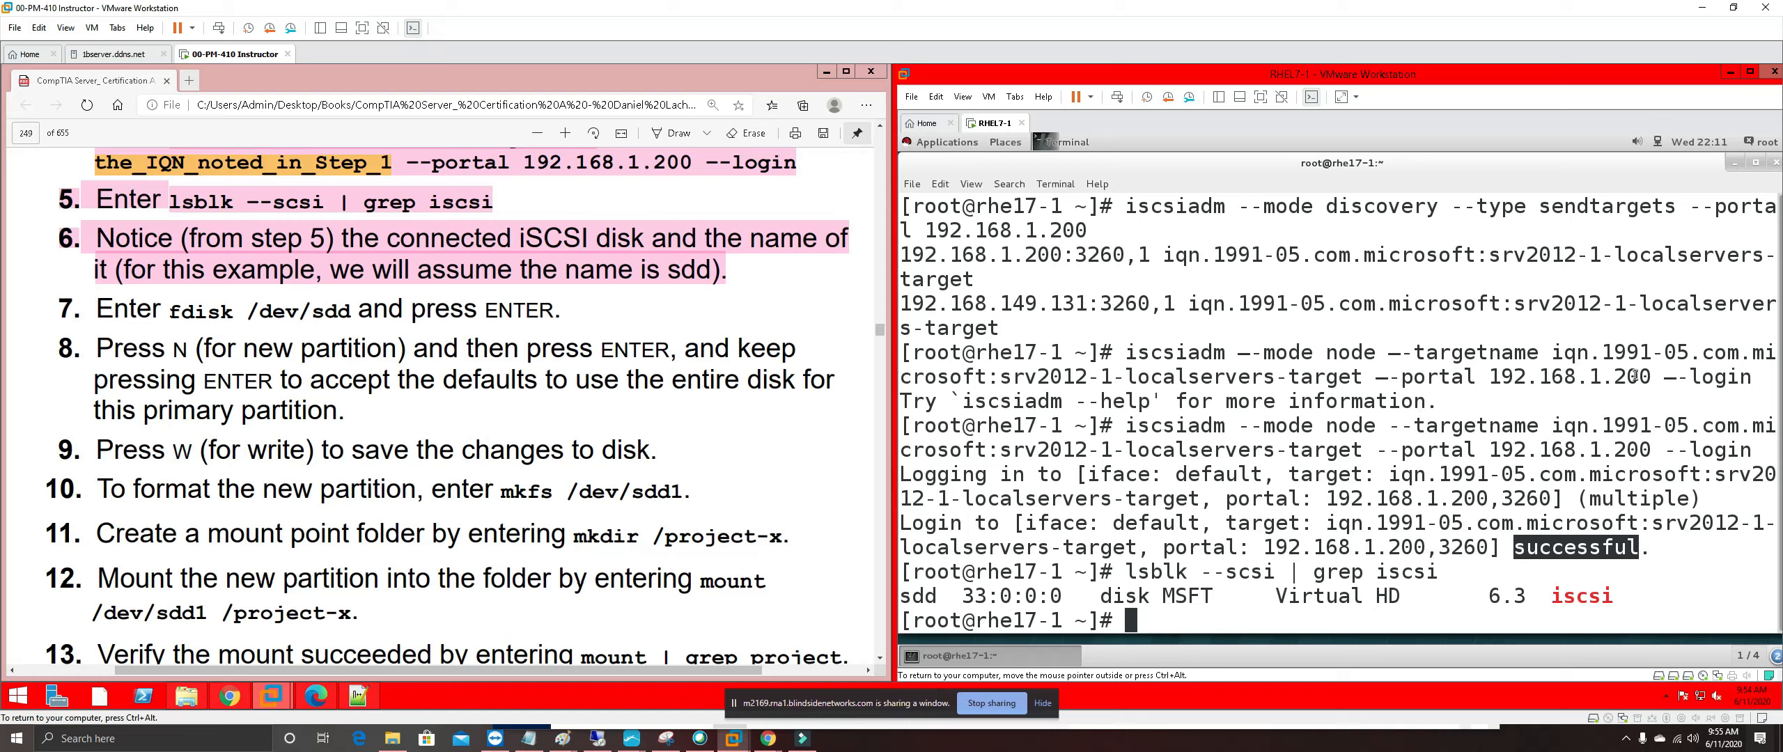
Clear the terminal and start fdisk on /dev/sdd
{"action": "type", "text": "clear"}
{"action": "key", "text": "Return"}
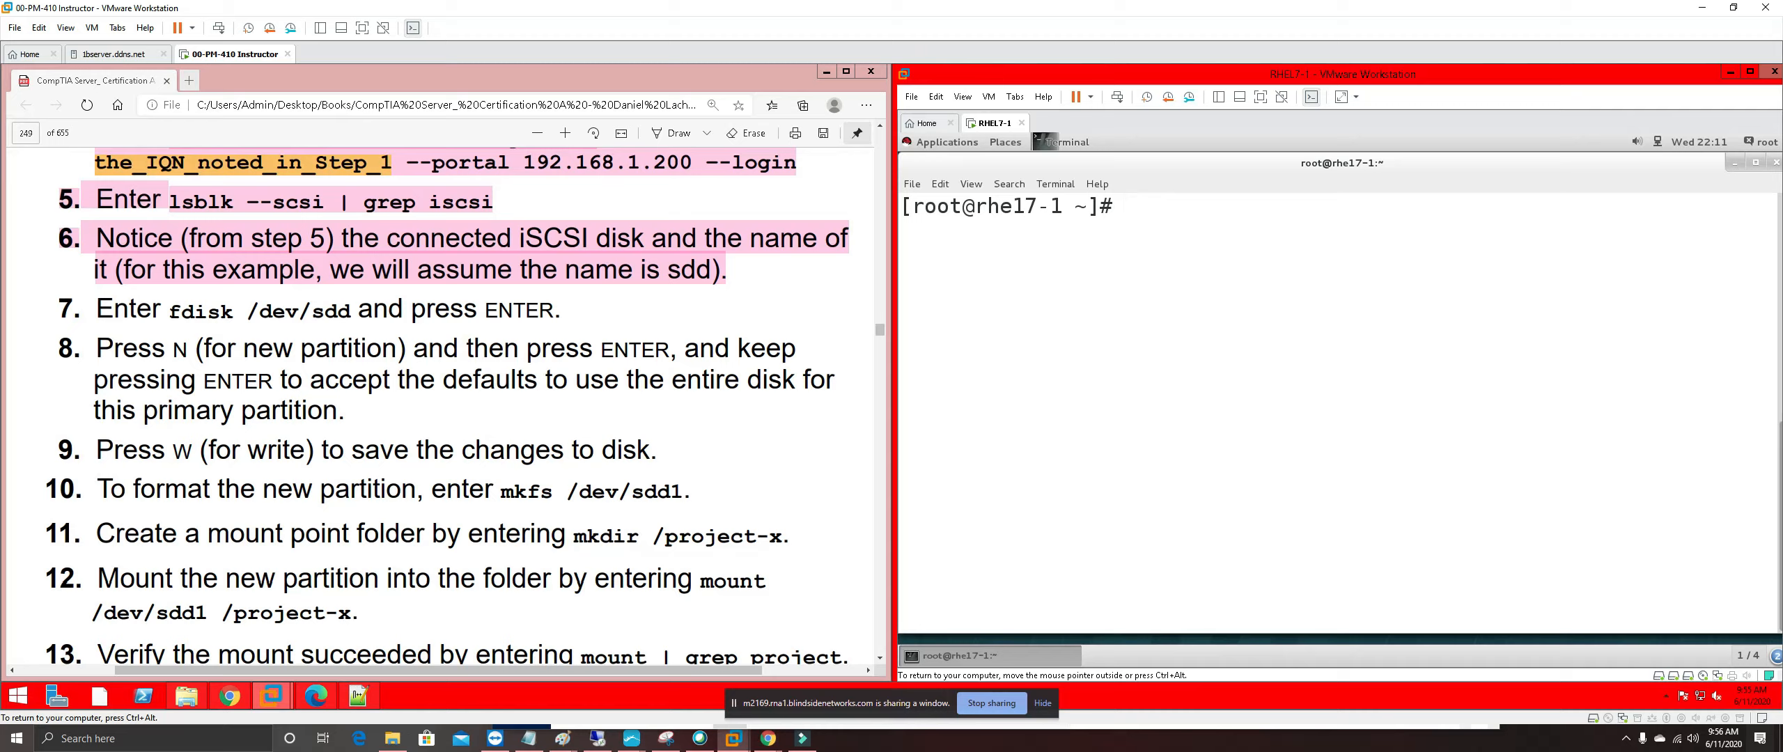
{"action": "type", "text": "fdisk /dev/sd"}
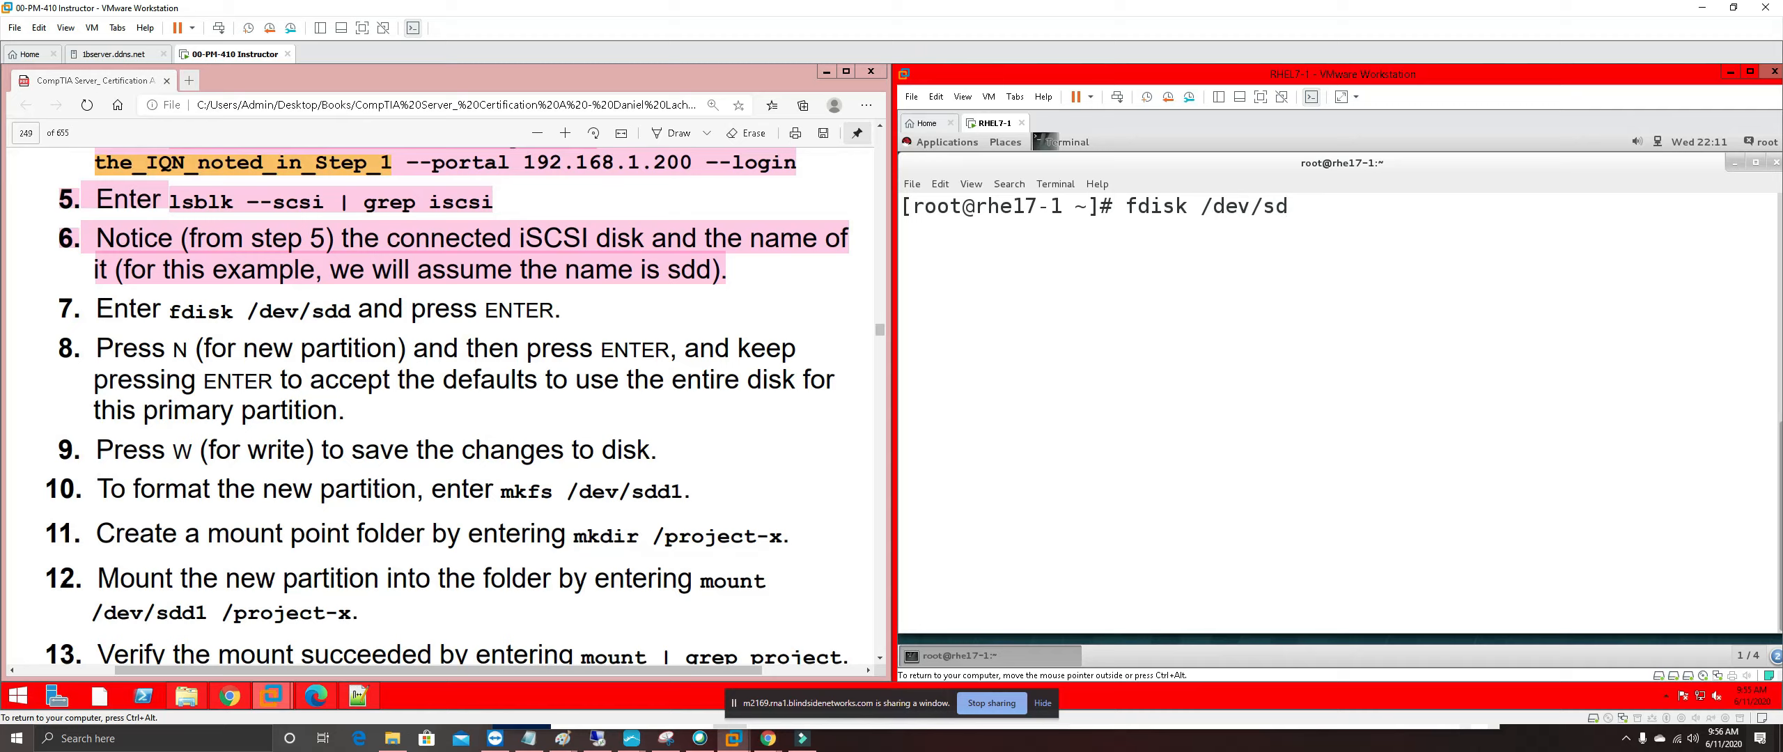
{"action": "type", "text": "d"}
{"action": "key", "text": "Return"}
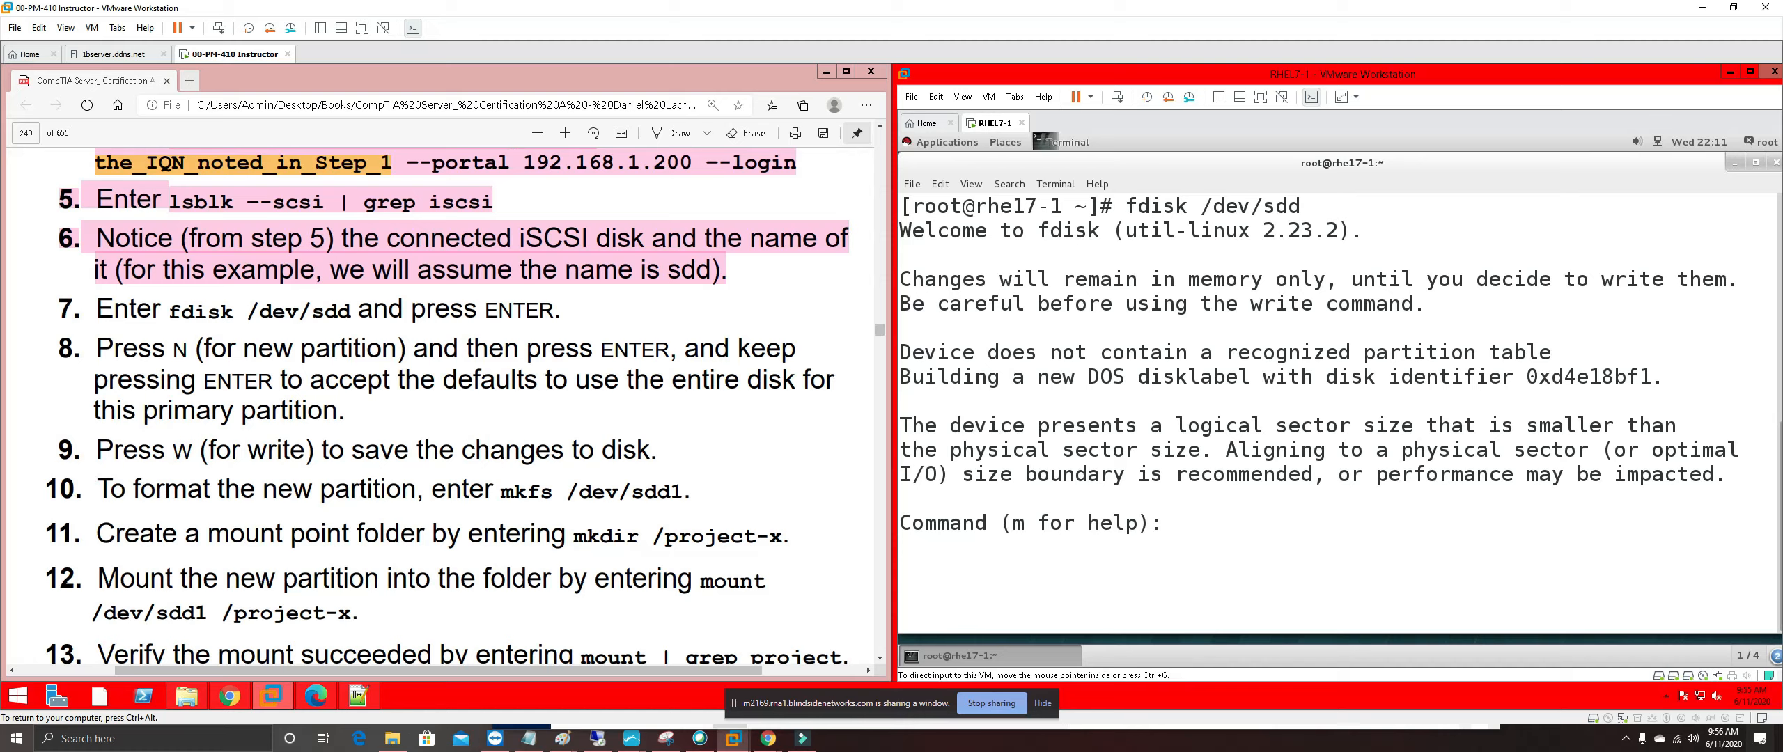
Highlight step 7 of the lab guide in pink
{"action": "left_click_drag", "start_coordinate": [602, 348], "coordinate": [340, 306]}
{"action": "left_click_drag", "start_coordinate": [561, 312], "coordinate": [61, 307]}
{"action": "right_click", "coordinate": [136, 318]}
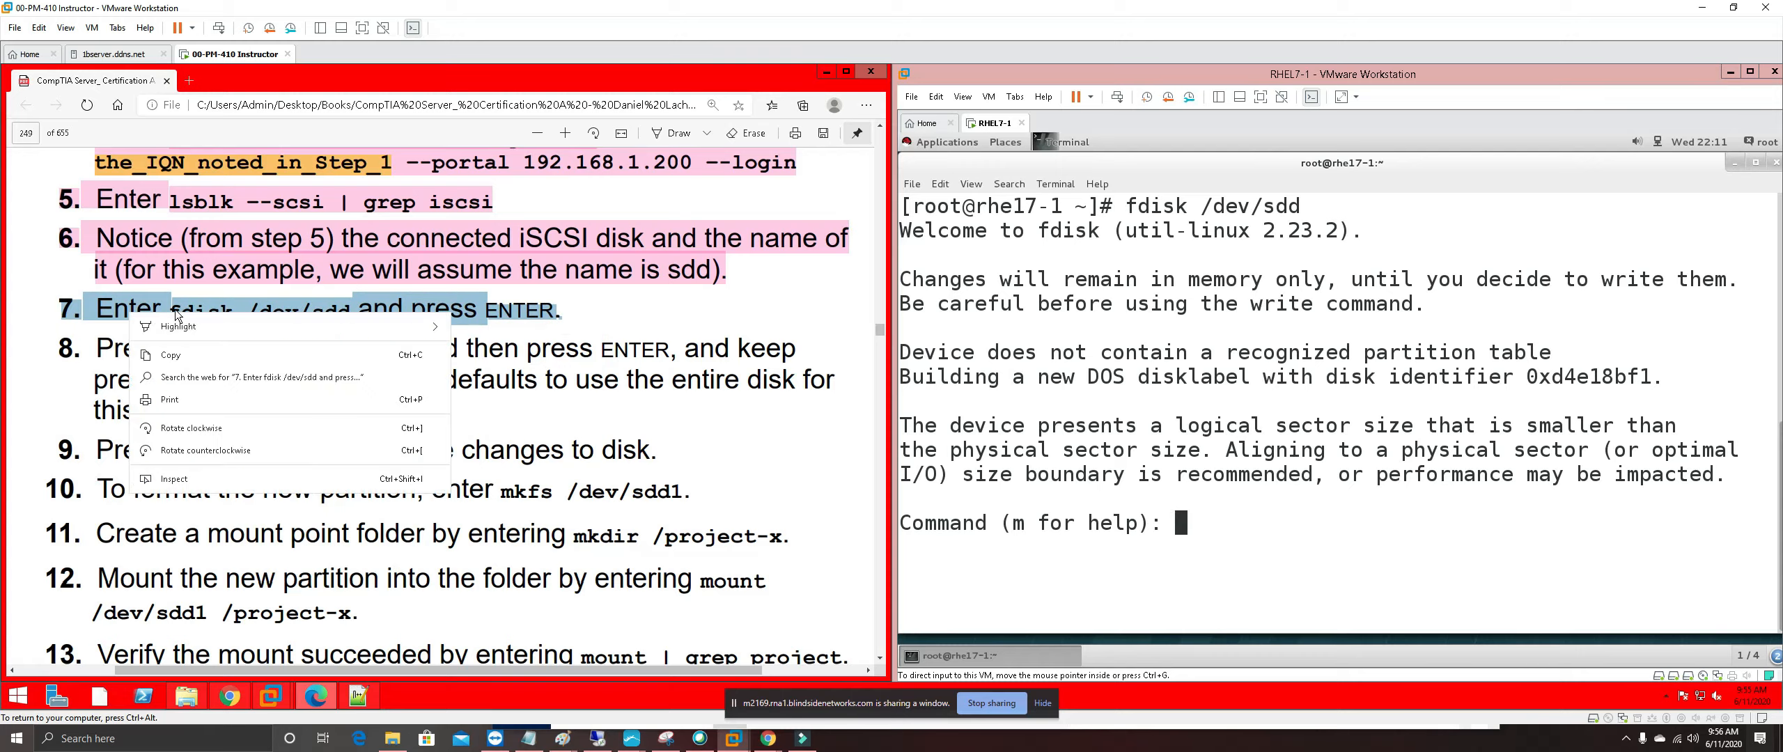
{"action": "mouse_move", "coordinate": [342, 329]}
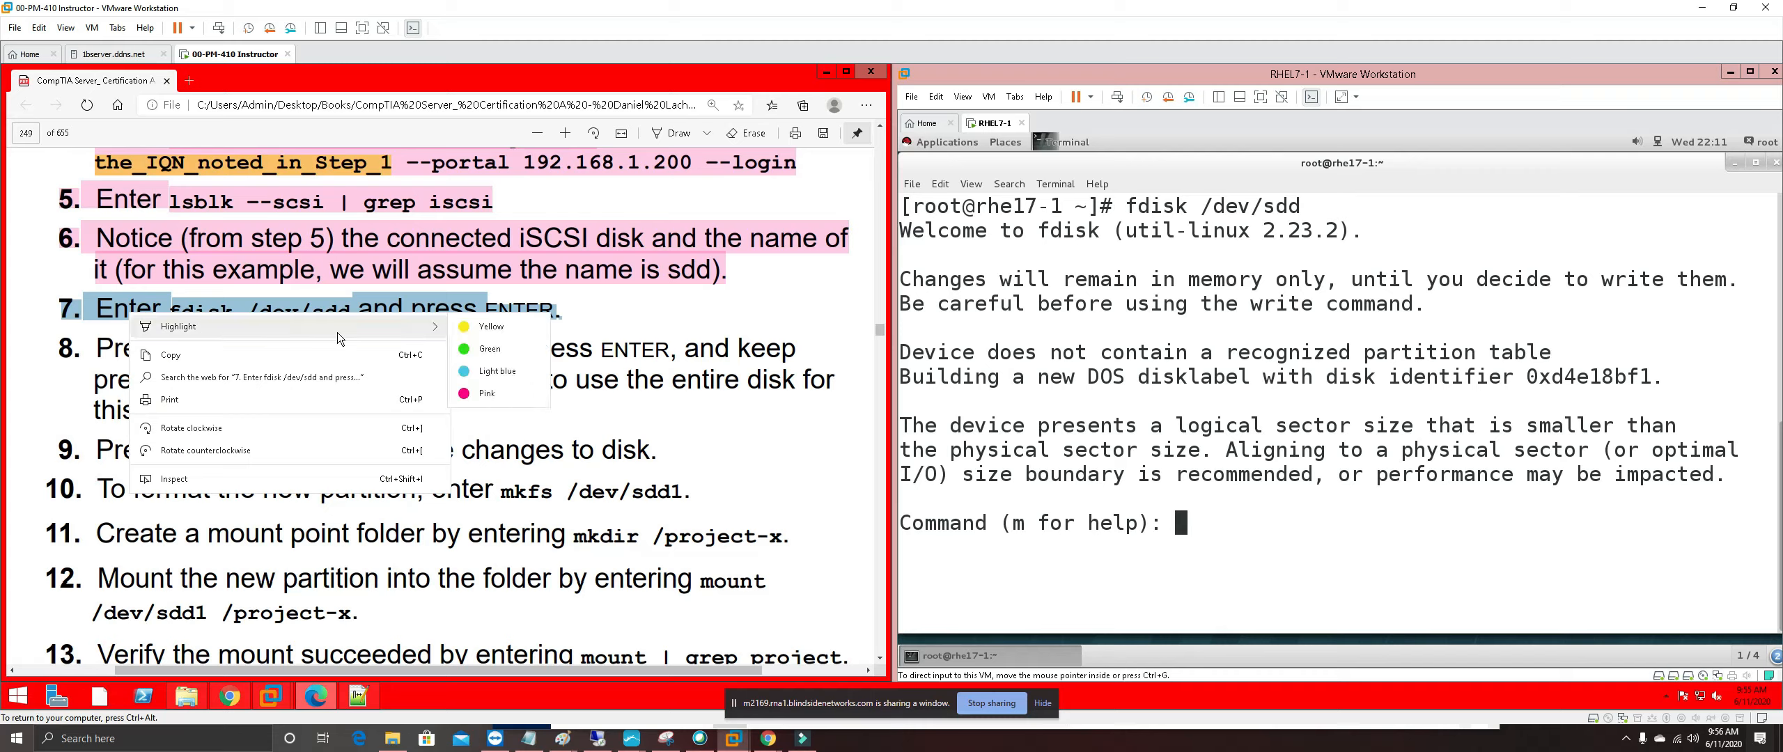
{"action": "left_click", "coordinate": [487, 393]}
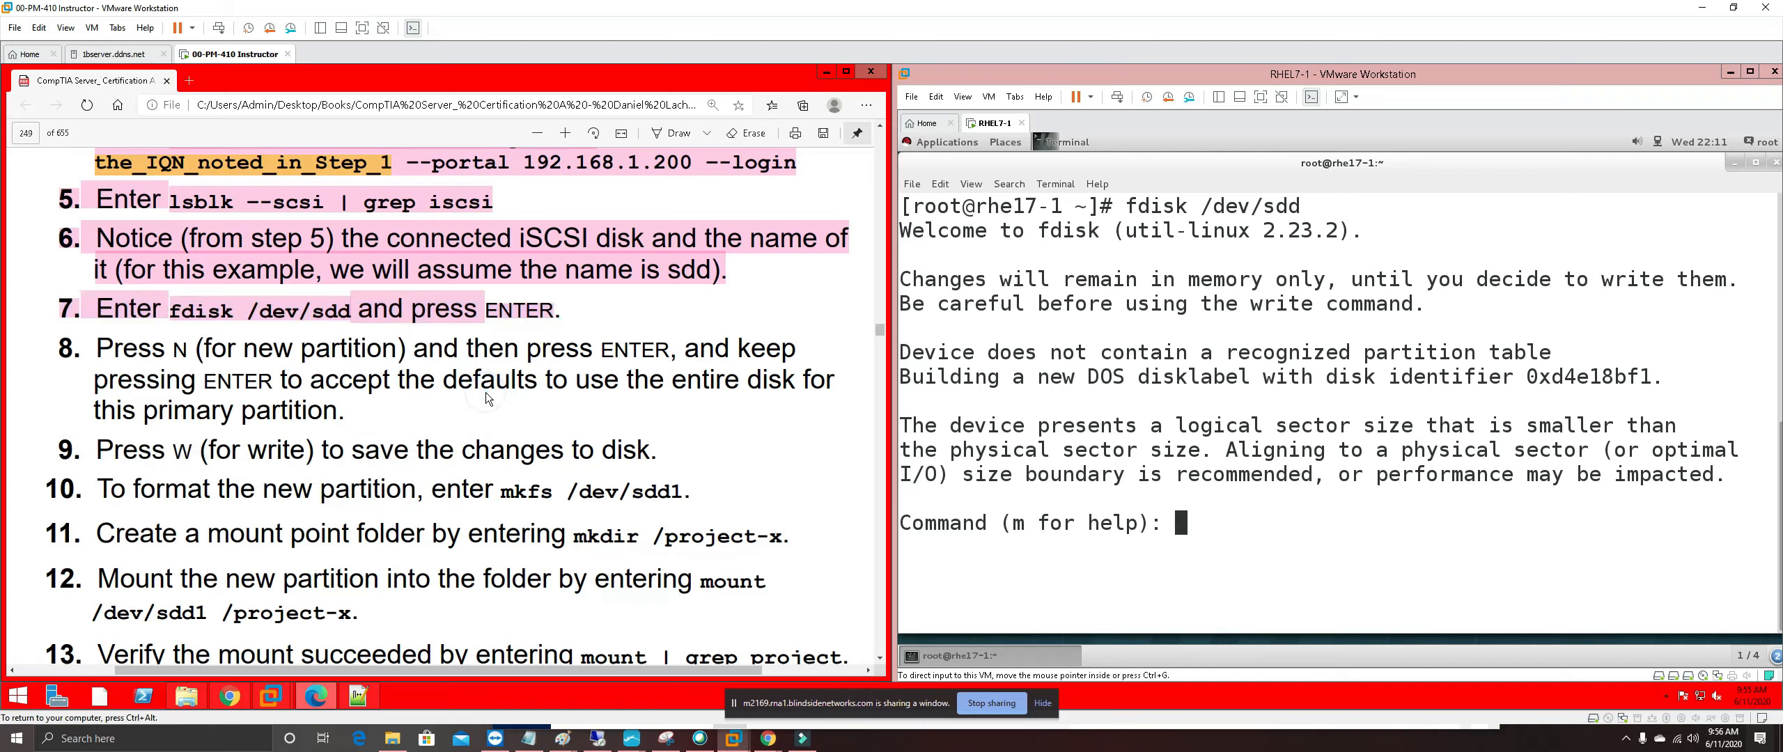
{"action": "left_click", "coordinate": [1216, 531]}
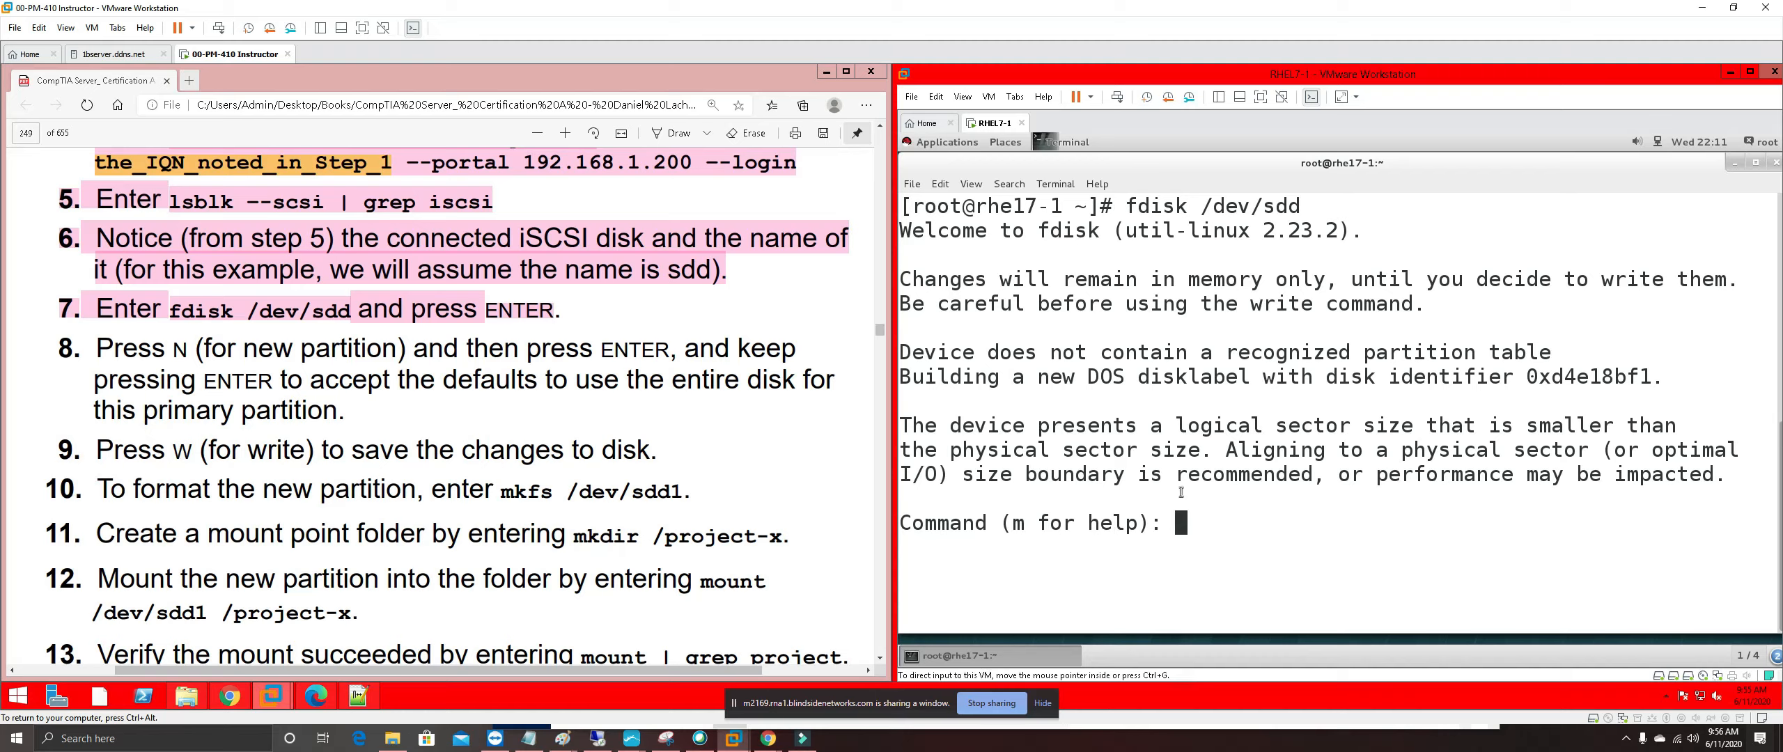
{"action": "key", "text": "ctrl+alt"}
Create a new primary partition number 1 starting at the default sector 2048
{"action": "type", "text": "N"}
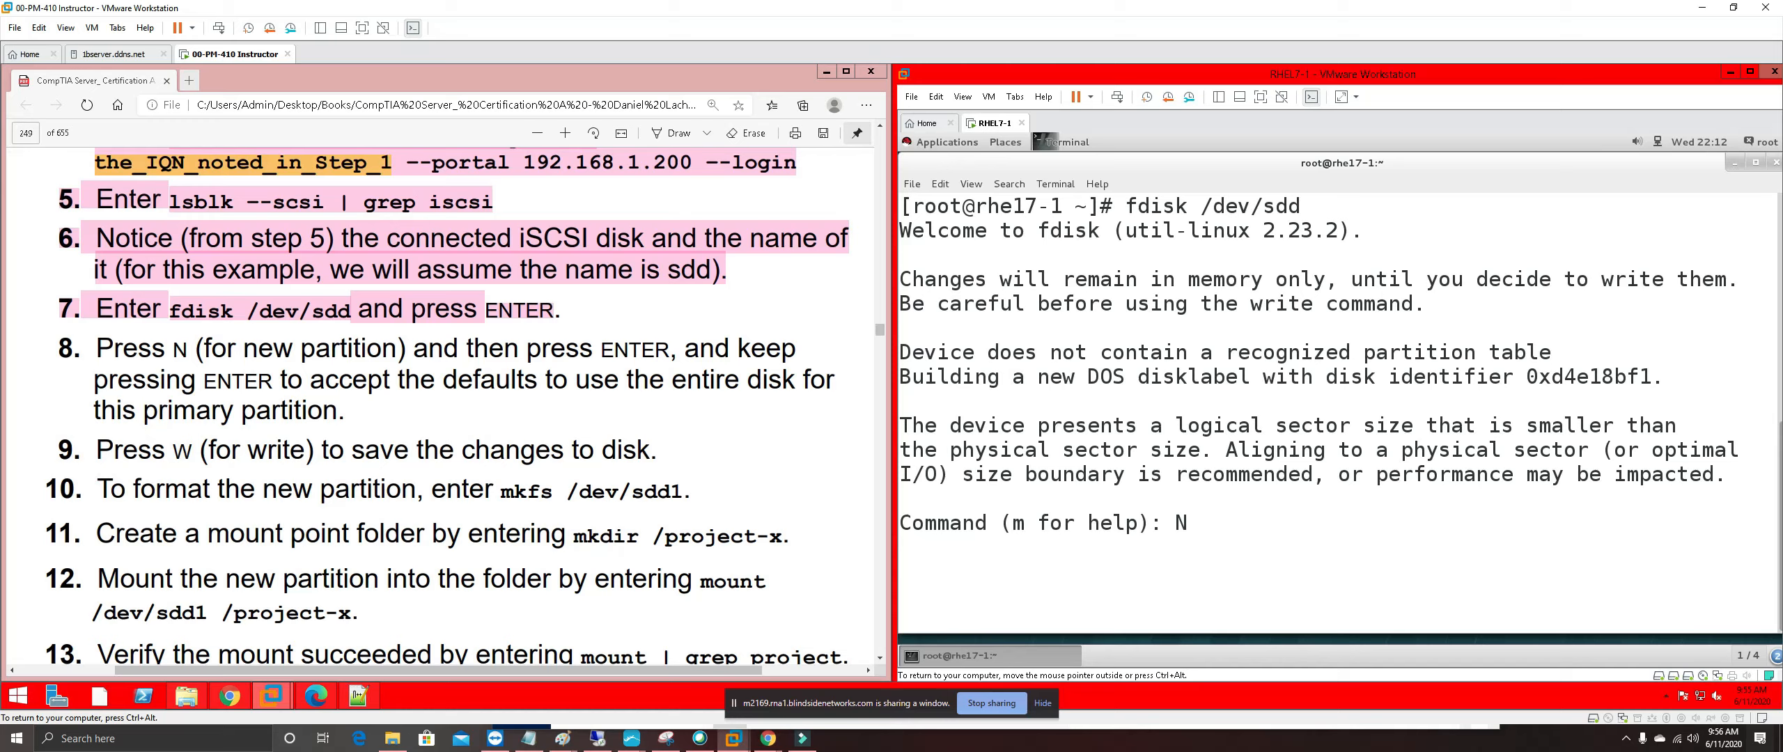
{"action": "key", "text": "Return"}
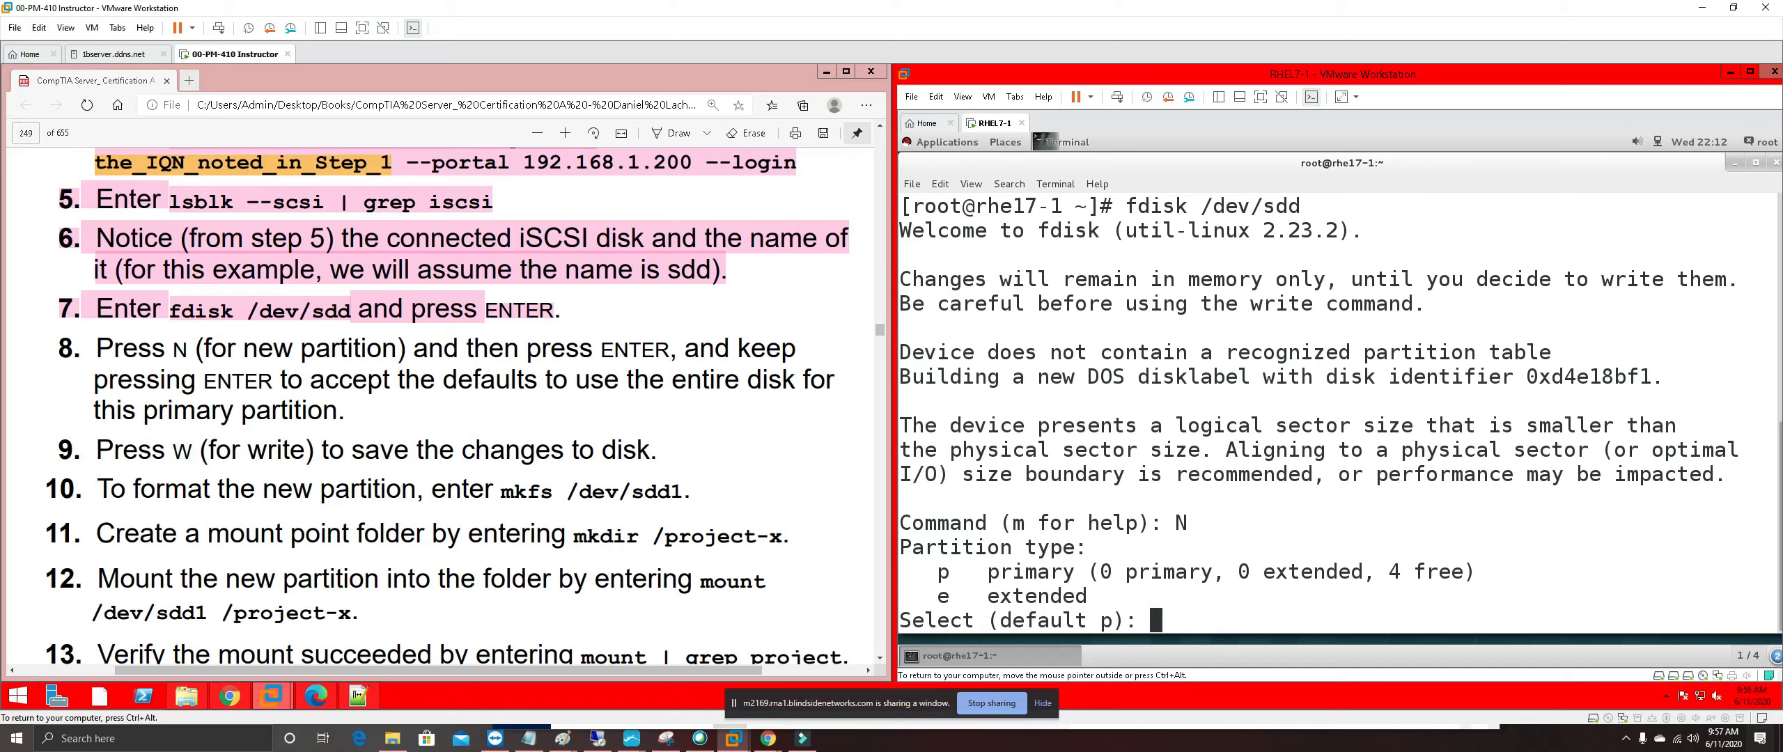
{"action": "key", "text": "Return"}
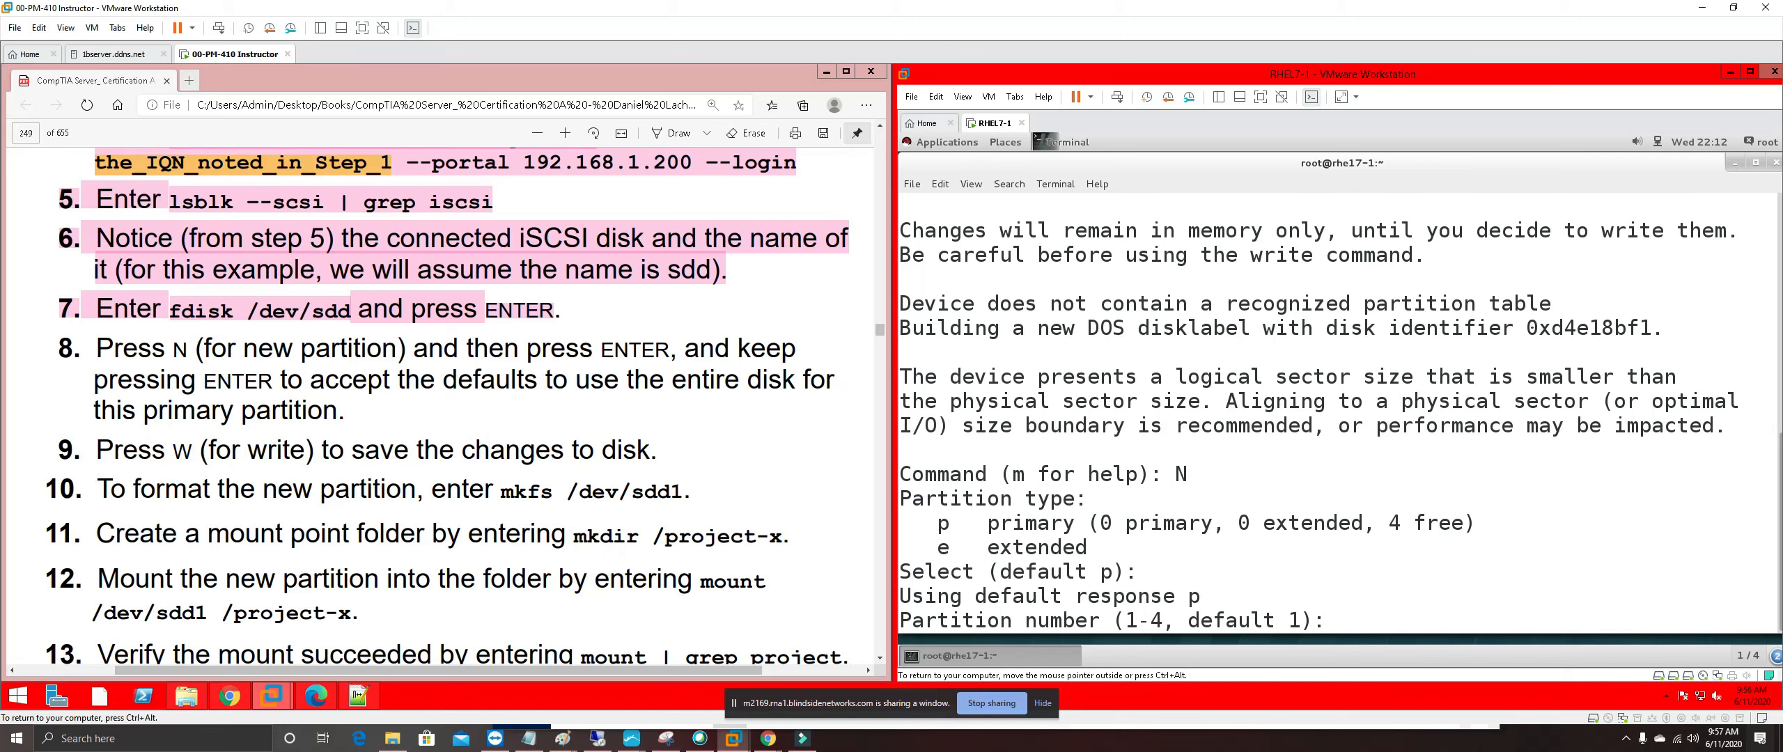
{"action": "key", "text": "Return"}
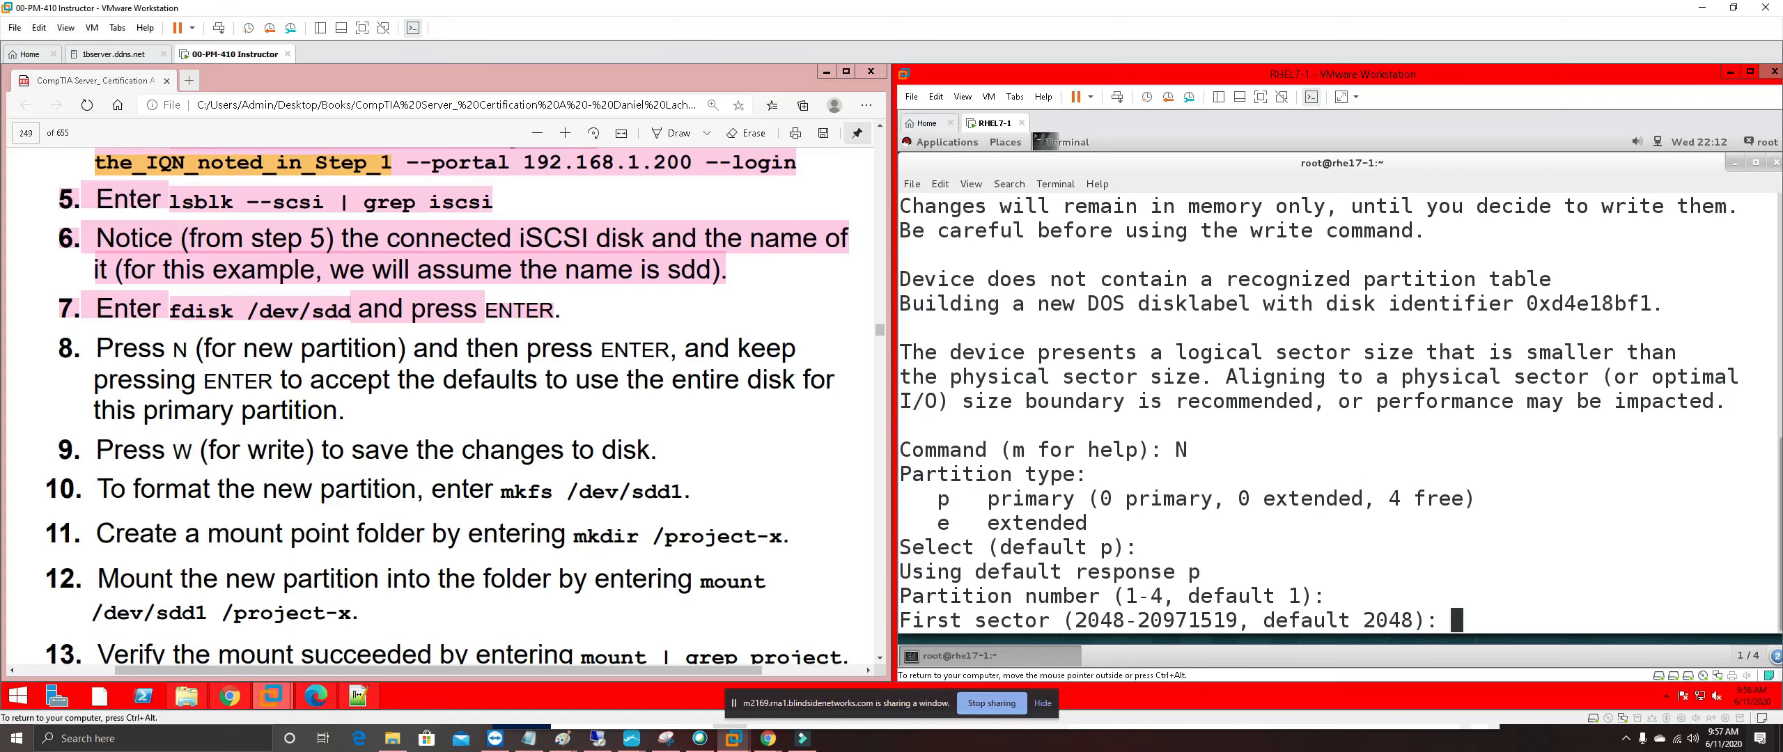
{"action": "key", "text": "Return"}
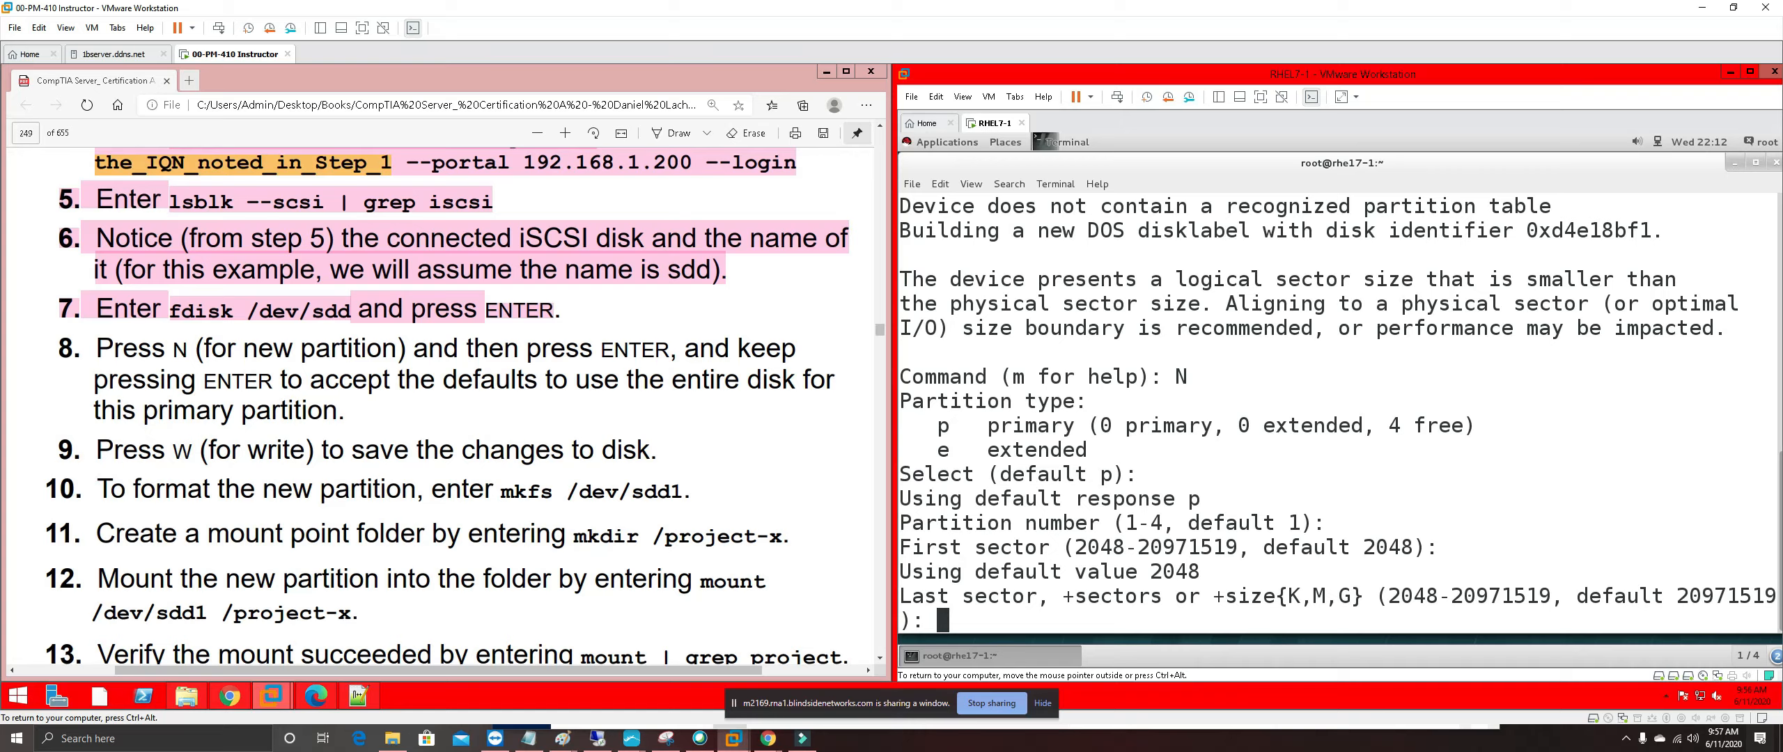
Erase a mistyped w at the Last sector prompt, shrink the terminal text, and widen the window
{"action": "type", "text": "w"}
{"action": "key", "text": "BackSpace"}
{"action": "left_click", "coordinate": [974, 186]}
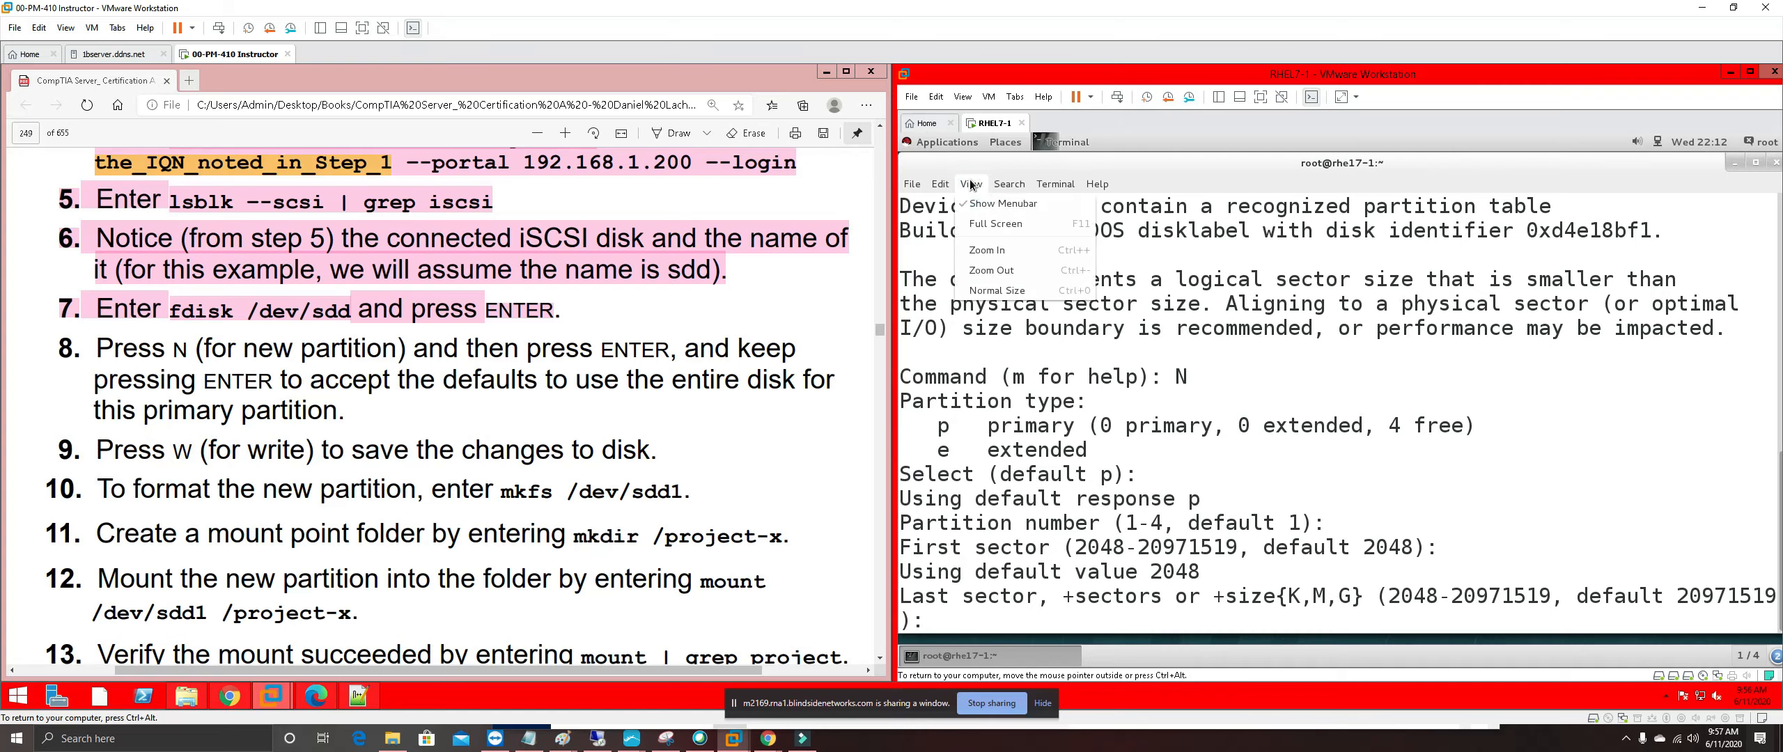
{"action": "left_click", "coordinate": [1010, 270]}
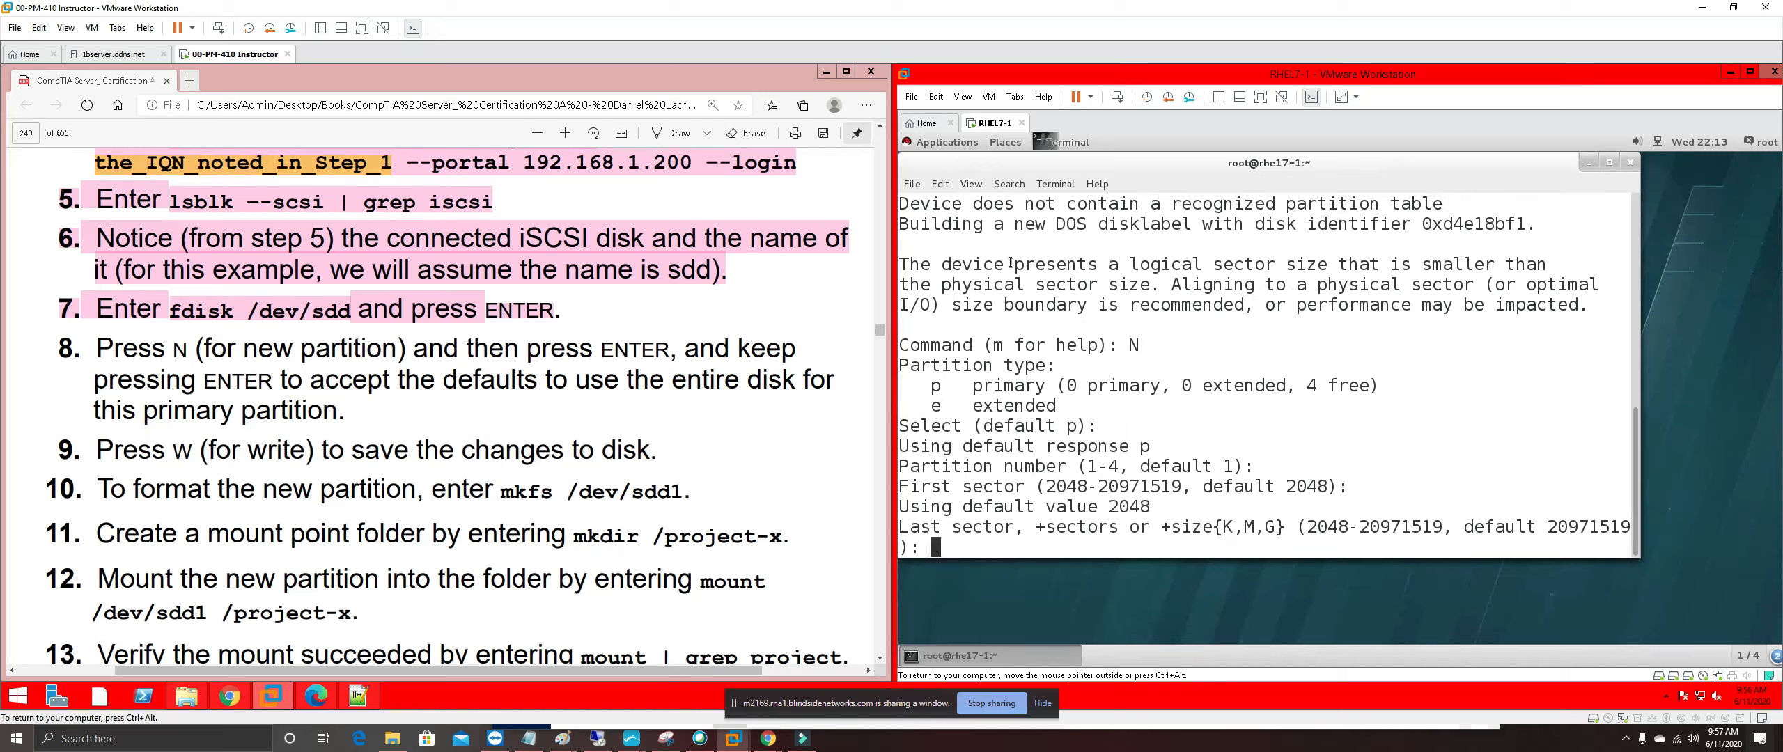
{"action": "left_click_drag", "start_coordinate": [1640, 280], "coordinate": [1772, 306]}
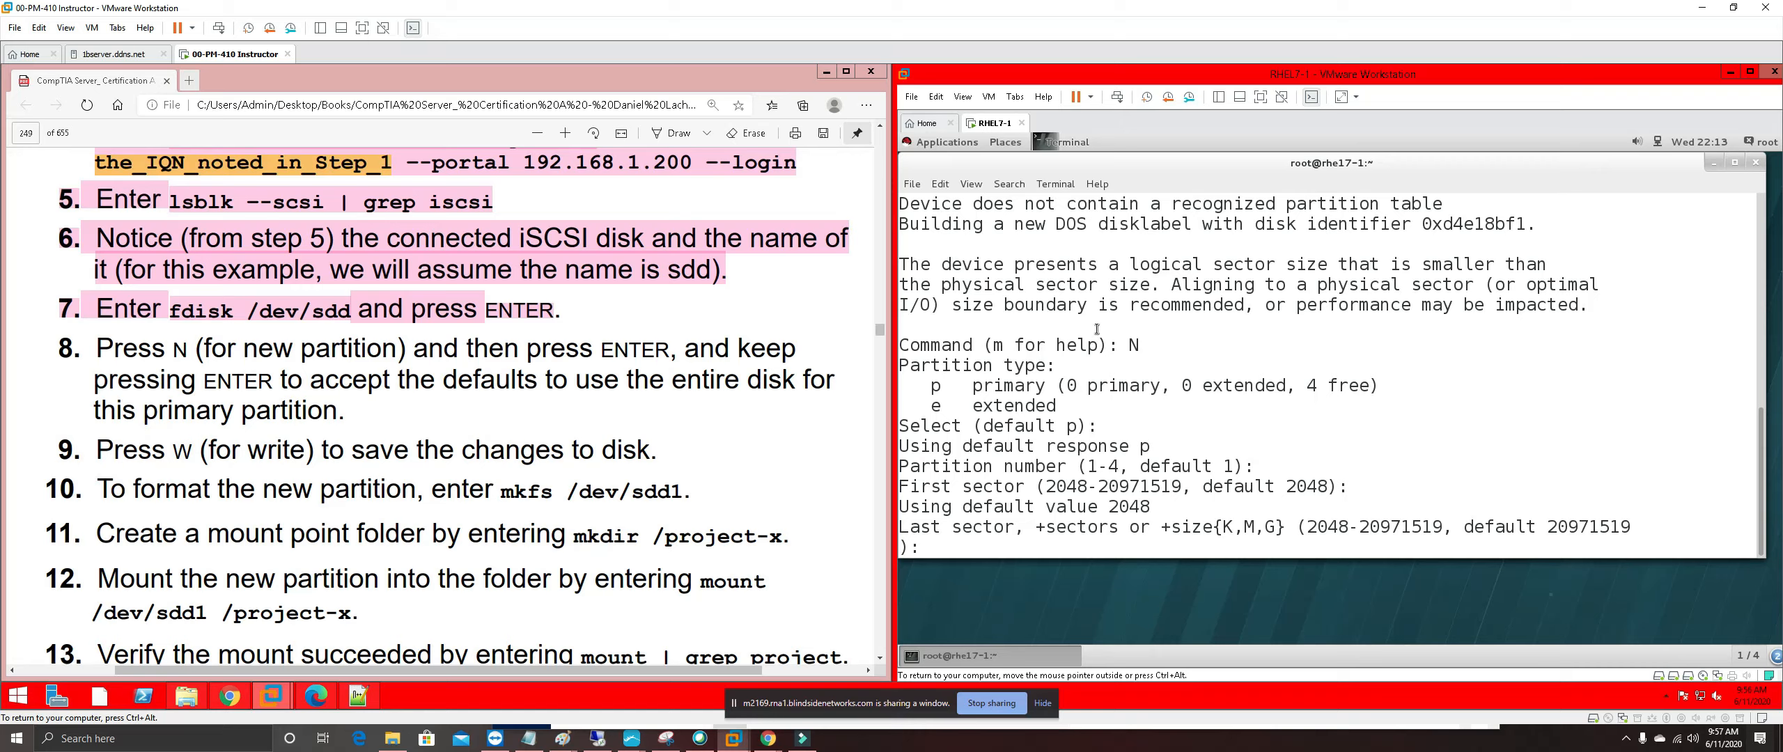
Accept the default last sector 20971519 and write the partition table with w
{"action": "type", "text": "w"}
{"action": "key", "text": "Return"}
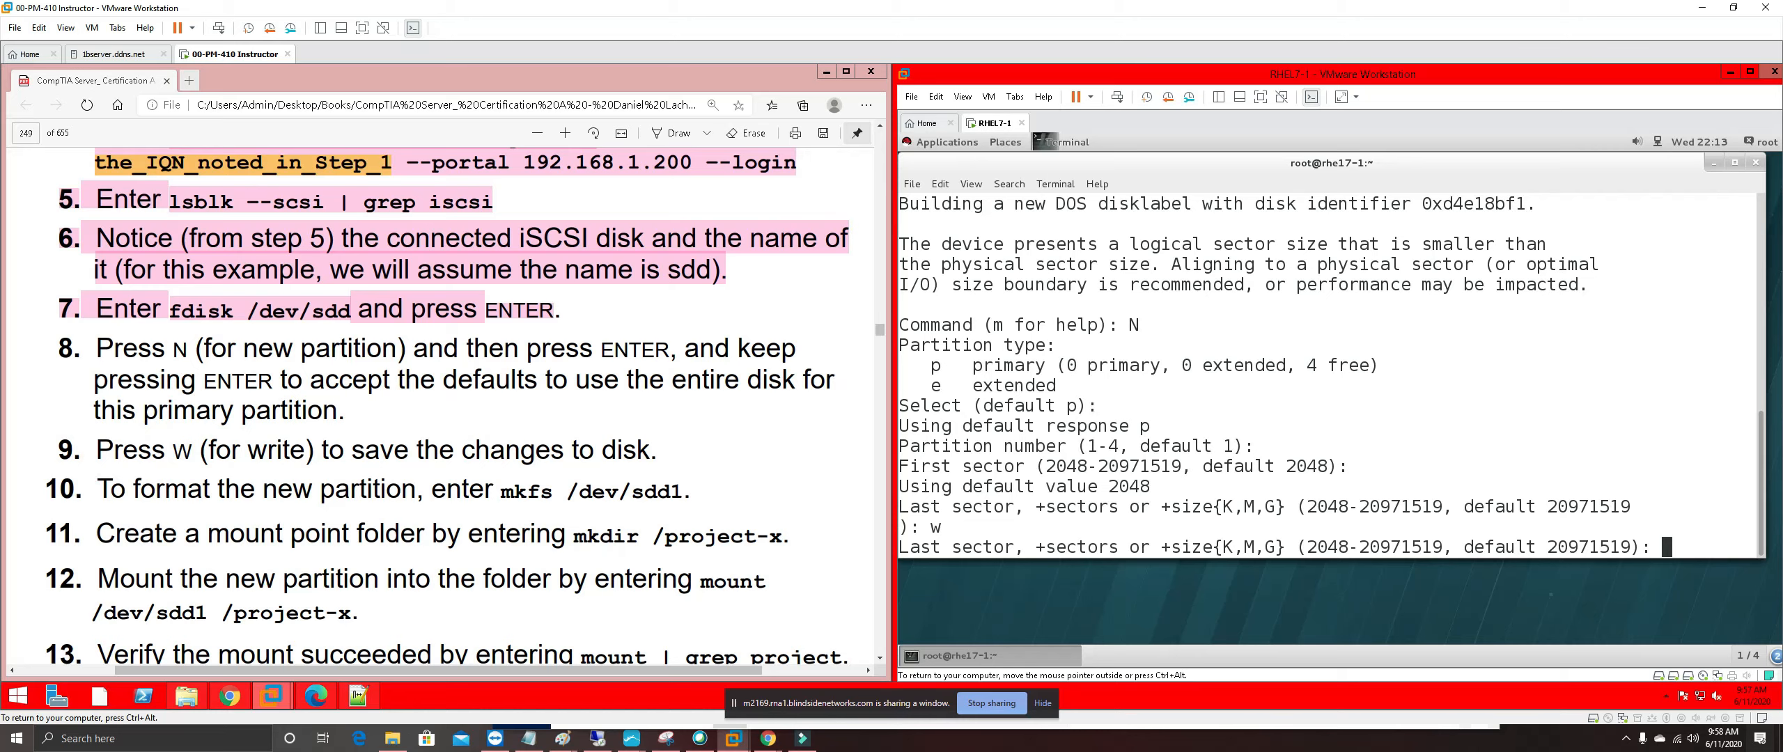
{"action": "key", "text": "Return"}
{"action": "type", "text": "w"}
{"action": "key", "text": "Return"}
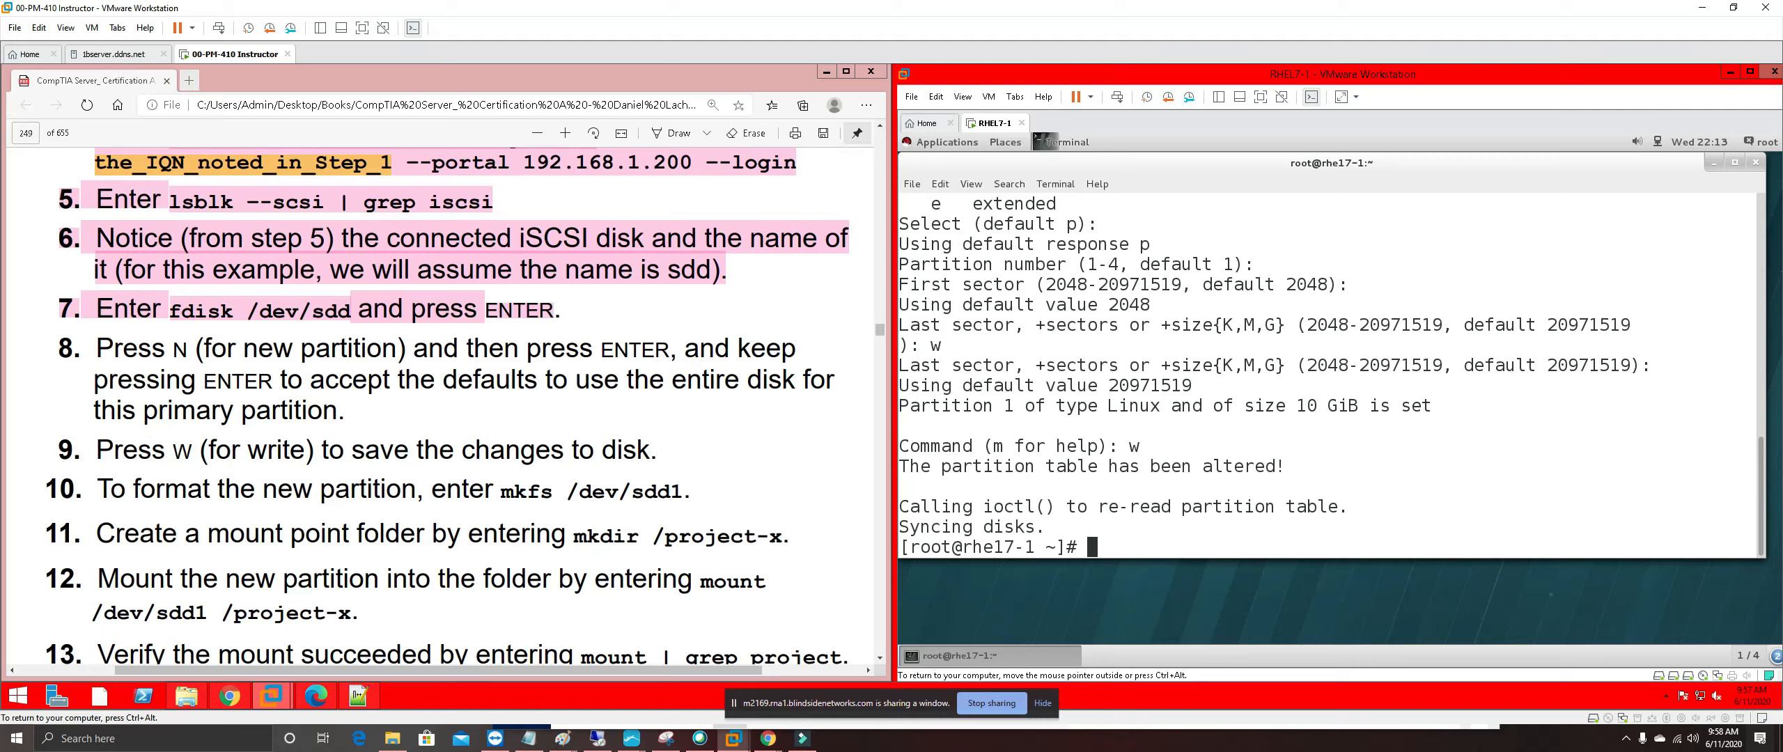
Format /dev/sdd1 with mkfs and highlight guide steps 9 and 10 in pink
{"action": "type", "text": "mkfs /dev/sdd1"}
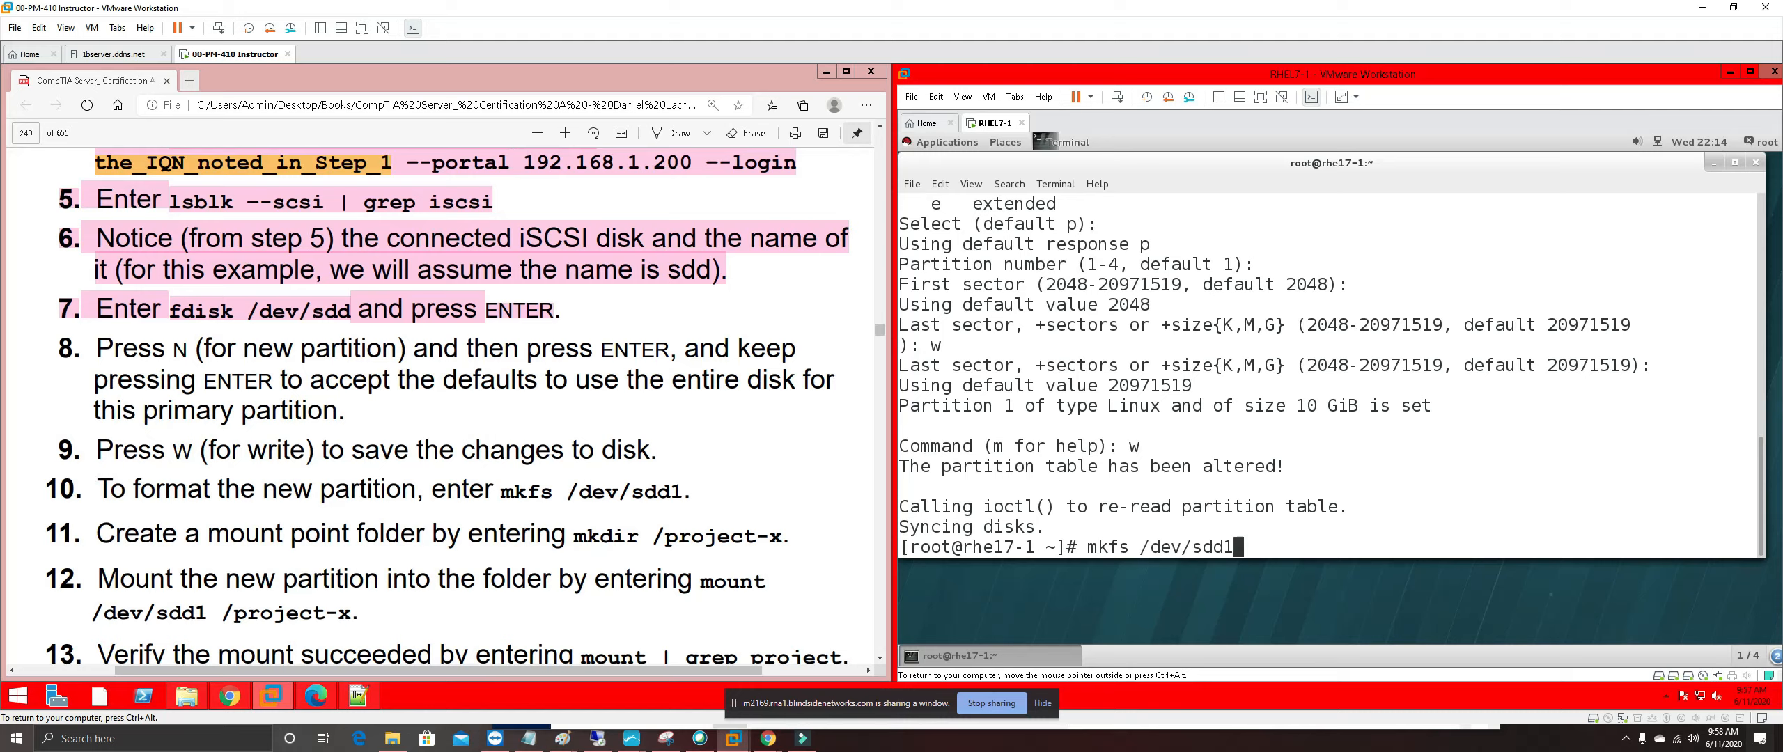
{"action": "key", "text": "Return"}
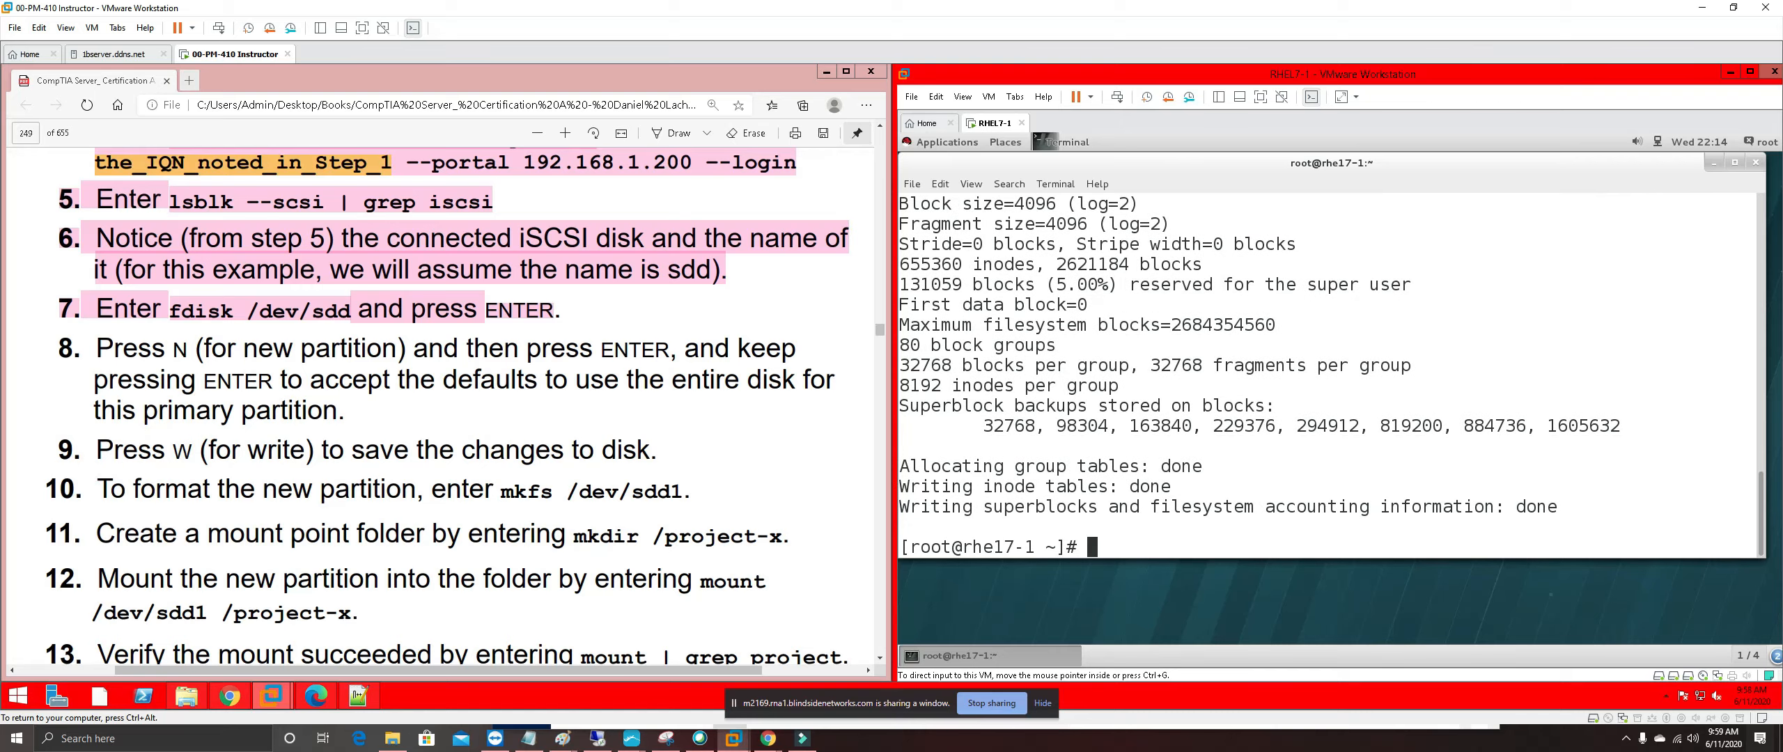
{"action": "left_click_drag", "start_coordinate": [710, 496], "coordinate": [82, 348]}
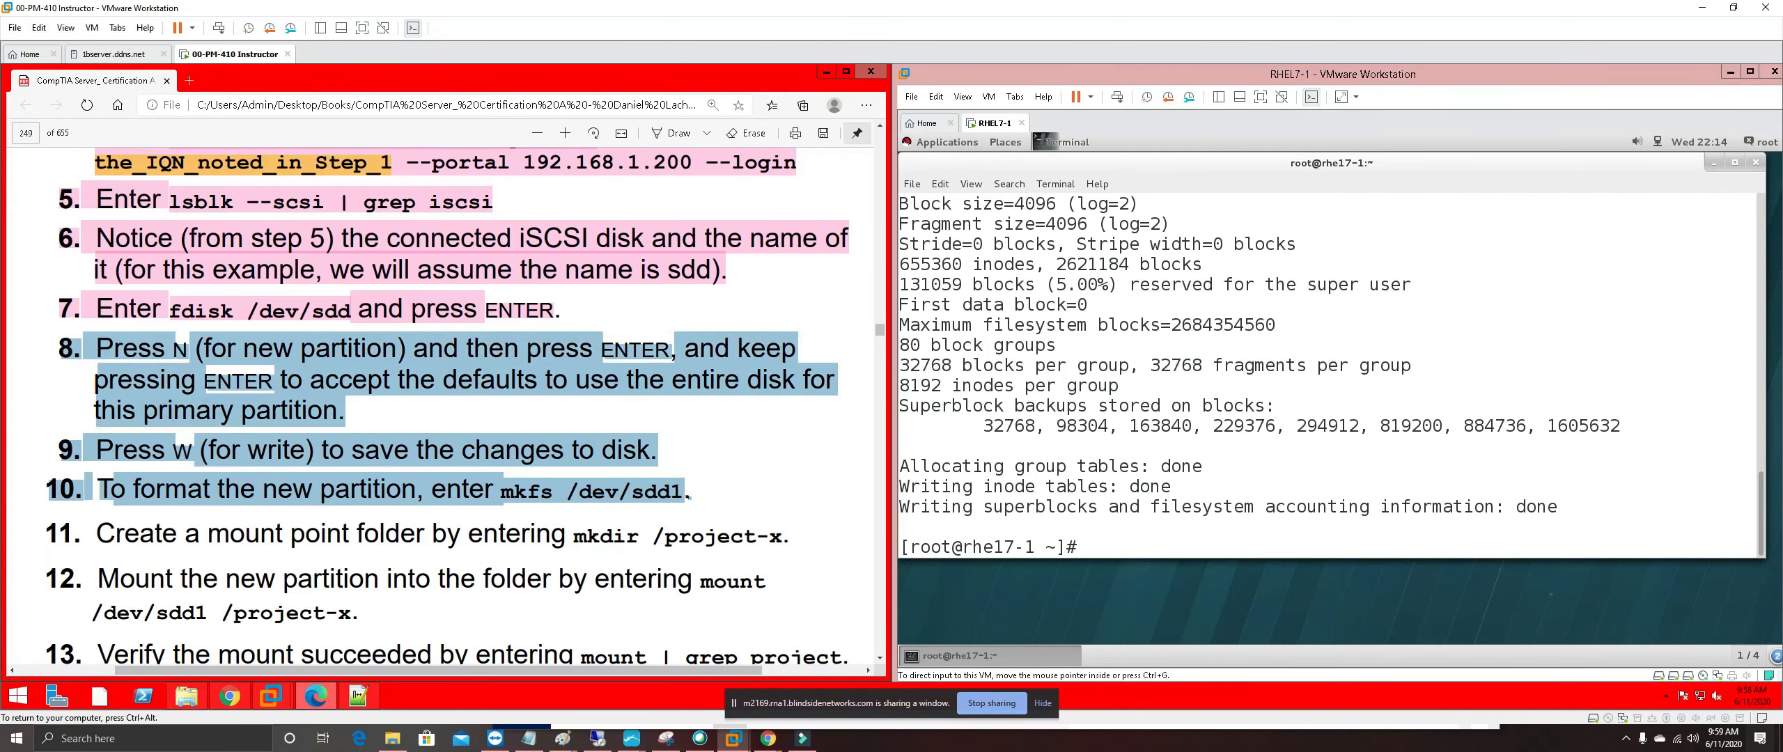
{"action": "right_click", "coordinate": [217, 365]}
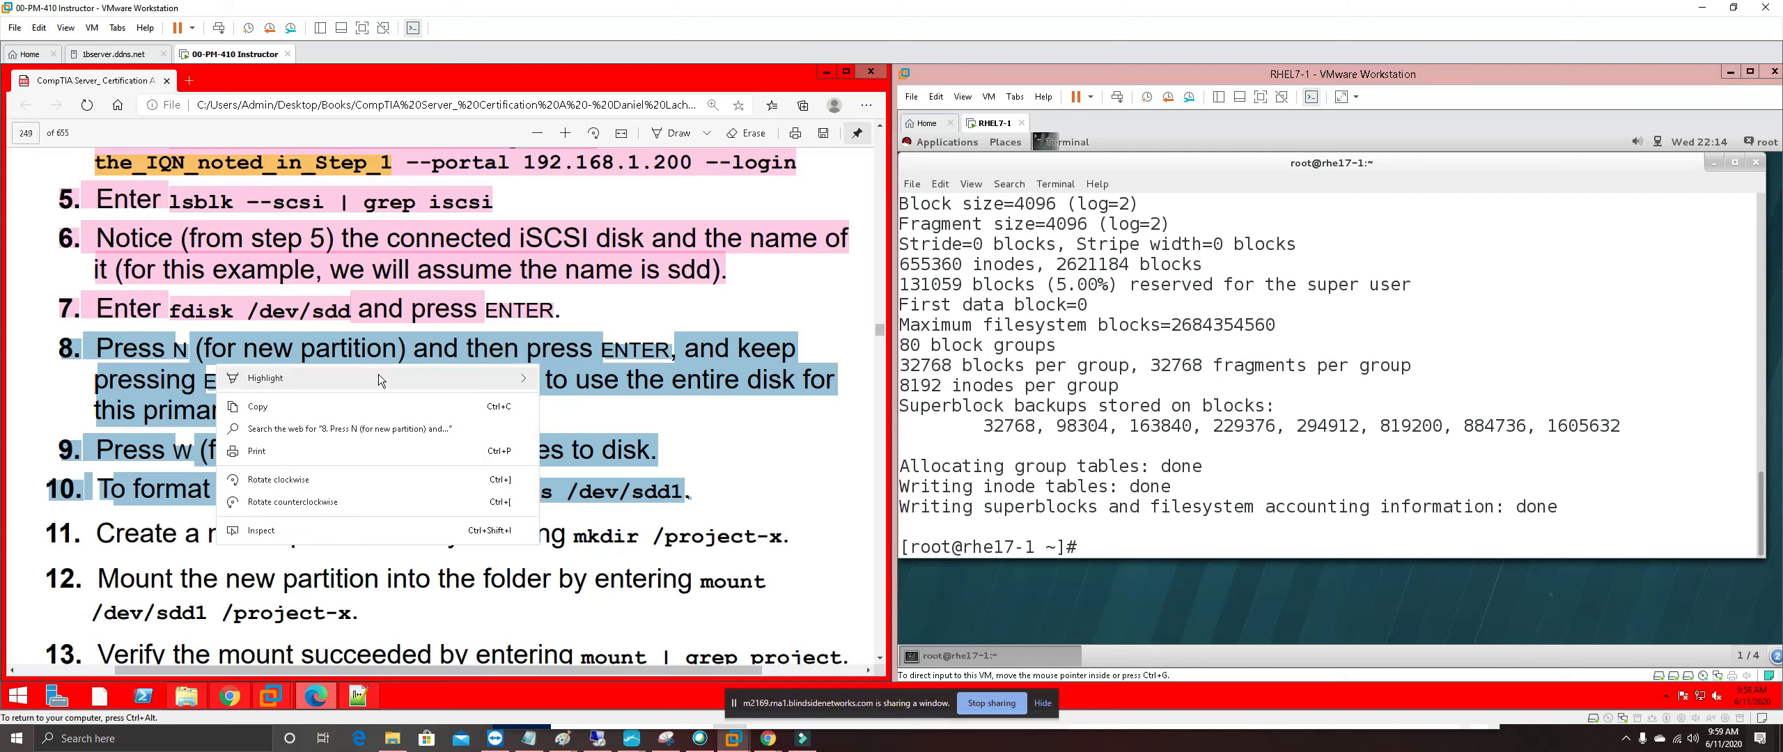
{"action": "mouse_move", "coordinate": [379, 376]}
{"action": "left_click", "coordinate": [570, 452]}
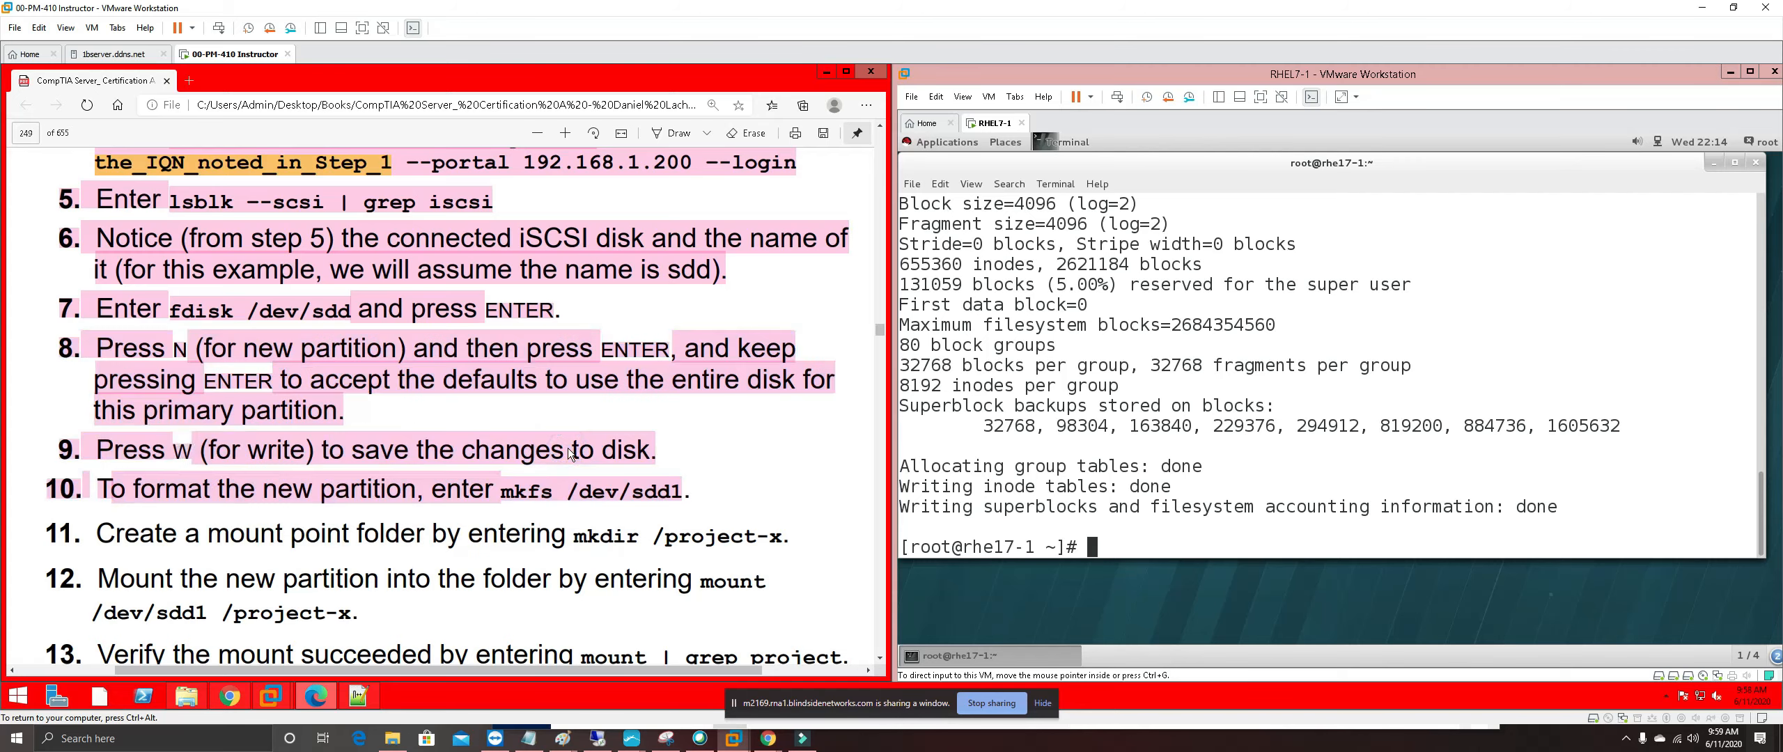
{"action": "scroll", "coordinate": [445, 404], "scroll_direction": "down", "scroll_amount": 2}
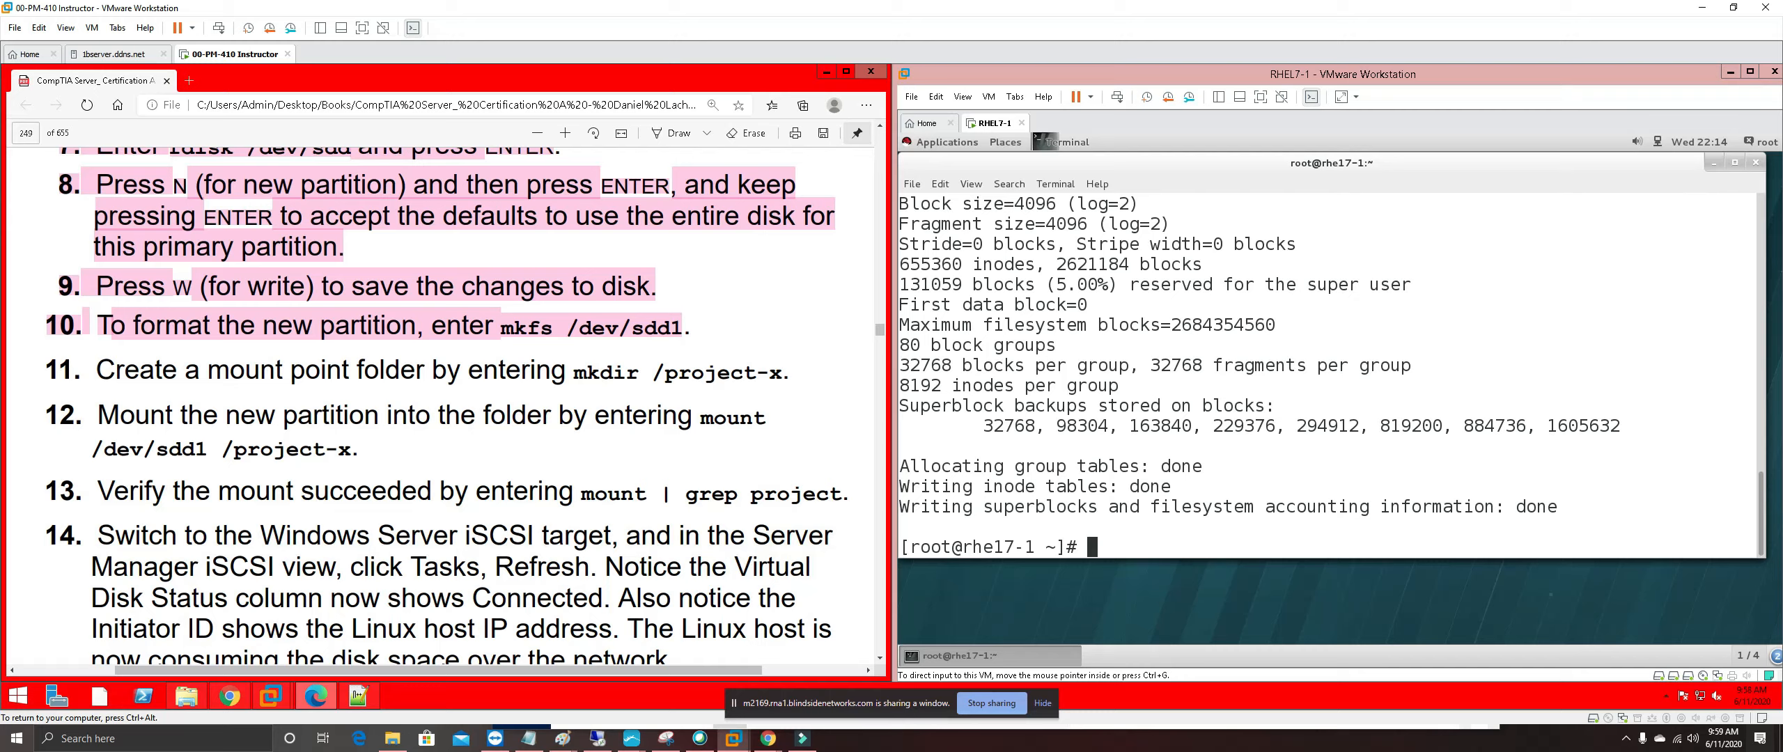
Create the /project-x directory on RHEL7-1 with mkdir
{"action": "left_click", "coordinate": [1126, 549]}
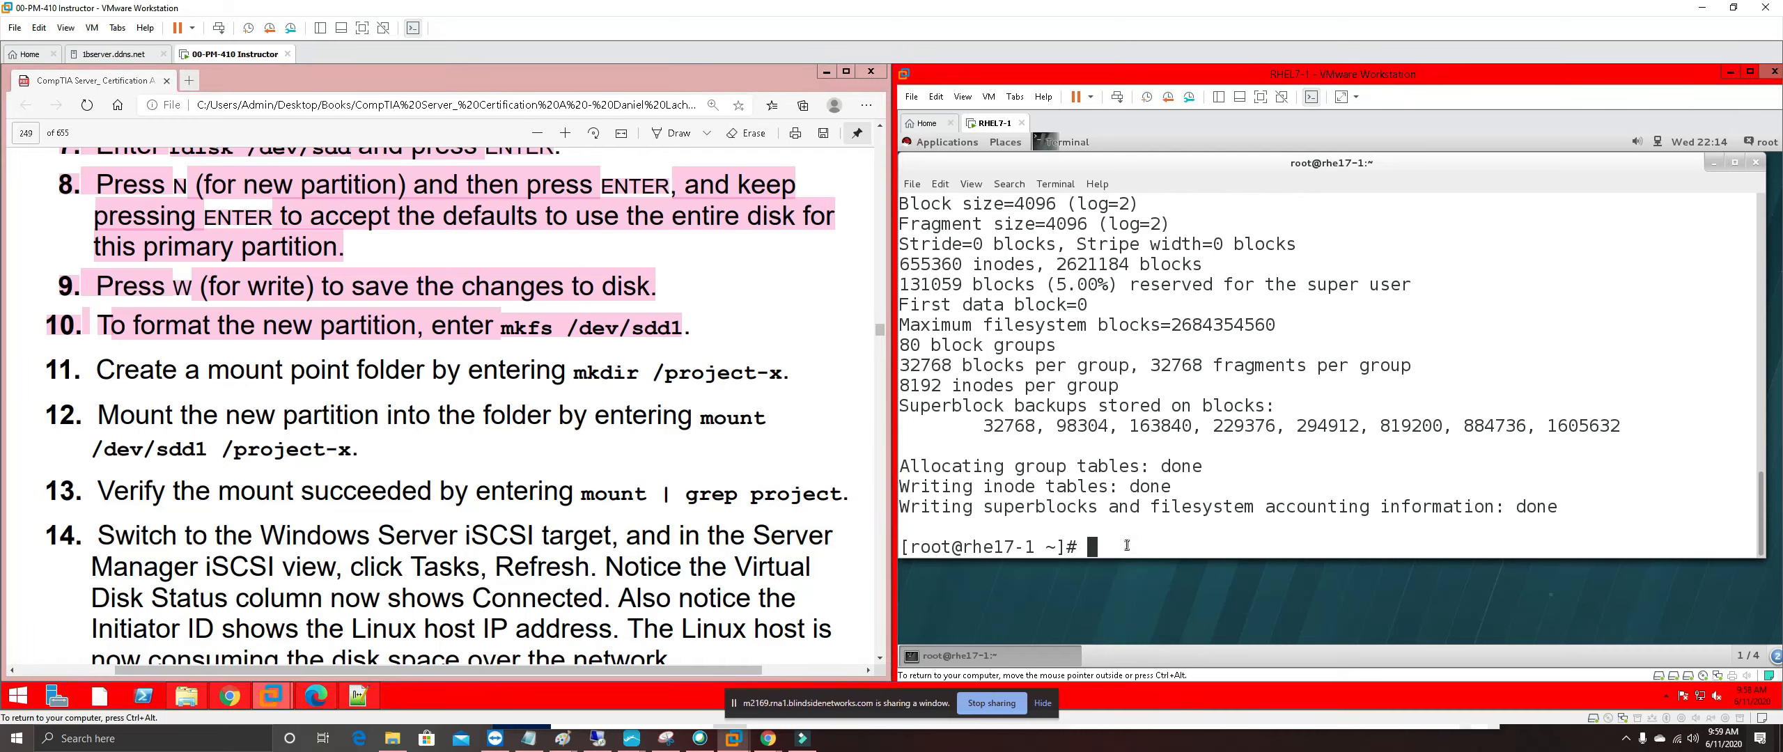
{"action": "type", "text": "mkdir /project-x"}
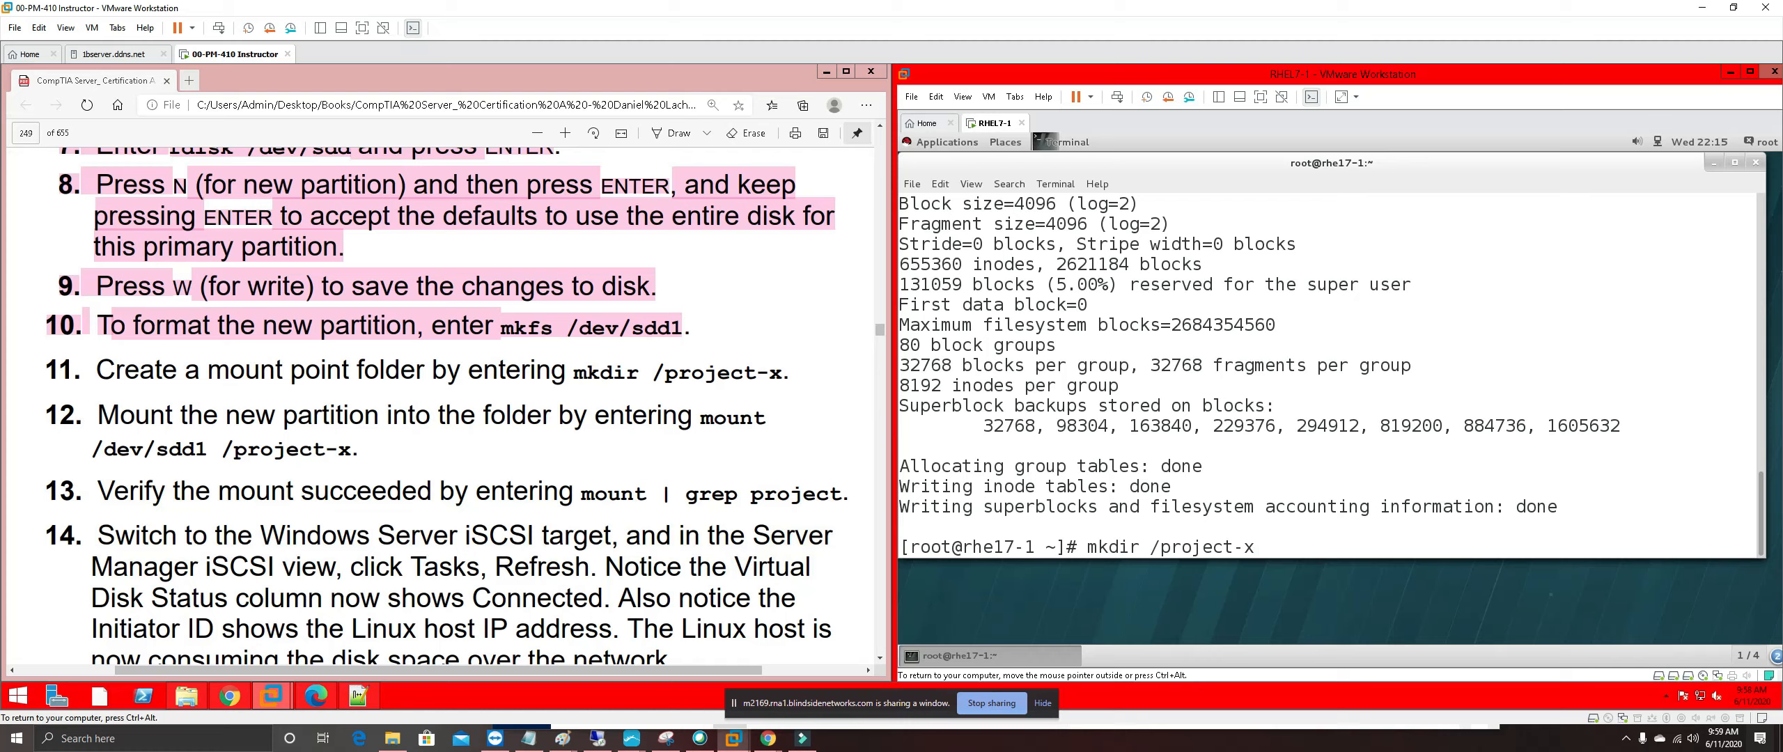
{"action": "key", "text": "Return"}
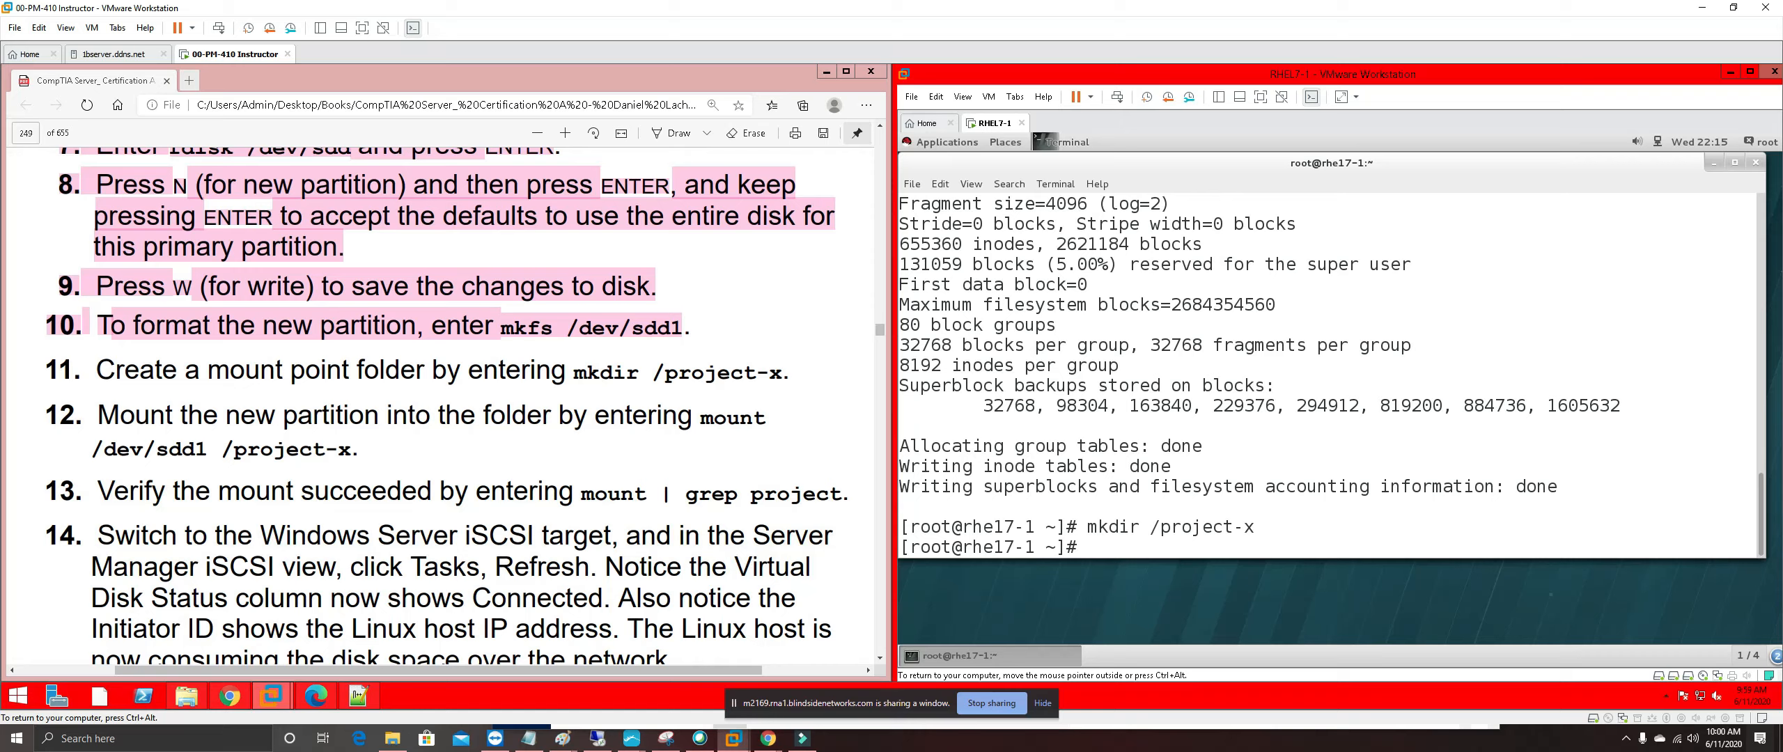
Mount /dev/sdd1 on /project-x and confirm the ext2 mount with 'mount | grep project'
{"action": "type", "text": "mount /dev/sdd1 /"}
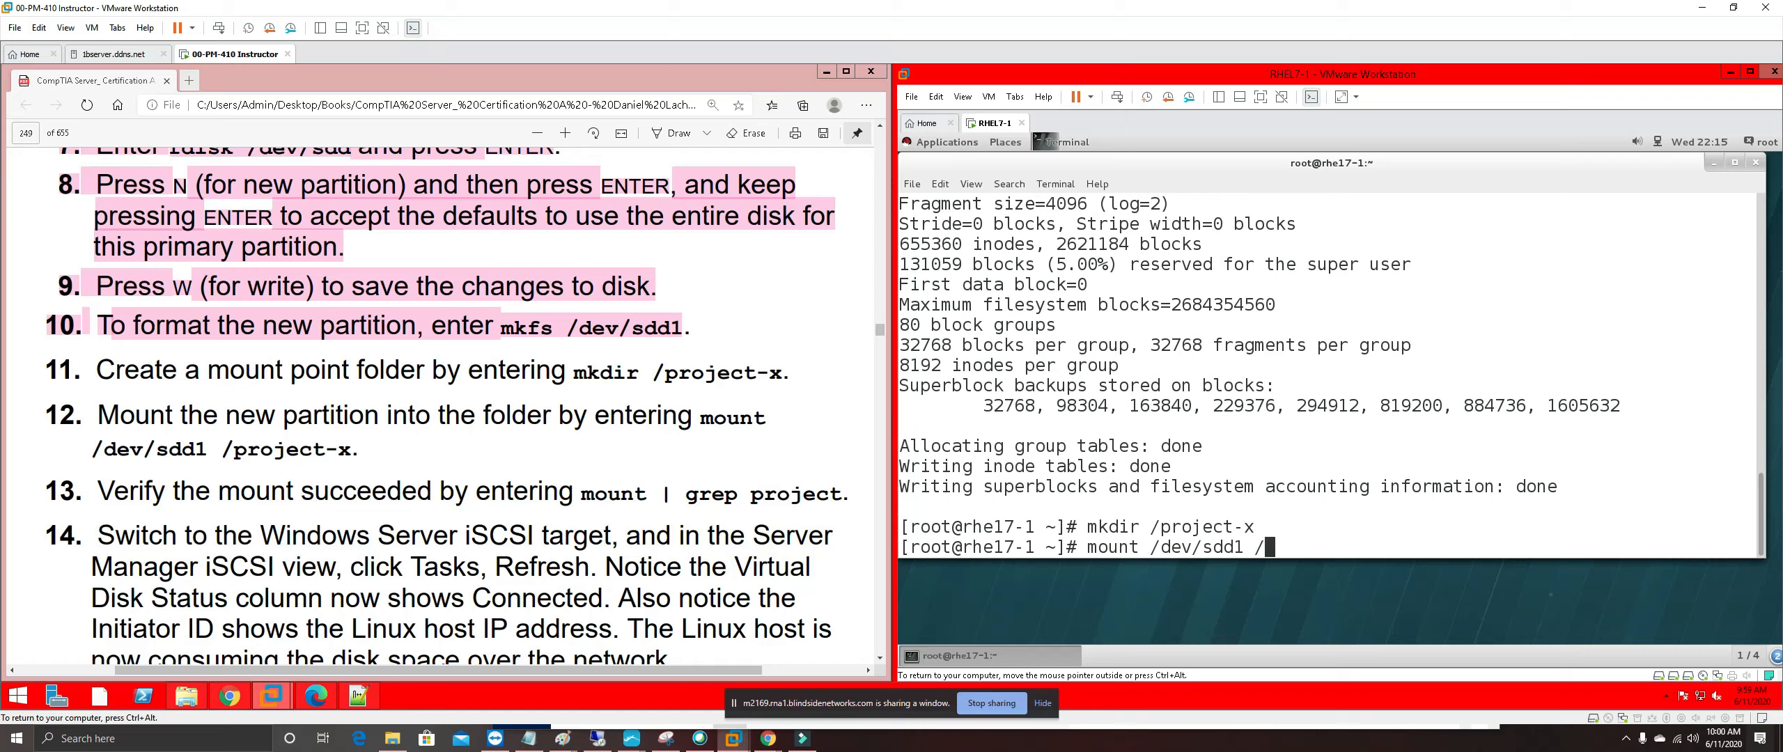
{"action": "type", "text": "[roject"}
{"action": "key", "text": "Left"}
{"action": "key", "text": "Left"}
{"action": "key", "text": "Left"}
{"action": "key", "text": "Left"}
{"action": "key", "text": "Left"}
{"action": "key", "text": "Left"}
{"action": "key", "text": "BackSpace"}
{"action": "type", "text": "p"}
{"action": "key", "text": "Right"}
{"action": "key", "text": "Right"}
{"action": "key", "text": "Right"}
{"action": "key", "text": "Right"}
{"action": "key", "text": "Right"}
{"action": "key", "text": "Right"}
{"action": "type", "text": "-x"}
{"action": "key", "text": "Return"}
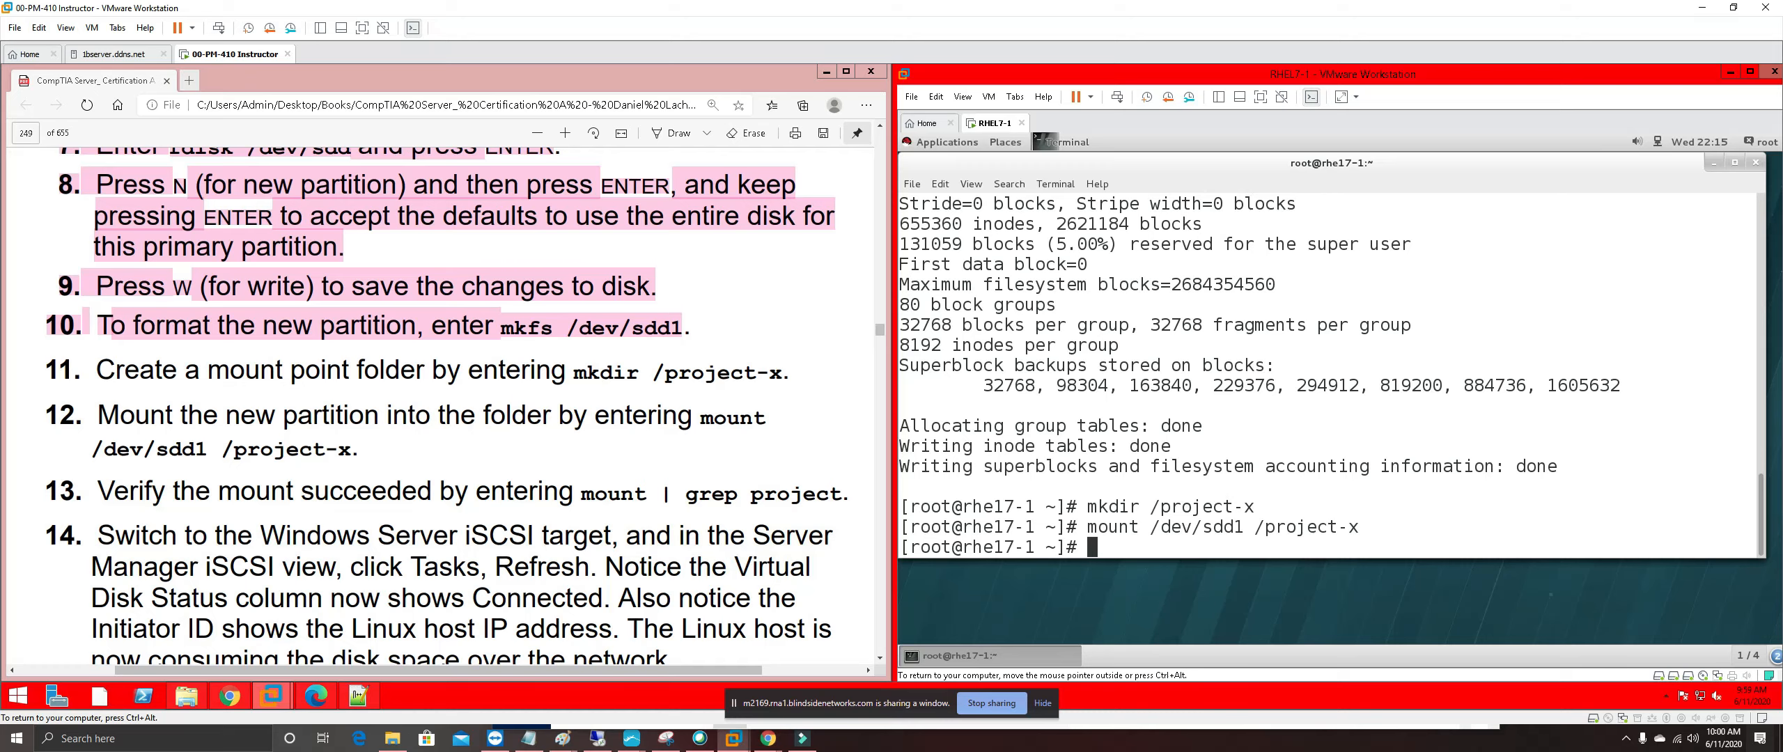
{"action": "type", "text": "mount | grep project"}
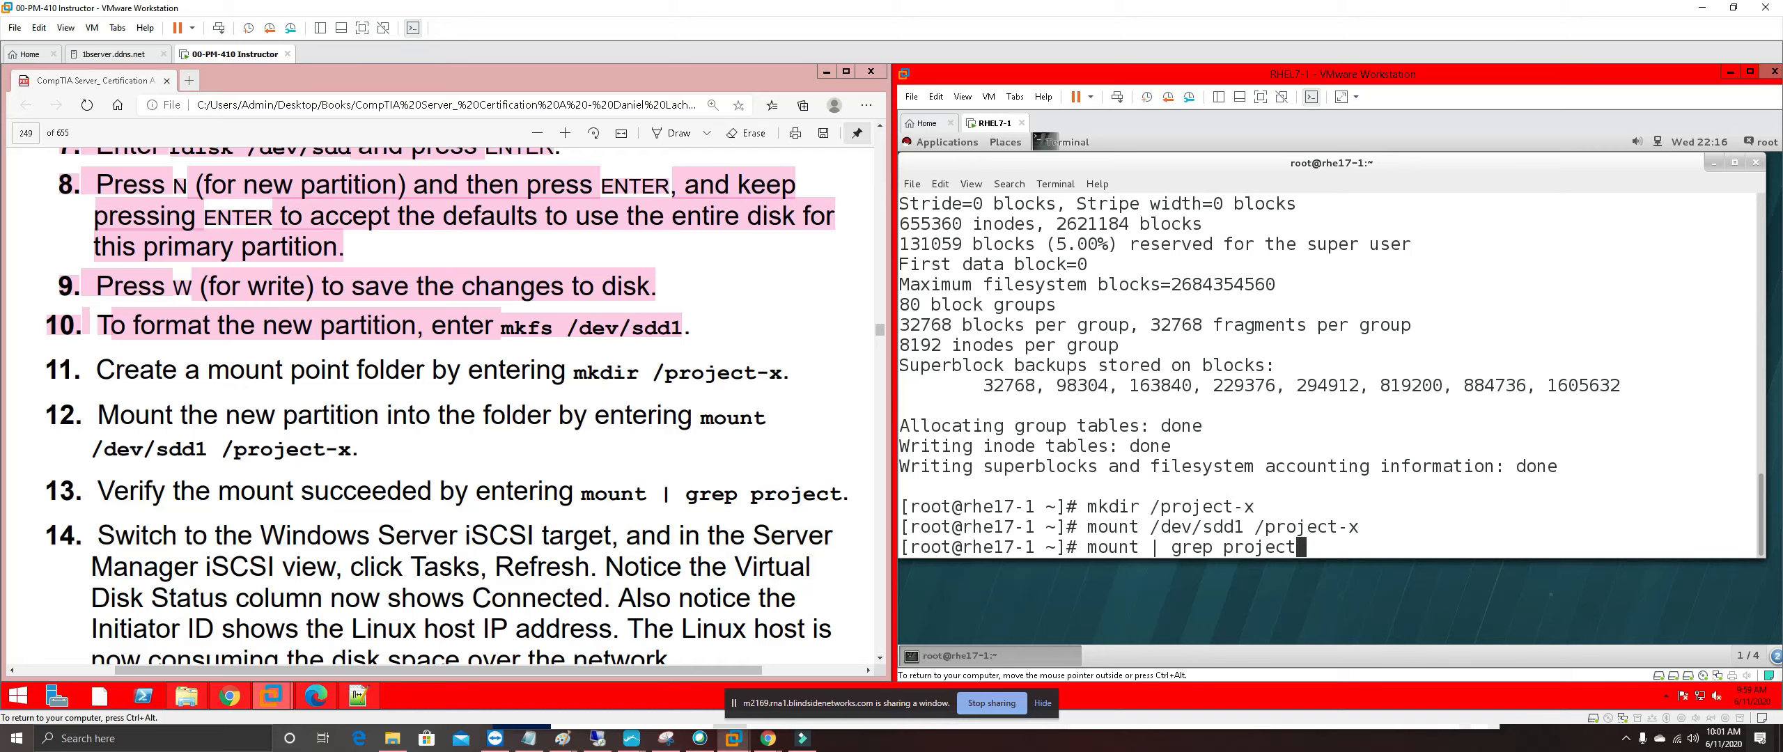
{"action": "key", "text": "Return"}
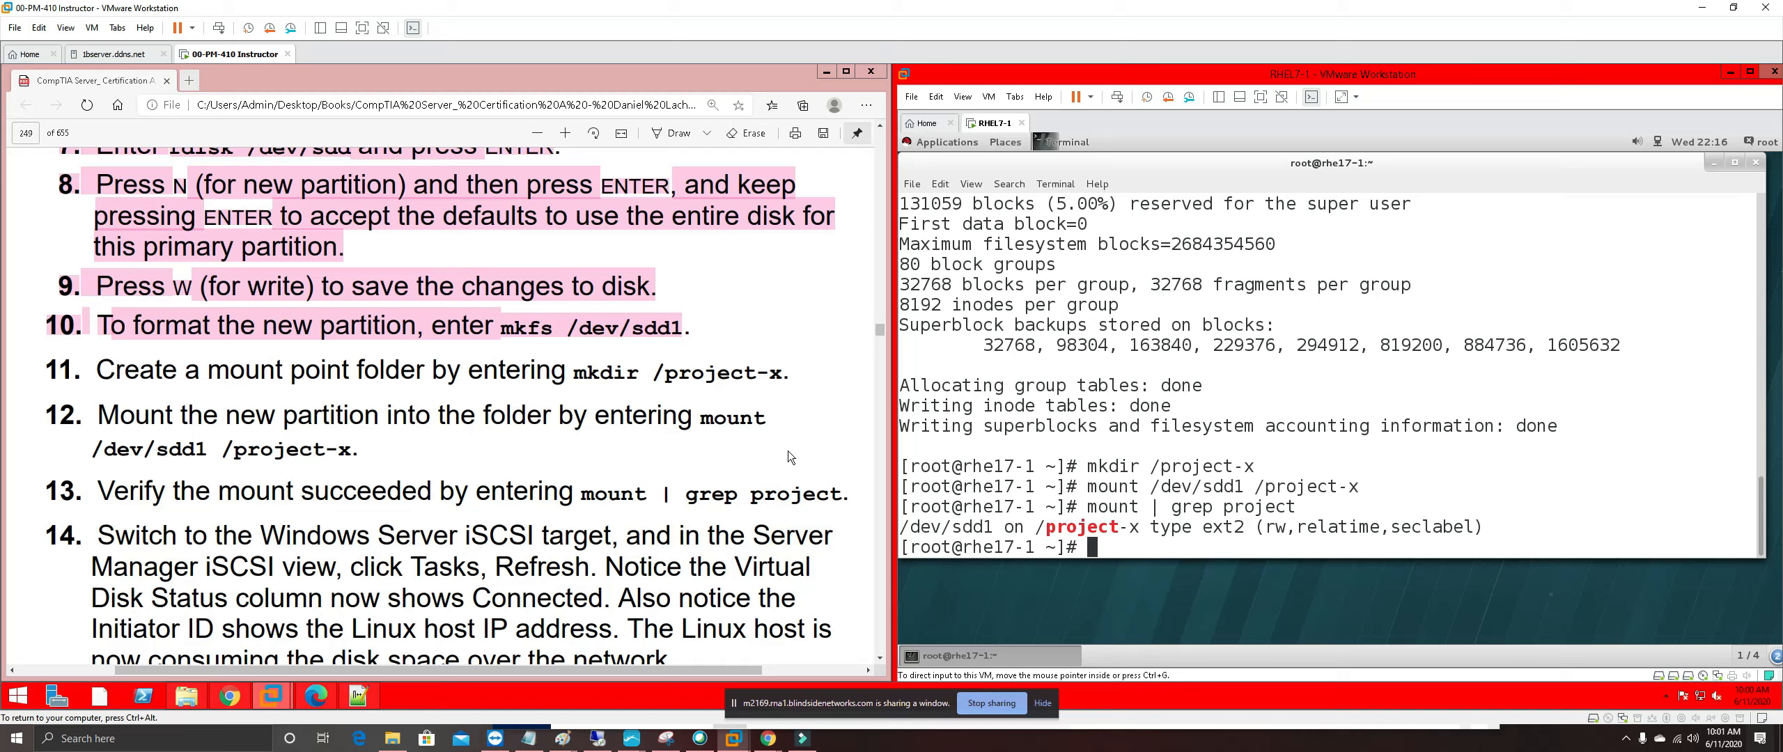
Highlight step 11 of the lab guide in pink
{"action": "left_click_drag", "start_coordinate": [35, 370], "coordinate": [786, 373]}
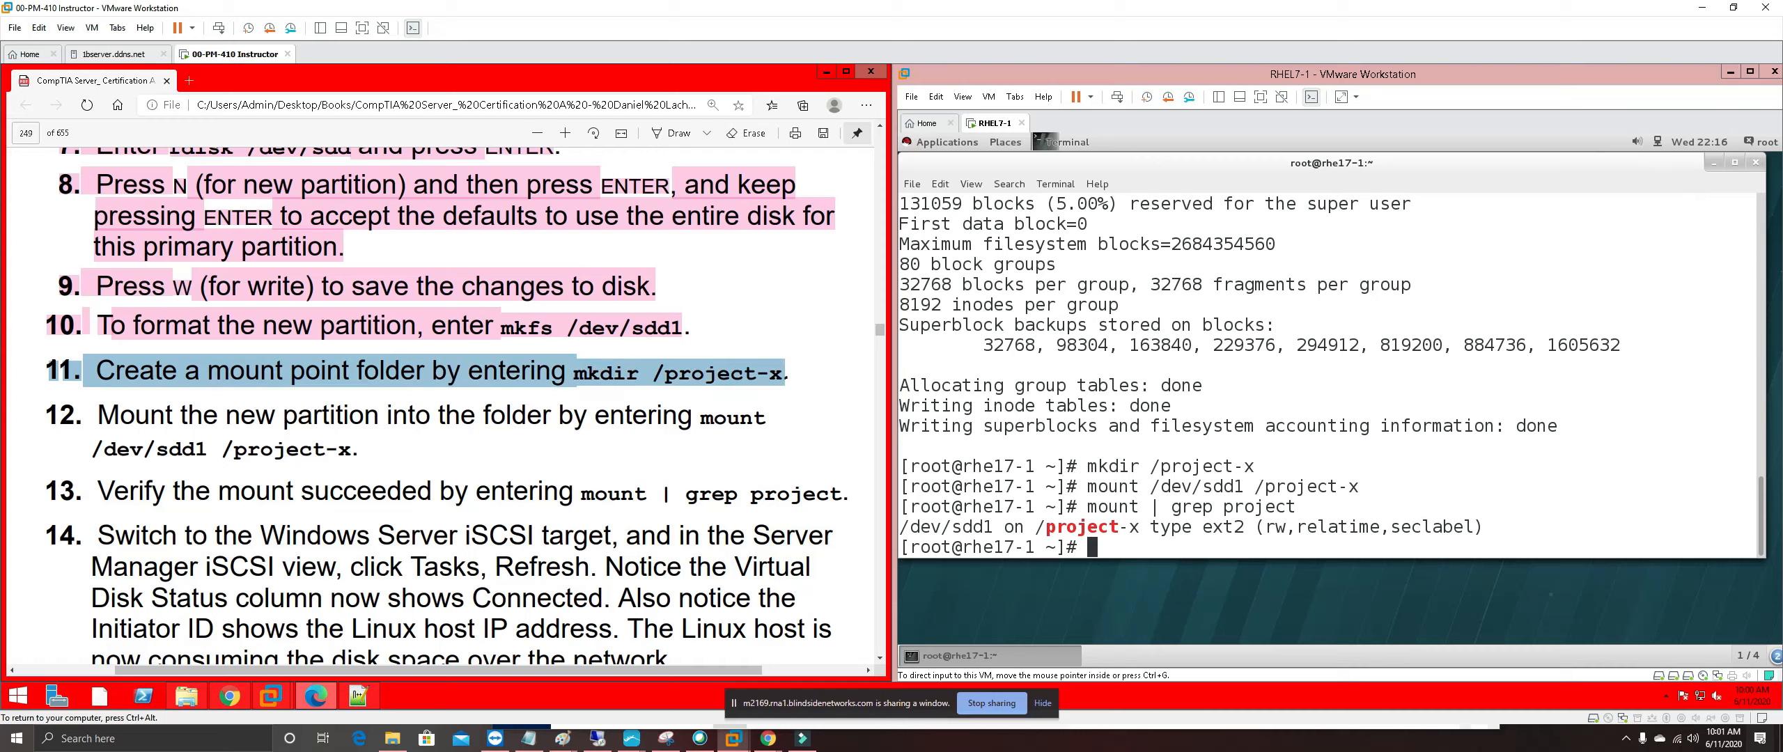
{"action": "right_click", "coordinate": [783, 380]}
{"action": "mouse_move", "coordinate": [838, 397]}
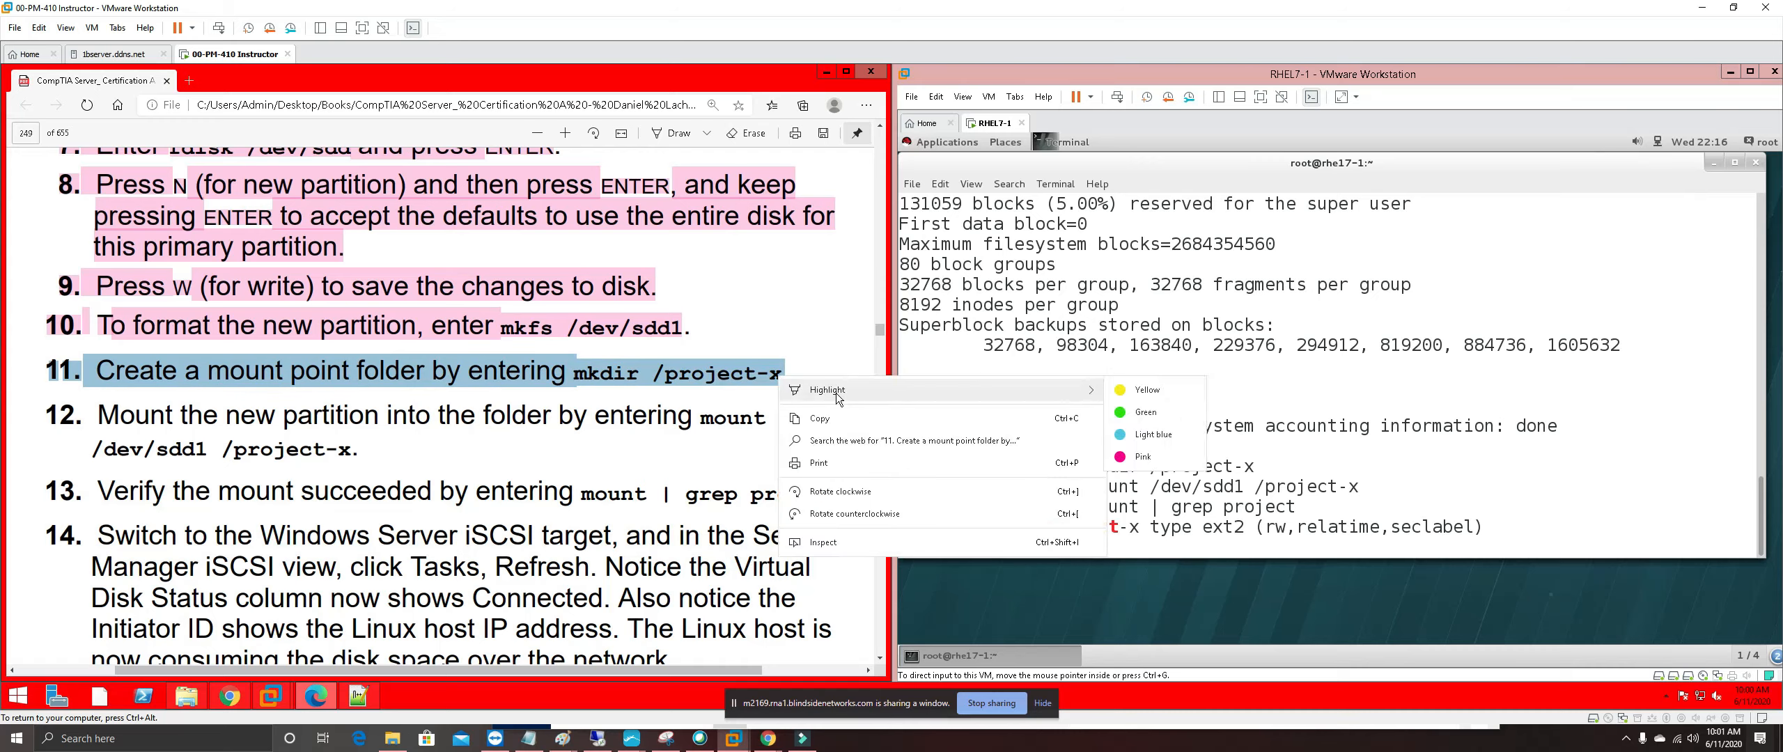
{"action": "left_click", "coordinate": [1142, 457]}
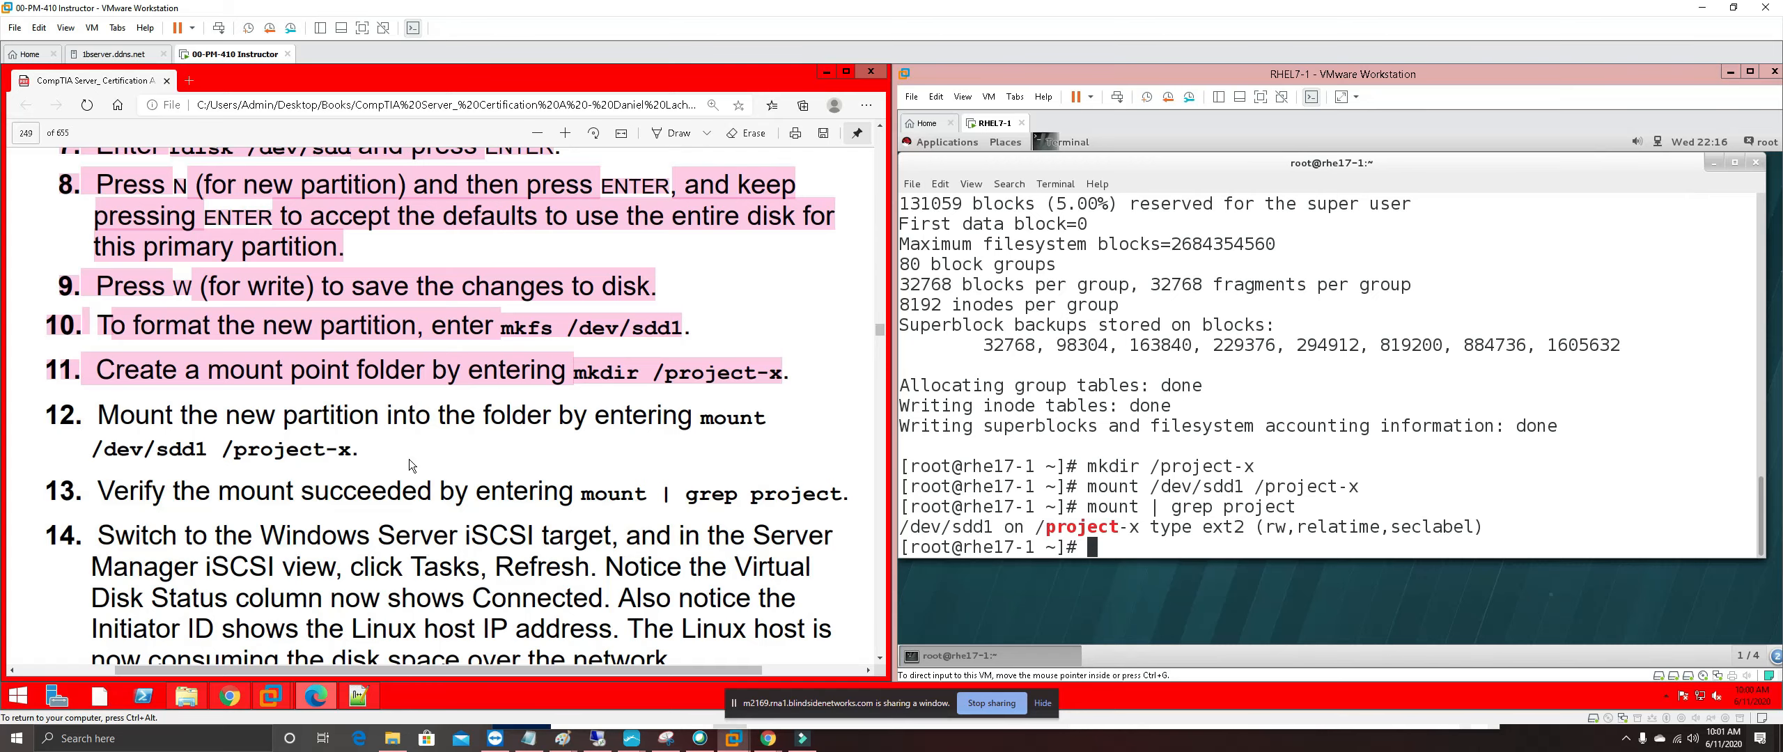
Highlight steps 12 and 13 of the lab guide in pink as well
{"action": "scroll", "coordinate": [410, 459], "scroll_direction": "down", "scroll_amount": 1}
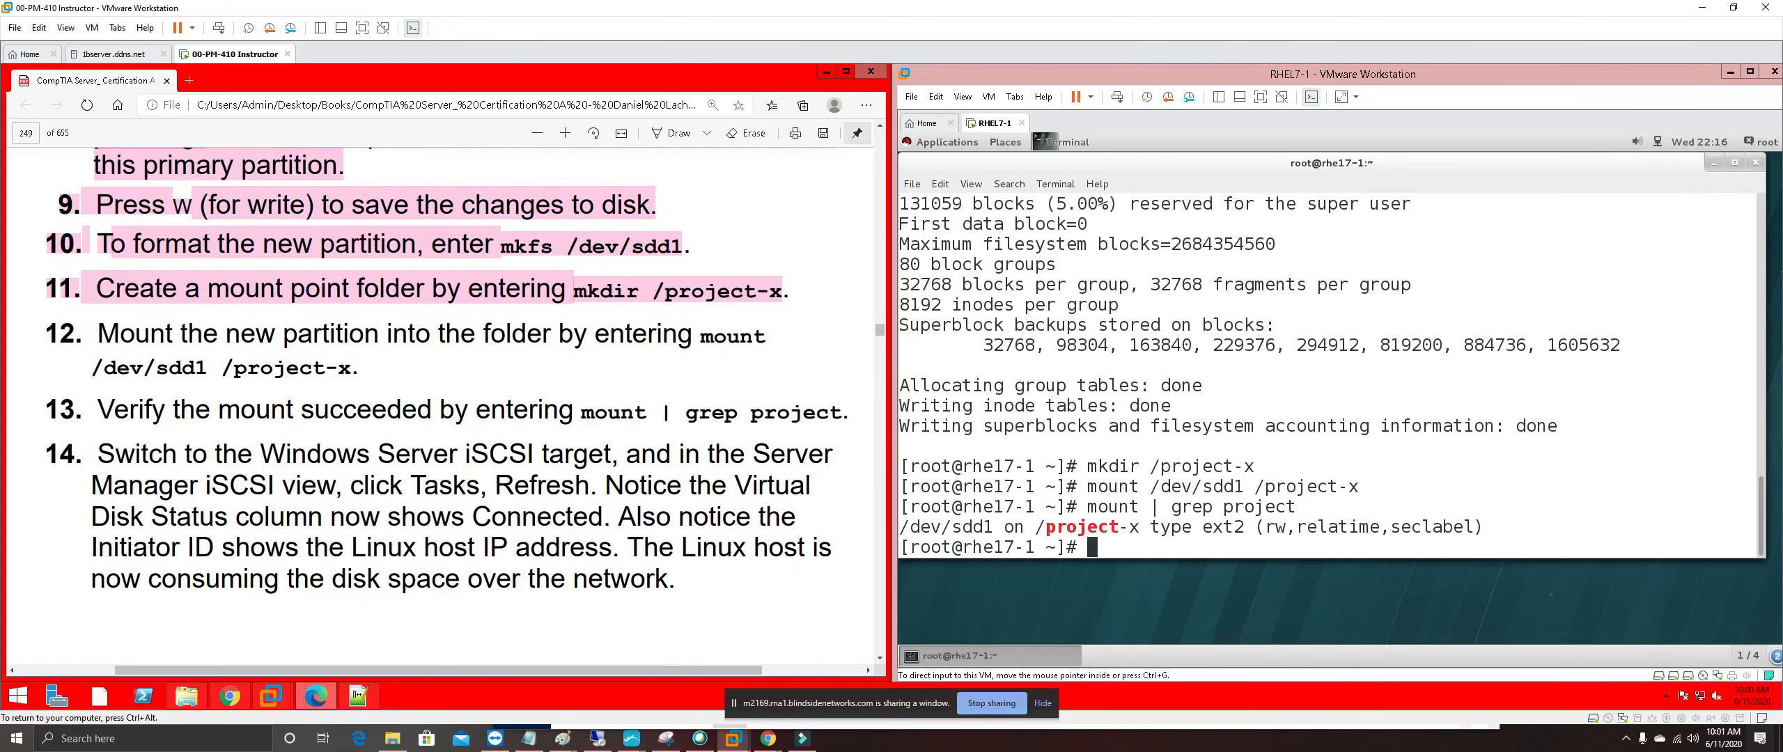
{"action": "left_click_drag", "start_coordinate": [871, 417], "coordinate": [49, 335]}
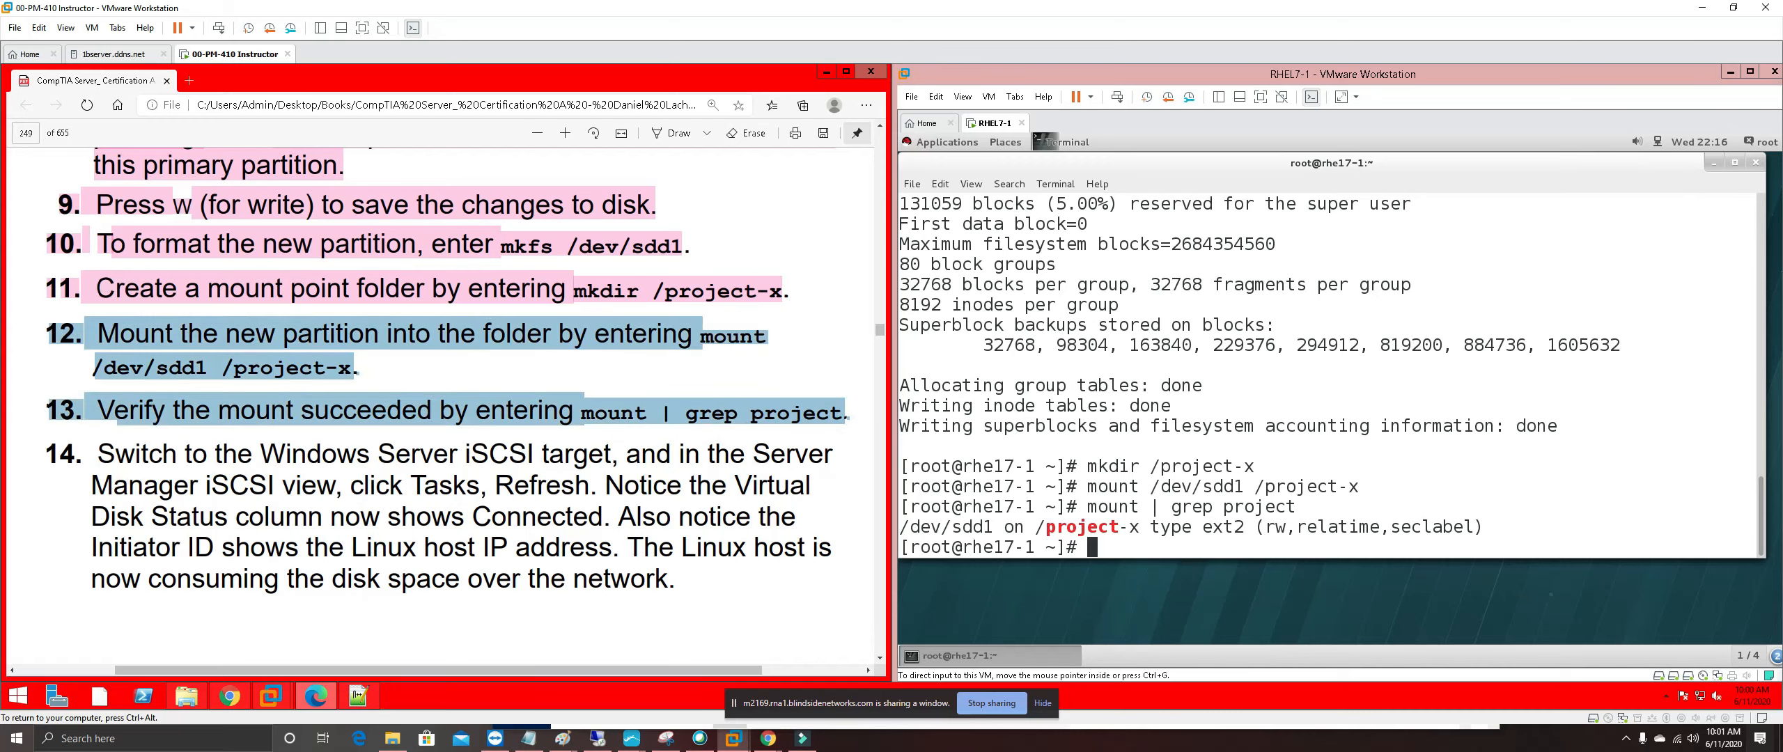
{"action": "right_click", "coordinate": [162, 340]}
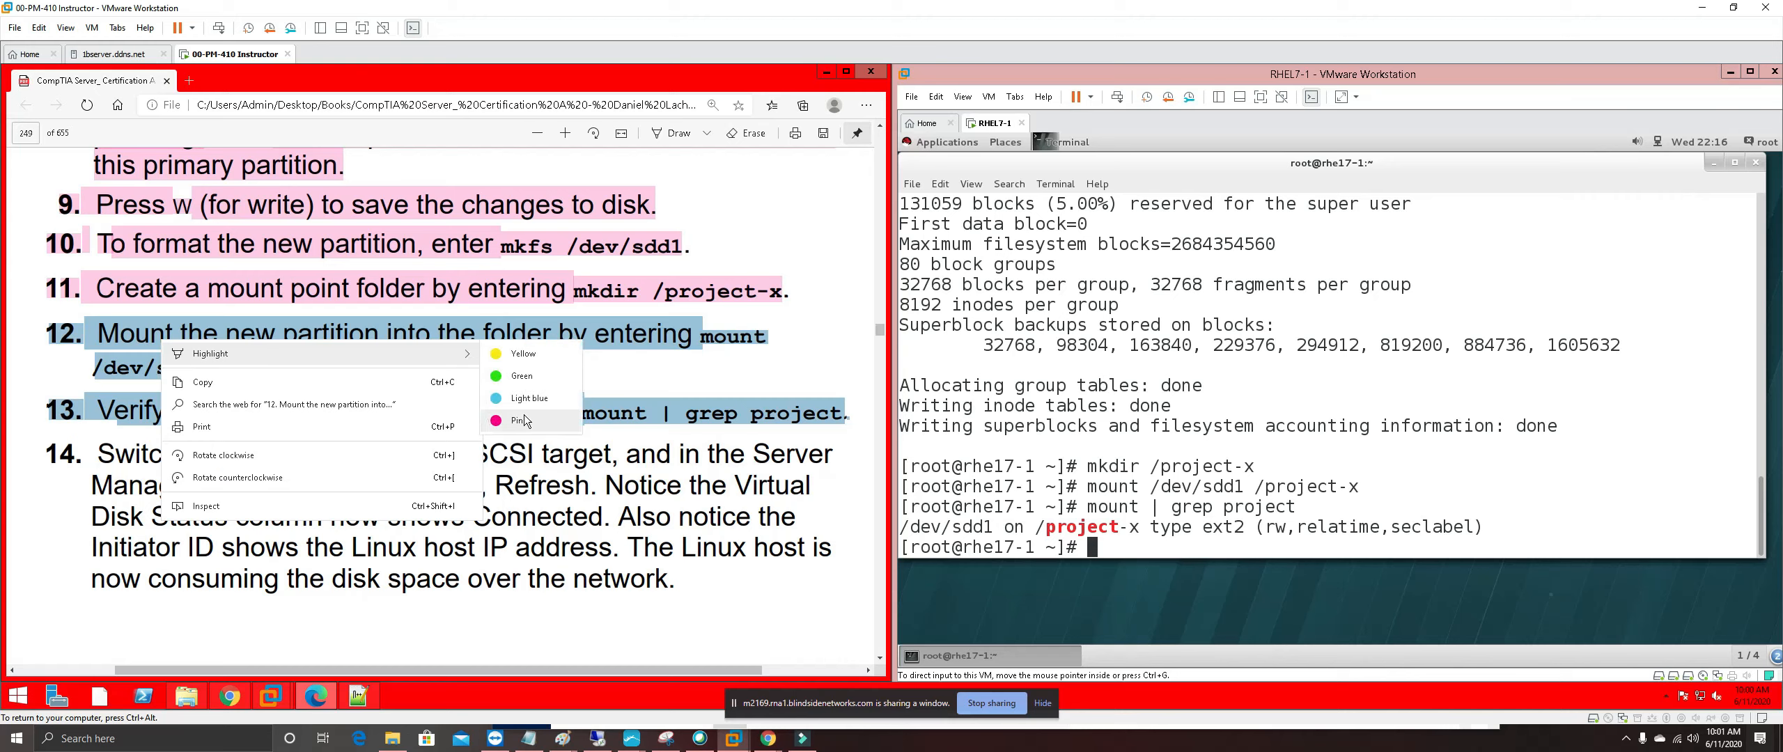
{"action": "left_click", "coordinate": [499, 379]}
{"action": "scroll", "coordinate": [499, 378], "scroll_direction": "down", "scroll_amount": 3}
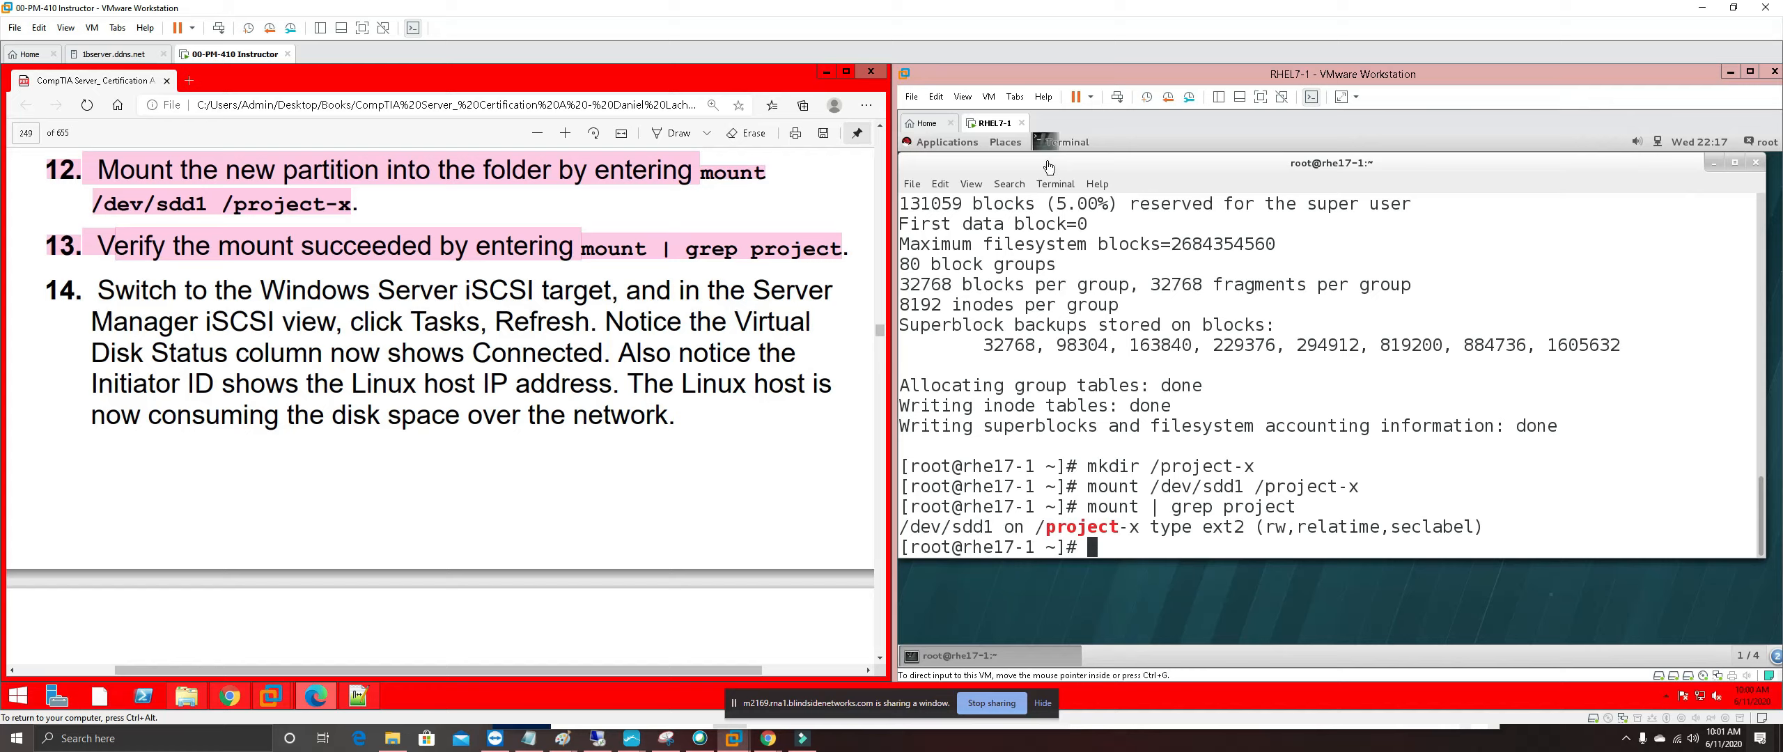
Open the Srv2012-1 virtual machine from the Library alongside RHEL7-1
{"action": "left_click", "coordinate": [1218, 96]}
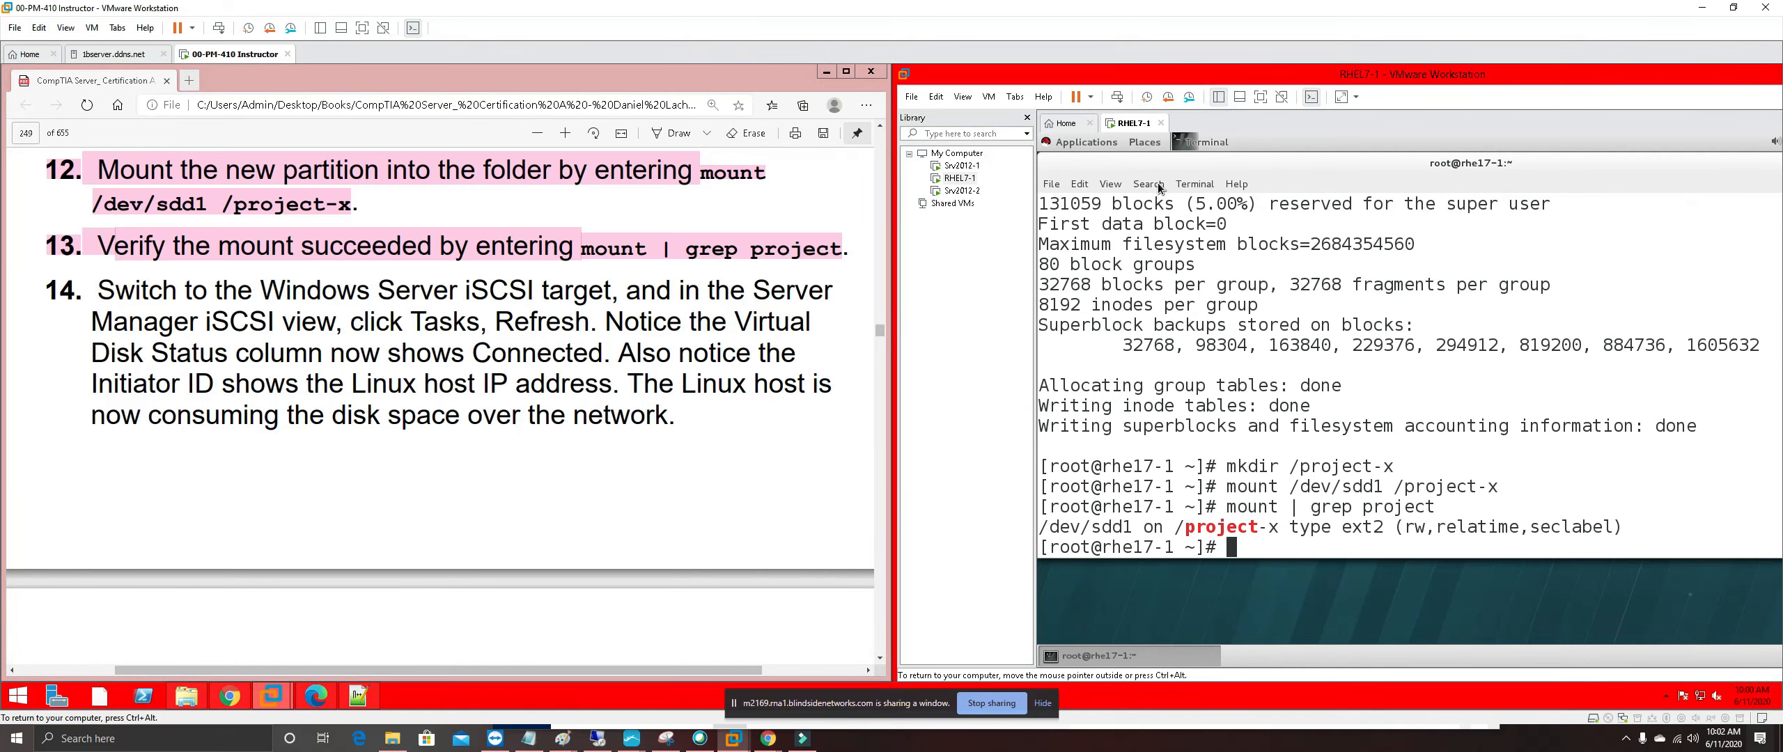
{"action": "left_click", "coordinate": [961, 166]}
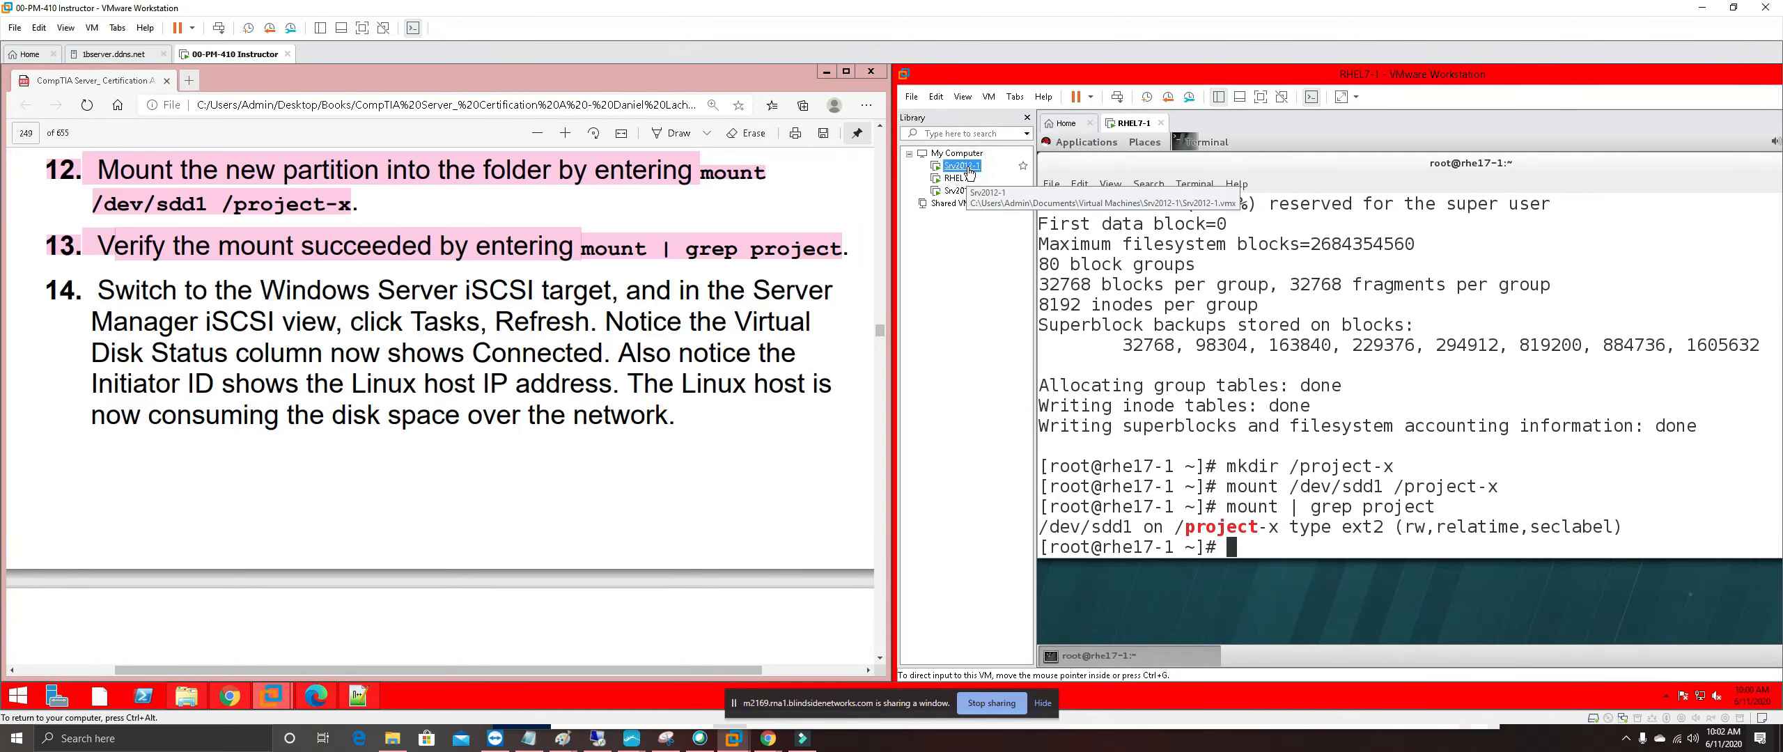
{"action": "double_click", "coordinate": [968, 170]}
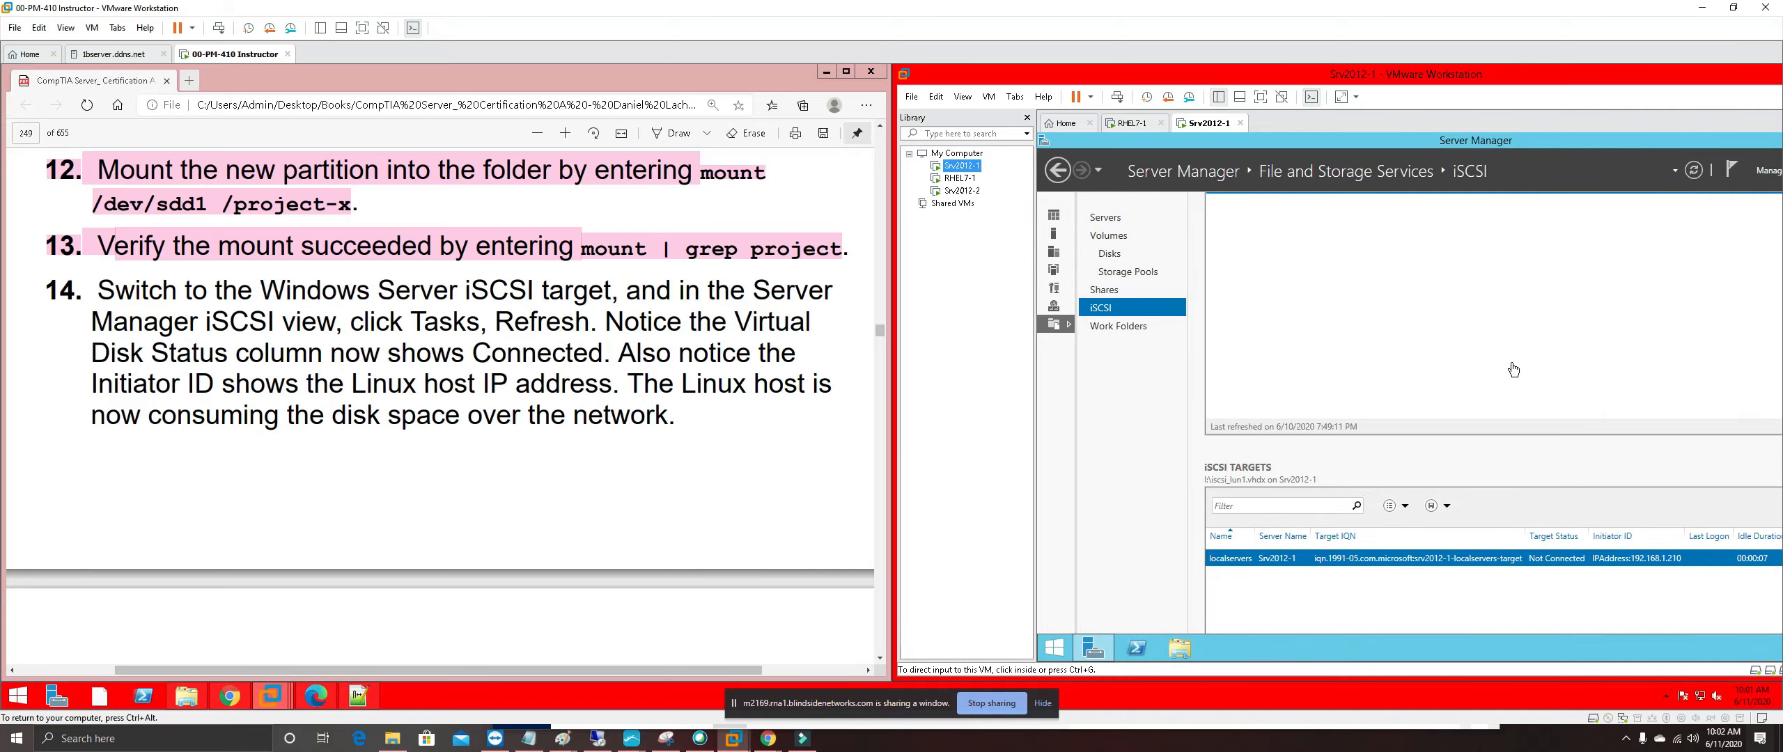
{"action": "left_click", "coordinate": [1498, 616]}
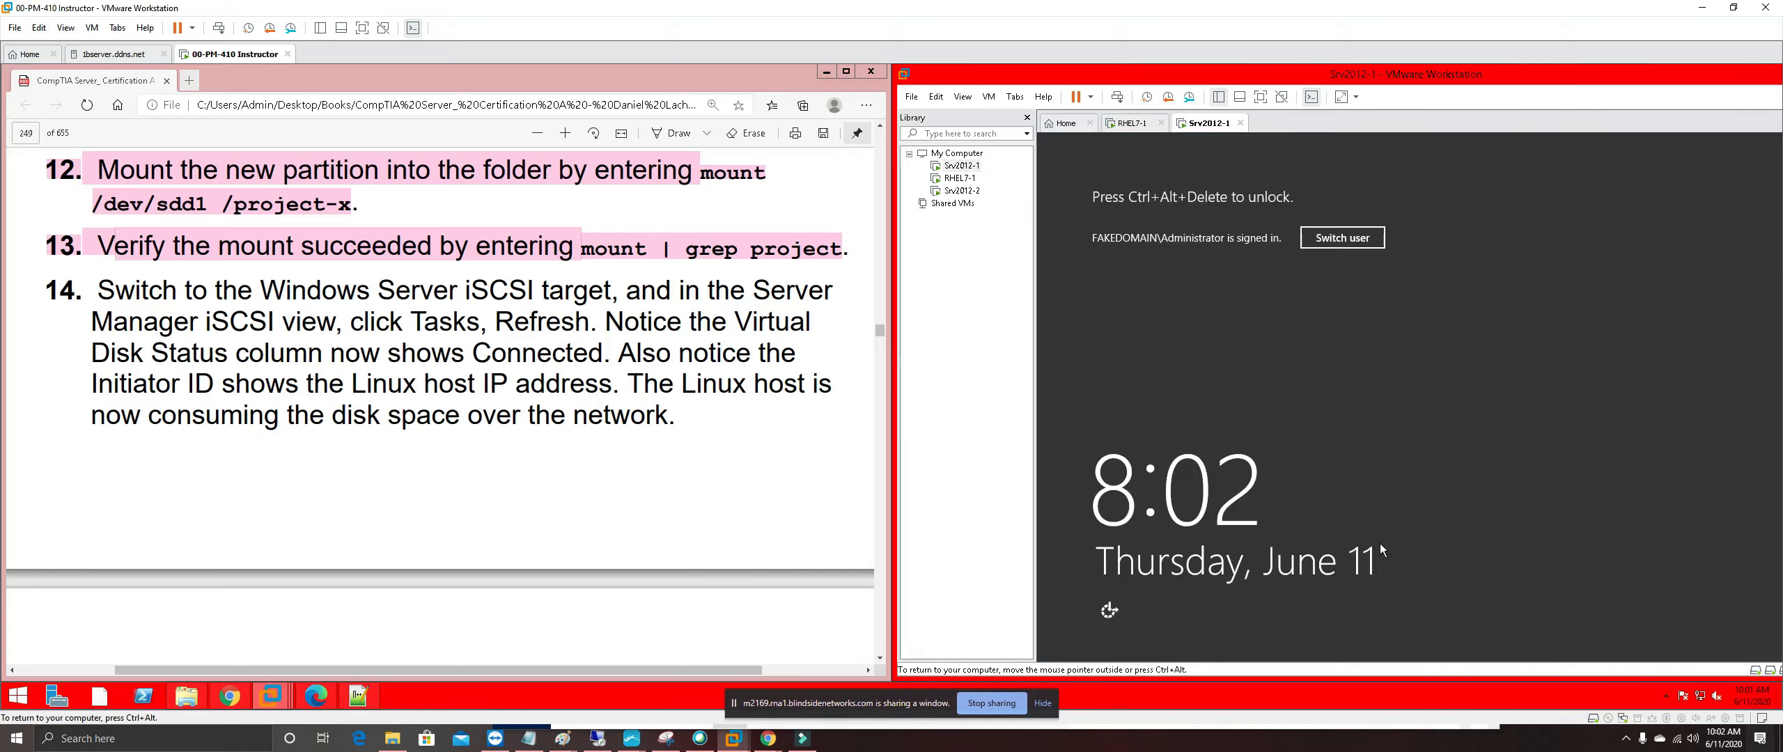
Sign in to Srv2012-1 with the administrator password and refresh Server Manager's iSCSI targets view
{"action": "left_click", "coordinate": [1117, 97]}
{"action": "left_click", "coordinate": [1535, 324]}
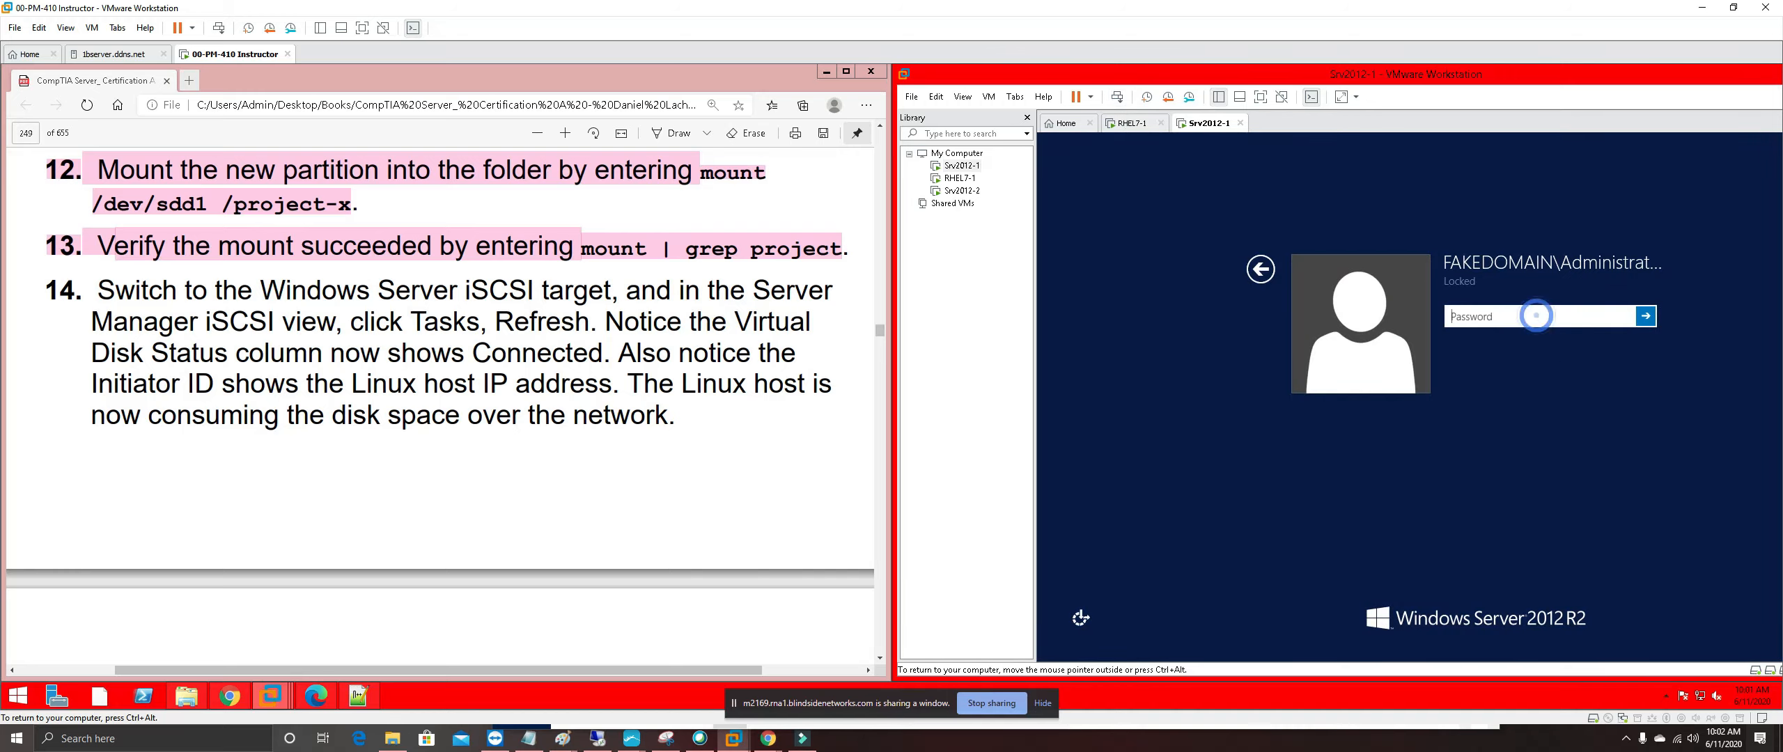
{"action": "type", "text": "P•••"}
{"action": "key", "text": "Return"}
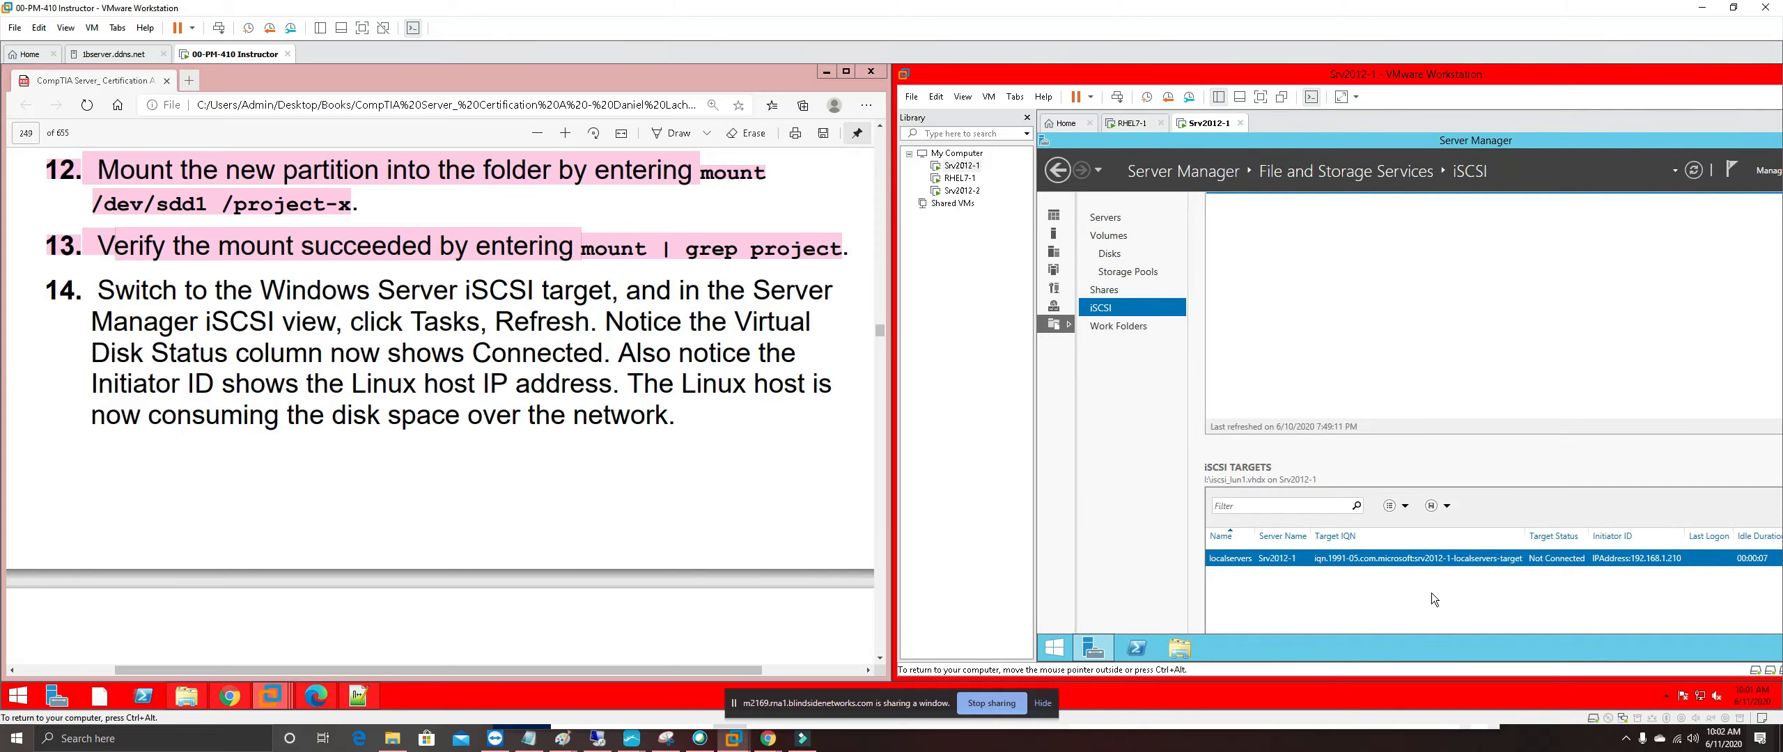
{"action": "left_click", "coordinate": [1693, 171]}
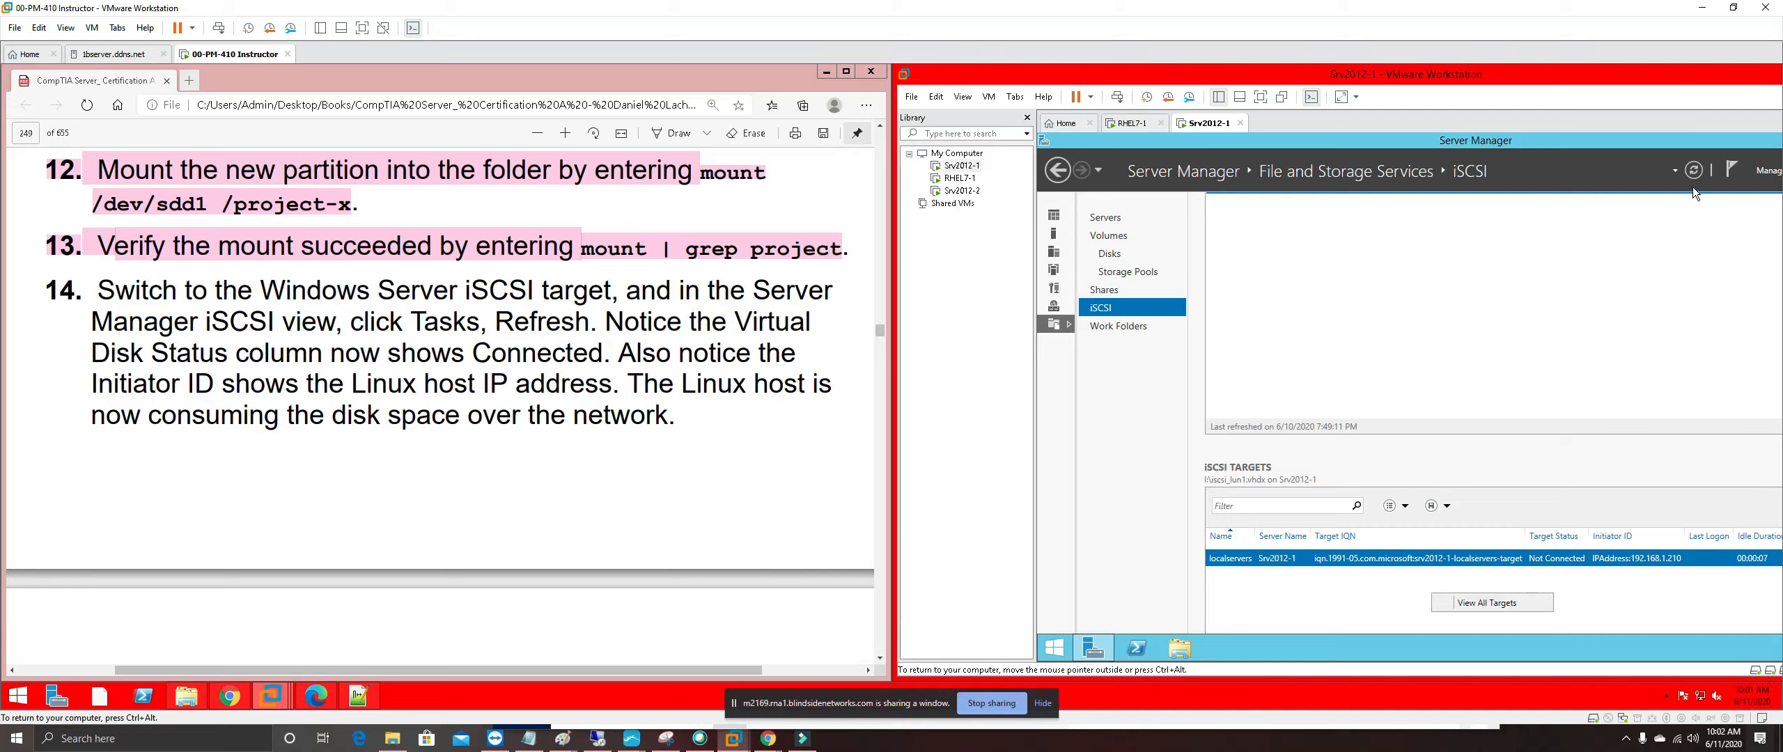
{"action": "left_click", "coordinate": [1695, 172]}
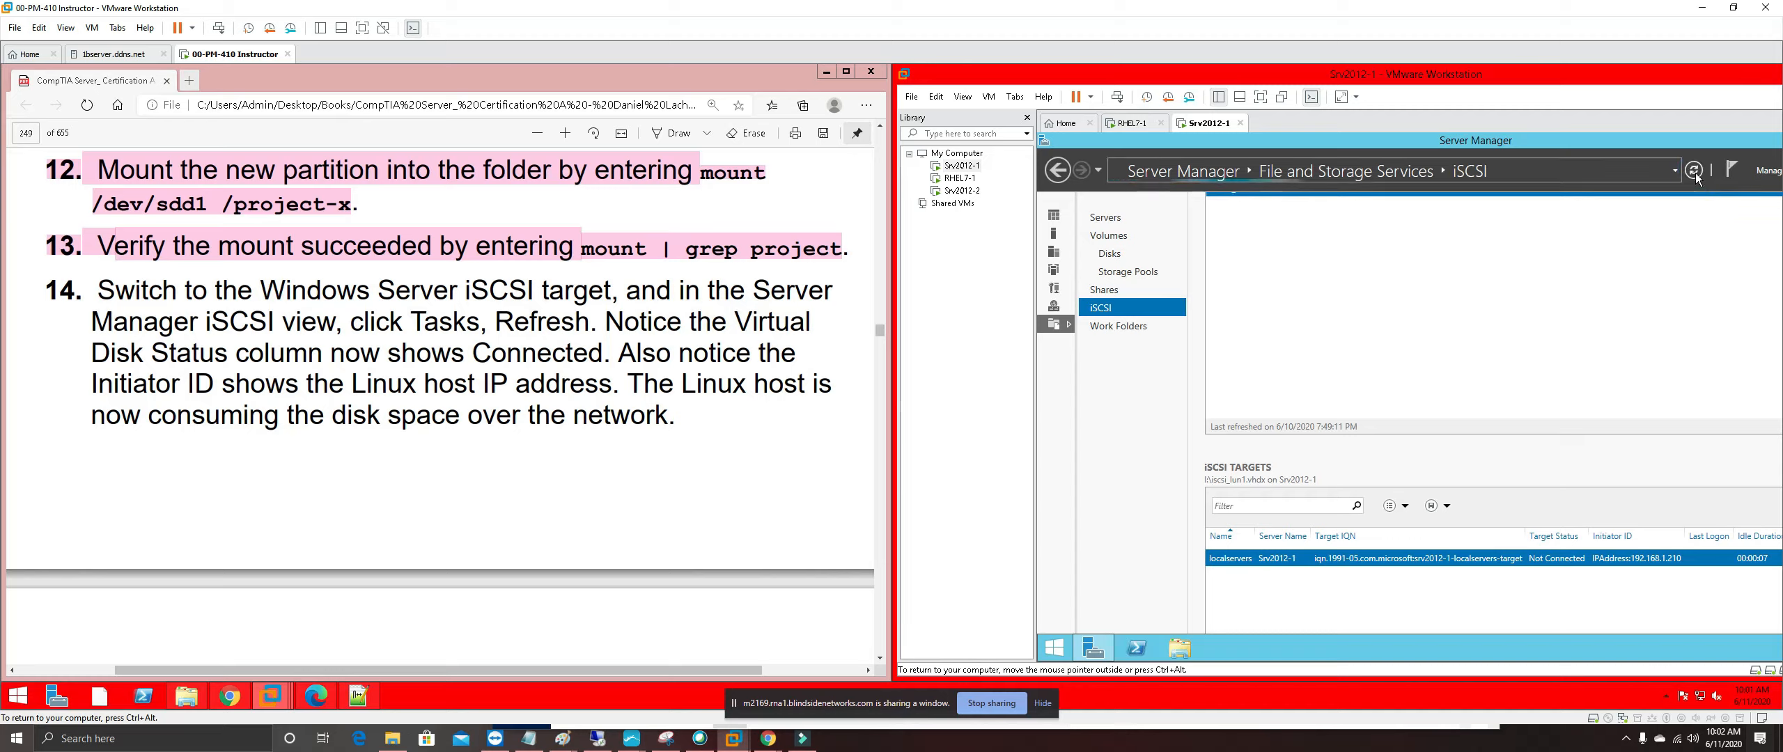
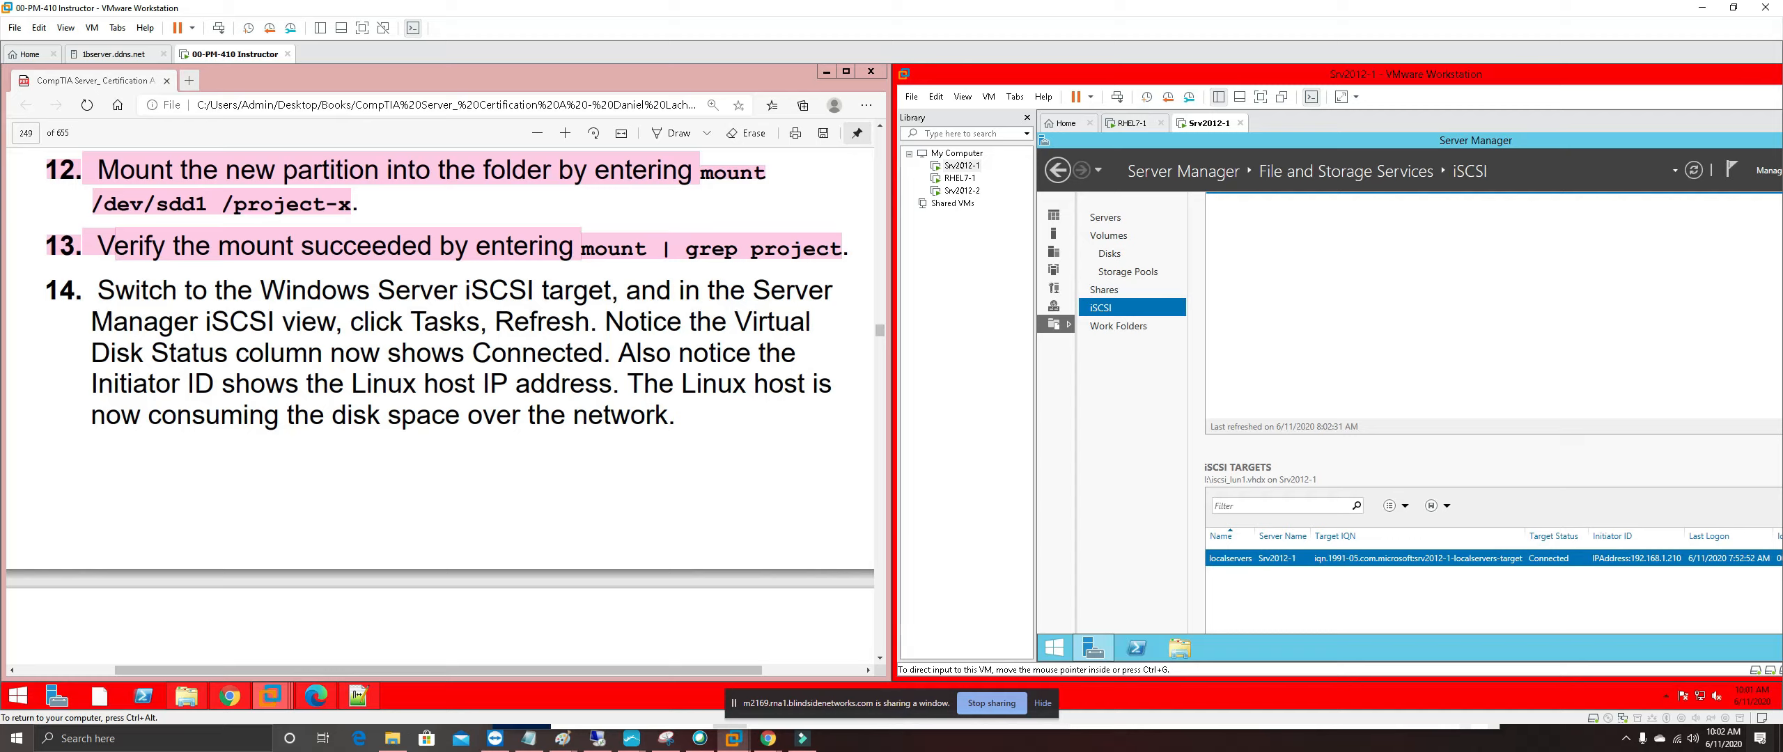
Highlight the whole of step 14 in the PDF guide in pink
{"action": "left_click_drag", "start_coordinate": [677, 418], "coordinate": [48, 289]}
{"action": "right_click", "coordinate": [118, 295]}
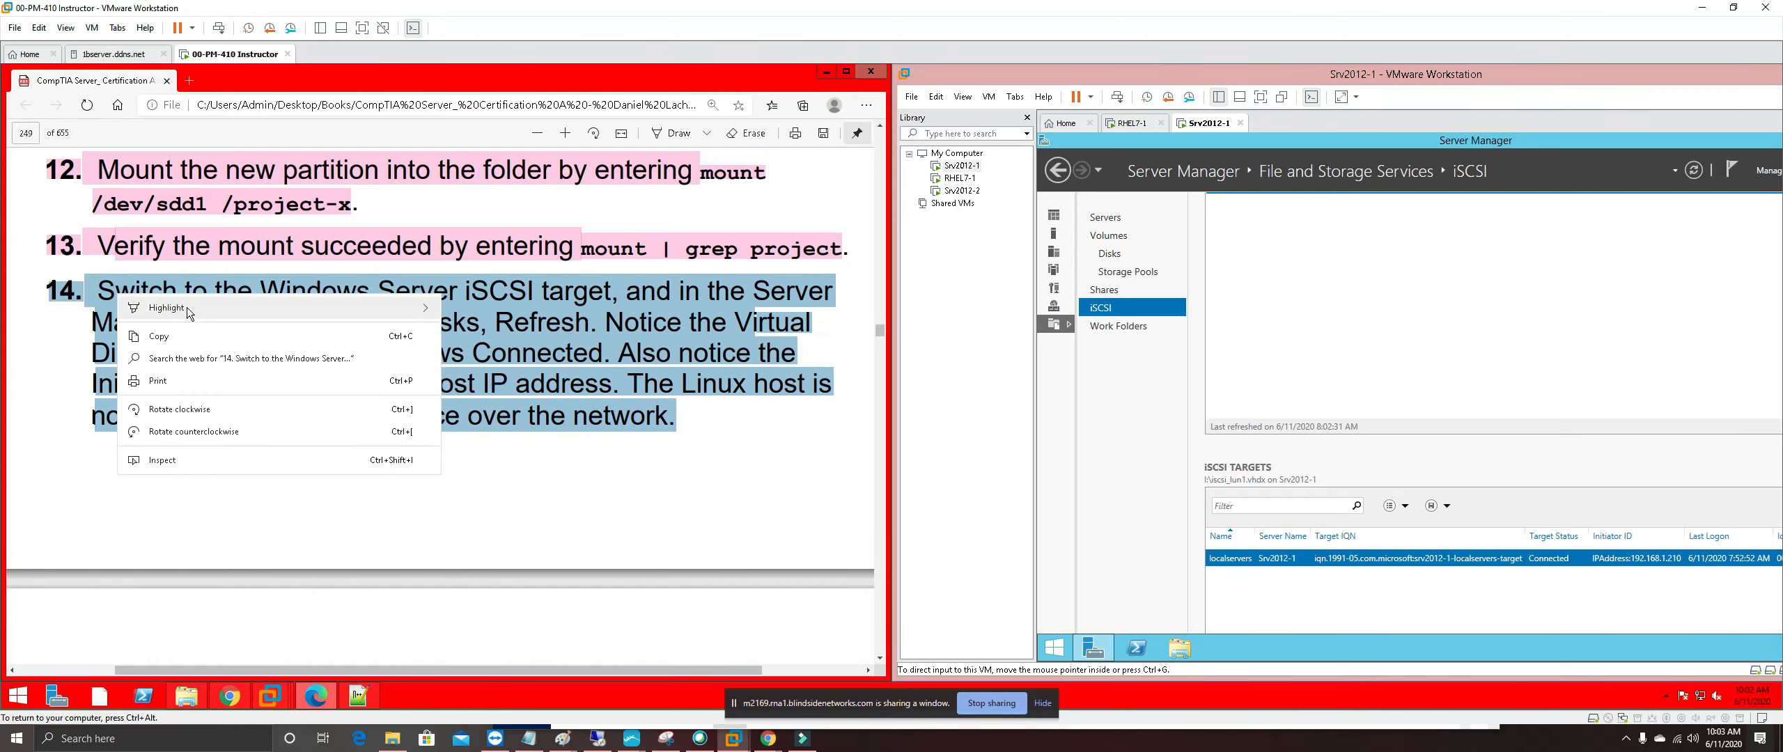
{"action": "mouse_move", "coordinate": [188, 313]}
{"action": "left_click", "coordinate": [502, 380]}
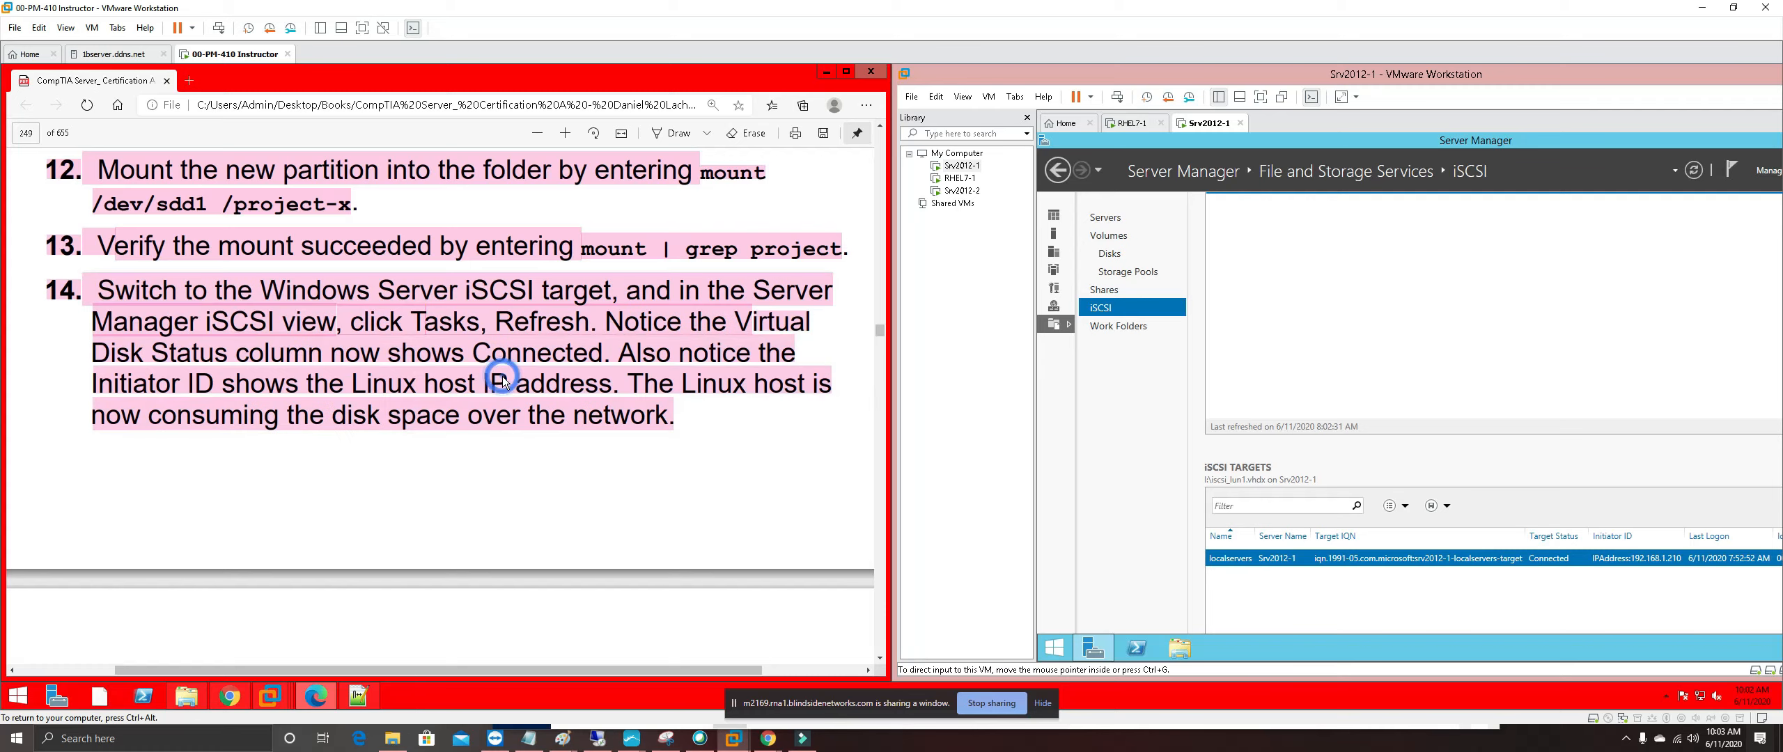
{"action": "scroll", "coordinate": [441, 399], "scroll_direction": "down", "scroll_amount": 6}
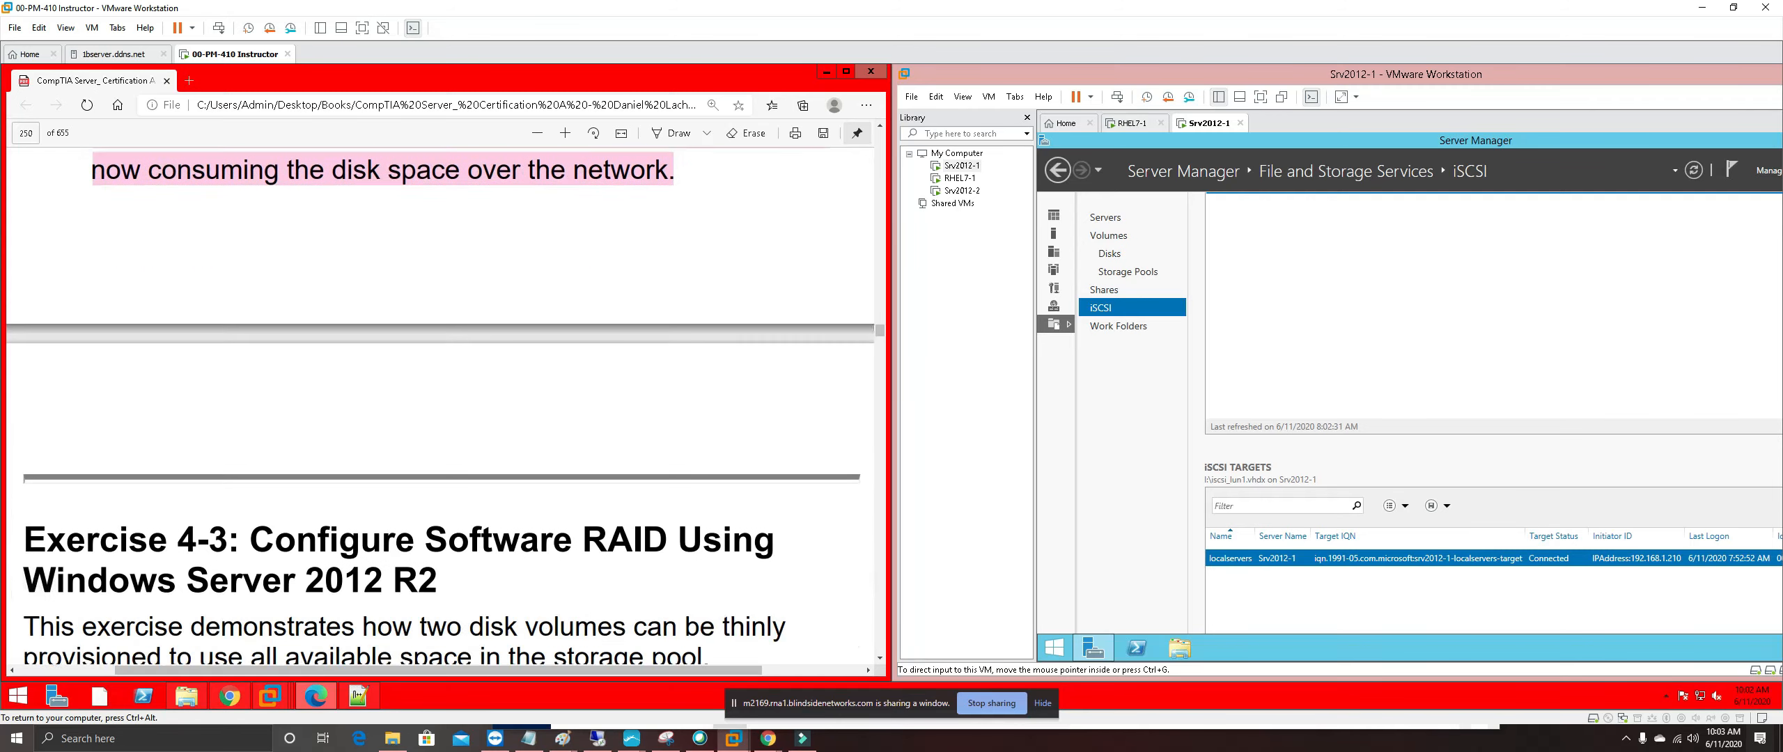
Scroll down to Exercise 4-3 and highlight its step 1 in pink
{"action": "scroll", "coordinate": [440, 413], "scroll_direction": "down", "scroll_amount": 1}
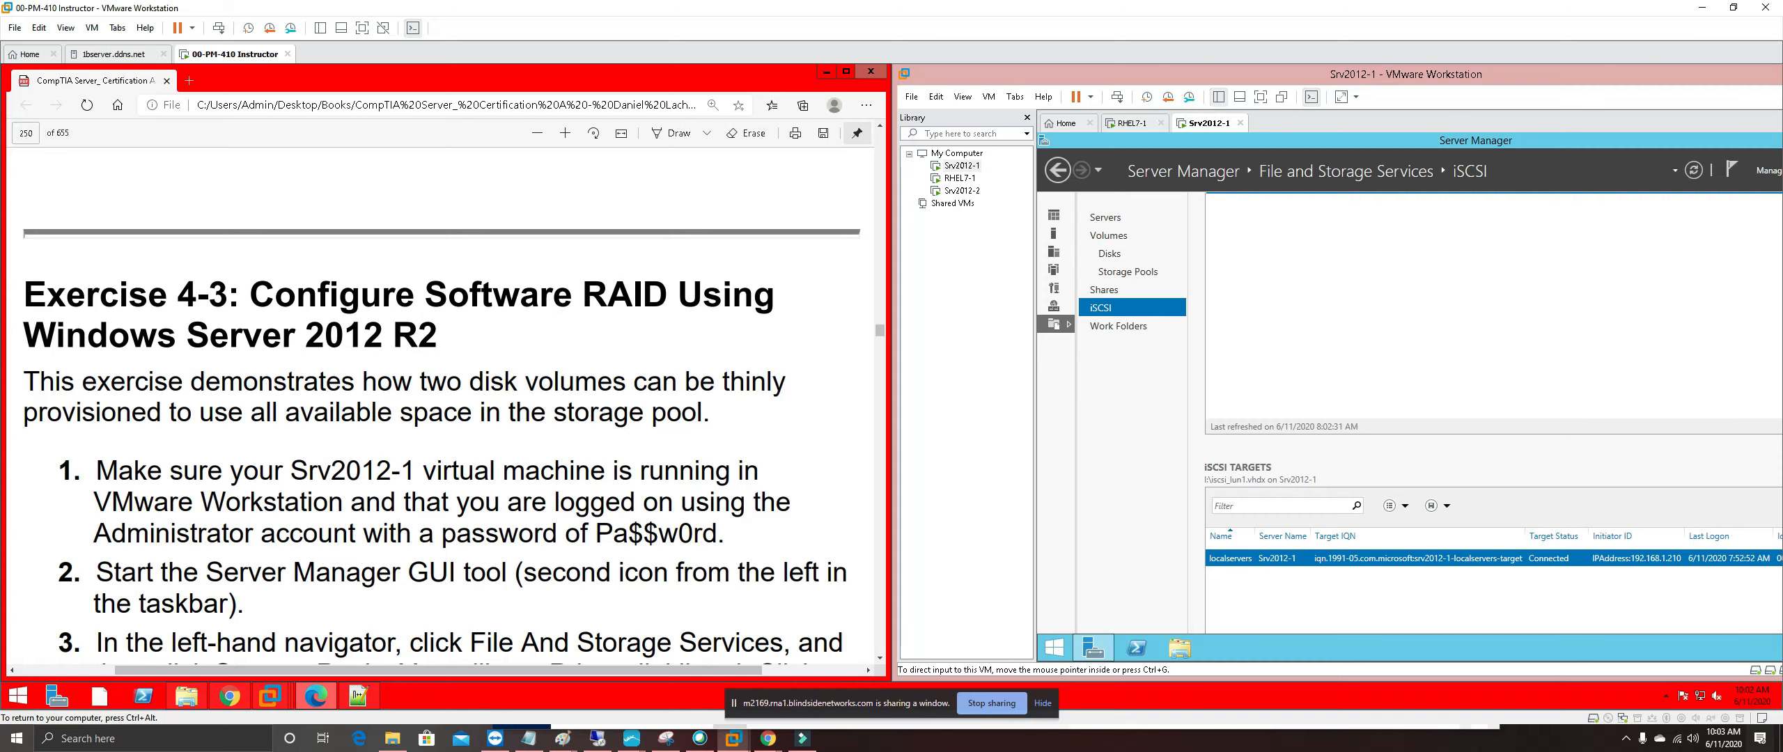
{"action": "scroll", "coordinate": [442, 406], "scroll_direction": "down", "scroll_amount": 2}
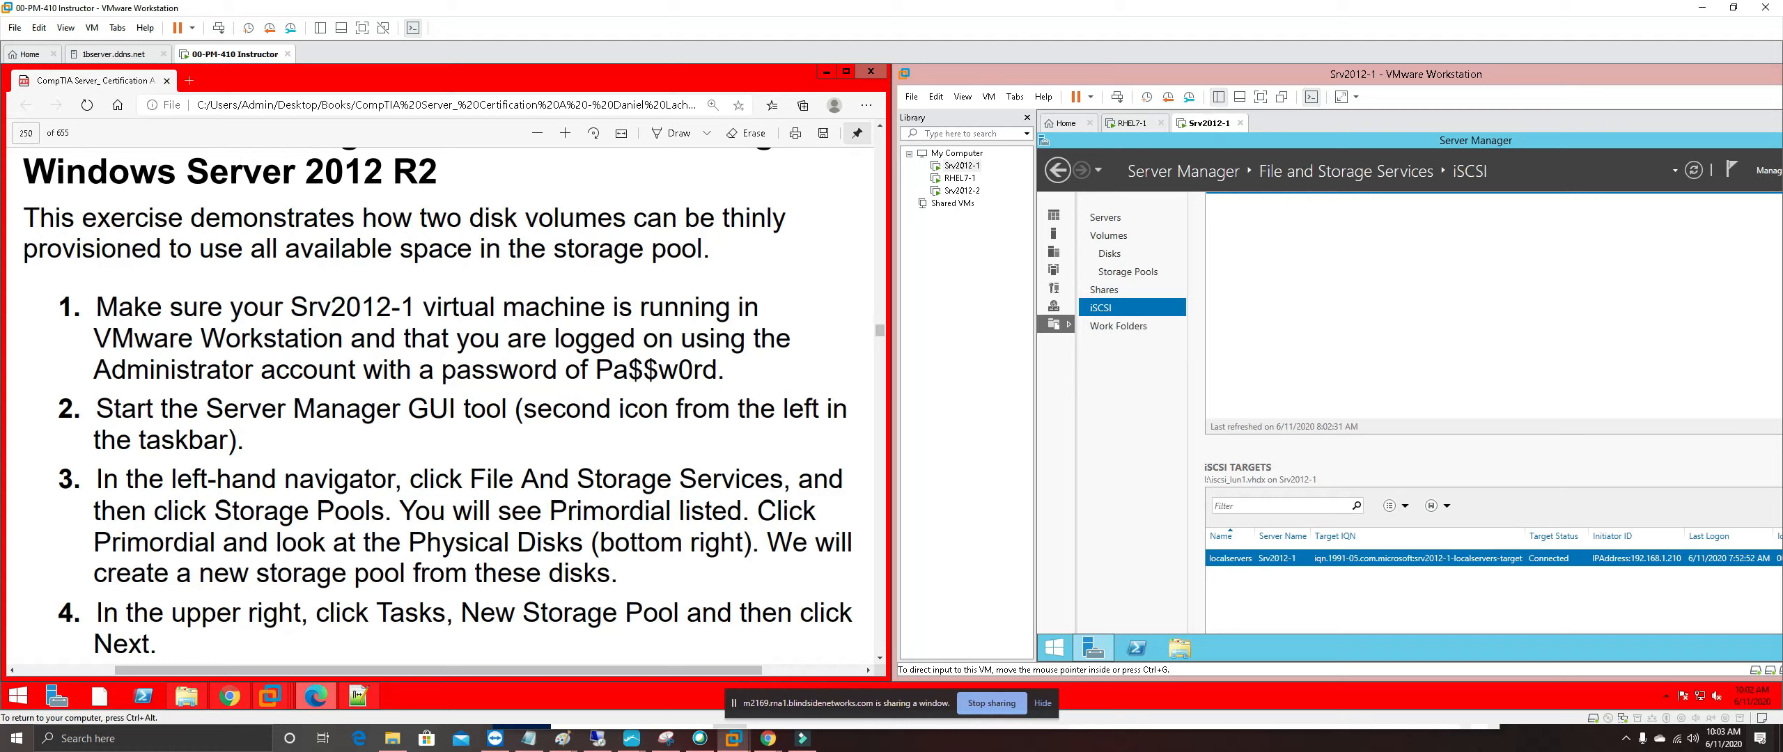
{"action": "left_click_drag", "start_coordinate": [728, 371], "coordinate": [63, 307]}
{"action": "right_click", "coordinate": [139, 313]}
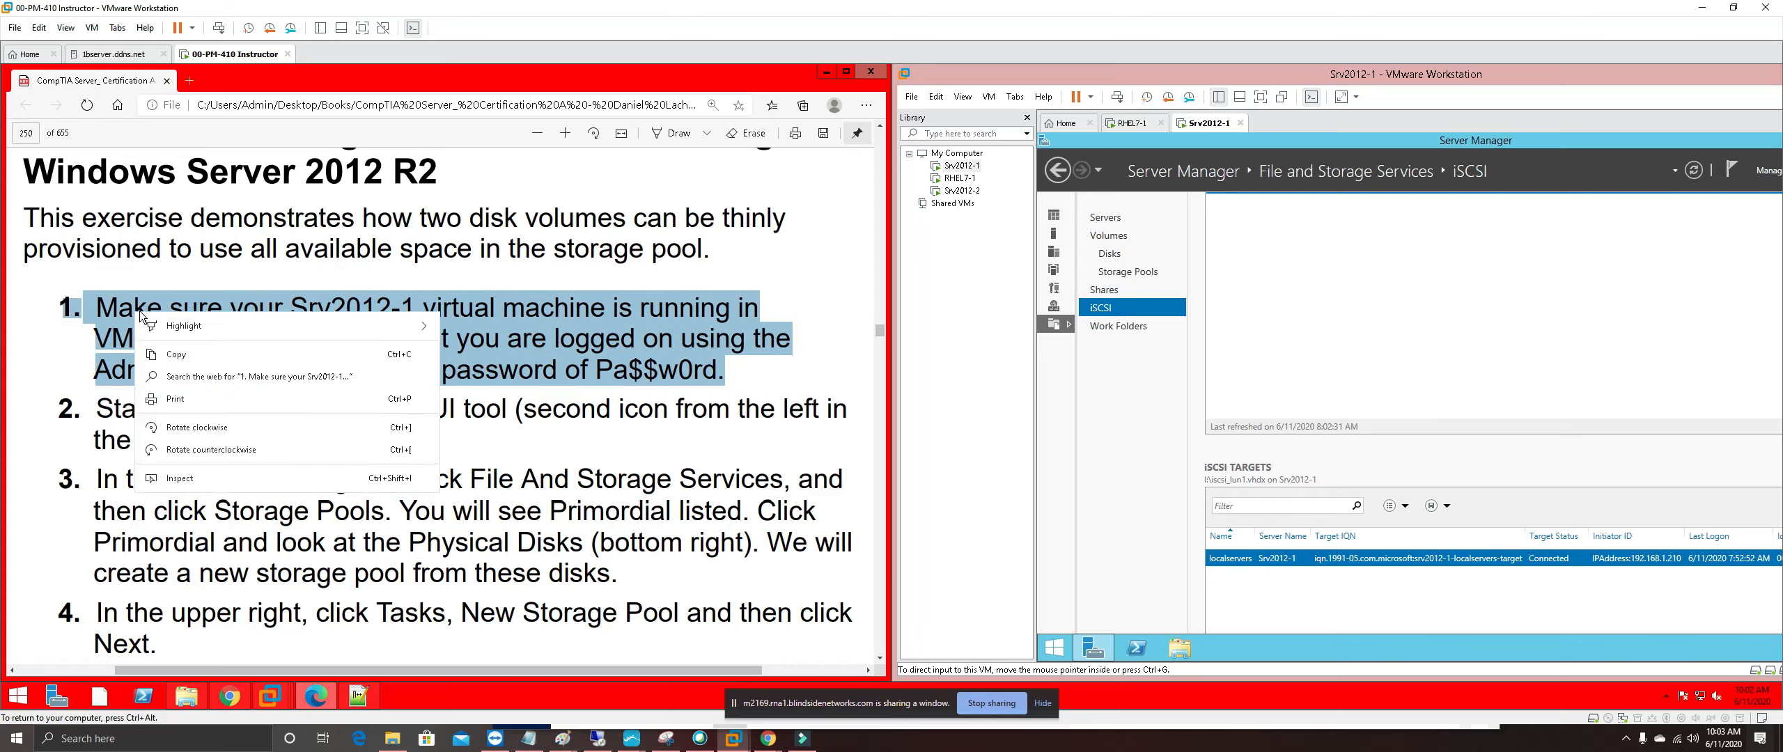
{"action": "mouse_move", "coordinate": [307, 326]}
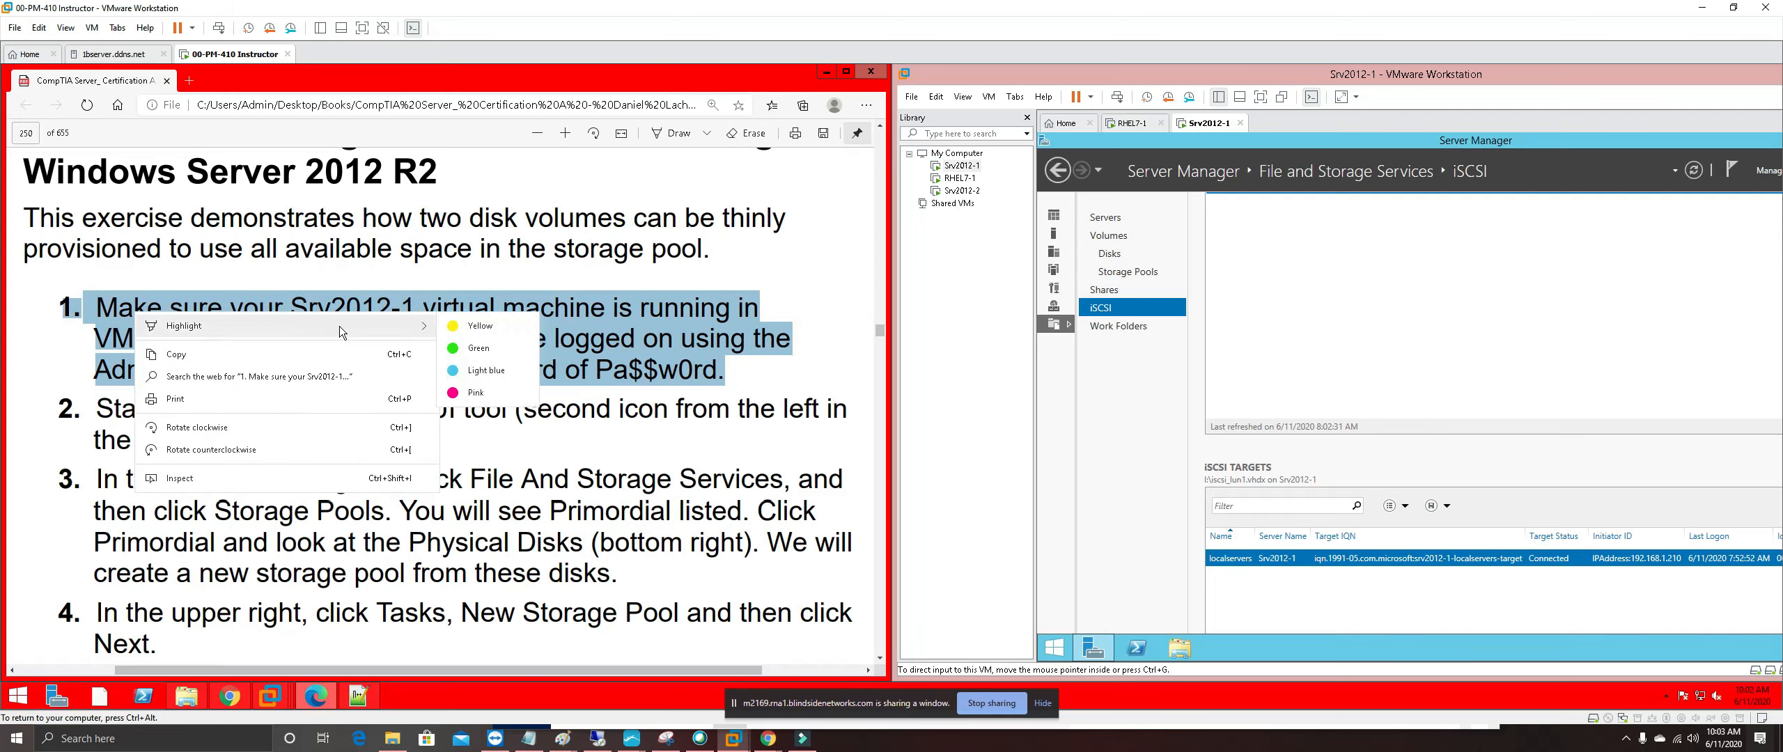
{"action": "left_click", "coordinate": [491, 394]}
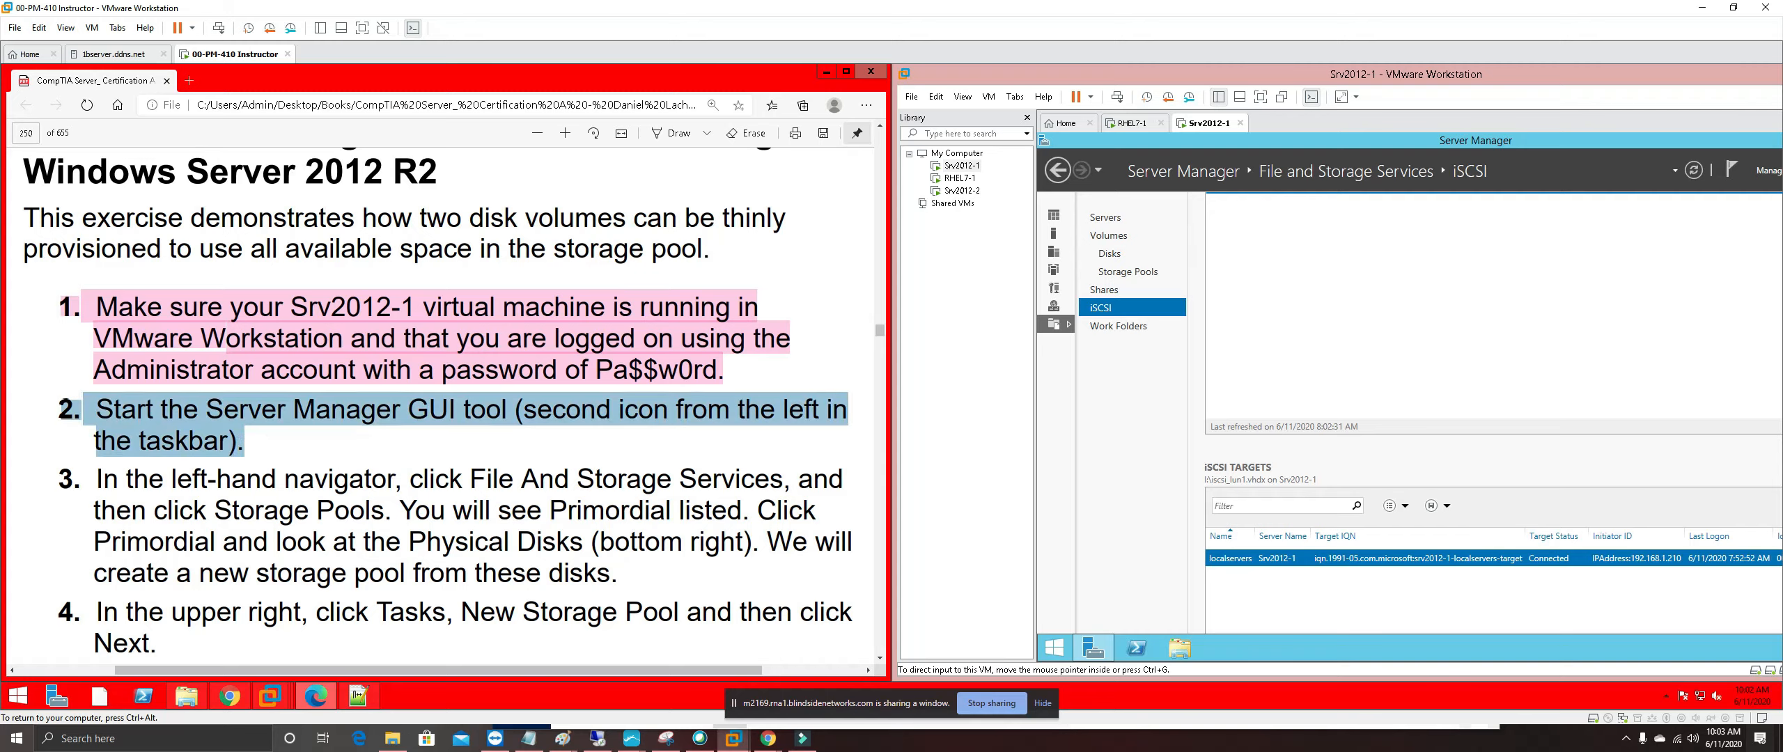
Highlight step 2 of Exercise 4-3 in pink
{"action": "right_click", "coordinate": [152, 422]}
{"action": "mouse_move", "coordinate": [217, 433]}
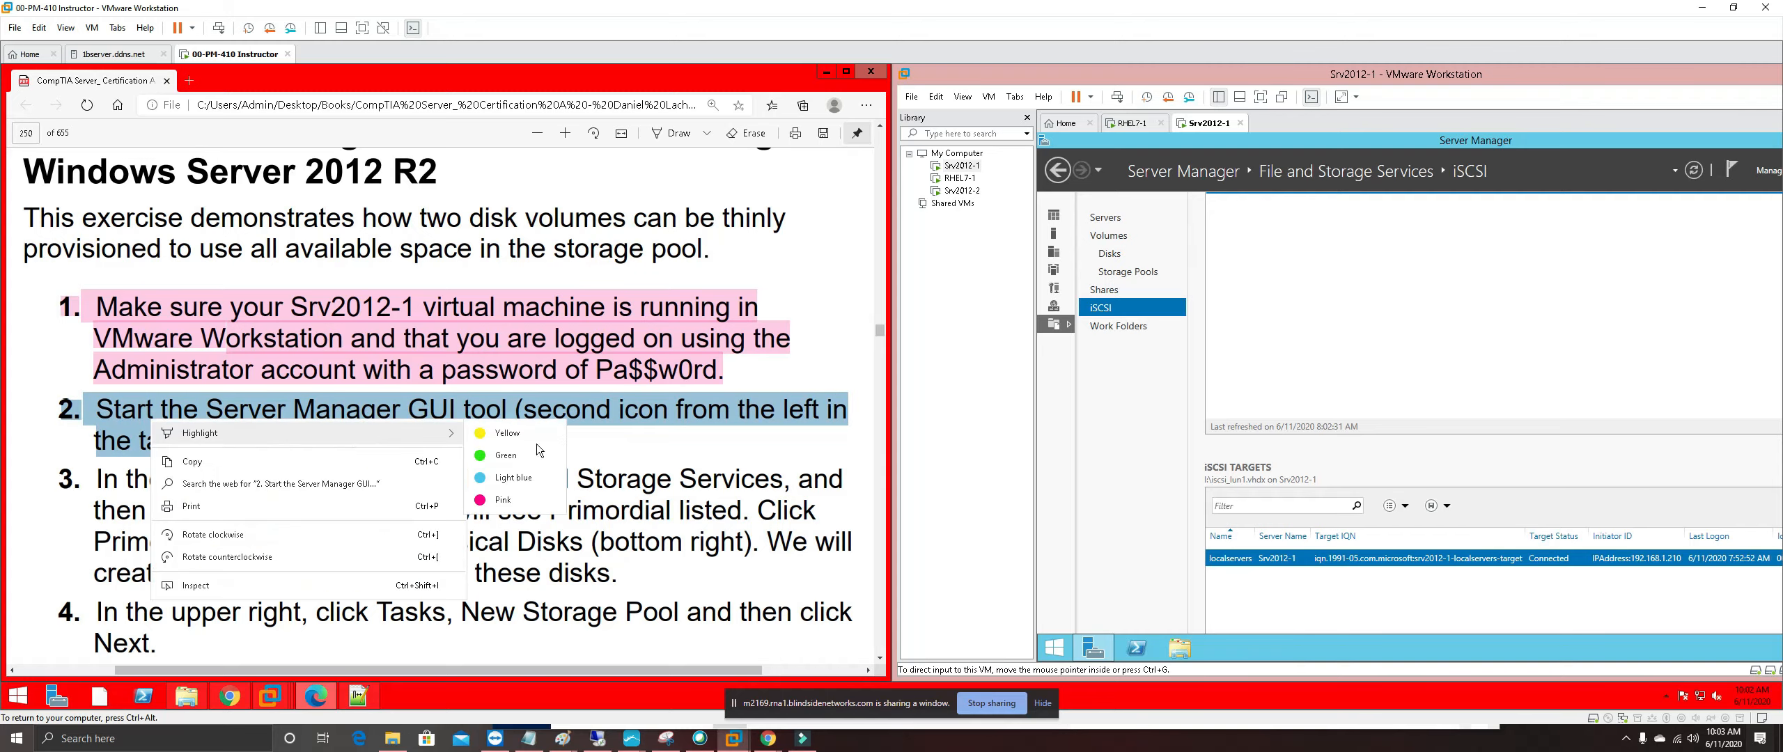
{"action": "left_click", "coordinate": [531, 501]}
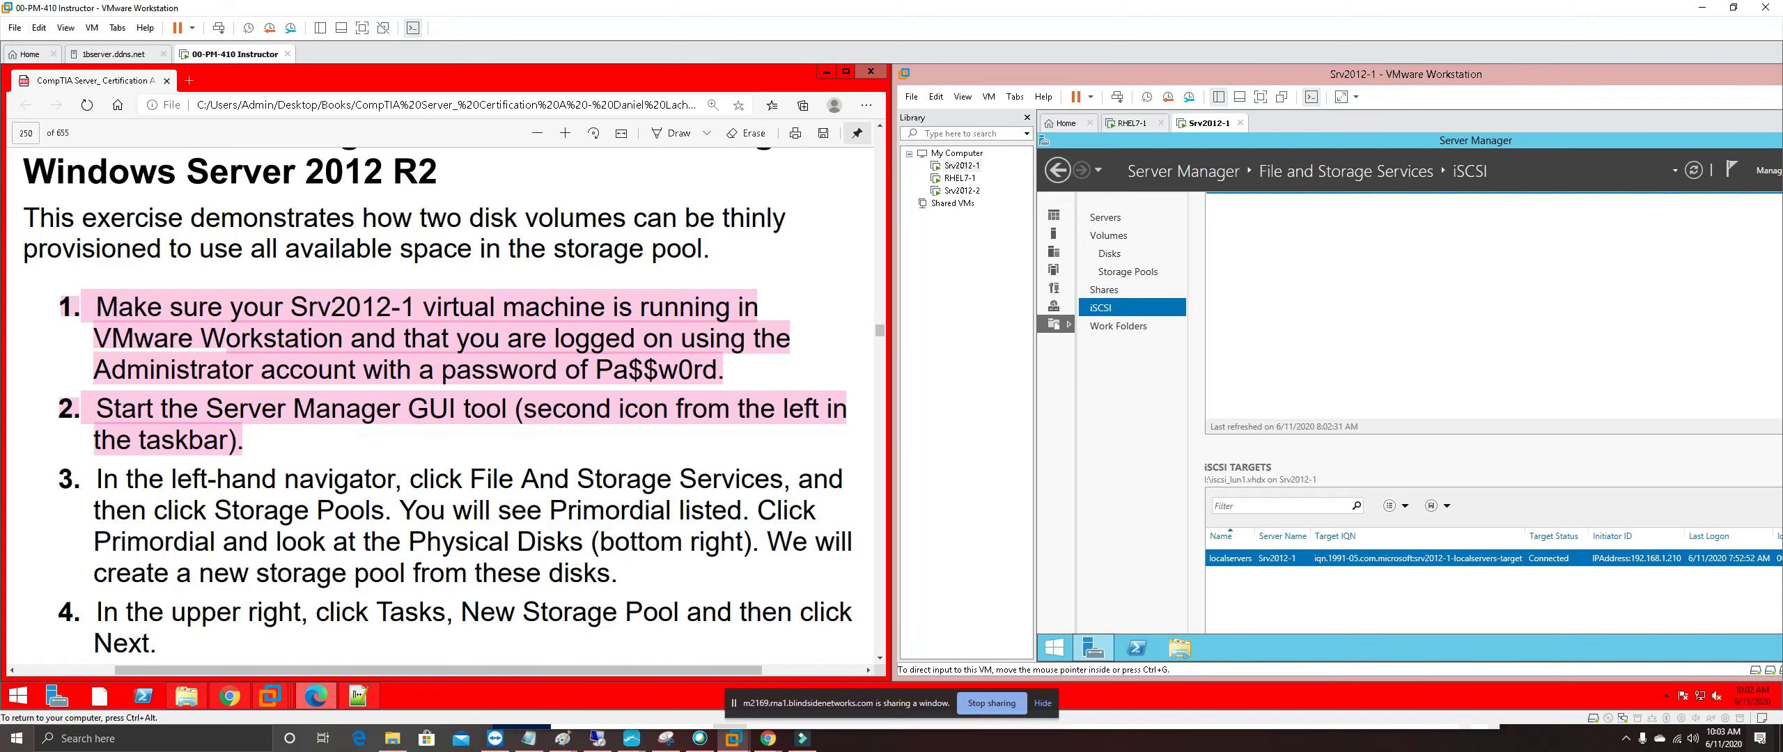
{"action": "scroll", "coordinate": [437, 411], "scroll_direction": "down", "scroll_amount": 1}
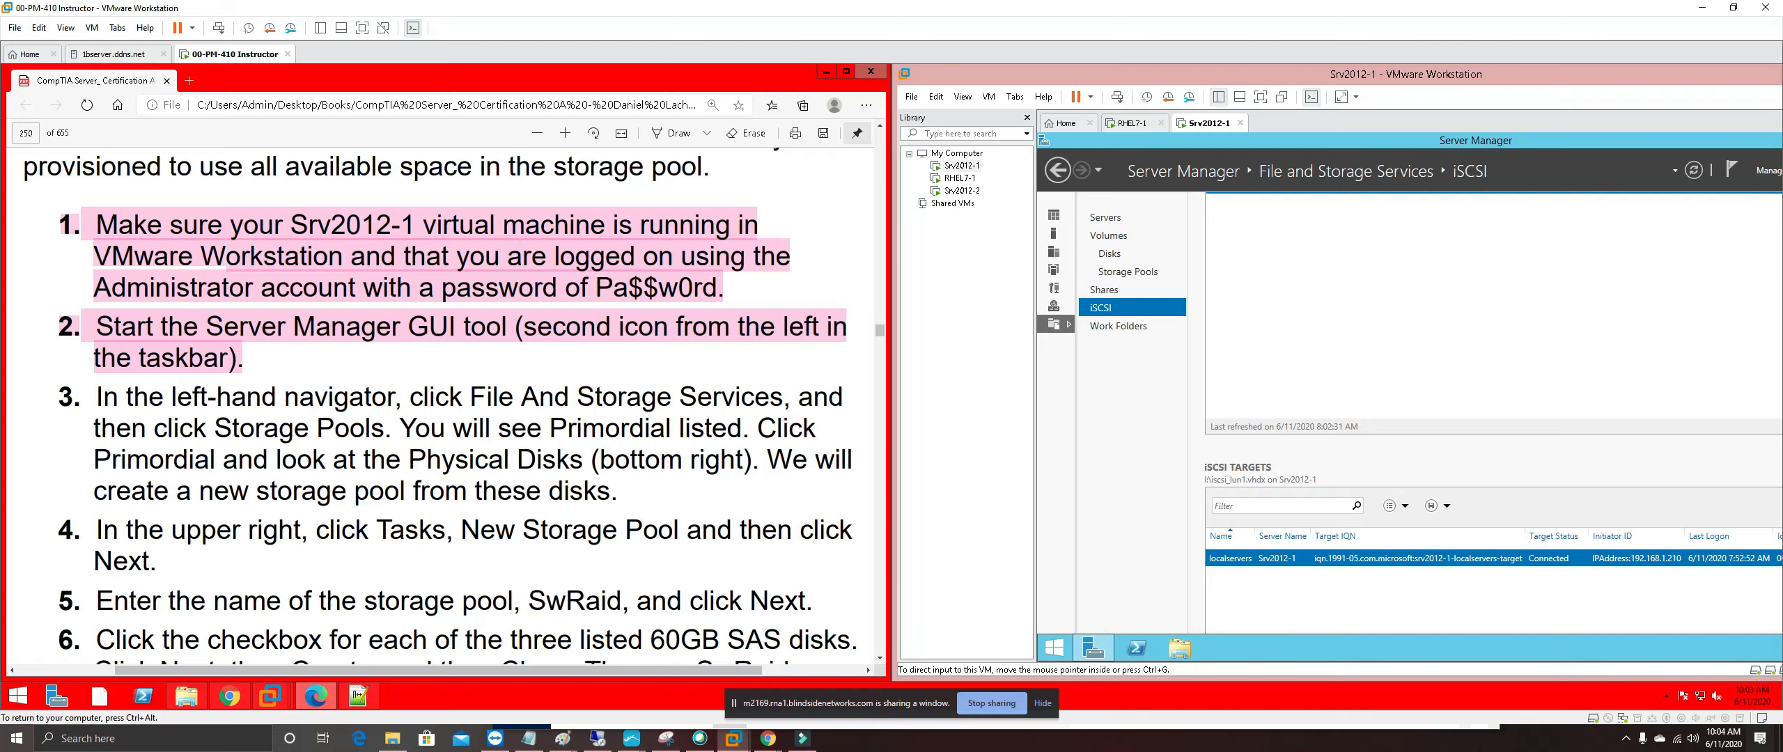
Show Storage Pools in Srv2012-1's Server Manager with the Primordial pool selected
{"action": "left_click", "coordinate": [1142, 278]}
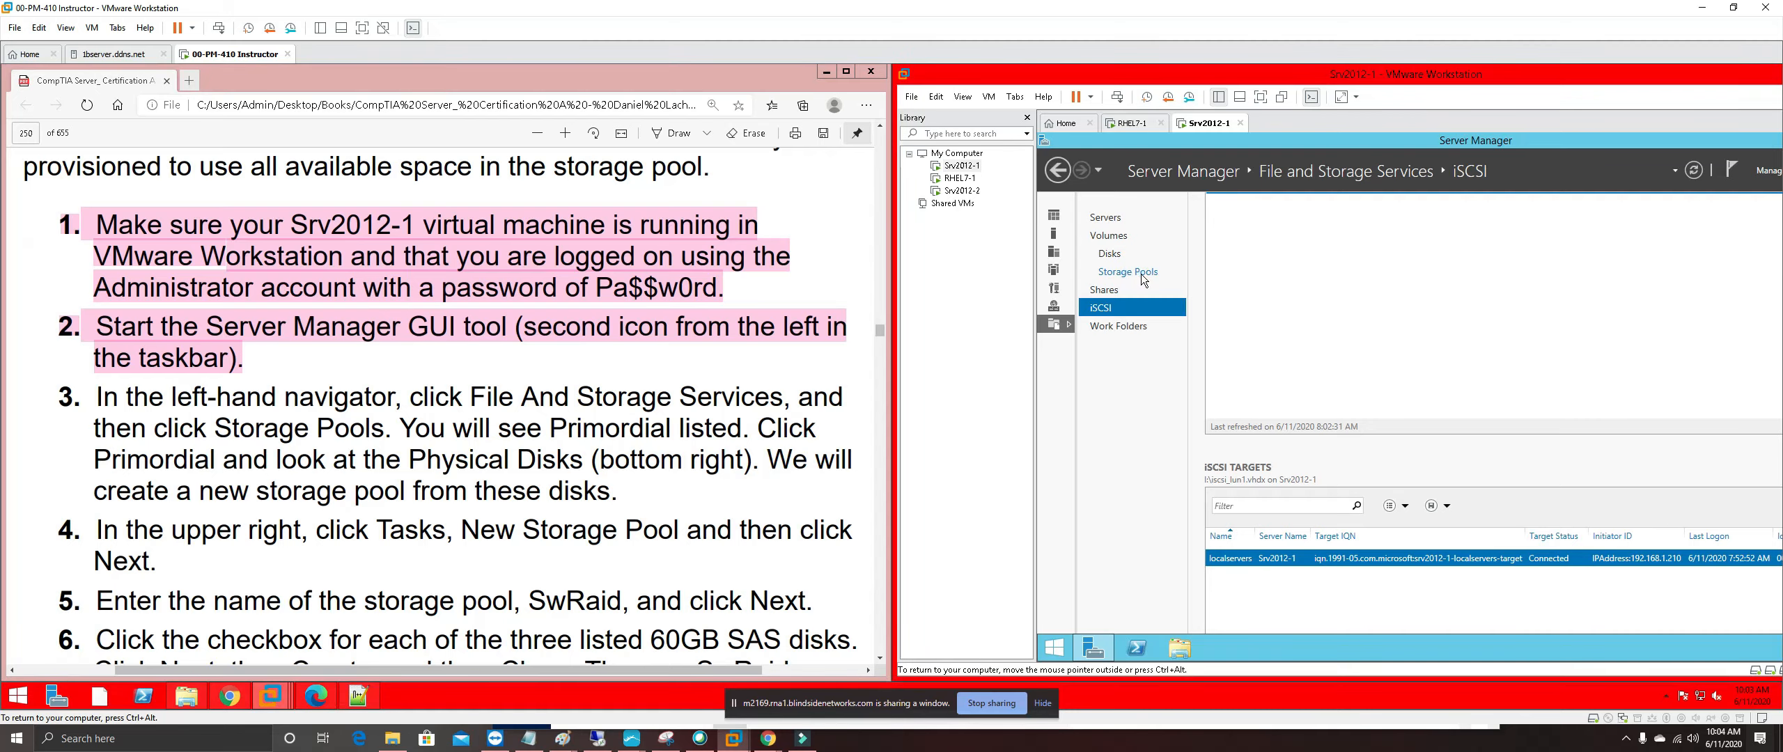
{"action": "left_click", "coordinate": [1141, 274]}
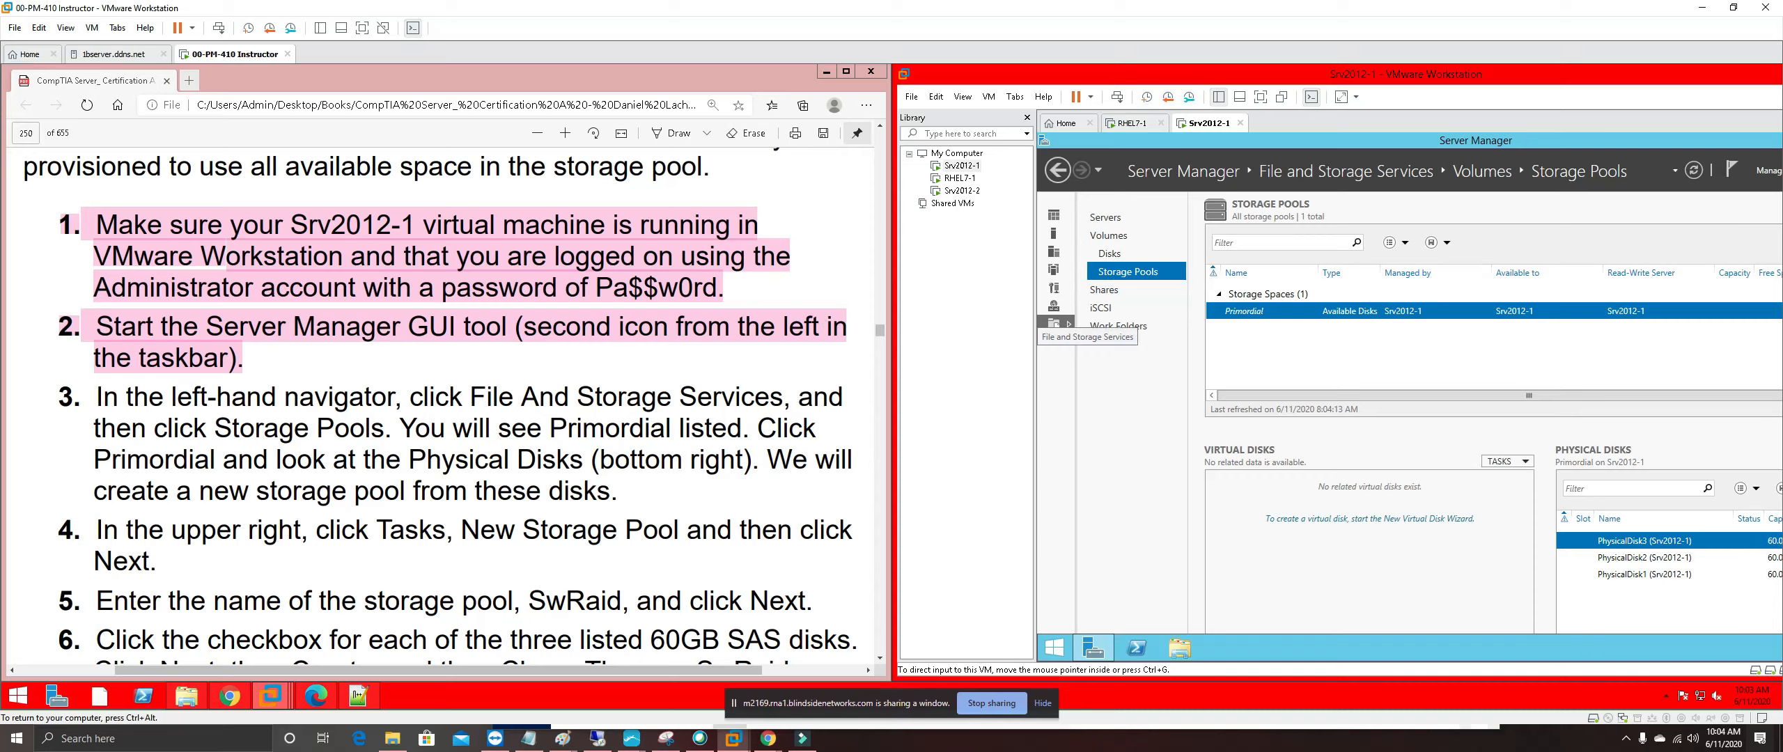
{"action": "left_click", "coordinate": [1269, 317]}
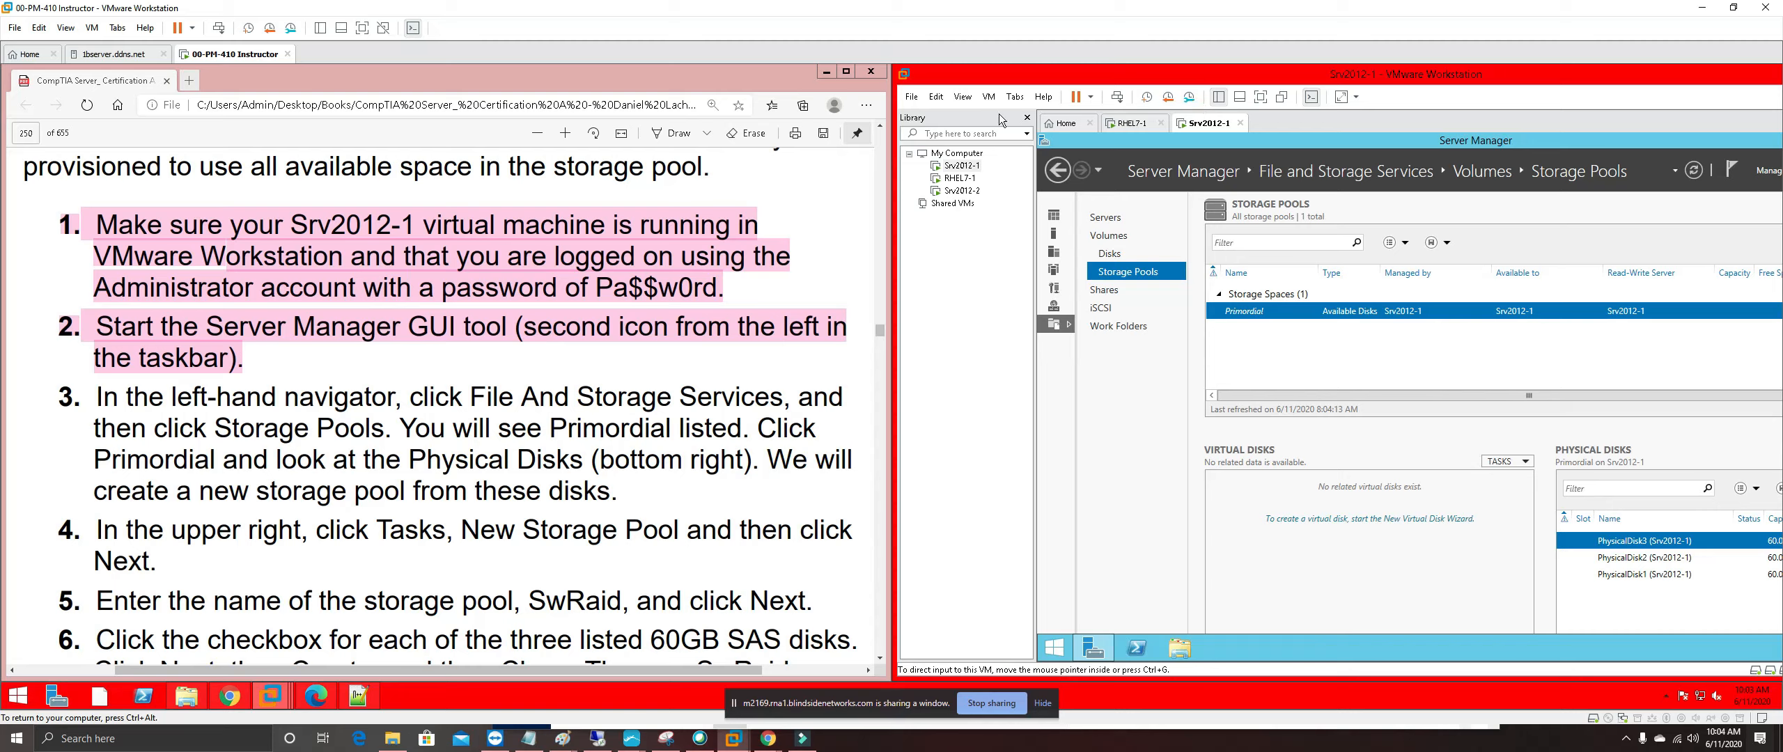
Apply View > Fit Guest Now and Fit Window Now to the Srv2012-1 display
{"action": "left_click", "coordinate": [960, 98]}
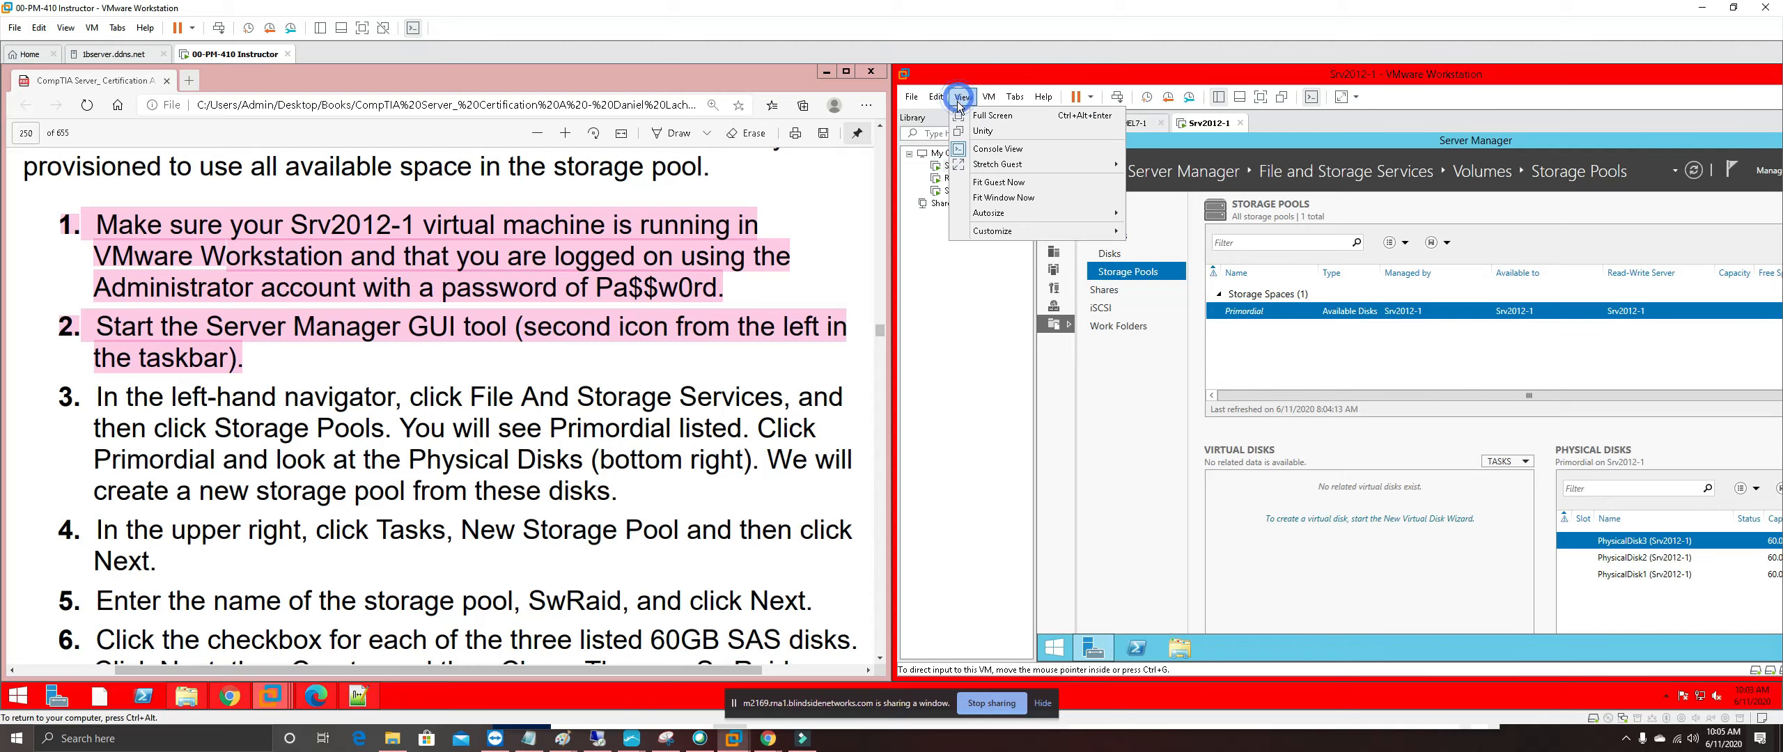
{"action": "left_click", "coordinate": [1000, 184]}
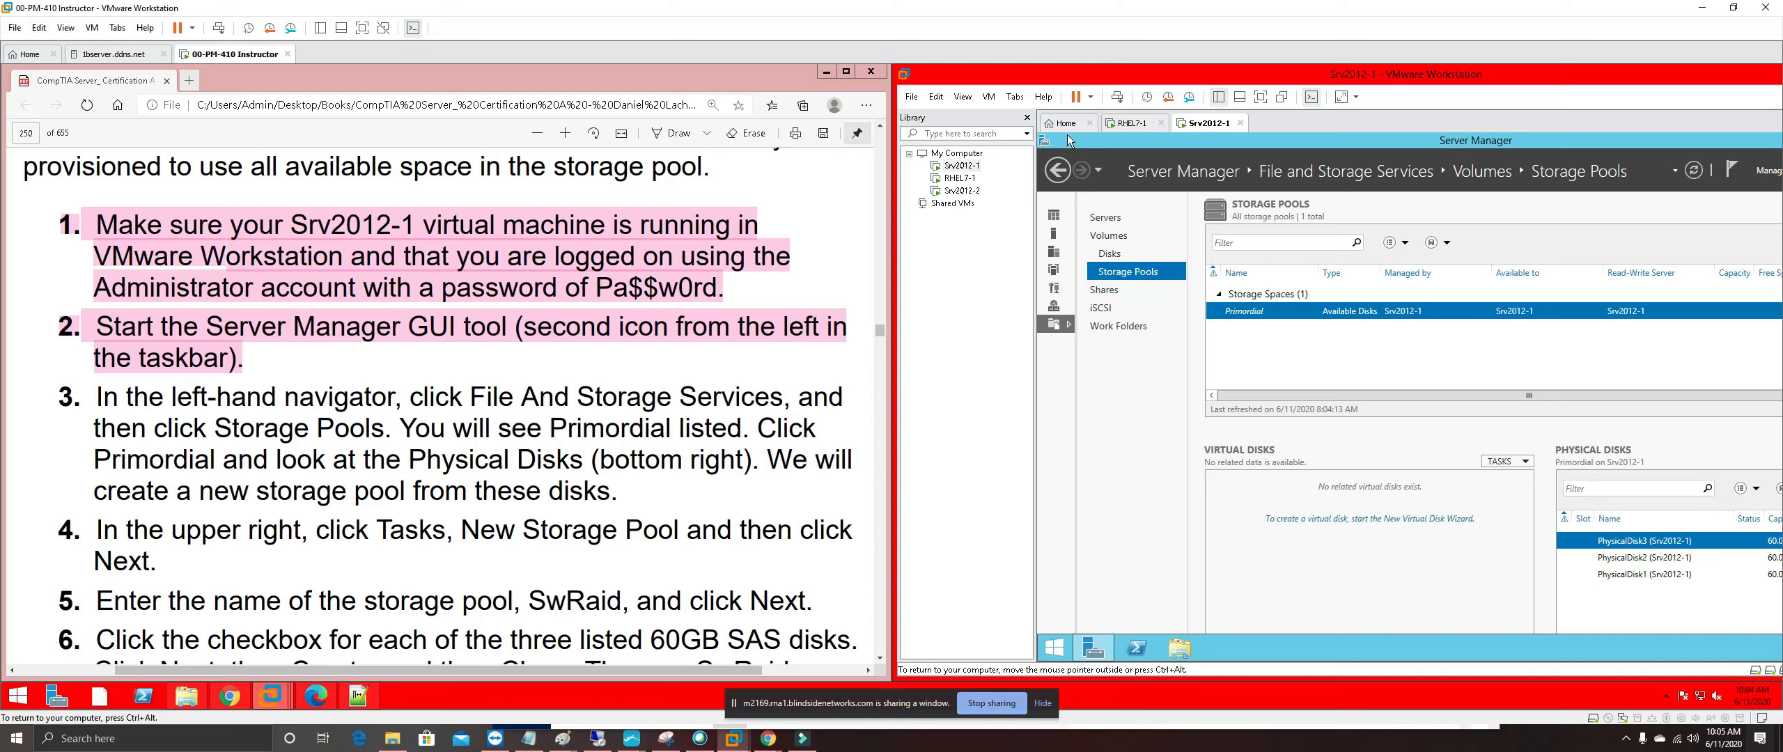
{"action": "left_click", "coordinate": [963, 97]}
{"action": "left_click", "coordinate": [996, 197]}
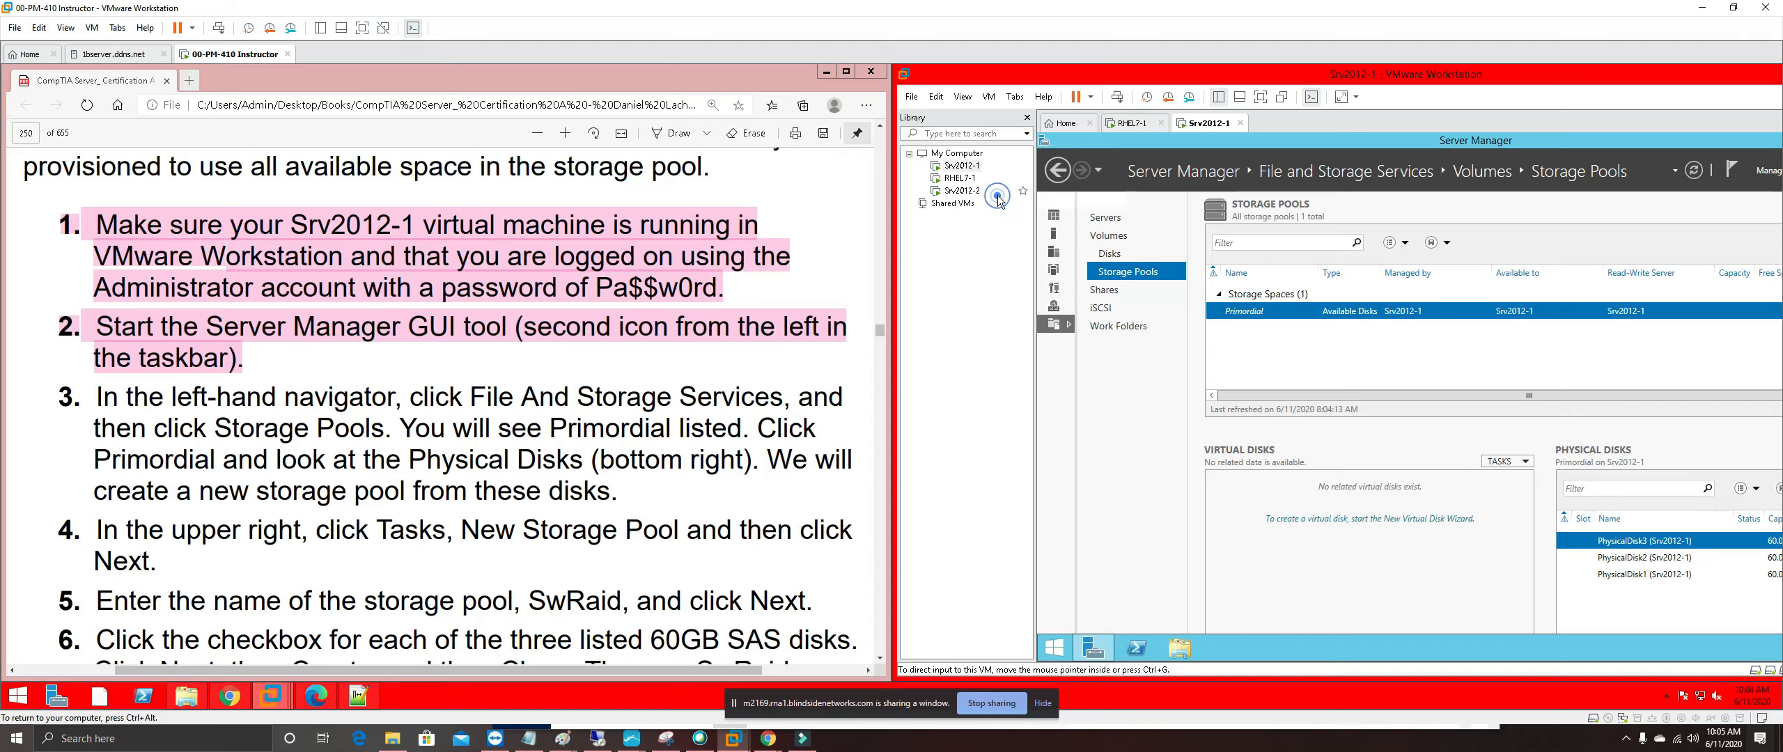
Turn on View > Autosize and close the Library pane
{"action": "left_click", "coordinate": [959, 99]}
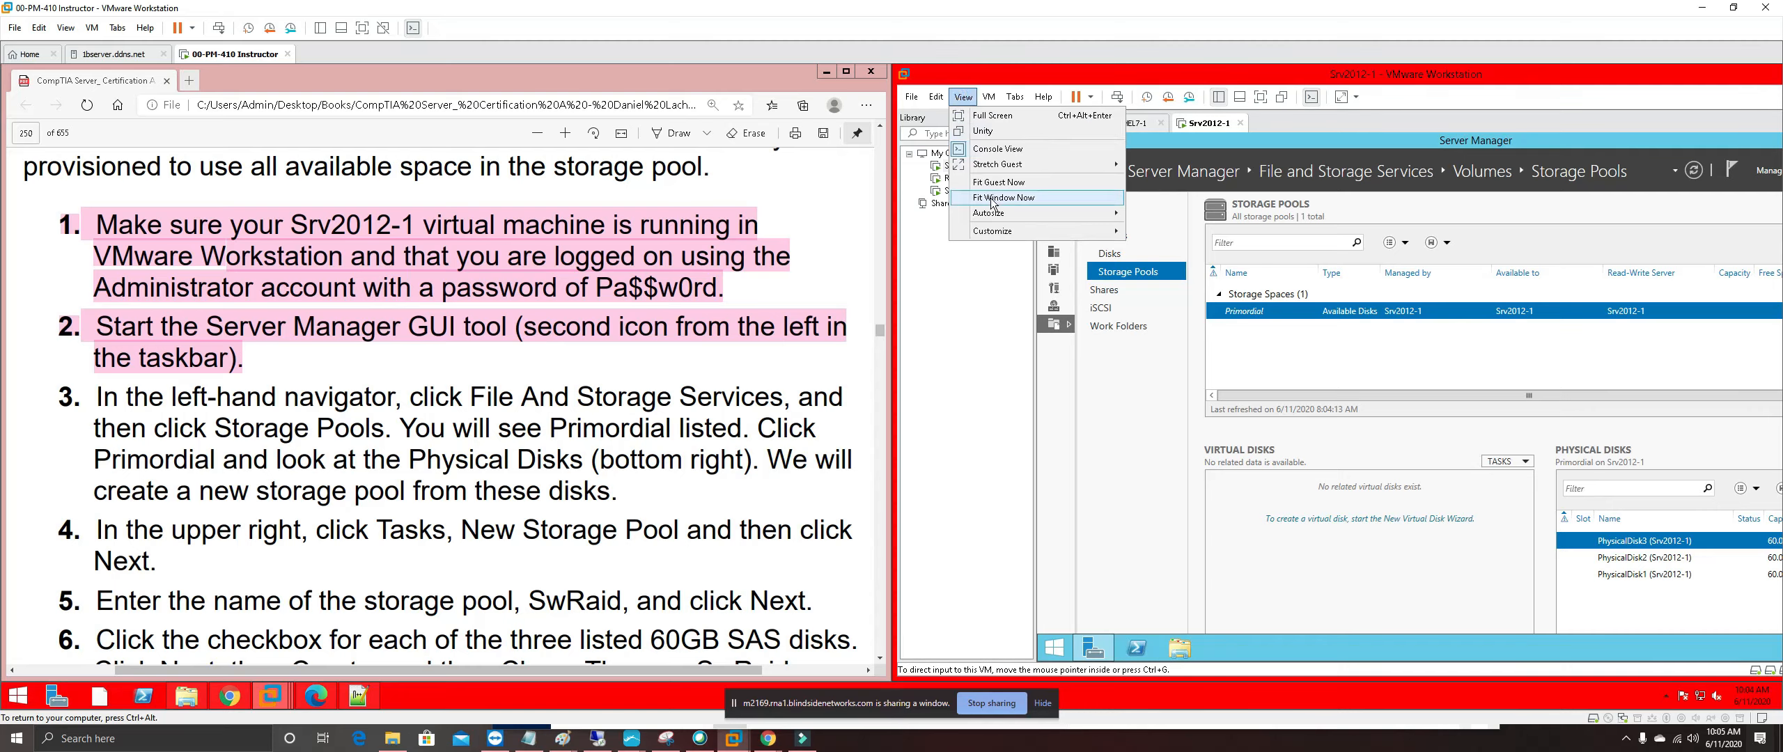
{"action": "mouse_move", "coordinate": [1021, 218]}
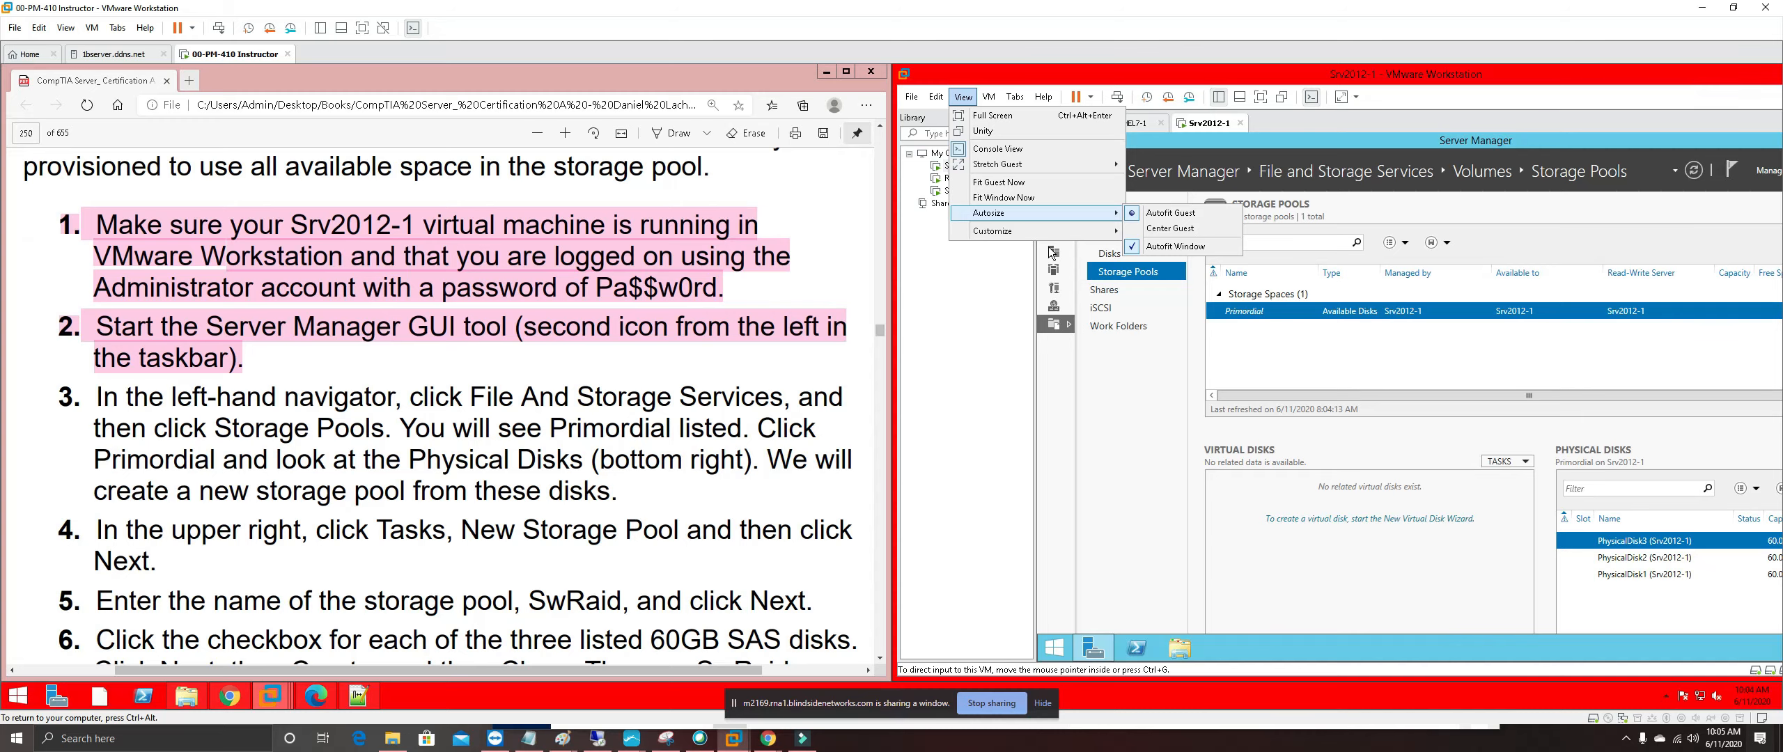
{"action": "left_click", "coordinate": [997, 298]}
{"action": "left_click", "coordinate": [1027, 116]}
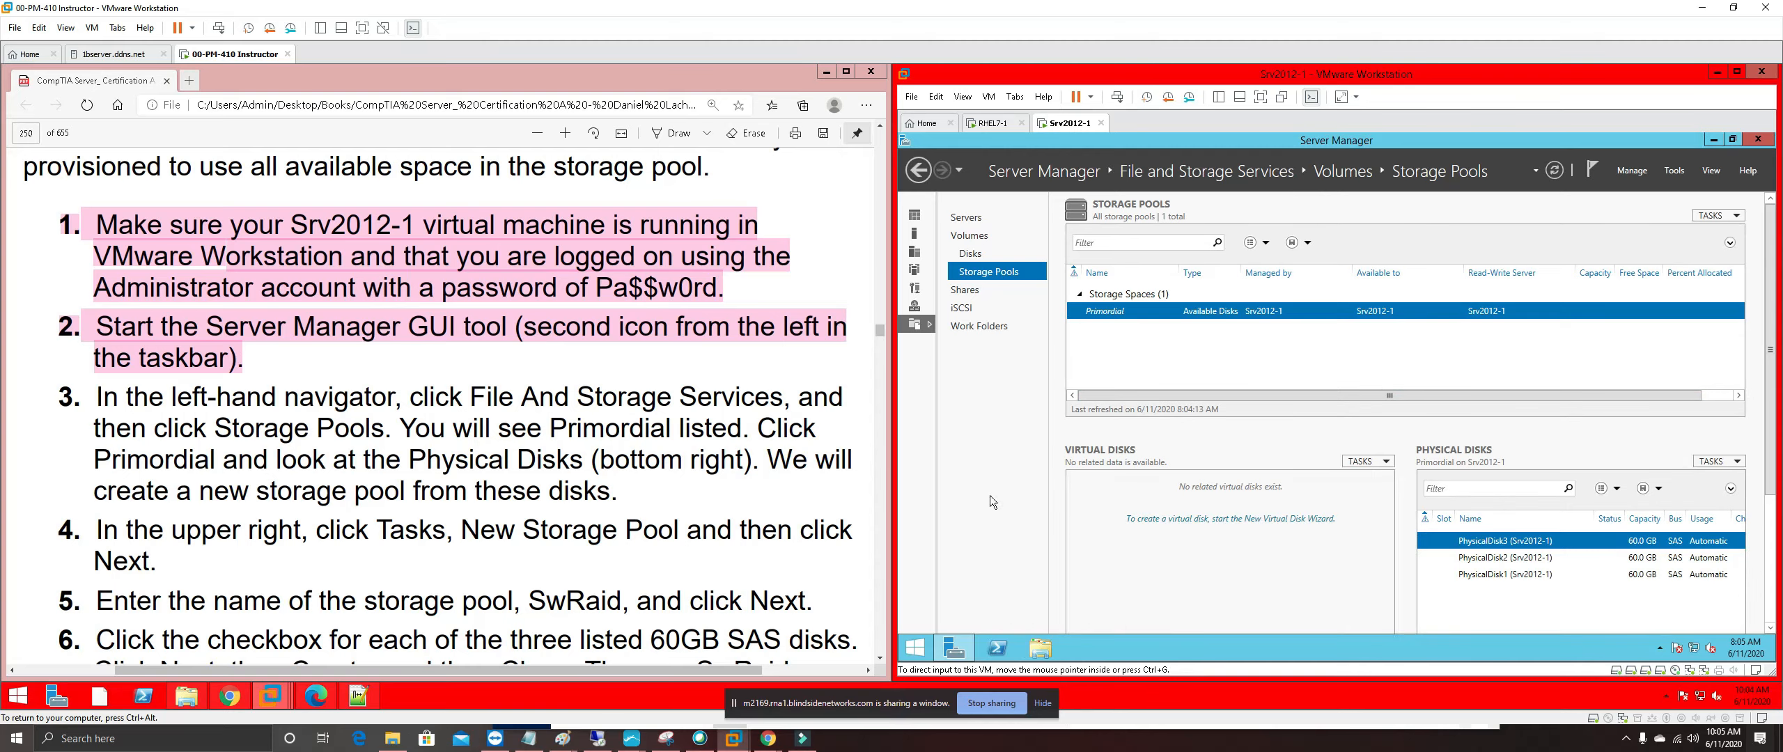
Launch the New Storage Pool Wizard from Physical Disks TASKS and highlight guide steps 3–4 in pink
{"action": "left_click", "coordinate": [1735, 465]}
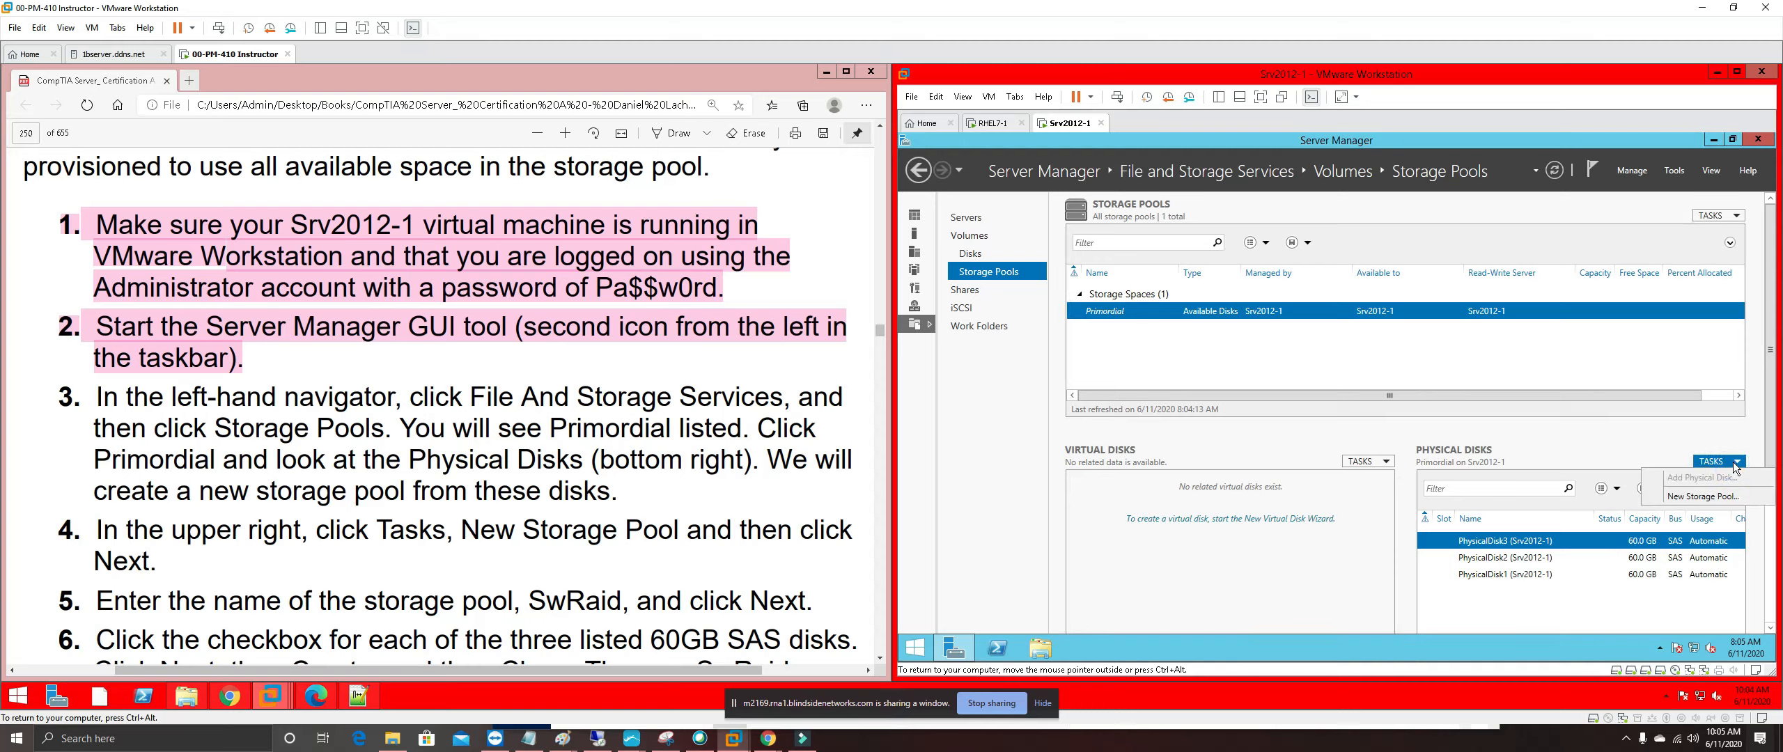
{"action": "left_click", "coordinate": [1699, 496]}
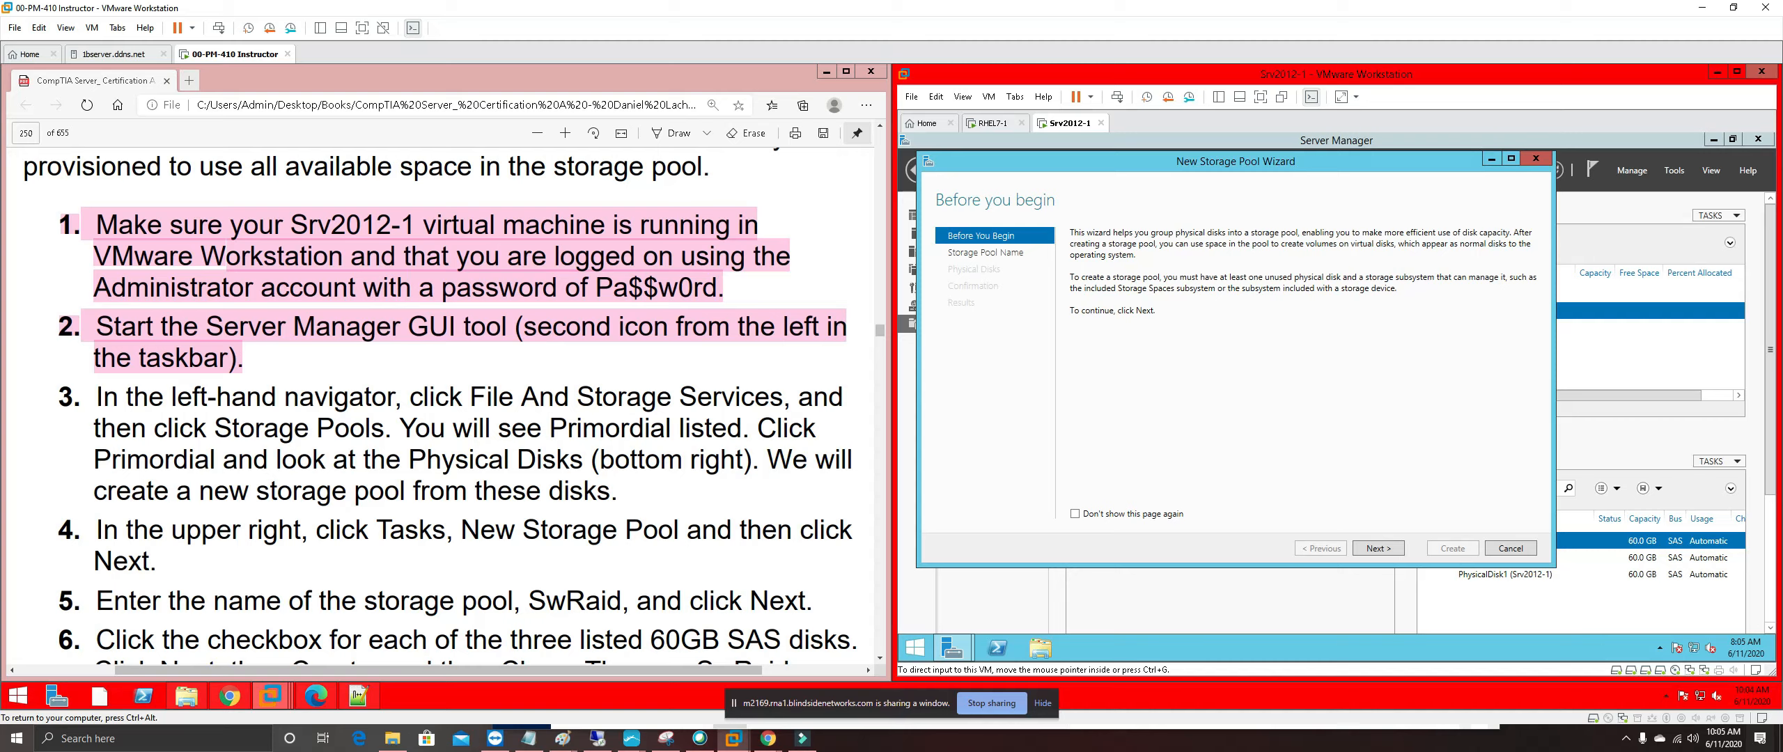
{"action": "left_click_drag", "start_coordinate": [174, 567], "coordinate": [63, 399]}
{"action": "right_click", "coordinate": [200, 398]}
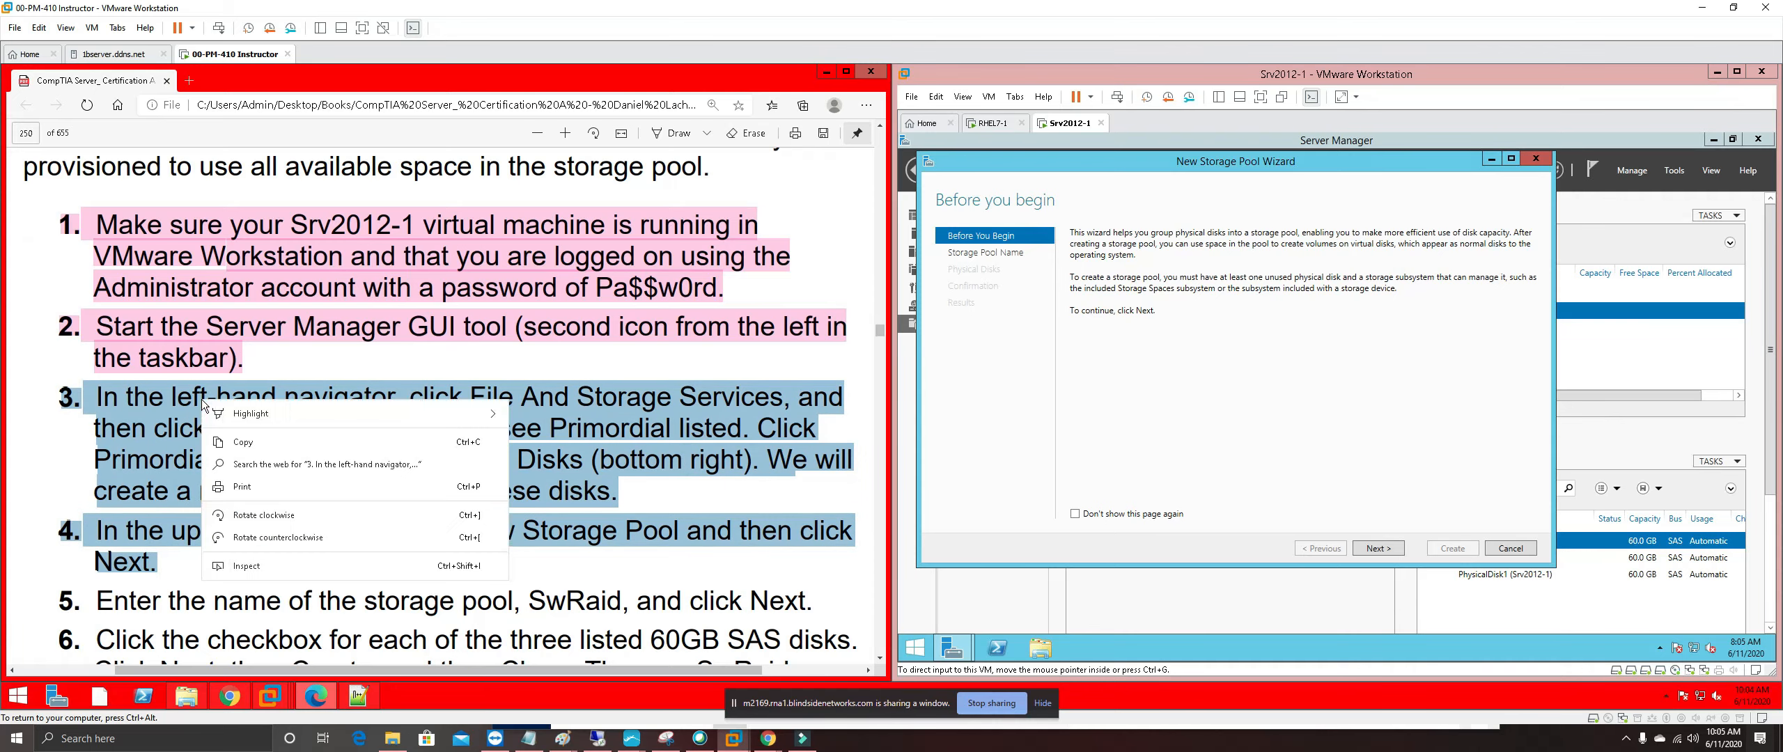
{"action": "mouse_move", "coordinate": [415, 414]}
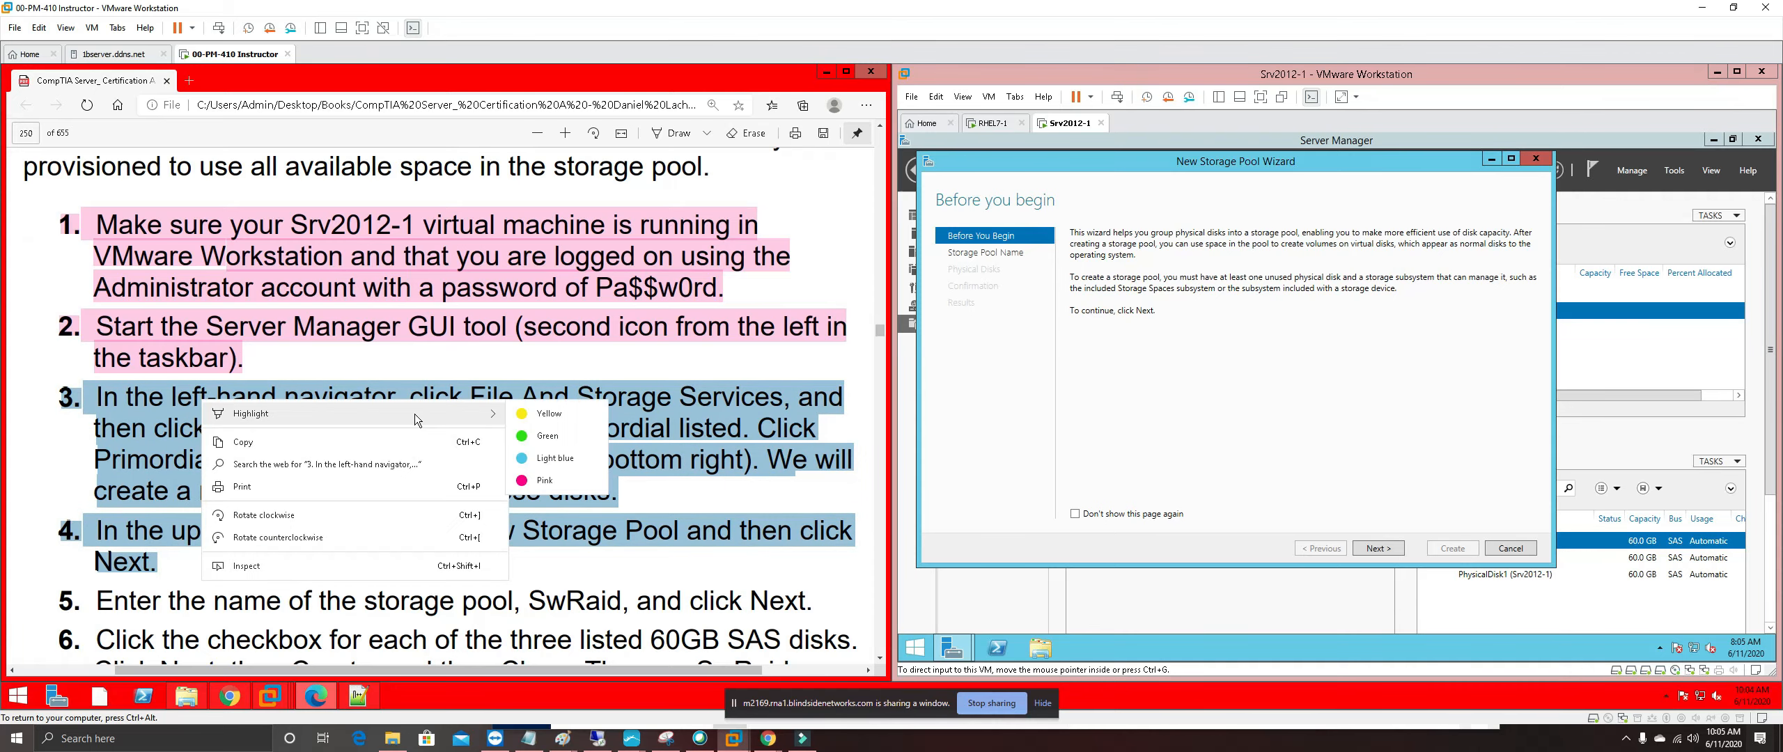
{"action": "left_click", "coordinate": [568, 482]}
{"action": "scroll", "coordinate": [438, 405], "scroll_direction": "down", "scroll_amount": 3}
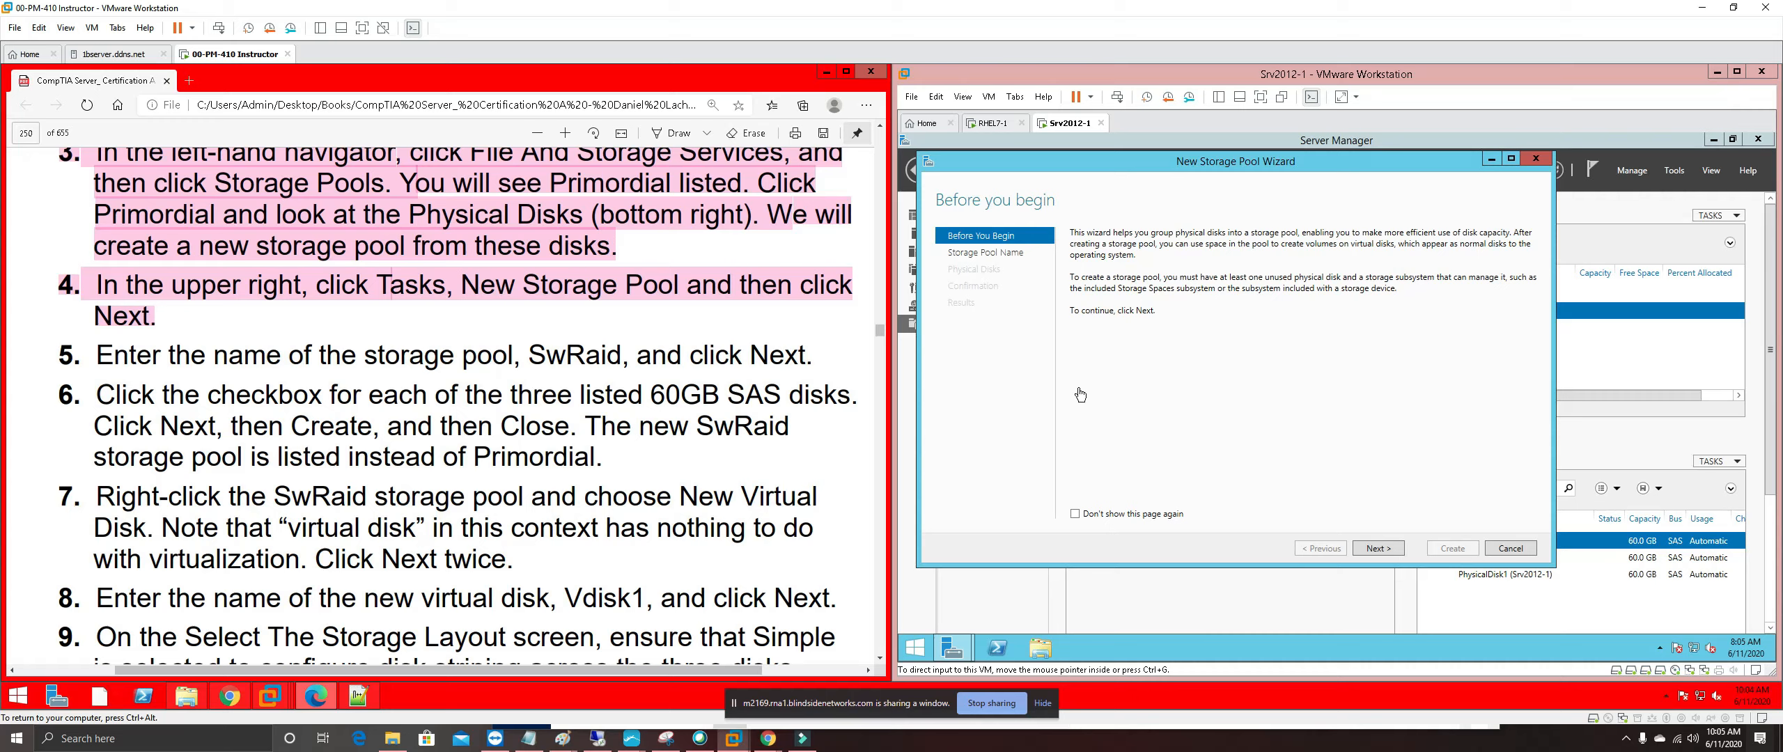
Name the new storage pool SwRaid and continue to the disk selection page
{"action": "left_click", "coordinate": [1389, 548]}
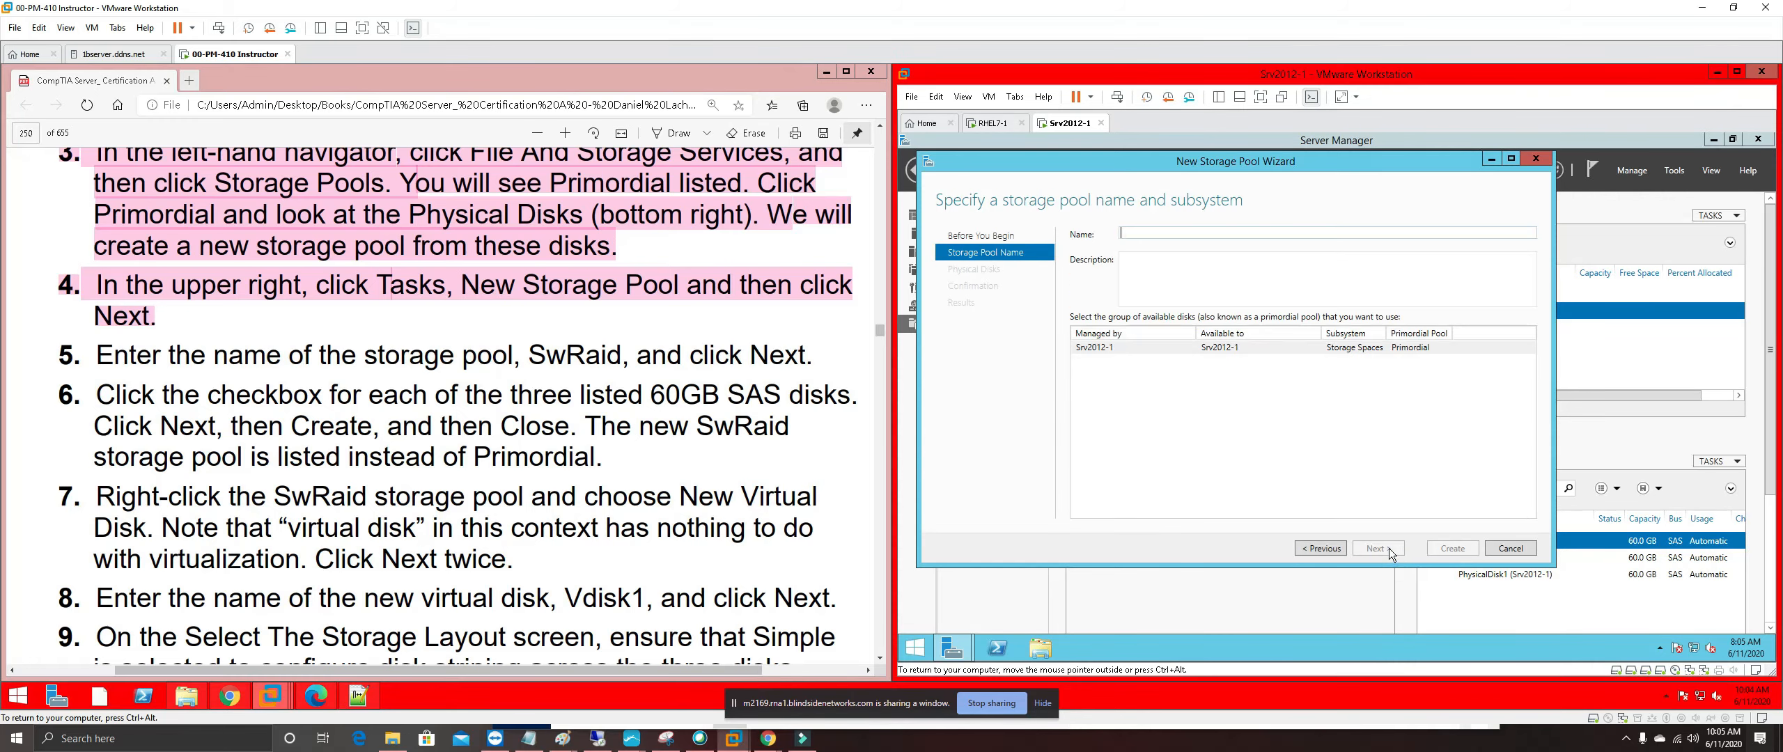
{"action": "left_click", "coordinate": [1152, 235]}
{"action": "type", "text": "SwRaid"}
{"action": "left_click", "coordinate": [1380, 543]}
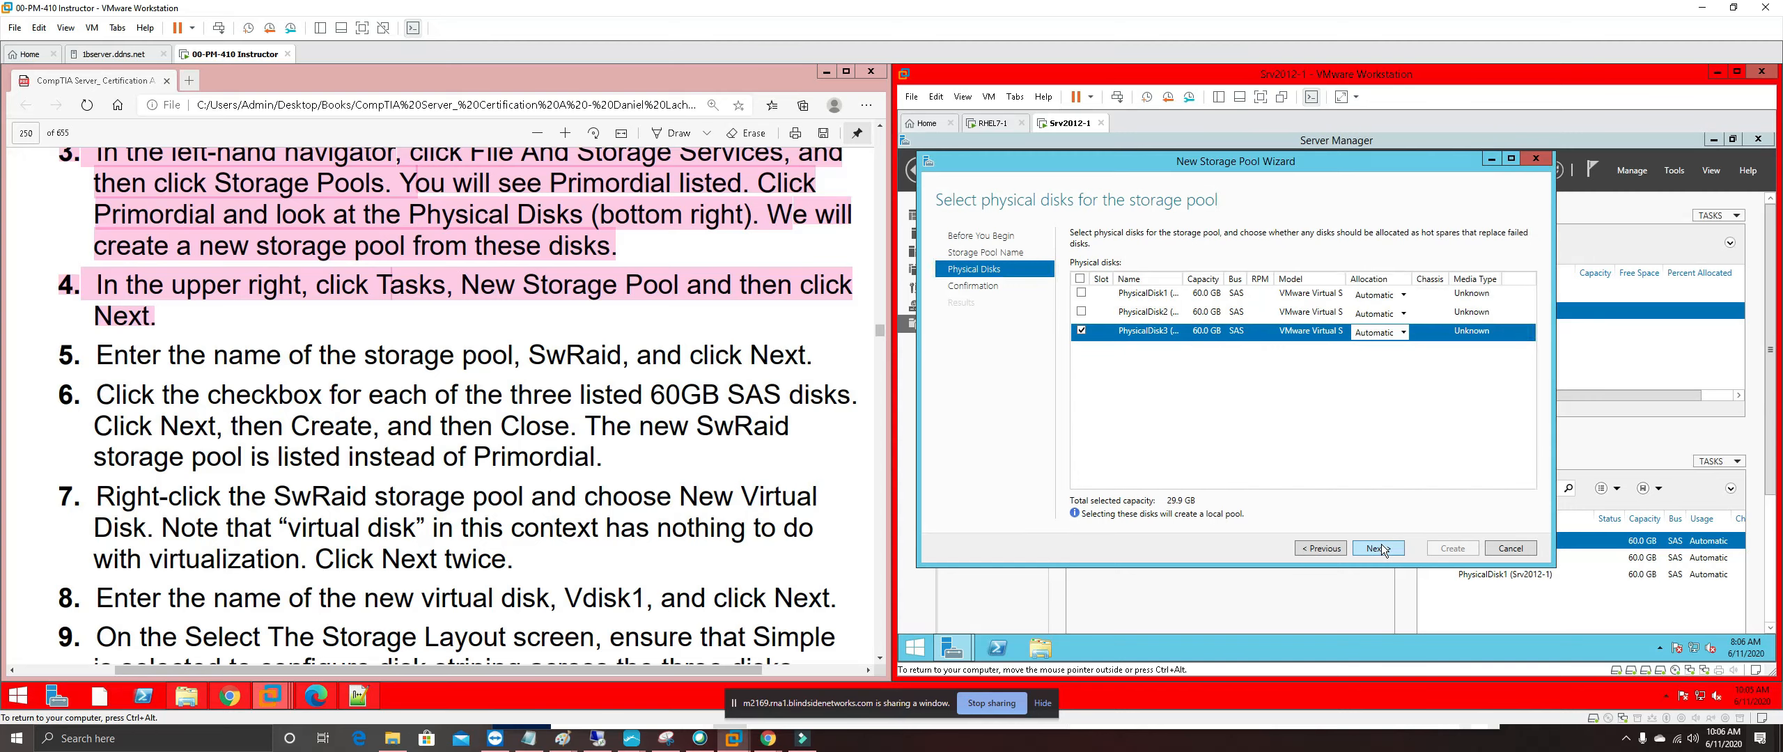
Highlight step 5 of the guide in pink
{"action": "left_click_drag", "start_coordinate": [60, 355], "coordinate": [812, 356]}
{"action": "right_click", "coordinate": [102, 361]}
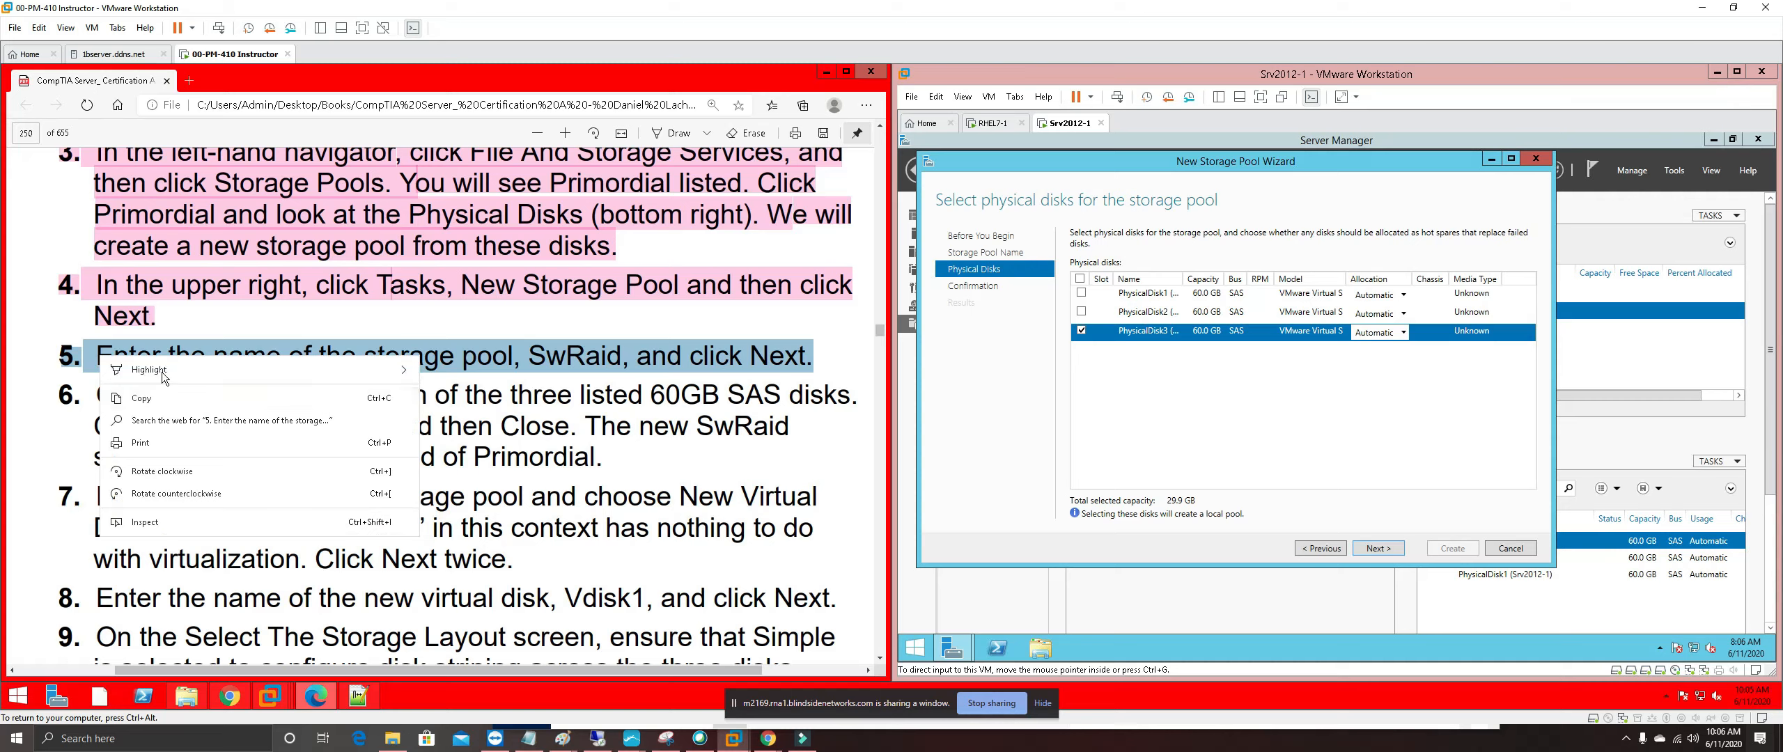
{"action": "mouse_move", "coordinate": [390, 369]}
{"action": "left_click", "coordinate": [456, 437]}
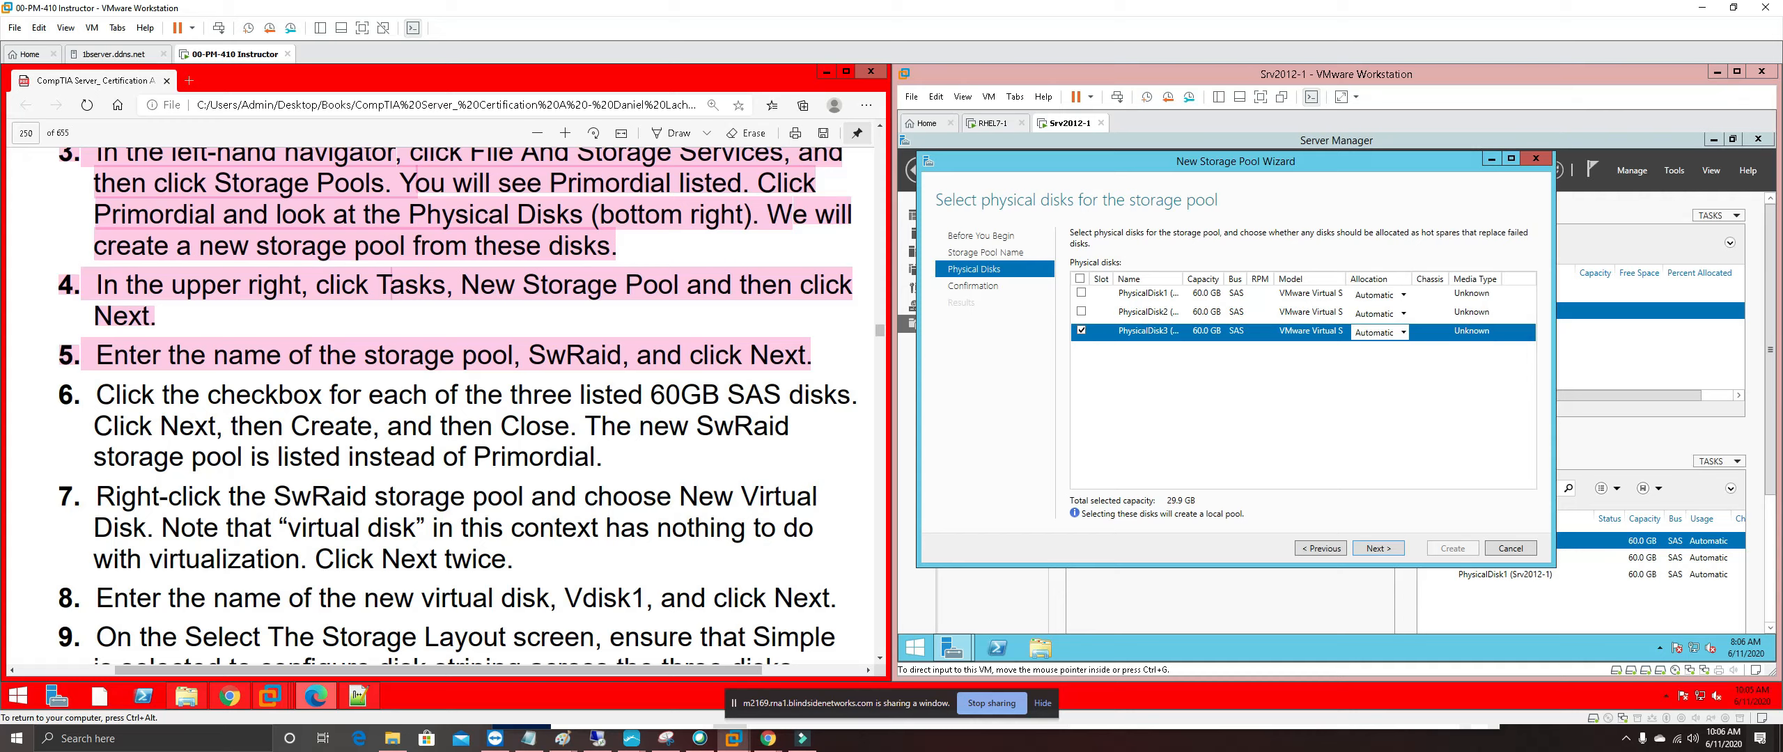
Tick all three 60.0 GB physical disks (150 GB) and go to Confirm selections
{"action": "left_click", "coordinate": [1081, 290]}
{"action": "left_click", "coordinate": [1079, 278]}
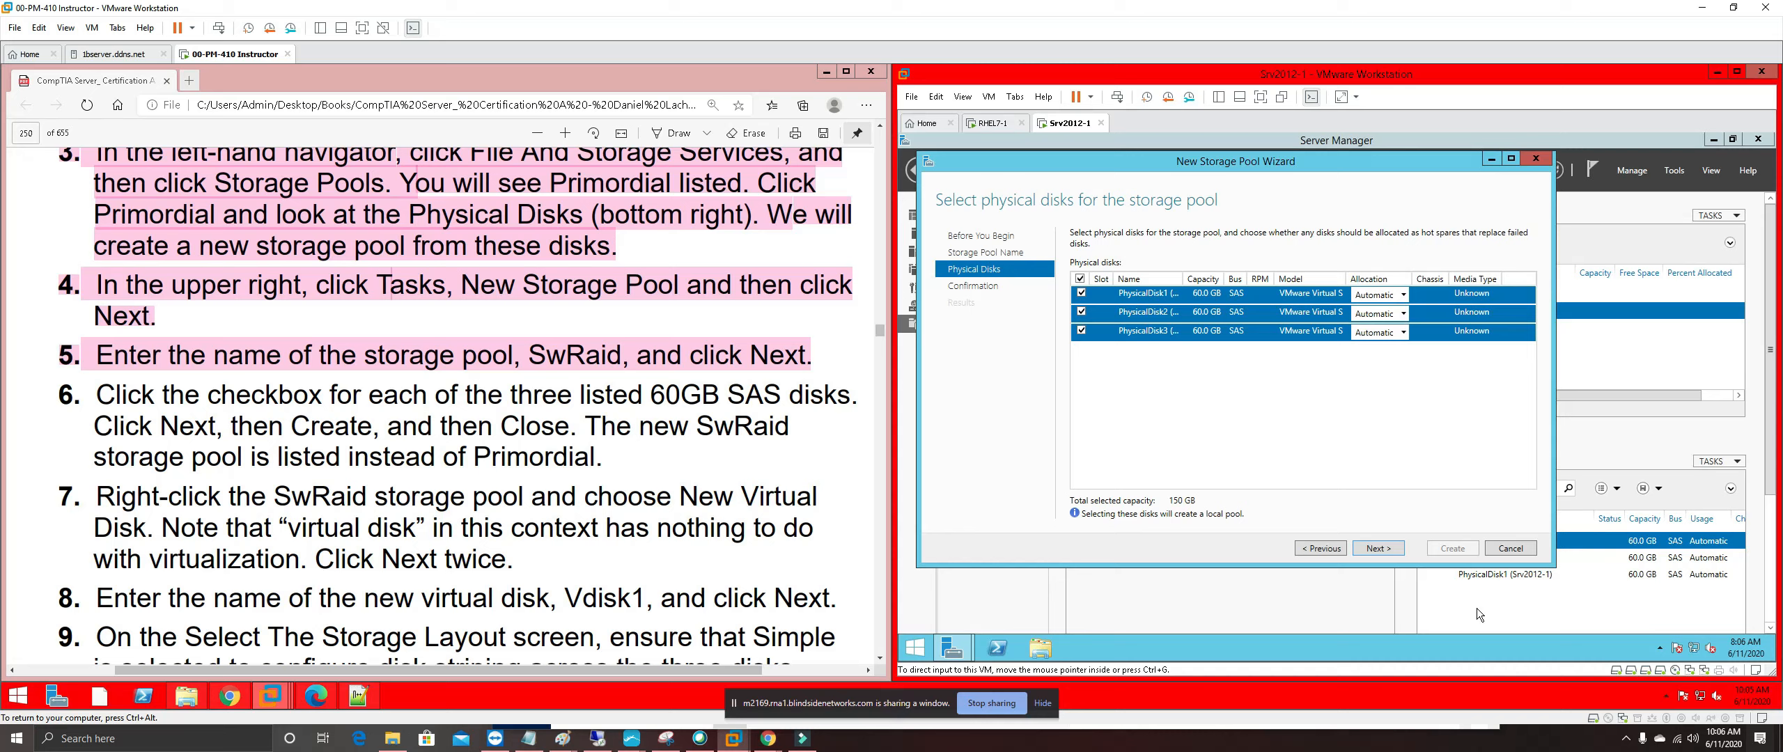
{"action": "left_click", "coordinate": [1380, 549]}
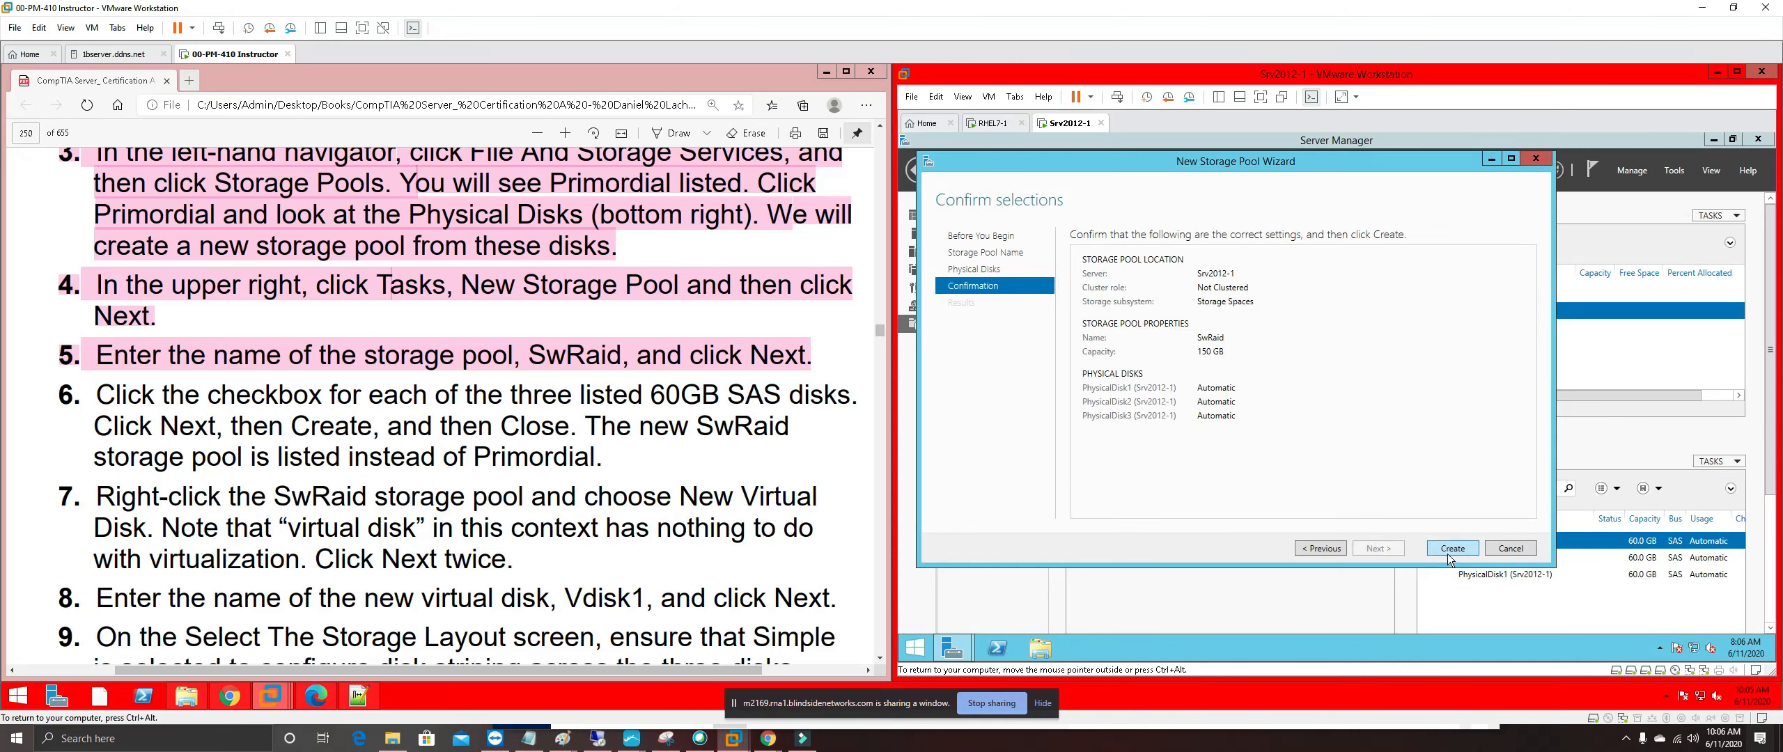
Create the SwRaid pool, highlight guide step 6 in pink, and close the wizard
{"action": "left_click", "coordinate": [1450, 549]}
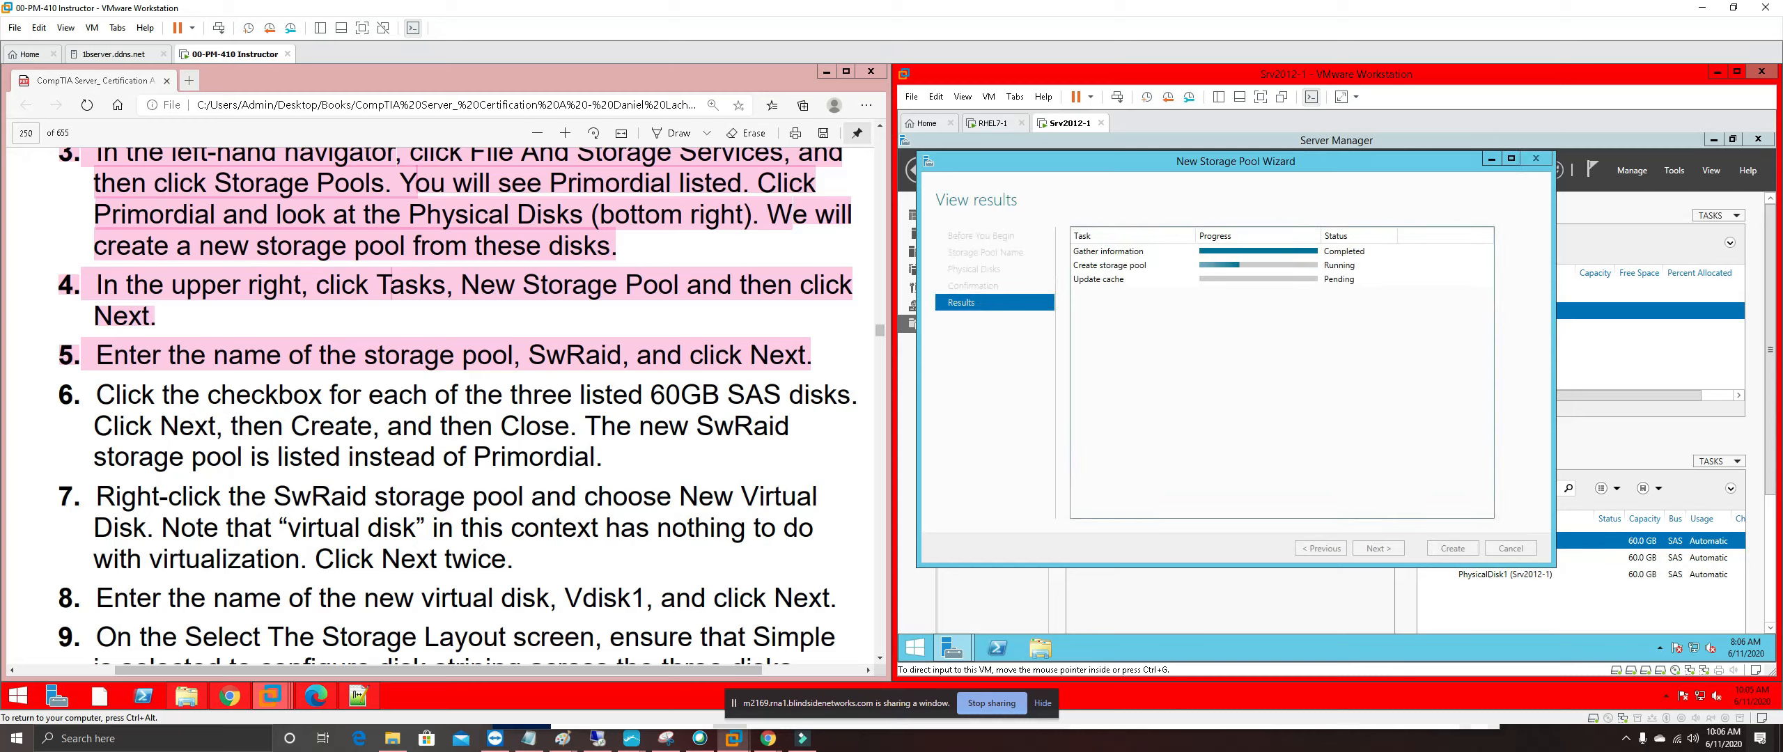
{"action": "left_click_drag", "start_coordinate": [603, 460], "coordinate": [60, 394]}
{"action": "right_click", "coordinate": [130, 395]}
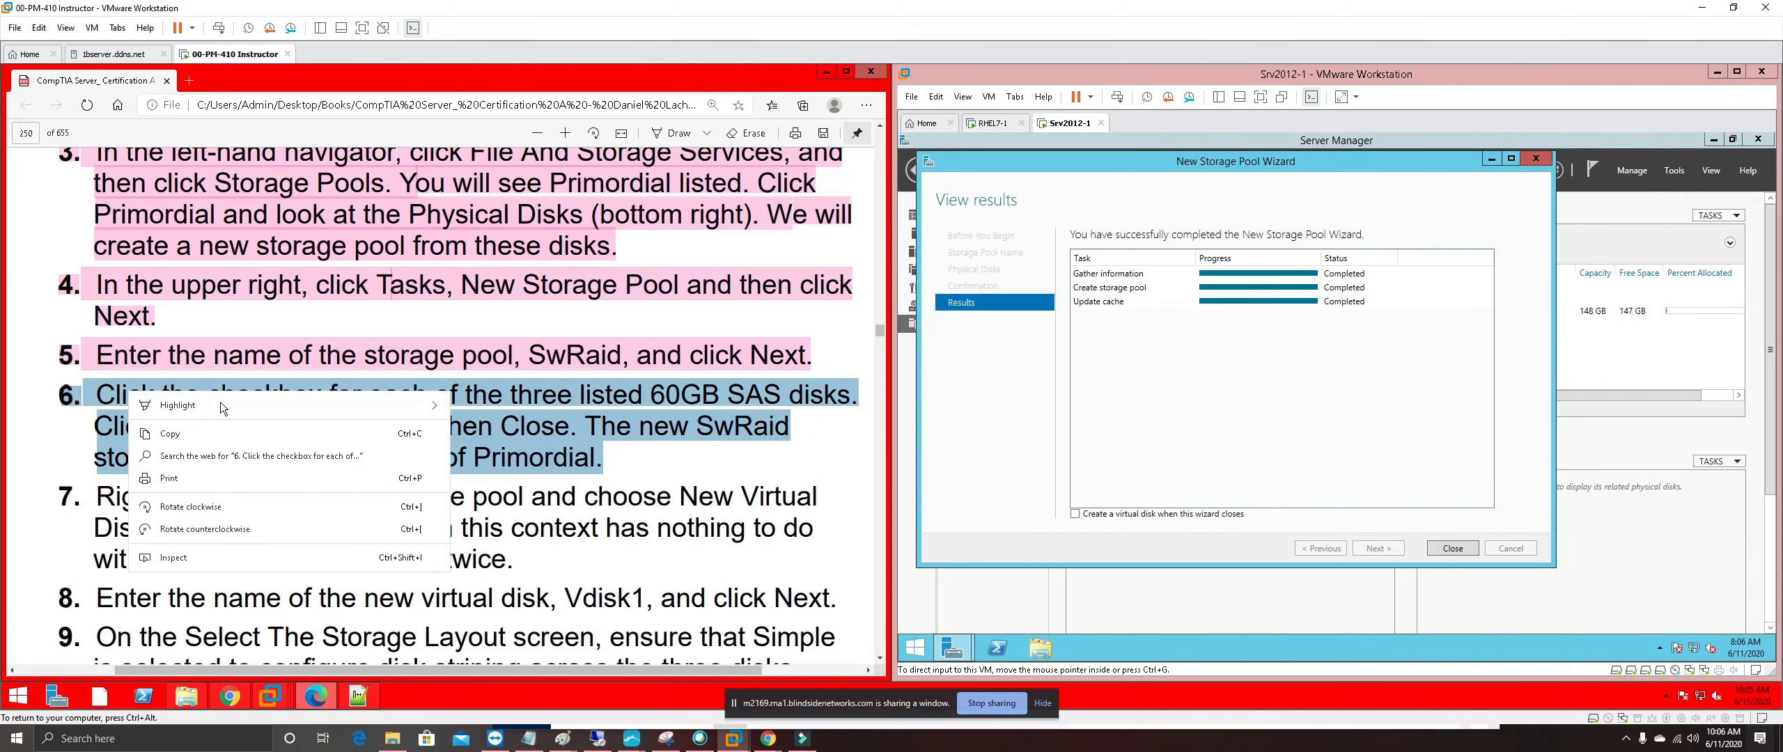
{"action": "mouse_move", "coordinate": [234, 404]}
{"action": "left_click", "coordinate": [486, 473]}
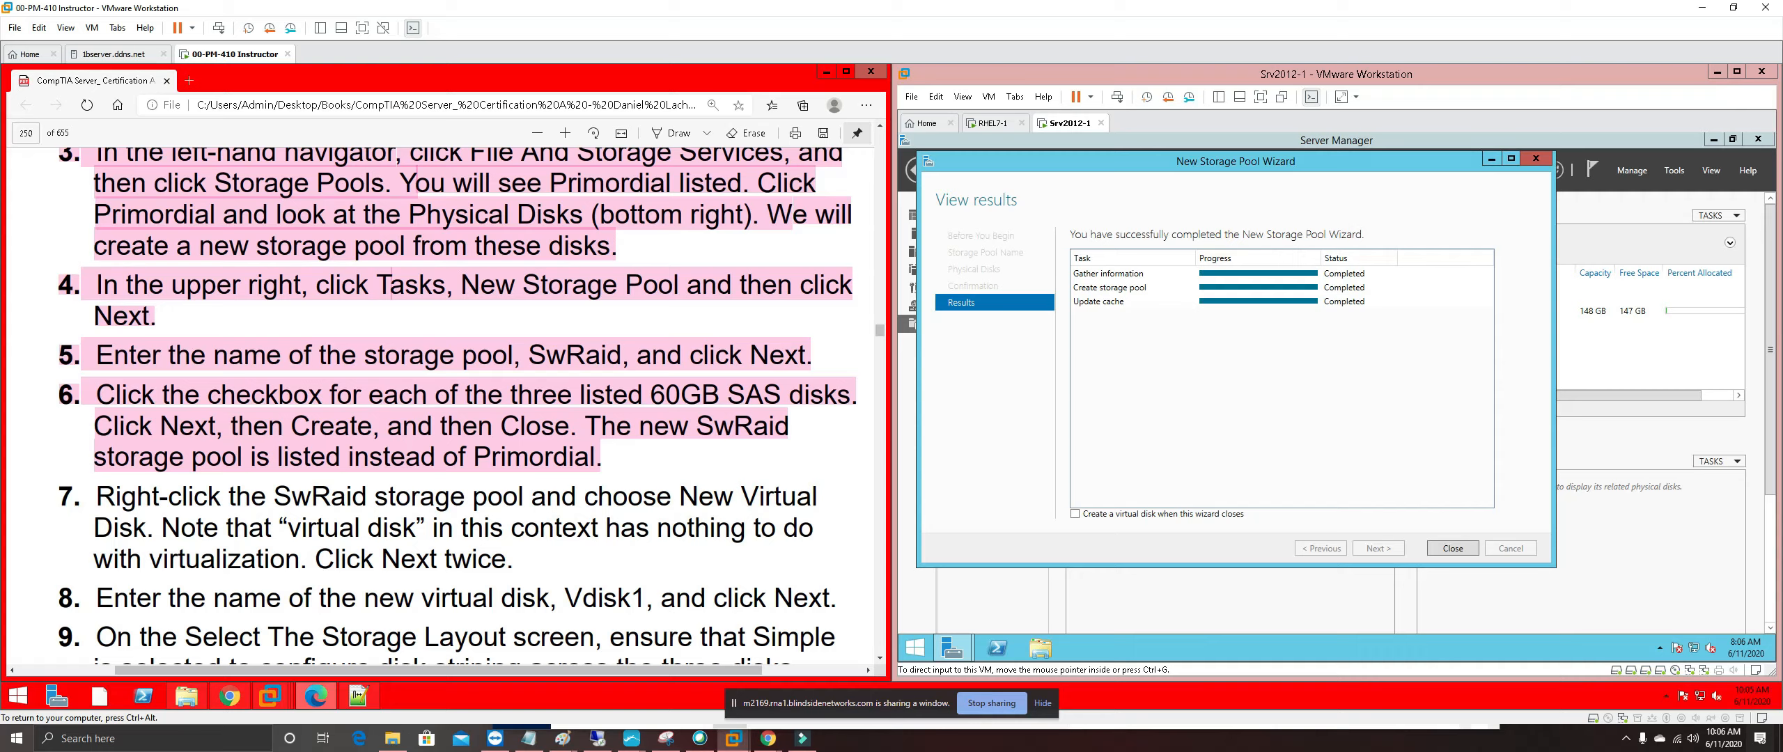
{"action": "left_click", "coordinate": [1466, 549]}
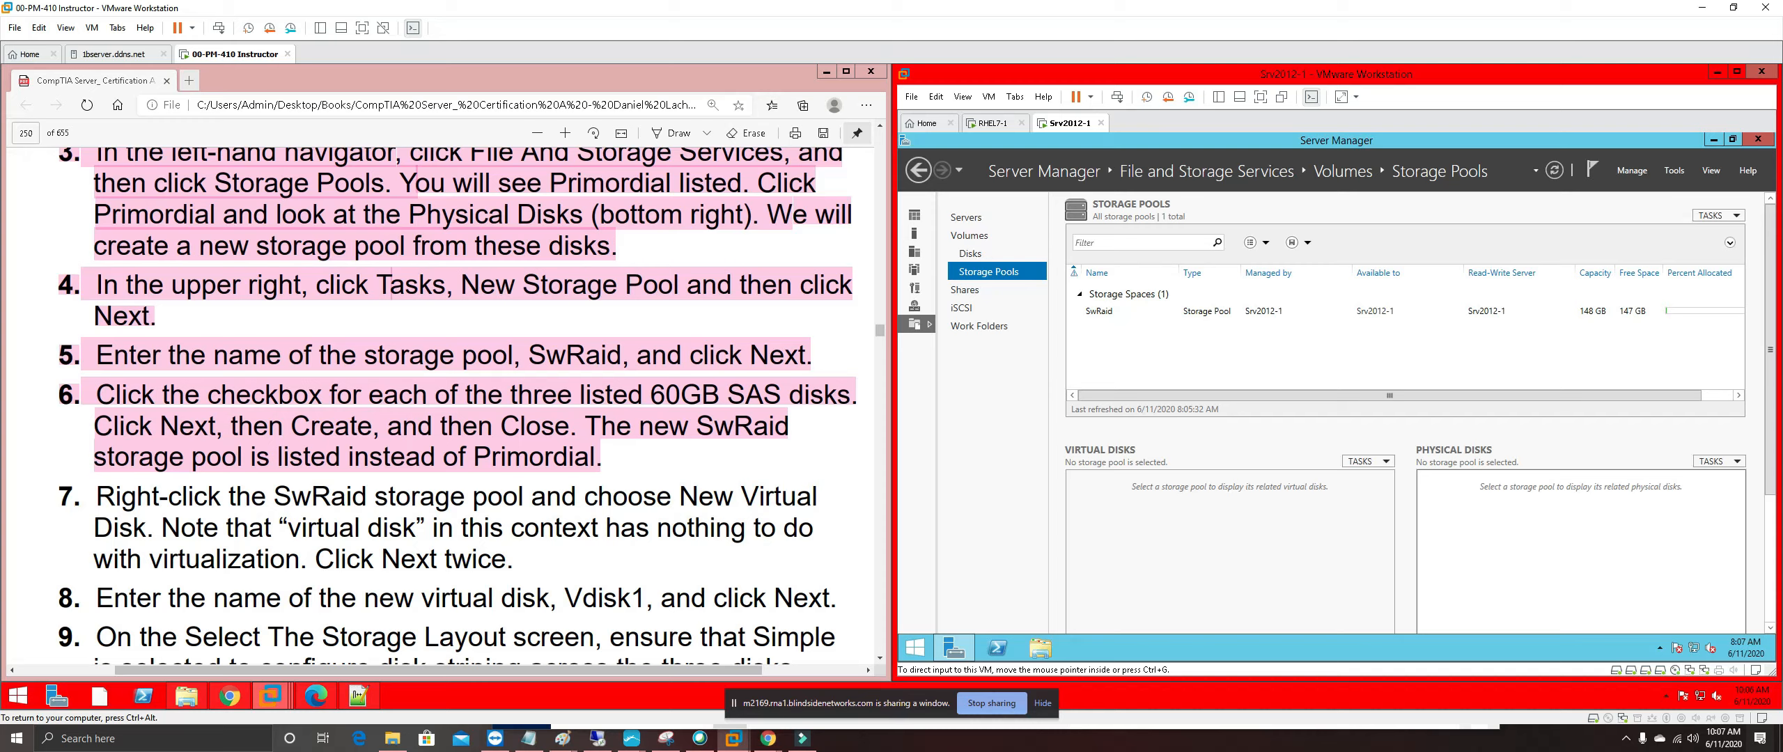
Highlight "has nothing to do with virtualization" in step 7 in yellow
{"action": "left_click", "coordinate": [155, 558]}
{"action": "left_click_drag", "start_coordinate": [300, 560], "coordinate": [308, 560]}
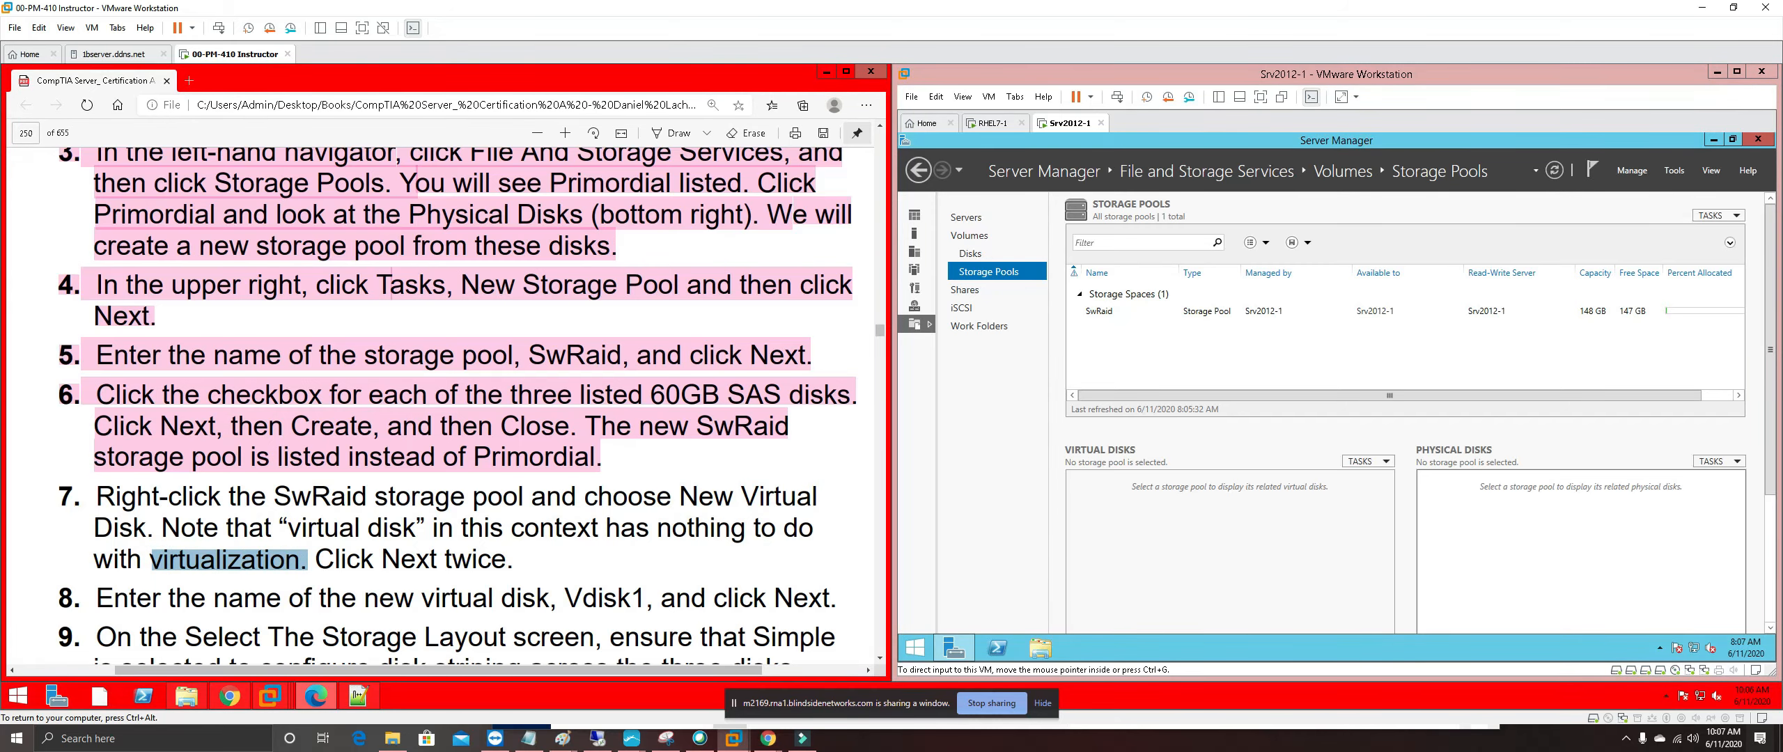
{"action": "left_click_drag", "start_coordinate": [600, 528], "coordinate": [300, 560]}
{"action": "right_click", "coordinate": [289, 555]}
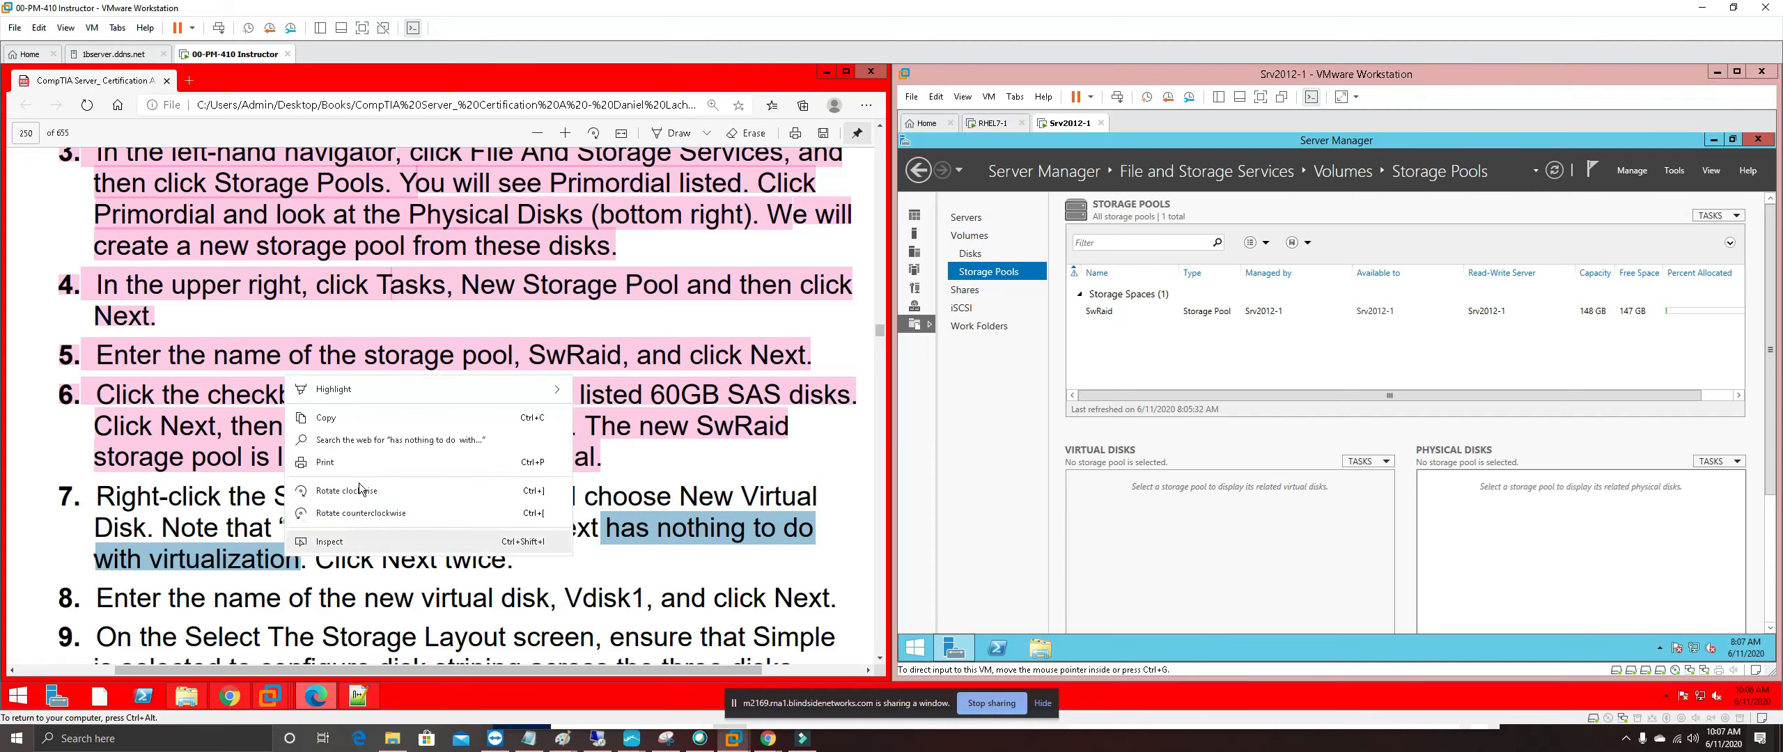
{"action": "mouse_move", "coordinate": [448, 397]}
{"action": "left_click", "coordinate": [616, 390]}
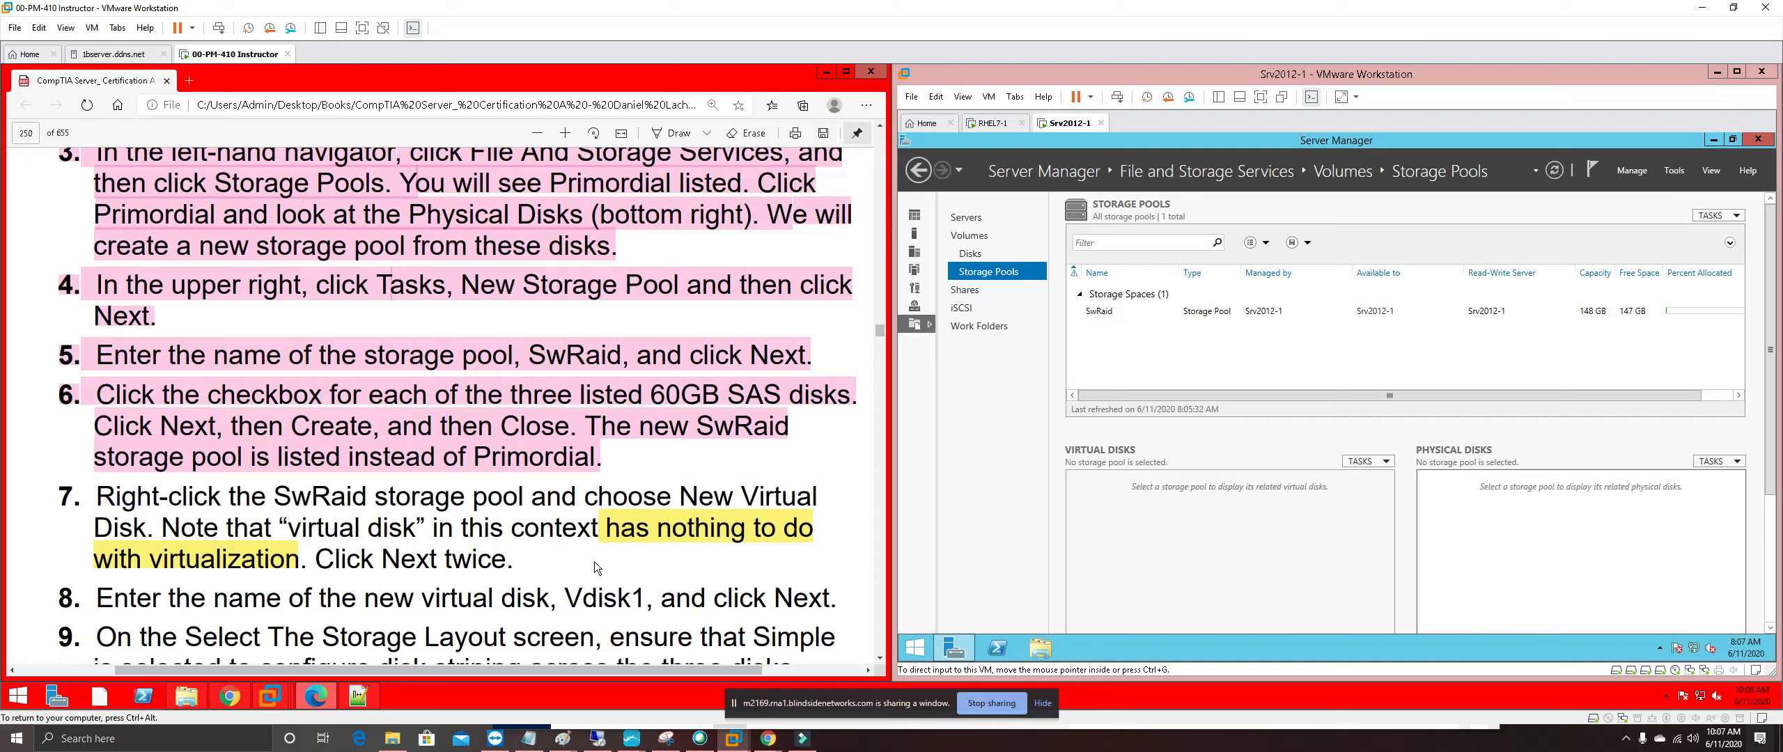
Save the annotated guide as a new PDF copy and go back to the original file
{"action": "key", "text": "ctrl+s"}
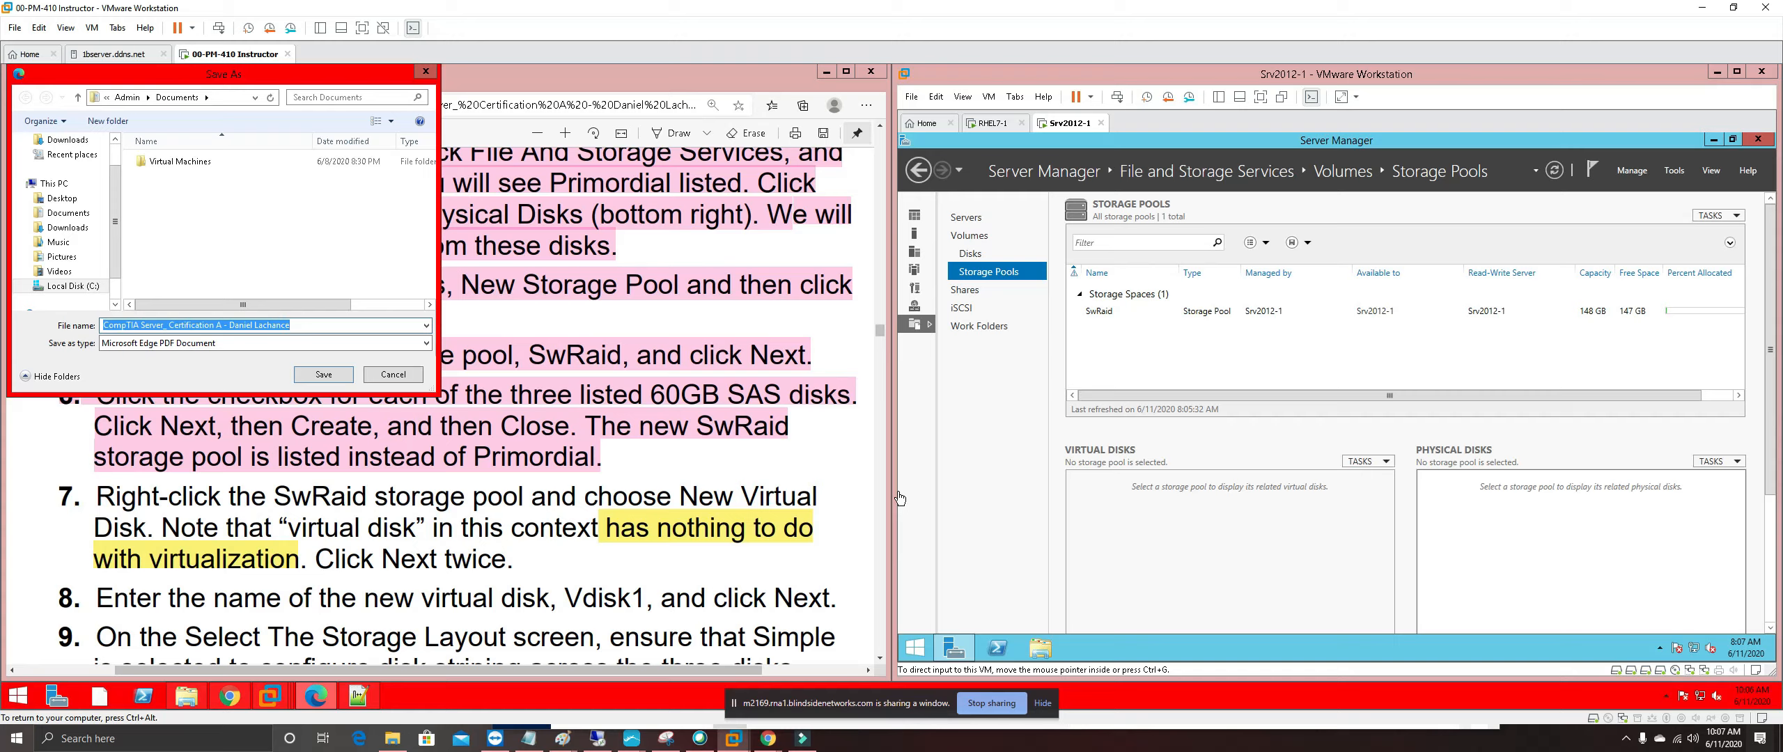
{"action": "left_click", "coordinate": [359, 324]}
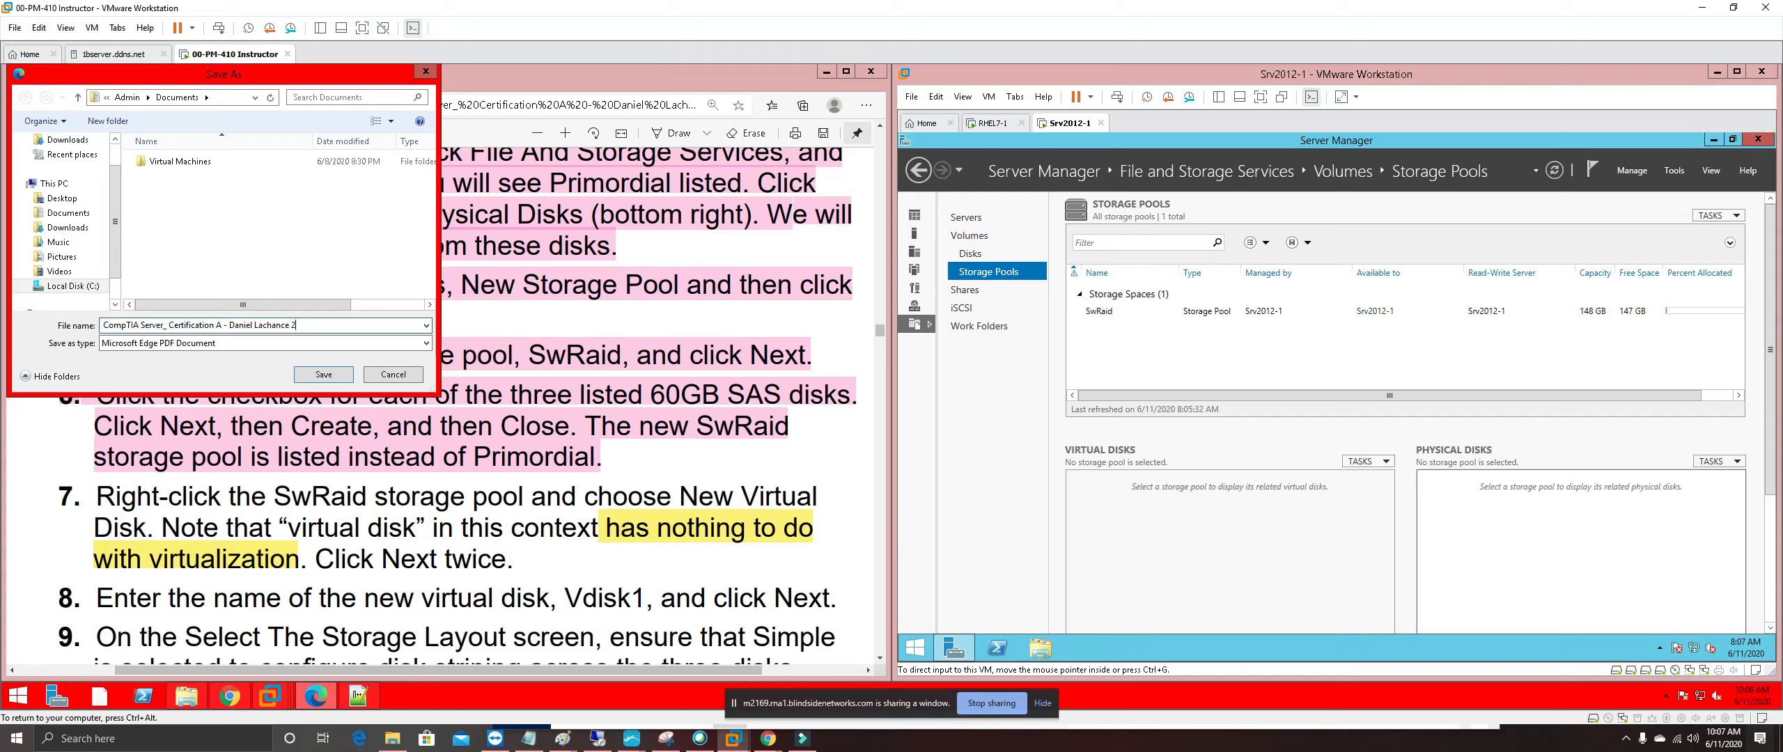
{"action": "left_click", "coordinate": [334, 373]}
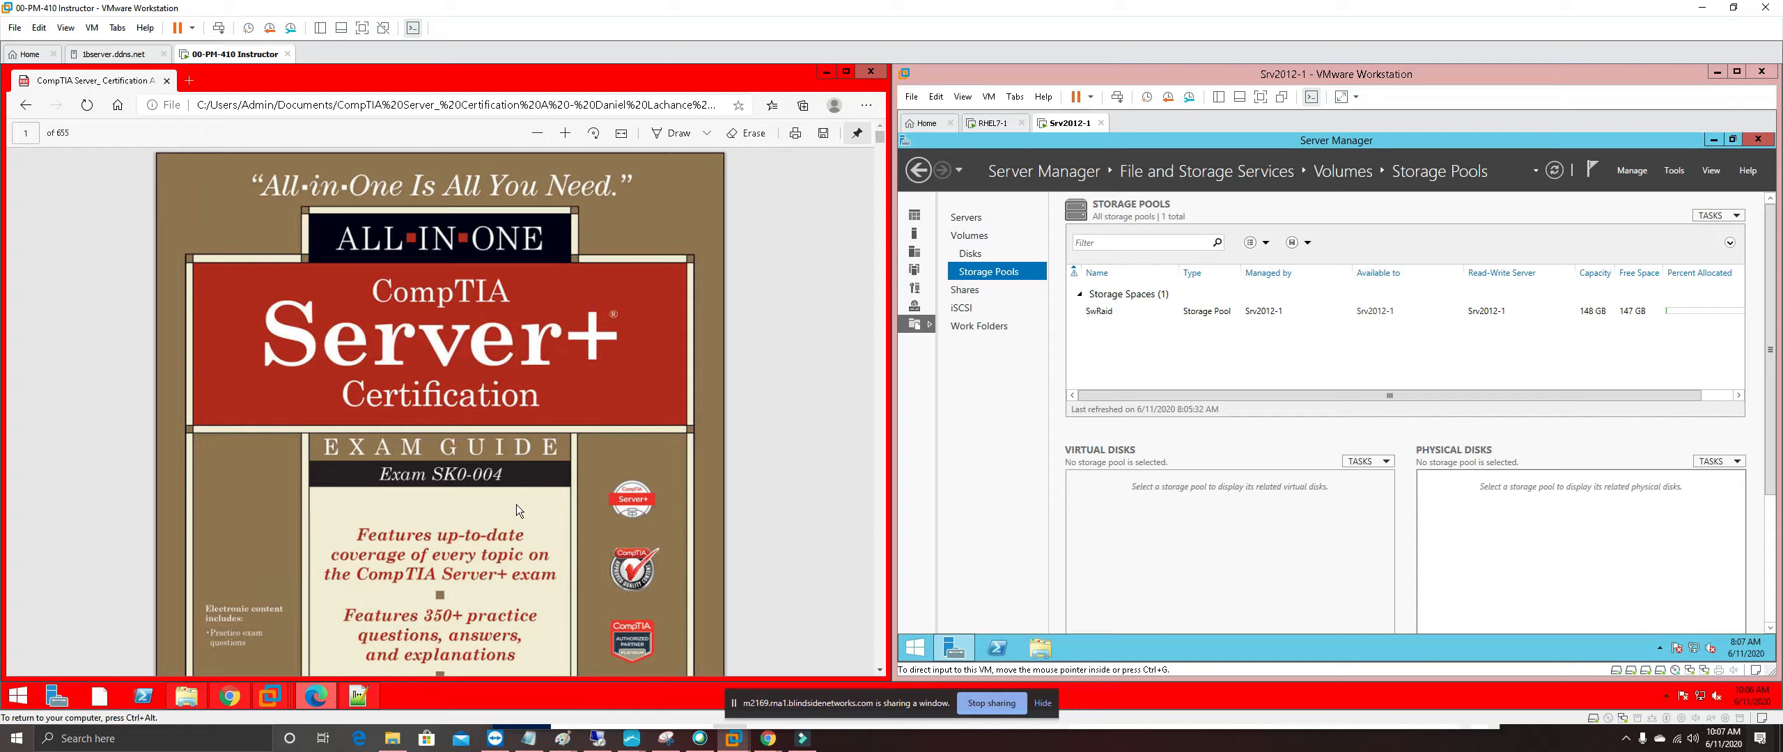
{"action": "left_click", "coordinate": [25, 106]}
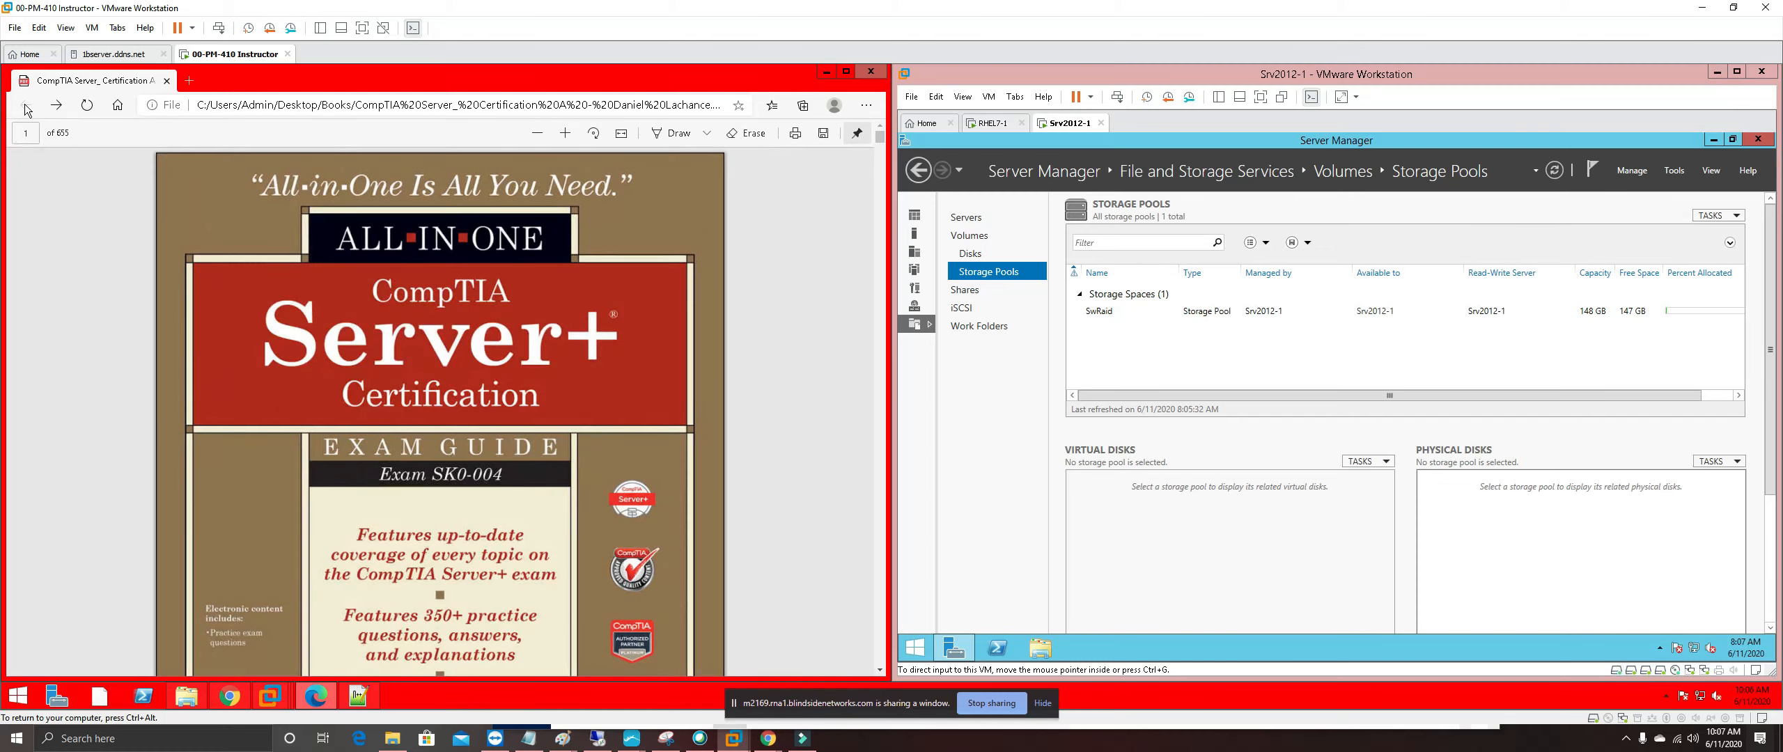
Jump to Exercise 4-3 via the guide's table of contents link
{"action": "scroll", "coordinate": [485, 437], "scroll_direction": "down", "scroll_amount": 5}
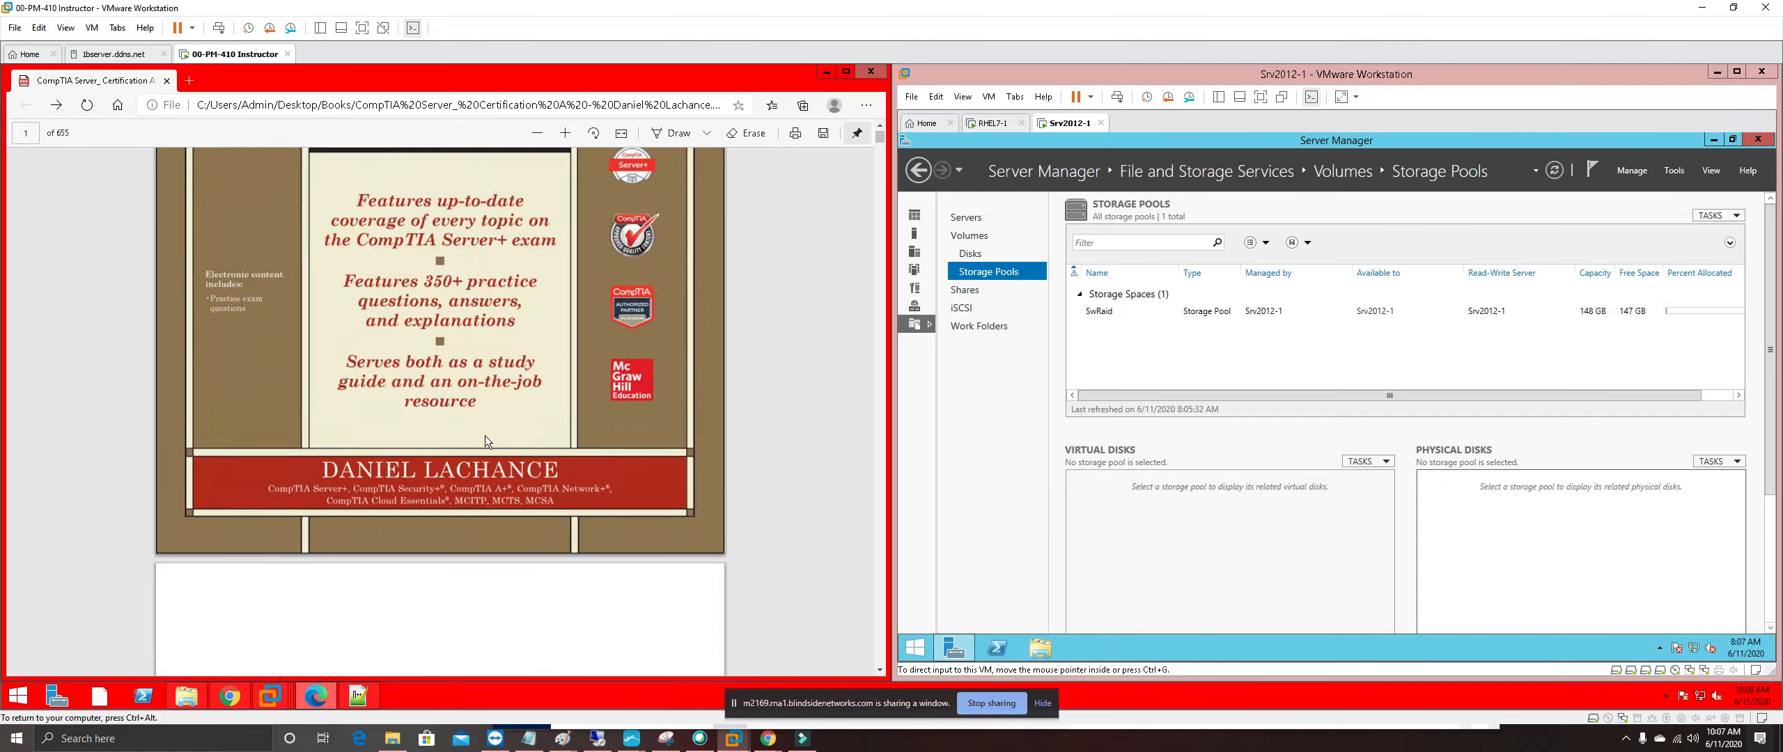
{"action": "scroll", "coordinate": [484, 435], "scroll_direction": "down", "scroll_amount": 15}
{"action": "scroll", "coordinate": [484, 441], "scroll_direction": "down", "scroll_amount": 15}
{"action": "scroll", "coordinate": [484, 434], "scroll_direction": "down", "scroll_amount": 12}
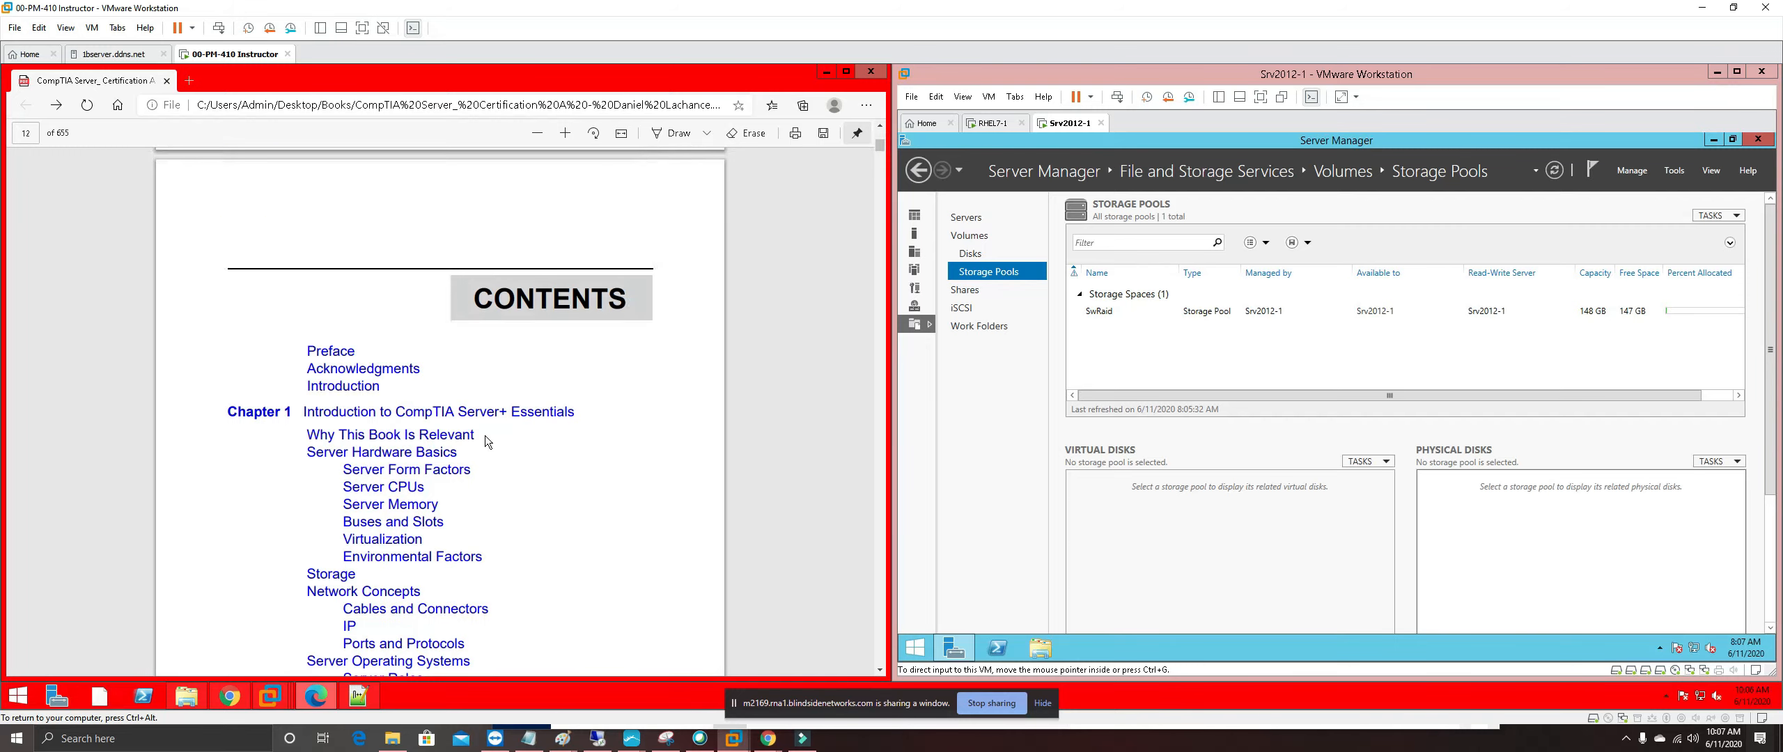
{"action": "scroll", "coordinate": [485, 442], "scroll_direction": "down", "scroll_amount": 15}
{"action": "scroll", "coordinate": [486, 442], "scroll_direction": "down", "scroll_amount": 10}
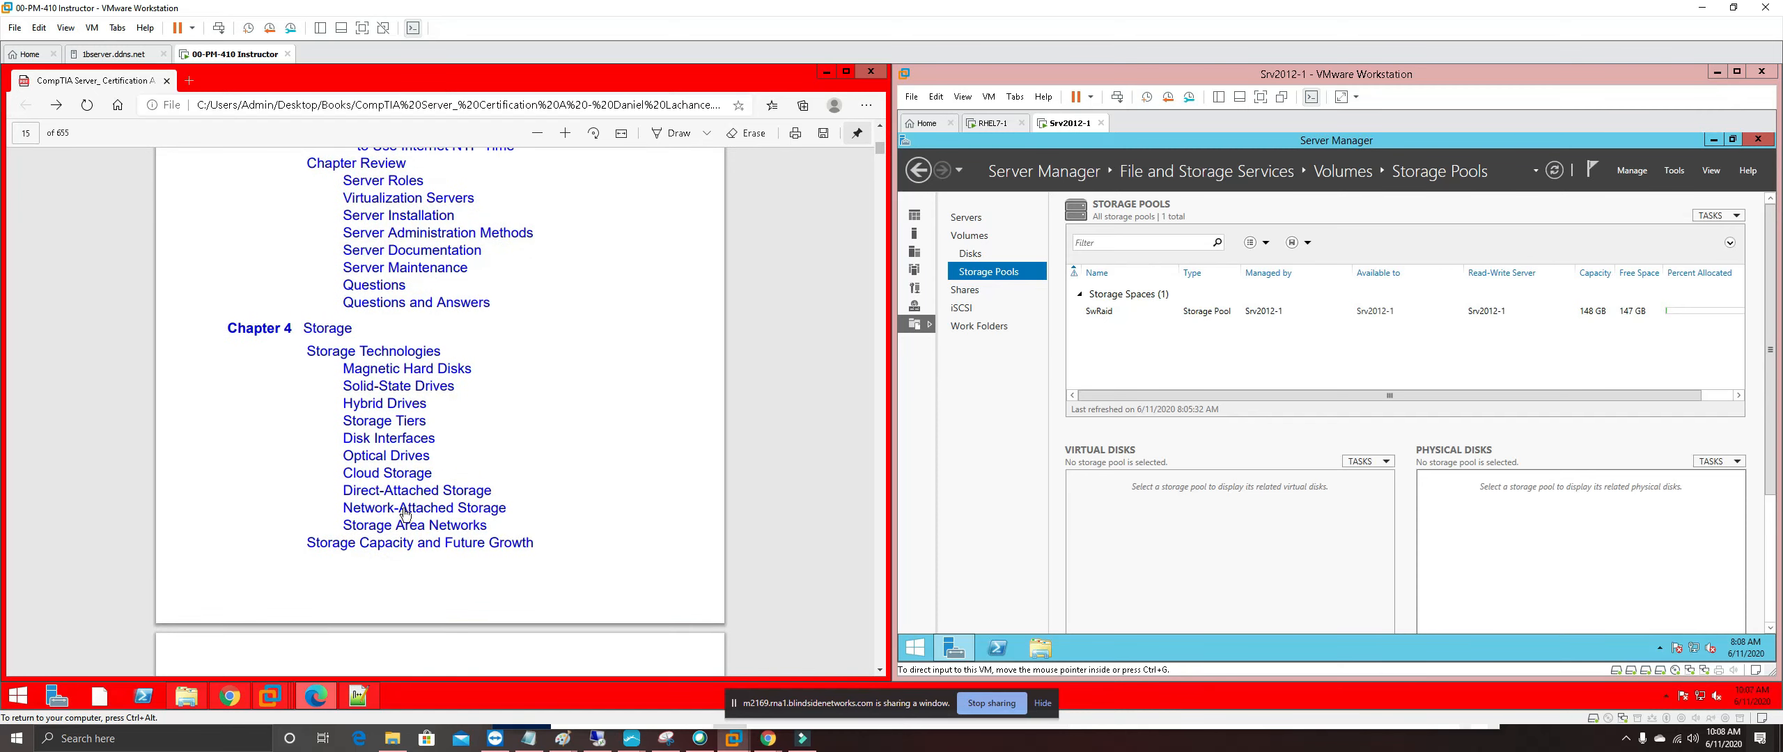
{"action": "scroll", "coordinate": [476, 537], "scroll_direction": "down", "scroll_amount": 8}
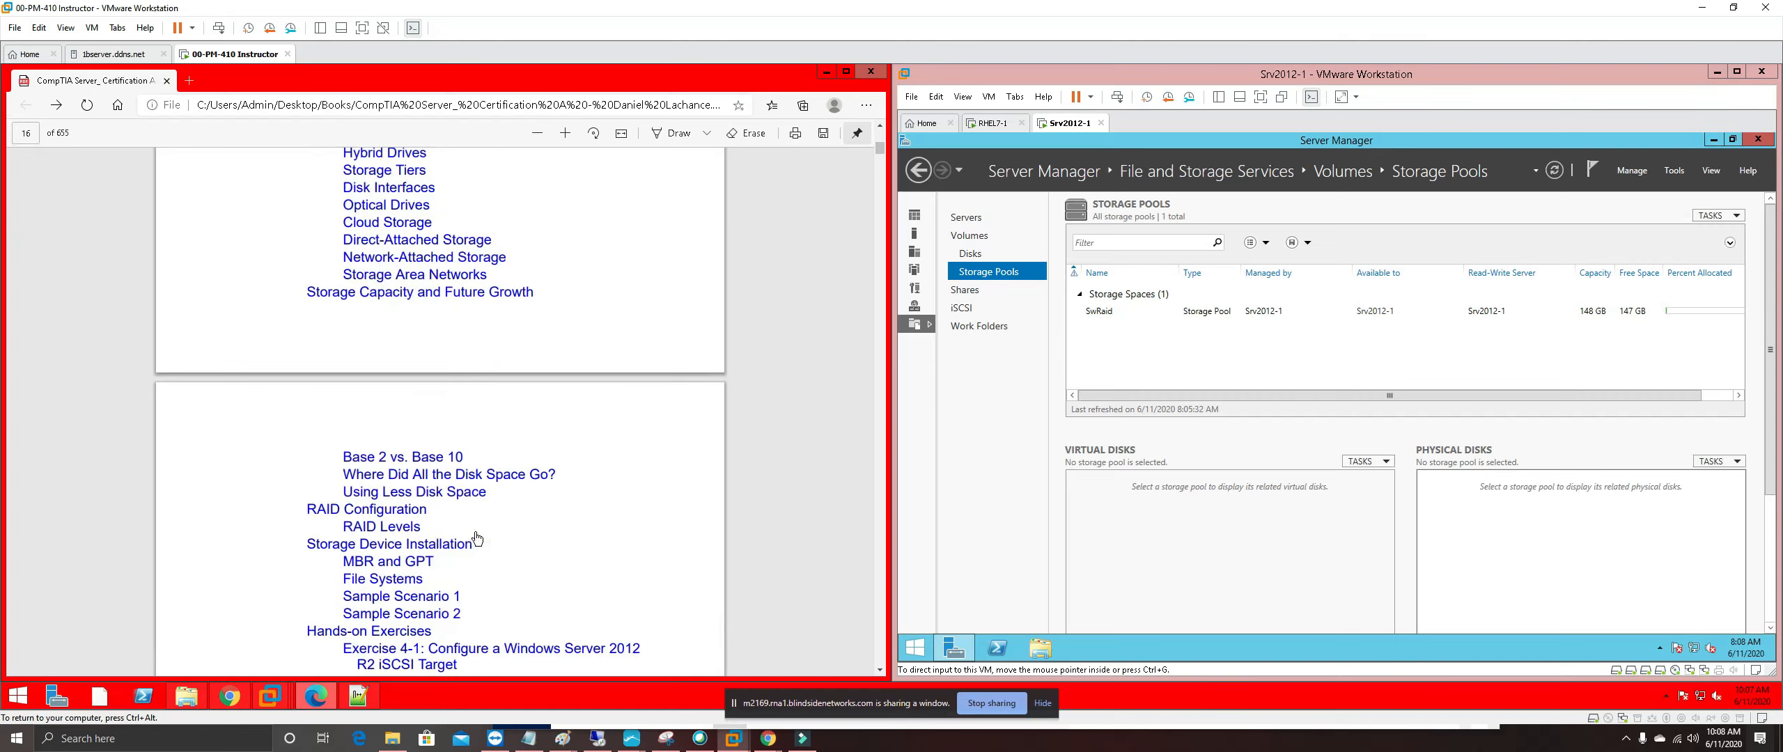
{"action": "scroll", "coordinate": [476, 537], "scroll_direction": "down", "scroll_amount": 7}
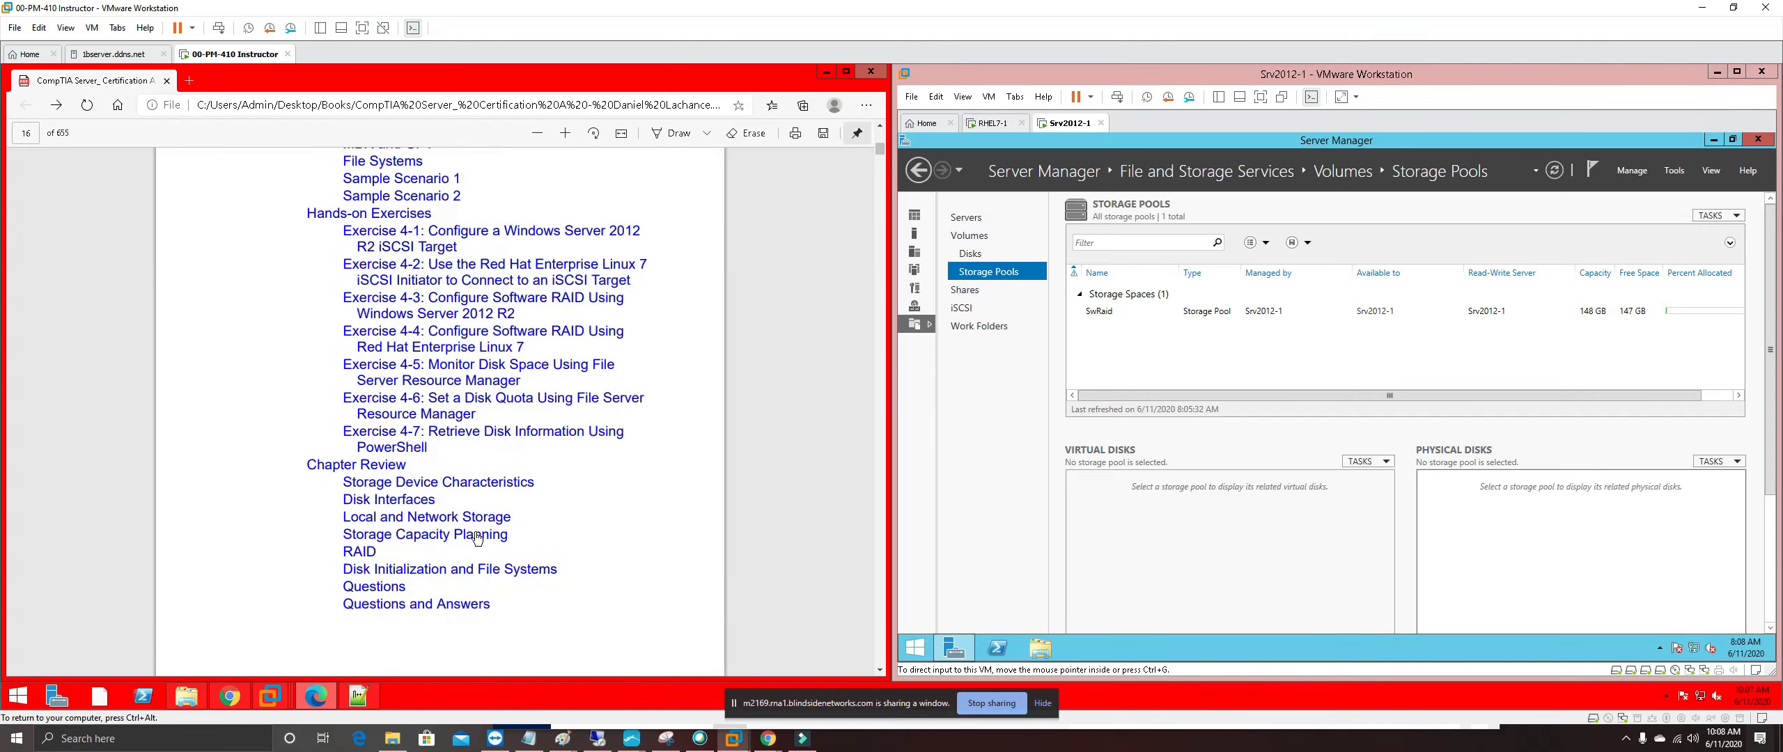
{"action": "scroll", "coordinate": [477, 538], "scroll_direction": "up", "scroll_amount": 3}
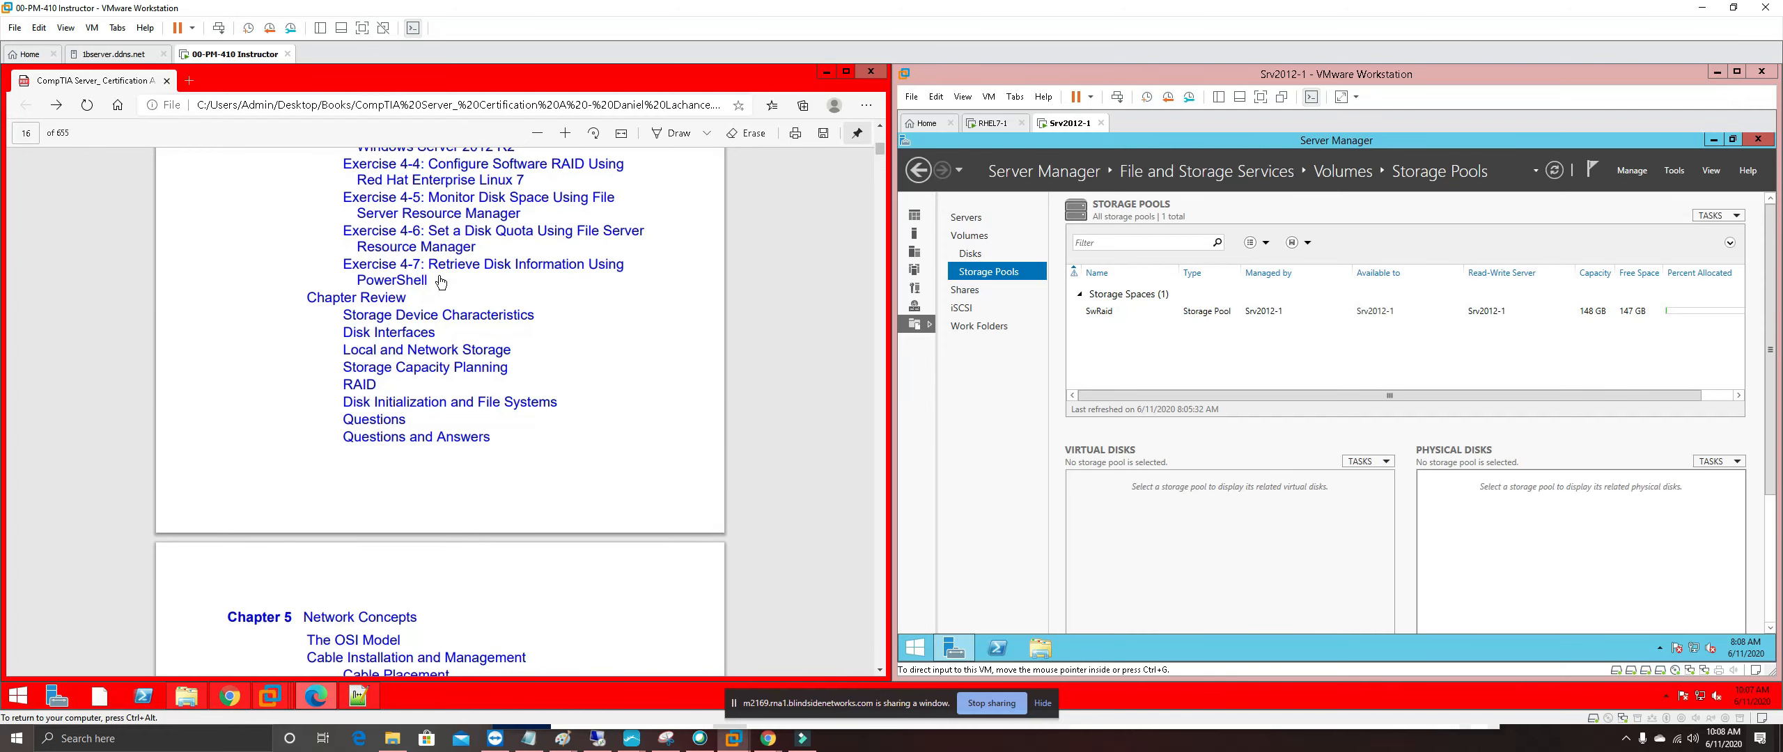
{"action": "scroll", "coordinate": [441, 282], "scroll_direction": "up", "scroll_amount": 1}
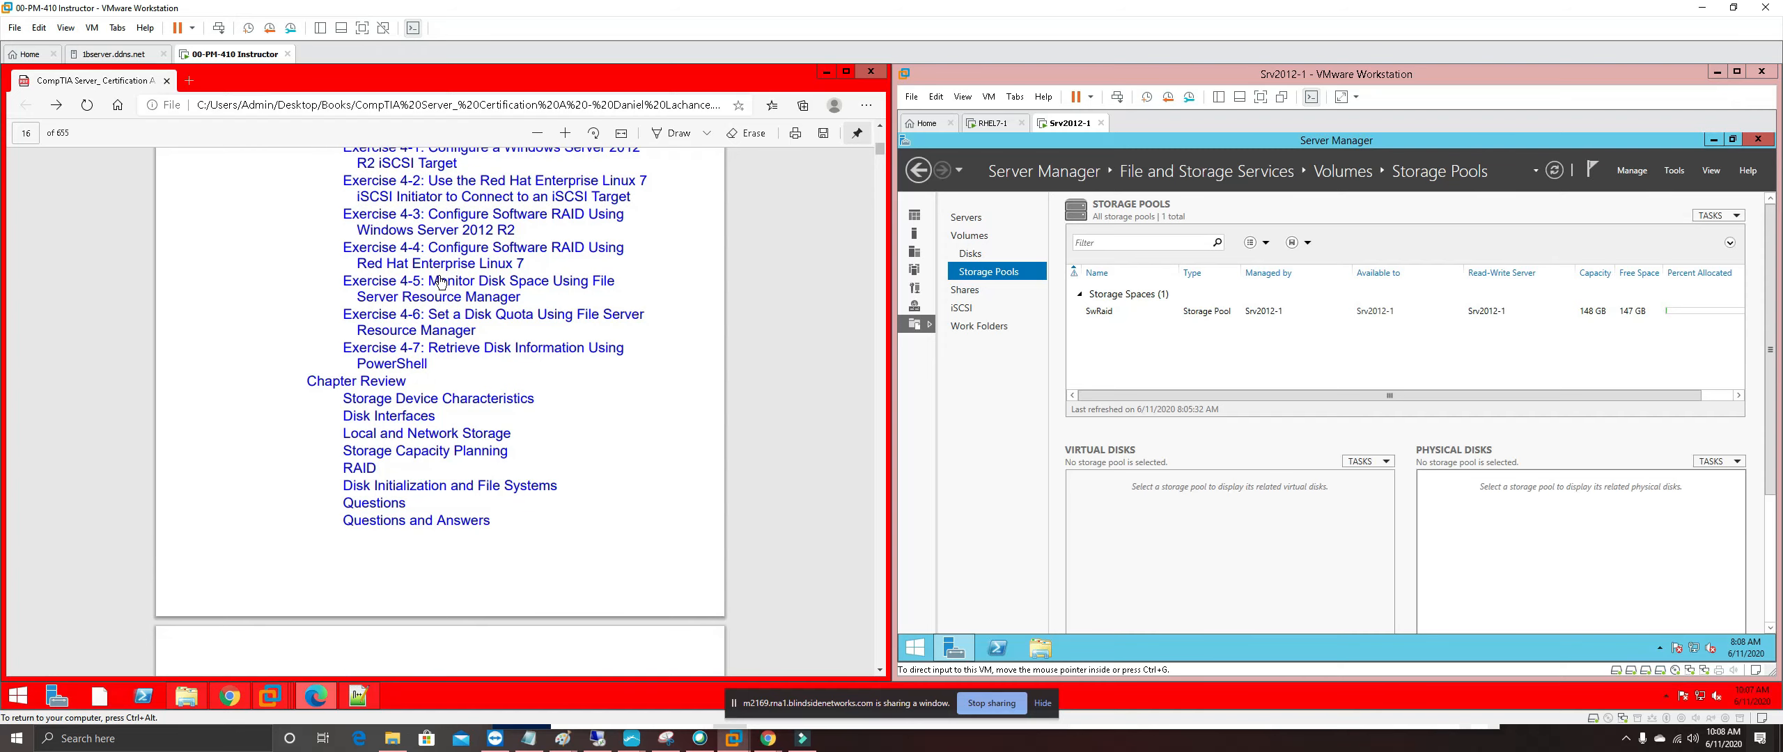
{"action": "left_click", "coordinate": [508, 221]}
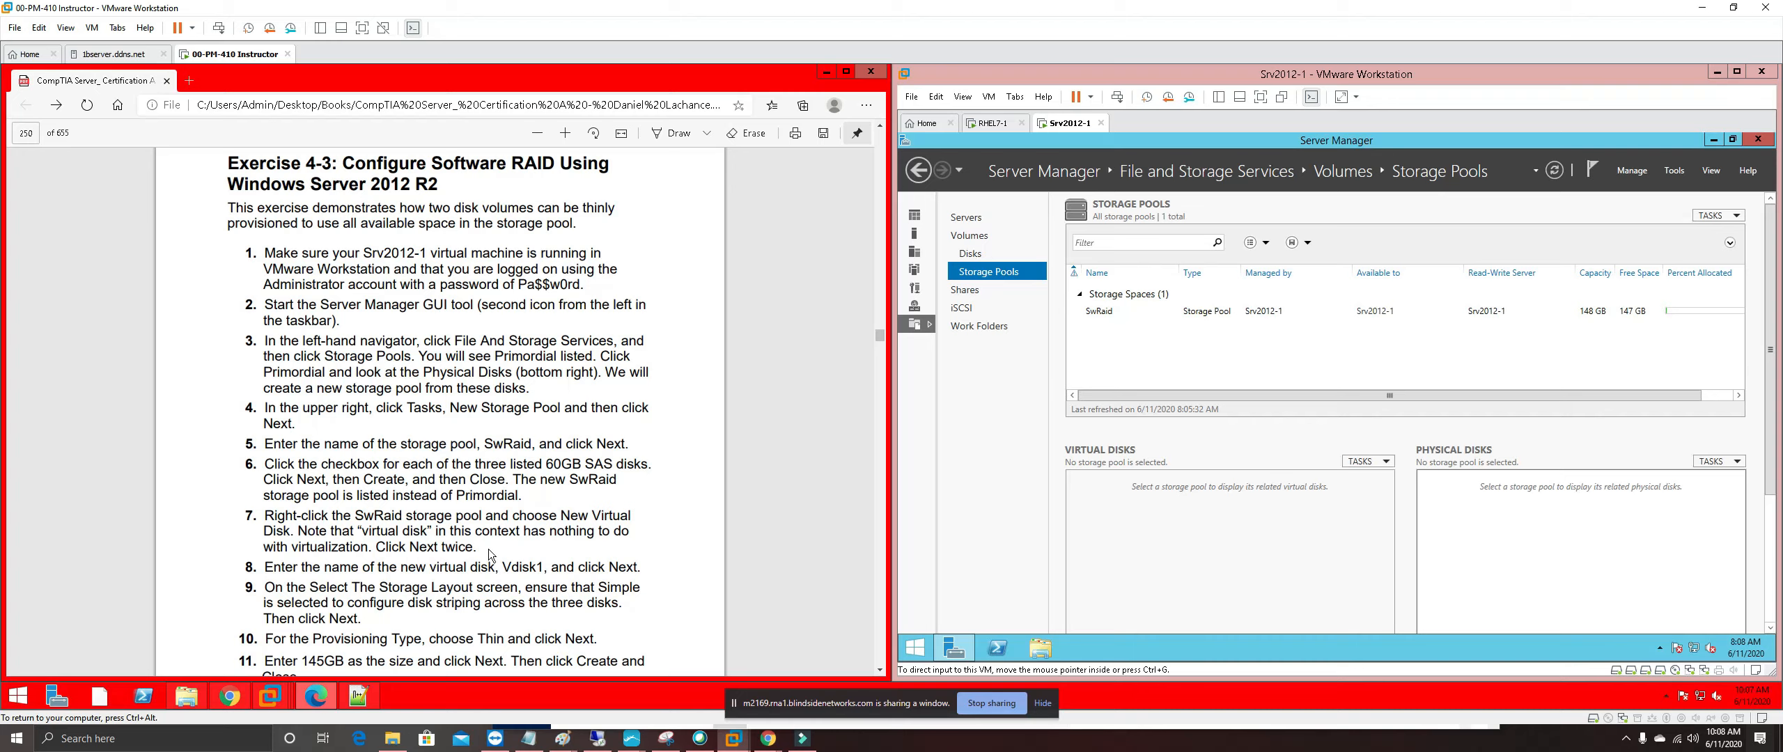
Highlight steps 1 through 7 of Exercise 4-3 in pink
{"action": "left_click_drag", "start_coordinate": [477, 548], "coordinate": [246, 252]}
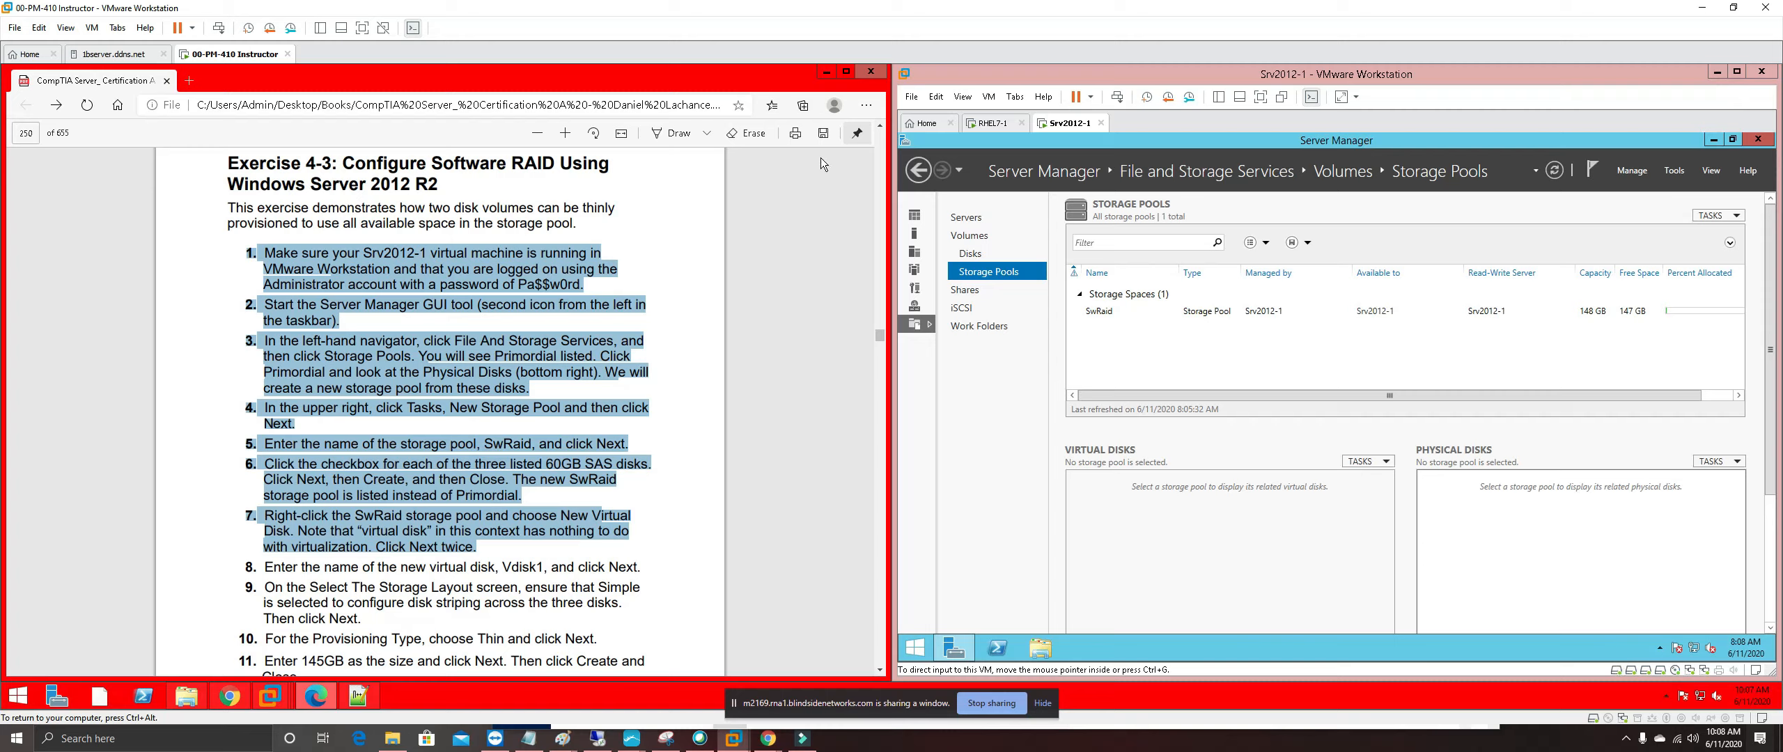
{"action": "right_click", "coordinate": [630, 287]}
{"action": "mouse_move", "coordinate": [631, 287]}
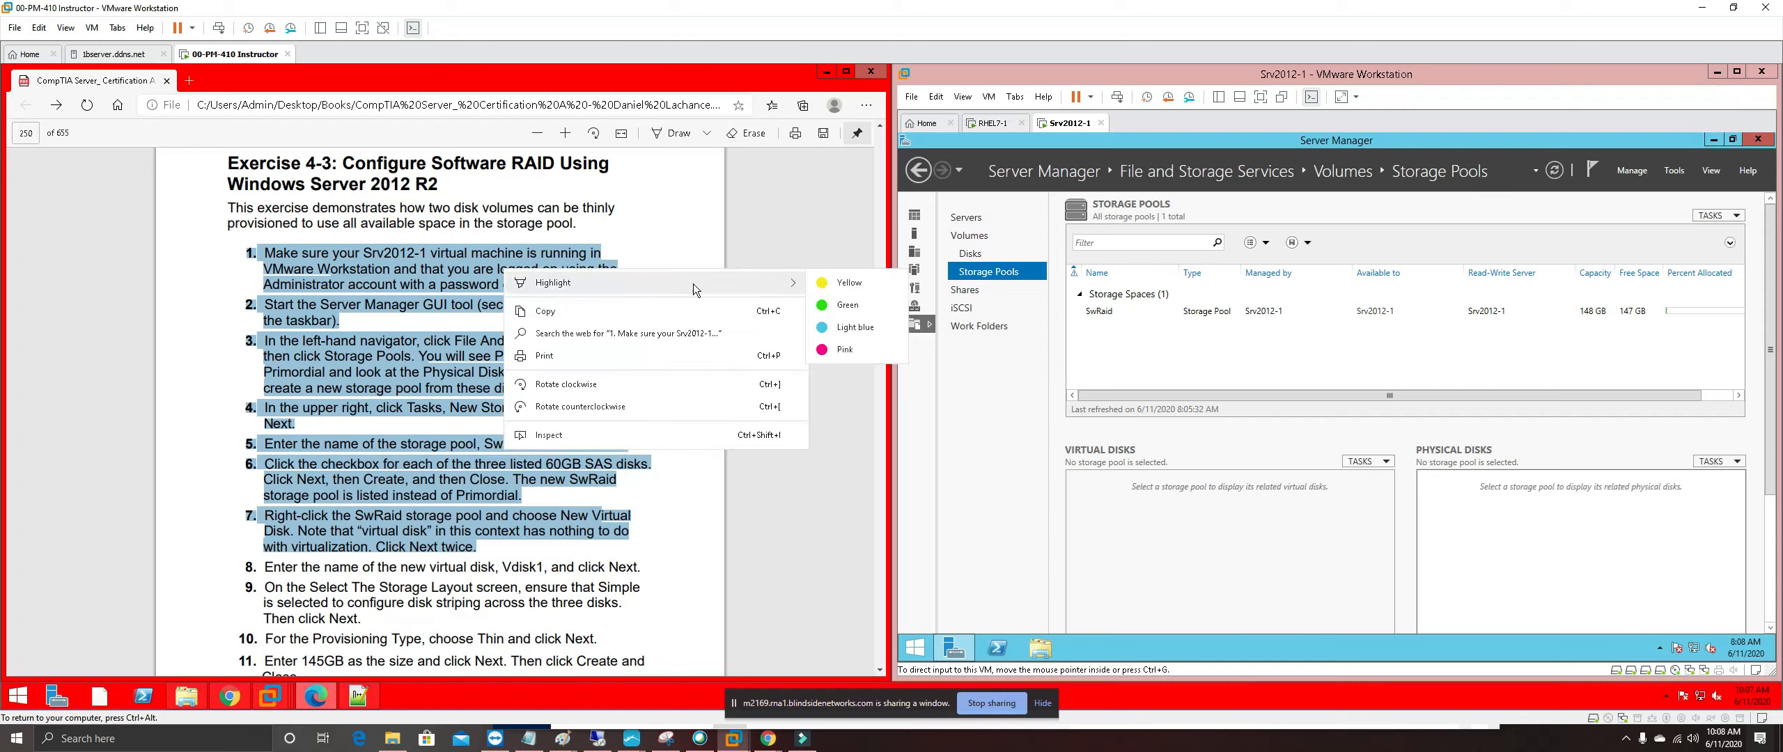
{"action": "left_click", "coordinate": [847, 355]}
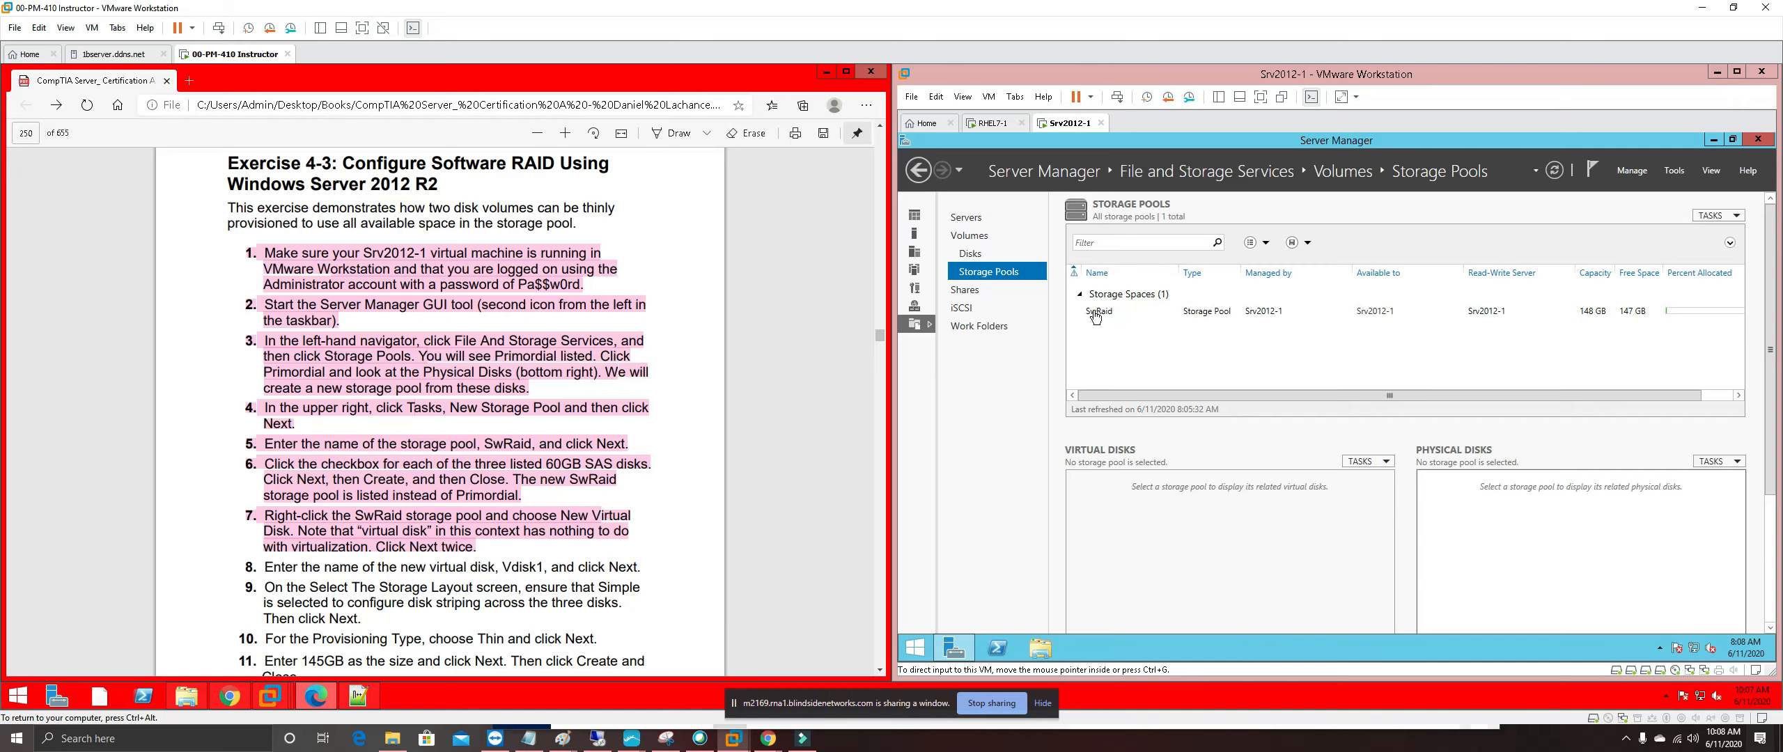
{"action": "left_click", "coordinate": [1094, 316]}
Start a new virtual disk from the SwRaid storage pool's context menu
{"action": "right_click", "coordinate": [1095, 313]}
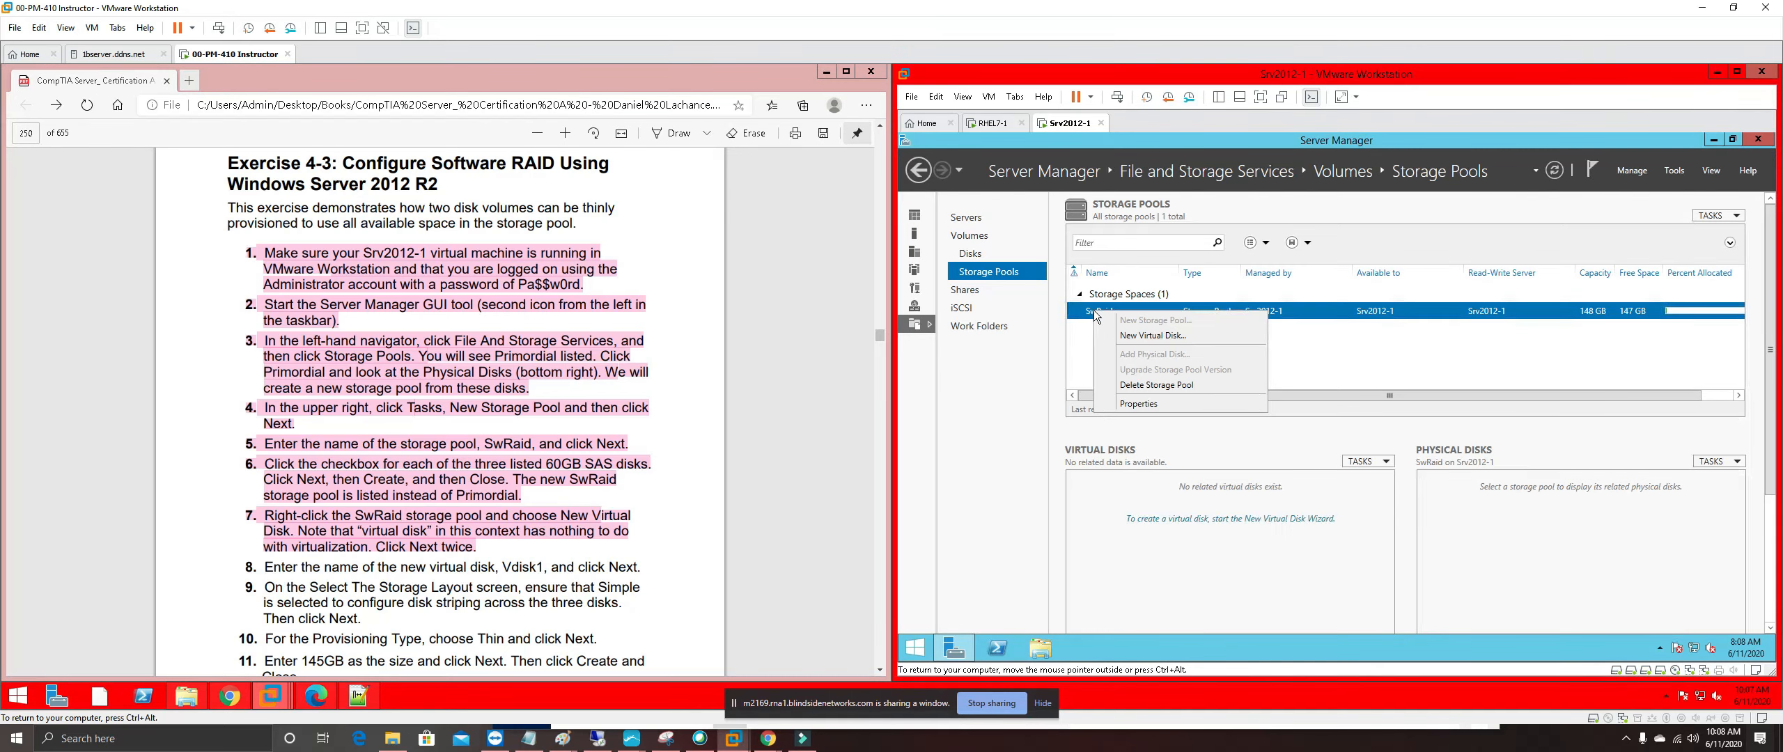
{"action": "left_click", "coordinate": [1153, 336]}
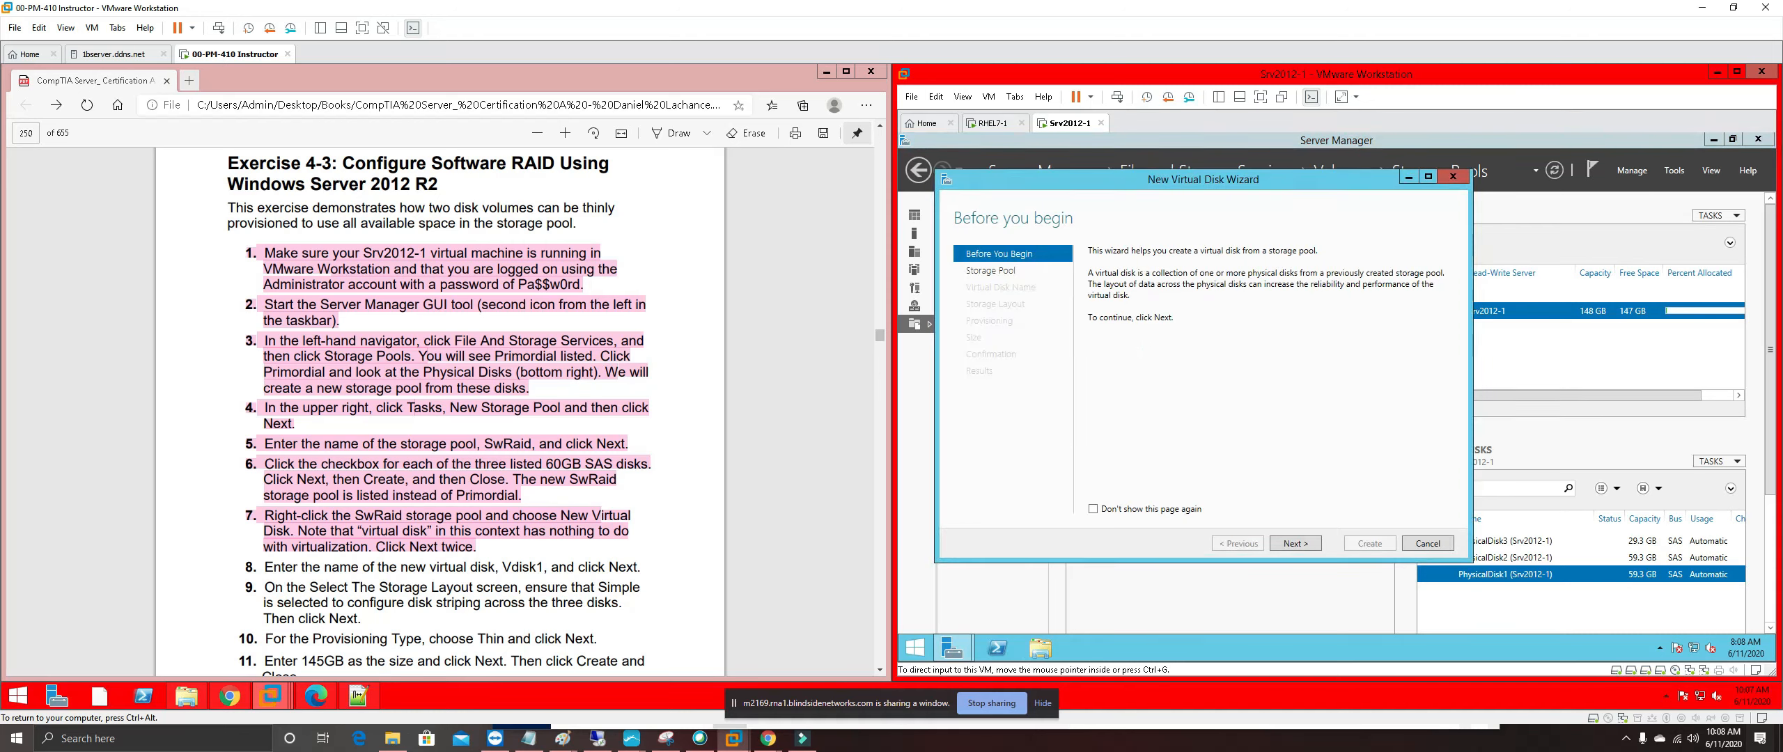
{"action": "left_click", "coordinate": [482, 571]}
{"action": "scroll", "coordinate": [482, 571], "scroll_direction": "down", "scroll_amount": 3}
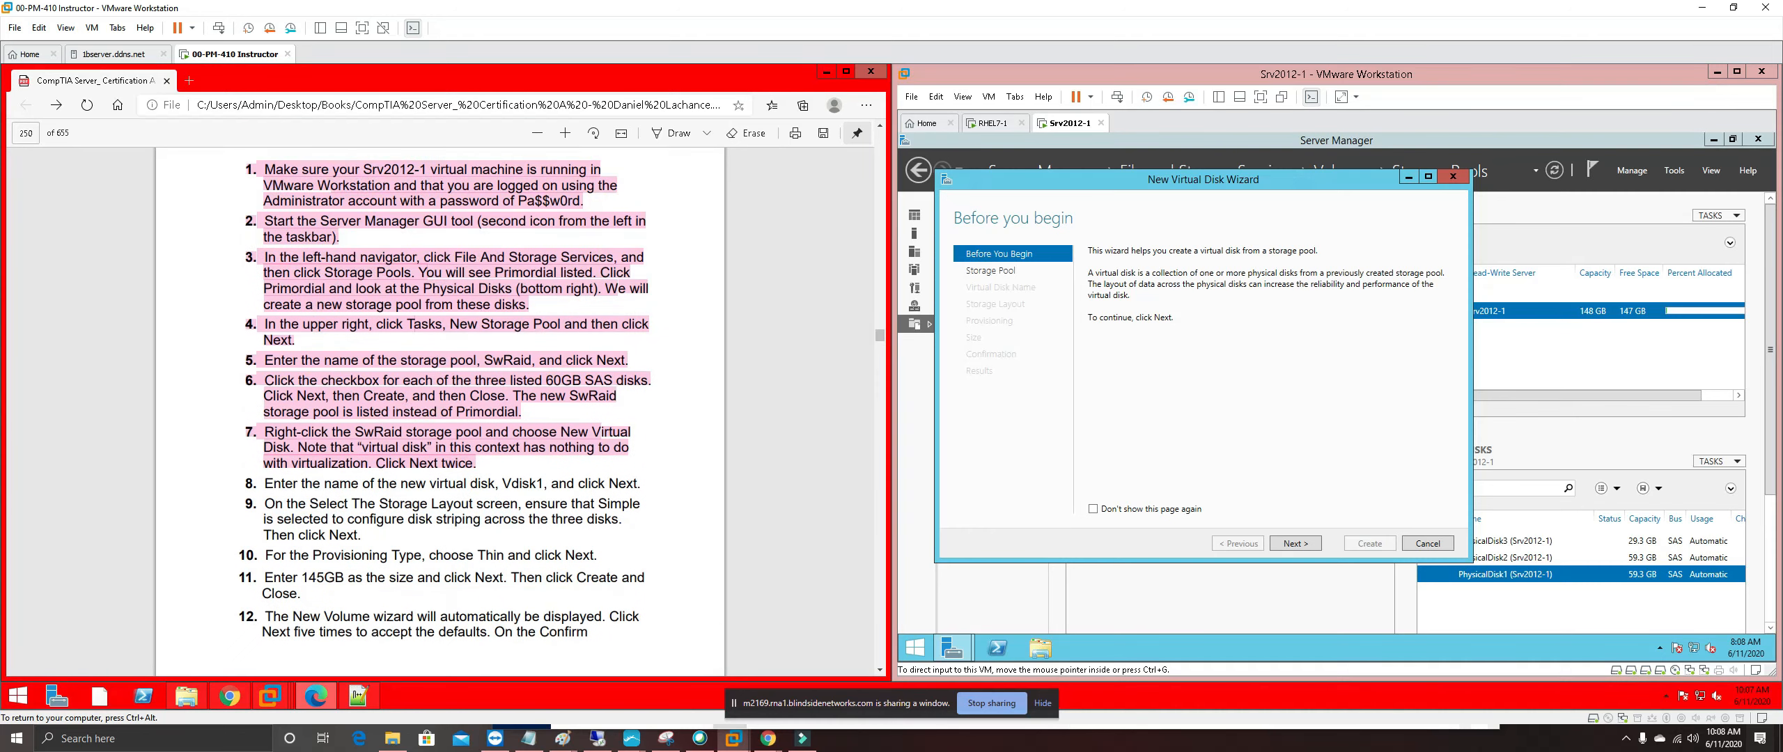
{"action": "scroll", "coordinate": [443, 561], "scroll_direction": "up", "scroll_amount": 2}
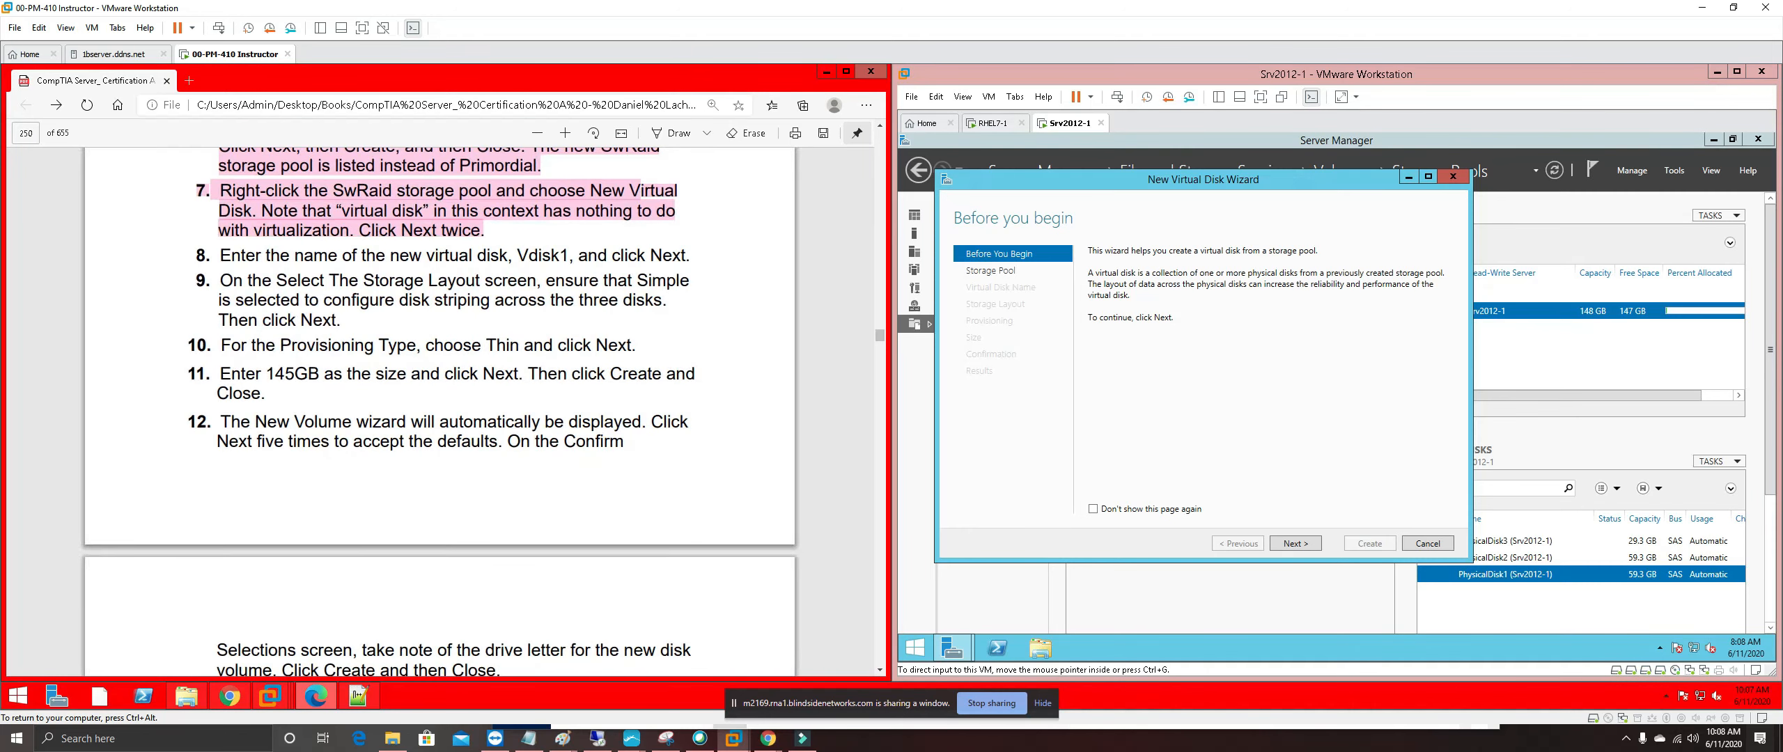
{"action": "scroll", "coordinate": [488, 561], "scroll_direction": "up", "scroll_amount": 1}
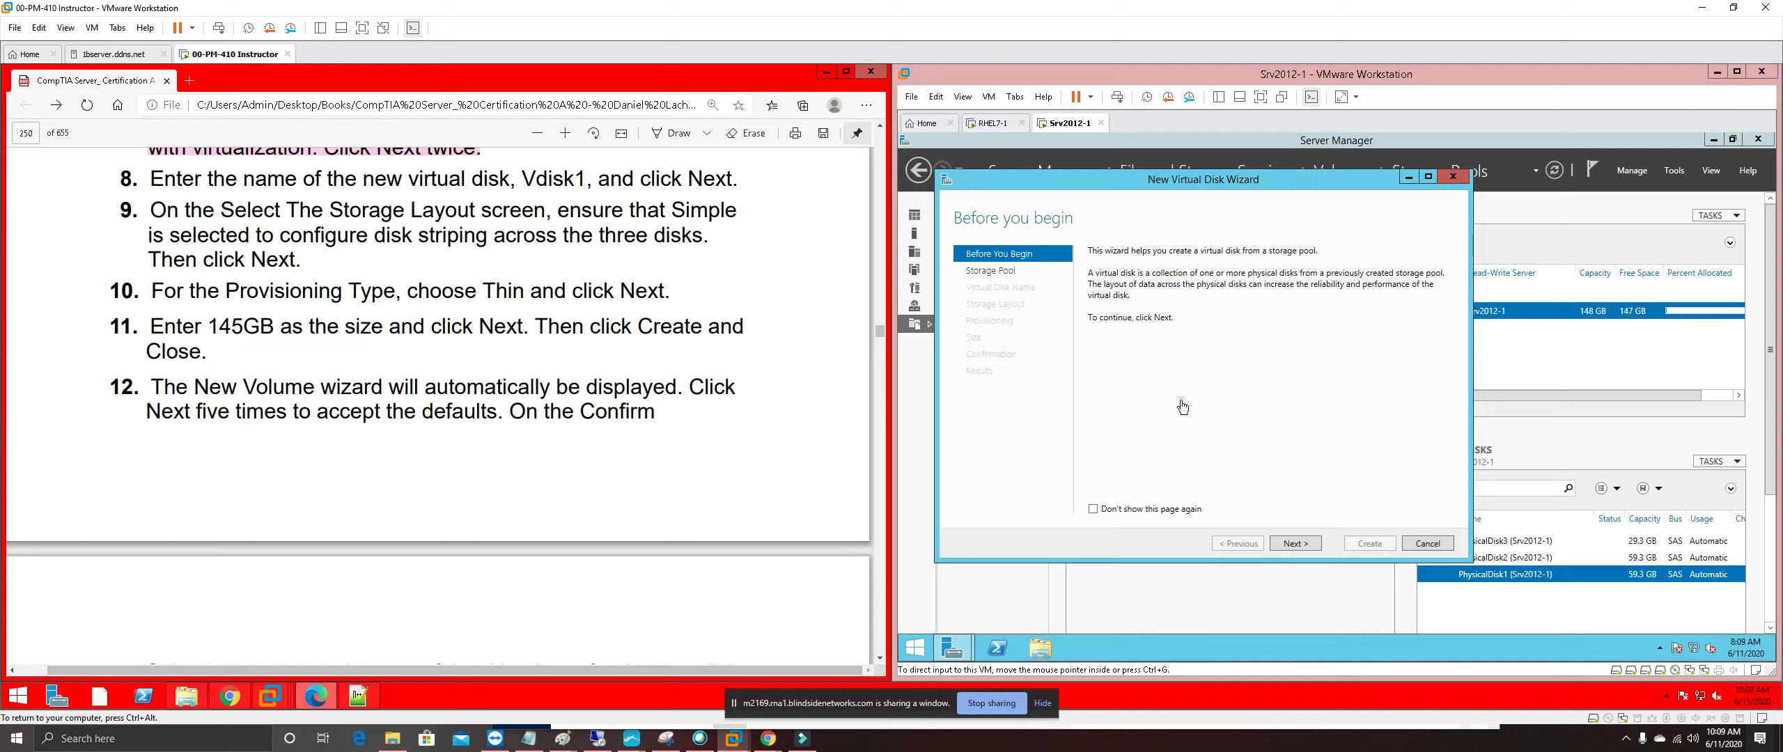
Advance the New Virtual Disk Wizard with SwRaid selected to the disk name page
{"action": "left_click", "coordinate": [1308, 540]}
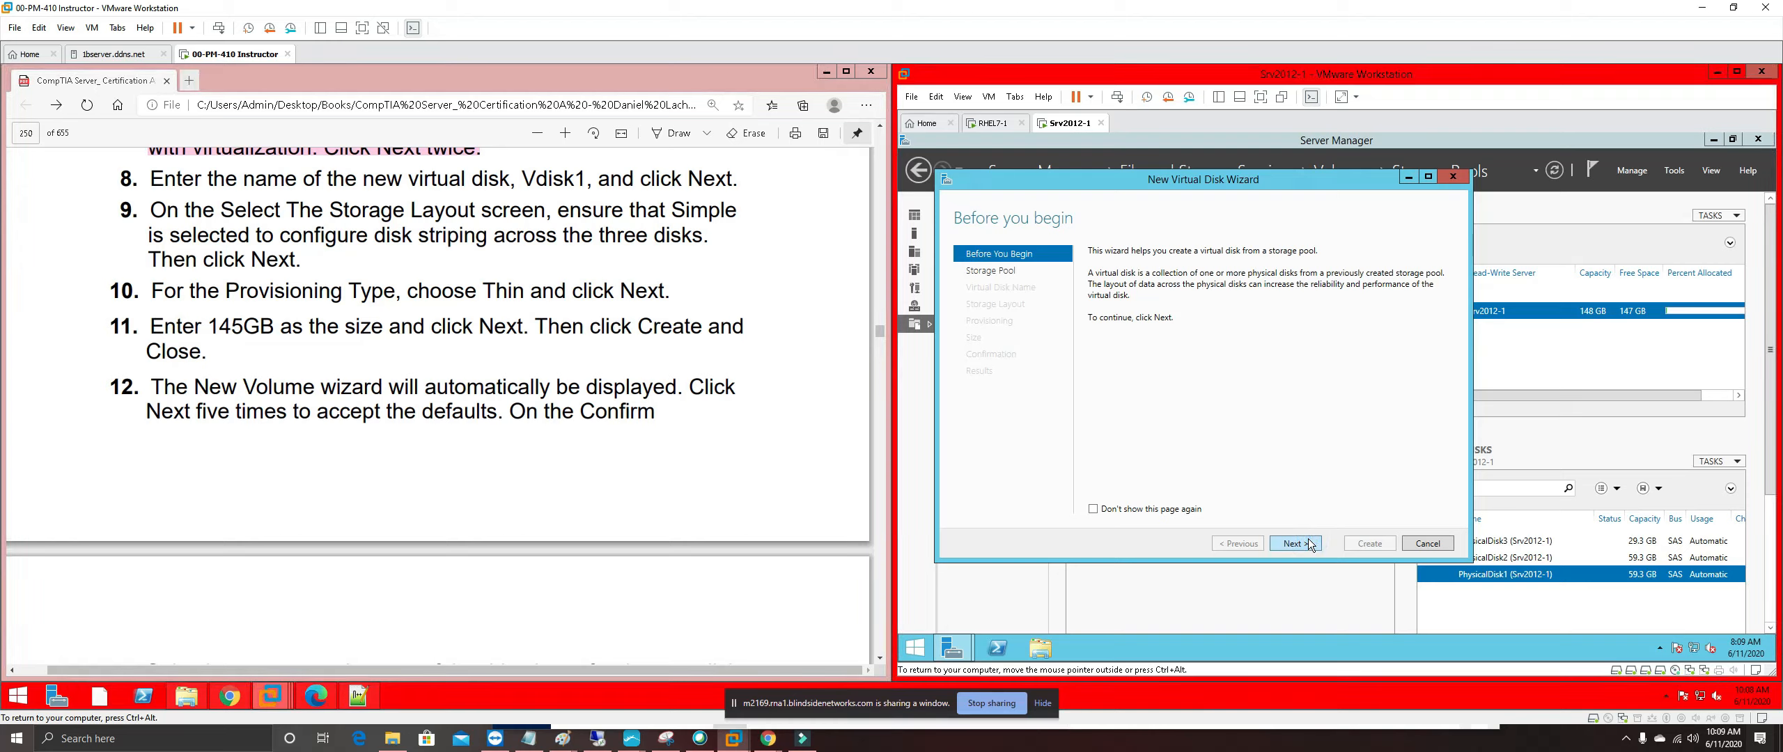
{"action": "left_click", "coordinate": [1300, 543]}
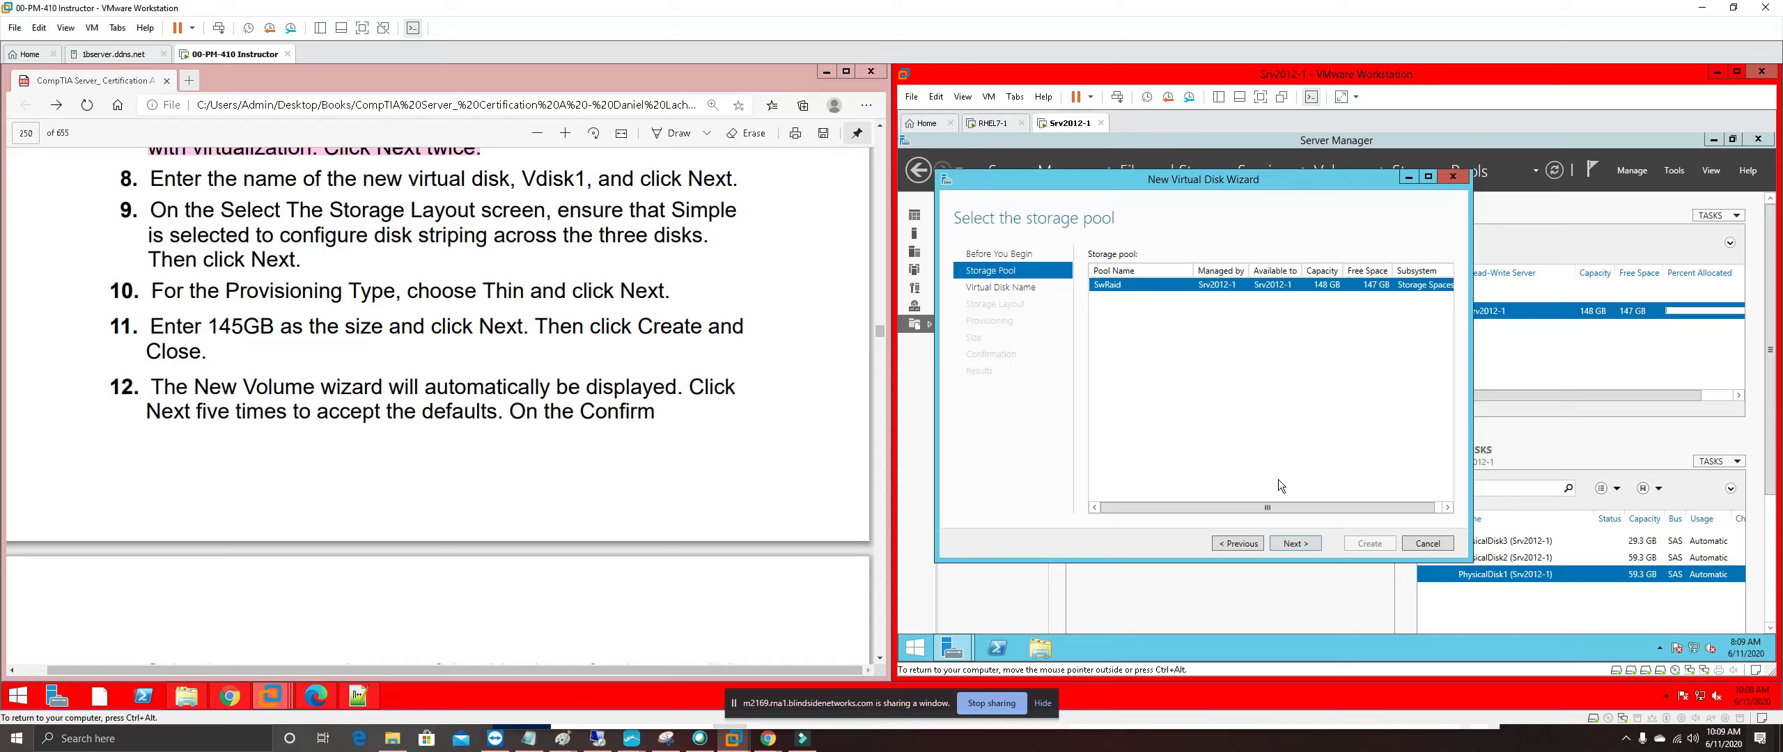
{"action": "left_click", "coordinate": [1300, 543]}
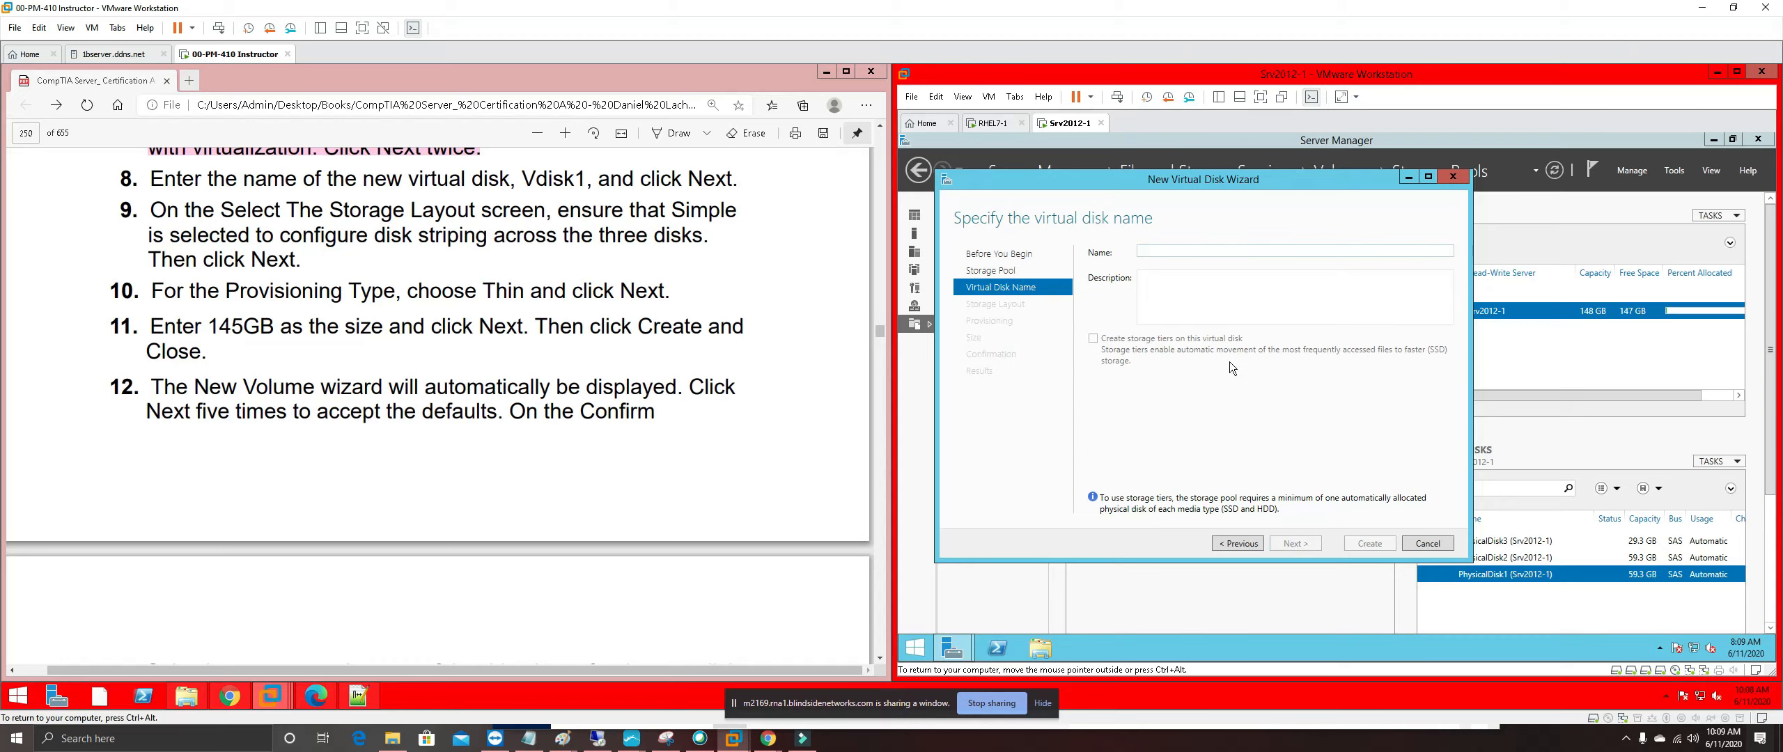
Name the new virtual disk Vdisk1 and keep the Simple storage layout
{"action": "left_click", "coordinate": [1151, 248]}
{"action": "type", "text": "Vdisk1"}
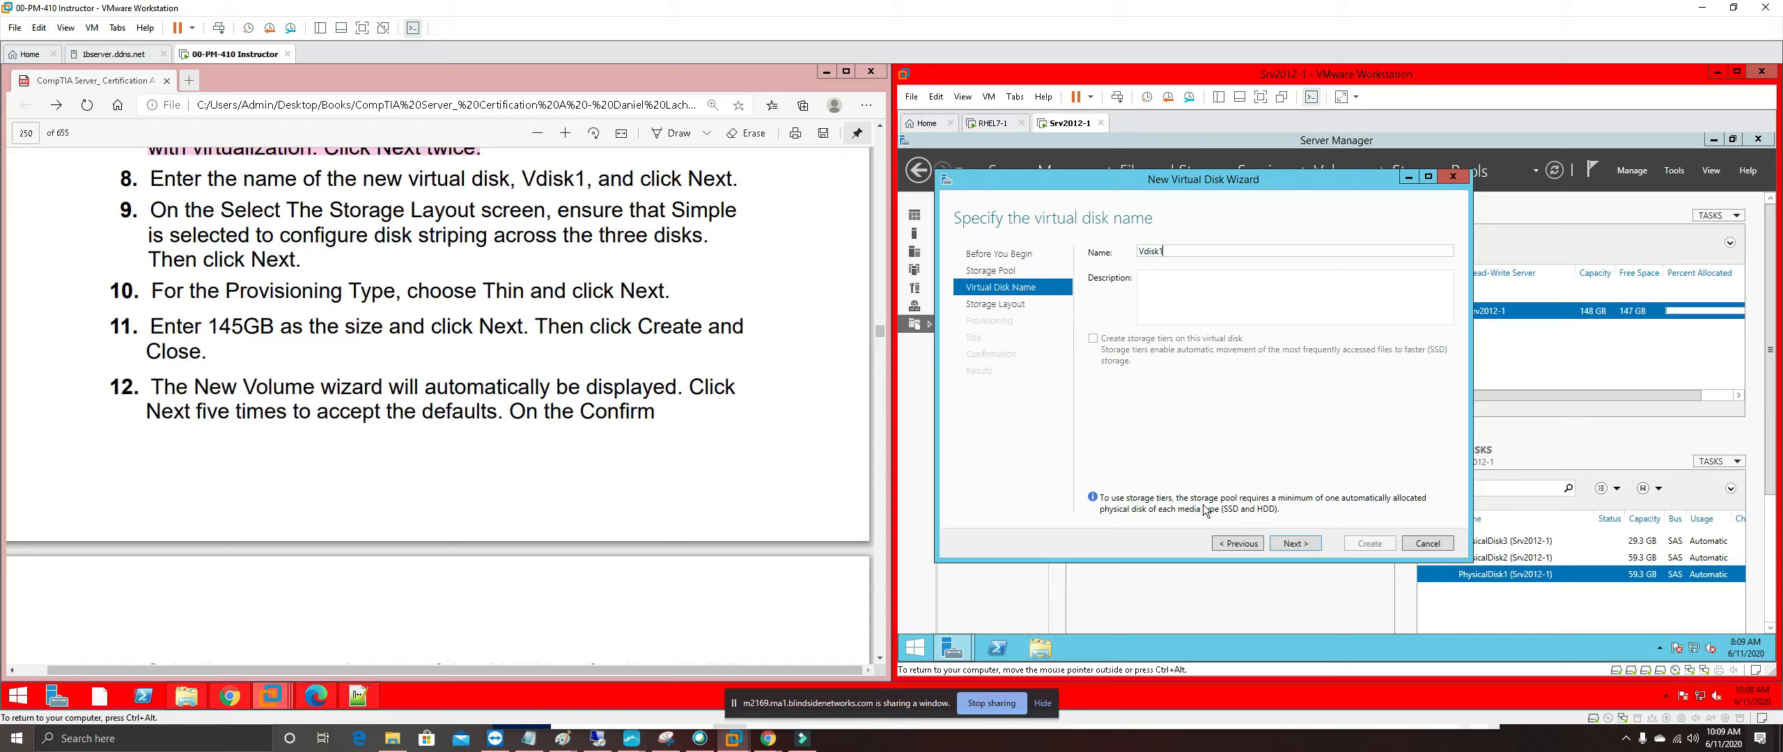
{"action": "left_click", "coordinate": [1296, 543]}
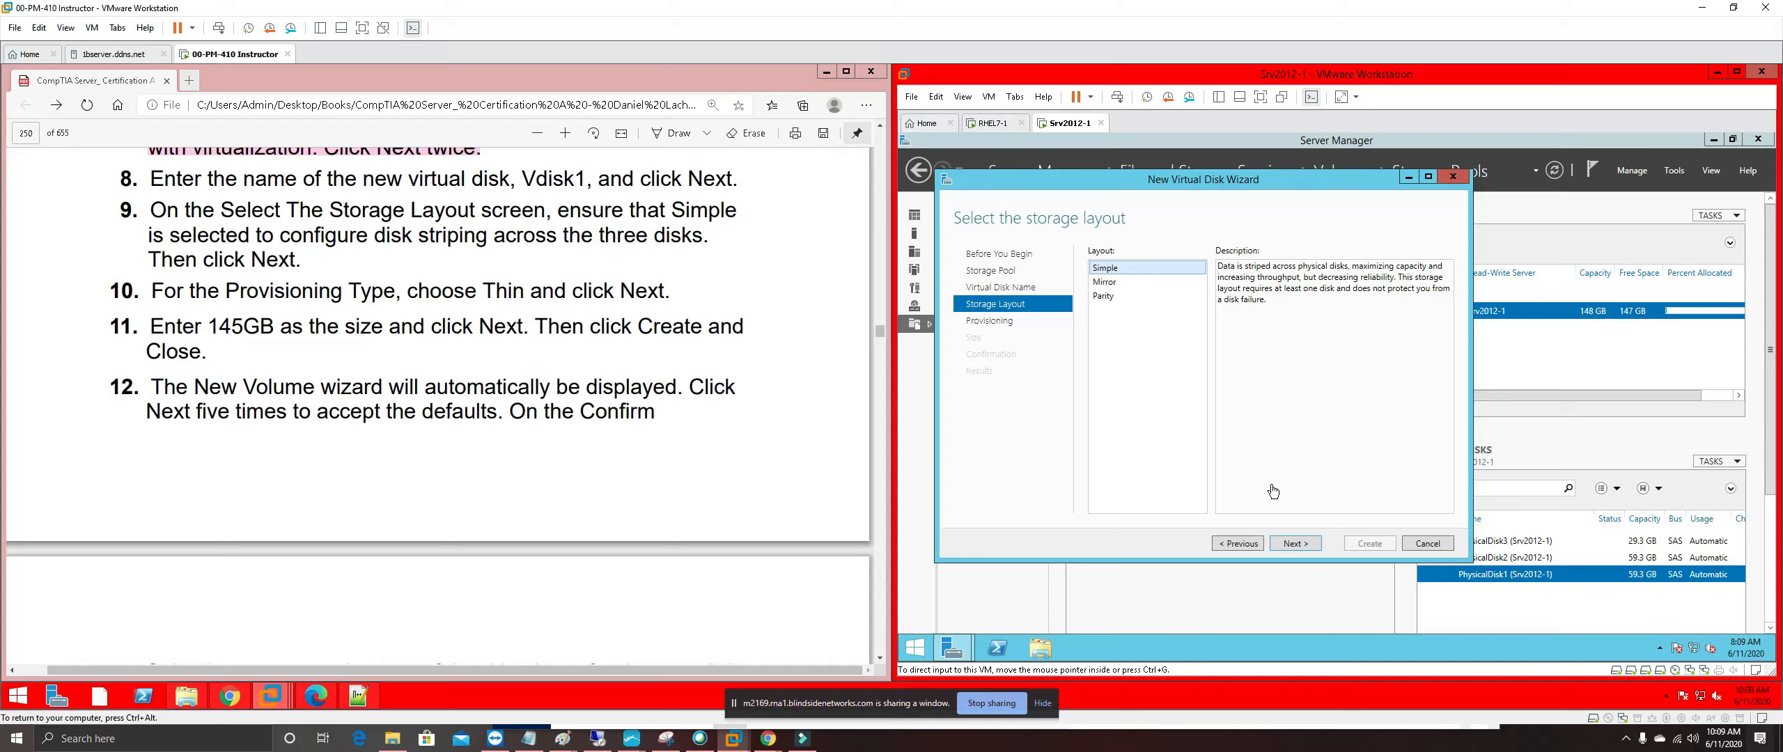
{"action": "left_click", "coordinate": [1297, 543]}
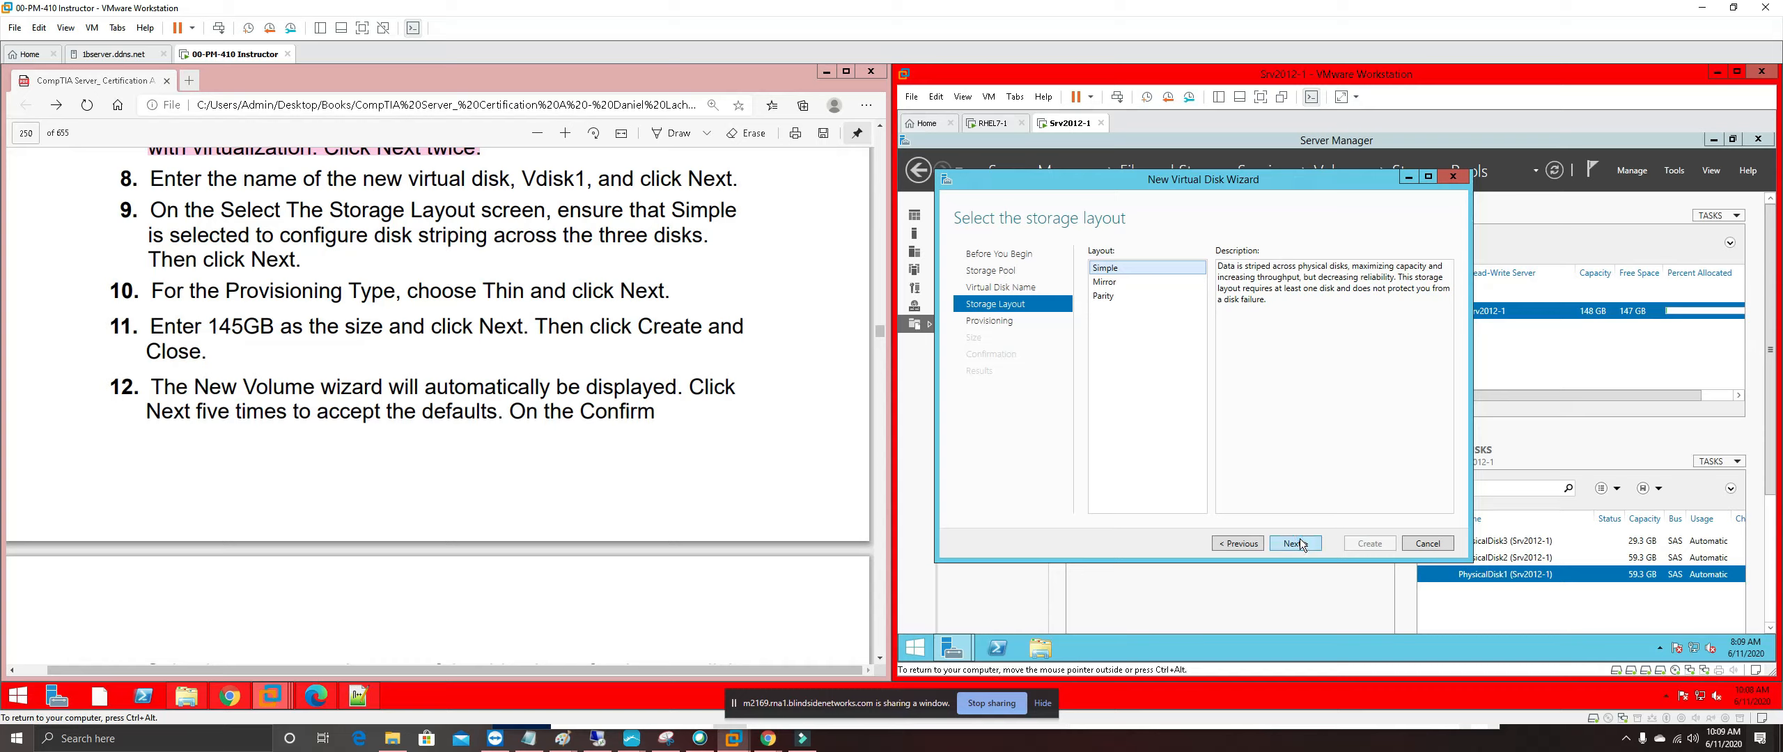
{"action": "left_click", "coordinate": [1295, 544]}
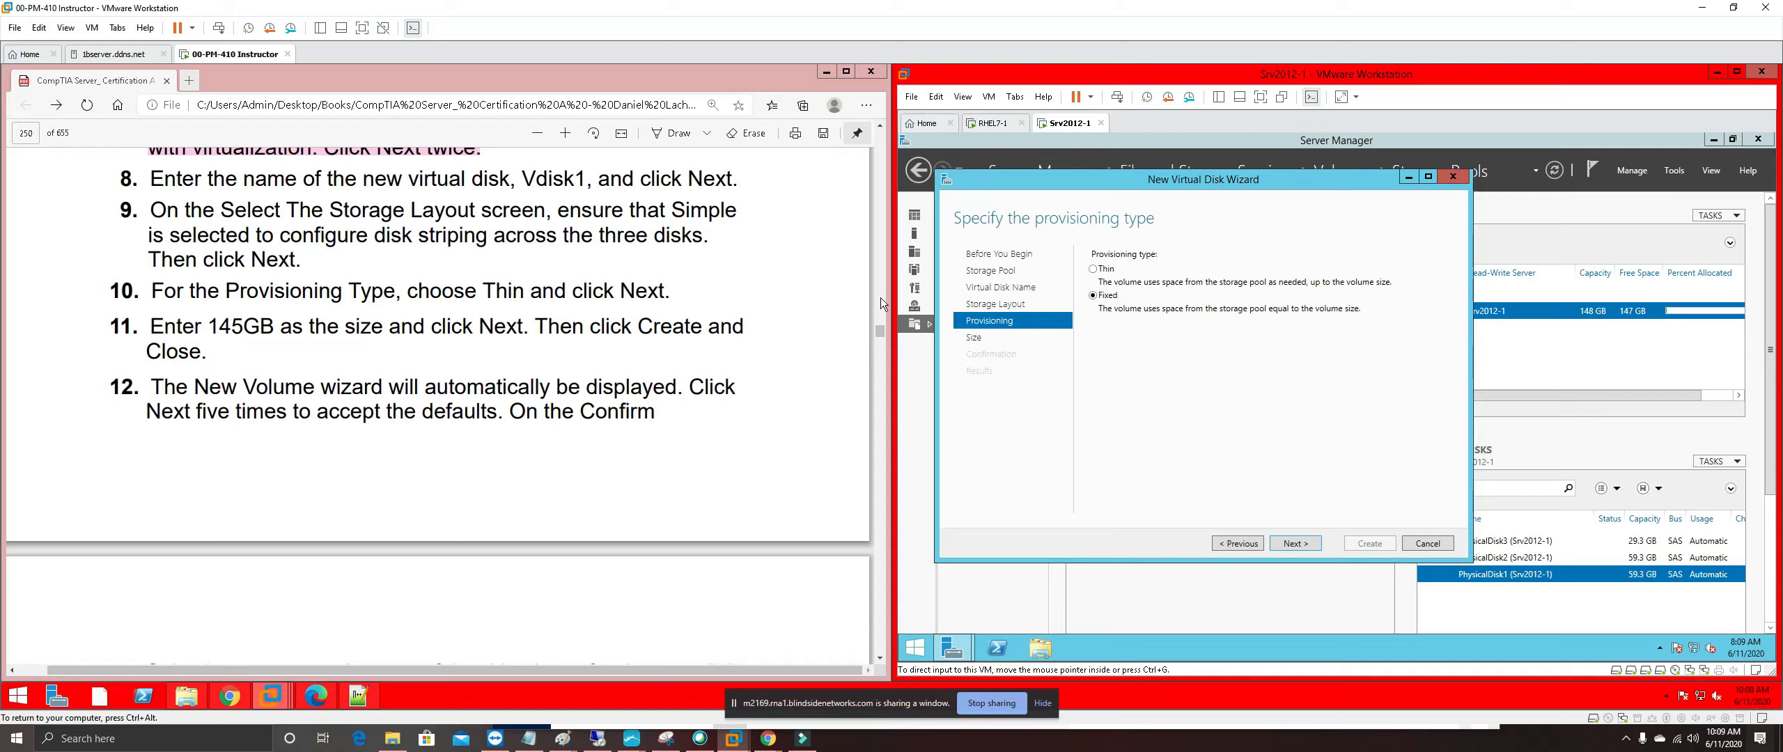
Create Vdisk1 as a thin-provisioned 145 GB virtual disk and close its wizard
{"action": "left_click", "coordinate": [1095, 270]}
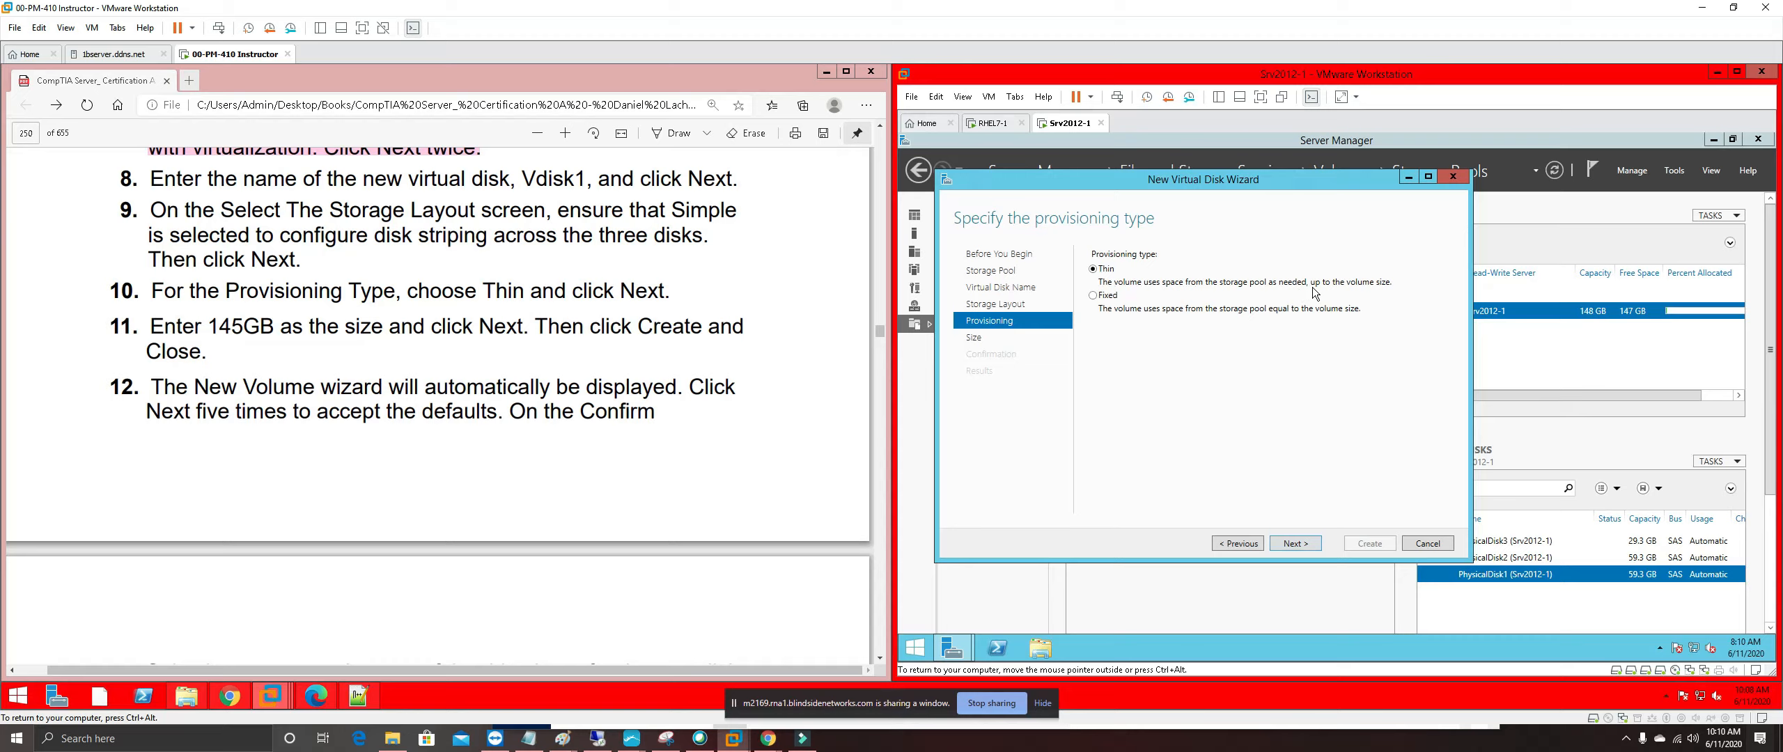
{"action": "left_click", "coordinate": [1304, 546]}
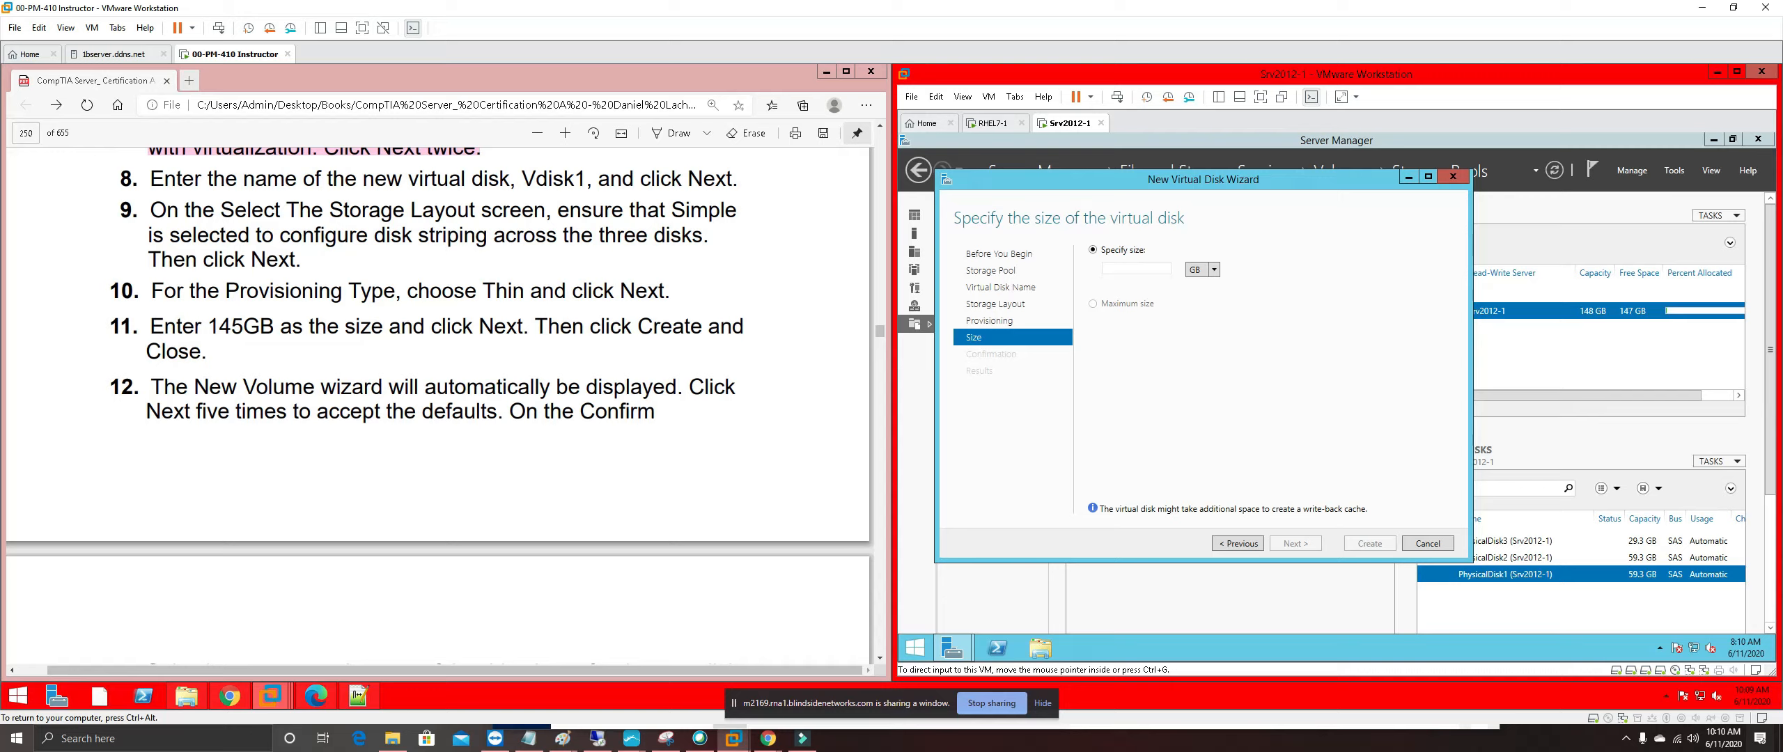
{"action": "left_click", "coordinate": [1112, 269]}
{"action": "type", "text": "145"}
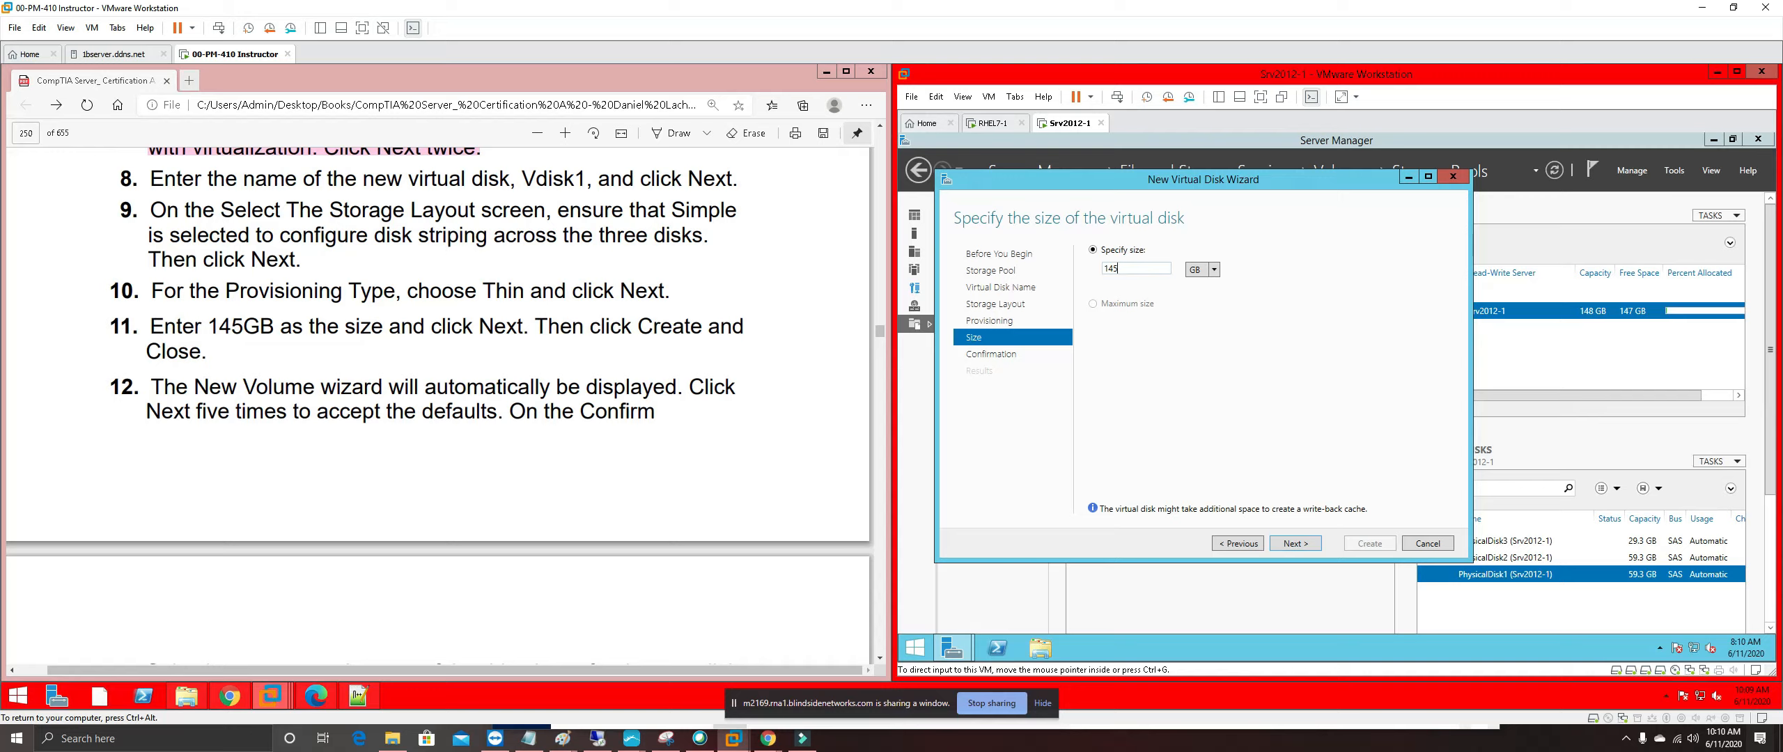
{"action": "left_click", "coordinate": [1307, 548]}
{"action": "left_click", "coordinate": [1376, 545]}
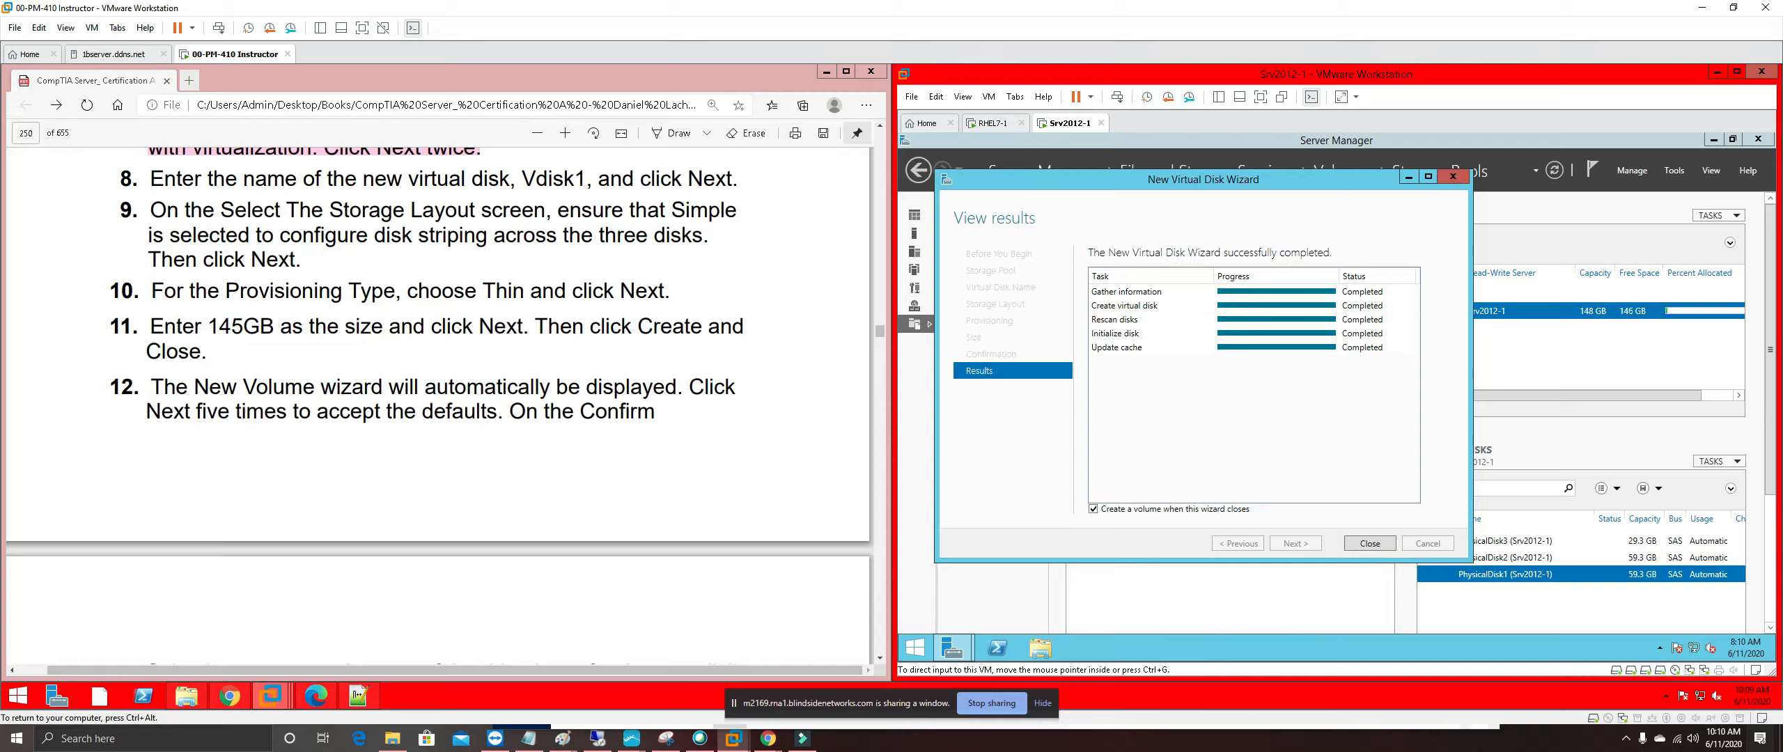
{"action": "left_click", "coordinate": [1356, 541]}
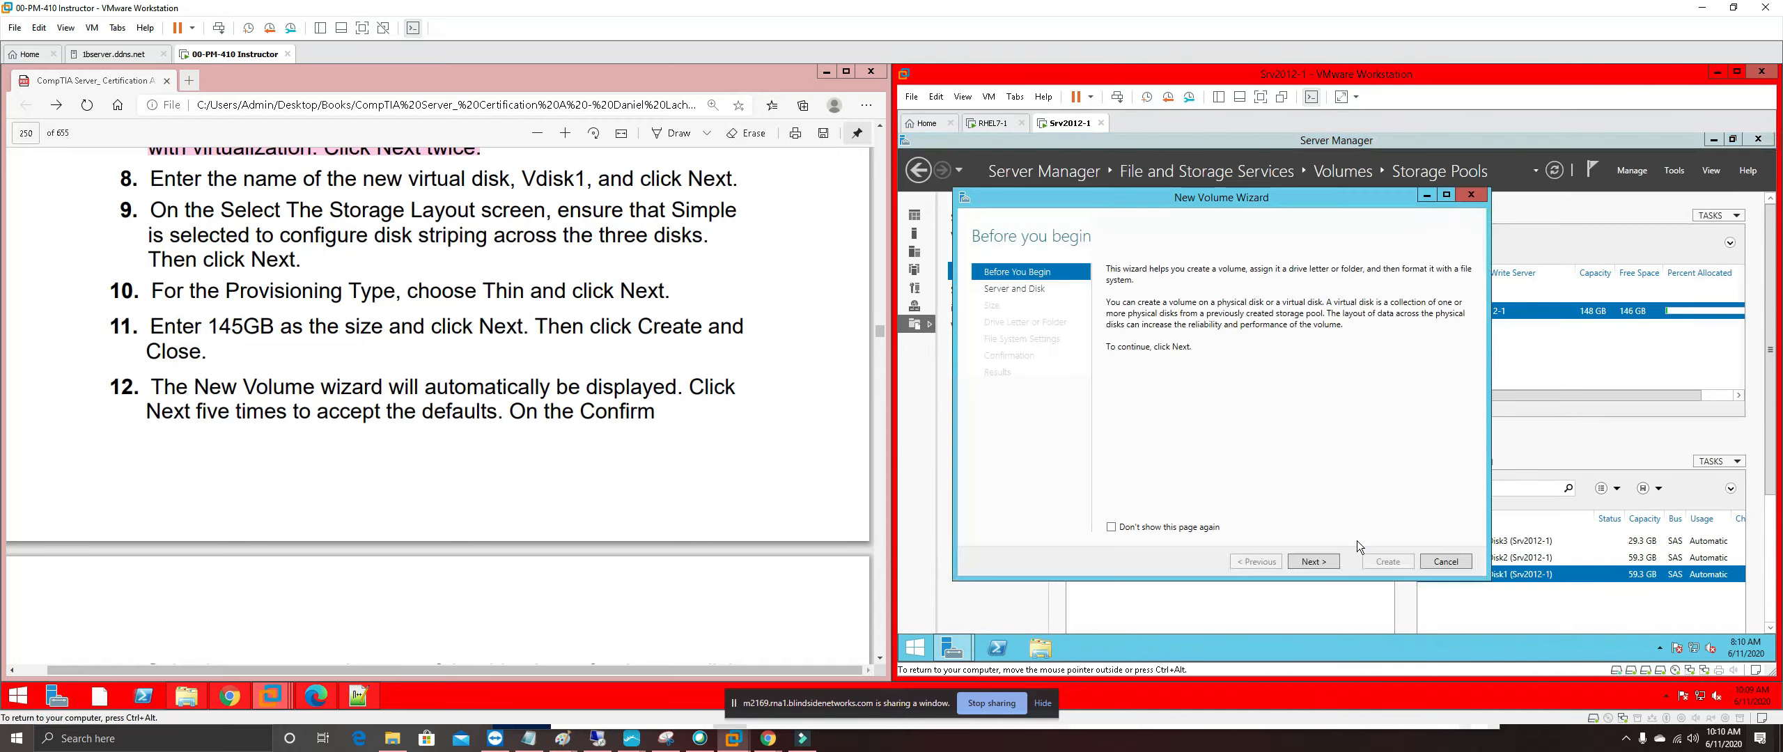
Accept the New Volume Wizard defaults: Vdisk1, full 145 GB, drive E:, NTFS
{"action": "left_click", "coordinate": [1335, 562]}
{"action": "left_click", "coordinate": [1335, 563]}
{"action": "left_click", "coordinate": [1335, 563]}
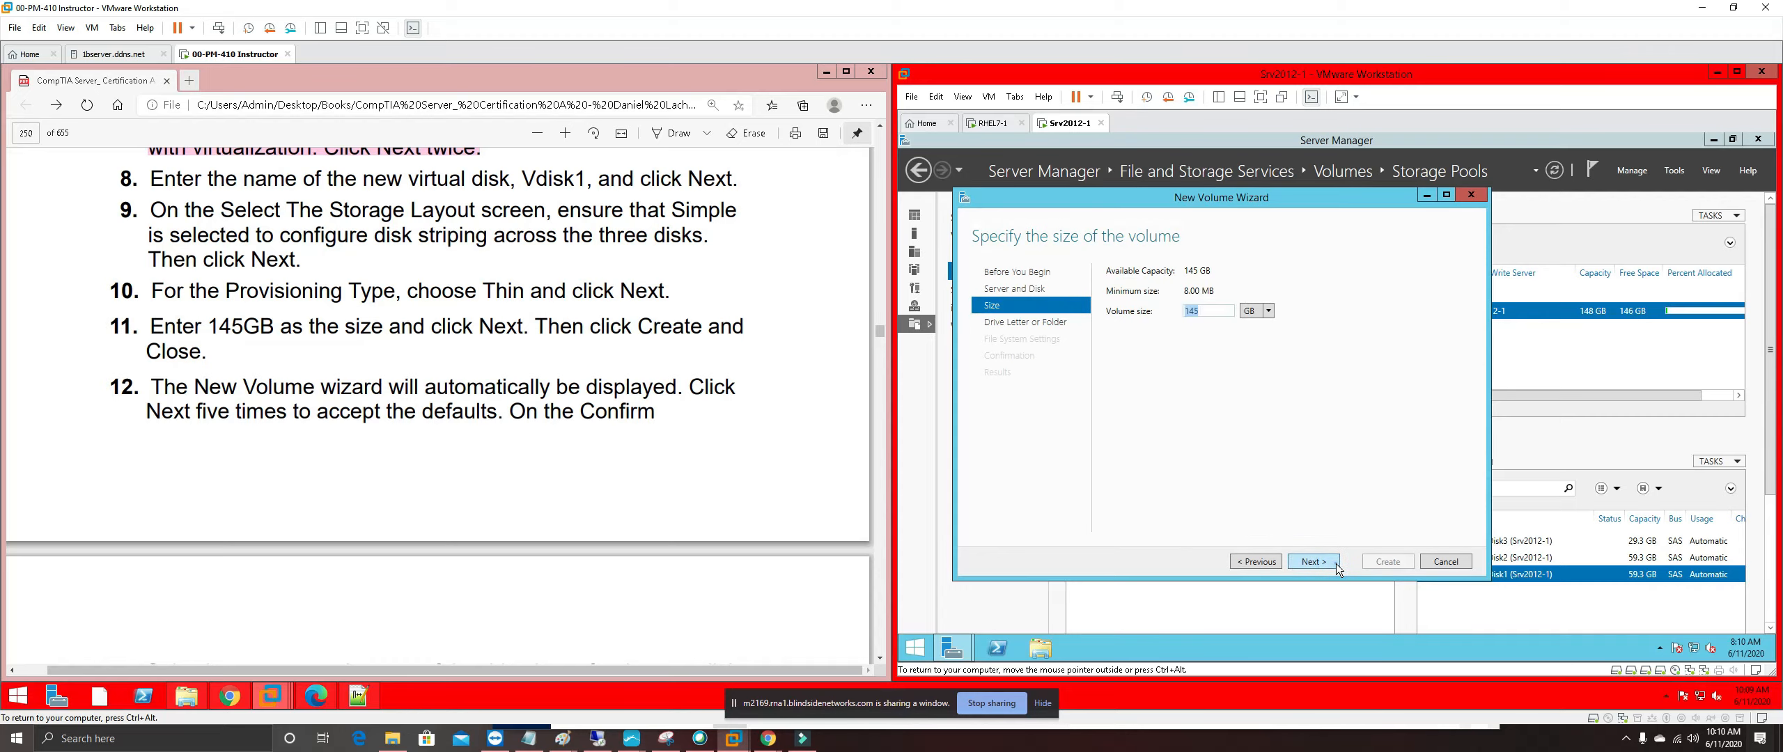
{"action": "left_click", "coordinate": [1336, 563]}
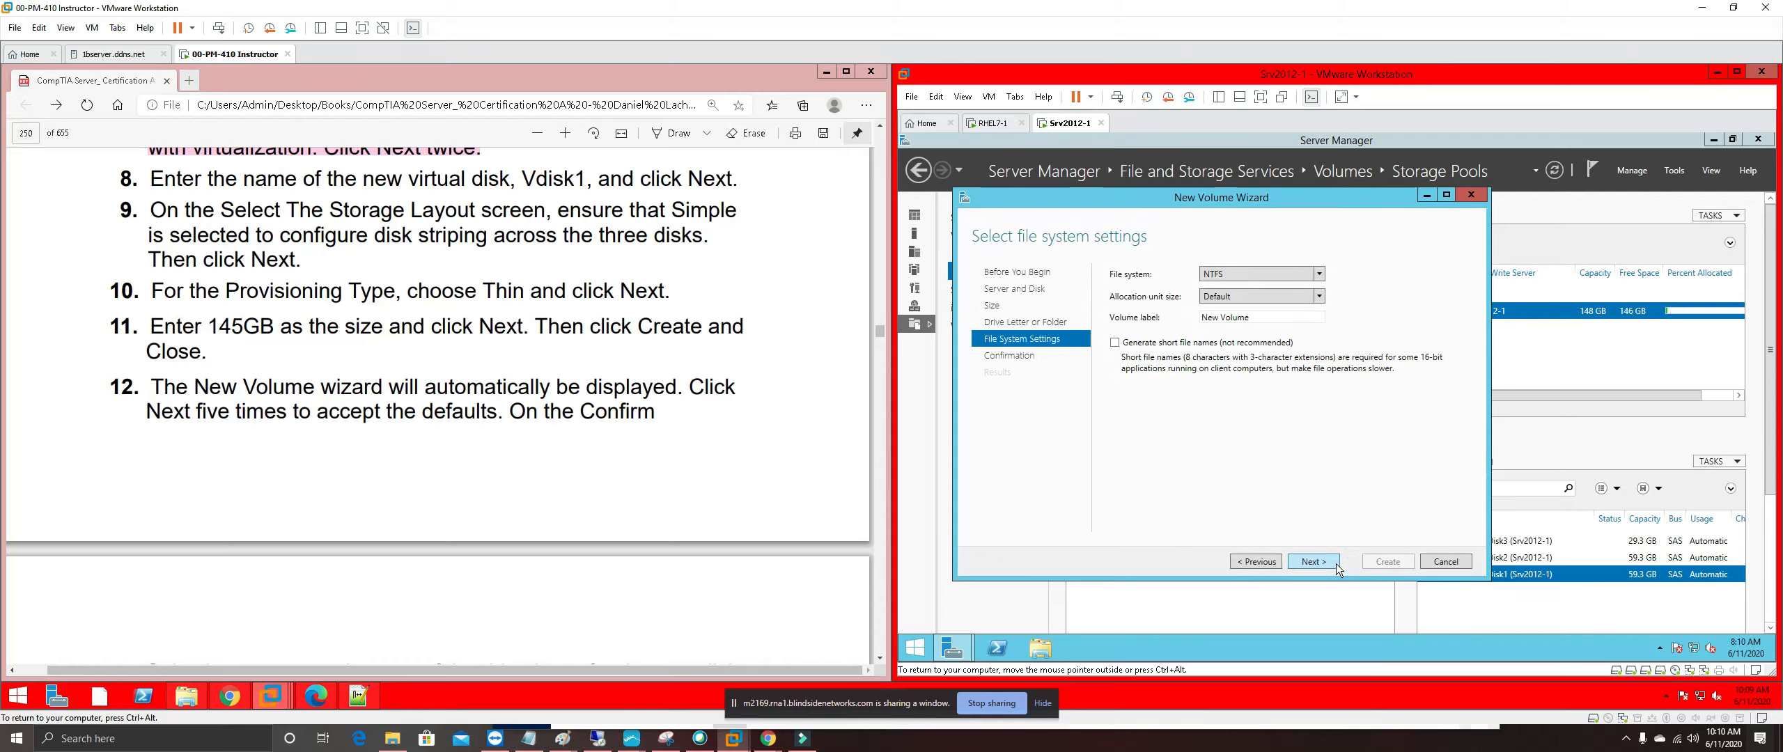
{"action": "left_click", "coordinate": [1336, 562]}
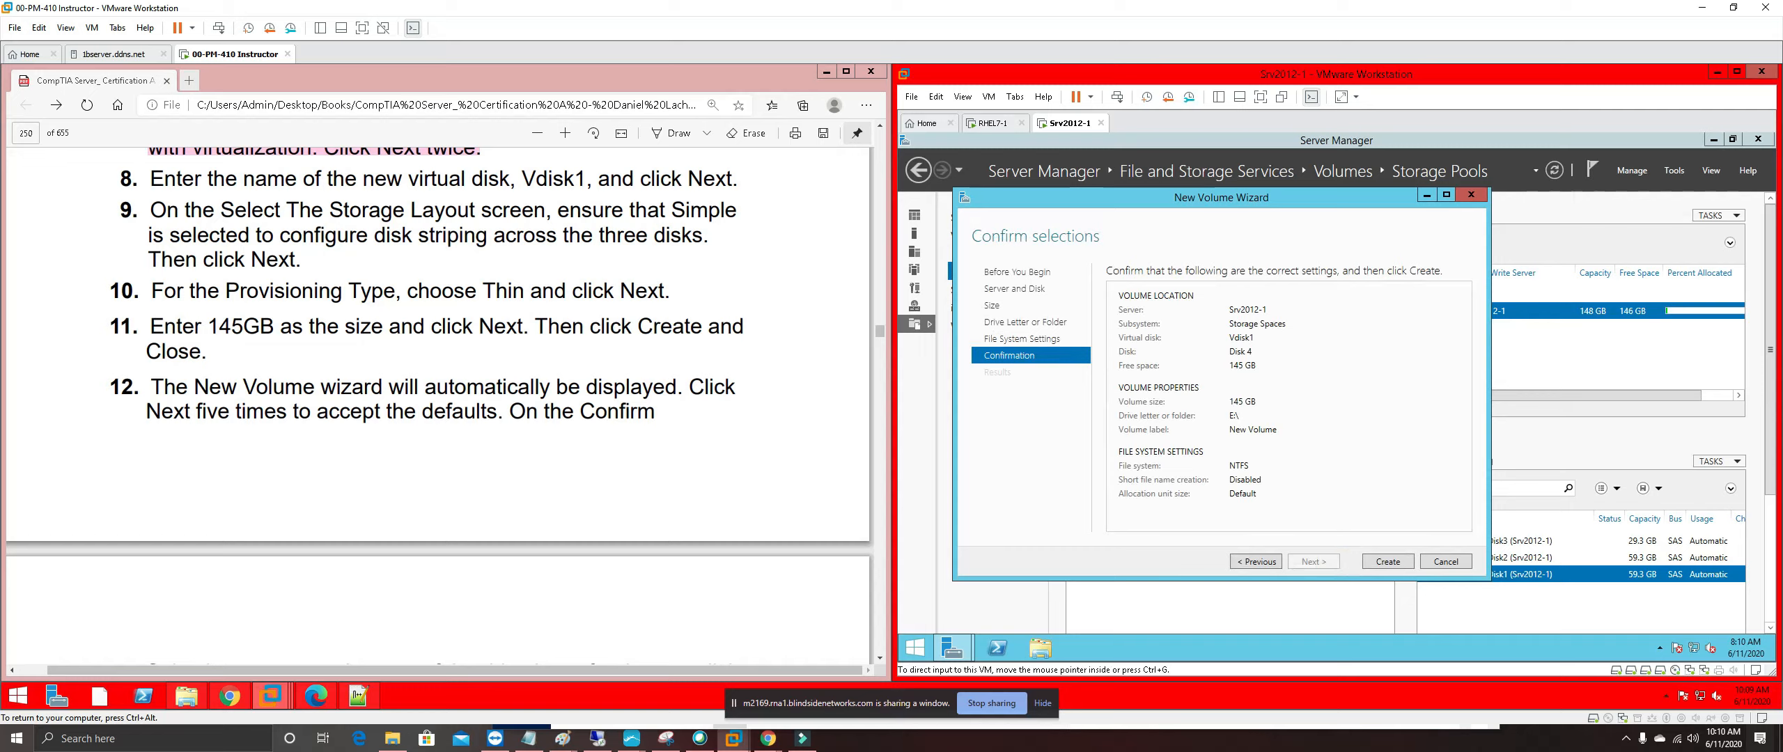
Create the 145 GB NTFS volume E: on Vdisk1, checking the lab guide
{"action": "left_click_drag", "start_coordinate": [416, 412], "coordinate": [407, 411]}
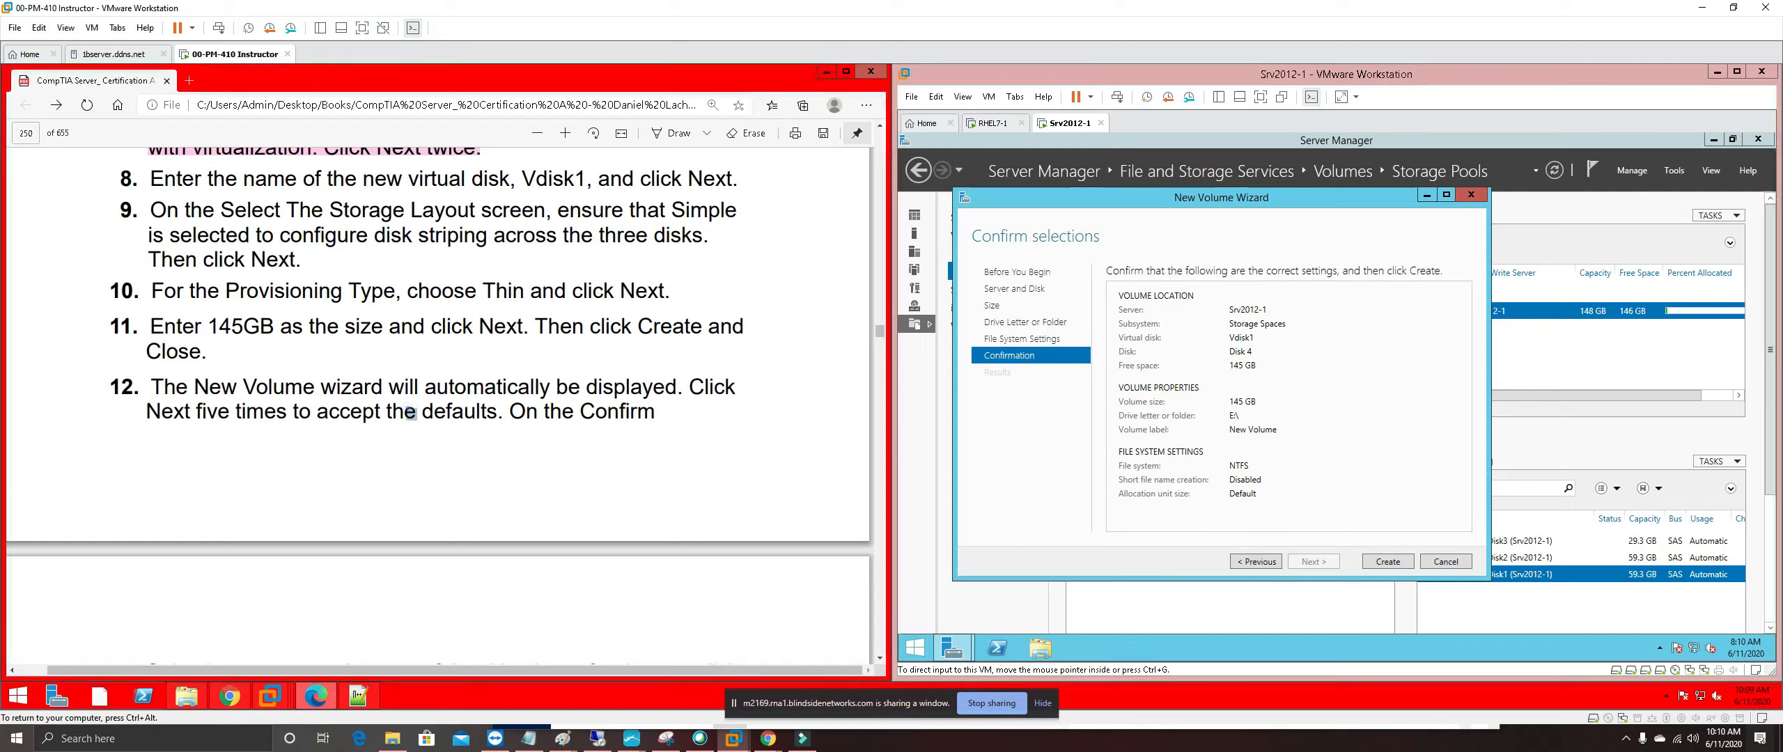
{"action": "scroll", "coordinate": [409, 412], "scroll_direction": "down", "scroll_amount": 3}
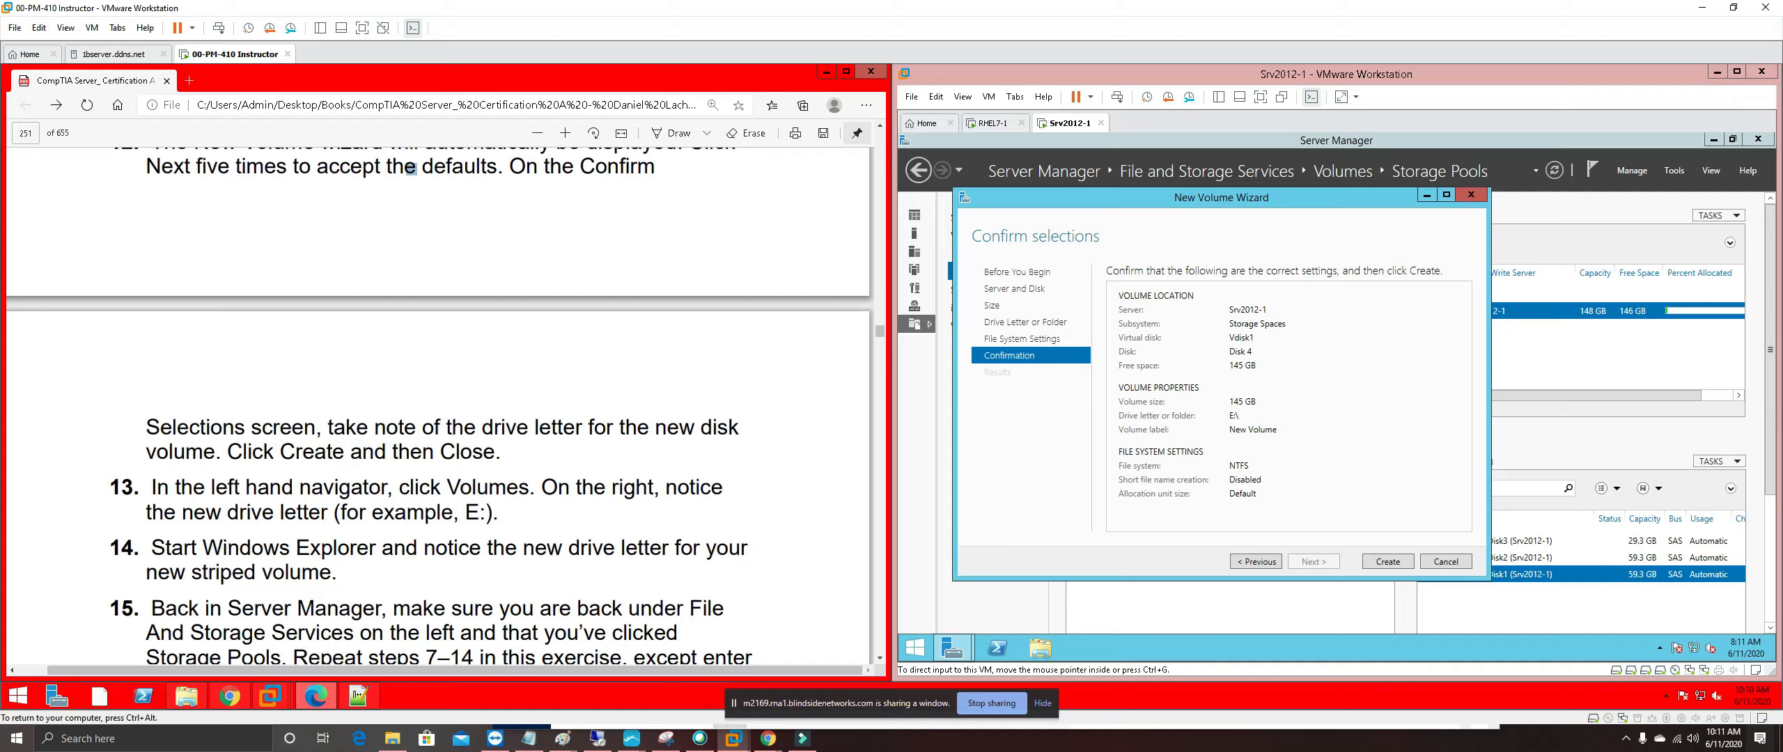
{"action": "left_click", "coordinate": [1387, 564]}
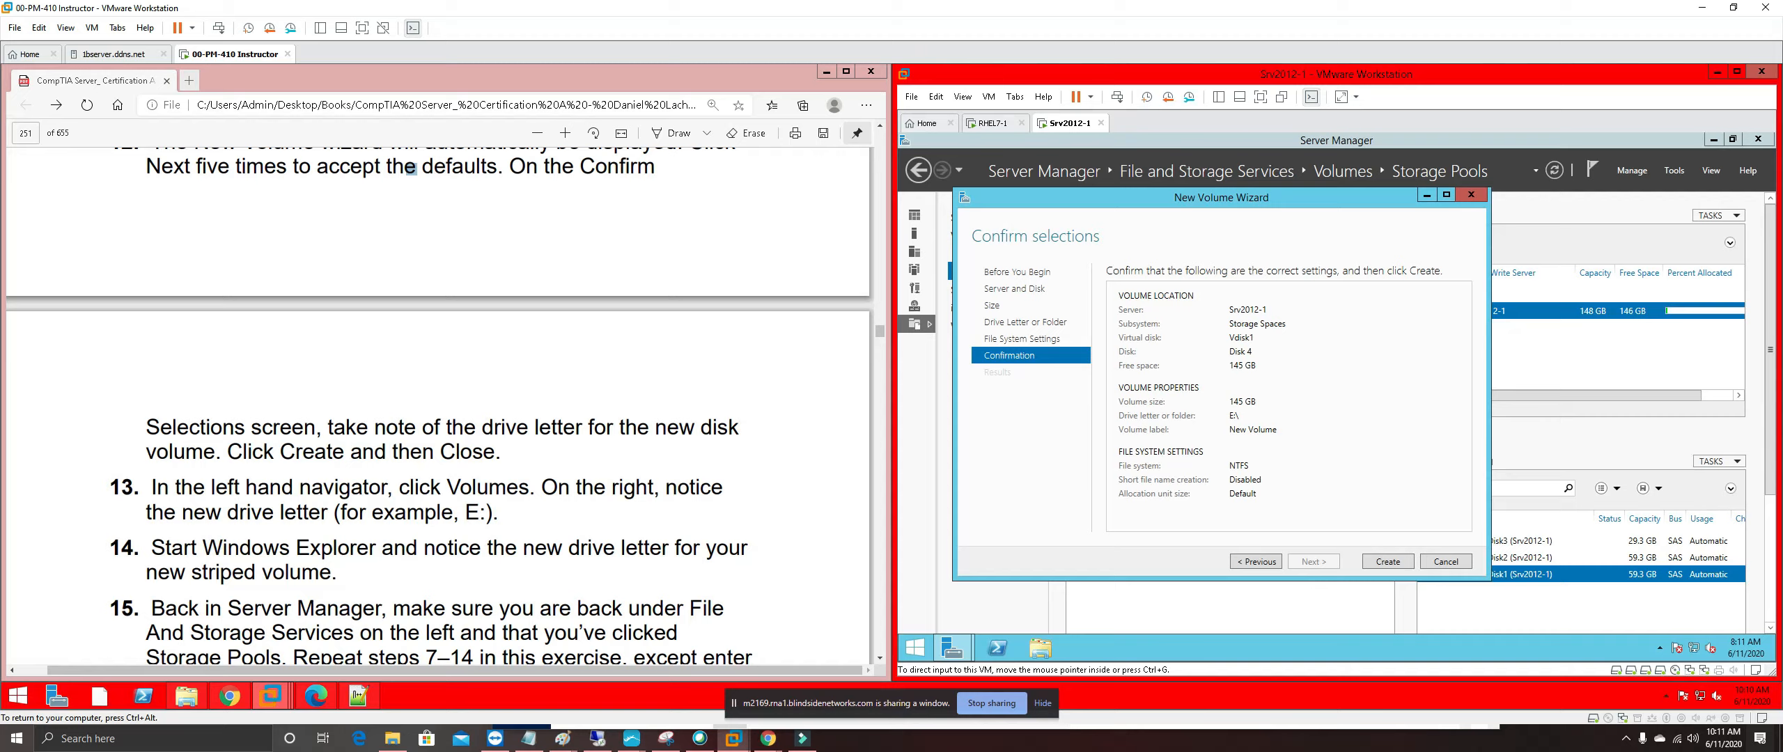
{"action": "left_click", "coordinate": [1395, 563]}
{"action": "left_click", "coordinate": [660, 384]}
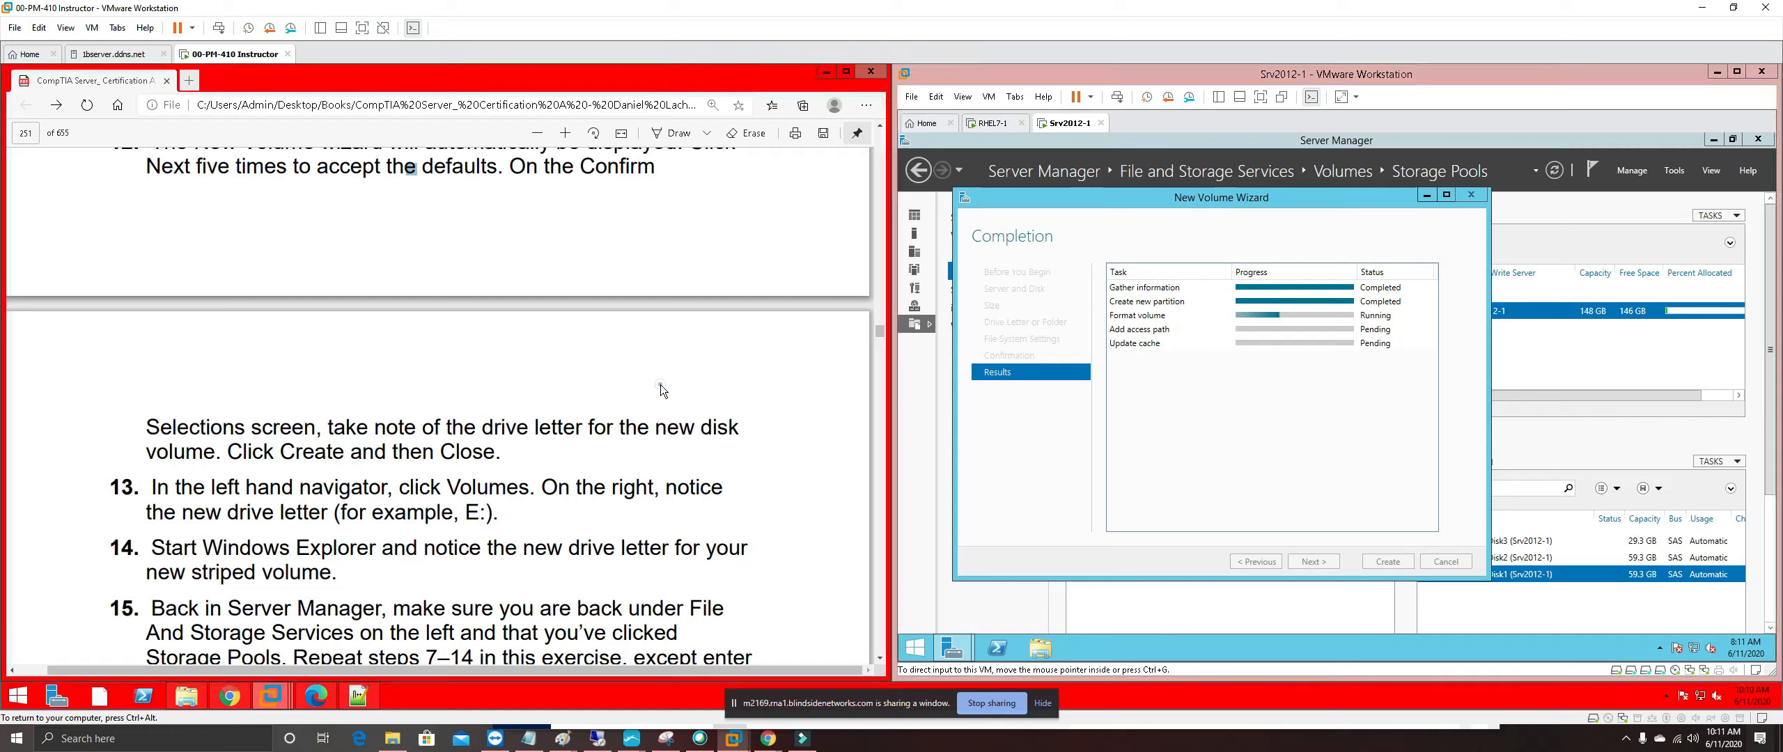
{"action": "scroll", "coordinate": [660, 385], "scroll_direction": "up", "scroll_amount": 2}
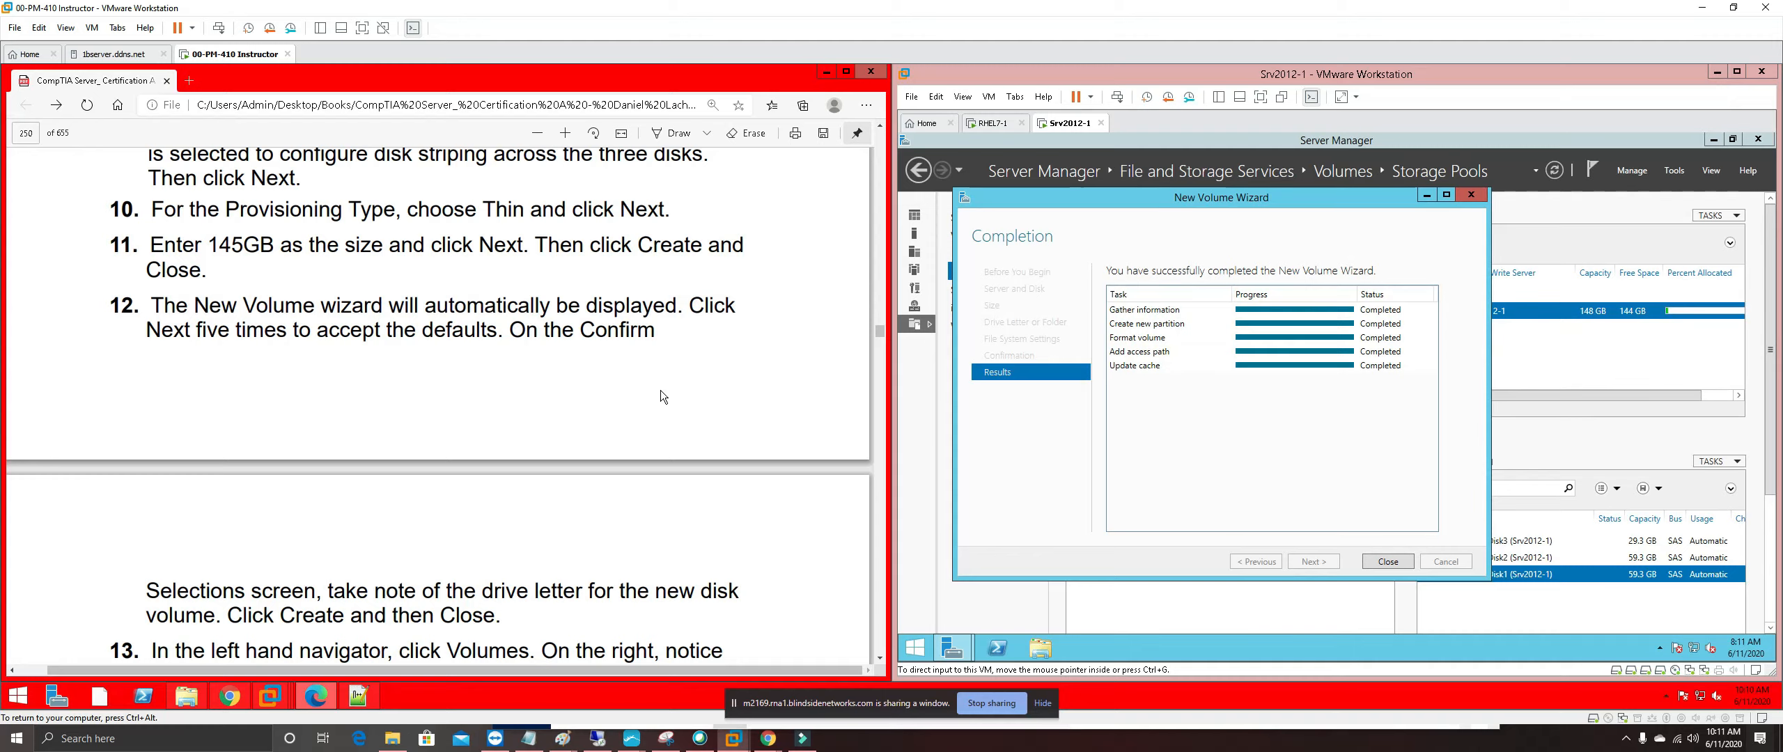
{"action": "scroll", "coordinate": [660, 391], "scroll_direction": "down", "scroll_amount": 1}
{"action": "scroll", "coordinate": [660, 391], "scroll_direction": "down", "scroll_amount": 1}
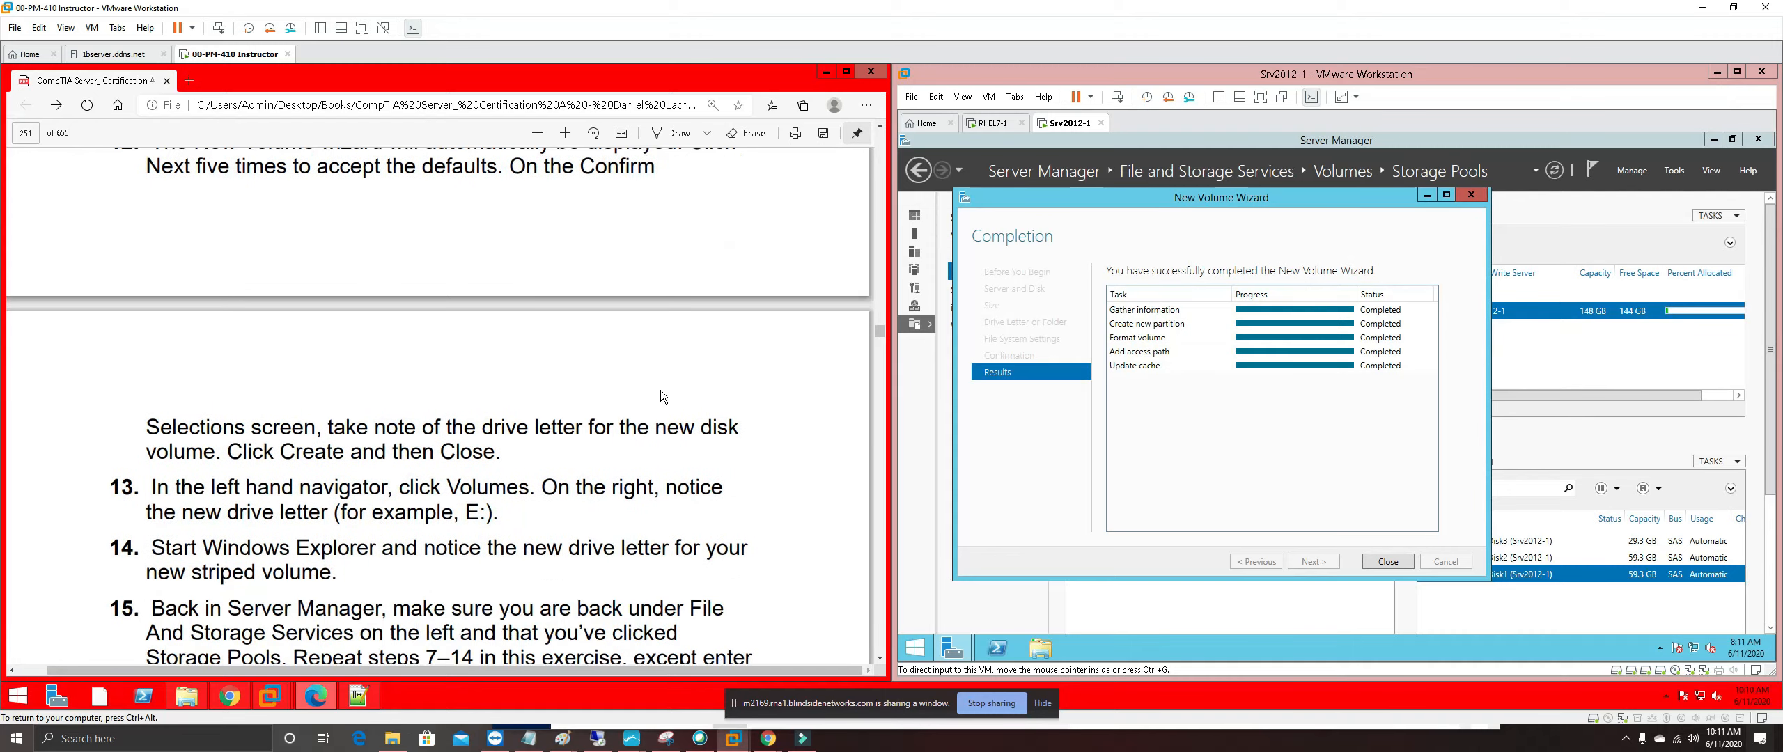
{"action": "scroll", "coordinate": [660, 391], "scroll_direction": "down", "scroll_amount": 1}
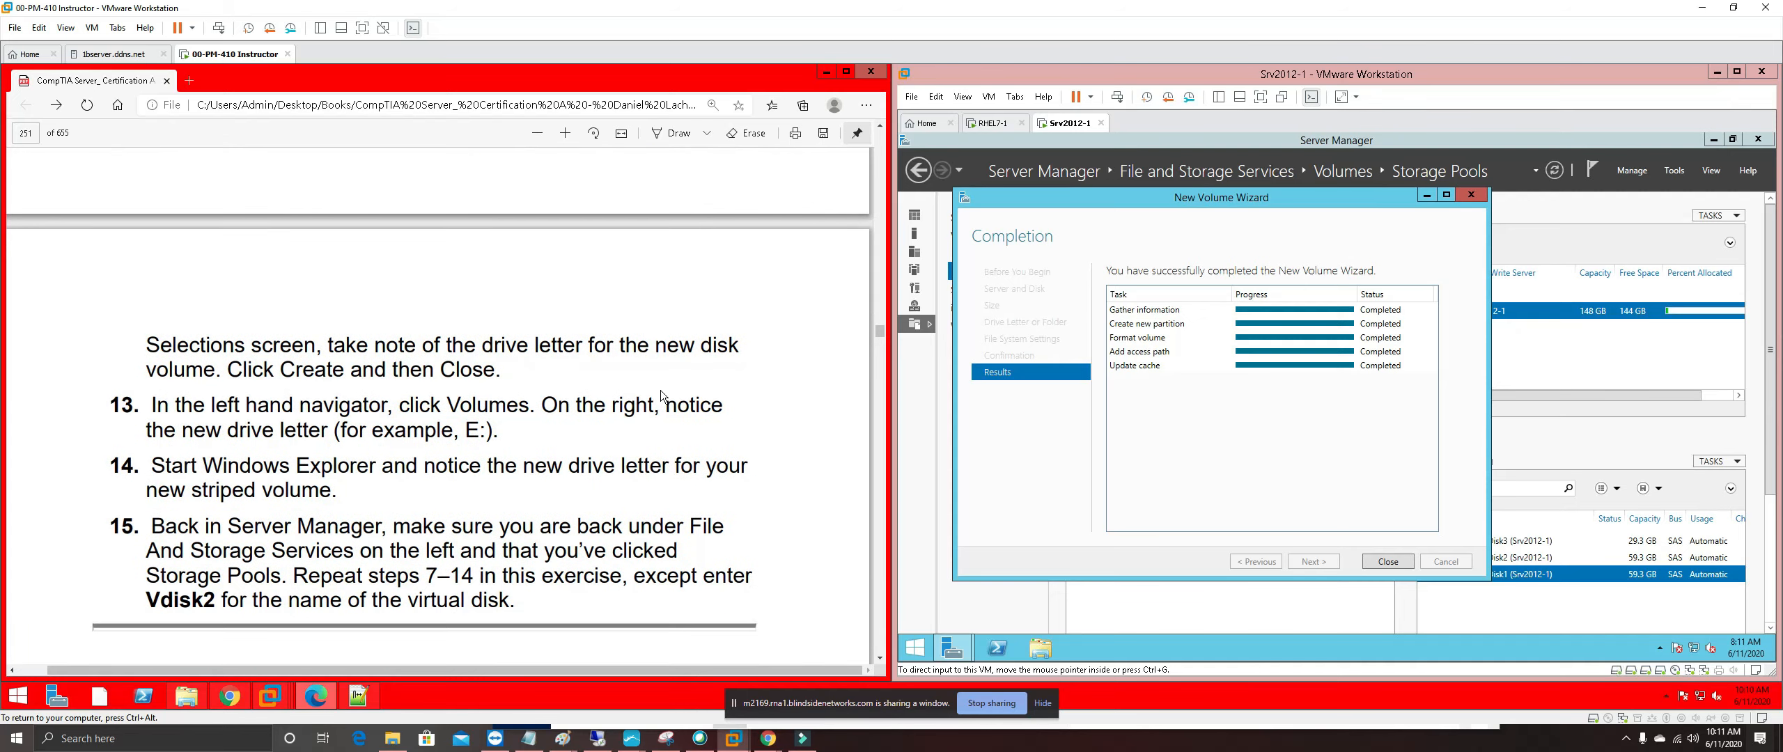
Close the volume wizard and list the server's volumes, including the new 145 GB E:
{"action": "left_click", "coordinate": [1410, 562]}
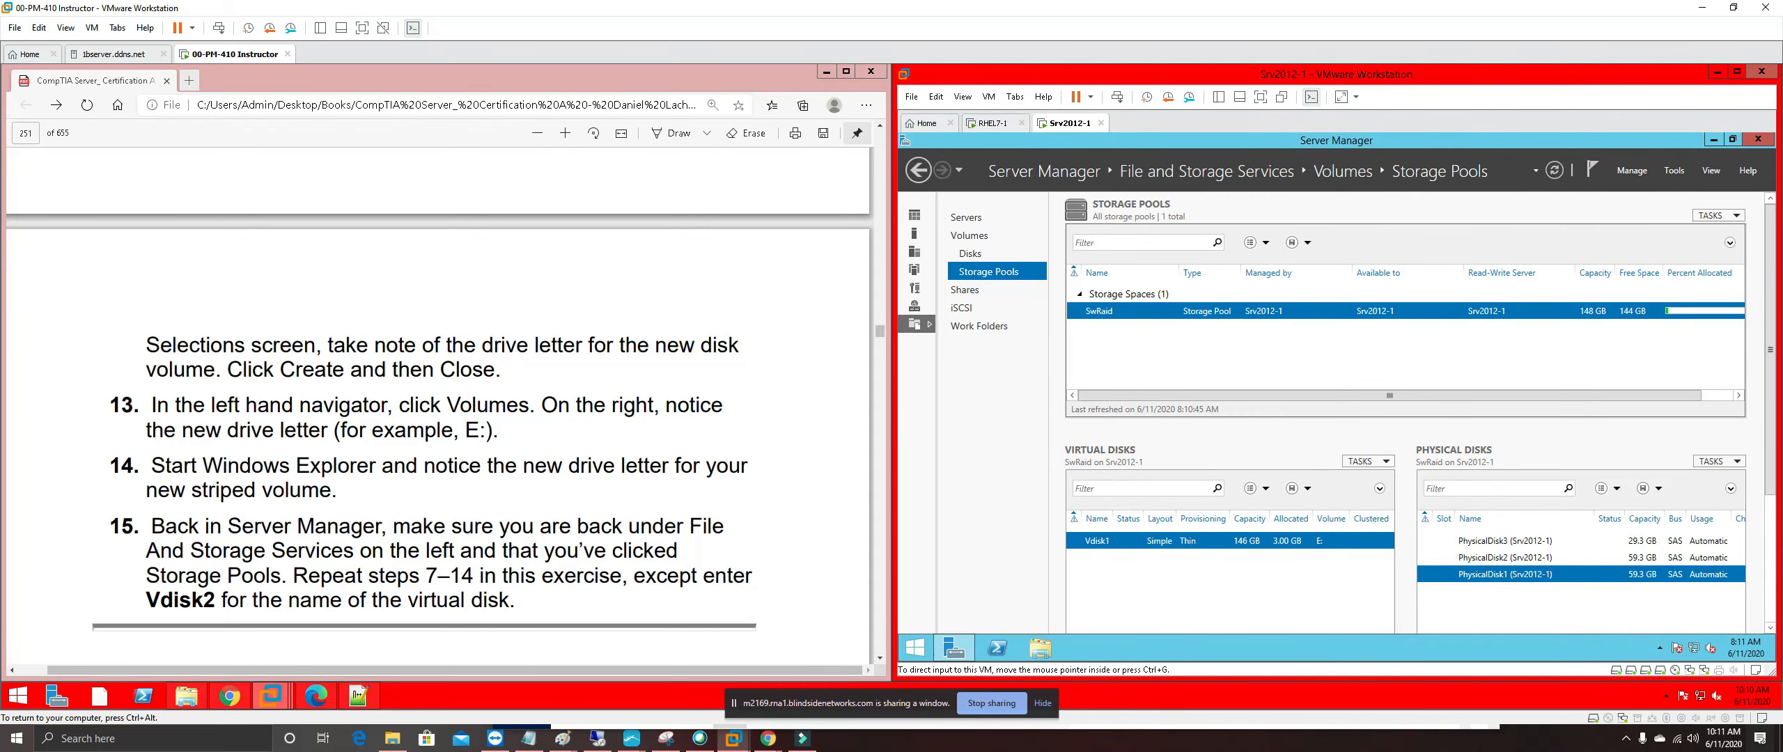
{"action": "left_click", "coordinate": [969, 235]}
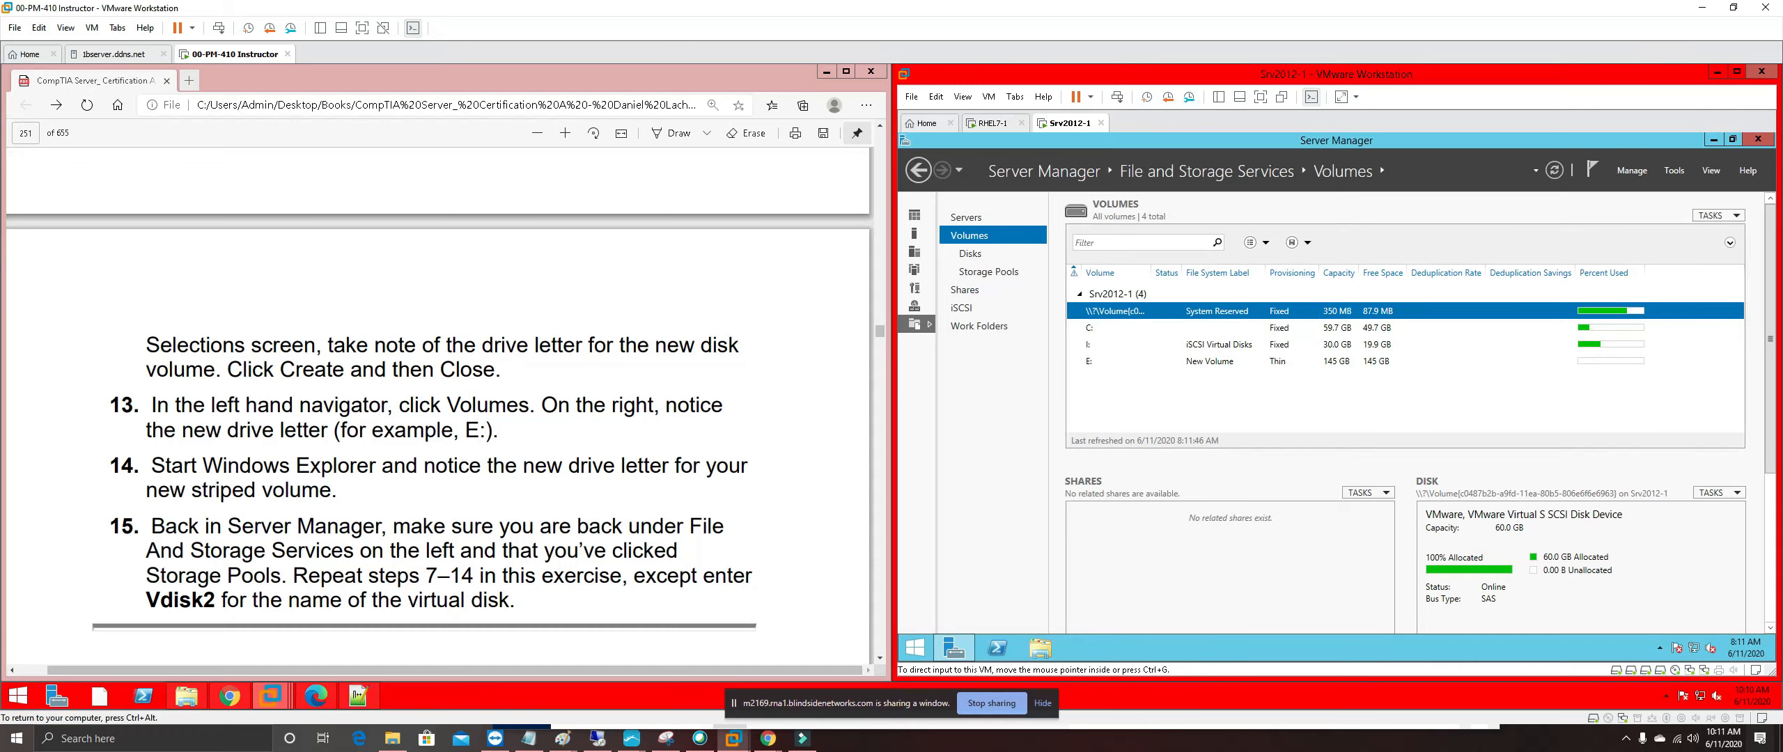
Highlight steps 12–13 of the lab guide in pink
{"action": "left_click_drag", "start_coordinate": [498, 431], "coordinate": [148, 344]}
{"action": "right_click", "coordinate": [213, 359]}
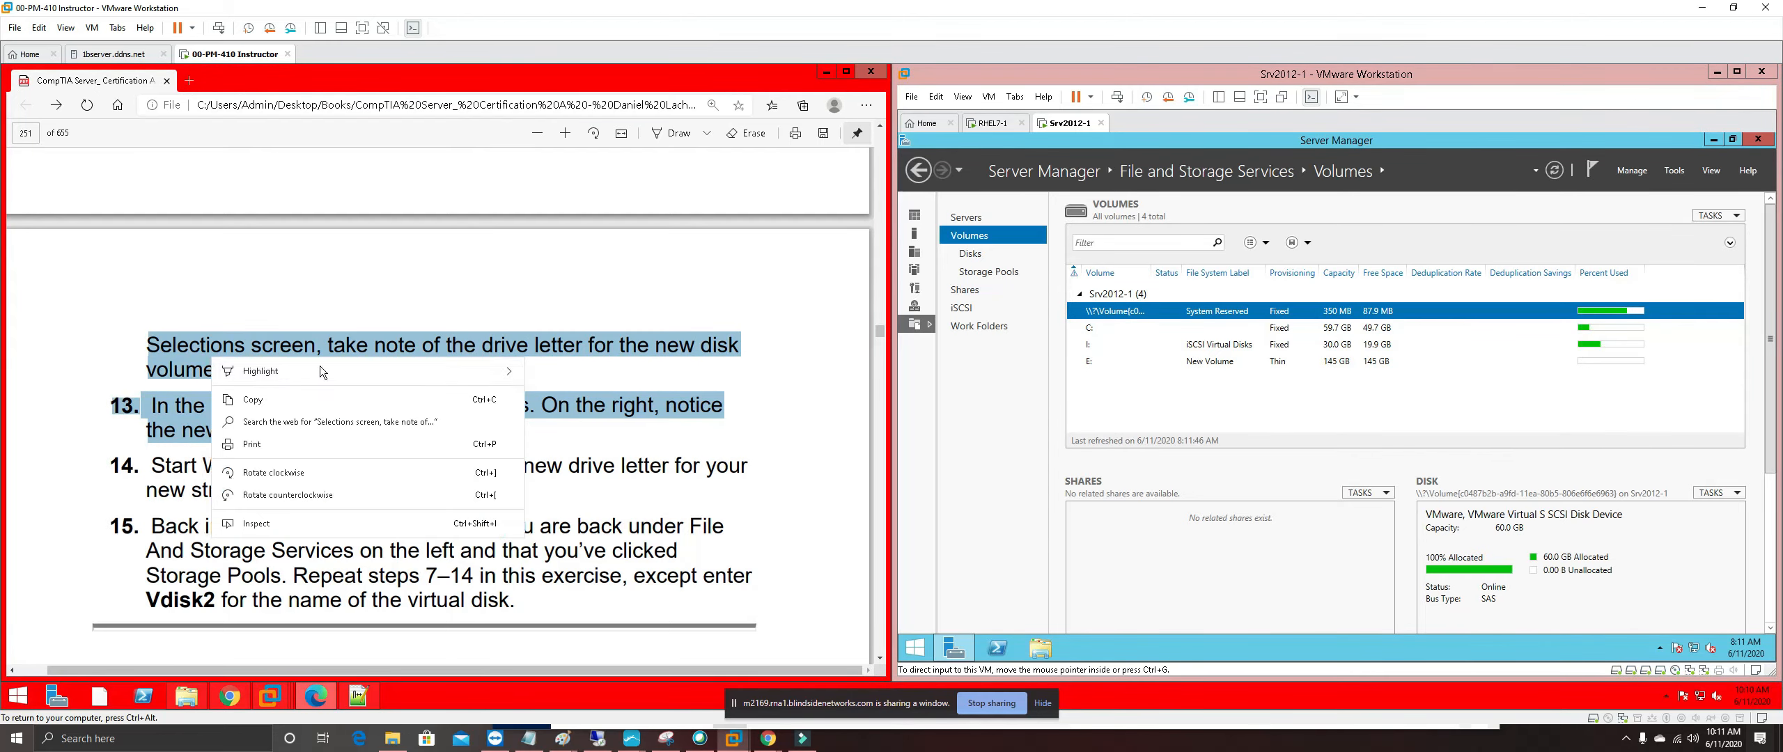
{"action": "mouse_move", "coordinate": [402, 373]}
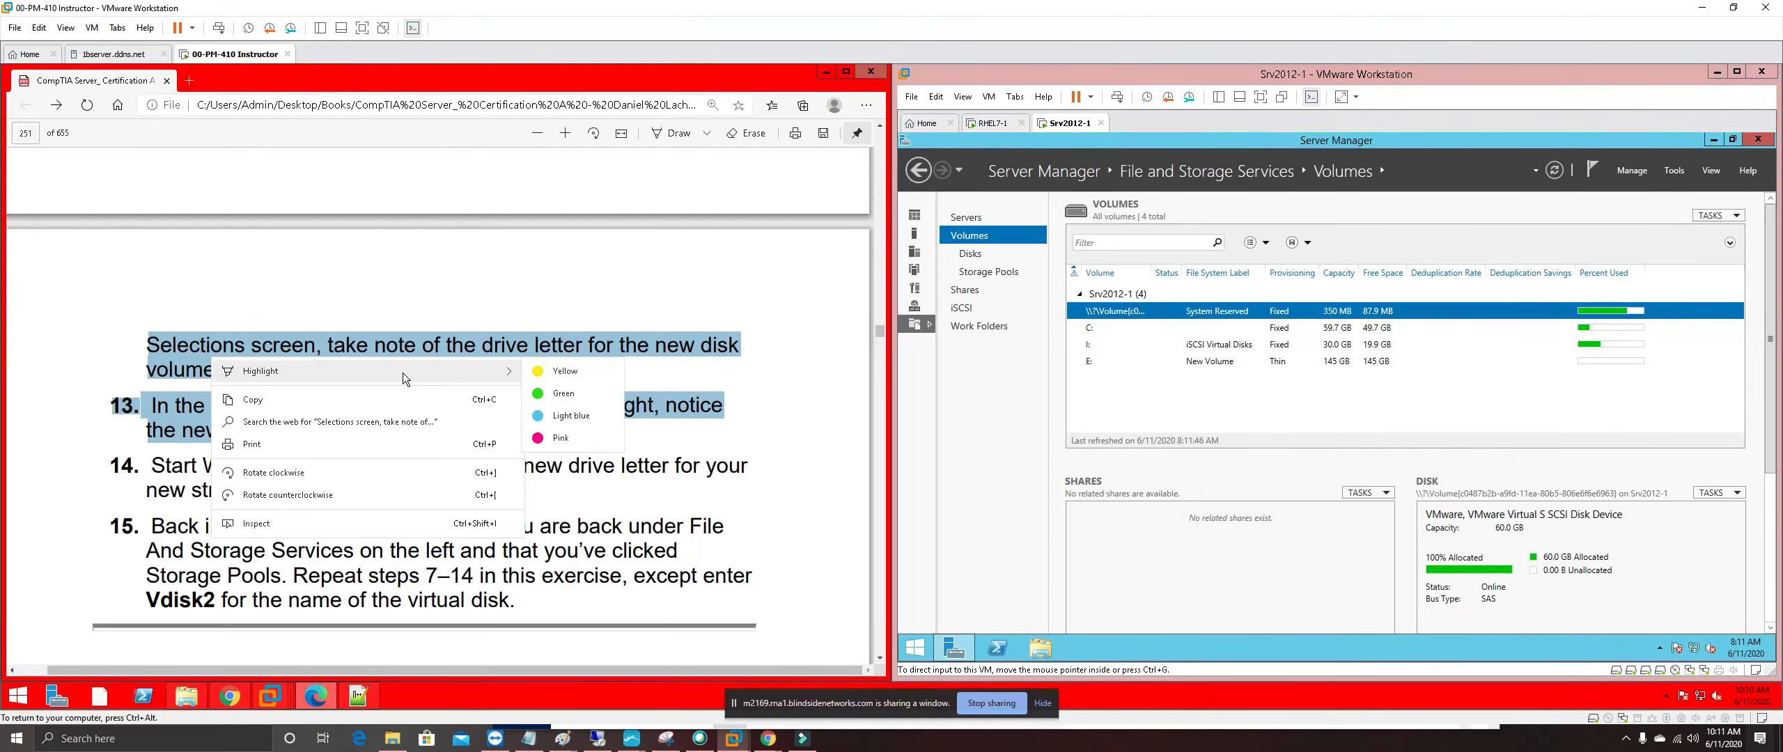
{"action": "left_click", "coordinate": [557, 440]}
Open This PC in the VM to see New Volume (E:) with 145 GB free
{"action": "scroll", "coordinate": [440, 438], "scroll_direction": "down", "scroll_amount": 1}
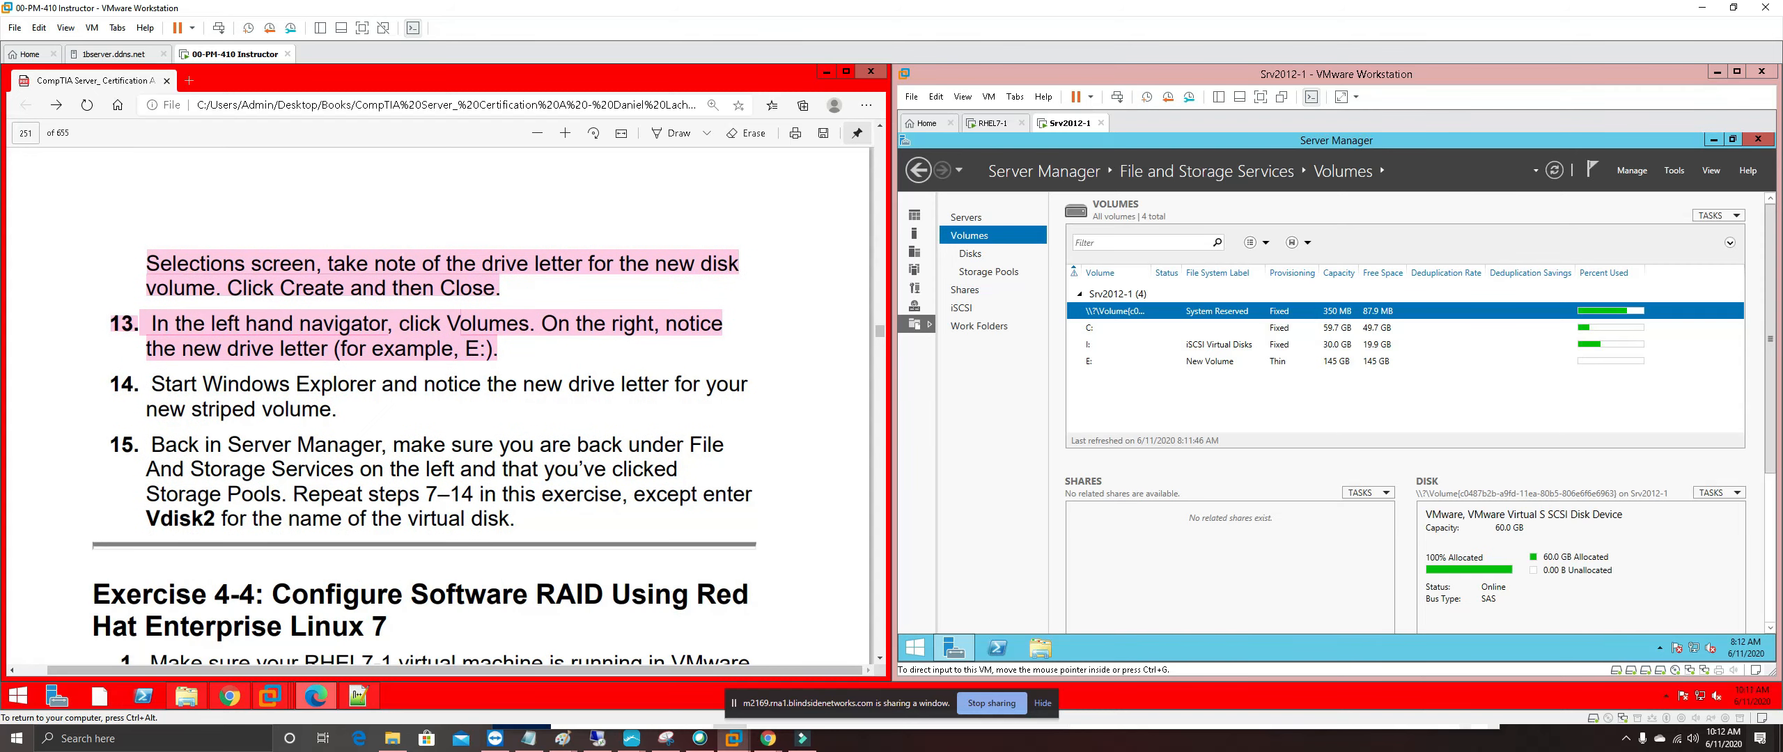
{"action": "left_click", "coordinate": [1047, 653]}
{"action": "left_click", "coordinate": [1046, 655]}
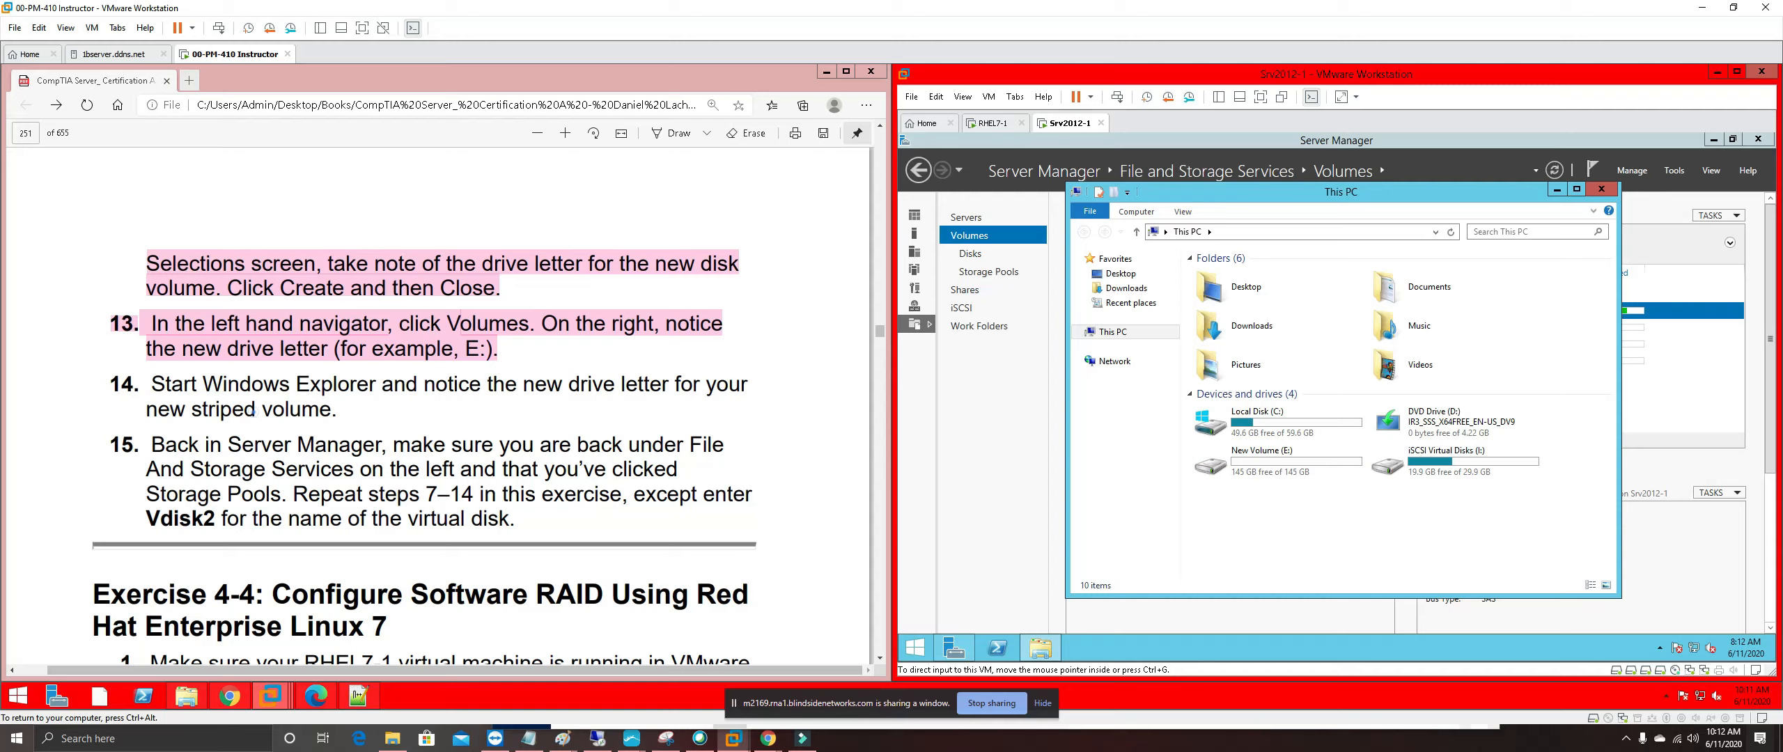
Highlight step 14 of the lab guide in pink and close the This PC window
{"action": "left_click", "coordinate": [253, 412]}
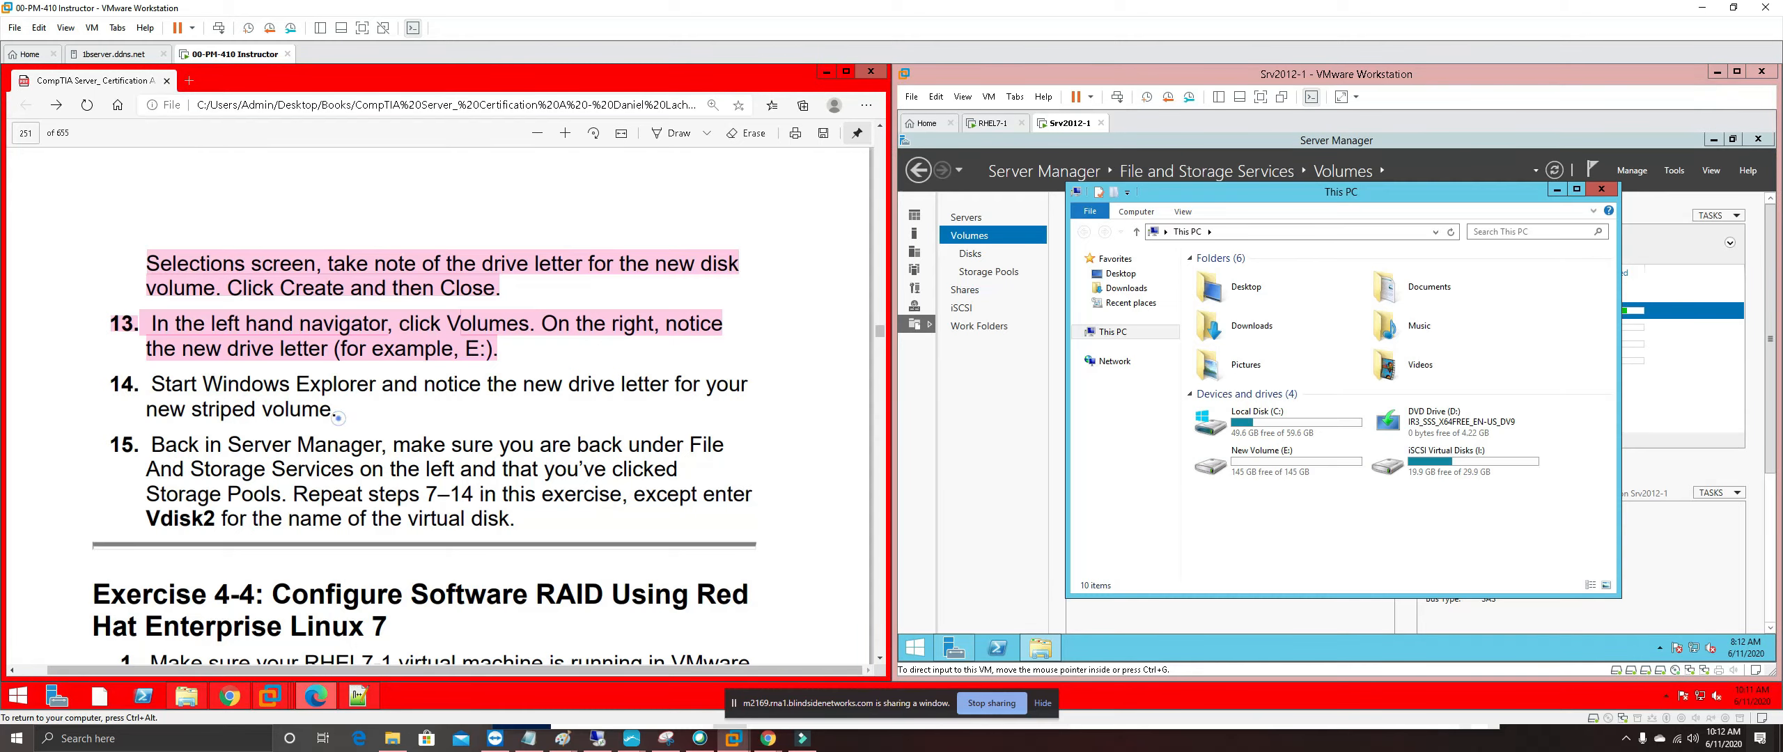
{"action": "left_click_drag", "start_coordinate": [338, 412], "coordinate": [149, 384]}
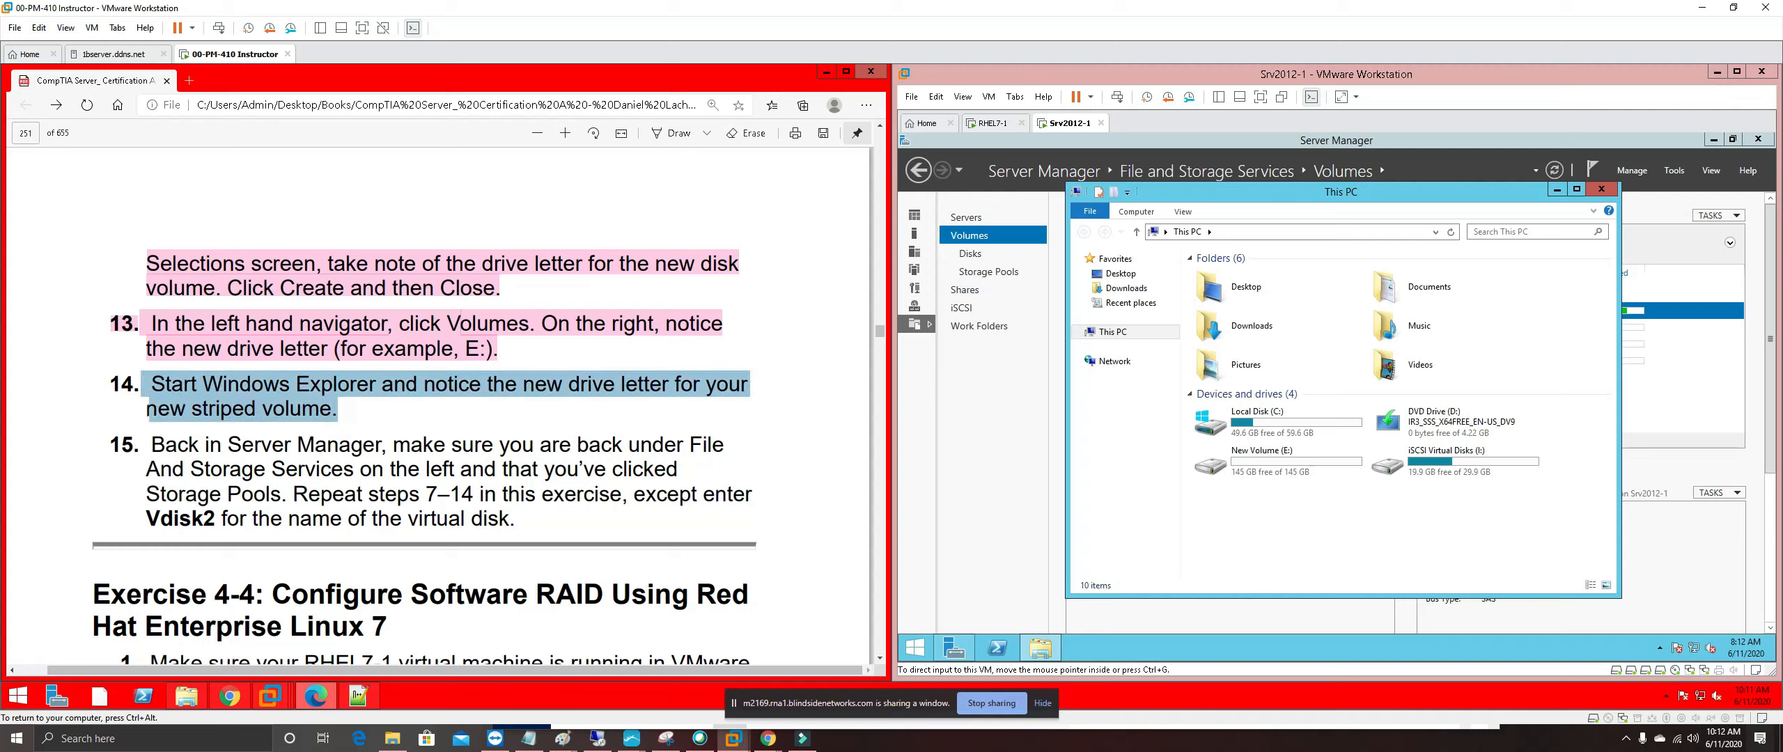
{"action": "right_click", "coordinate": [169, 387]}
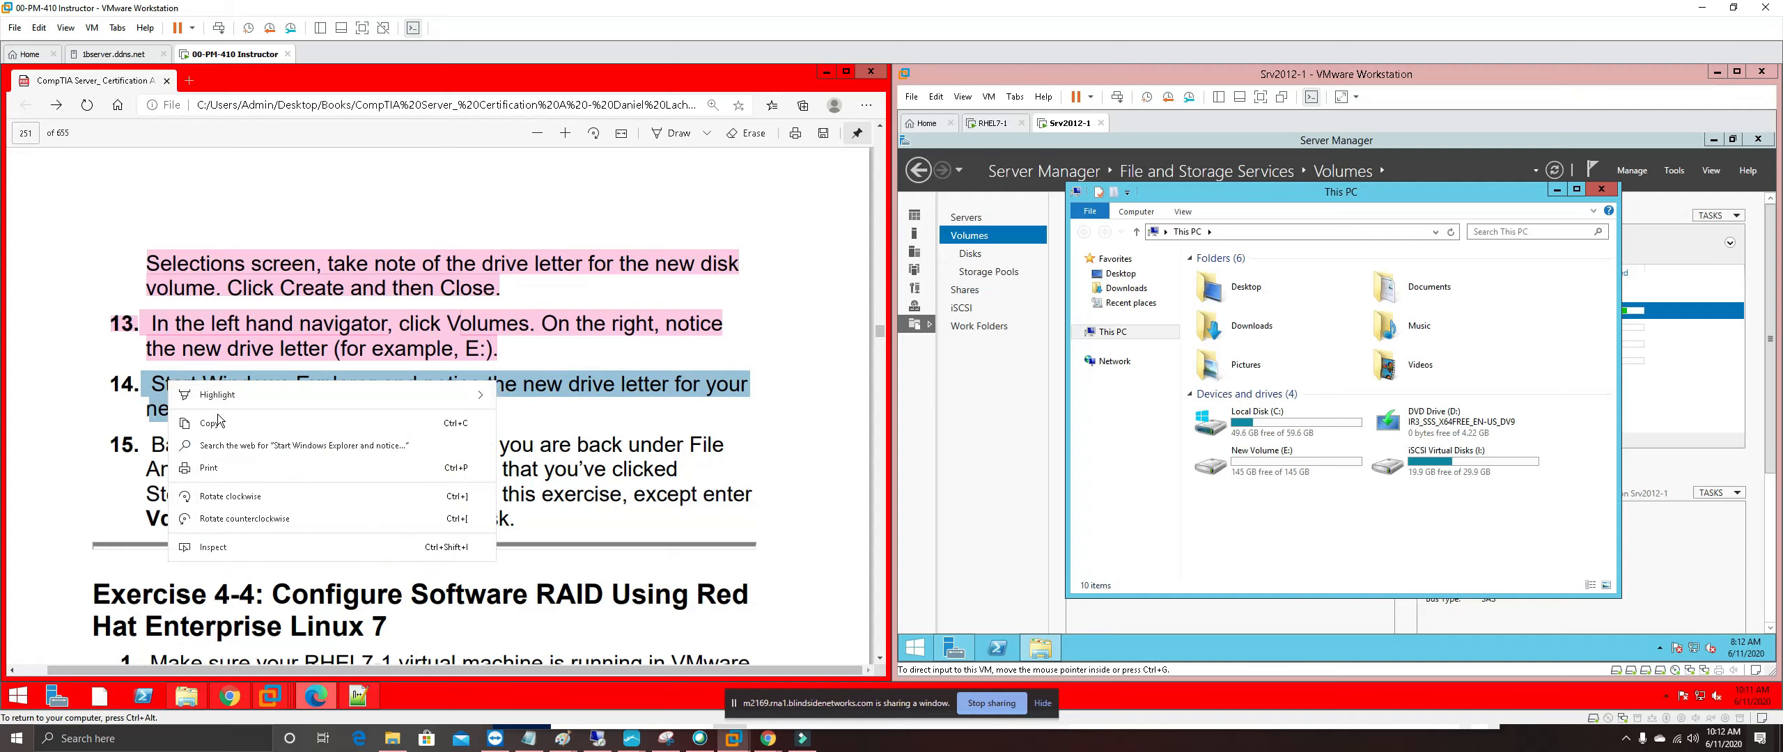
{"action": "mouse_move", "coordinate": [267, 396]}
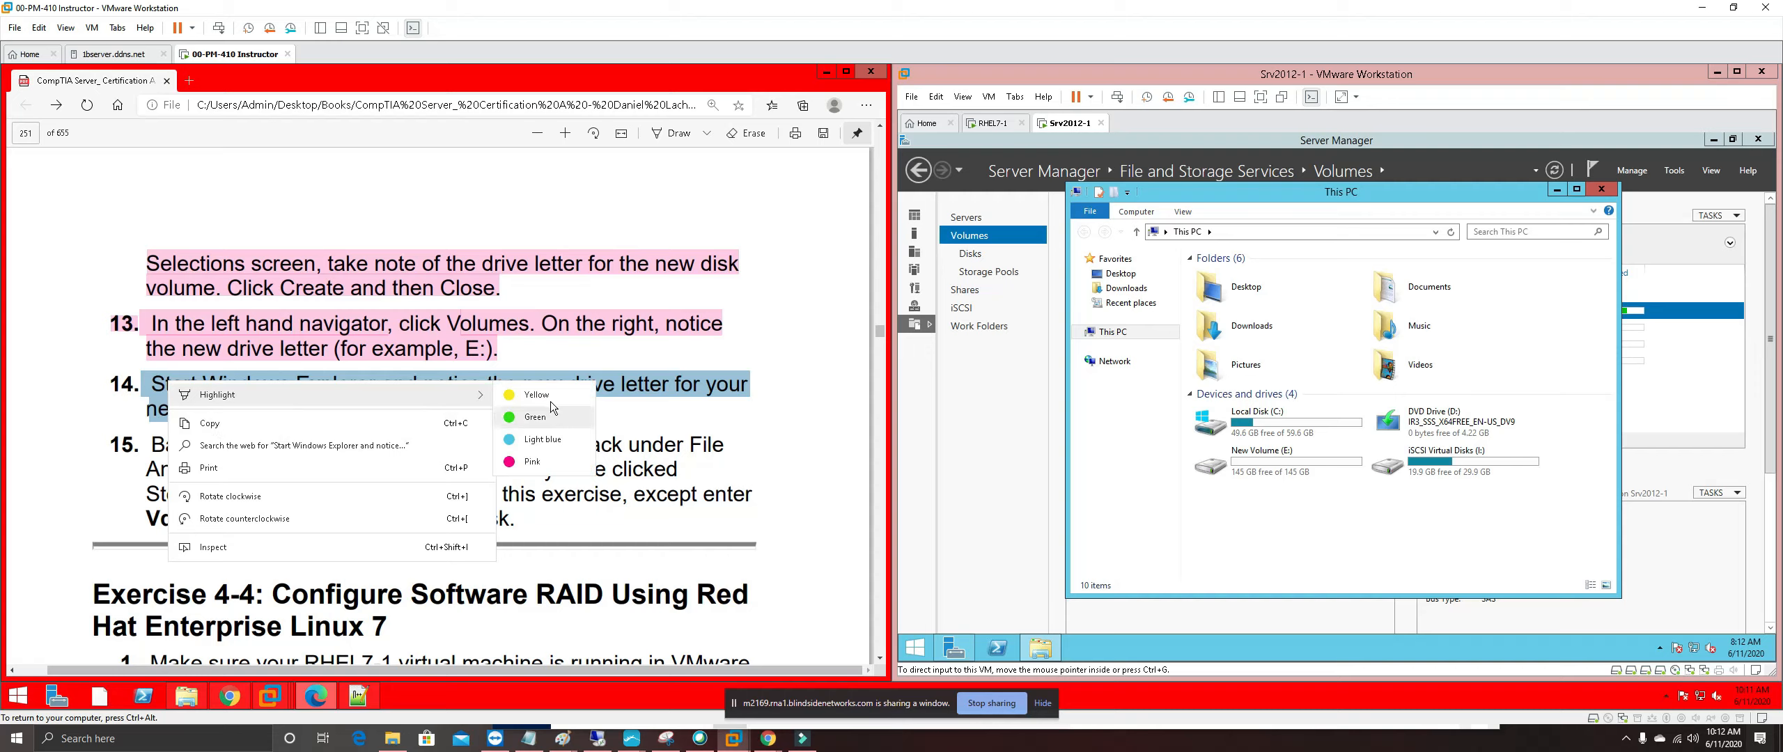
{"action": "left_click", "coordinate": [527, 461]}
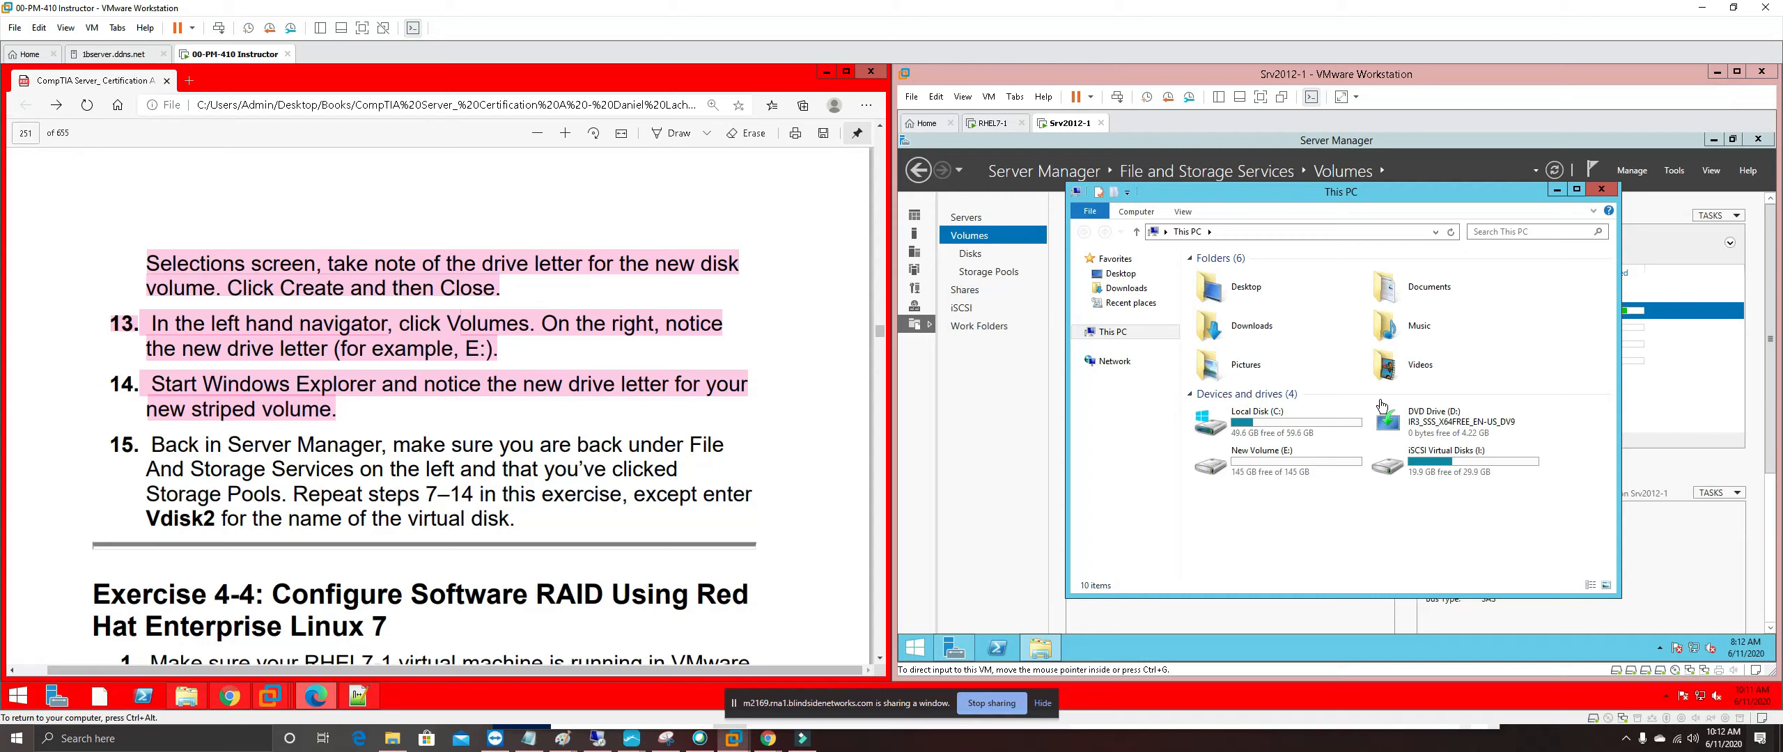
{"action": "left_click", "coordinate": [1607, 193]}
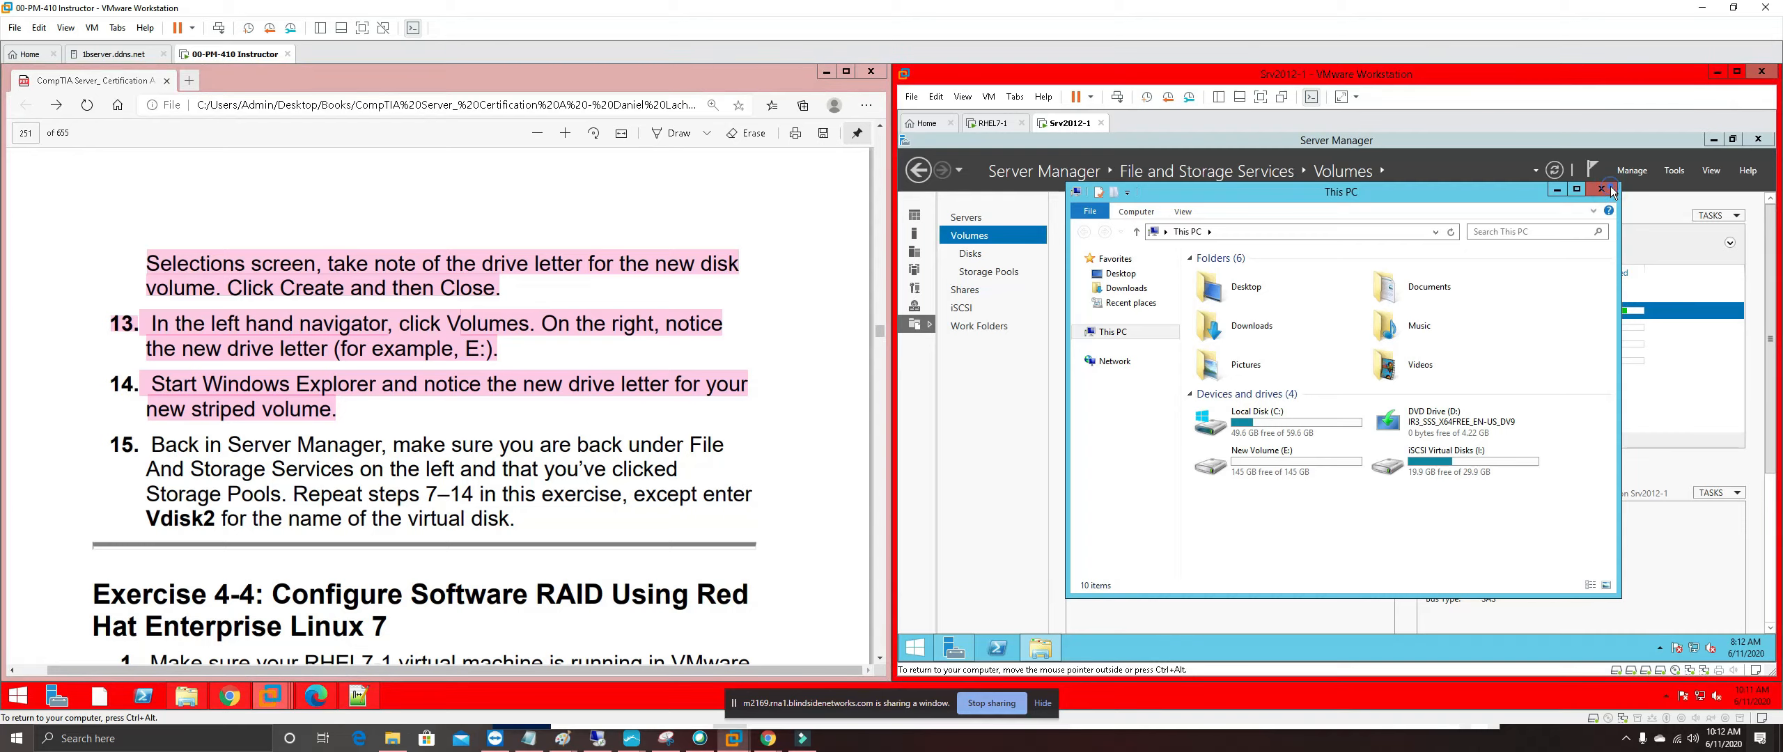
{"action": "left_click", "coordinate": [1608, 192]}
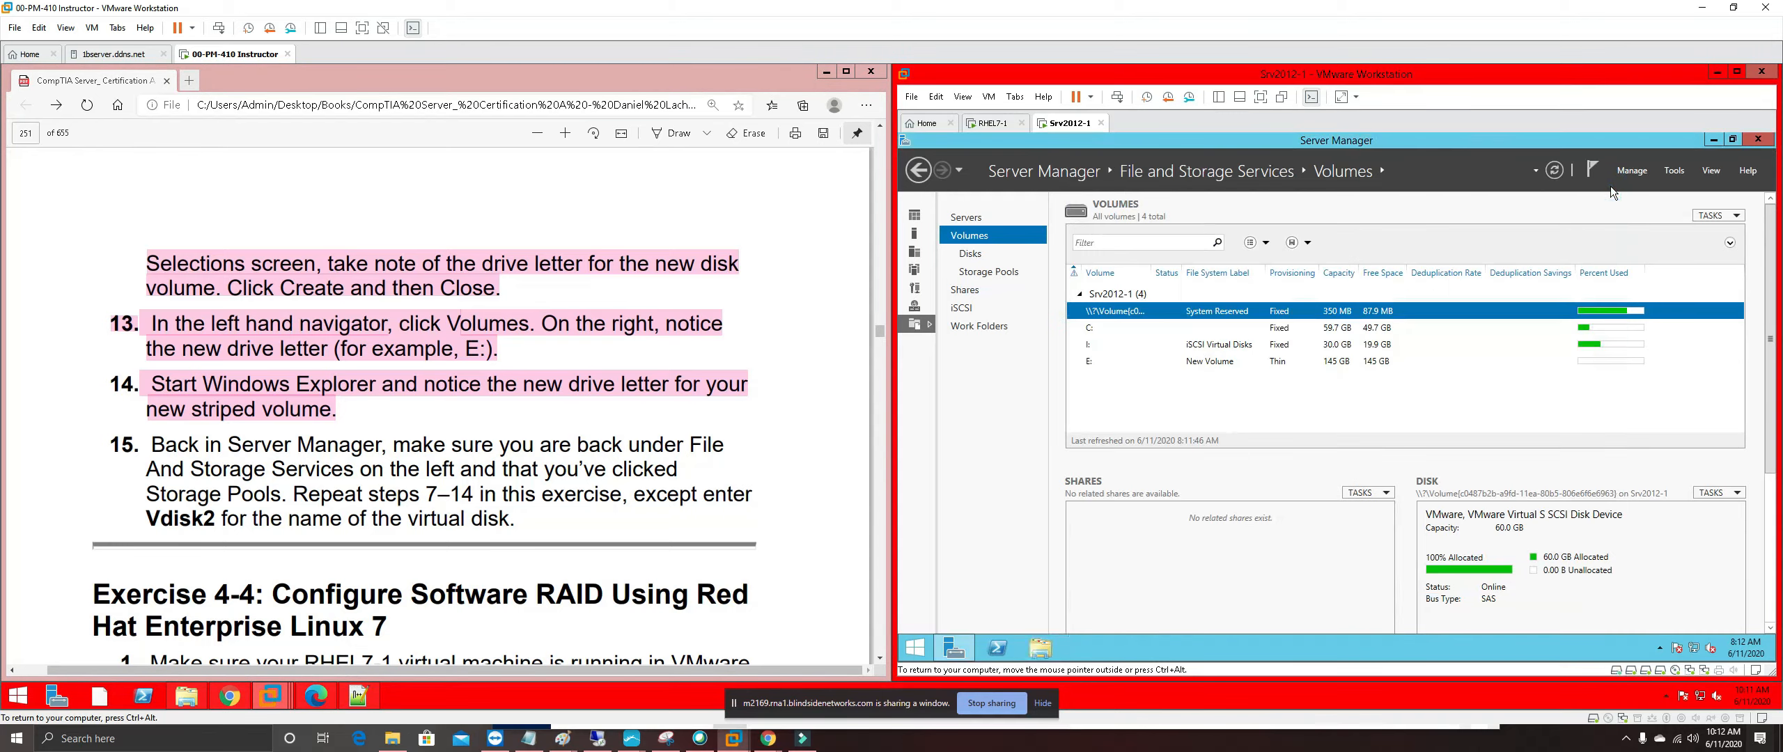
Start a New Virtual Disk on the SwRaid storage pool
{"action": "left_click", "coordinate": [1003, 276]}
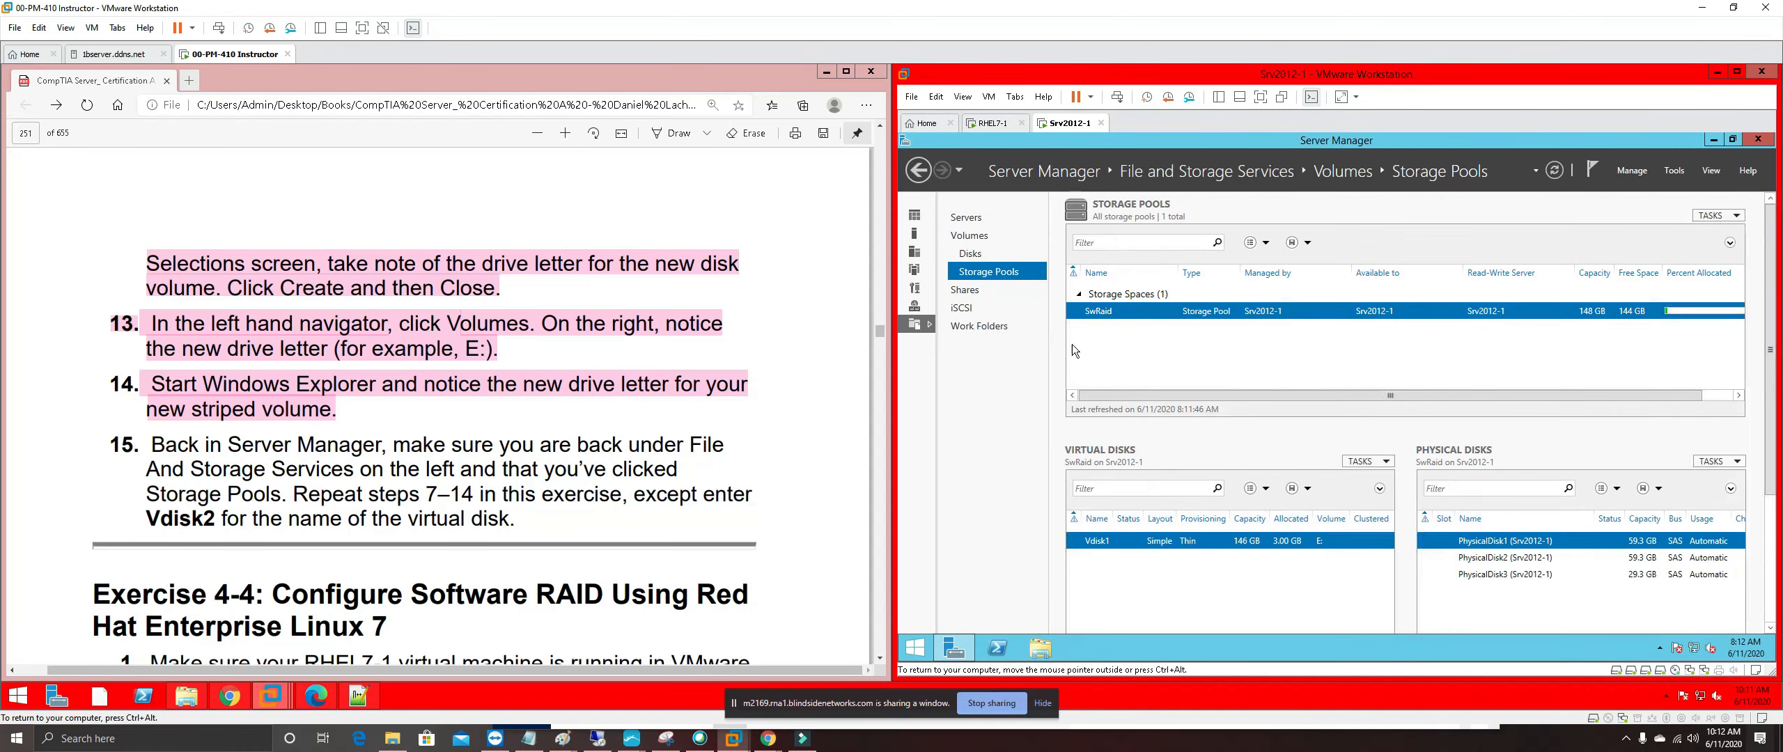
{"action": "right_click", "coordinate": [1105, 314]}
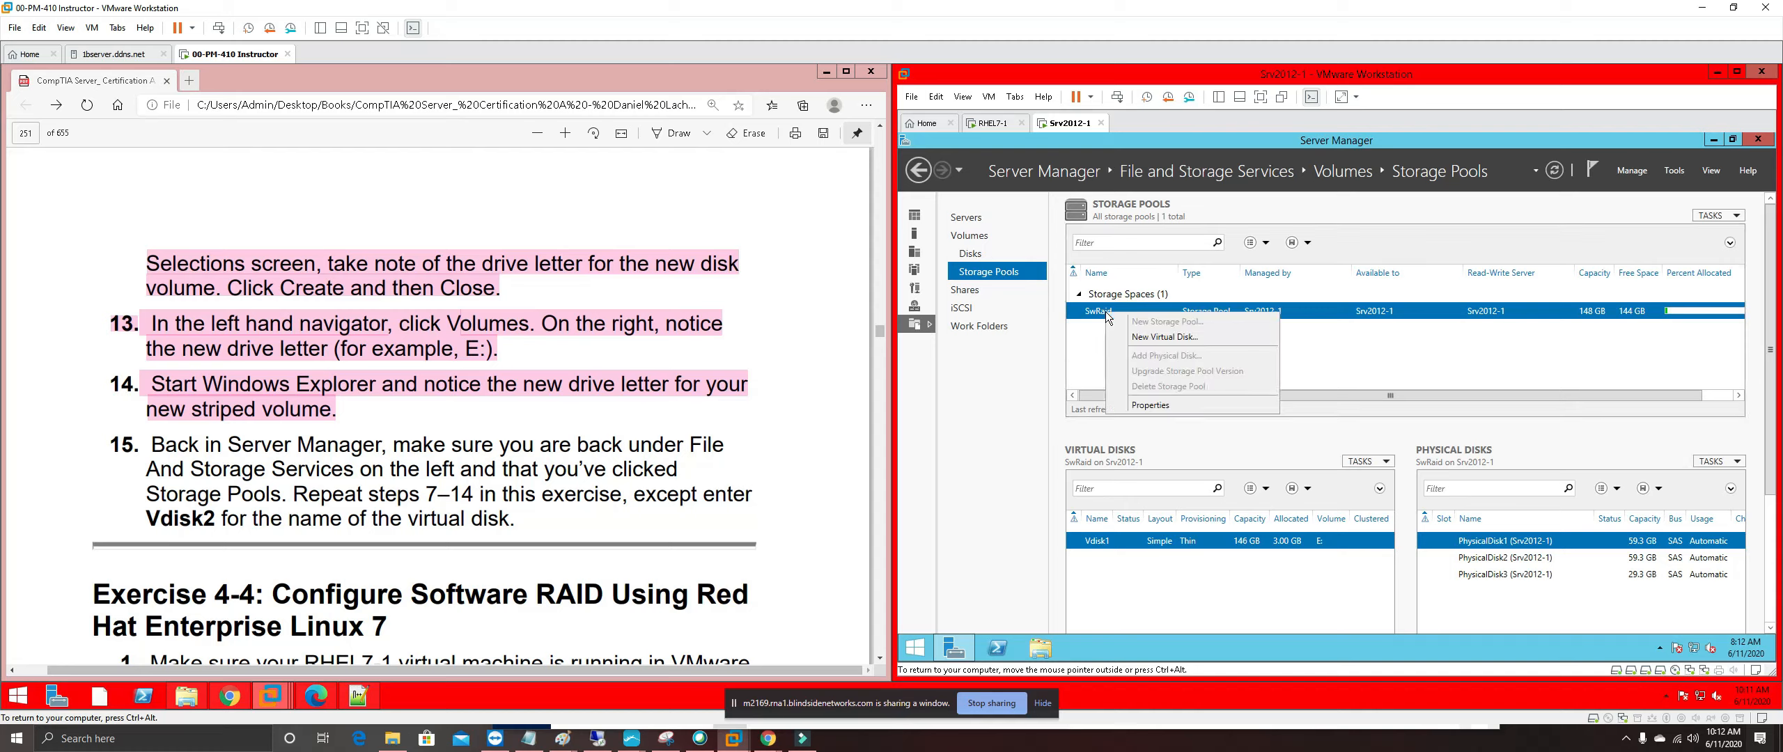
{"action": "left_click", "coordinate": [1162, 338]}
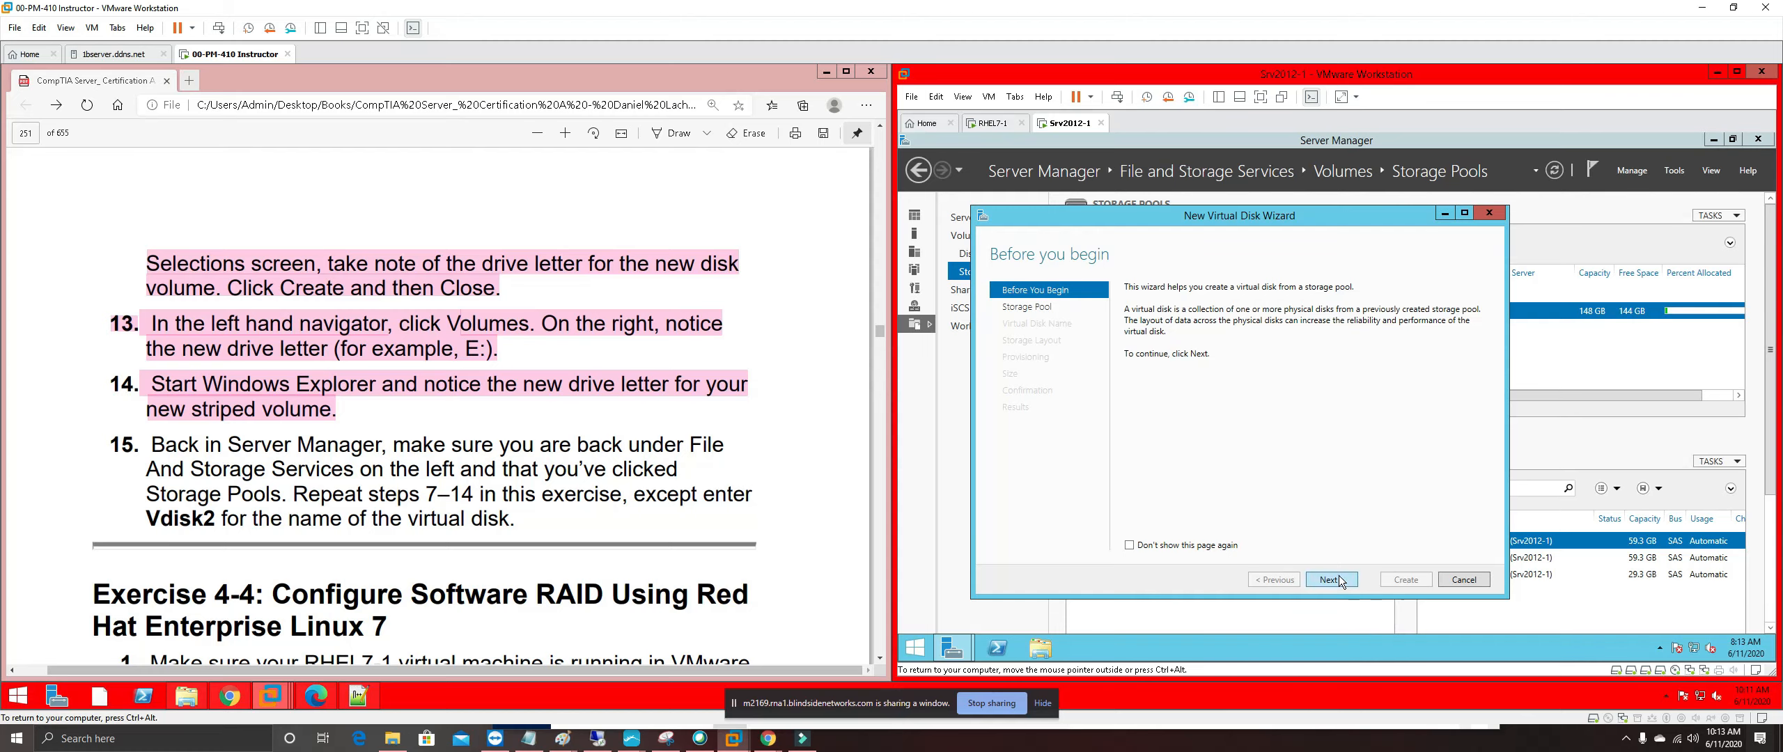
{"action": "left_click", "coordinate": [1337, 576]}
{"action": "left_click", "coordinate": [1330, 579]}
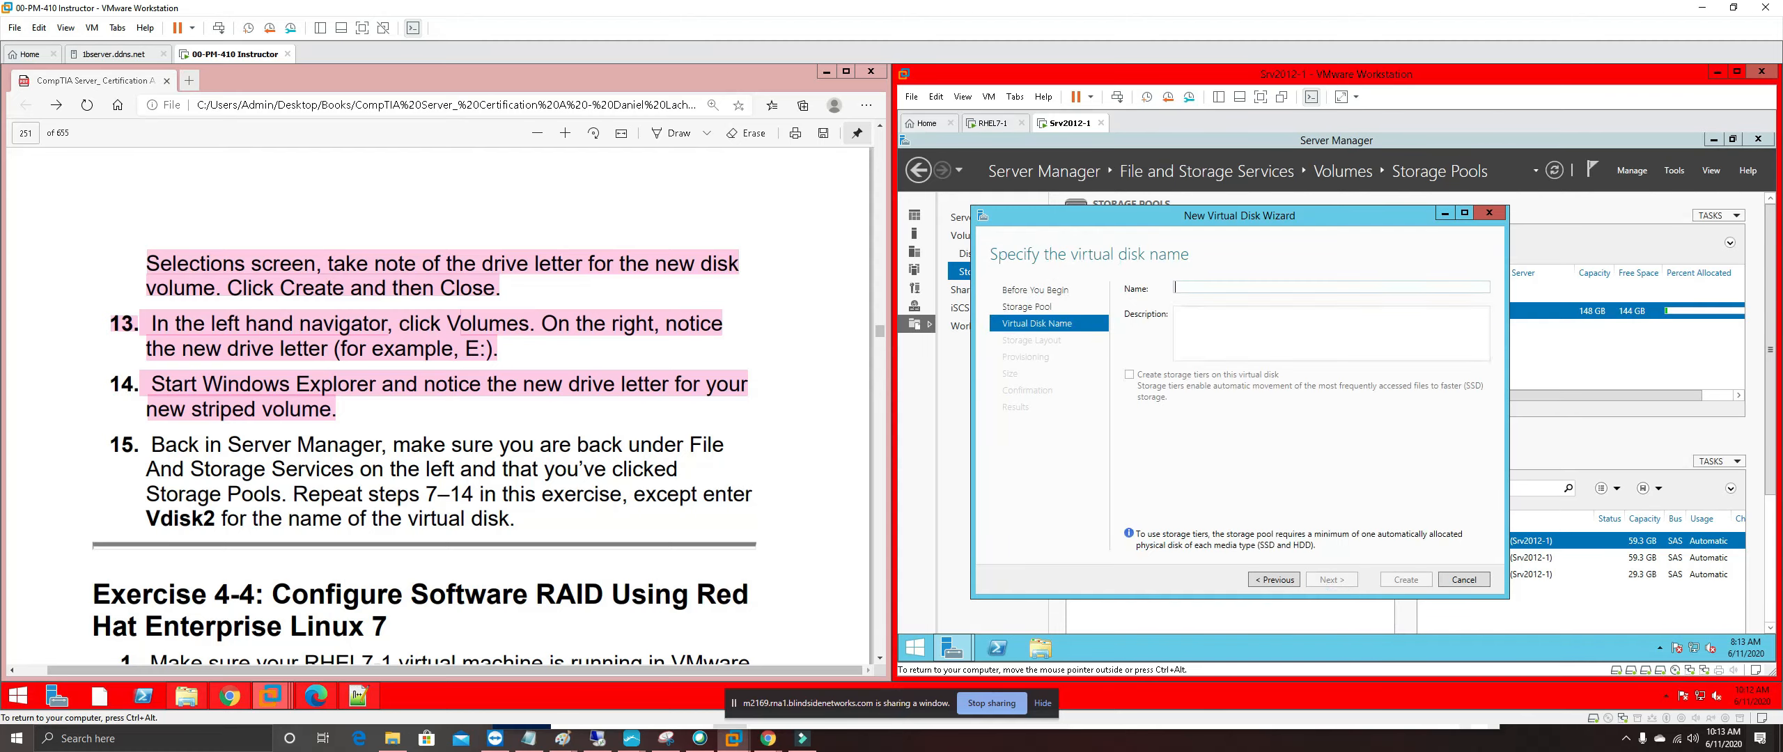
Name the disk Vdisk2, keep Simple layout, and choose Thin provisioning
{"action": "type", "text": "Vdisk2"}
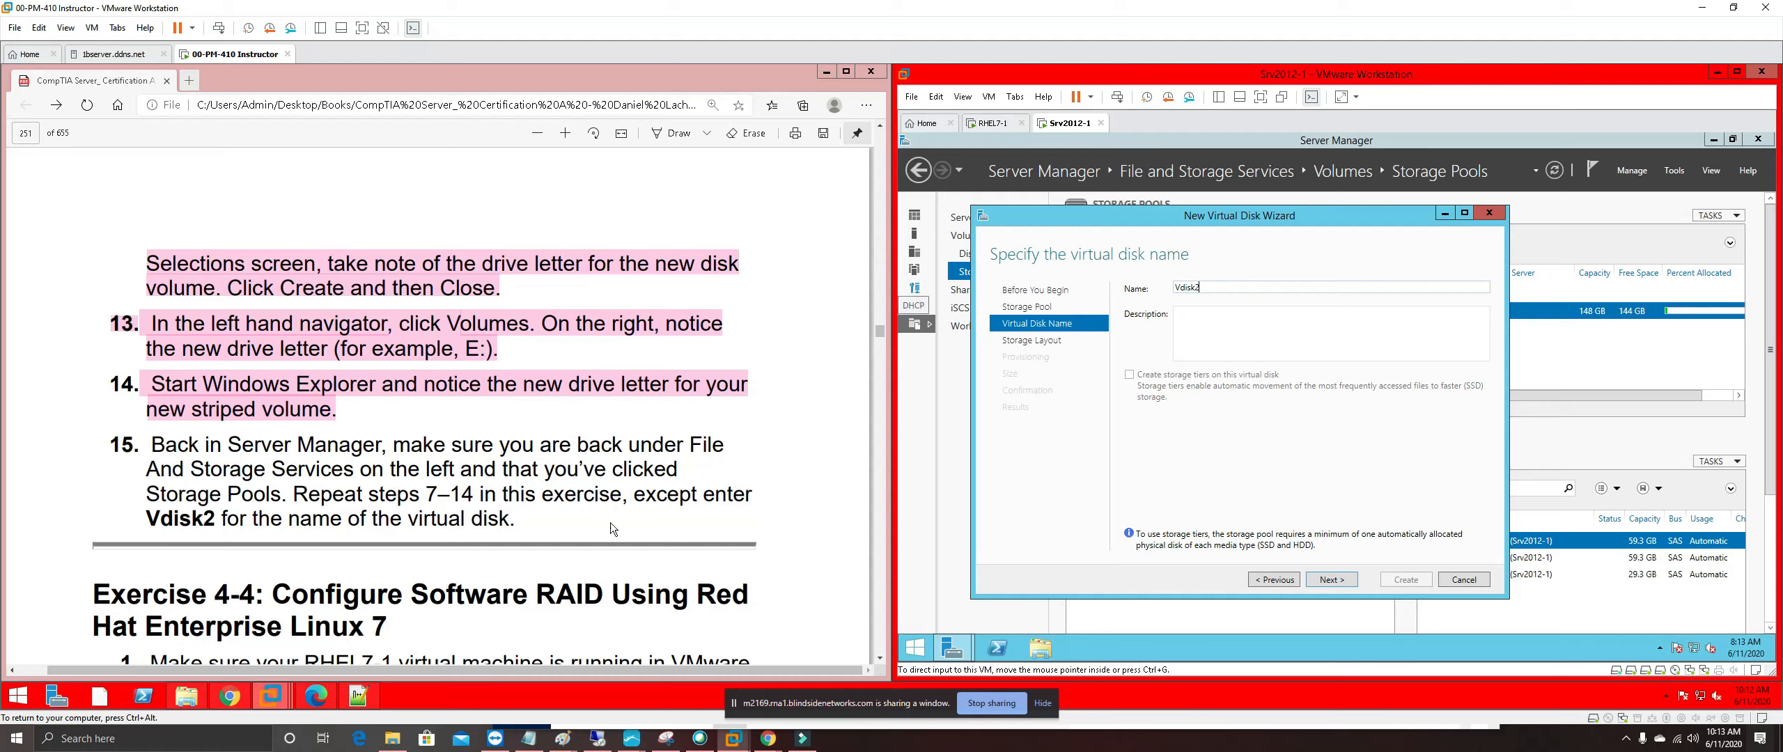
{"action": "left_click", "coordinate": [1346, 579]}
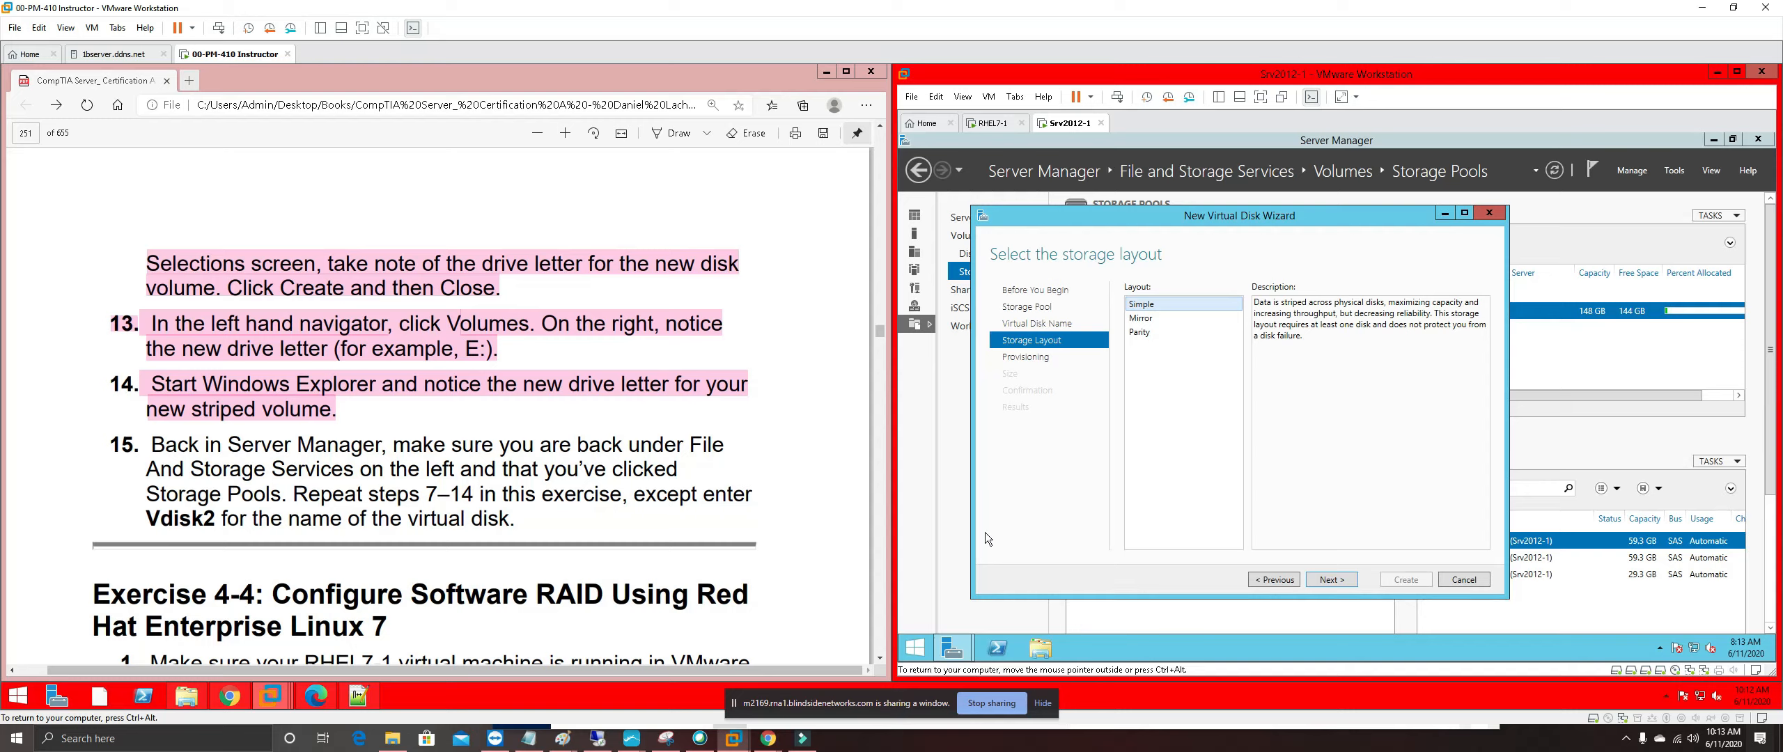
{"action": "left_click", "coordinate": [1330, 579]}
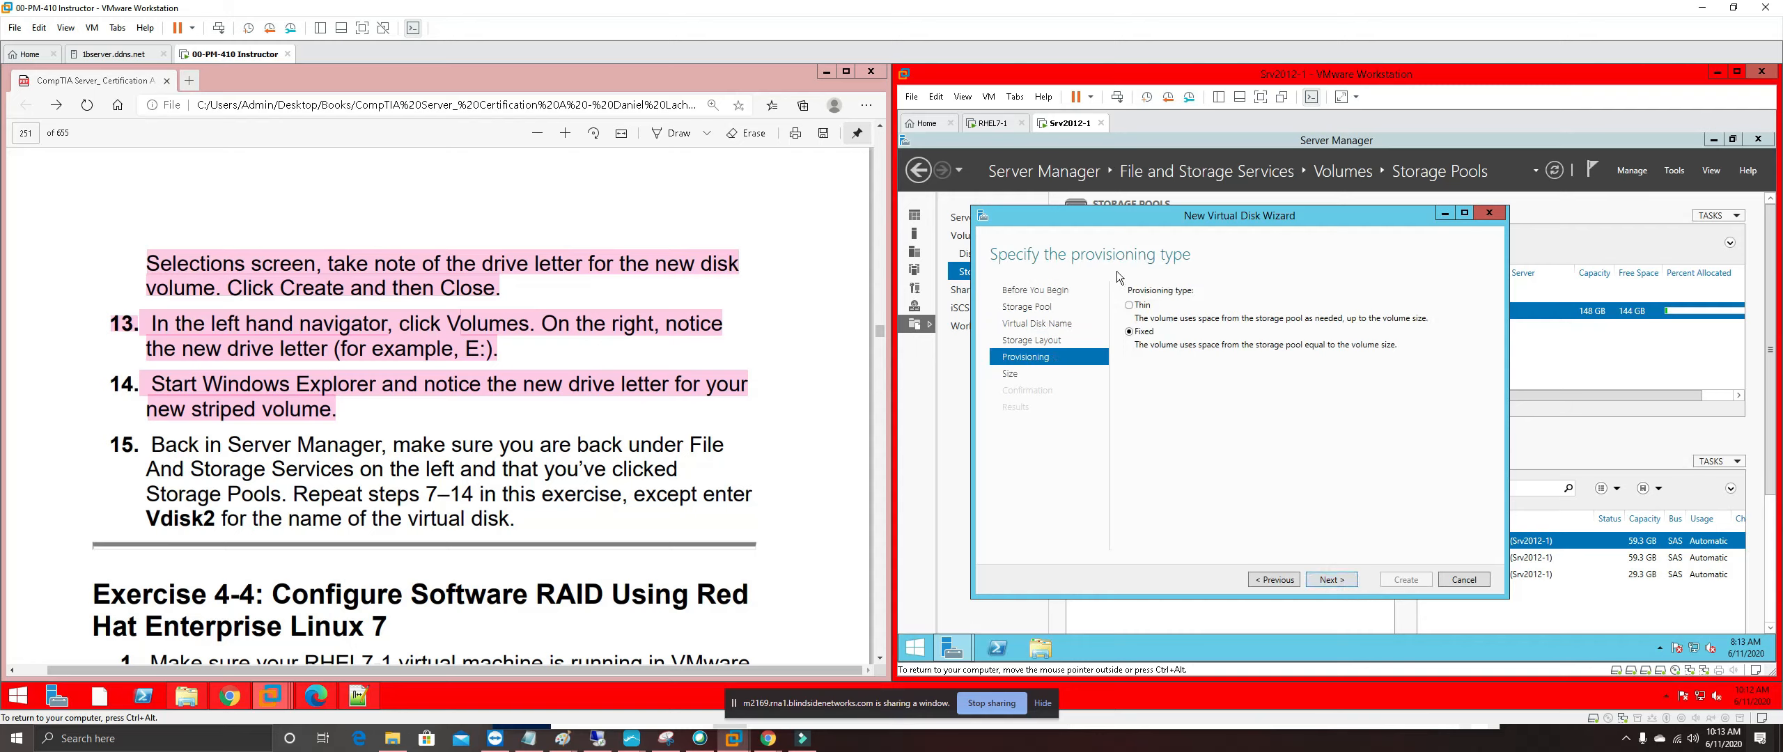
{"action": "left_click", "coordinate": [1129, 305]}
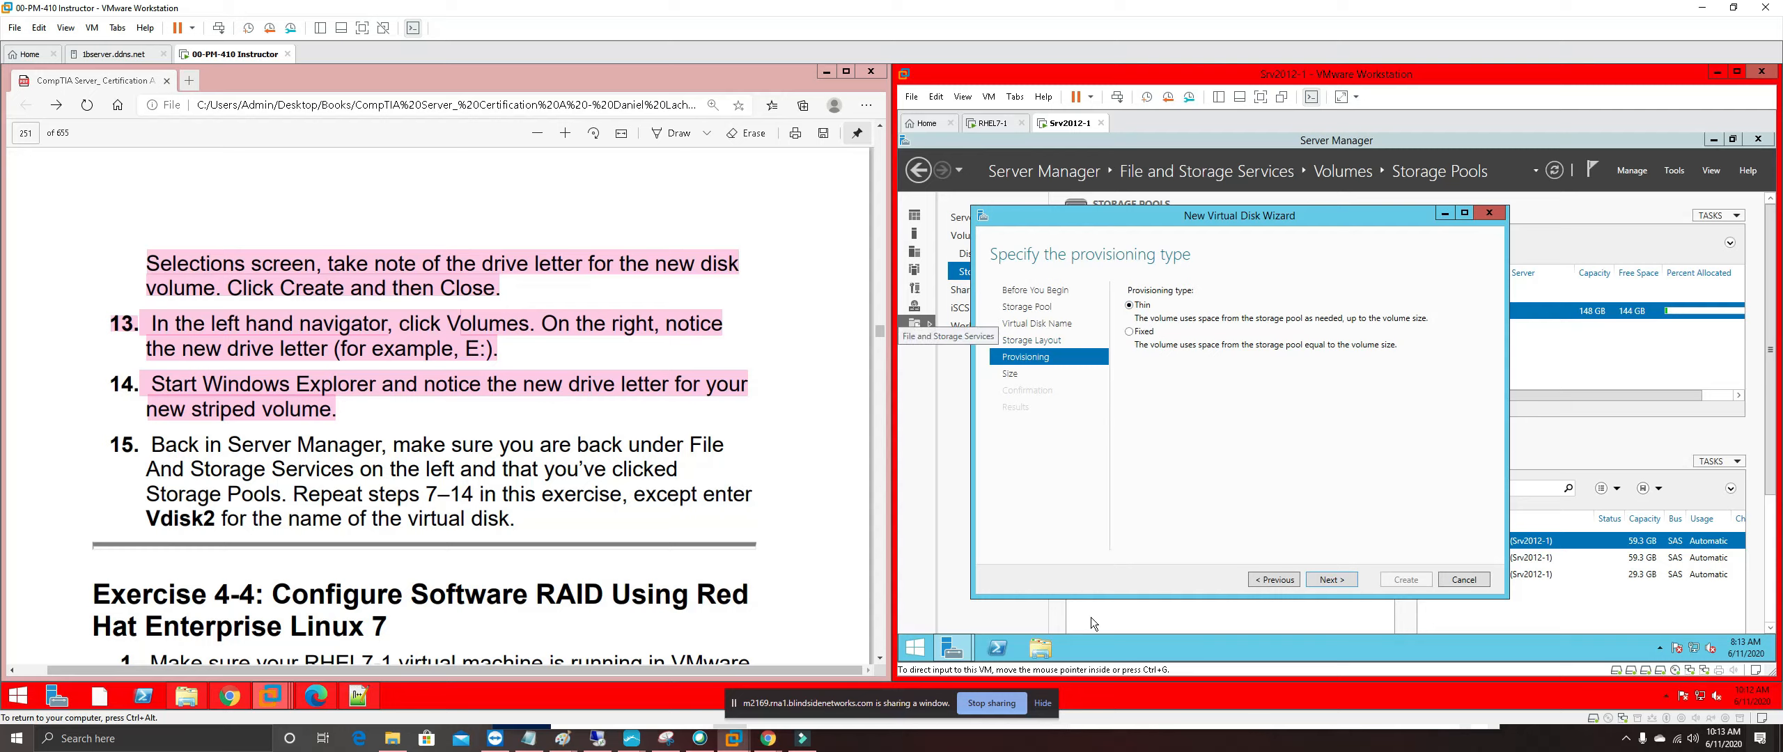
Advance to the disk size page and review the lab guide's instructions
{"action": "left_click", "coordinate": [1350, 579]}
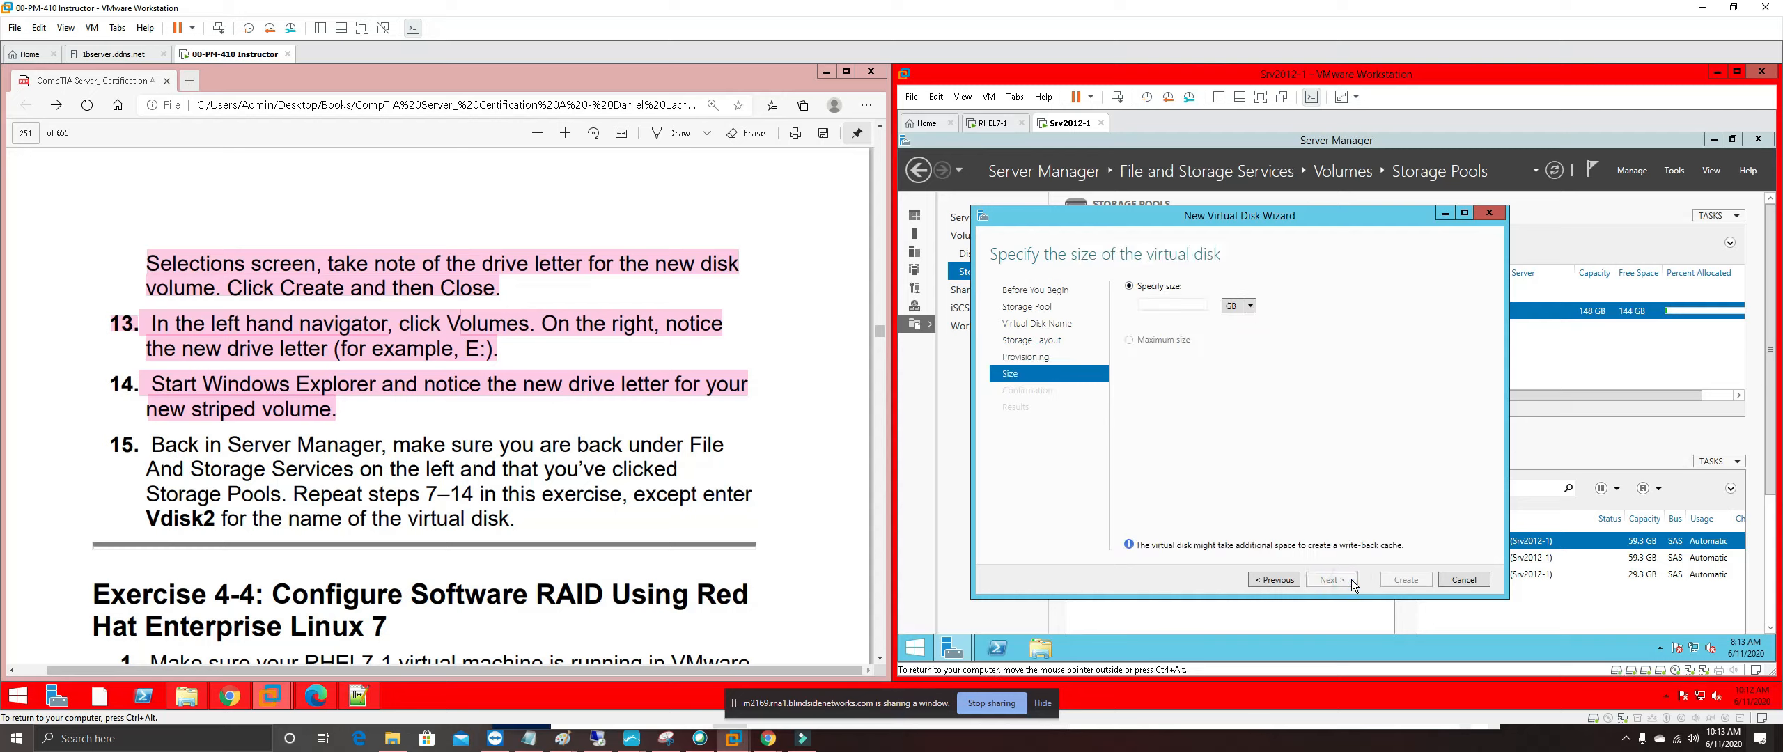
{"action": "left_click", "coordinate": [566, 385]}
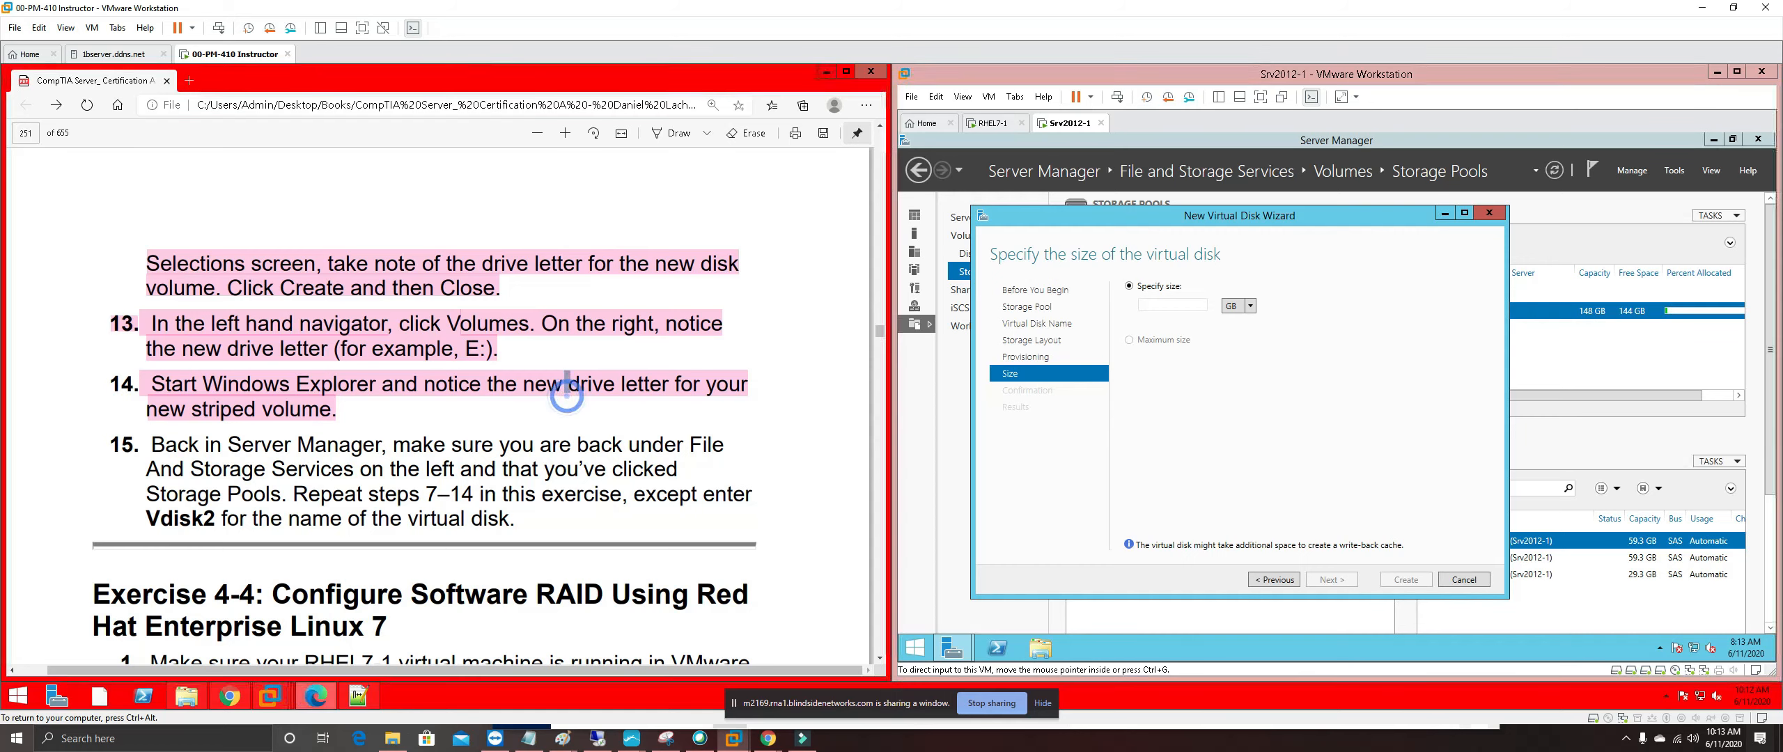
{"action": "scroll", "coordinate": [567, 546], "scroll_direction": "up", "scroll_amount": 2}
{"action": "scroll", "coordinate": [567, 546], "scroll_direction": "up", "scroll_amount": 3}
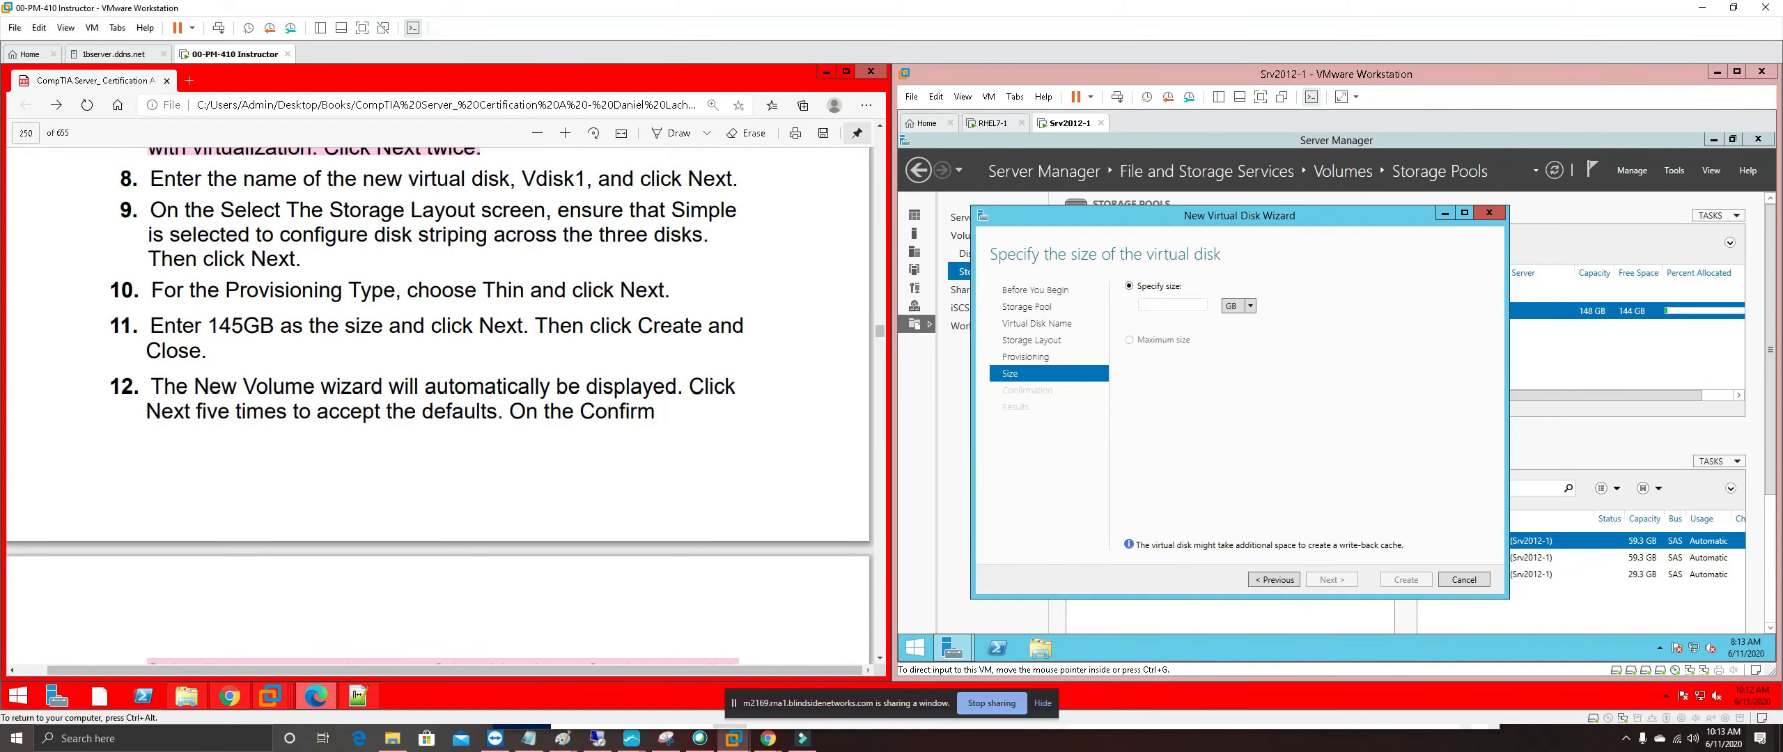
{"action": "scroll", "coordinate": [566, 547], "scroll_direction": "up", "scroll_amount": 1}
{"action": "scroll", "coordinate": [566, 462], "scroll_direction": "down", "scroll_amount": 6}
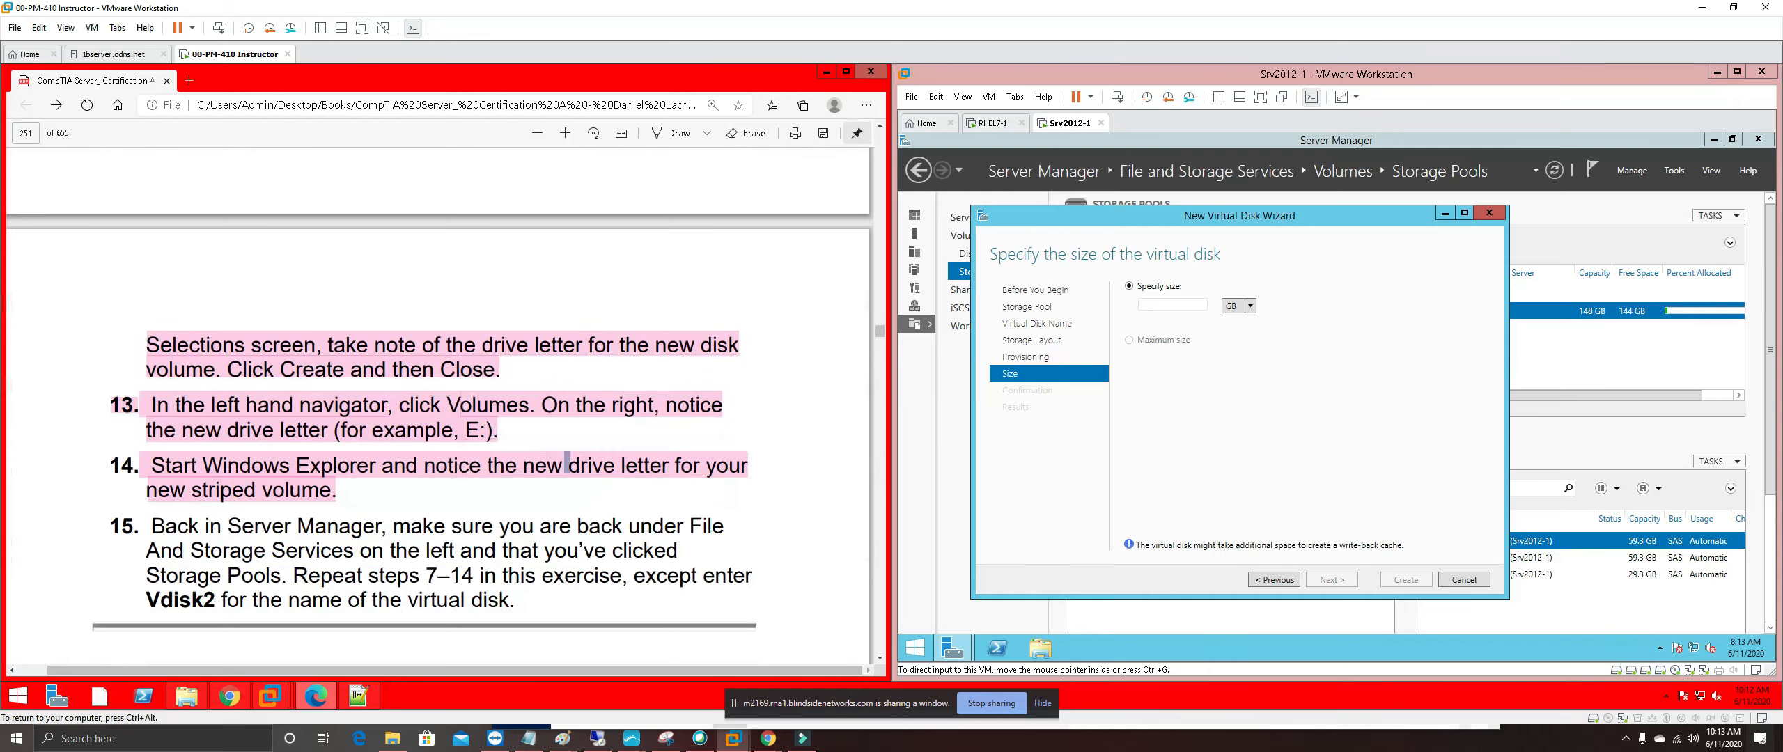
{"action": "scroll", "coordinate": [566, 462], "scroll_direction": "up", "scroll_amount": 2}
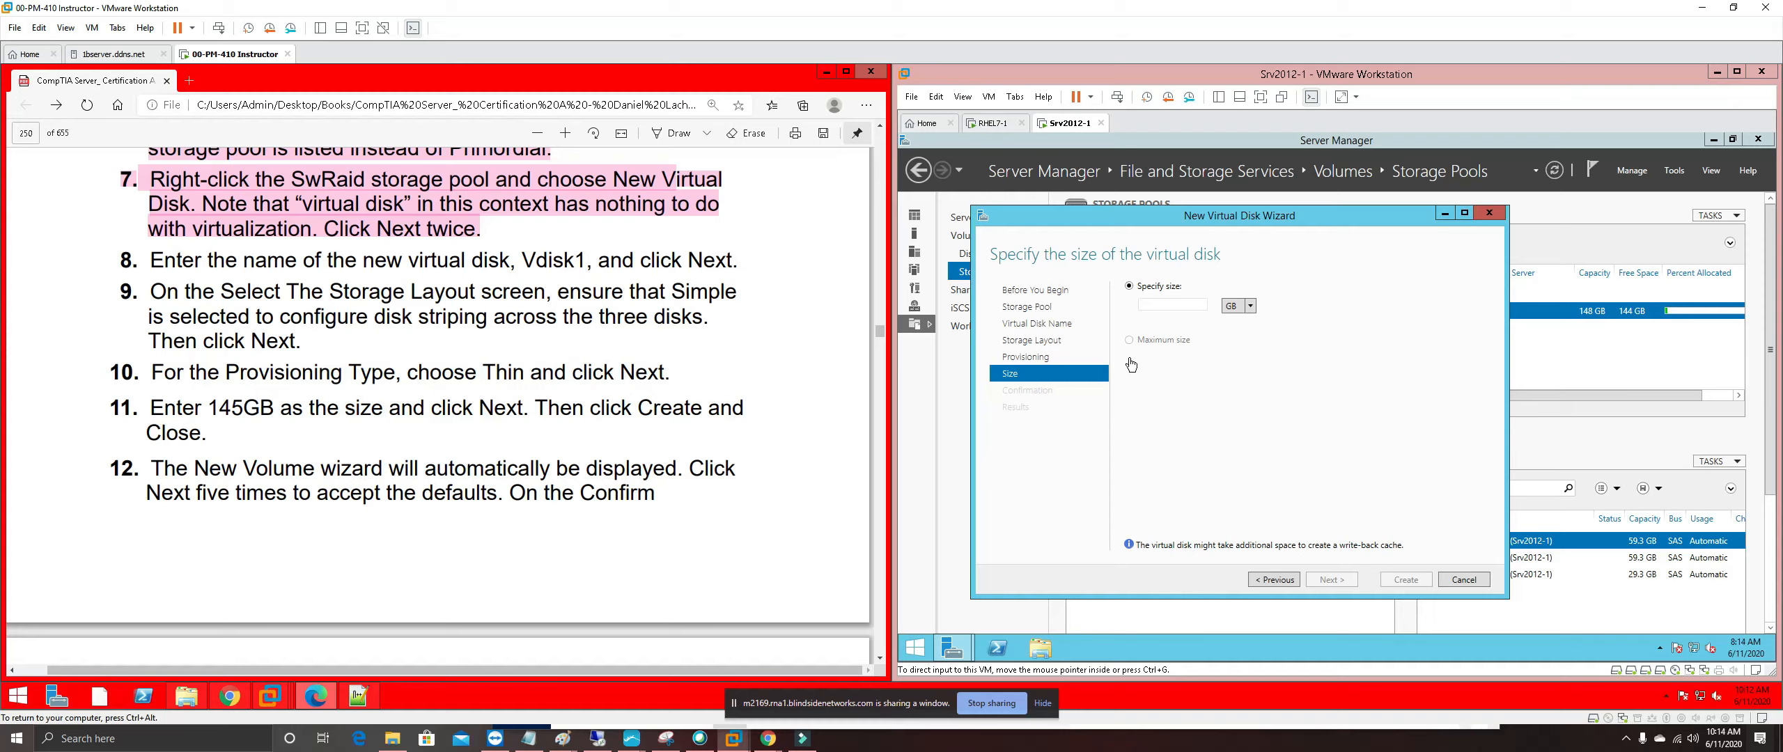
Set the size to 145 GB and create the Vdisk2 virtual disk
{"action": "left_click", "coordinate": [1162, 308]}
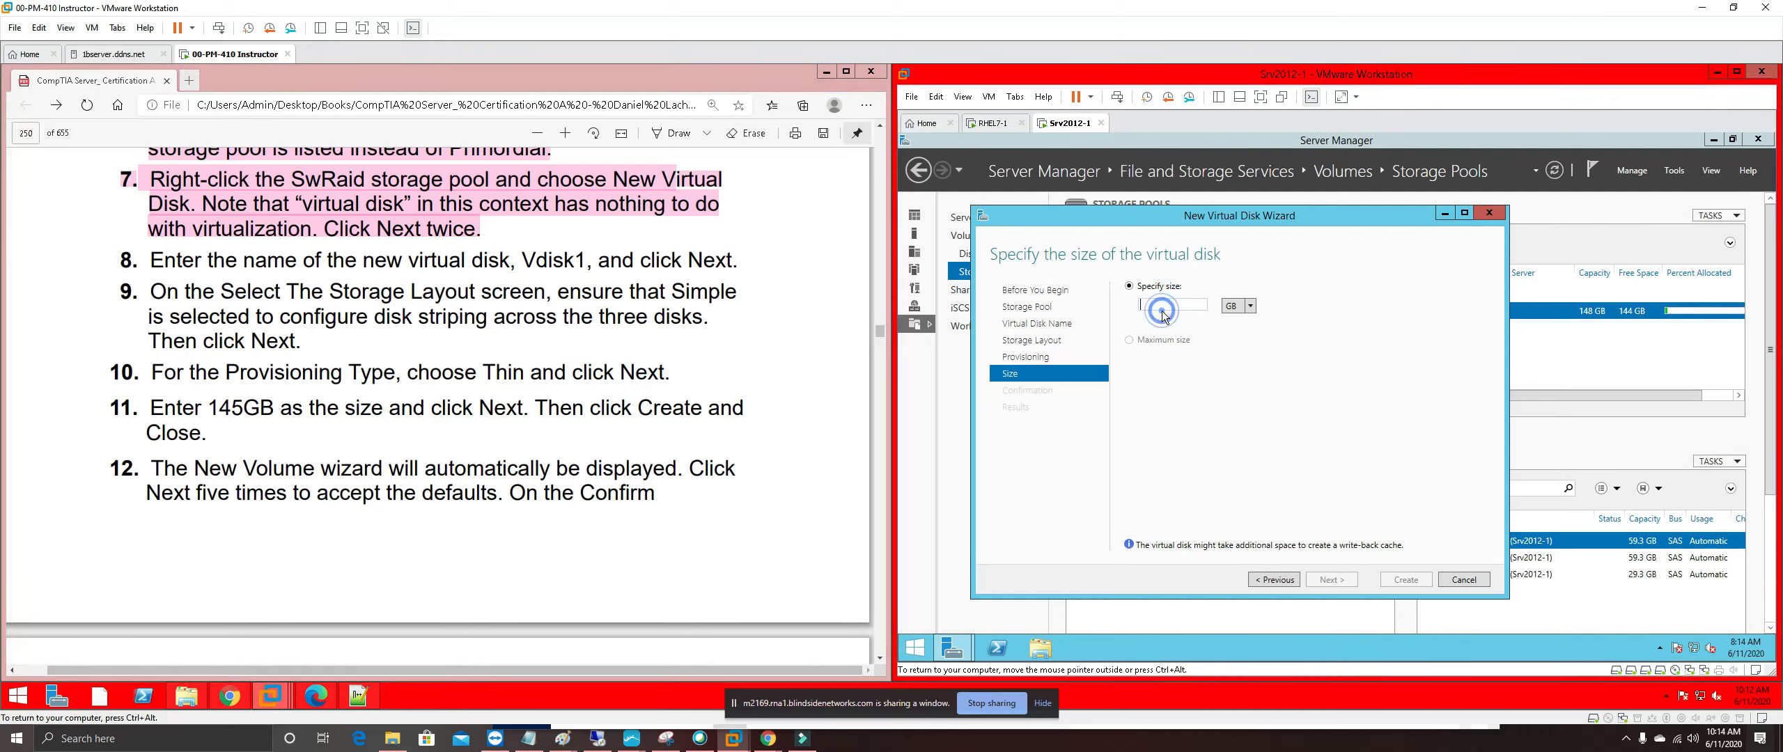
{"action": "type", "text": "145"}
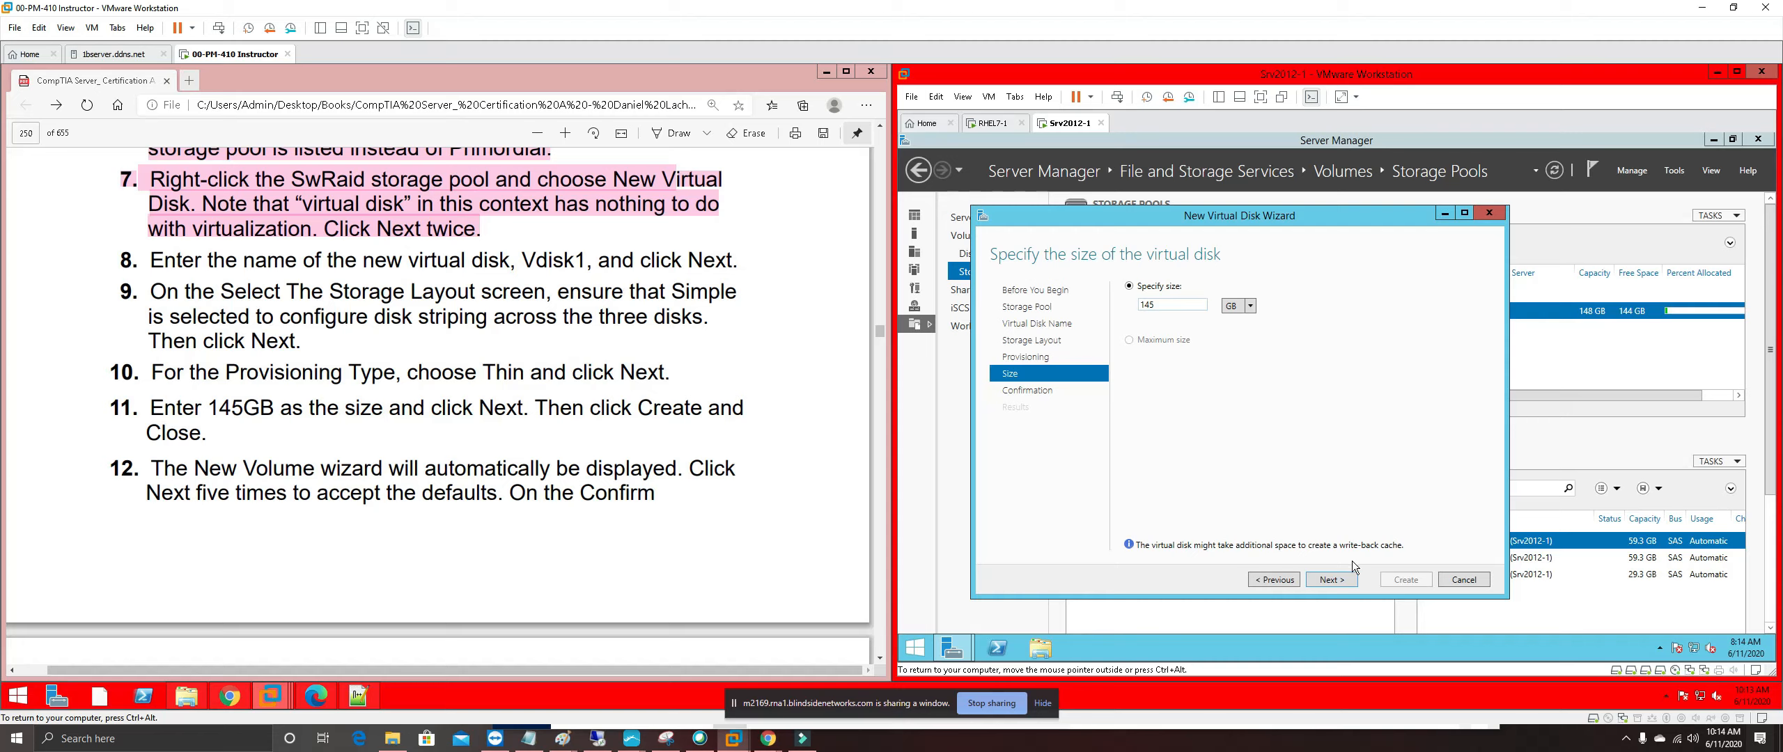
{"action": "left_click", "coordinate": [1337, 578]}
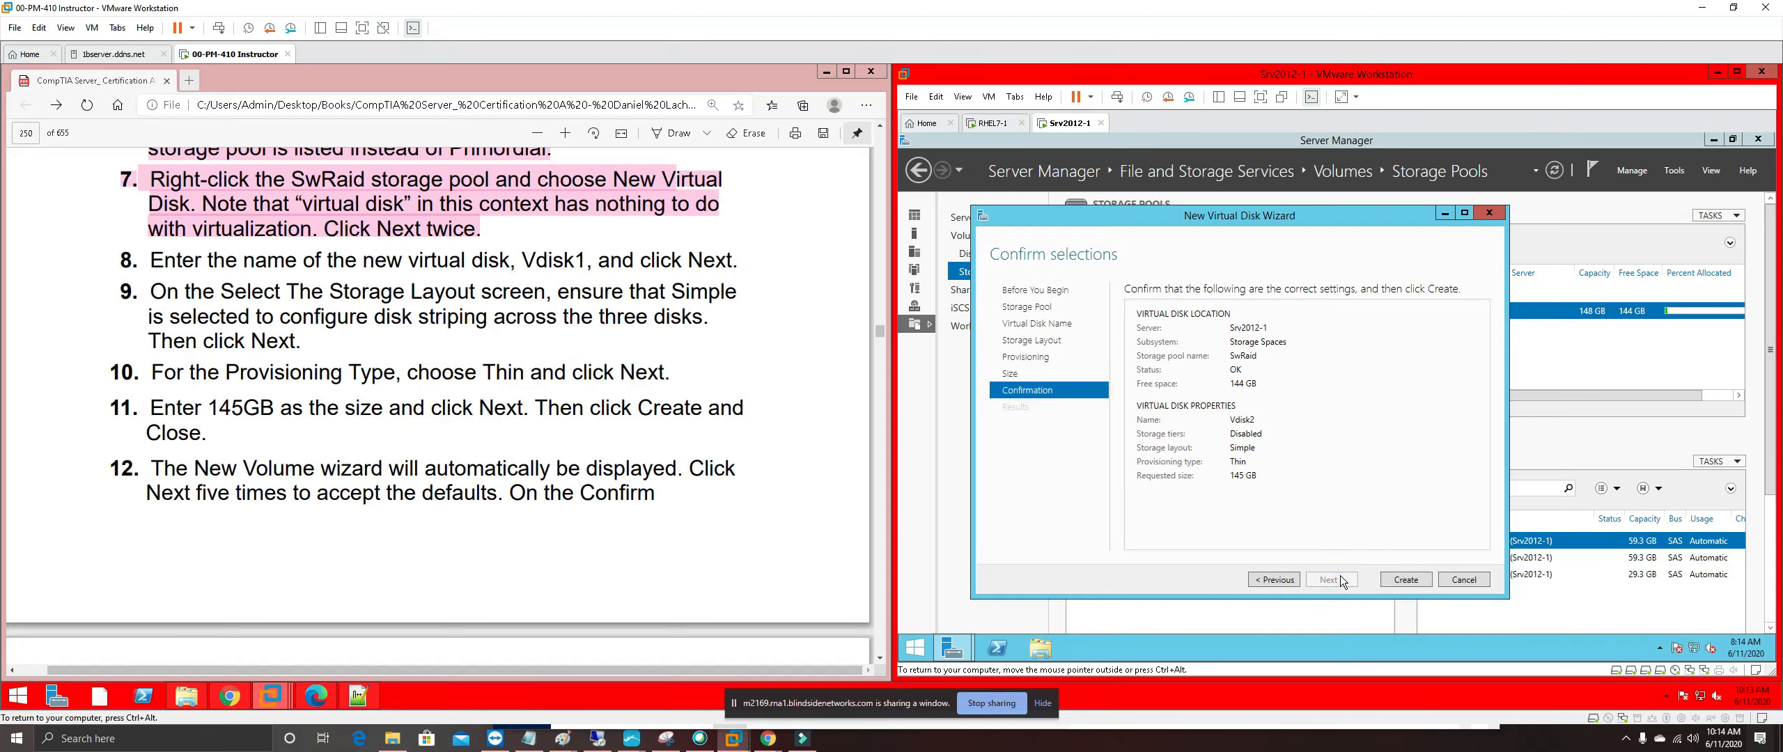
{"action": "left_click", "coordinate": [1403, 581]}
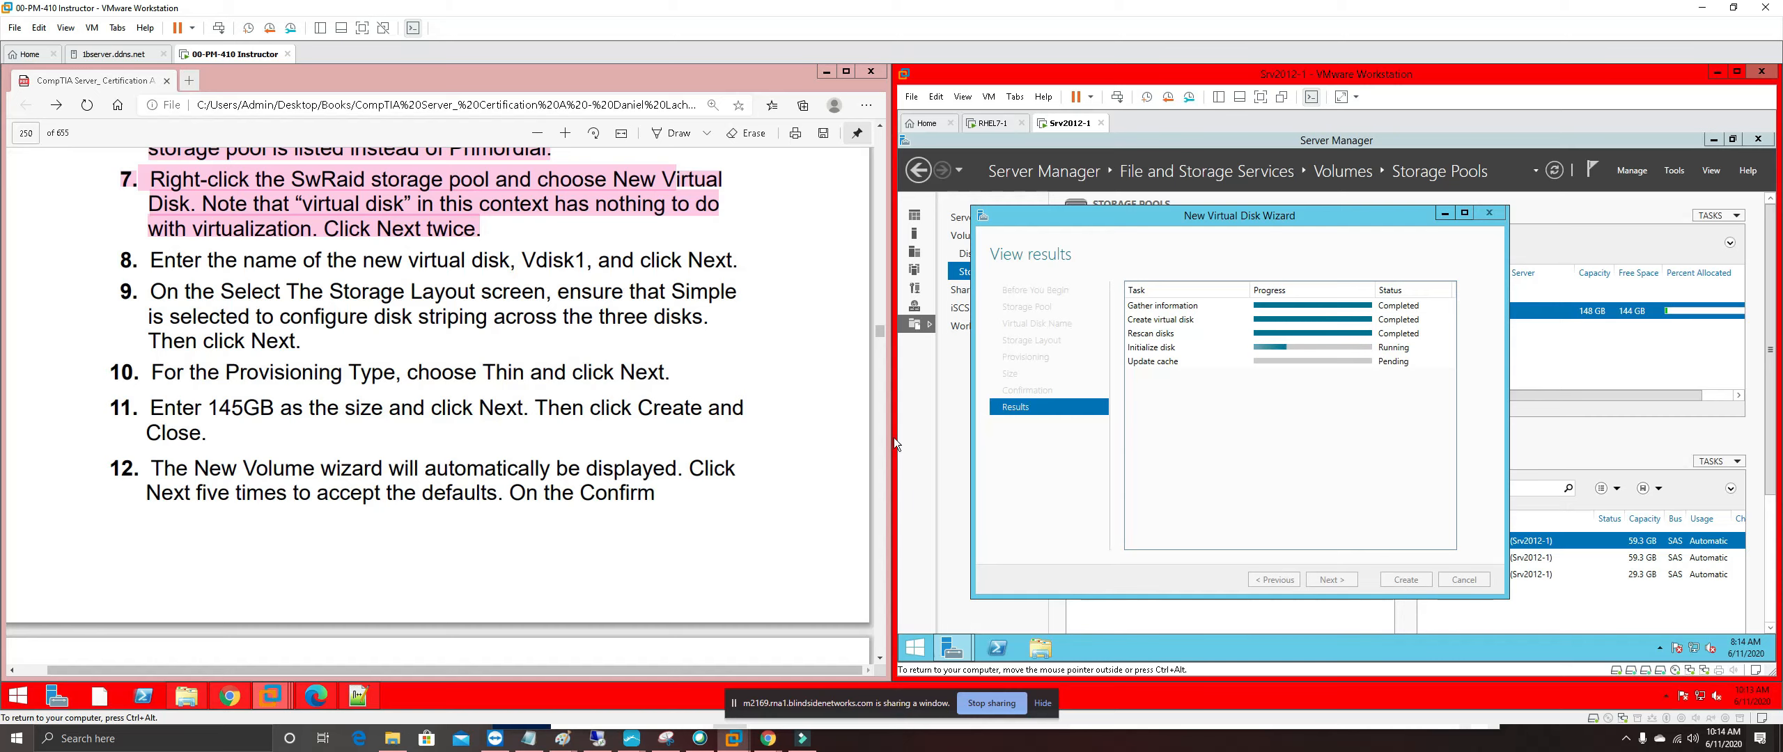
{"action": "left_click_drag", "start_coordinate": [668, 511], "coordinate": [648, 495]}
{"action": "scroll", "coordinate": [649, 497], "scroll_direction": "down", "scroll_amount": 2}
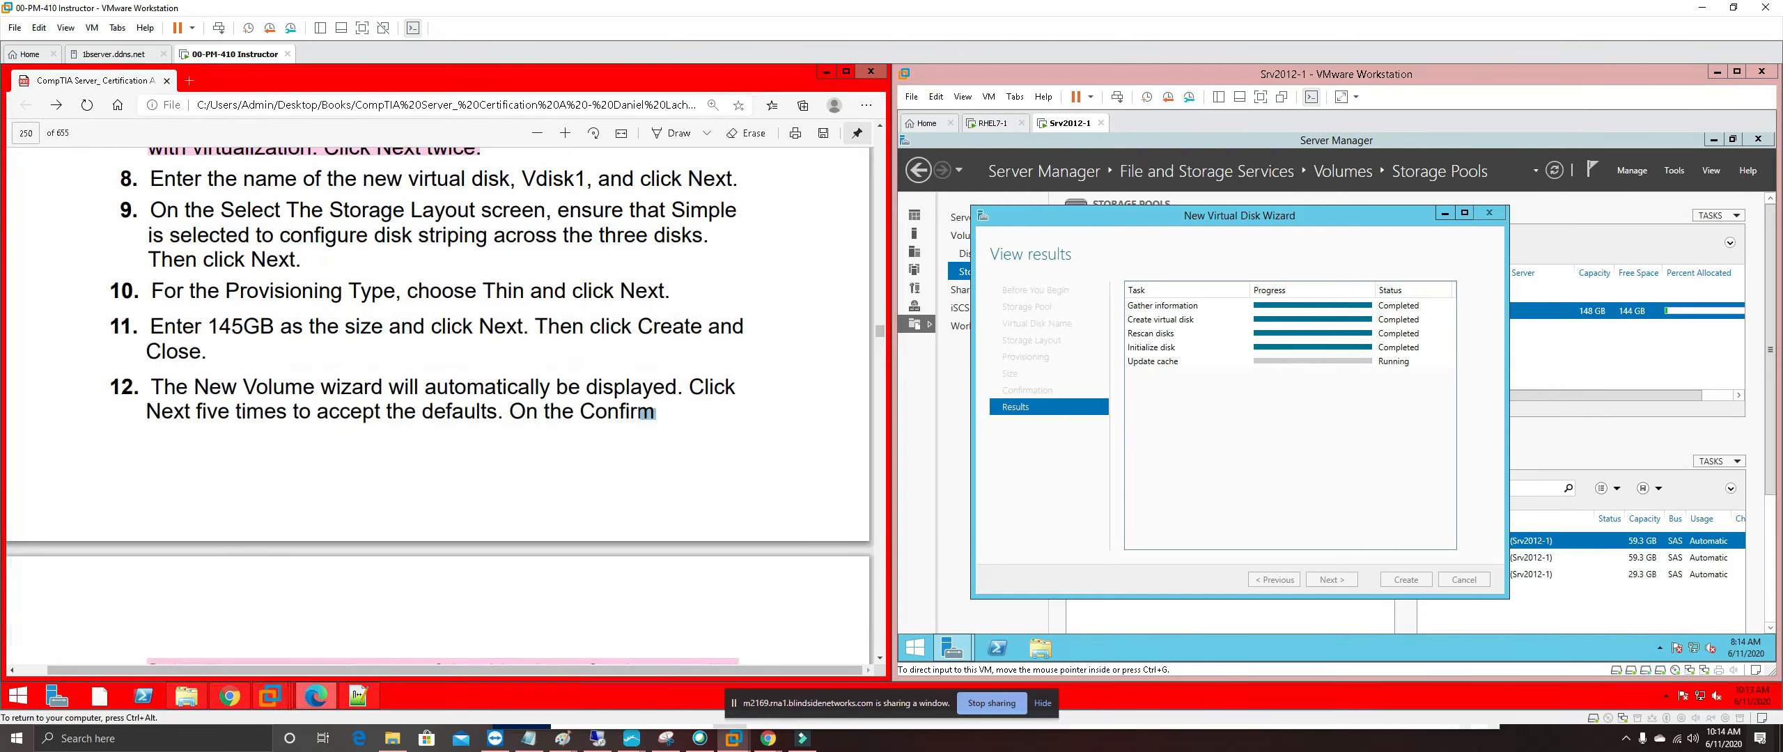
{"action": "scroll", "coordinate": [441, 407], "scroll_direction": "down", "scroll_amount": 2}
{"action": "scroll", "coordinate": [440, 406], "scroll_direction": "down", "scroll_amount": 3}
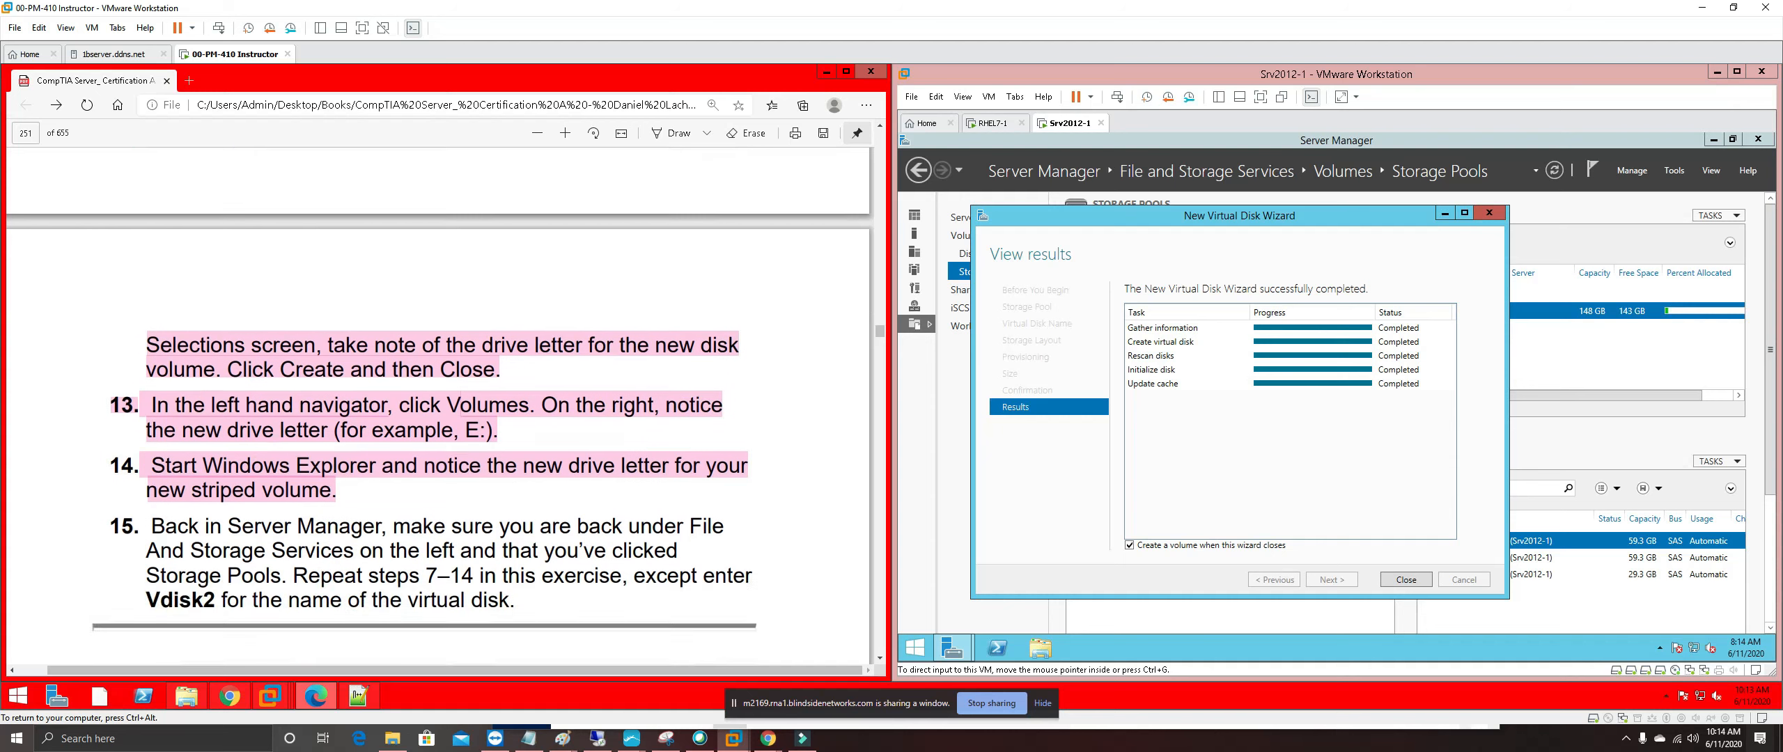
{"action": "scroll", "coordinate": [440, 407], "scroll_direction": "down", "scroll_amount": 1}
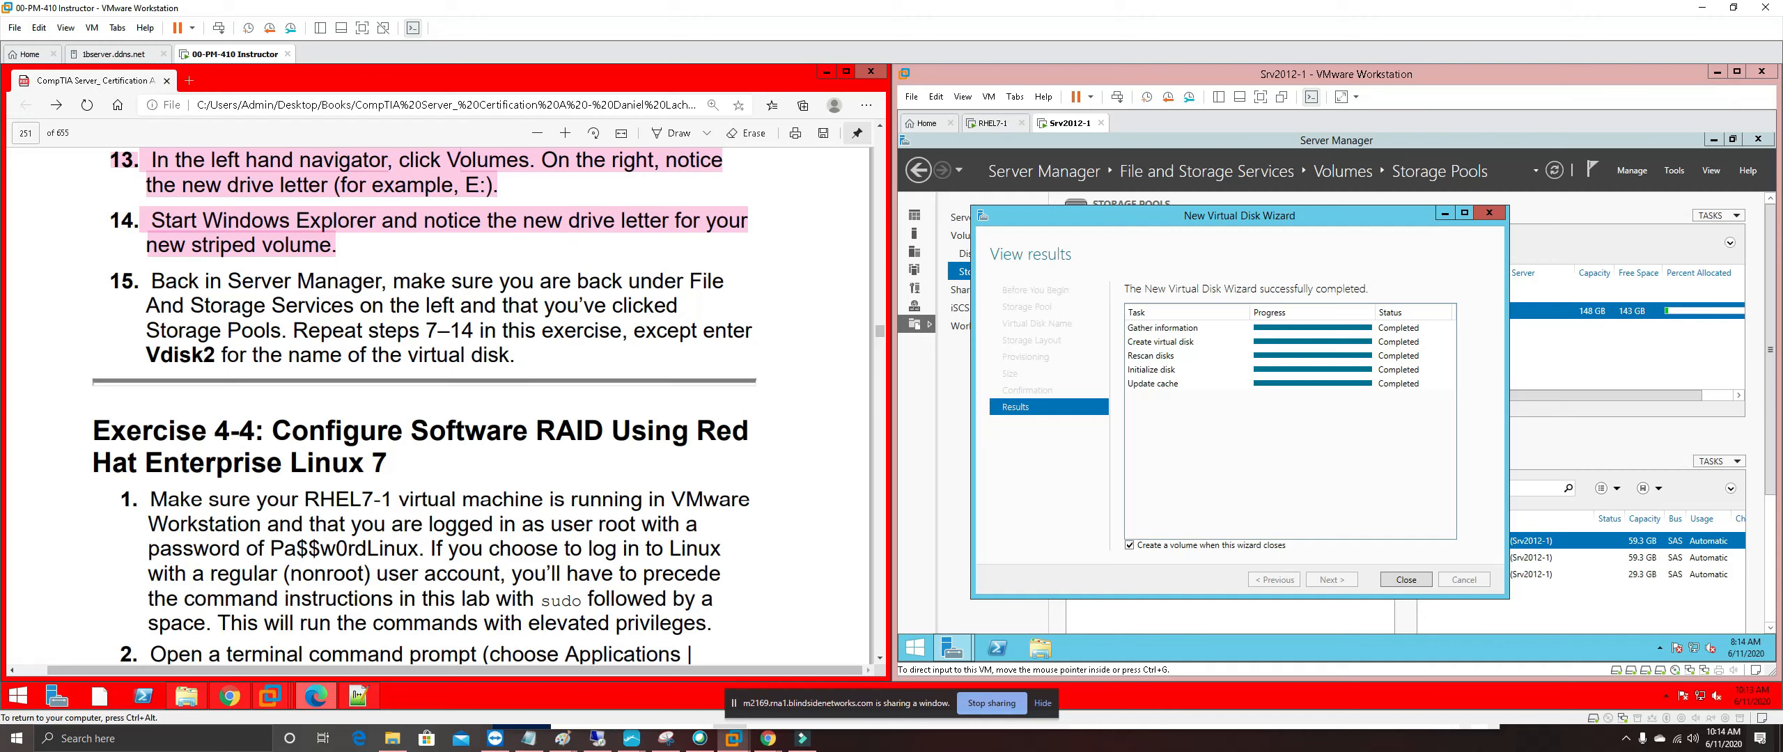
{"action": "scroll", "coordinate": [440, 407], "scroll_direction": "up", "scroll_amount": 1}
{"action": "scroll", "coordinate": [424, 417], "scroll_direction": "up", "scroll_amount": 1}
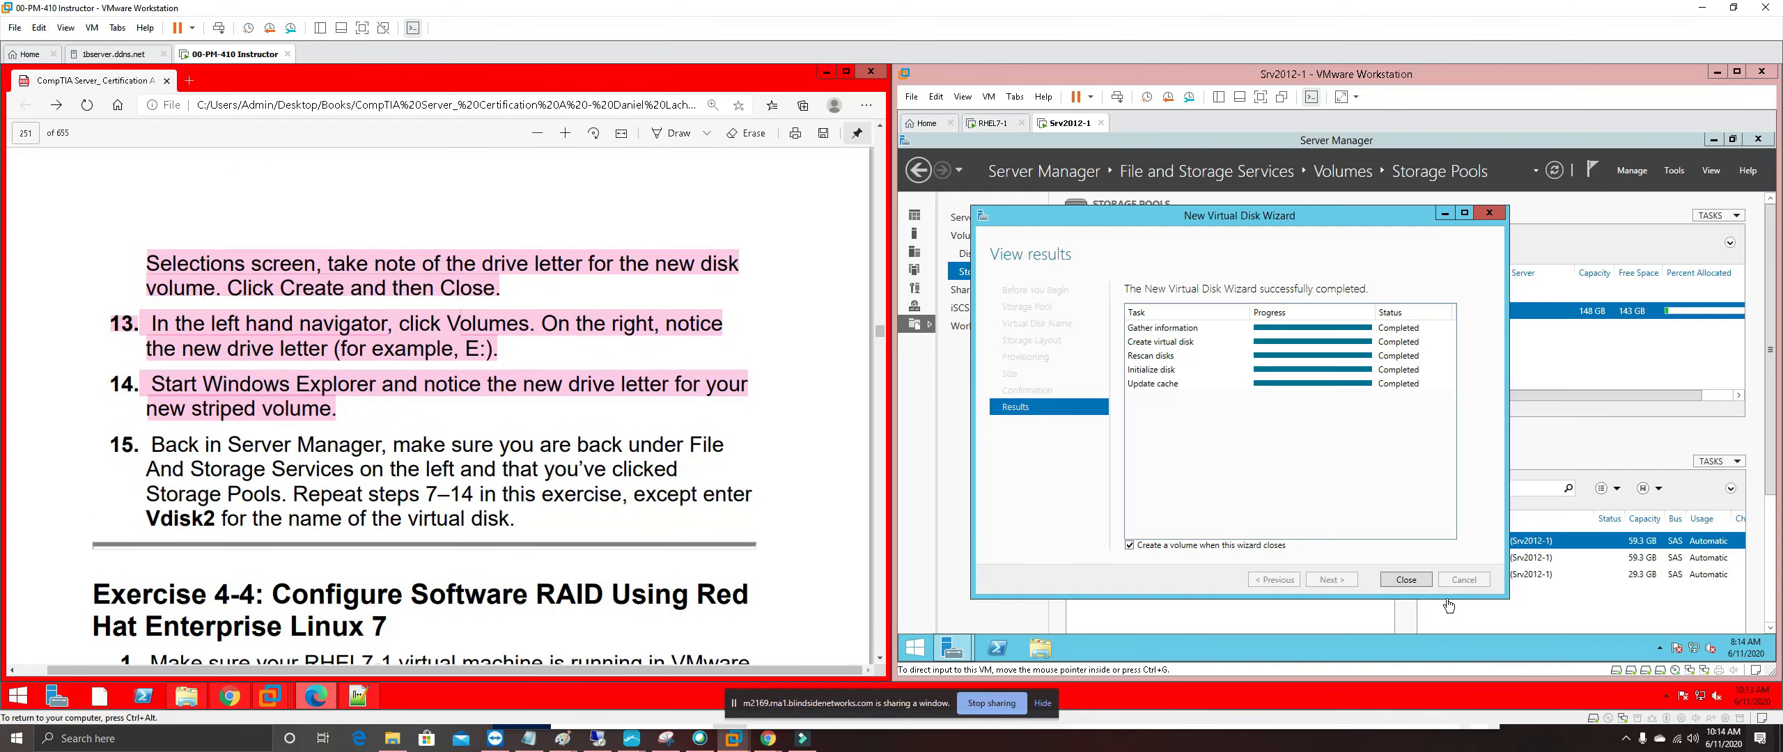
{"action": "left_click", "coordinate": [1415, 583]}
Create an NTFS volume F: on Vdisk2 at default size, then close the wizard
{"action": "left_click", "coordinate": [1414, 584]}
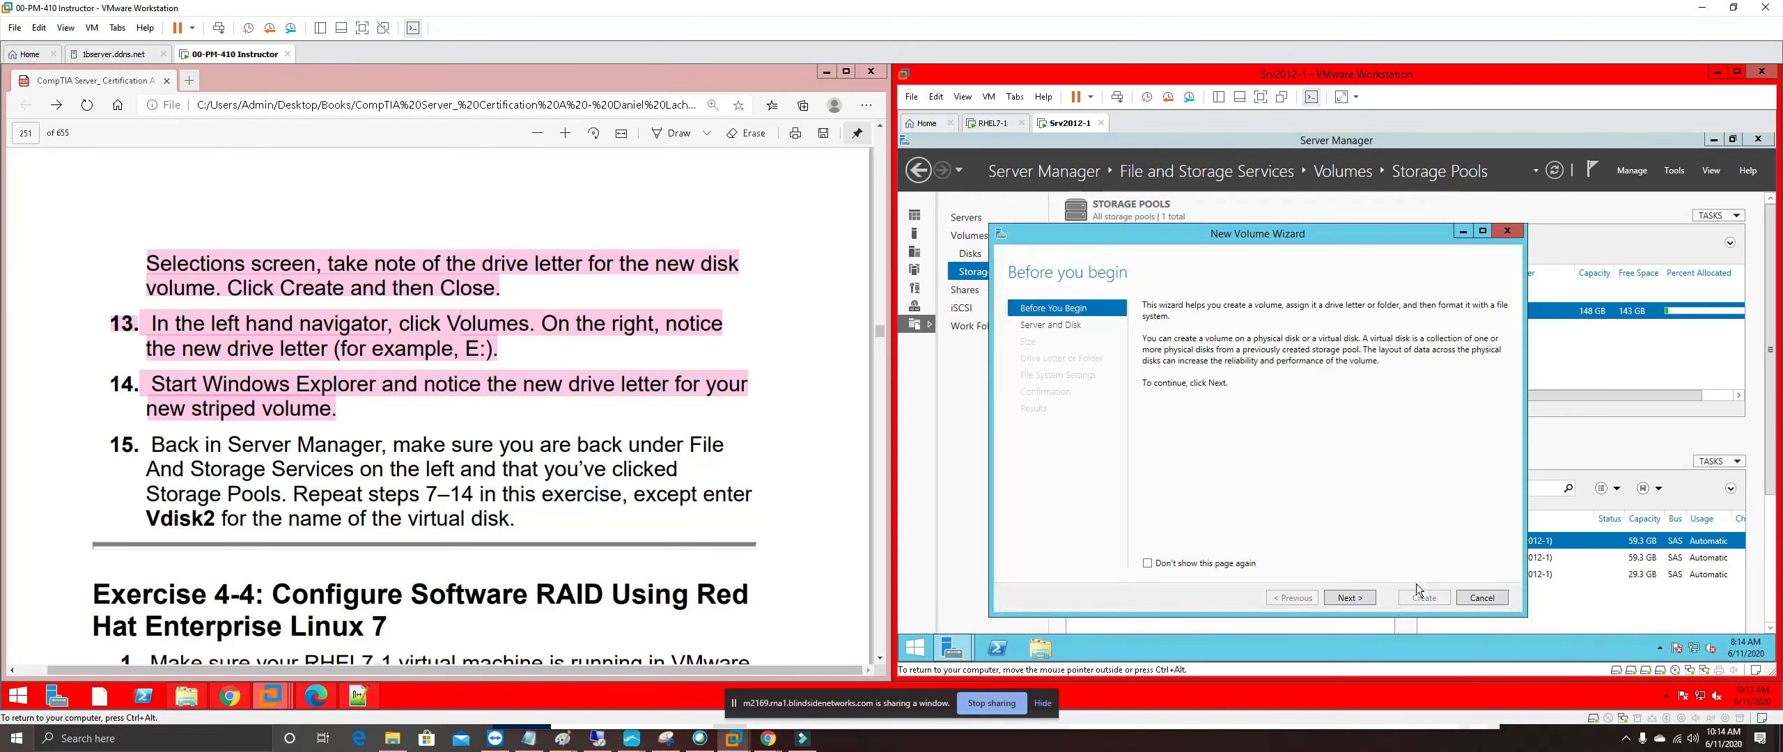
{"action": "left_click", "coordinate": [1367, 596]}
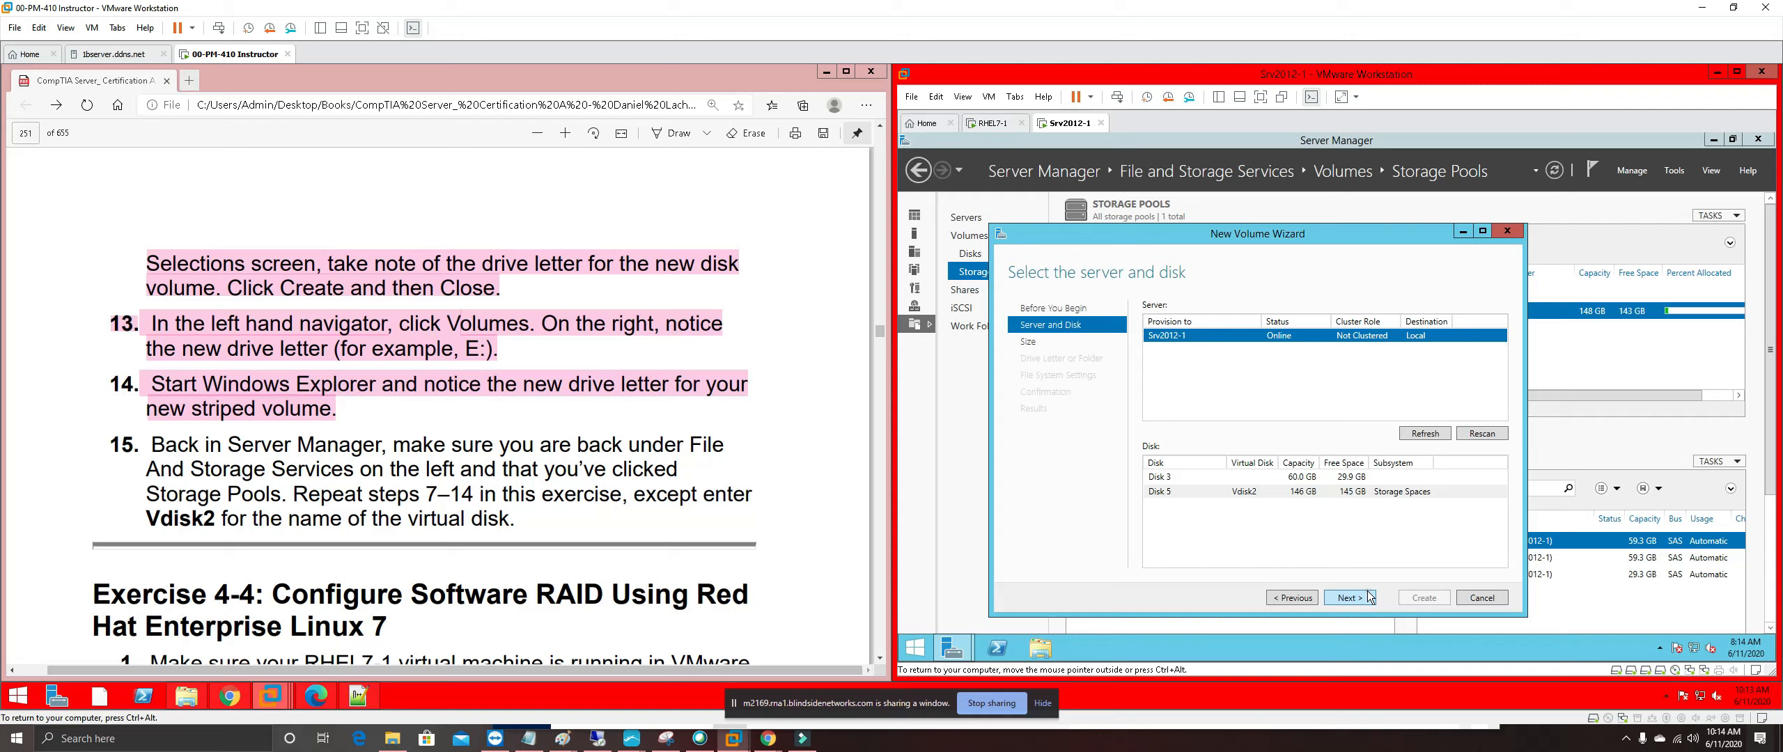
{"action": "left_click", "coordinate": [1366, 596]}
{"action": "left_click", "coordinate": [1365, 594]}
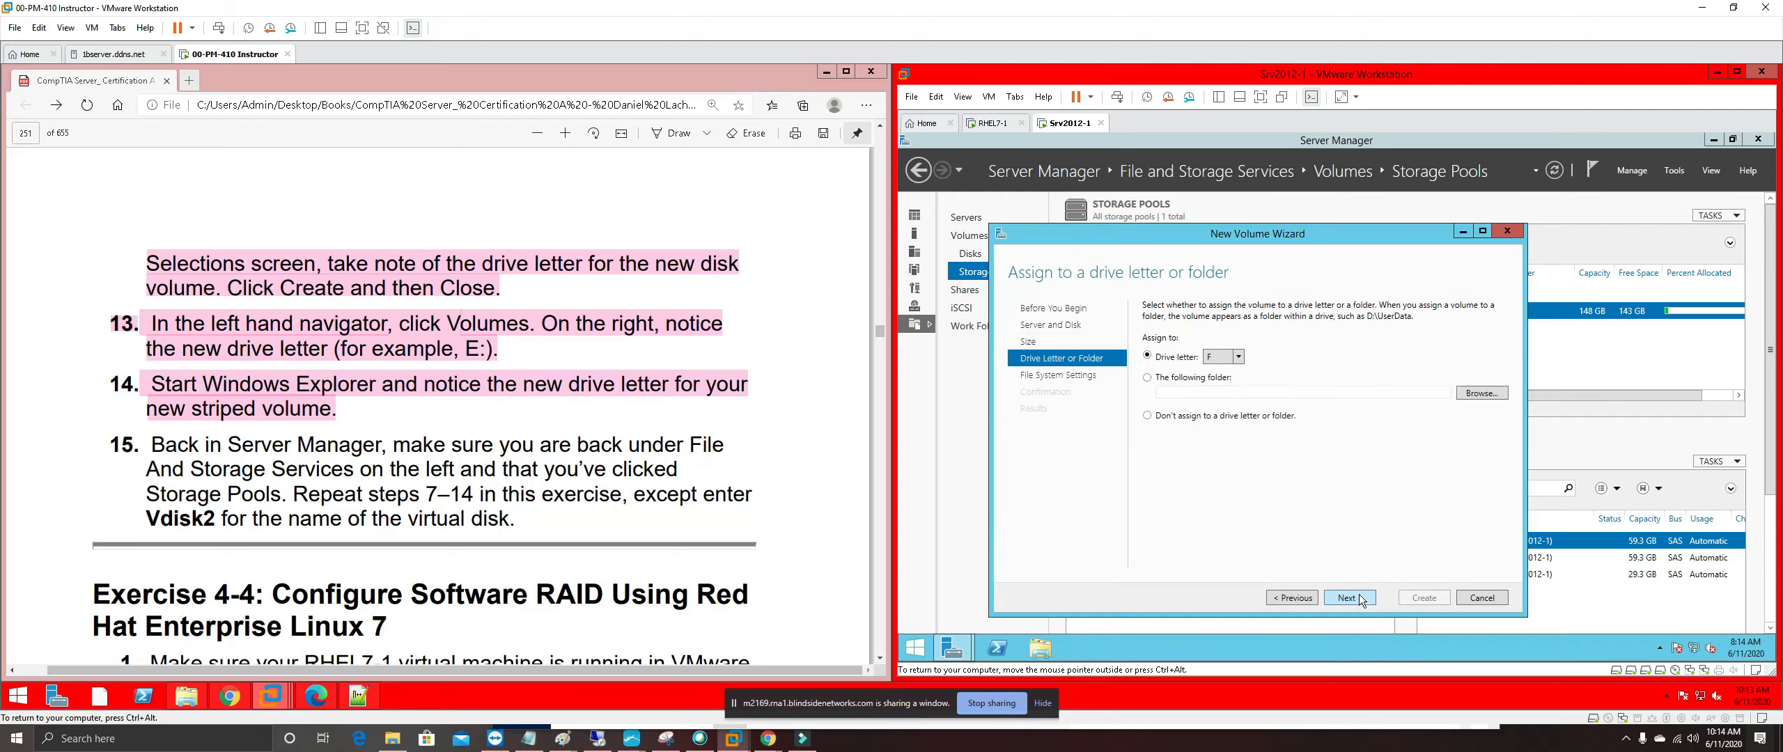
{"action": "left_click", "coordinate": [1361, 596]}
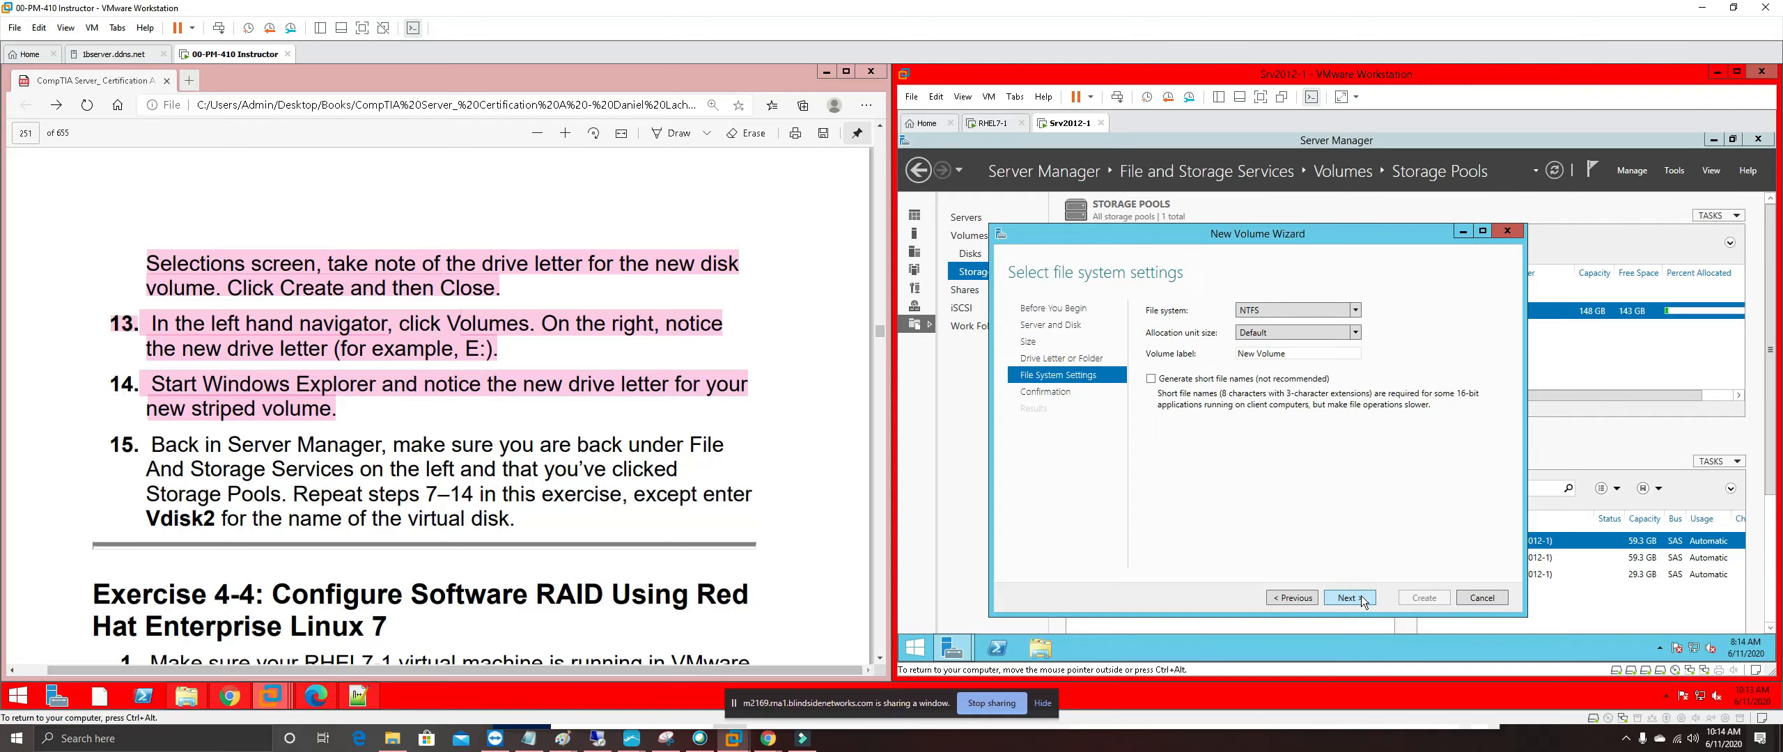
{"action": "left_click", "coordinate": [1361, 596]}
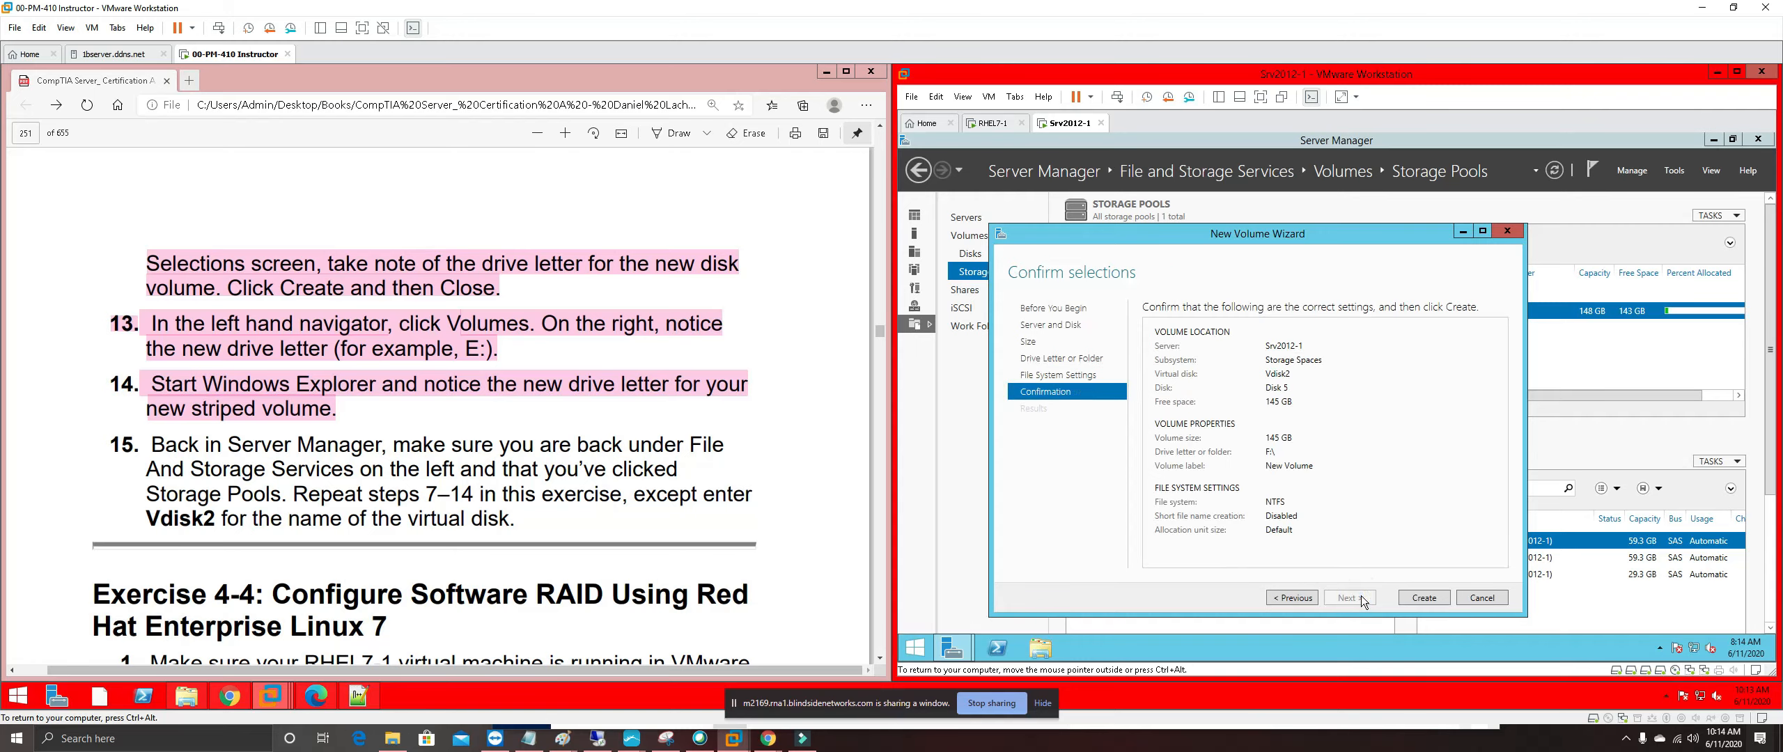
{"action": "left_click", "coordinate": [1450, 600]}
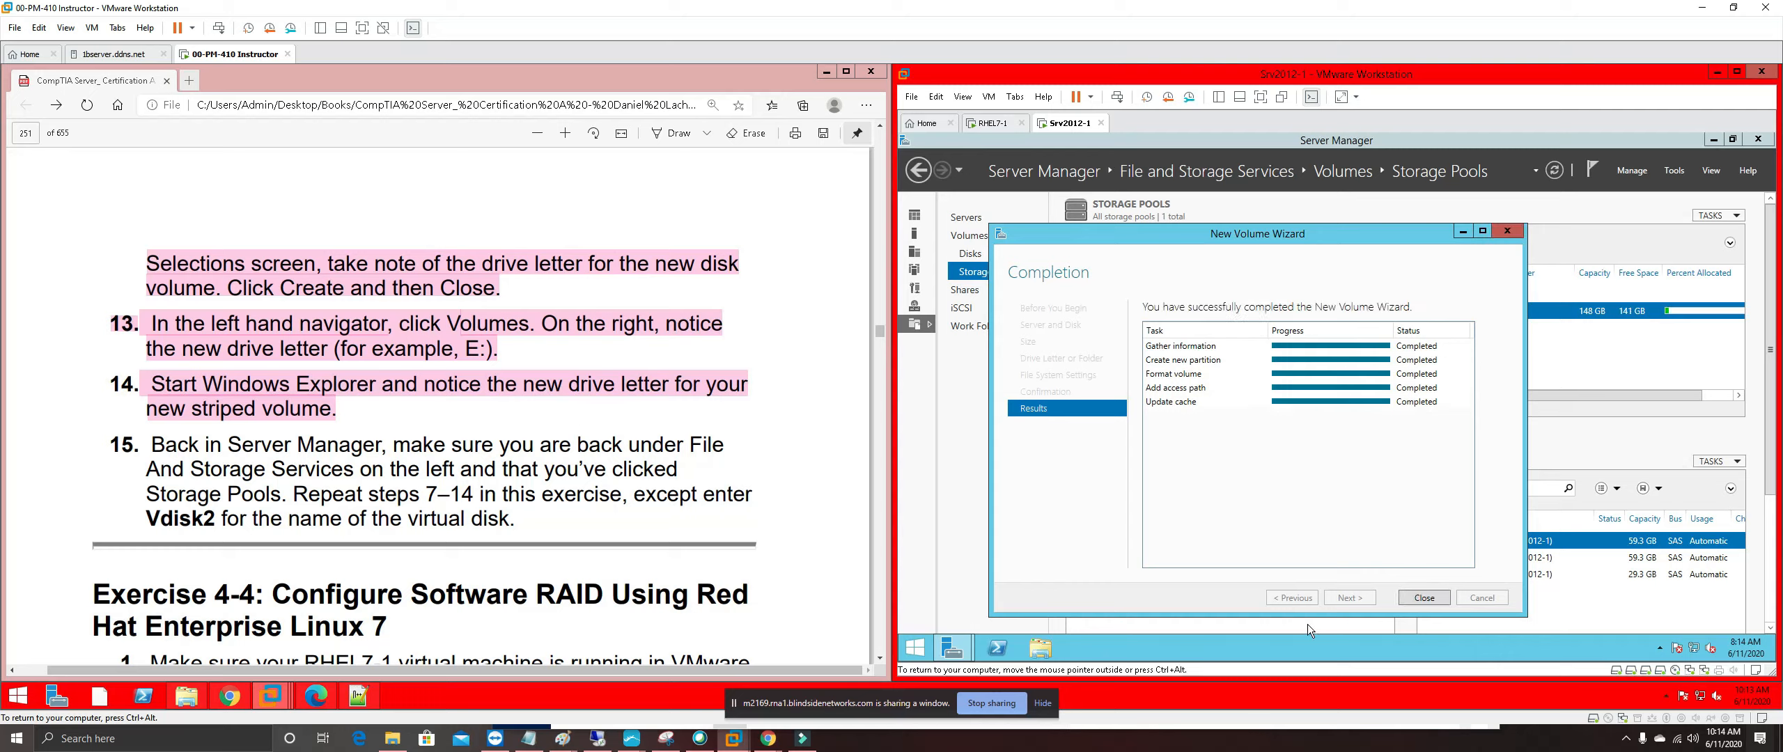
{"action": "left_click", "coordinate": [1422, 597]}
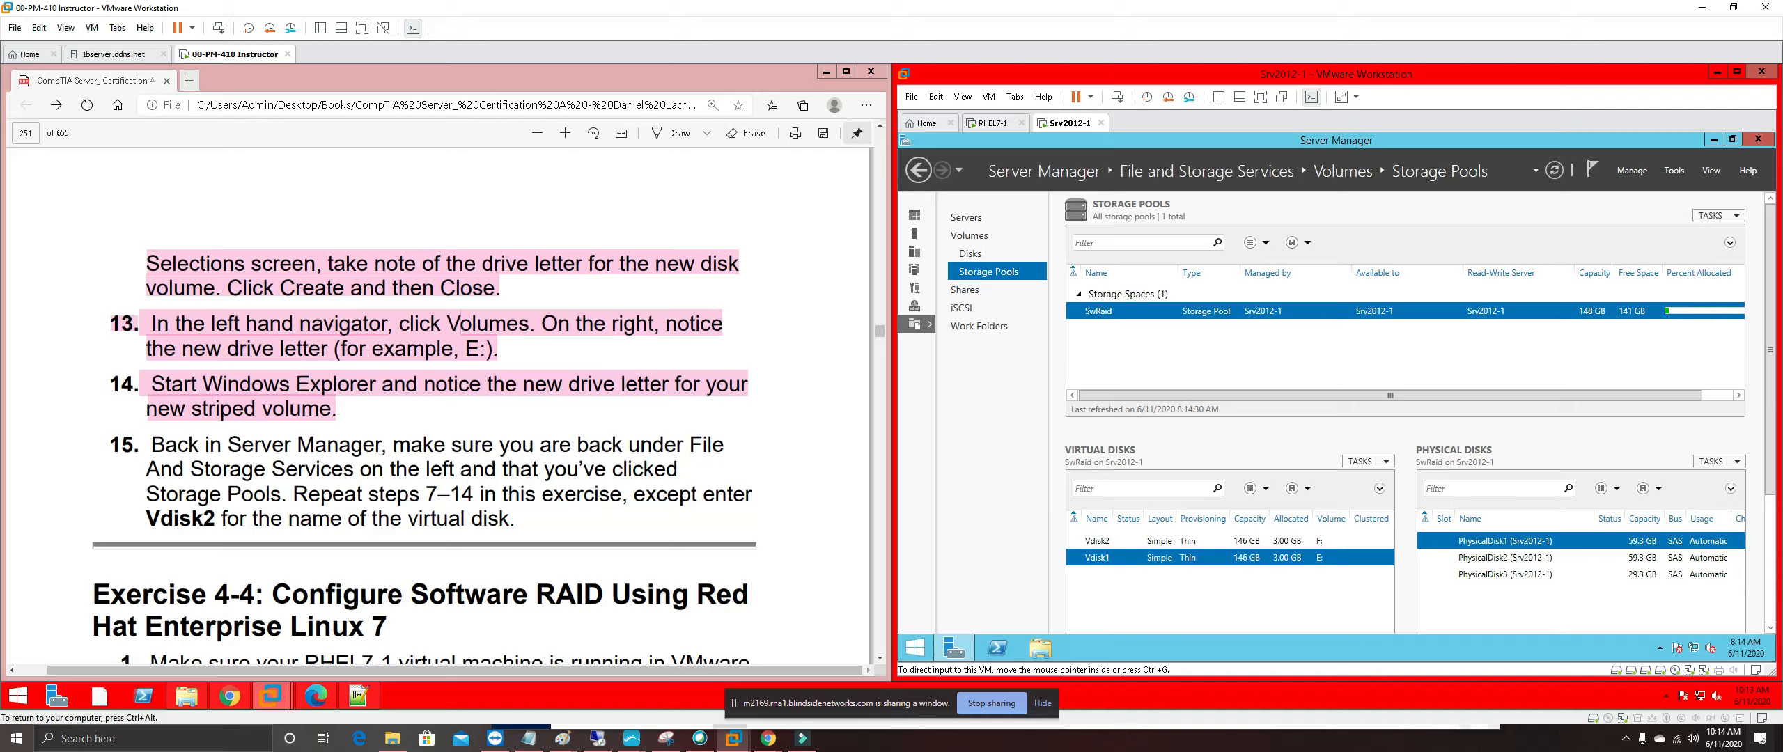
{"action": "left_click", "coordinate": [369, 596]}
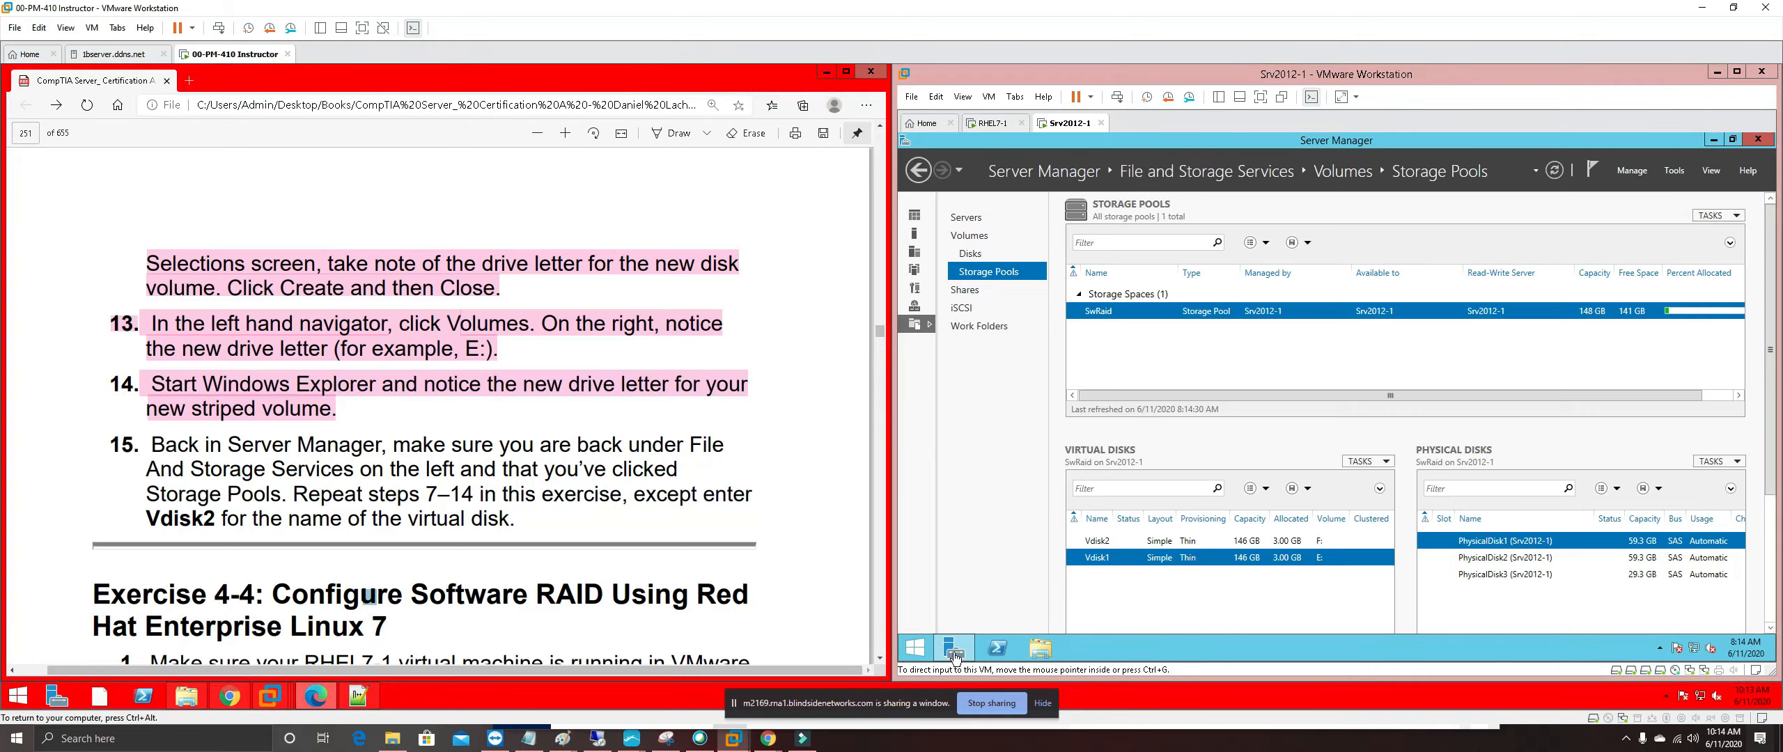
Open This PC in the VM to check the 145 GB E: and F: volumes
{"action": "left_click", "coordinate": [1042, 650]}
{"action": "left_click", "coordinate": [1042, 650]}
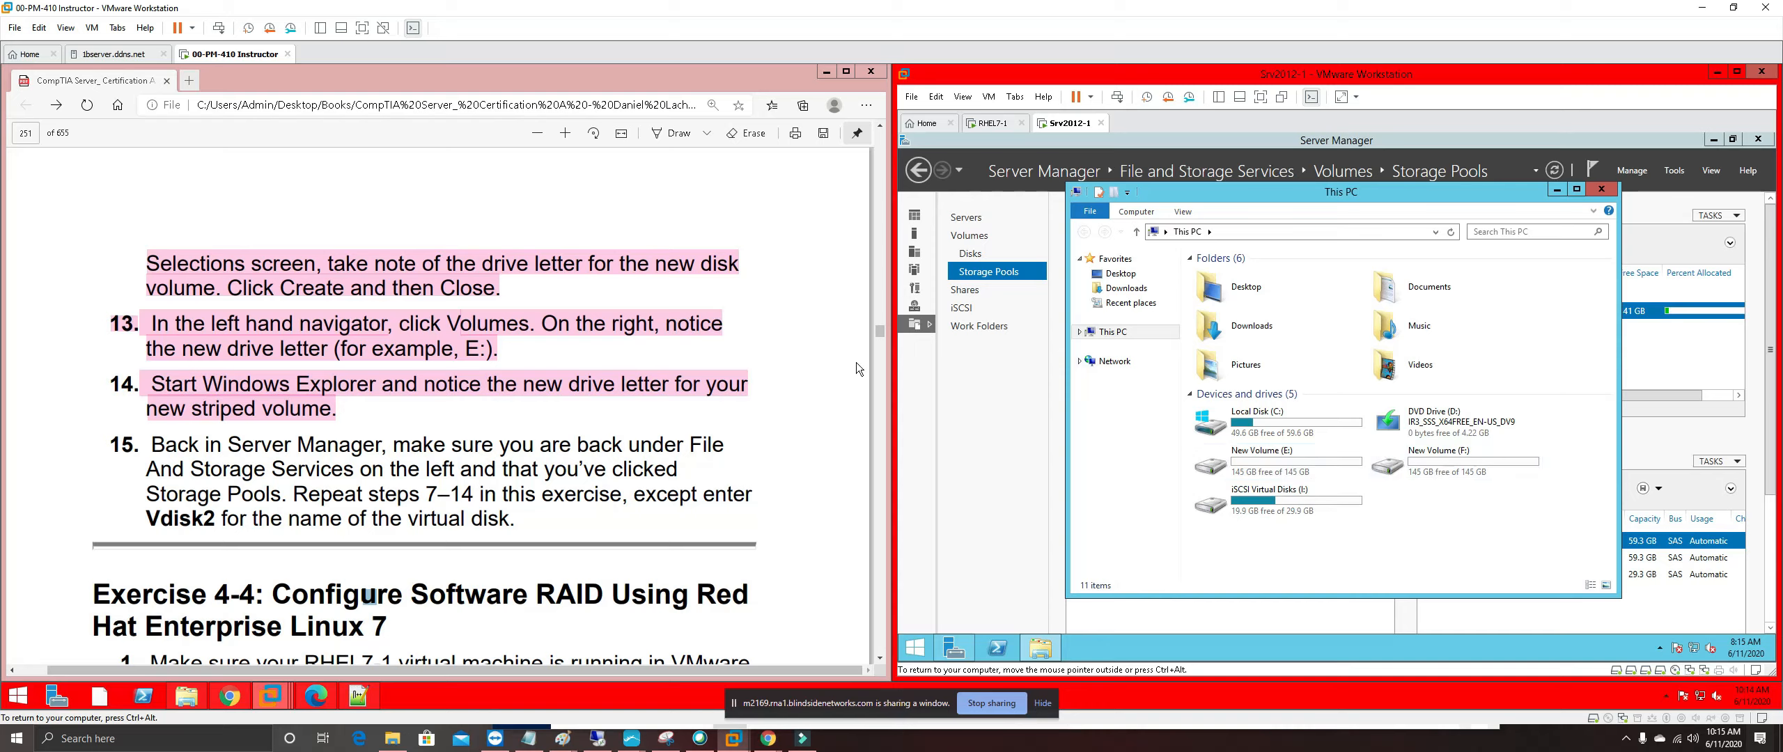
{"action": "left_click", "coordinate": [377, 464]}
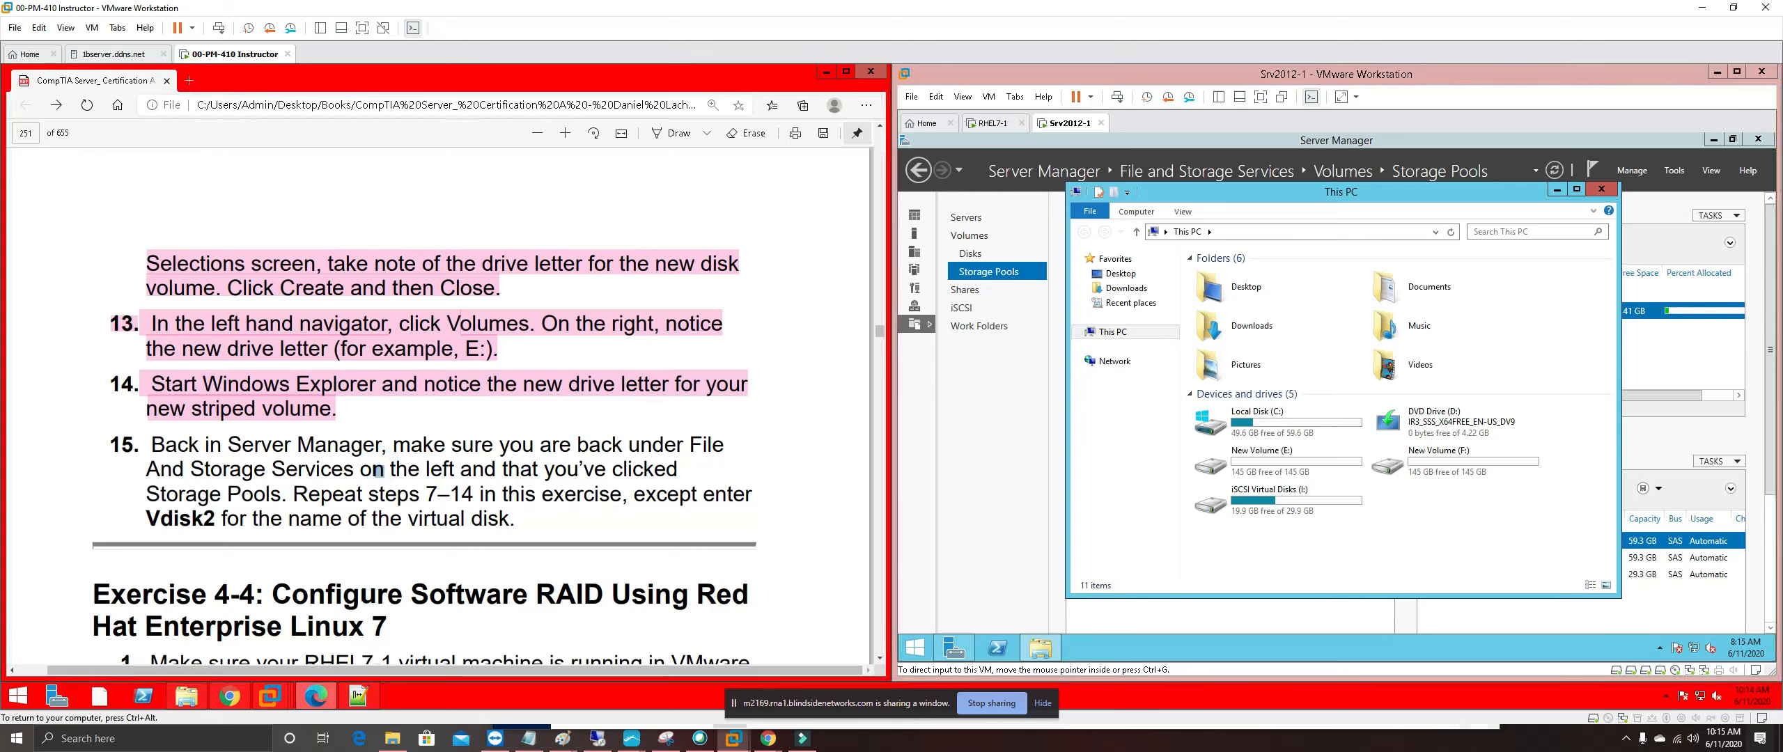
{"action": "left_click", "coordinate": [515, 519]}
Highlight step 15 of the lab guide in pink and close This PC
{"action": "left_click_drag", "start_coordinate": [515, 519], "coordinate": [112, 445]}
{"action": "right_click", "coordinate": [194, 445]}
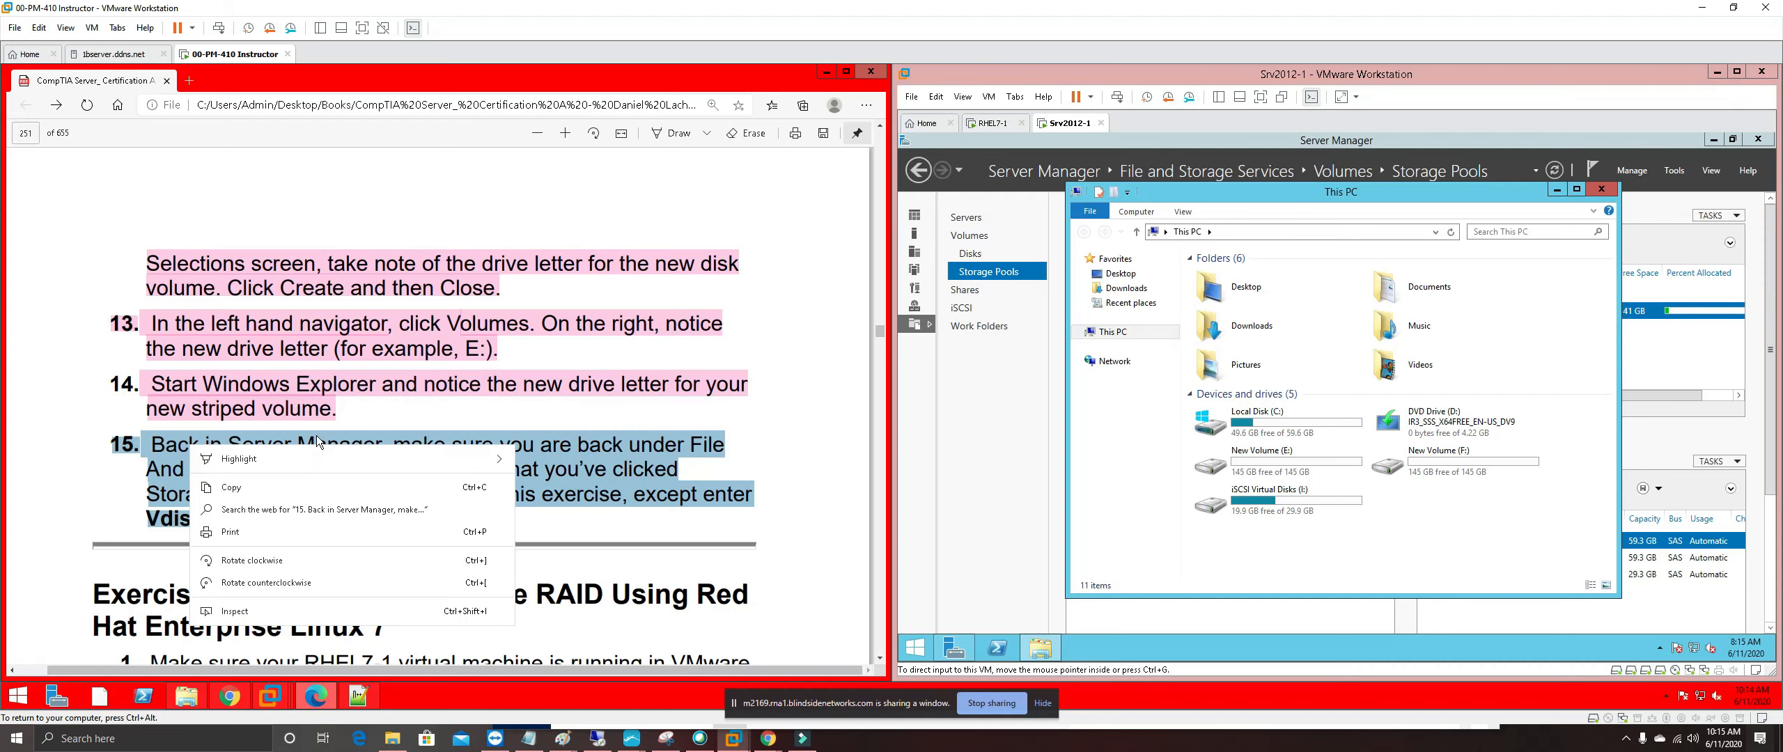
{"action": "mouse_move", "coordinate": [454, 452]}
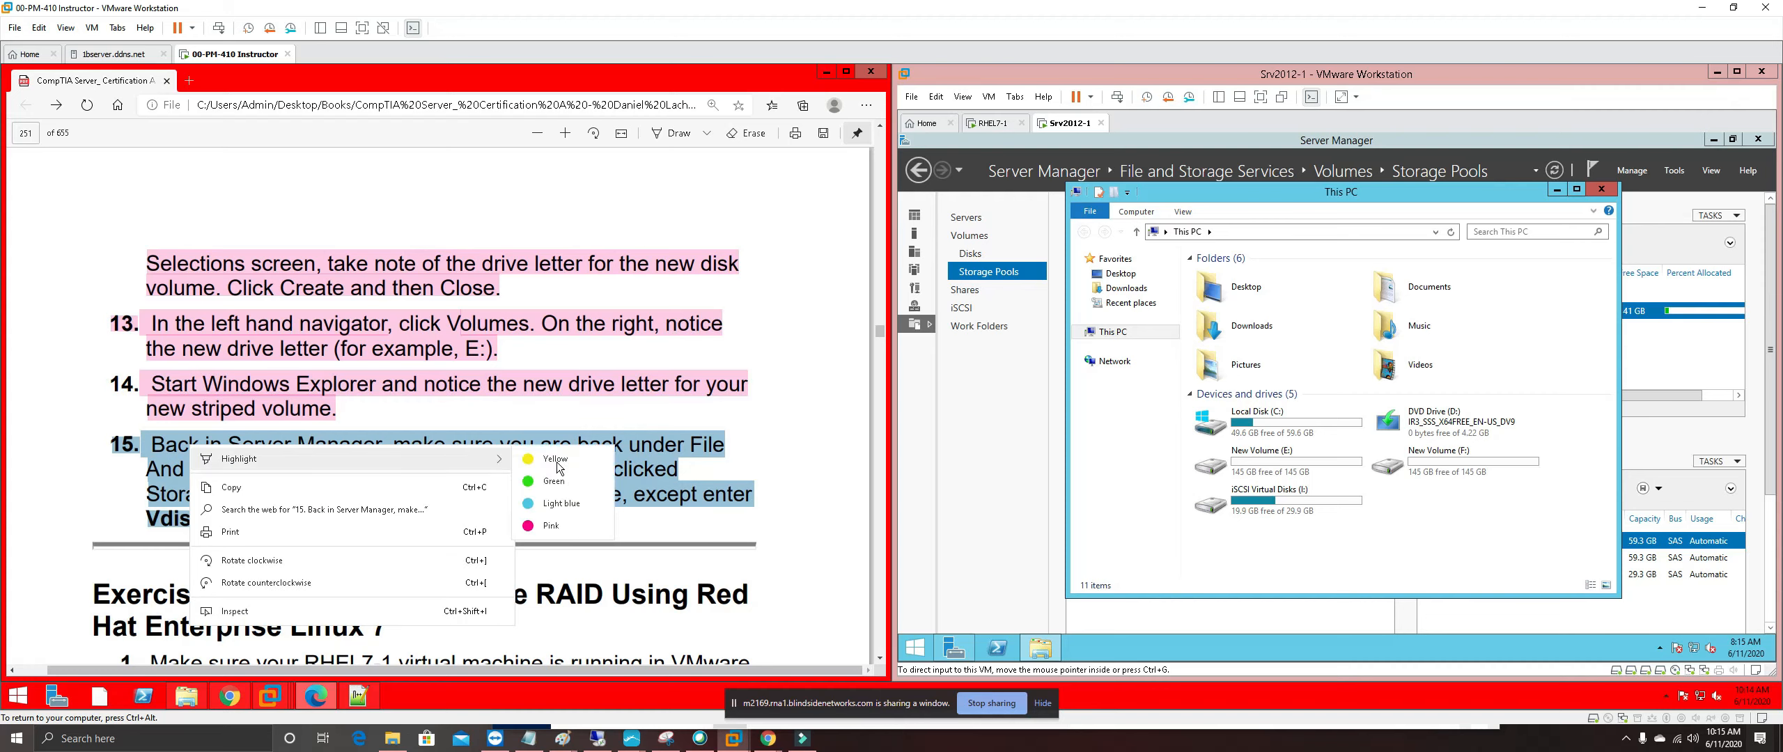
{"action": "left_click", "coordinate": [554, 529]}
{"action": "scroll", "coordinate": [518, 416], "scroll_direction": "down", "scroll_amount": 5}
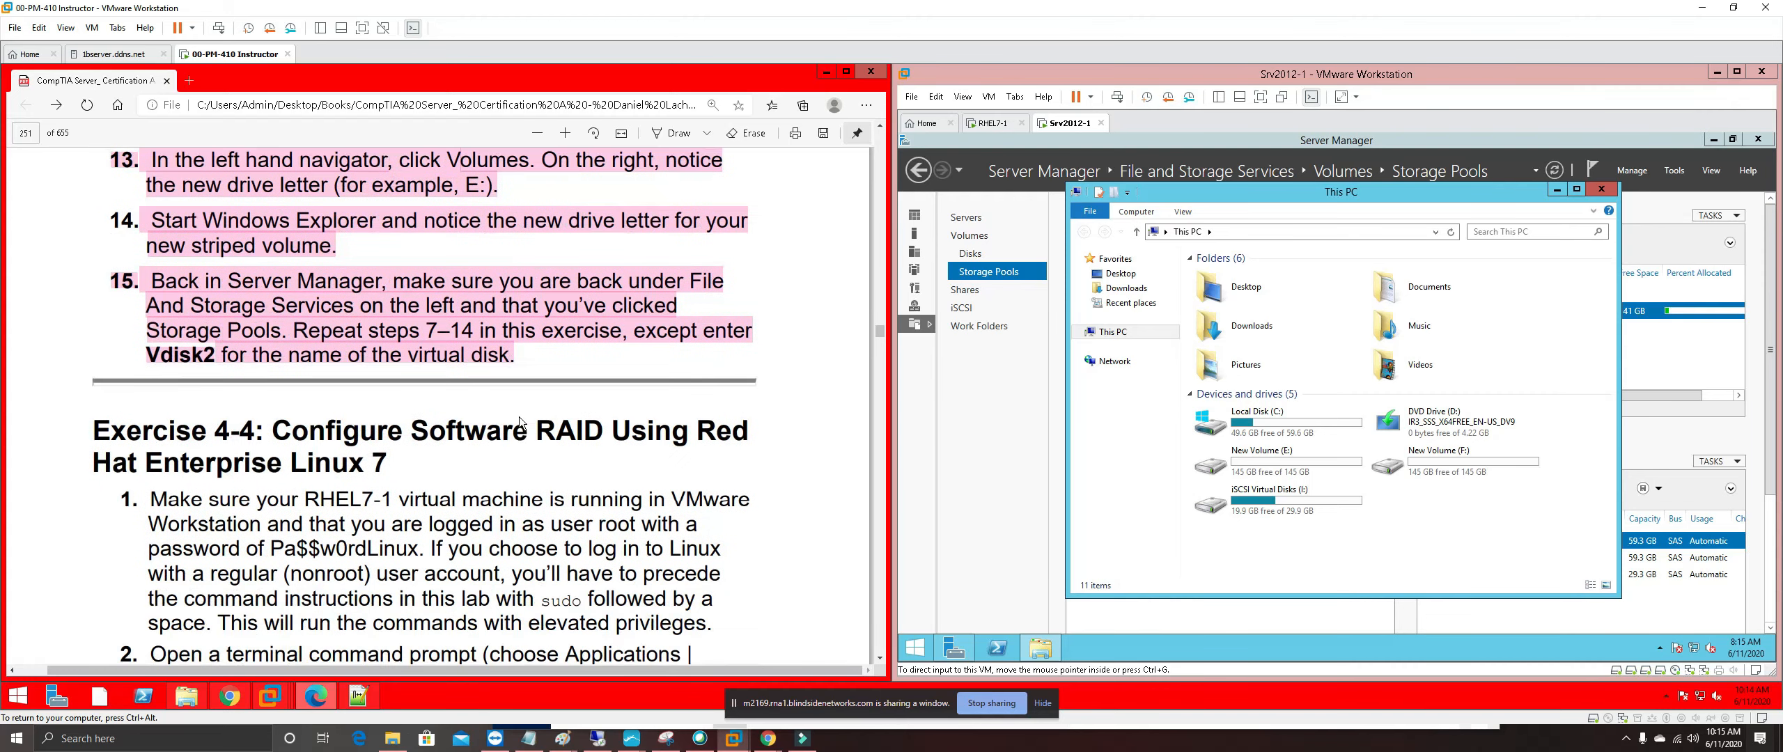
{"action": "scroll", "coordinate": [518, 416], "scroll_direction": "down", "scroll_amount": 1}
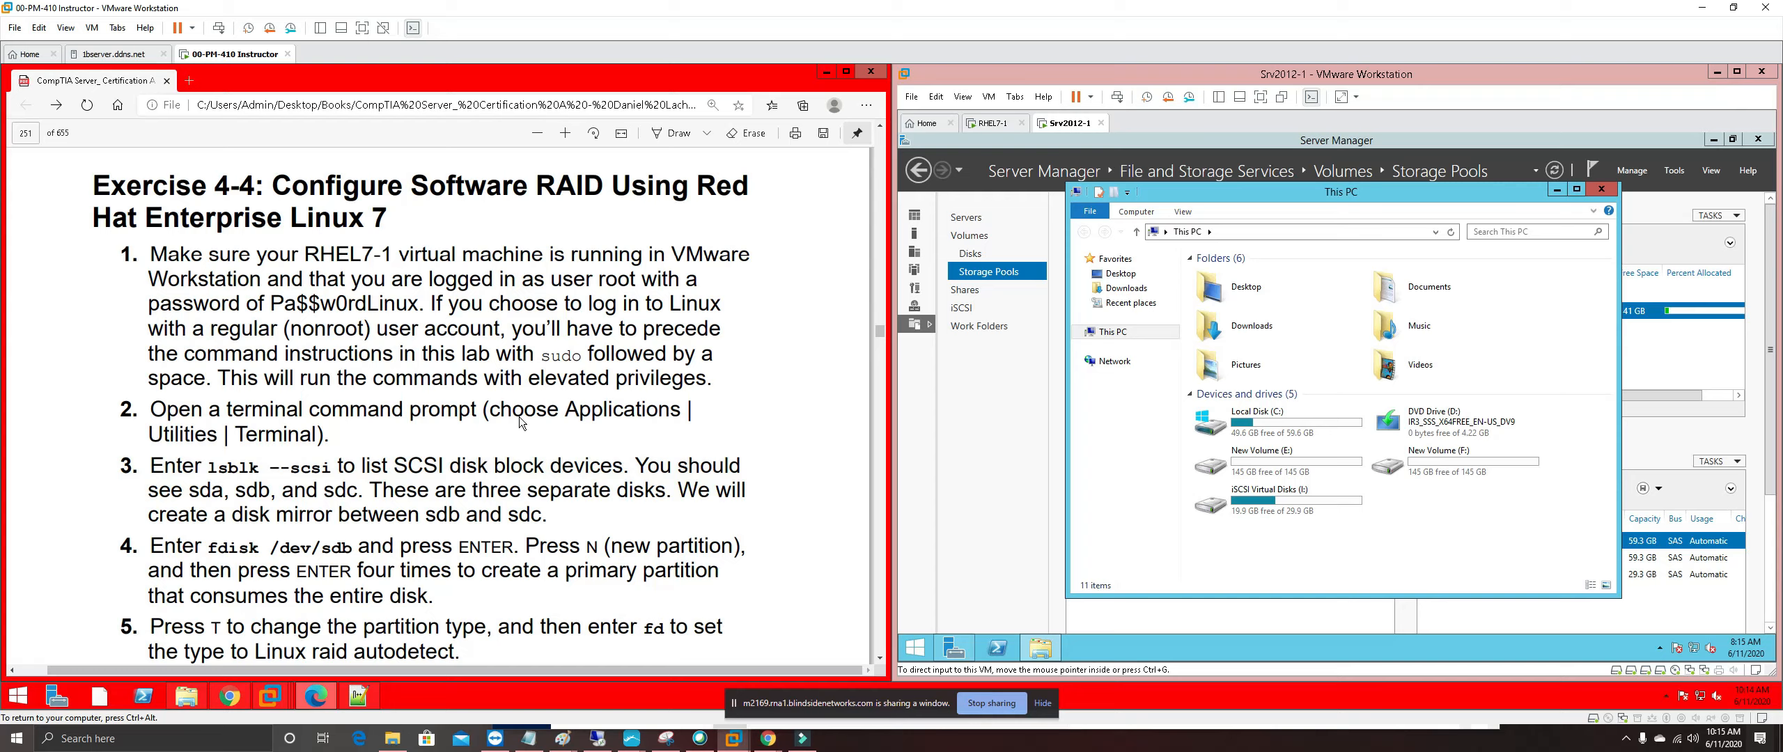
{"action": "left_click", "coordinate": [1604, 199]}
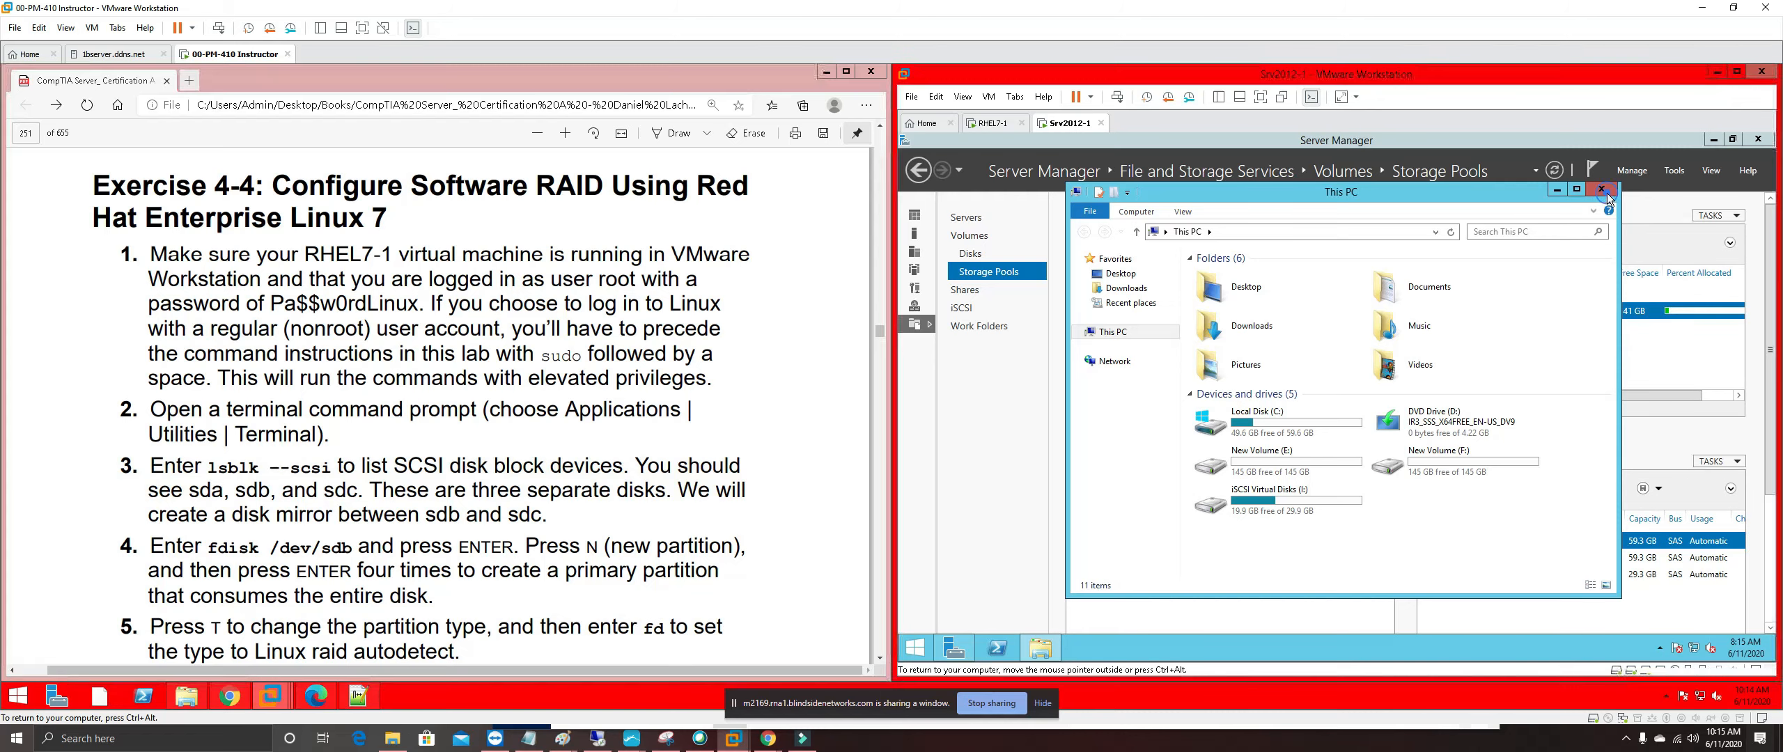
{"action": "left_click", "coordinate": [1605, 199]}
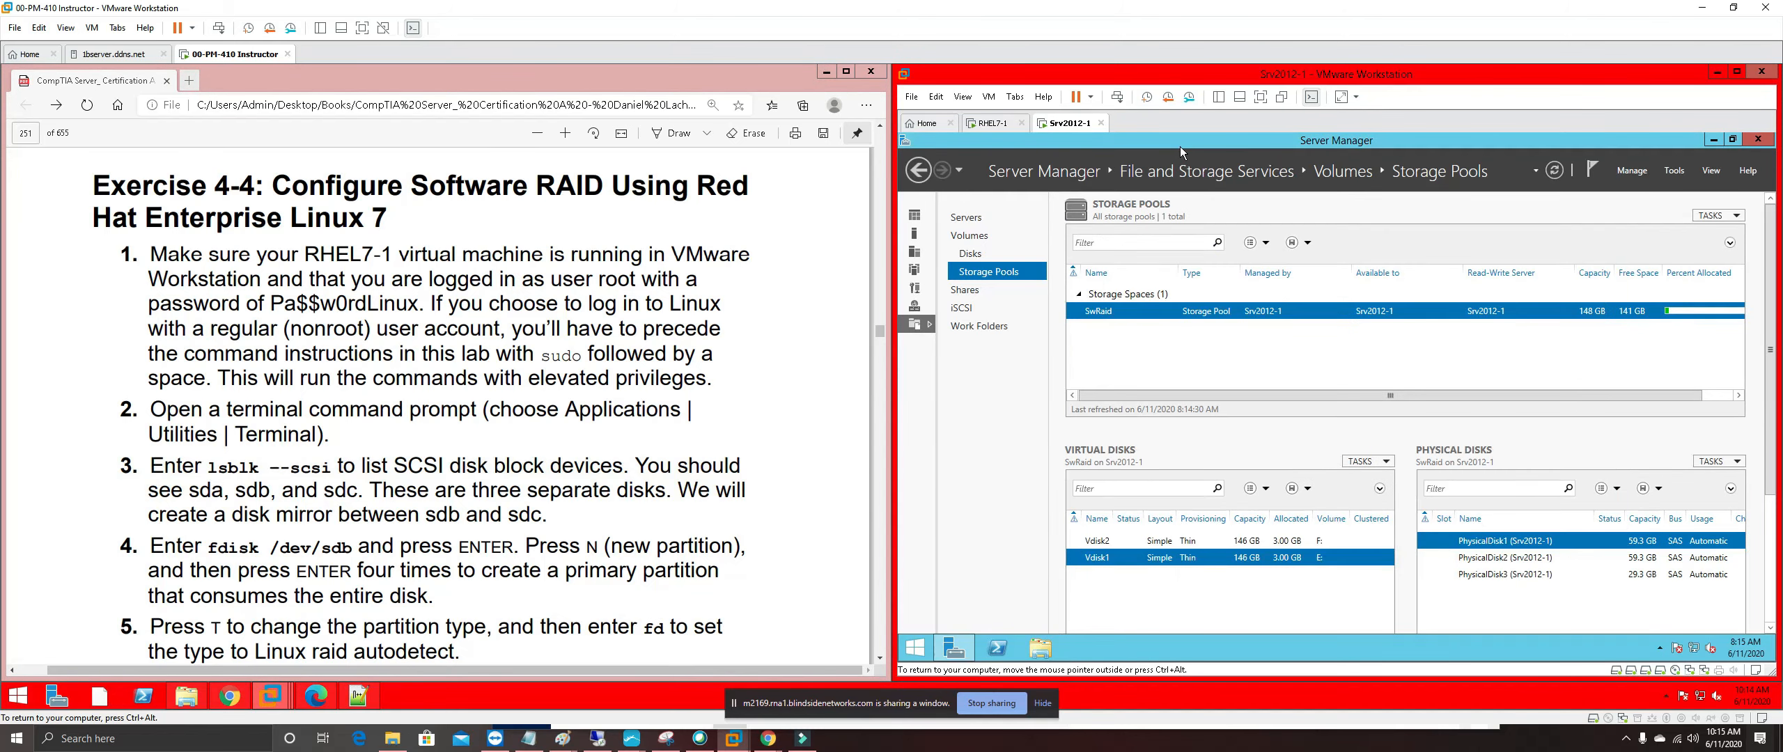
Close the Srv2012-1 tab, leaving it running in the background, and show RHEL7-1
{"action": "left_click", "coordinate": [1100, 122]}
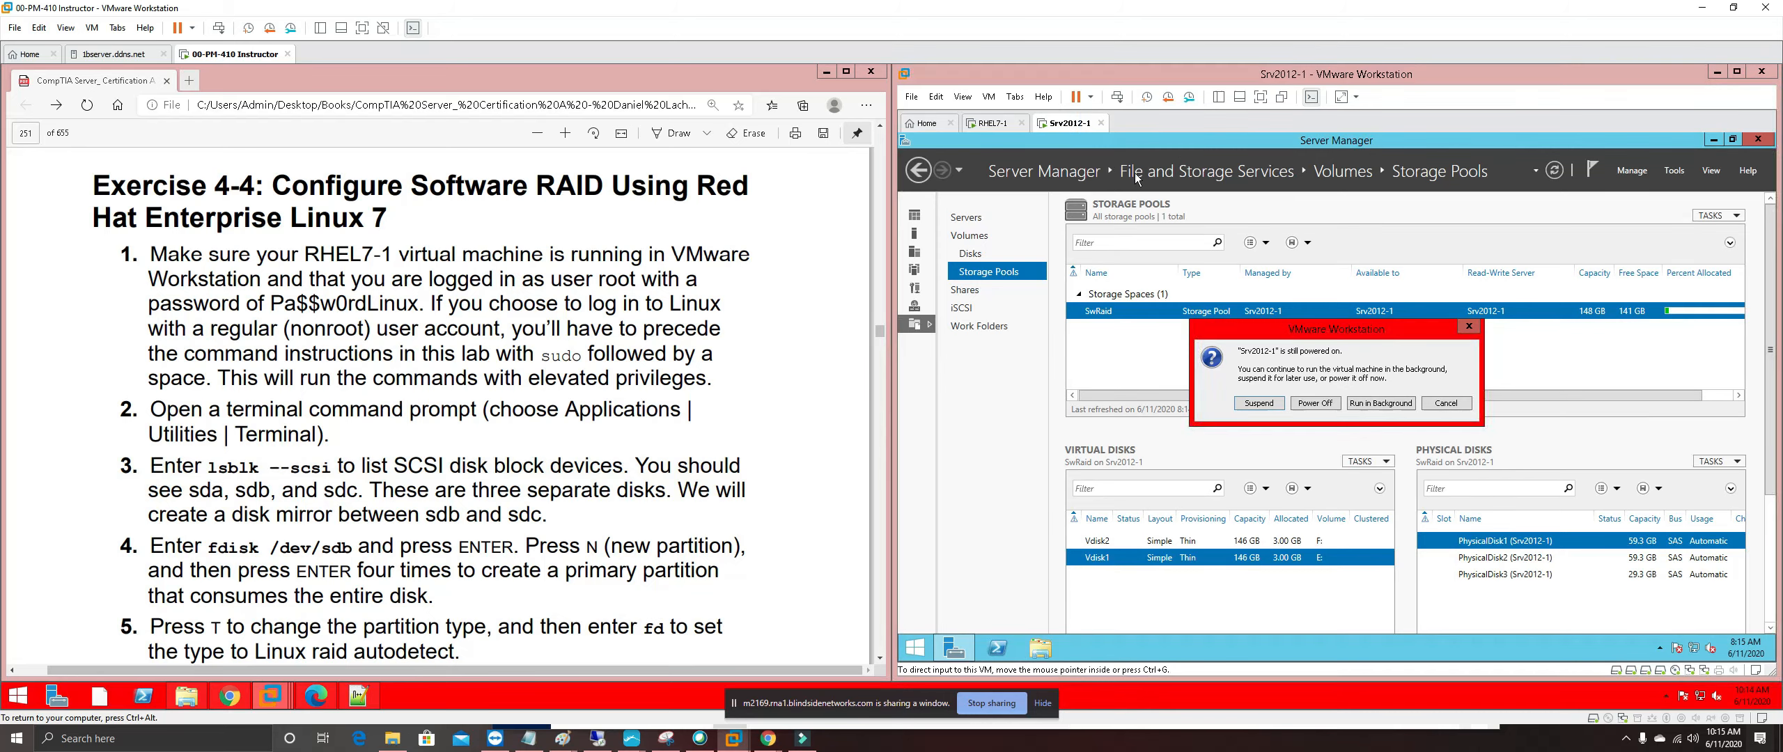
{"action": "left_click", "coordinate": [1396, 407]}
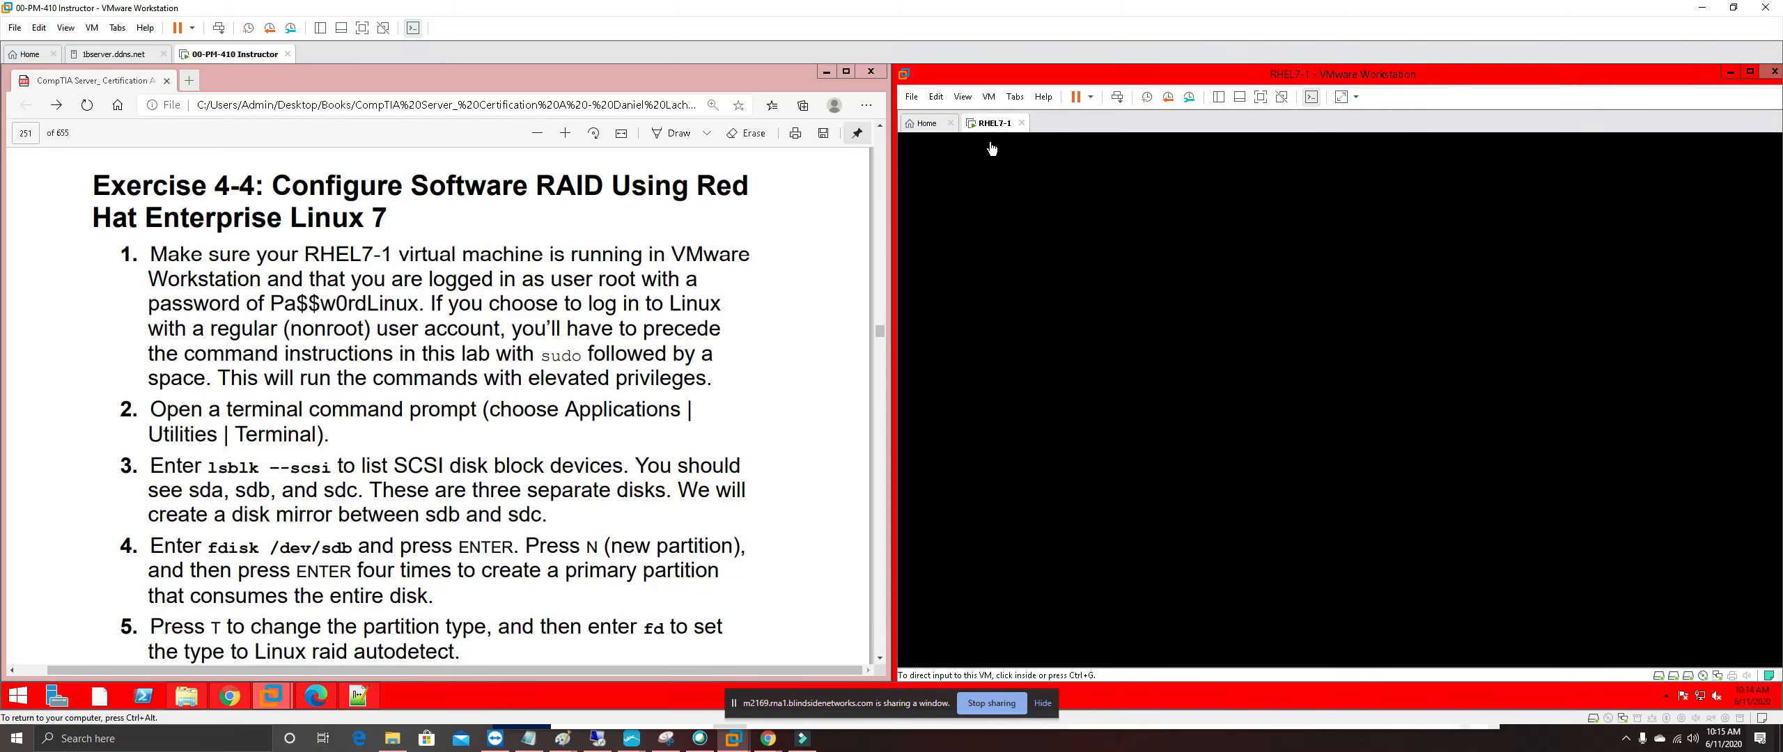
{"action": "left_click", "coordinate": [986, 121]}
Select 'user root' and 'sudo' in guide step 1, then wake RHEL7-1 to its lock screen
{"action": "left_click_drag", "start_coordinate": [552, 278], "coordinate": [637, 278]}
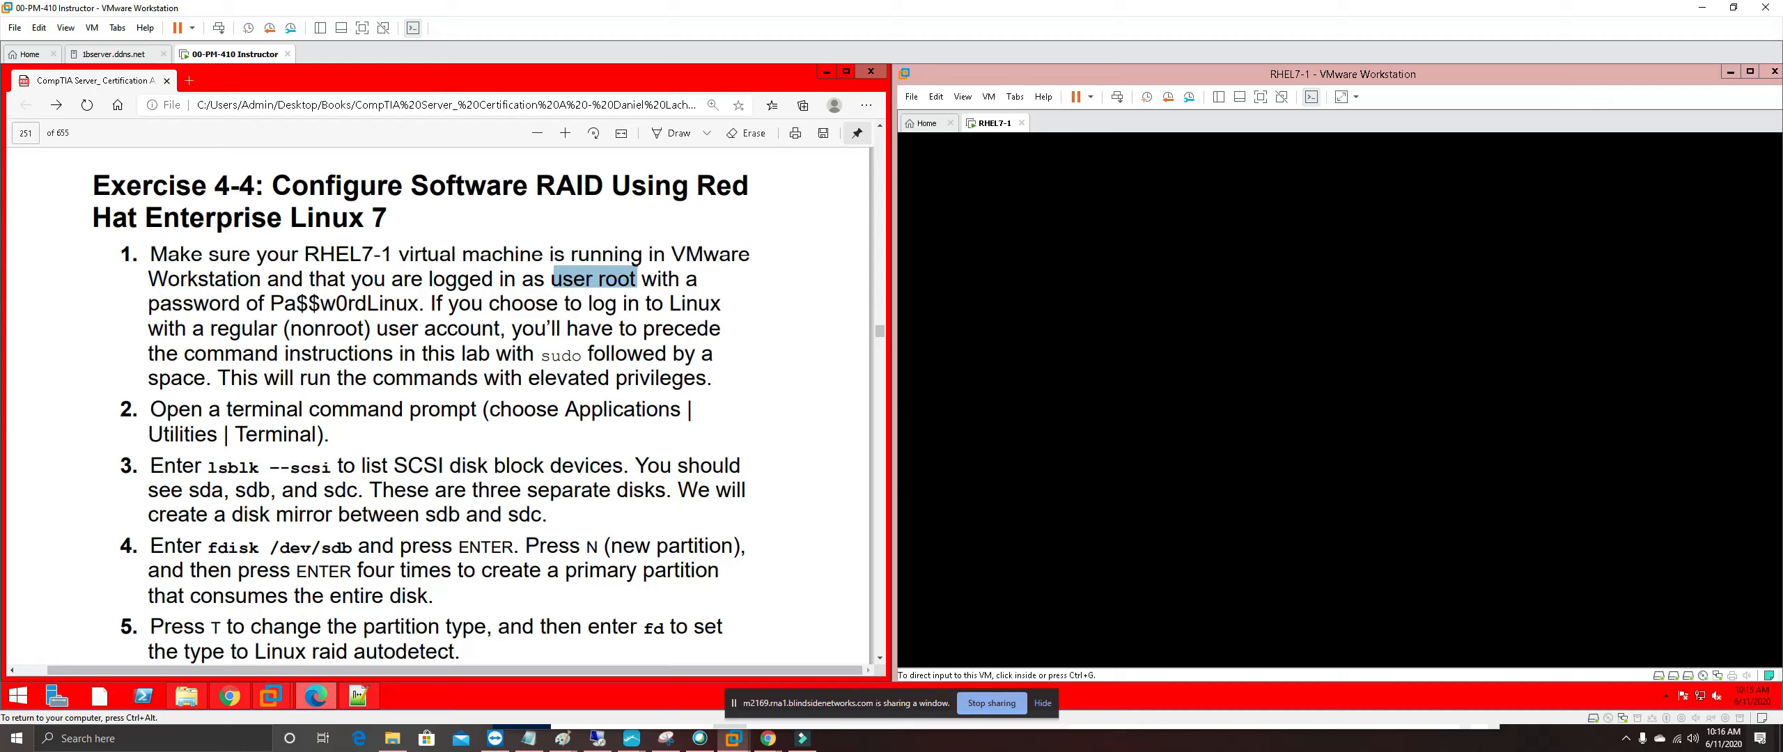
{"action": "left_click_drag", "start_coordinate": [543, 355], "coordinate": [583, 356]}
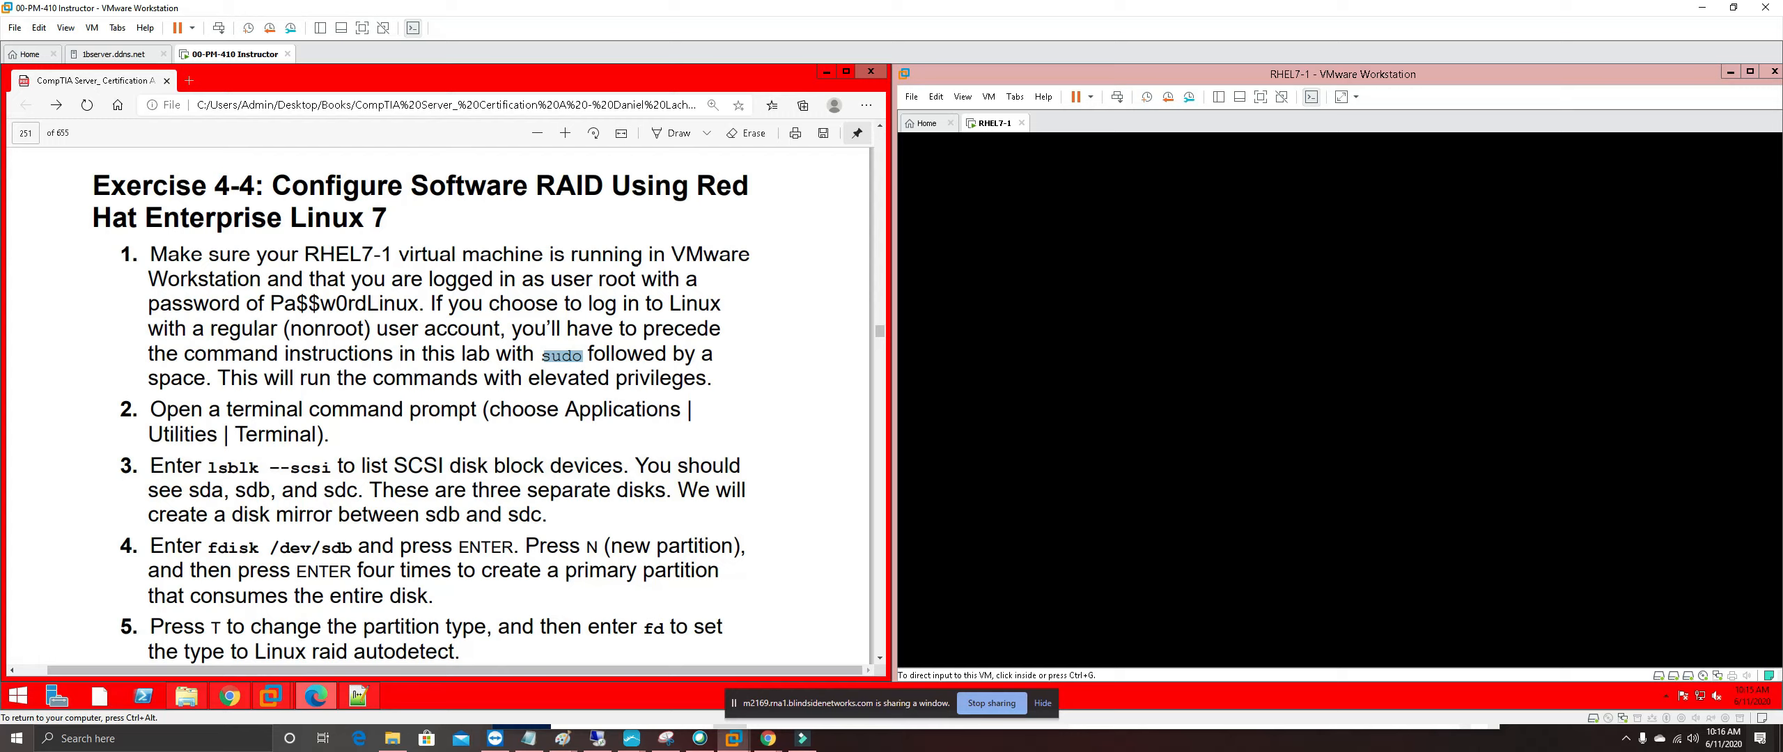
{"action": "left_click", "coordinate": [1117, 363]}
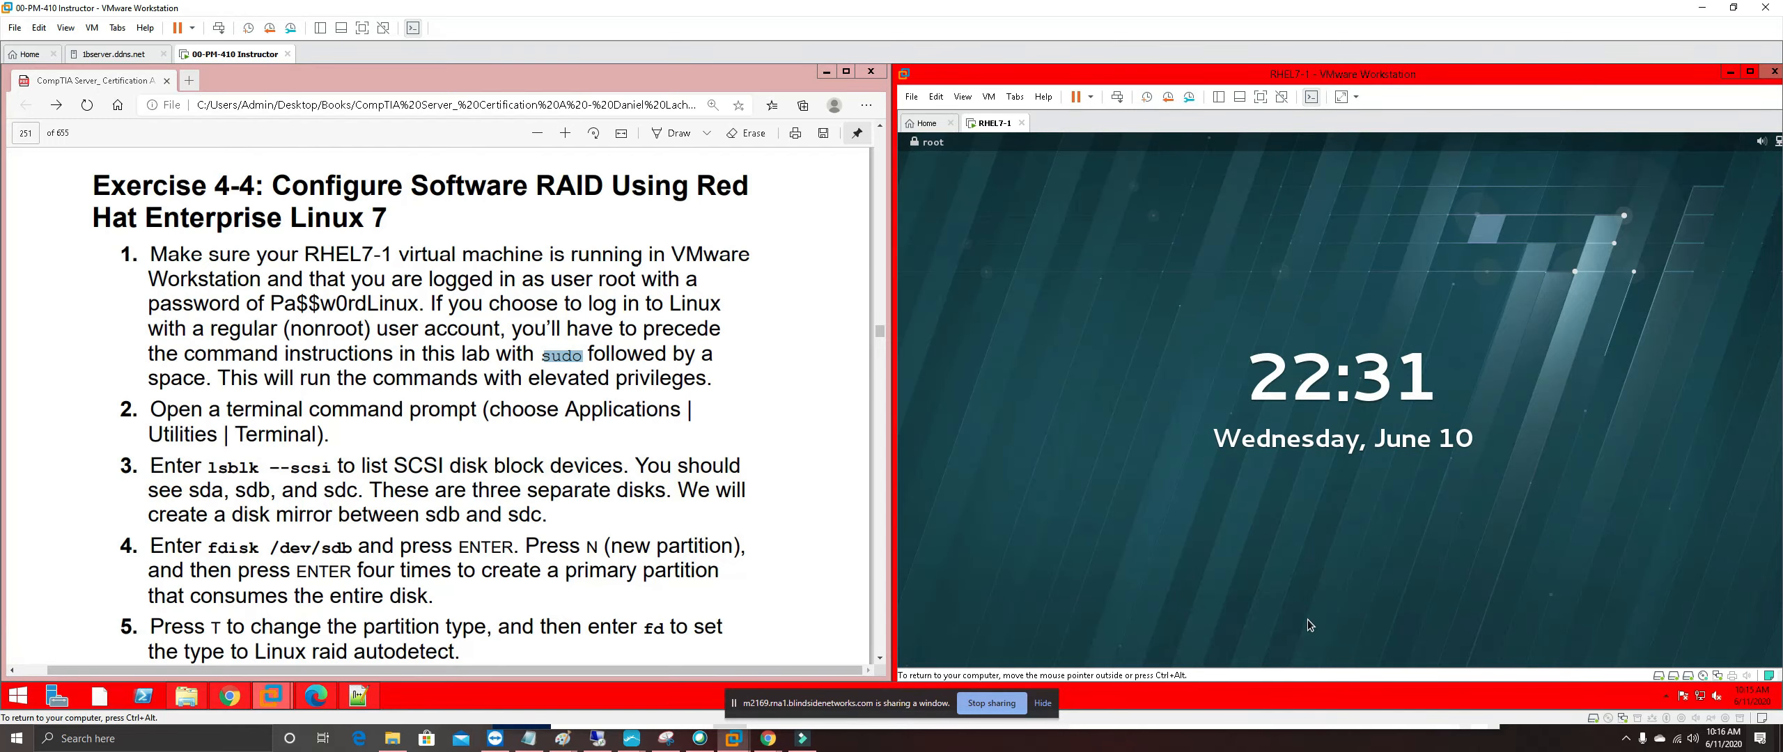
Unlock RHEL7-1 with the root password and run clear in the terminal
{"action": "left_click_drag", "start_coordinate": [1315, 616], "coordinate": [1256, 199]}
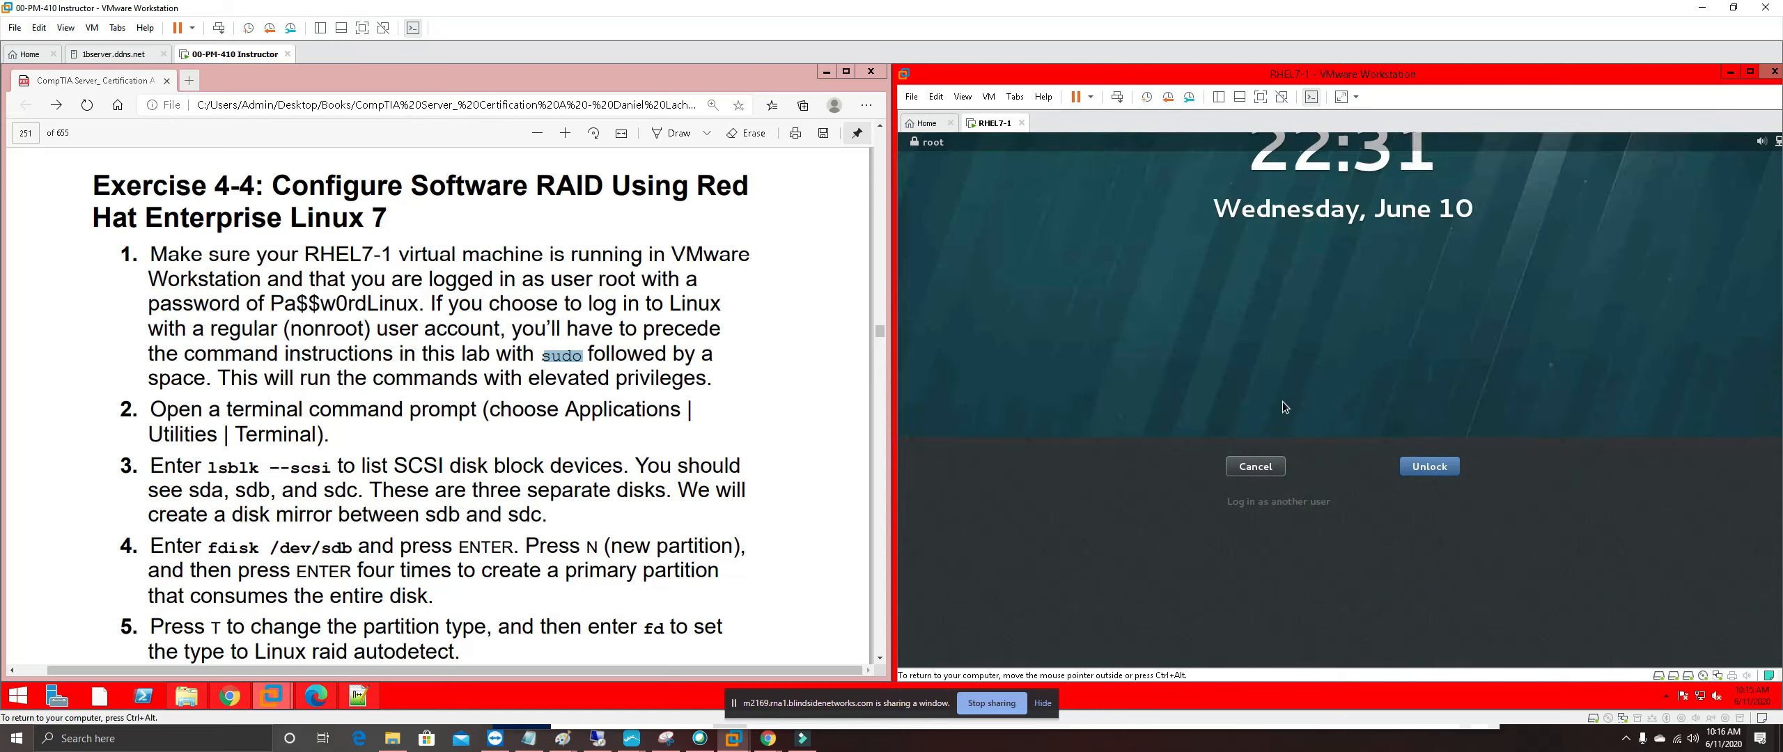
{"action": "left_click", "coordinate": [1283, 399]}
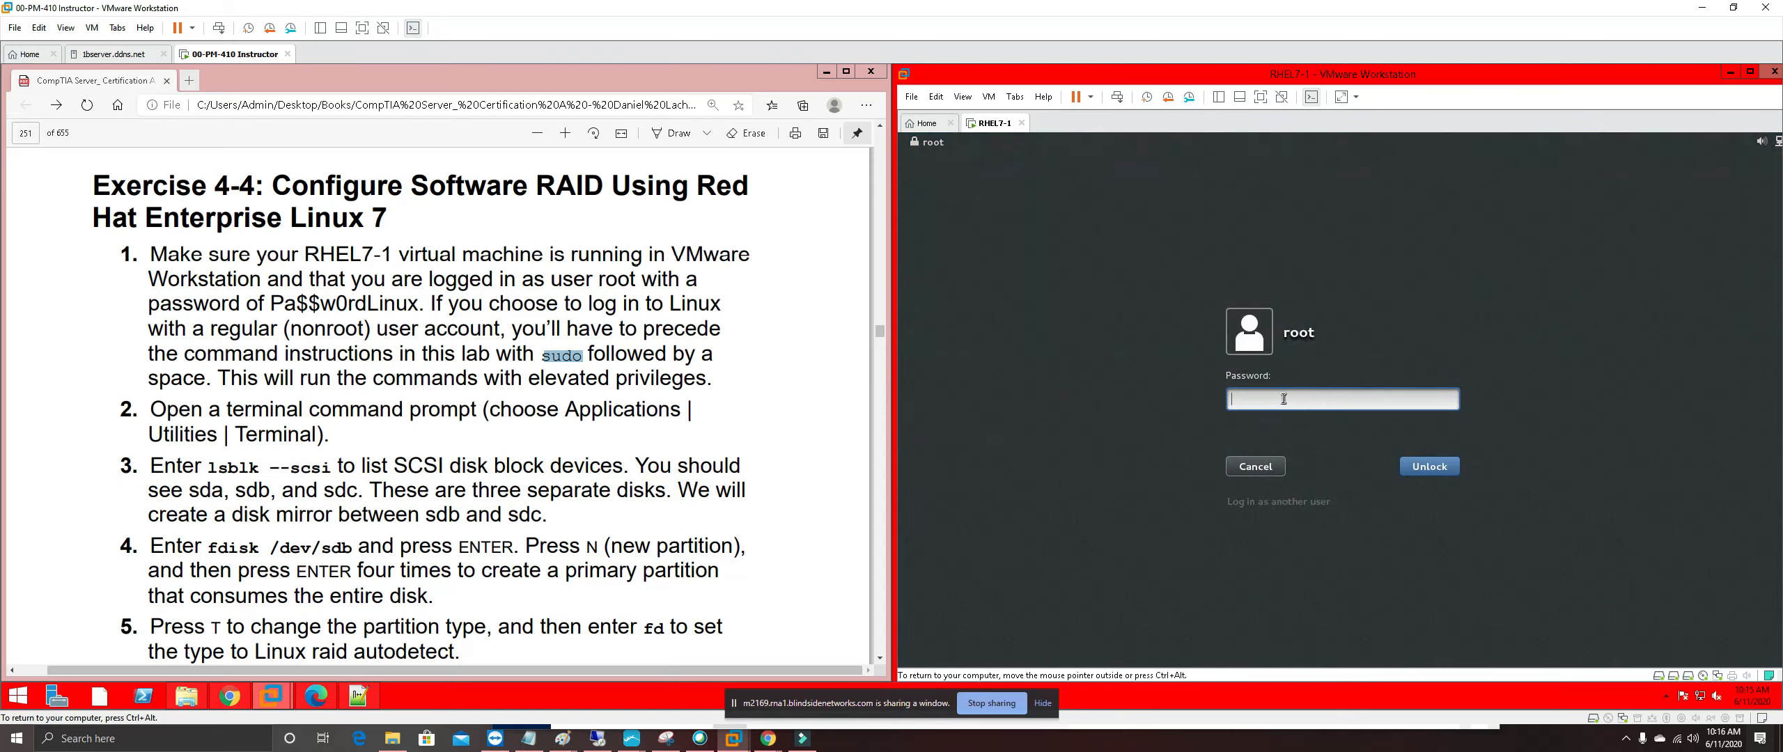
{"action": "type", "text": "Pa$$w0rdLinux"}
{"action": "key", "text": "Return"}
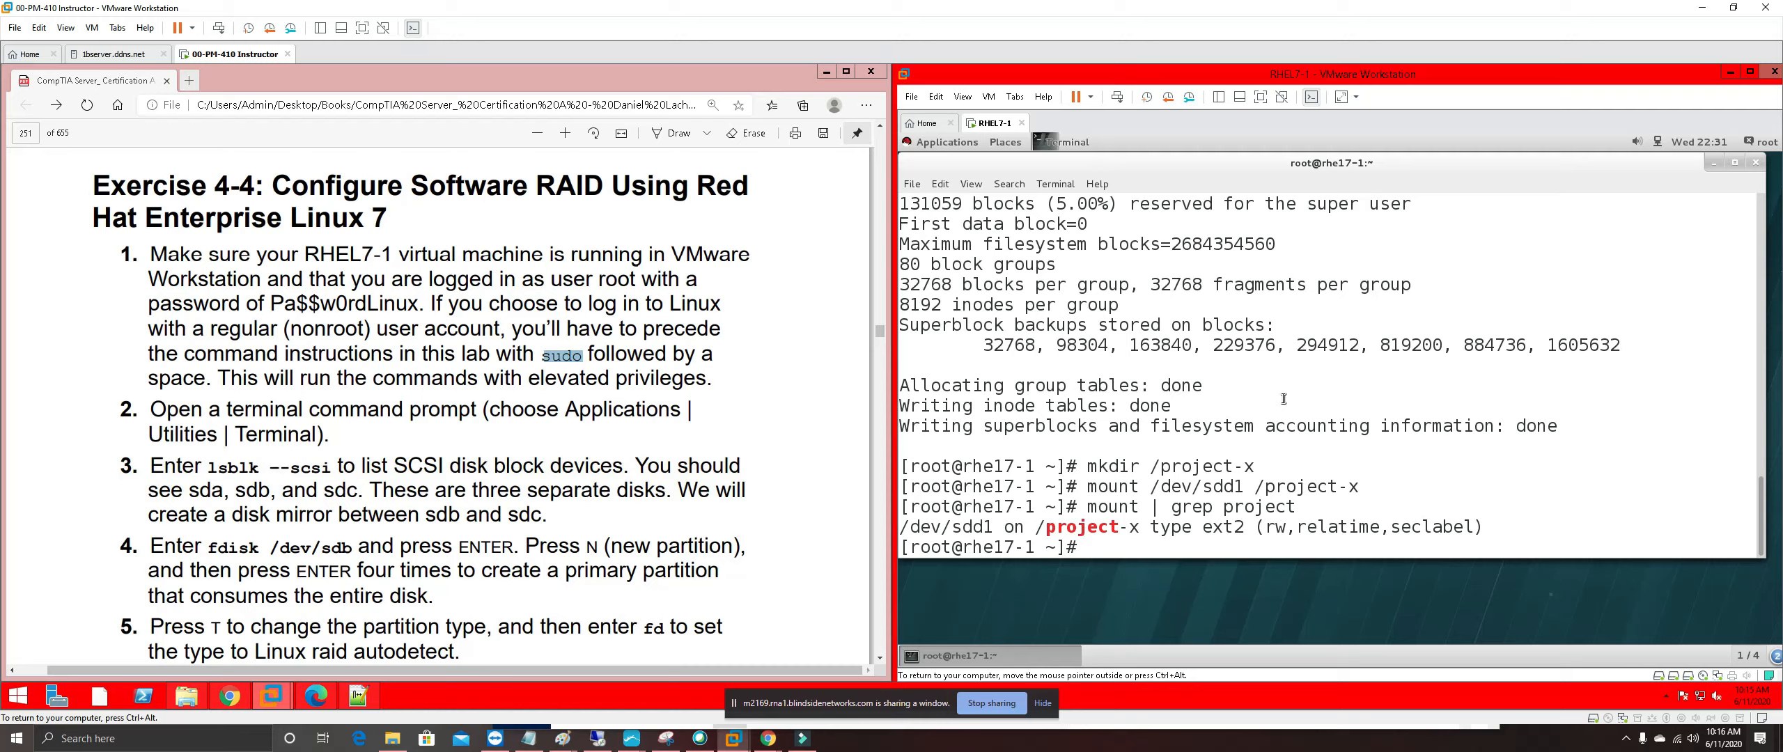
{"action": "type", "text": "clear"}
{"action": "key", "text": "Return"}
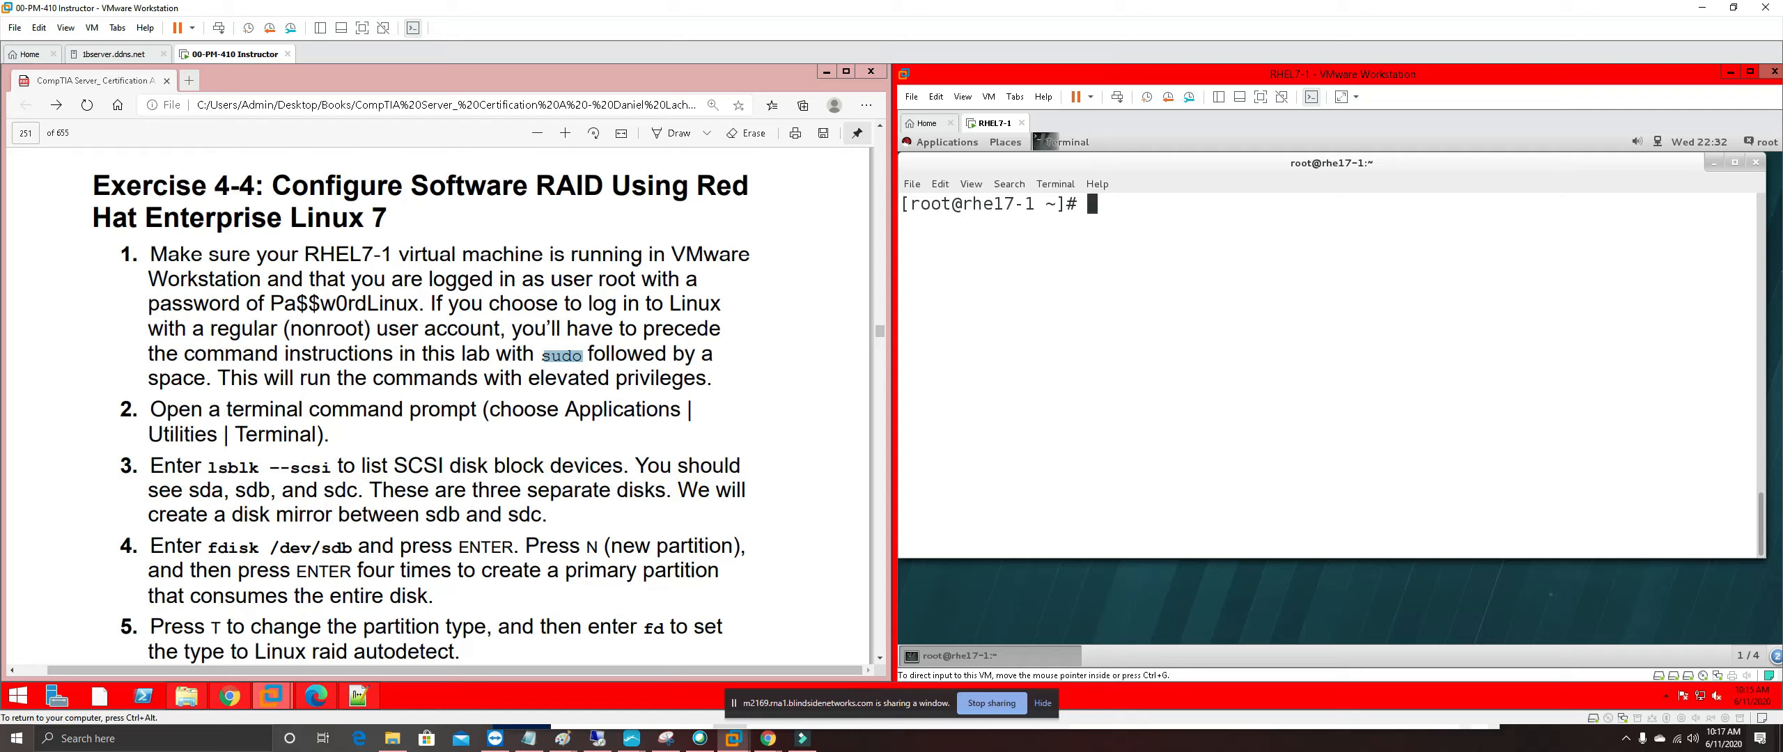
Highlight steps 1 and 2 of Exercise 4-4 in pink in the guide
{"action": "left_click_drag", "start_coordinate": [338, 437], "coordinate": [94, 221]}
{"action": "right_click", "coordinate": [250, 280]}
{"action": "mouse_move", "coordinate": [353, 294]}
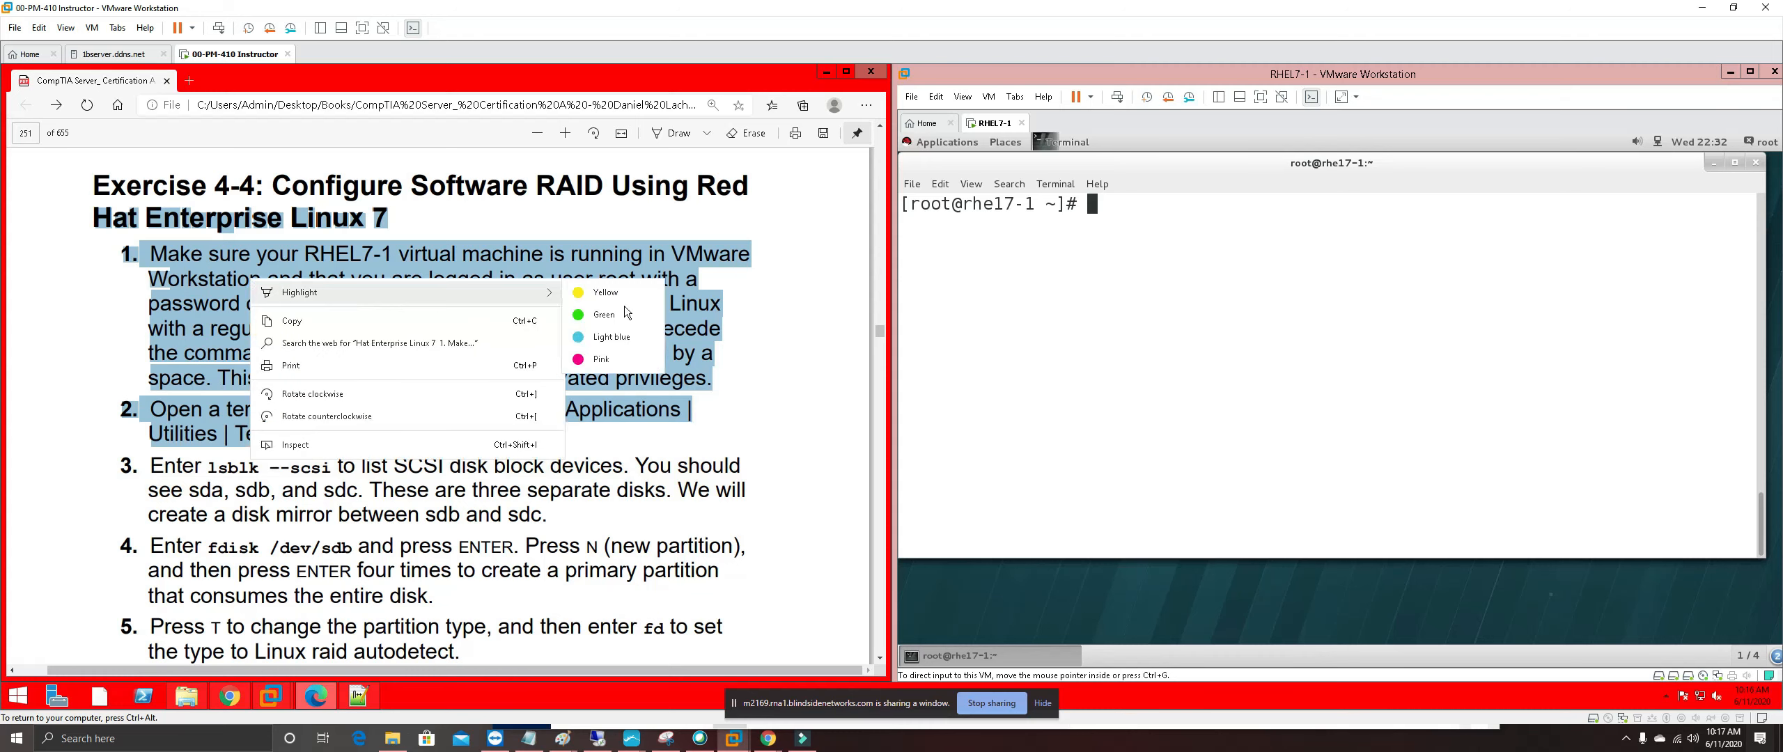
{"action": "left_click", "coordinate": [603, 359]}
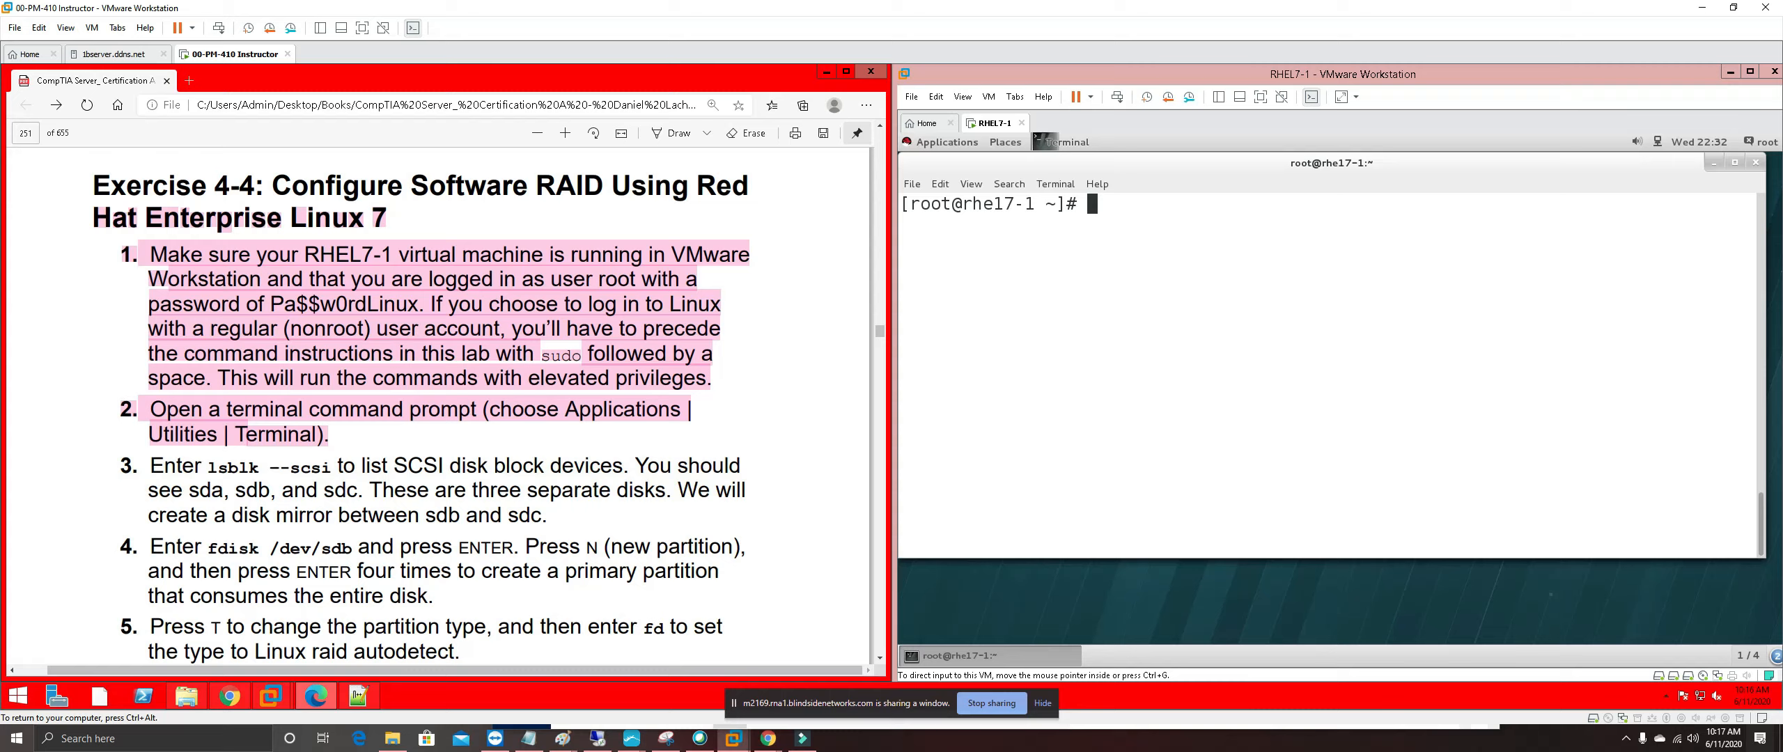
Run lsblk --scsi in the RHEL7-1 terminal to list disks sda, sdb and sdc
{"action": "left_click", "coordinate": [1336, 217]}
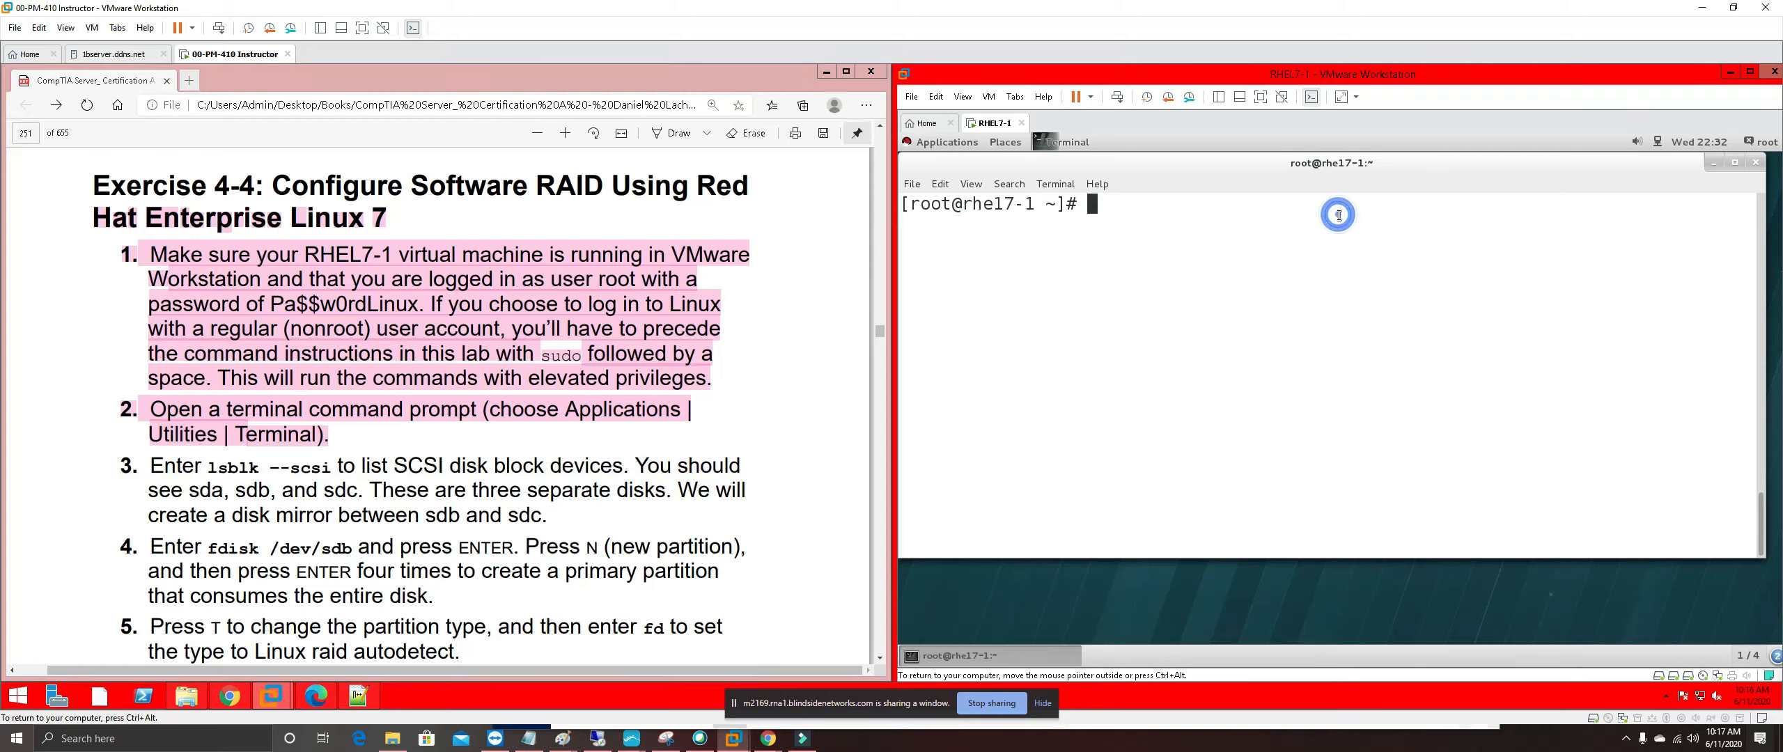
{"action": "type", "text": "l"}
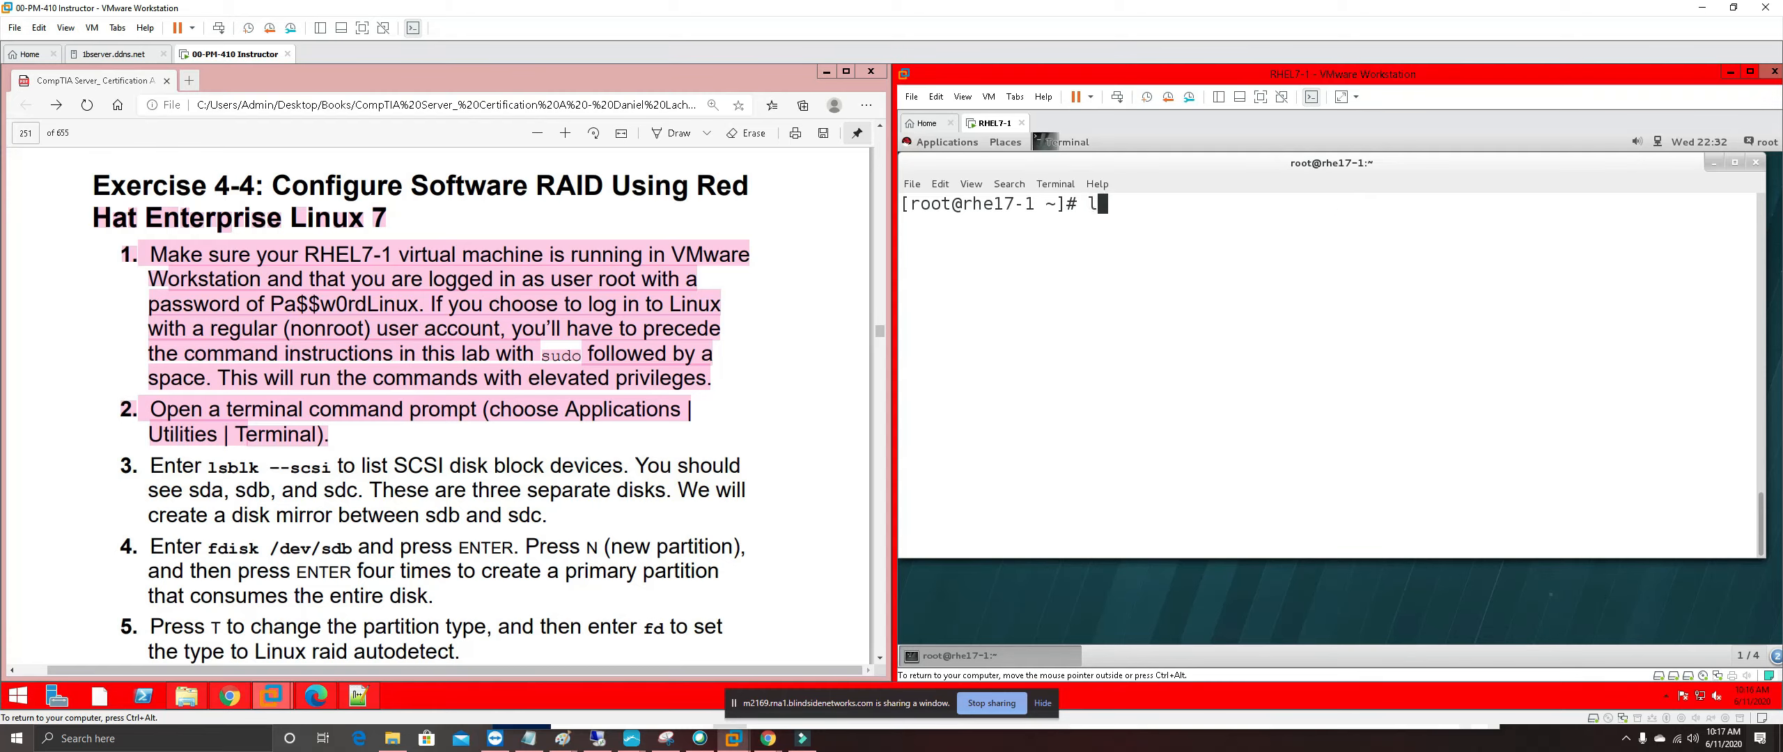
{"action": "type", "text": "sblk --scsi"}
{"action": "key", "text": "Return"}
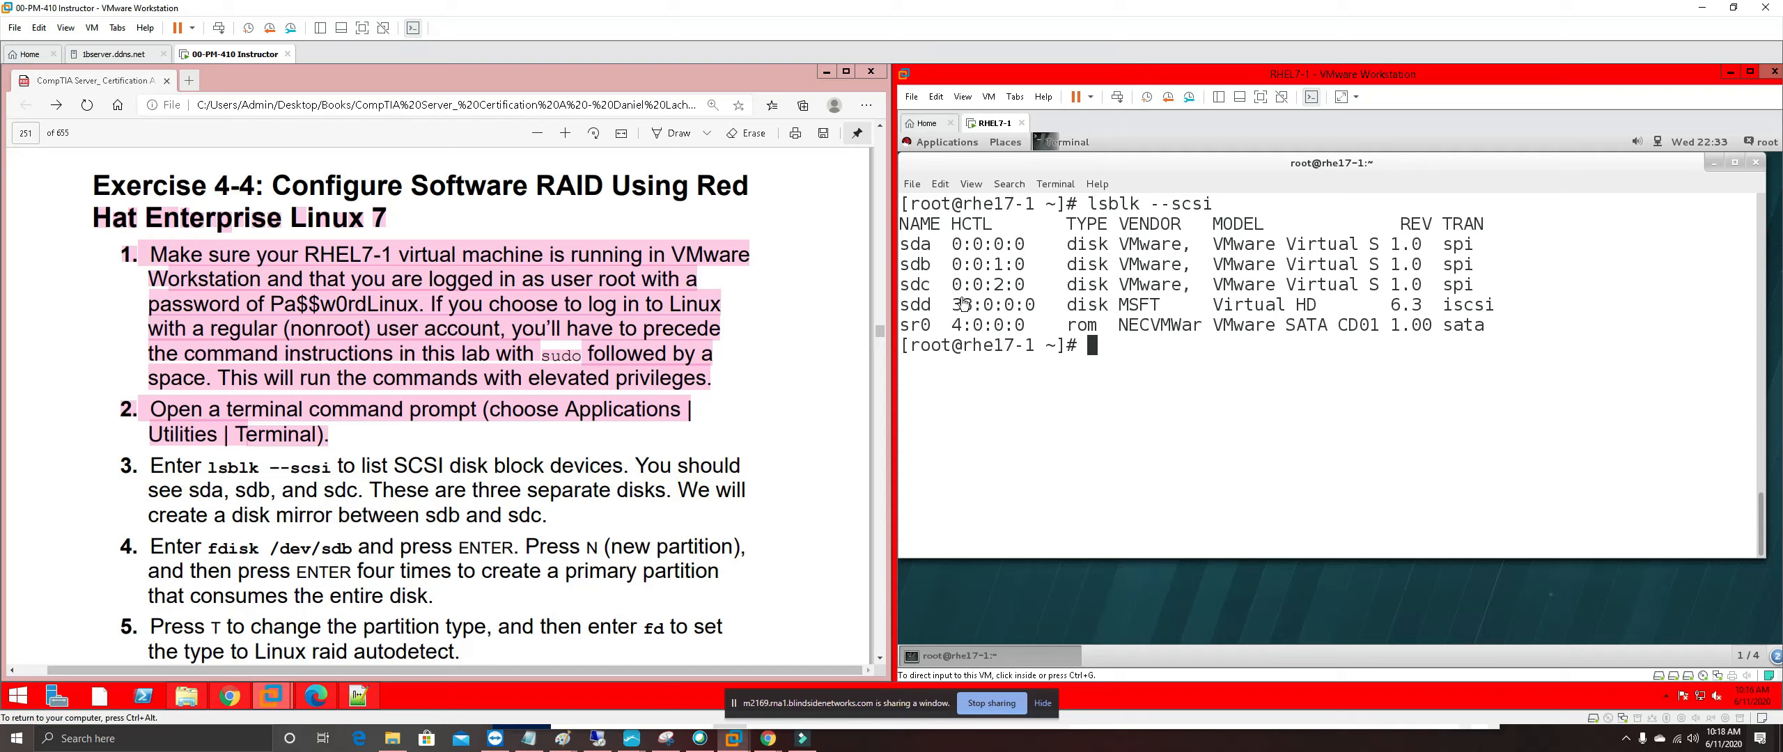
Highlight step 3 in pink and scroll the guide to steps 6 and 7
{"action": "left_click_drag", "start_coordinate": [557, 515], "coordinate": [120, 465]}
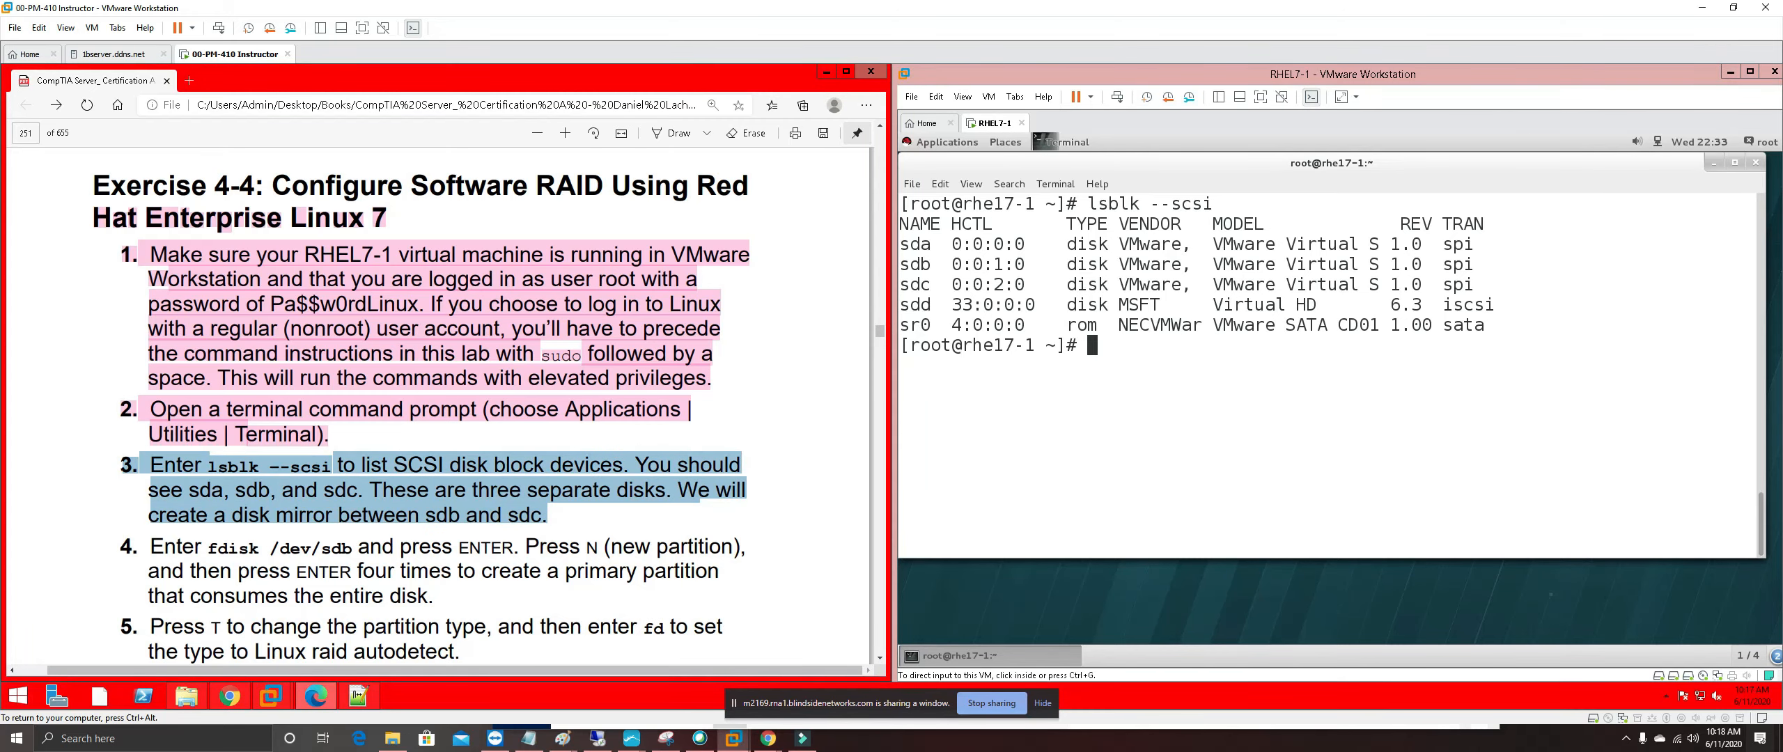
{"action": "right_click", "coordinate": [351, 449]}
{"action": "mouse_move", "coordinate": [479, 479]}
{"action": "left_click", "coordinate": [535, 545]}
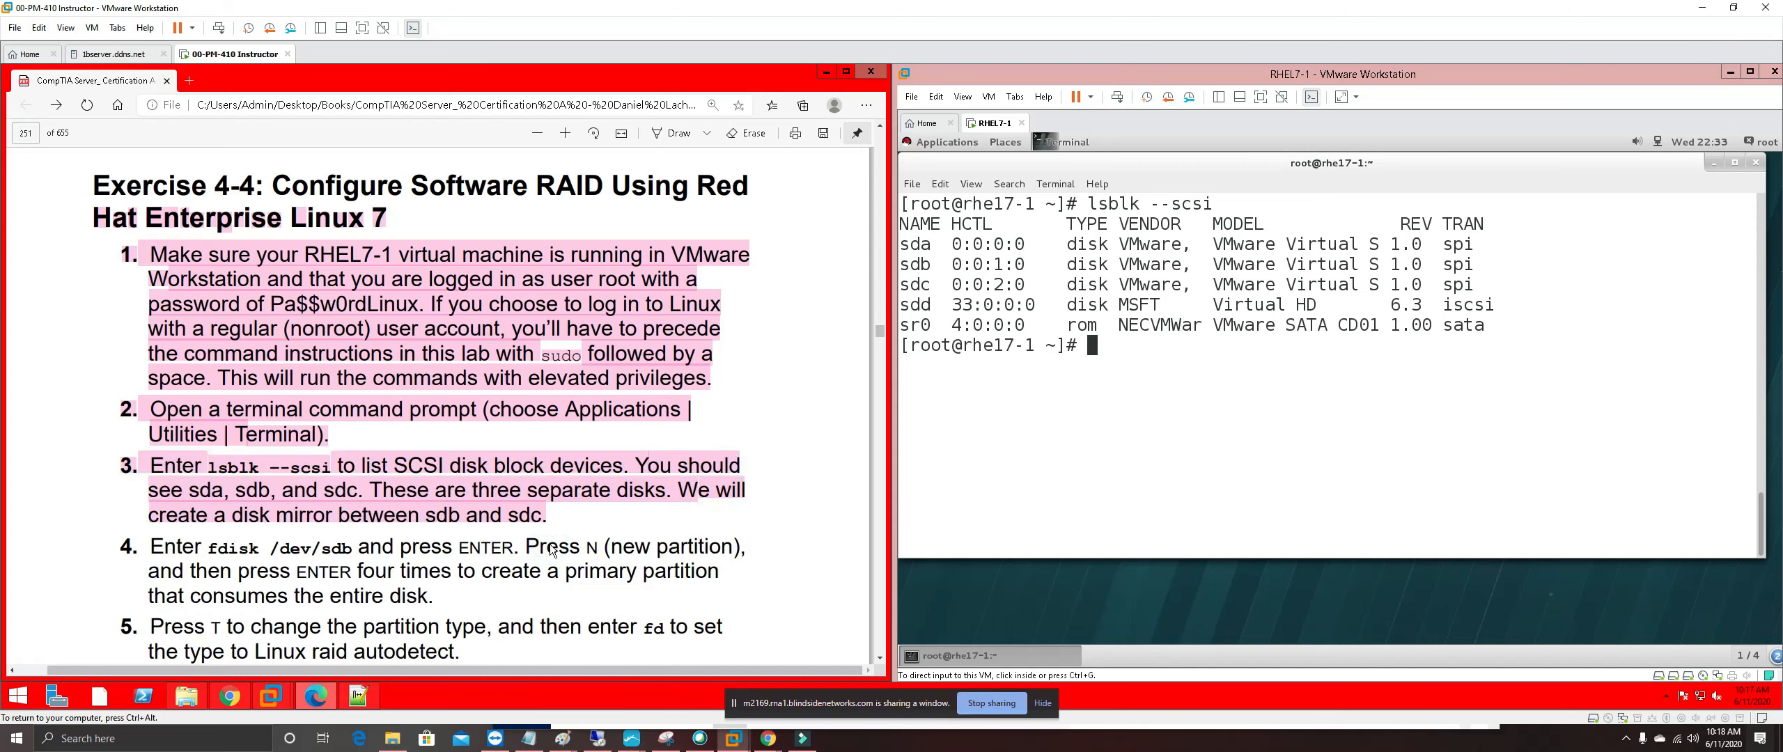
{"action": "scroll", "coordinate": [420, 411], "scroll_direction": "down", "scroll_amount": 3}
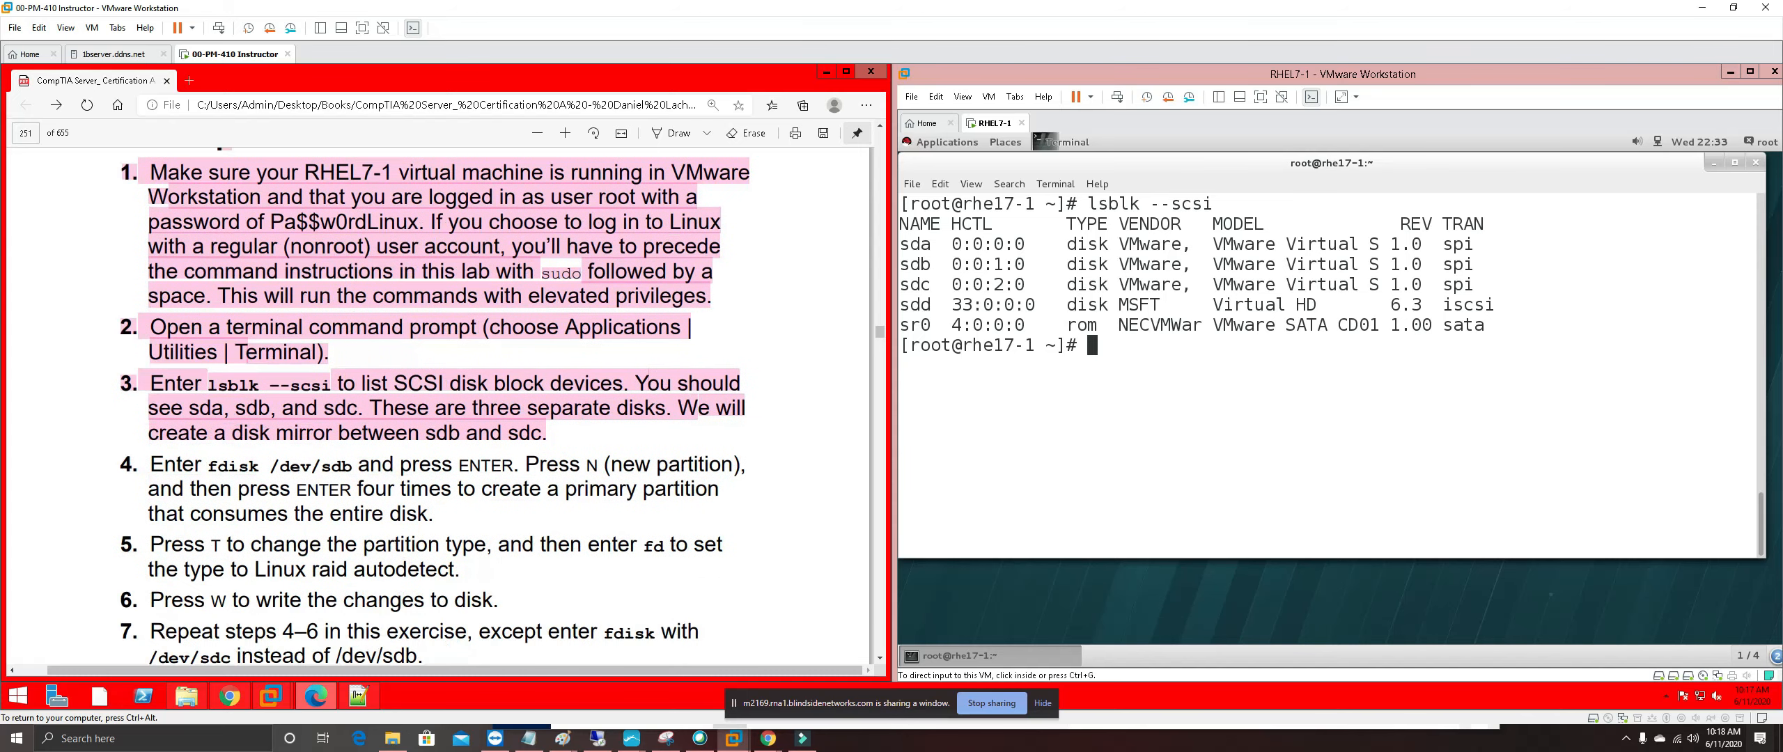
{"action": "scroll", "coordinate": [421, 411], "scroll_direction": "down", "scroll_amount": 3}
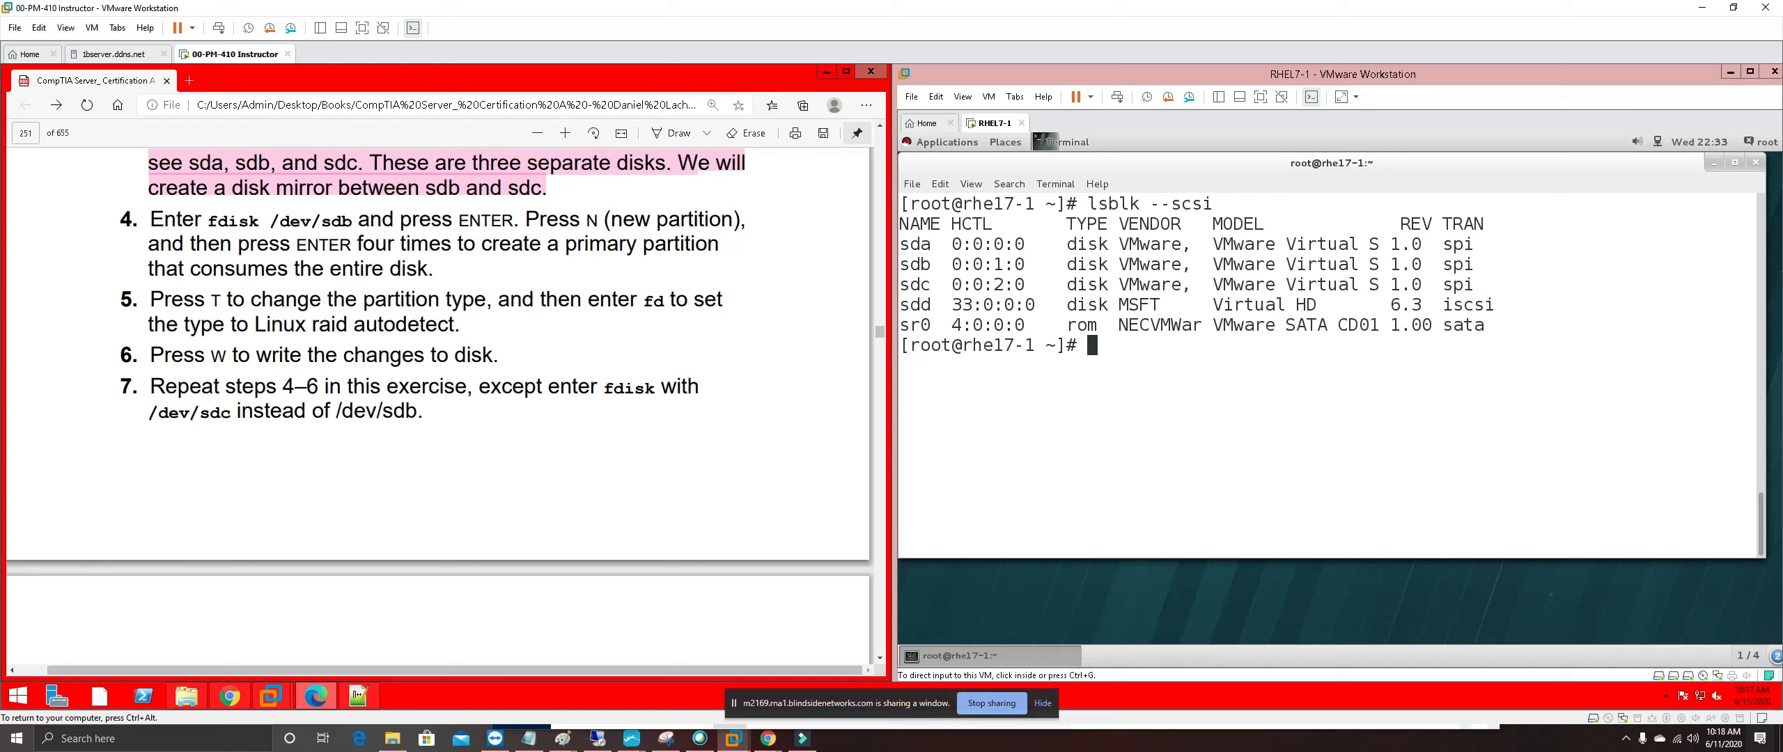
Run fdisk /dev/sdb and create a new primary partition 1 using the defaults
{"action": "left_click", "coordinate": [1124, 351]}
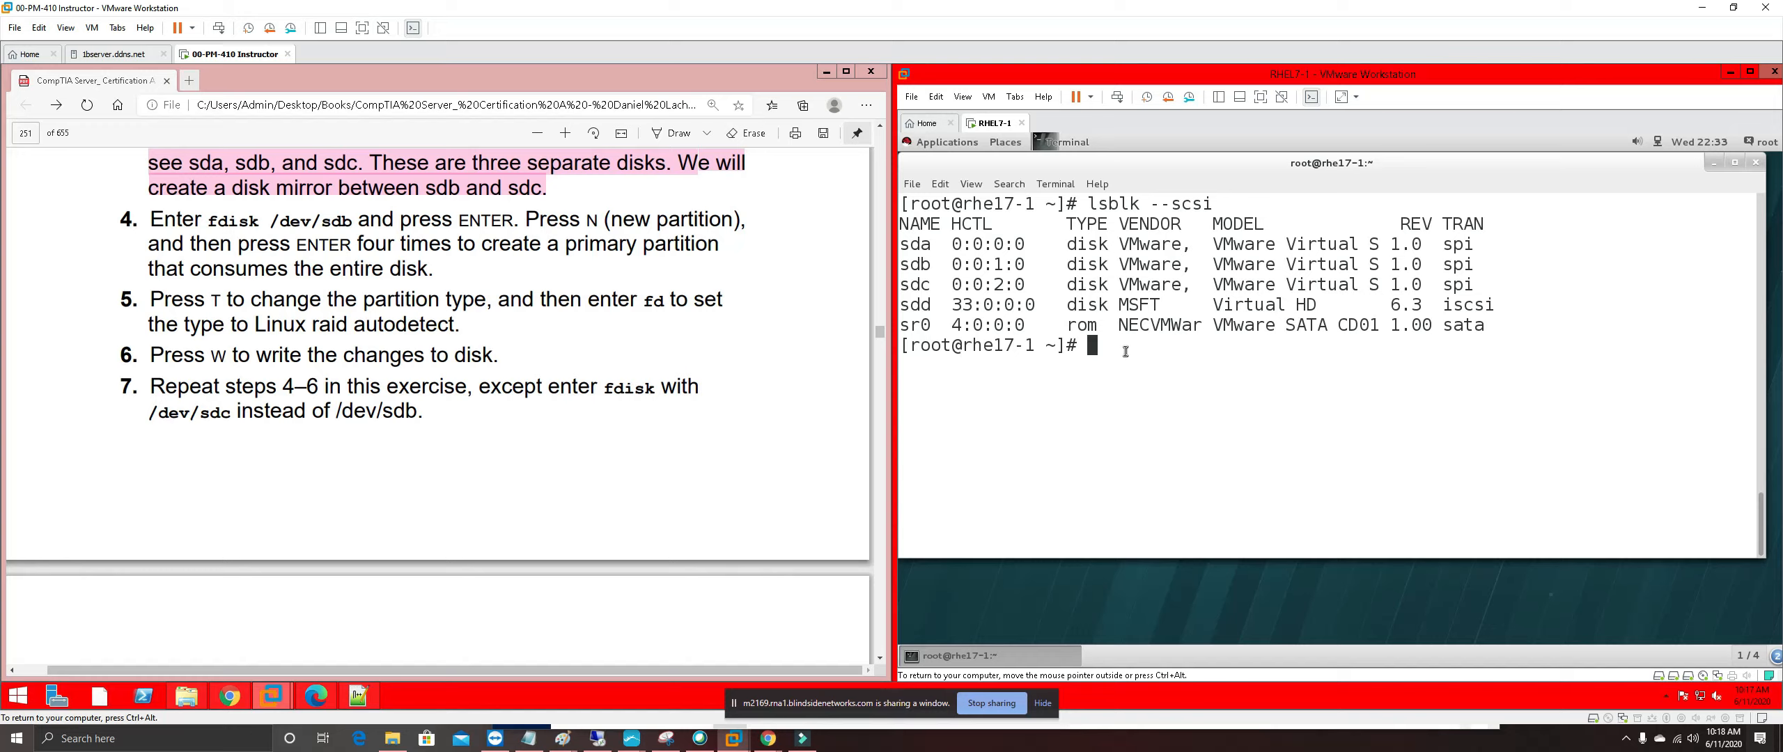
{"action": "type", "text": "fdisk /dev/sd"}
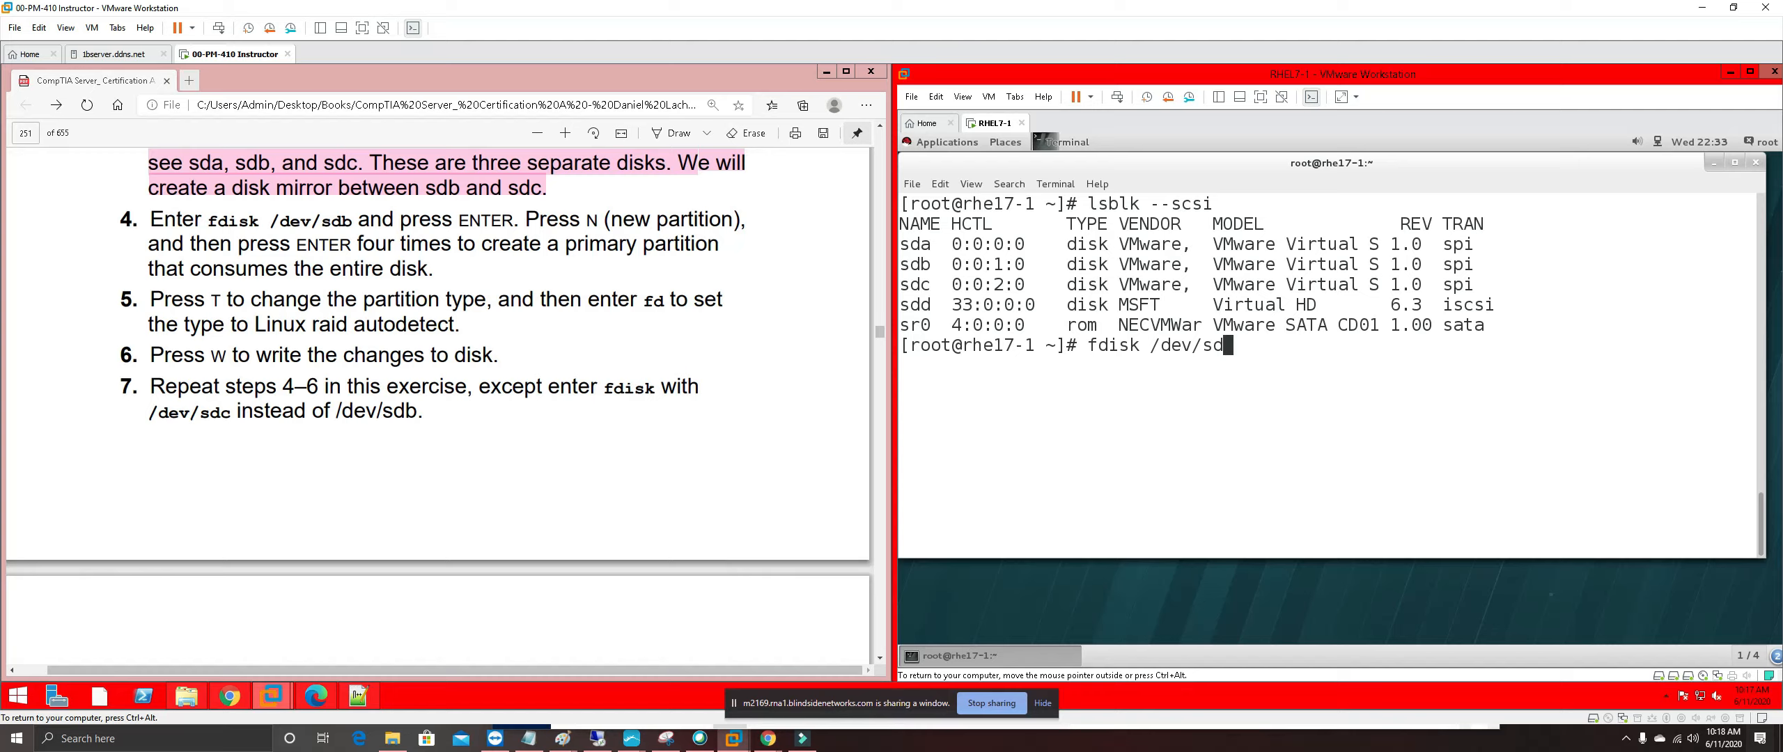
{"action": "type", "text": "b"}
{"action": "key", "text": "Return"}
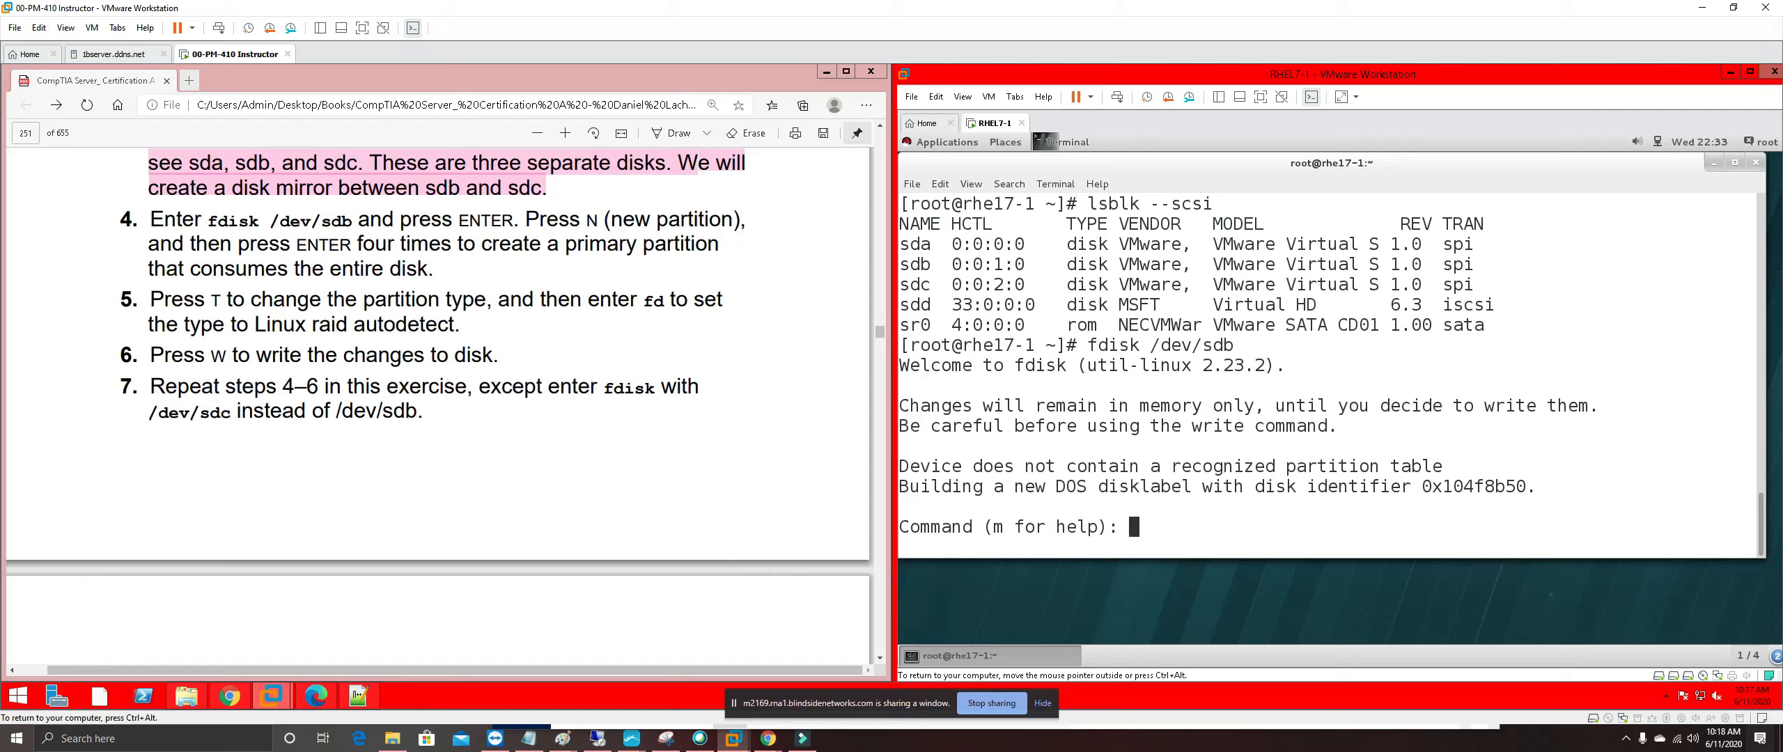
{"action": "type", "text": "N"}
{"action": "key", "text": "Return"}
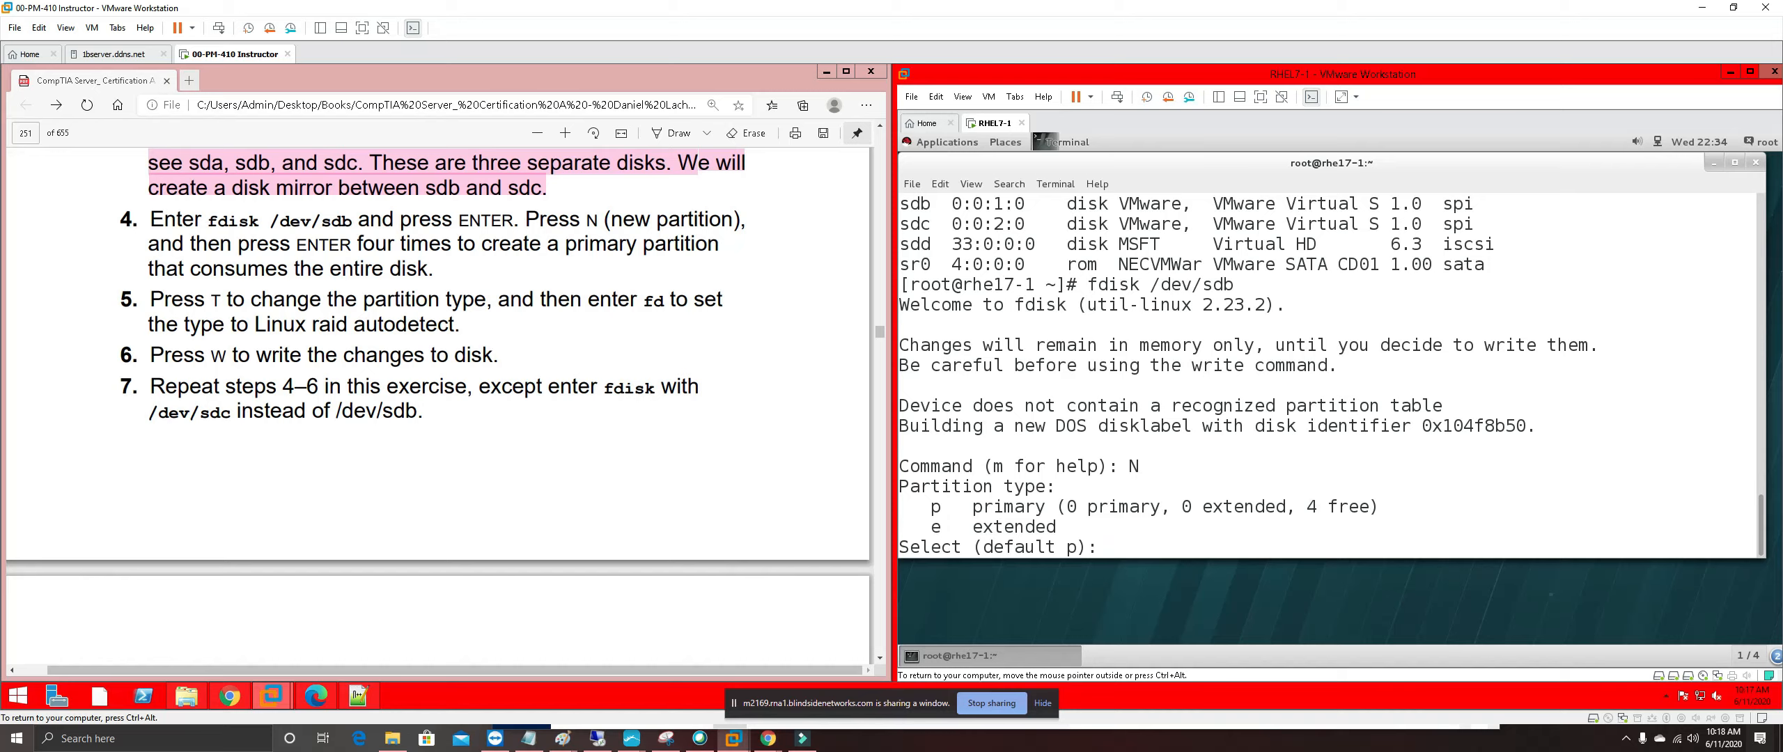
{"action": "key", "text": "Return"}
{"action": "key", "text": "Return"}
{"action": "key", "text": "Return"}
{"action": "key", "text": "Return"}
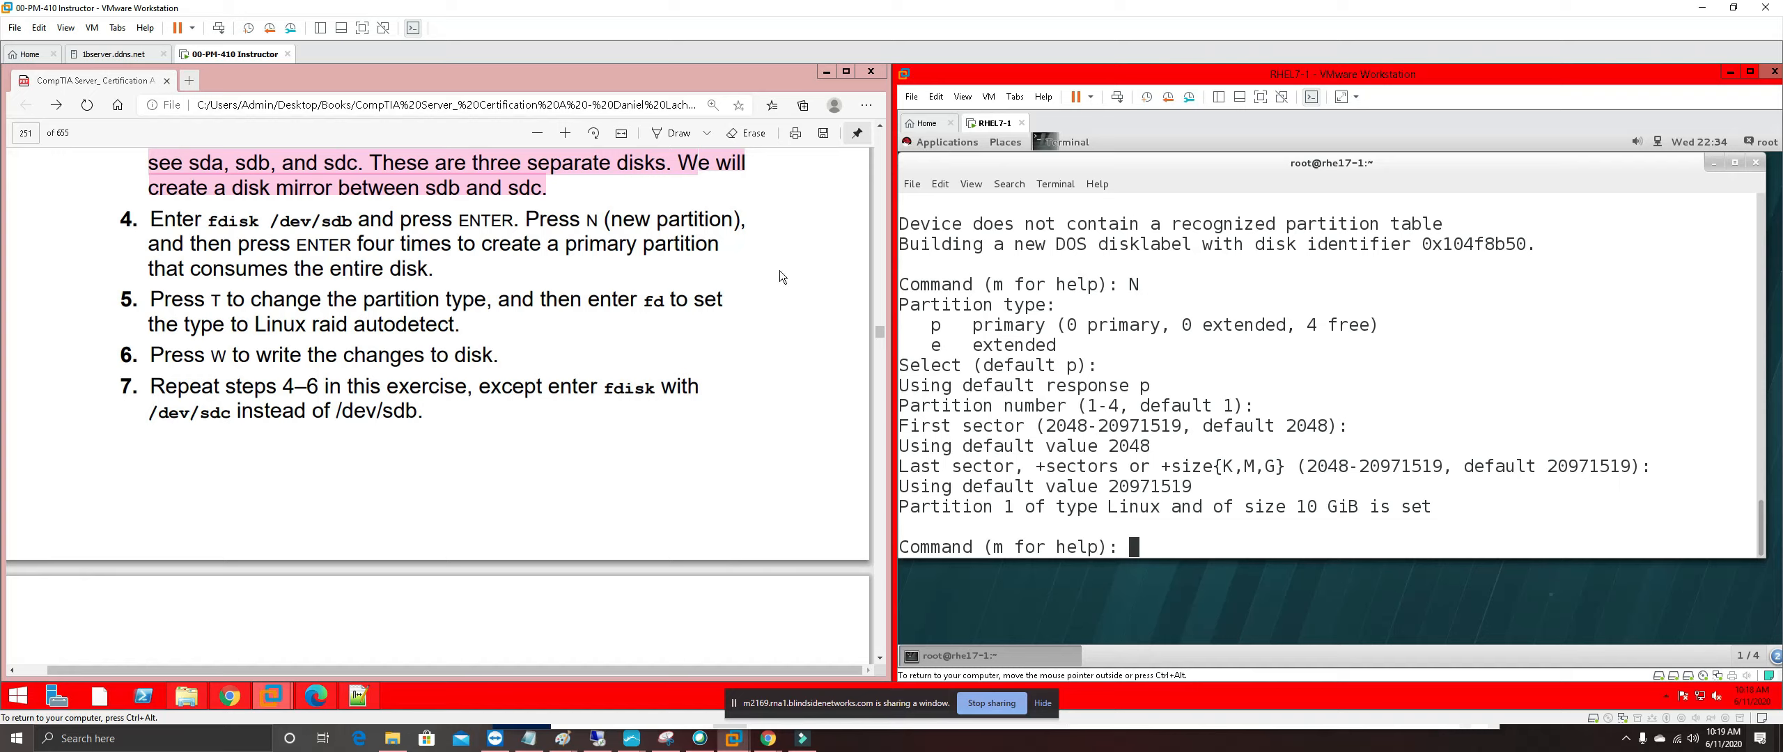
Highlight step 4 of the exercise in pink in the guide
{"action": "left_click_drag", "start_coordinate": [435, 271], "coordinate": [122, 219]}
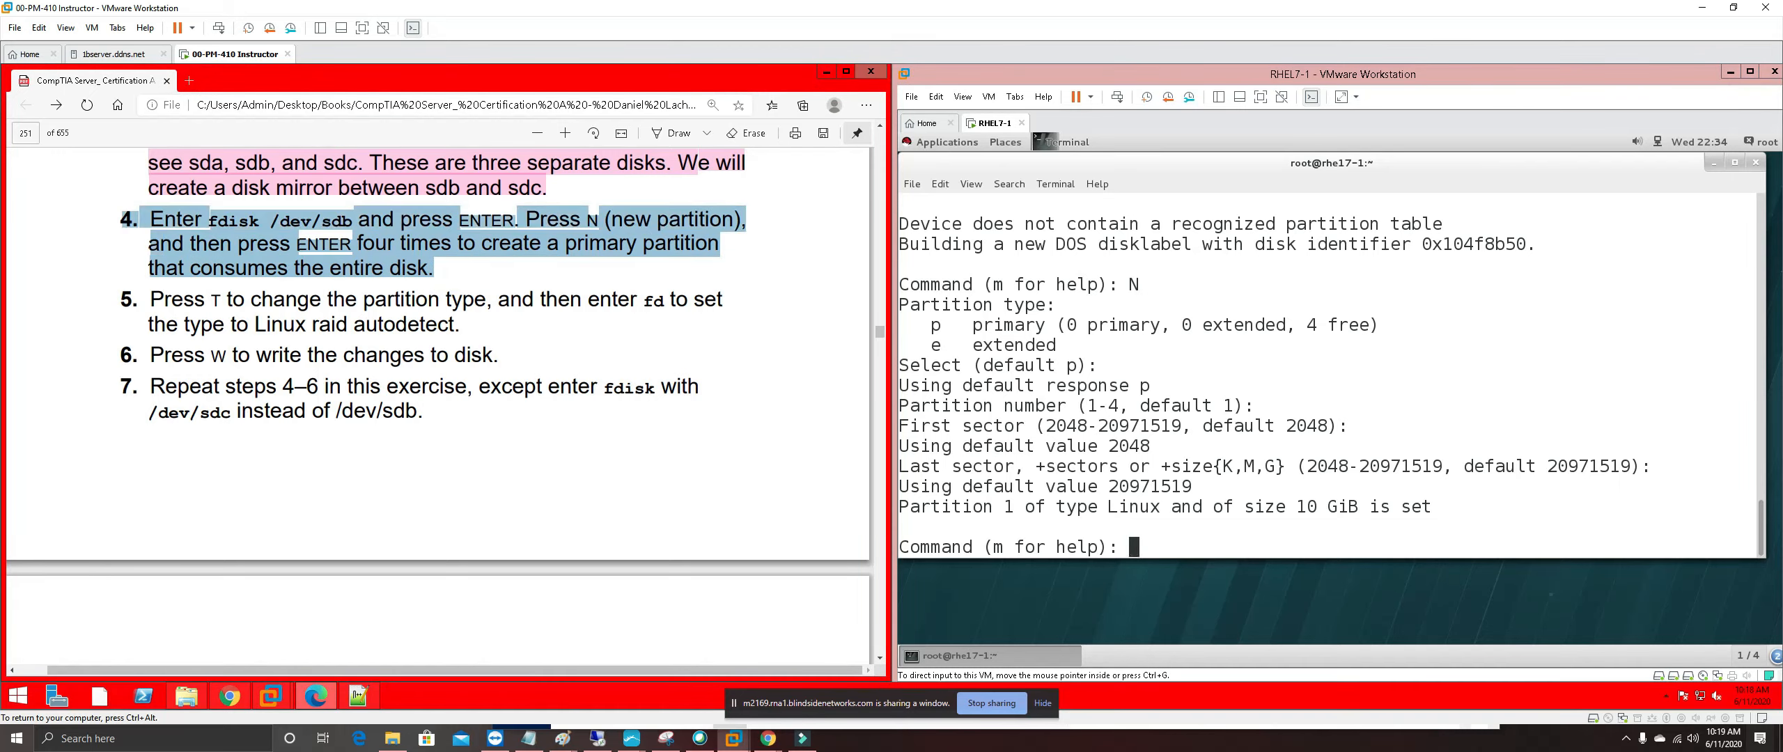
{"action": "right_click", "coordinate": [198, 224]}
{"action": "mouse_move", "coordinate": [357, 238]}
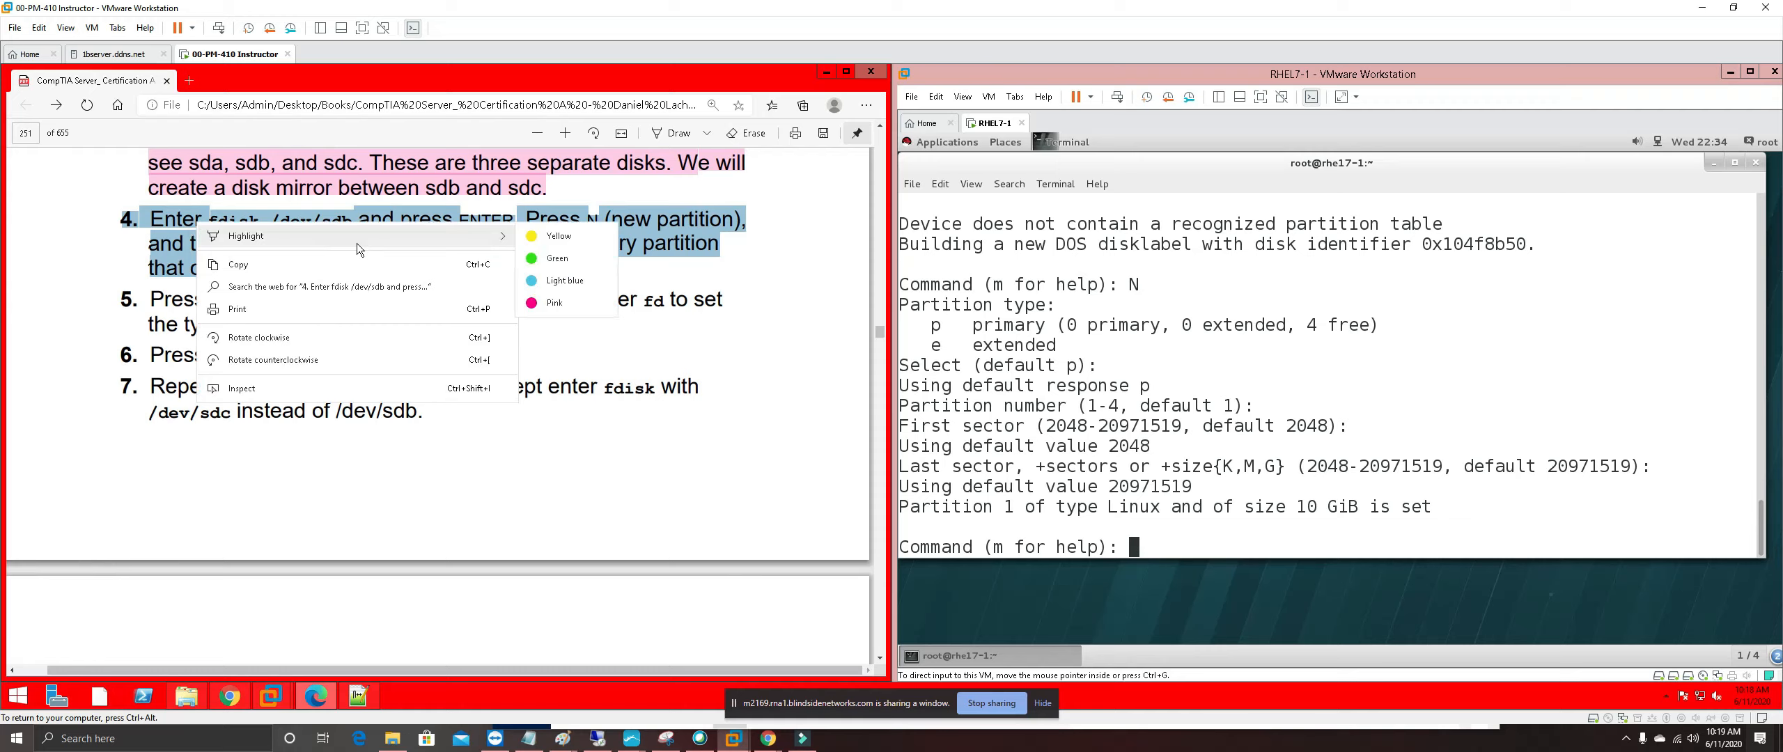
{"action": "left_click", "coordinate": [532, 304]}
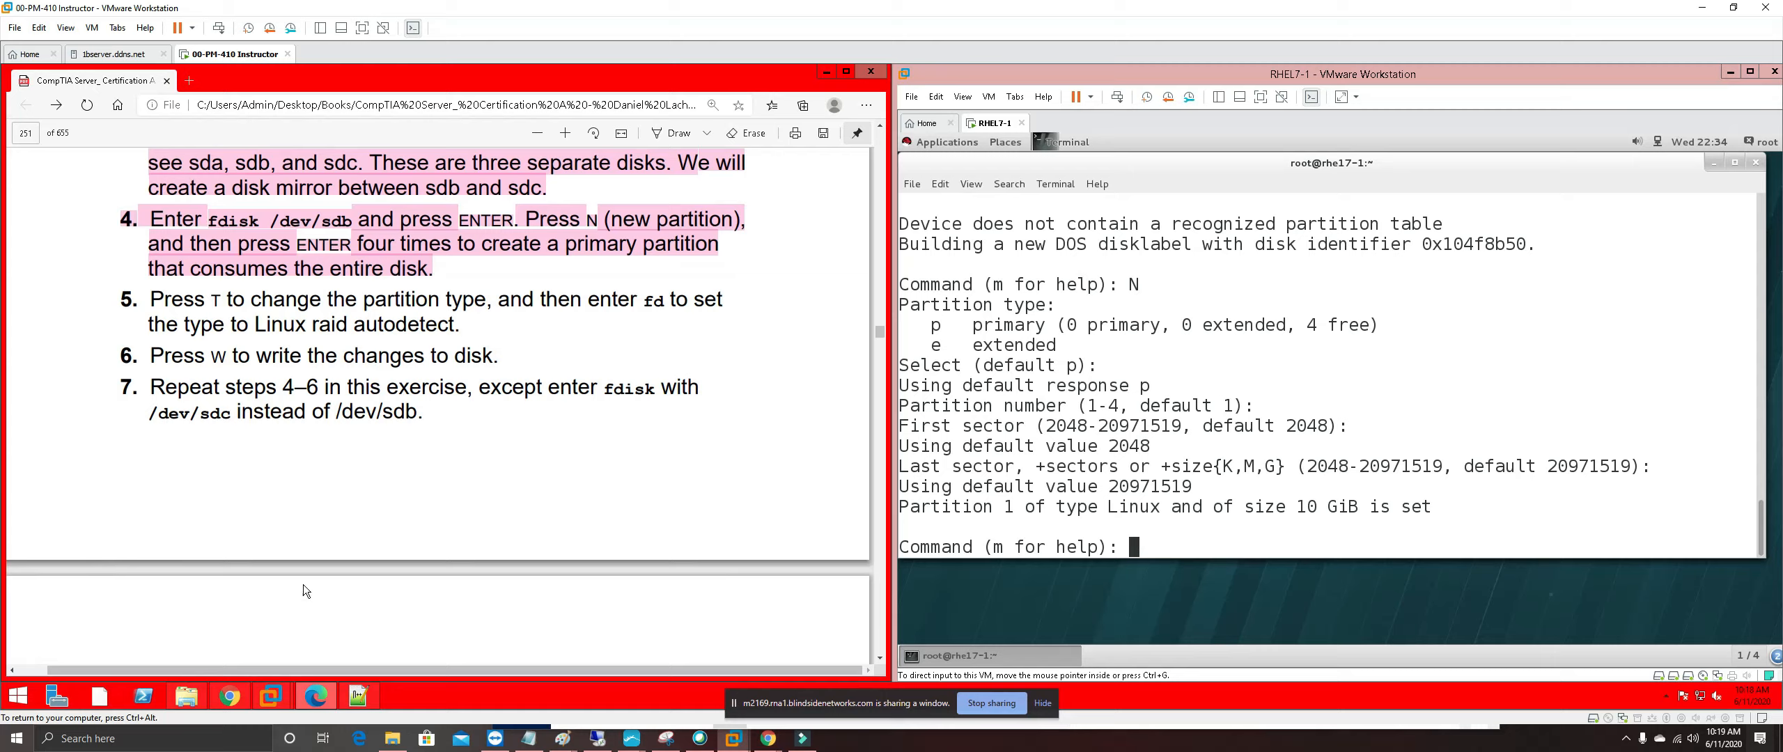
Set /dev/sdb1 to type fd (Linux raid autodetect) and write the partition table
{"action": "left_click", "coordinate": [1124, 547]}
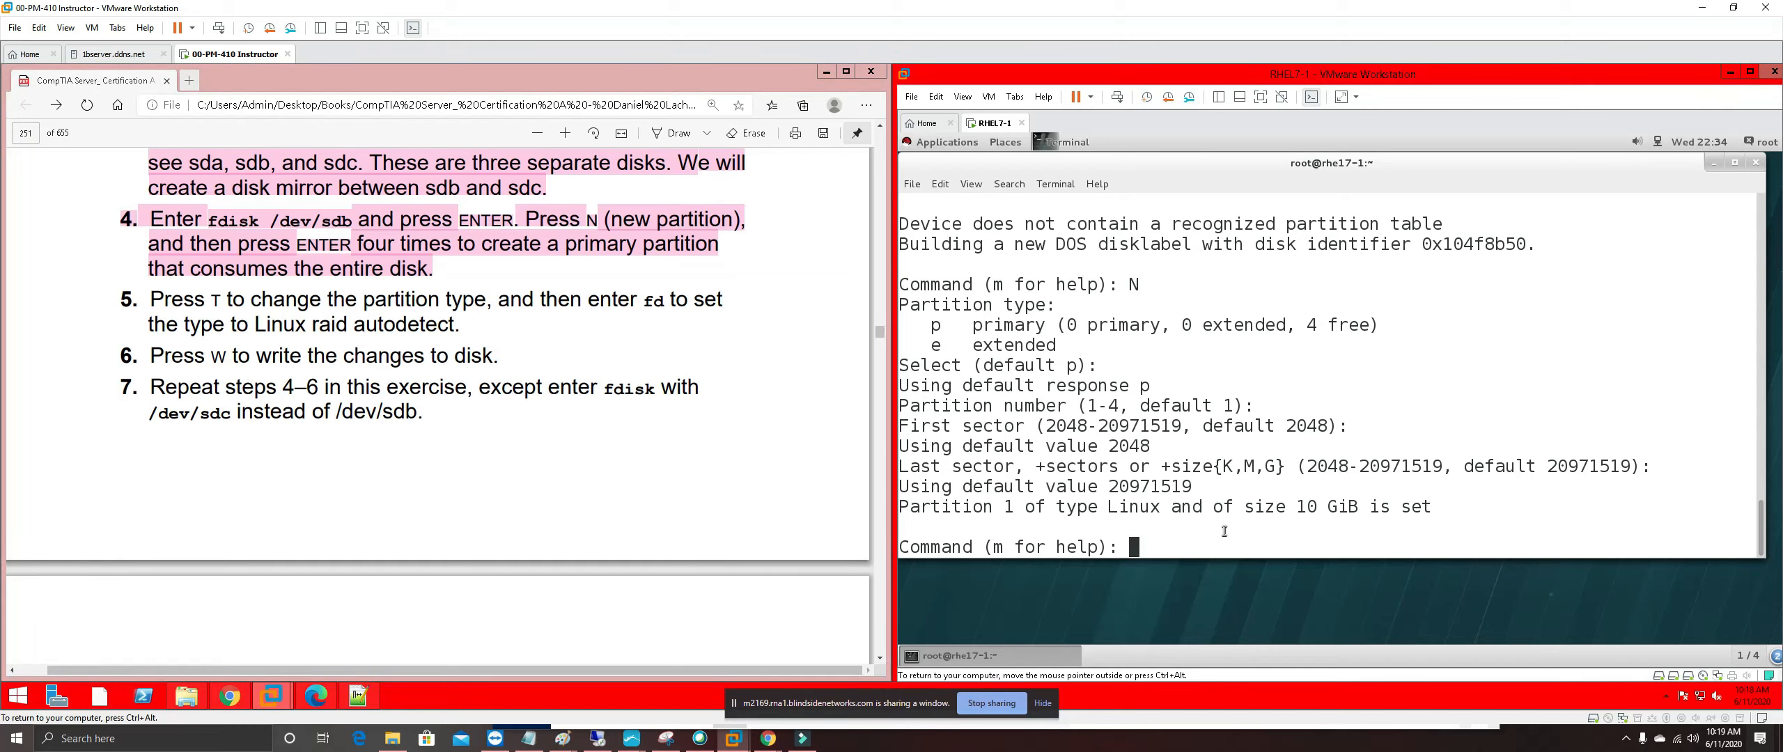
{"action": "type", "text": "T"}
{"action": "key", "text": "Return"}
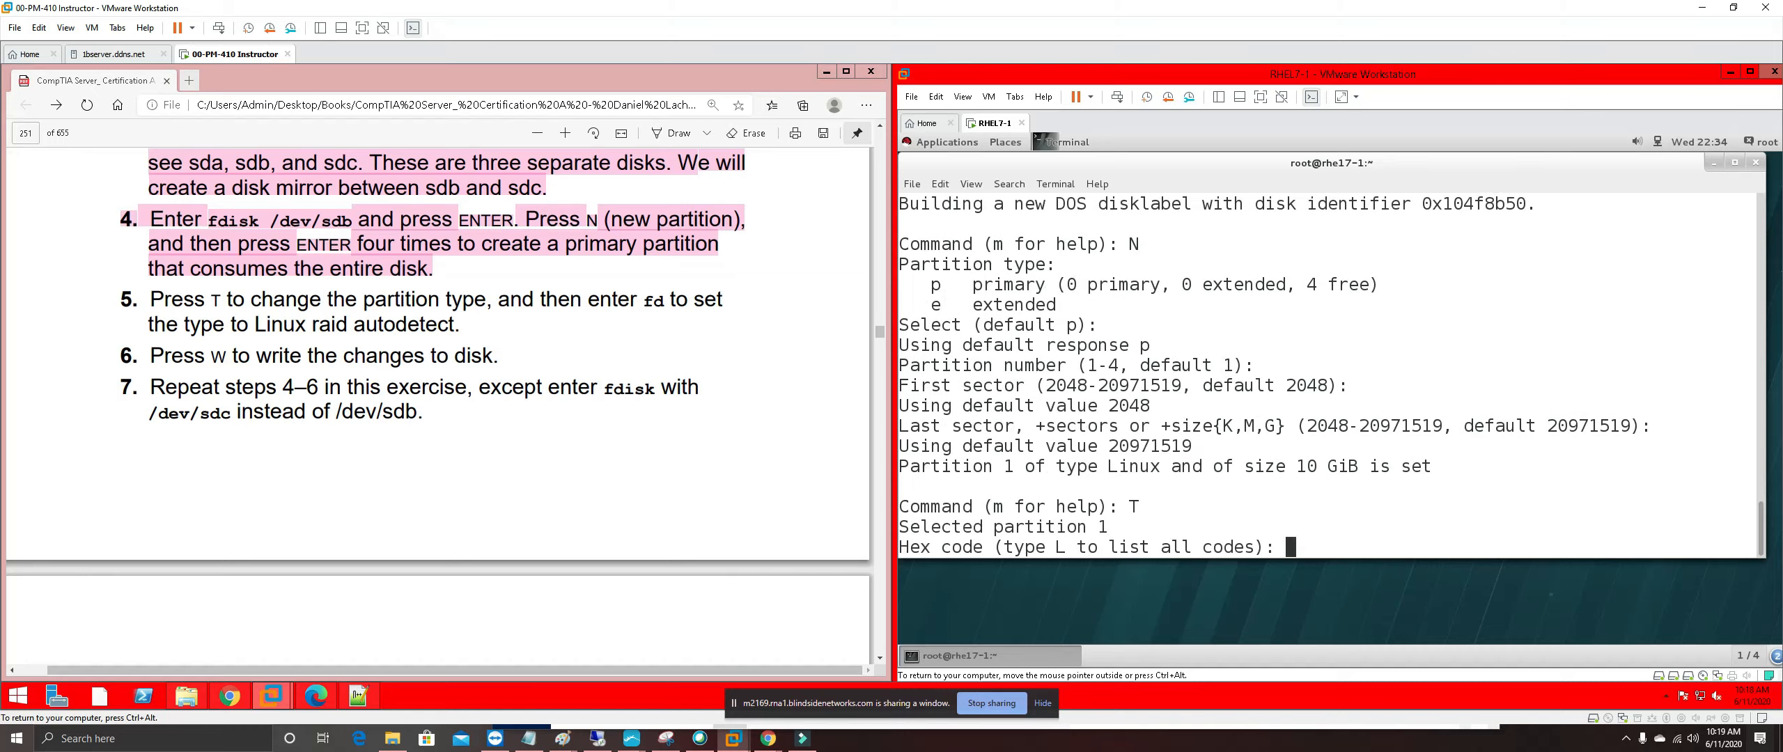
{"action": "type", "text": "fd"}
{"action": "key", "text": "Return"}
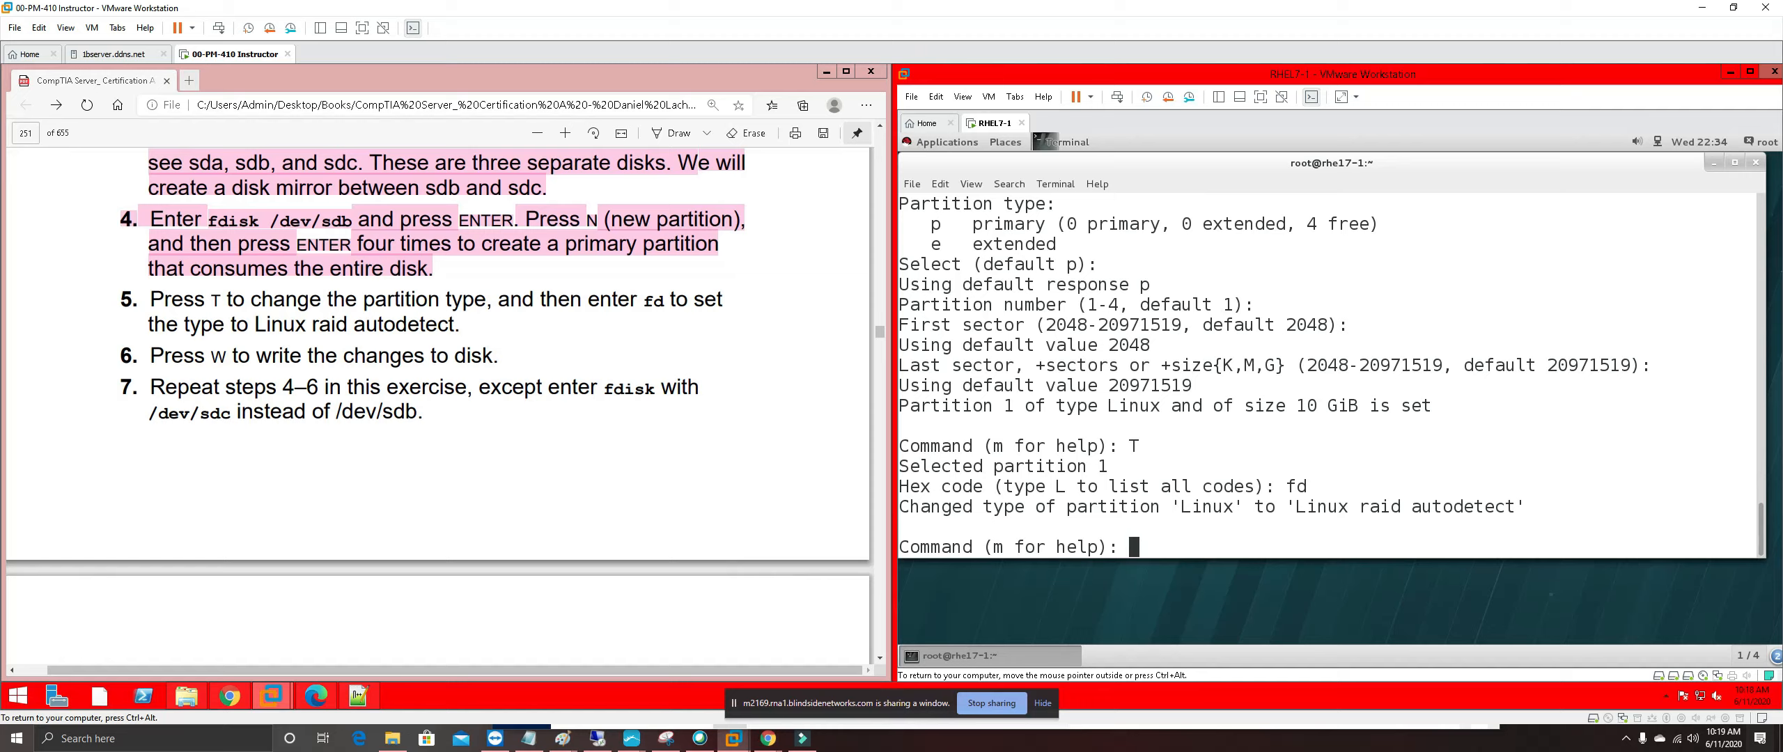
{"action": "type", "text": "w"}
{"action": "key", "text": "Return"}
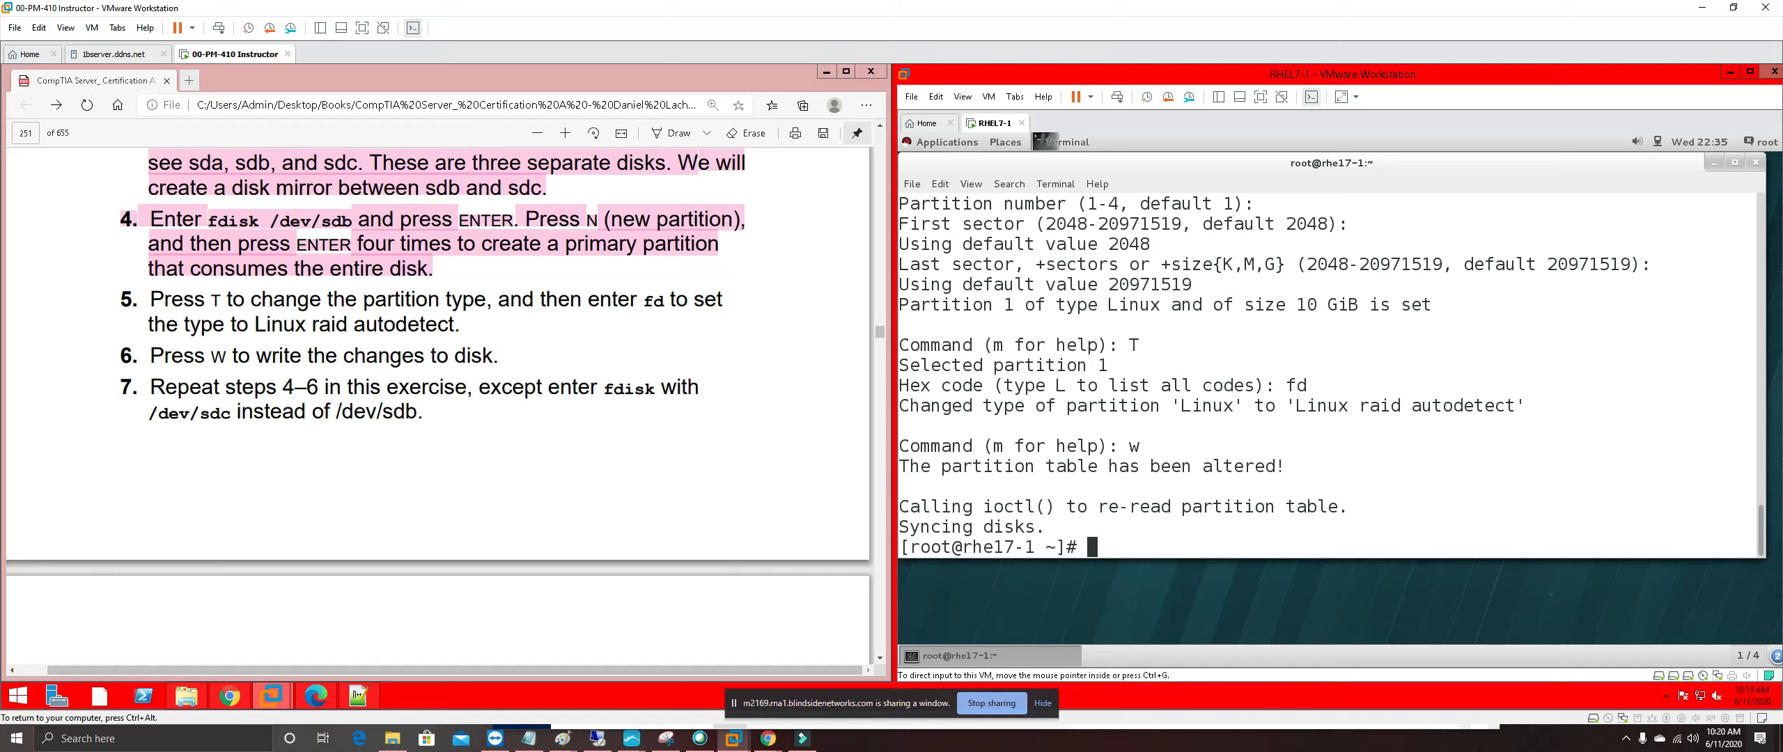
Highlight guide steps 5 and 6 in pink, then return focus to the RHEL7-1 terminal
{"action": "left_click_drag", "start_coordinate": [499, 357], "coordinate": [121, 299]}
{"action": "right_click", "coordinate": [168, 288]}
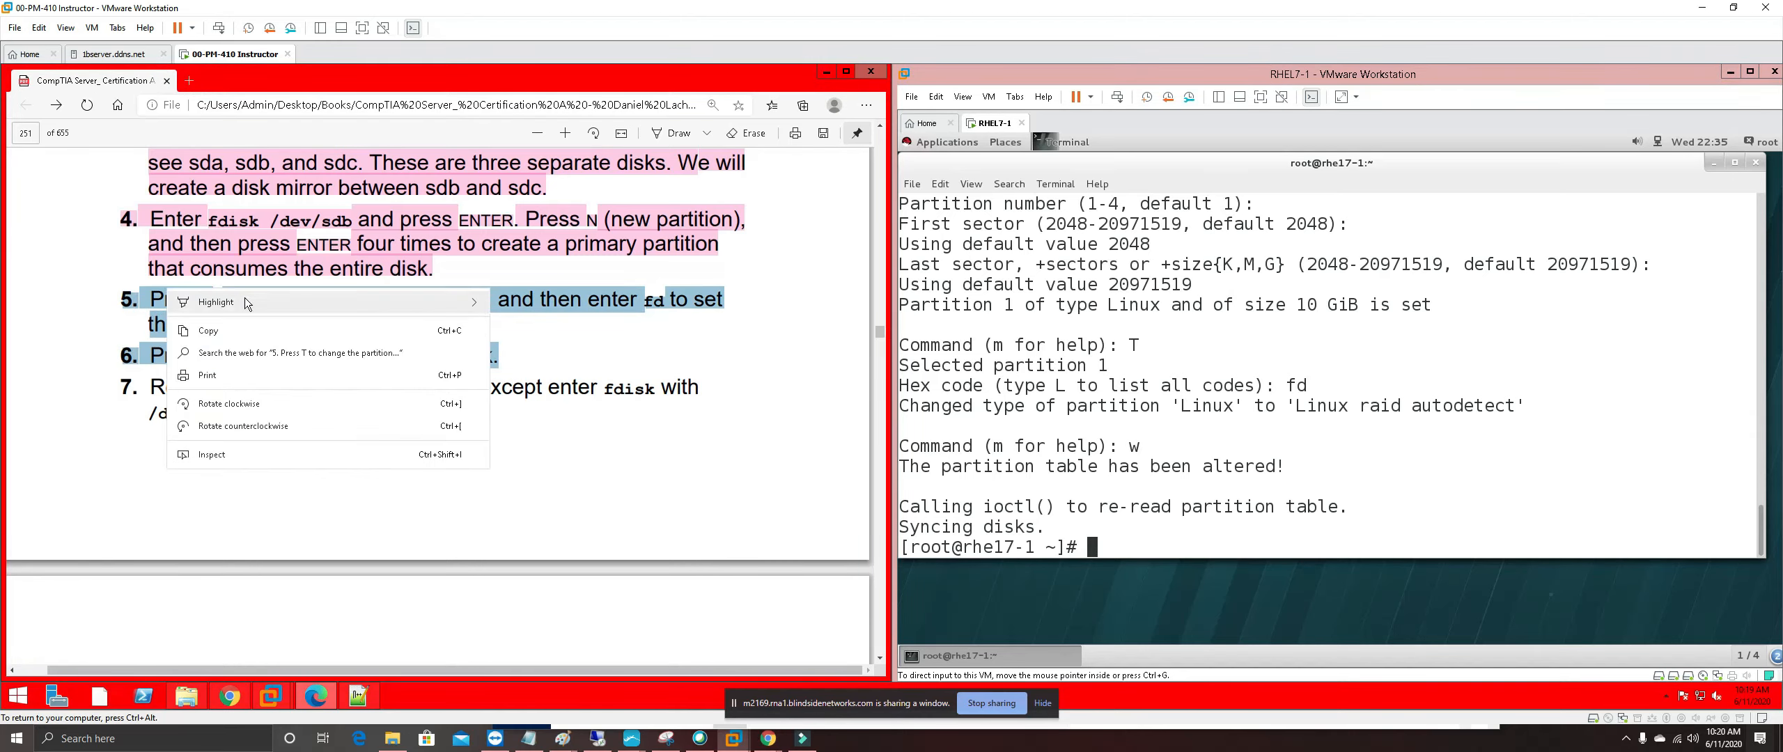
{"action": "mouse_move", "coordinate": [332, 303]}
{"action": "left_click", "coordinate": [549, 374]}
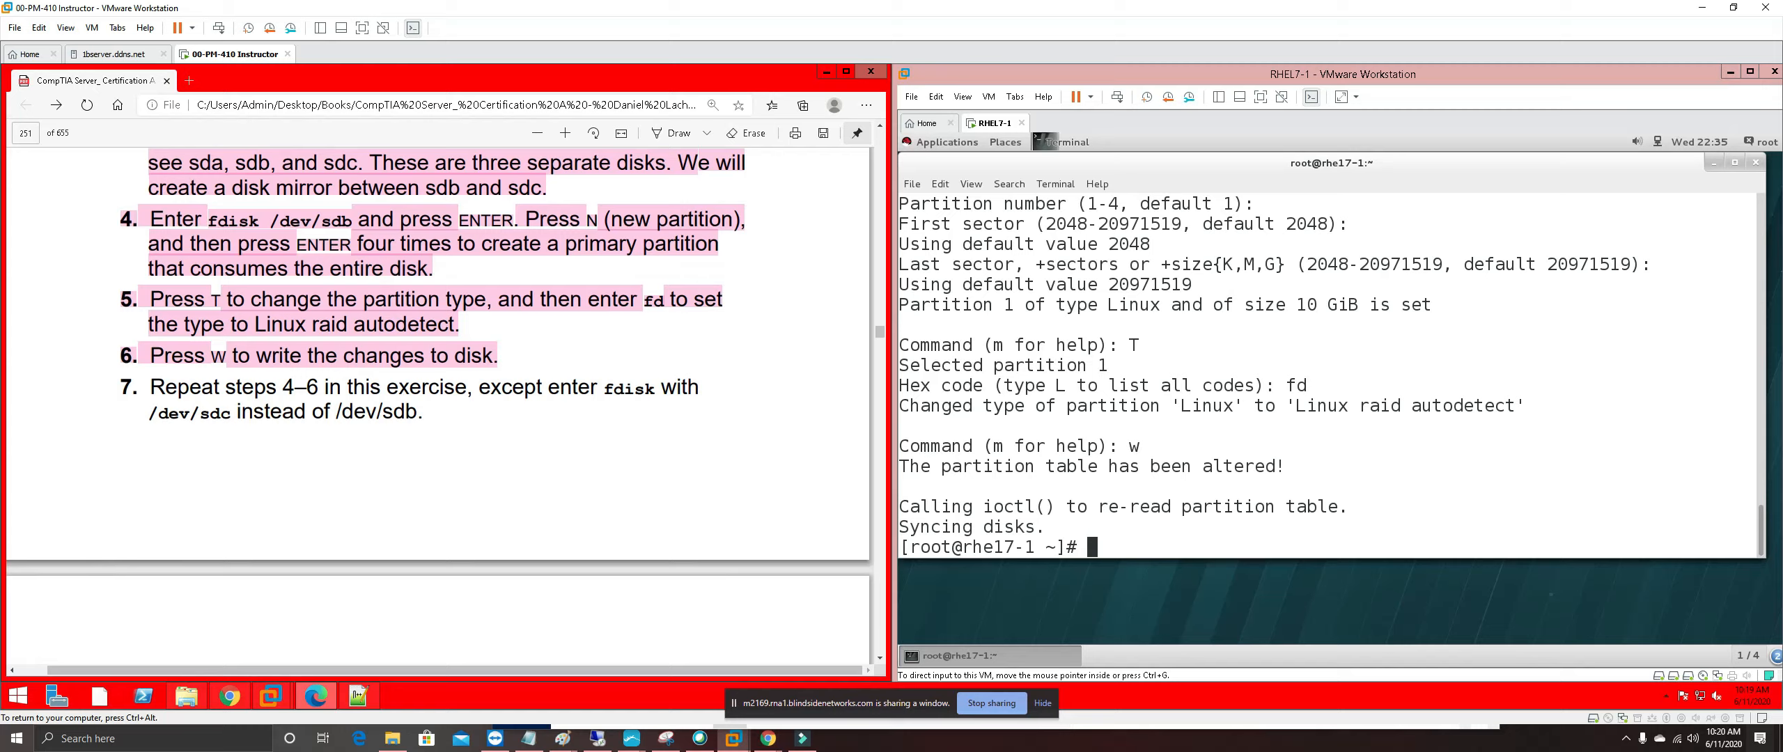
{"action": "left_click", "coordinate": [1169, 557]}
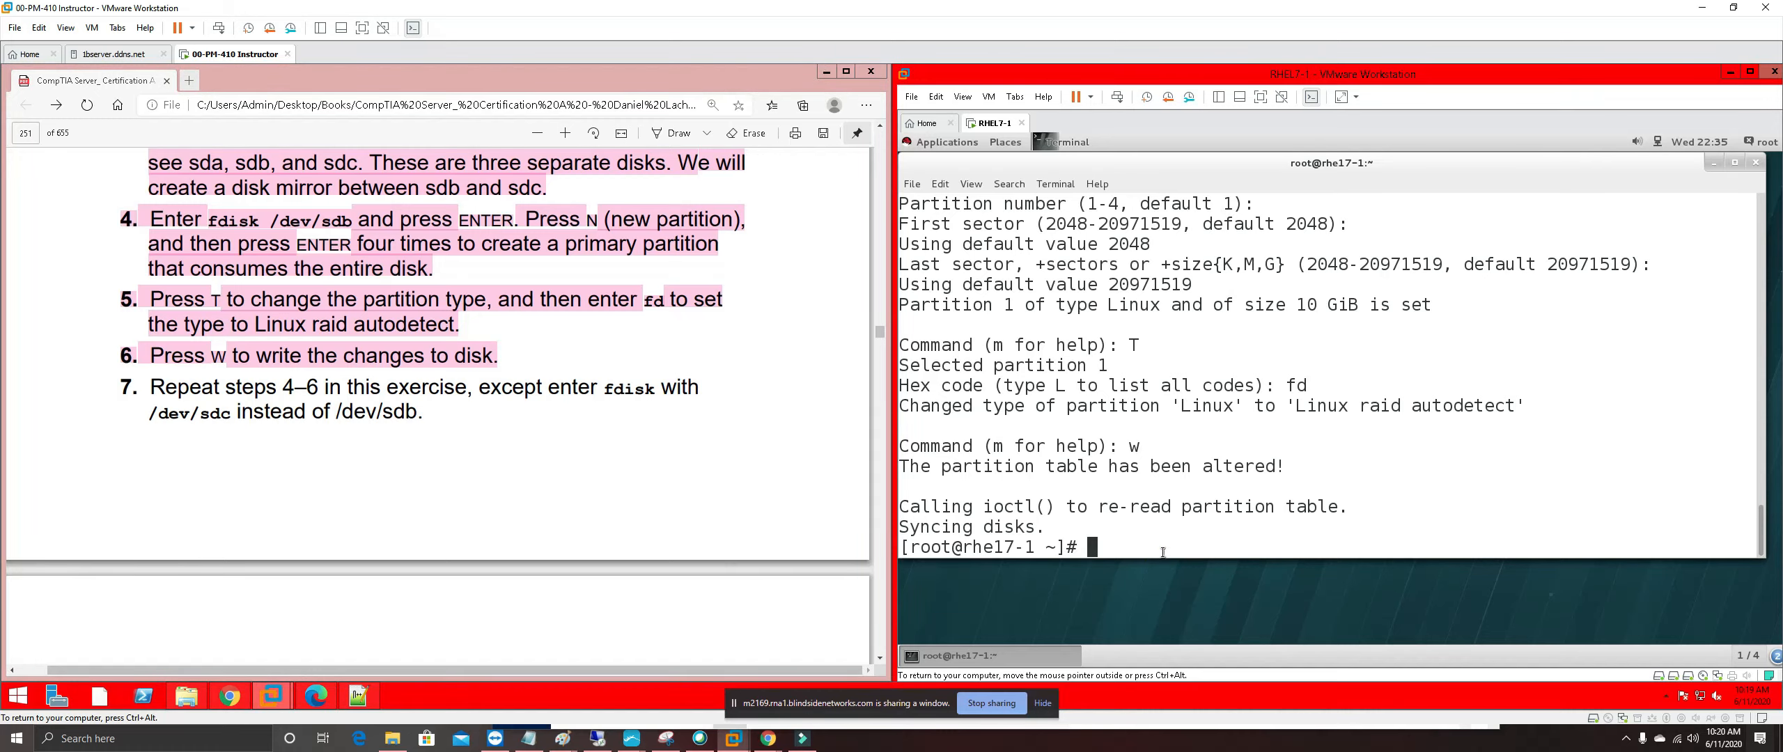
Edit the recalled fdisk command to /dev/sdc and create a default whole-disk primary partition
{"action": "key", "text": "Up"}
{"action": "key", "text": "Up"}
{"action": "key", "text": "Up"}
{"action": "key", "text": "Up"}
{"action": "key", "text": "Up"}
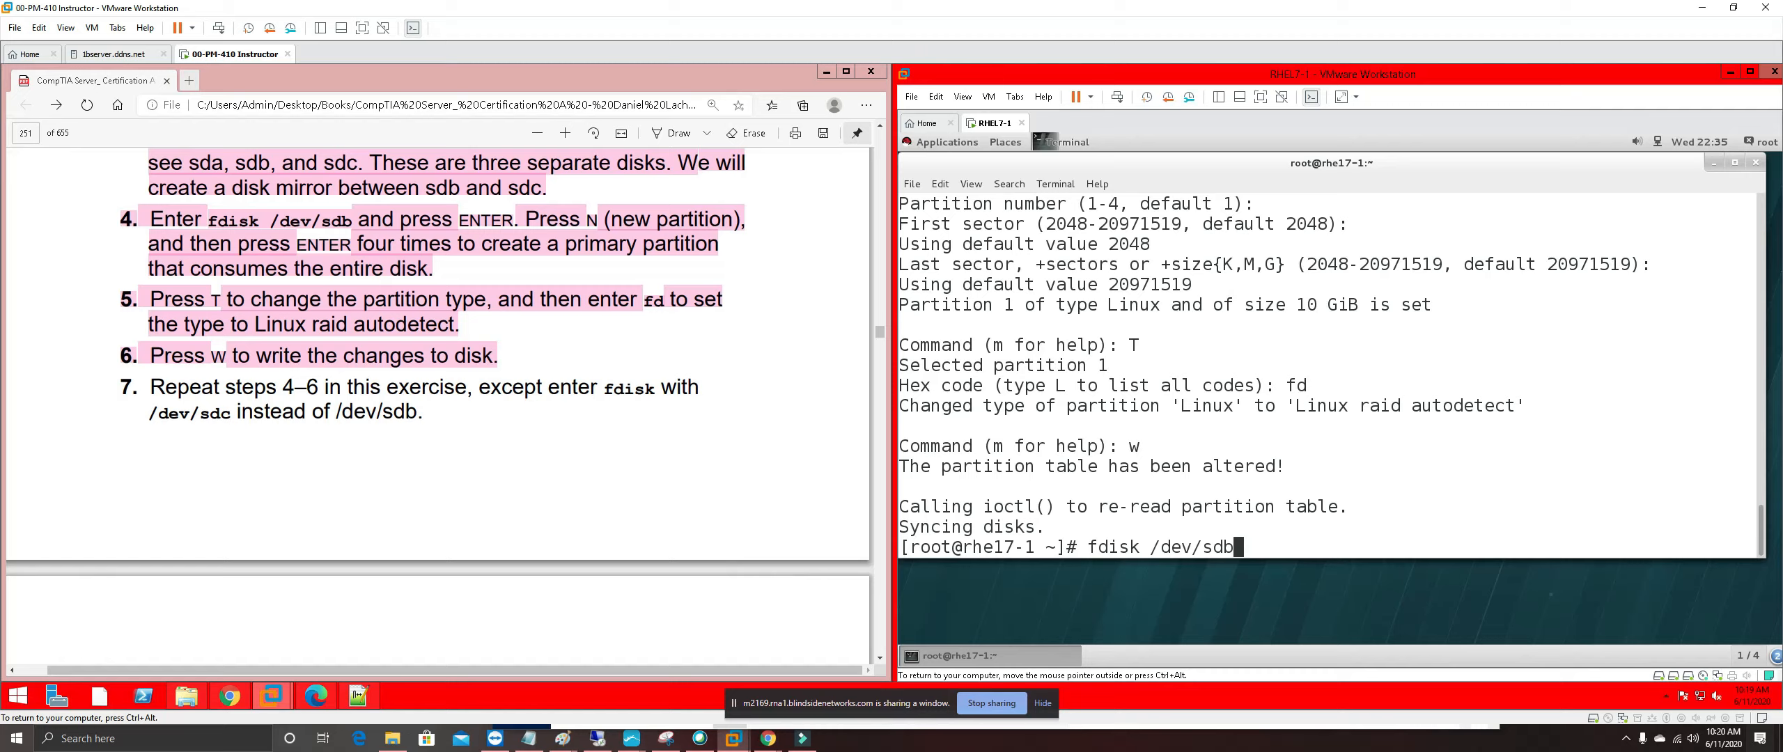
{"action": "key", "text": "BackSpace"}
{"action": "type", "text": "c"}
{"action": "key", "text": "Return"}
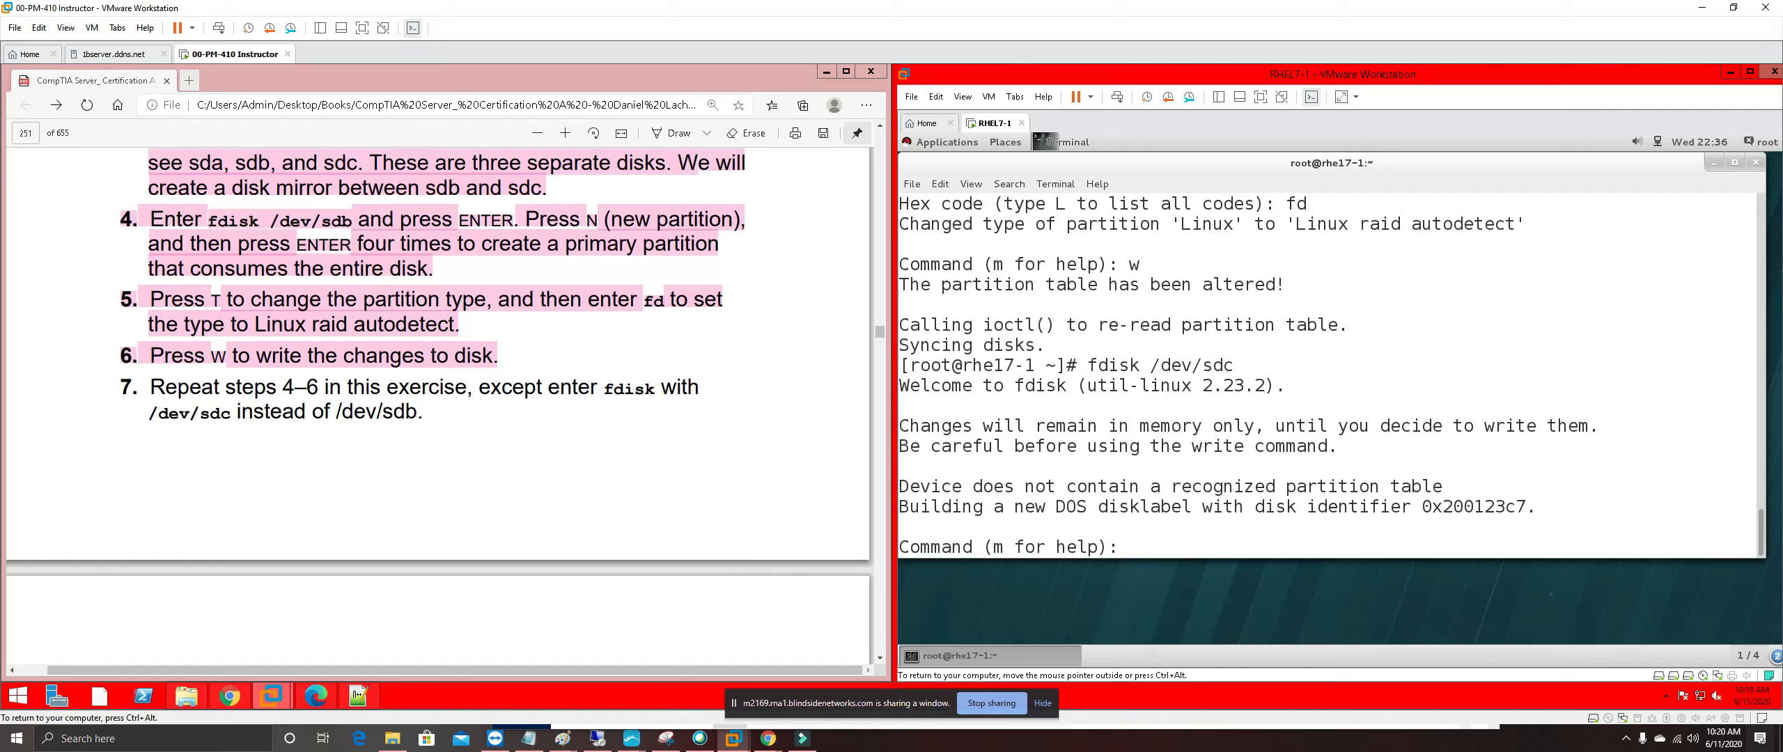
{"action": "type", "text": "N"}
{"action": "key", "text": "Return"}
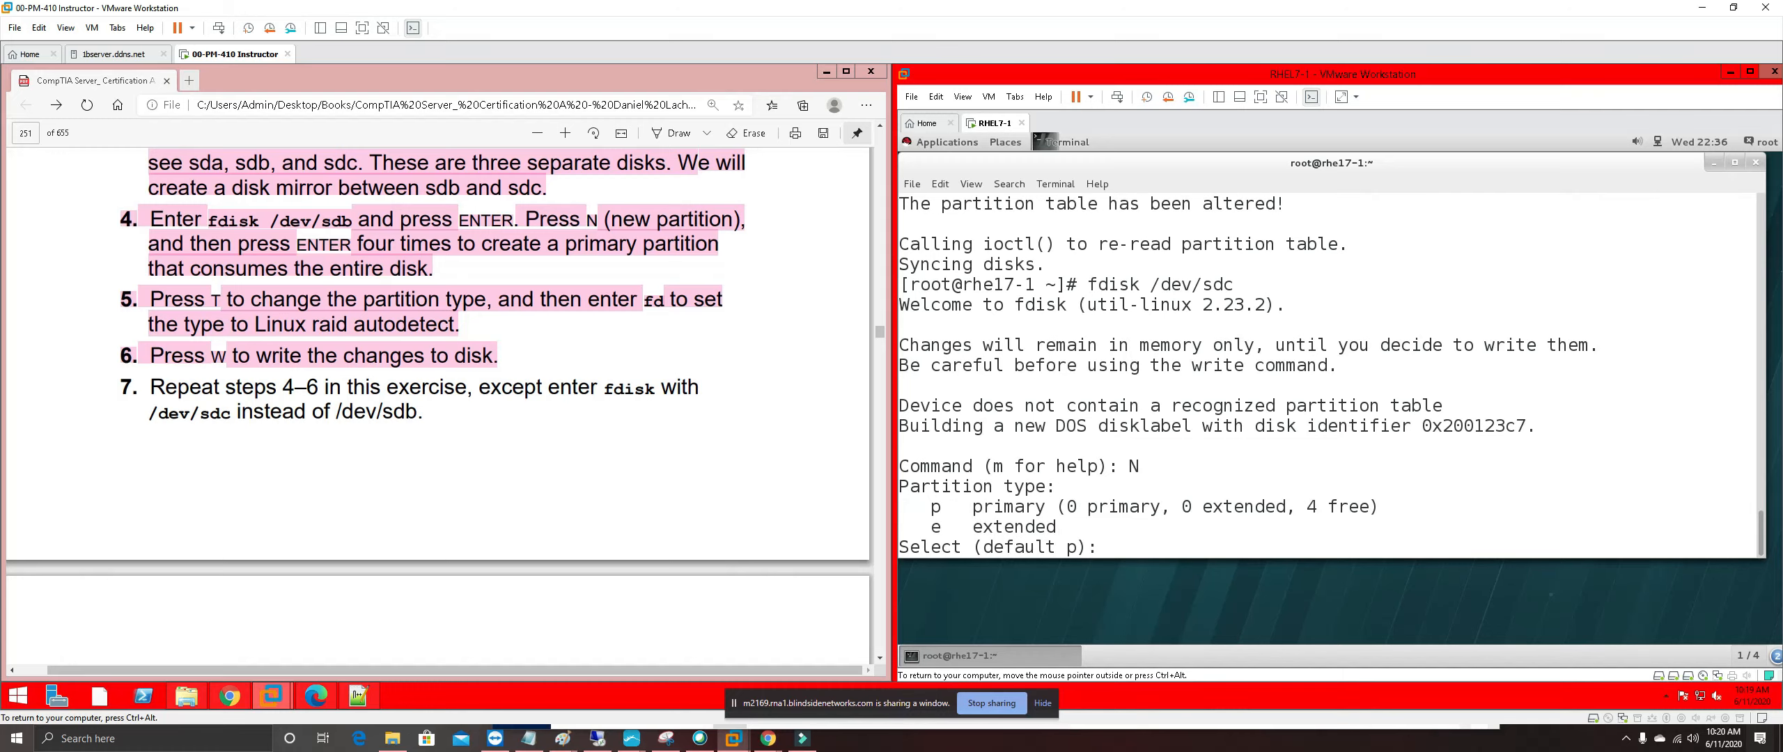
{"action": "key", "text": "Return"}
{"action": "key", "text": "Return"}
{"action": "key", "text": "Return"}
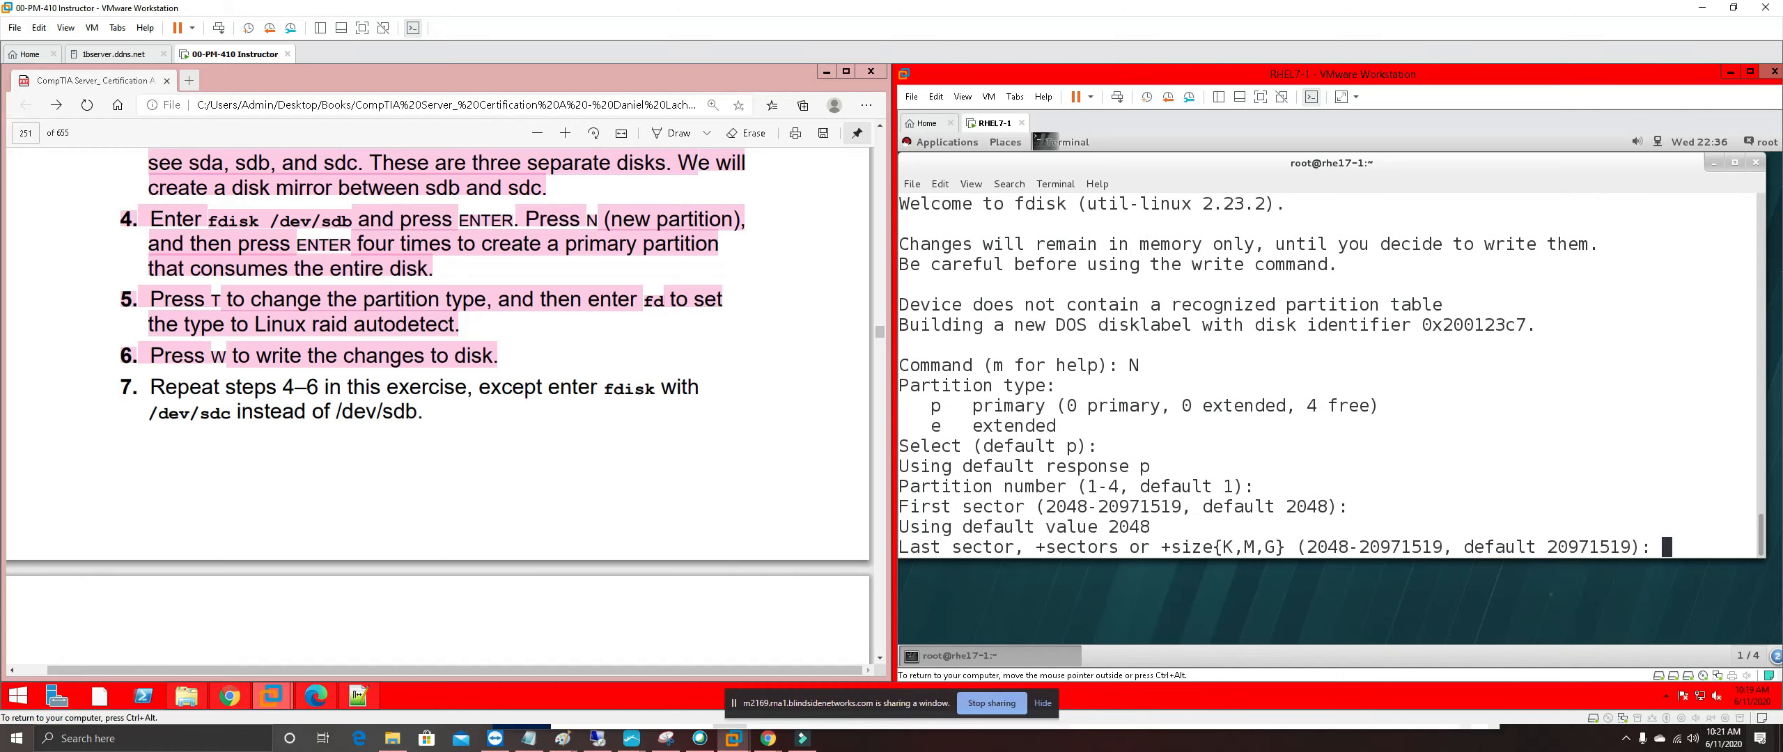
{"action": "key", "text": "Return"}
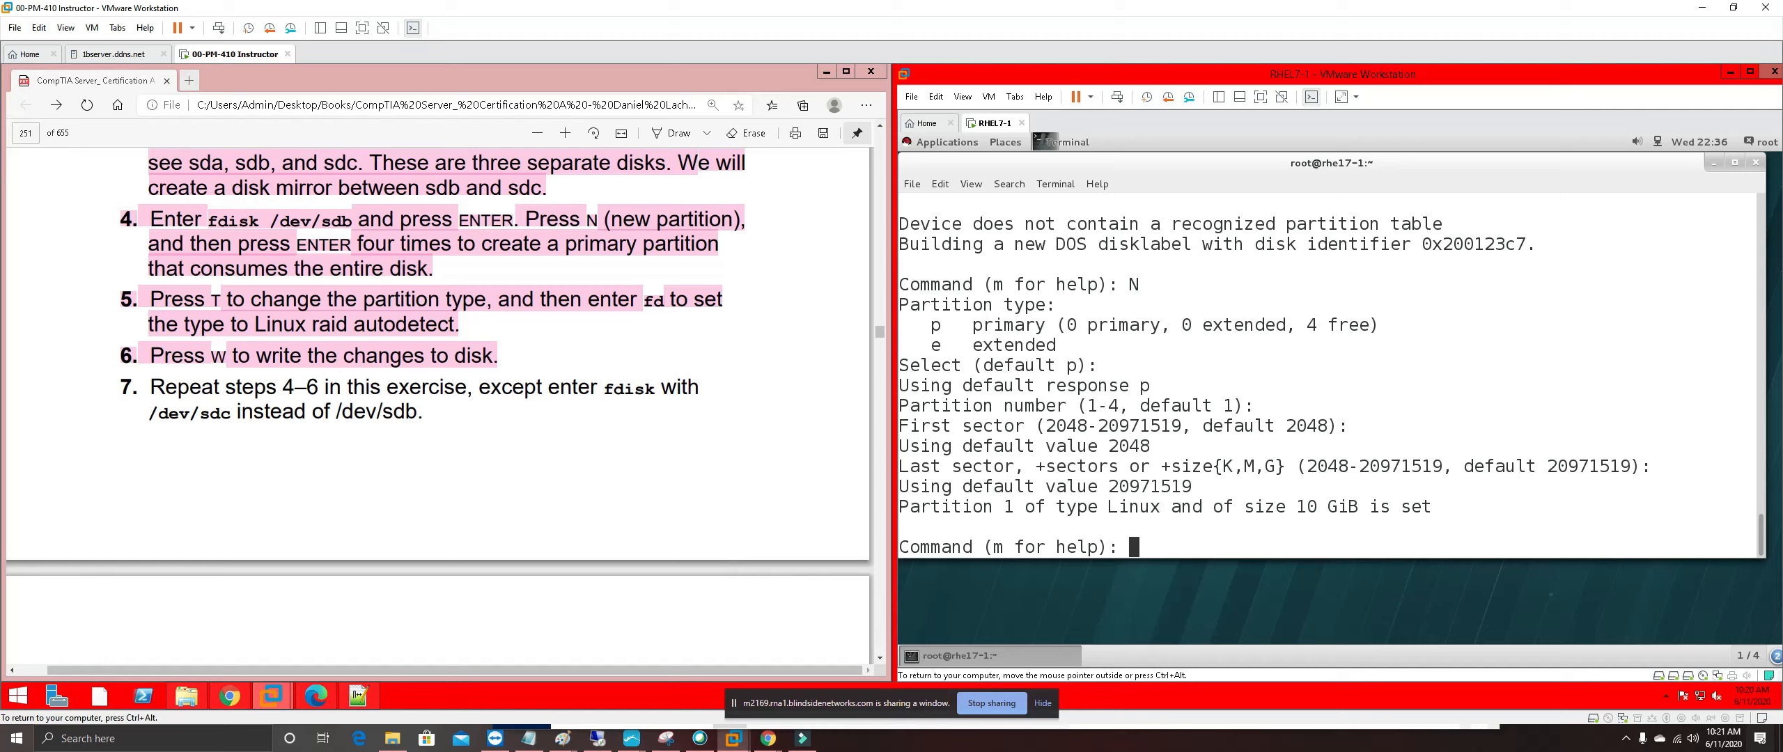
Set /dev/sdc1 to type fd (Linux raid autodetect) and write the partition table
{"action": "type", "text": "T"}
{"action": "key", "text": "Return"}
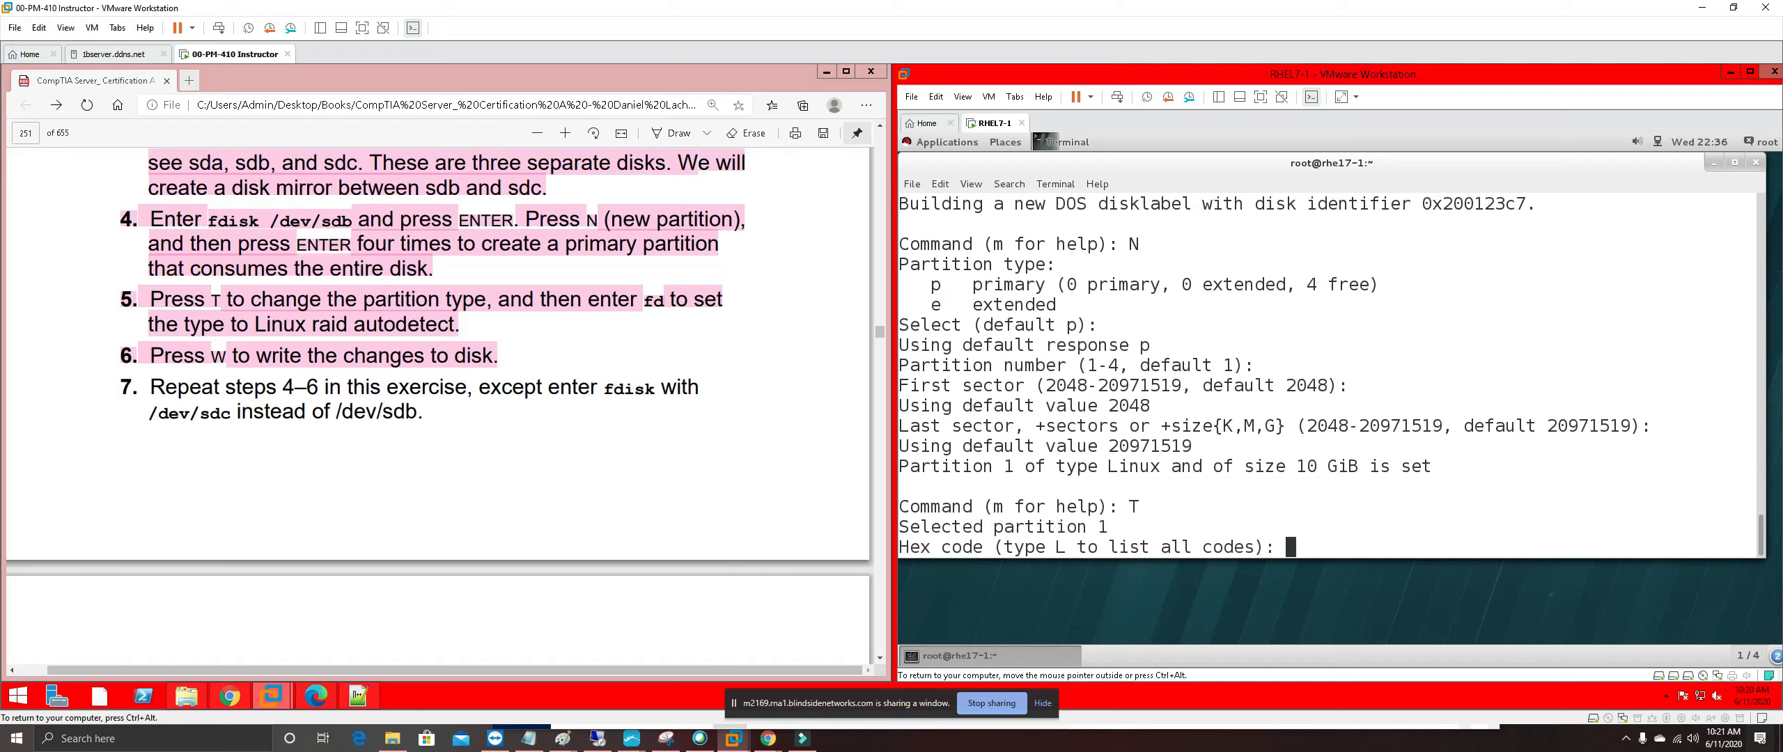
{"action": "type", "text": "fd"}
{"action": "key", "text": "Return"}
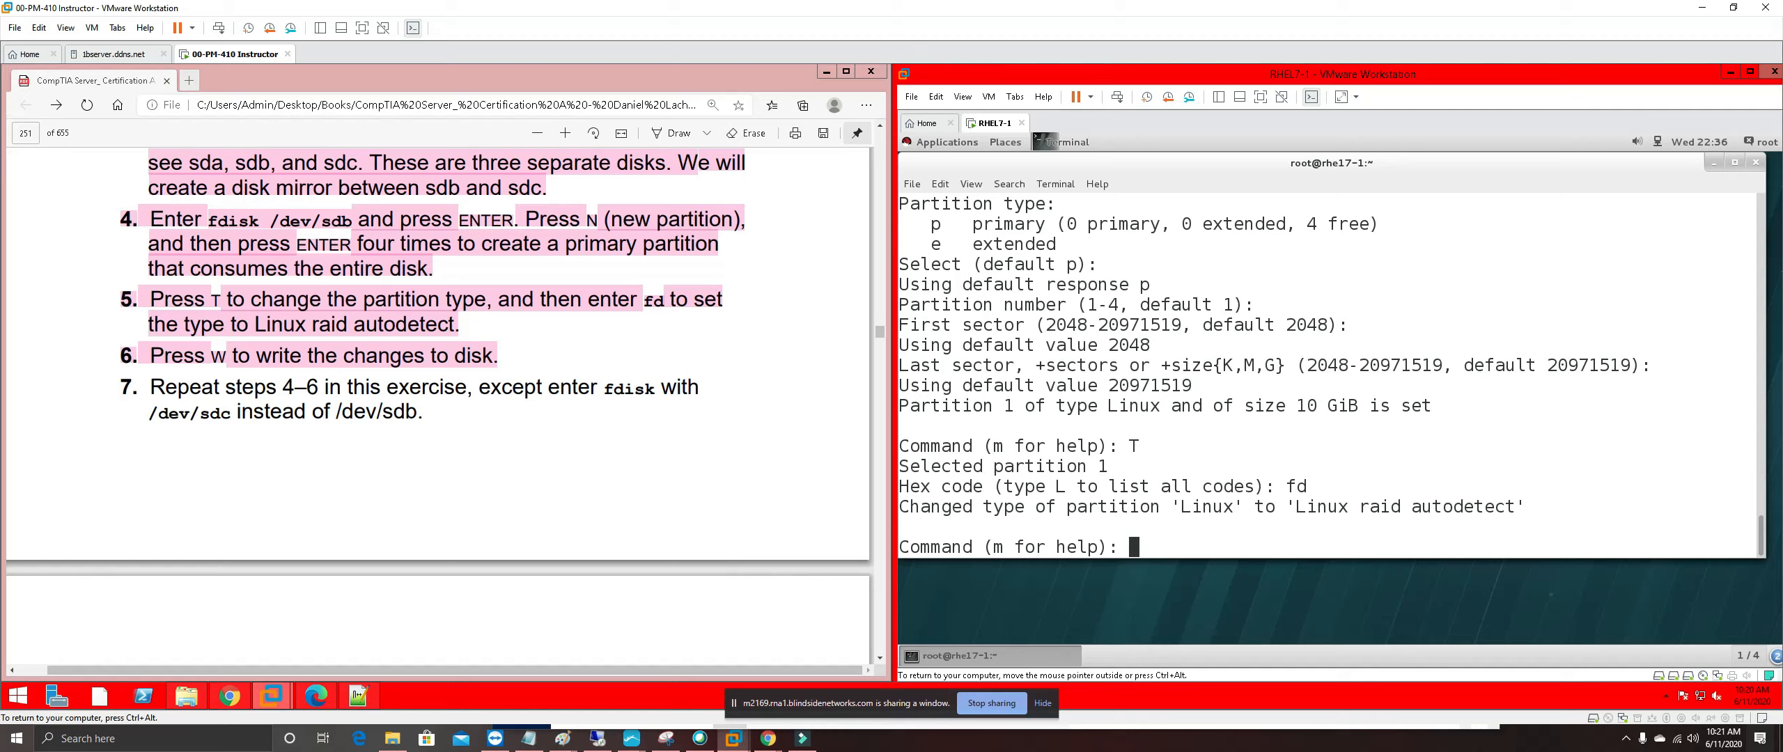
{"action": "type", "text": "w"}
{"action": "key", "text": "Return"}
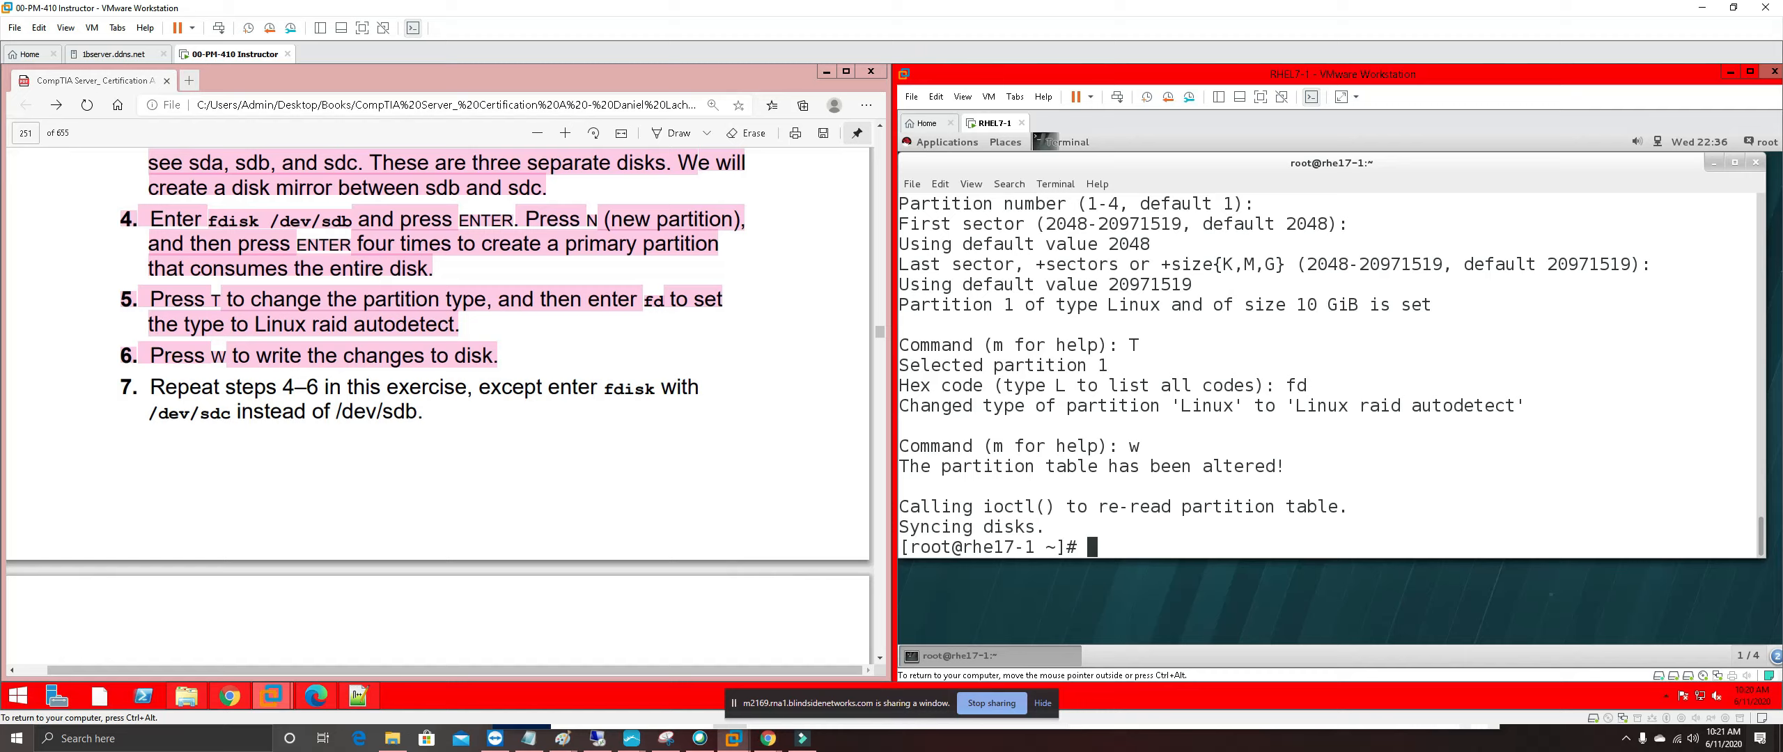
{"action": "left_click", "coordinate": [468, 450]}
Highlight step 7 in pink, review the guide, and return focus to the RHEL7-1 terminal
{"action": "left_click_drag", "start_coordinate": [421, 412], "coordinate": [125, 387]}
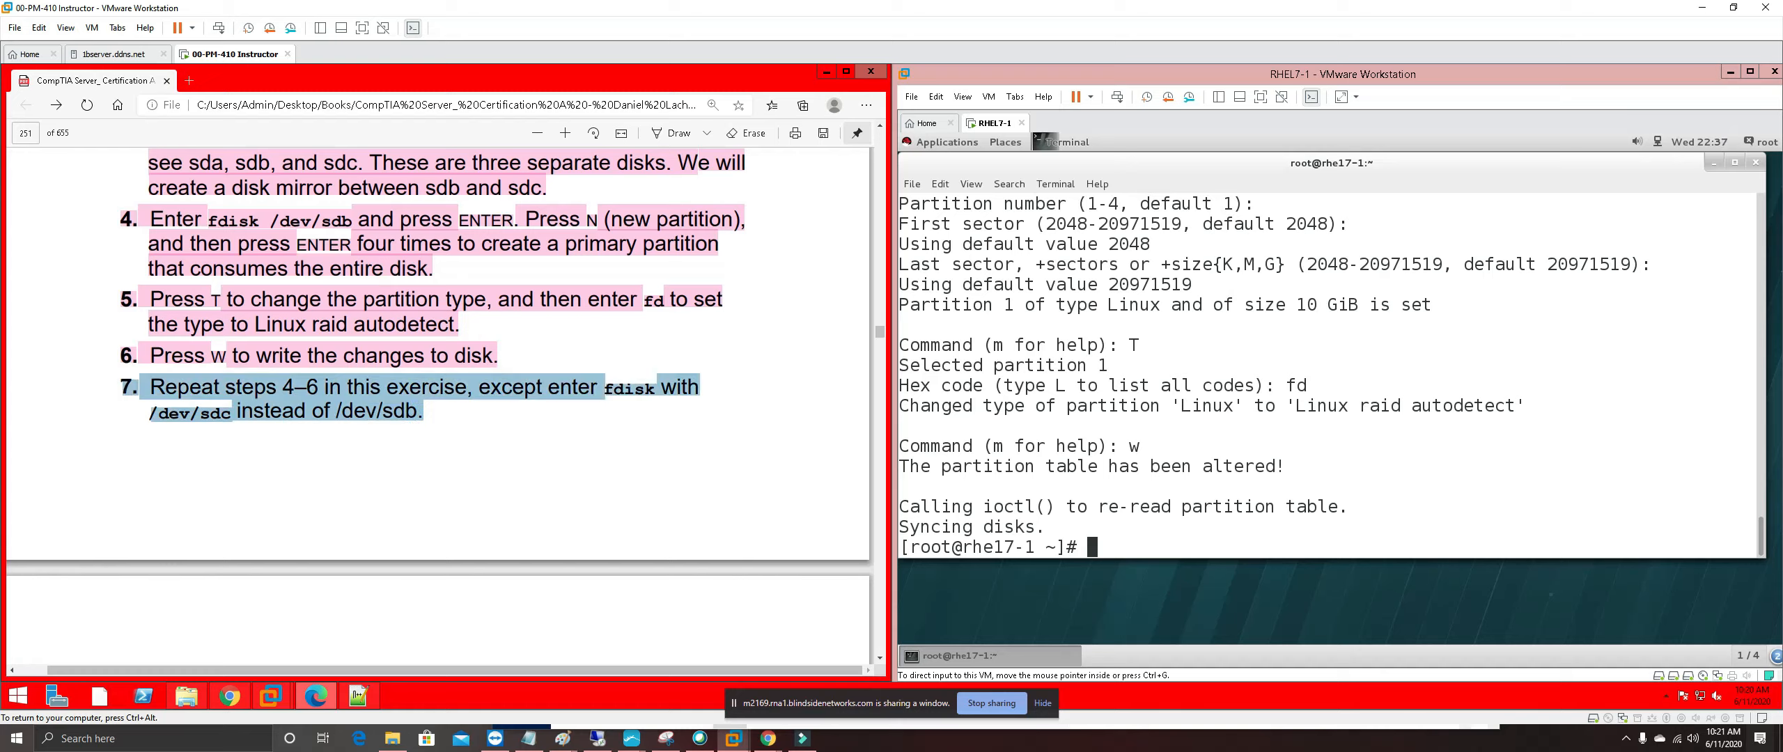
{"action": "right_click", "coordinate": [198, 400]}
{"action": "mouse_move", "coordinate": [418, 405]}
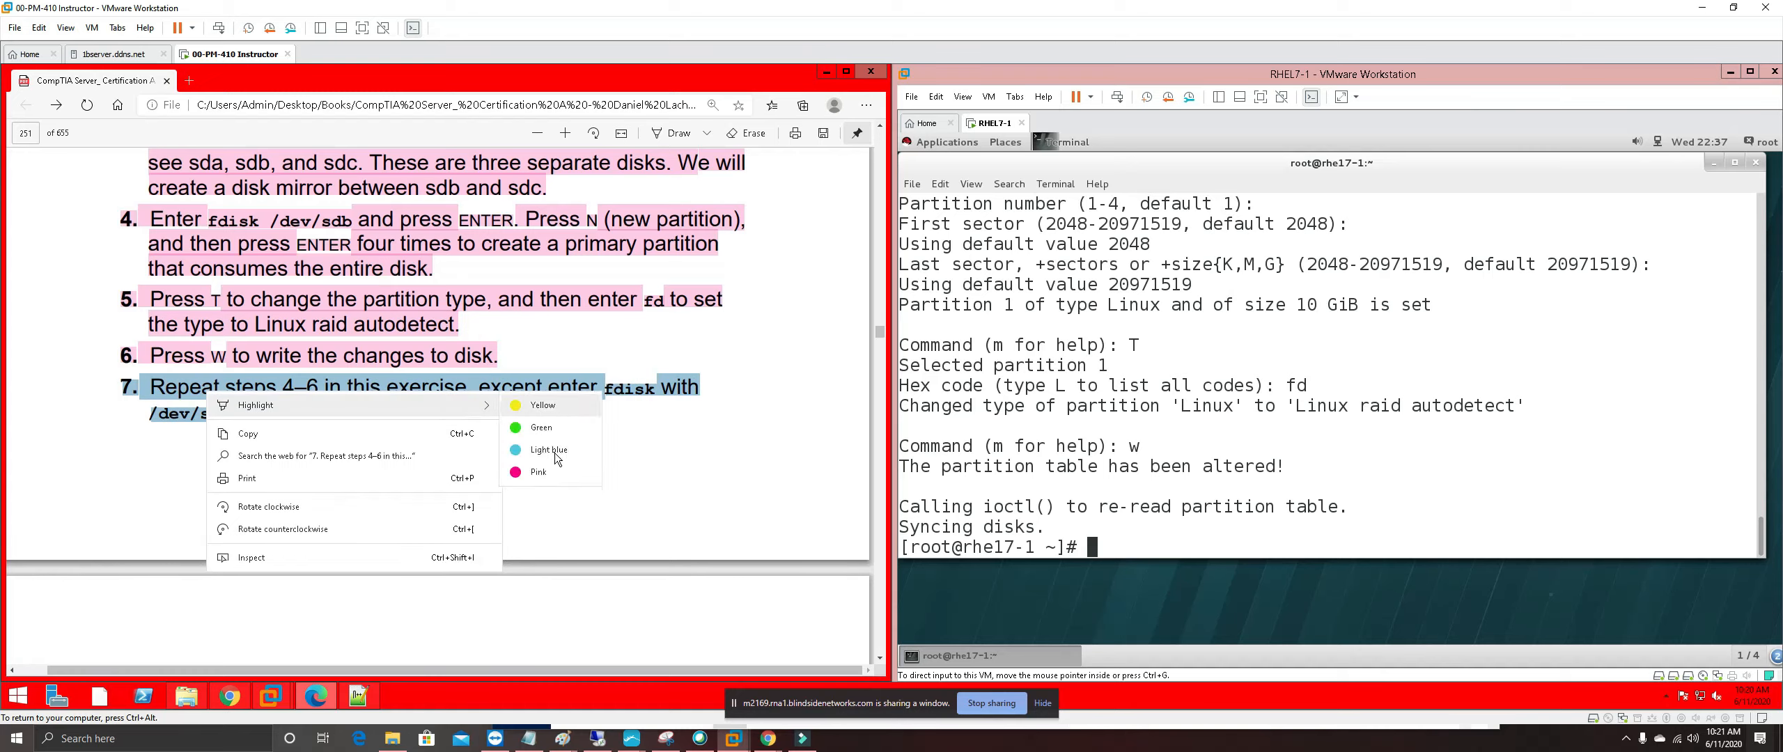
{"action": "left_click", "coordinate": [540, 473]}
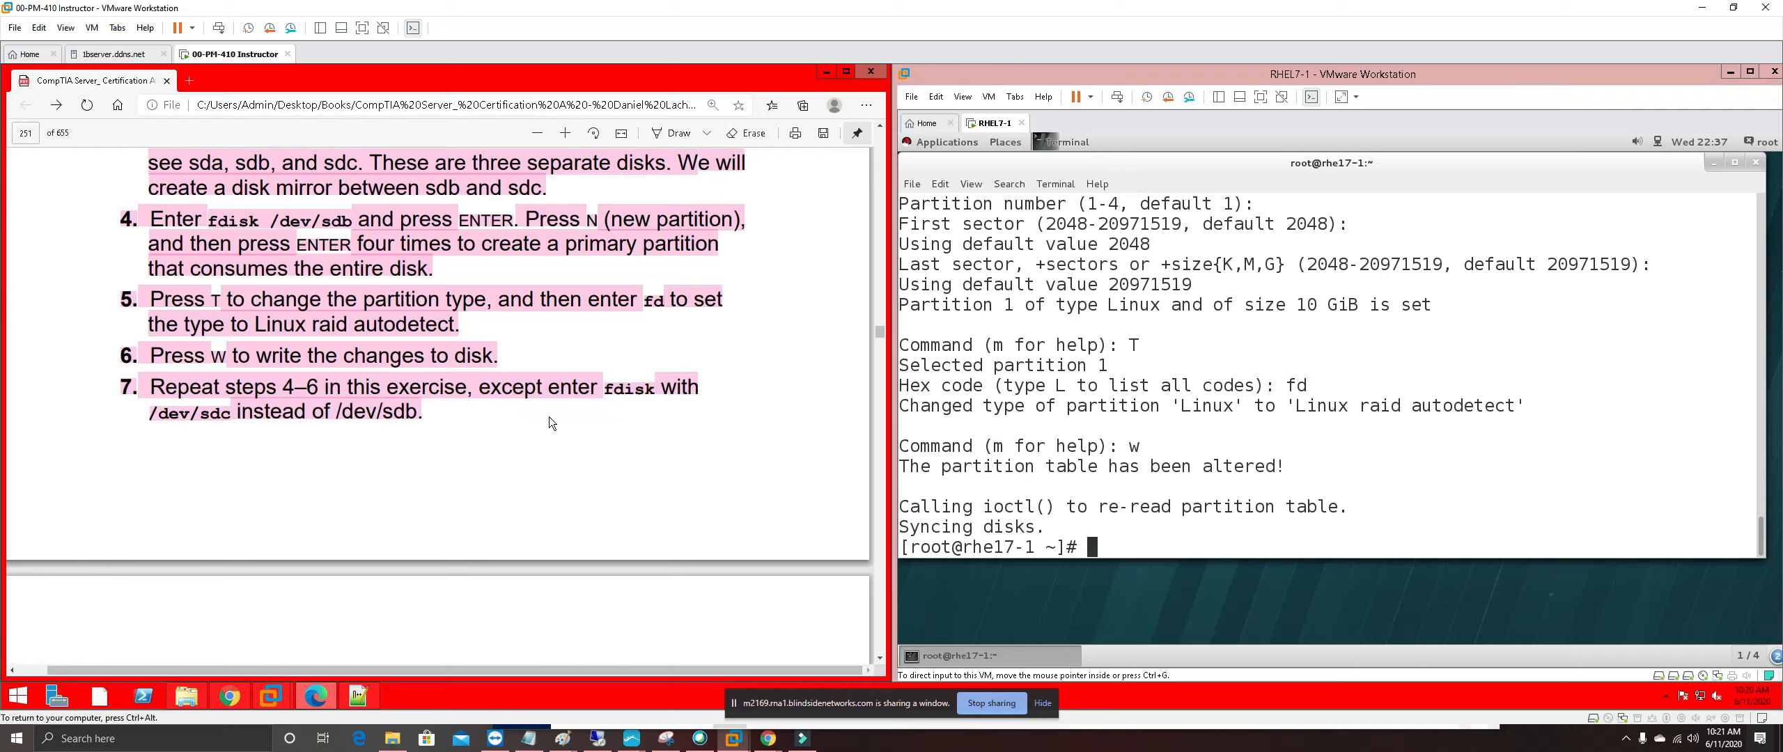
{"action": "scroll", "coordinate": [549, 416], "scroll_direction": "down", "scroll_amount": 3}
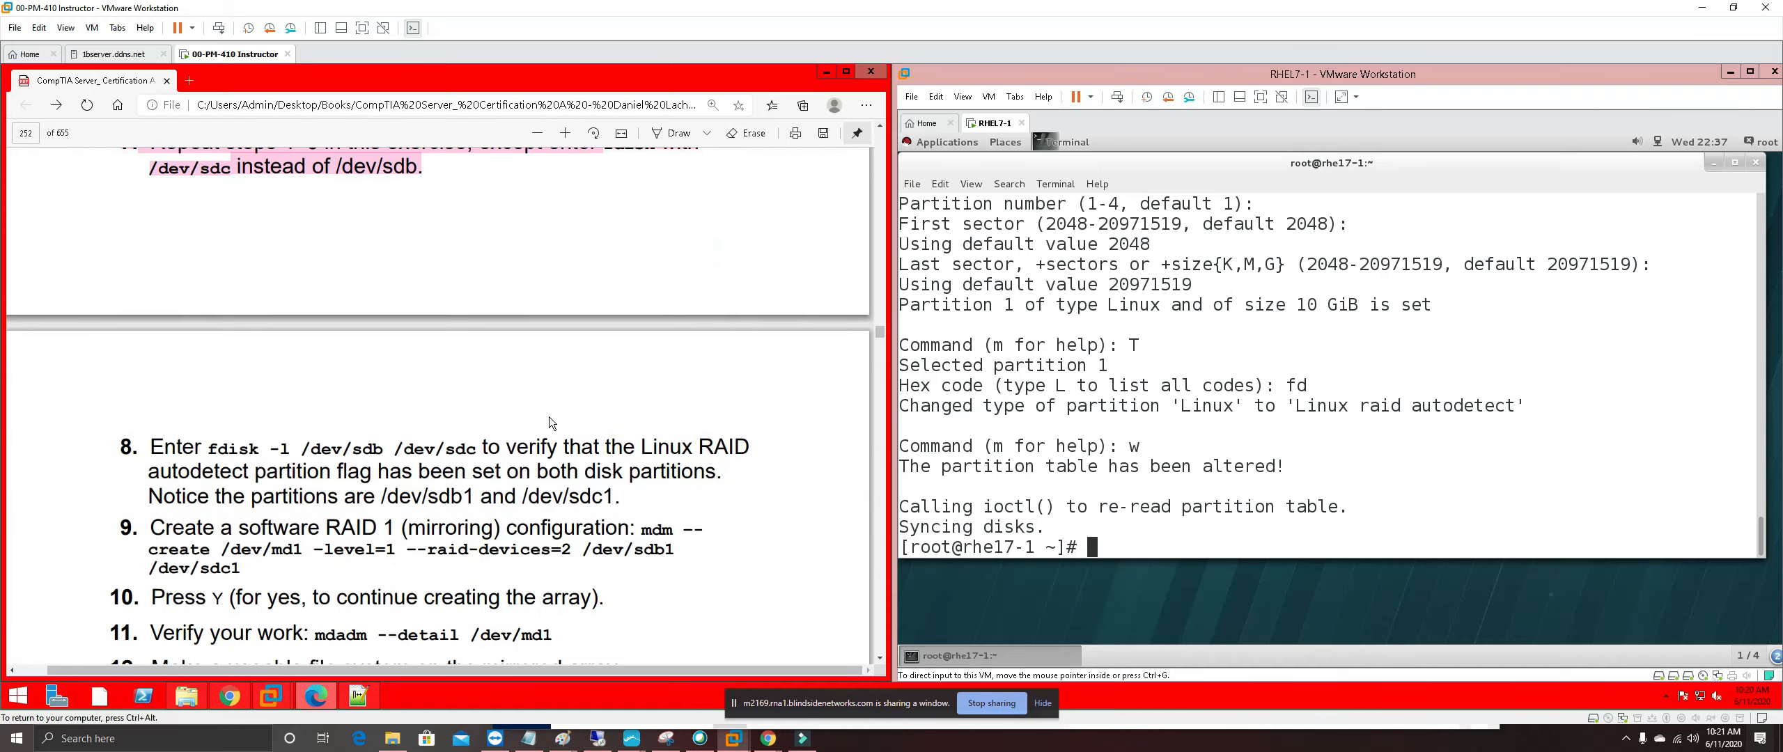
{"action": "scroll", "coordinate": [549, 417], "scroll_direction": "down", "scroll_amount": 2}
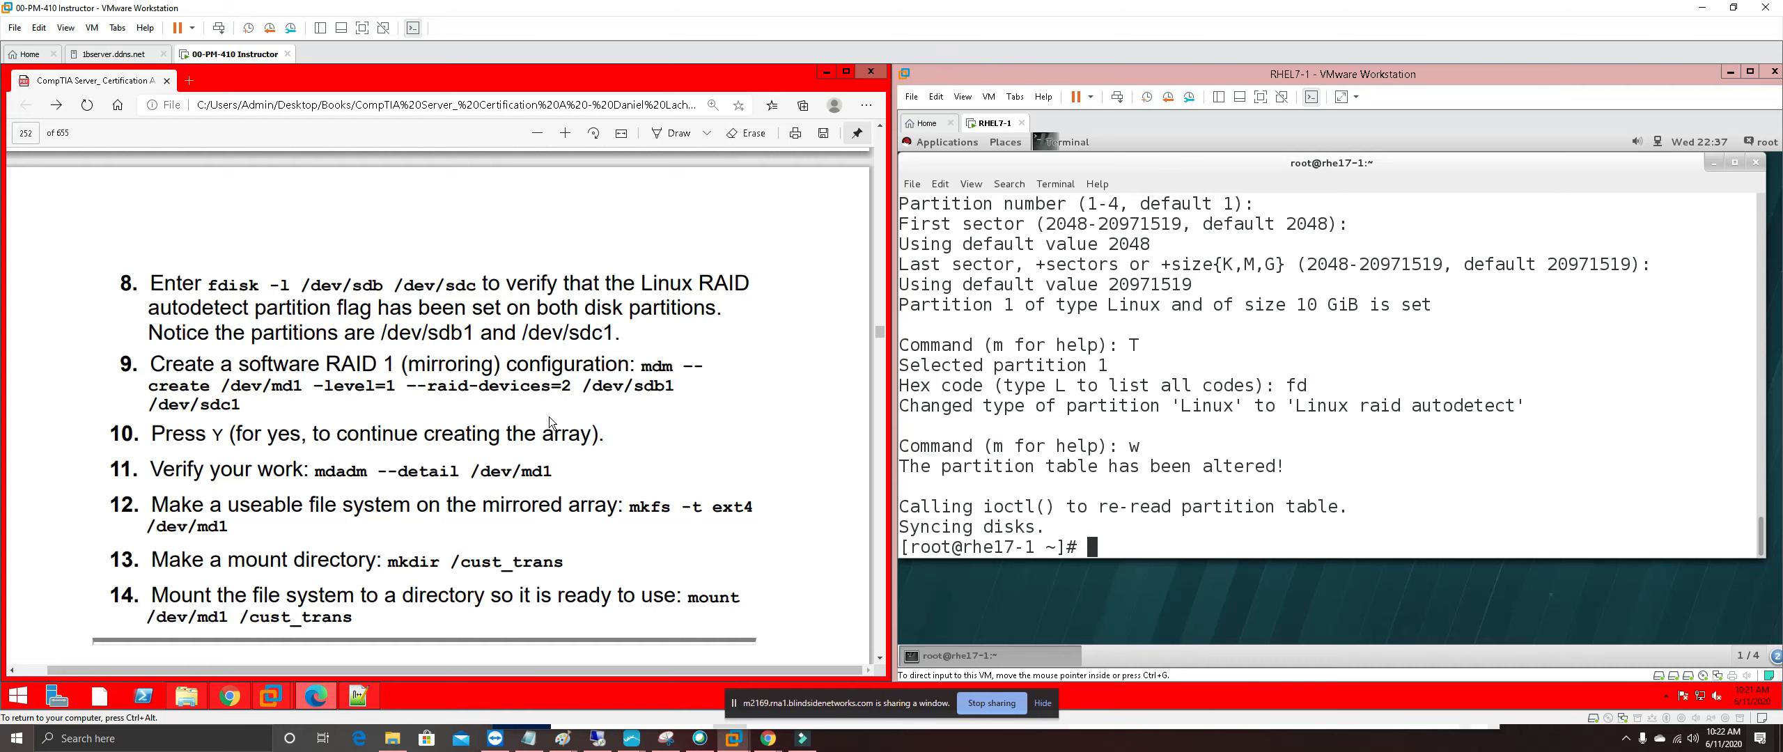
{"action": "scroll", "coordinate": [549, 416], "scroll_direction": "down", "scroll_amount": 20}
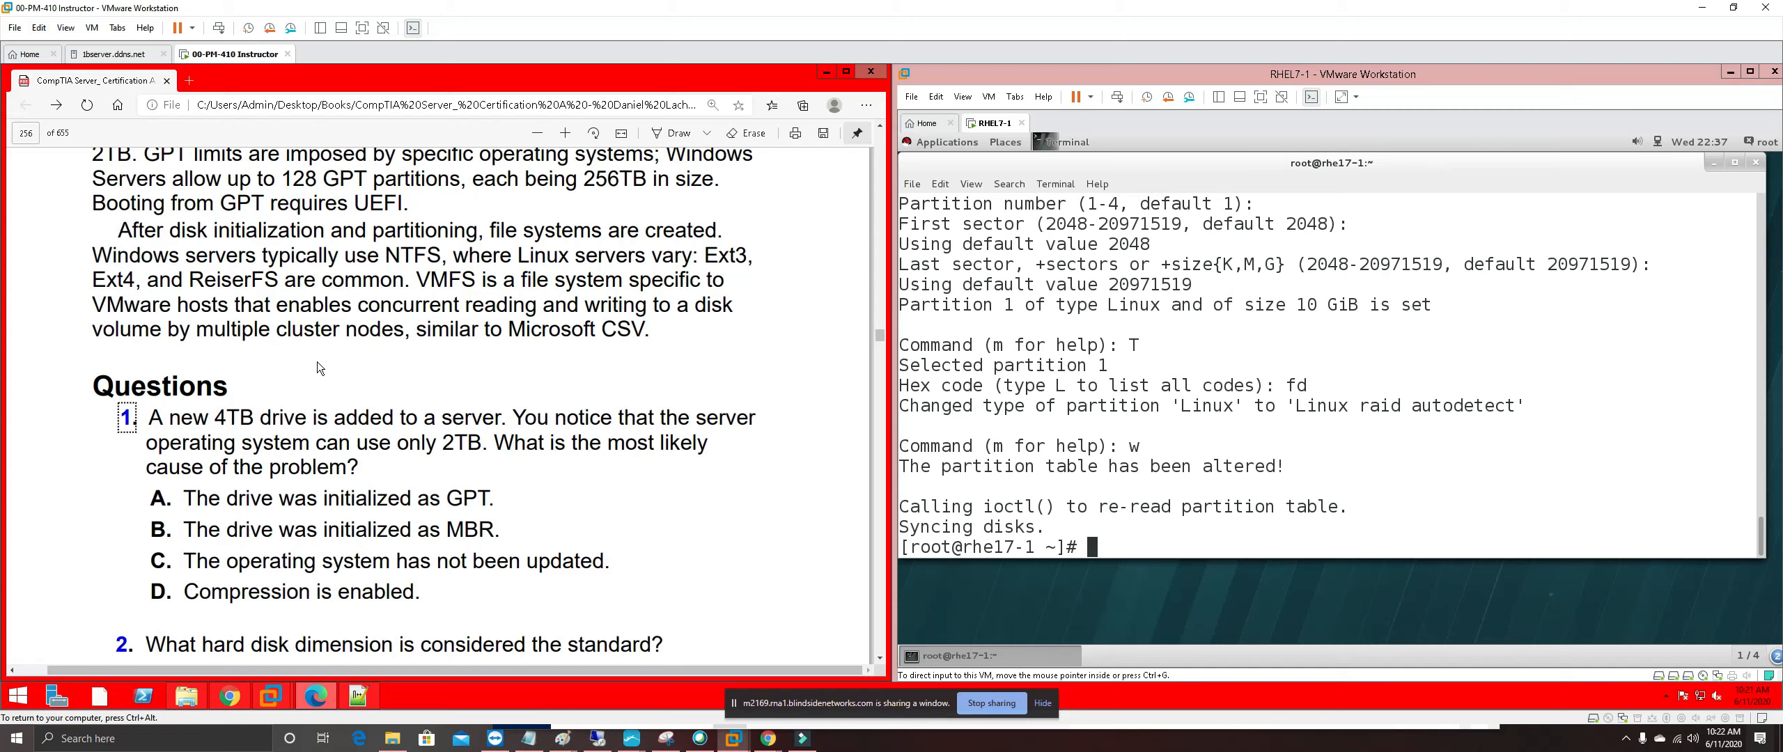
{"action": "scroll", "coordinate": [549, 420], "scroll_direction": "up", "scroll_amount": 6}
{"action": "scroll", "coordinate": [548, 418], "scroll_direction": "up", "scroll_amount": 10}
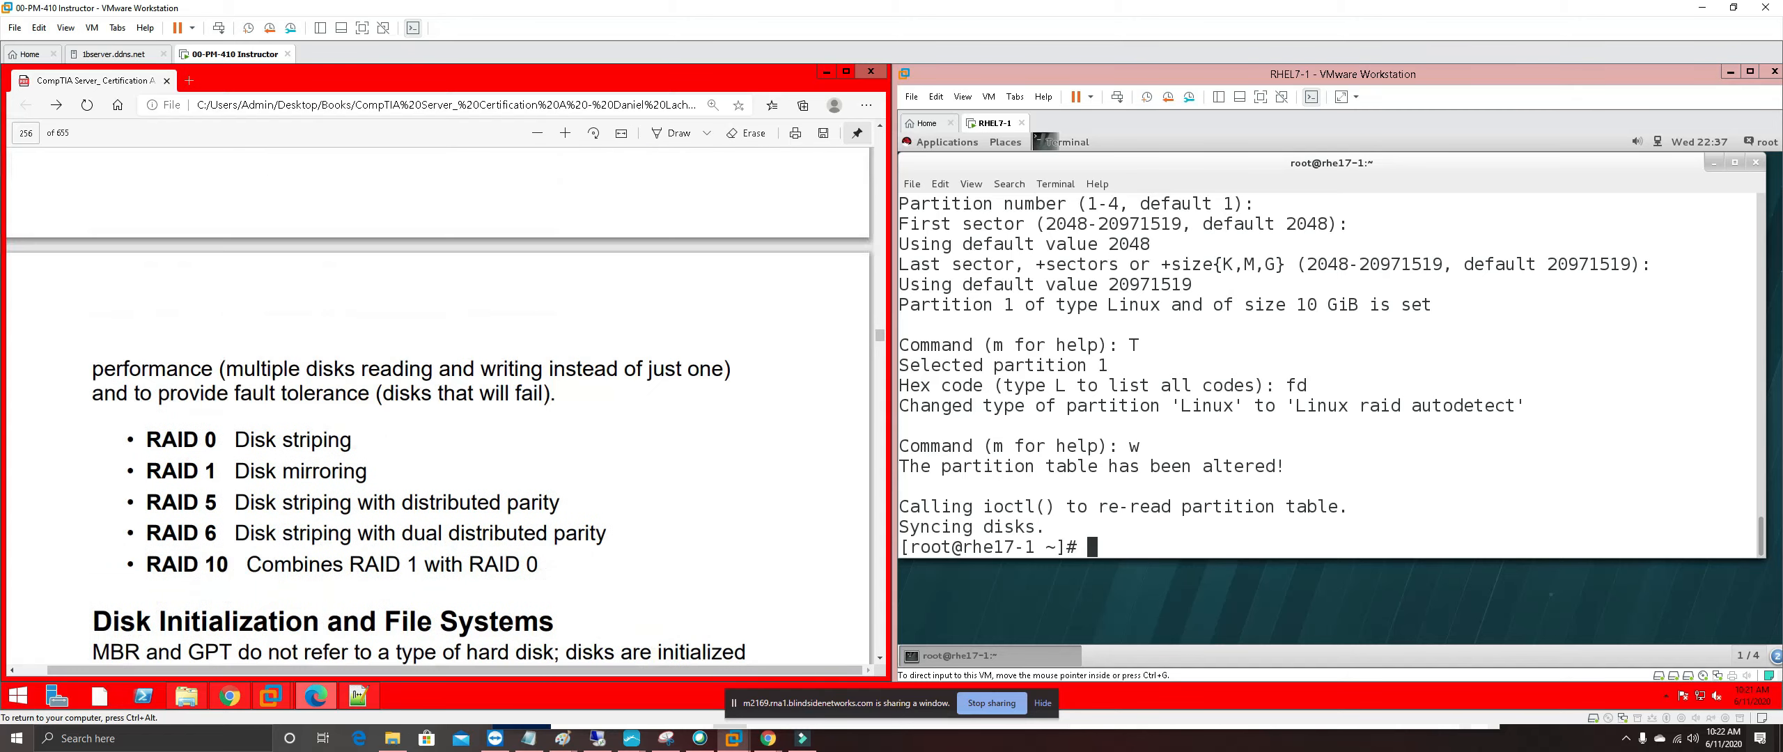
{"action": "scroll", "coordinate": [549, 418], "scroll_direction": "up", "scroll_amount": 10}
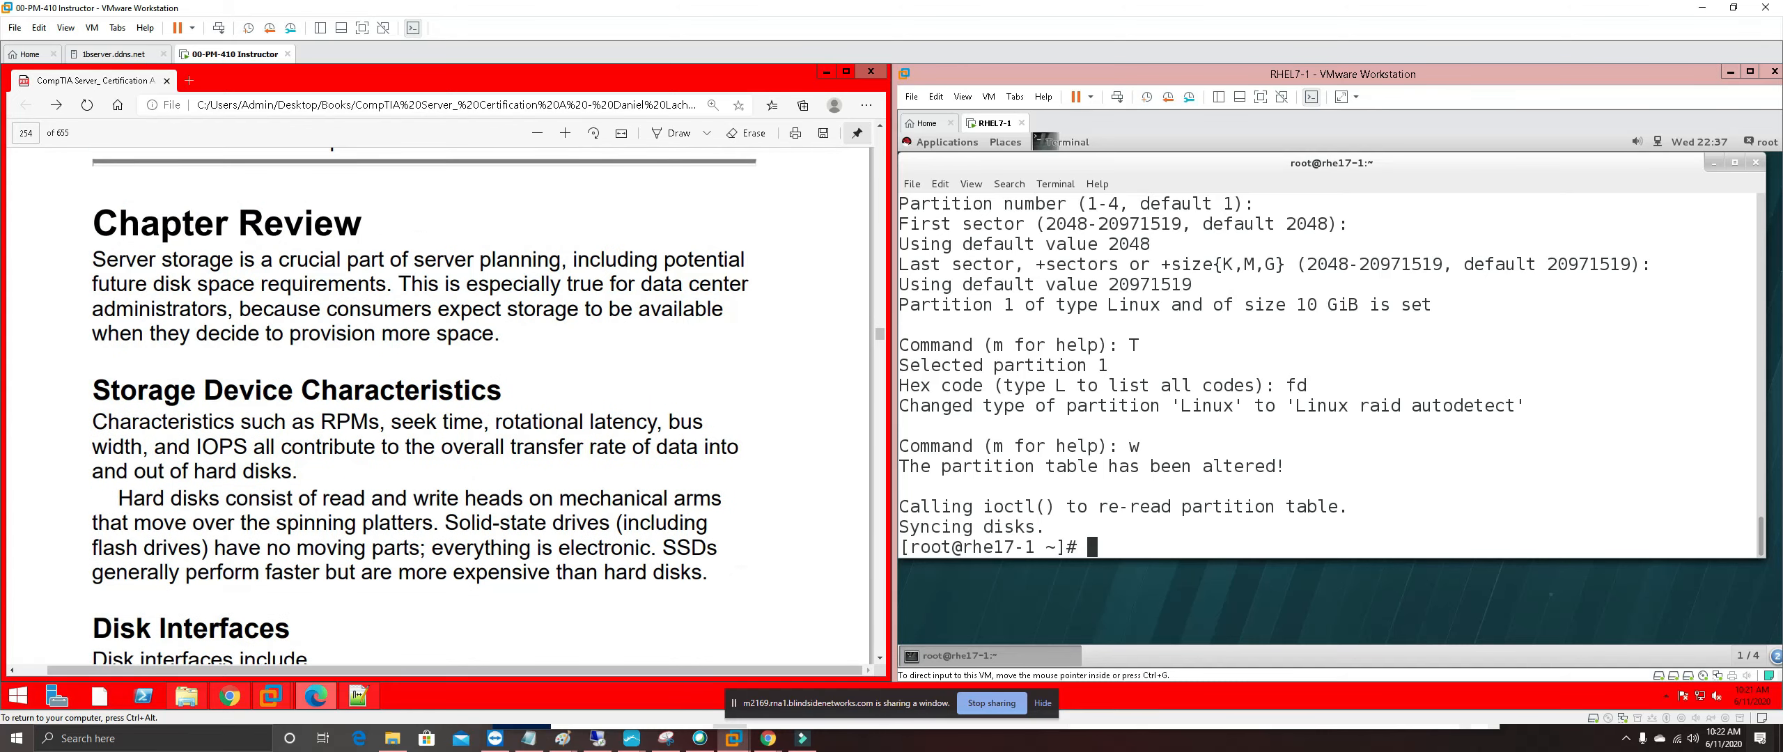
{"action": "scroll", "coordinate": [549, 418], "scroll_direction": "up", "scroll_amount": 10}
{"action": "scroll", "coordinate": [437, 404], "scroll_direction": "up", "scroll_amount": 10}
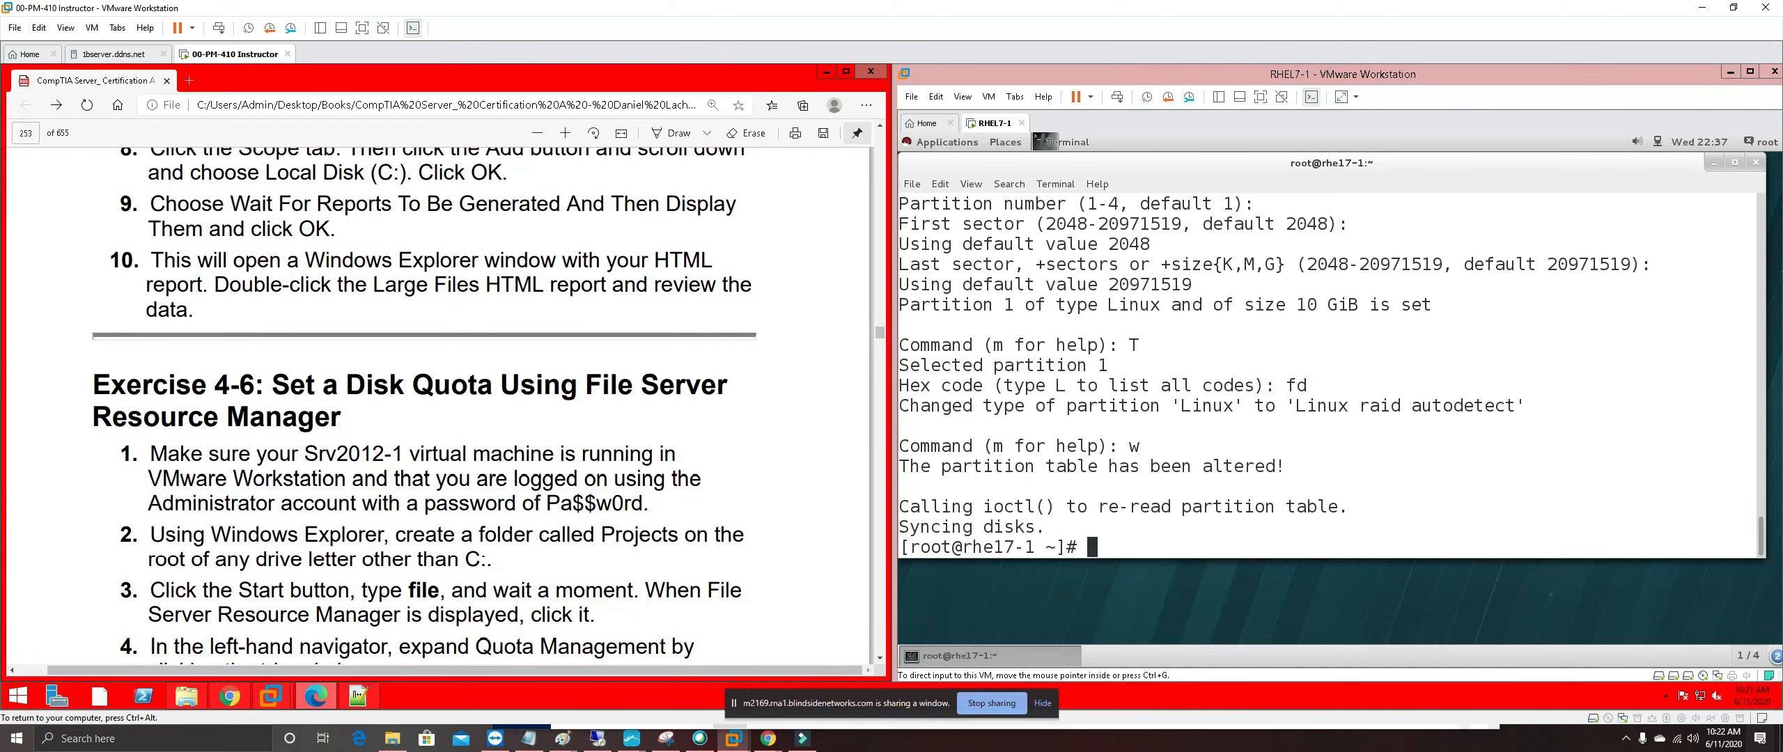
{"action": "scroll", "coordinate": [437, 407], "scroll_direction": "up", "scroll_amount": 5}
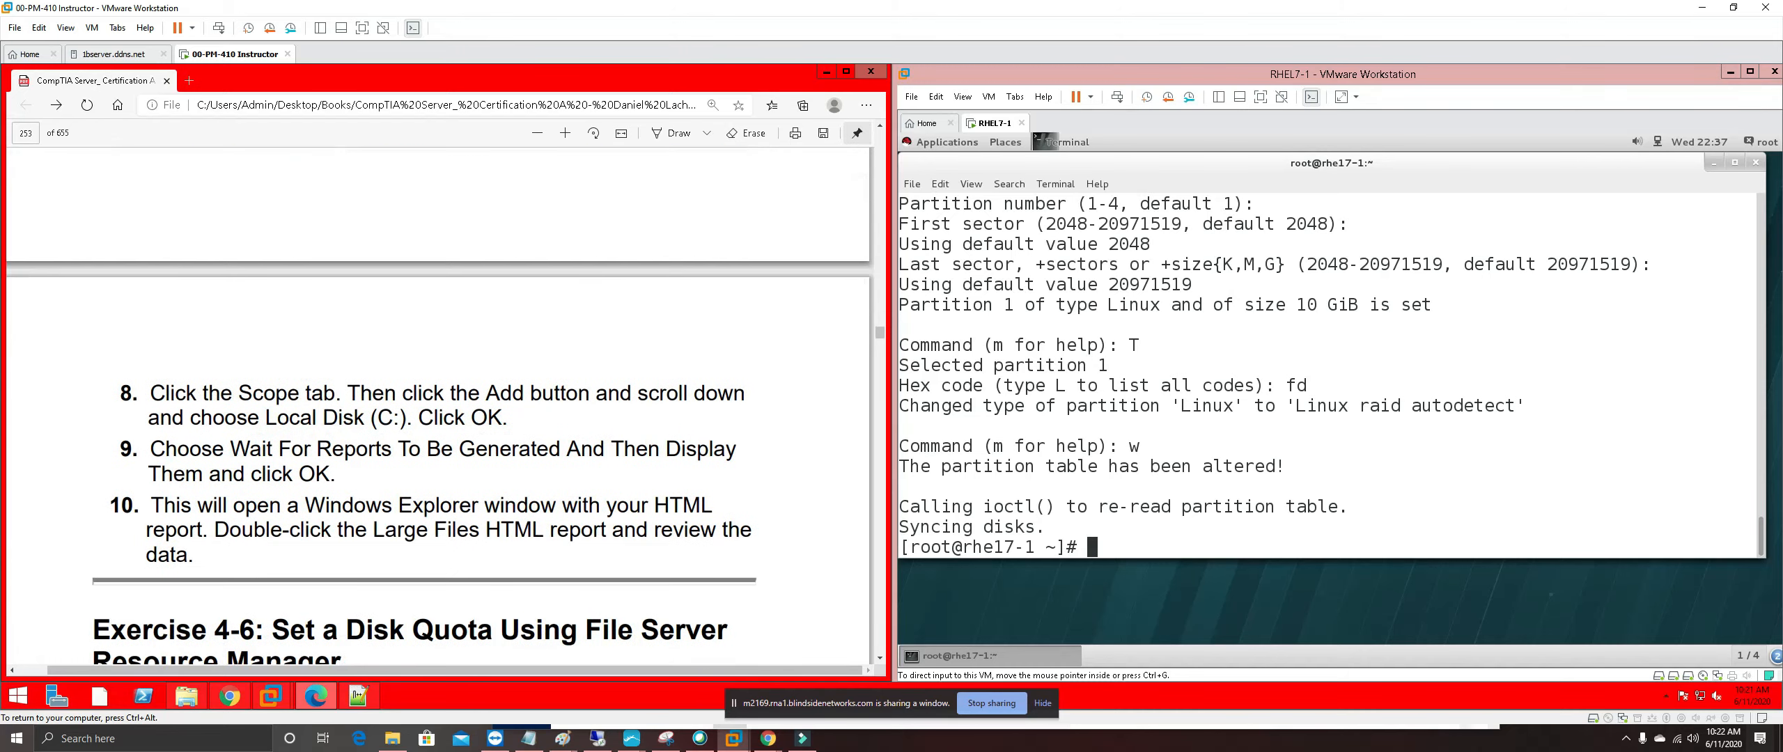
{"action": "scroll", "coordinate": [437, 406], "scroll_direction": "up", "scroll_amount": 3}
{"action": "scroll", "coordinate": [437, 407], "scroll_direction": "up", "scroll_amount": 4}
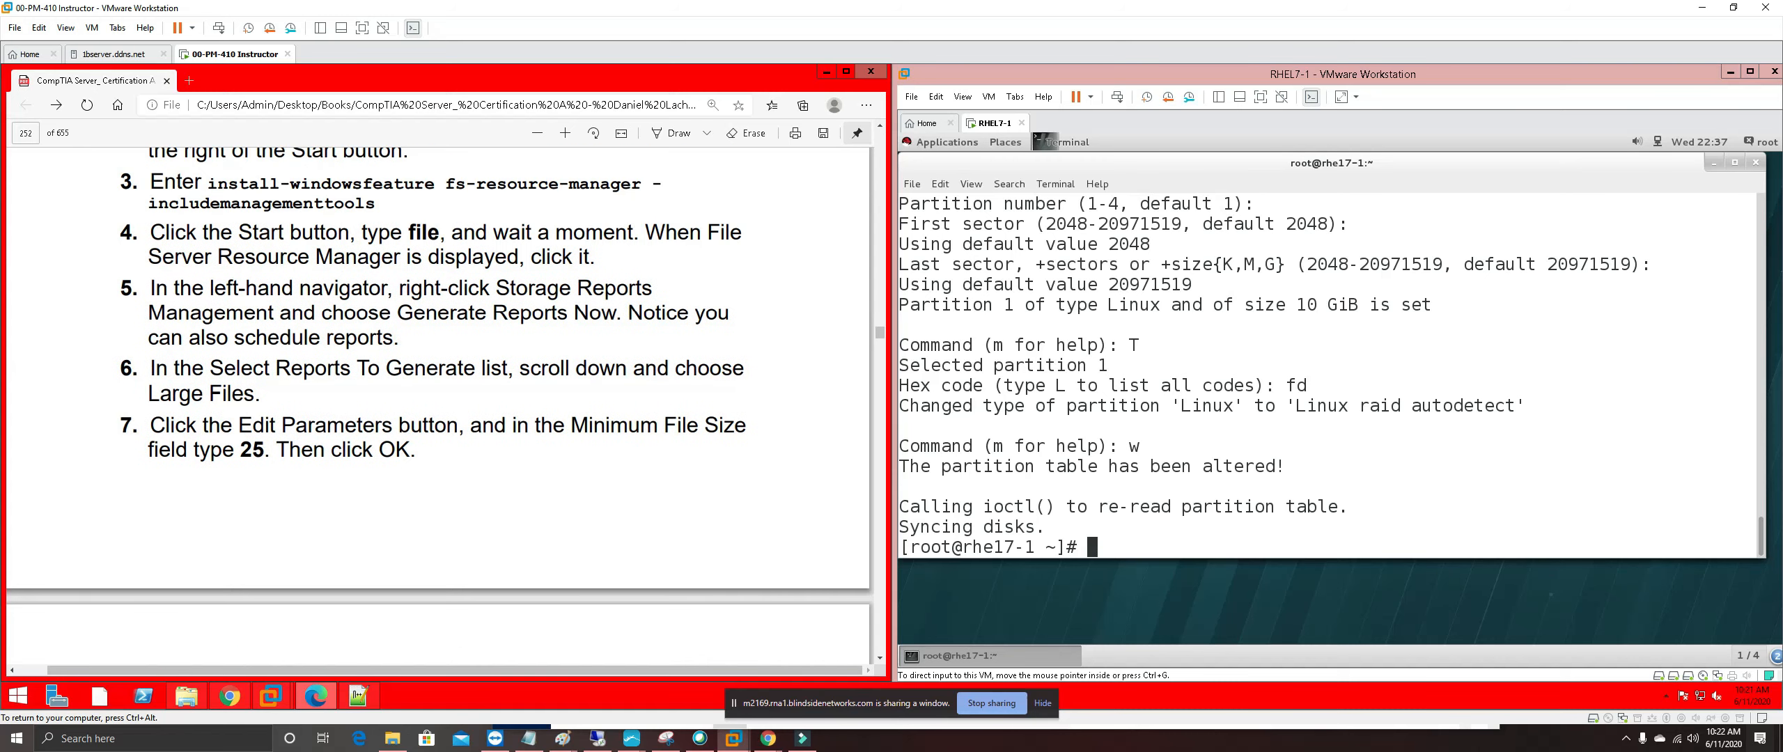
{"action": "scroll", "coordinate": [437, 407], "scroll_direction": "up", "scroll_amount": 1}
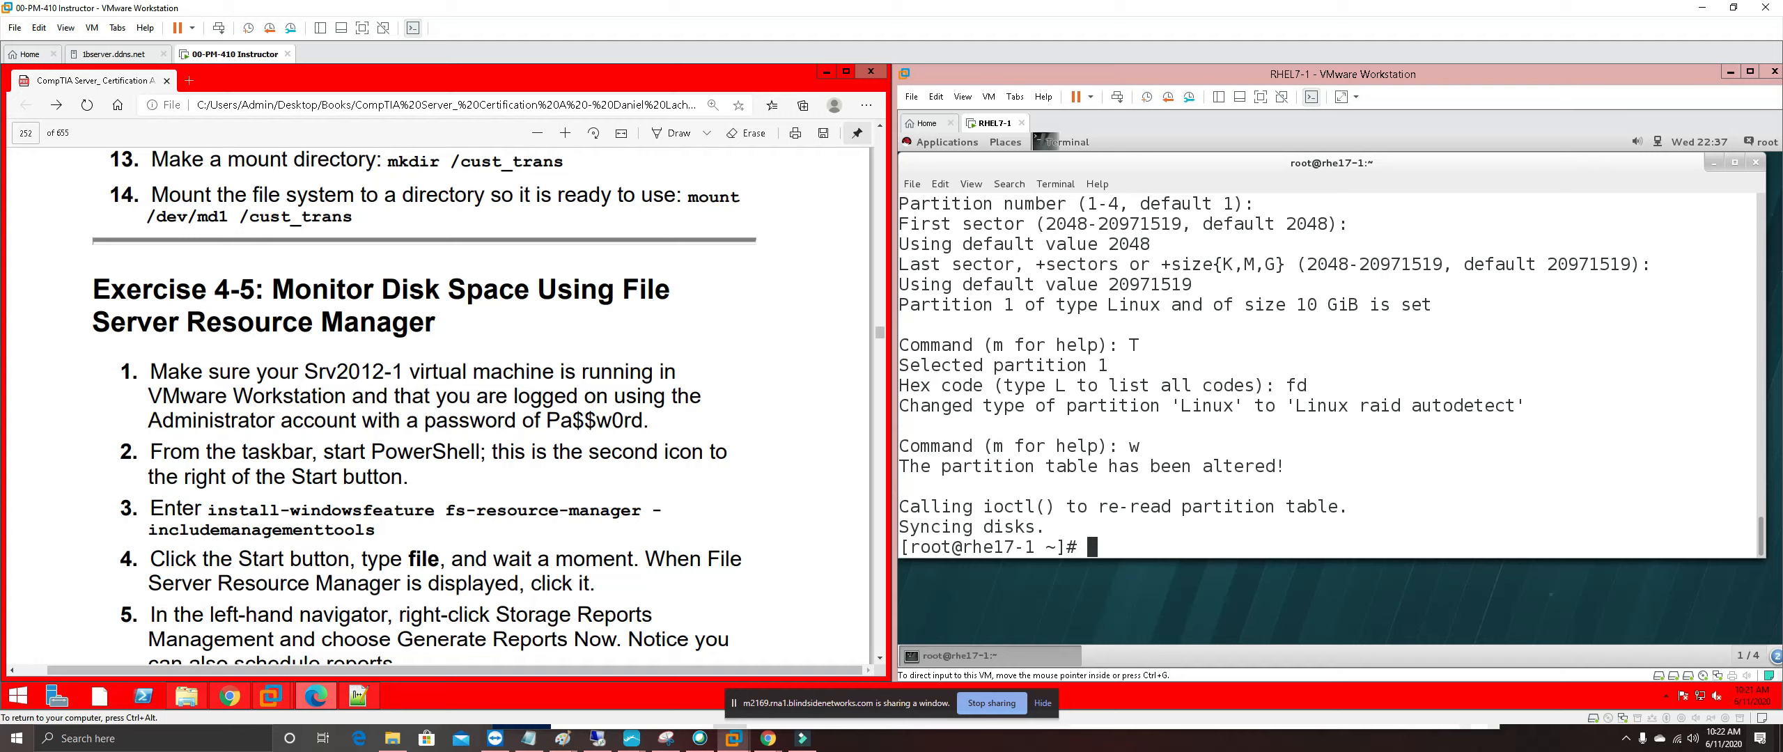
{"action": "scroll", "coordinate": [437, 406], "scroll_direction": "up", "scroll_amount": 10}
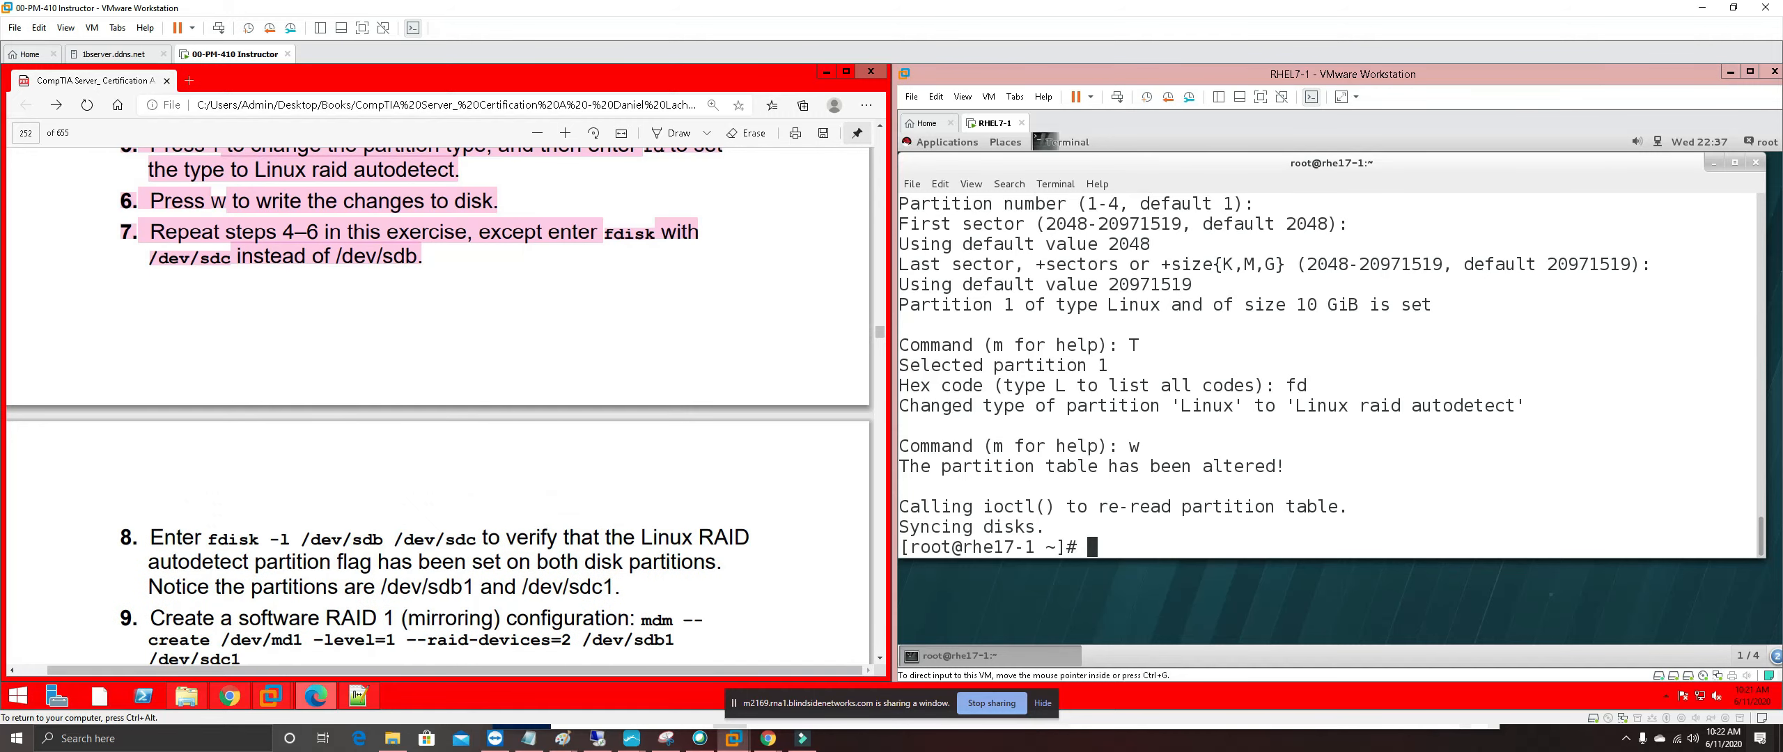
{"action": "scroll", "coordinate": [437, 406], "scroll_direction": "down", "scroll_amount": 2}
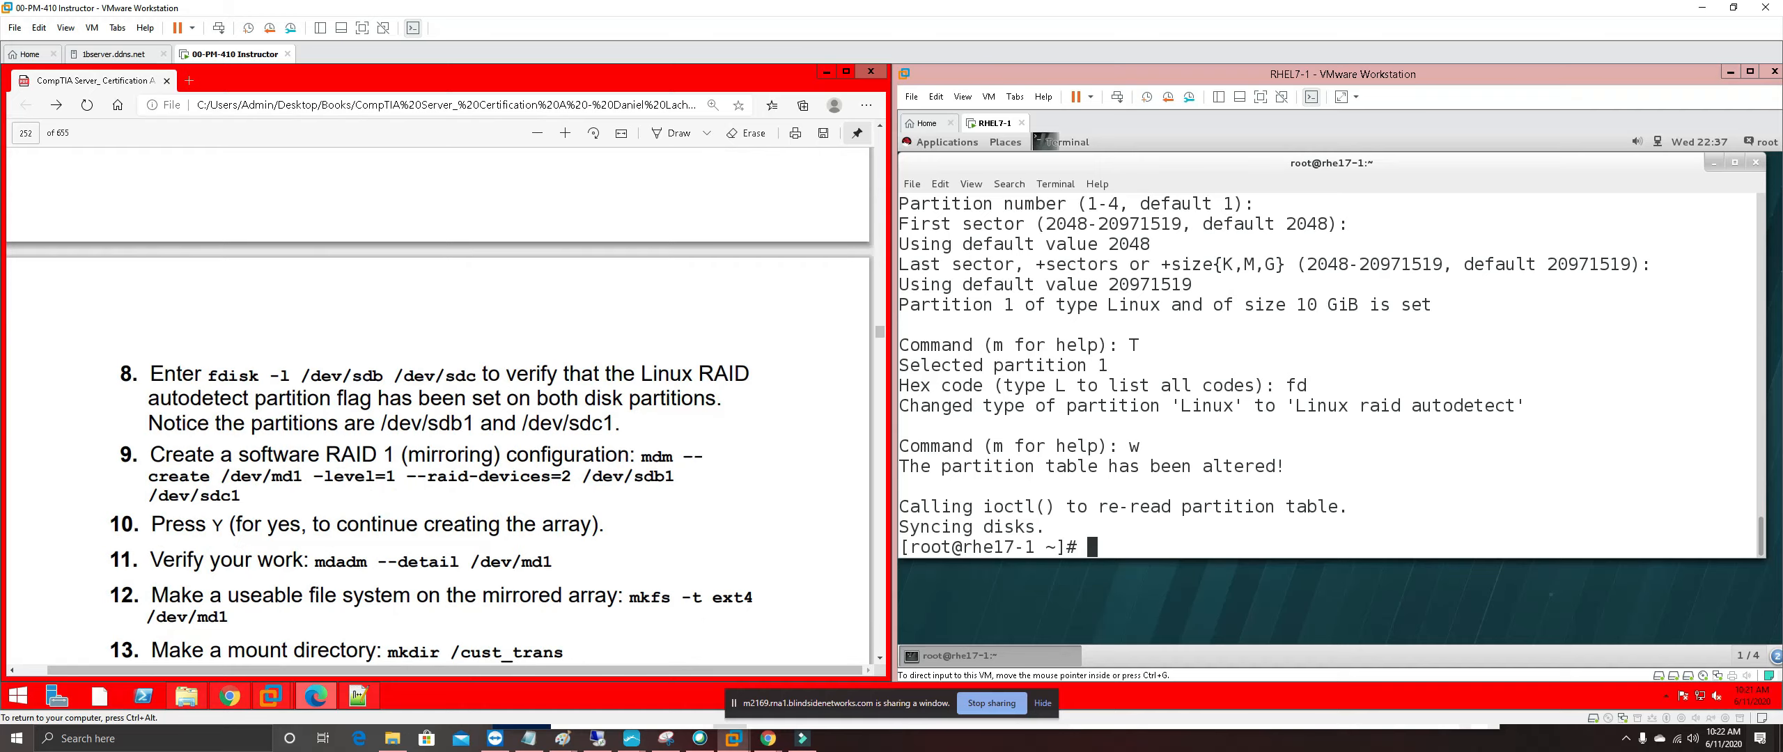
{"action": "scroll", "coordinate": [440, 410], "scroll_direction": "down", "scroll_amount": 1}
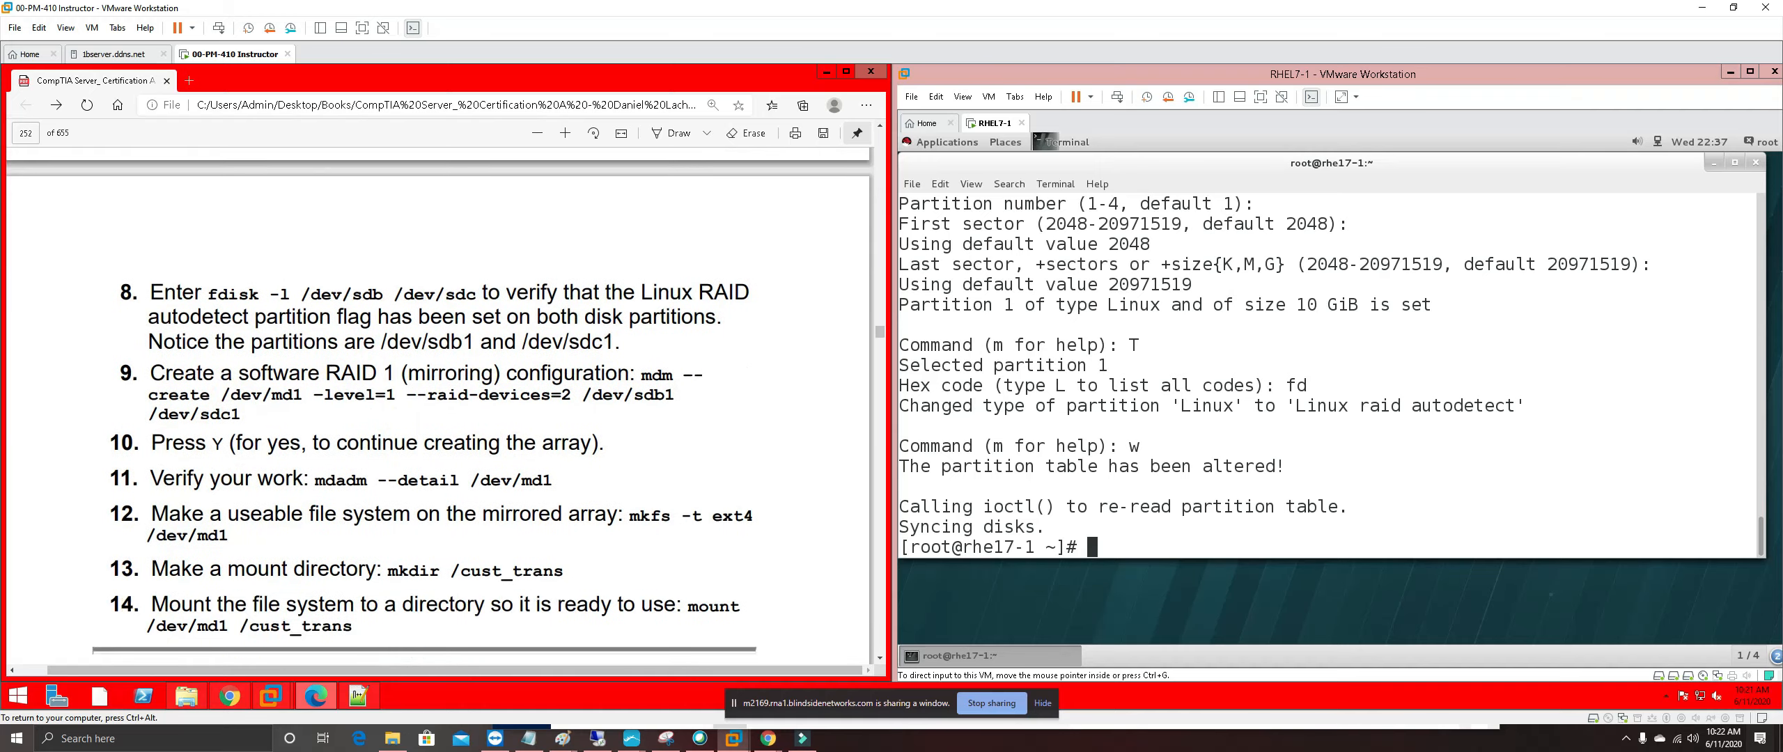
{"action": "left_click", "coordinate": [1142, 542]}
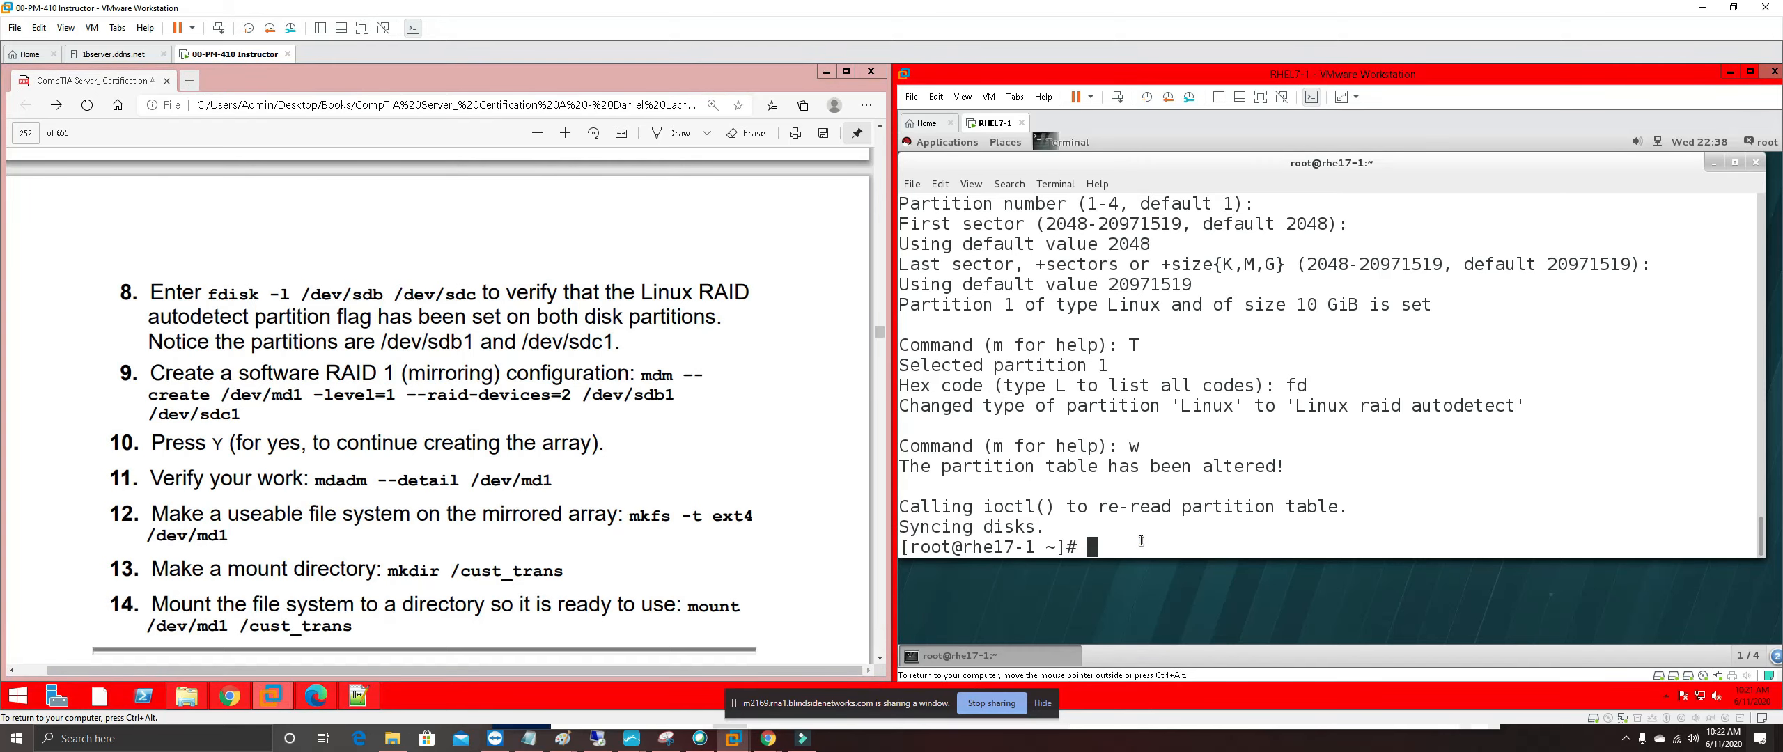
Run fdisk -l /dev/sdb /dev/sdc to show sdb1 and sdc1 as Linux raid autodetect
{"action": "type", "text": "fdisk -l"}
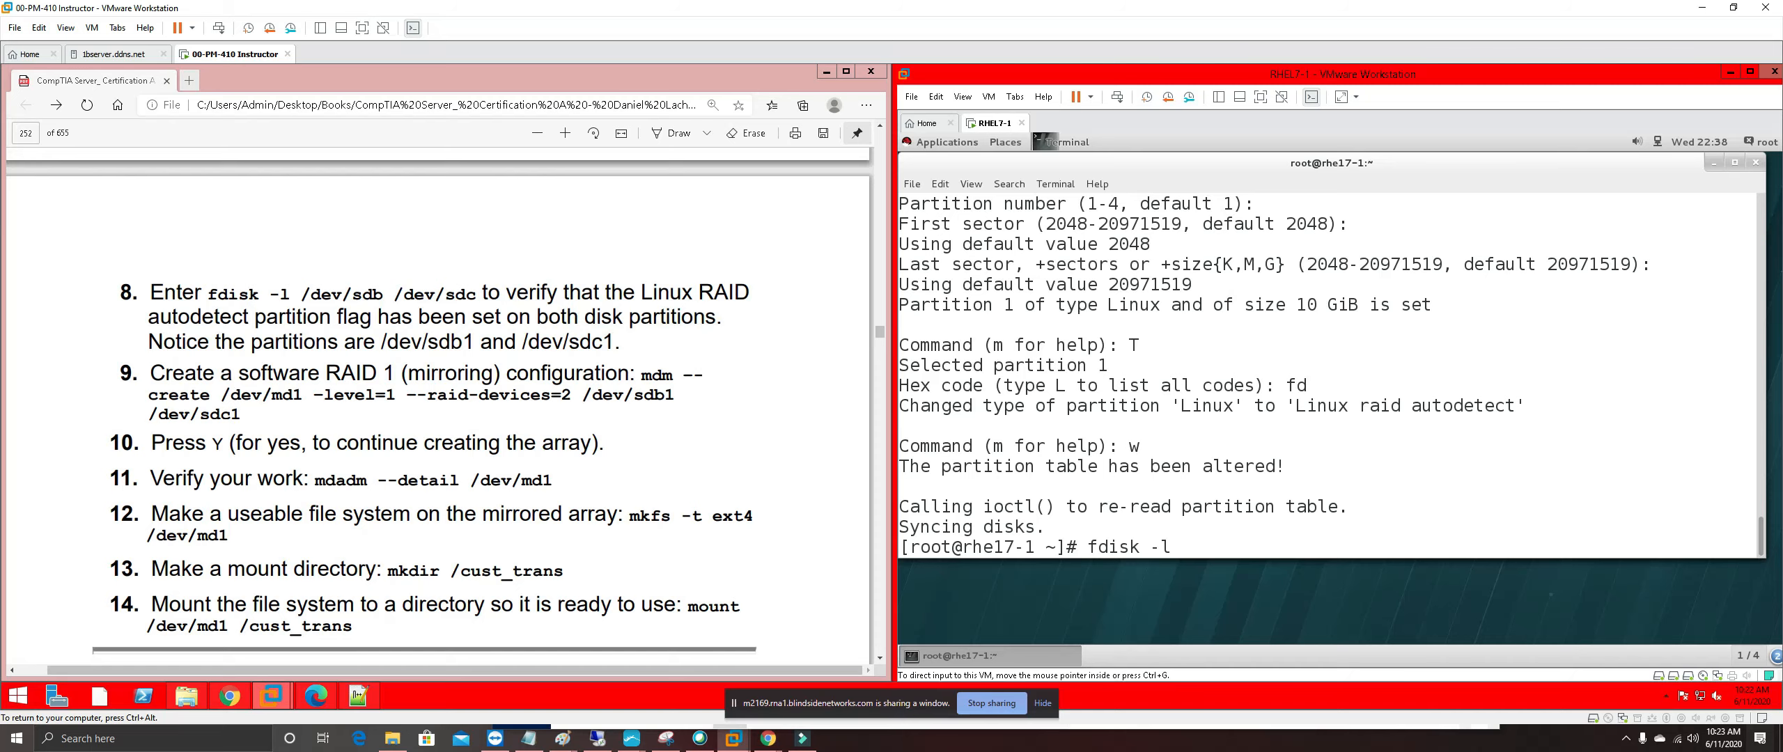
{"action": "left_click", "coordinate": [279, 290]}
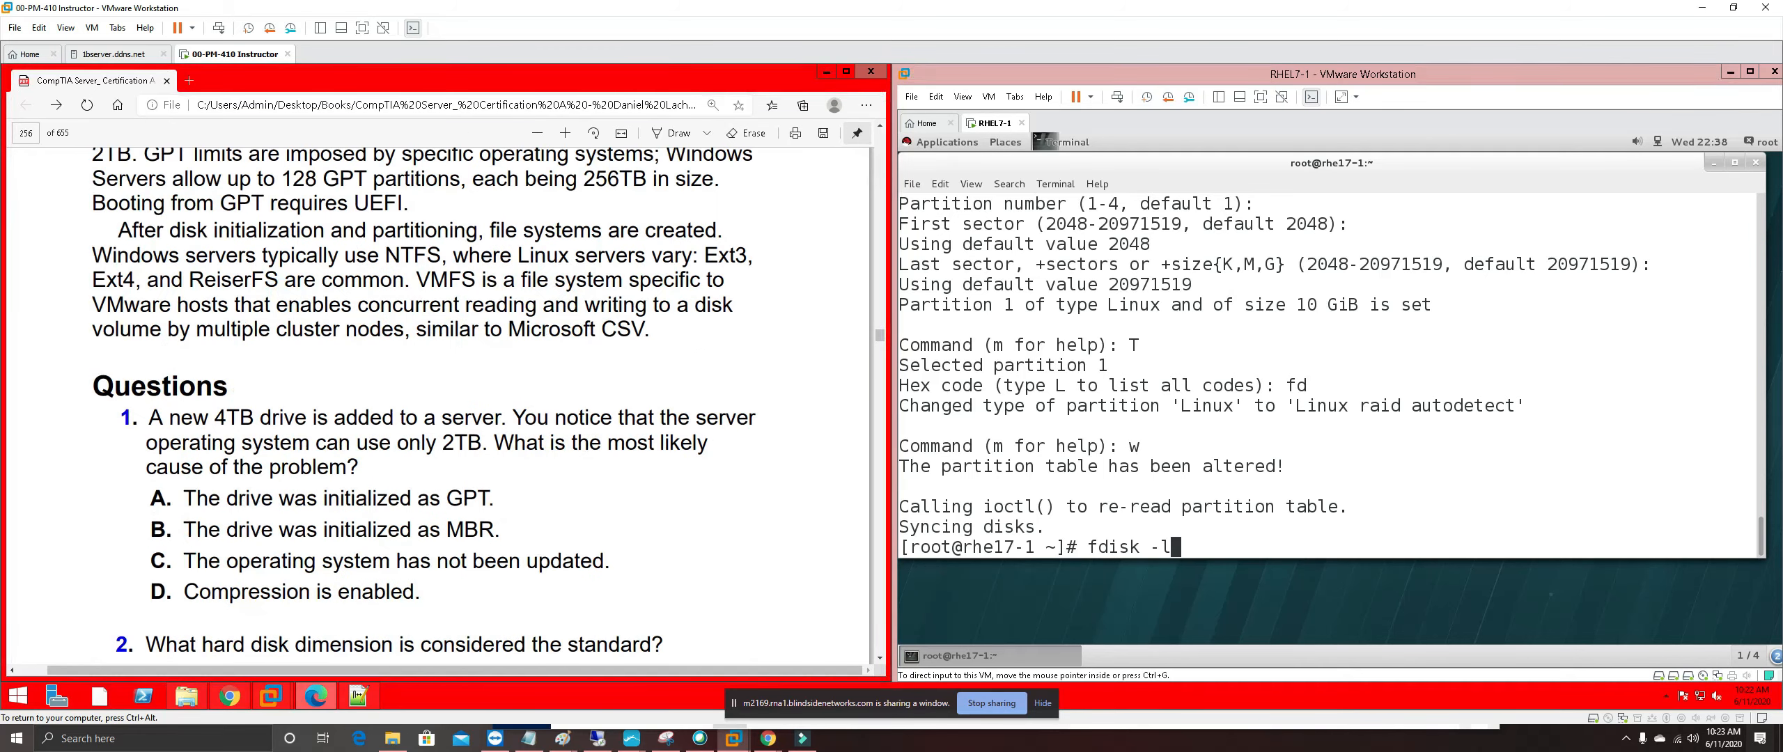
{"action": "scroll", "coordinate": [439, 404], "scroll_direction": "up", "scroll_amount": 20}
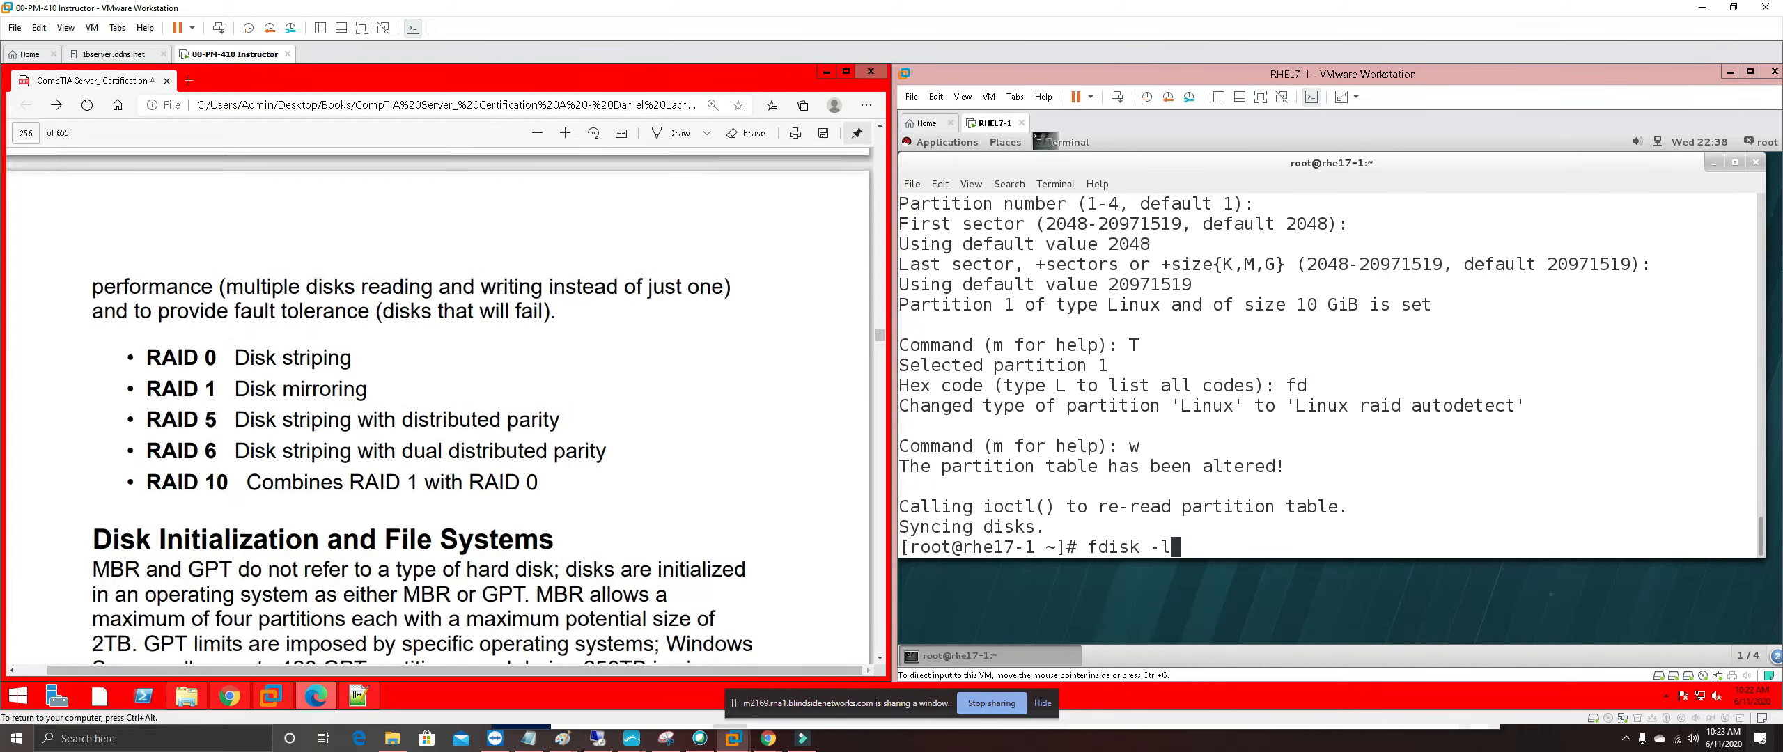
{"action": "scroll", "coordinate": [439, 403], "scroll_direction": "up", "scroll_amount": 20}
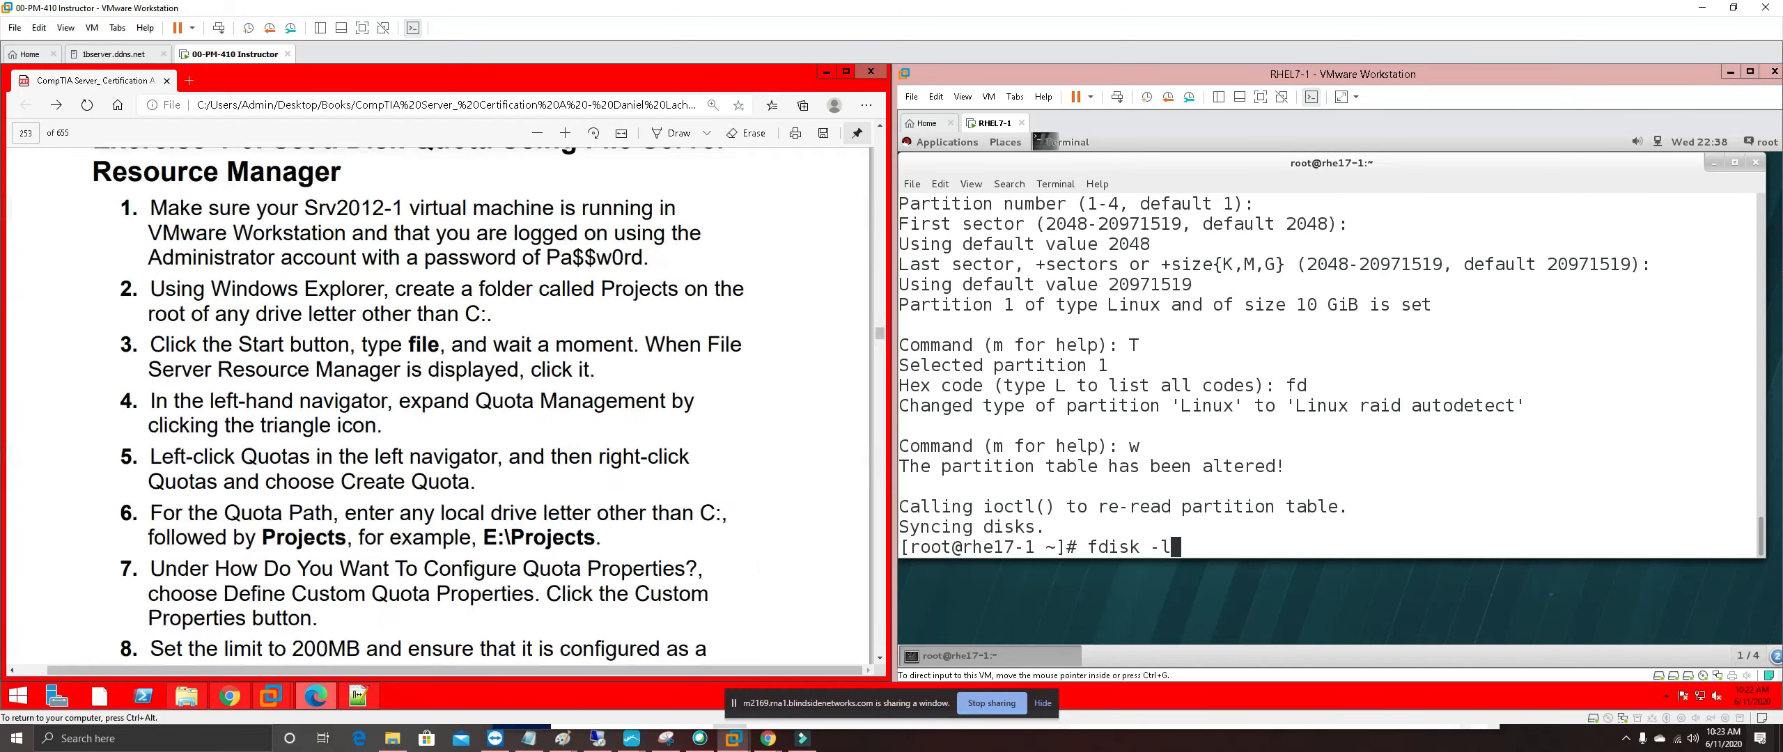
{"action": "scroll", "coordinate": [286, 457], "scroll_direction": "up", "scroll_amount": 5}
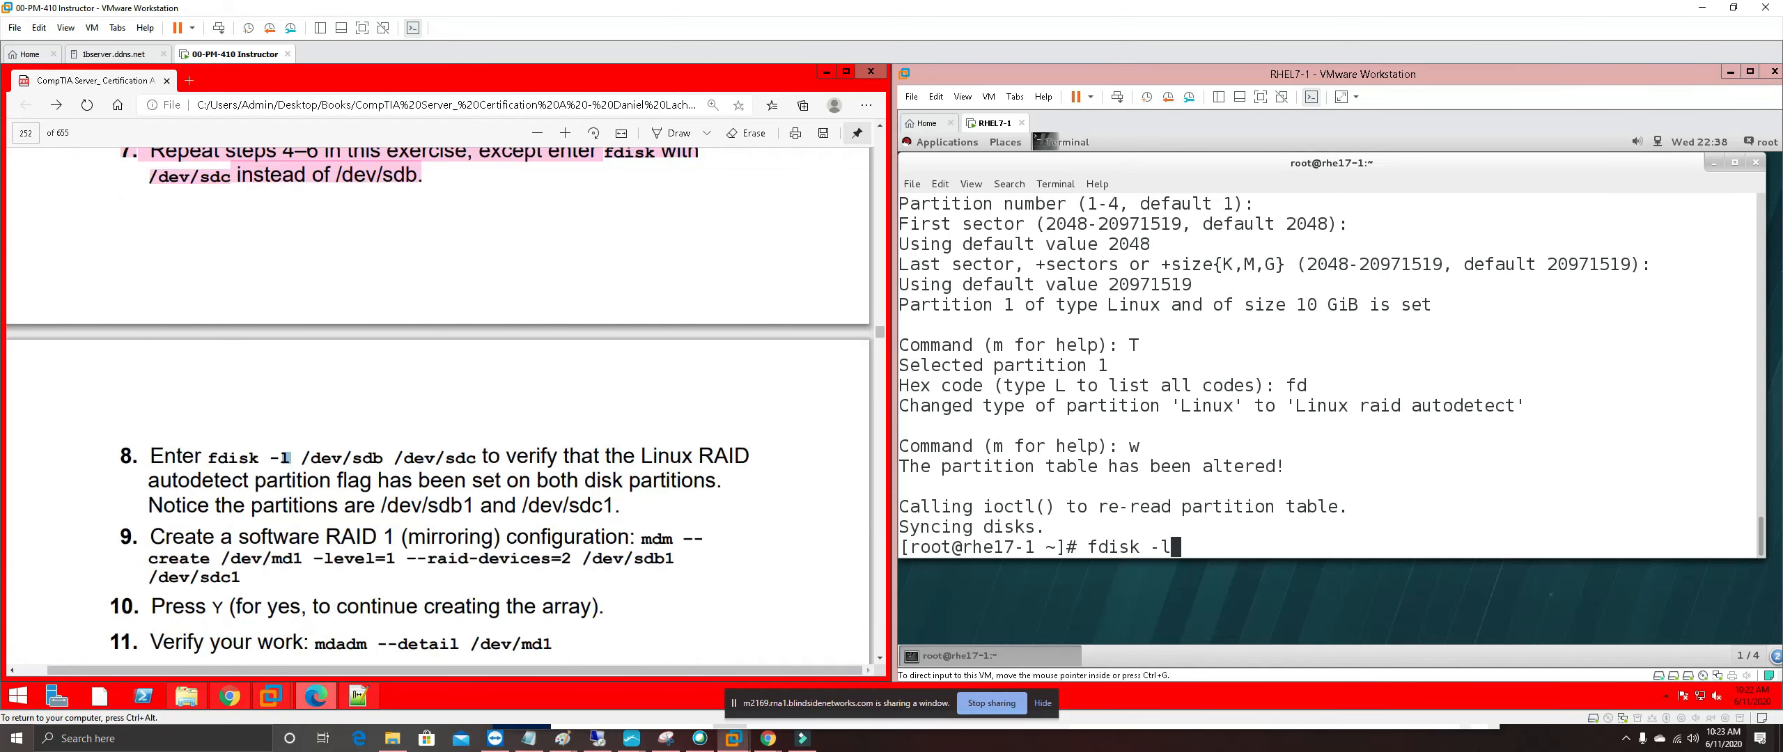
{"action": "right_click", "coordinate": [287, 462]}
{"action": "left_click", "coordinate": [312, 495]}
{"action": "right_click", "coordinate": [1228, 549]}
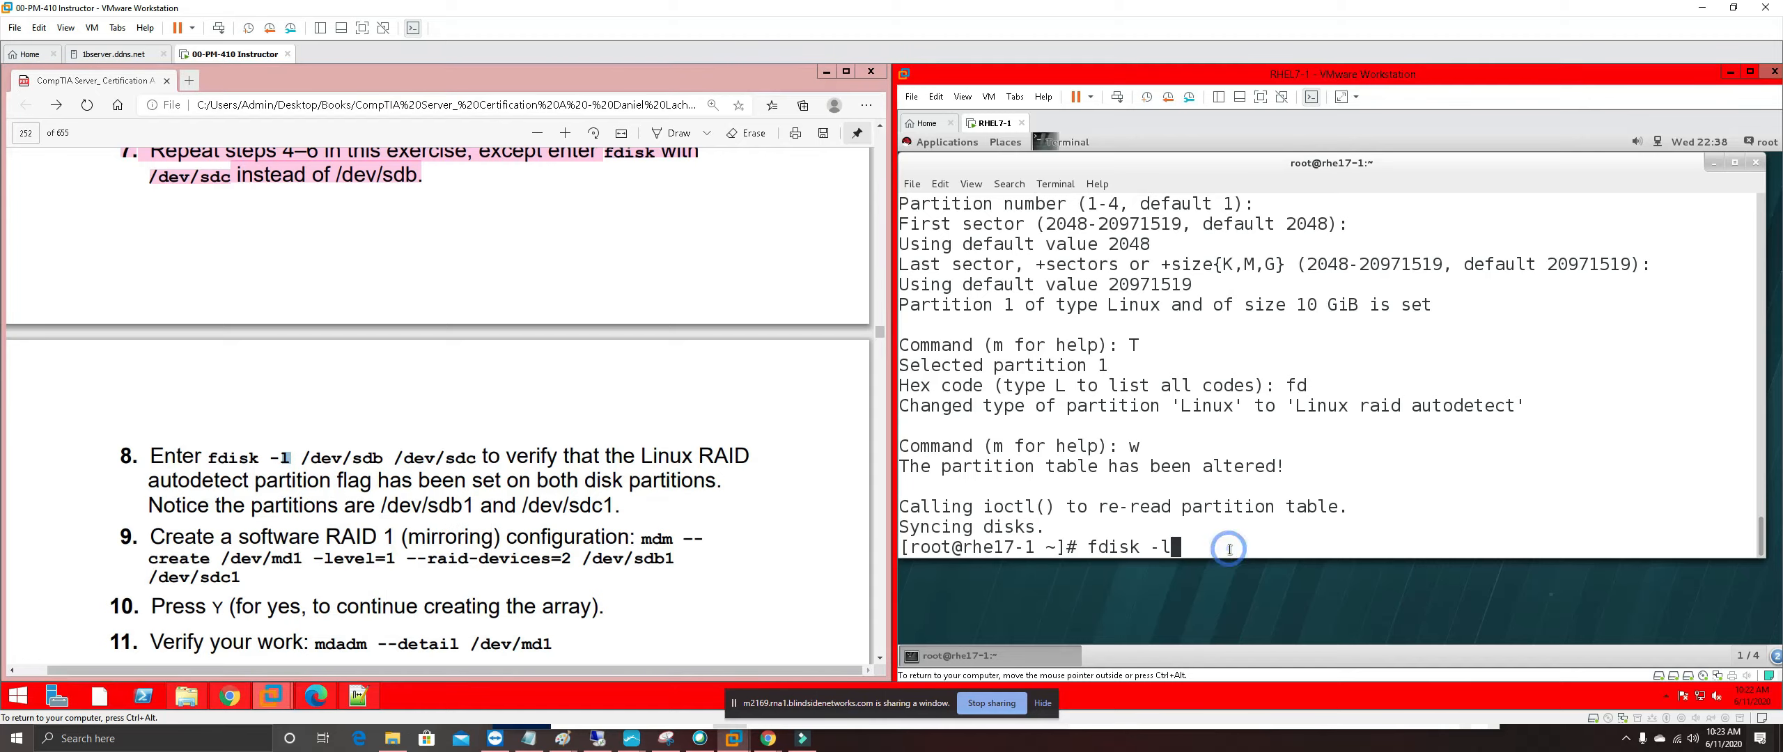
{"action": "left_click", "coordinate": [1267, 466]}
{"action": "key", "text": "BackSpace"}
{"action": "type", "text": "/dev/sdb /dev/sdc"}
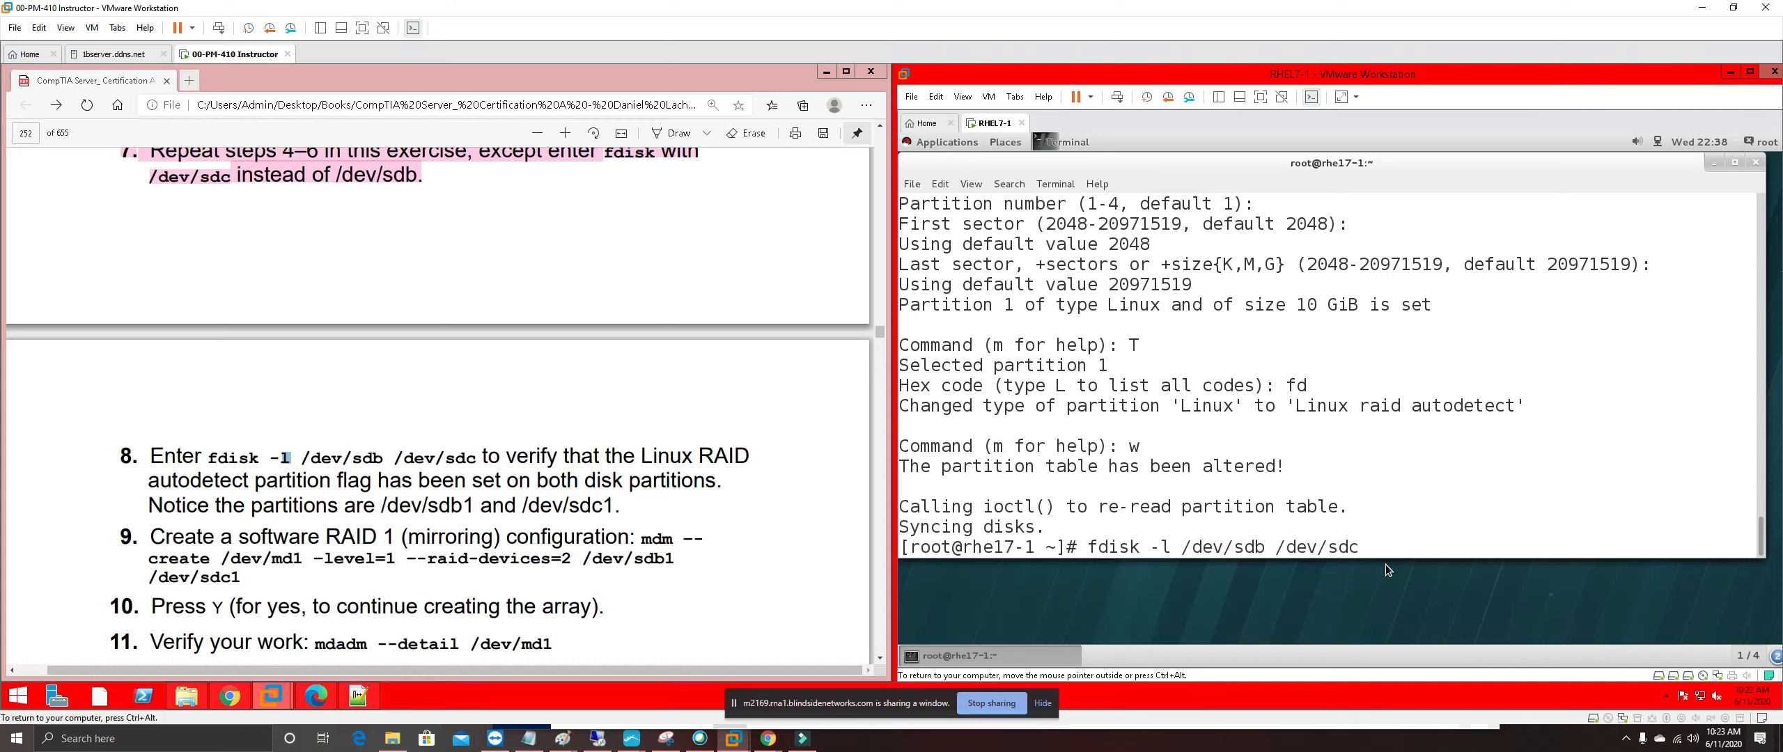
{"action": "key", "text": "Return"}
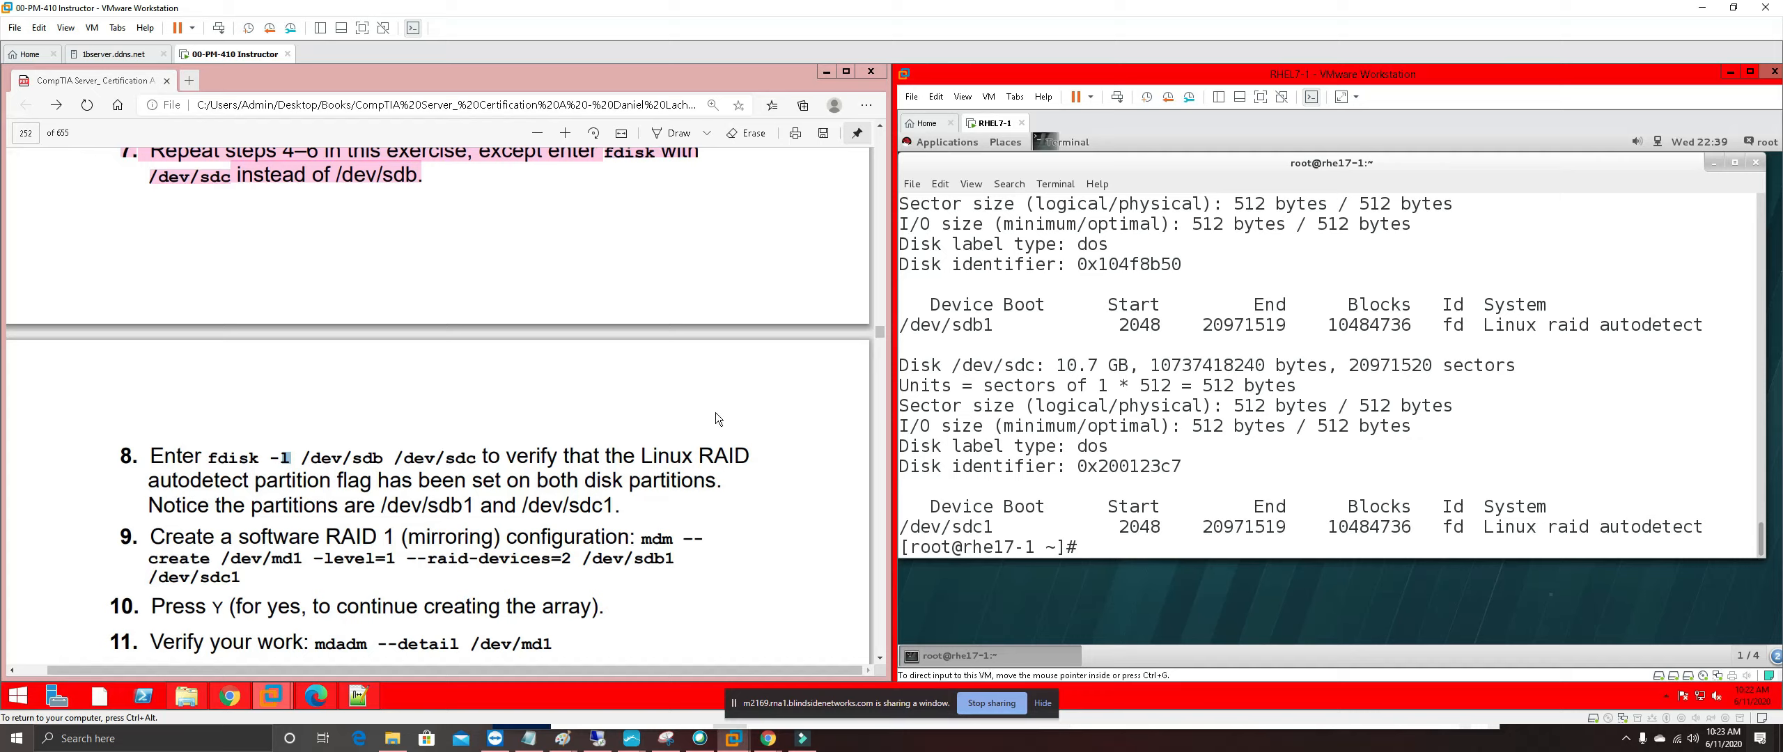
Highlight step 8, verifying the raid autodetect flags with fdisk -l, in pink
{"action": "left_click_drag", "start_coordinate": [621, 507], "coordinate": [124, 456]}
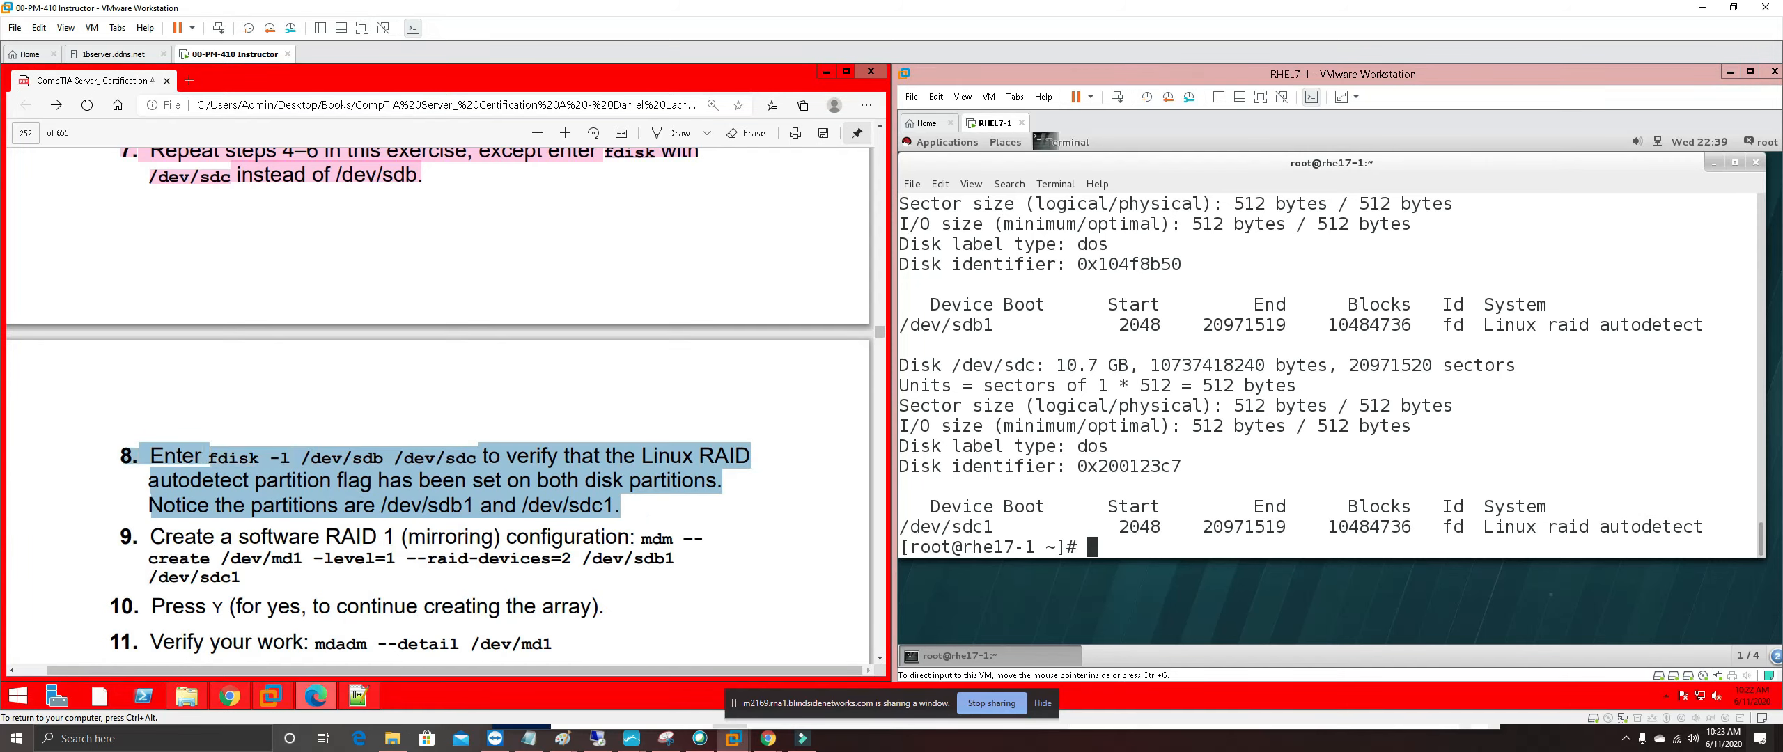
{"action": "right_click", "coordinate": [223, 456]}
{"action": "mouse_move", "coordinate": [506, 479]}
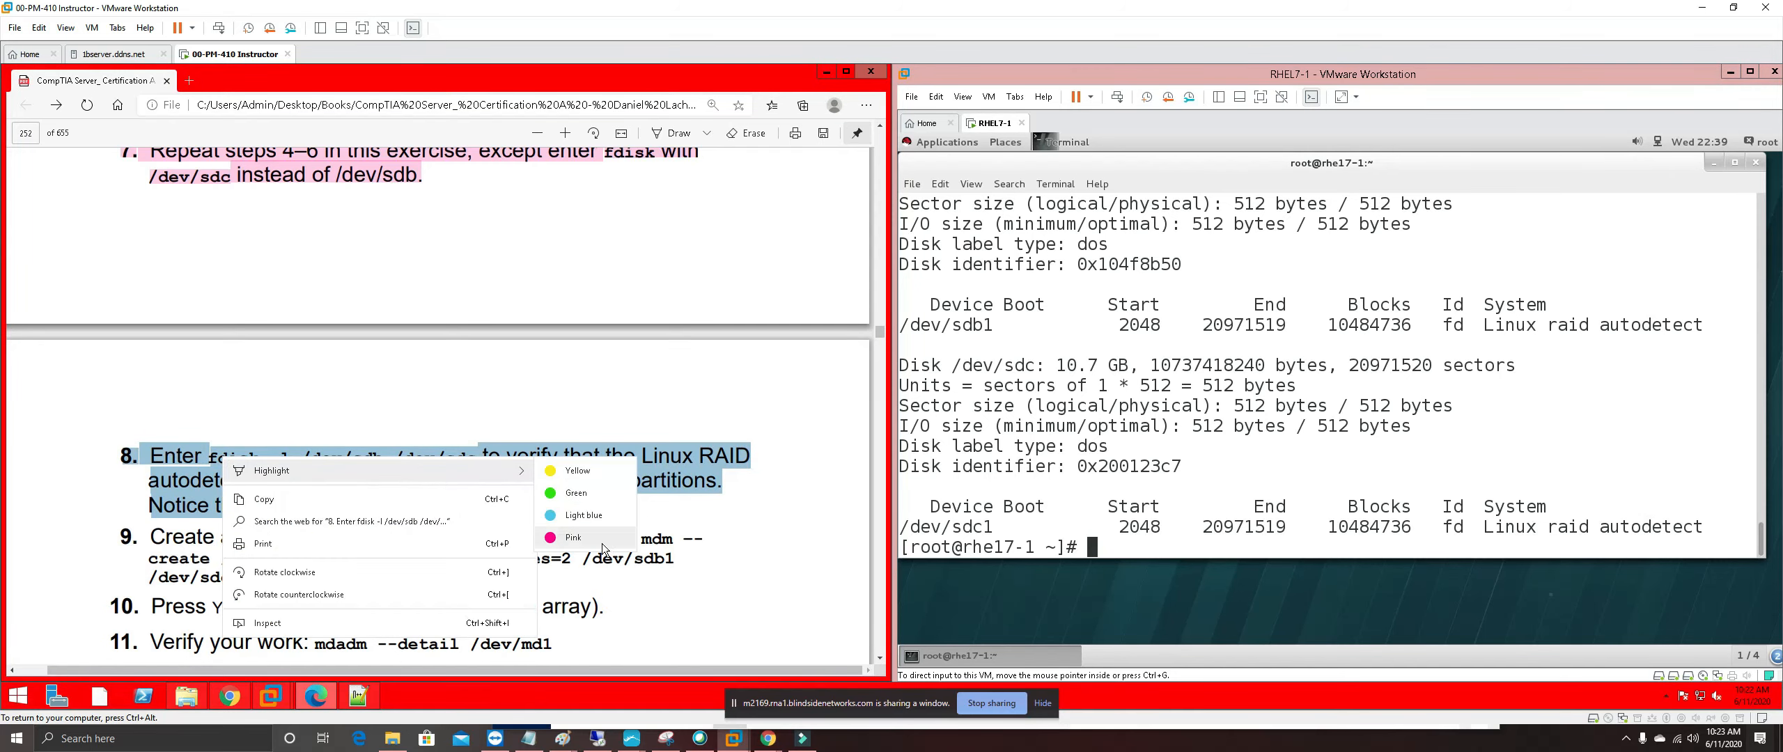
{"action": "left_click", "coordinate": [573, 537]}
{"action": "scroll", "coordinate": [460, 435], "scroll_direction": "down", "scroll_amount": 1}
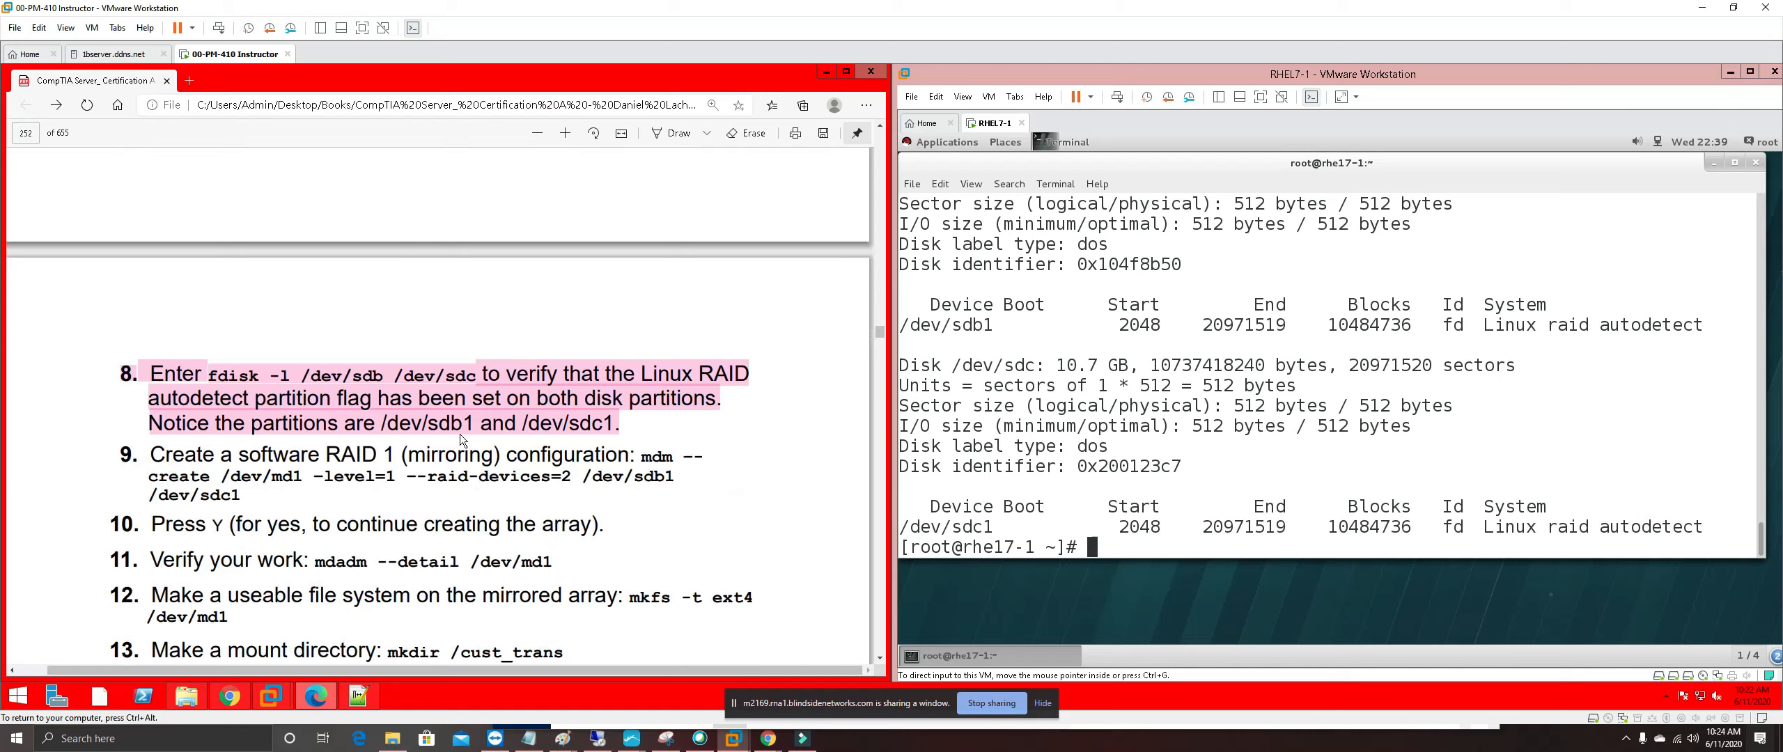
{"action": "scroll", "coordinate": [459, 435], "scroll_direction": "down", "scroll_amount": 1}
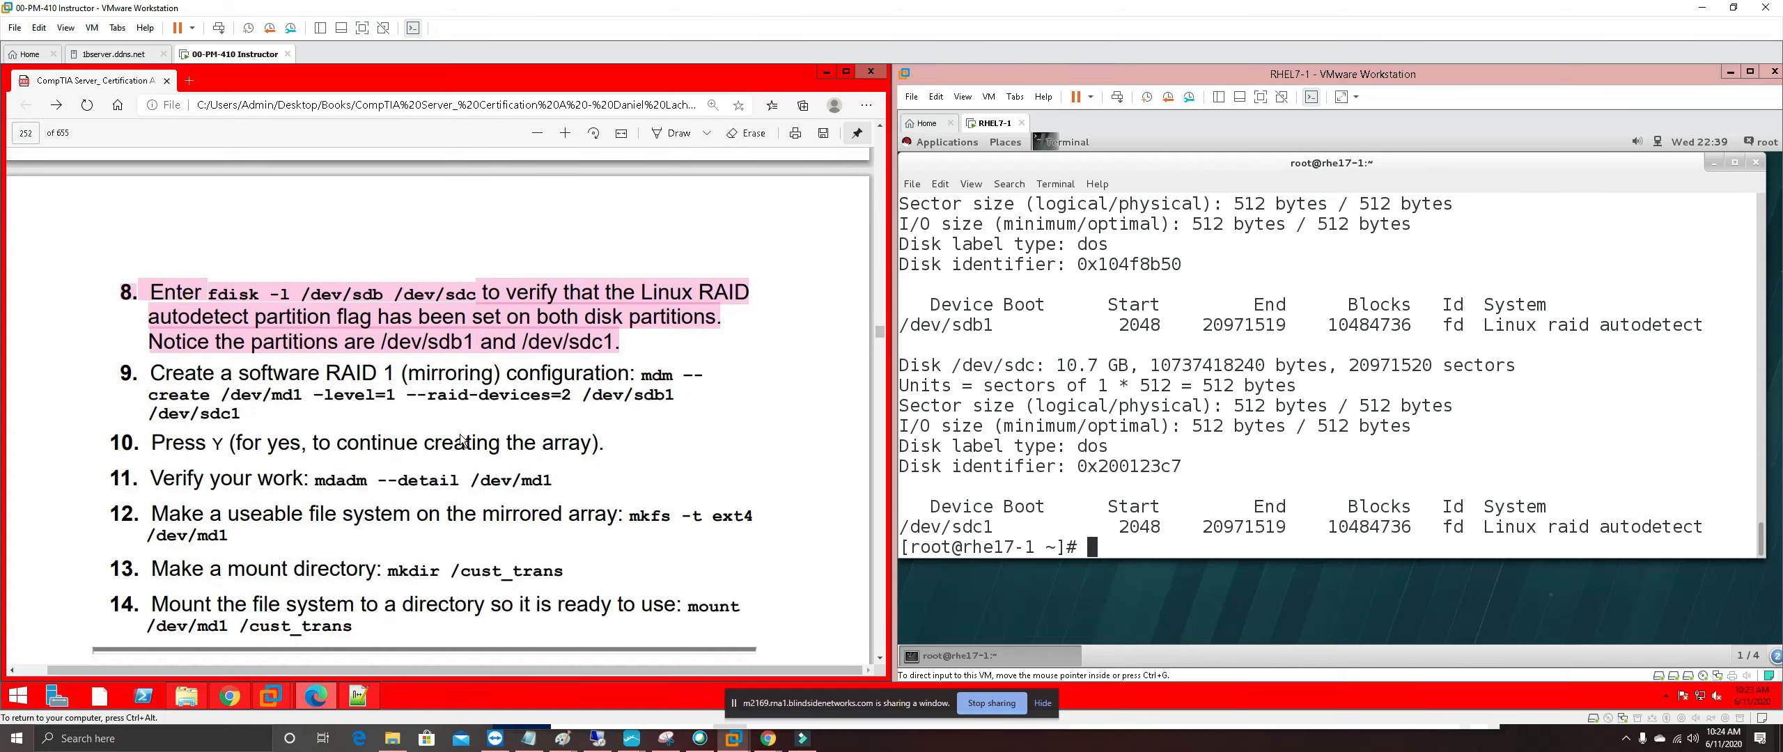
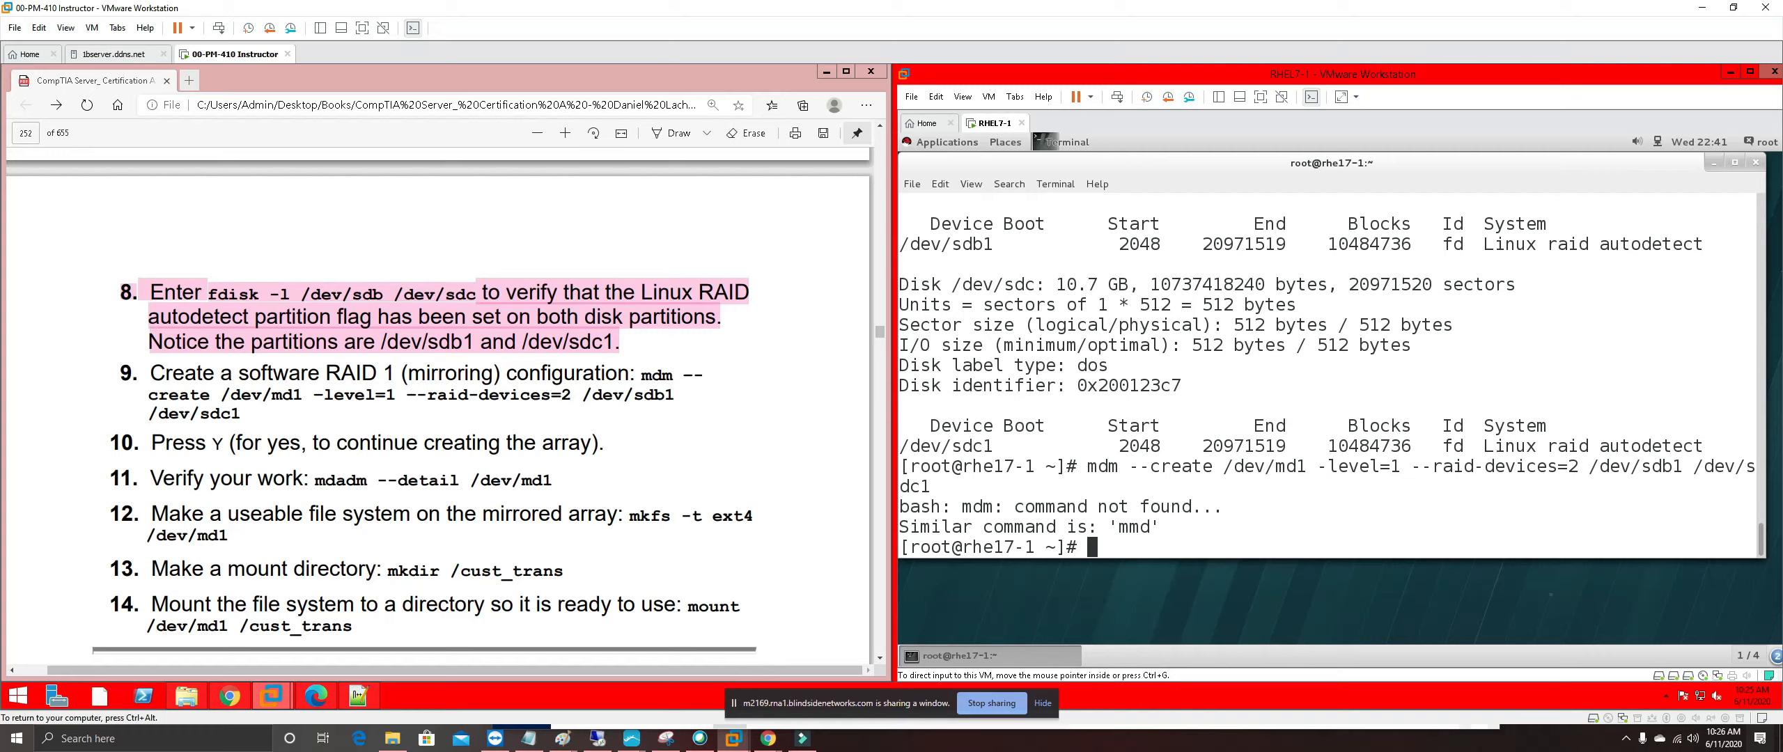
Copy the step 9 software RAID 1 instruction text from the PDF into a fresh browser tab
{"action": "left_click_drag", "start_coordinate": [149, 372], "coordinate": [674, 376]}
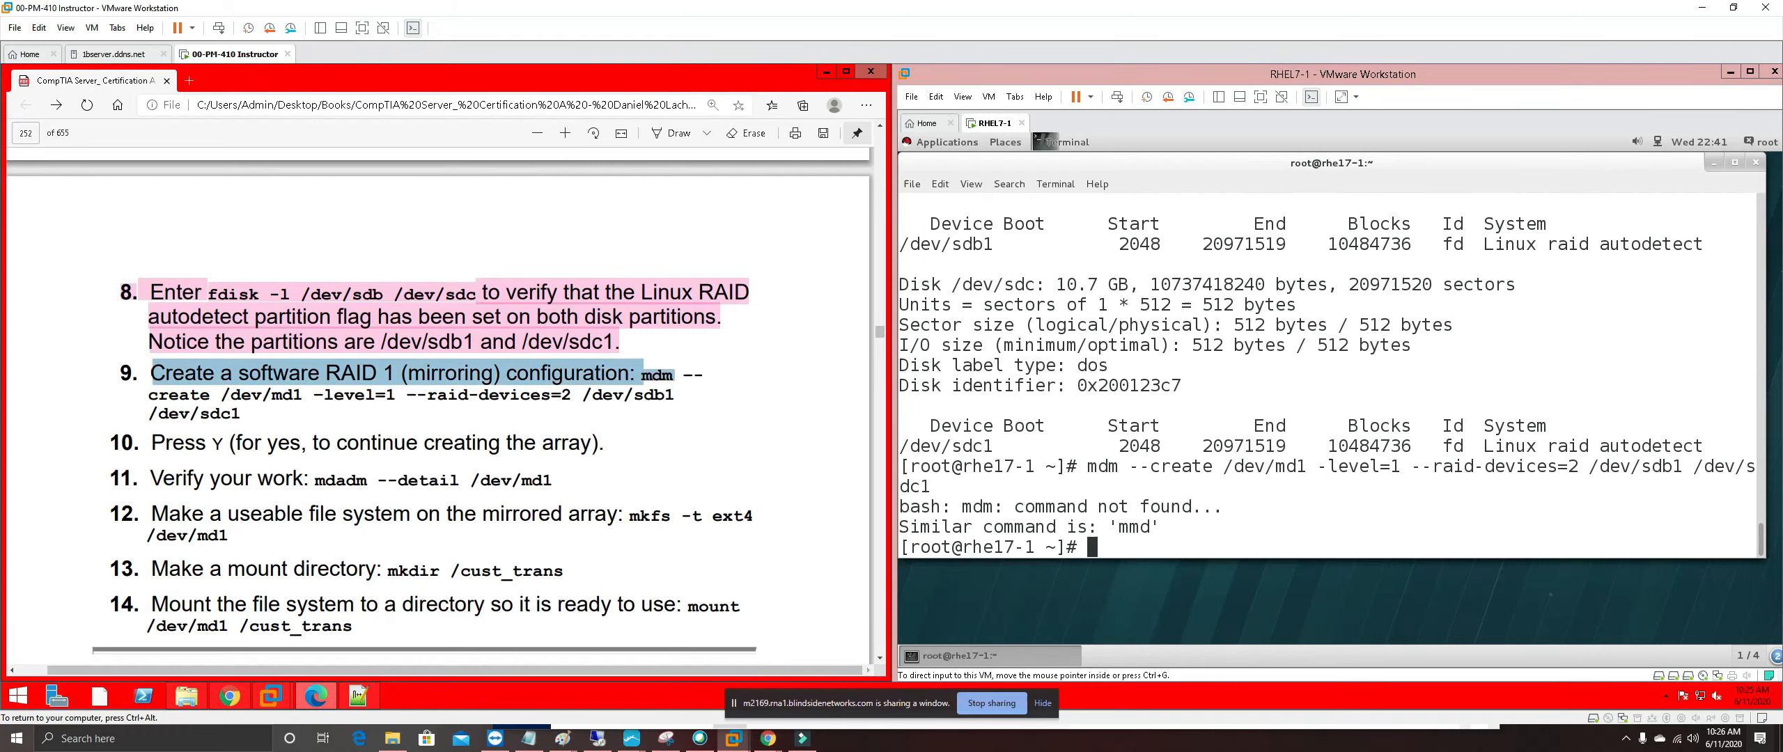
{"action": "right_click", "coordinate": [672, 376]}
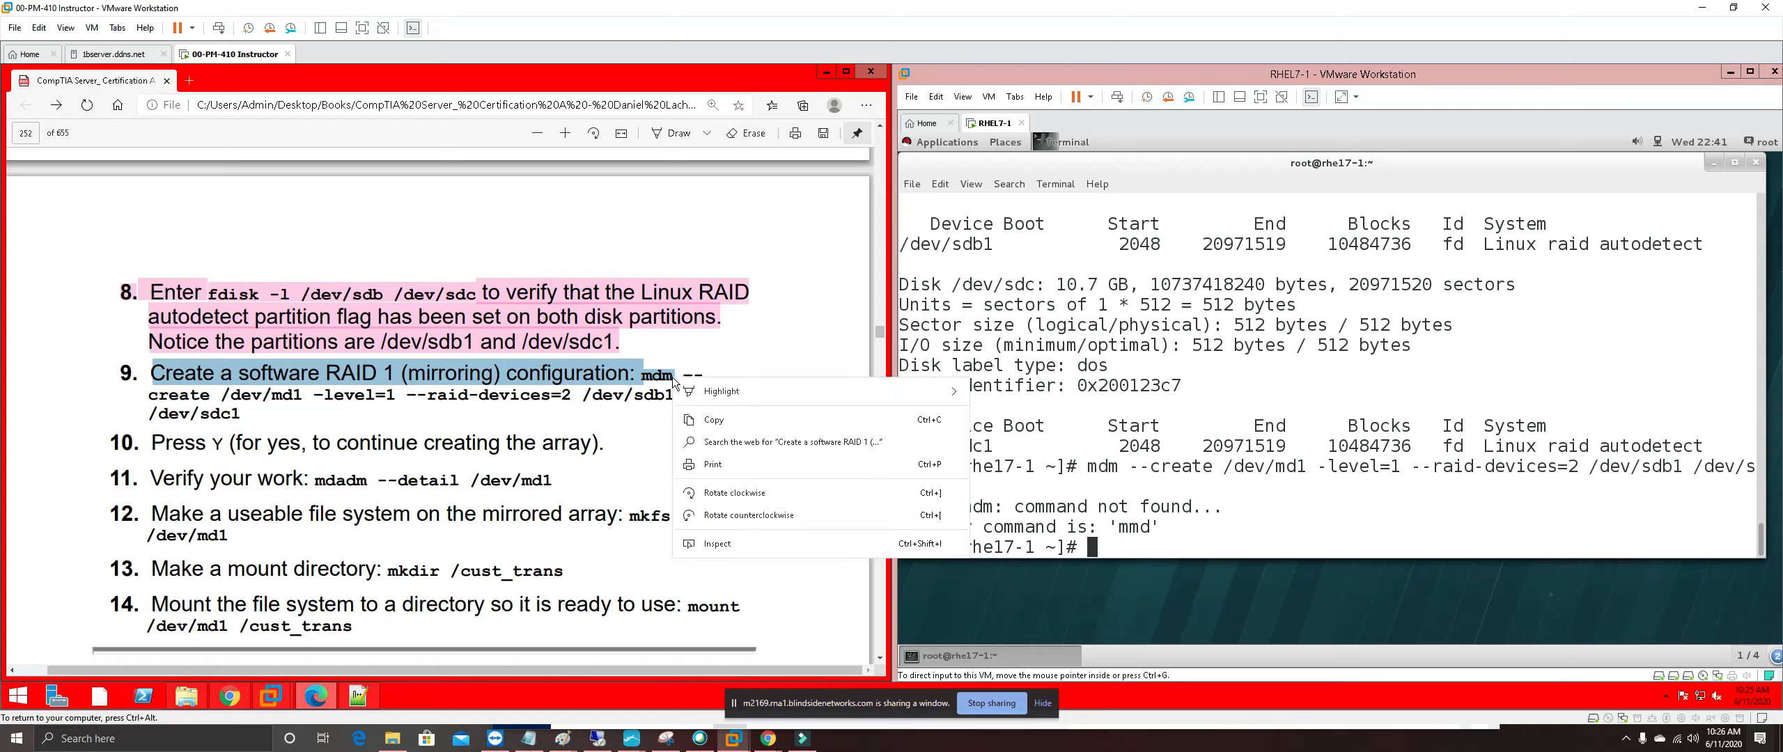
{"action": "left_click", "coordinate": [717, 421]}
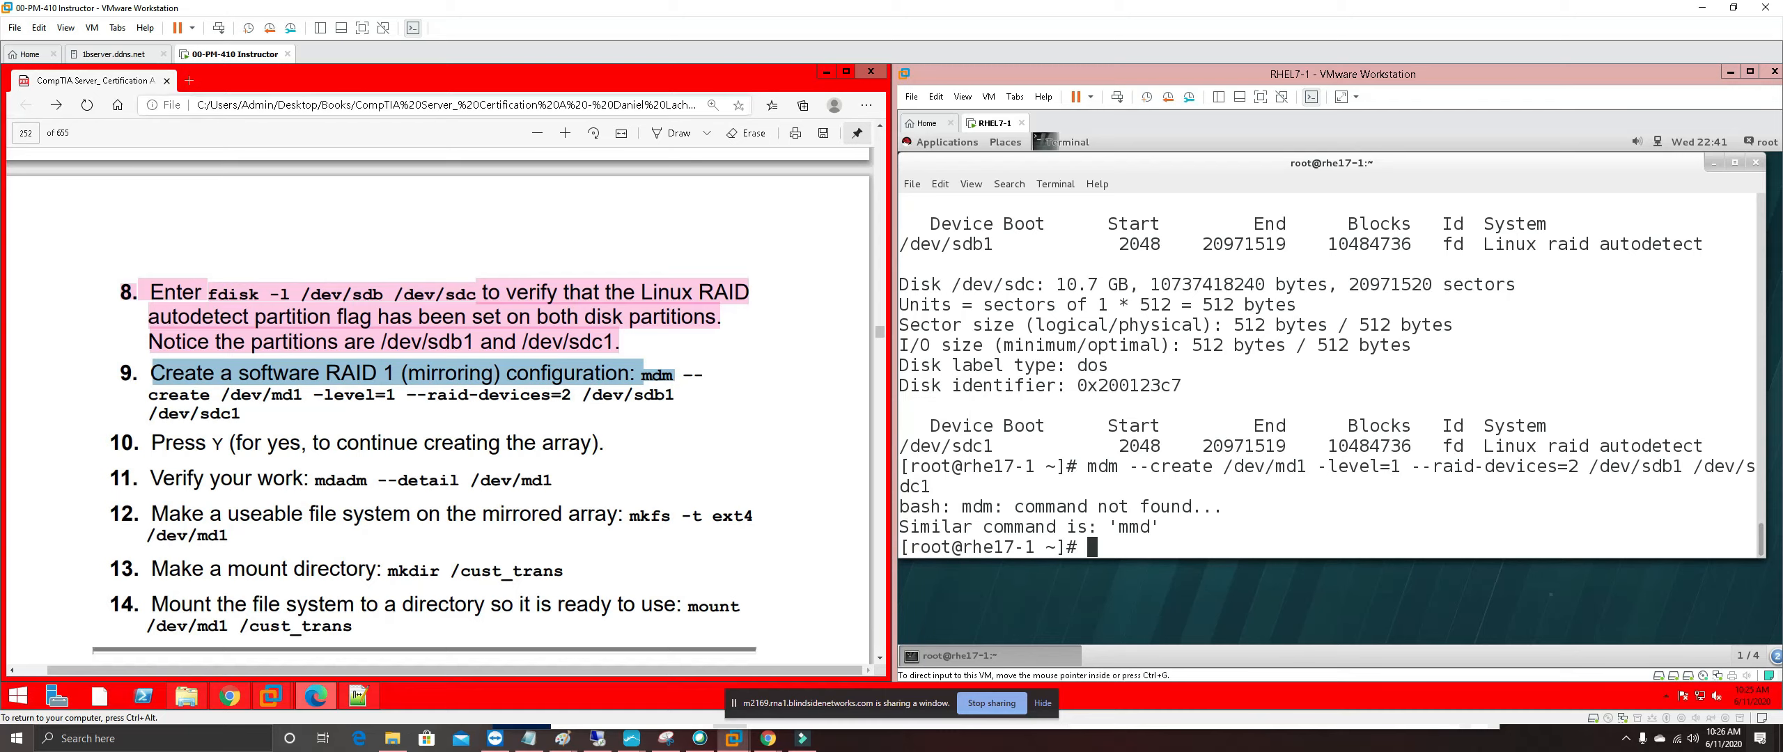
{"action": "left_click", "coordinate": [189, 80]}
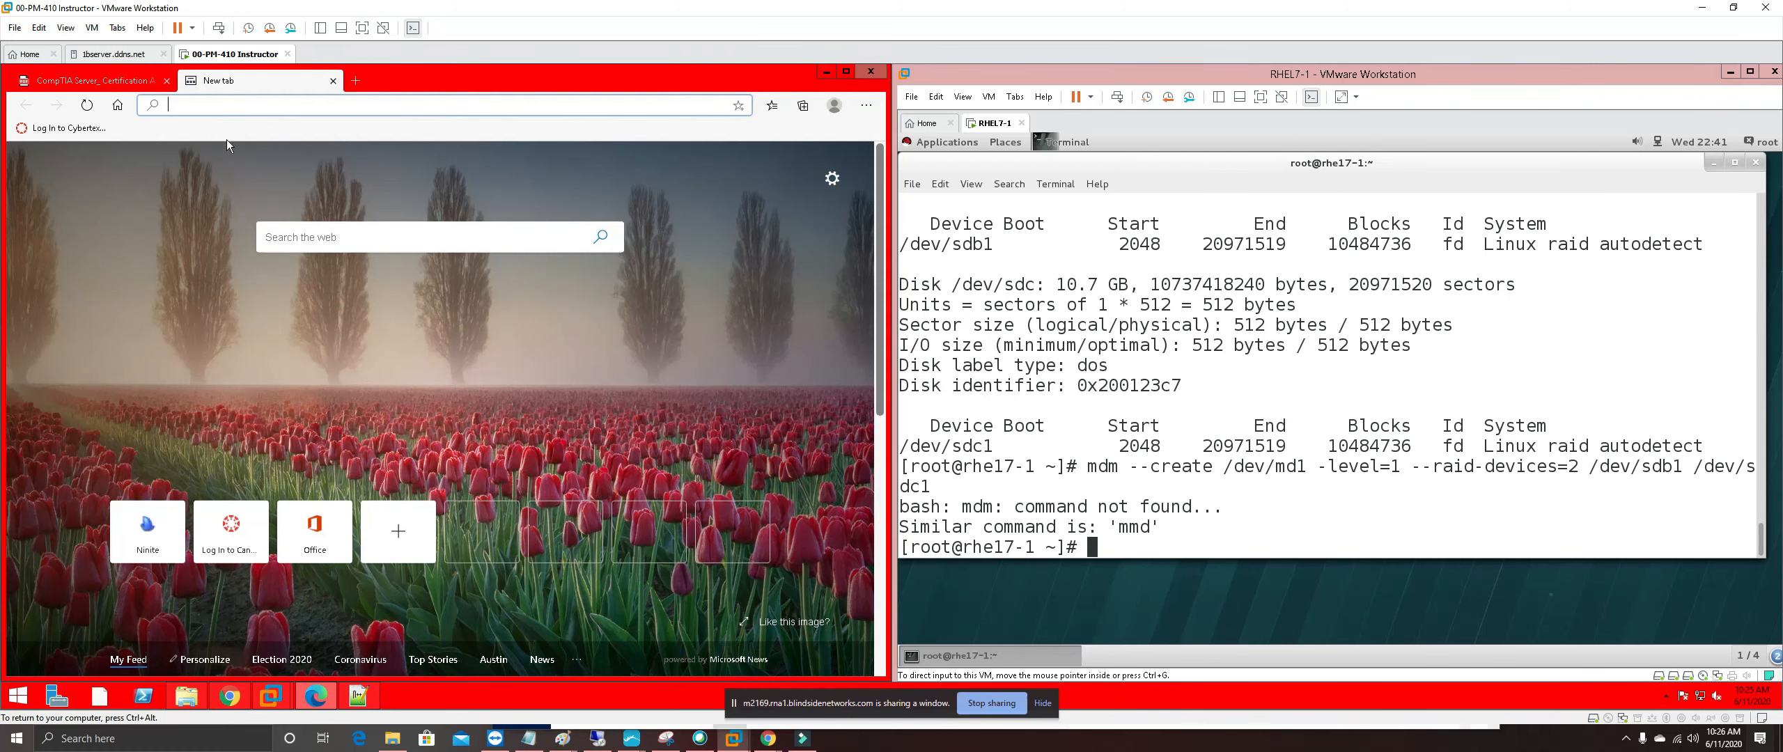
Search Google for the copied RAID 1 instruction text
{"action": "left_click", "coordinate": [225, 110]}
{"action": "type", "text": "google.com"}
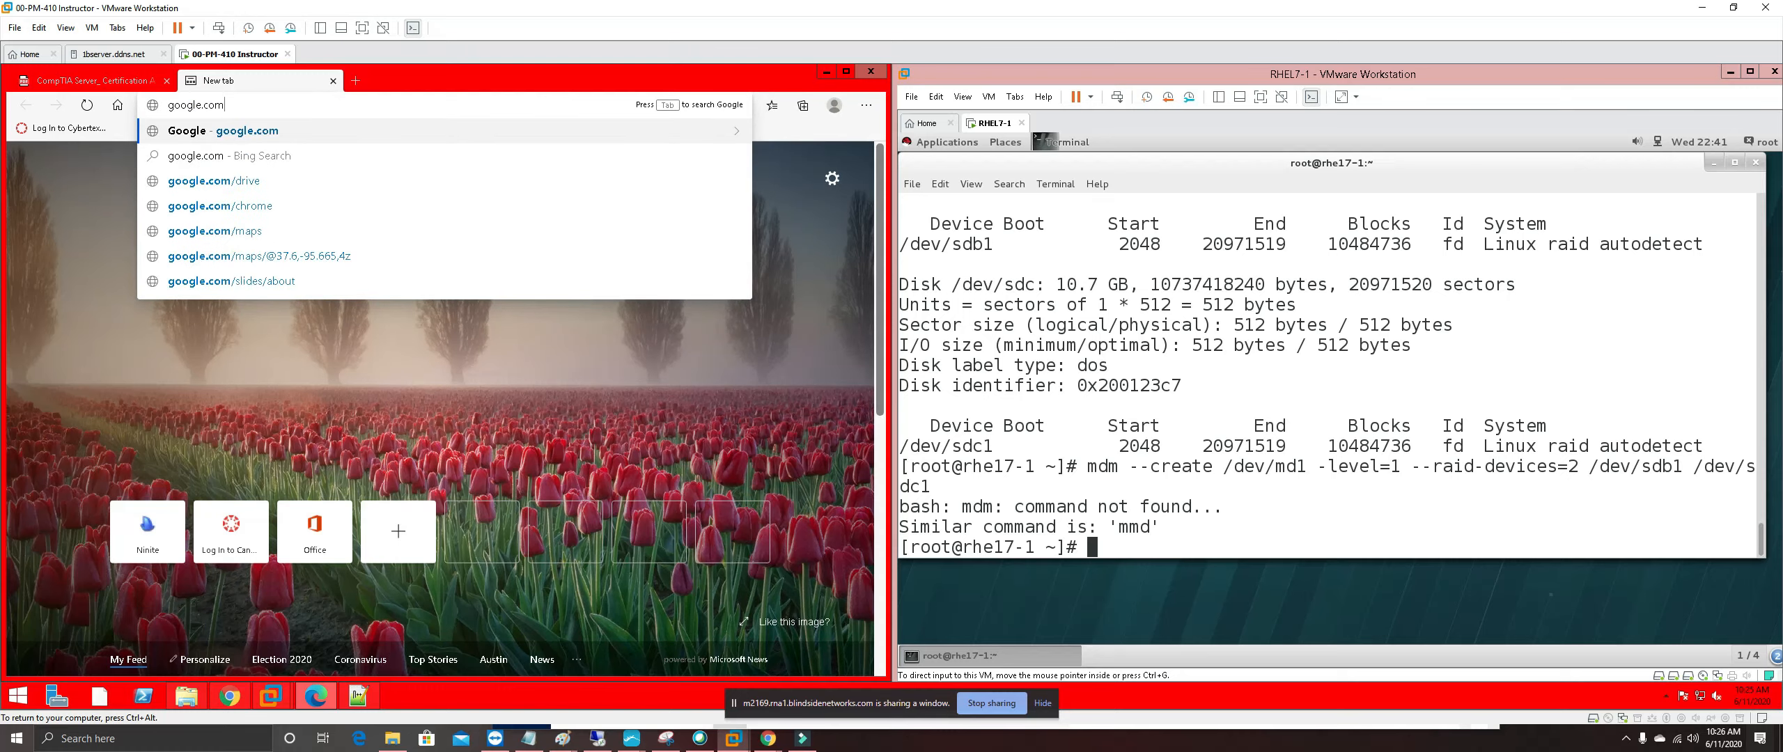
{"action": "key", "text": "Return"}
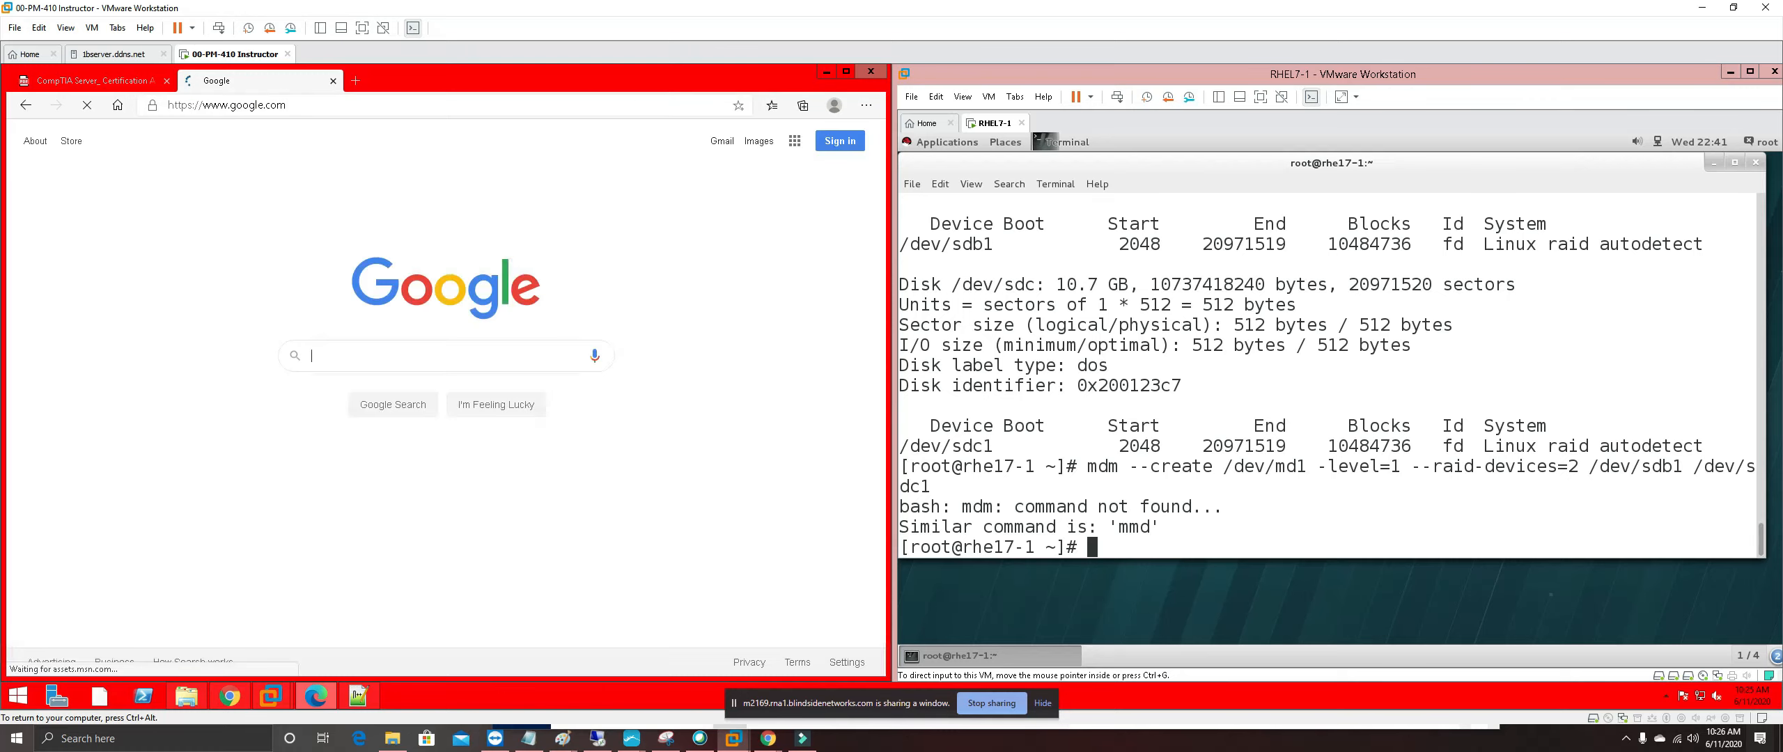
{"action": "right_click", "coordinate": [388, 352]}
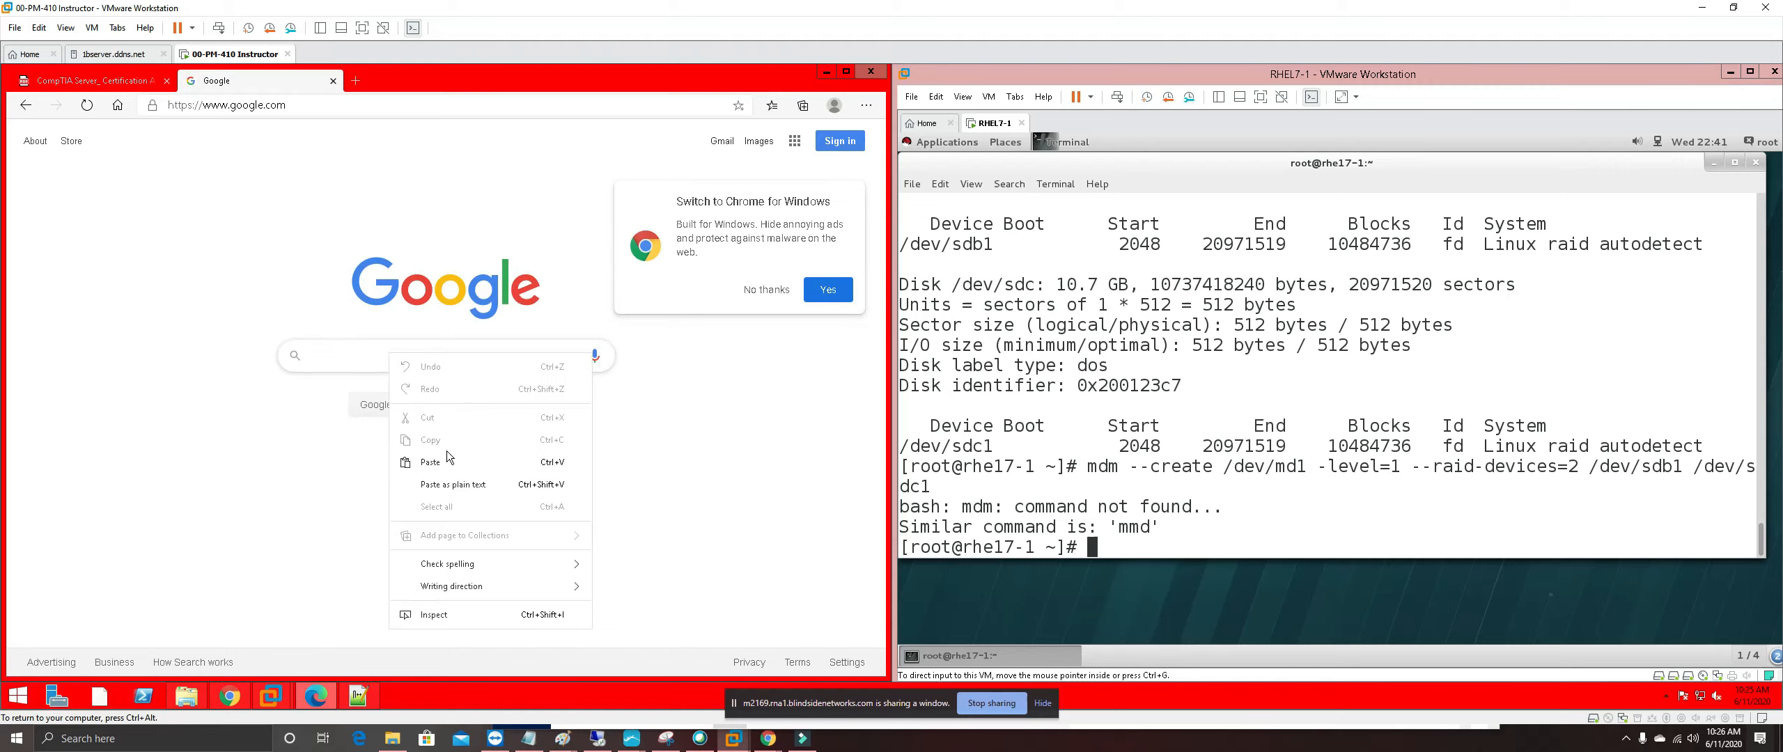
{"action": "left_click", "coordinate": [450, 460]}
{"action": "key", "text": "Return"}
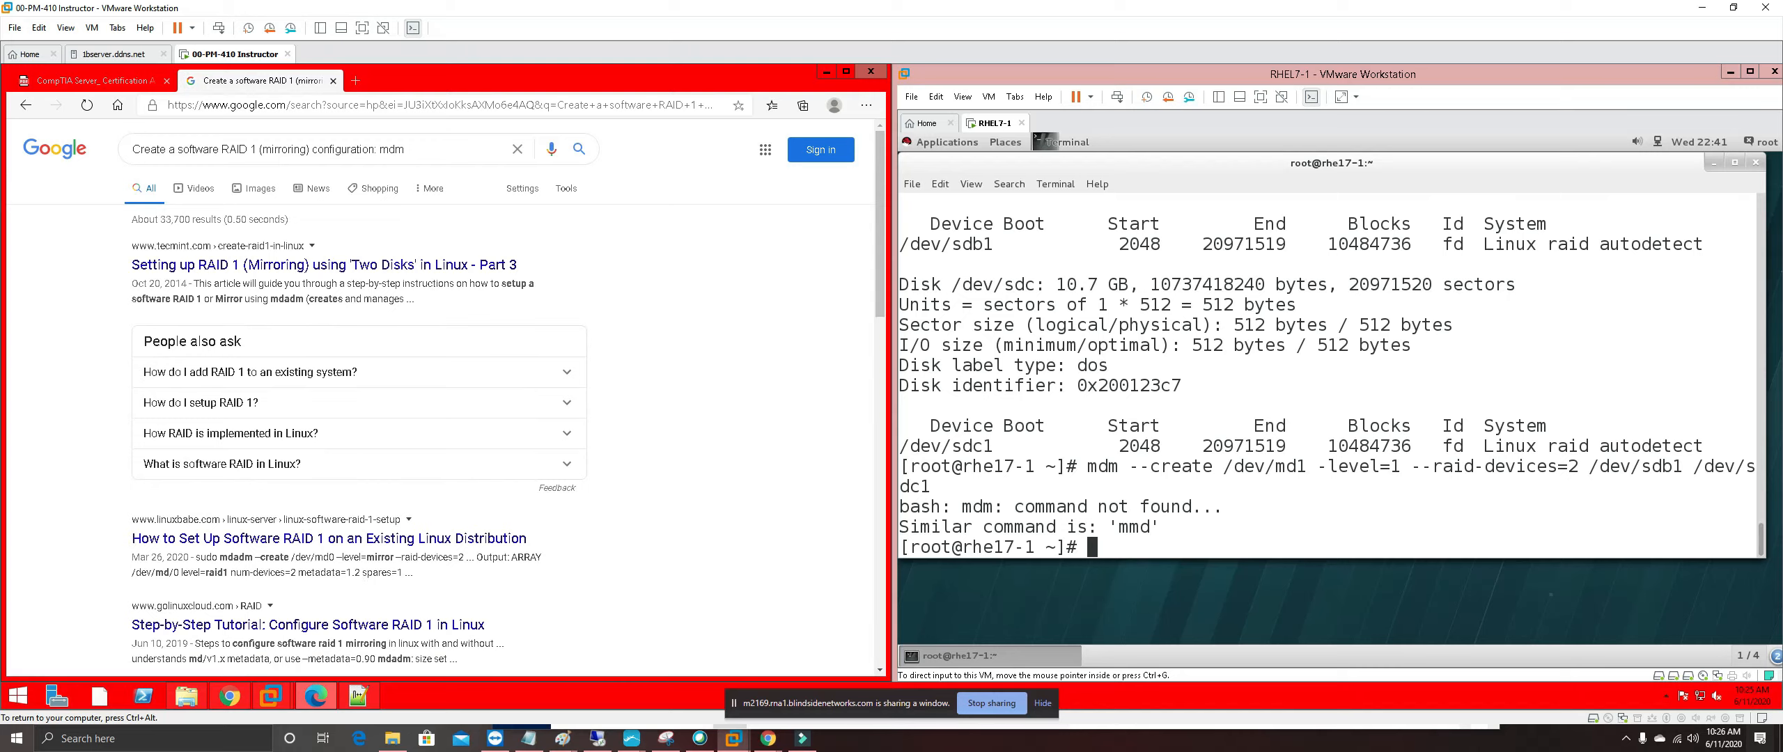
Read through the TecMint RAID 1 mirroring article, then go back to the CompTIA PDF
{"action": "left_click", "coordinate": [394, 266]}
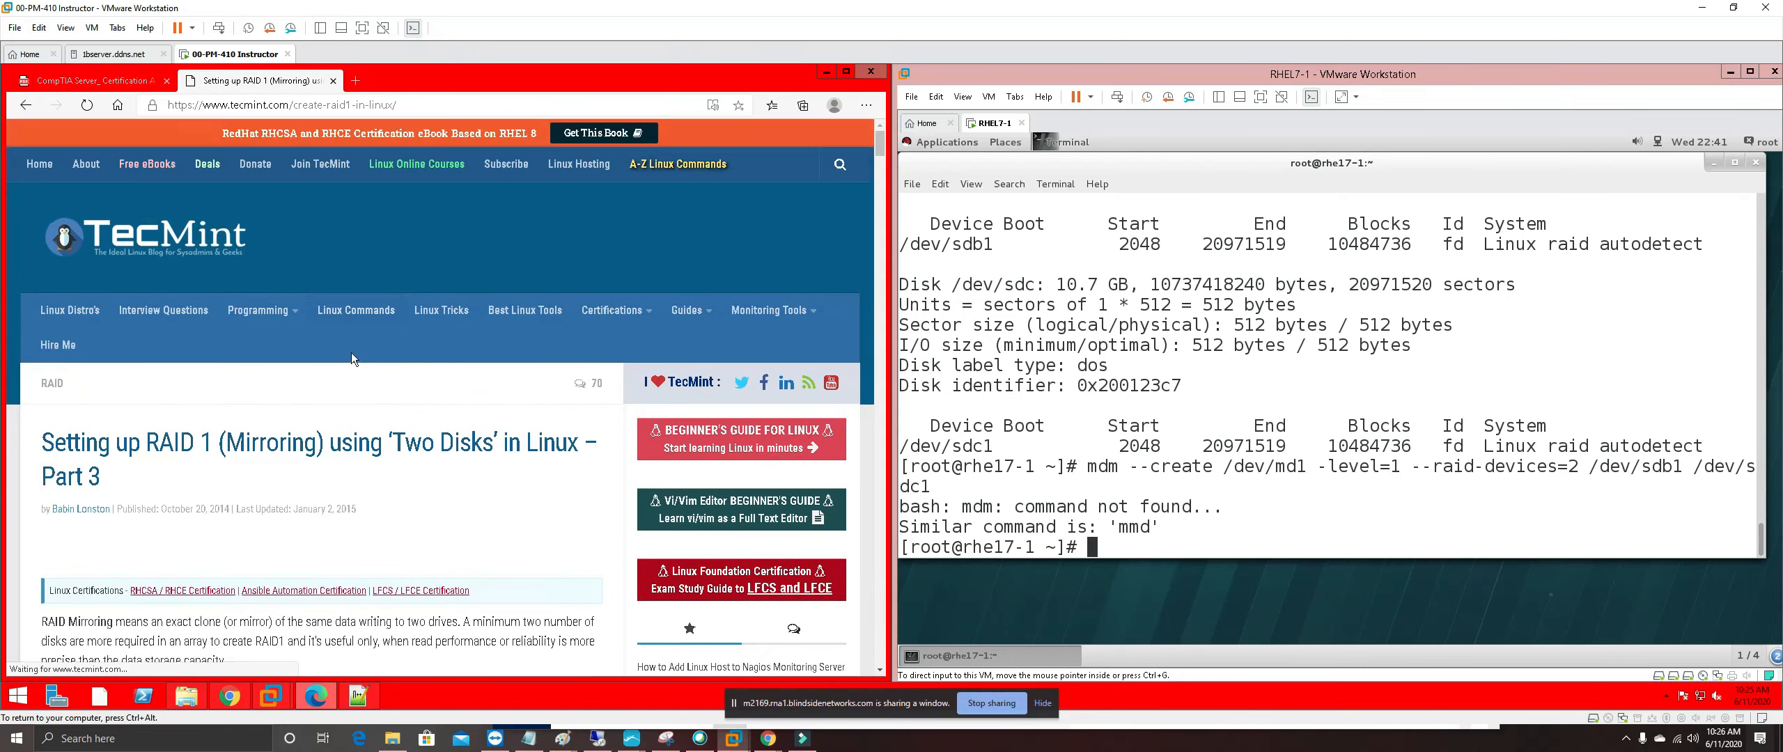
{"action": "scroll", "coordinate": [426, 477], "scroll_direction": "down", "scroll_amount": 1}
{"action": "scroll", "coordinate": [427, 481], "scroll_direction": "down", "scroll_amount": 3}
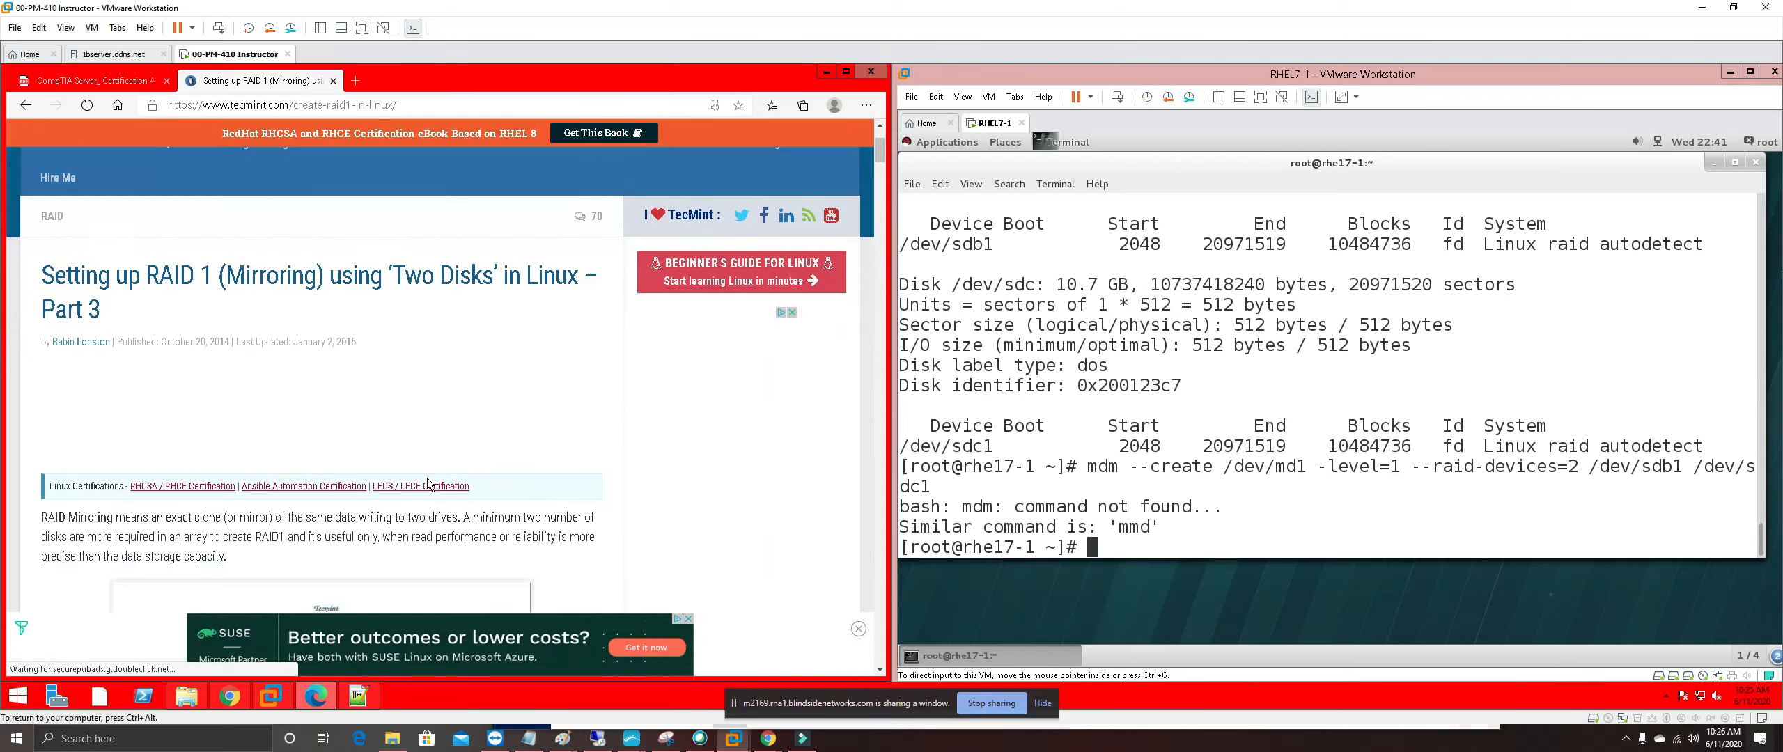
{"action": "scroll", "coordinate": [428, 483], "scroll_direction": "down", "scroll_amount": 5}
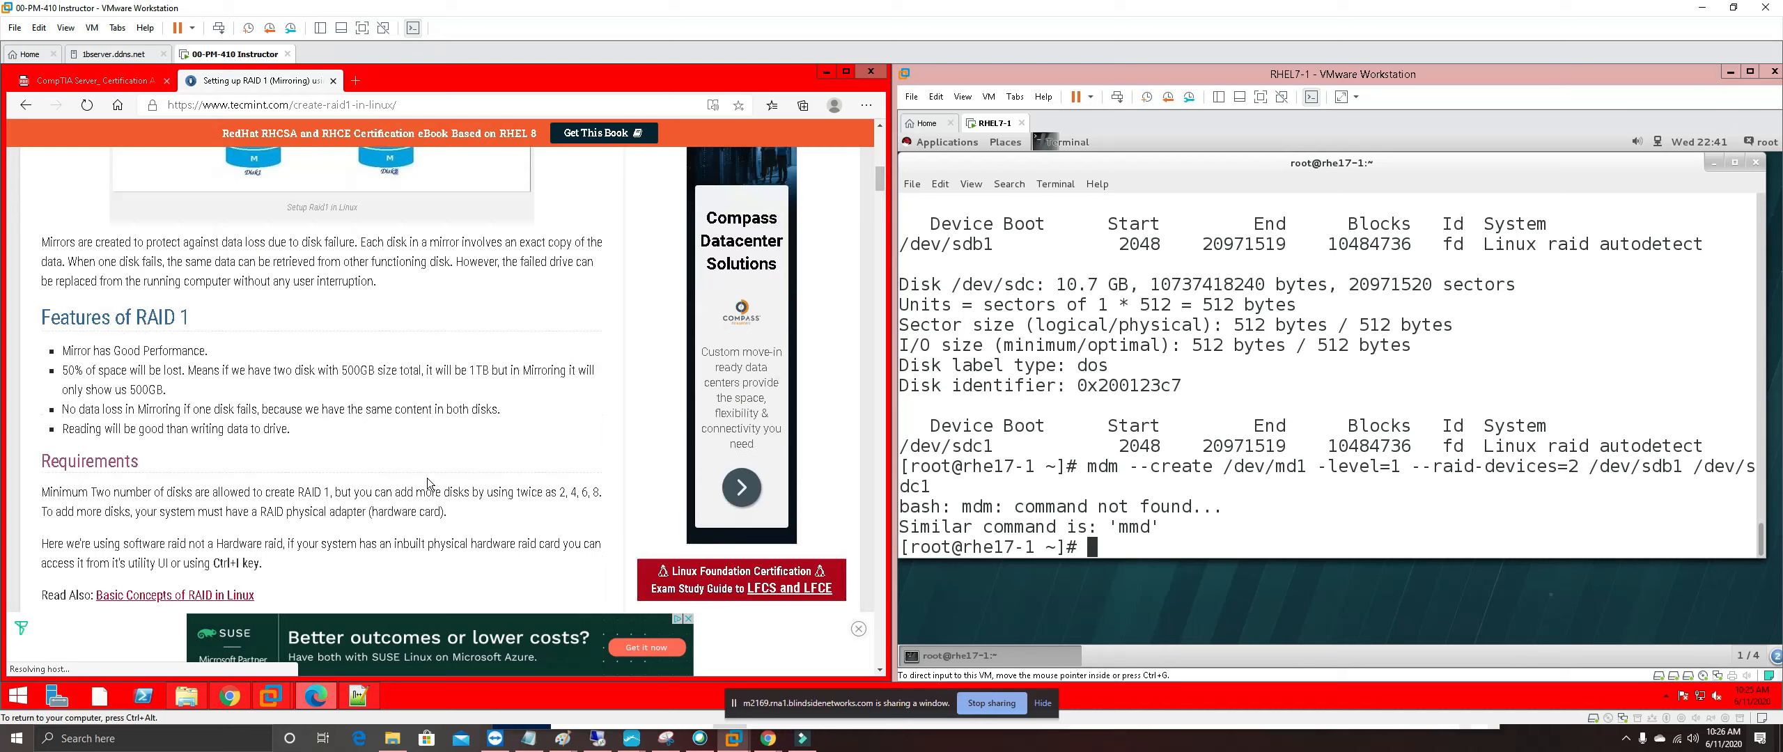
{"action": "scroll", "coordinate": [427, 479], "scroll_direction": "down", "scroll_amount": 4}
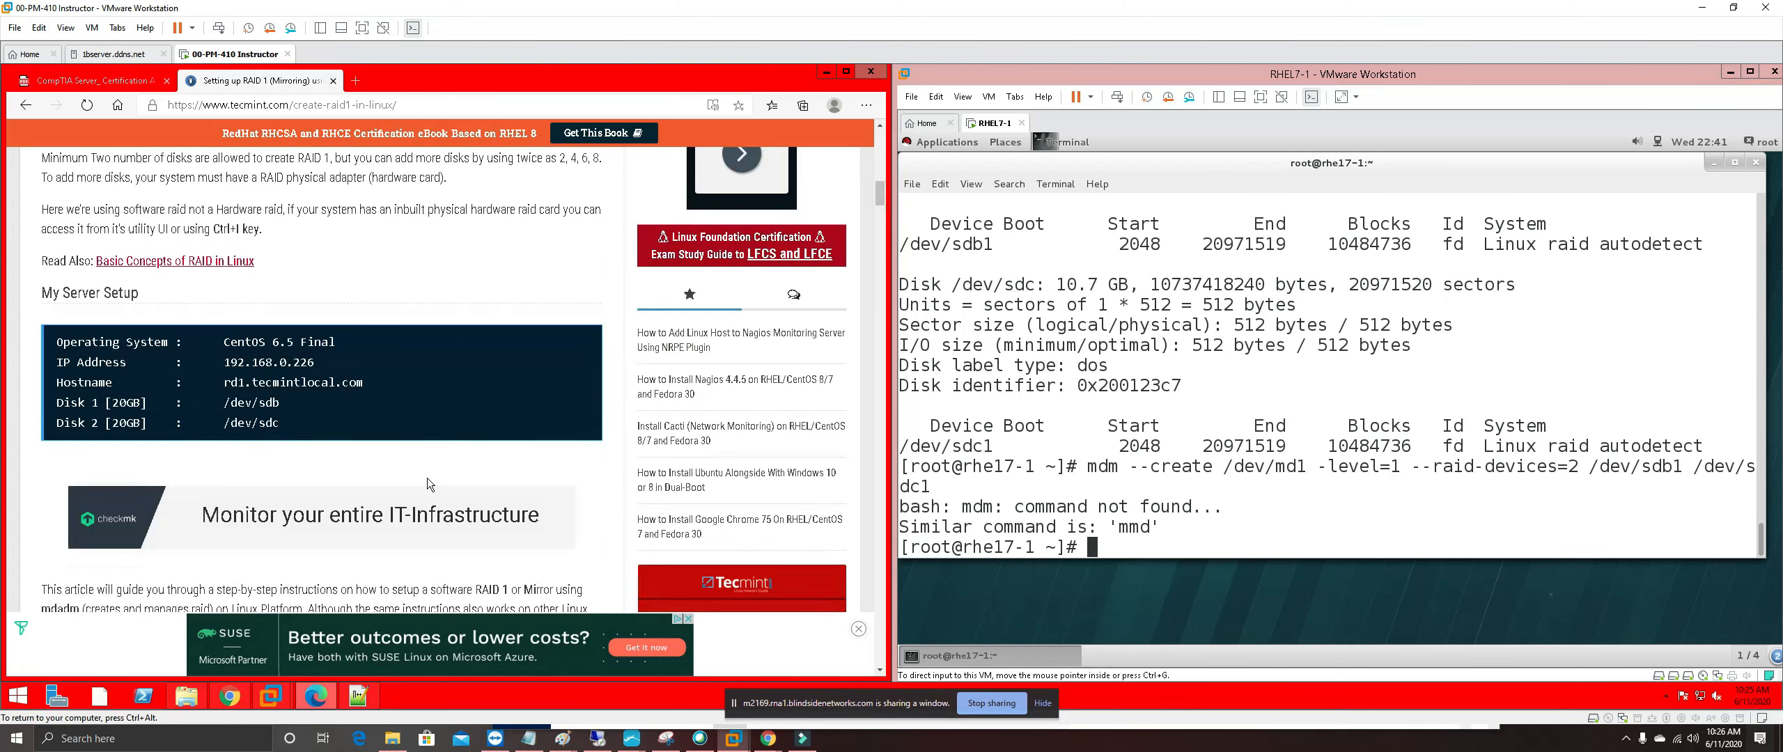
{"action": "scroll", "coordinate": [427, 479], "scroll_direction": "down", "scroll_amount": 3}
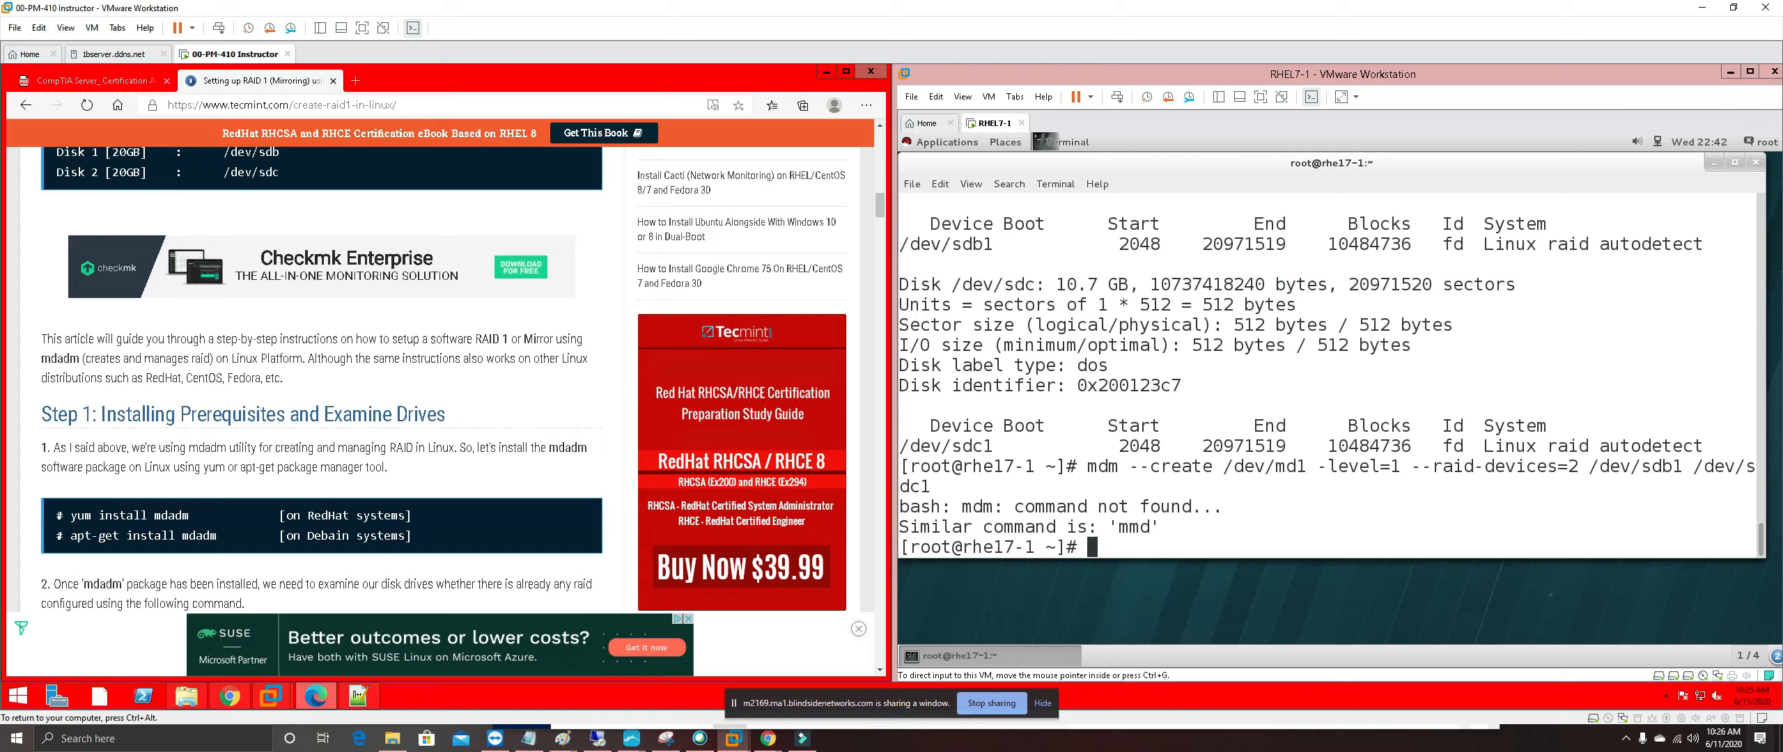
{"action": "left_click", "coordinate": [95, 82]}
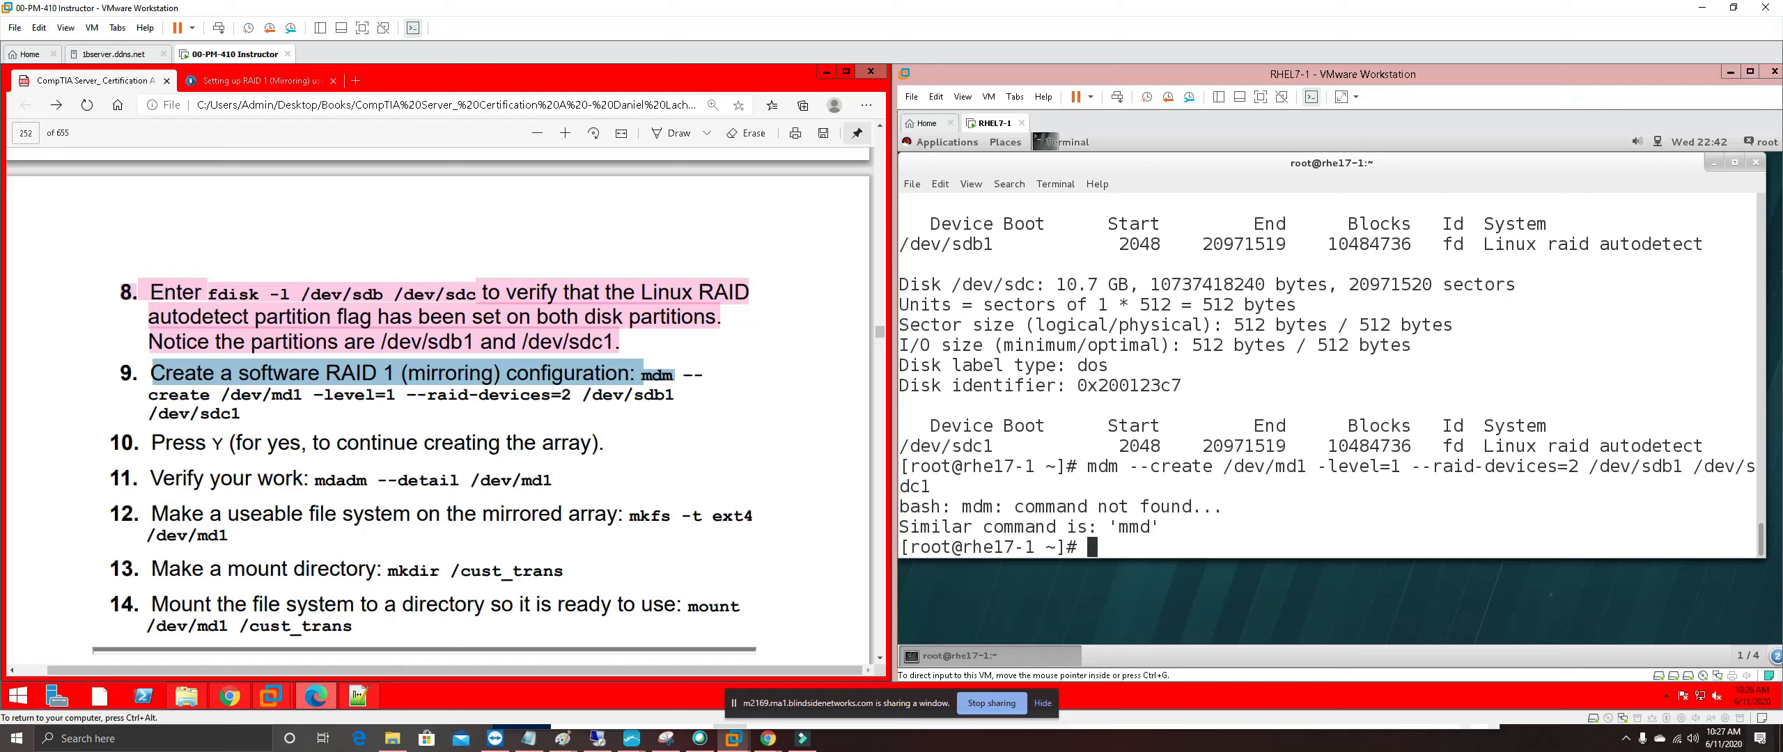
Circle 'mdm' in step 9 with freehand ink
{"action": "left_click", "coordinate": [670, 374]}
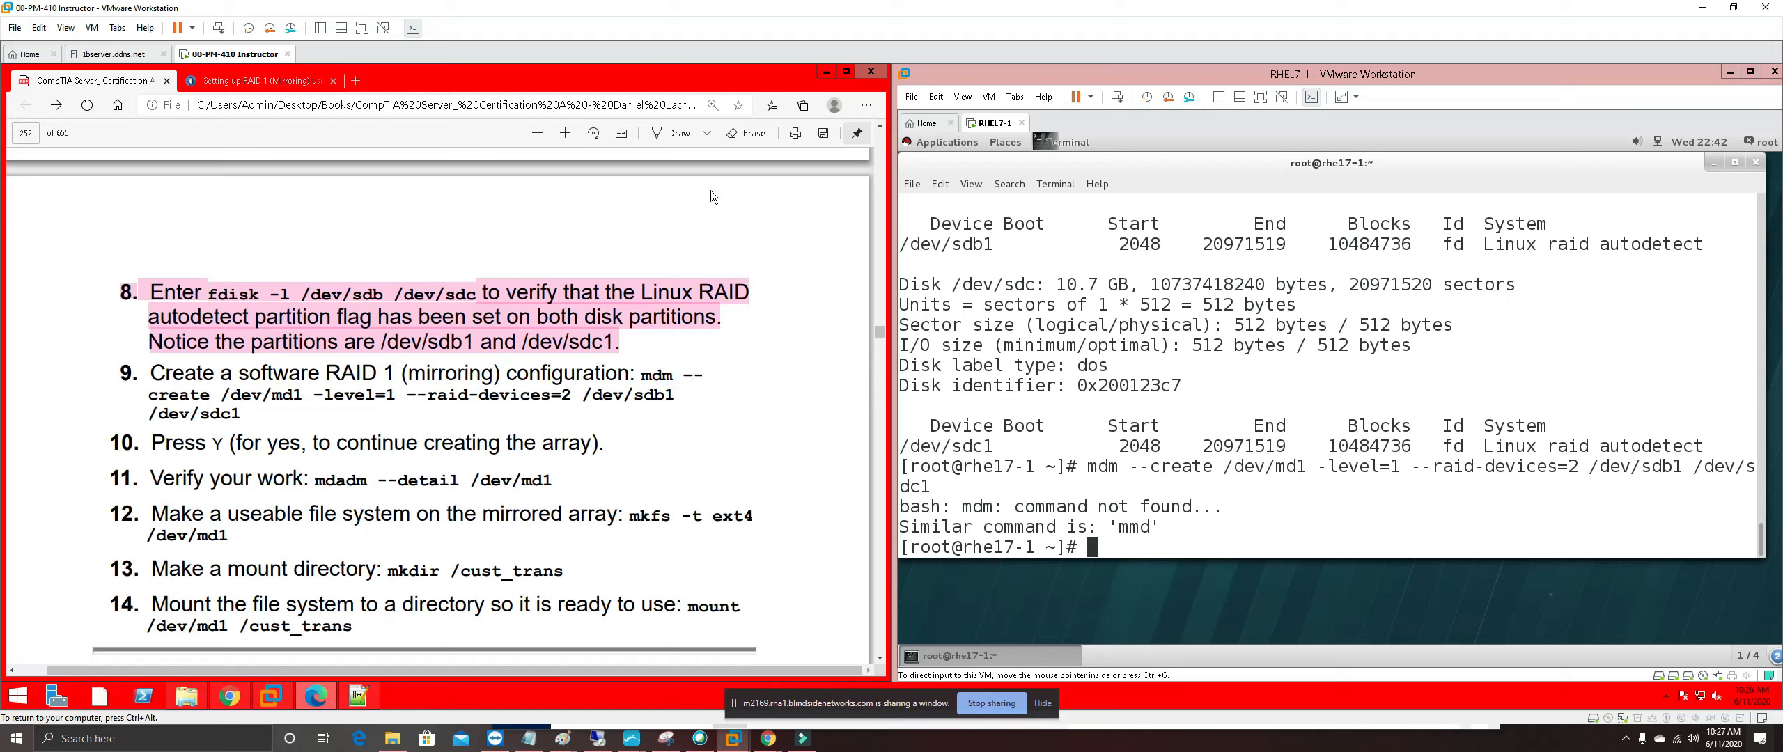
{"action": "left_click", "coordinate": [673, 133]}
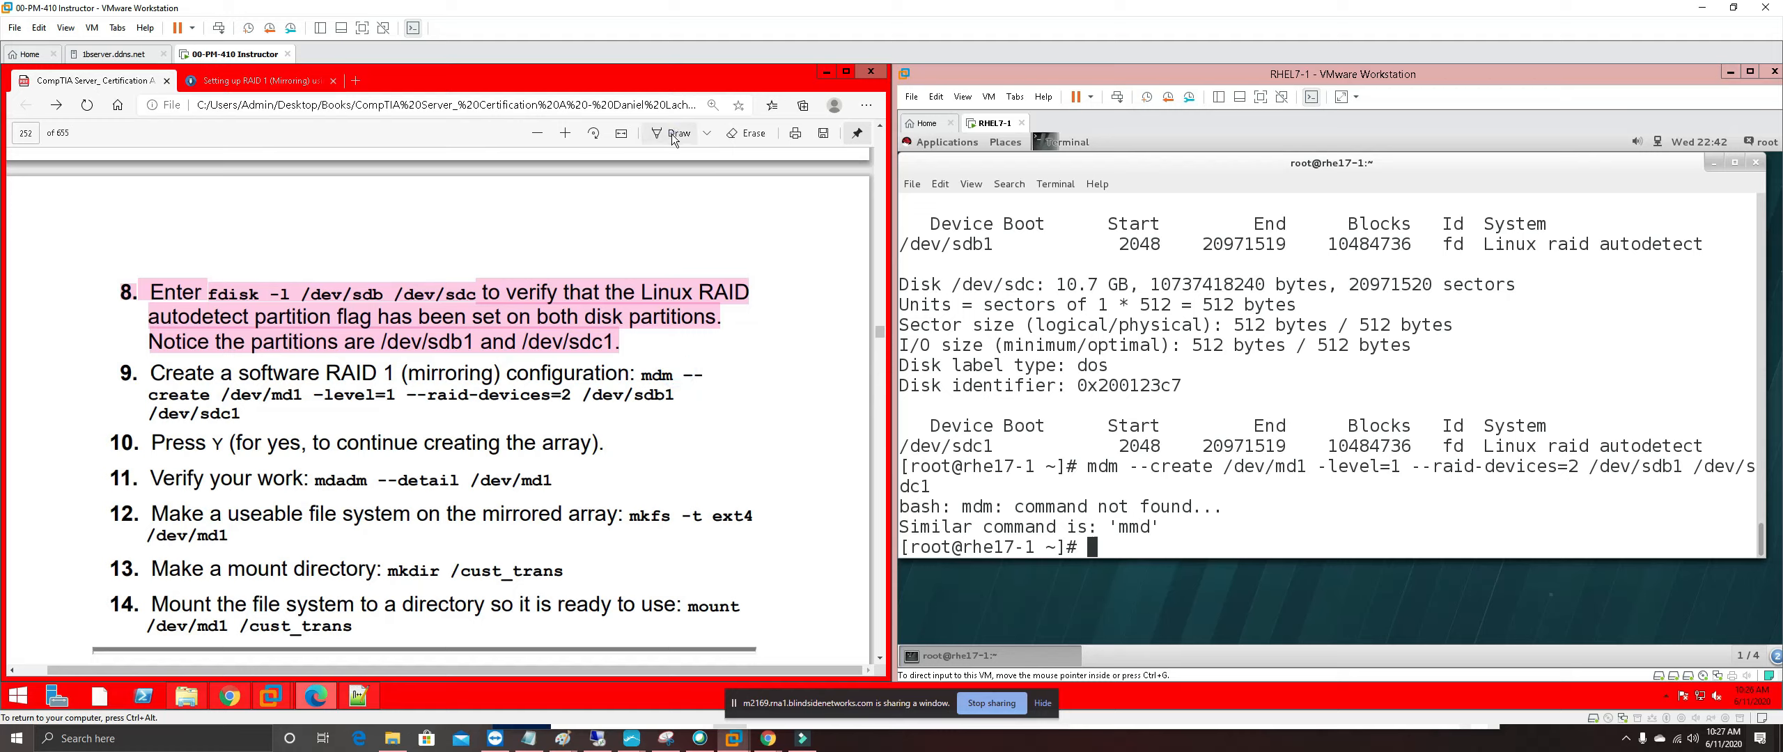
{"action": "mouse_move", "coordinate": [655, 362]}
{"action": "left_mouse_down"}
{"action": "mouse_move", "coordinate": [641, 373]}
{"action": "mouse_move", "coordinate": [663, 381]}
{"action": "mouse_move", "coordinate": [656, 363]}
{"action": "mouse_move", "coordinate": [707, 352]}
{"action": "mouse_move", "coordinate": [727, 393]}
{"action": "mouse_move", "coordinate": [684, 435]}
{"action": "mouse_move", "coordinate": [331, 465]}
{"action": "left_mouse_up"}
{"action": "left_click", "coordinate": [663, 362]}
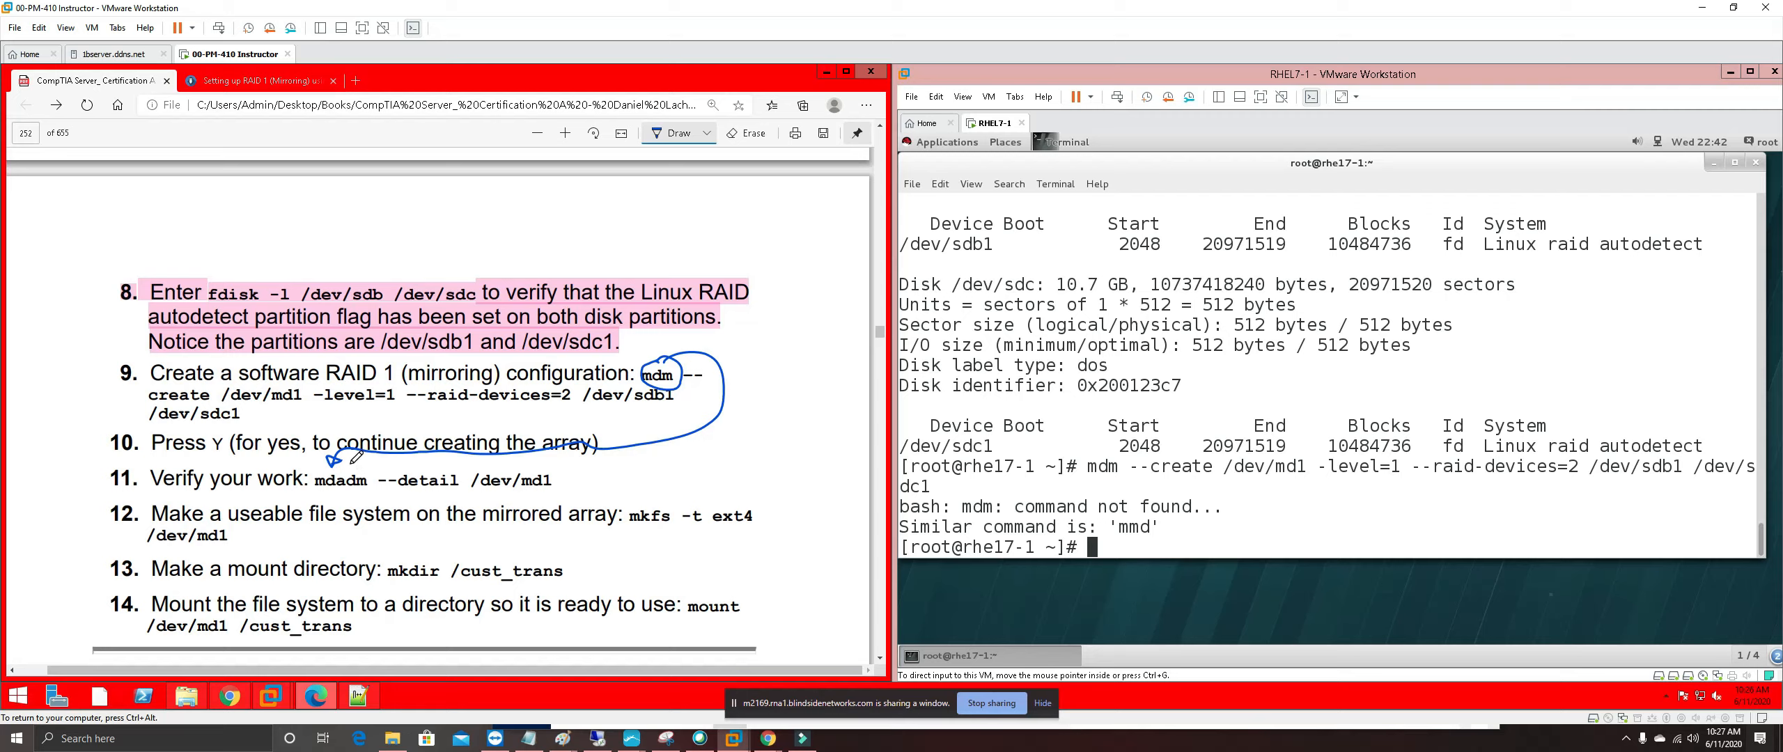
{"action": "left_click", "coordinate": [752, 142]}
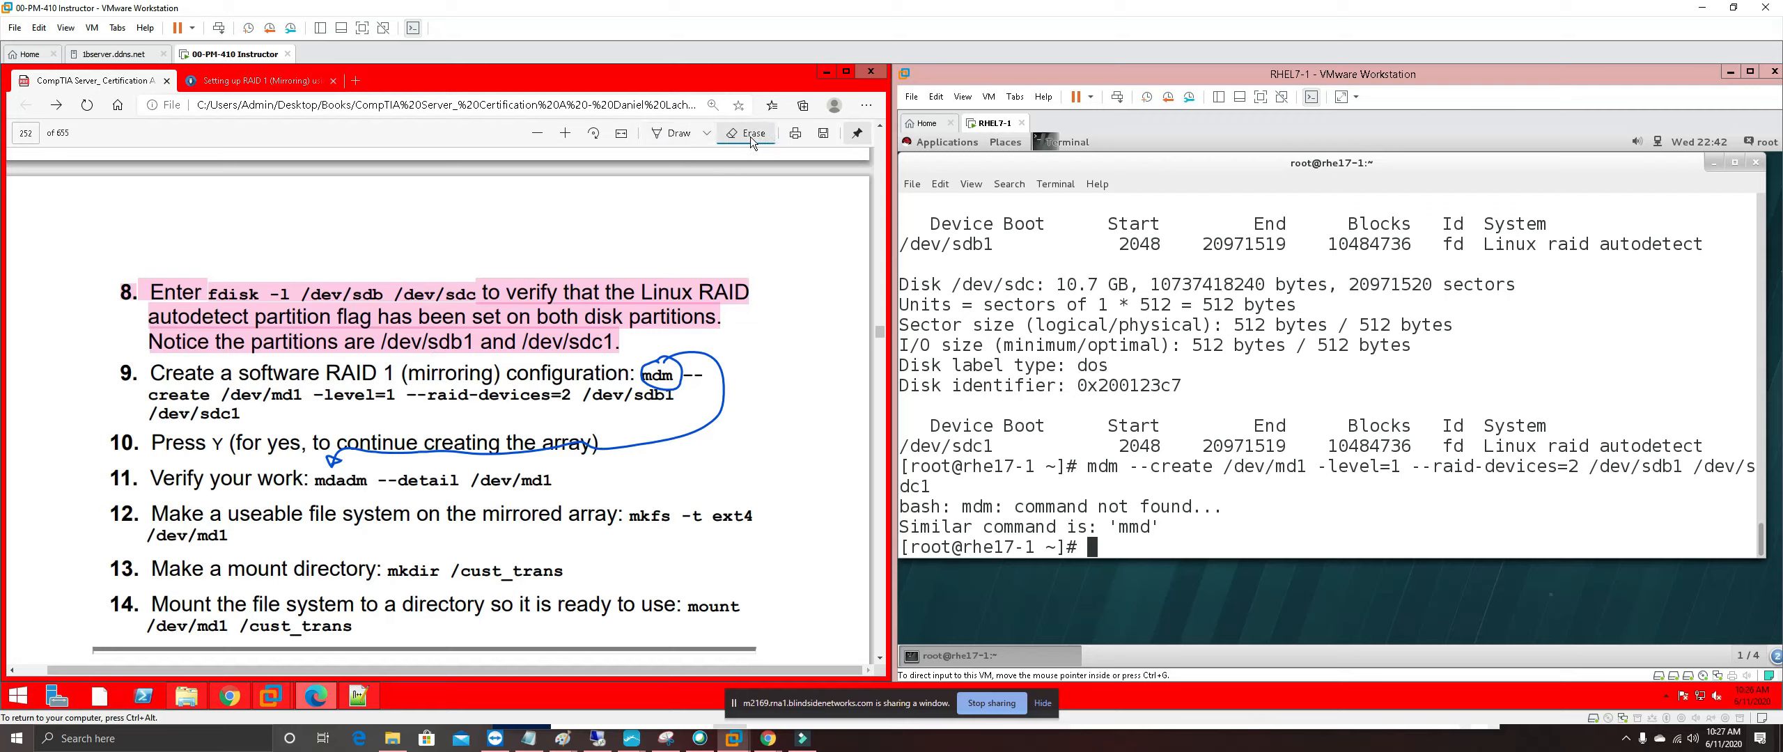
{"action": "left_click", "coordinate": [660, 135]}
{"action": "left_click", "coordinate": [666, 133]}
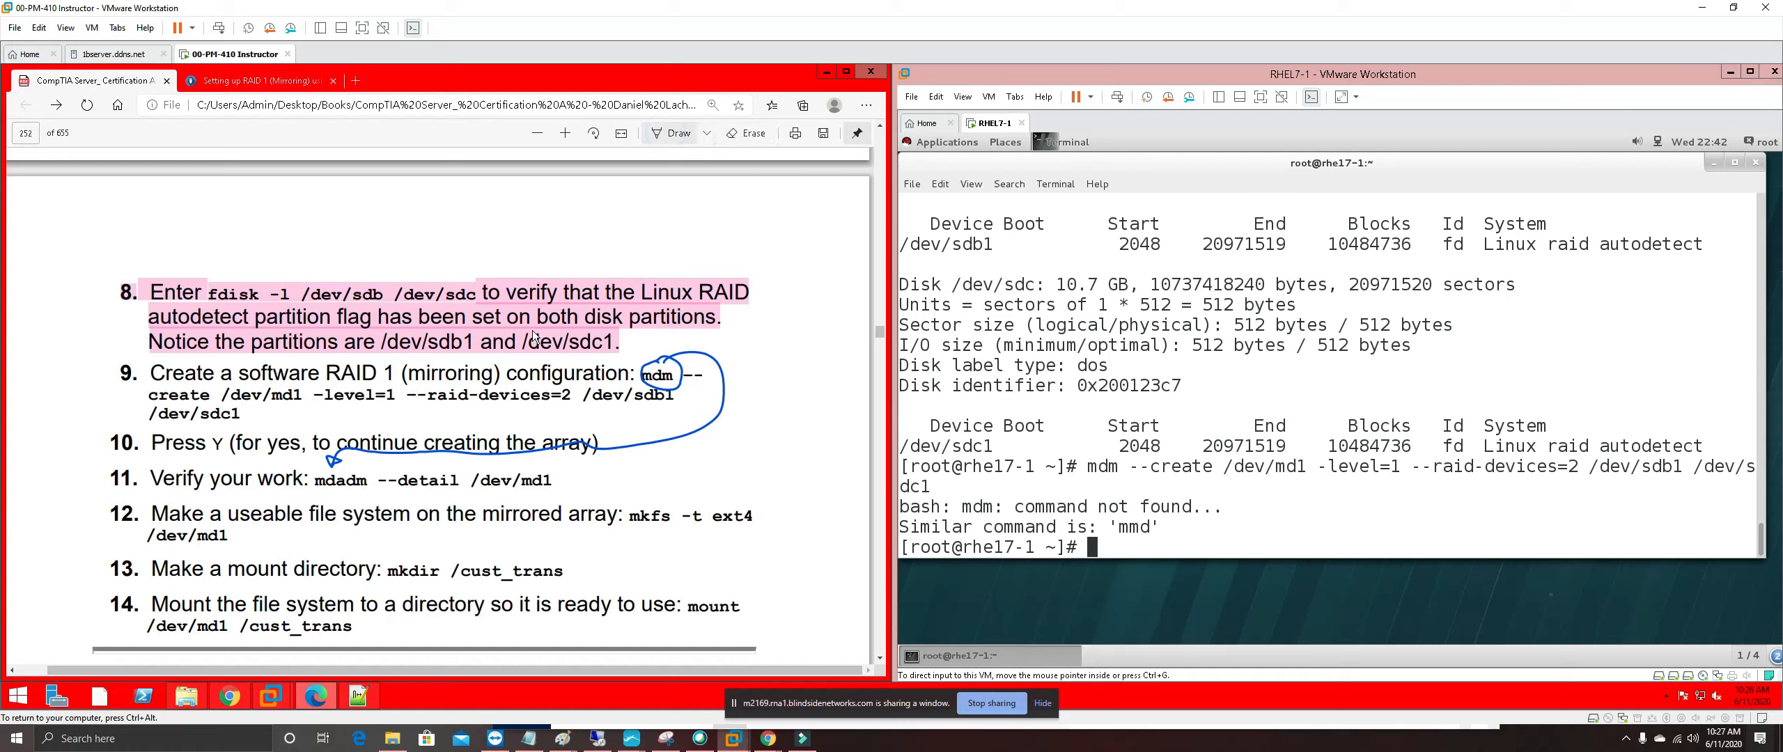
Highlight 'mdadm' in step 11 yellow and return to the RHEL VM
{"action": "left_click_drag", "start_coordinate": [310, 479], "coordinate": [369, 480]}
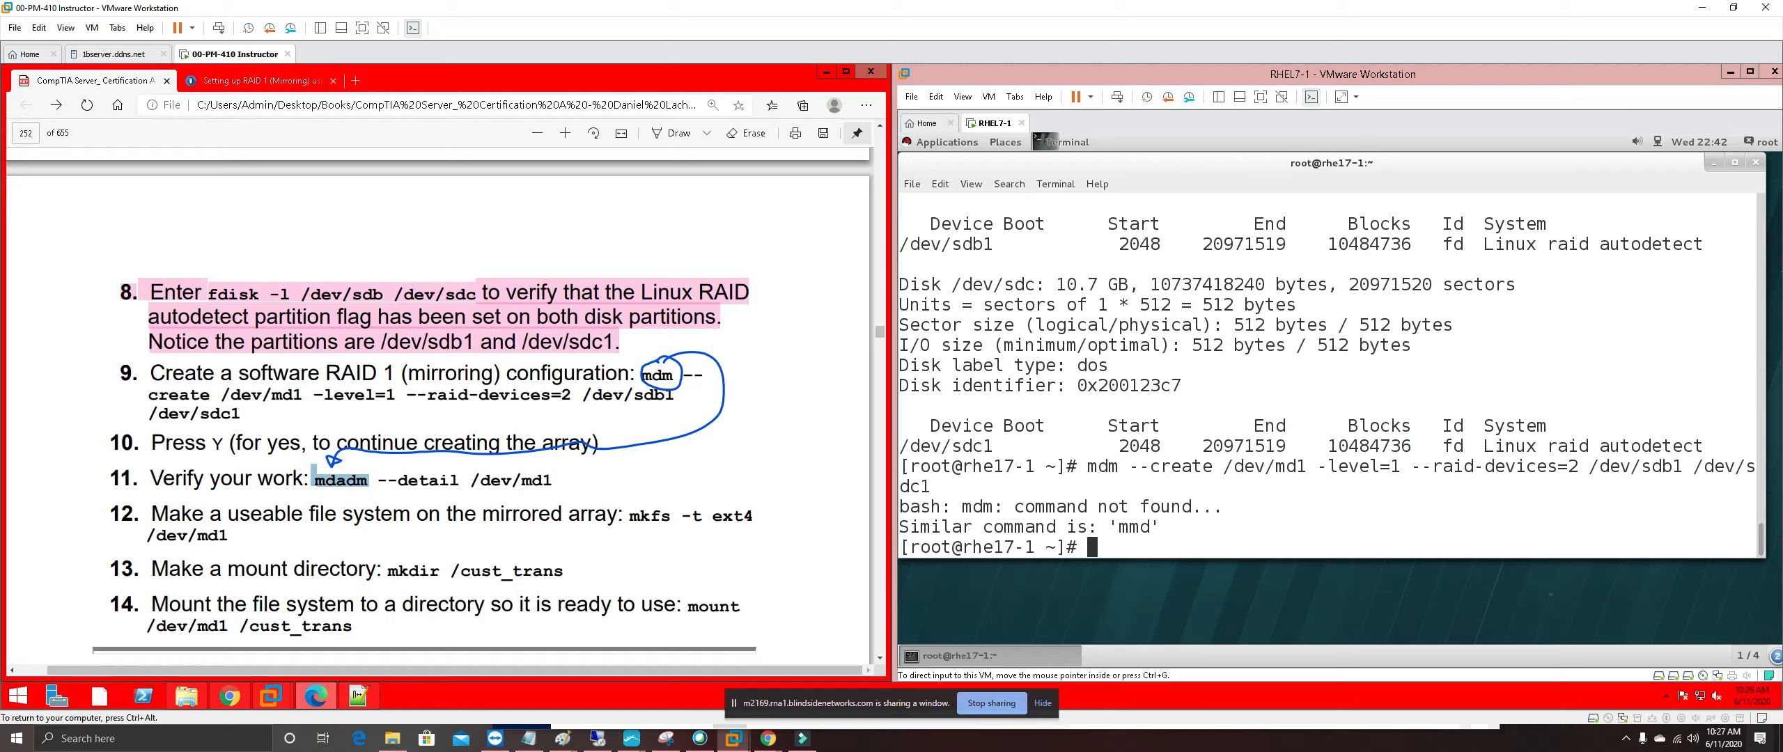
{"action": "right_click", "coordinate": [356, 480]}
{"action": "mouse_move", "coordinate": [414, 491]}
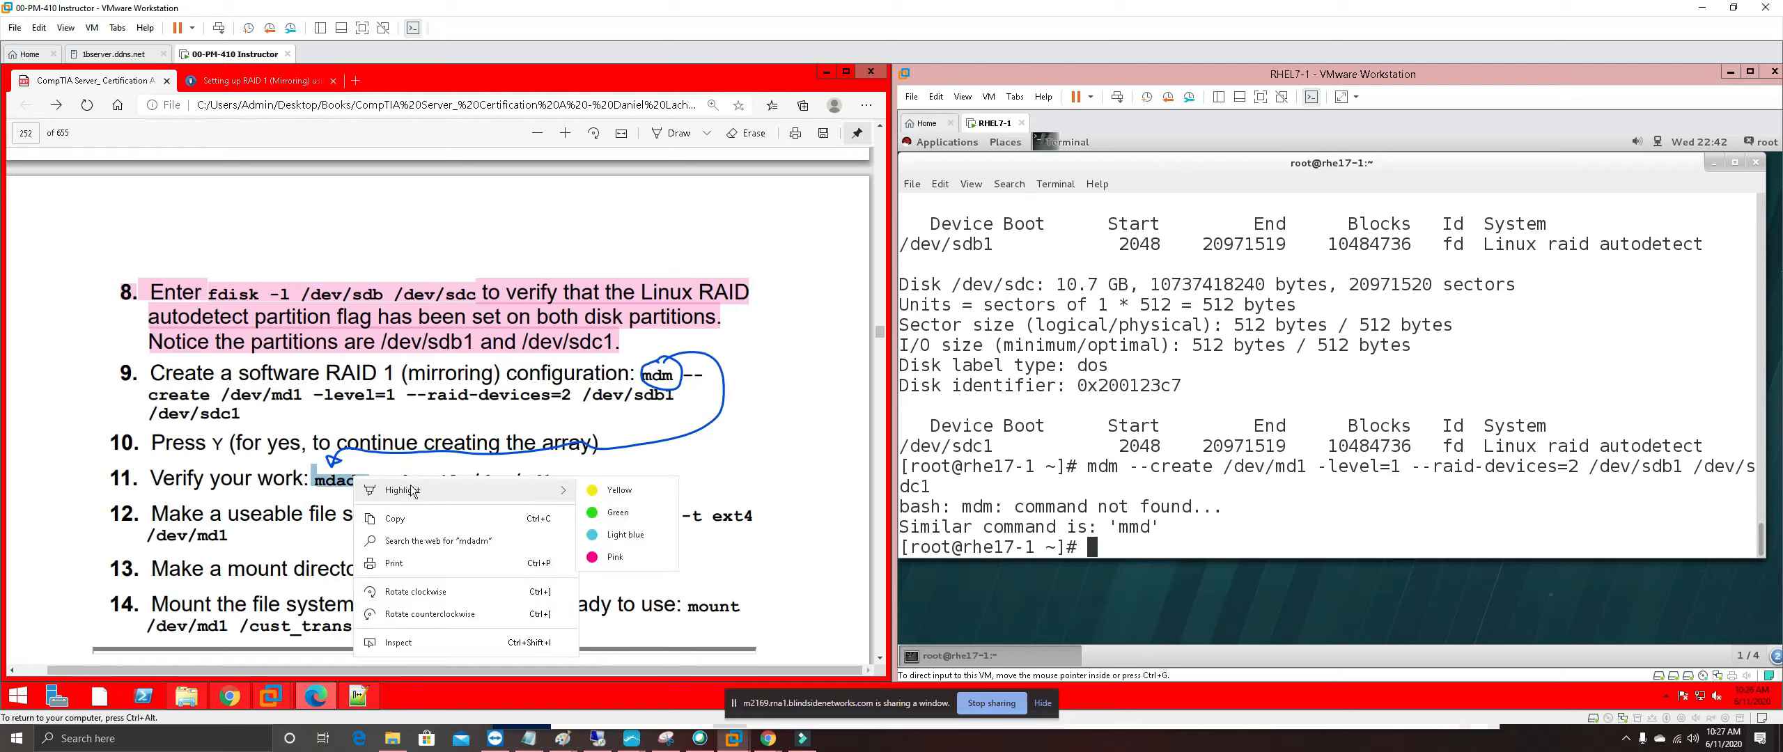
{"action": "left_click", "coordinate": [597, 496]}
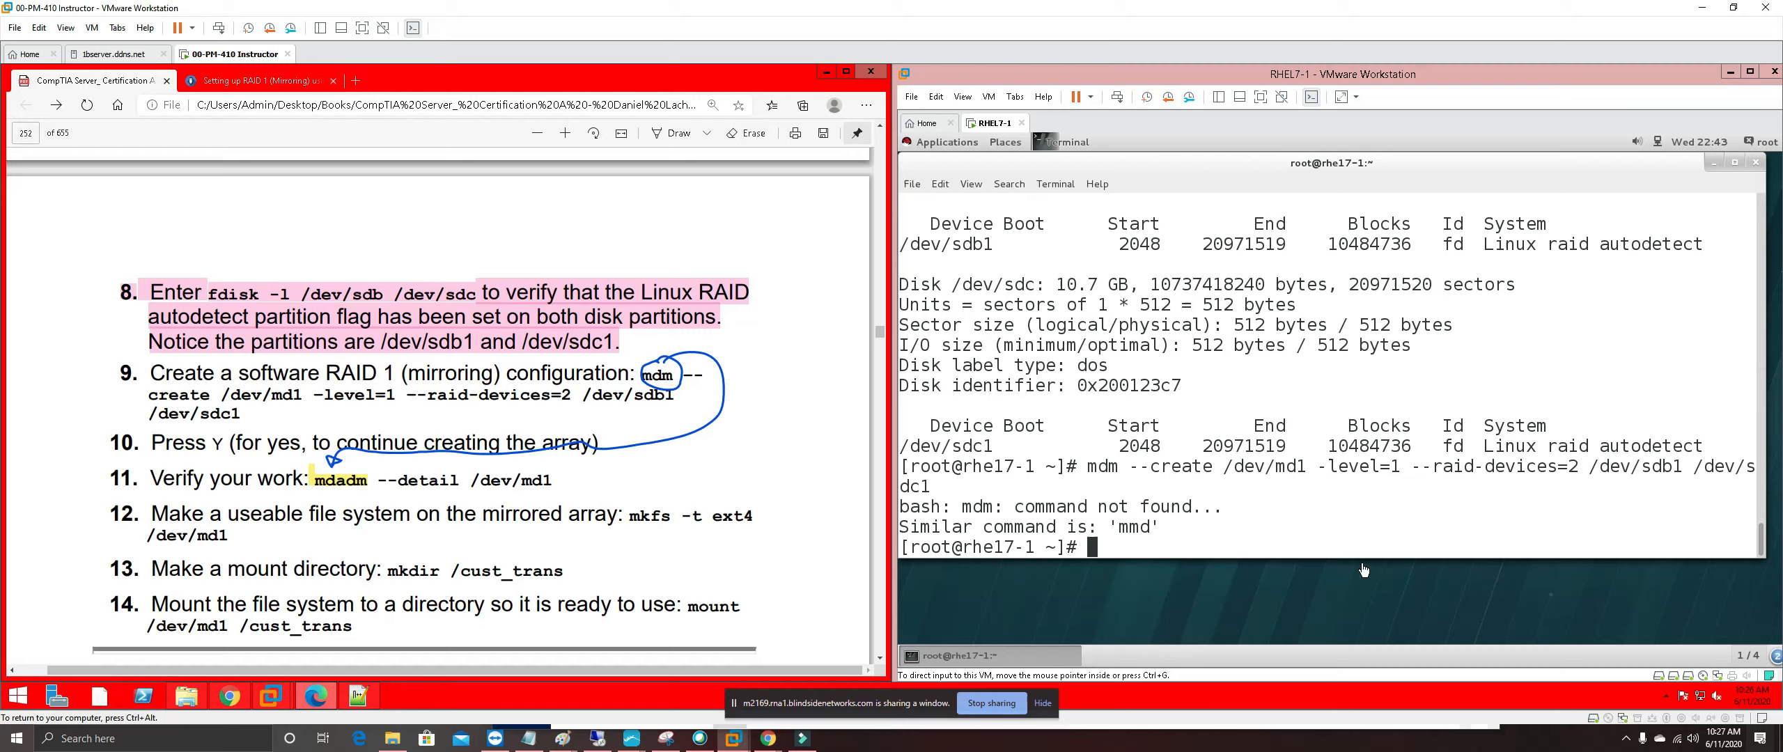
{"action": "left_click", "coordinate": [1157, 547]}
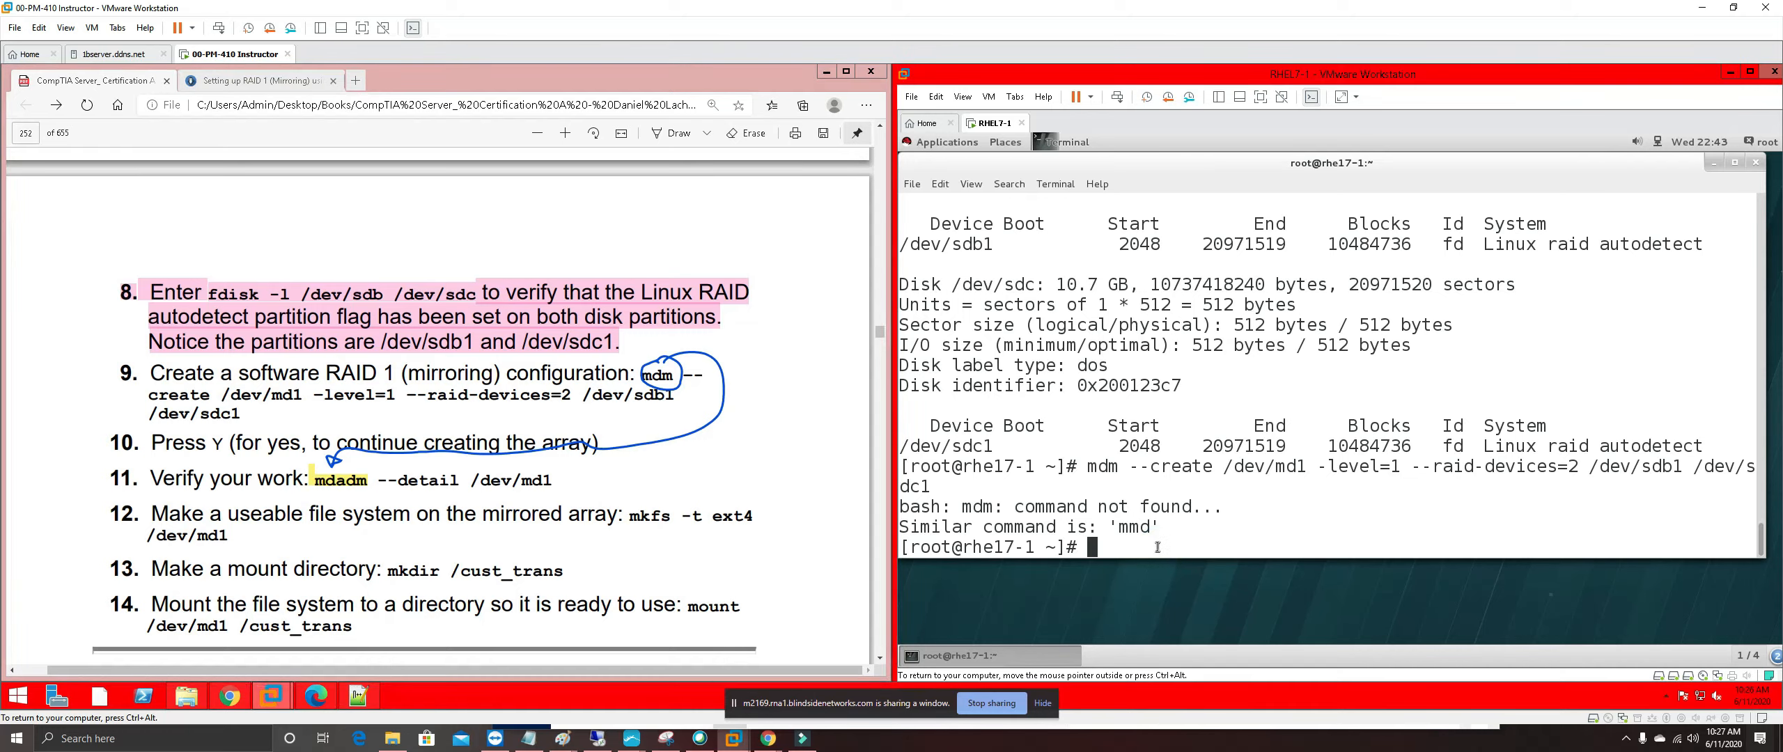
Correct mdm to mdadm in the recalled create command and rerun it, getting 'invalid raid level: evel=1'
{"action": "key", "text": "Up"}
{"action": "key", "text": "Left"}
{"action": "key", "text": "Left"}
{"action": "key", "text": "Left"}
{"action": "key", "text": "Left"}
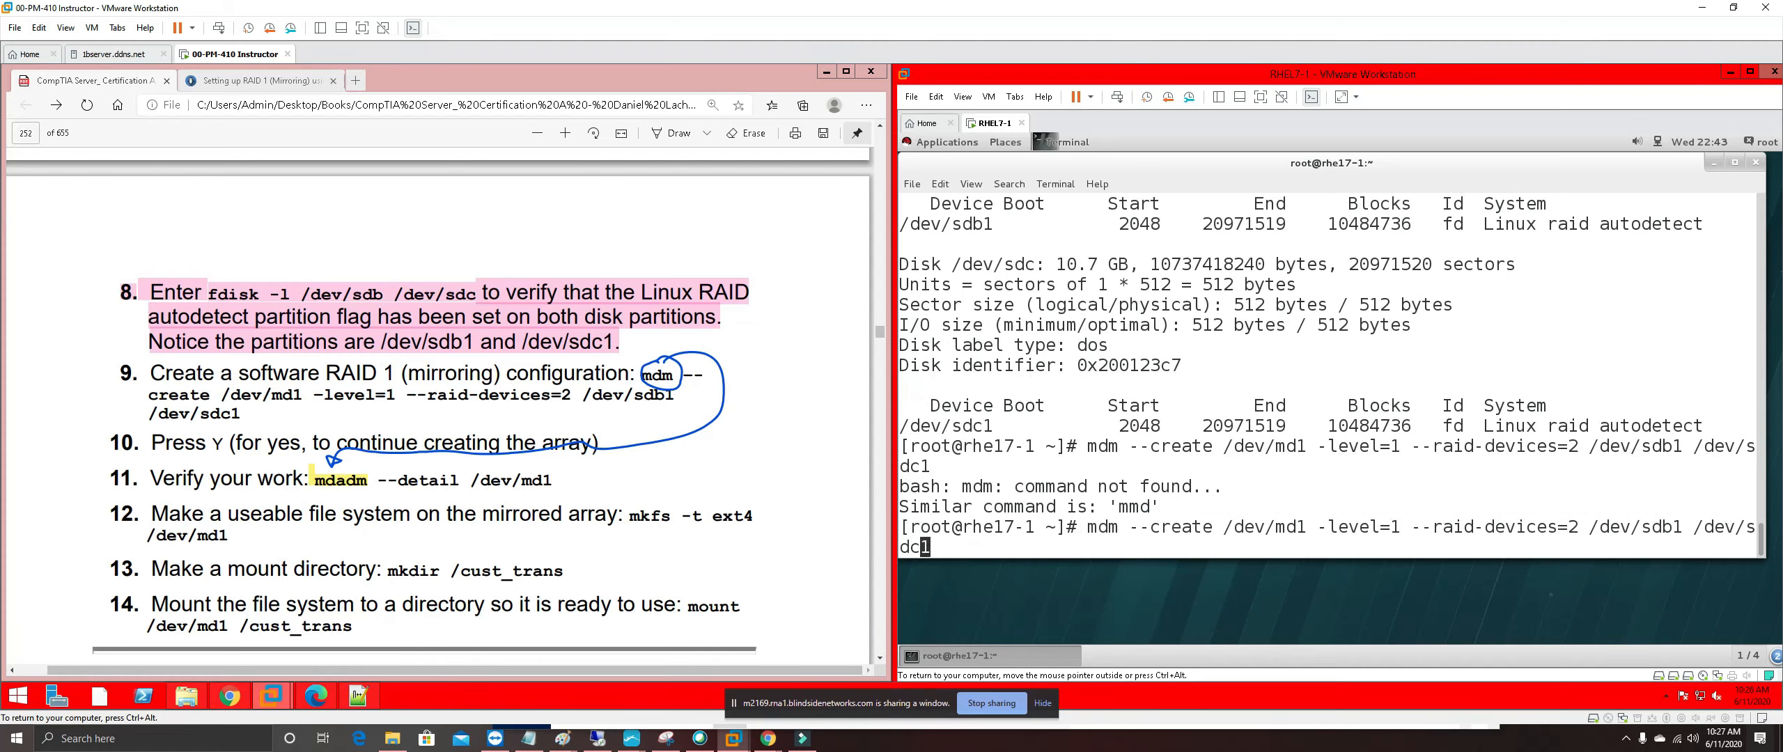
{"action": "key", "text": "Left"}
{"action": "key", "text": "Left"}
{"action": "key", "text": "Left"}
{"action": "key", "text": "Left"}
{"action": "key", "text": "Left"}
{"action": "key", "text": "Left"}
{"action": "key", "text": "Left"}
{"action": "key", "text": "Left"}
{"action": "key", "text": "Left"}
{"action": "key", "text": "Left"}
{"action": "key", "text": "Left"}
{"action": "key", "text": "Left"}
{"action": "key", "text": "Left"}
{"action": "key", "text": "Left"}
{"action": "key", "text": "Left"}
{"action": "key", "text": "Left"}
{"action": "key", "text": "Left"}
{"action": "key", "text": "Left"}
{"action": "key", "text": "Left"}
{"action": "key", "text": "Left"}
{"action": "key", "text": "Left"}
{"action": "key", "text": "Left"}
{"action": "key", "text": "Left"}
{"action": "key", "text": "Left"}
{"action": "key", "text": "Left"}
{"action": "key", "text": "Left"}
{"action": "key", "text": "Left"}
{"action": "key", "text": "Right"}
{"action": "key", "text": "Right"}
{"action": "type", "text": "ad"}
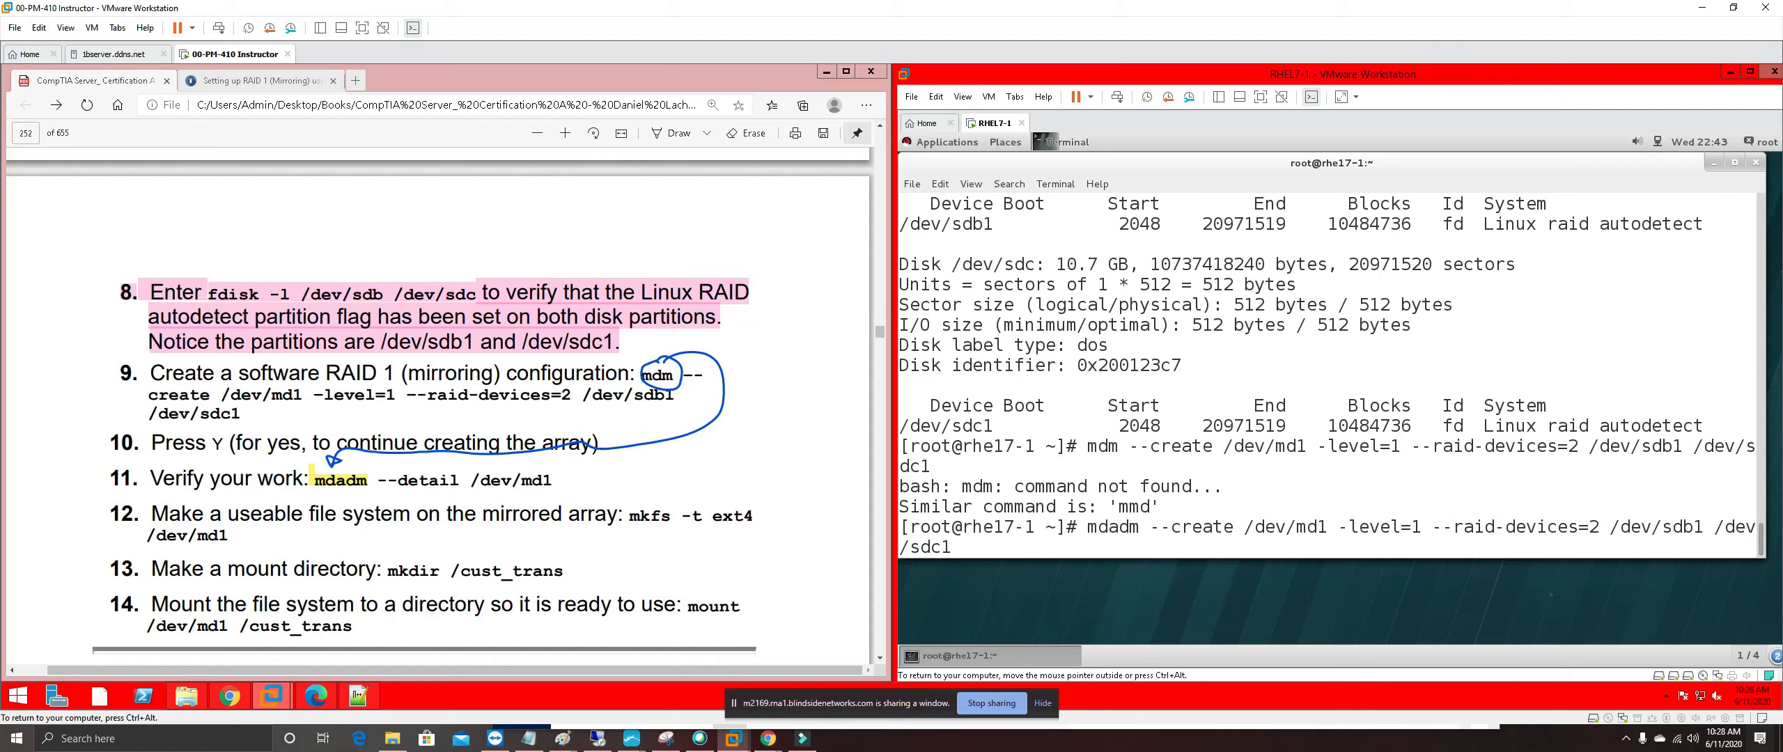
{"action": "key", "text": "Return"}
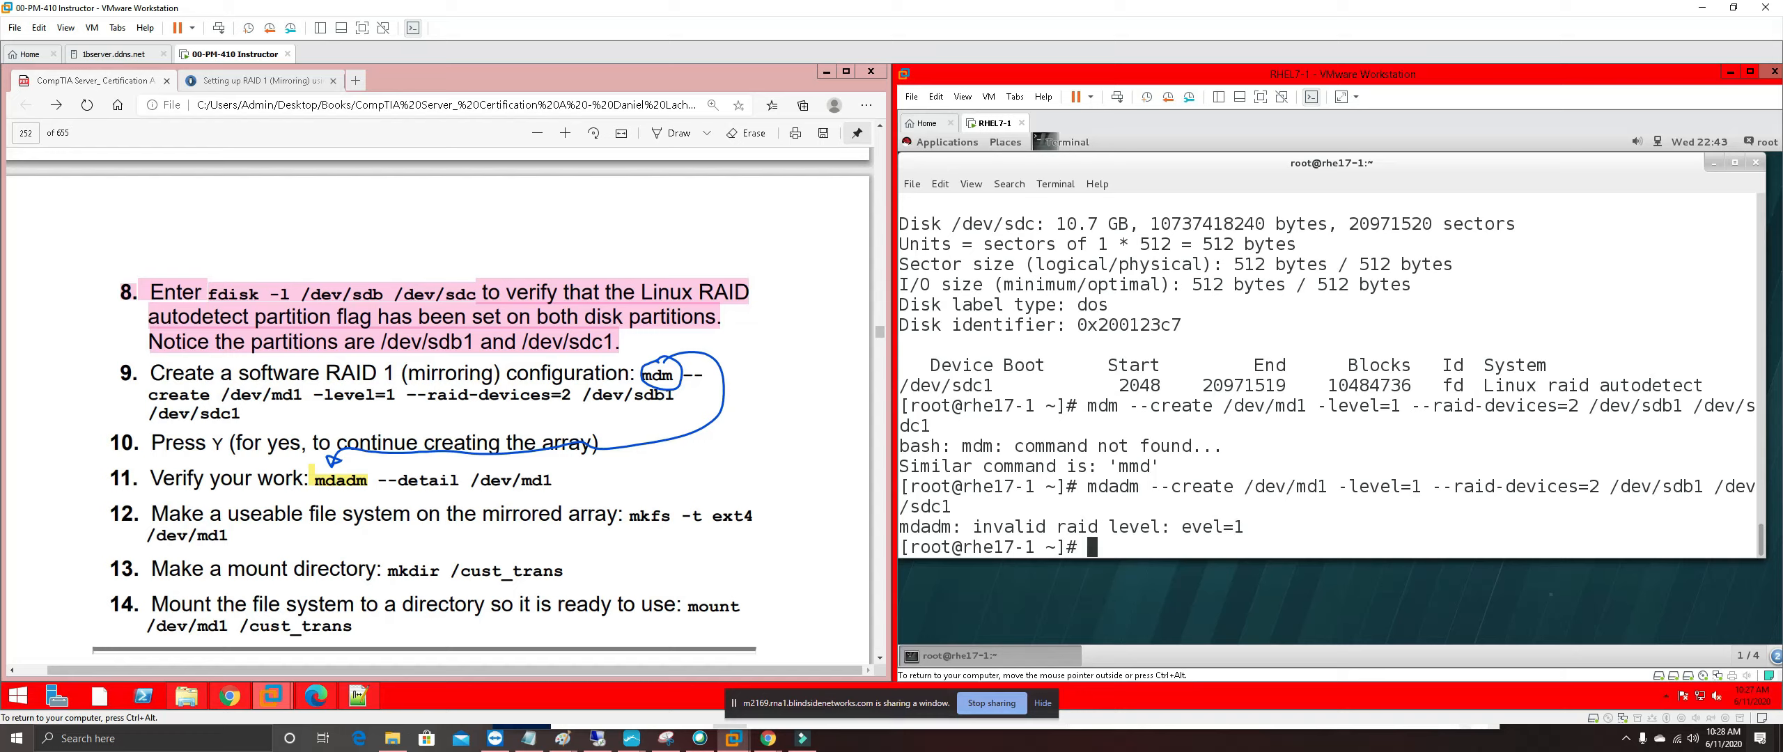
{"action": "key", "text": "Up"}
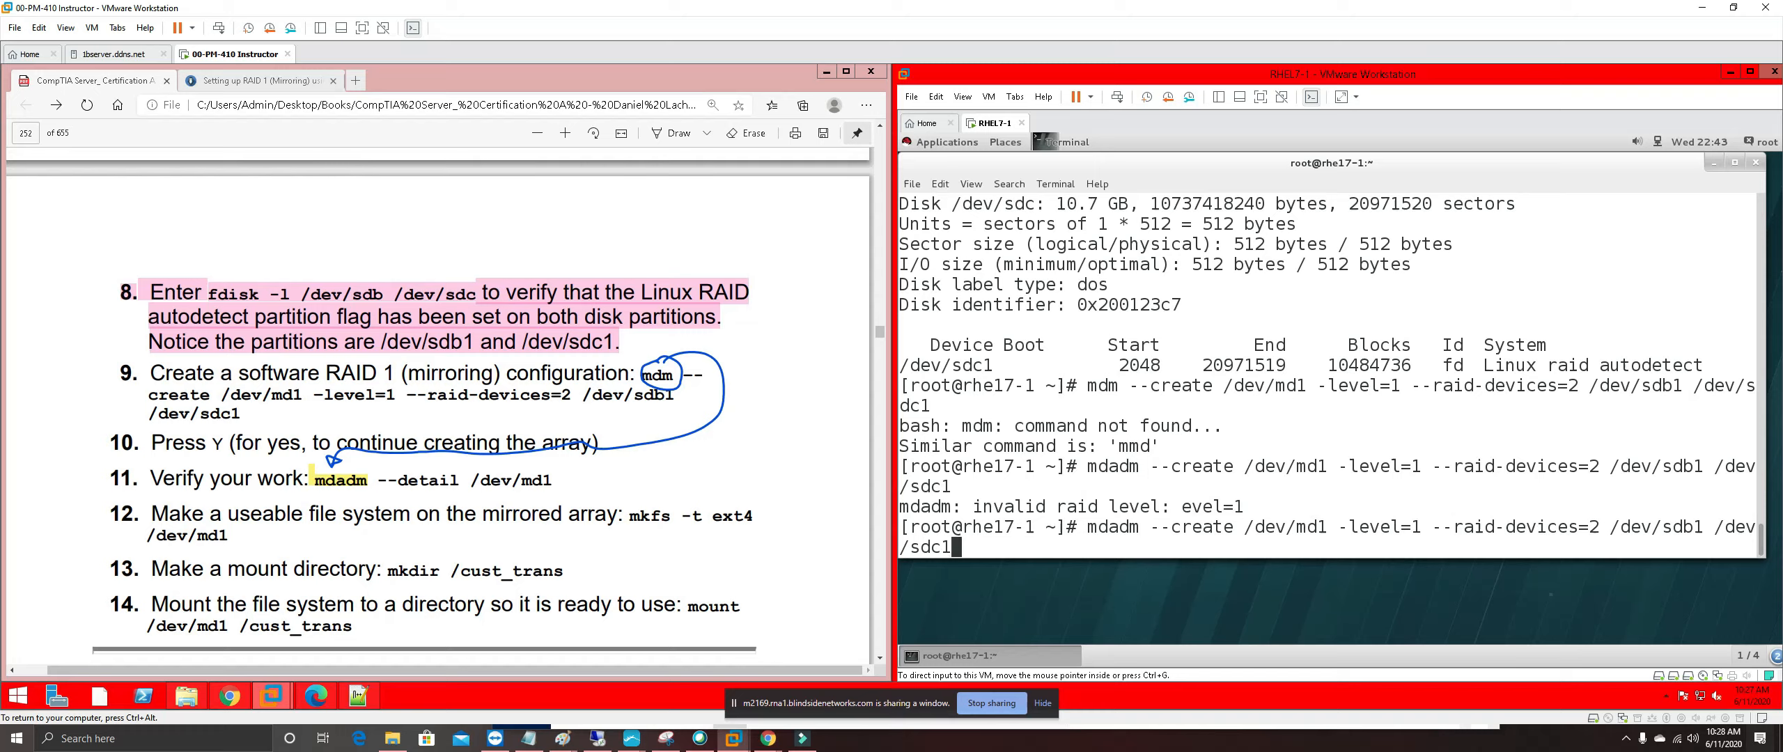
{"action": "left_click", "coordinate": [318, 394]}
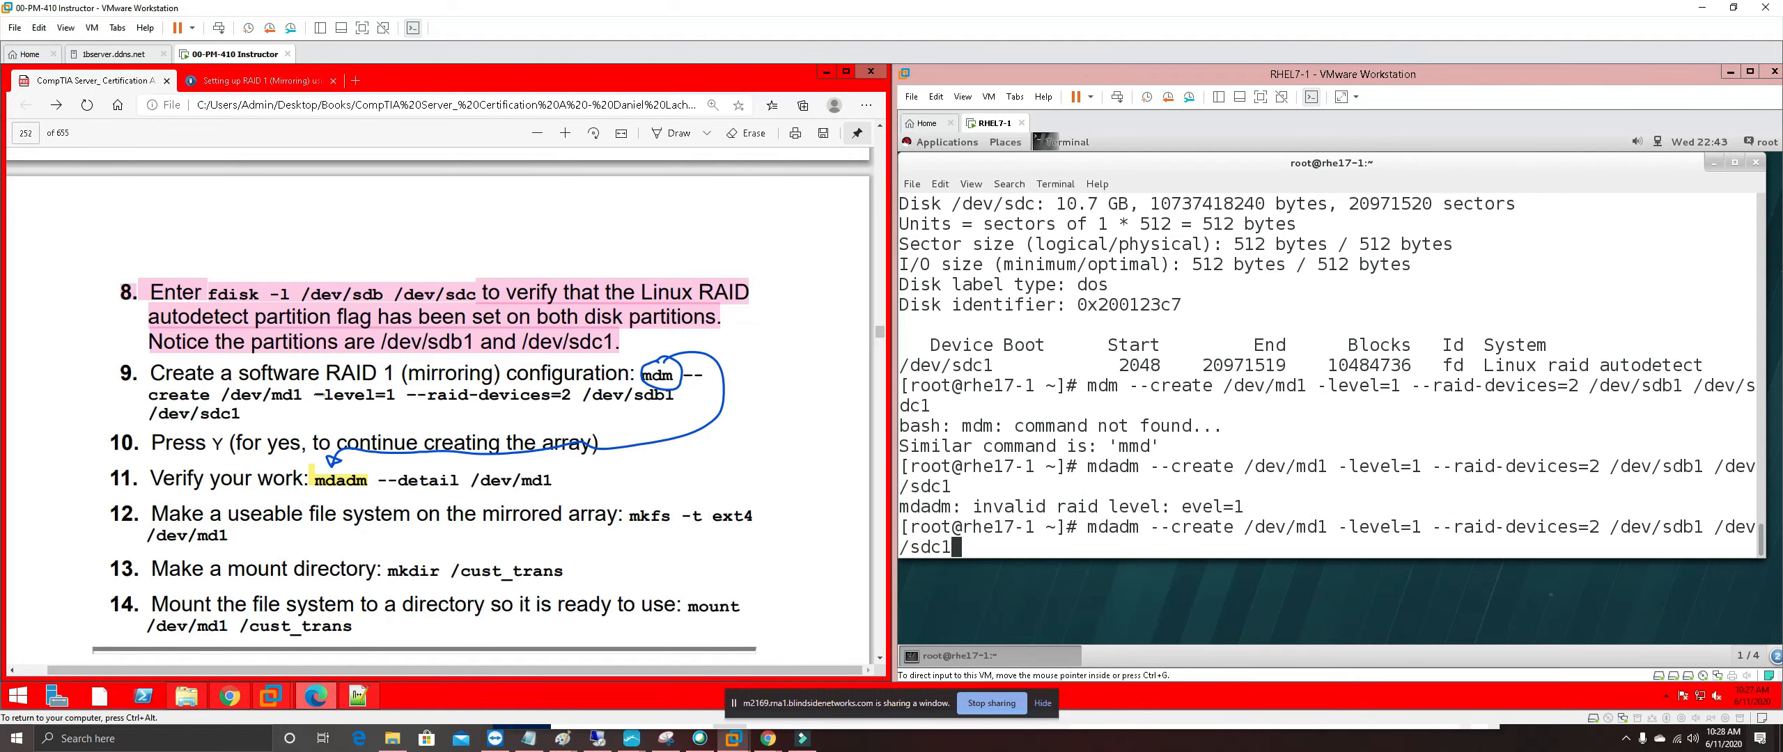
Scroll the TecMint article to Step 3 showing mdadm --create /dev/md0 --level=mirror --raid-devices=2
{"action": "left_click", "coordinate": [252, 81]}
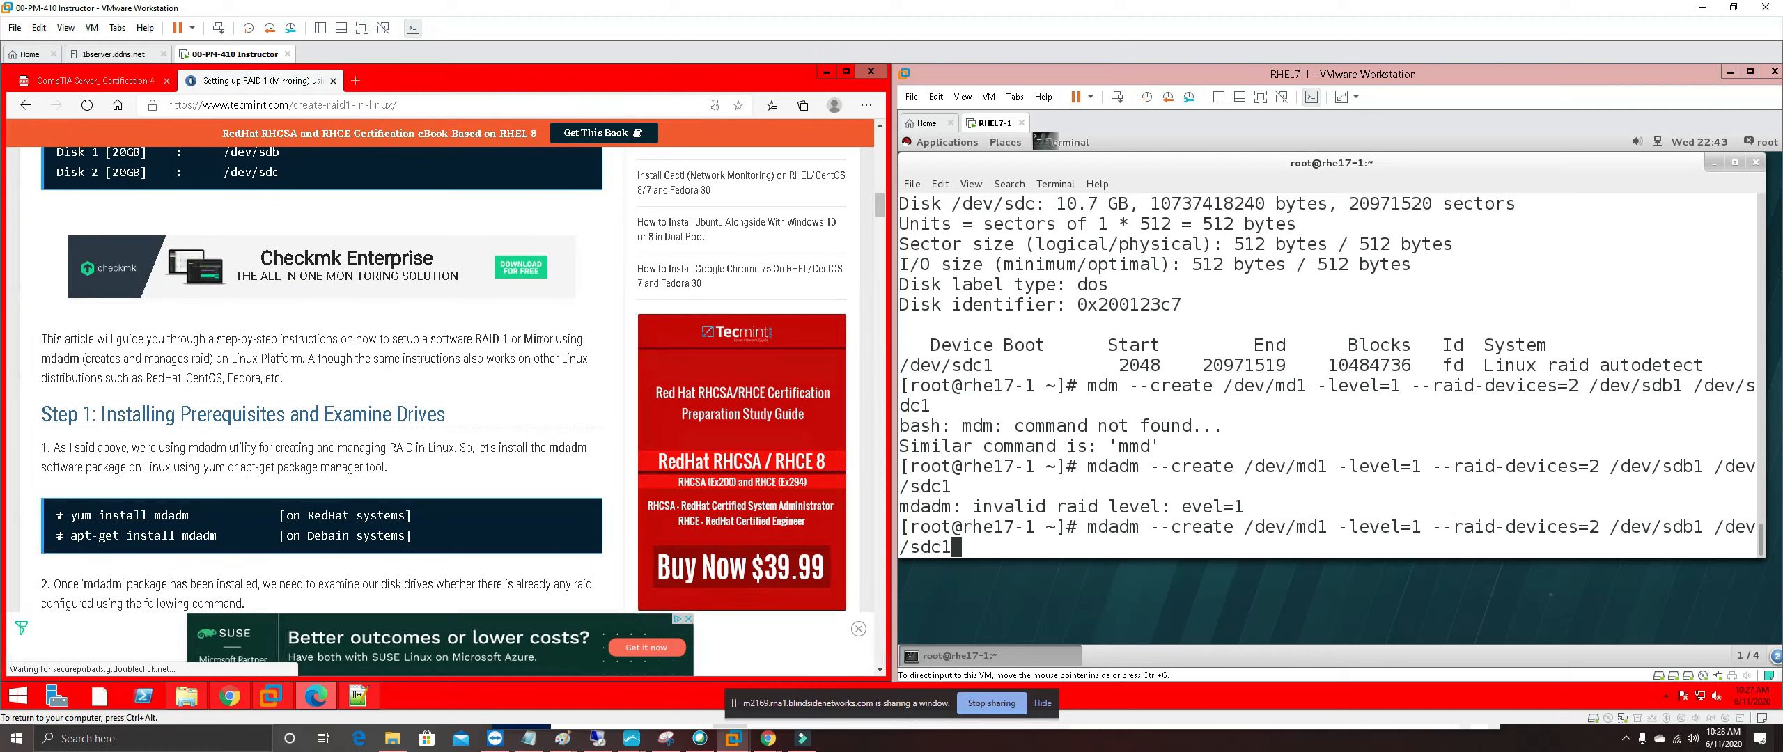
{"action": "scroll", "coordinate": [270, 538], "scroll_direction": "down", "scroll_amount": 1}
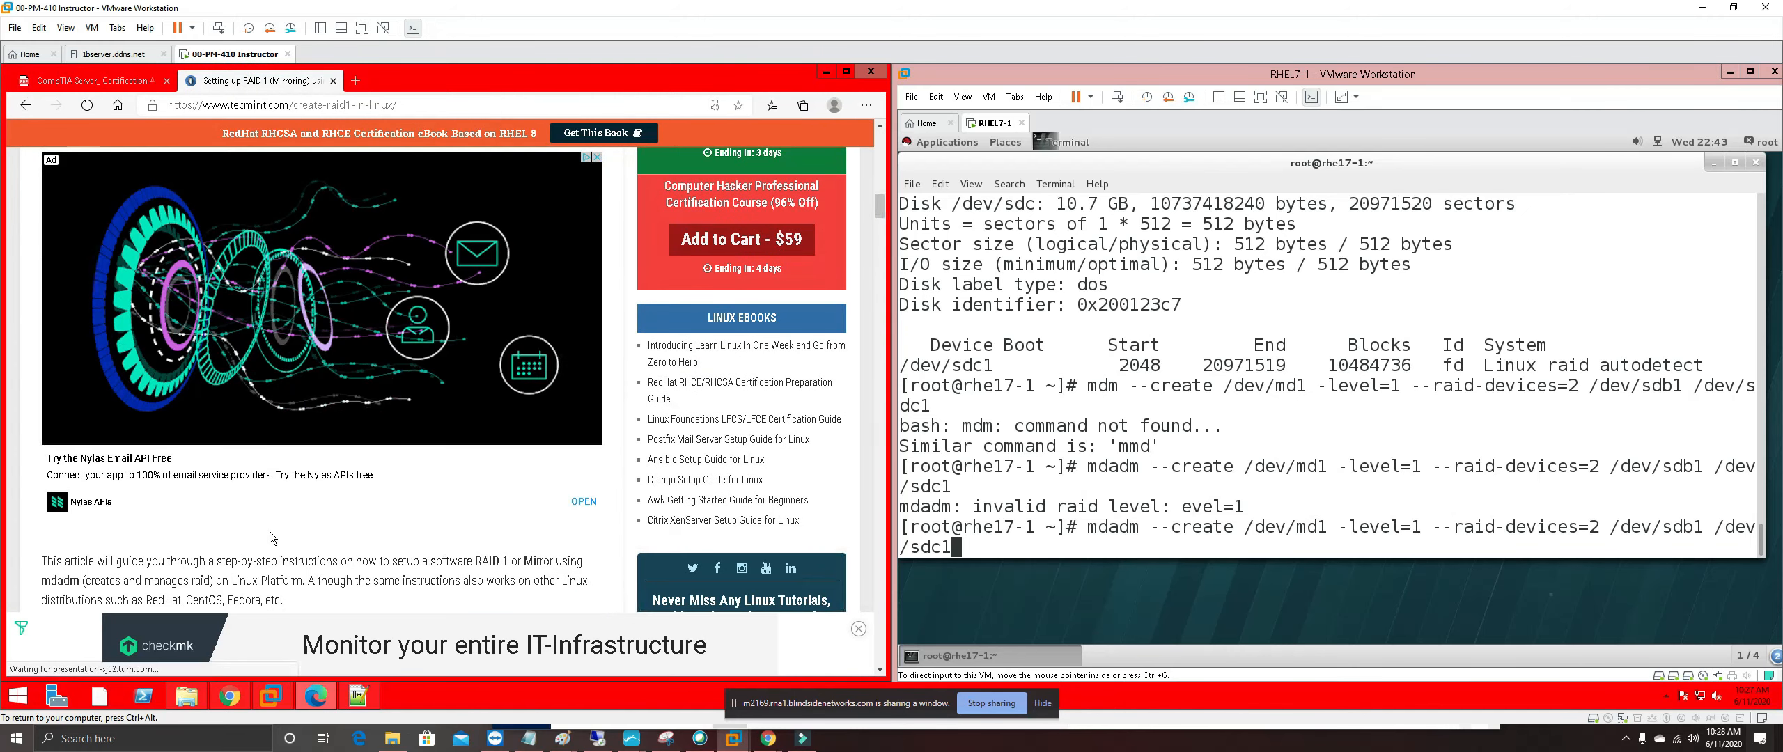
{"action": "scroll", "coordinate": [273, 538], "scroll_direction": "up", "scroll_amount": 4}
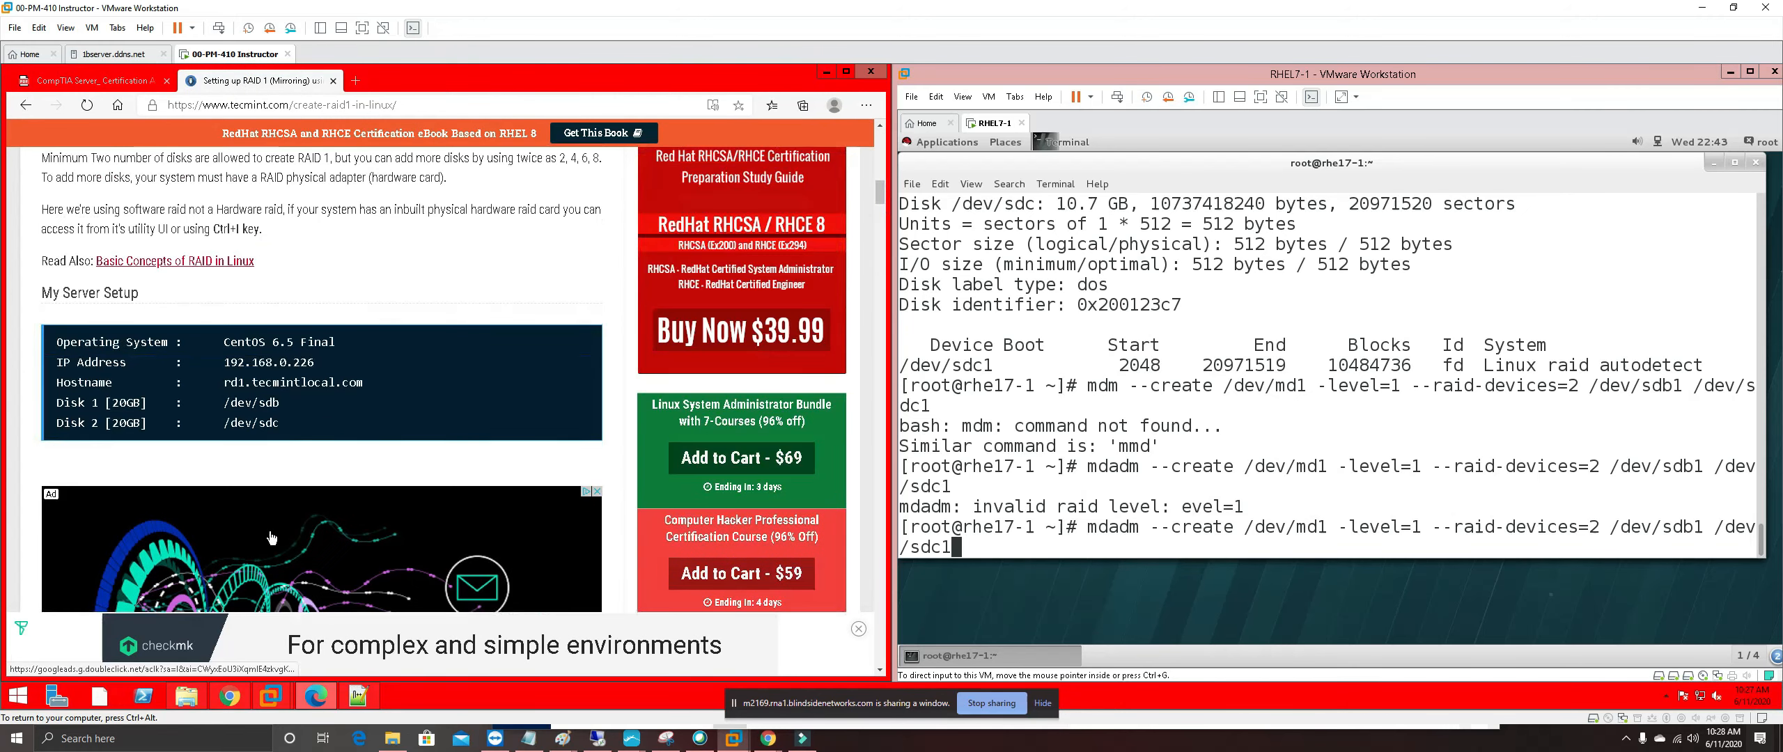
{"action": "scroll", "coordinate": [272, 537], "scroll_direction": "up", "scroll_amount": 3}
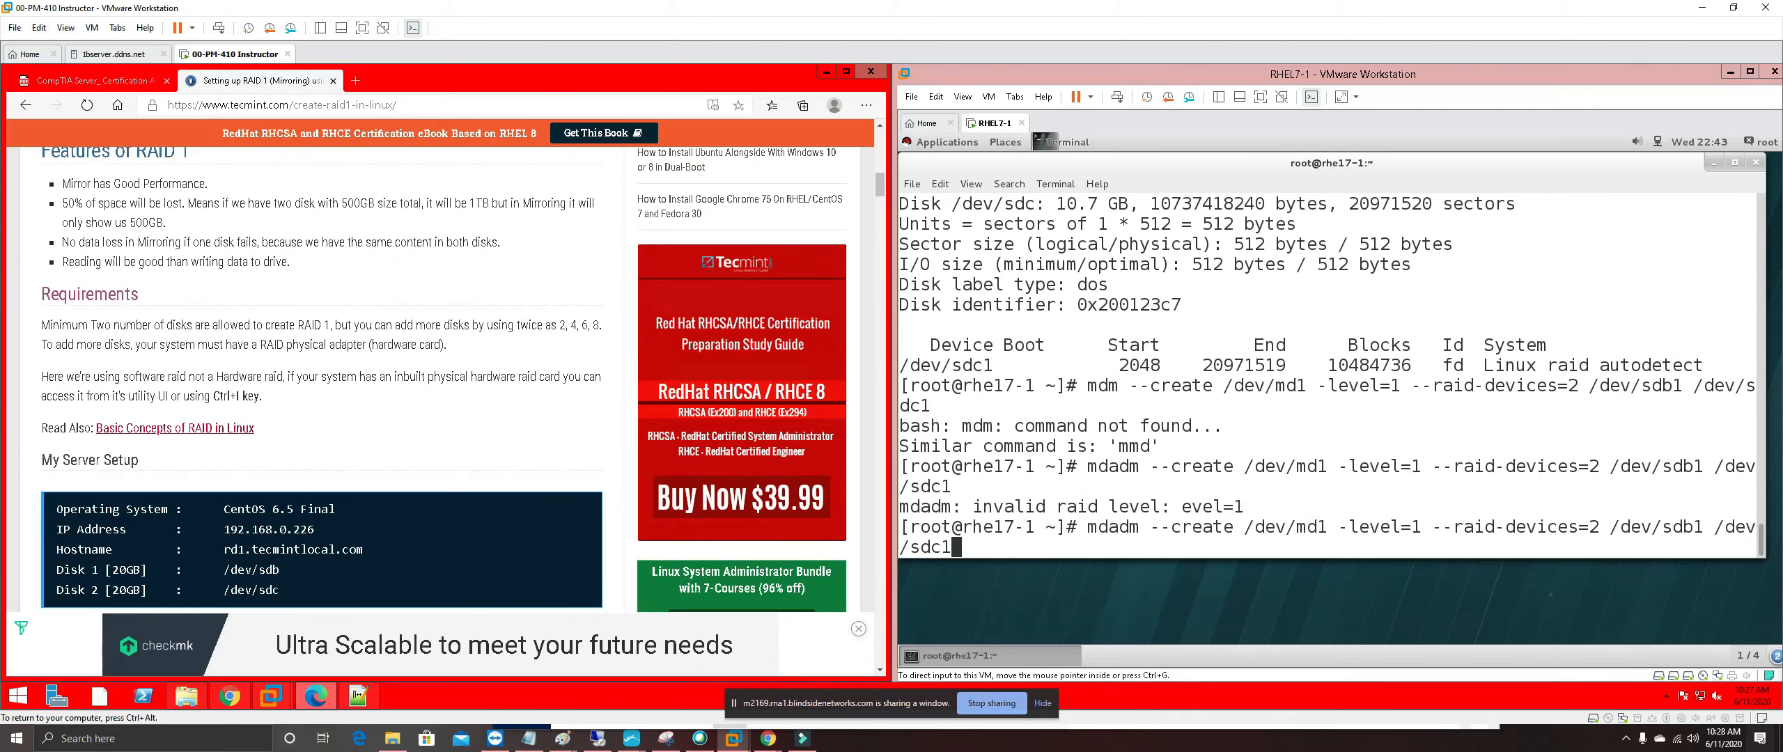
{"action": "scroll", "coordinate": [270, 533], "scroll_direction": "up", "scroll_amount": 7}
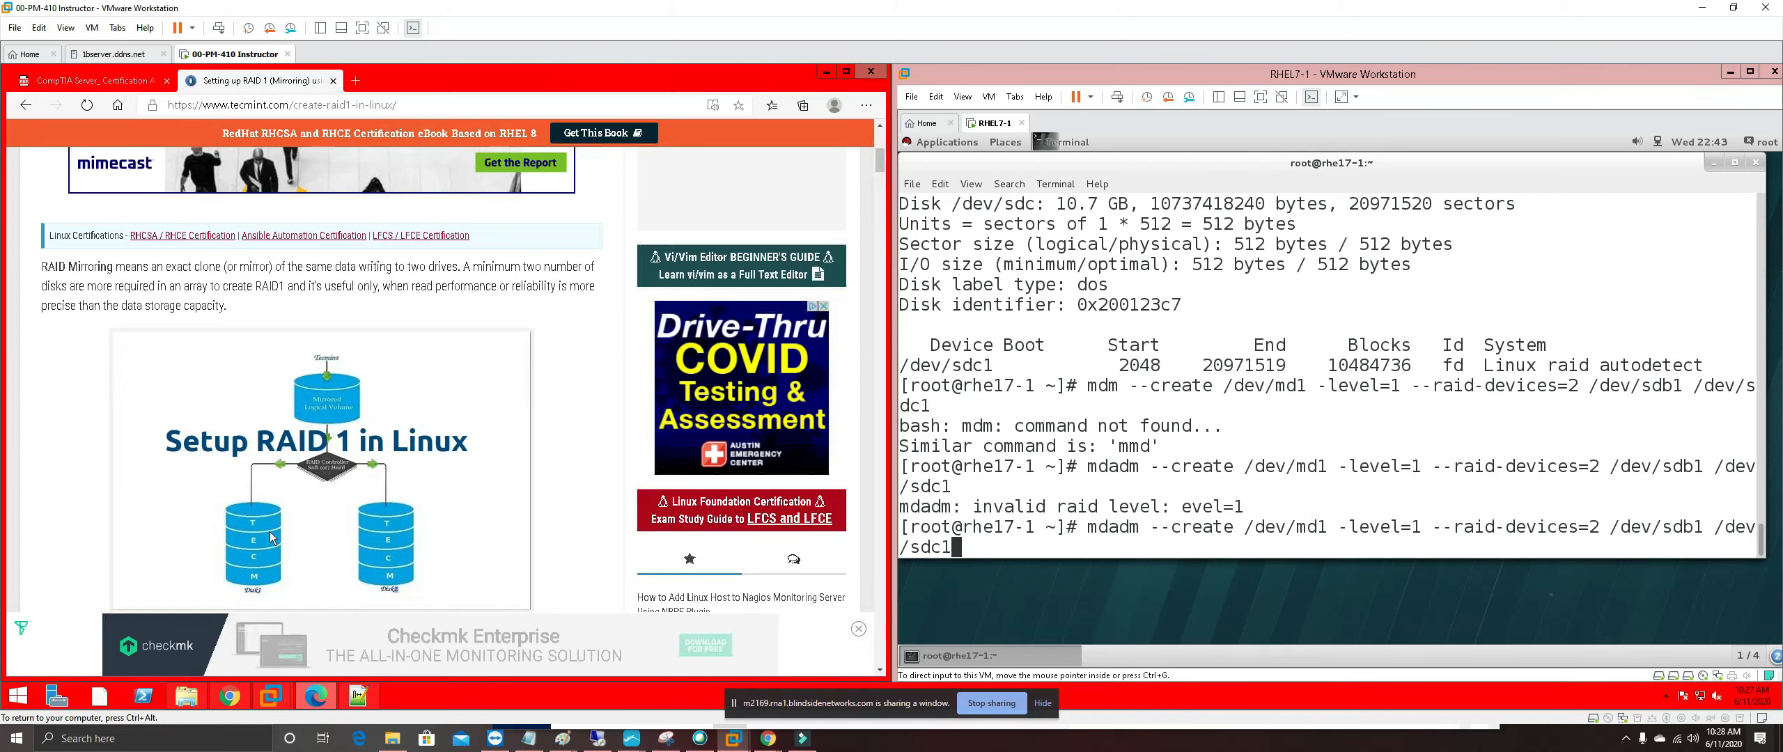
{"action": "scroll", "coordinate": [270, 531], "scroll_direction": "up", "scroll_amount": 4}
{"action": "scroll", "coordinate": [271, 535], "scroll_direction": "down", "scroll_amount": 6}
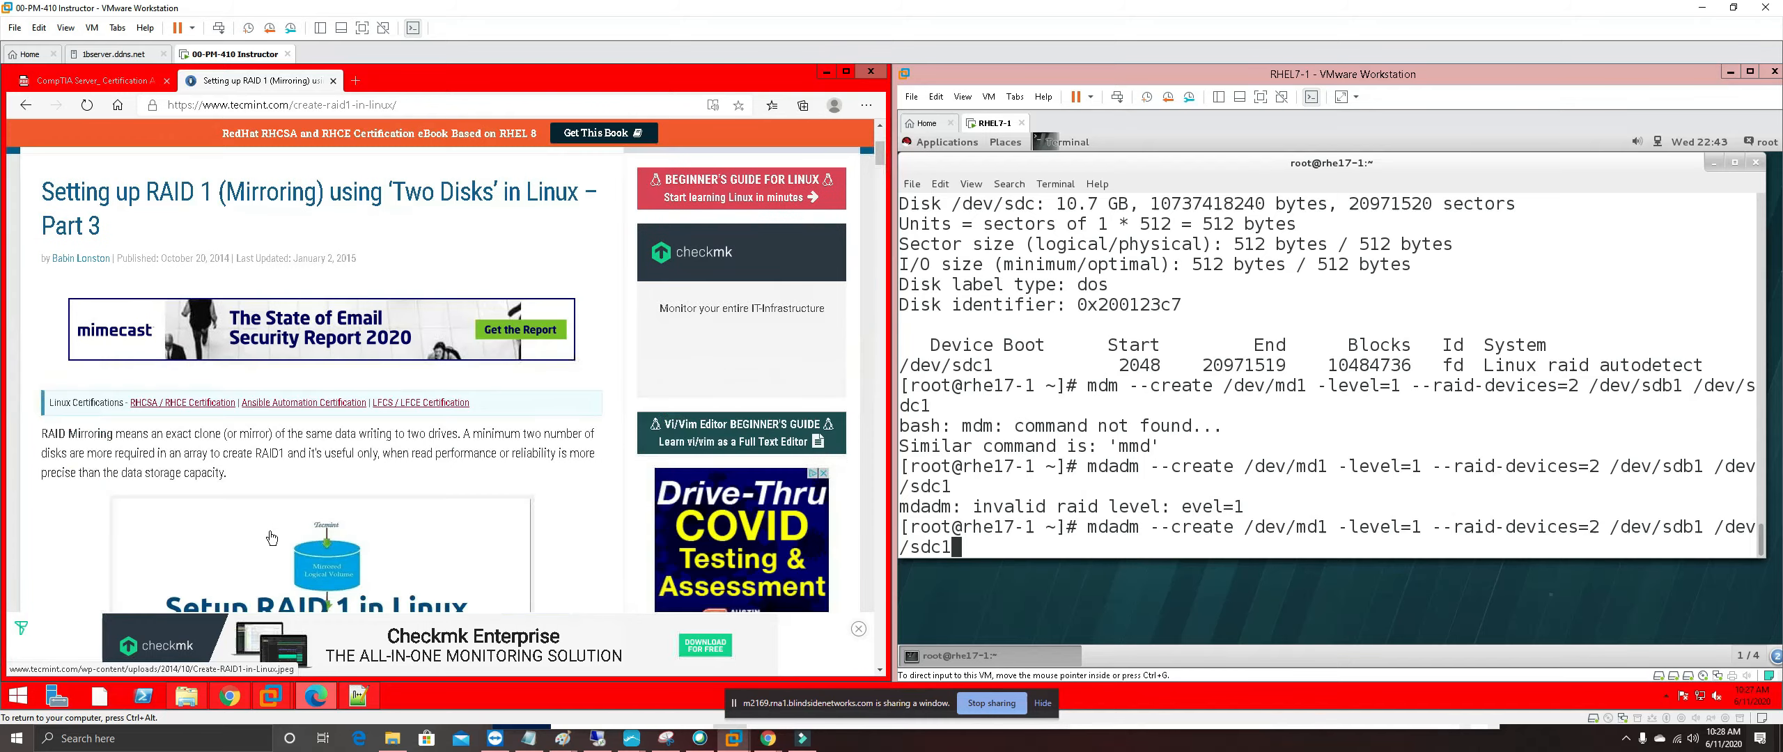
{"action": "scroll", "coordinate": [271, 537], "scroll_direction": "down", "scroll_amount": 8}
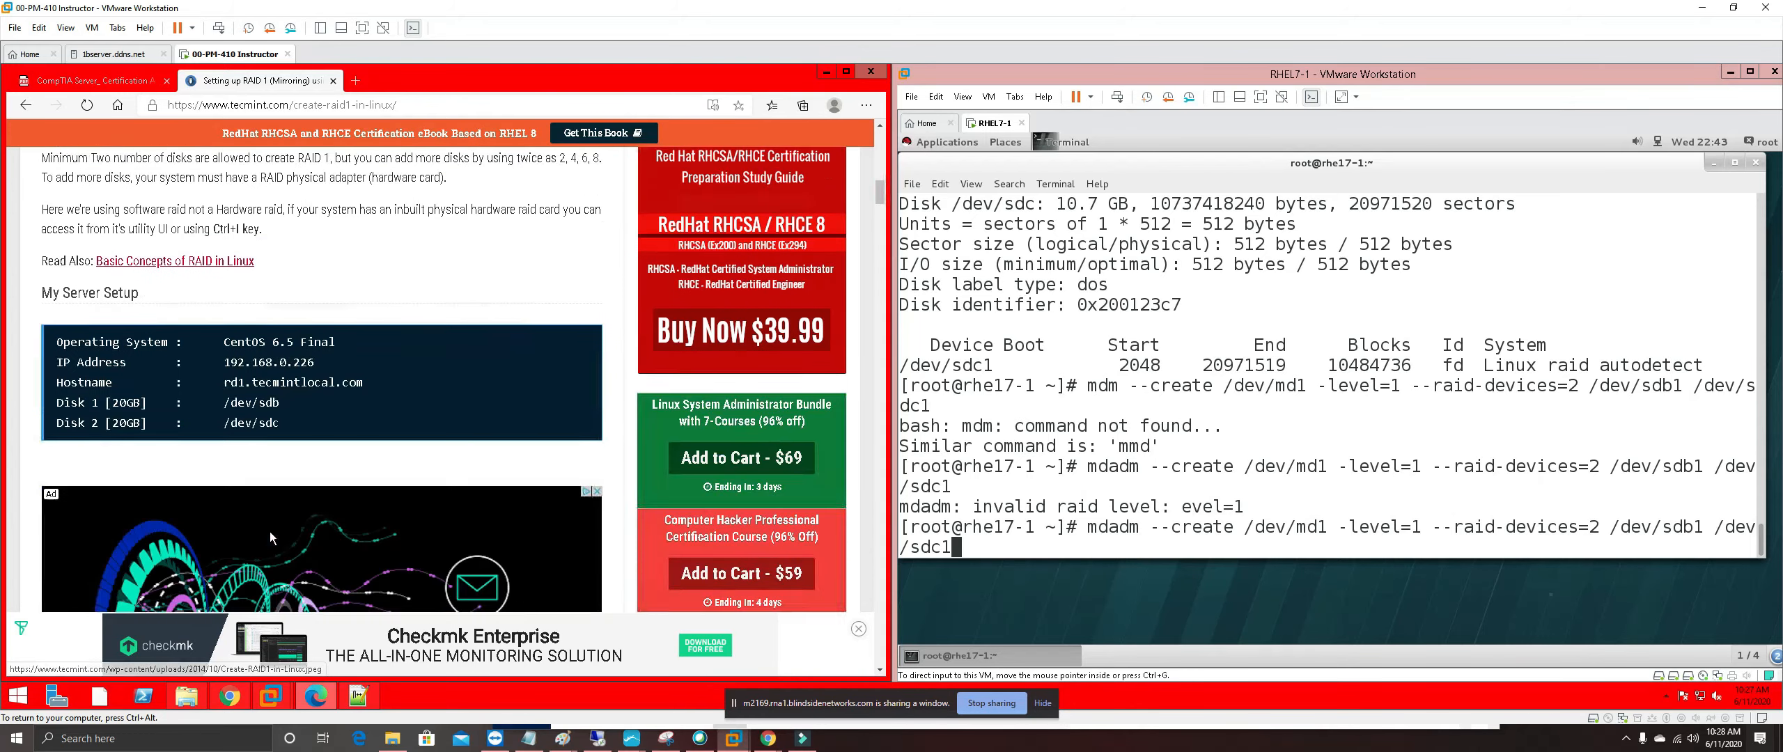
{"action": "scroll", "coordinate": [271, 536], "scroll_direction": "down", "scroll_amount": 5}
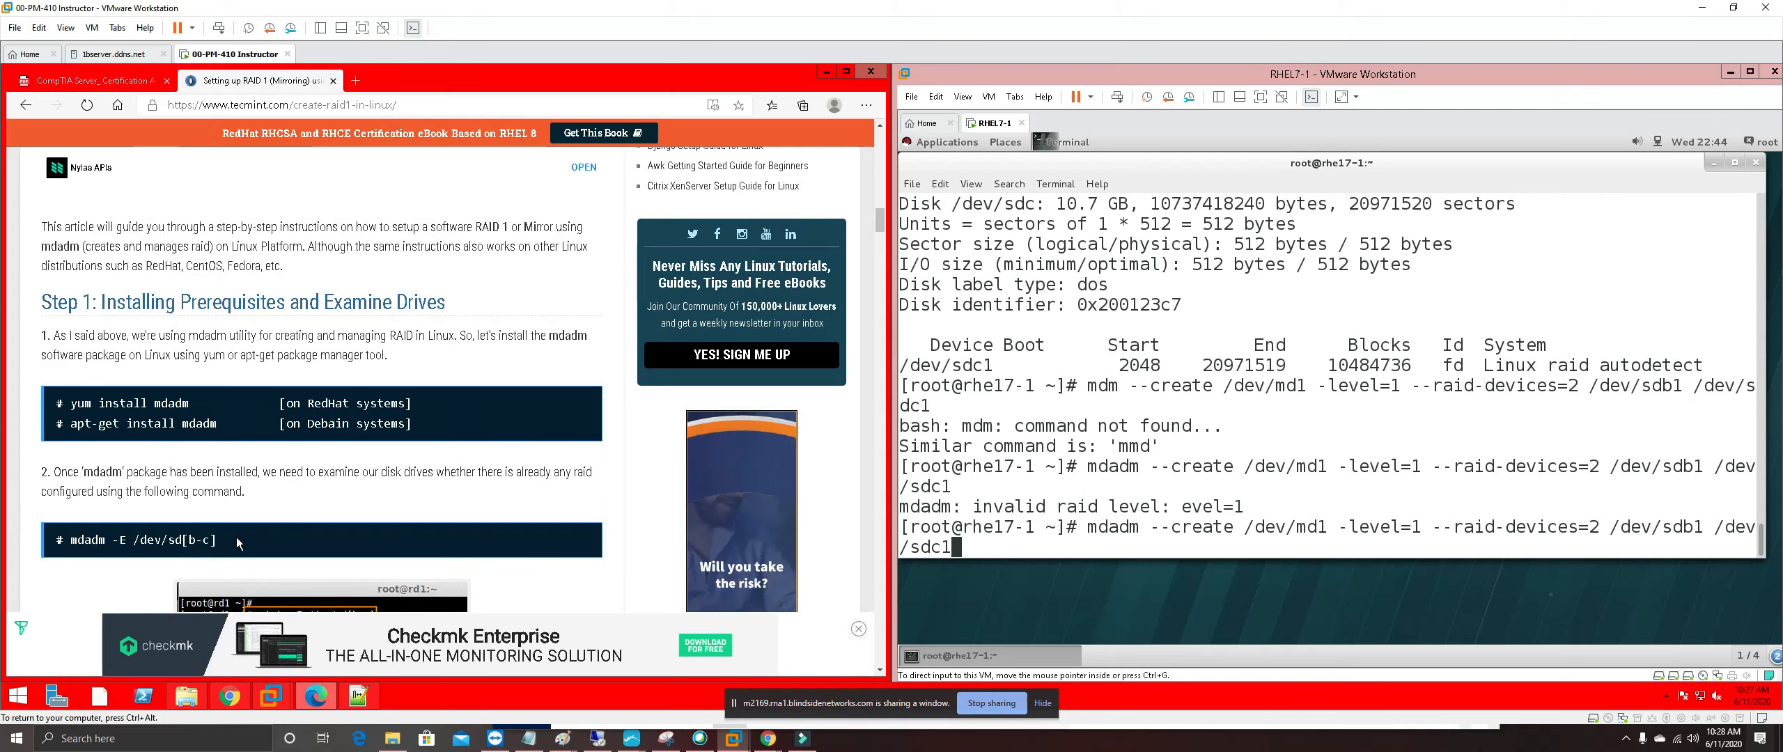
{"action": "scroll", "coordinate": [238, 542], "scroll_direction": "down", "scroll_amount": 1}
{"action": "scroll", "coordinate": [237, 542], "scroll_direction": "down", "scroll_amount": 1}
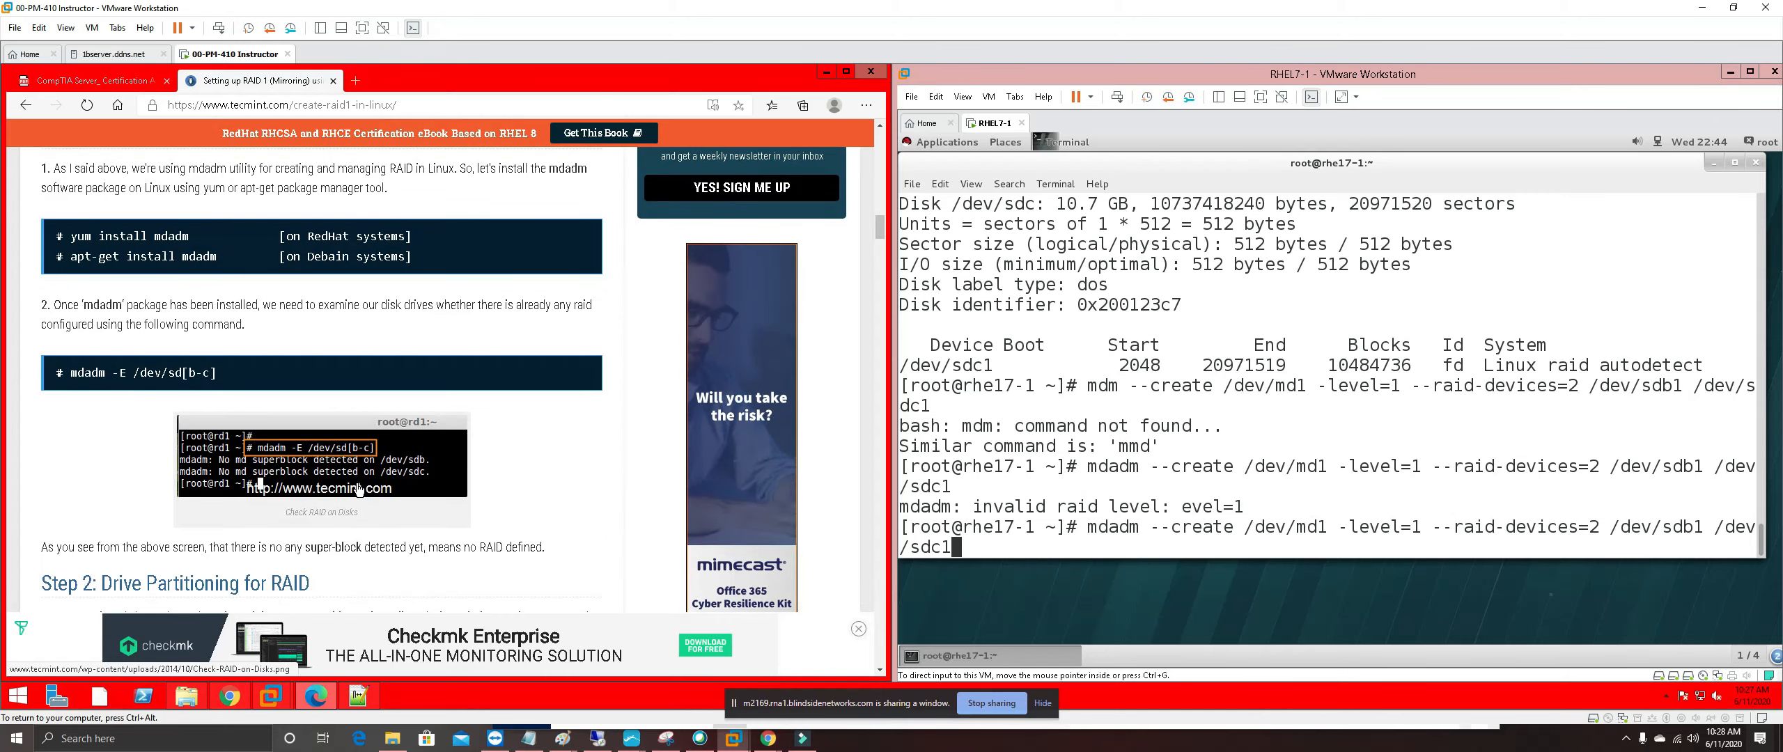
{"action": "scroll", "coordinate": [362, 499], "scroll_direction": "down", "scroll_amount": 1}
{"action": "scroll", "coordinate": [327, 505], "scroll_direction": "down", "scroll_amount": 1}
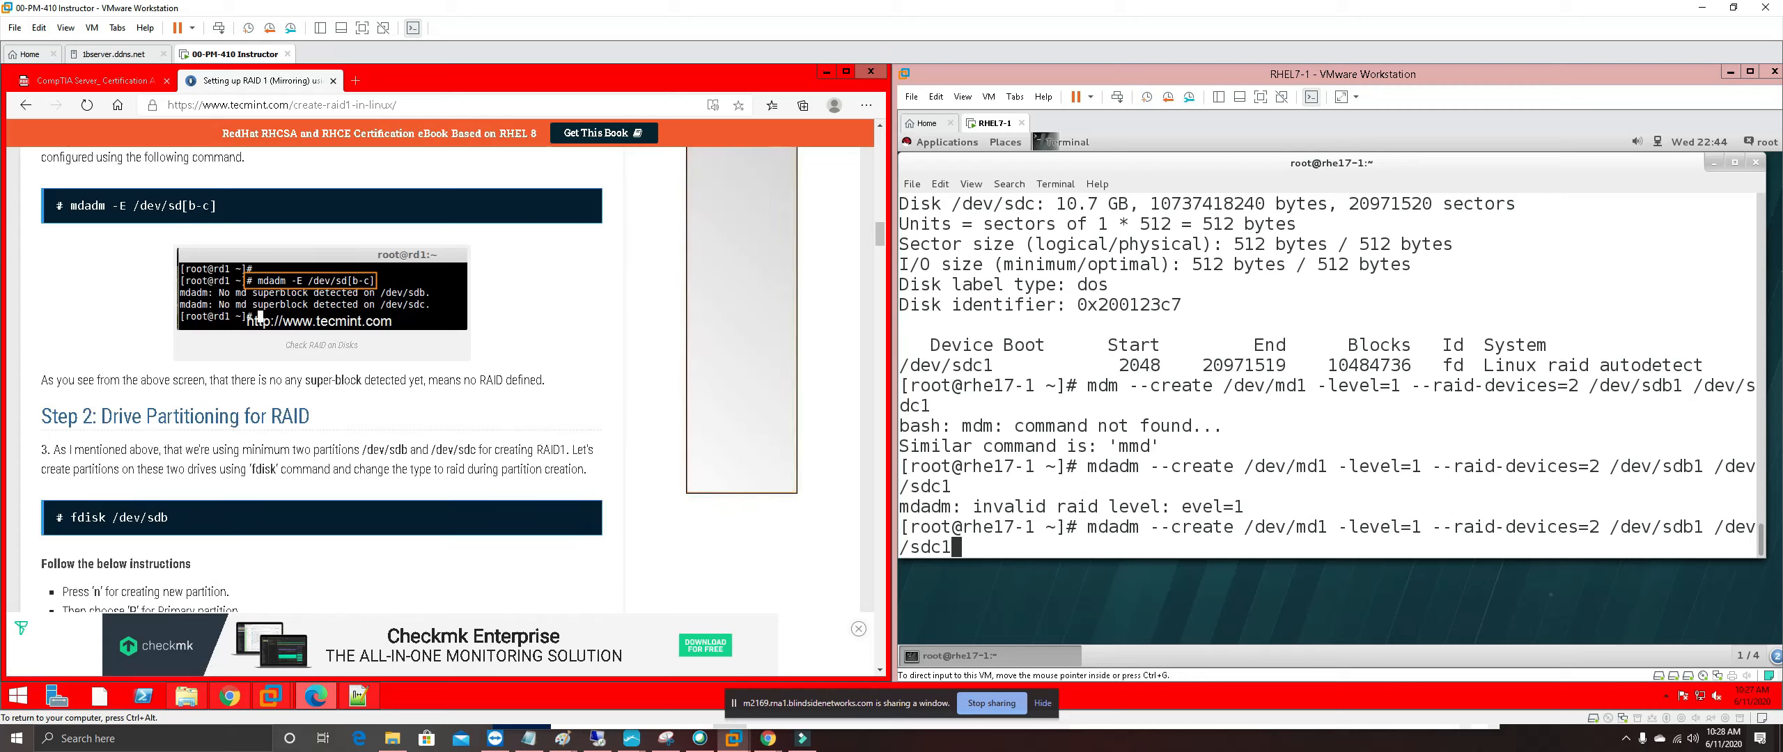
{"action": "scroll", "coordinate": [224, 520], "scroll_direction": "down", "scroll_amount": 1}
{"action": "scroll", "coordinate": [224, 521], "scroll_direction": "down", "scroll_amount": 2}
{"action": "scroll", "coordinate": [277, 562], "scroll_direction": "down", "scroll_amount": 1}
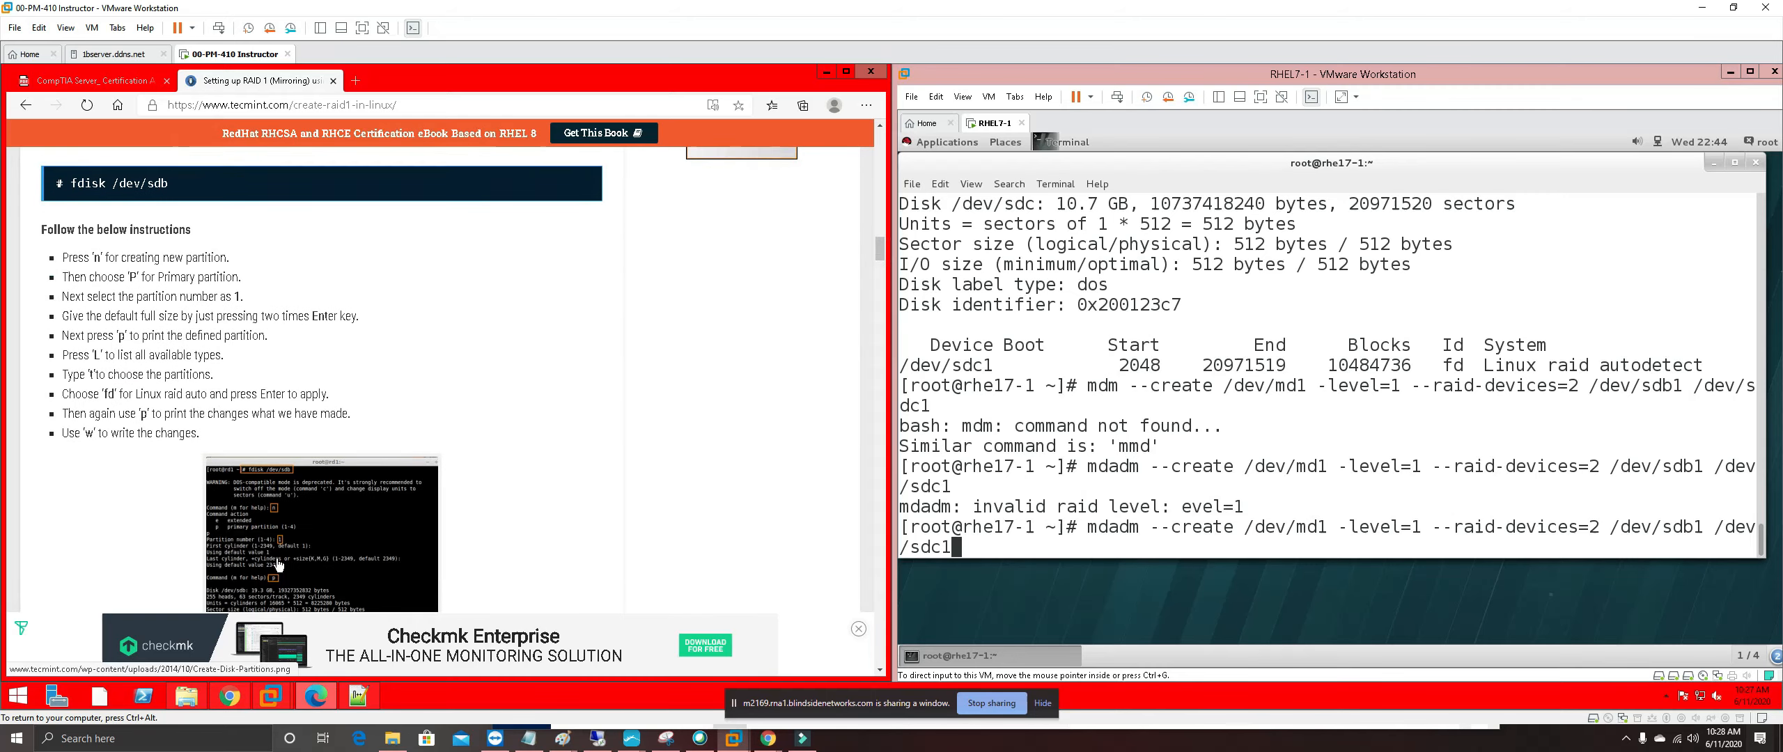
{"action": "scroll", "coordinate": [277, 562], "scroll_direction": "down", "scroll_amount": 1}
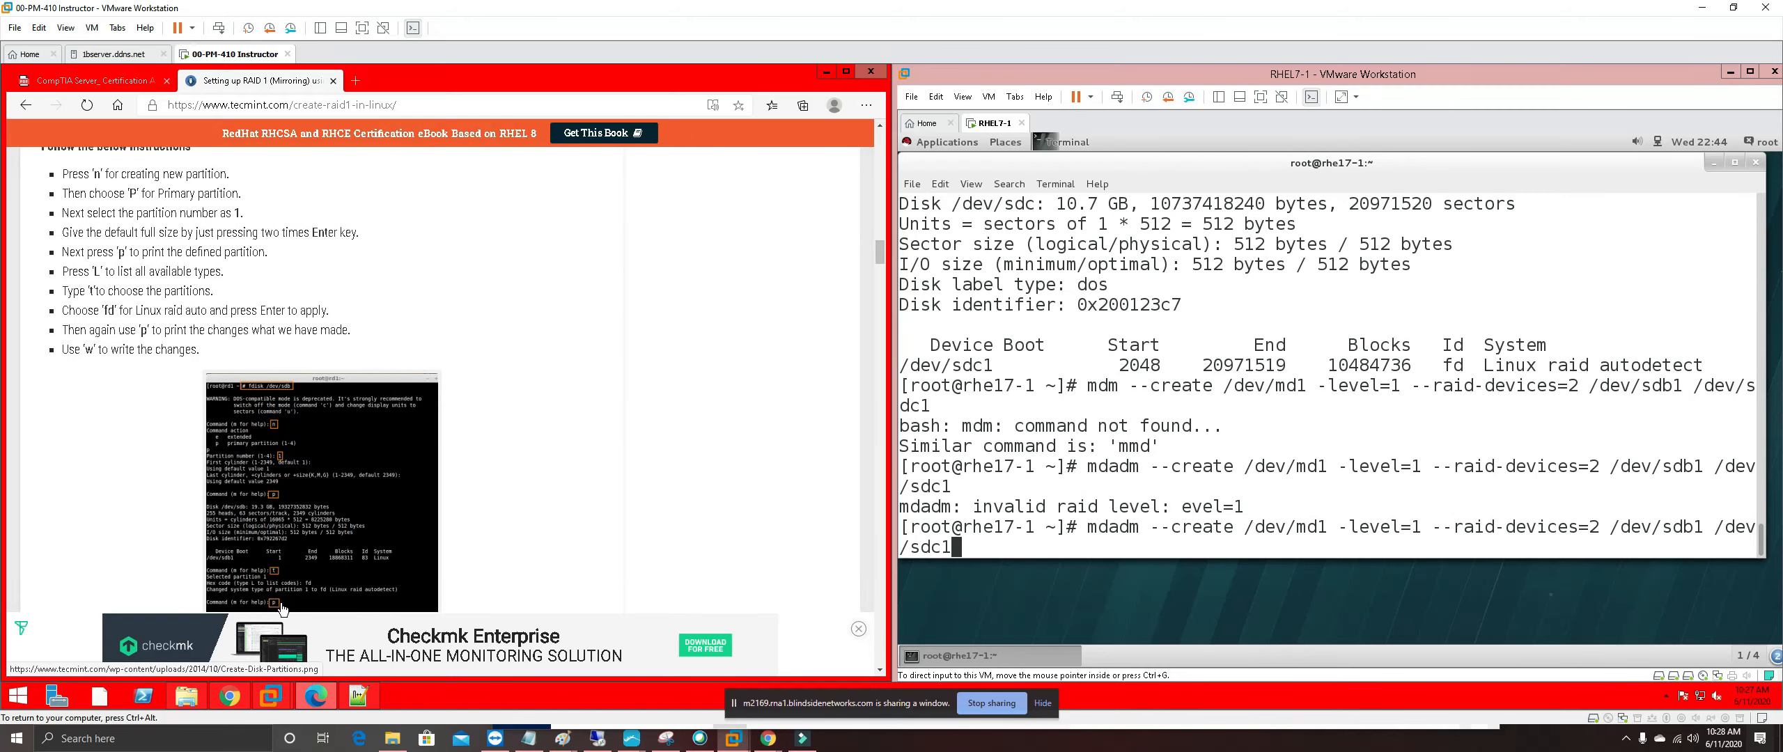
{"action": "scroll", "coordinate": [284, 608], "scroll_direction": "down", "scroll_amount": 2}
{"action": "scroll", "coordinate": [324, 506], "scroll_direction": "down", "scroll_amount": 2}
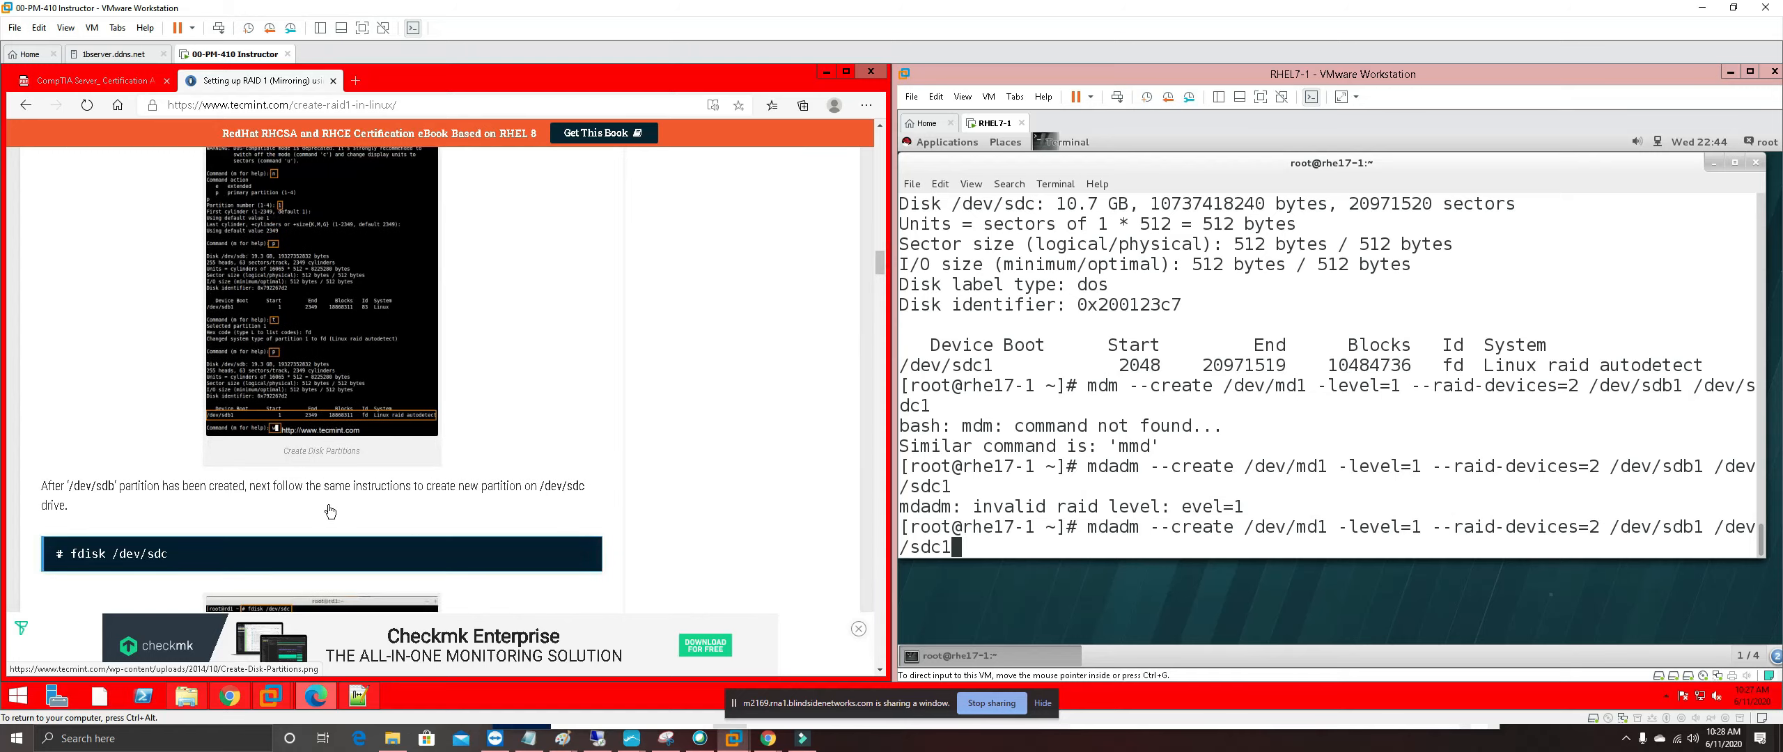
{"action": "scroll", "coordinate": [292, 504], "scroll_direction": "down", "scroll_amount": 3}
{"action": "scroll", "coordinate": [290, 499], "scroll_direction": "down", "scroll_amount": 2}
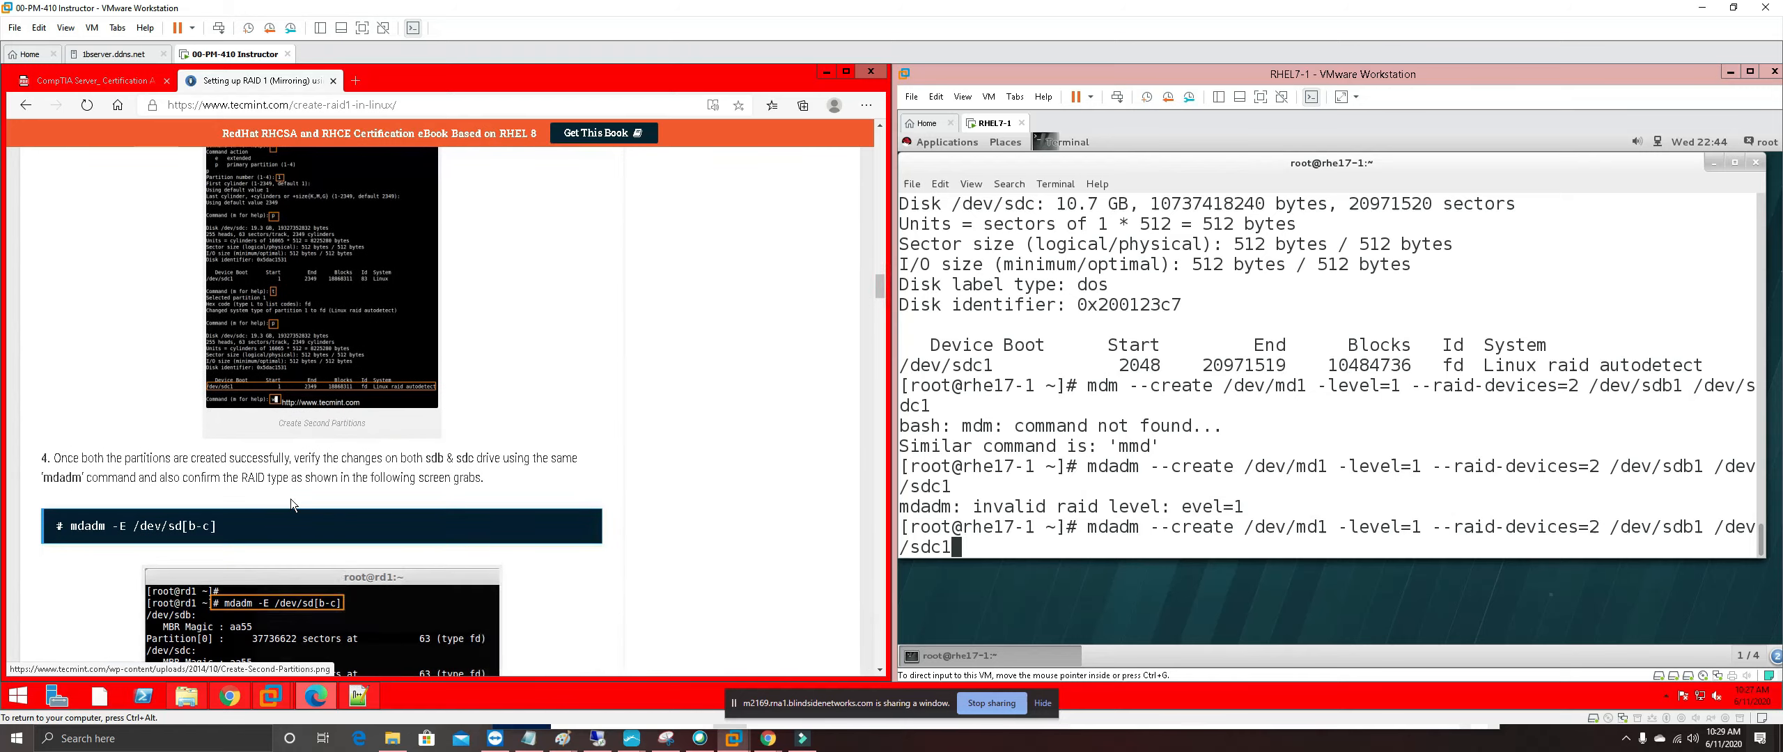
{"action": "scroll", "coordinate": [237, 528], "scroll_direction": "down", "scroll_amount": 1}
{"action": "scroll", "coordinate": [237, 528], "scroll_direction": "down", "scroll_amount": 4}
{"action": "scroll", "coordinate": [329, 498], "scroll_direction": "down", "scroll_amount": 2}
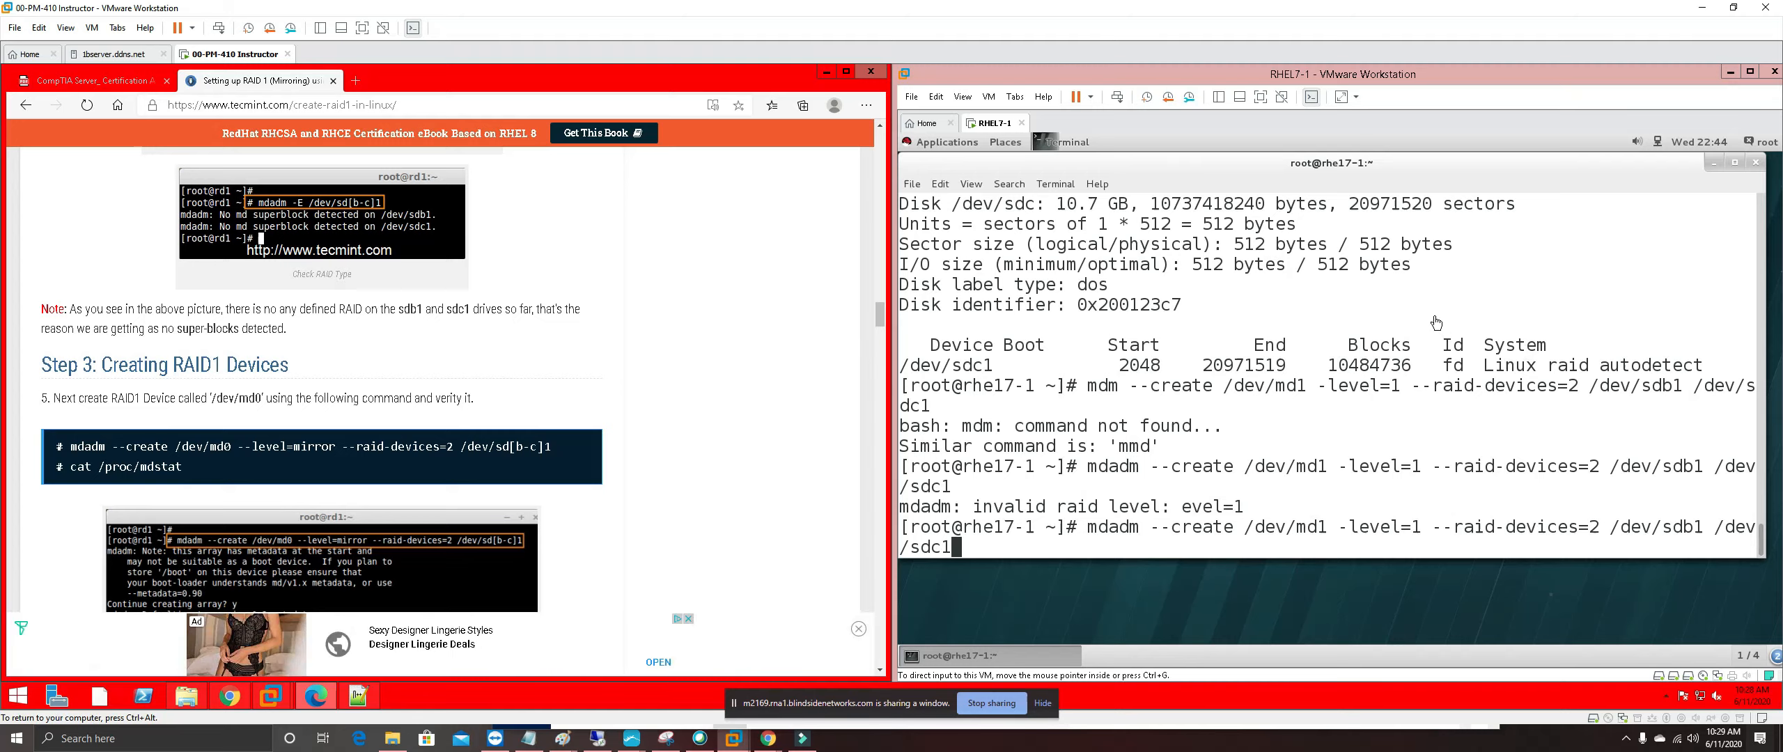
Fix the option to --level=1 in the mdadm create command and run it
{"action": "left_click", "coordinate": [1150, 547]}
{"action": "key", "text": "Left"}
{"action": "key", "text": "Left"}
{"action": "key", "text": "Left"}
{"action": "key", "text": "Left"}
{"action": "key", "text": "Left"}
{"action": "key", "text": "Left"}
{"action": "key", "text": "Left"}
{"action": "key", "text": "Left"}
{"action": "key", "text": "Left"}
{"action": "key", "text": "Left"}
{"action": "key", "text": "Left"}
{"action": "key", "text": "Left"}
{"action": "key", "text": "Left"}
{"action": "key", "text": "Left"}
{"action": "key", "text": "Left"}
{"action": "key", "text": "Left"}
{"action": "key", "text": "Left"}
{"action": "key", "text": "Left"}
{"action": "key", "text": "Left"}
{"action": "key", "text": "Left"}
{"action": "key", "text": "Left"}
{"action": "key", "text": "Left"}
{"action": "key", "text": "Left"}
{"action": "key", "text": "Right"}
{"action": "key", "text": "Right"}
{"action": "key", "text": "Right"}
{"action": "key", "text": "Right"}
{"action": "key", "text": "Right"}
{"action": "key", "text": "Left"}
{"action": "key", "text": "Left"}
{"action": "key", "text": "Left"}
{"action": "key", "text": "Left"}
{"action": "key", "text": "Left"}
{"action": "key", "text": "Left"}
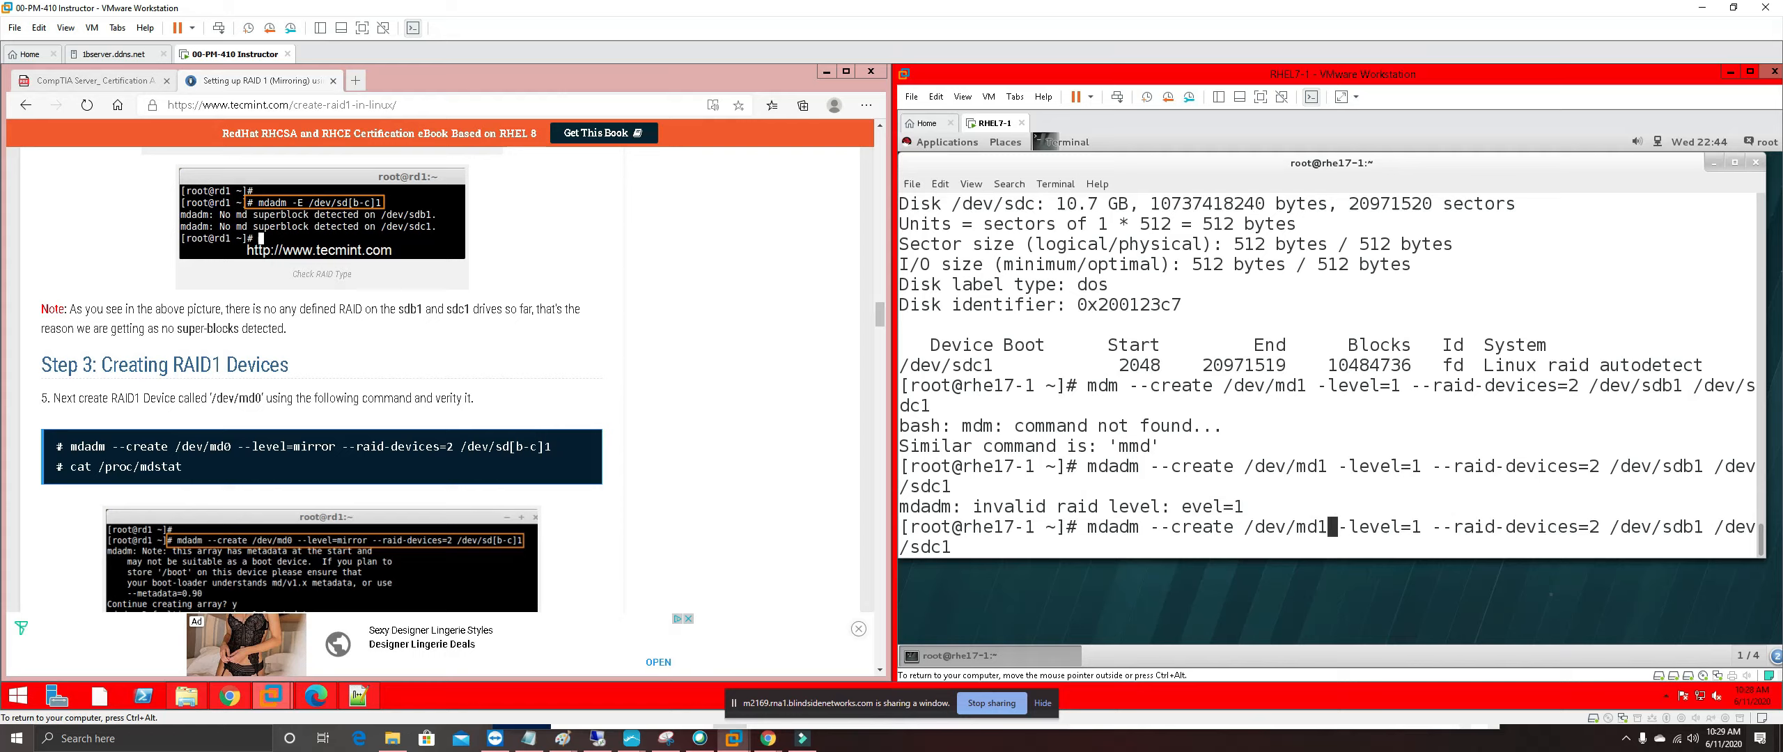
{"action": "type", "text": "-"}
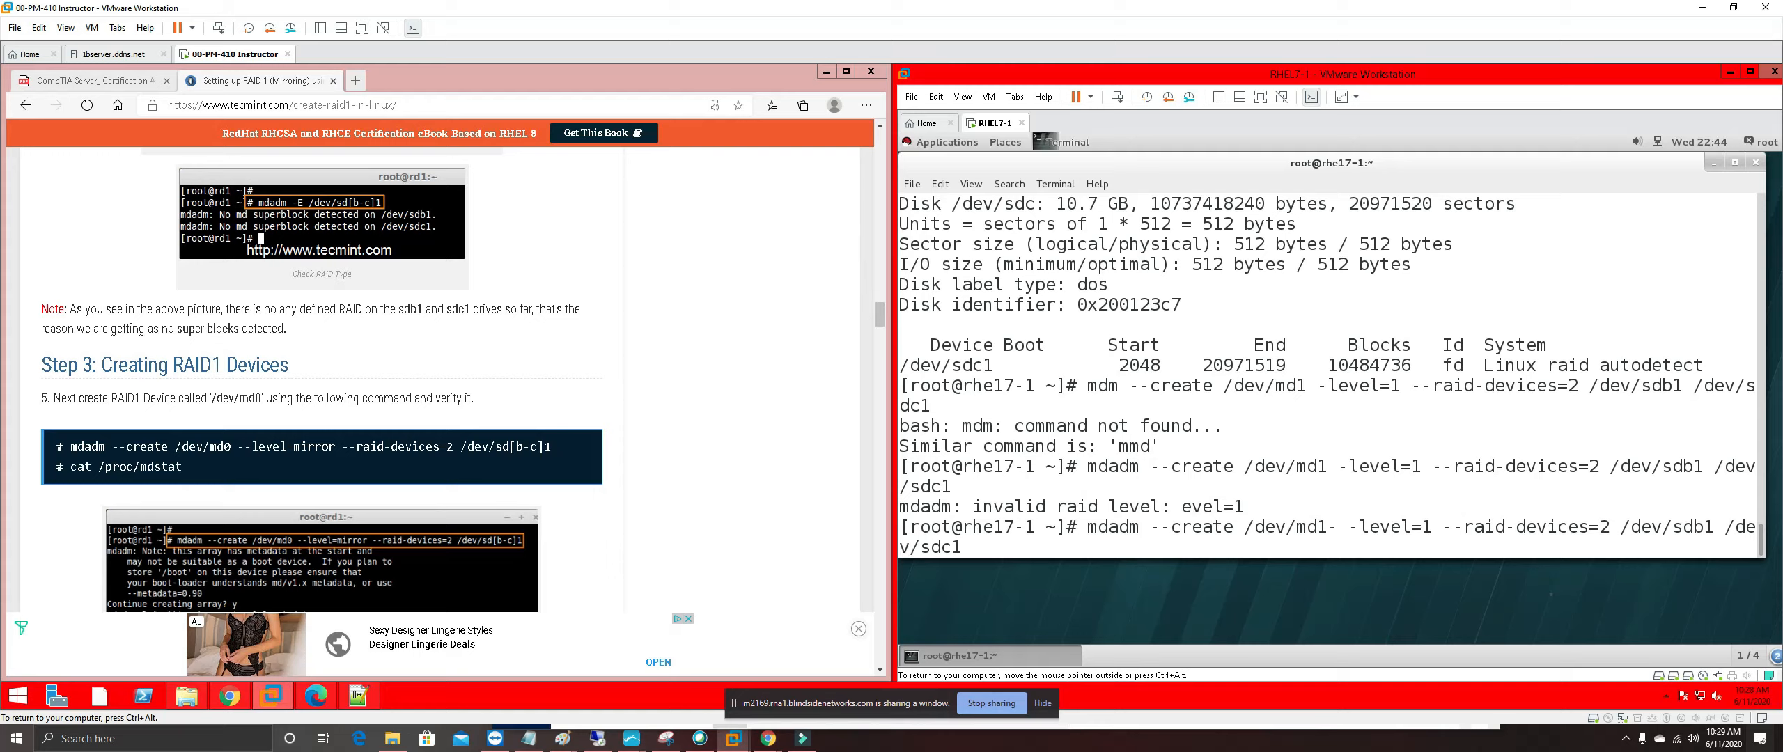
{"action": "key", "text": "BackSpace"}
{"action": "key", "text": "Right"}
{"action": "type", "text": "-"}
{"action": "key", "text": "Return"}
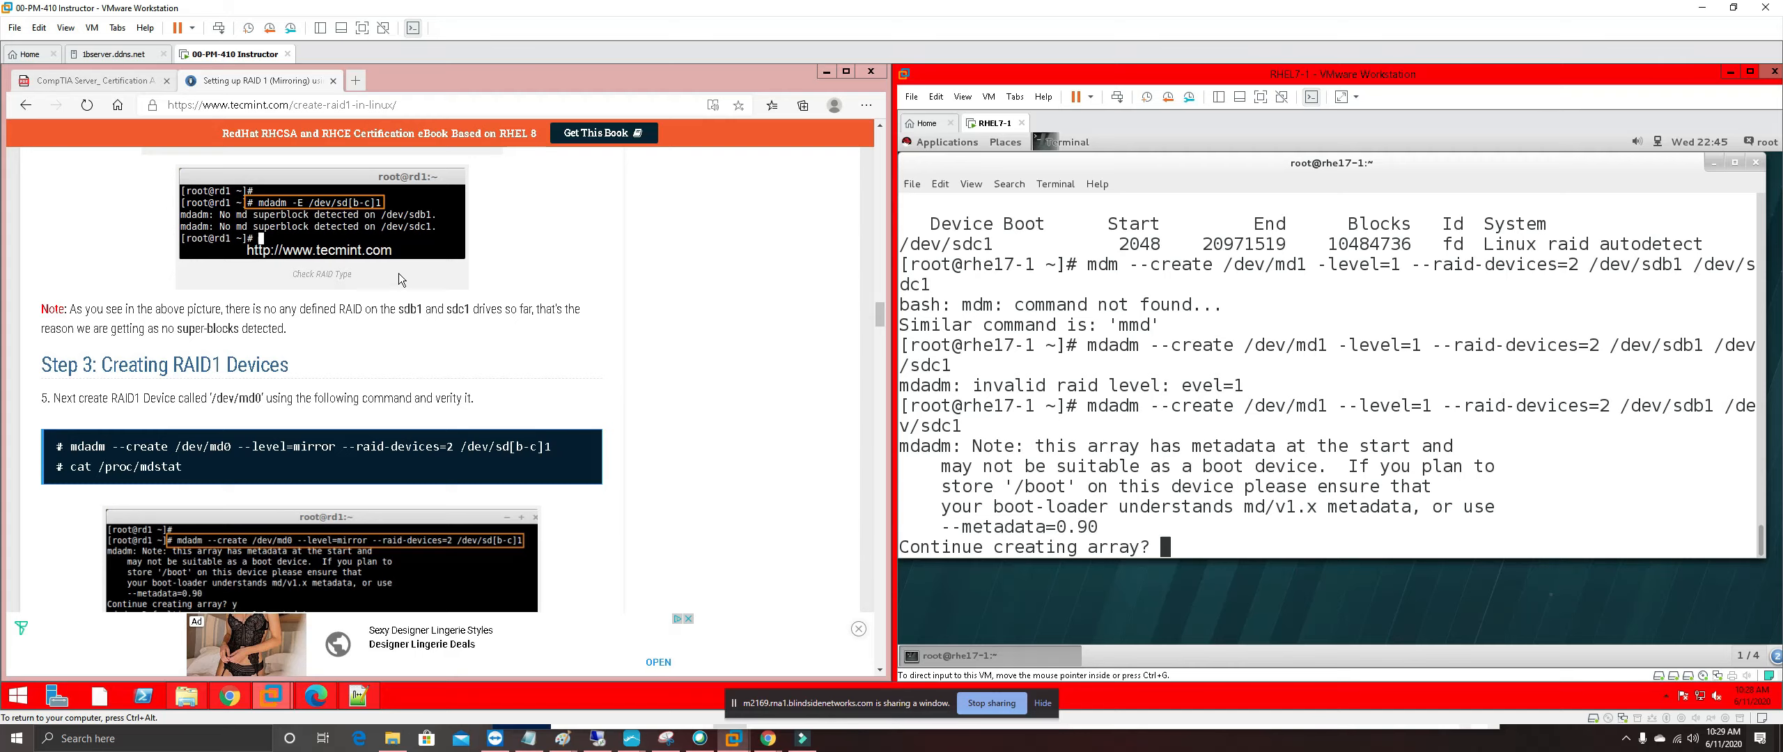
Underline the single-dash -level=1 in the PDF's step 9 with ink
{"action": "left_click", "coordinate": [88, 81]}
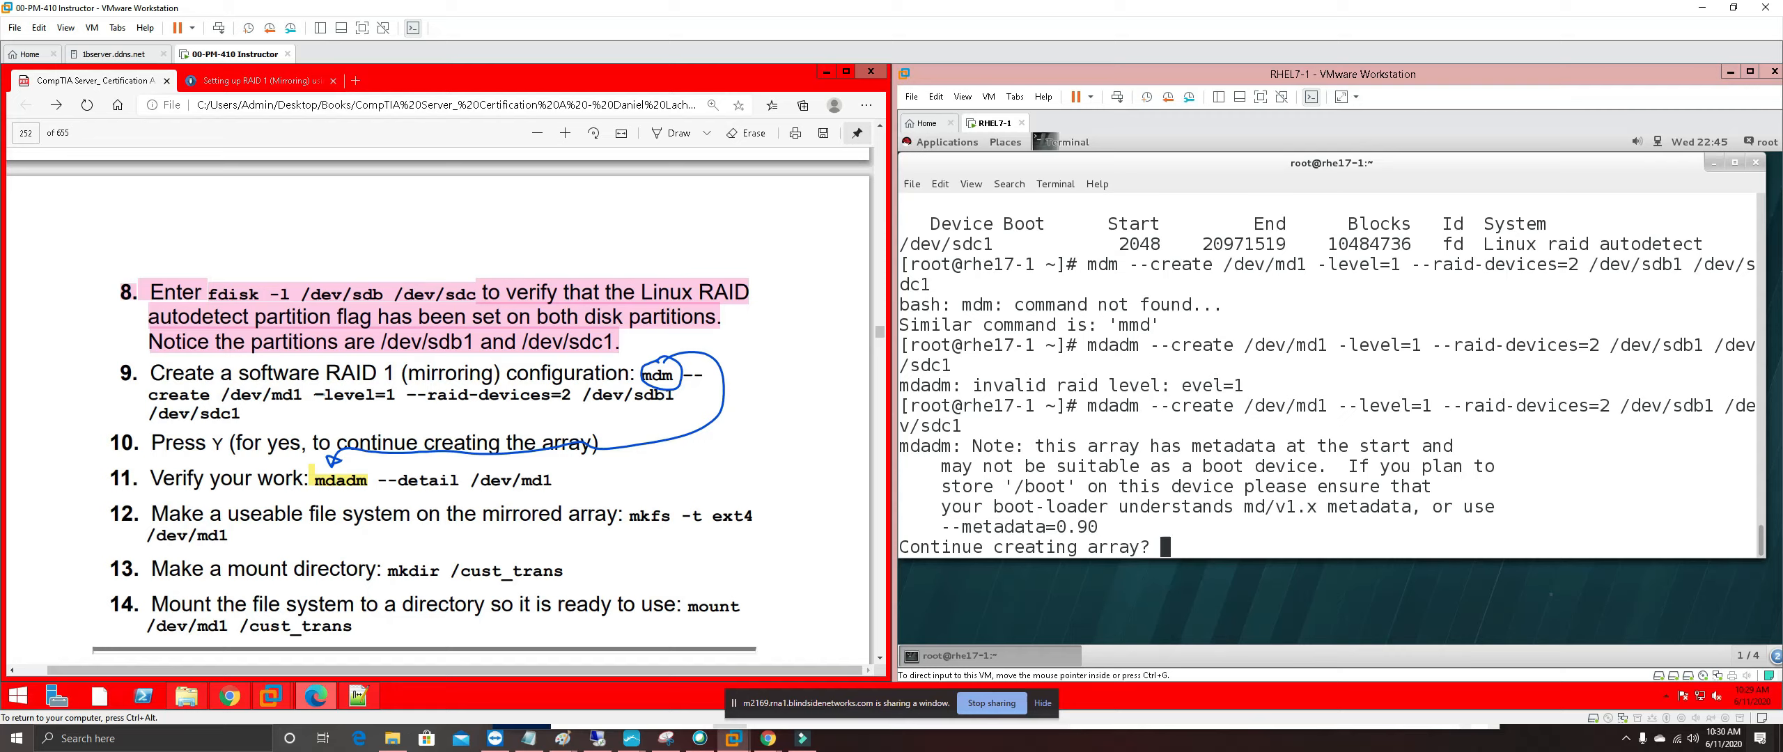
{"action": "left_click_drag", "start_coordinate": [306, 393], "coordinate": [326, 392]}
{"action": "left_click", "coordinate": [670, 132]}
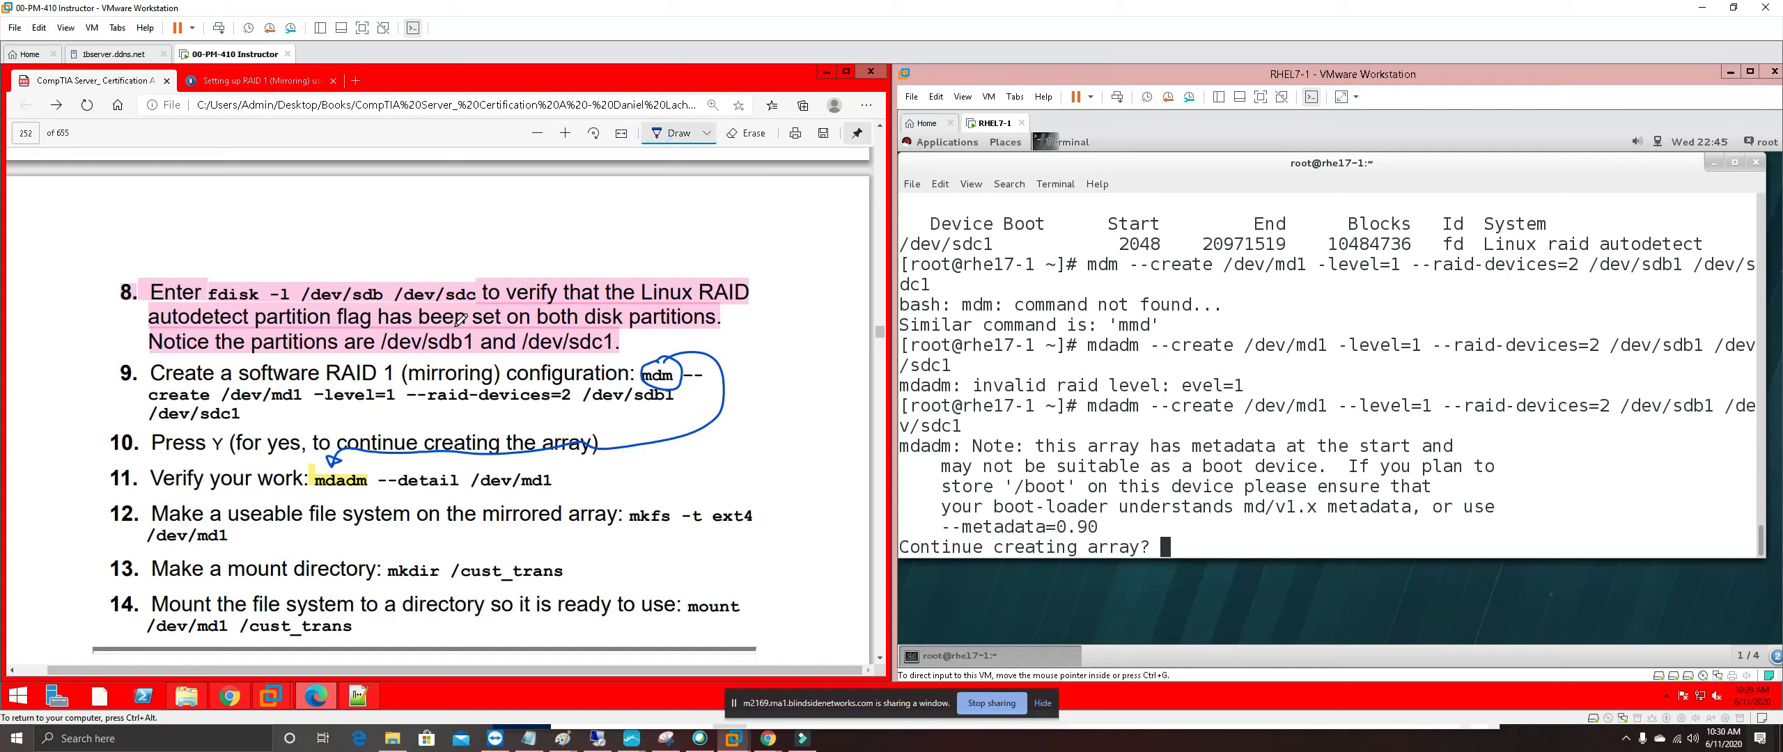
{"action": "left_click", "coordinate": [313, 401]}
{"action": "left_click_drag", "start_coordinate": [311, 404], "coordinate": [337, 406]}
{"action": "scroll", "coordinate": [471, 352], "scroll_direction": "down", "scroll_amount": 3}
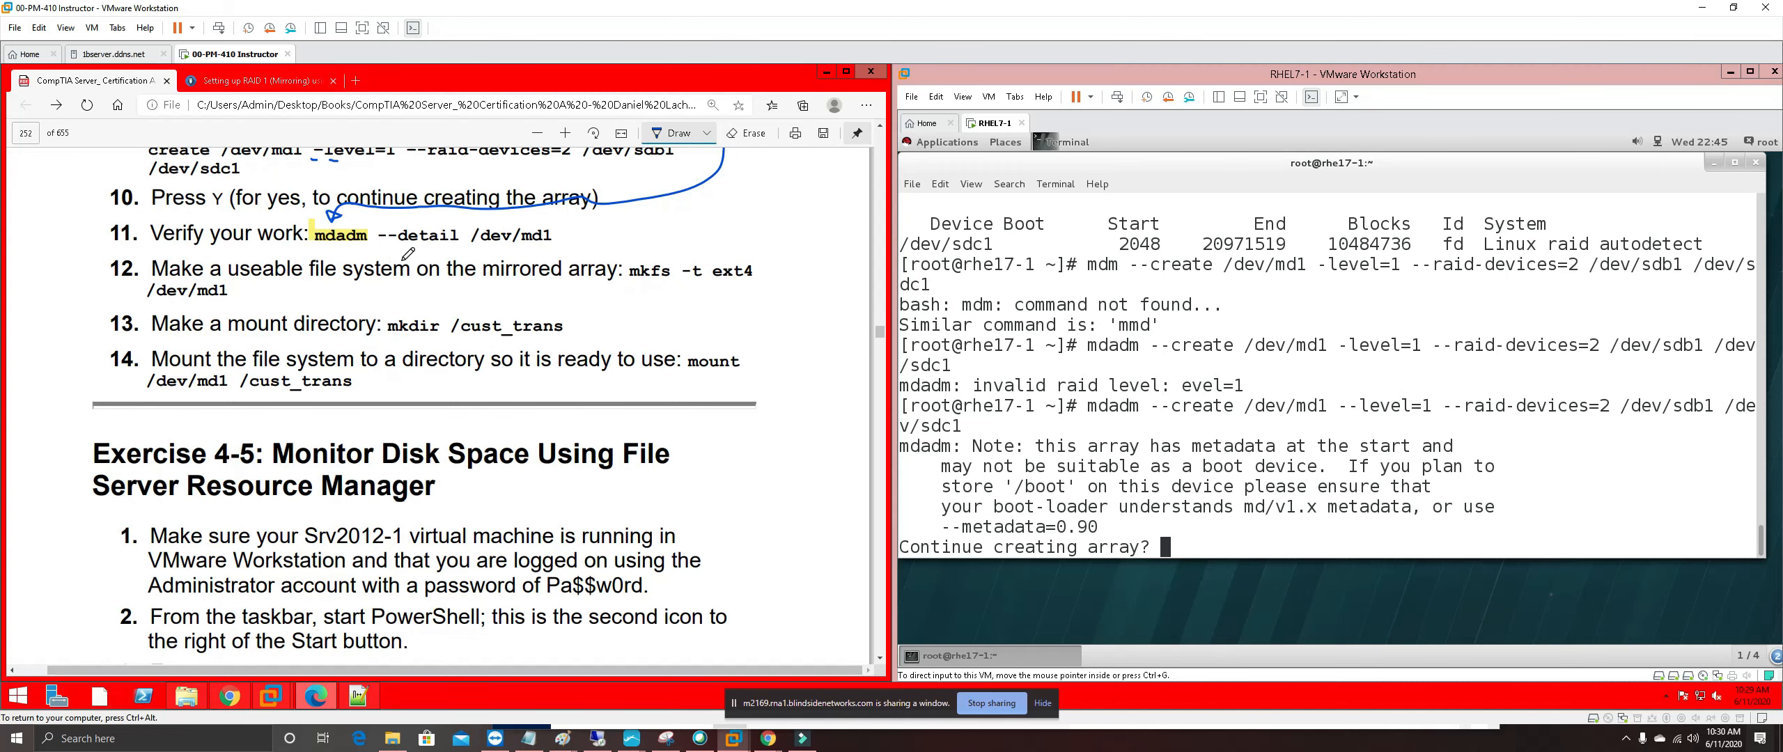
{"action": "scroll", "coordinate": [409, 253], "scroll_direction": "up", "scroll_amount": 1}
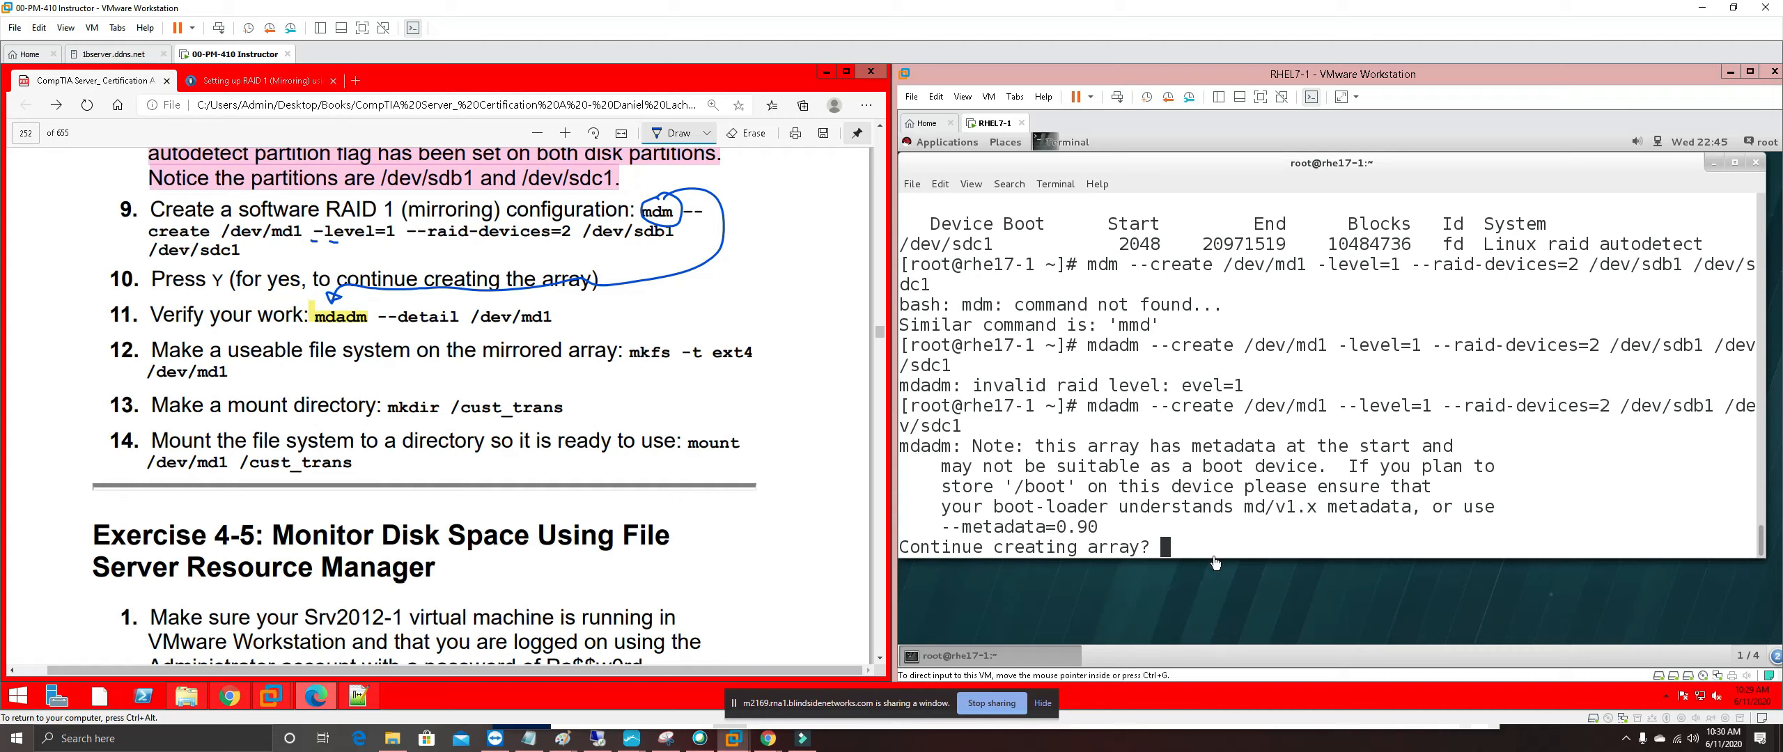
{"action": "left_click", "coordinate": [1193, 552]}
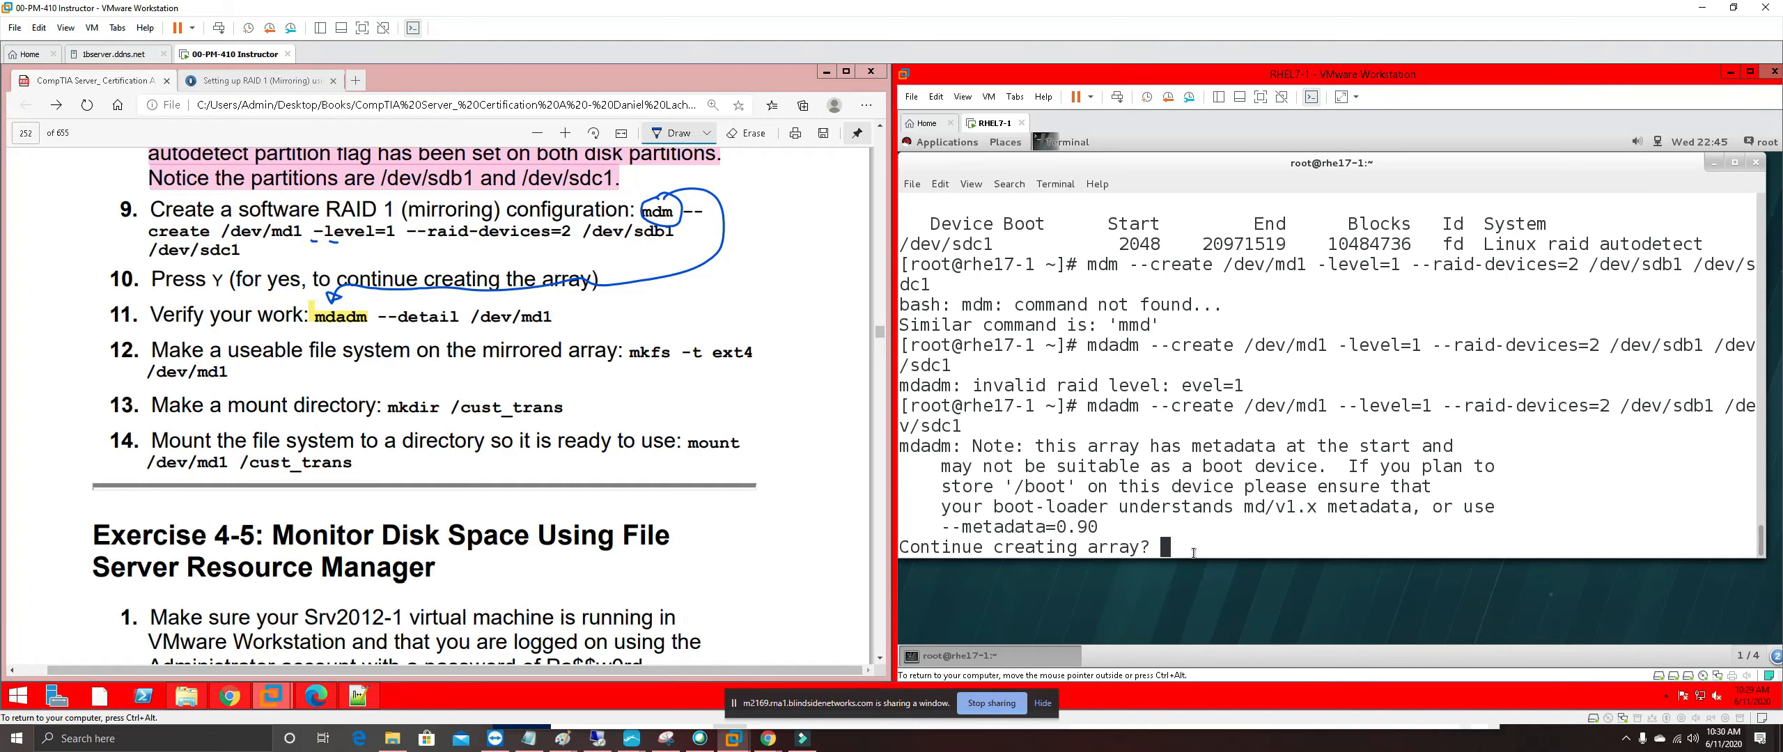
Confirm with Y, check mdadm --detail /dev/md1 (clean, resyncing 74%), and begin typing mkfs -t ext4
{"action": "type", "text": "Y"}
{"action": "key", "text": "Return"}
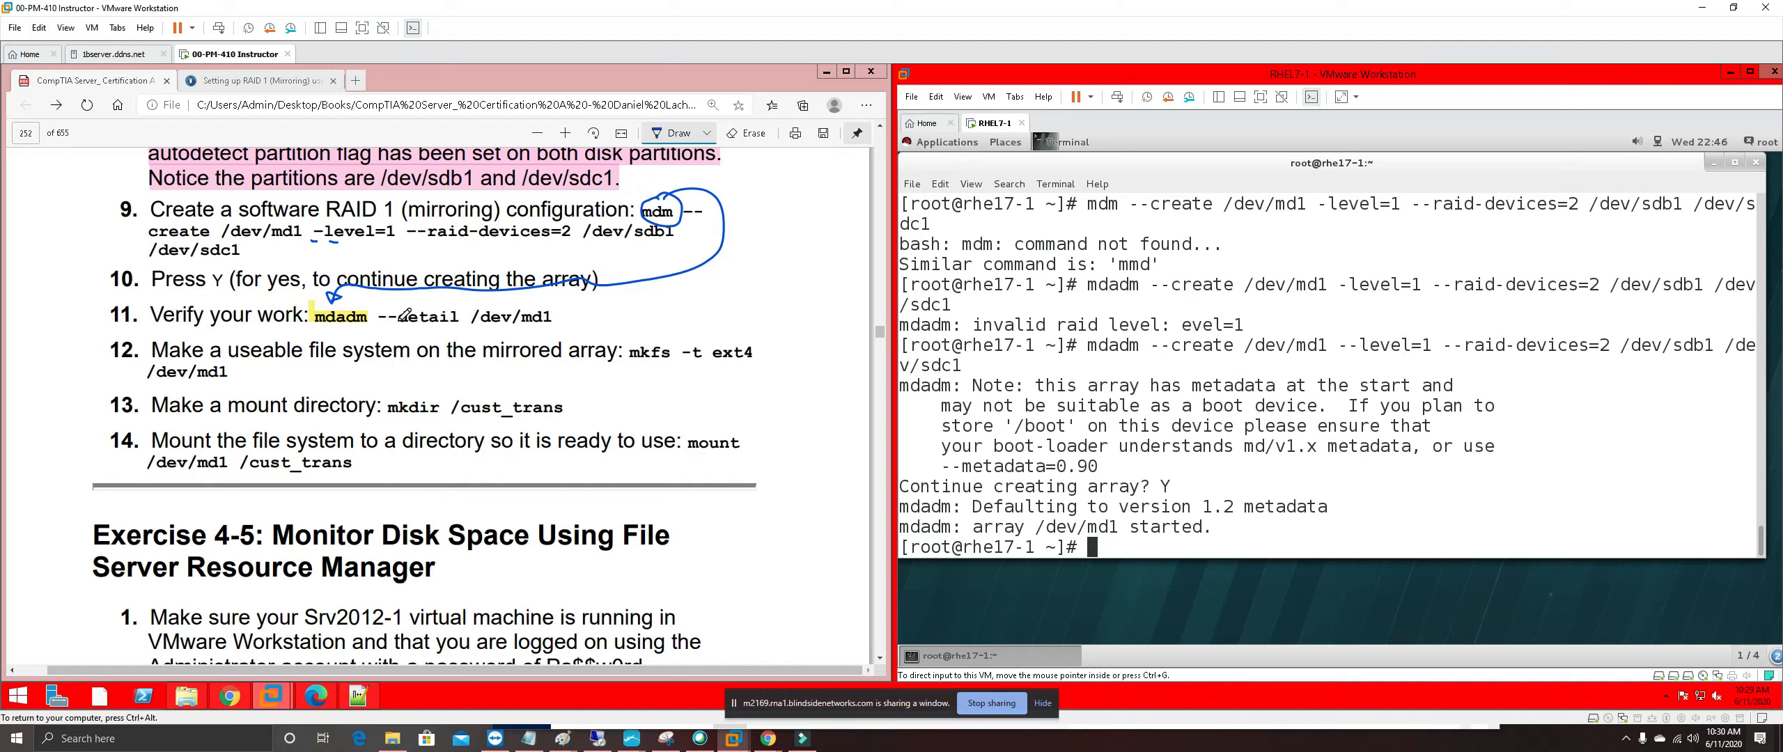
{"action": "left_click", "coordinate": [1127, 544]}
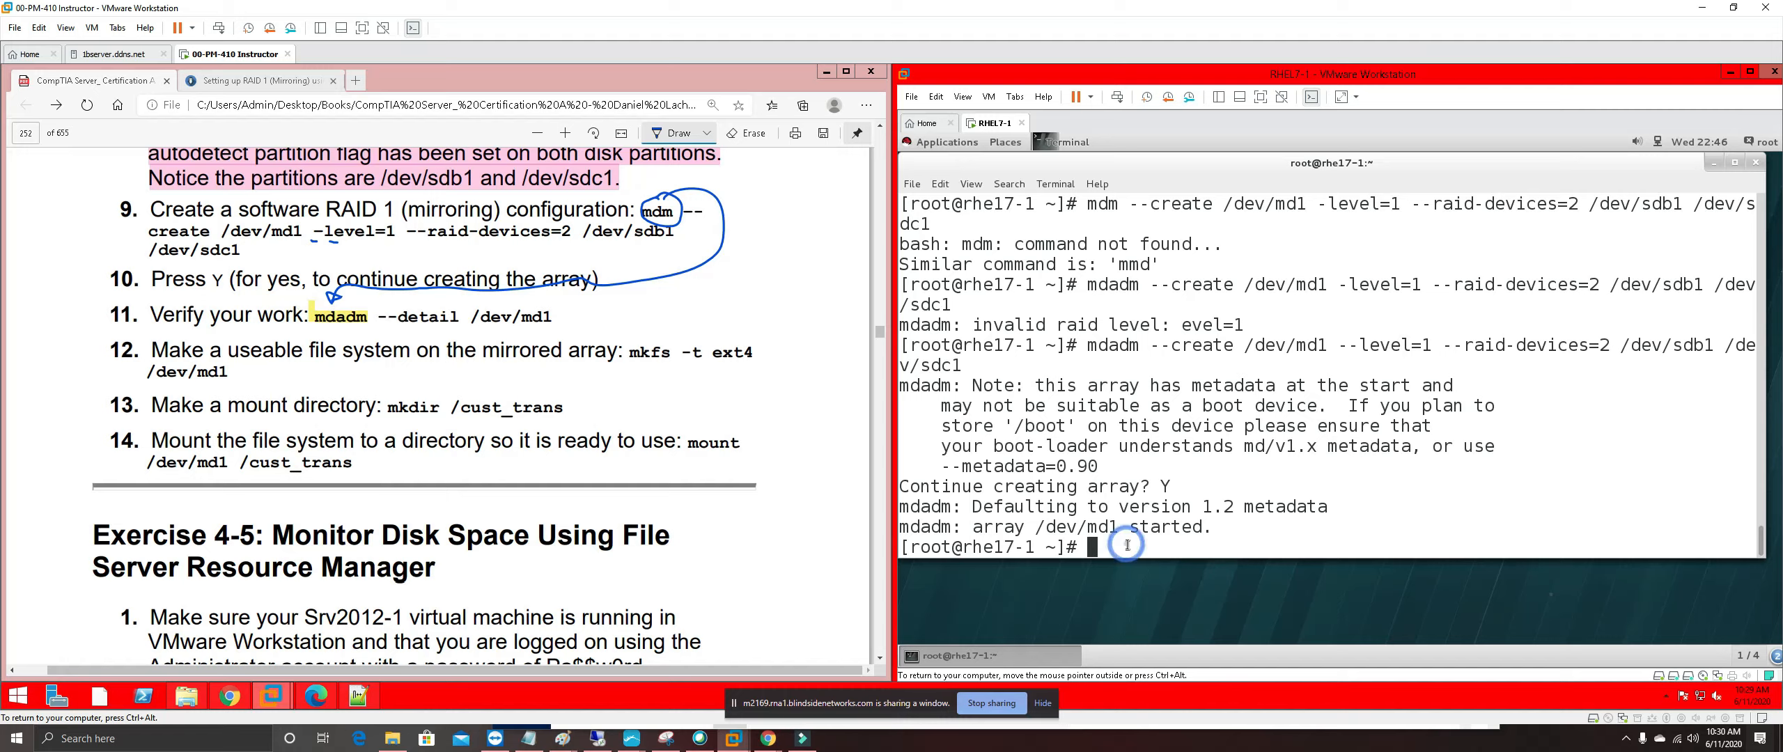
{"action": "type", "text": "mdadm --"}
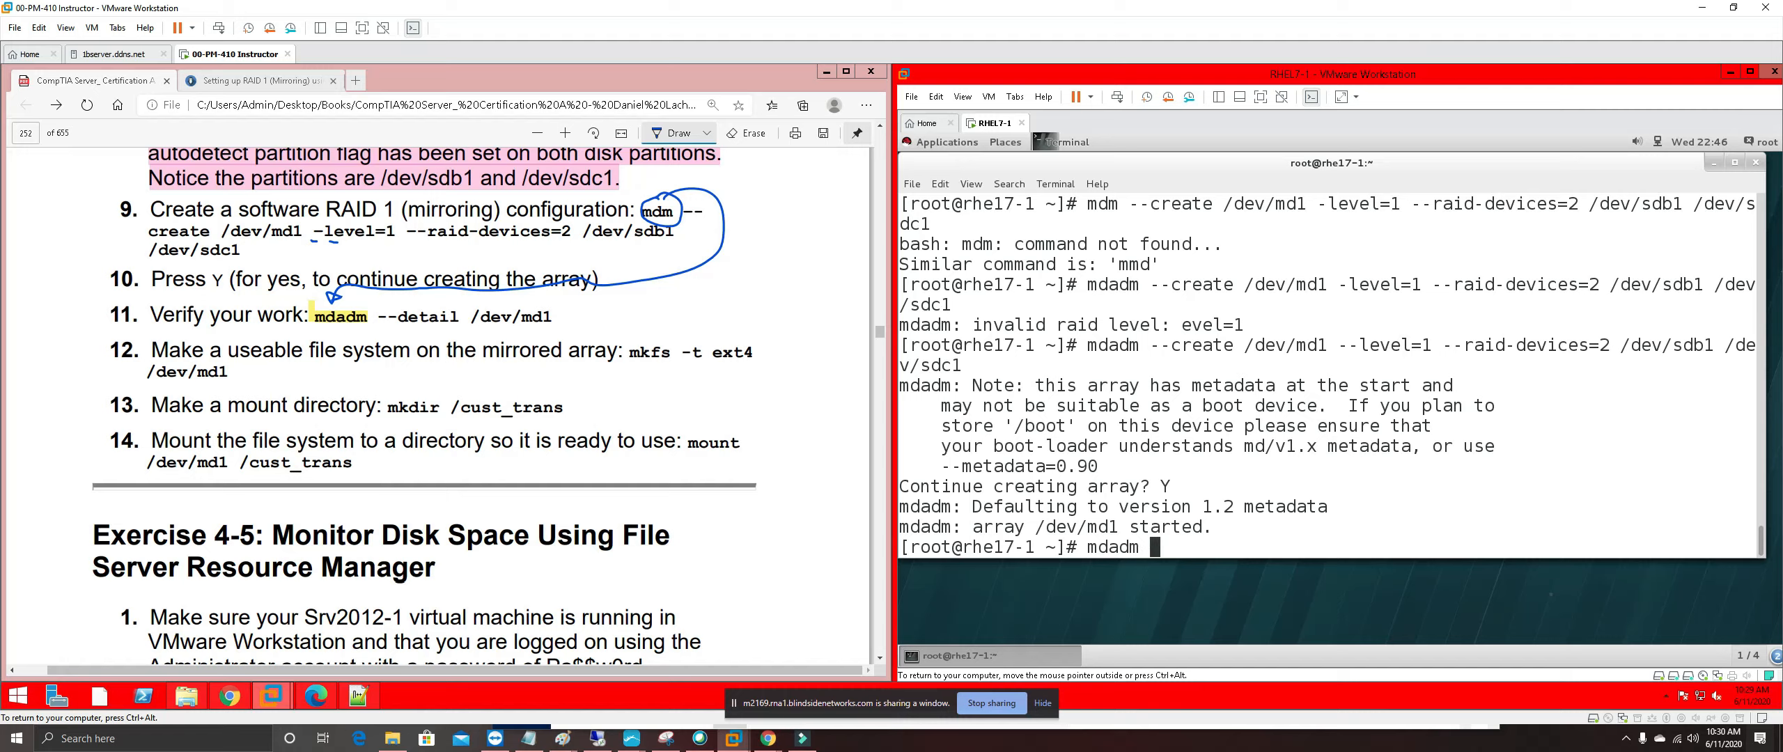
{"action": "type", "text": "details"}
{"action": "key", "text": "BackSpace"}
{"action": "type", "text": "/dev/"}
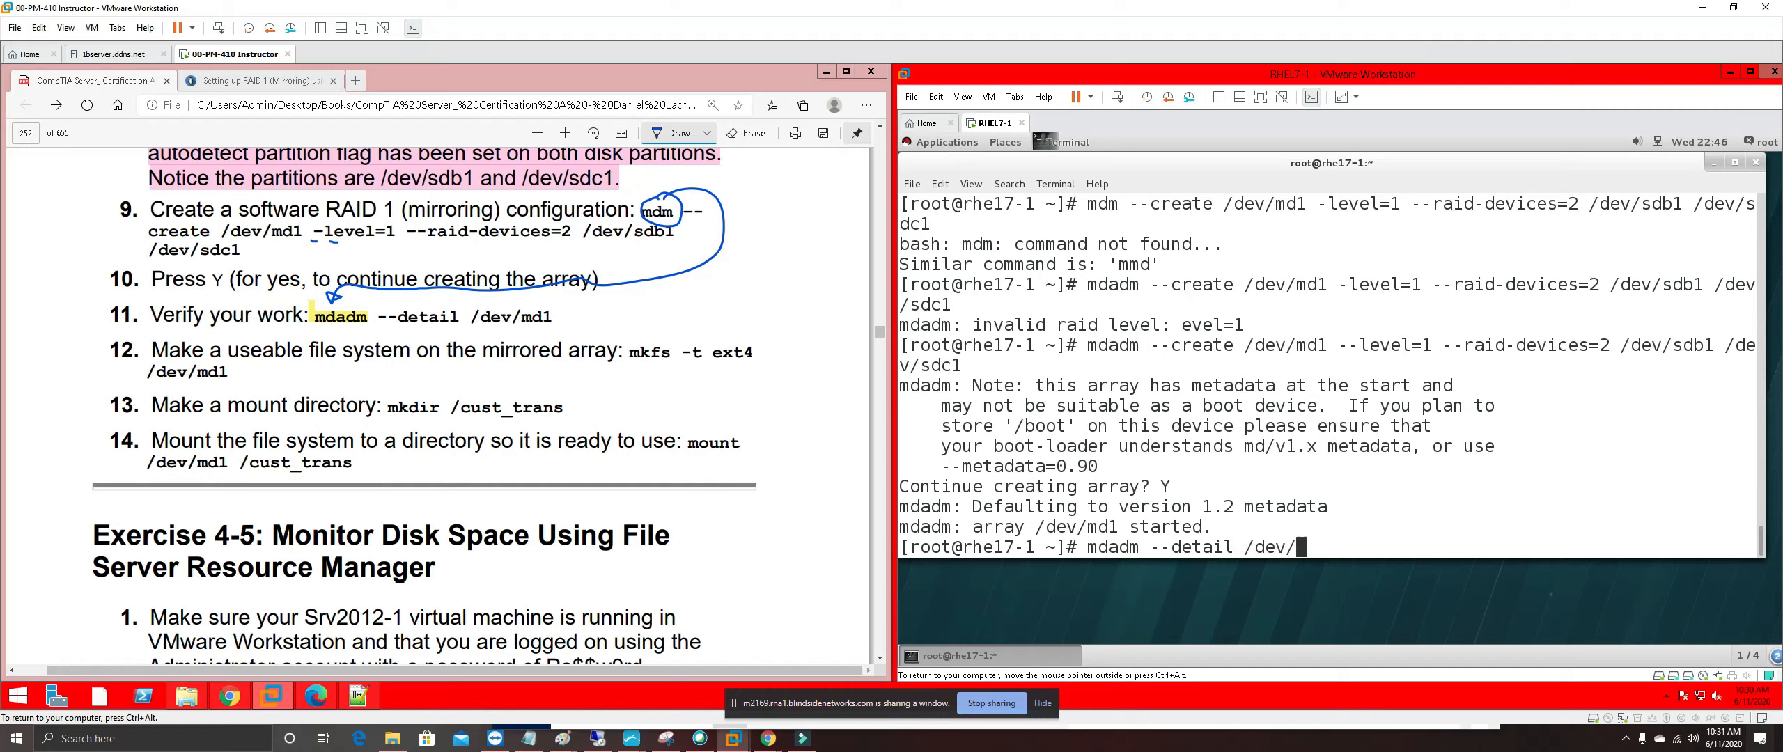
{"action": "type", "text": "md1"}
{"action": "key", "text": "Return"}
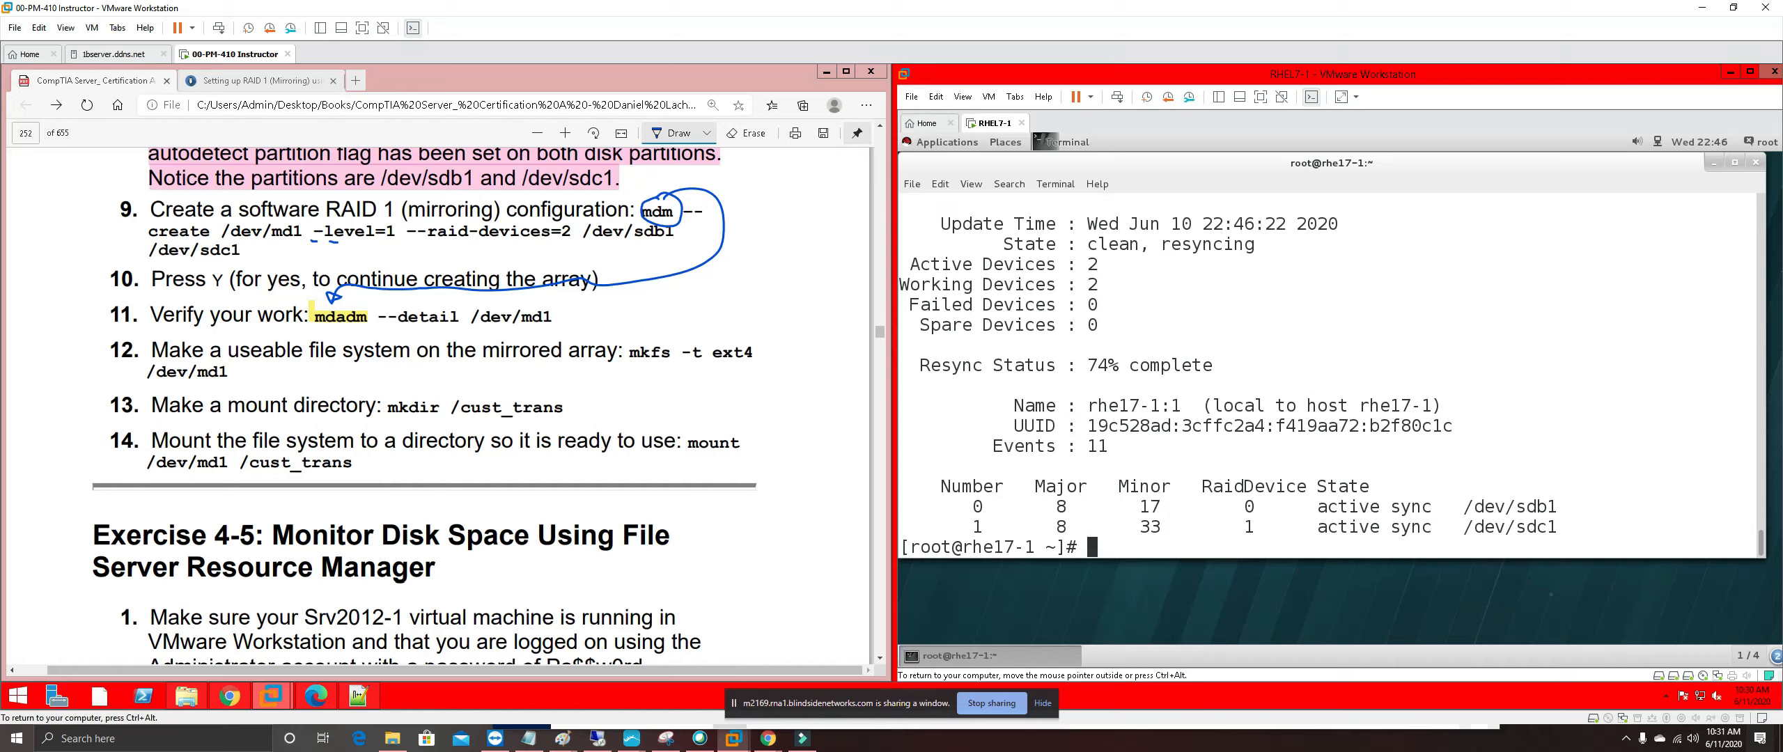
{"action": "type", "text": "mkfs -t ext4"}
Format /dev/md1 with an ext4 filesystem using mkfs -t ext4 /dev/md1
{"action": "type", "text": "/dev/md1"}
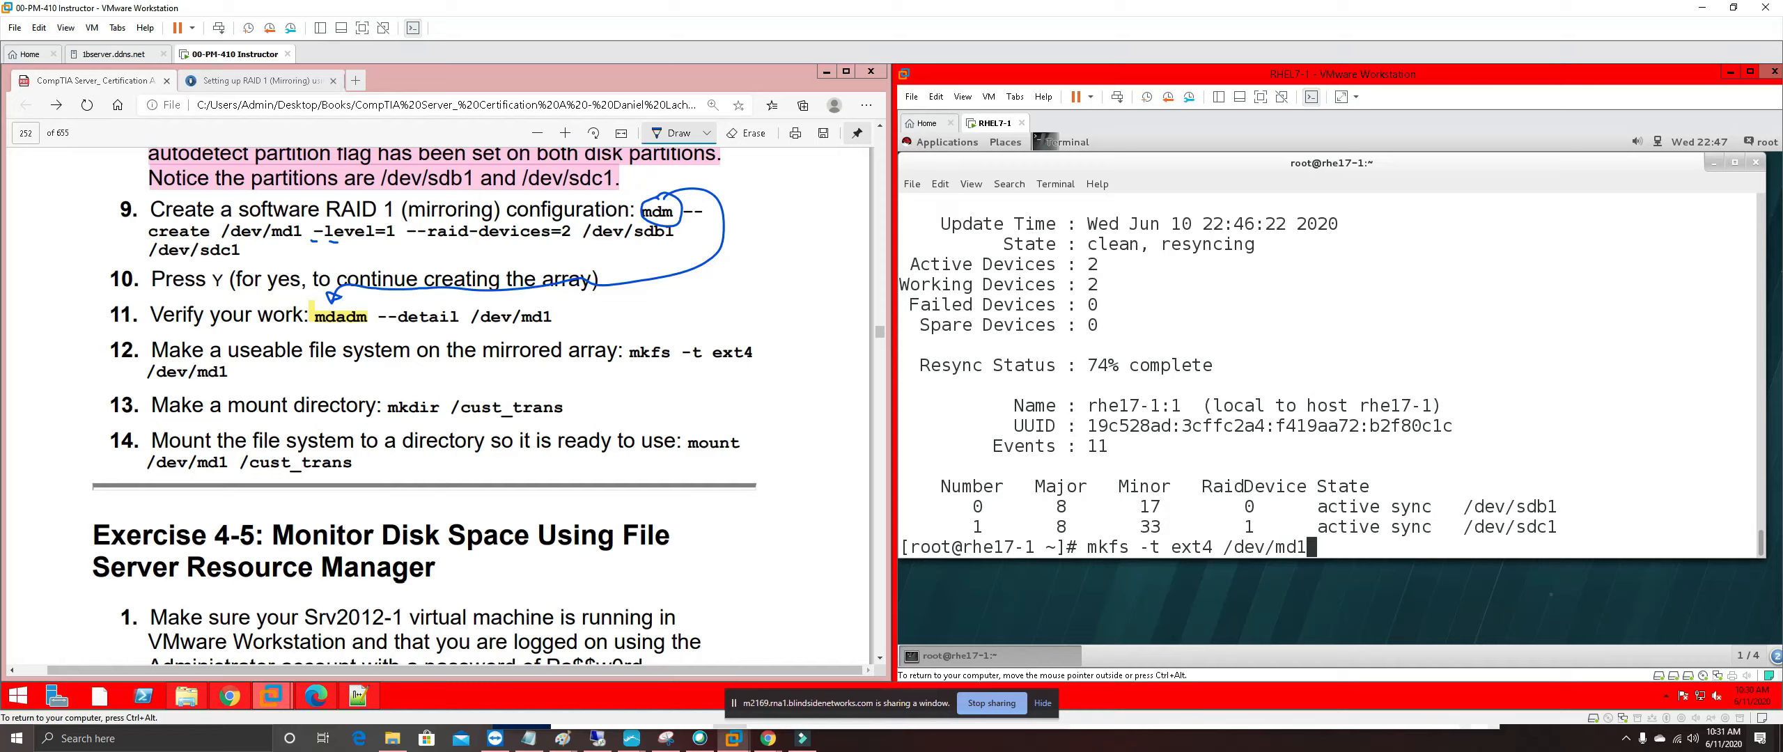
{"action": "type", "text": " /cust_trans"}
{"action": "key", "text": "BackSpace"}
{"action": "key", "text": "BackSpace"}
{"action": "key", "text": "BackSpace"}
{"action": "key", "text": "BackSpace"}
{"action": "key", "text": "BackSpace"}
{"action": "key", "text": "BackSpace"}
{"action": "key", "text": "BackSpace"}
{"action": "key", "text": "BackSpace"}
{"action": "key", "text": "BackSpace"}
{"action": "key", "text": "BackSpace"}
{"action": "key", "text": "BackSpace"}
{"action": "key", "text": "BackSpace"}
{"action": "key", "text": "BackSpace"}
{"action": "key", "text": "BackSpace"}
{"action": "key", "text": "BackSpace"}
{"action": "key", "text": "BackSpace"}
{"action": "key", "text": "BackSpace"}
{"action": "type", "text": "v/md1"}
{"action": "key", "text": "Return"}
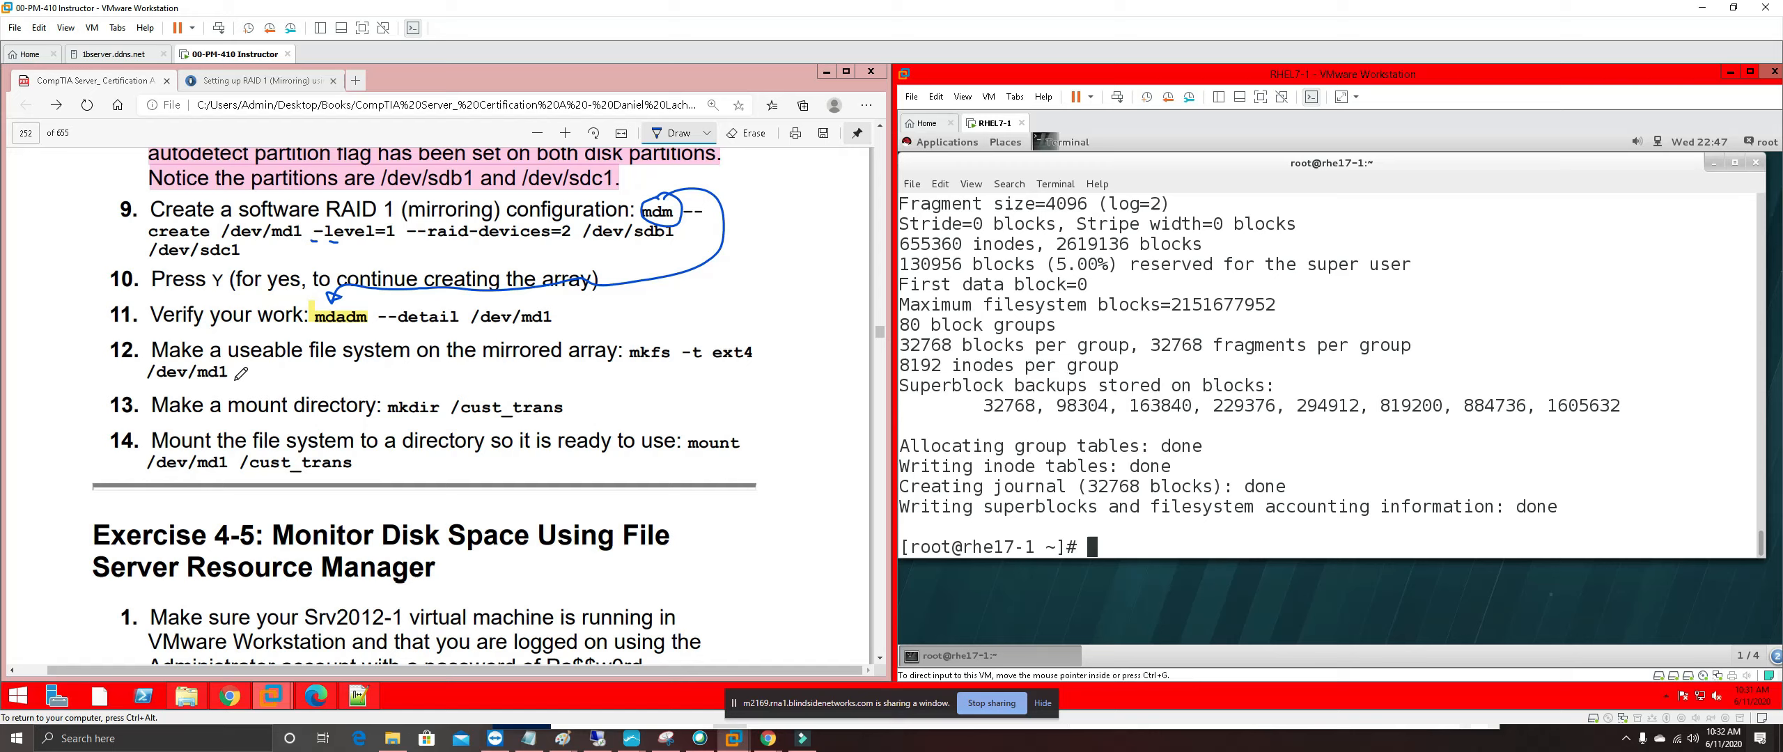
Highlight steps 9 through 12 pink in the lab manual PDF
{"action": "left_click", "coordinate": [672, 133]}
{"action": "left_click_drag", "start_coordinate": [233, 376], "coordinate": [124, 209]}
{"action": "right_click", "coordinate": [195, 223]}
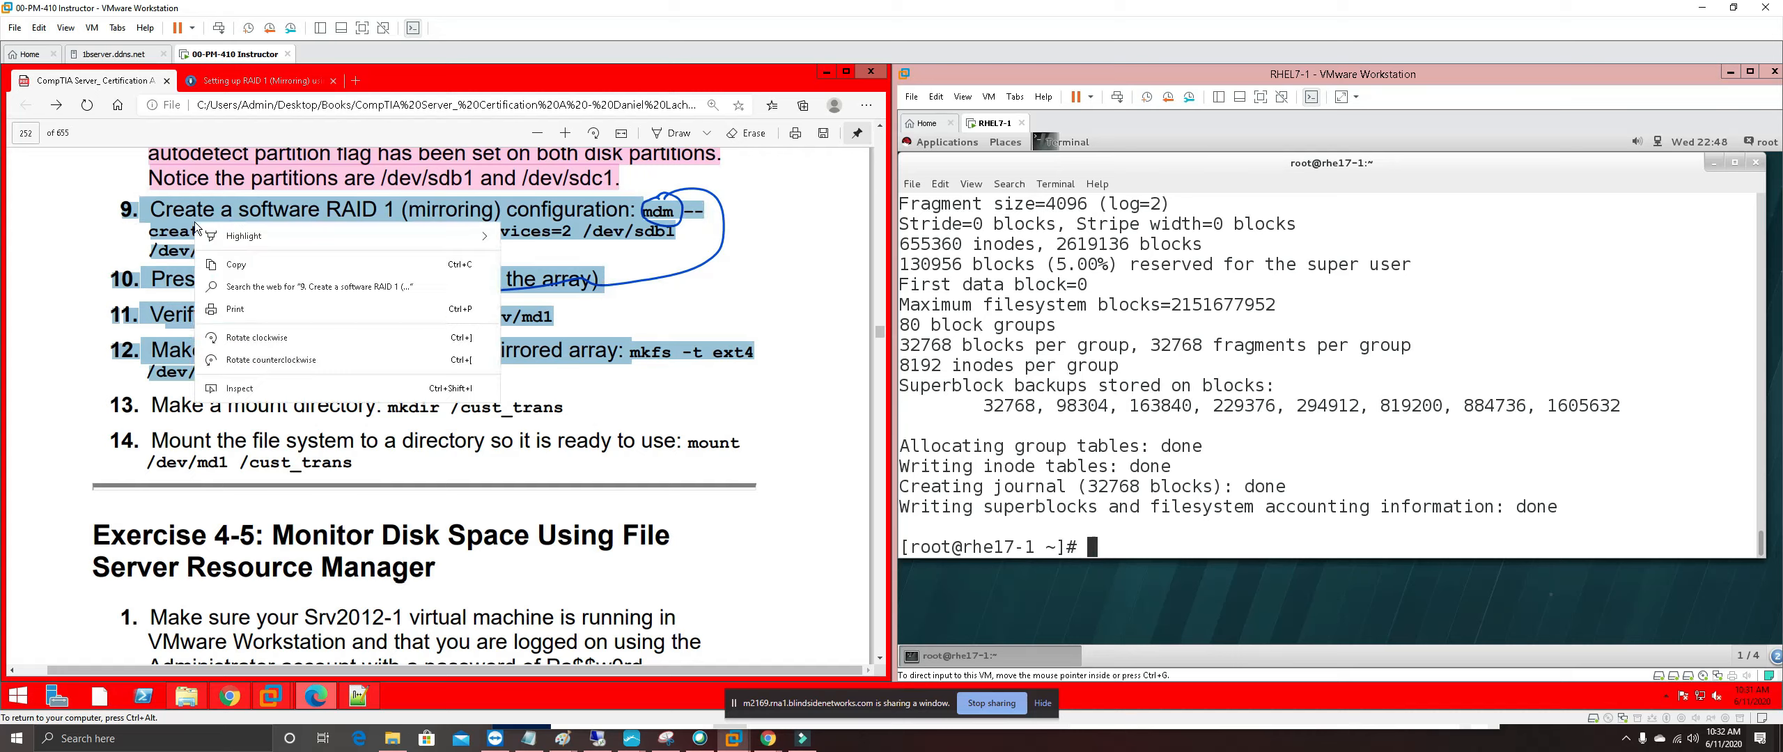
{"action": "mouse_move", "coordinate": [419, 239]}
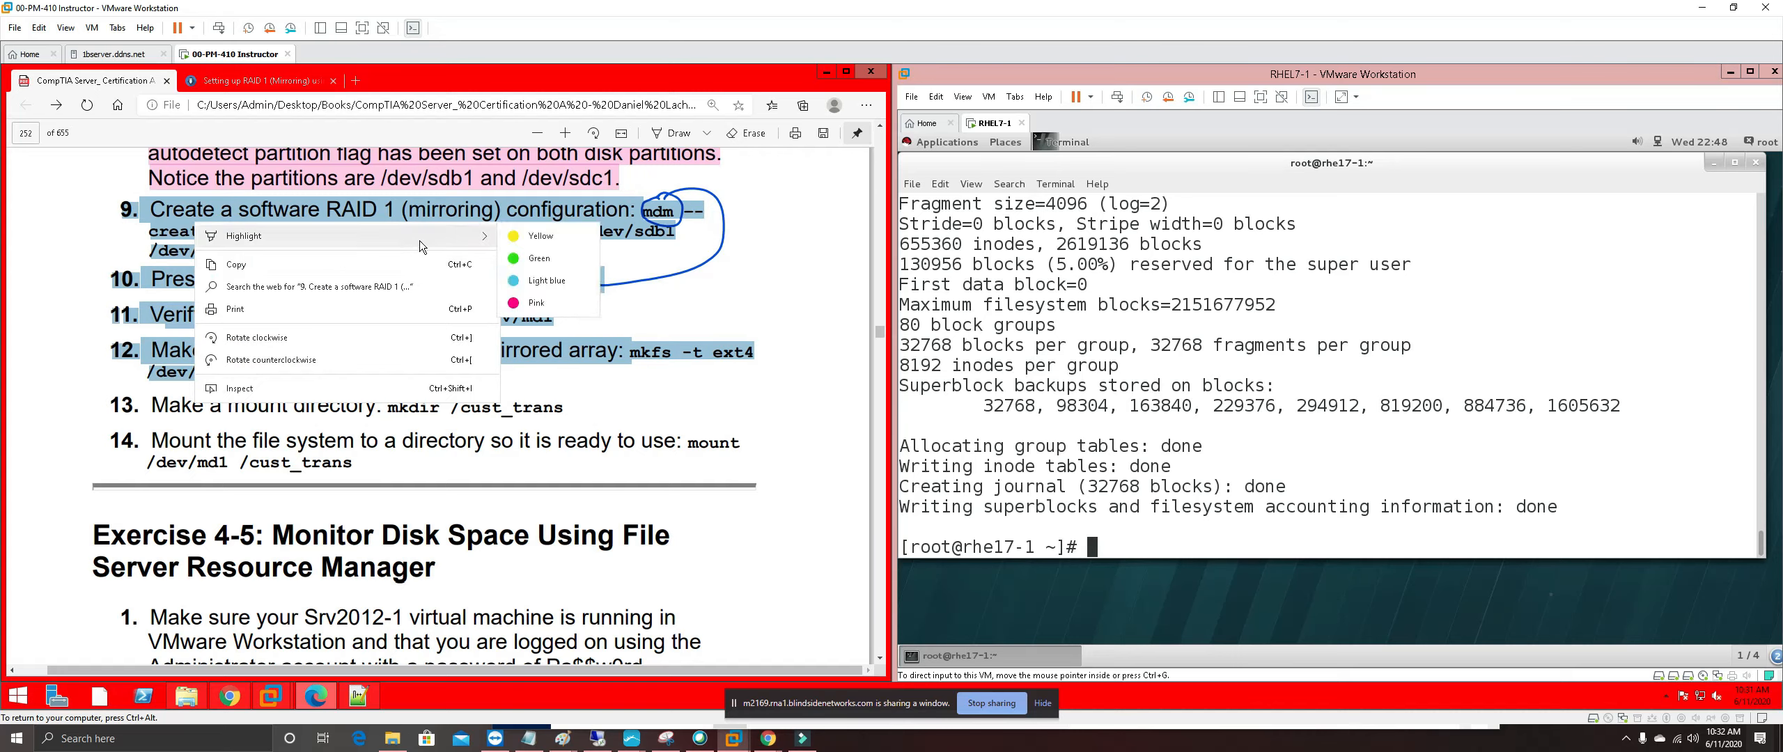
{"action": "left_click", "coordinate": [537, 302]}
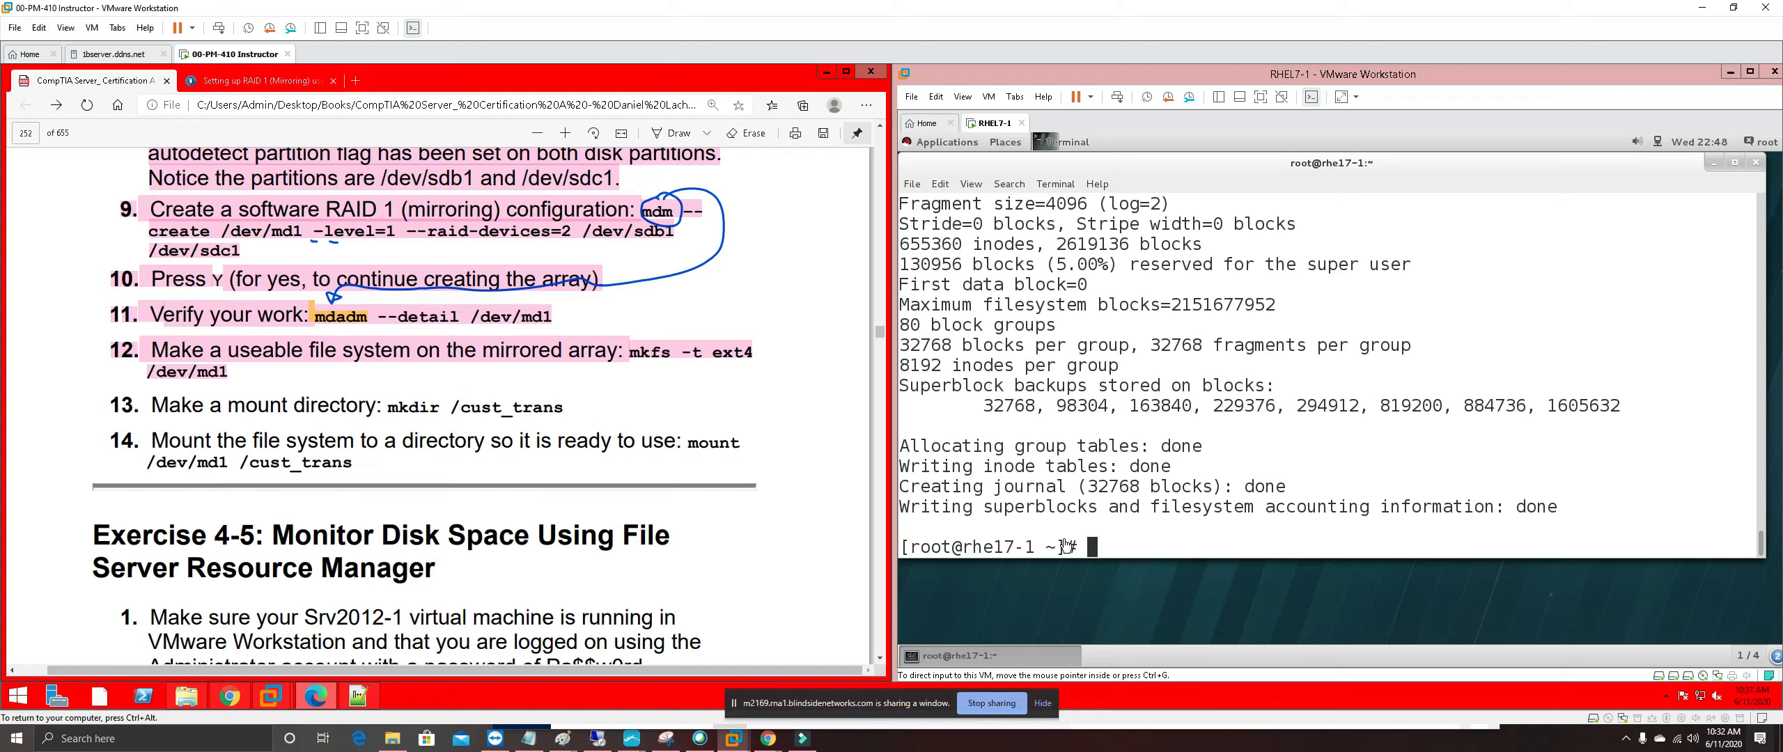
{"action": "left_click", "coordinate": [1109, 550]}
Run mkdir /cust_trans and mount /dev/md1 /cust_trans, then ls and clear the terminal
{"action": "type", "text": "mkdir"}
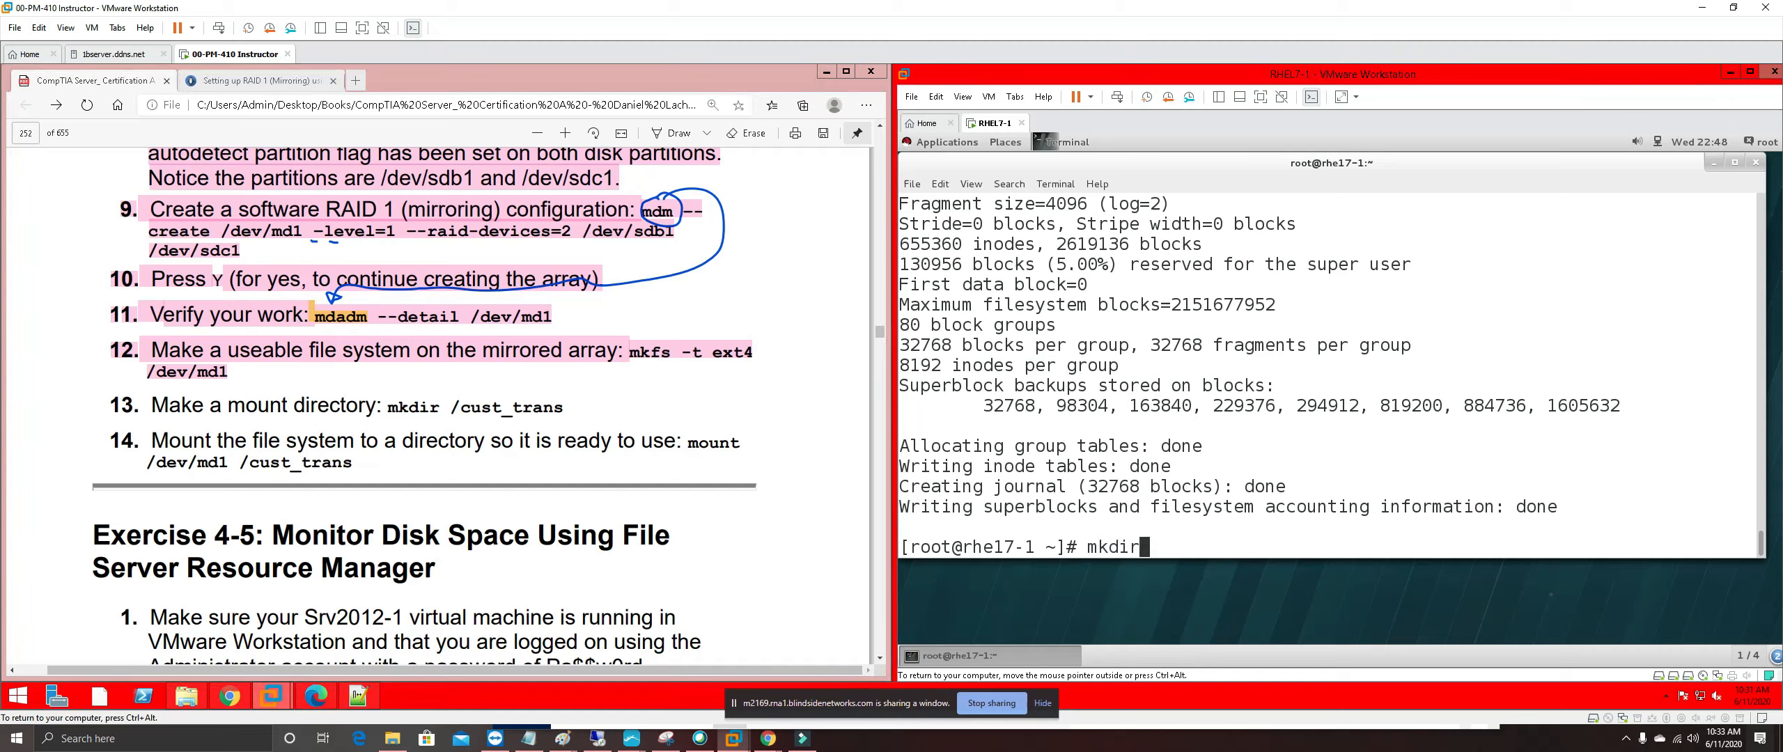
{"action": "type", "text": " /cust_trans"}
{"action": "key", "text": "Return"}
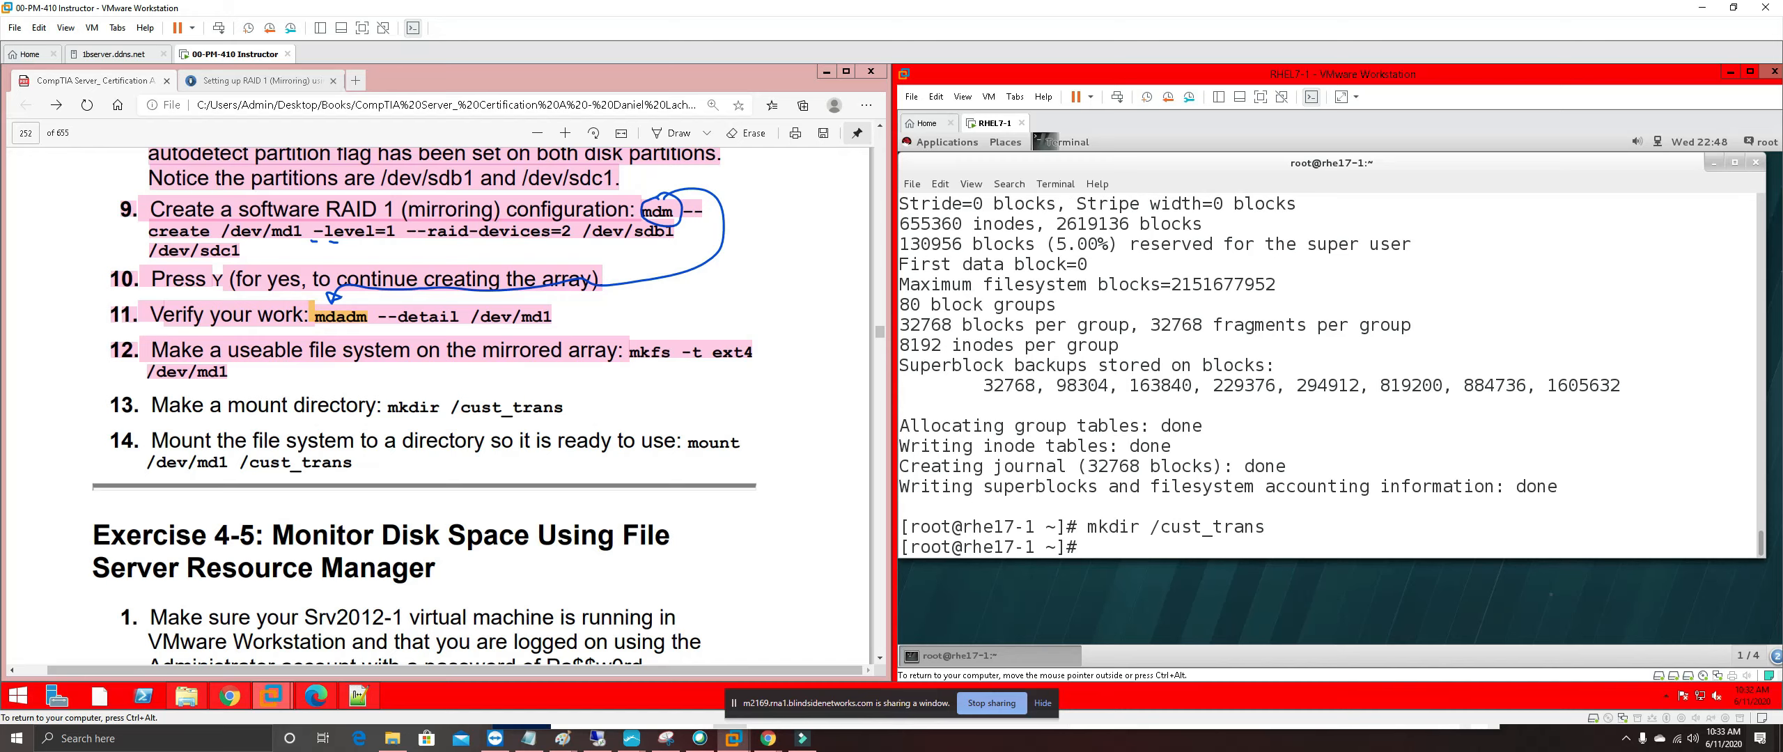
{"action": "type", "text": "mount /dev/md1 "}
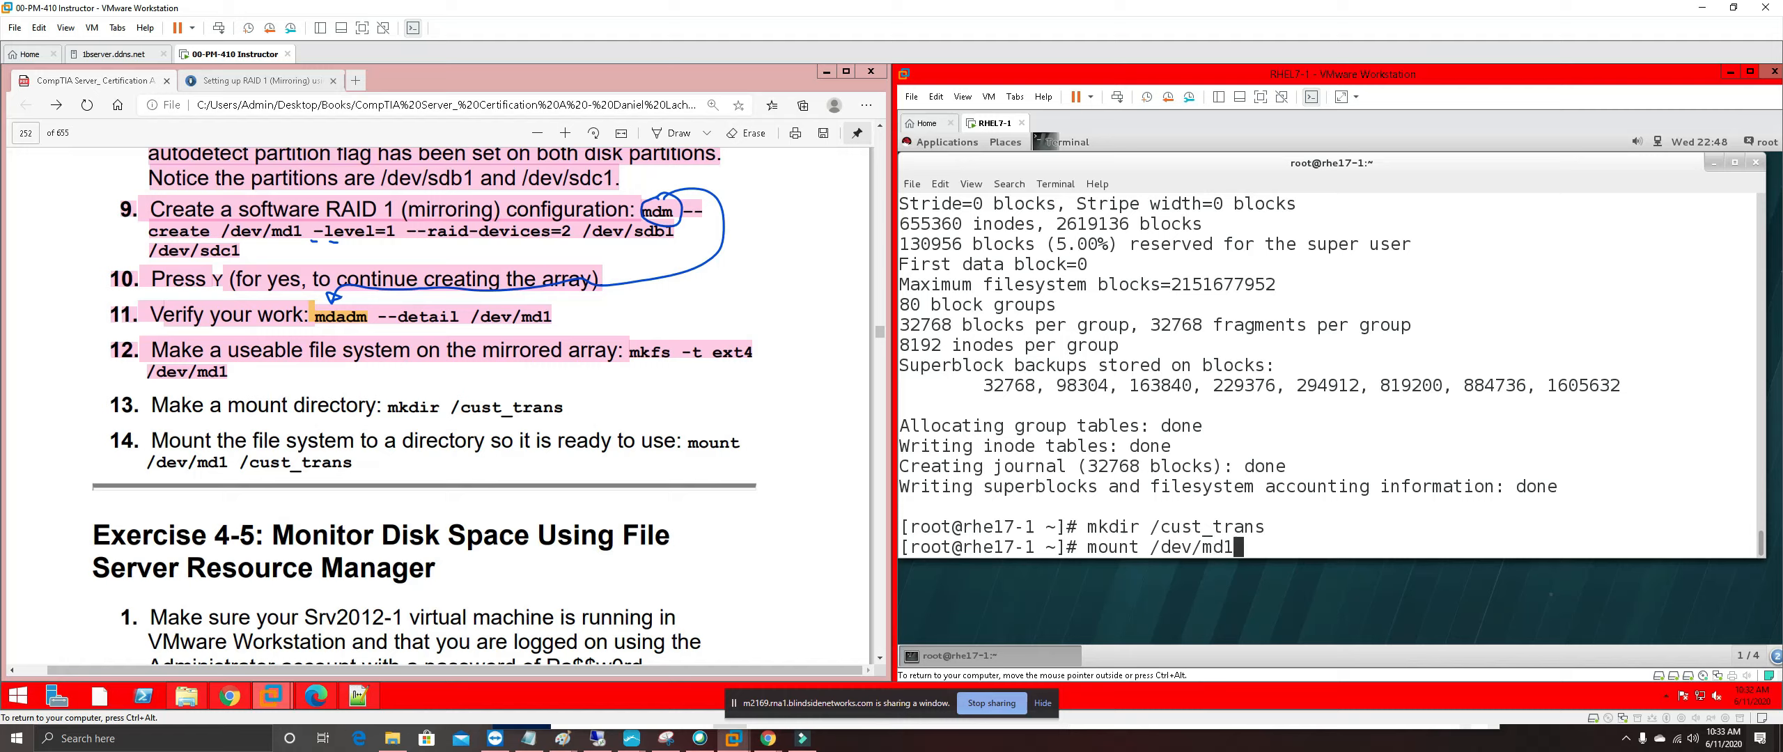
{"action": "type", "text": "/cust_trans"}
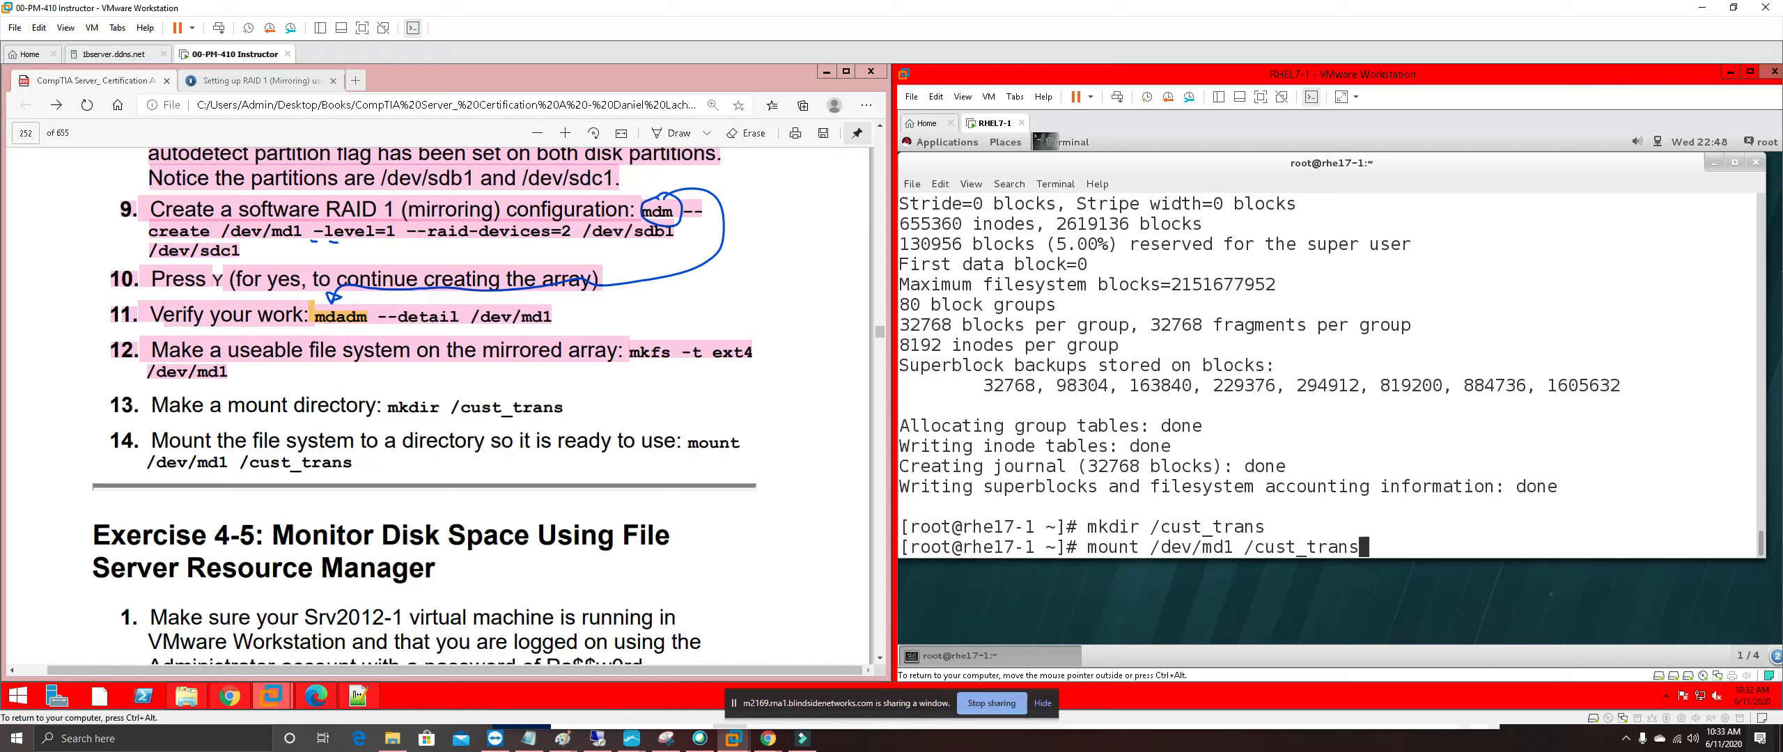
{"action": "key", "text": "Return"}
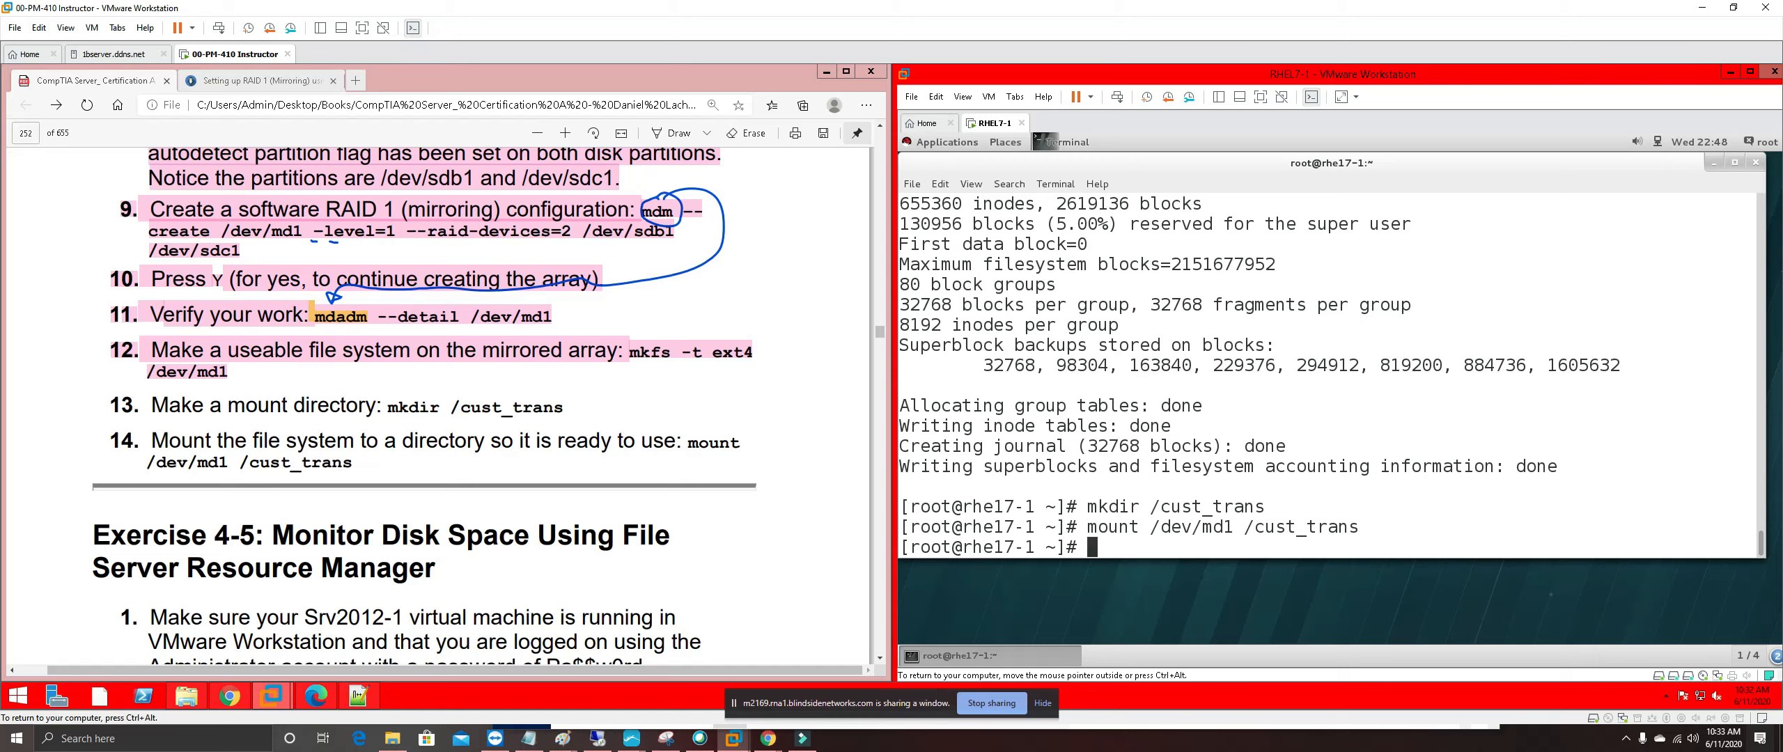
{"action": "type", "text": "ls"}
{"action": "key", "text": "Return"}
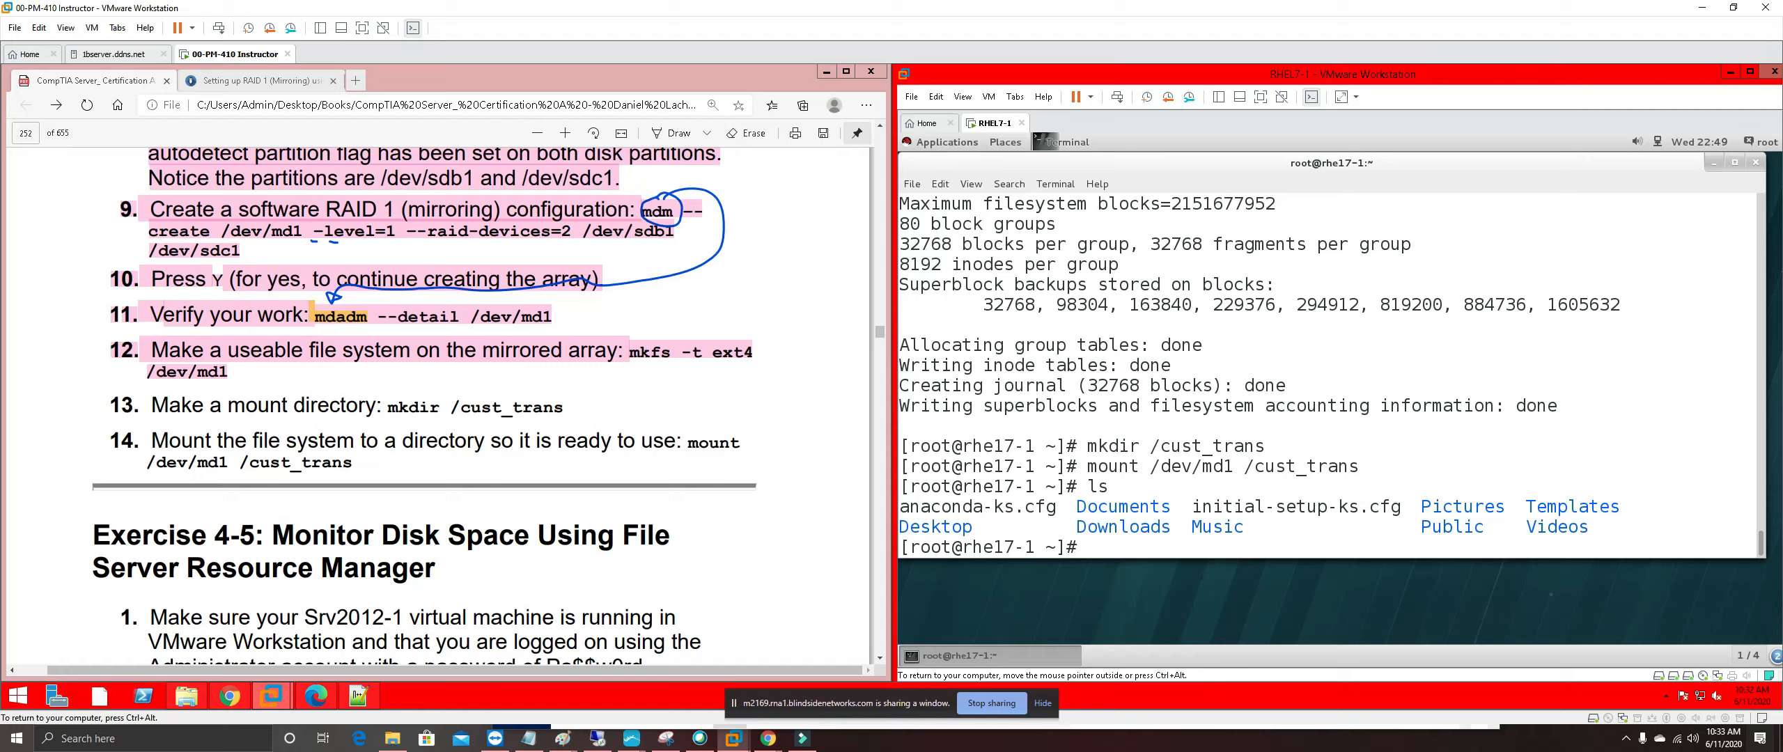
{"action": "type", "text": "clear"}
{"action": "key", "text": "Return"}
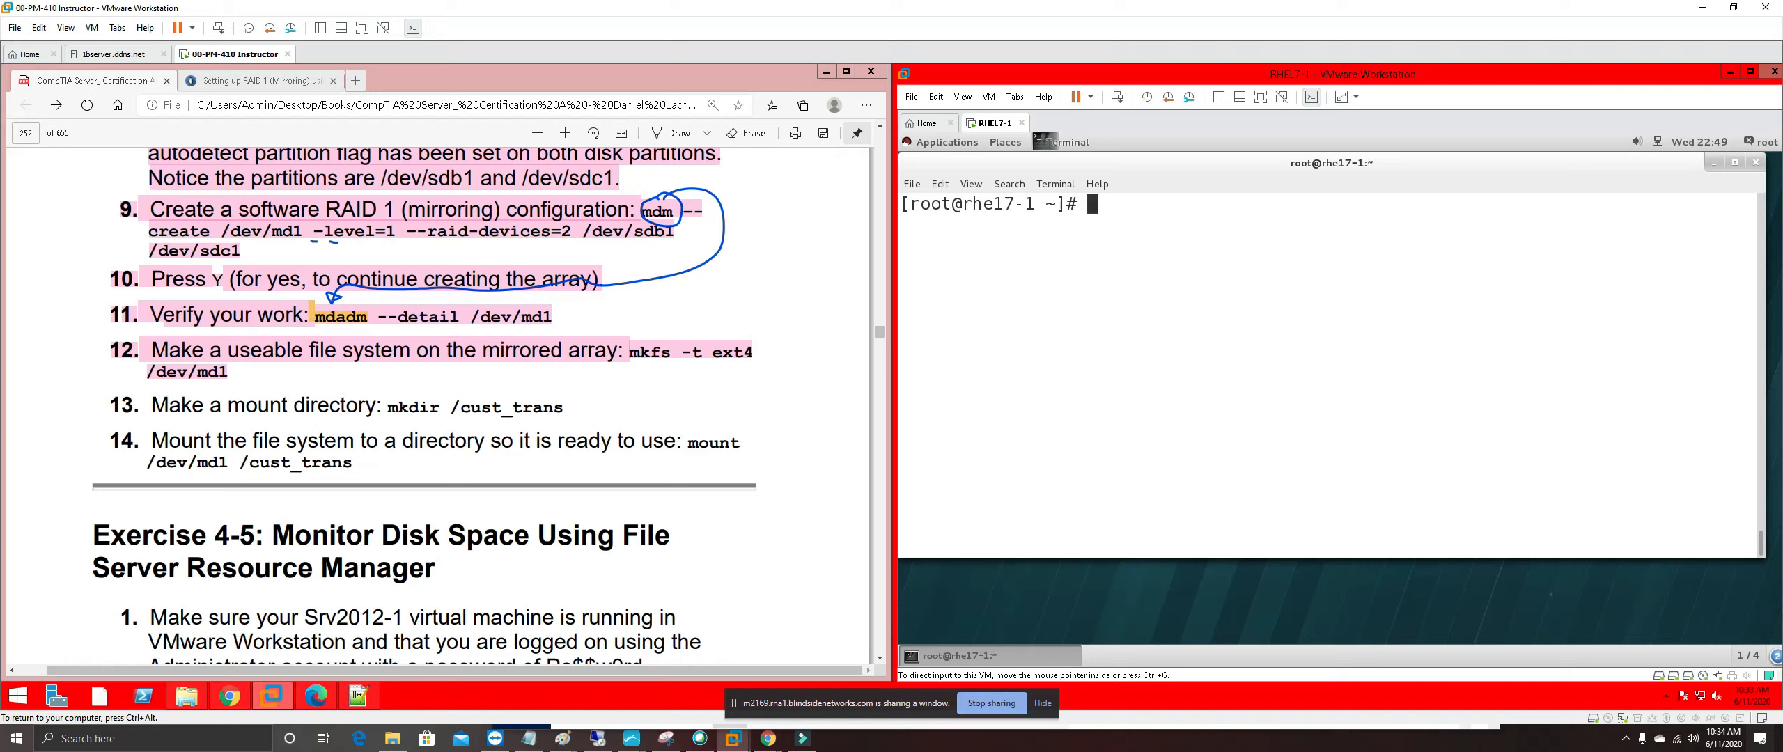
Highlight steps 13 and 14 (mkdir and mount commands) pink in the PDF
{"action": "left_click_drag", "start_coordinate": [353, 465], "coordinate": [111, 406]}
{"action": "left_click", "coordinate": [111, 406]}
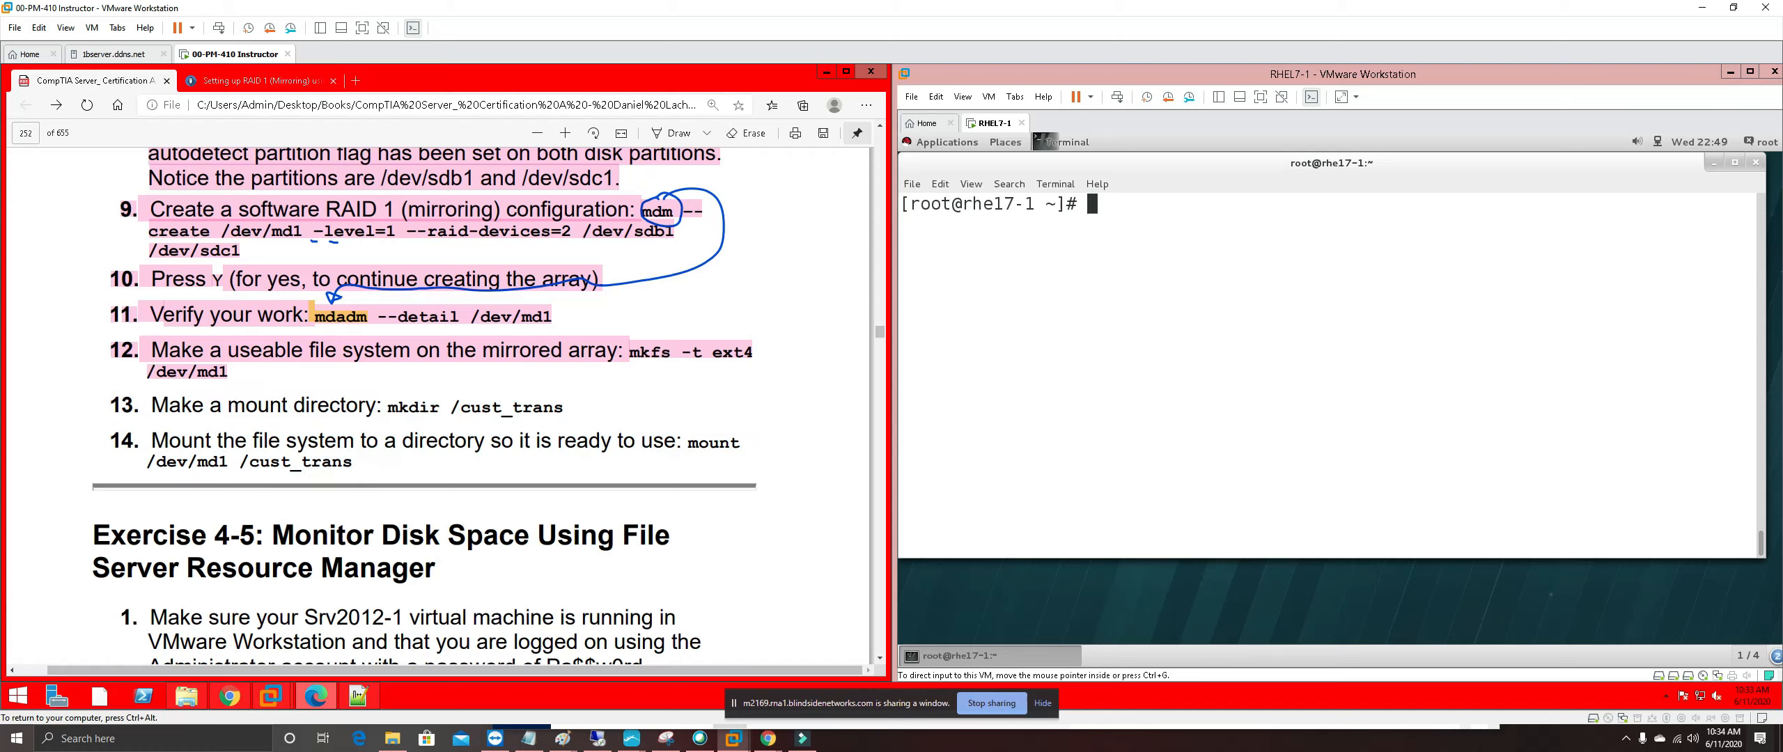
{"action": "left_click_drag", "start_coordinate": [353, 466], "coordinate": [111, 405]}
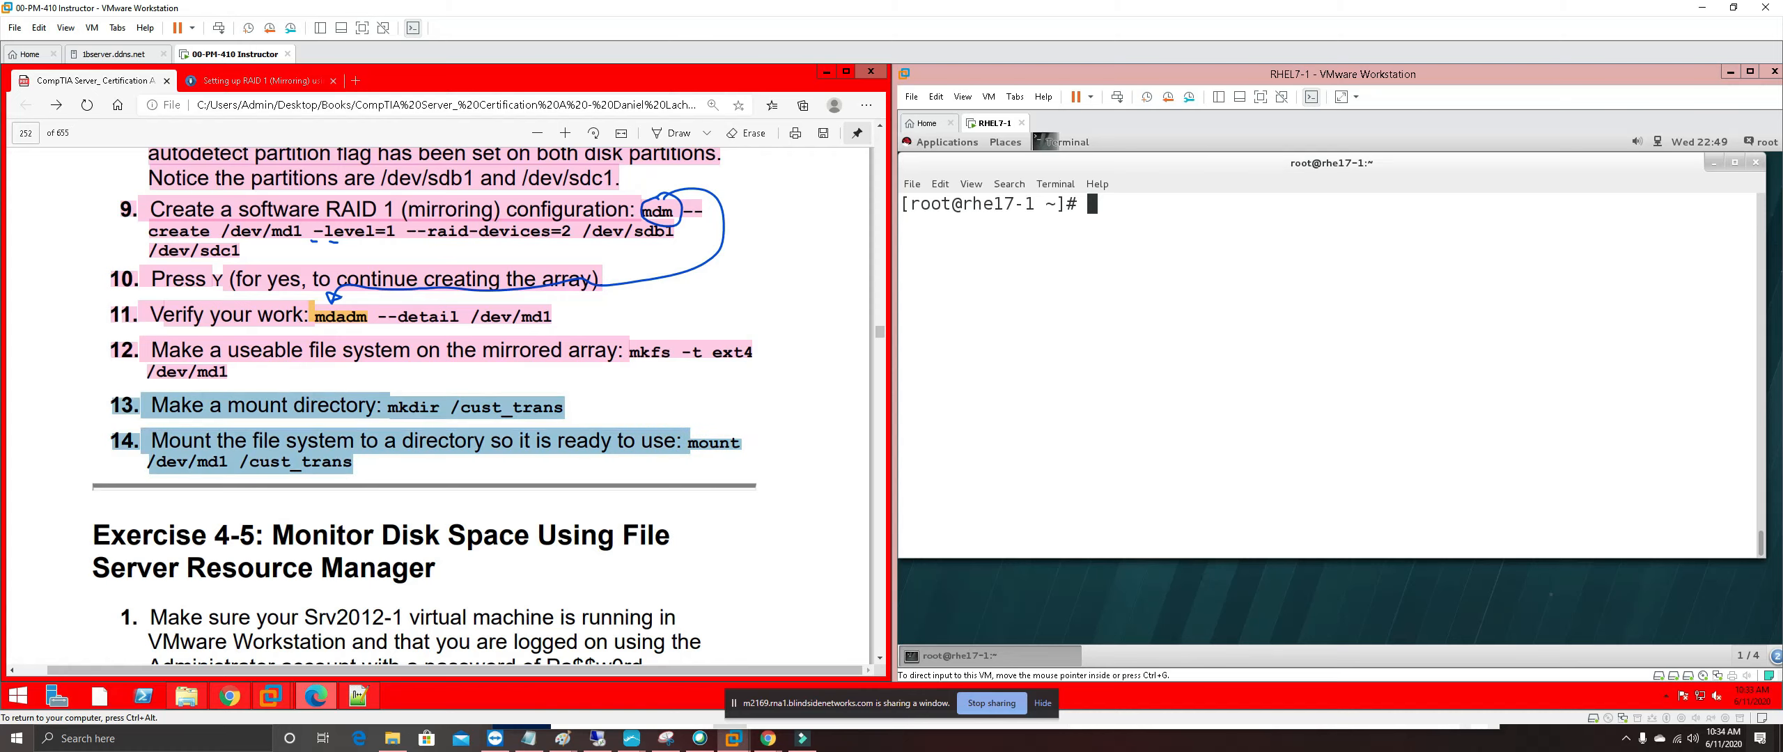
{"action": "right_click", "coordinate": [225, 413]}
{"action": "mouse_move", "coordinate": [418, 426]}
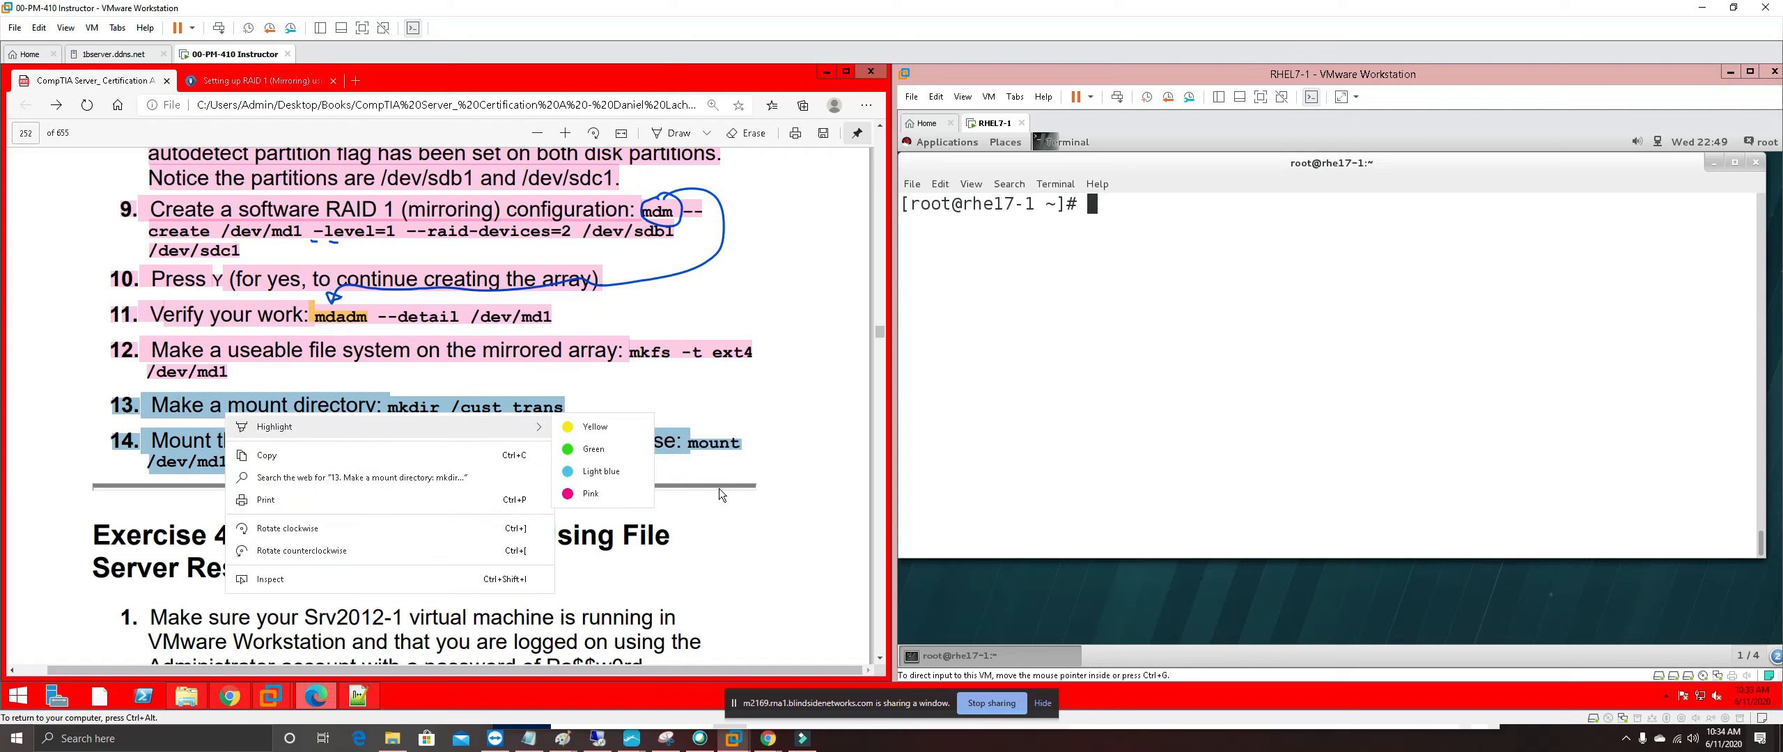
{"action": "left_click", "coordinate": [590, 494]}
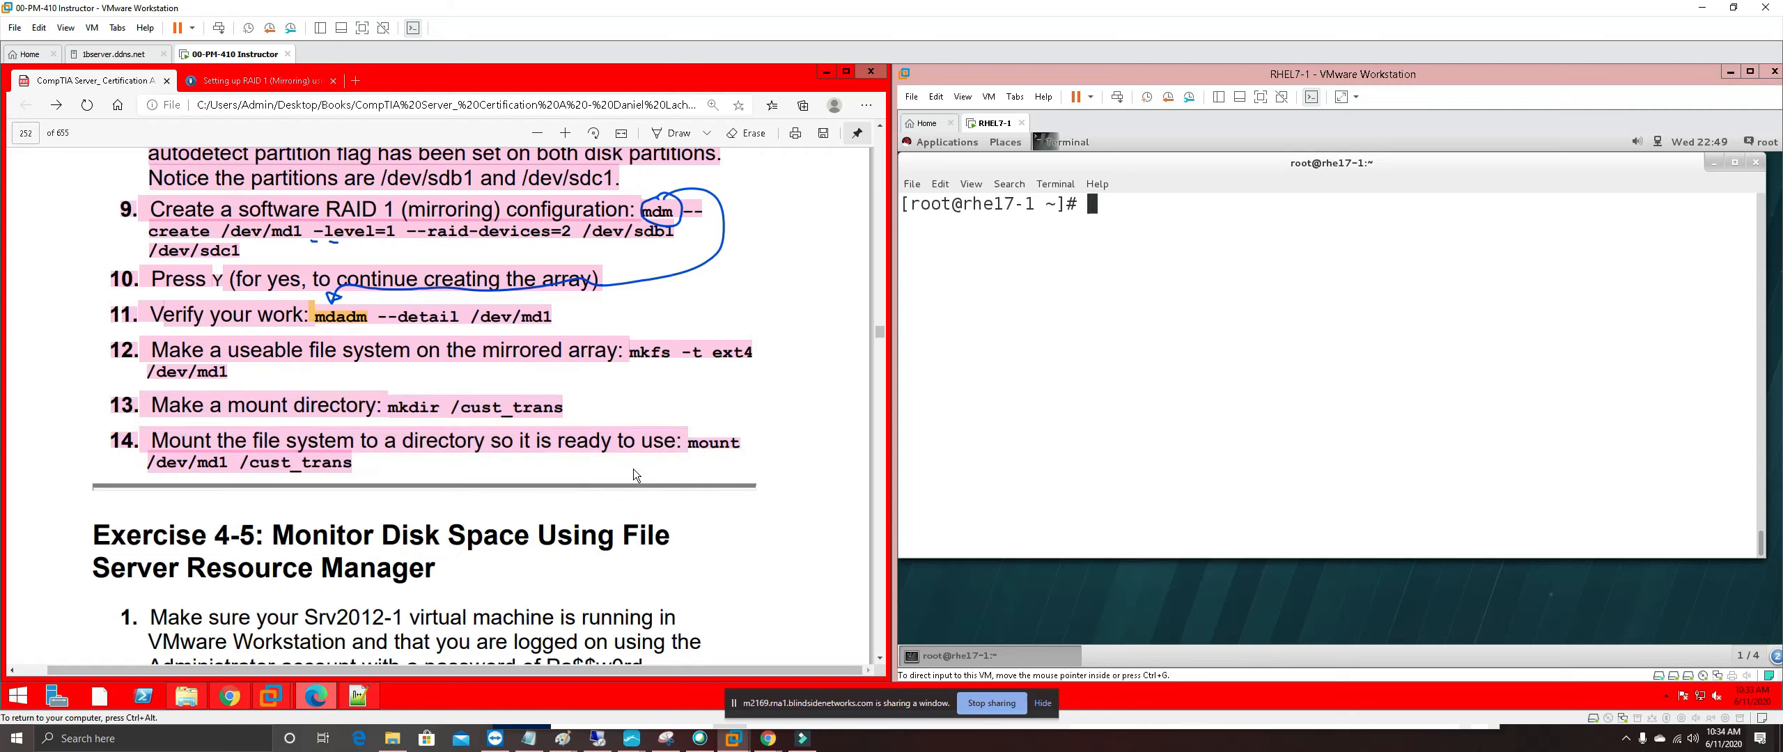
Scroll the PDF to Exercise 4-5, Monitor Disk Space Using File Server Resource Manager
{"action": "scroll", "coordinate": [634, 474], "scroll_direction": "down", "scroll_amount": 2}
{"action": "scroll", "coordinate": [635, 475], "scroll_direction": "down", "scroll_amount": 7}
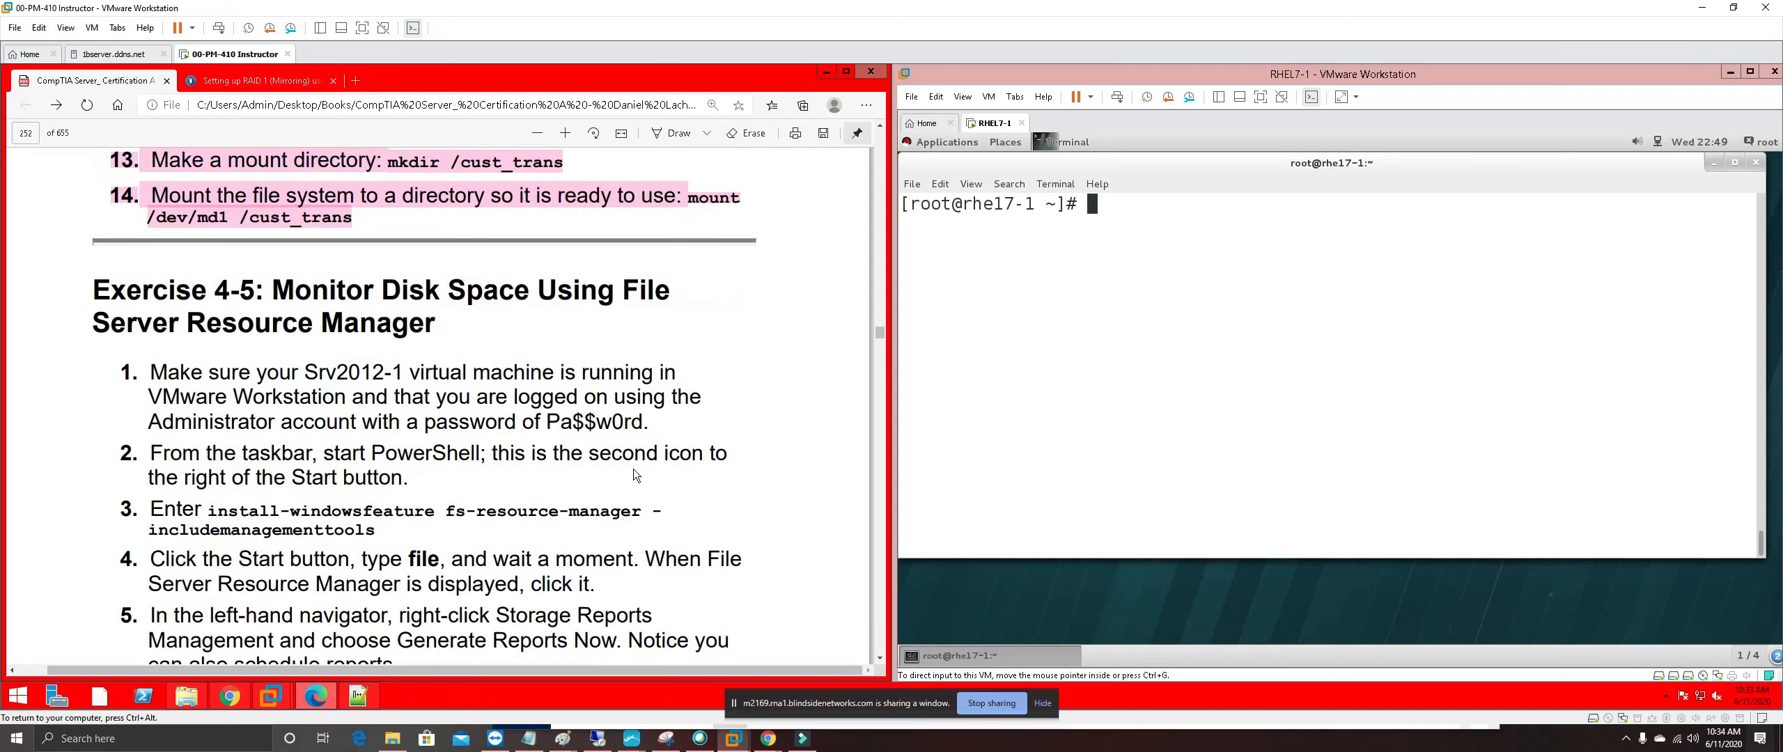
{"action": "scroll", "coordinate": [634, 475], "scroll_direction": "down", "scroll_amount": 7}
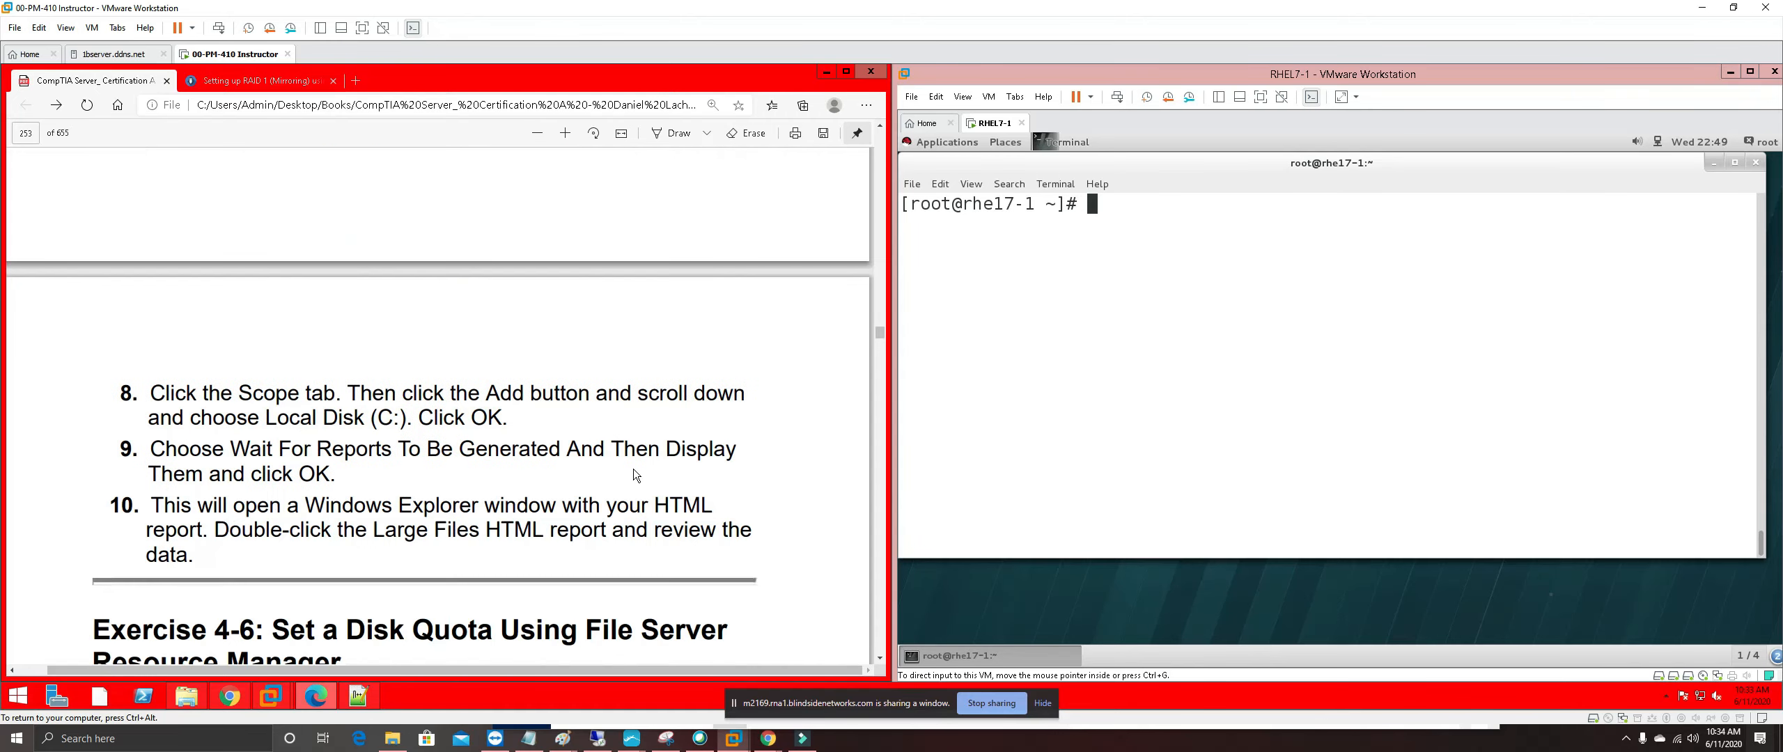
{"action": "scroll", "coordinate": [634, 474], "scroll_direction": "down", "scroll_amount": 8}
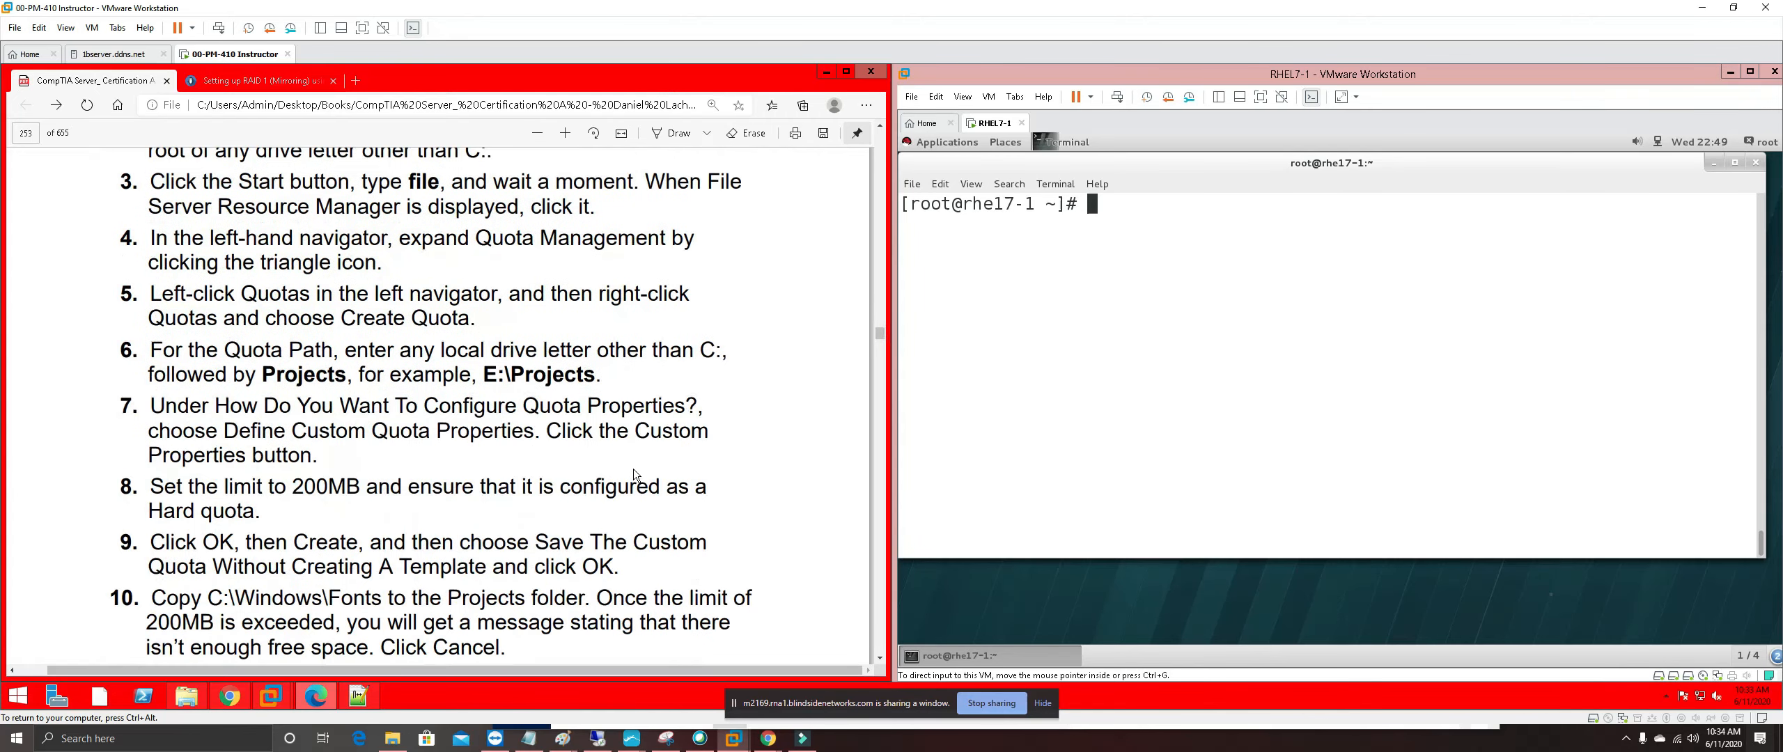
{"action": "scroll", "coordinate": [634, 474], "scroll_direction": "down", "scroll_amount": 6}
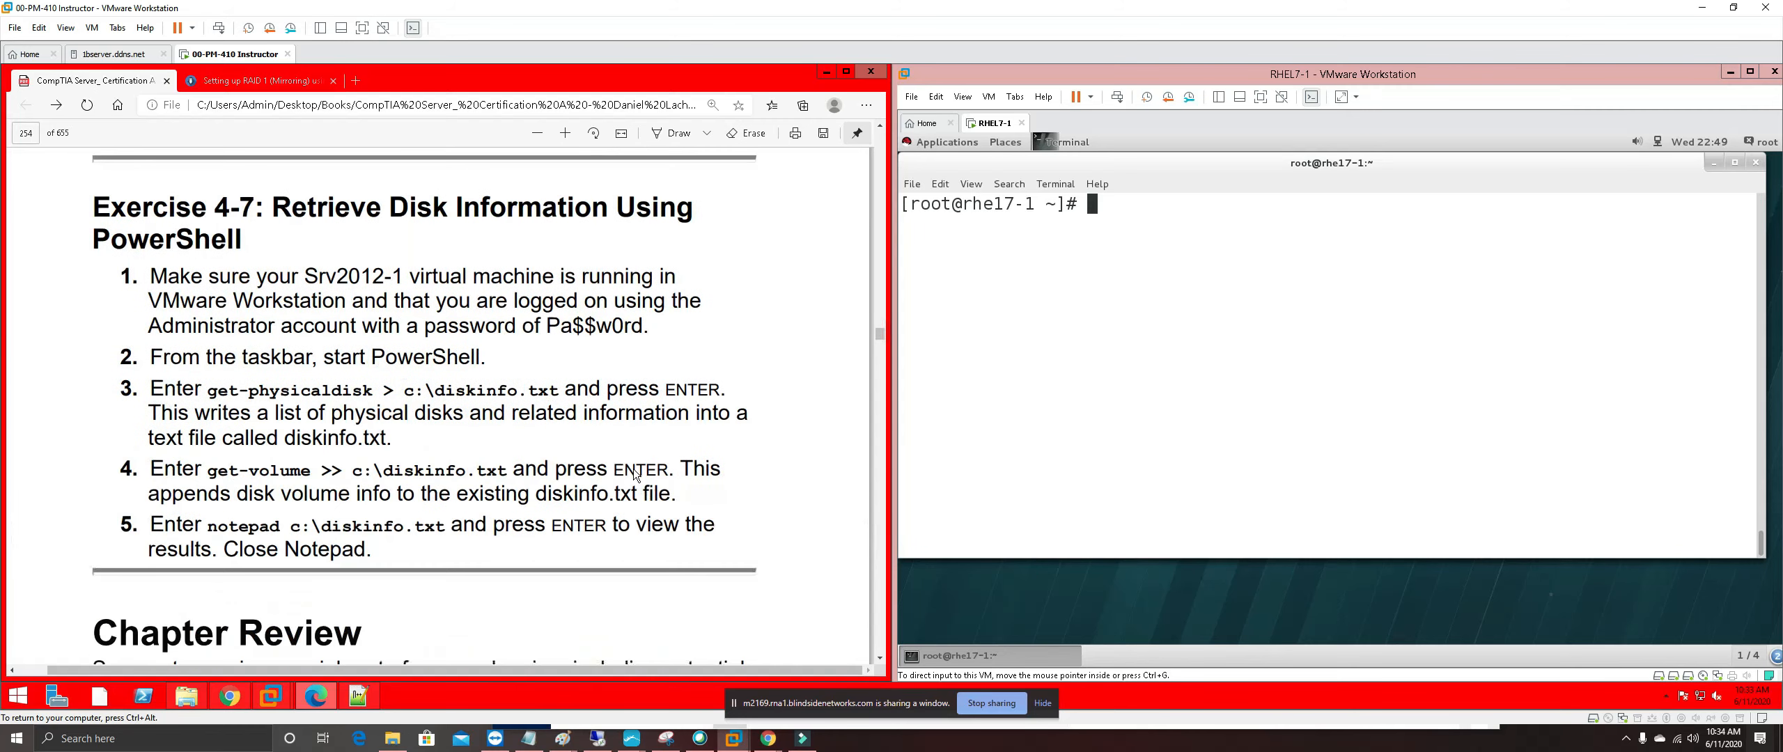
{"action": "scroll", "coordinate": [635, 474], "scroll_direction": "down", "scroll_amount": 2}
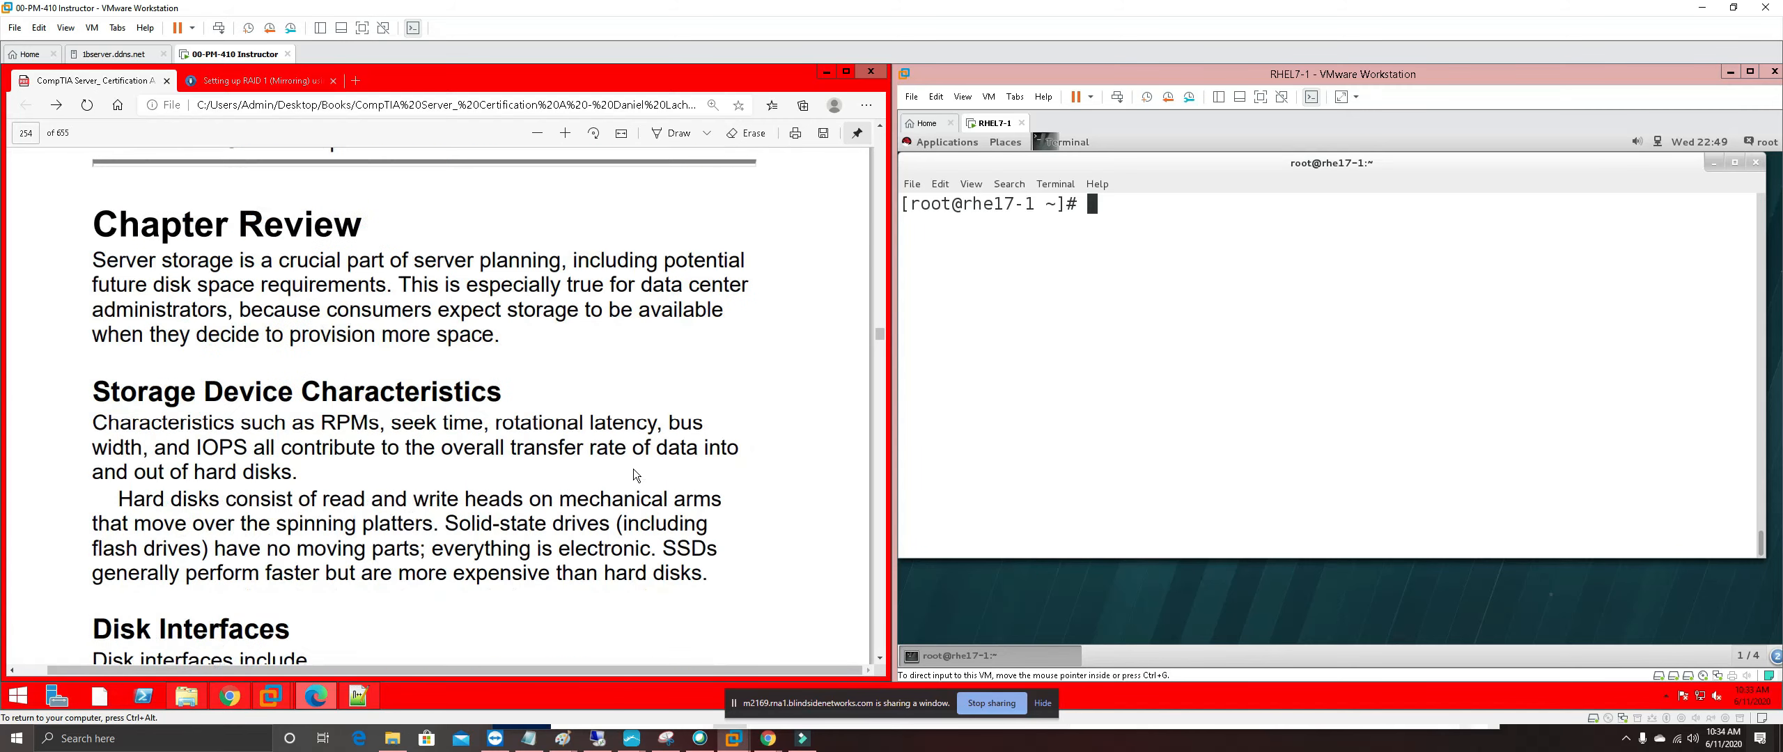
{"action": "scroll", "coordinate": [633, 467], "scroll_direction": "up", "scroll_amount": 8}
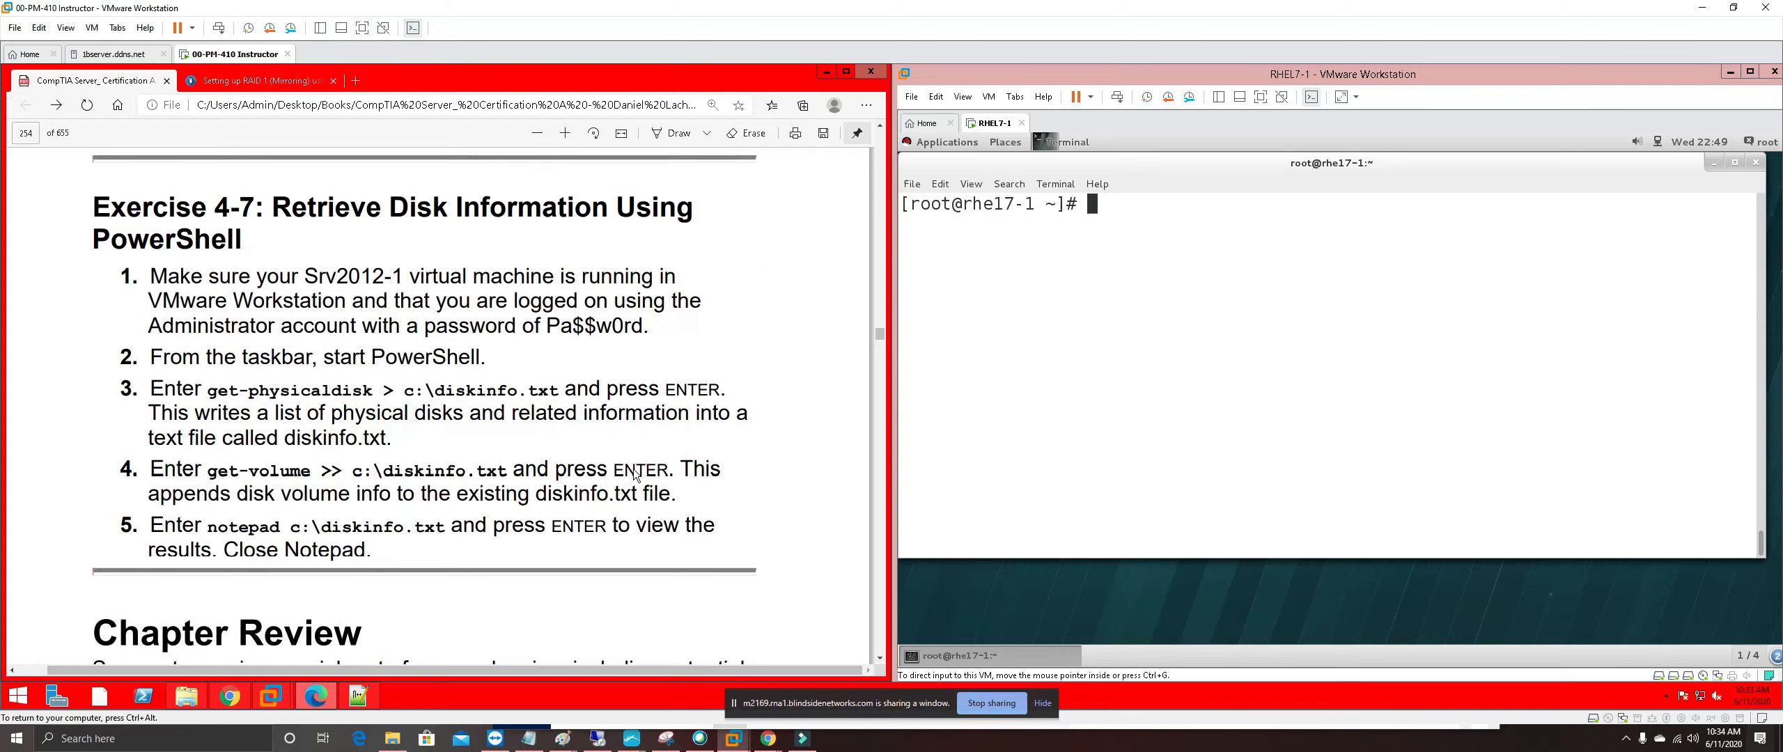
{"action": "scroll", "coordinate": [632, 468], "scroll_direction": "up", "scroll_amount": 12}
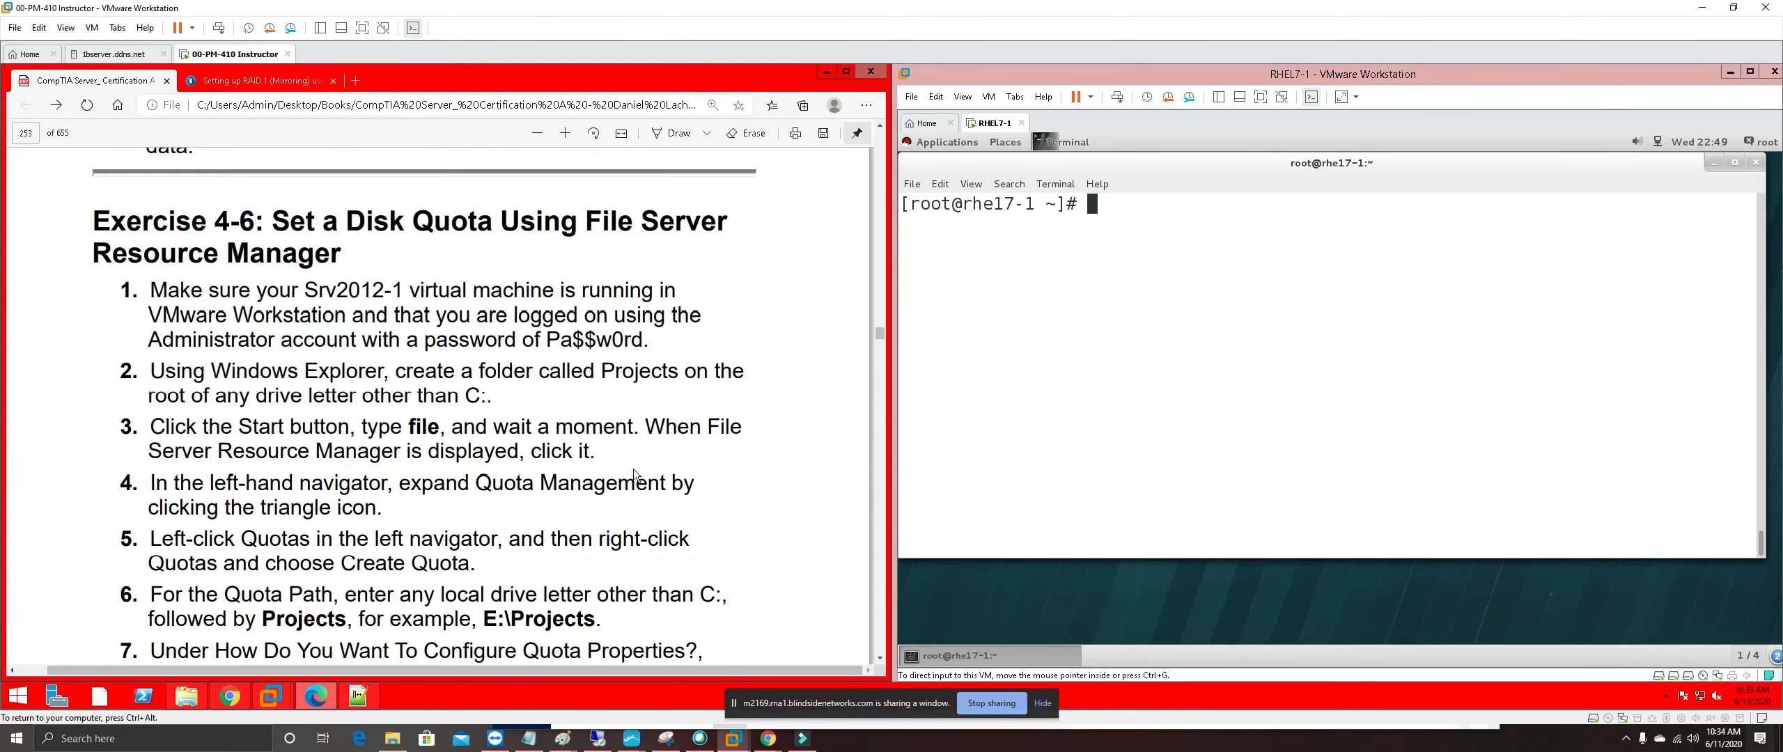
{"action": "scroll", "coordinate": [632, 468], "scroll_direction": "up", "scroll_amount": 11}
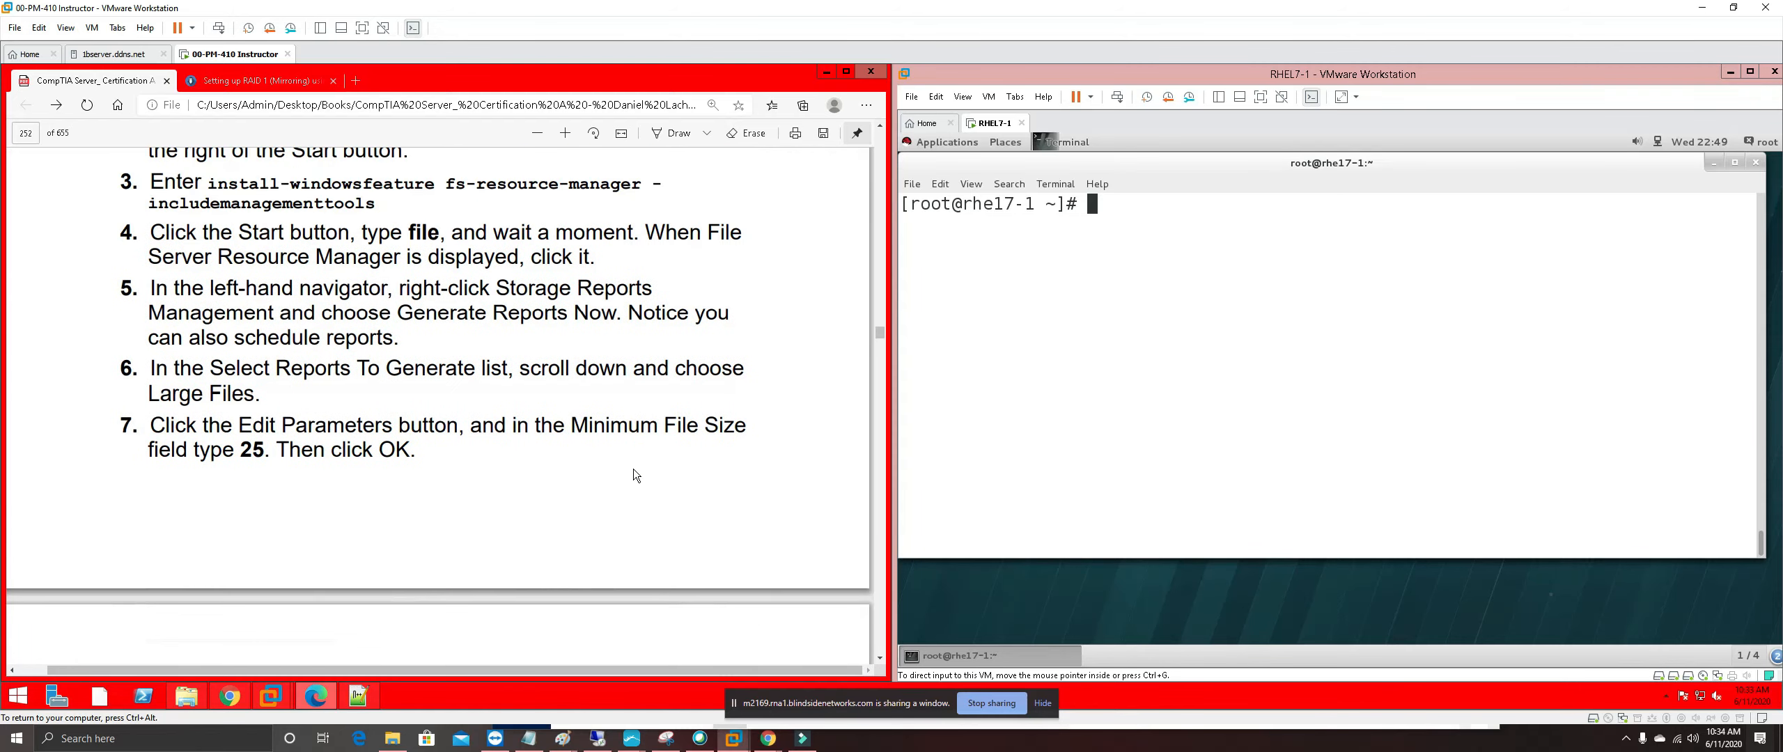
{"action": "scroll", "coordinate": [635, 475], "scroll_direction": "up", "scroll_amount": 2}
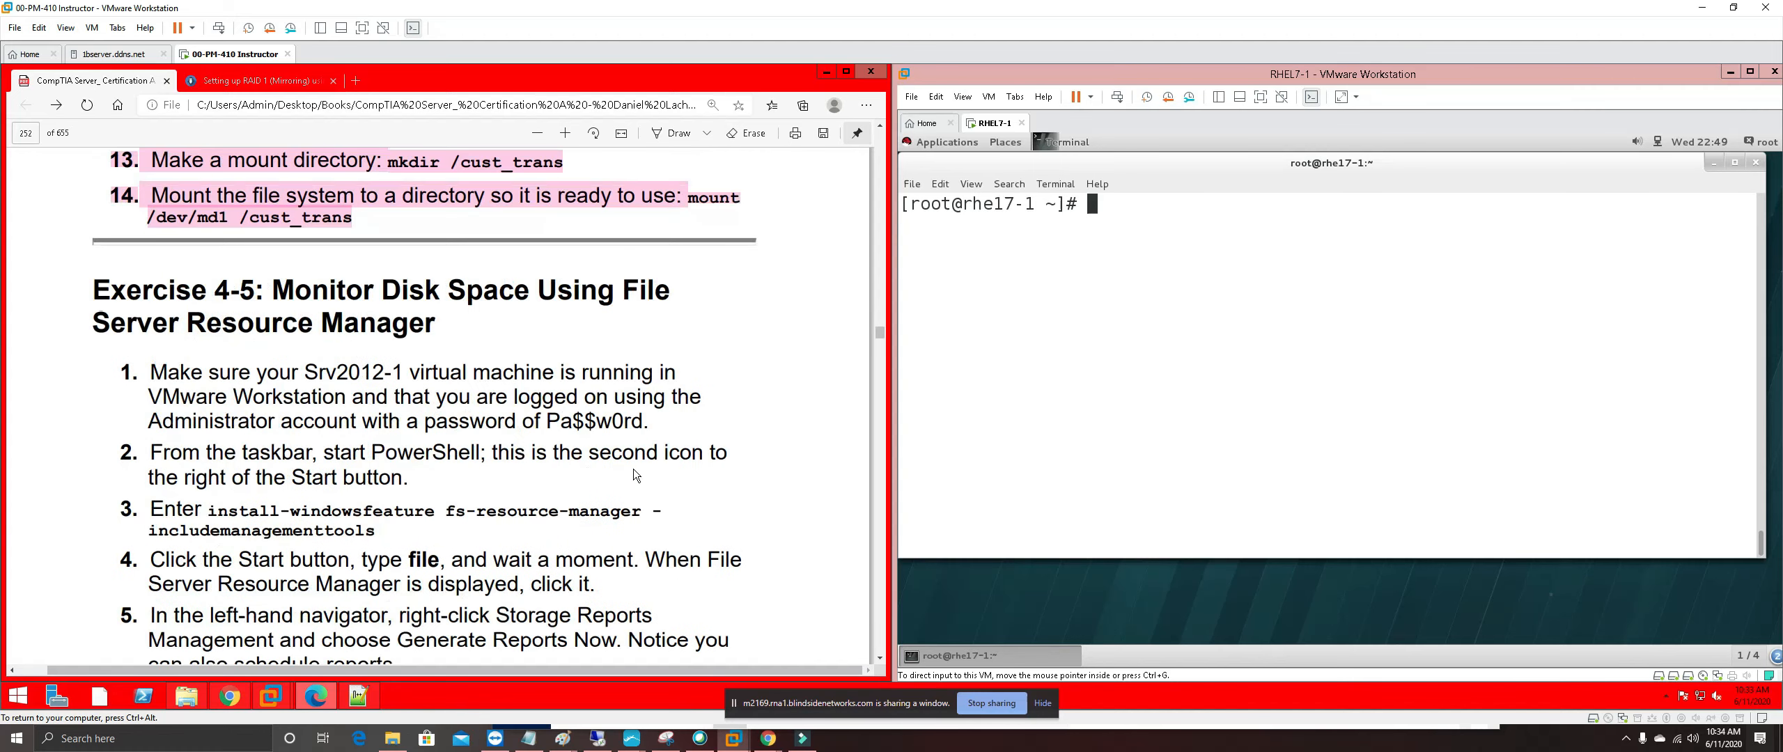
{"action": "scroll", "coordinate": [634, 473], "scroll_direction": "down", "scroll_amount": 1}
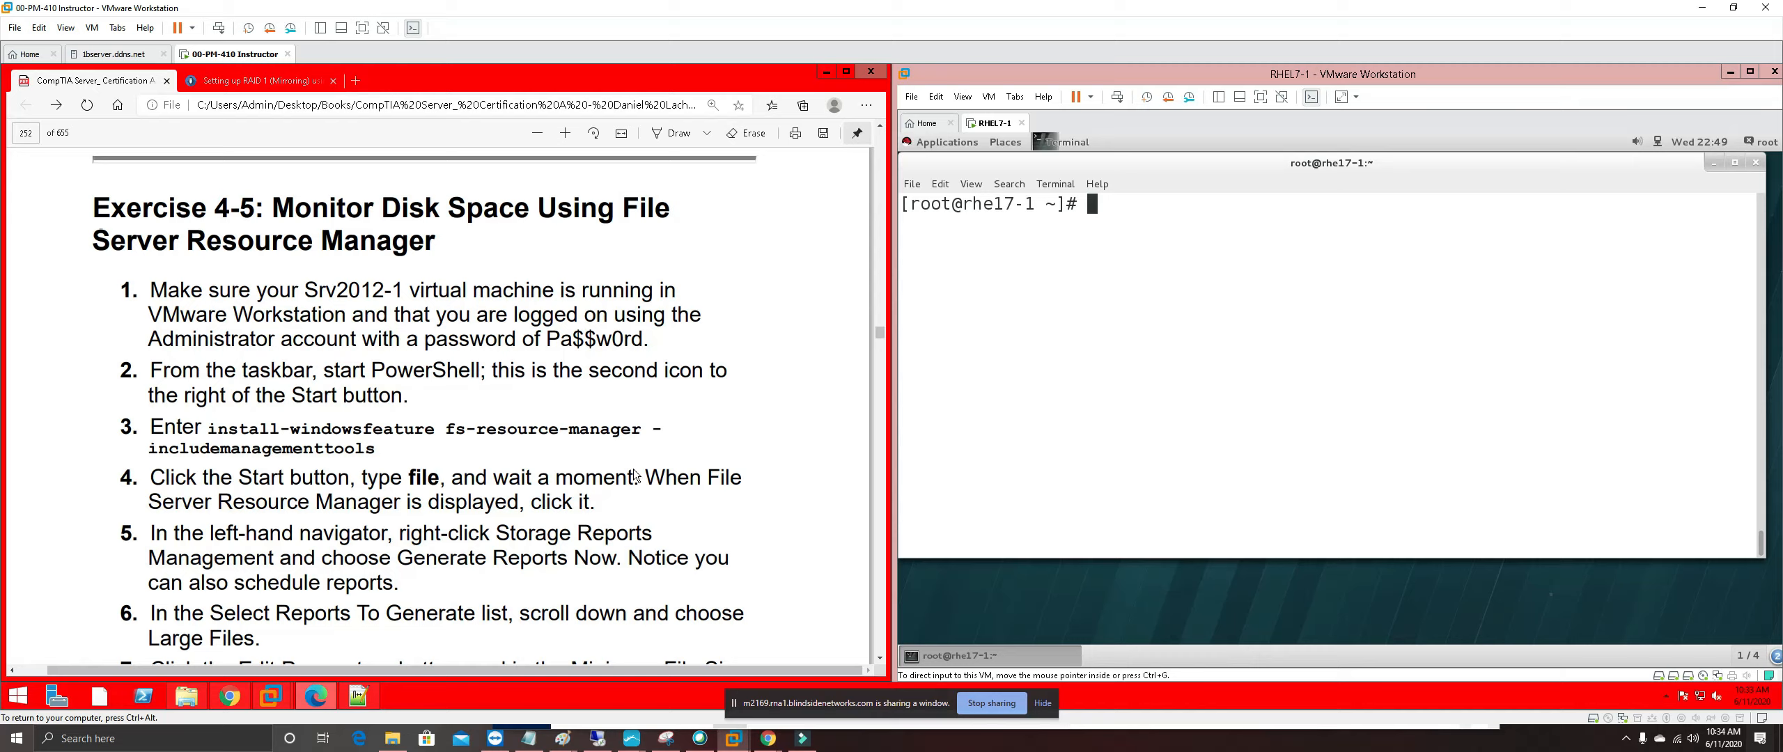
Leave RHEL7-1 running in the background and switch to the Srv2012-1 virtual machine
{"action": "left_click", "coordinate": [1022, 123]}
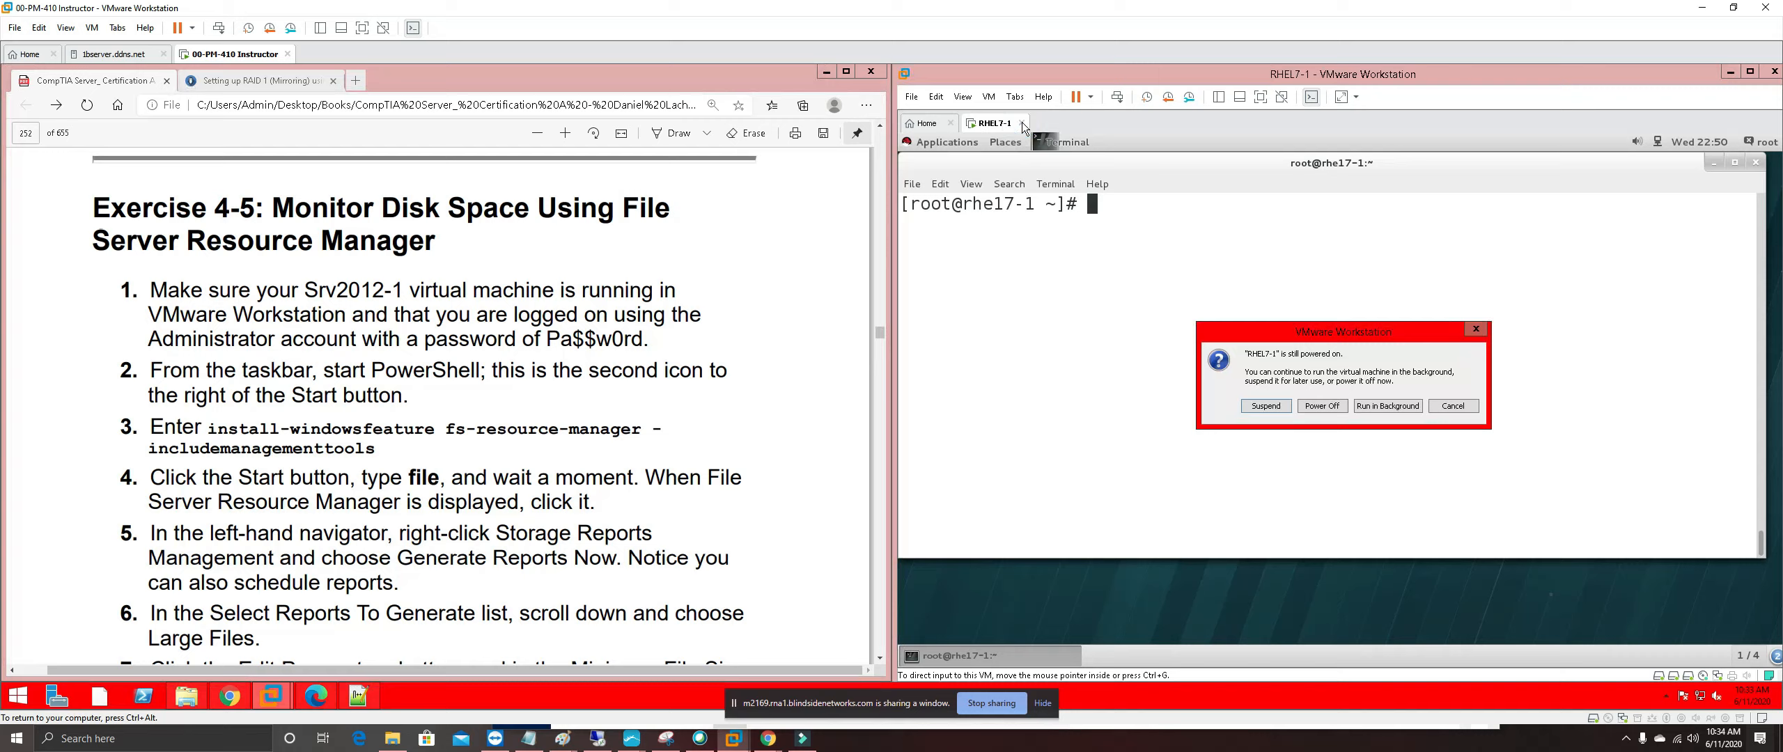
{"action": "left_click", "coordinate": [1367, 402]}
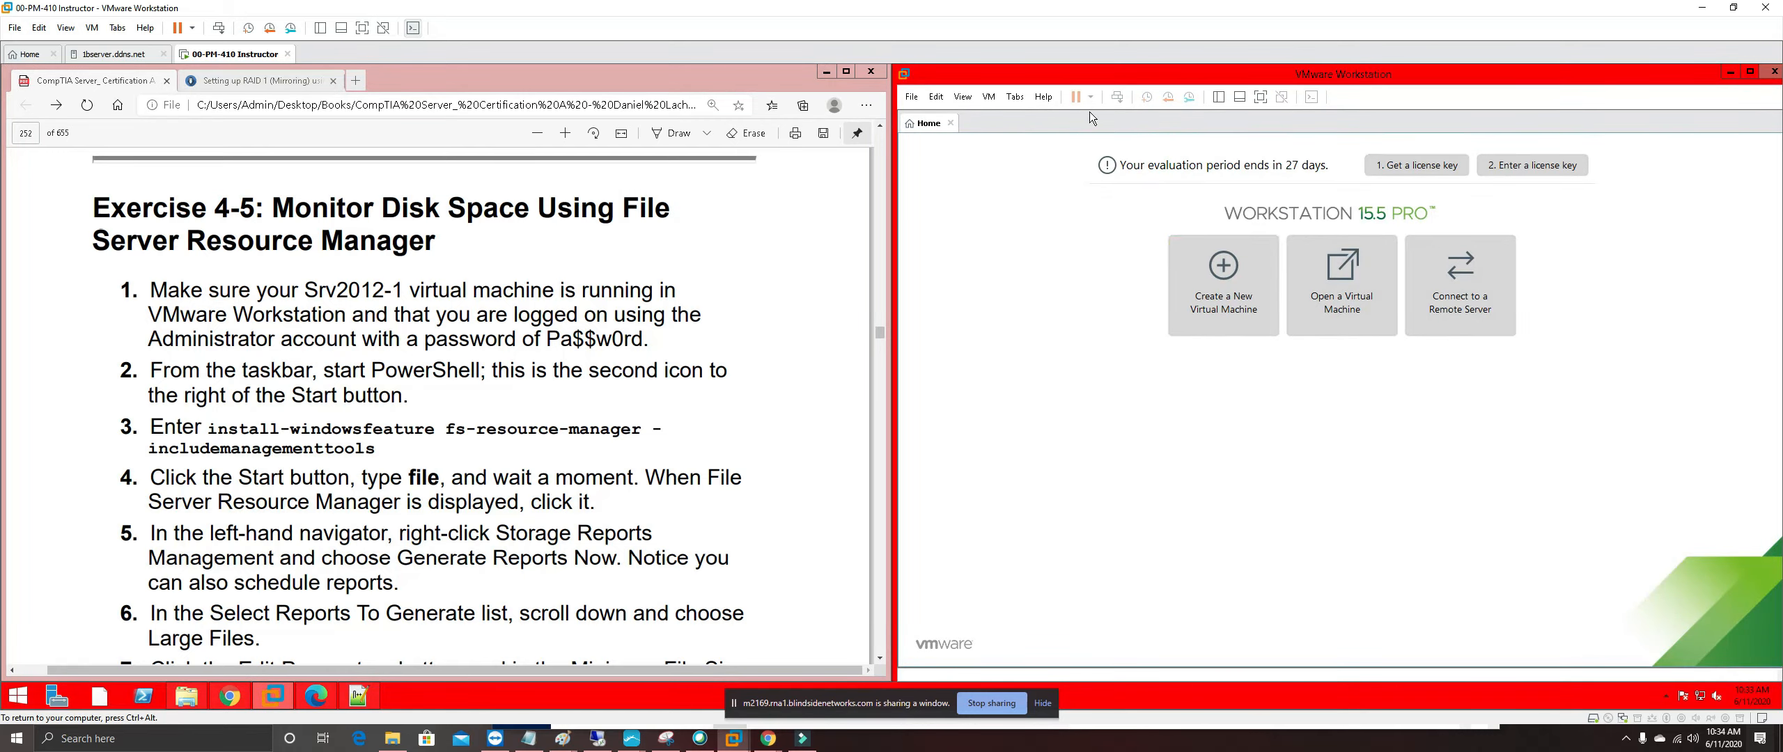
{"action": "left_click", "coordinate": [1218, 97]}
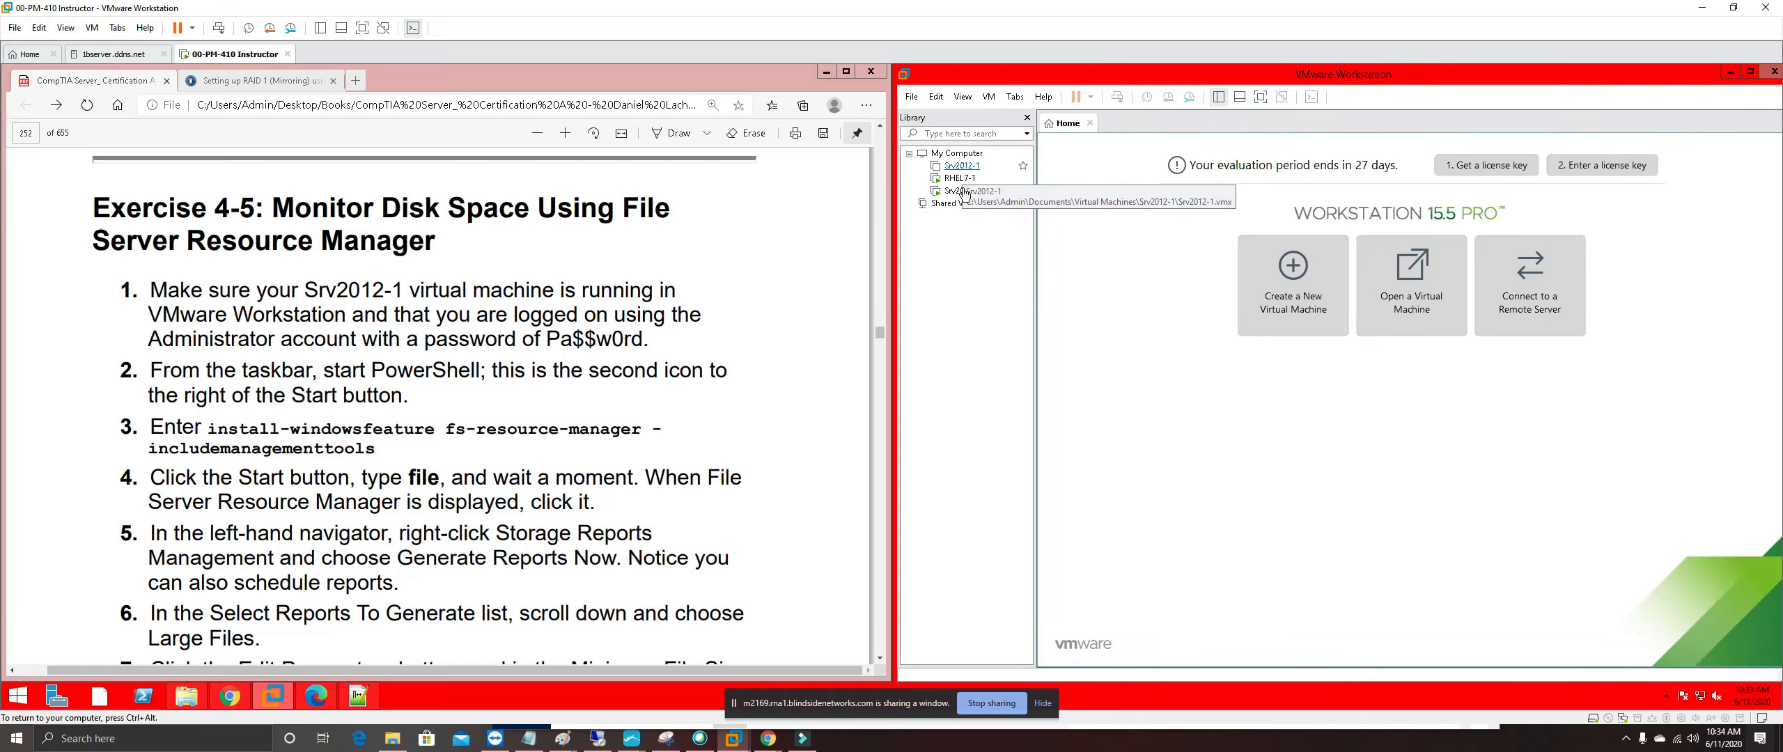
{"action": "left_click", "coordinate": [963, 167]}
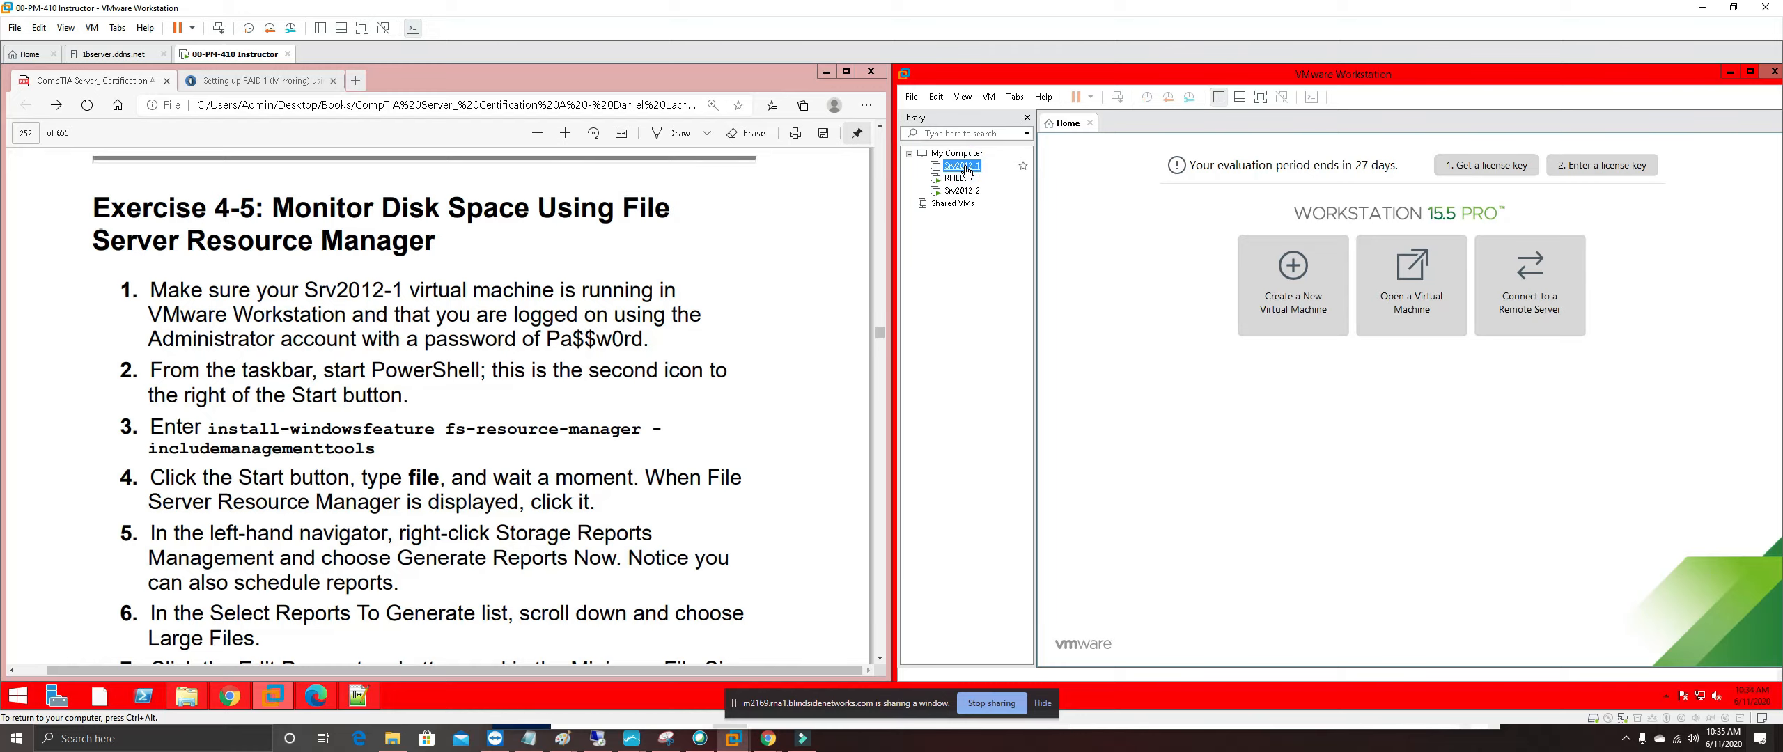
{"action": "double_click", "coordinate": [965, 170]}
{"action": "right_click", "coordinate": [966, 169]}
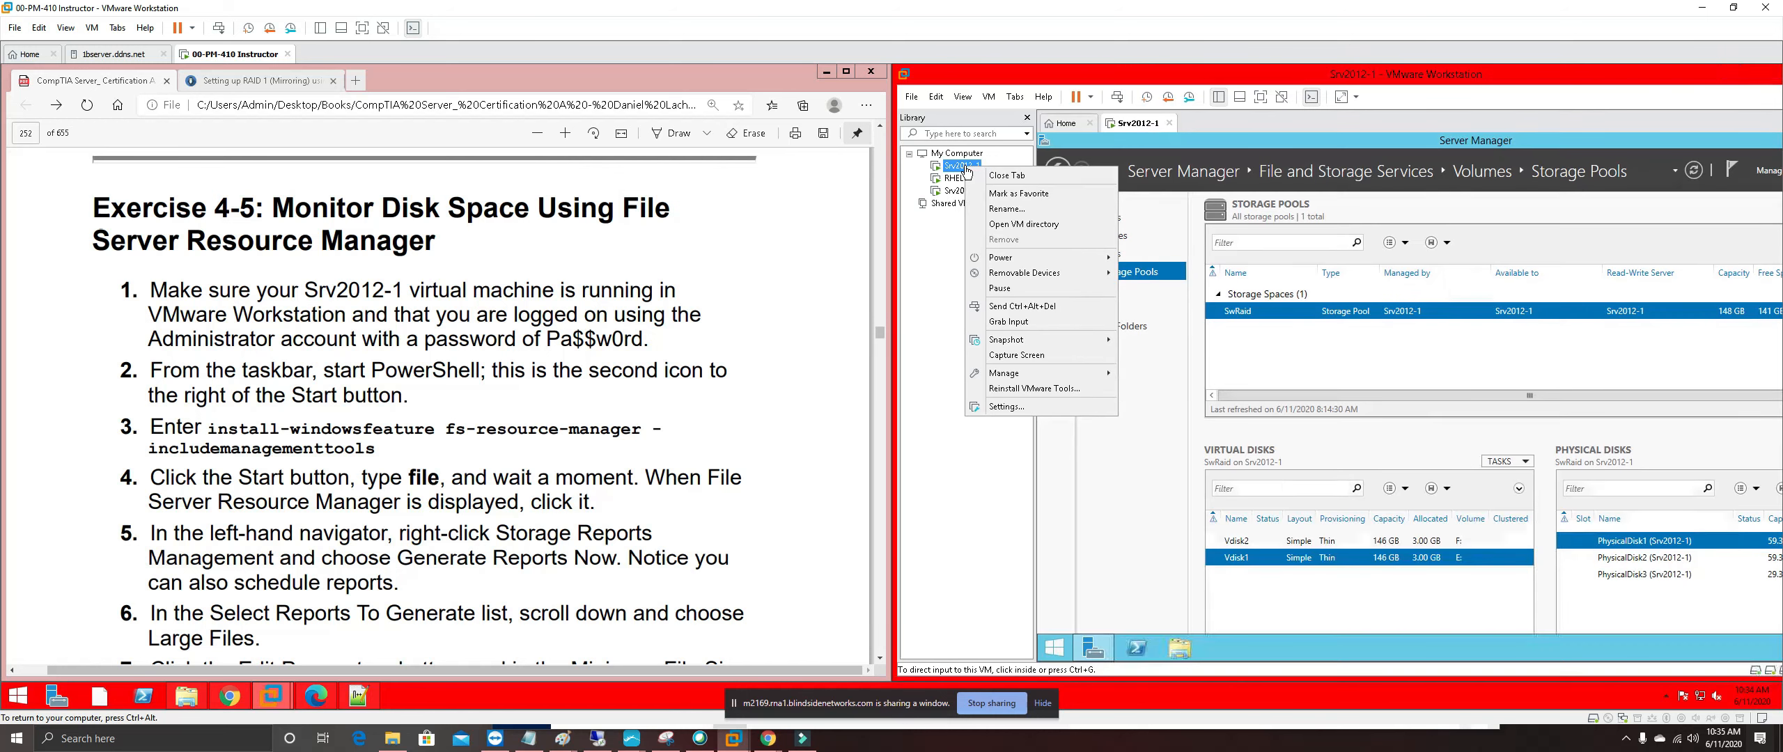
{"action": "left_click", "coordinate": [1192, 162]}
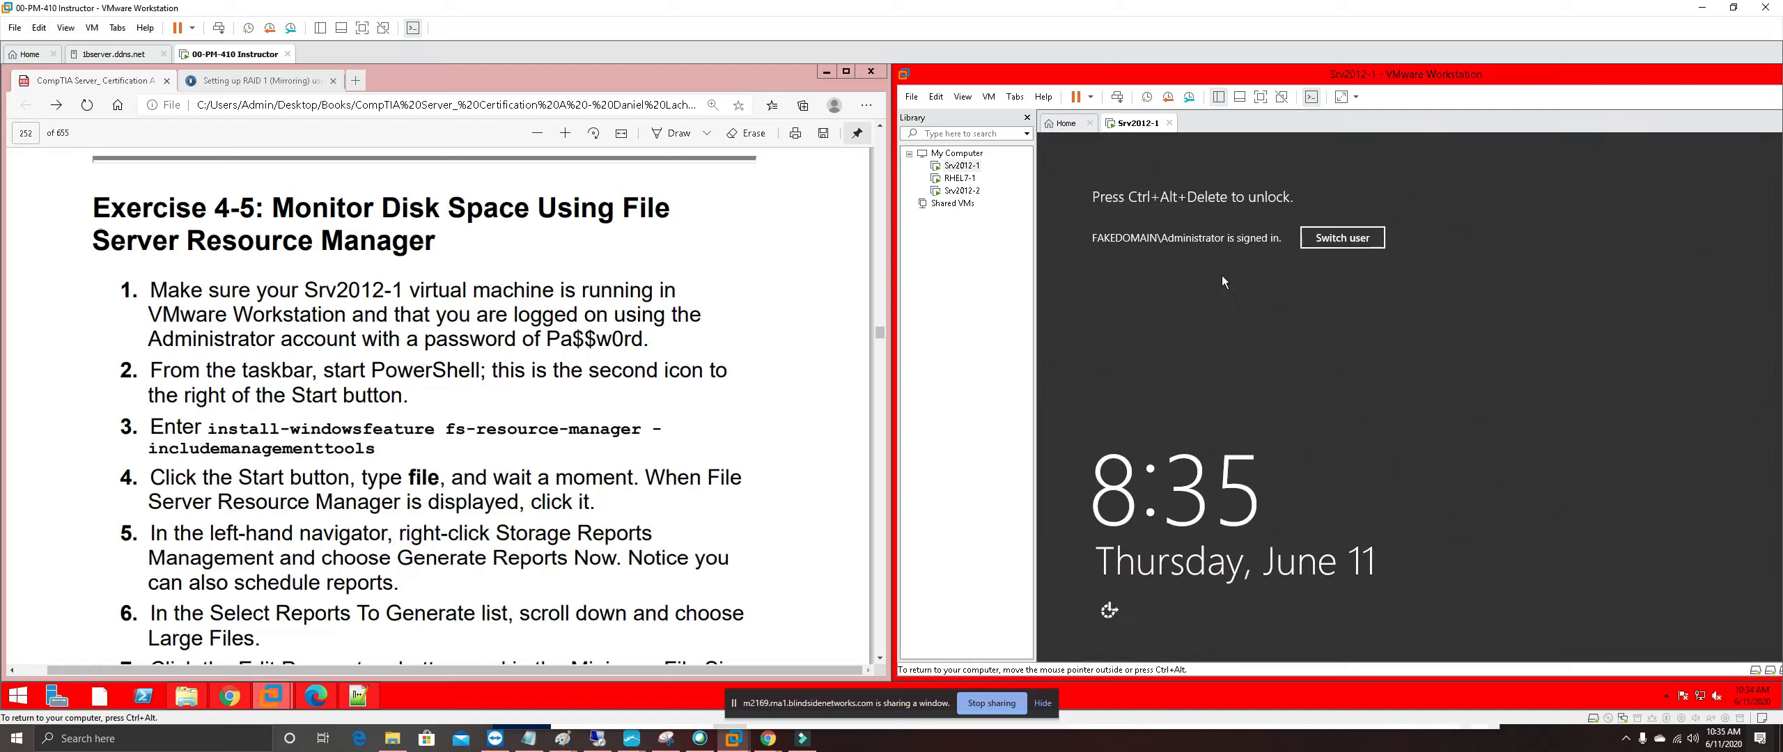
Send Ctrl+Alt+Del to Srv2012-1 and sign in with the Administrator password
{"action": "left_click", "coordinate": [1117, 97]}
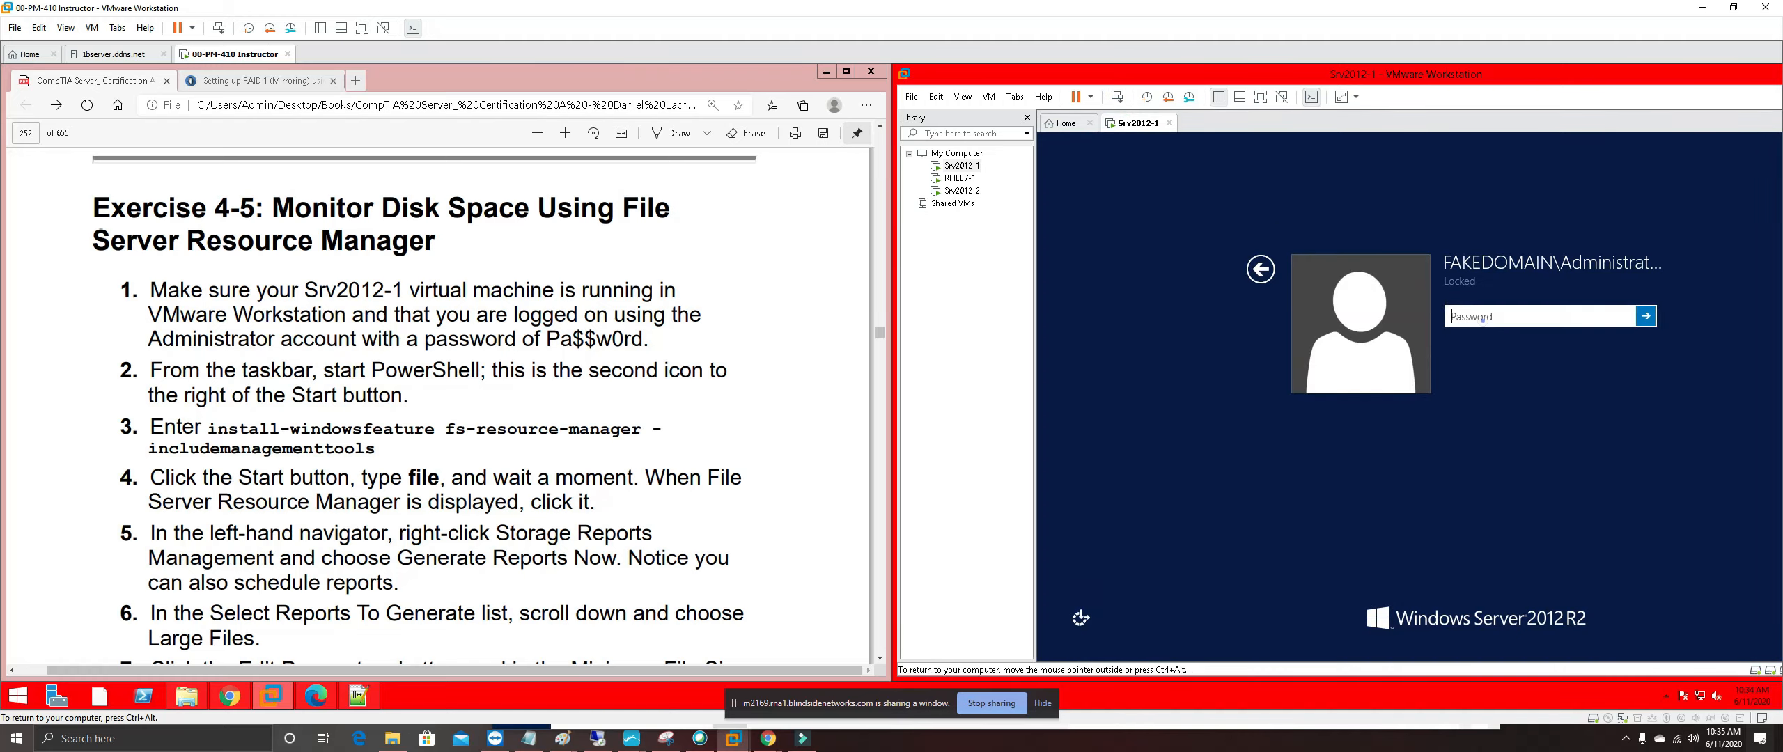
{"action": "type", "text": "Pa$$w0rd"}
{"action": "key", "text": "Return"}
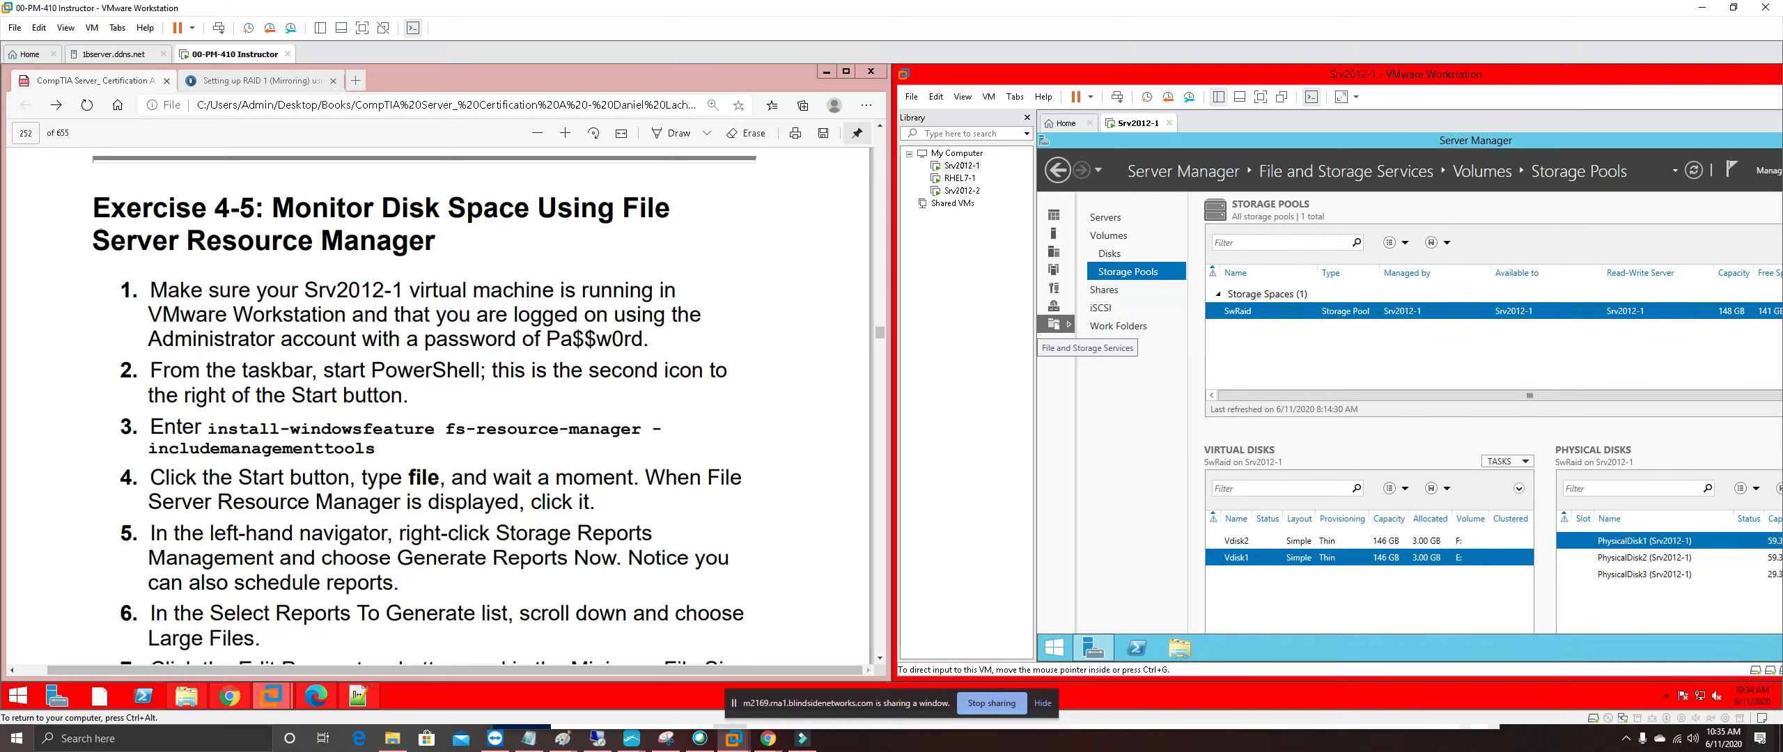
Highlight exercise step 1 in the manual pink
{"action": "left_click_drag", "start_coordinate": [654, 341], "coordinate": [124, 288]}
{"action": "right_click", "coordinate": [194, 296]}
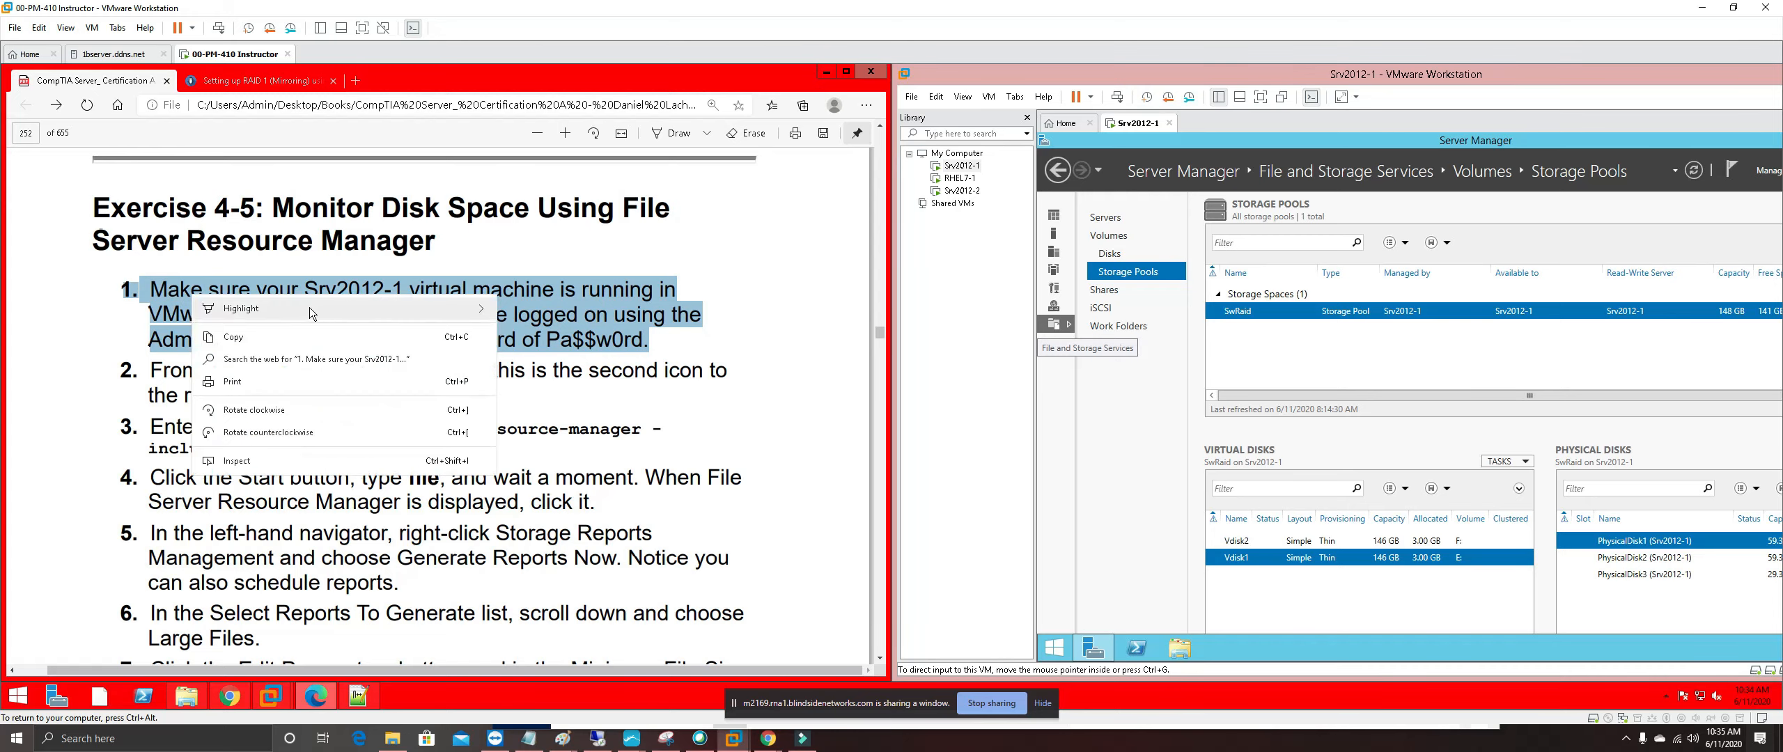
{"action": "mouse_move", "coordinate": [392, 313]}
{"action": "left_click", "coordinate": [553, 376]}
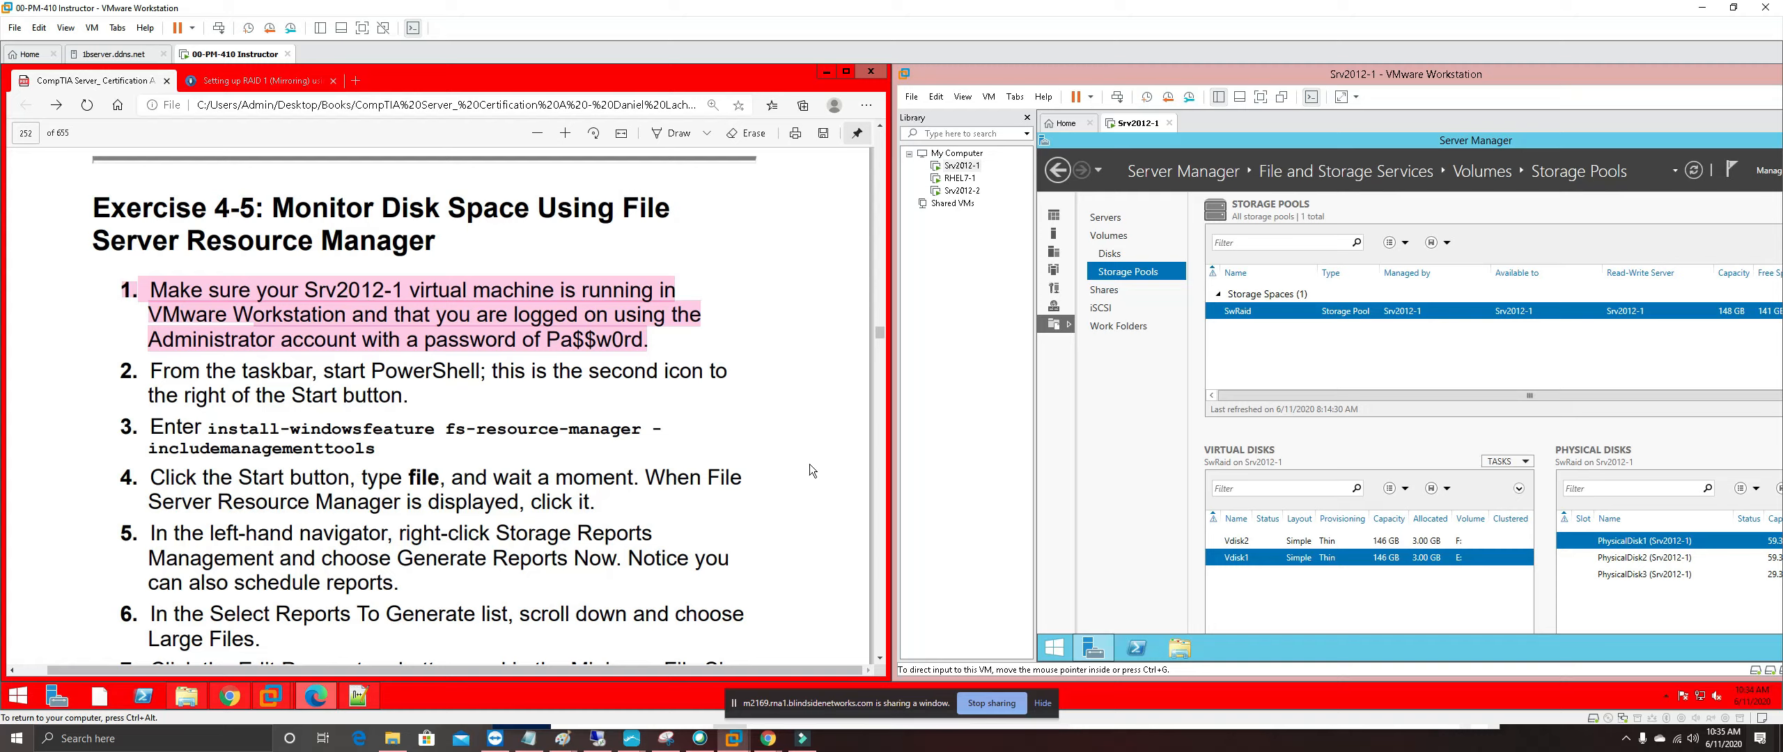
In a maximized PowerShell, run Install-WindowsFeature fs-resource-manager -IncludeManagementTools
{"action": "left_click", "coordinate": [1138, 642]}
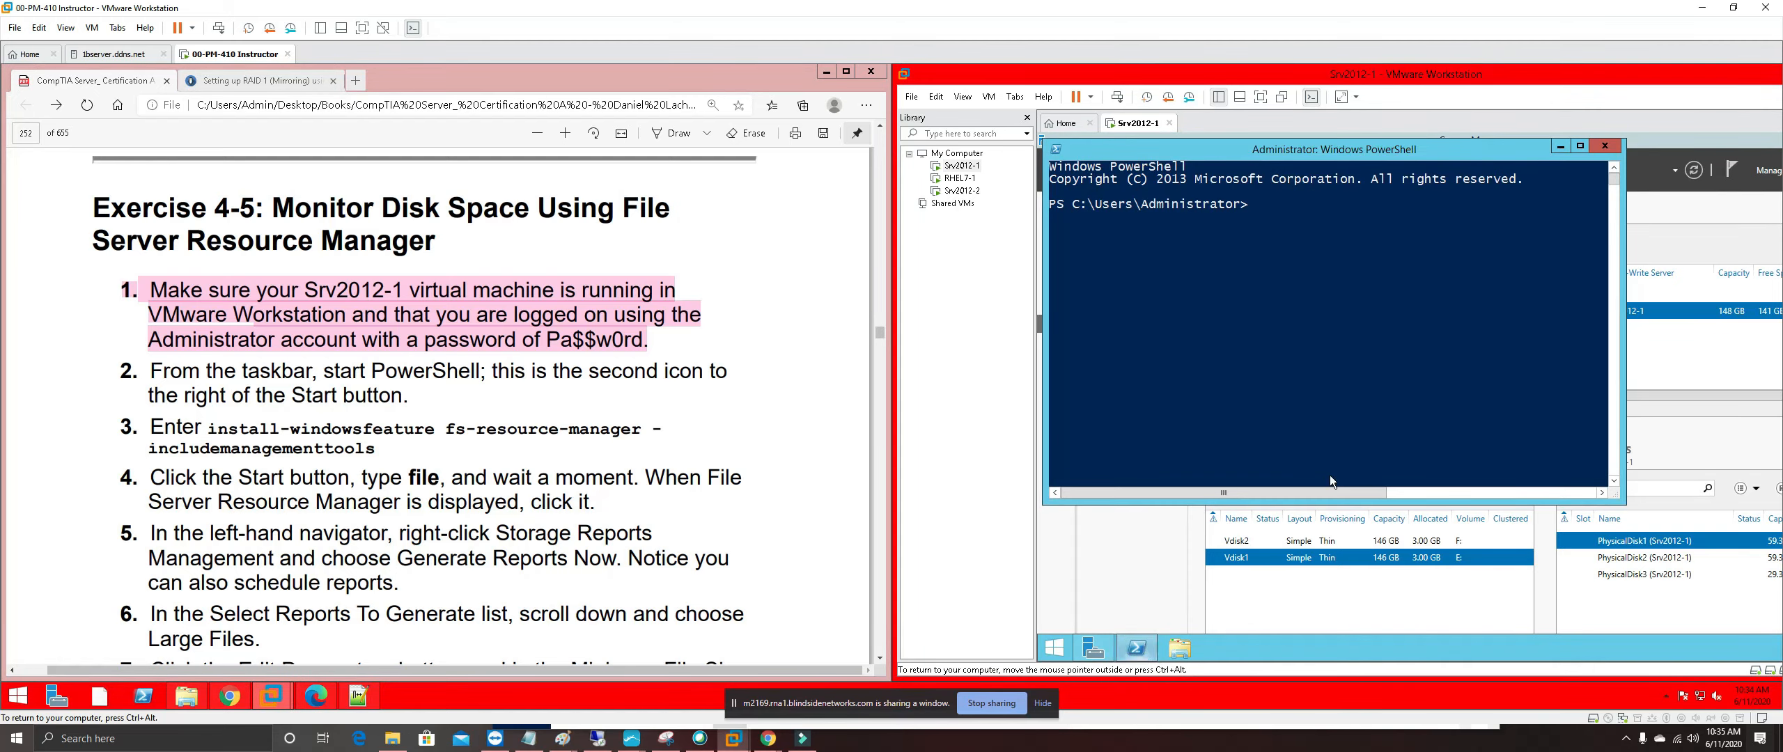
{"action": "left_click", "coordinate": [1580, 145]}
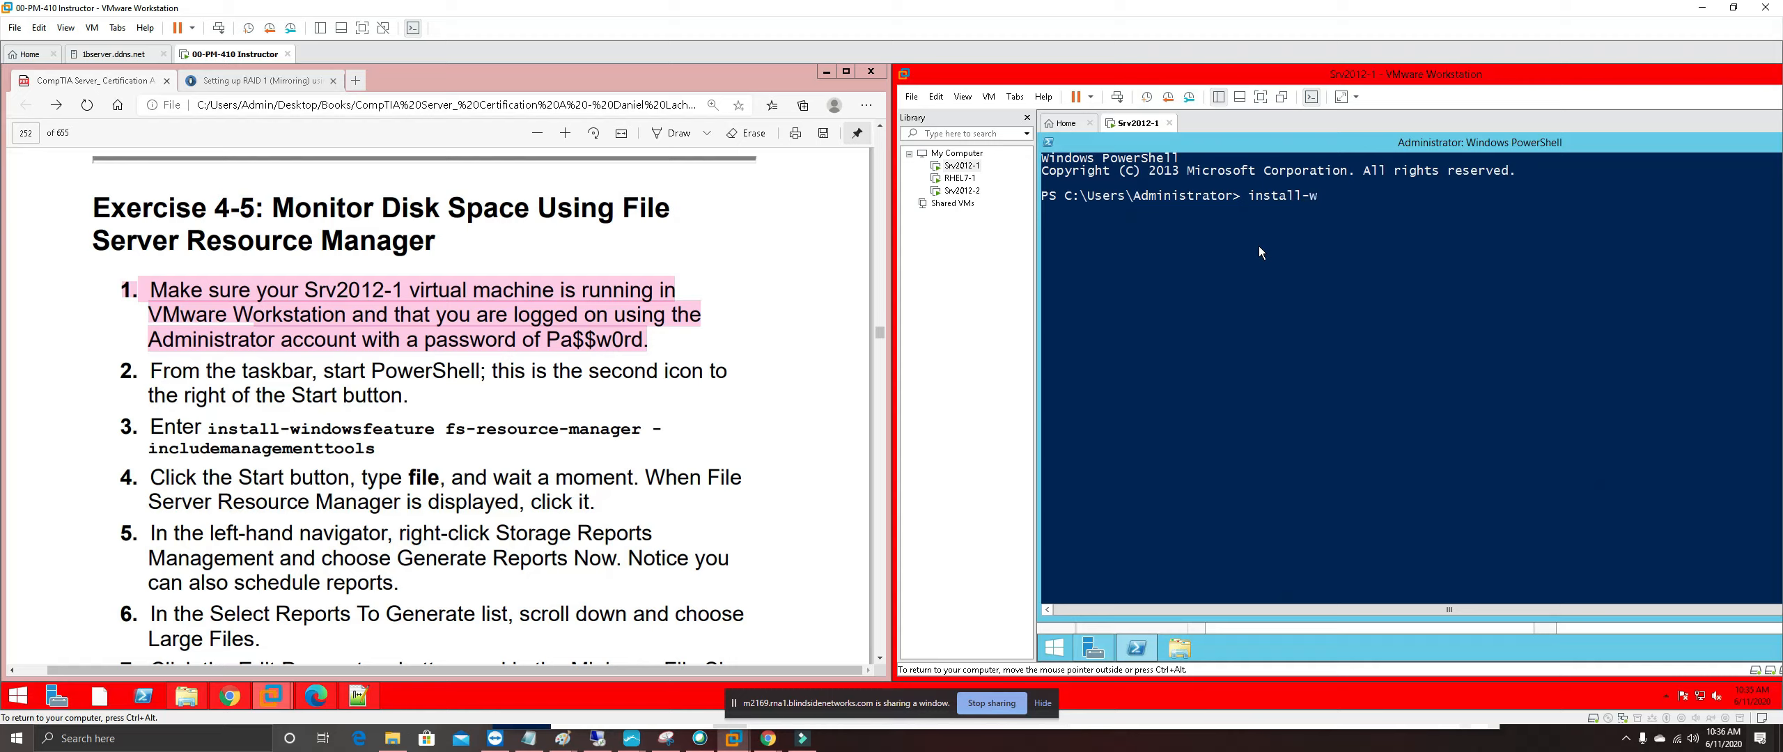
{"action": "type", "text": "indowf"}
{"action": "type", "text": "e"}
{"action": "key", "text": "BackSpace"}
{"action": "key", "text": "BackSpace"}
{"action": "type", "text": "s"}
{"action": "key", "text": "Tab"}
{"action": "type", "text": "fs-resource"}
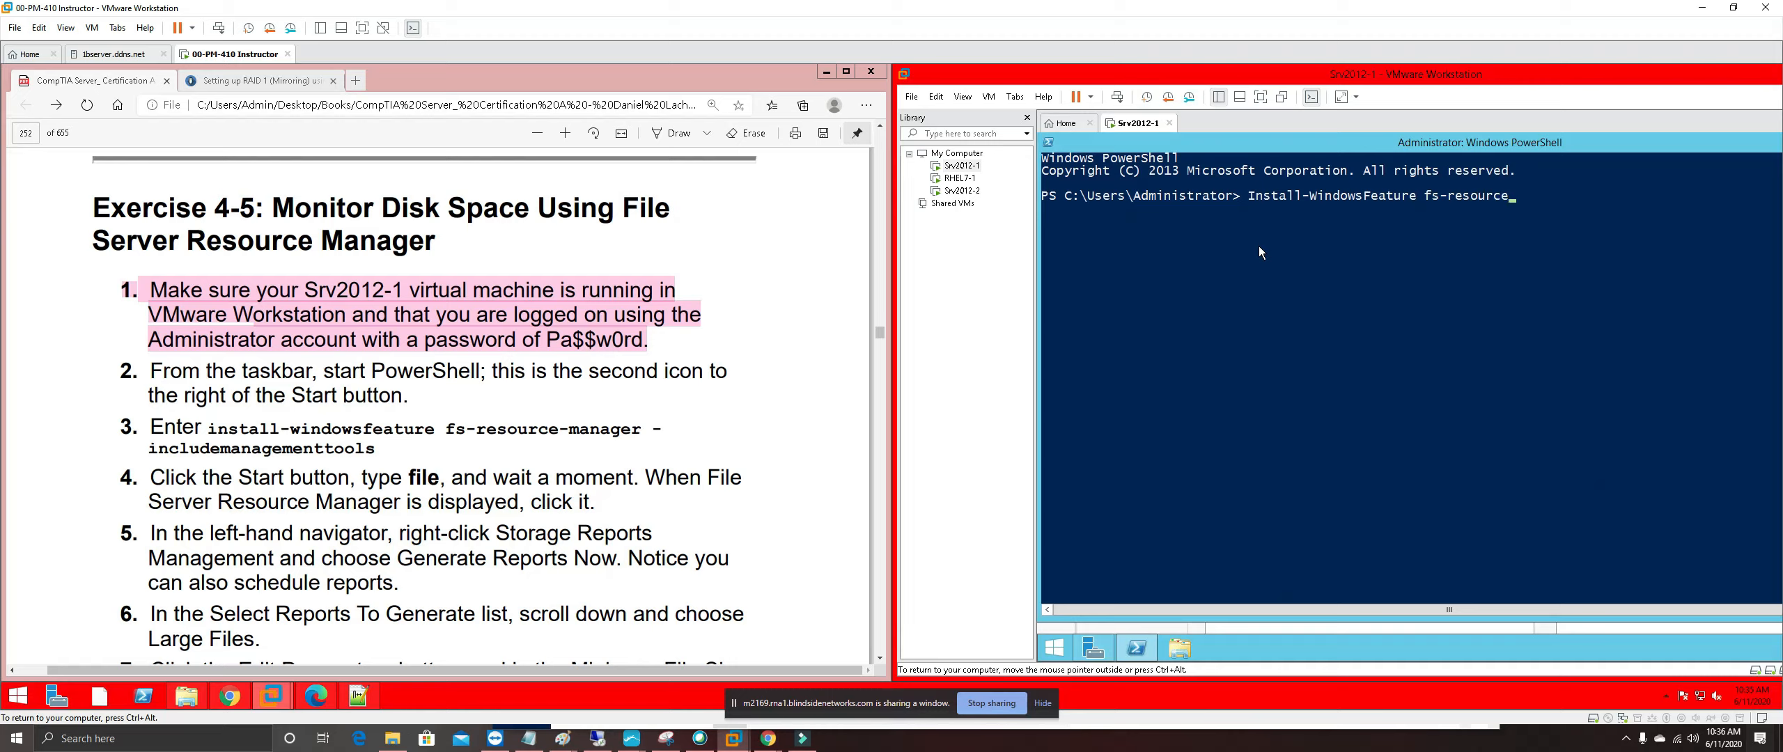
{"action": "type", "text": "-manager"}
{"action": "type", "text": "-inde"}
{"action": "key", "text": "Tab"}
{"action": "key", "text": "Tab"}
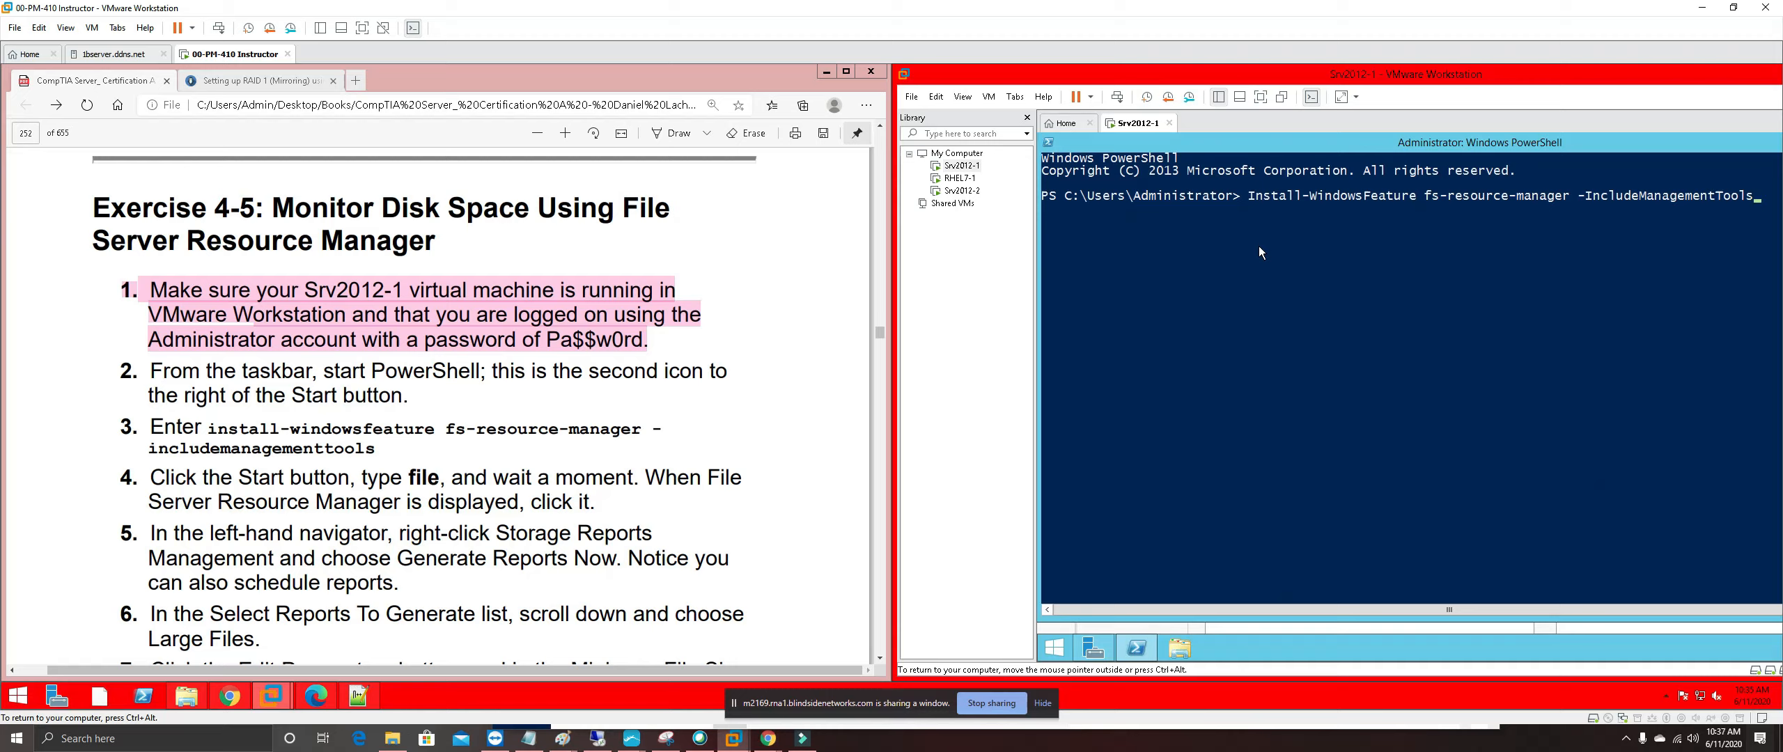
{"action": "key", "text": "Return"}
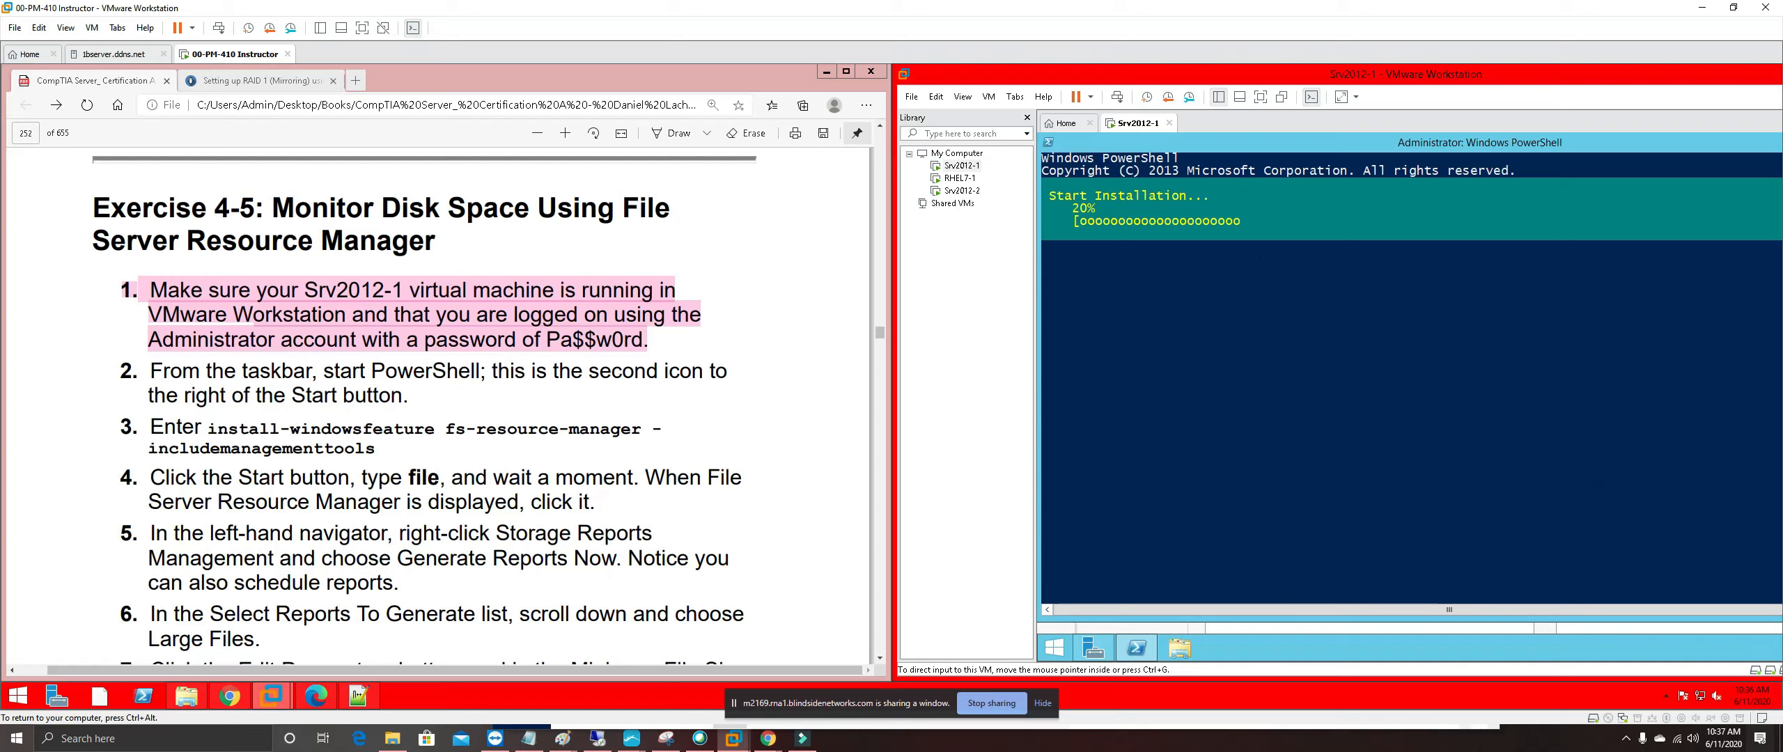
Highlight manual steps 2 and 3 pink and scroll down while FSRM installs
{"action": "left_click_drag", "start_coordinate": [376, 449], "coordinate": [122, 368]}
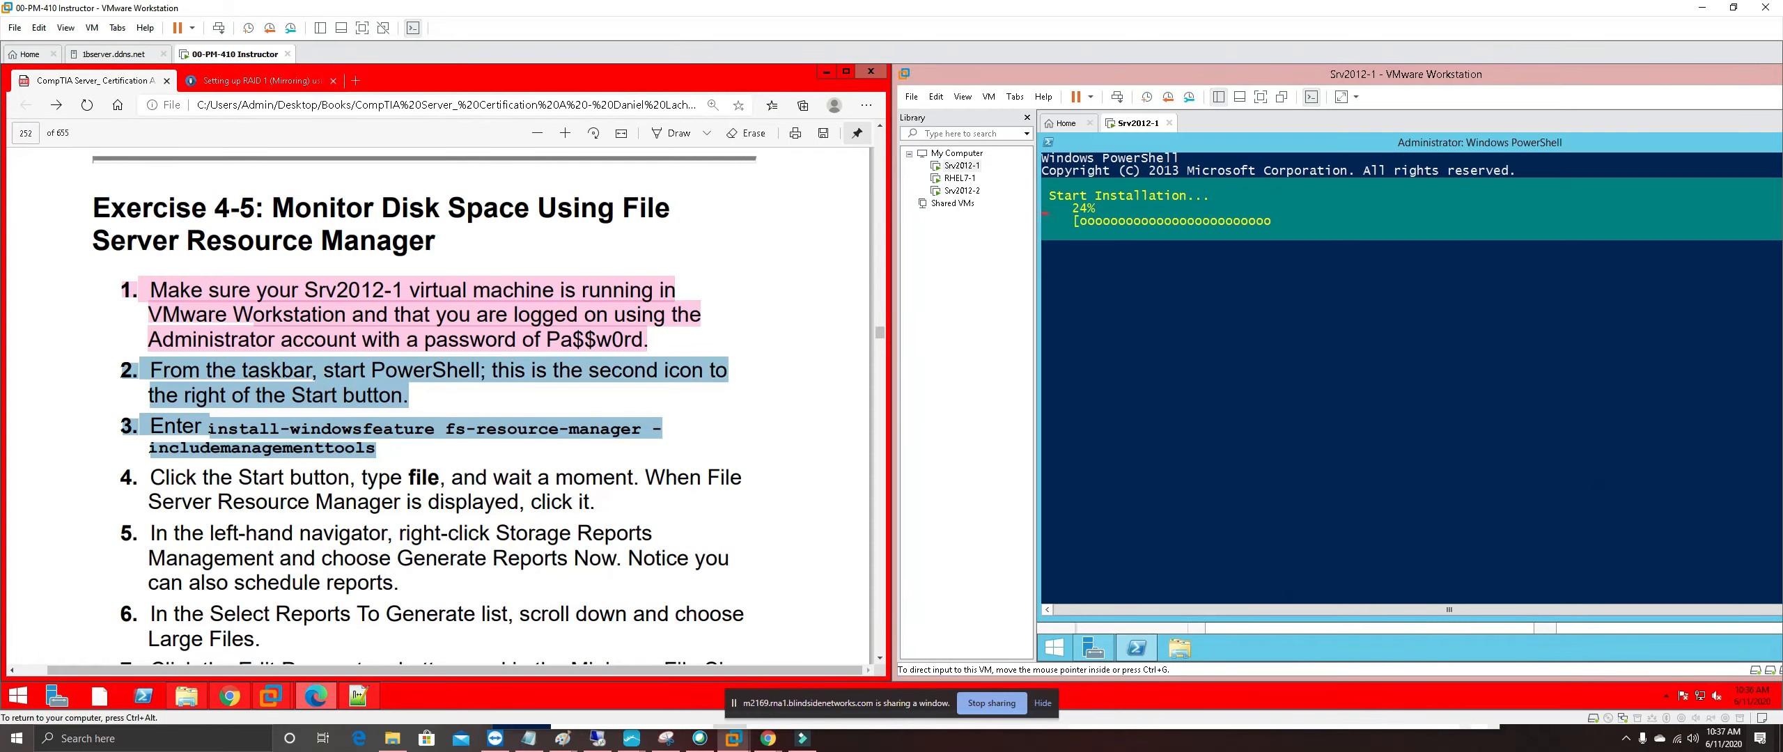
{"action": "right_click", "coordinate": [220, 372]}
{"action": "mouse_move", "coordinate": [373, 382]}
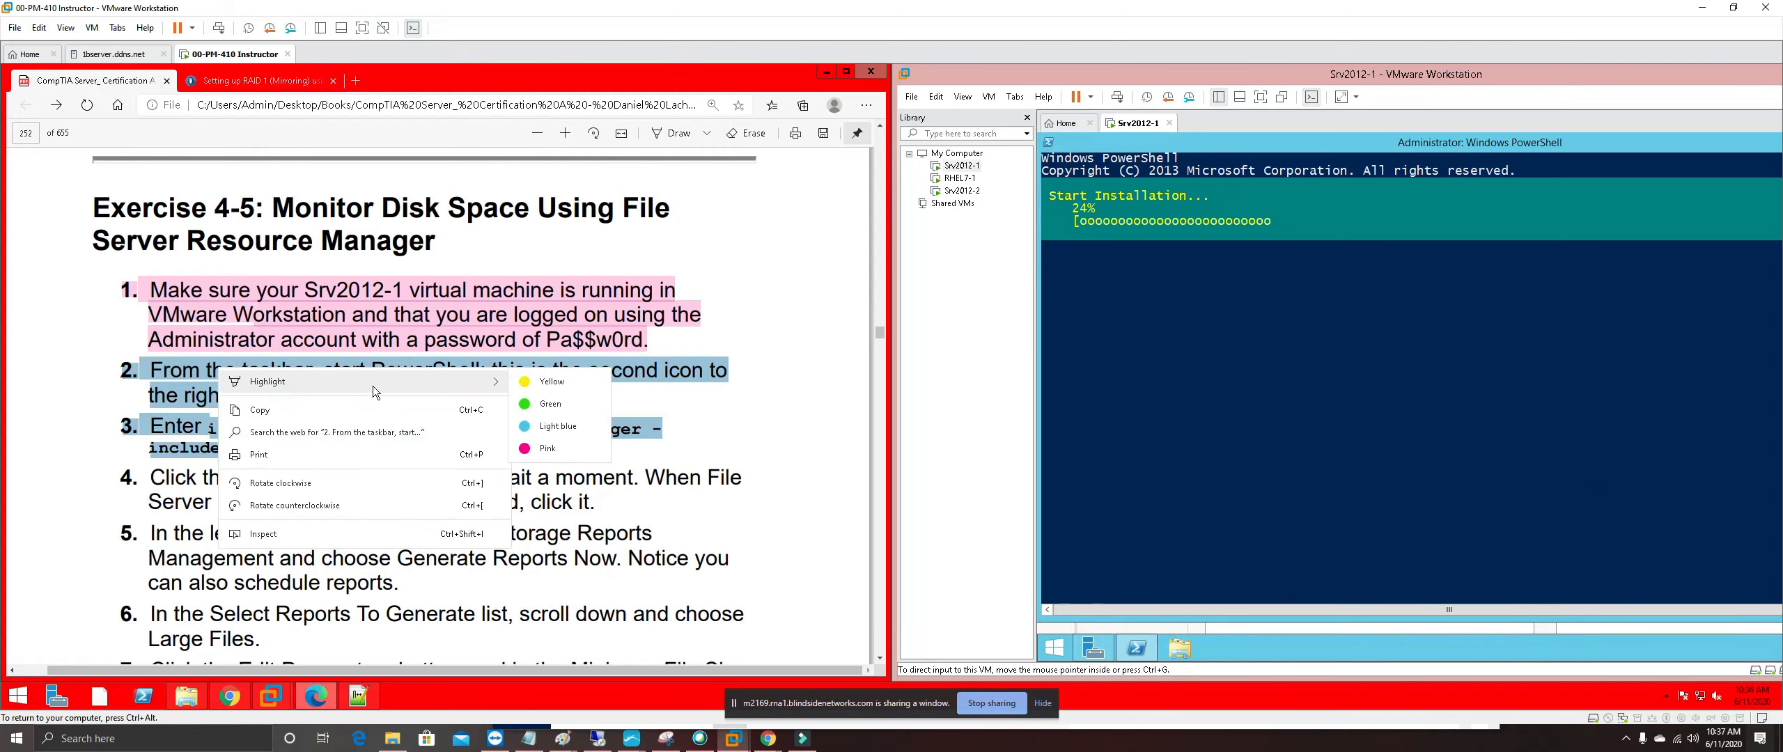
{"action": "left_click", "coordinate": [559, 450]}
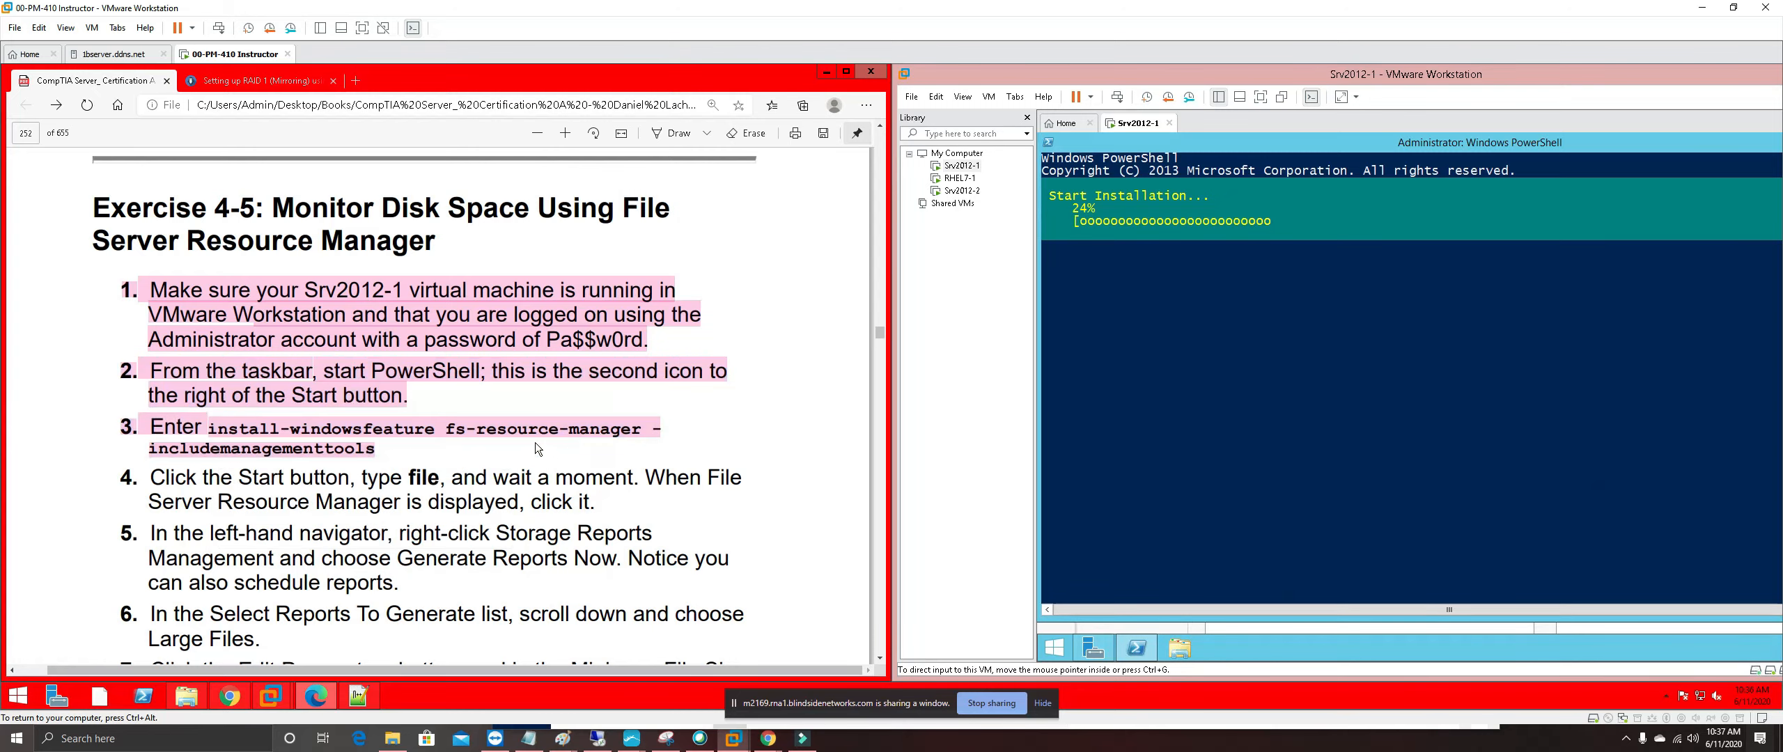
{"action": "scroll", "coordinate": [535, 443], "scroll_direction": "down", "scroll_amount": 1}
{"action": "scroll", "coordinate": [419, 387], "scroll_direction": "down", "scroll_amount": 2}
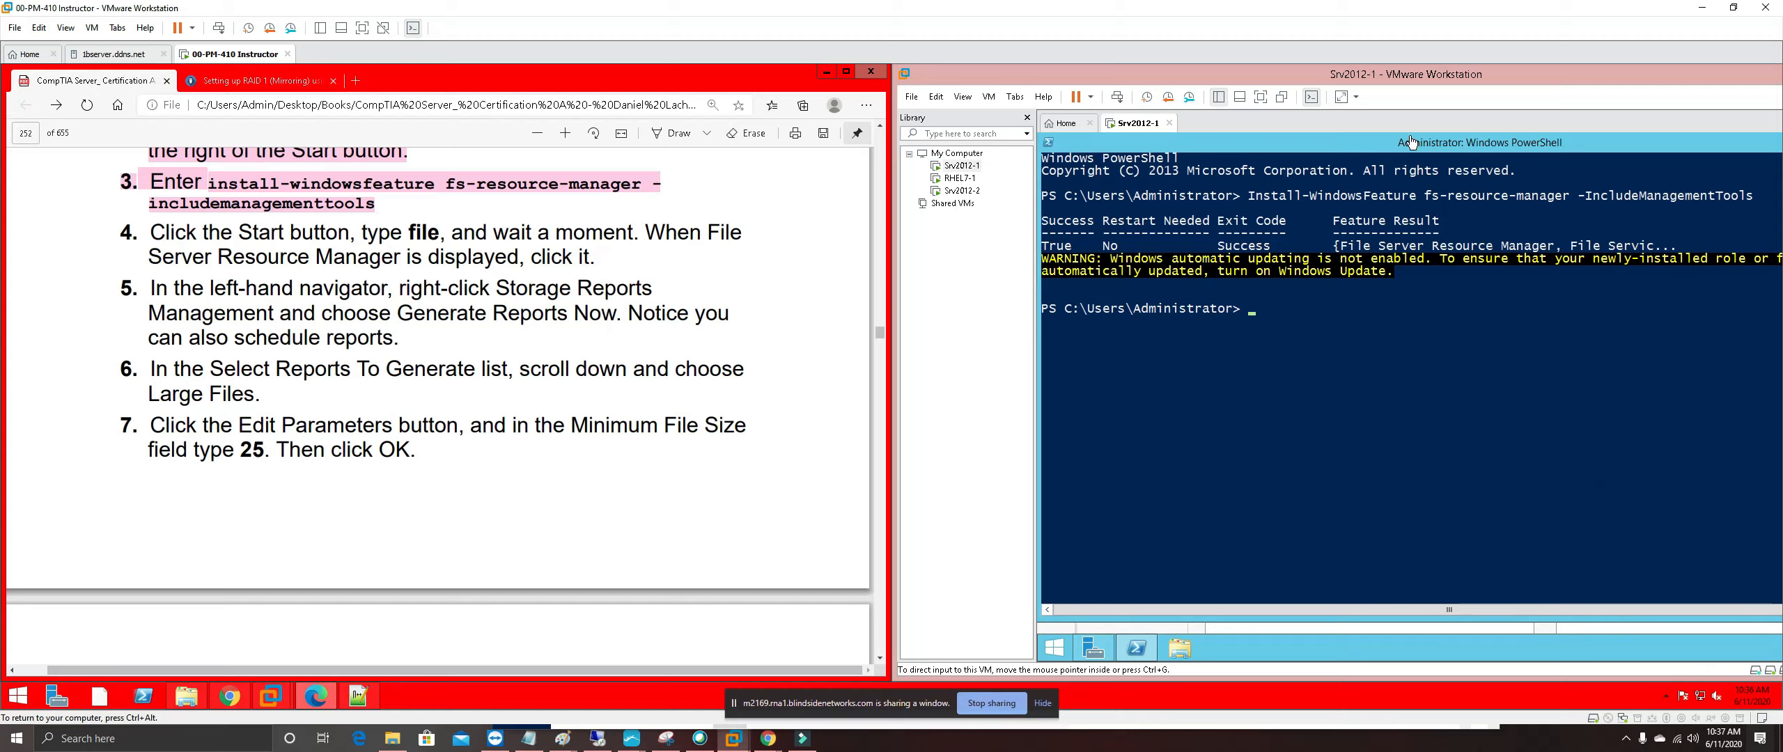
Close the PowerShell and Server Manager windows on Srv2012-1
{"action": "left_click_drag", "start_coordinate": [1462, 149], "coordinate": [1257, 169]}
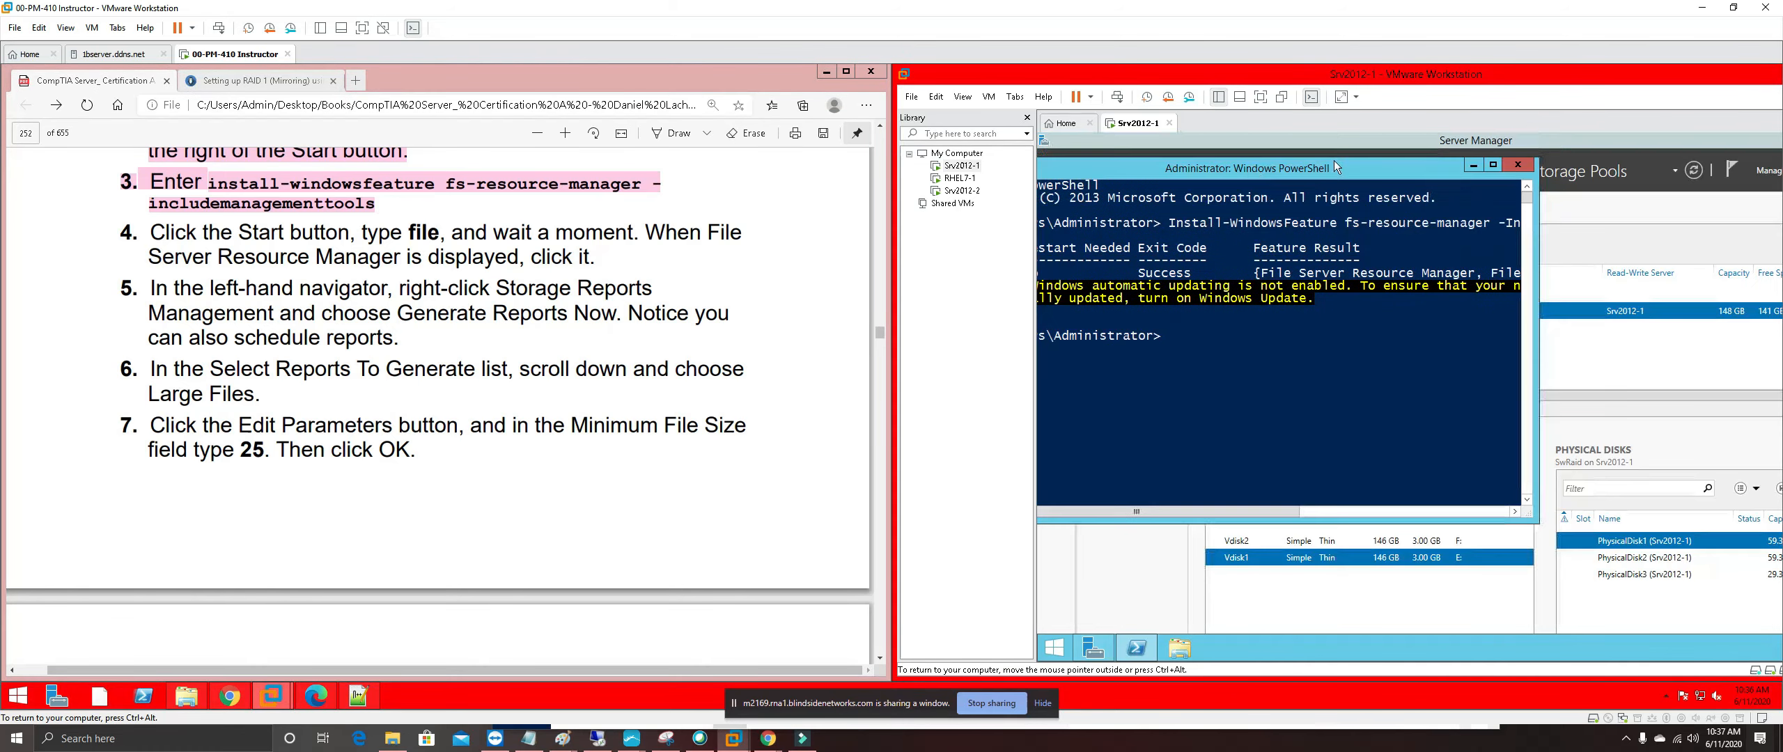
{"action": "left_click", "coordinate": [1519, 164]}
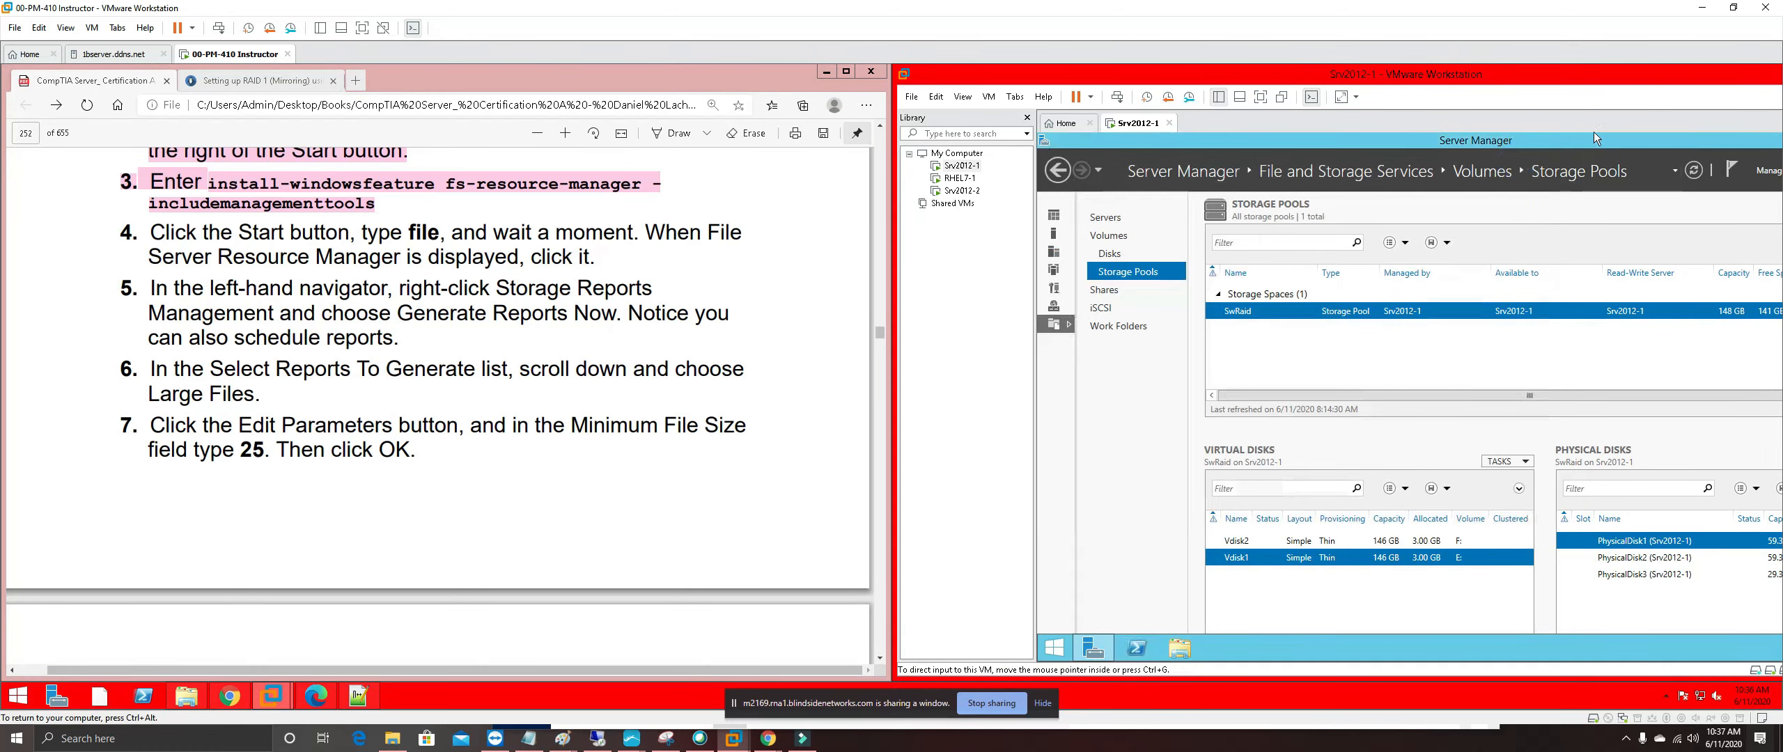
{"action": "left_click_drag", "start_coordinate": [1497, 167], "coordinate": [1232, 207]}
{"action": "left_click", "coordinate": [1501, 195]}
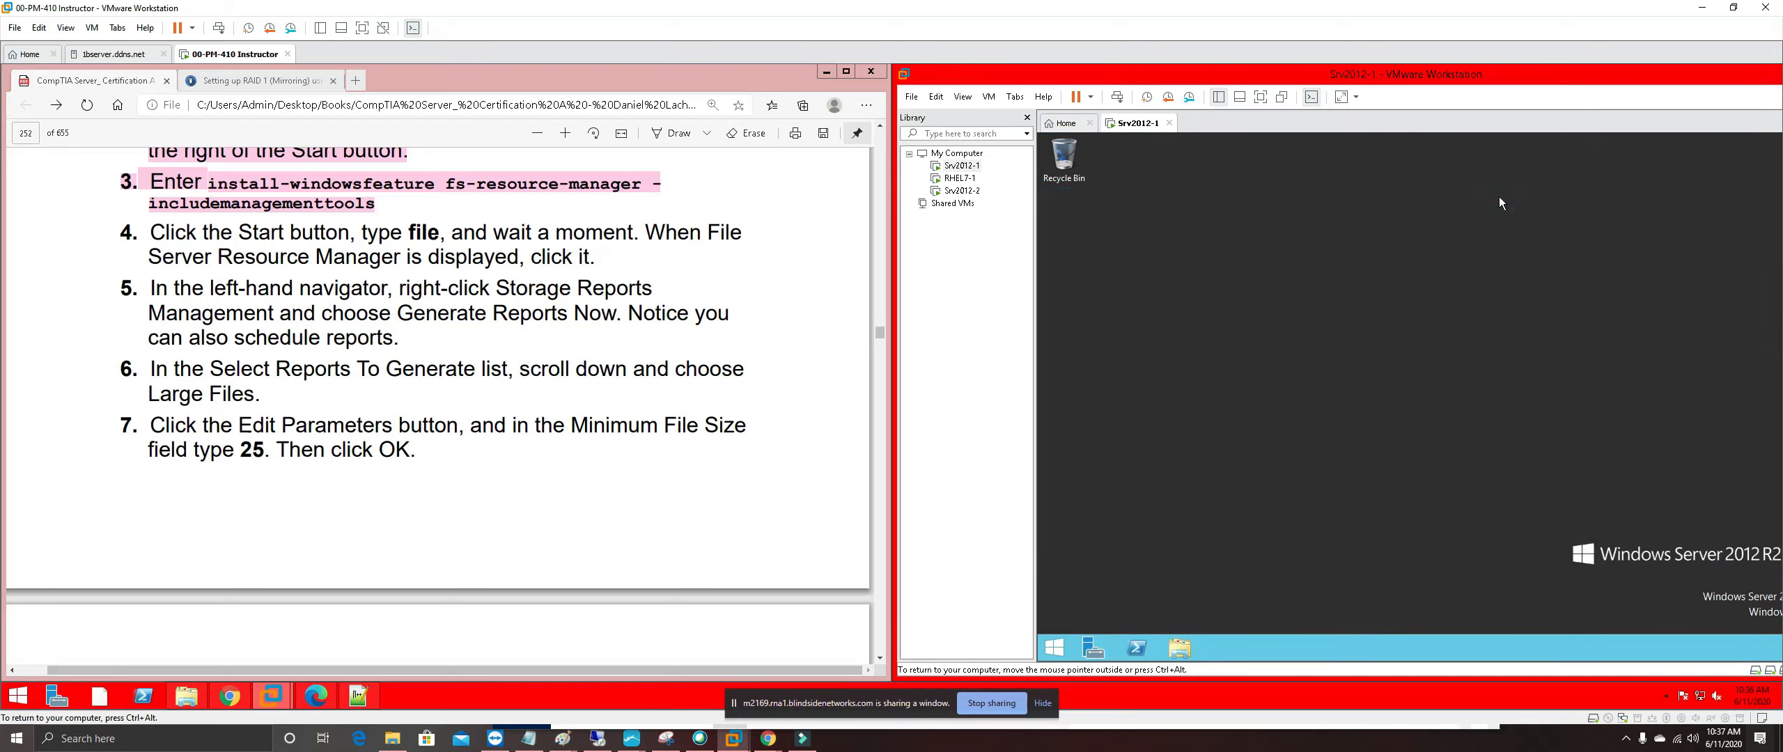
Launch File Server Resource Manager from the Start screen and hide the VM library
{"action": "left_click", "coordinate": [1053, 648]}
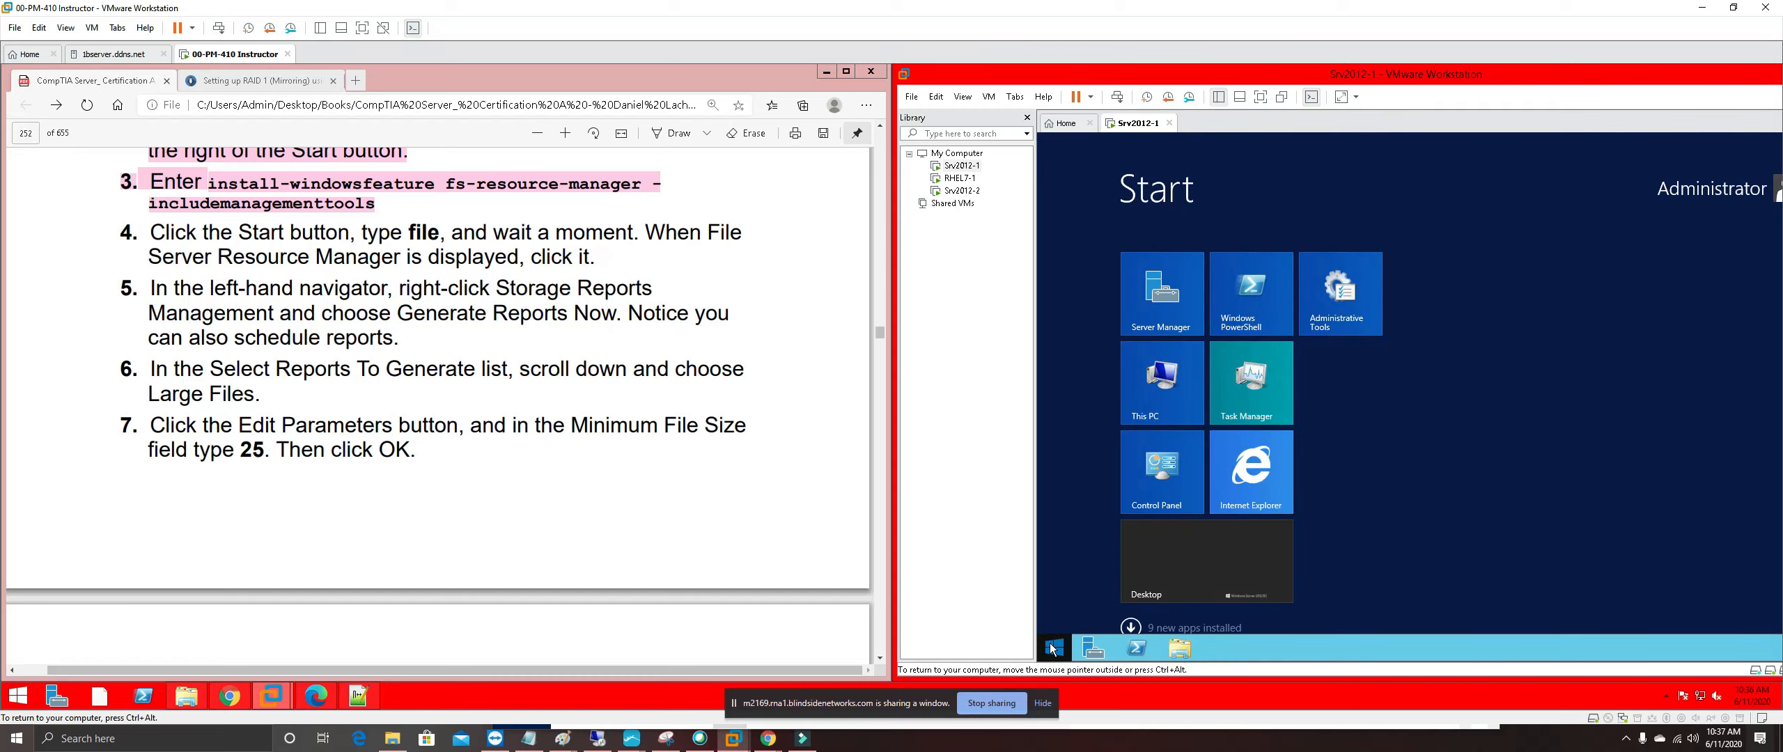
{"action": "type", "text": "file Explorer"}
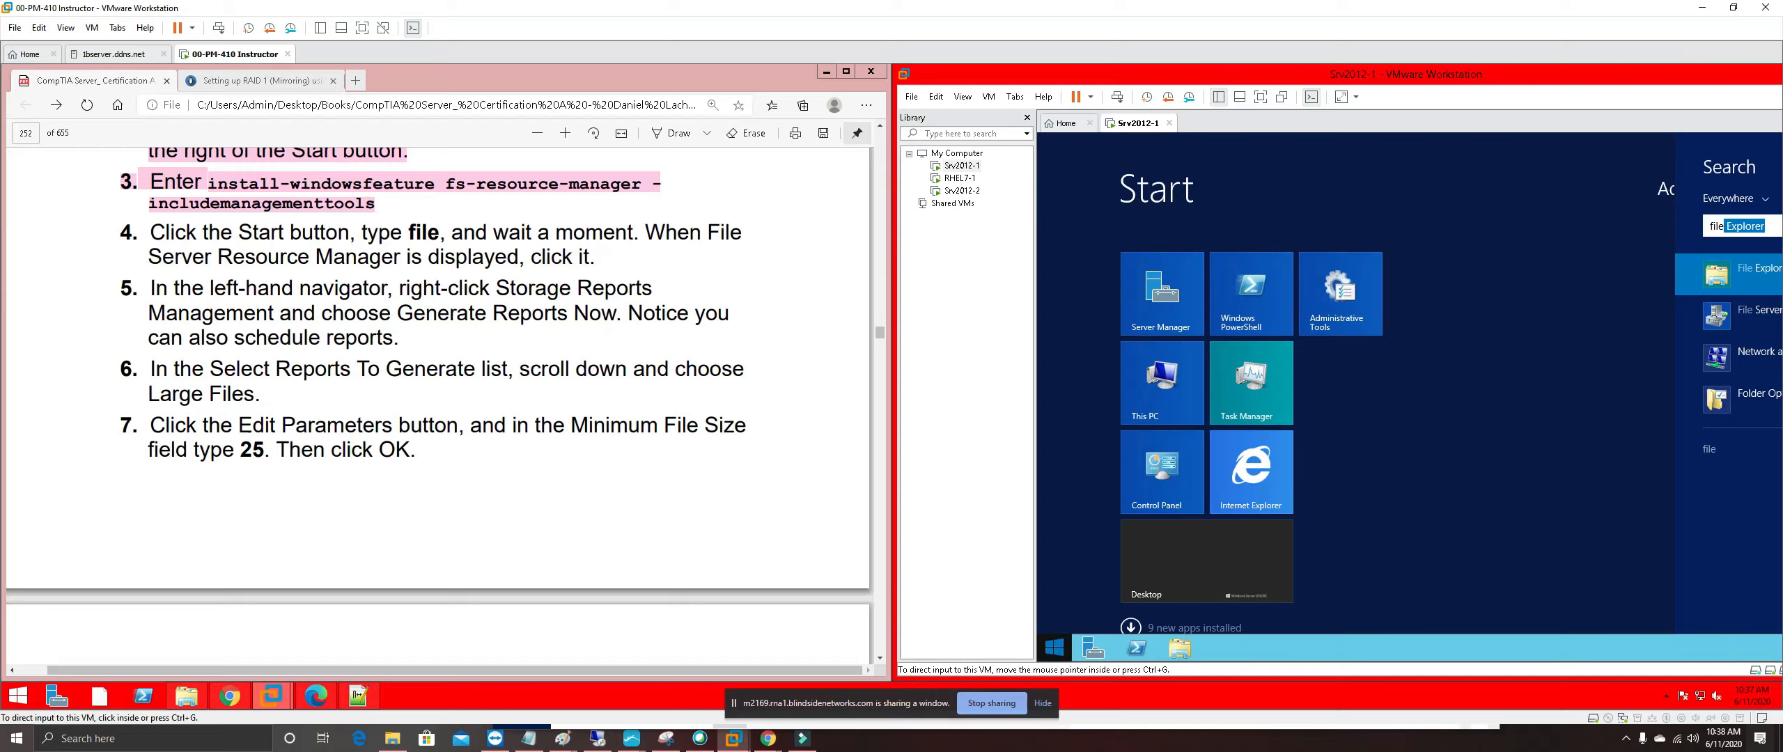
{"action": "left_click", "coordinate": [1732, 321]}
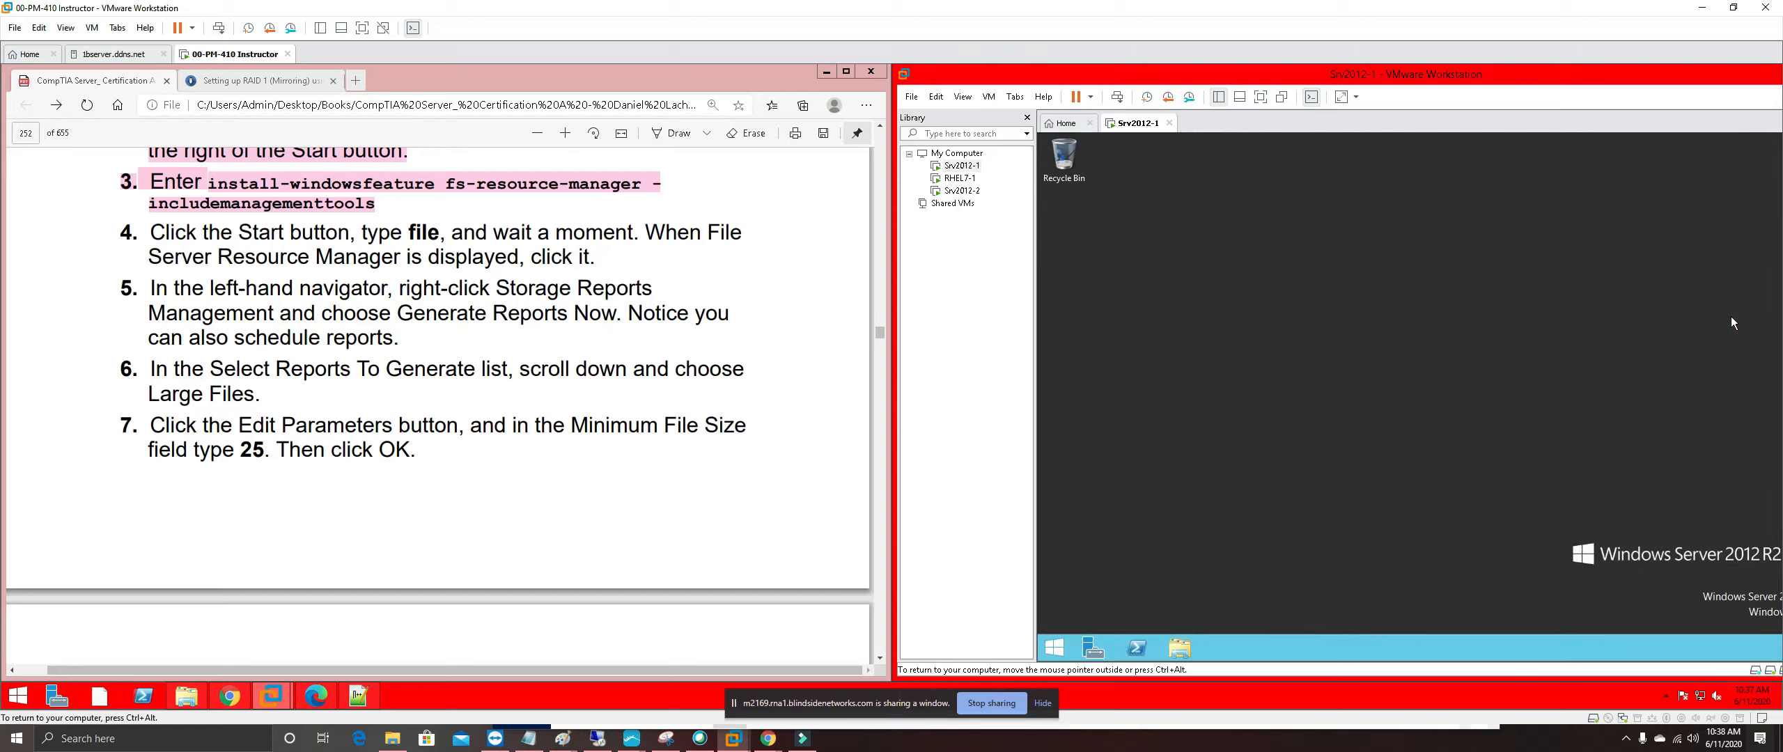
{"action": "left_click", "coordinate": [1025, 117]}
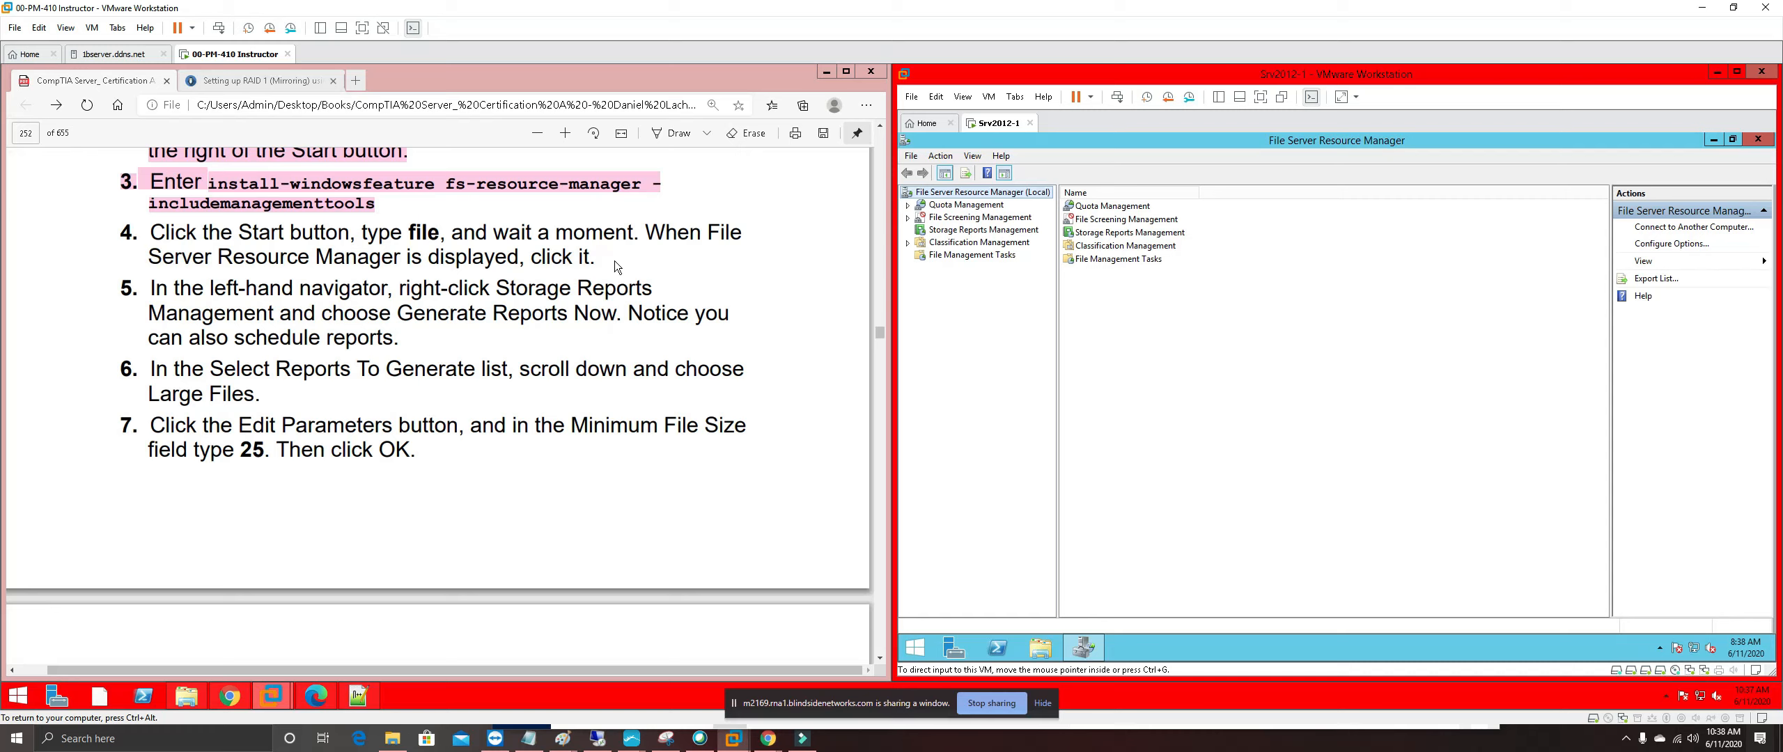
Highlight exercise step 4 in the manual pink
{"action": "left_click_drag", "start_coordinate": [615, 260], "coordinate": [122, 233]}
{"action": "right_click", "coordinate": [195, 235]}
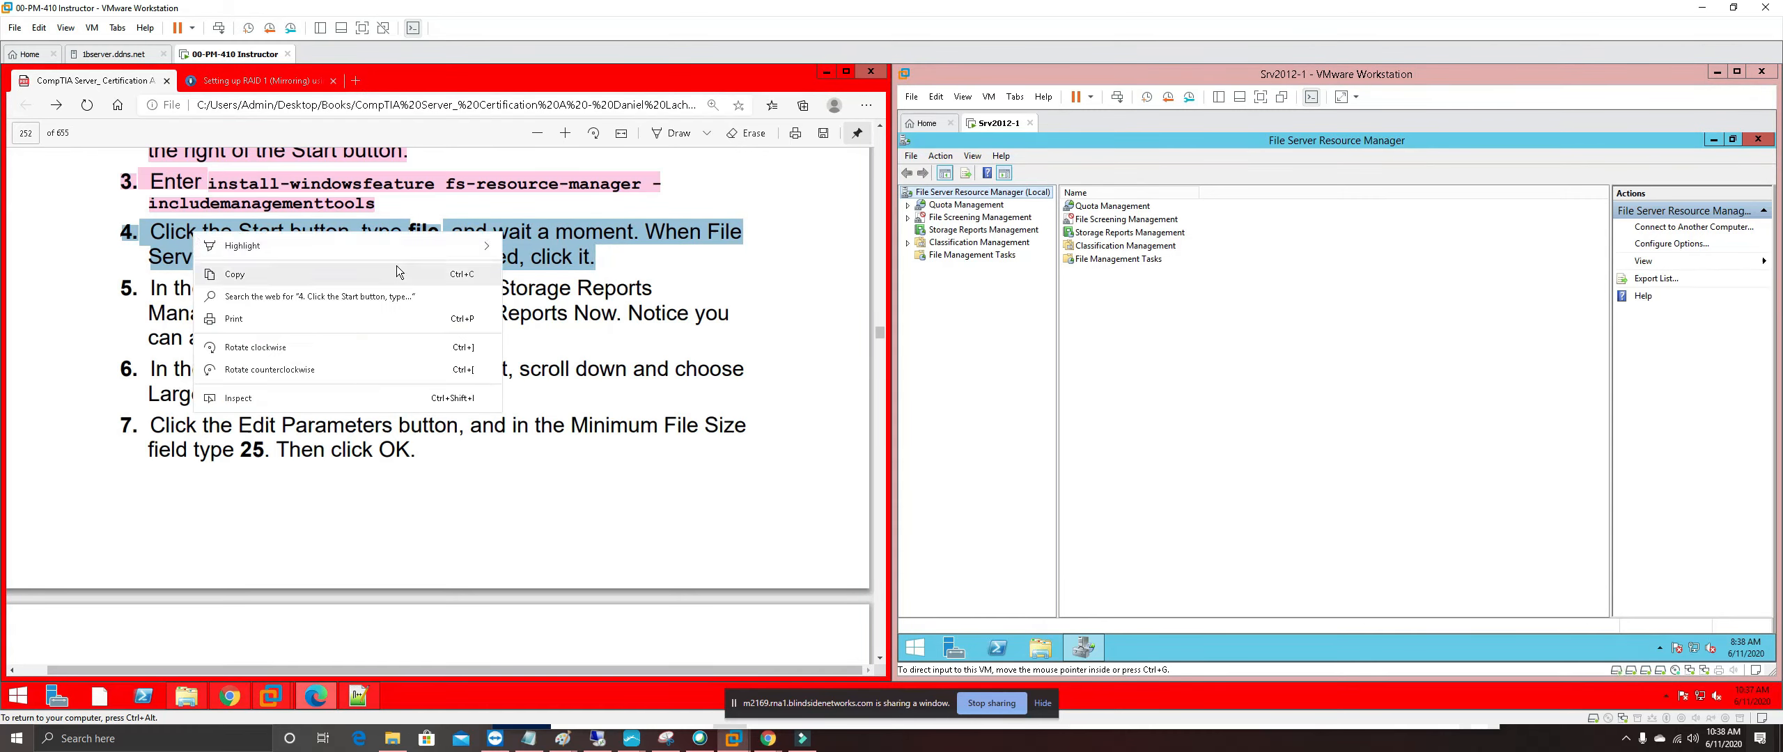
{"action": "mouse_move", "coordinate": [418, 245]}
{"action": "left_click", "coordinate": [557, 313]}
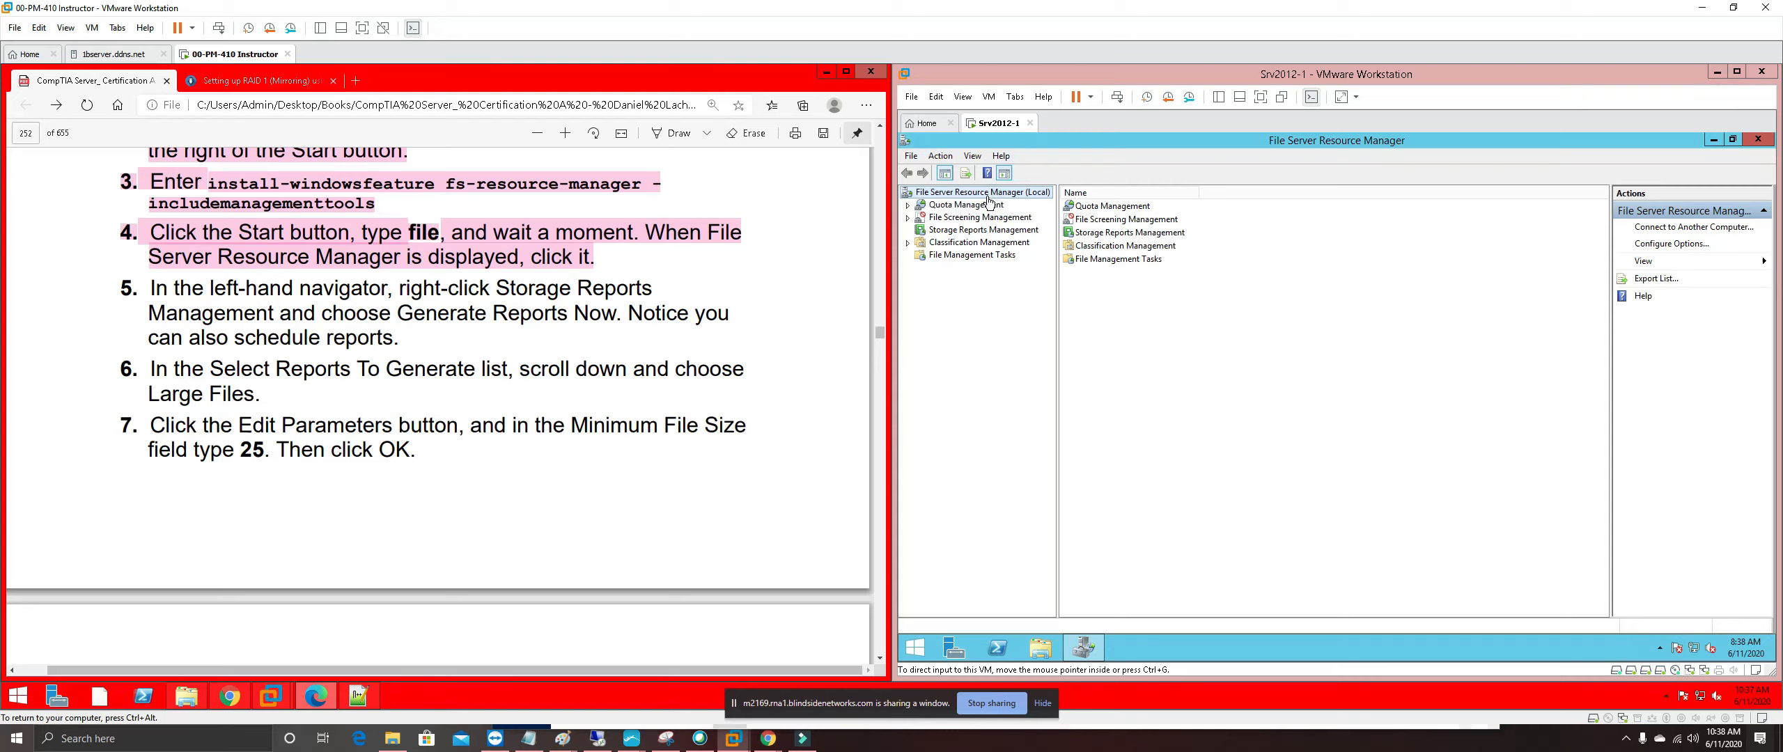
Choose Generate Reports Now on Storage Reports Management in FSRM
{"action": "left_click", "coordinate": [989, 229]}
{"action": "right_click", "coordinate": [989, 231]}
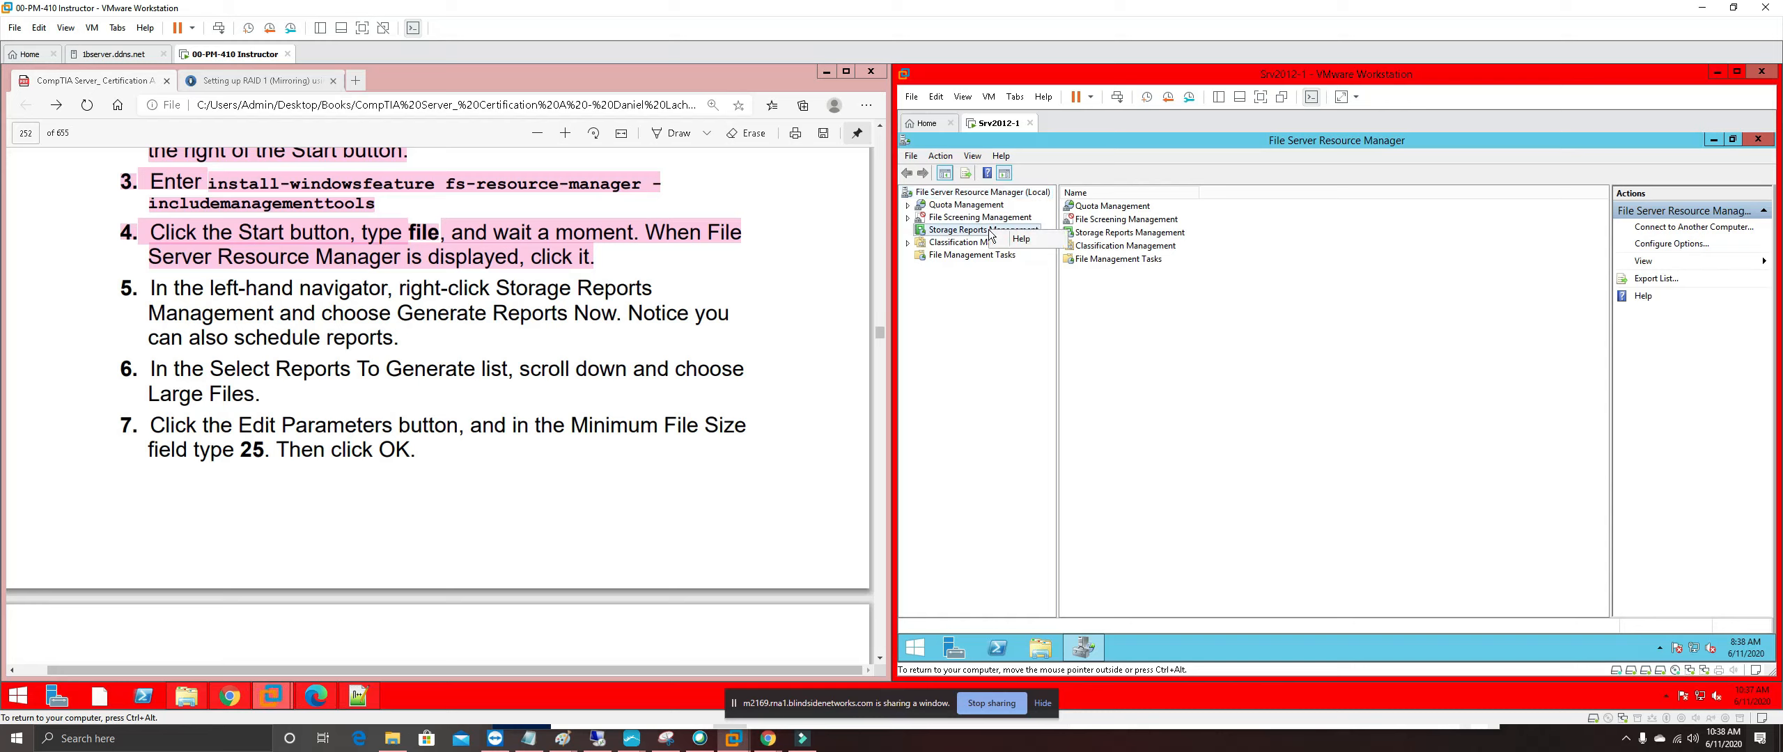
{"action": "left_click", "coordinate": [946, 233]}
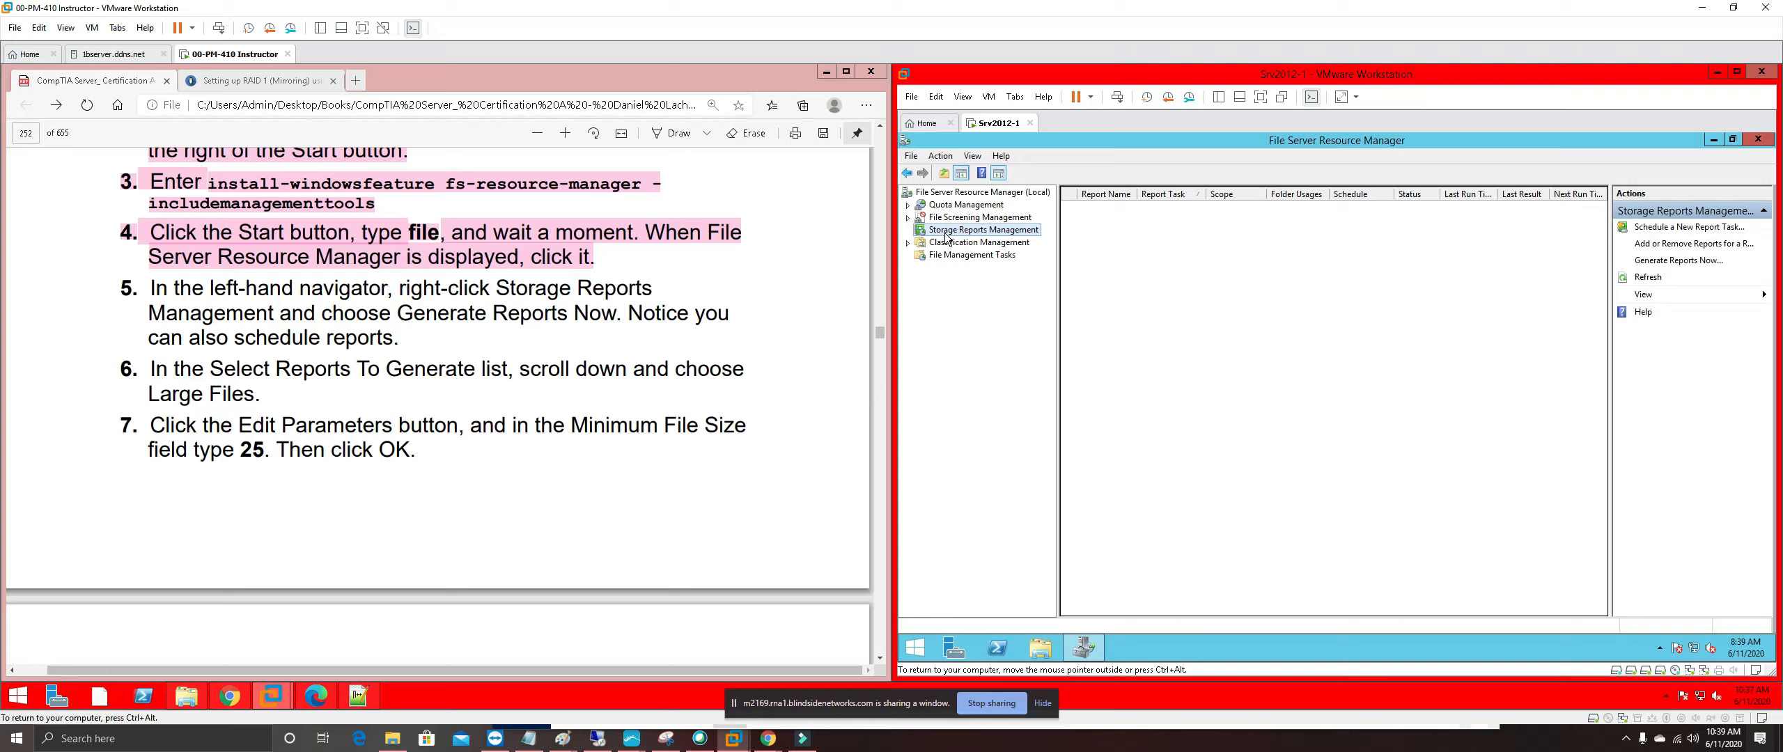
{"action": "right_click", "coordinate": [941, 197]}
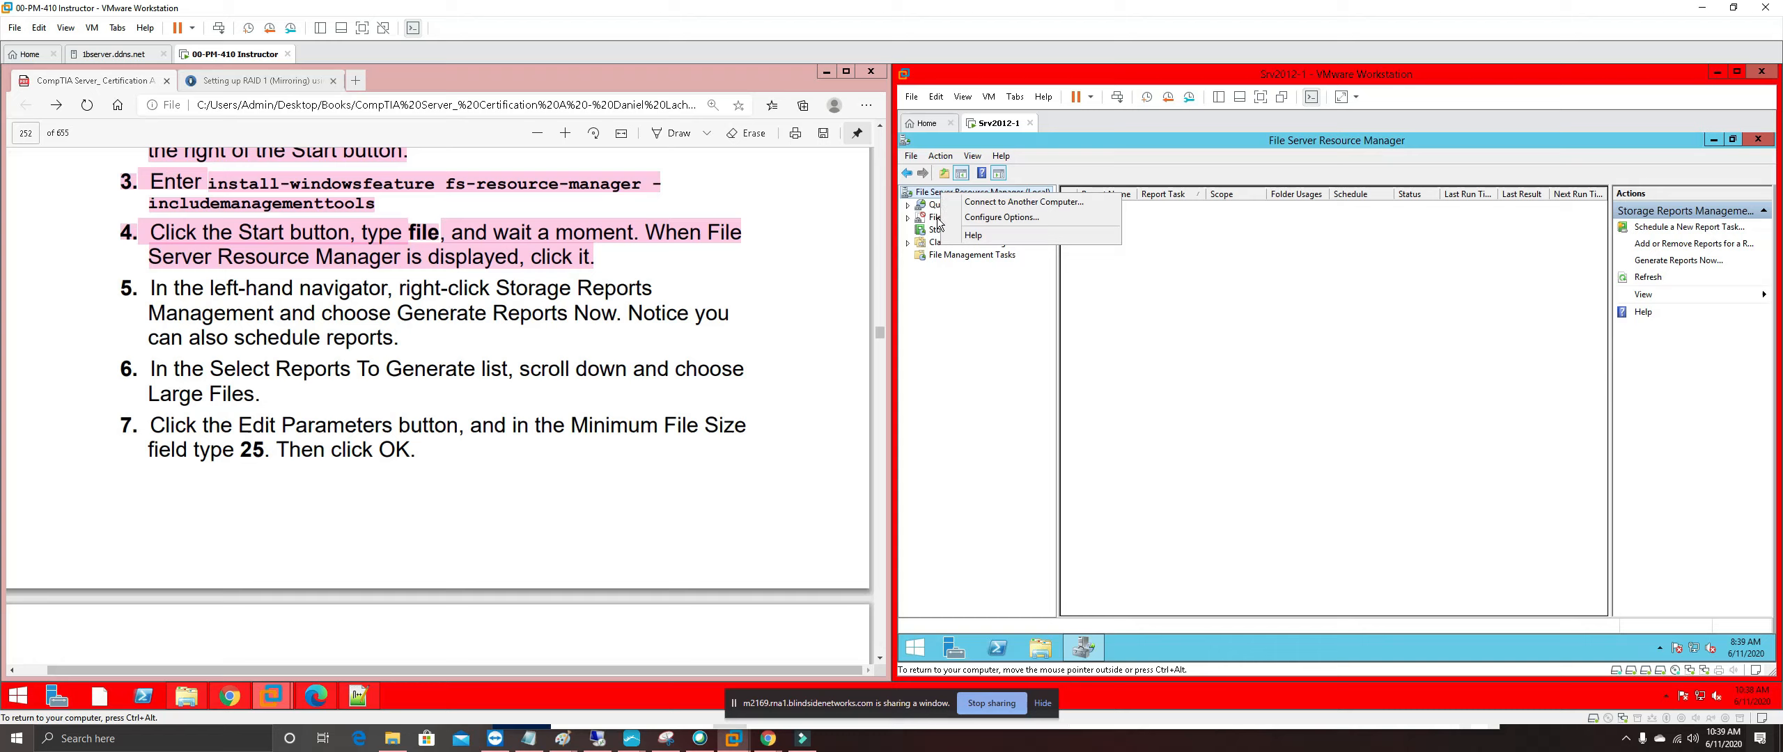
{"action": "left_click", "coordinate": [937, 223]}
{"action": "right_click", "coordinate": [933, 230]}
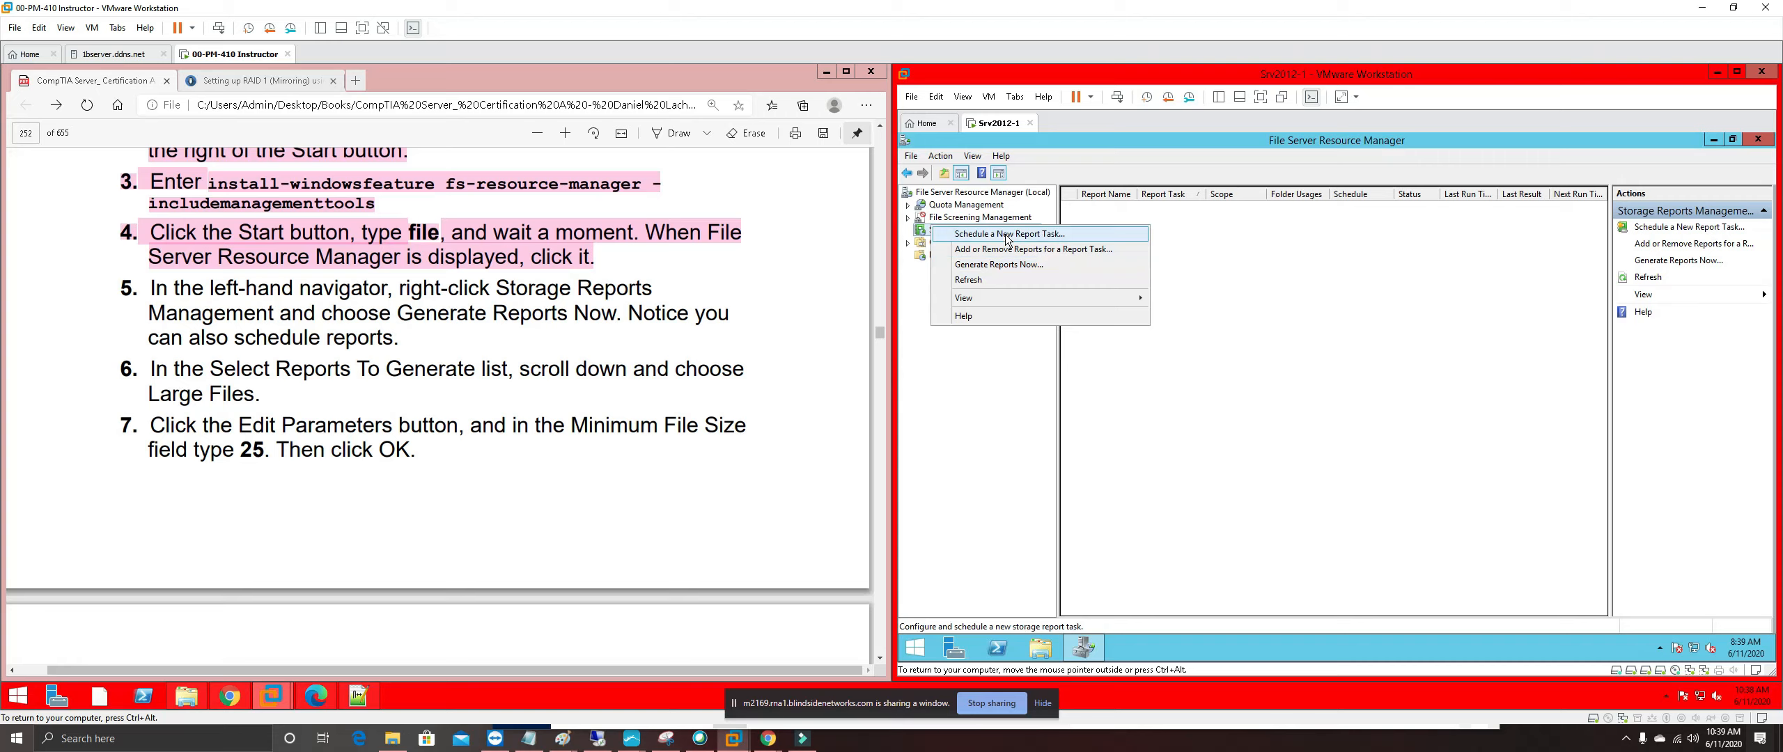
{"action": "left_click", "coordinate": [1003, 265]}
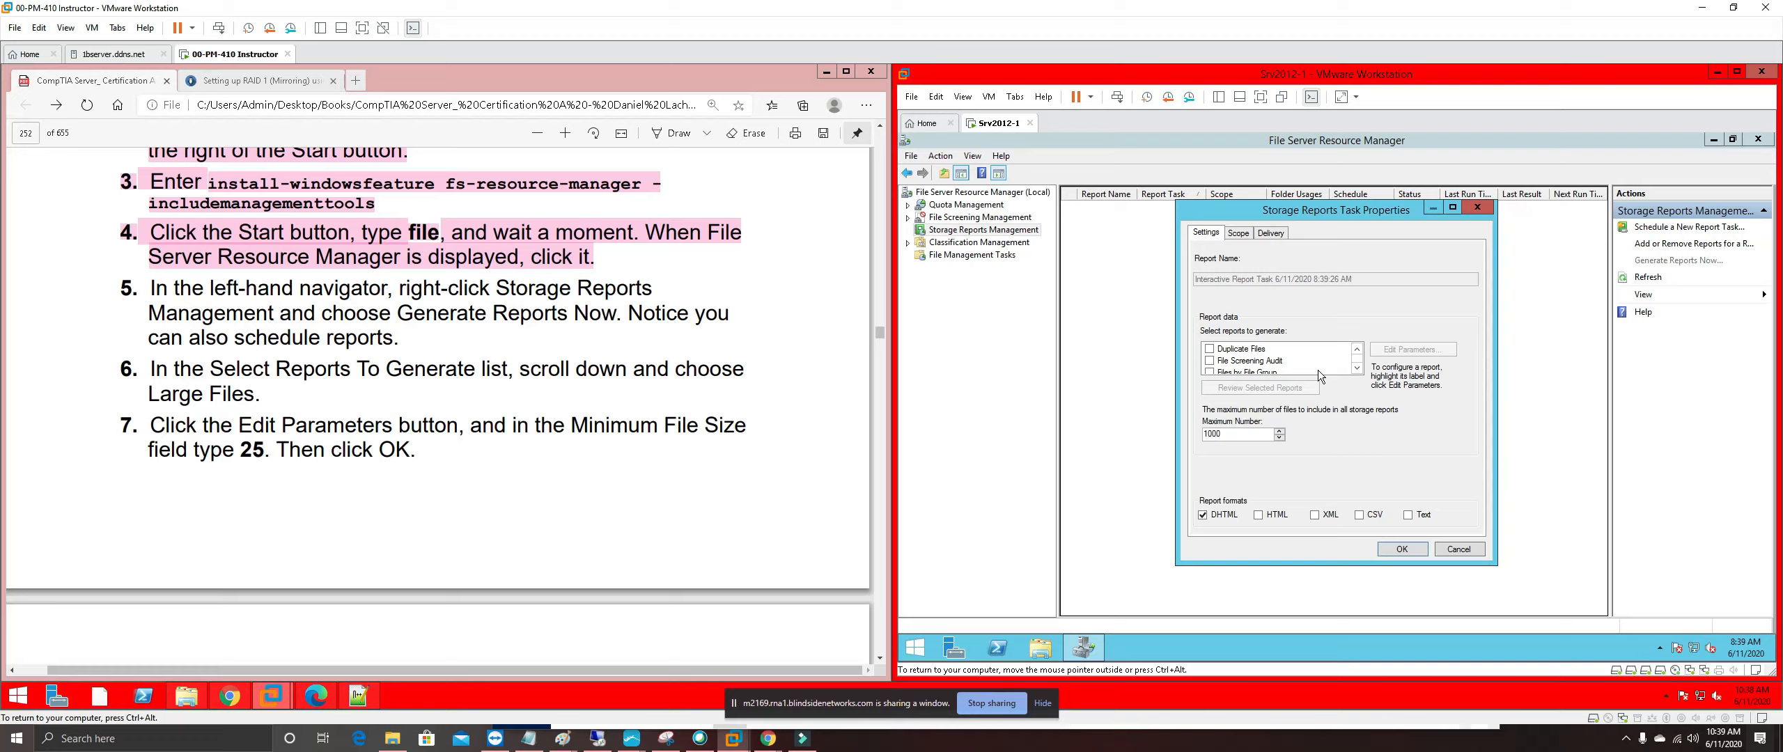
Include the Large Files report with a 25 MB minimum size, then select step 7 in the guide
{"action": "left_click", "coordinate": [1363, 369]}
{"action": "left_click", "coordinate": [1359, 370]}
{"action": "left_click", "coordinate": [1357, 369]}
{"action": "left_click", "coordinate": [1357, 369]}
{"action": "left_click", "coordinate": [1210, 362]}
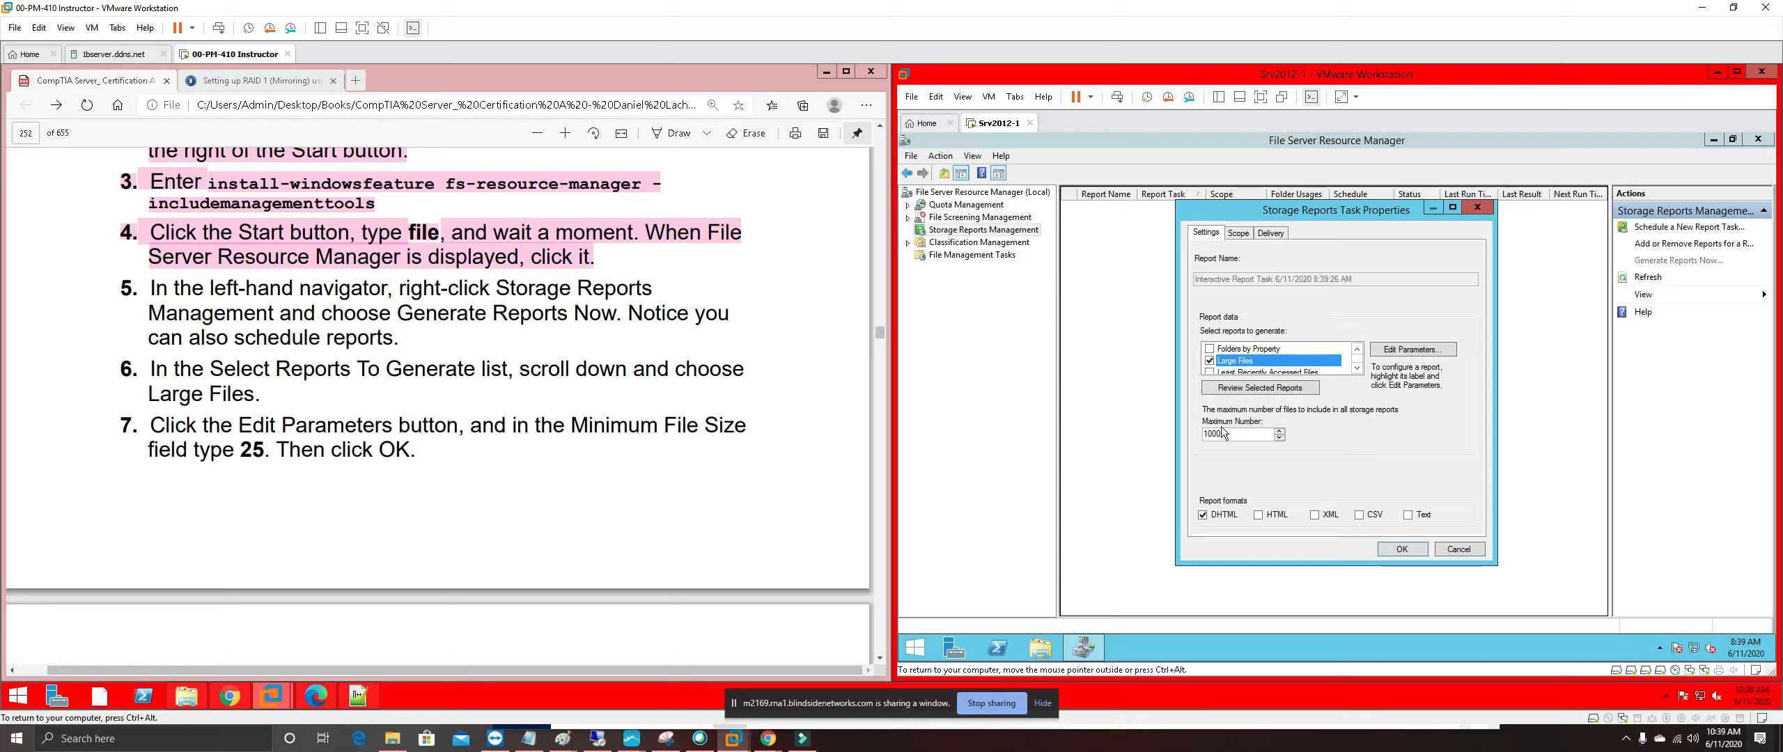
{"action": "left_click", "coordinate": [1417, 352]}
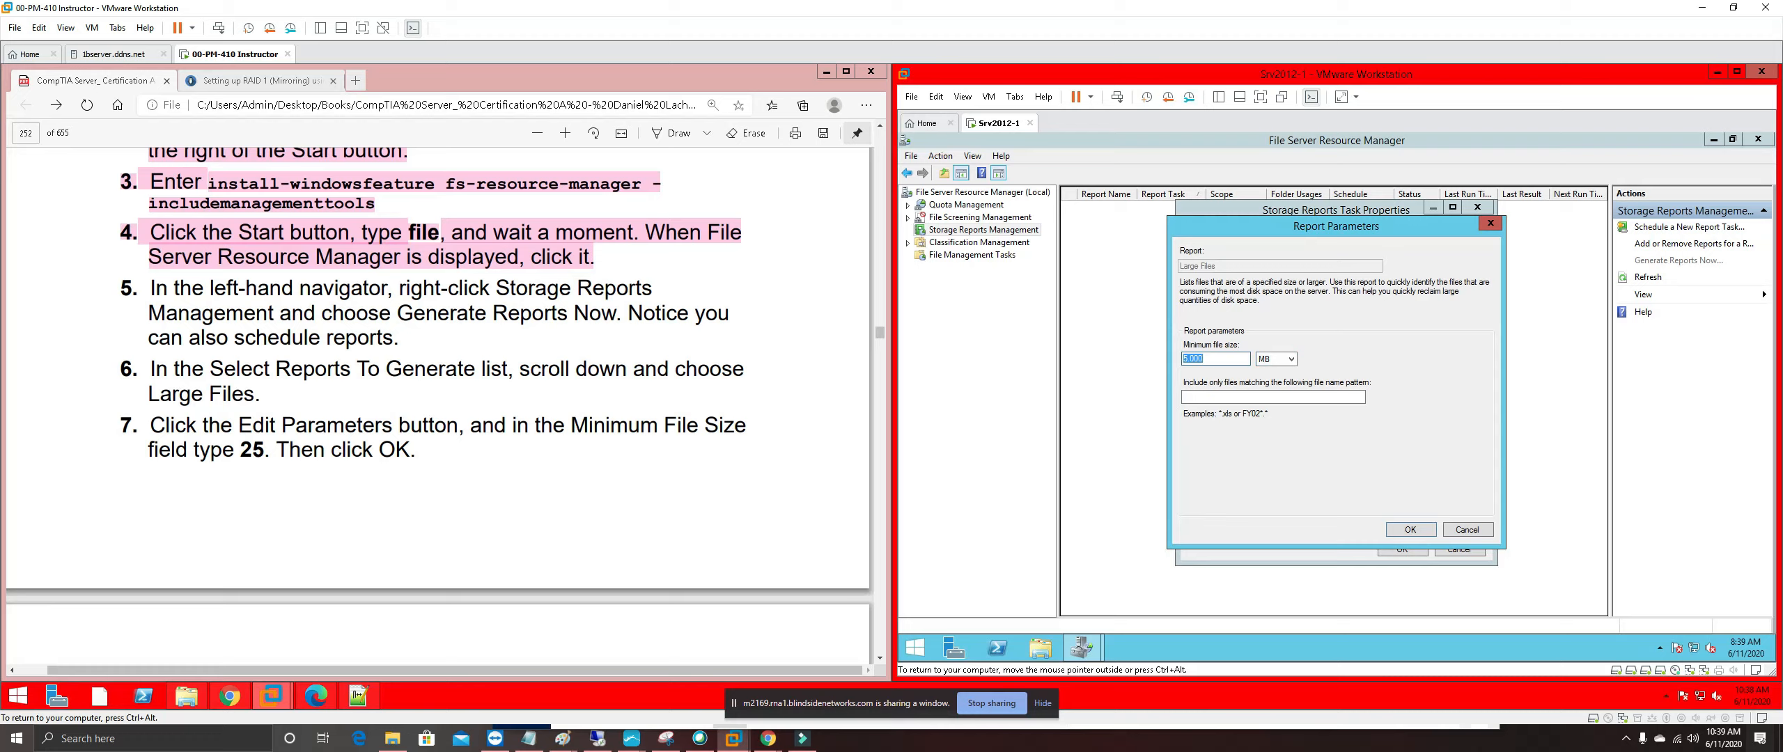
{"action": "type", "text": "25"}
{"action": "left_click", "coordinate": [1404, 532]}
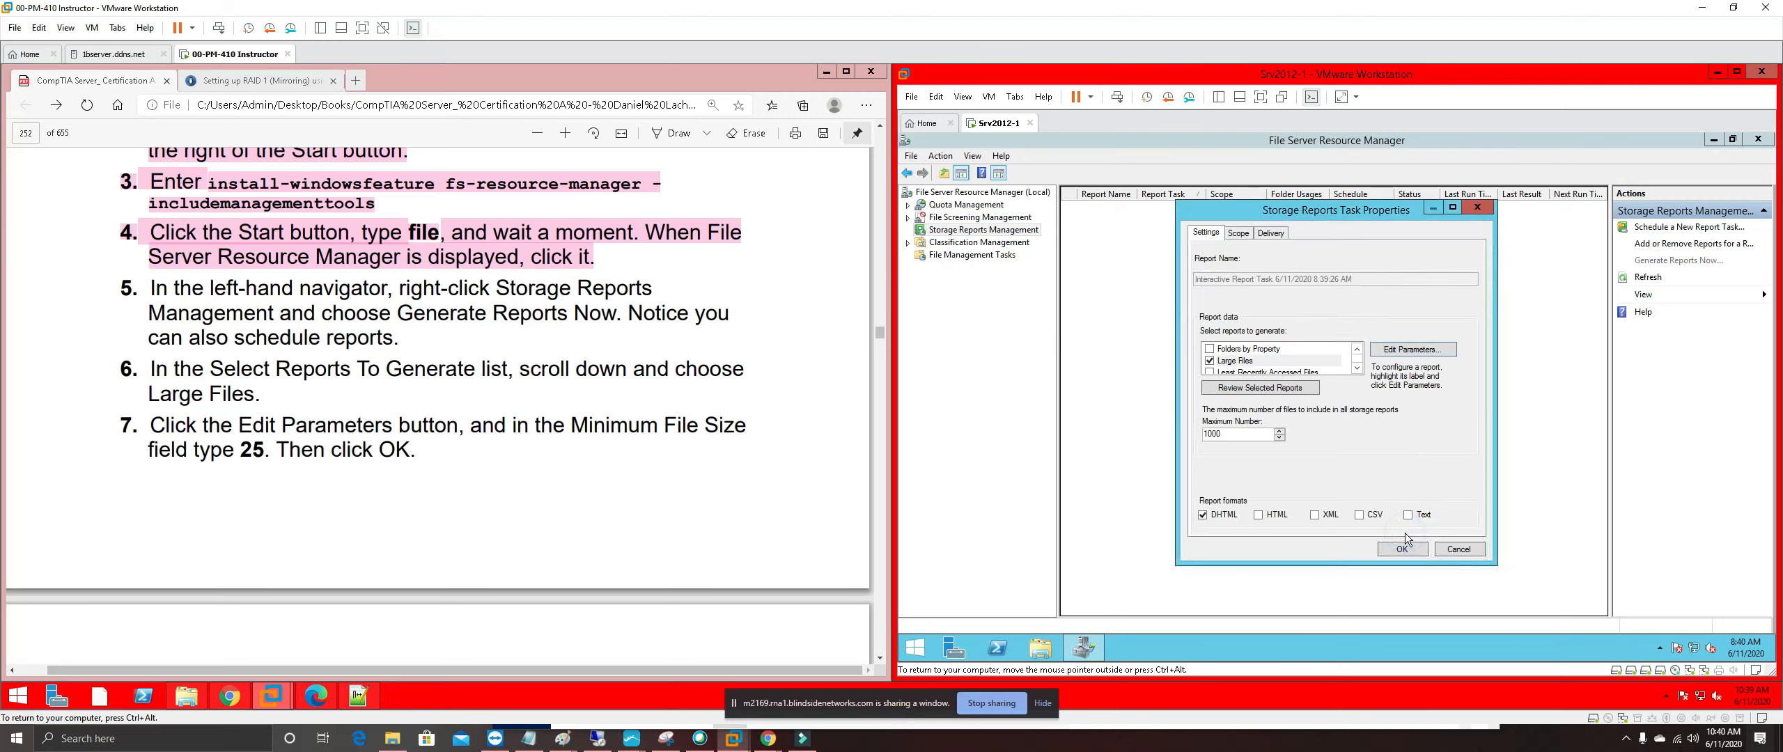
{"action": "left_click", "coordinate": [691, 524]}
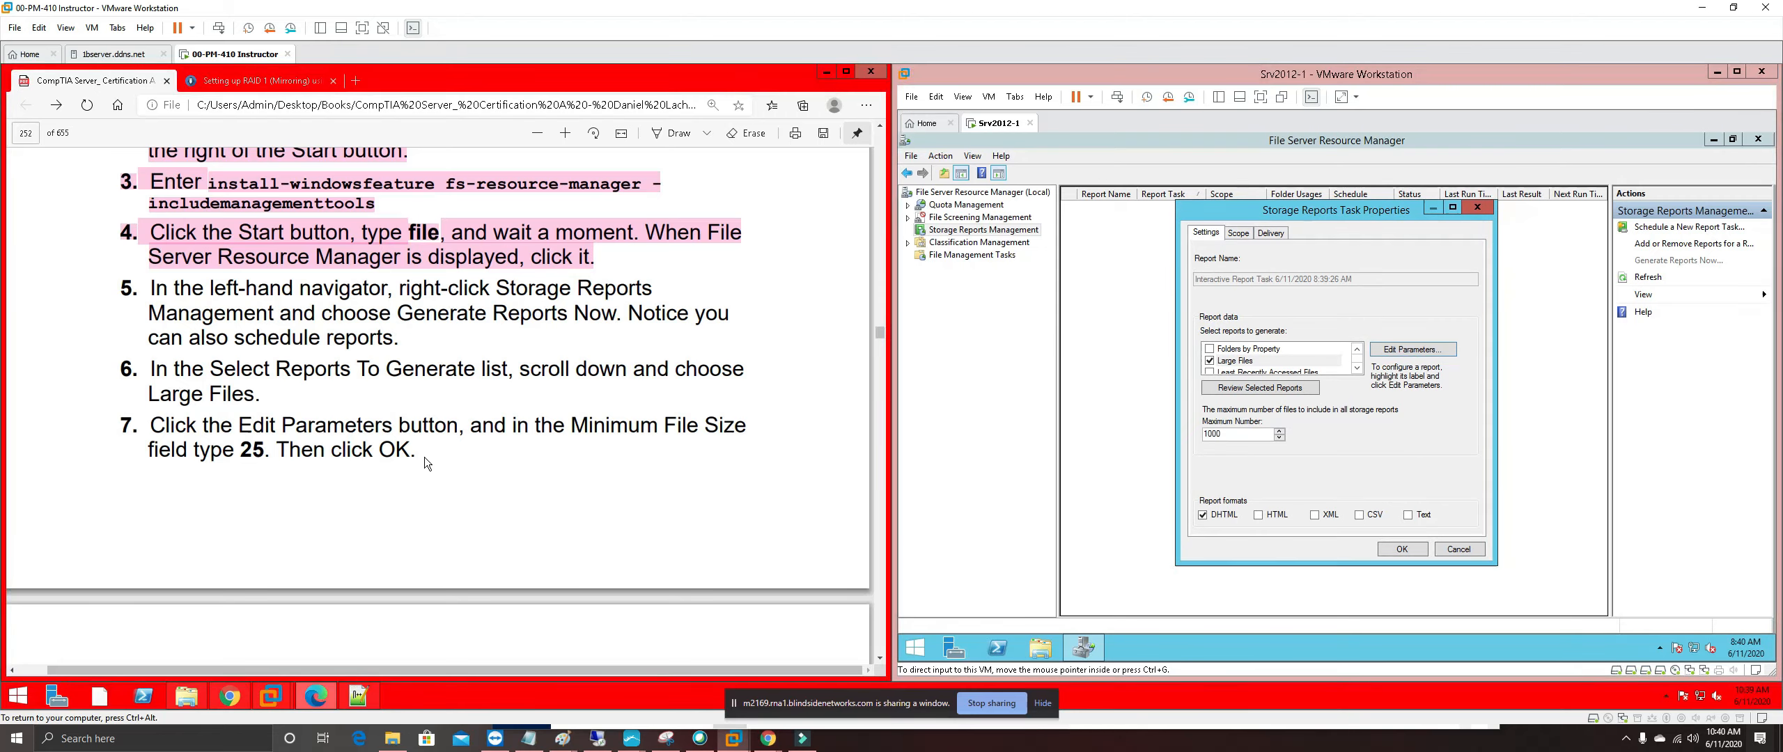
{"action": "left_click_drag", "start_coordinate": [416, 456], "coordinate": [149, 393]}
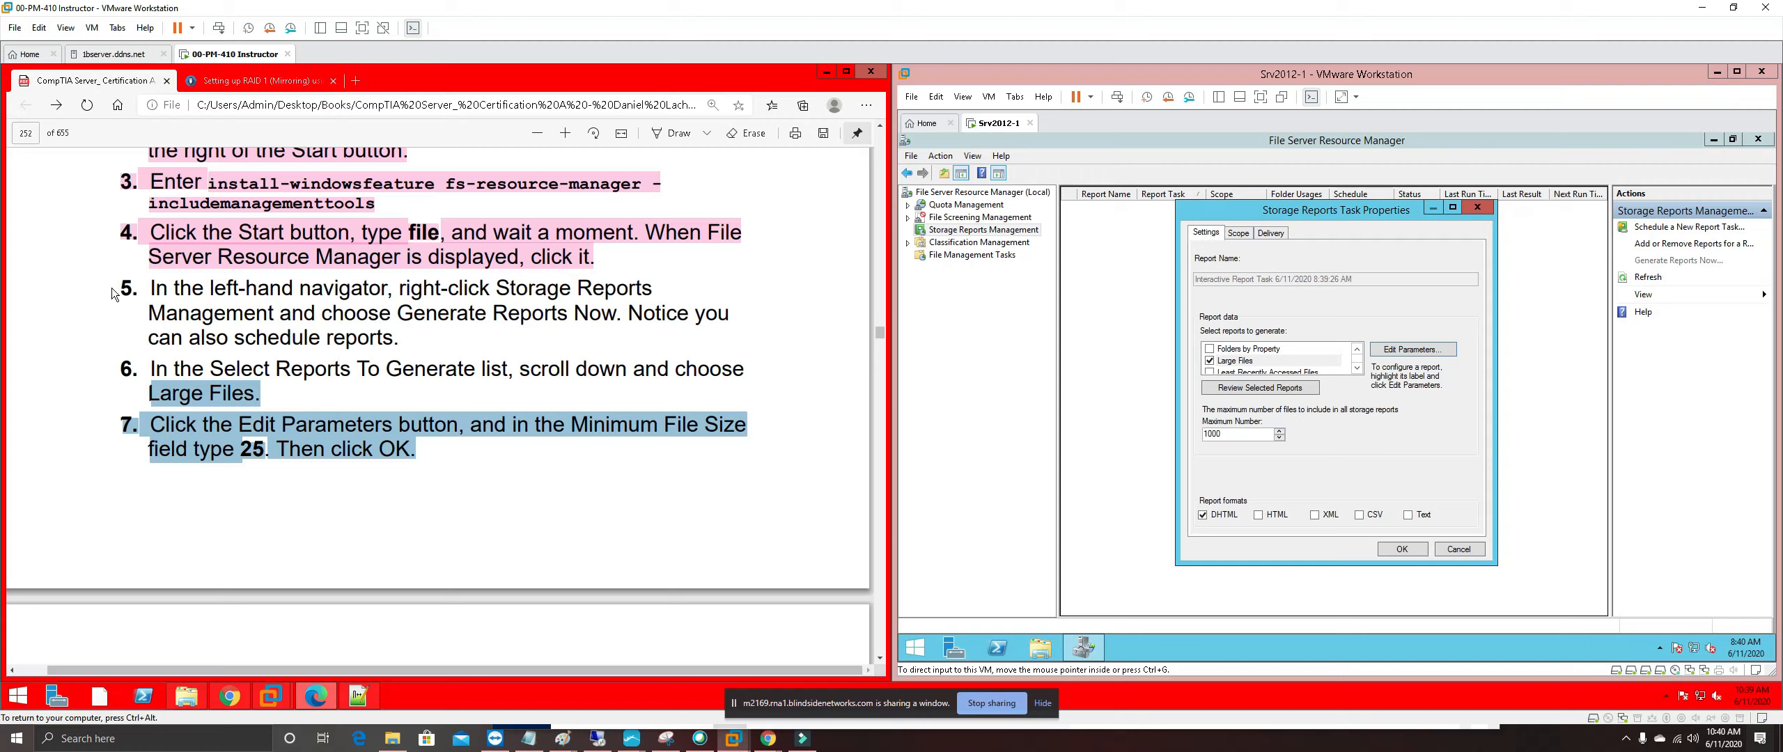
Highlight guide steps 5 through 7 pink
{"action": "left_click_drag", "start_coordinate": [119, 282], "coordinate": [416, 453]}
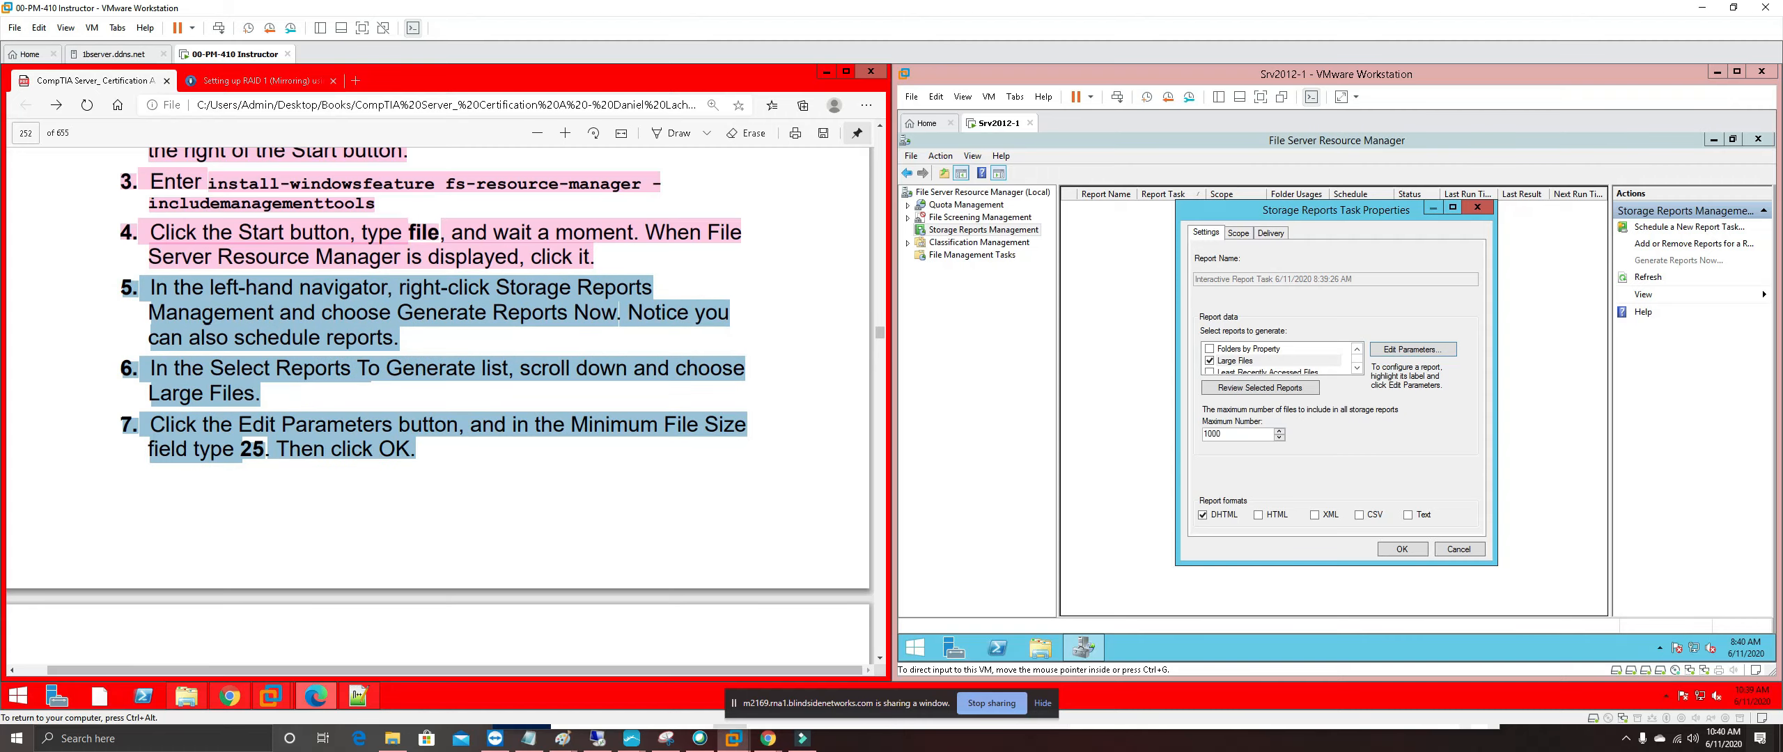
{"action": "right_click", "coordinate": [373, 447]}
{"action": "mouse_move", "coordinate": [630, 461]}
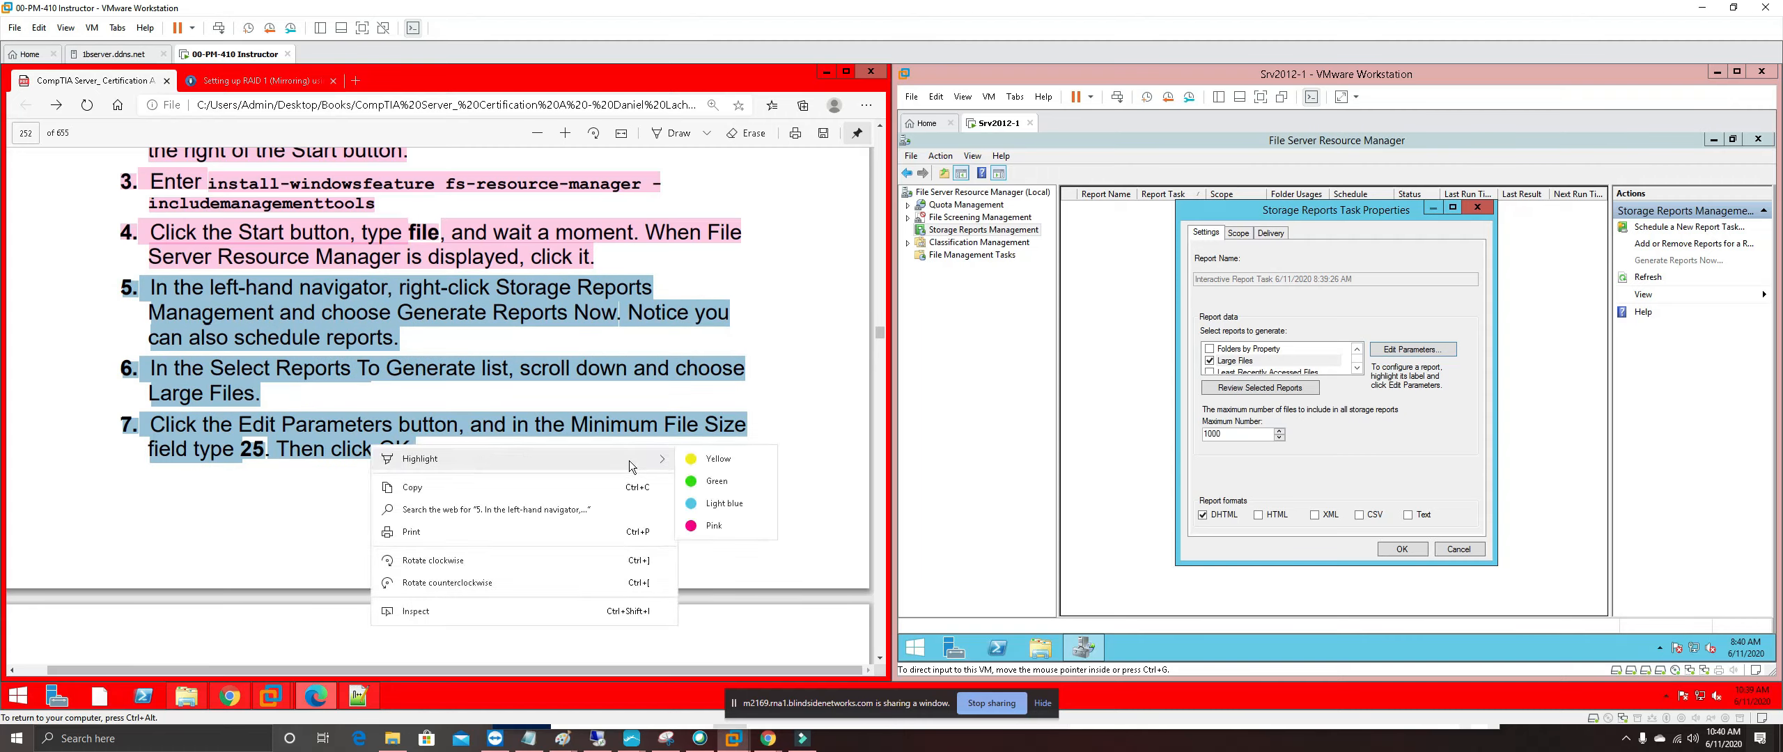
{"action": "left_click", "coordinate": [715, 528]}
{"action": "scroll", "coordinate": [641, 498], "scroll_direction": "down", "scroll_amount": 1}
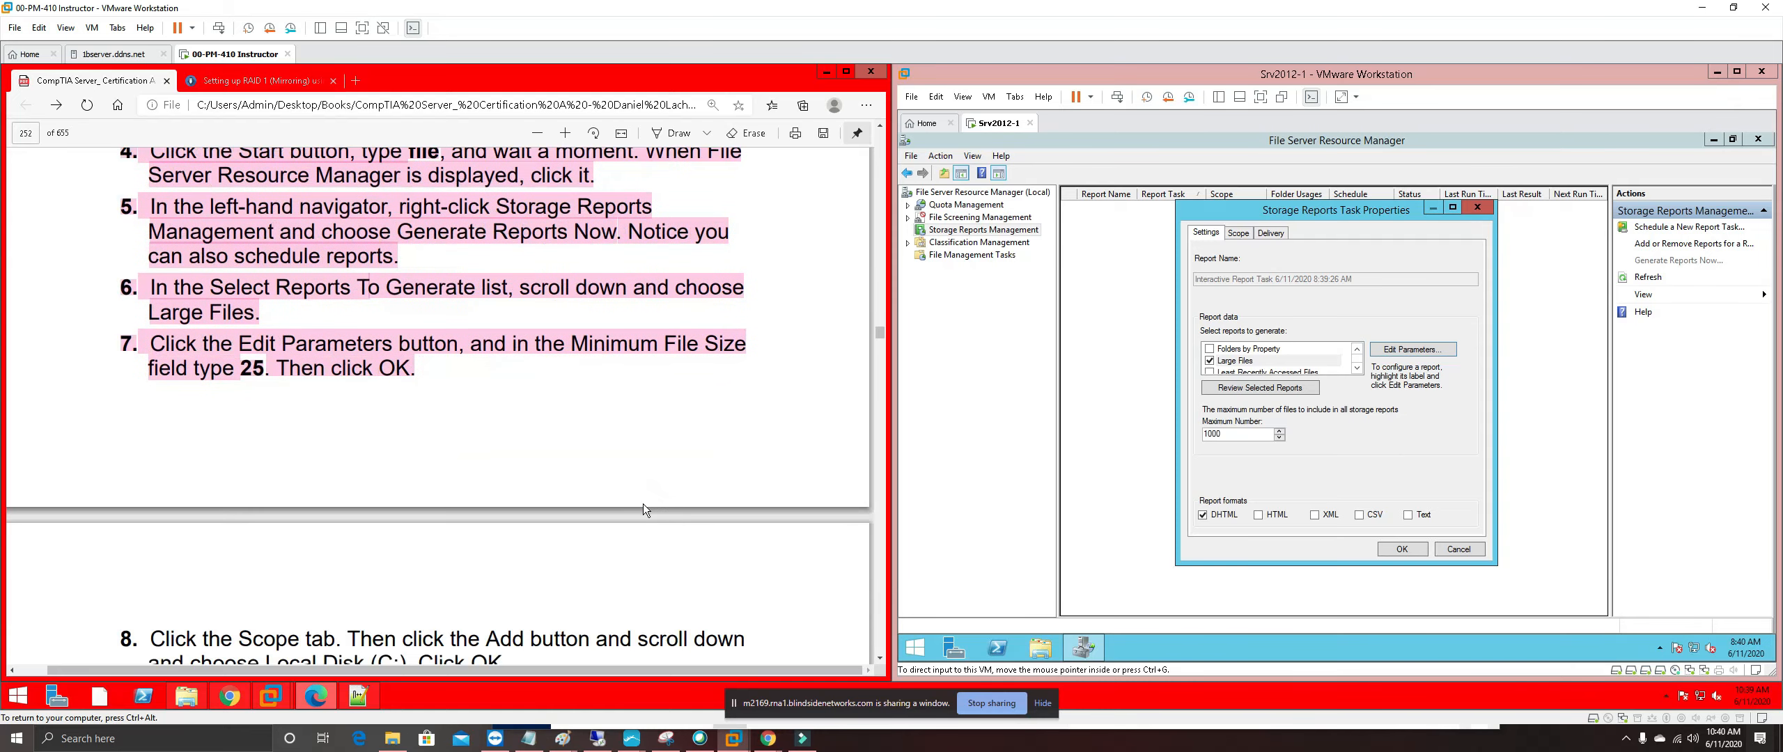
{"action": "scroll", "coordinate": [644, 505], "scroll_direction": "down", "scroll_amount": 4}
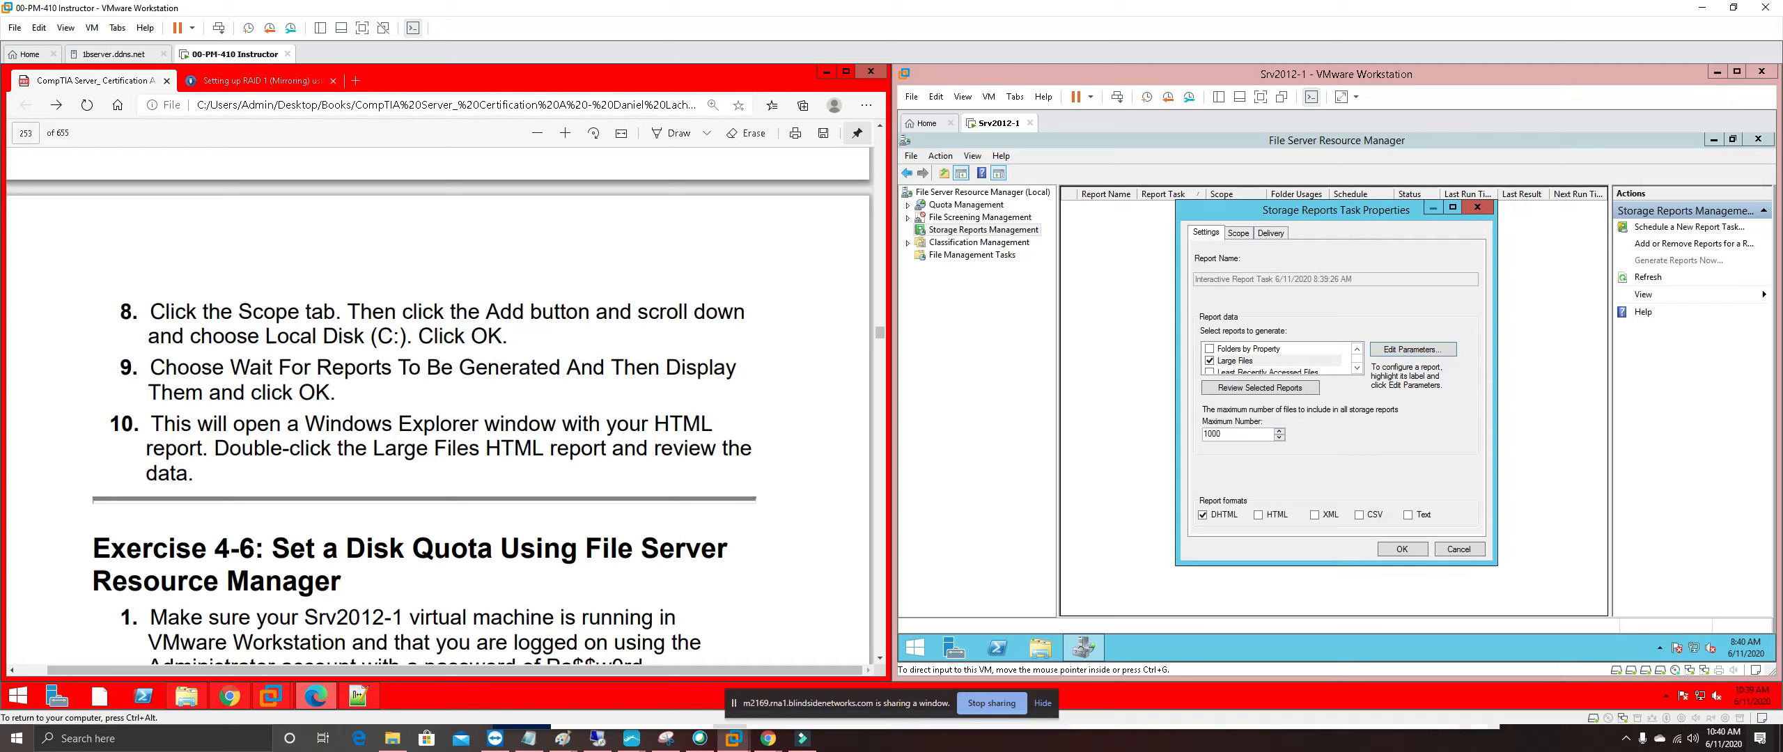
Add Local Disk (C:) as the report scope folder on the Scope tab
{"action": "left_click", "coordinate": [1235, 241]}
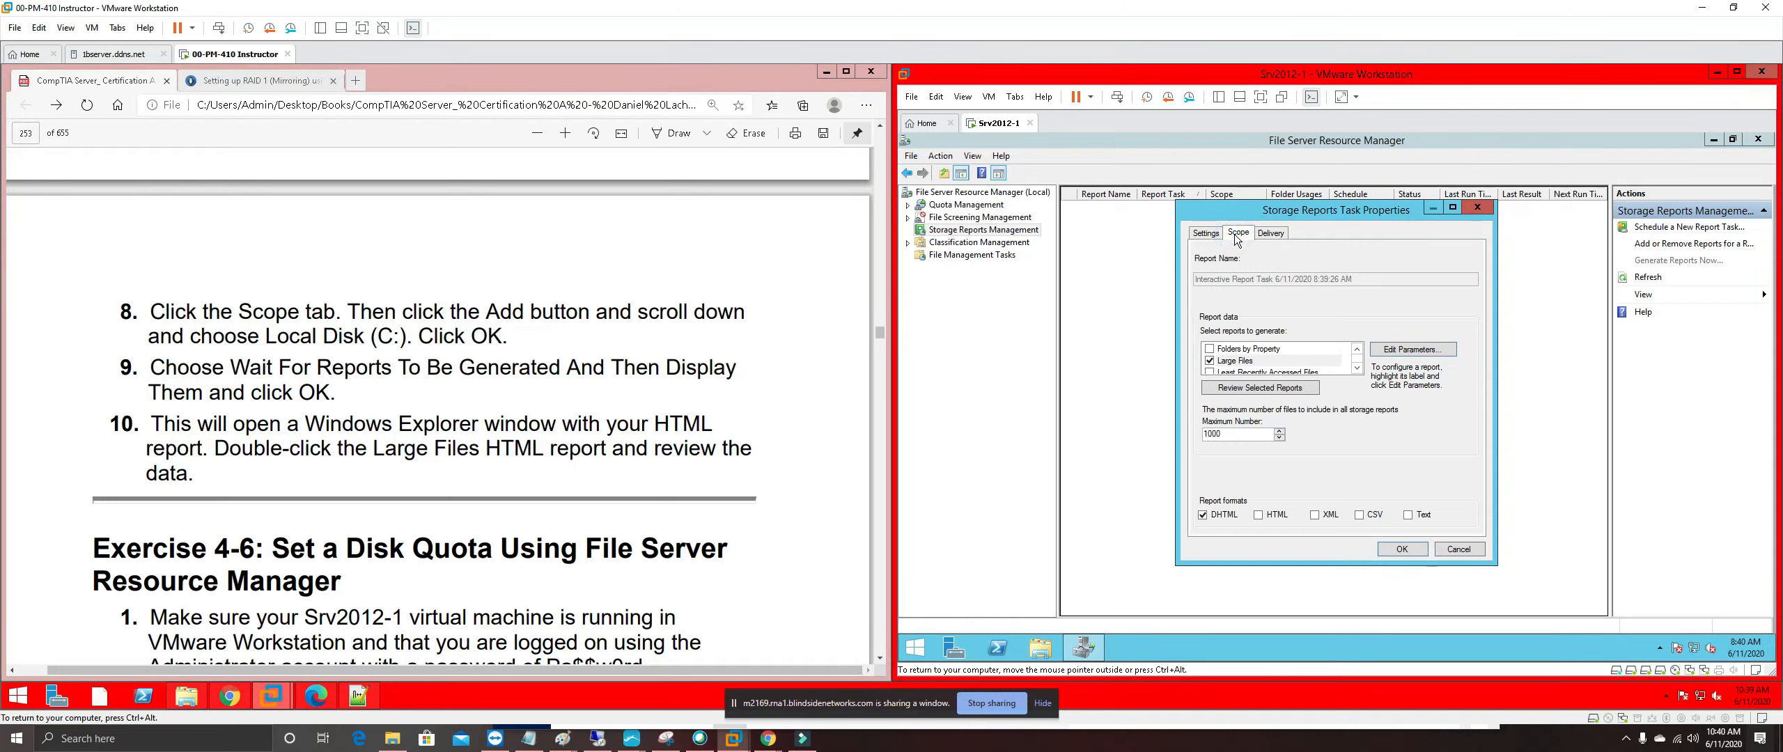
{"action": "left_click", "coordinate": [1237, 240]}
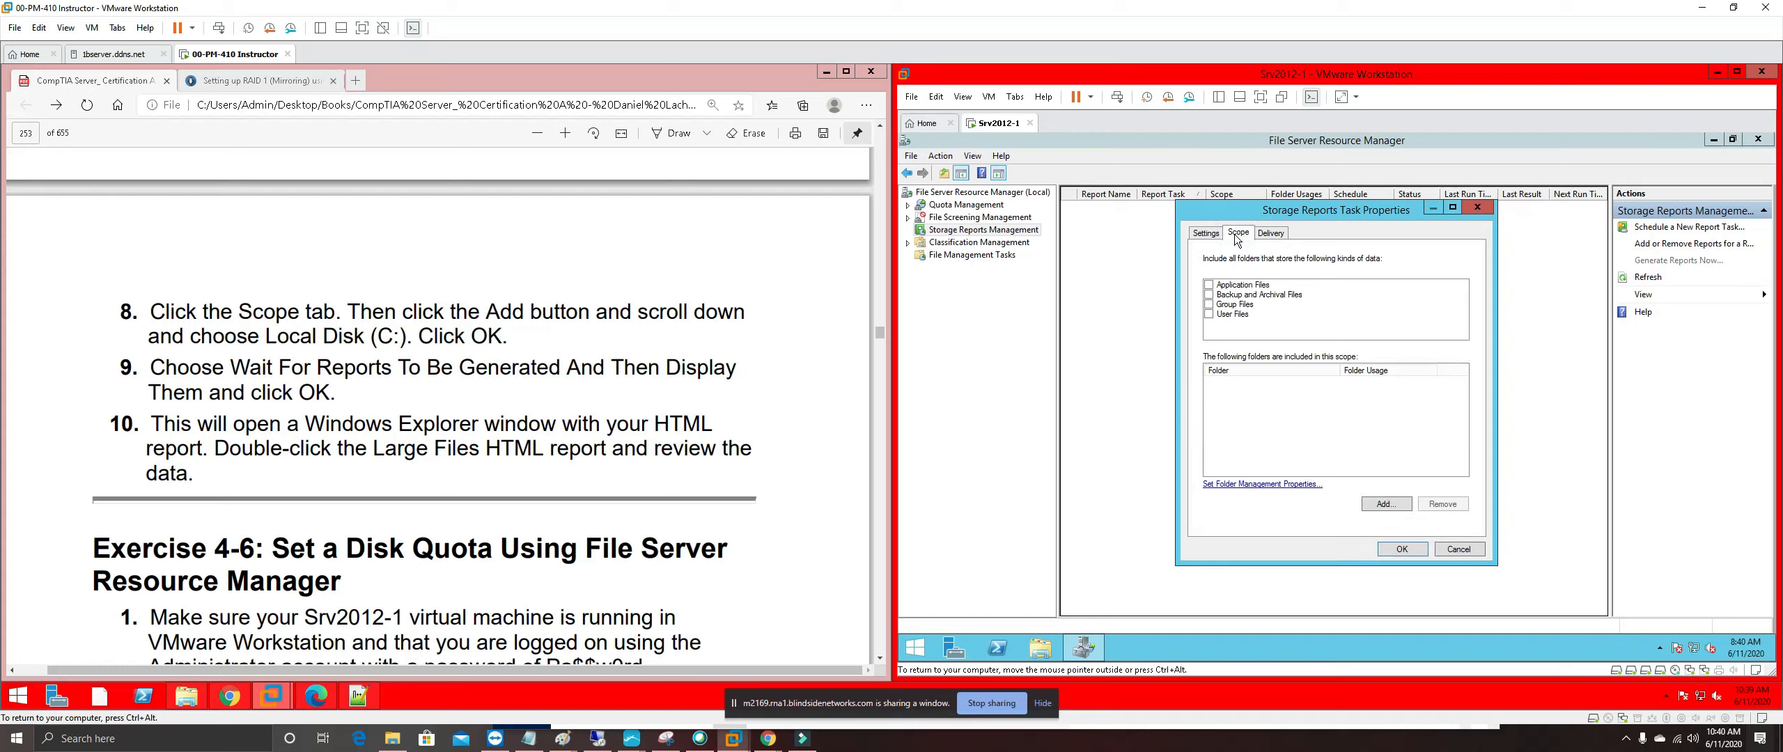
{"action": "left_click", "coordinate": [1403, 504]}
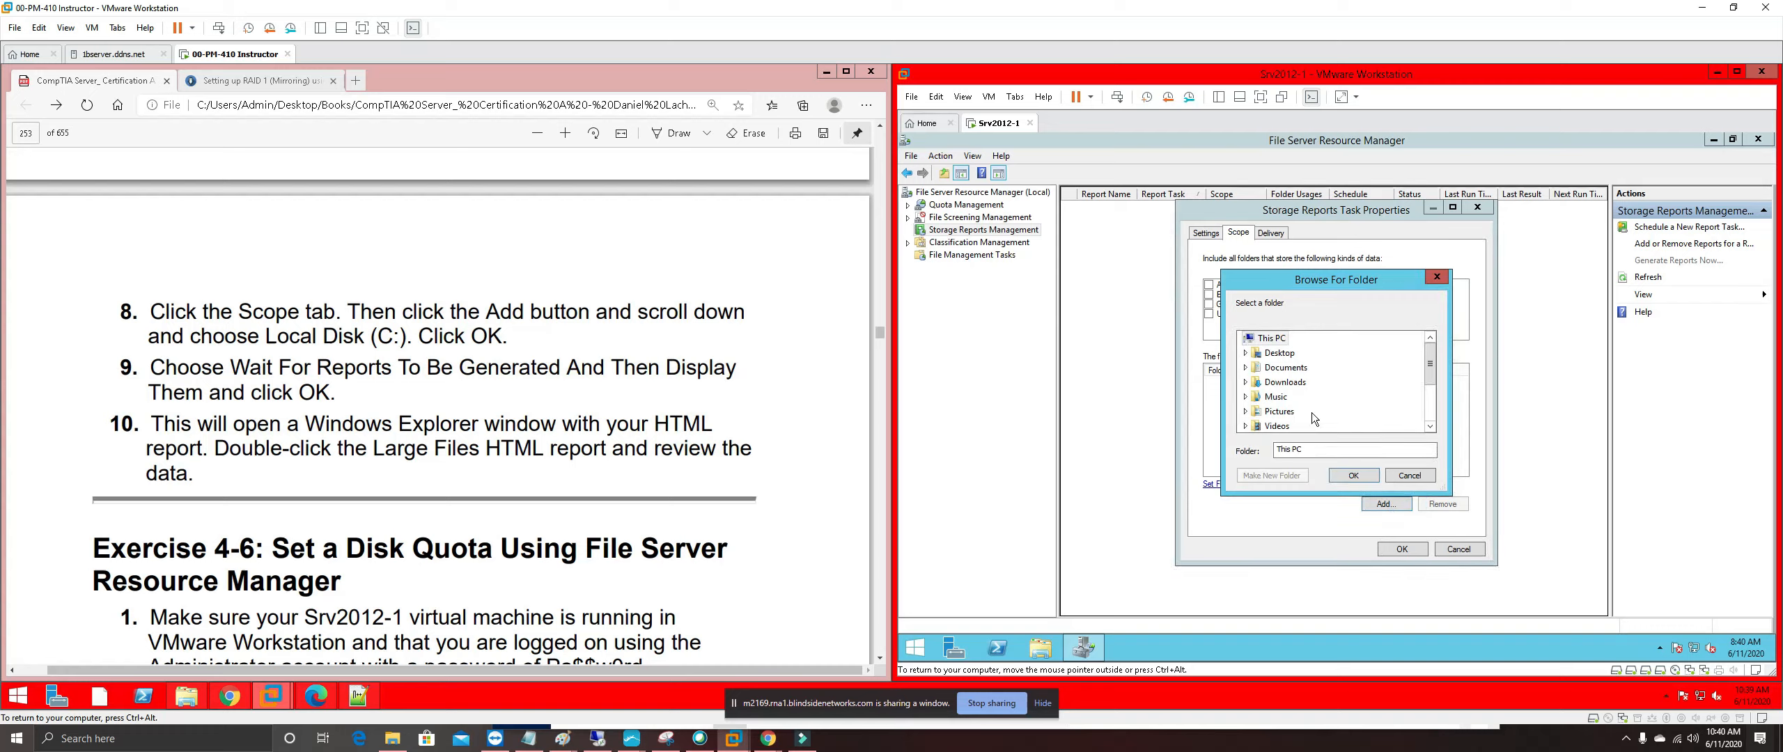
{"action": "left_click_drag", "start_coordinate": [1429, 365], "coordinate": [1431, 421]}
{"action": "left_click", "coordinate": [1286, 367]}
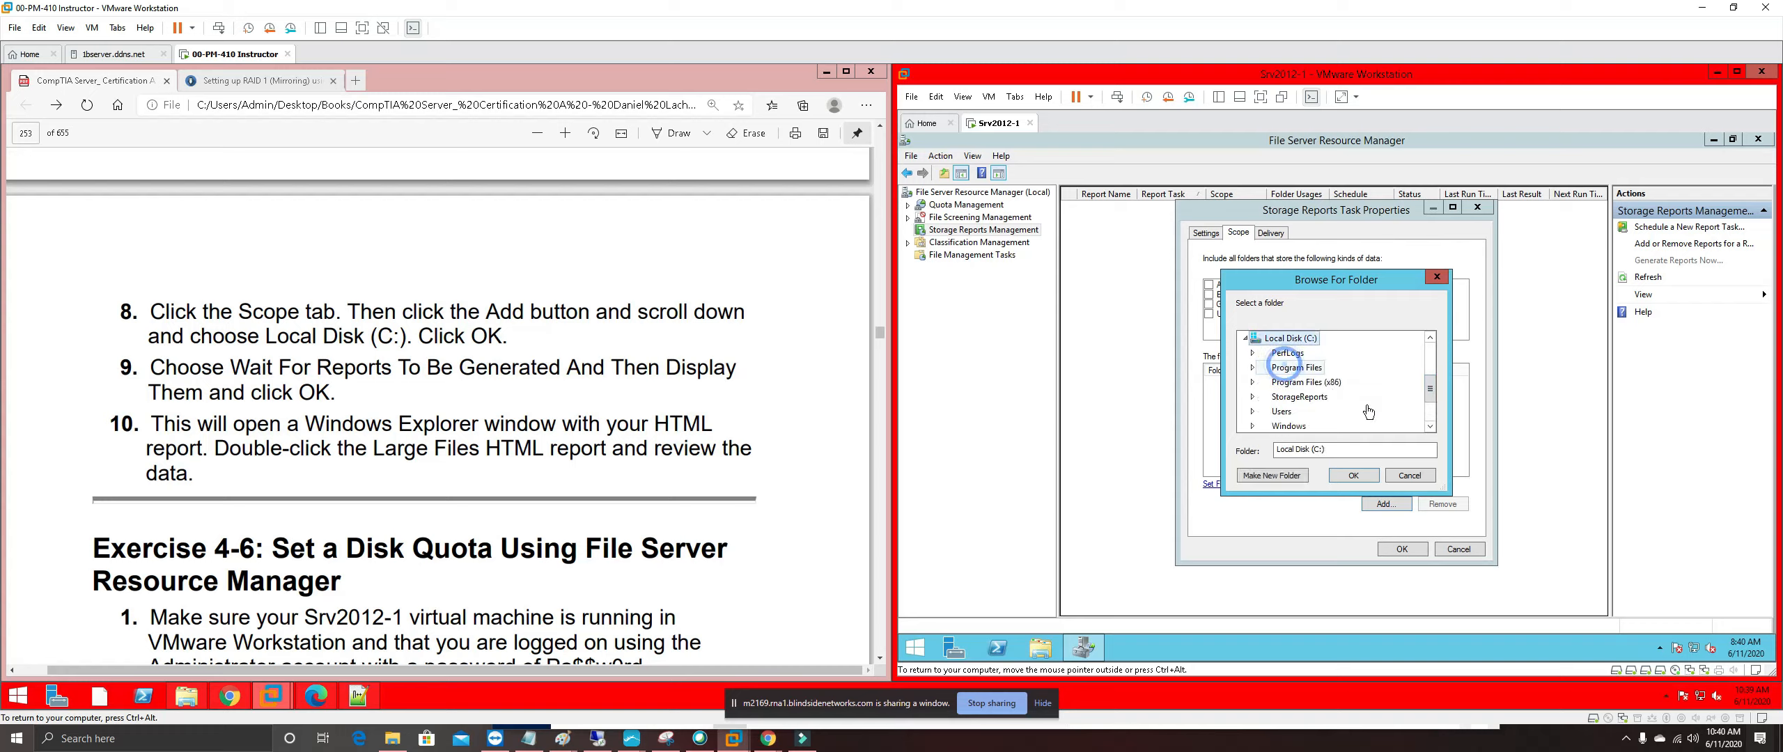
{"action": "left_click", "coordinate": [1354, 476]}
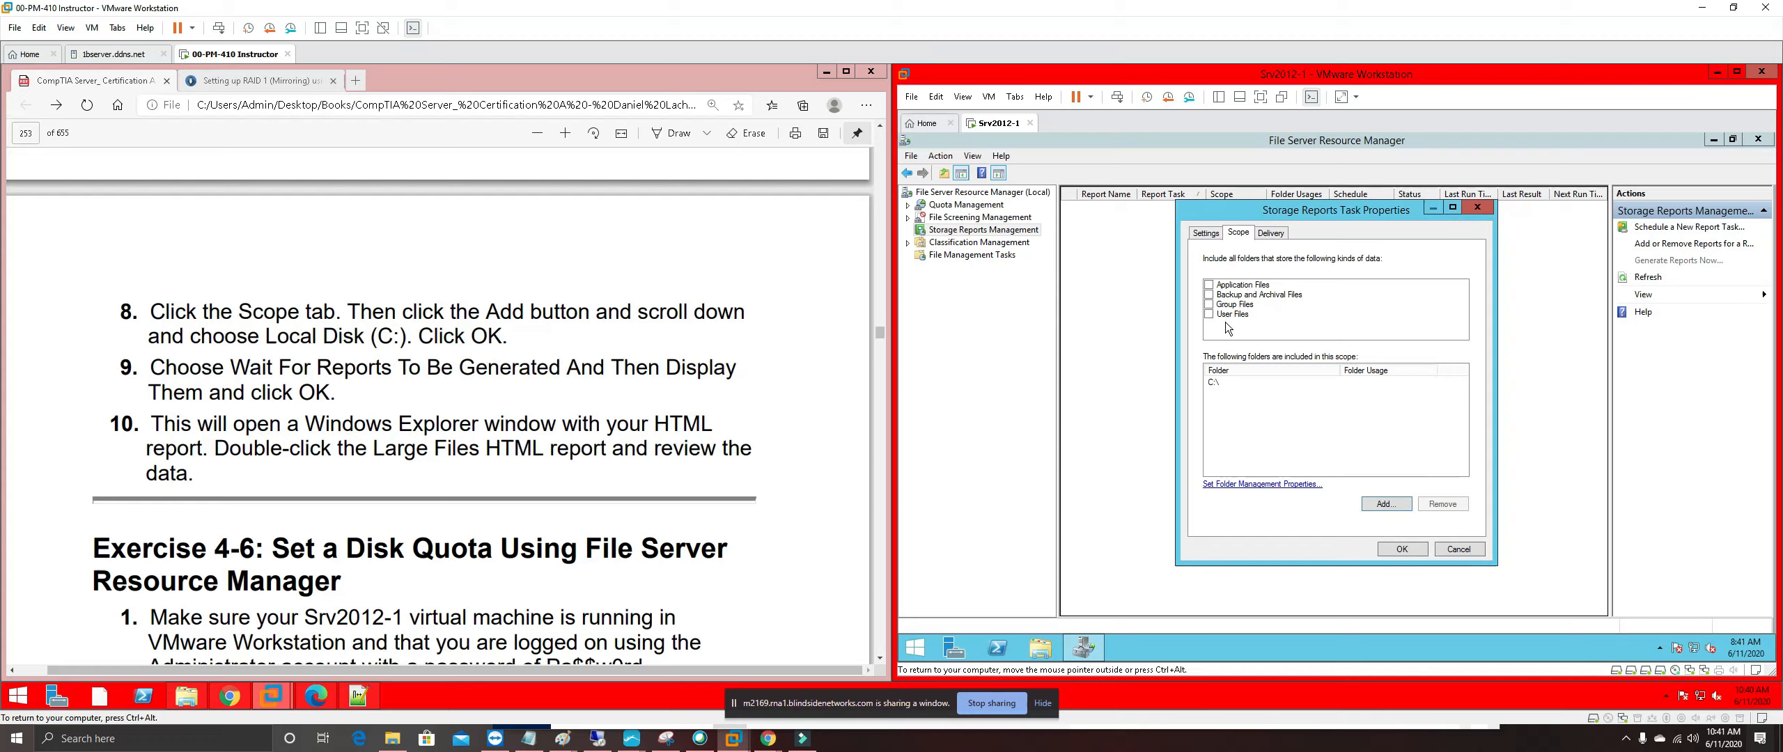
Review the Settings, Scope (C:\) and Delivery tabs, returning to Settings
{"action": "left_click", "coordinate": [1204, 234]}
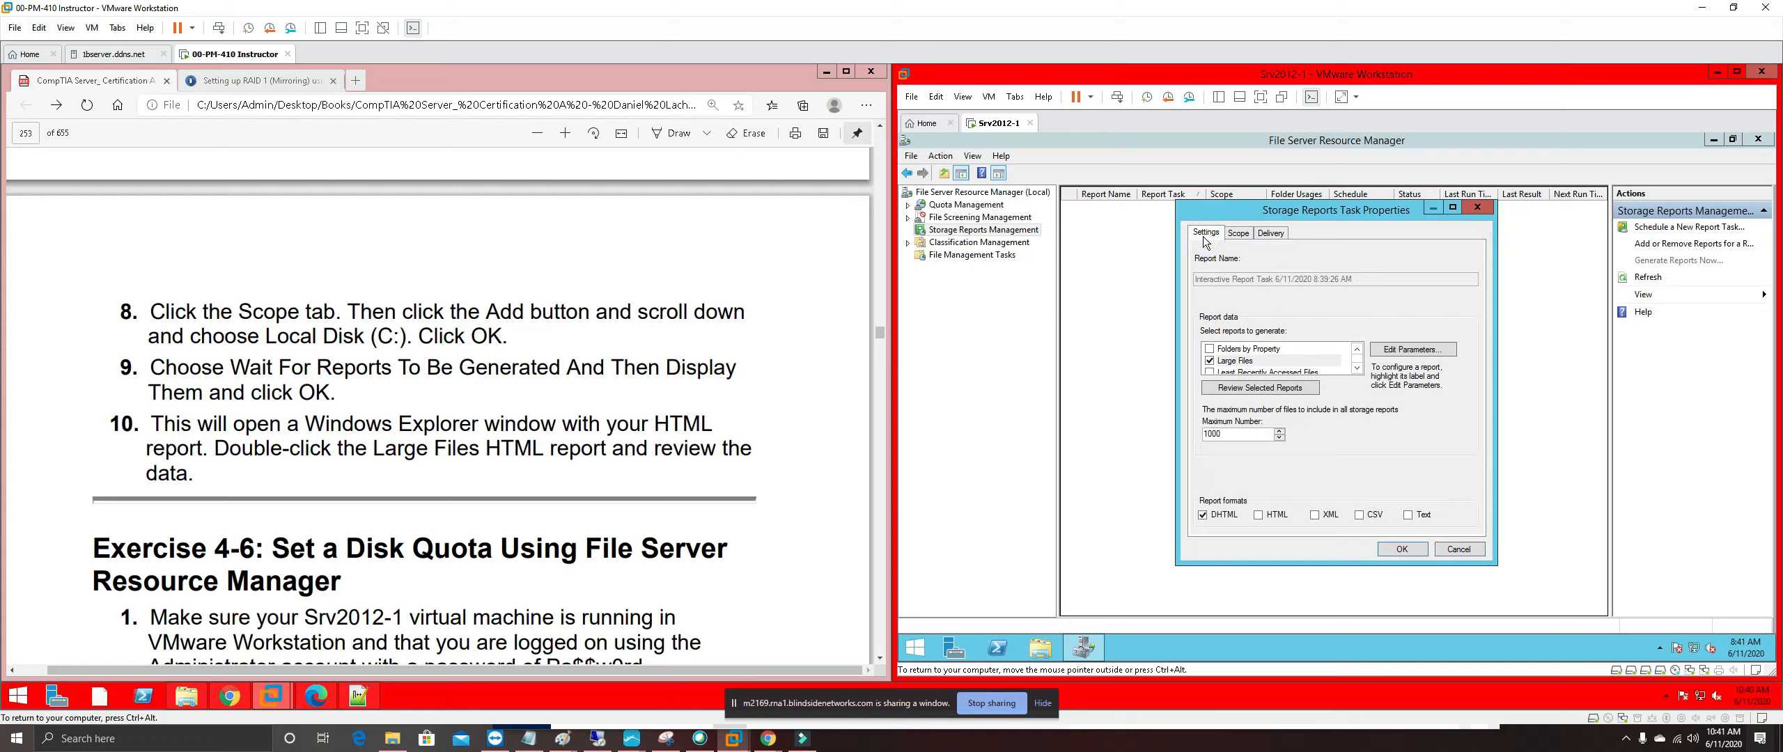
{"action": "left_click", "coordinate": [1238, 234]}
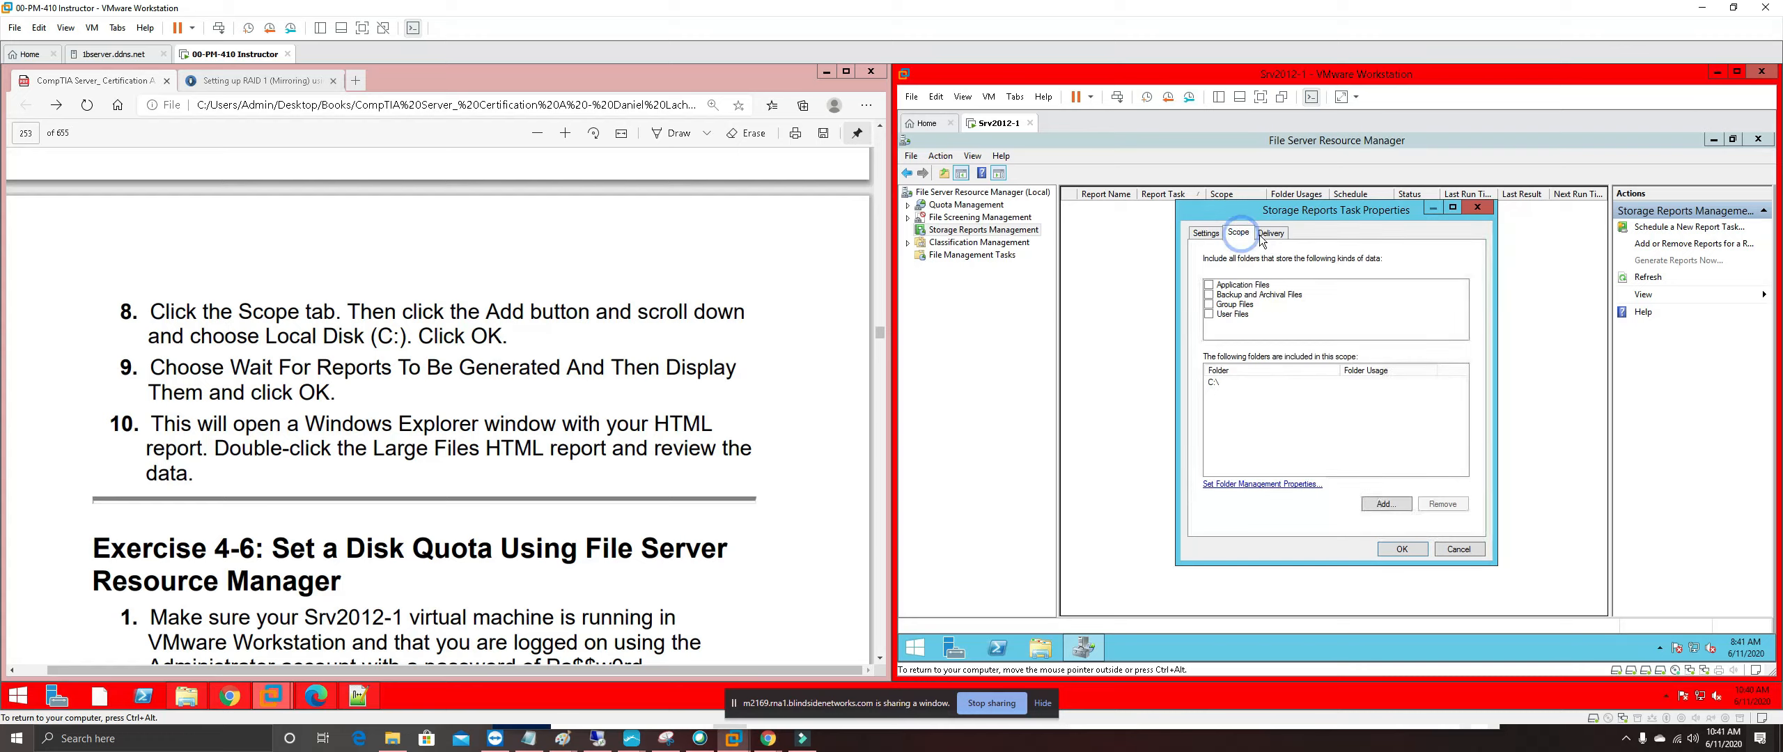
{"action": "left_click", "coordinate": [1269, 234]}
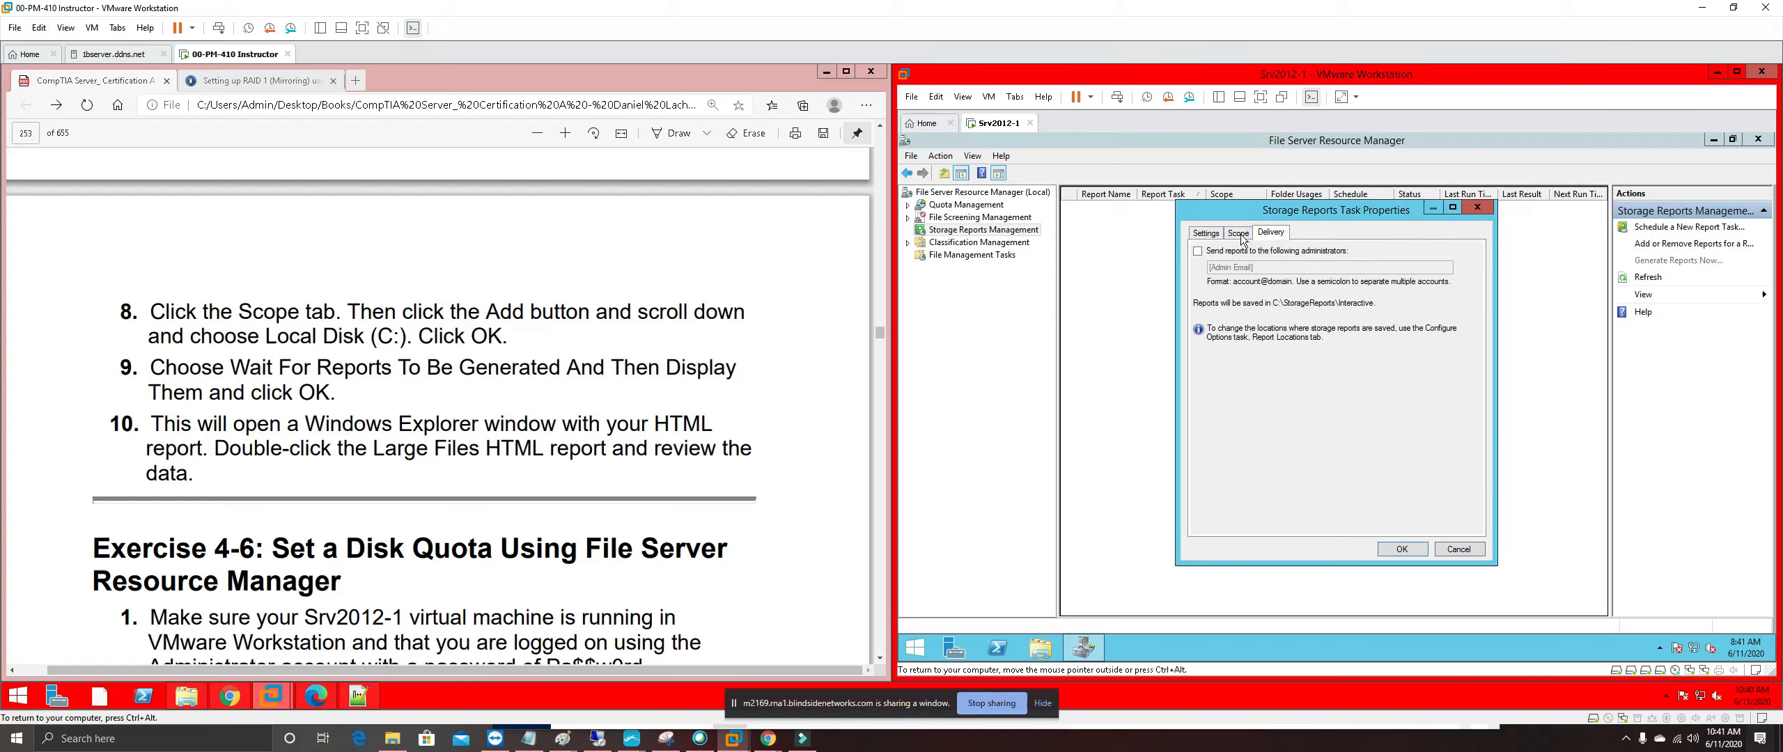
{"action": "left_click", "coordinate": [1239, 234]}
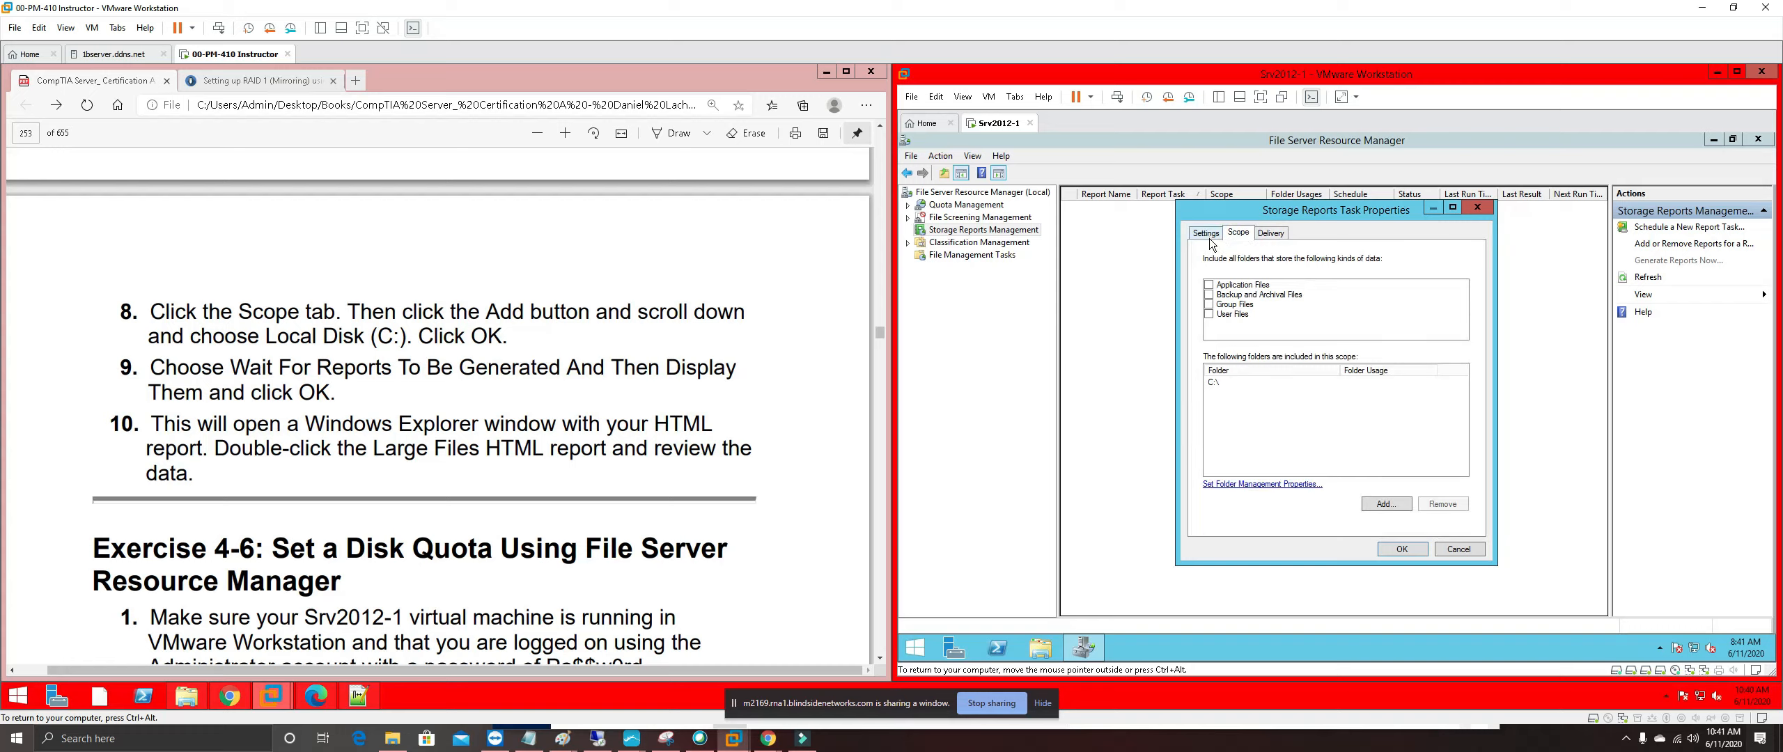
{"action": "left_click", "coordinate": [1209, 240]}
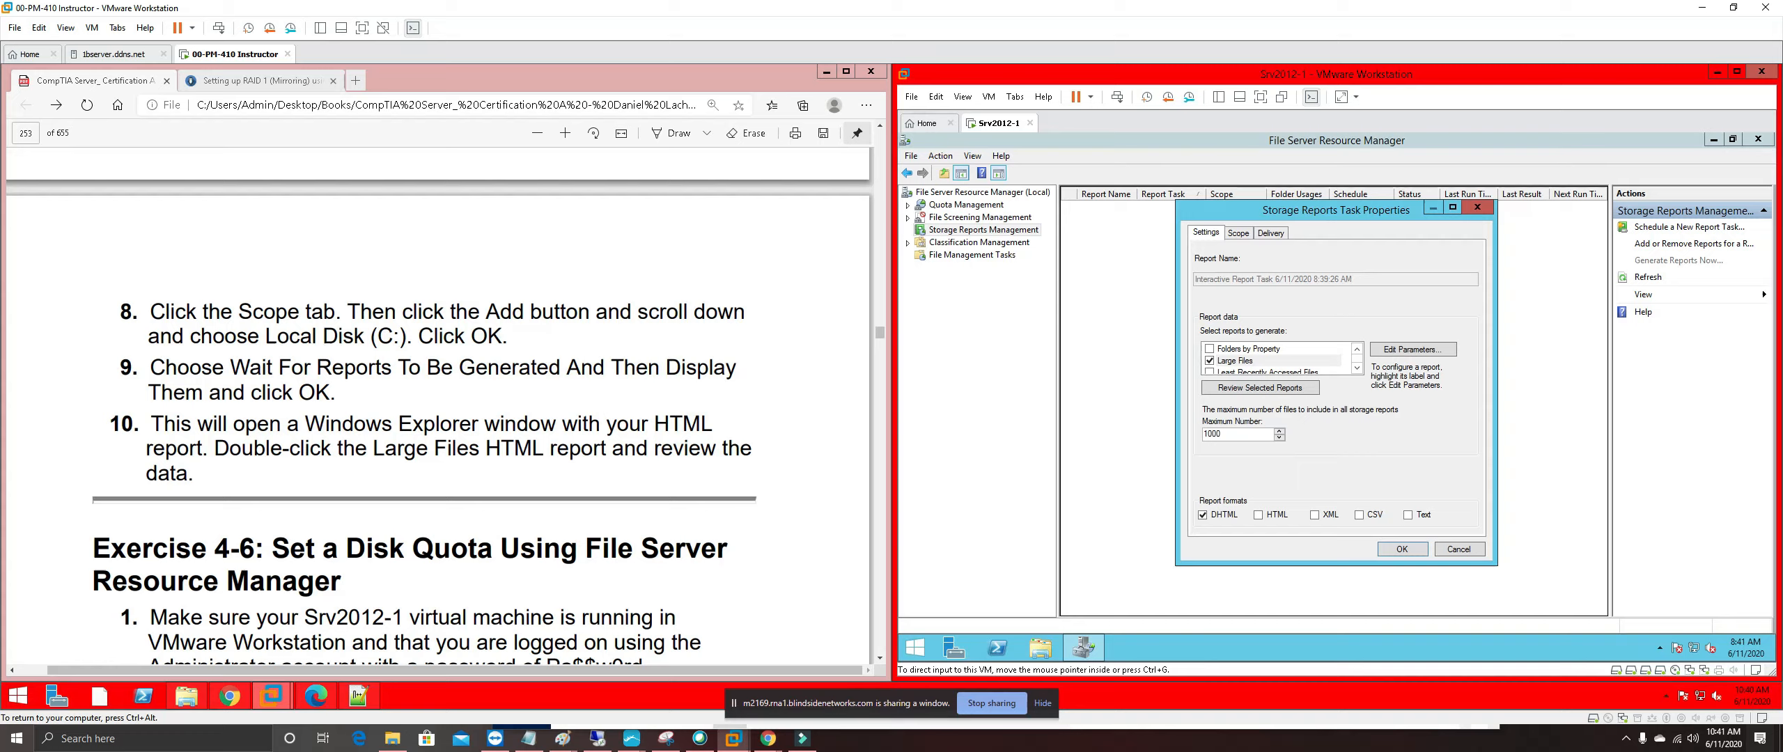
Verify the Large Files report parameters still show a 25 MB minimum
{"action": "left_click", "coordinate": [1357, 368]}
{"action": "left_click", "coordinate": [1356, 368]}
{"action": "left_click", "coordinate": [1357, 367]}
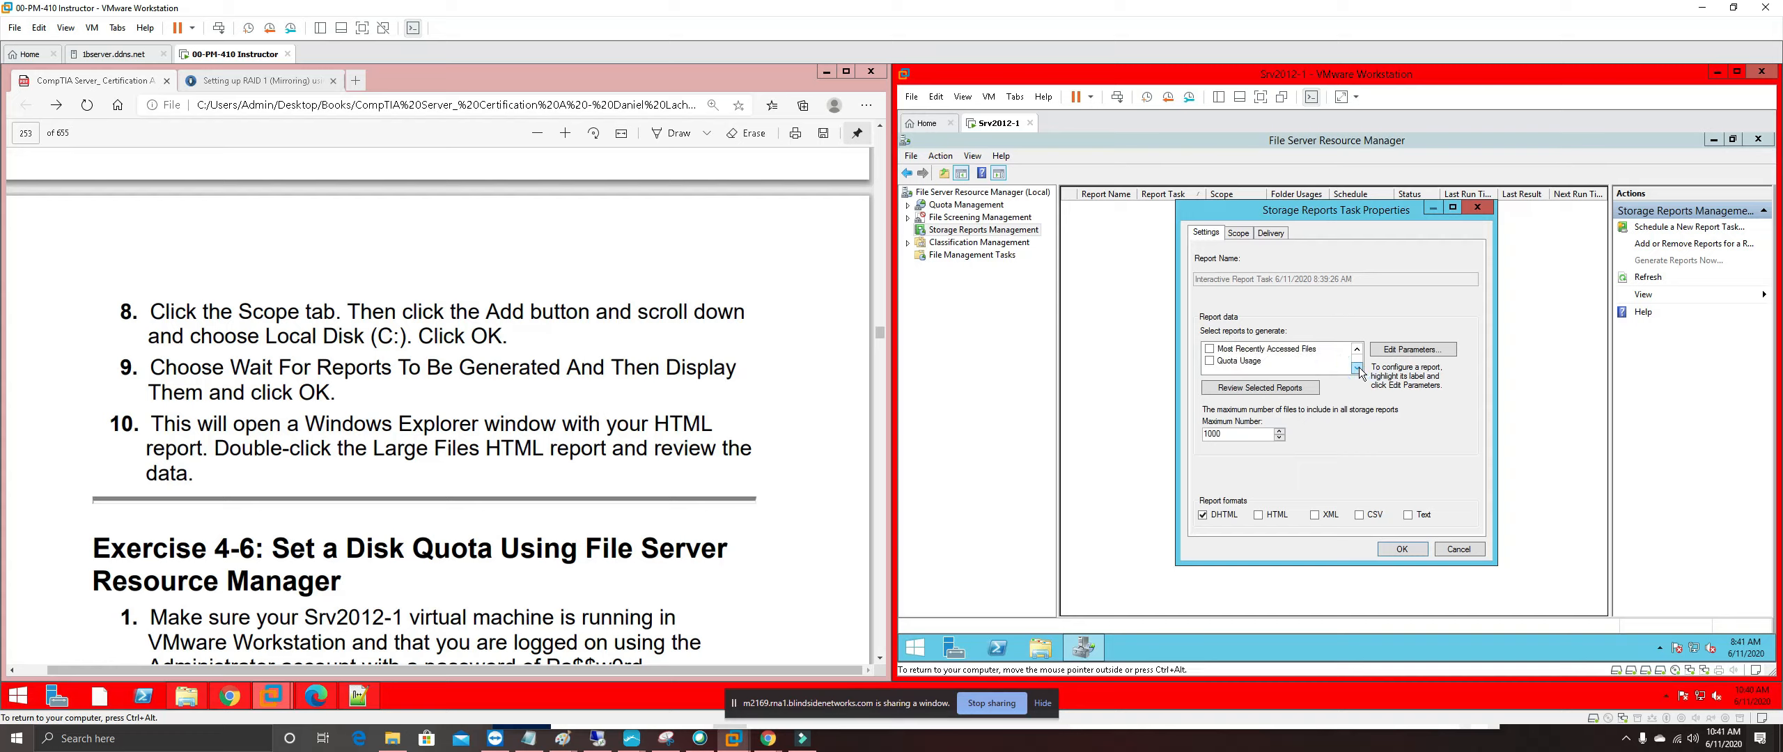
{"action": "left_click", "coordinate": [1356, 349]}
{"action": "left_click", "coordinate": [1356, 350]}
{"action": "left_click", "coordinate": [1356, 350]}
{"action": "left_click", "coordinate": [1356, 350]}
{"action": "left_click", "coordinate": [1356, 349]}
{"action": "left_click", "coordinate": [1357, 349]}
{"action": "left_click", "coordinate": [1357, 349]}
{"action": "left_click", "coordinate": [1357, 349]}
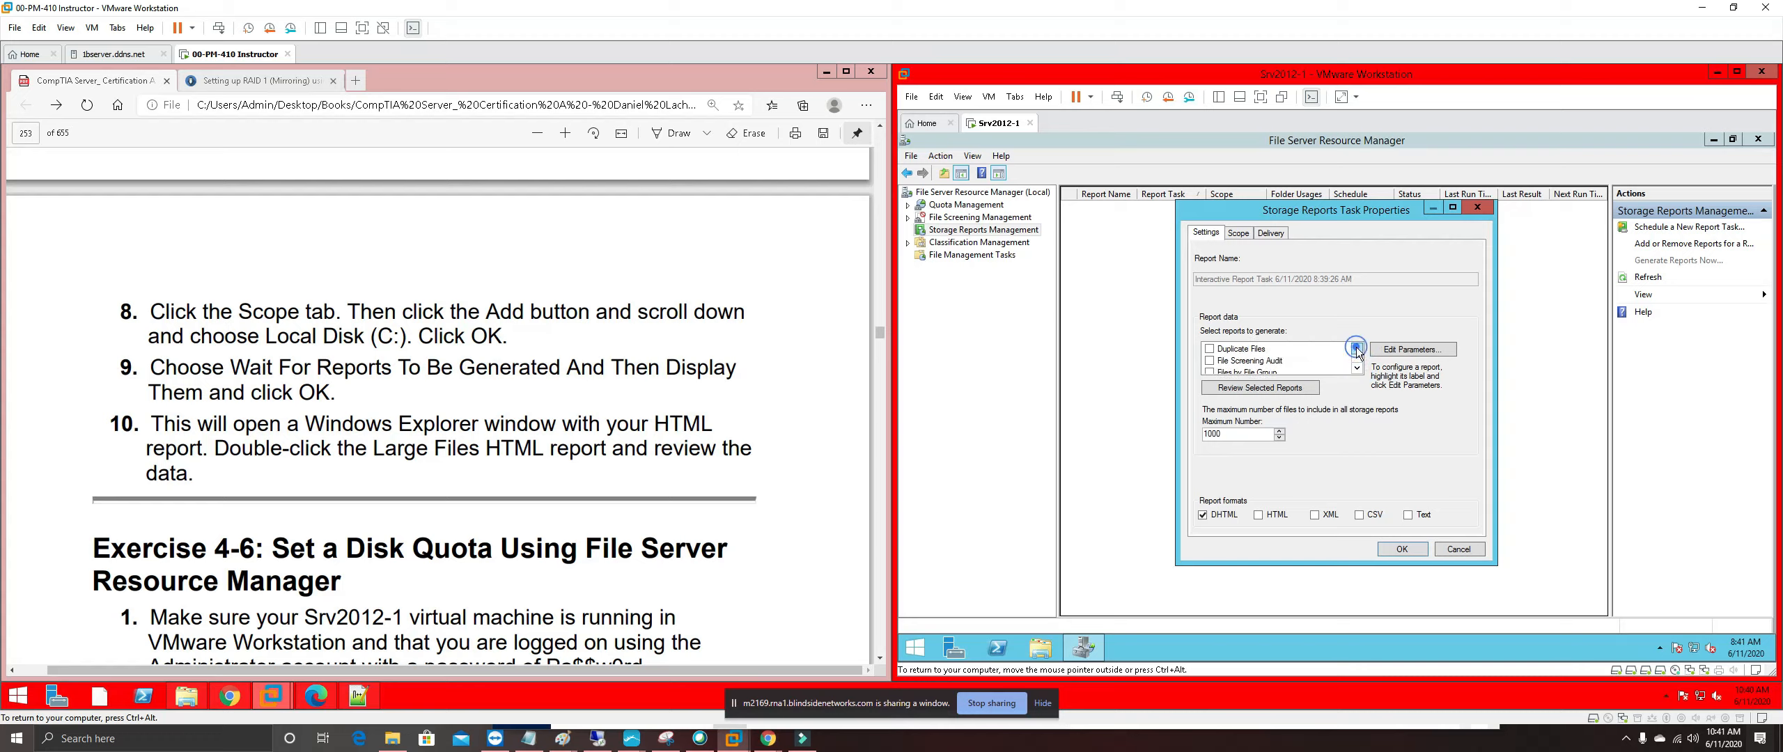
{"action": "left_click", "coordinate": [1390, 352]}
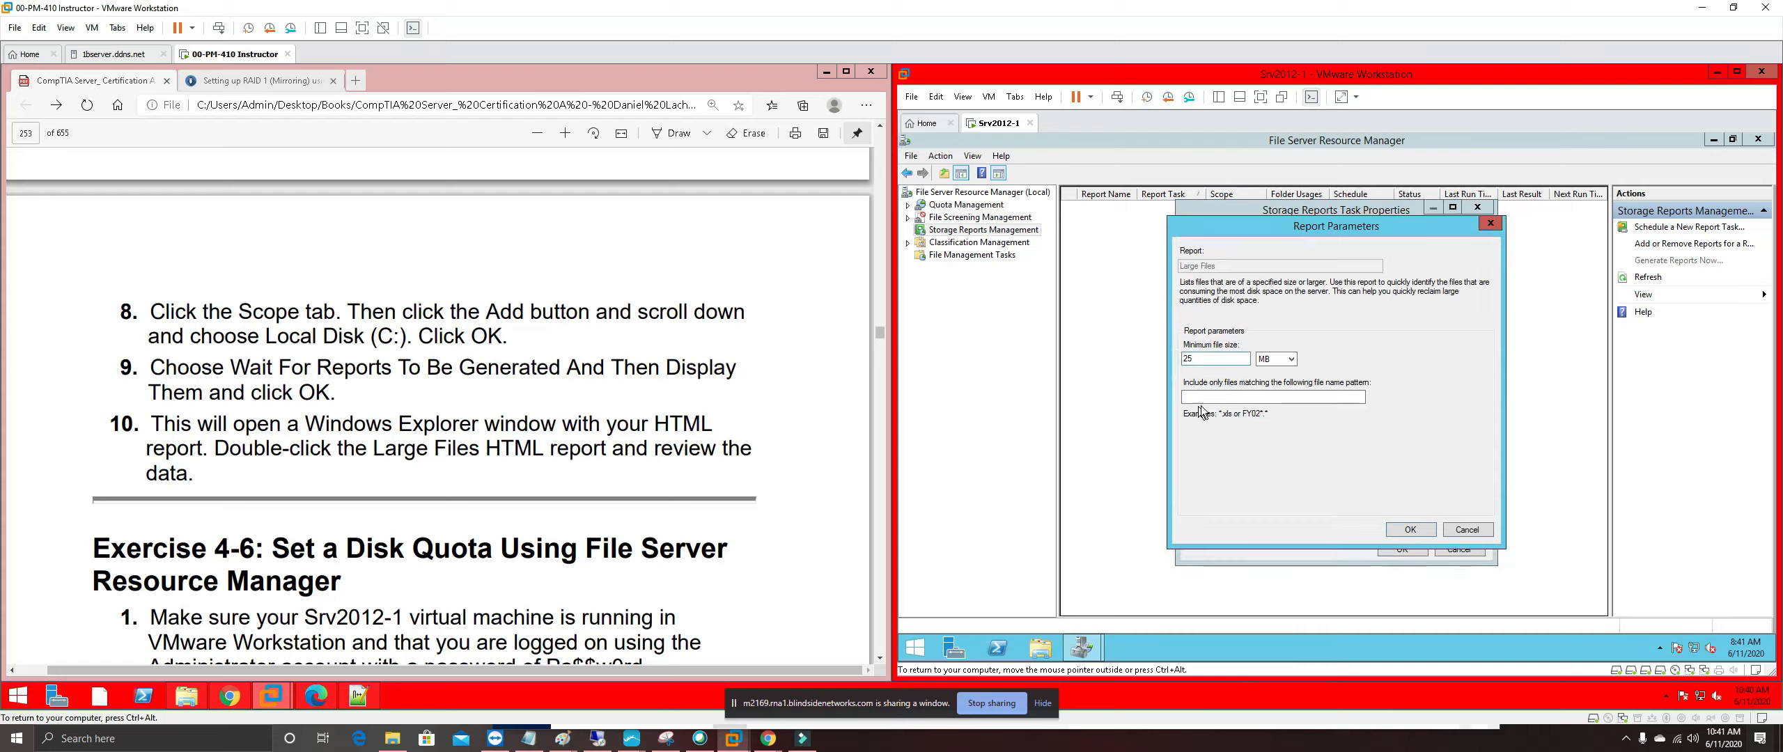
{"action": "left_click", "coordinate": [1408, 530]}
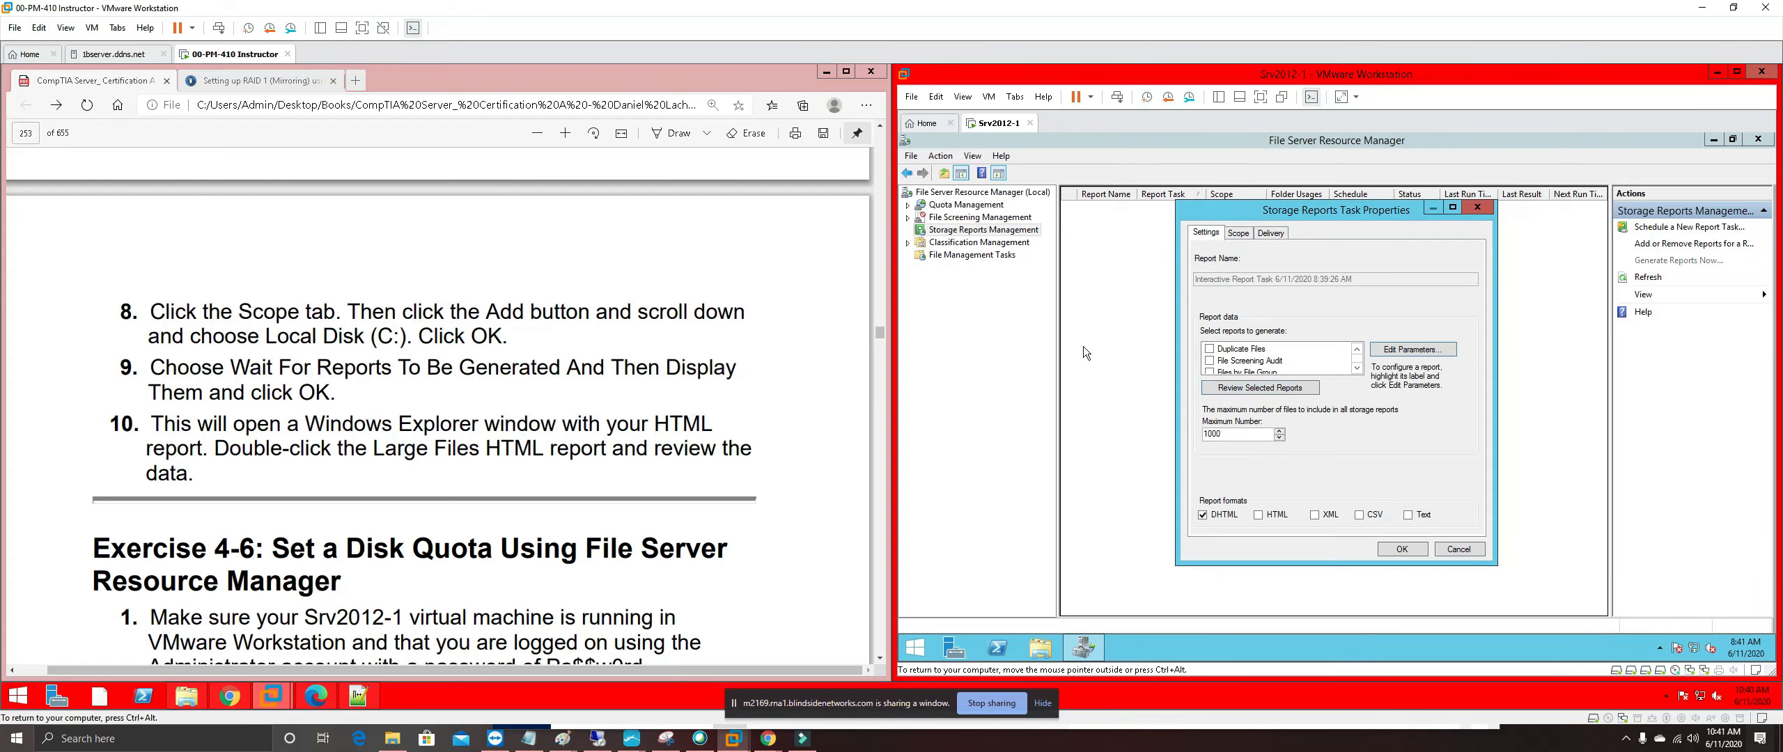
Generate the report now, waiting for it to finish and then displaying it
{"action": "left_click", "coordinate": [1404, 547]}
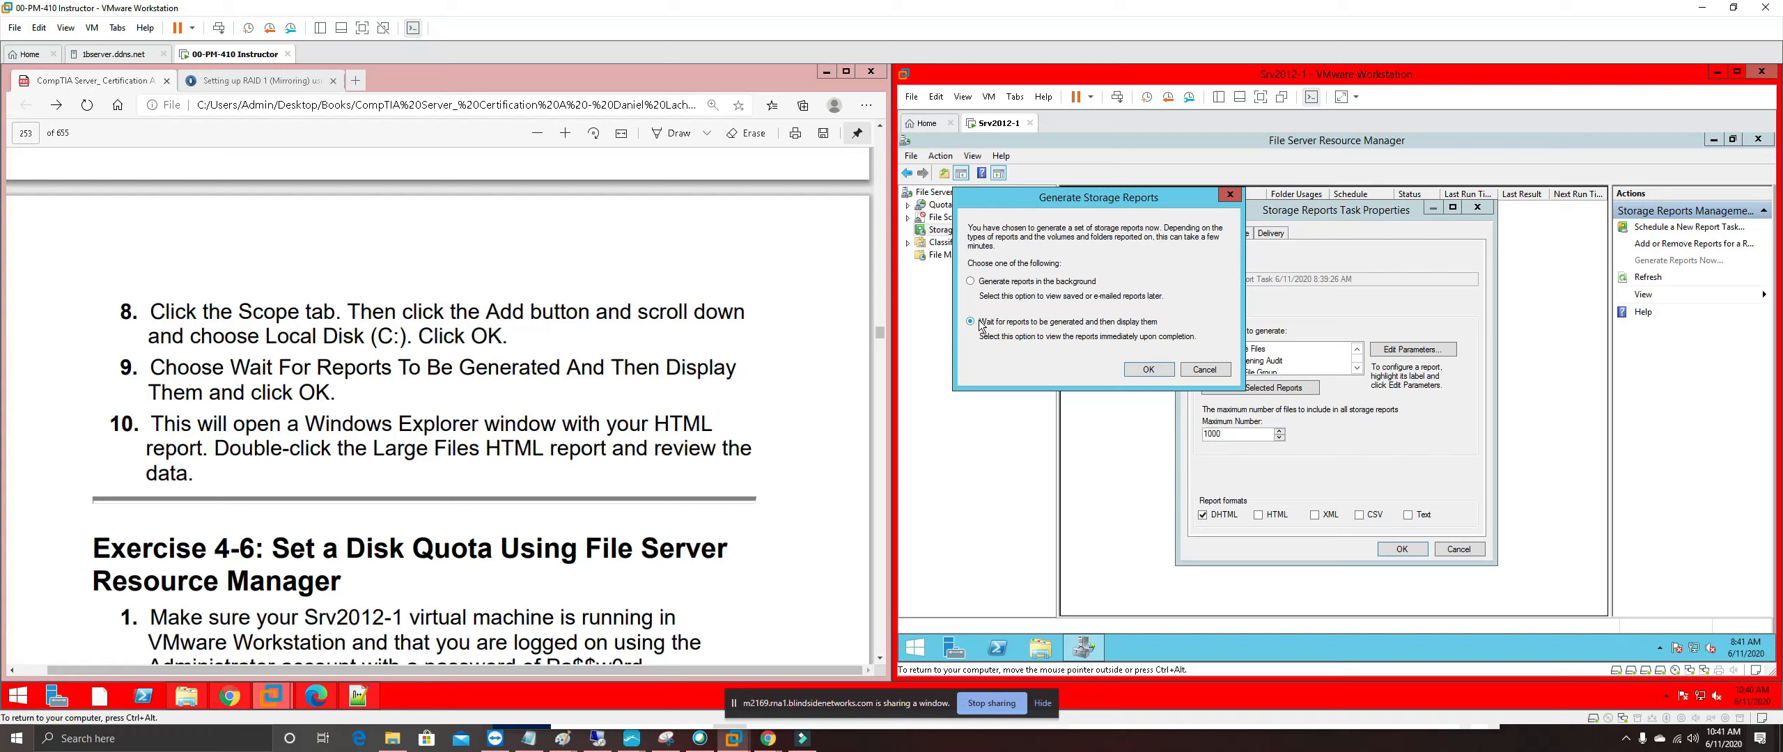
{"action": "left_click", "coordinate": [1161, 370]}
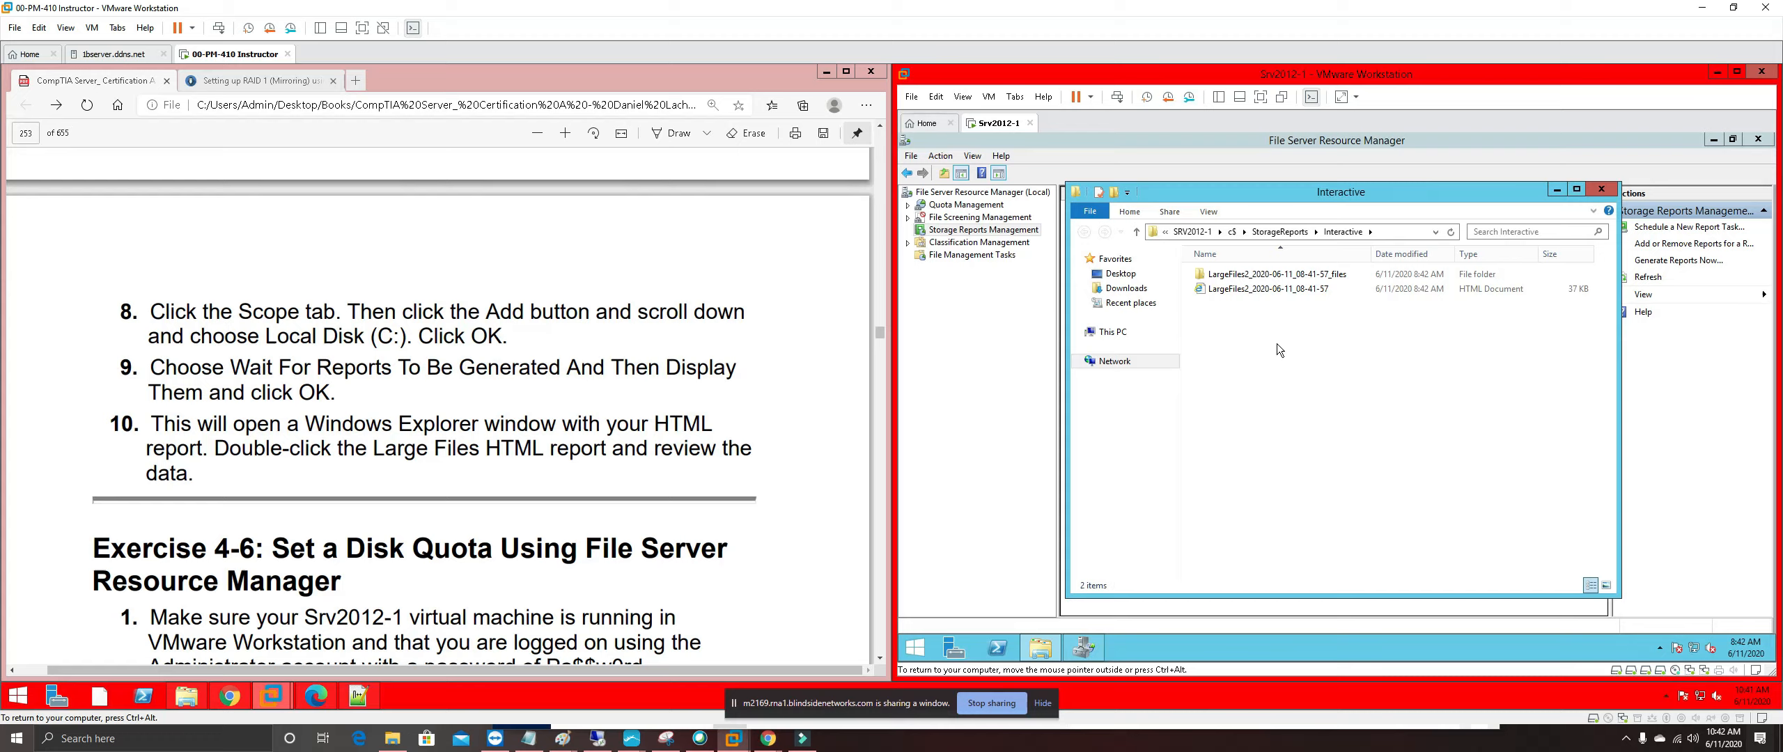
Open the LargeFiles2 HTML report in Internet Explorer, deferring the IE 11 setup
{"action": "left_click", "coordinate": [1262, 291]}
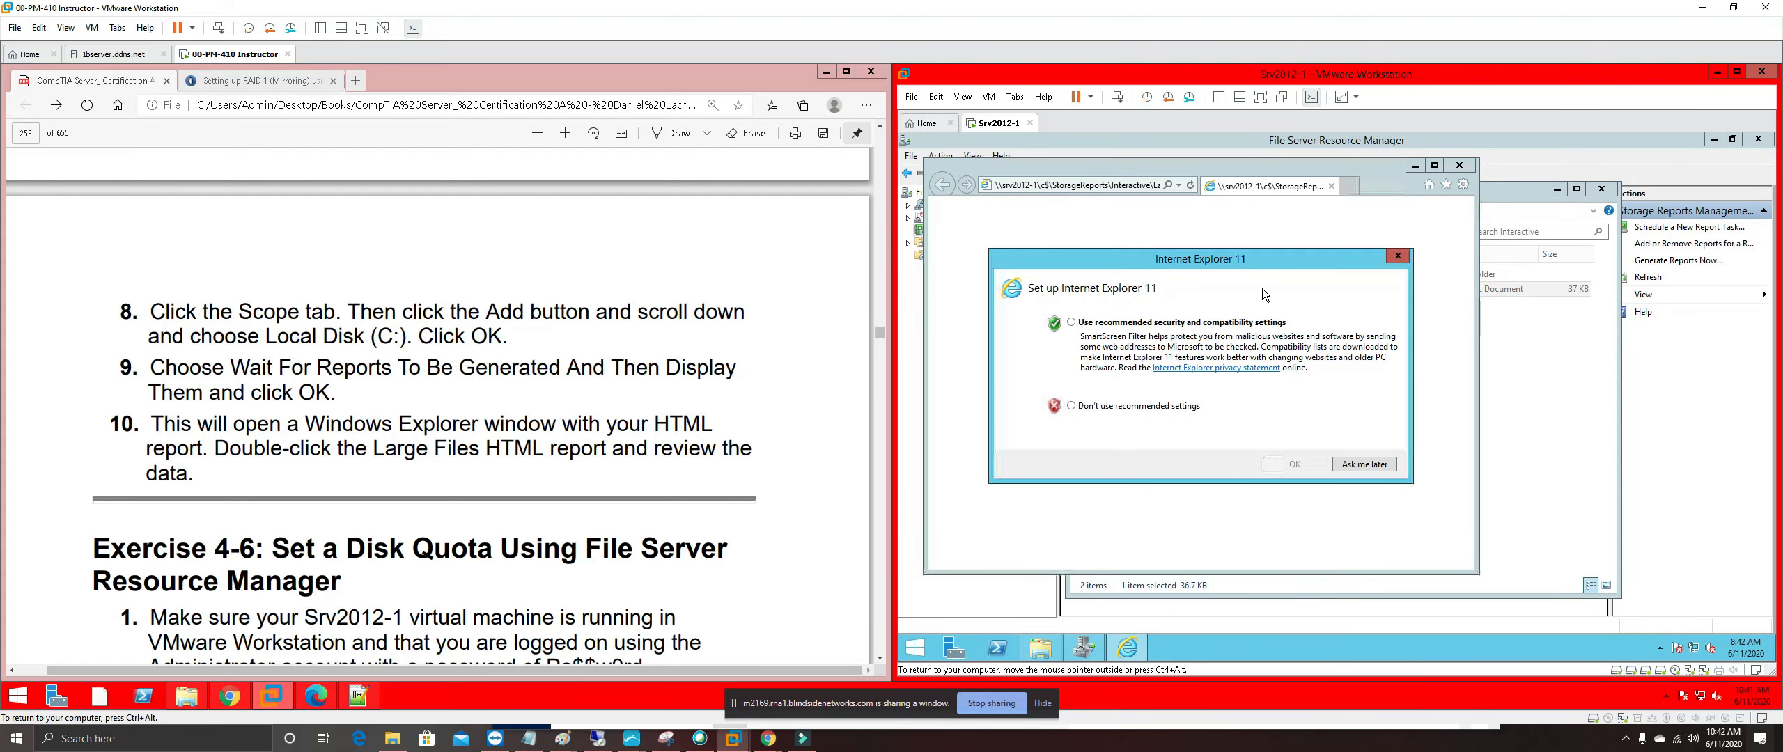
{"action": "left_click", "coordinate": [1365, 464]}
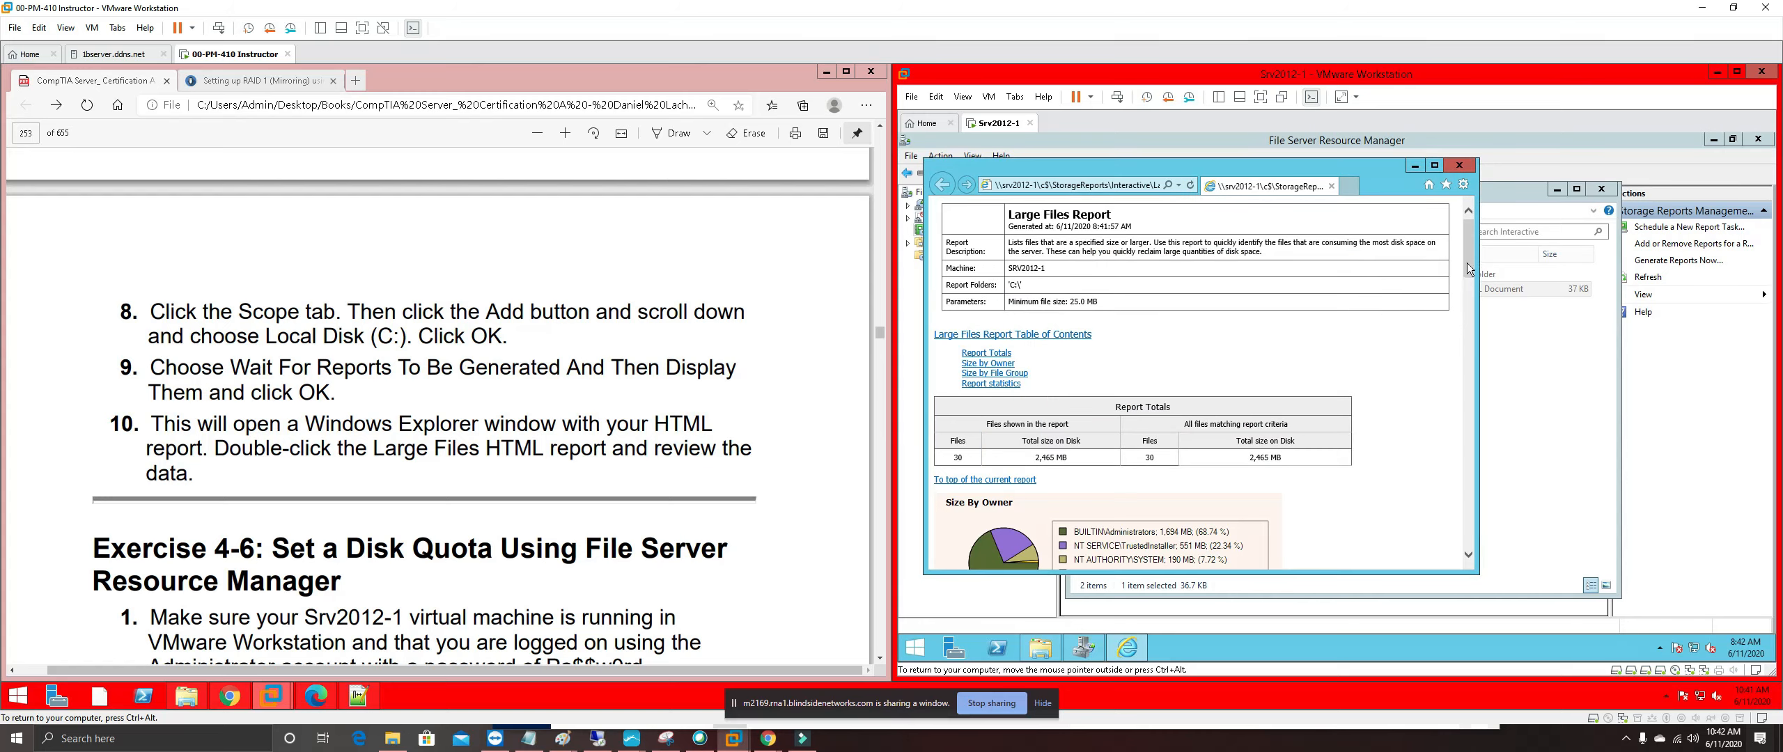
Scroll the Large Files report to its end, where OBJECTS.DATA is listed at 25.1 MB
{"action": "scroll", "coordinate": [1481, 295], "scroll_direction": "down", "scroll_amount": 3}
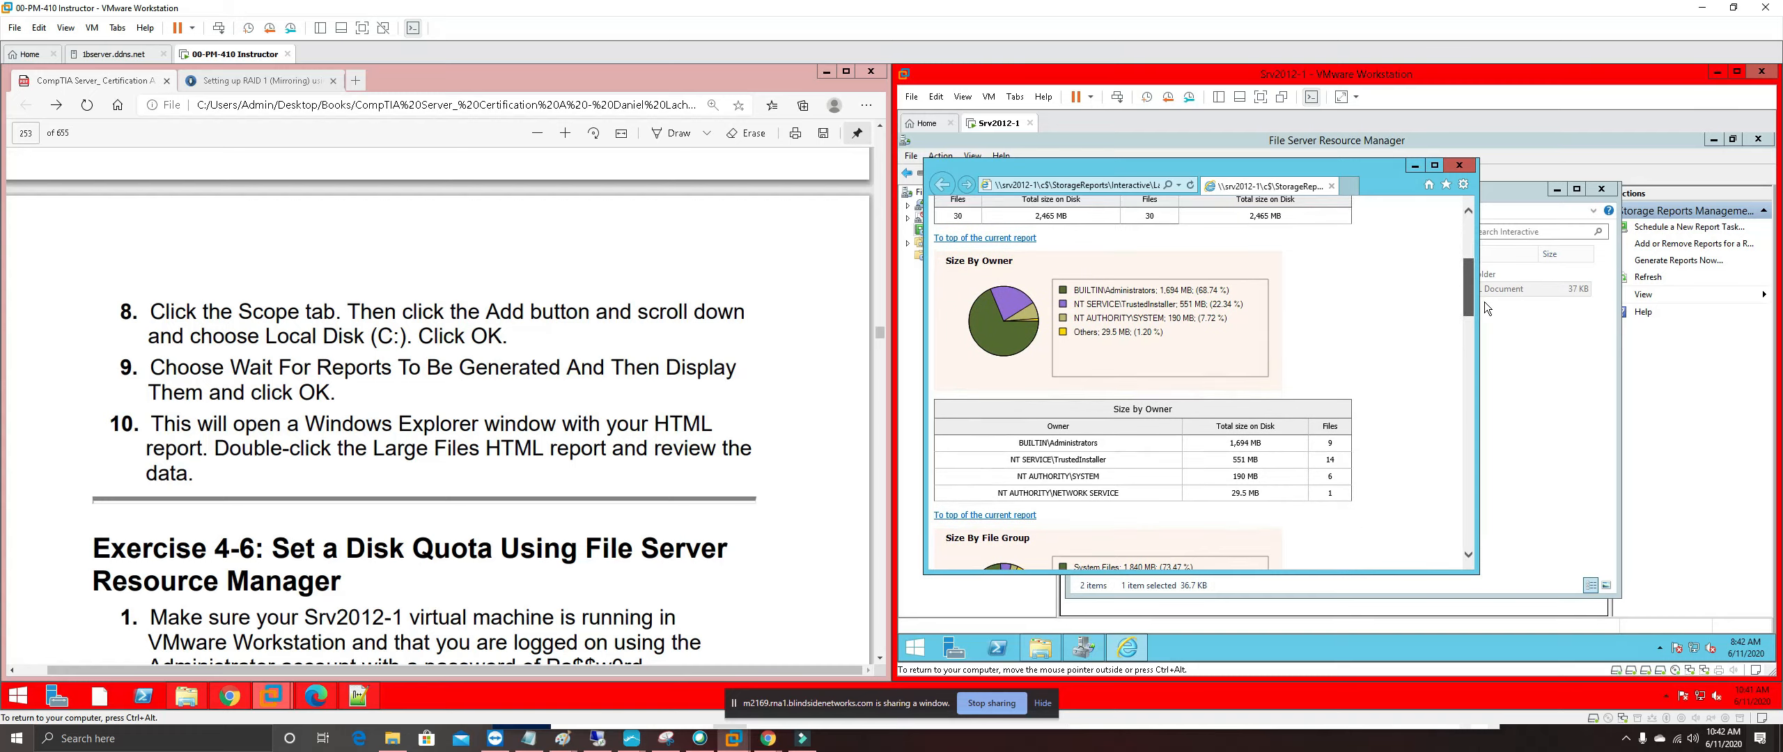
{"action": "scroll", "coordinate": [1484, 306], "scroll_direction": "down", "scroll_amount": 1}
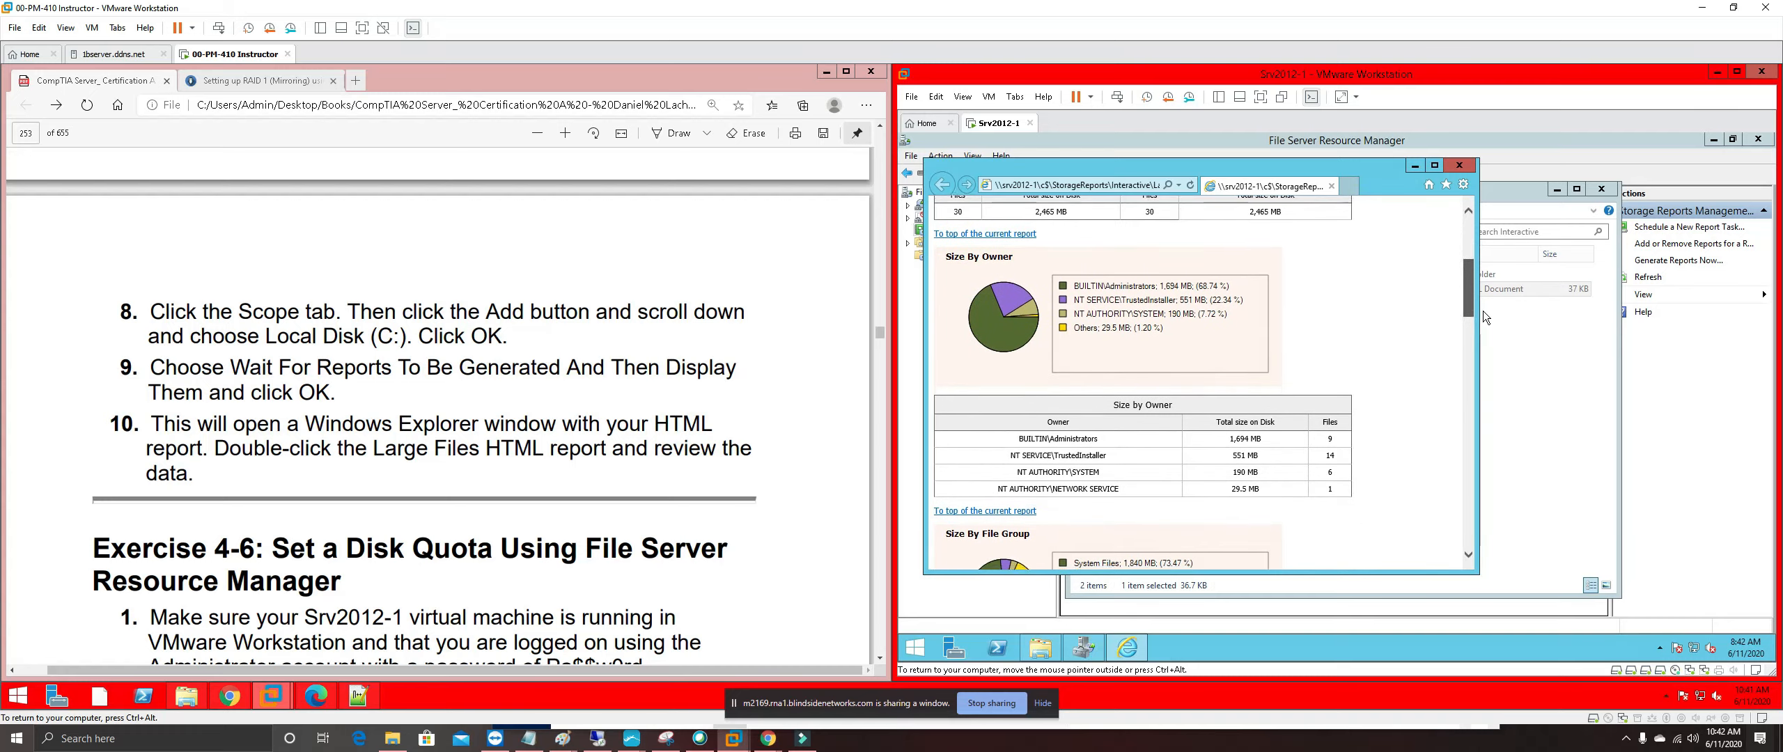
{"action": "scroll", "coordinate": [1482, 311], "scroll_direction": "down", "scroll_amount": 3}
{"action": "scroll", "coordinate": [1482, 315], "scroll_direction": "down", "scroll_amount": 10}
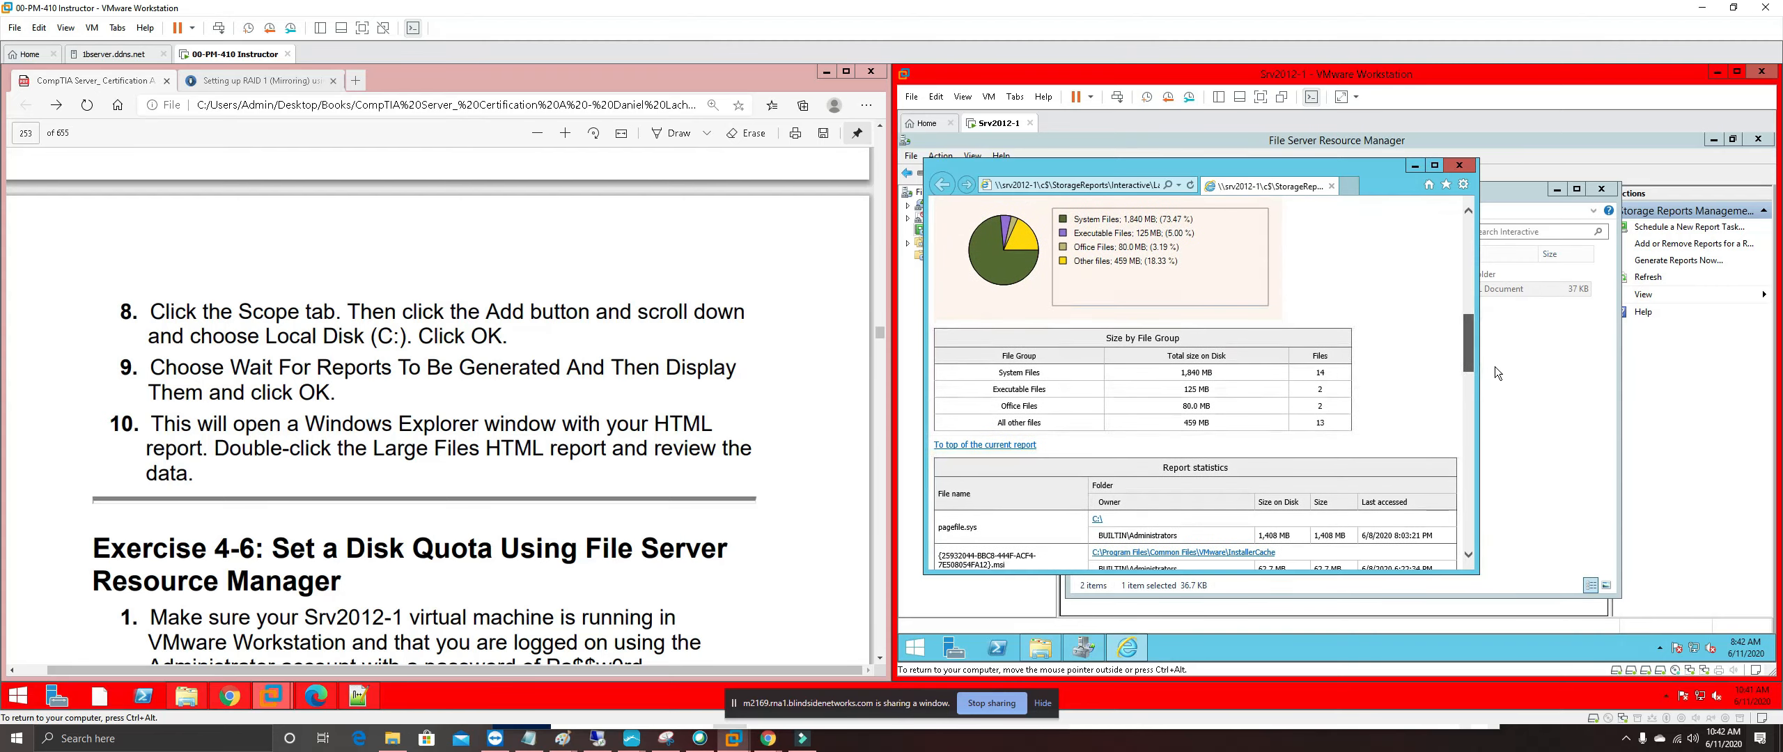
{"action": "scroll", "coordinate": [1497, 376], "scroll_direction": "down", "scroll_amount": 12}
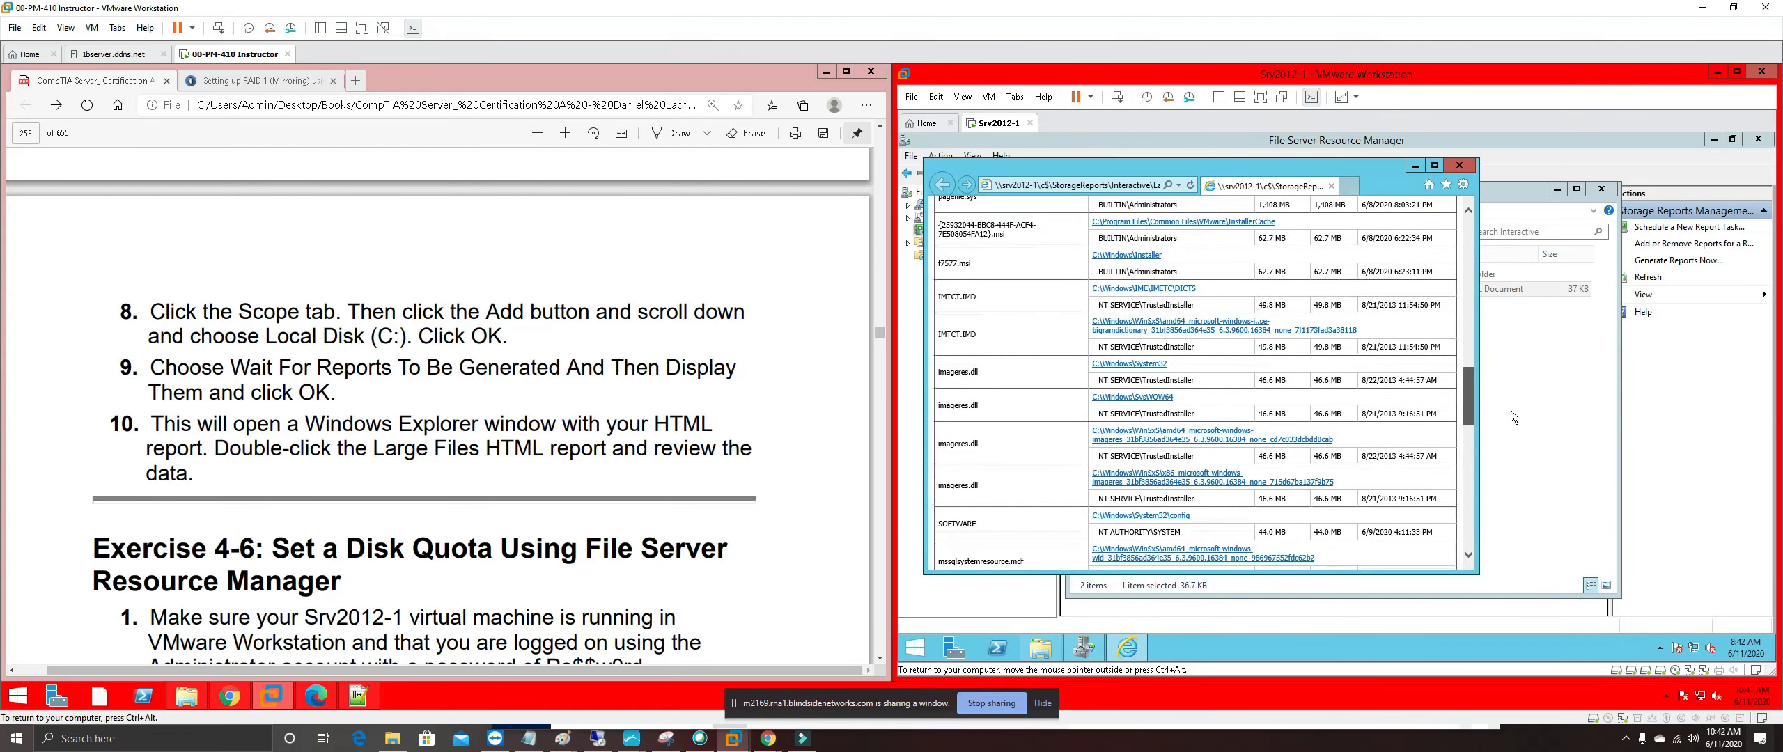
{"action": "scroll", "coordinate": [1508, 419], "scroll_direction": "down", "scroll_amount": 8}
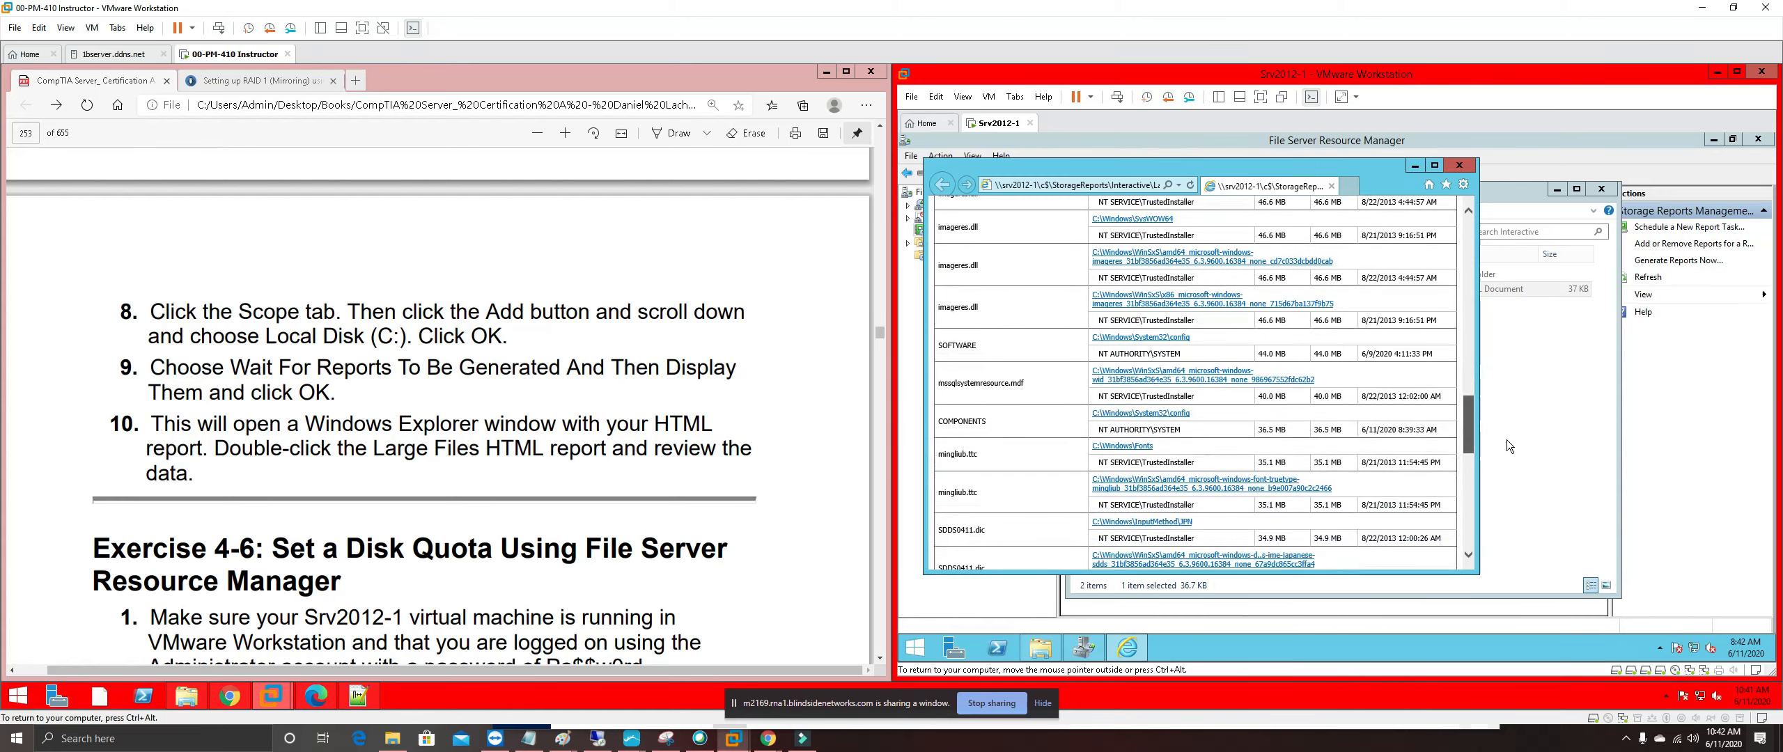
{"action": "scroll", "coordinate": [1504, 460], "scroll_direction": "down", "scroll_amount": 10}
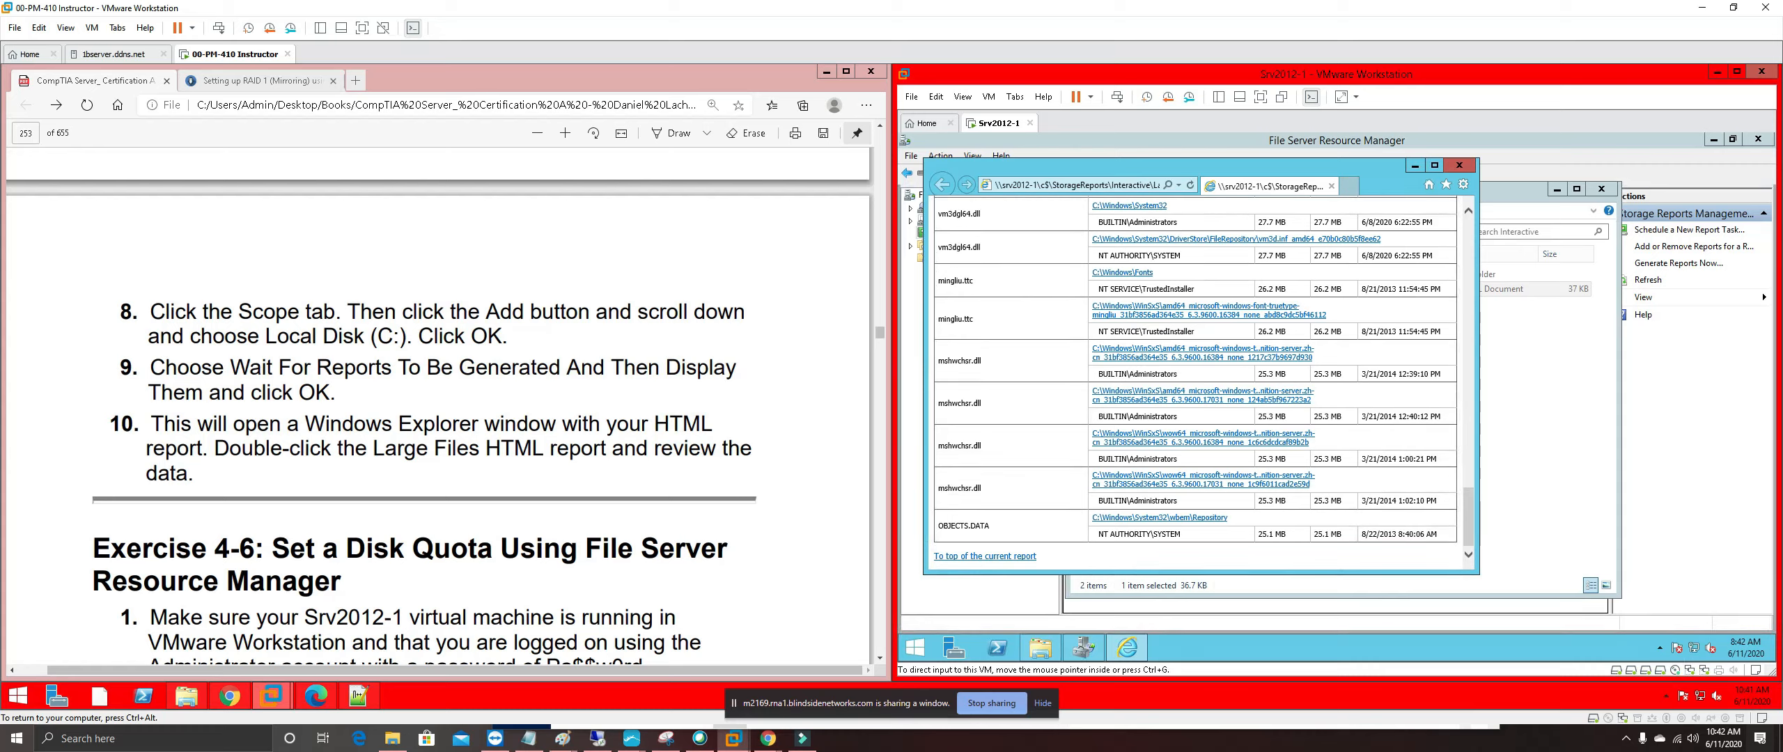
Scroll the exercise PDF to the Exercise 4-6 disk quota steps 1-7
{"action": "left_click", "coordinate": [536, 559]}
{"action": "scroll", "coordinate": [537, 559], "scroll_direction": "down", "scroll_amount": 3}
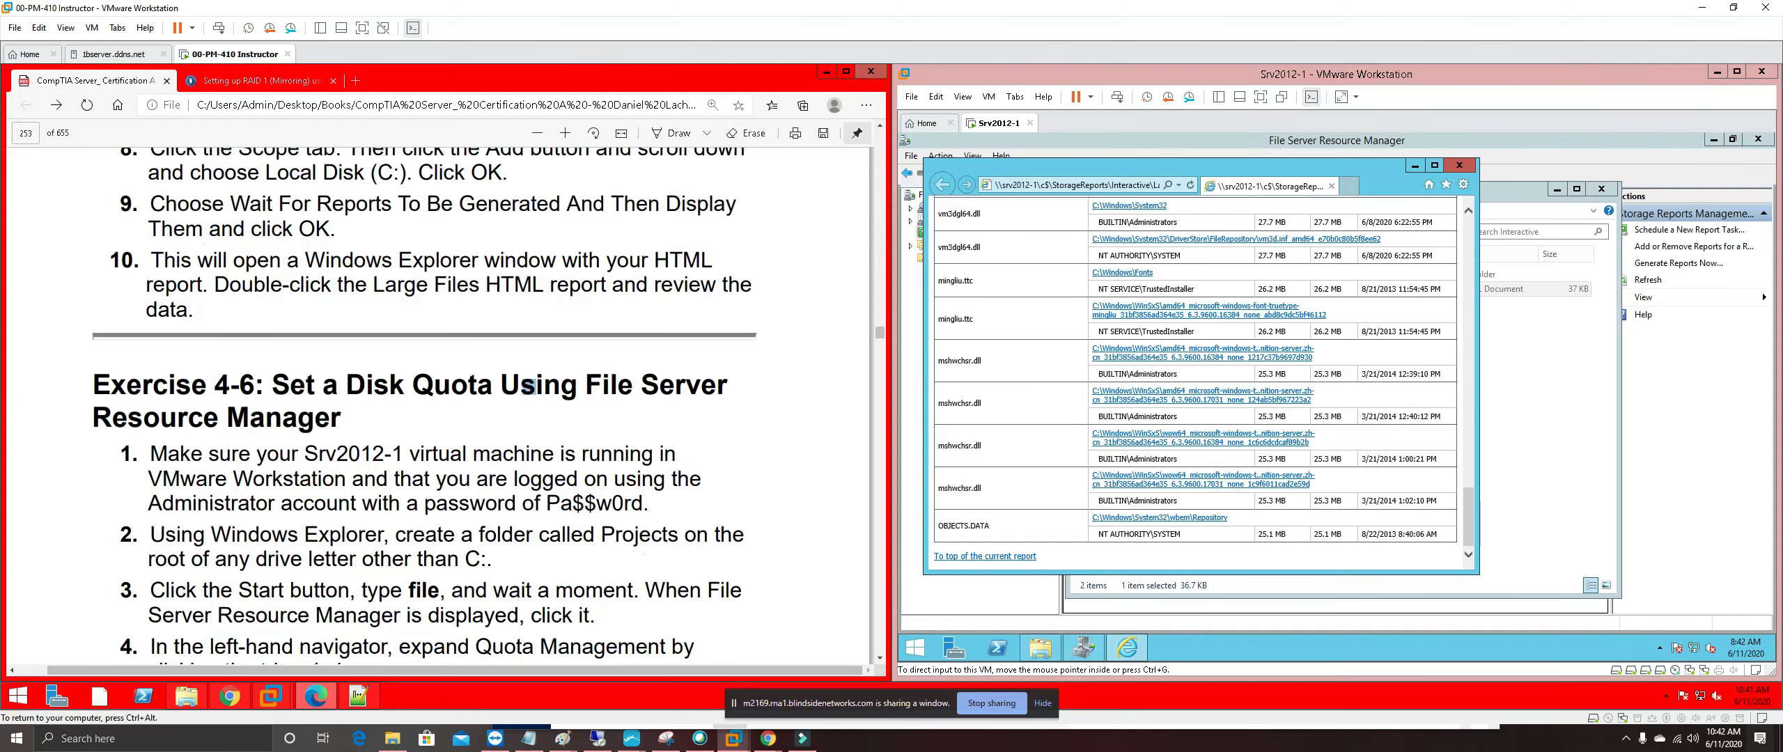
{"action": "scroll", "coordinate": [487, 418], "scroll_direction": "down", "scroll_amount": 1}
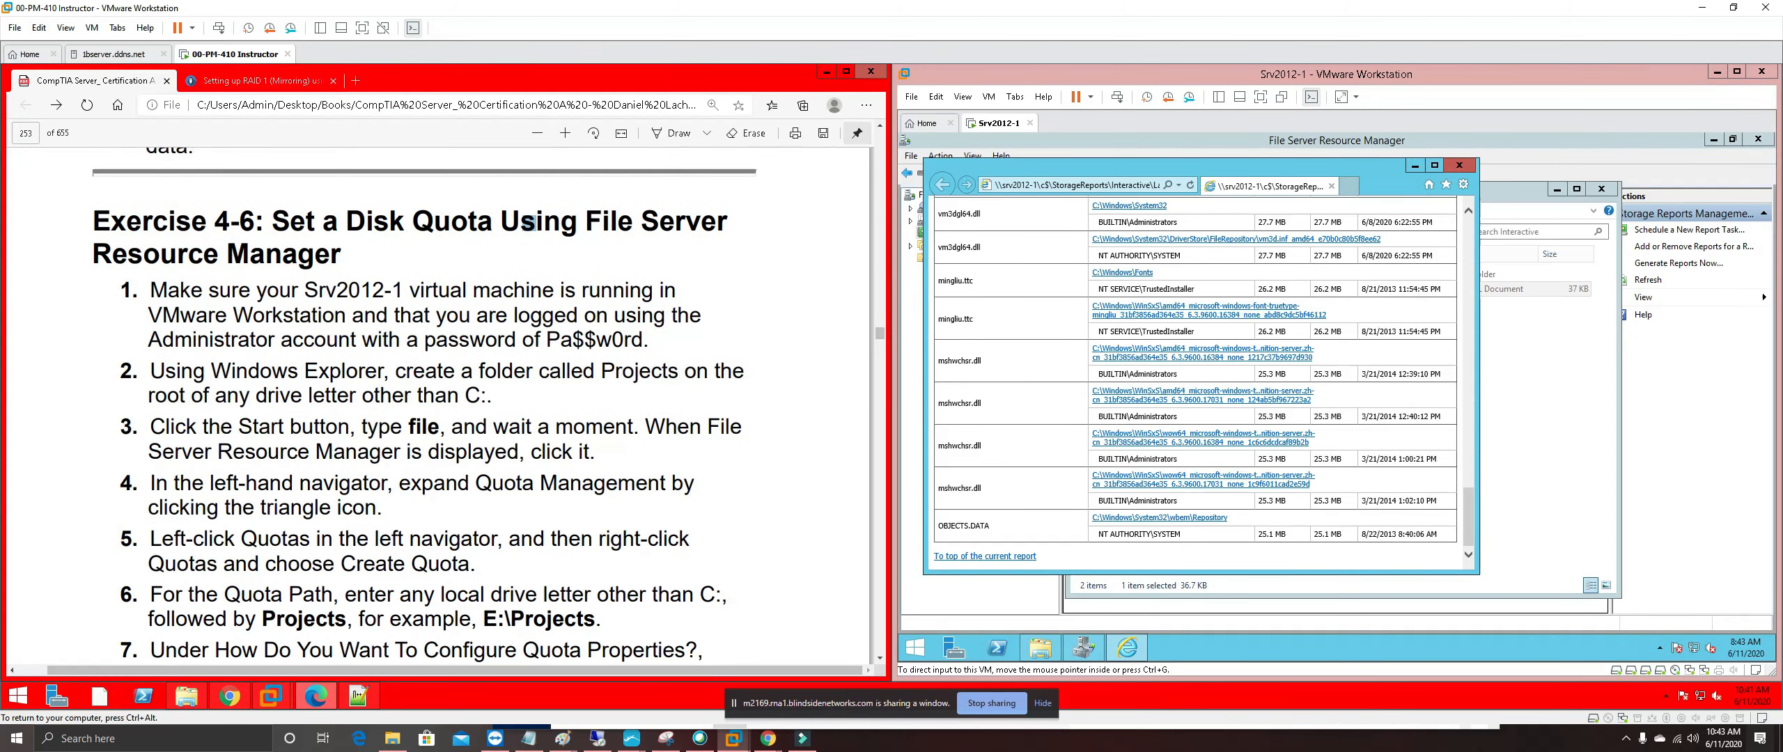
Close the Large Files report, the storage reports folder window and File Server Resource Manager
{"action": "left_click", "coordinate": [1466, 168]}
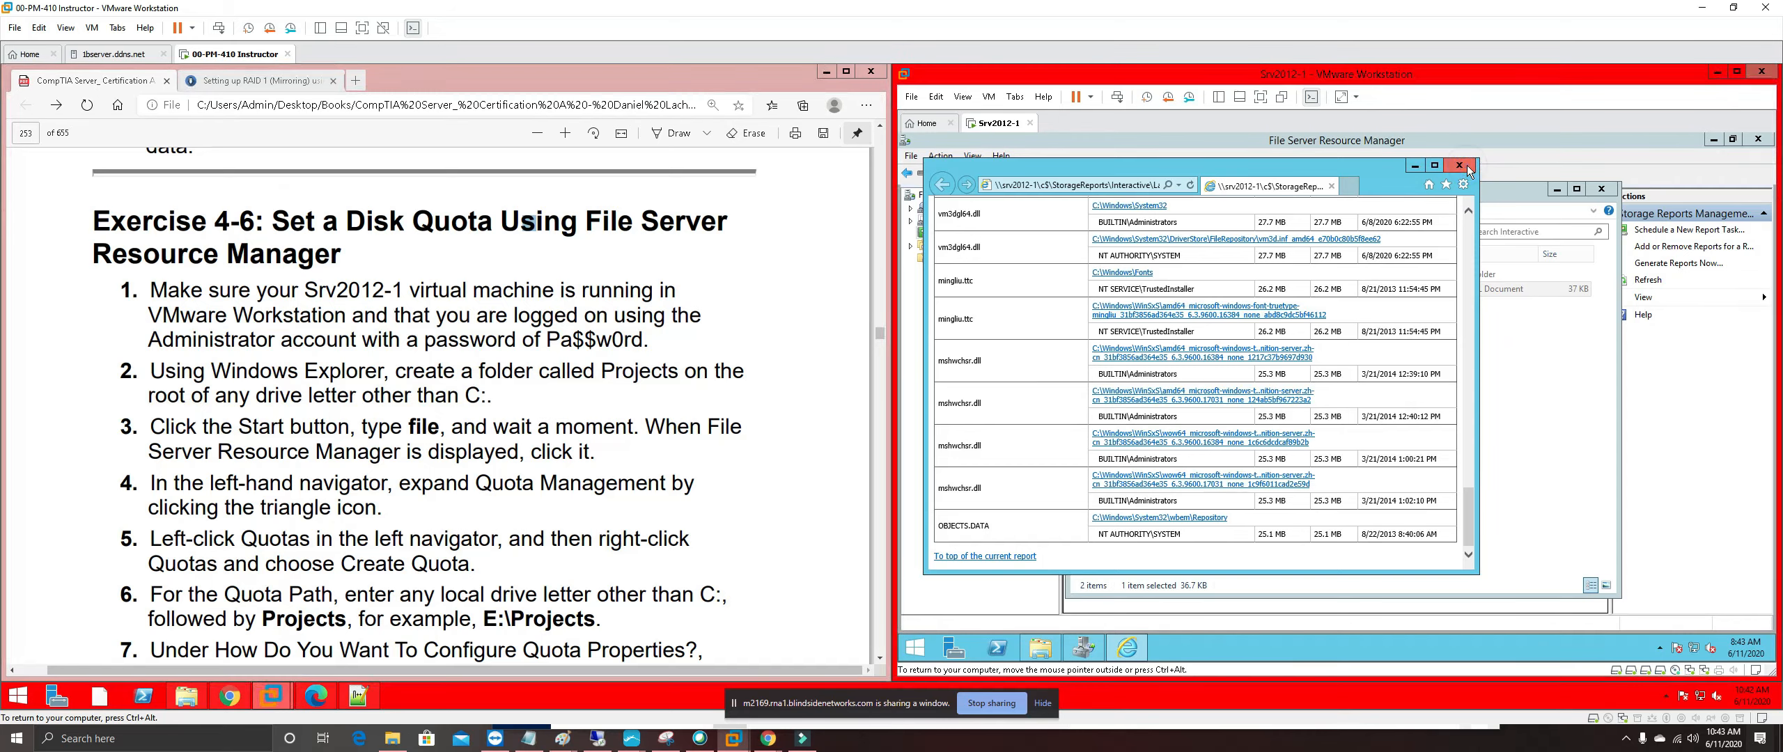
{"action": "left_click", "coordinate": [1467, 168]}
{"action": "left_click", "coordinate": [1611, 187]}
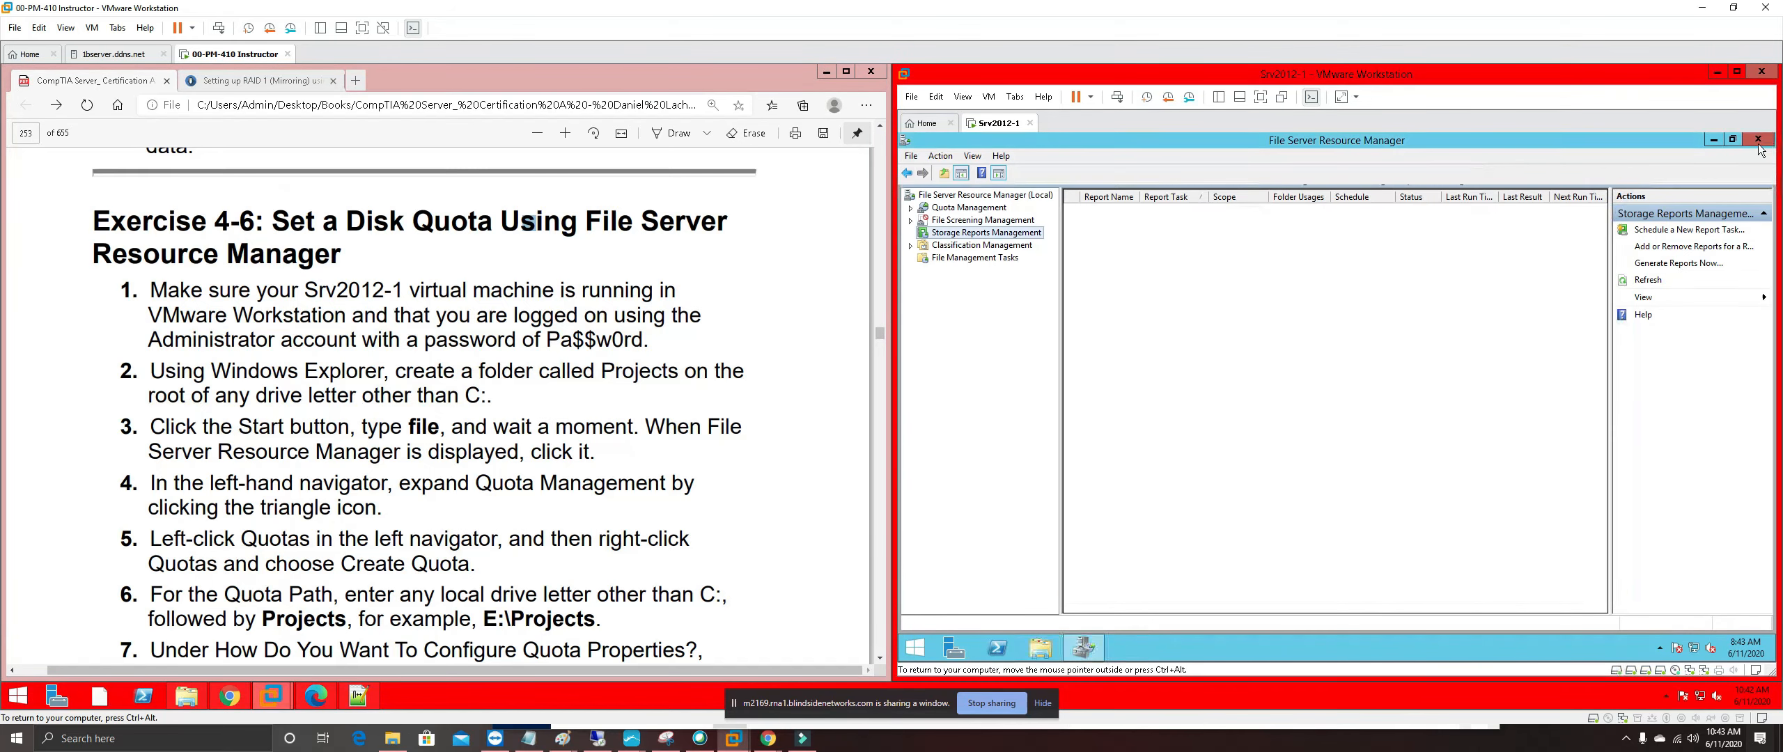
{"action": "left_click", "coordinate": [1764, 141]}
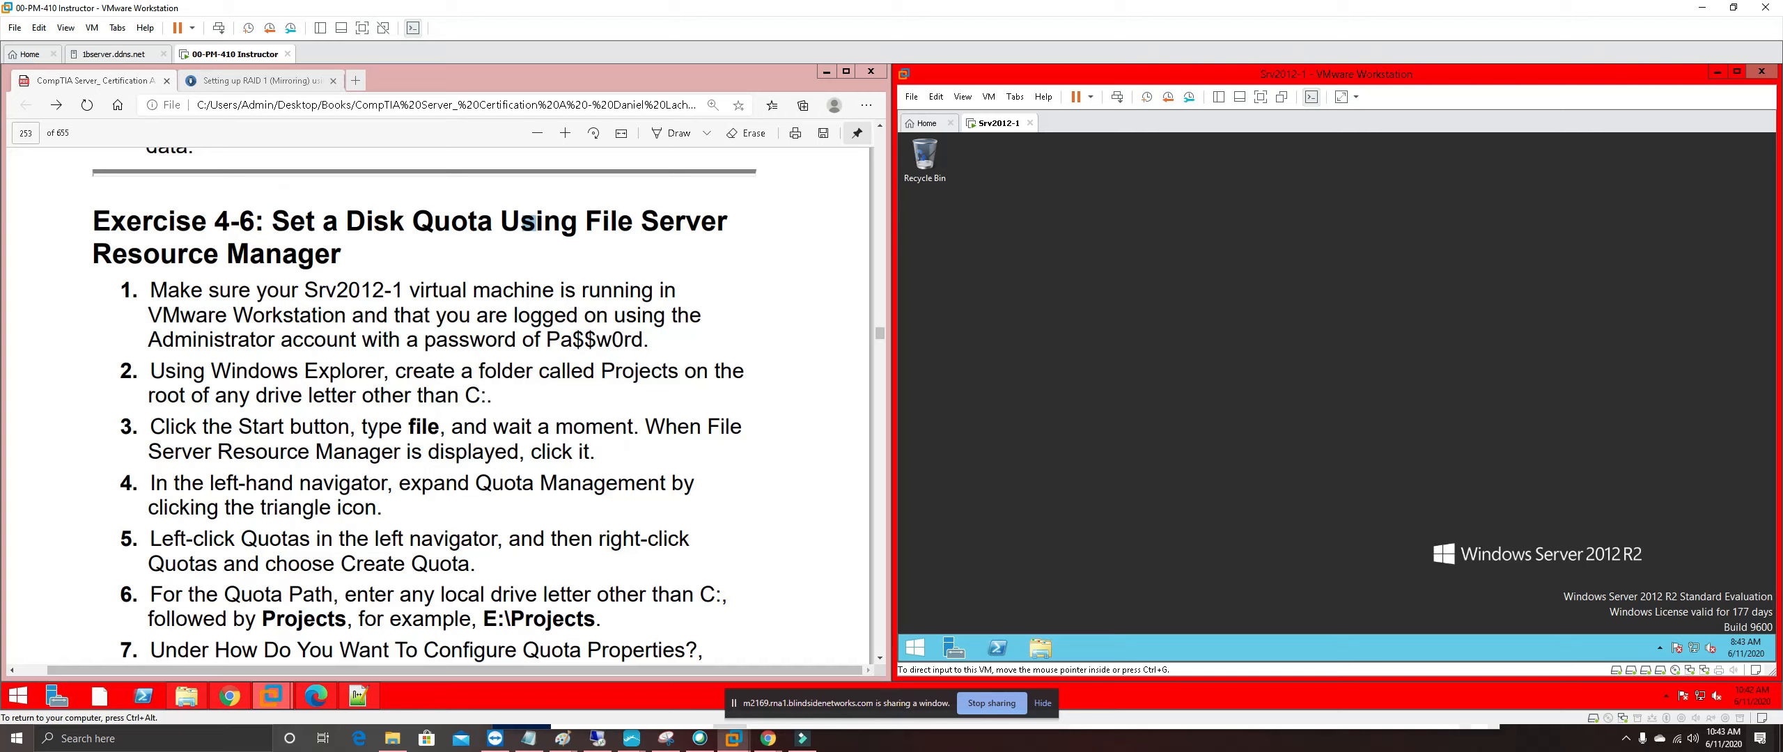
Select 'C:' in the guide's step 2 and open New Volume (E:) in File Explorer
{"action": "double_click", "coordinate": [476, 395]}
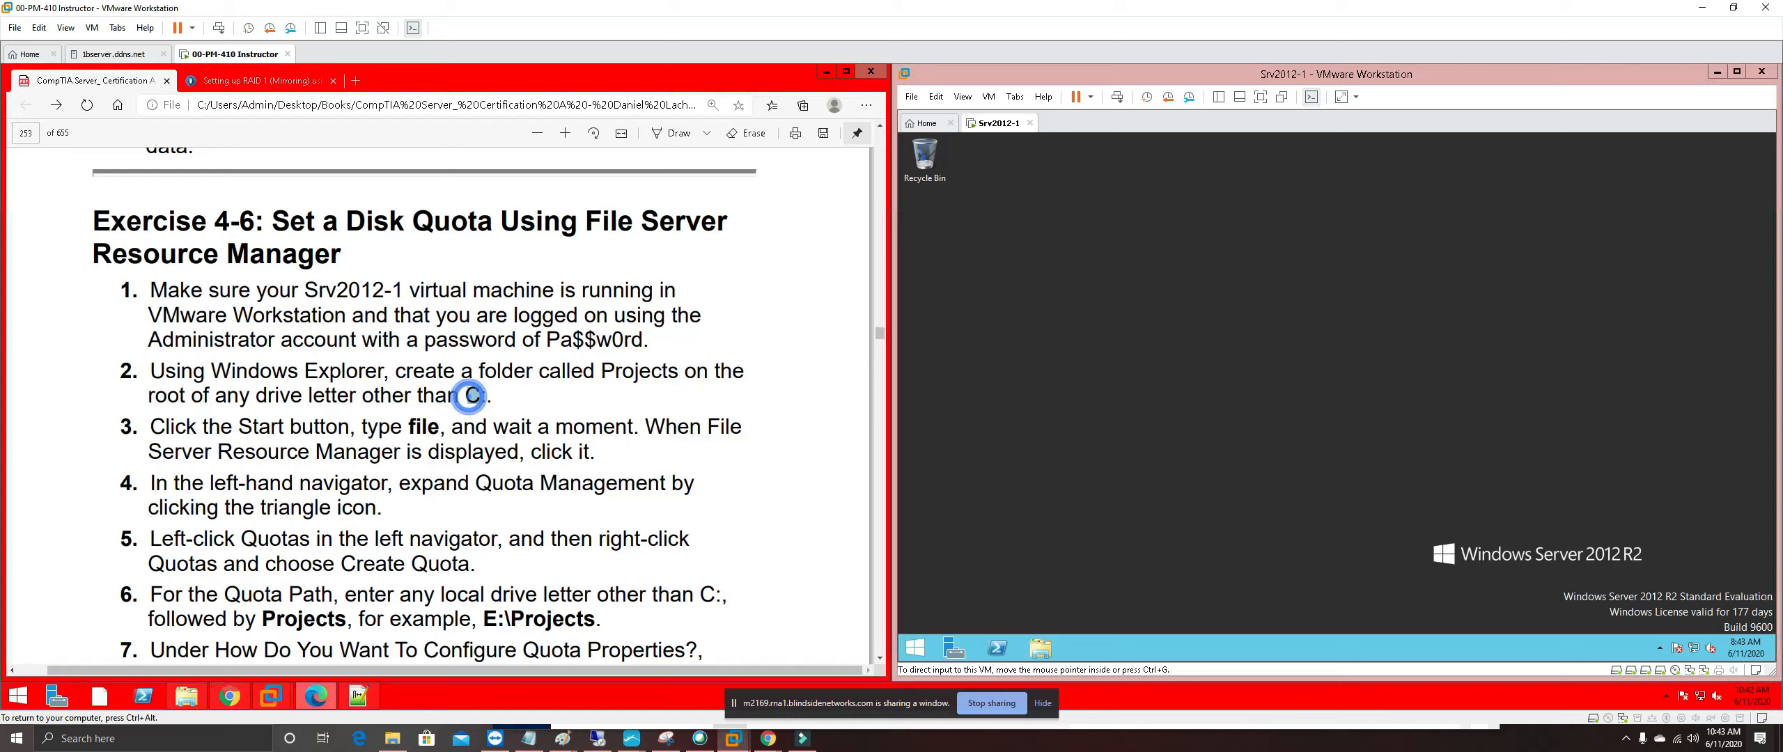
{"action": "left_click_drag", "start_coordinate": [486, 396], "coordinate": [450, 396]}
{"action": "left_click", "coordinate": [1052, 651]}
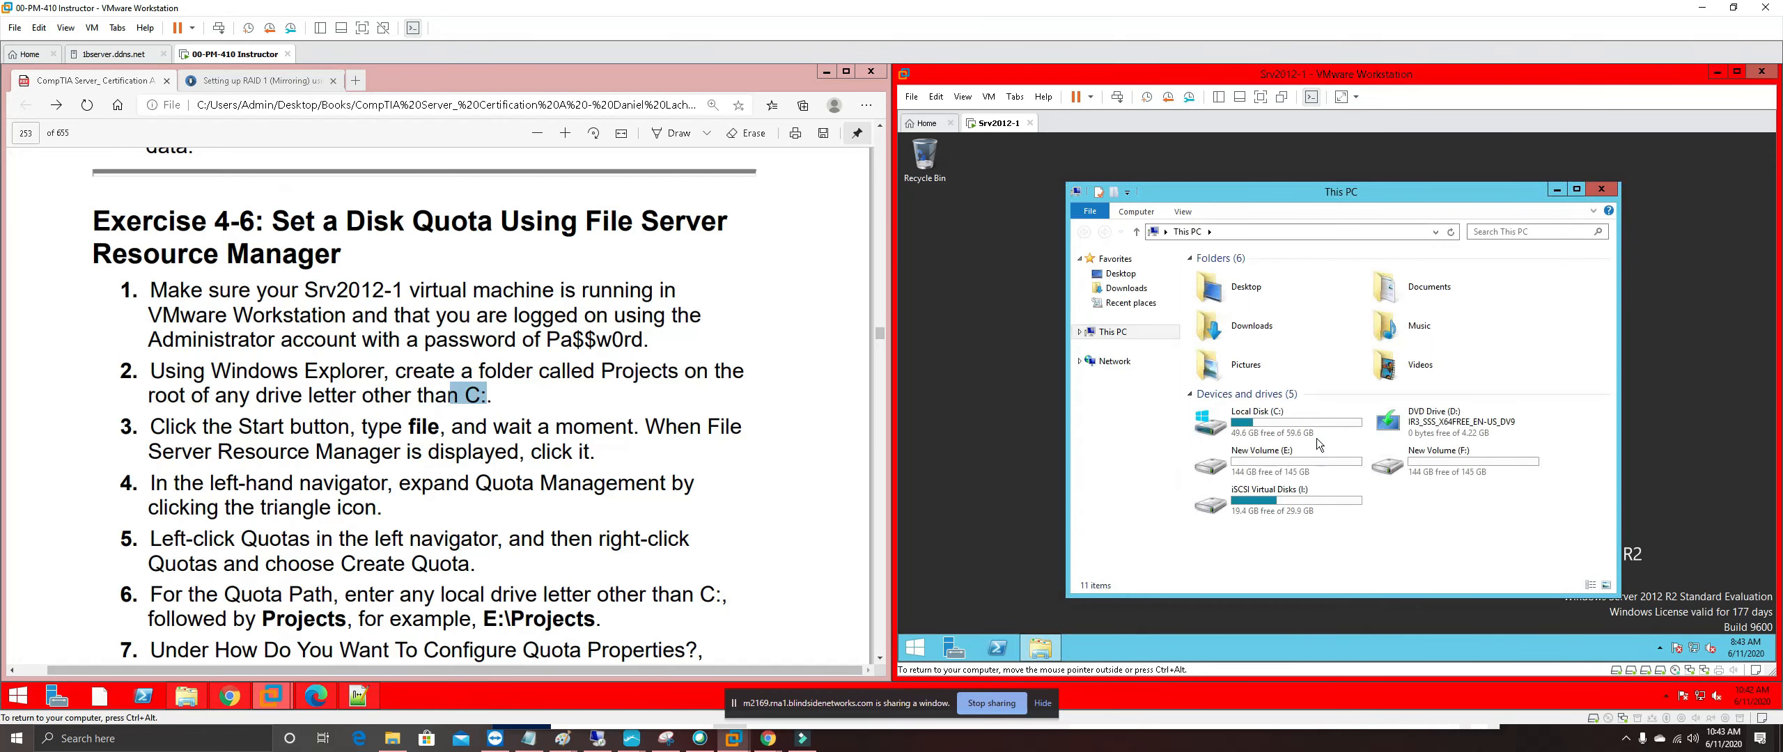
{"action": "double_click", "coordinate": [1261, 462]}
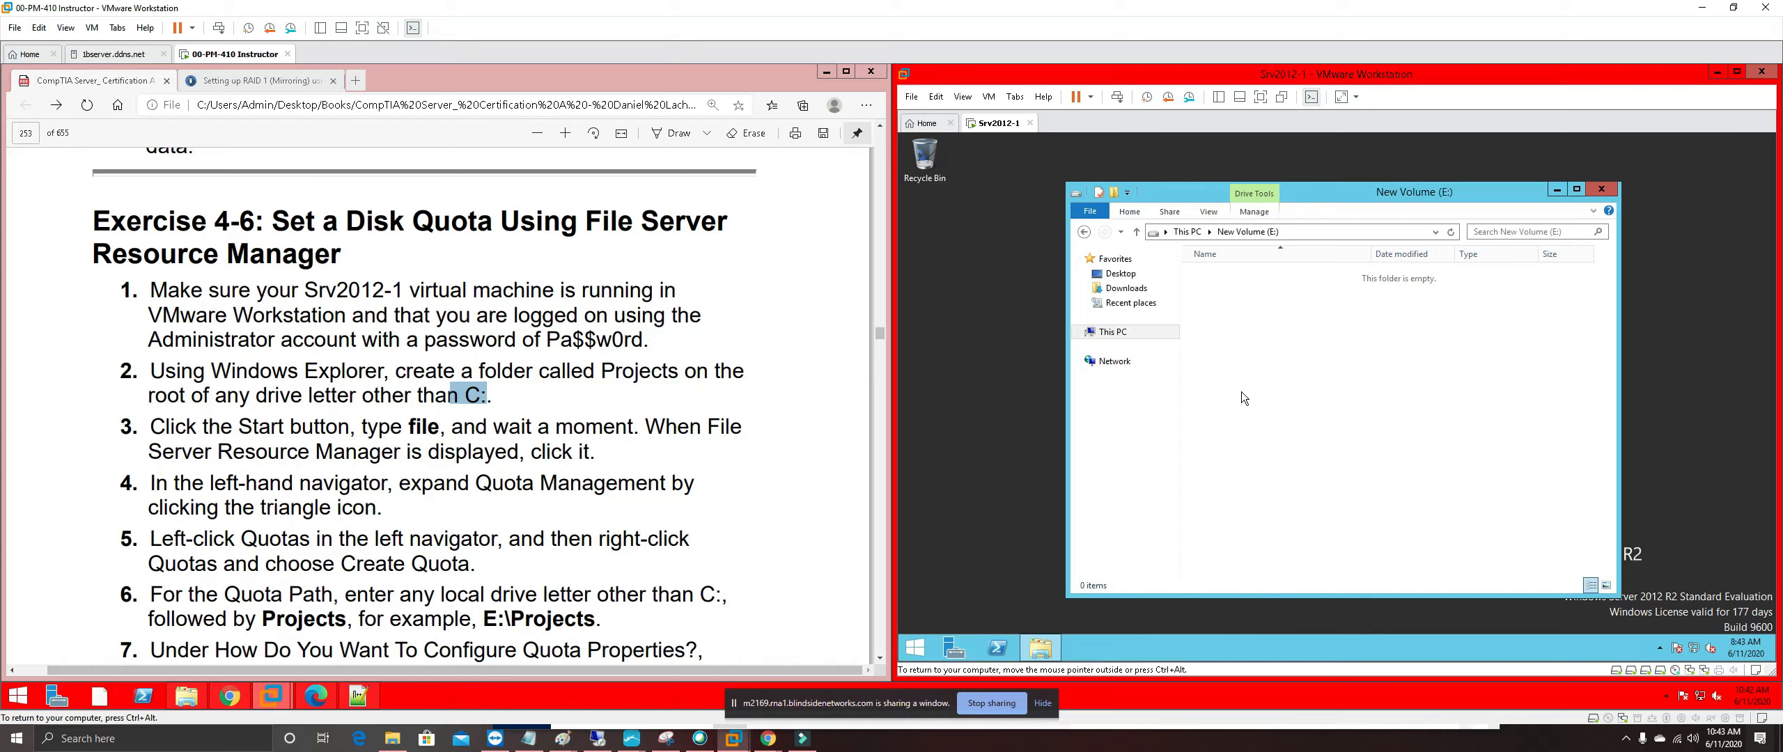
{"action": "right_click", "coordinate": [1173, 361]}
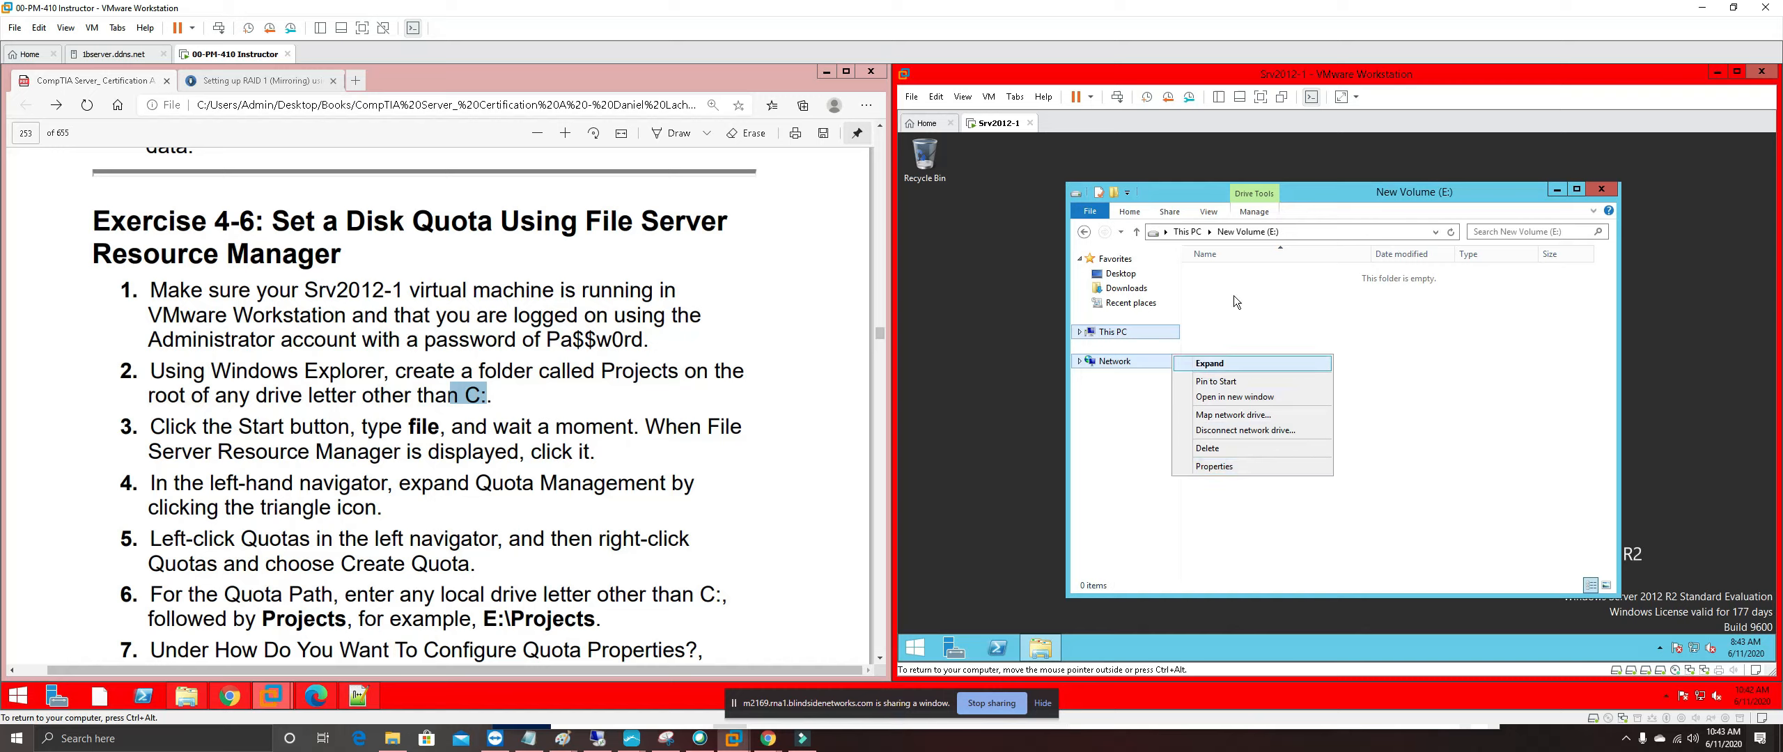
{"action": "left_click", "coordinate": [1246, 363]}
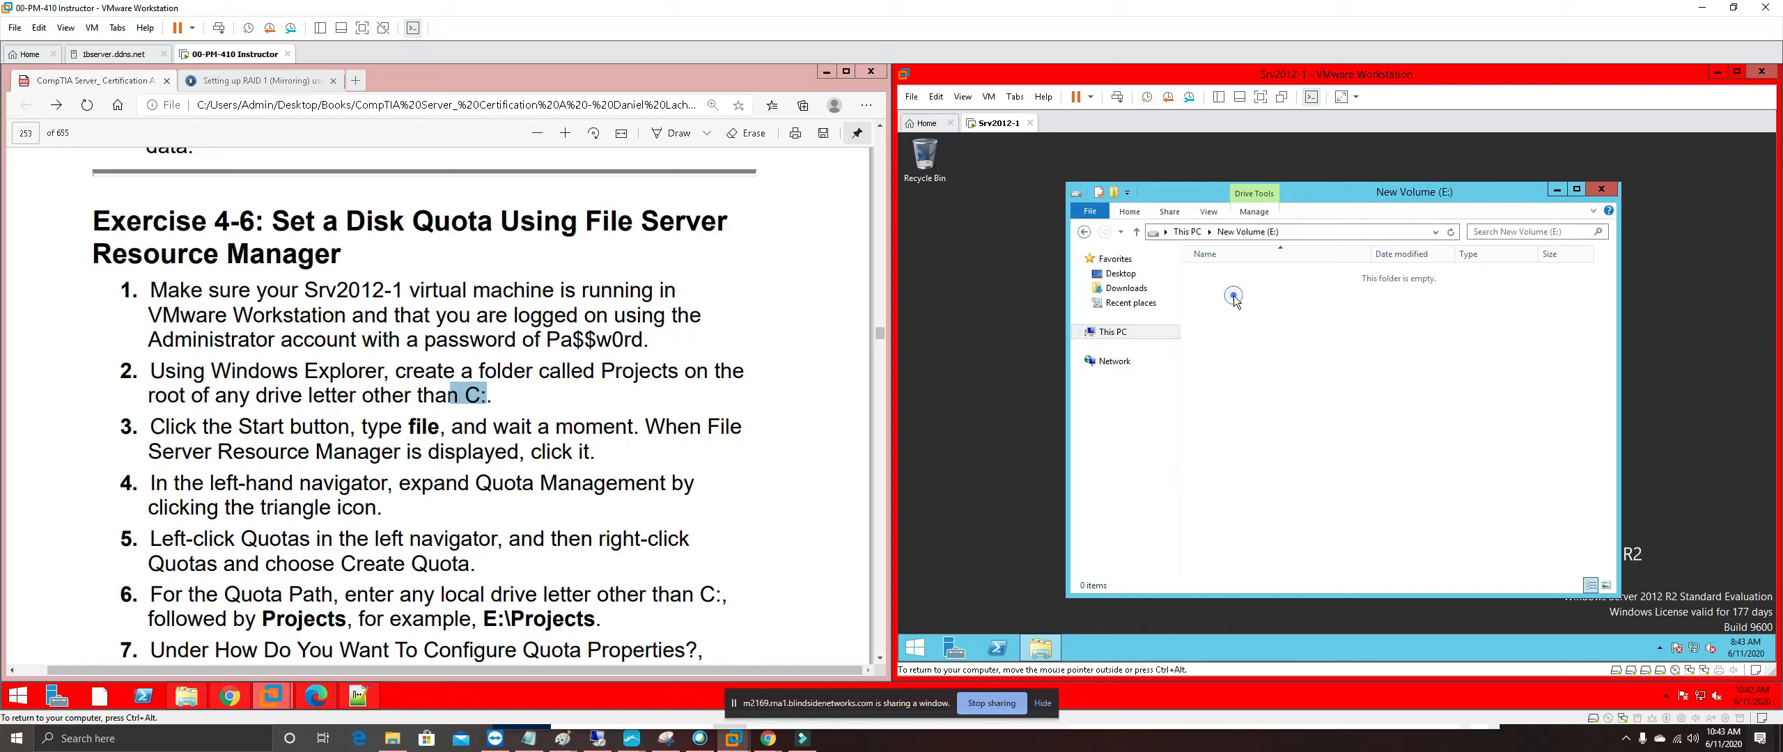
{"action": "left_click", "coordinate": [1113, 331]}
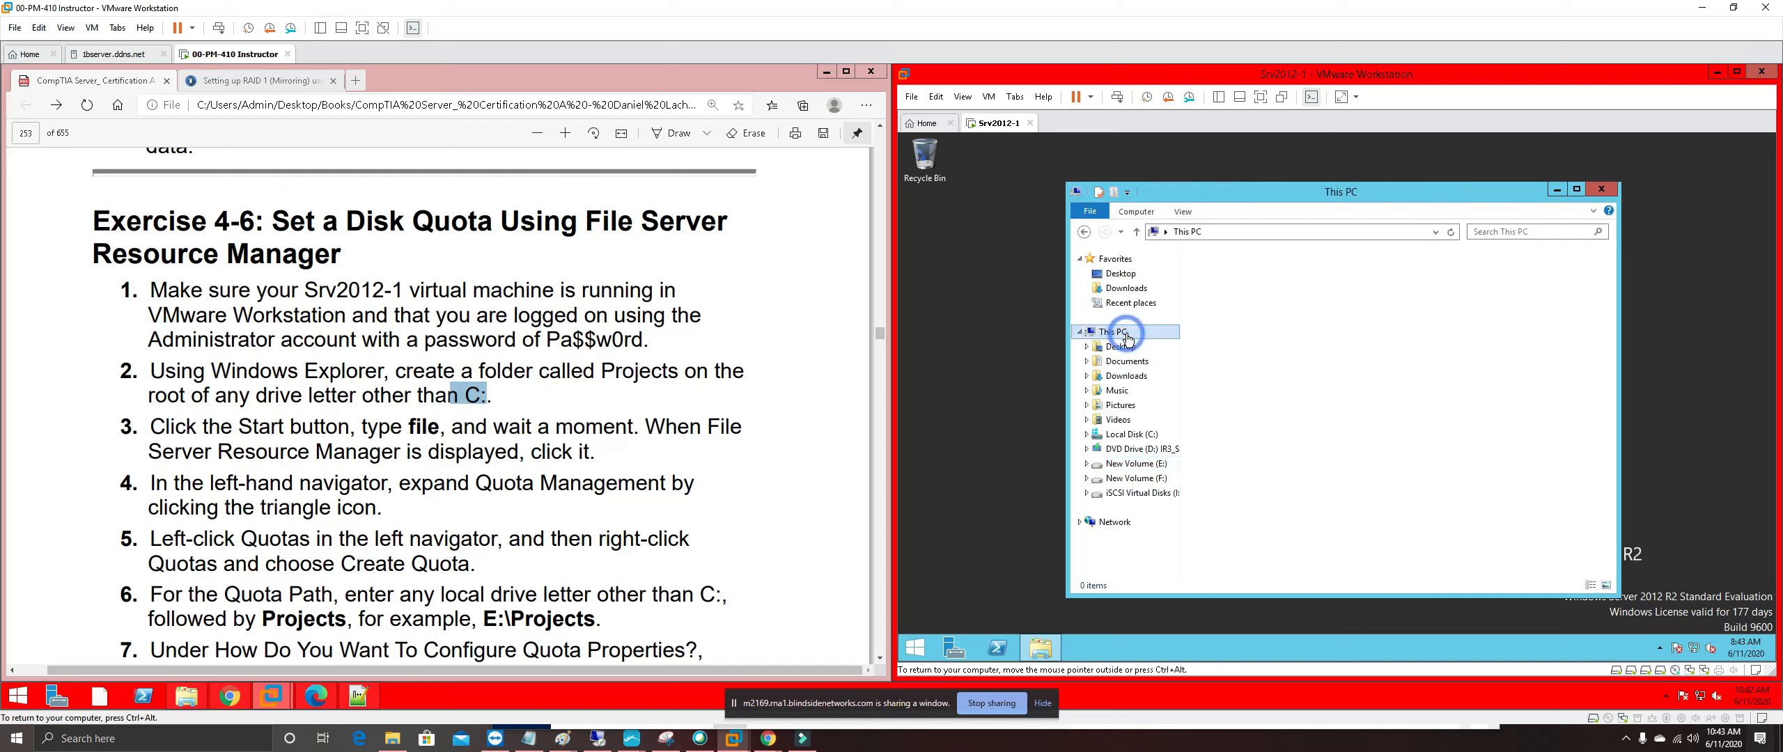
{"action": "left_click", "coordinate": [1142, 463]}
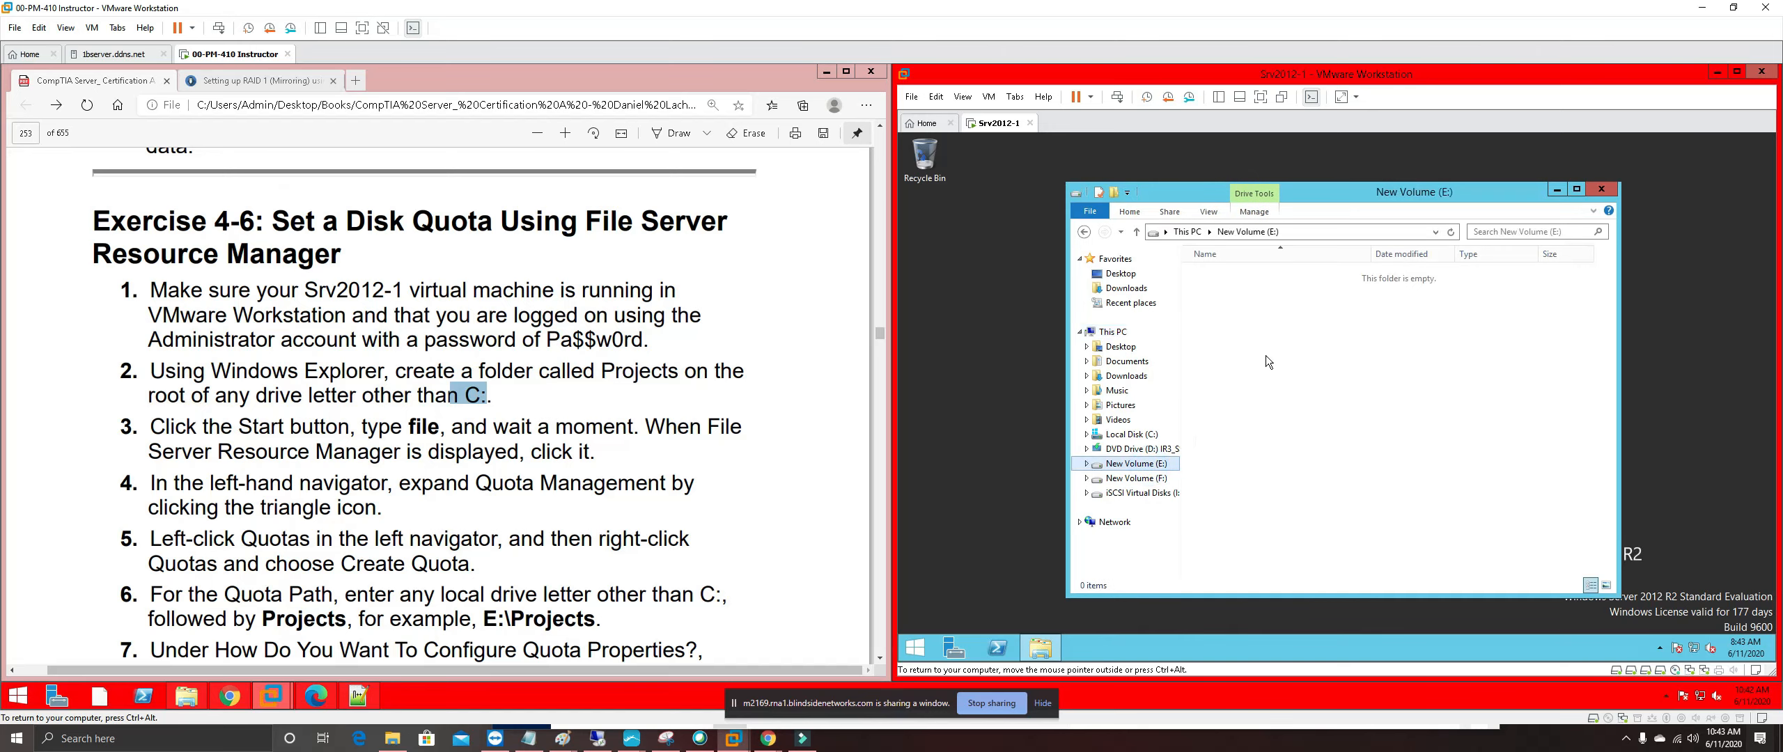
Create a new folder named Projects at the root of E:
{"action": "right_click", "coordinate": [1265, 358]}
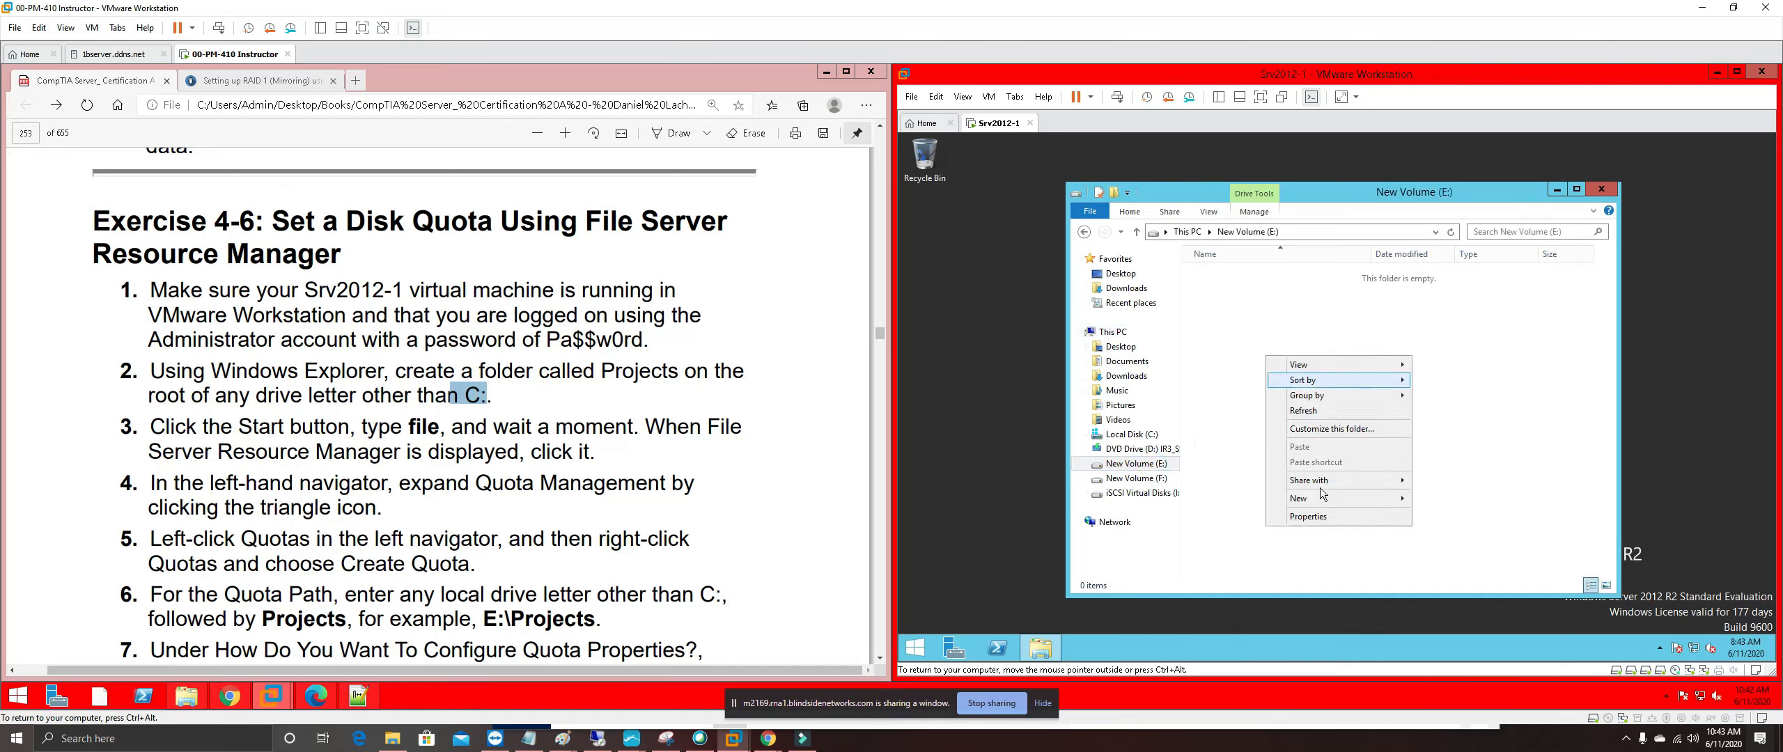
{"action": "mouse_move", "coordinate": [1370, 501]}
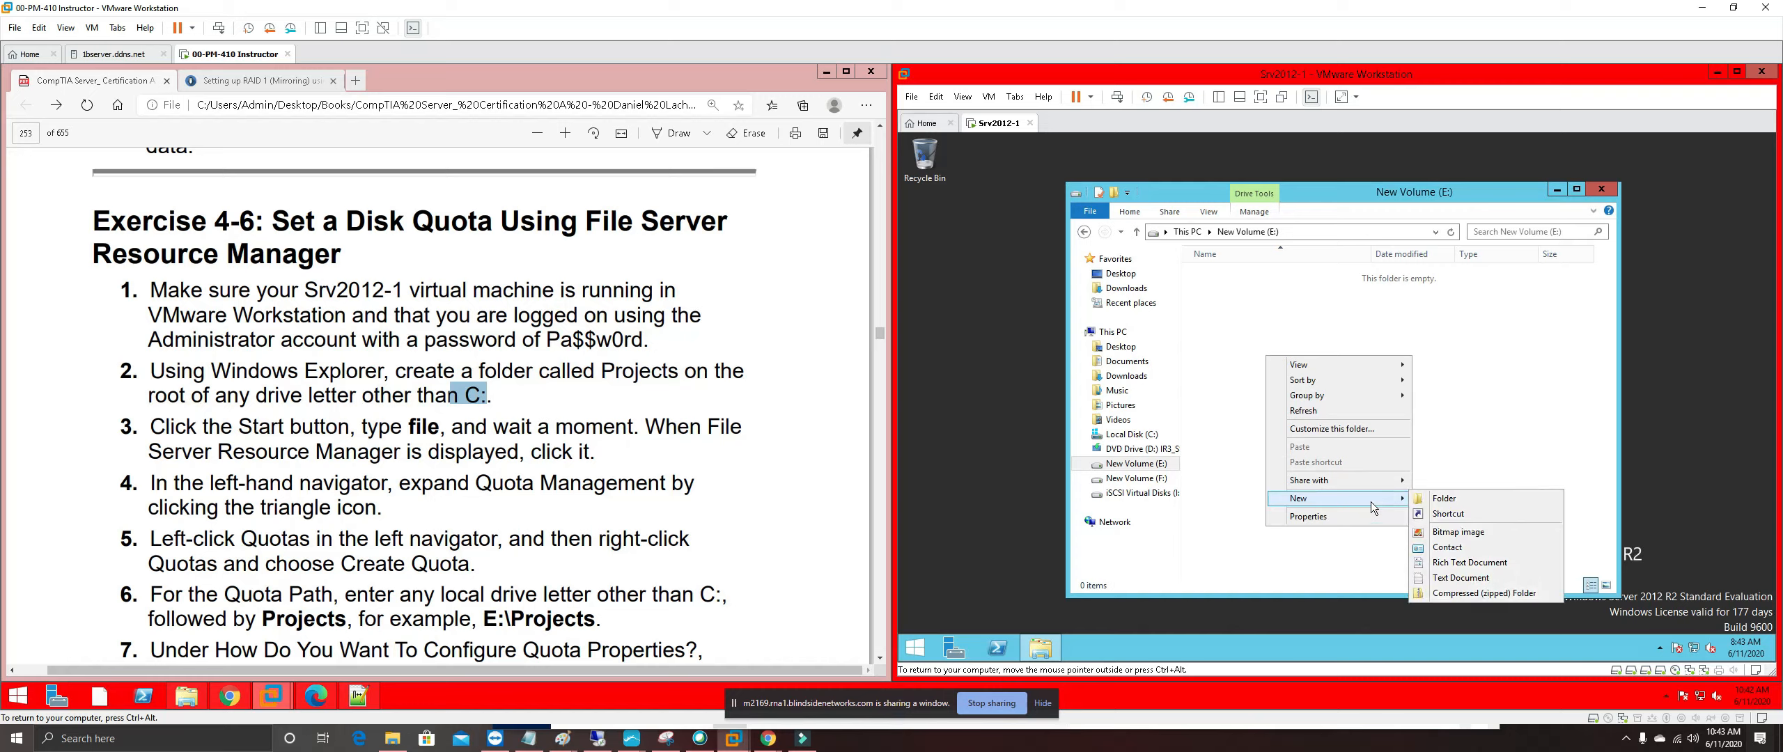
{"action": "left_click", "coordinate": [1445, 499]}
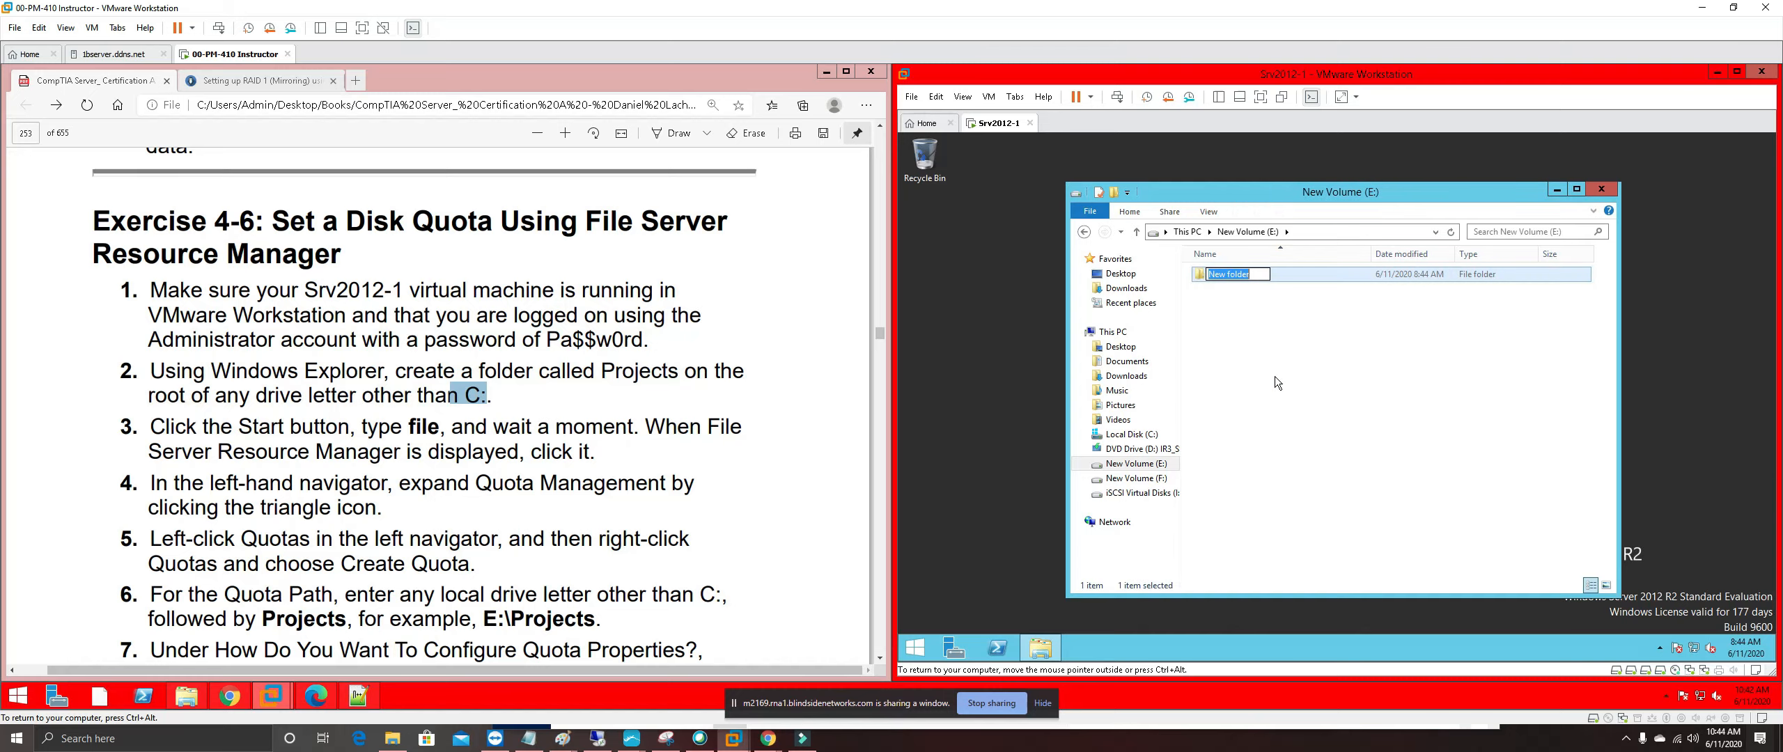
{"action": "type", "text": "Projects"}
{"action": "left_click", "coordinate": [1274, 376]}
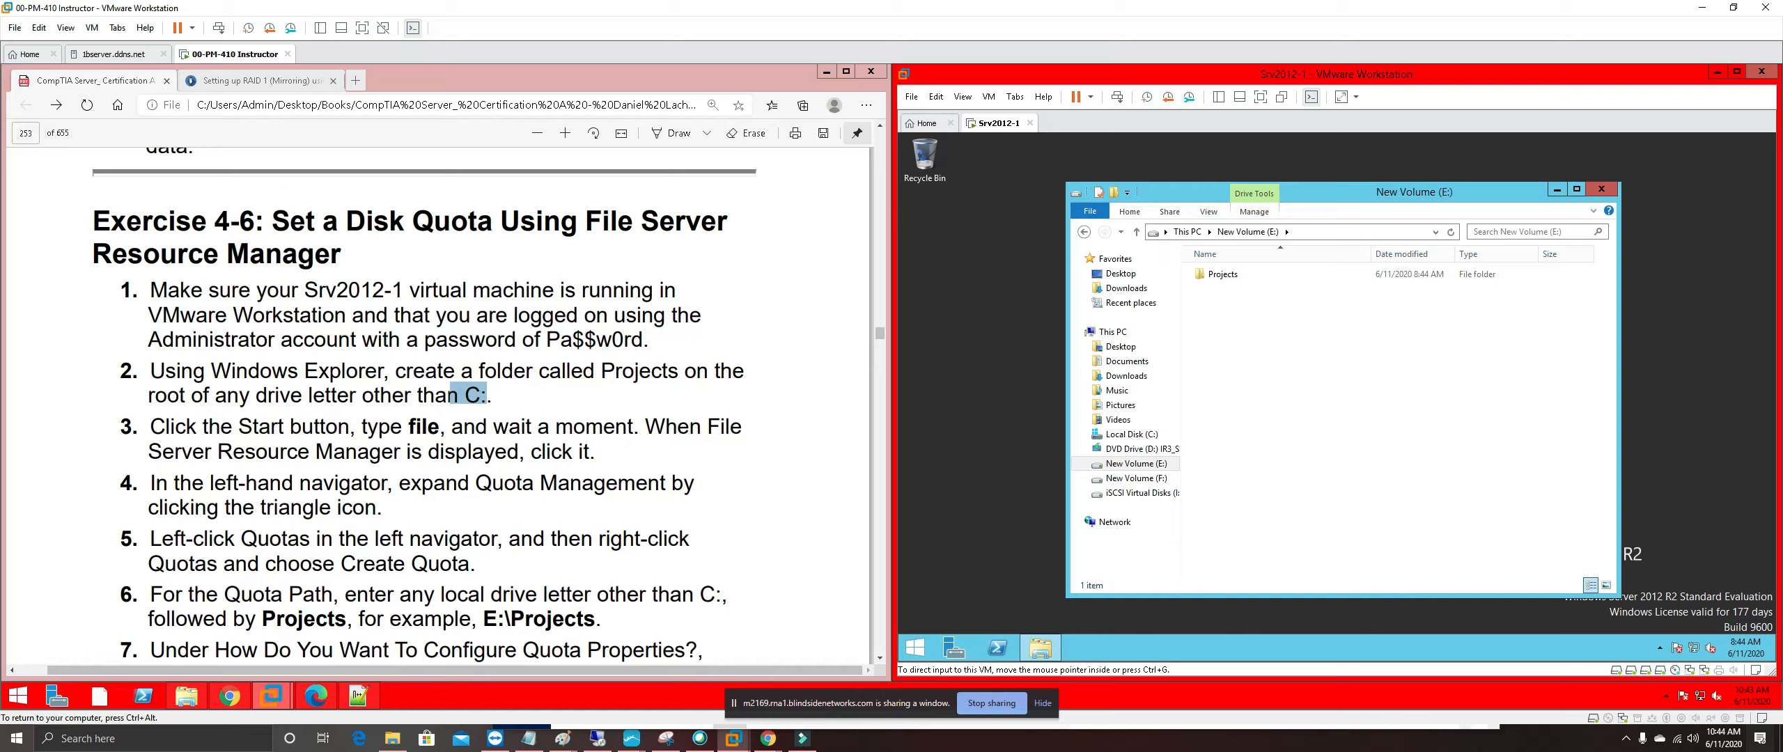
Highlight 'other than C:' in step 2 of the guide in yellow
{"action": "left_click_drag", "start_coordinate": [482, 395], "coordinate": [353, 395]}
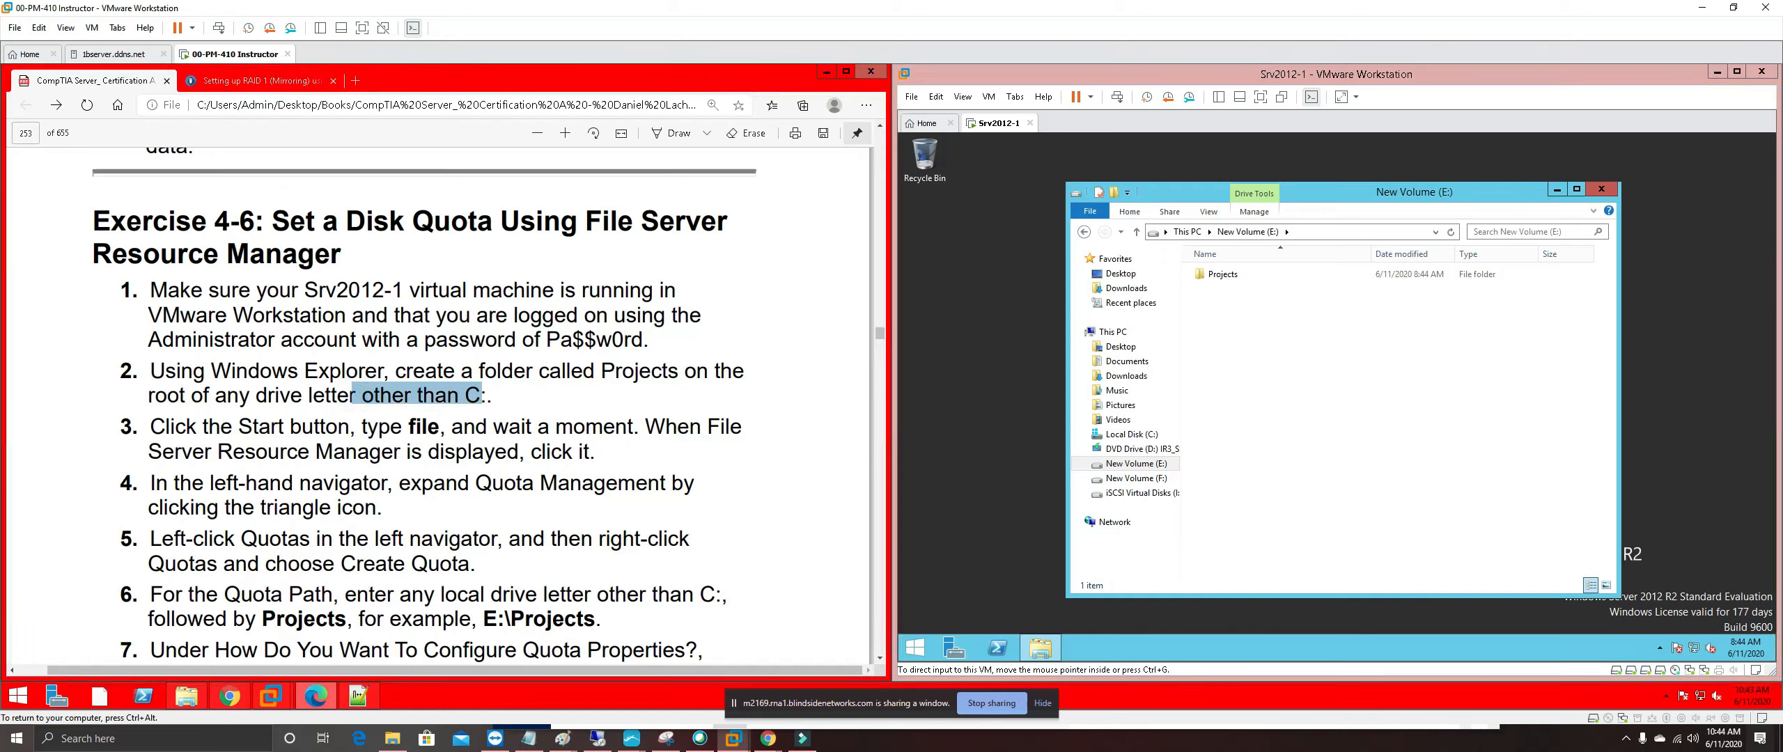
{"action": "right_click", "coordinate": [477, 401]}
{"action": "mouse_move", "coordinate": [696, 411]}
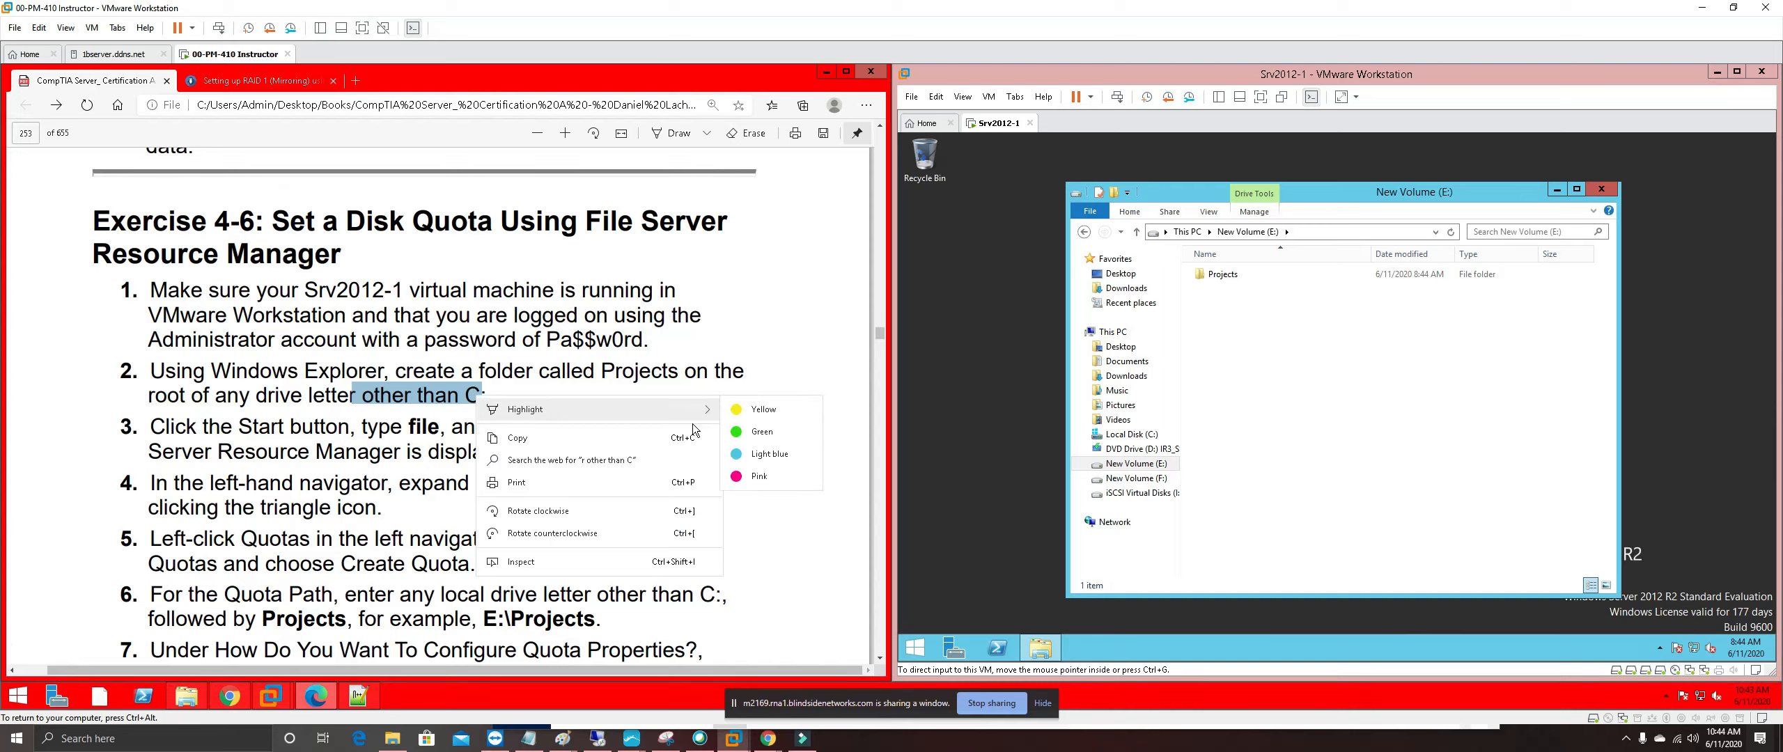
{"action": "left_click", "coordinate": [757, 415]}
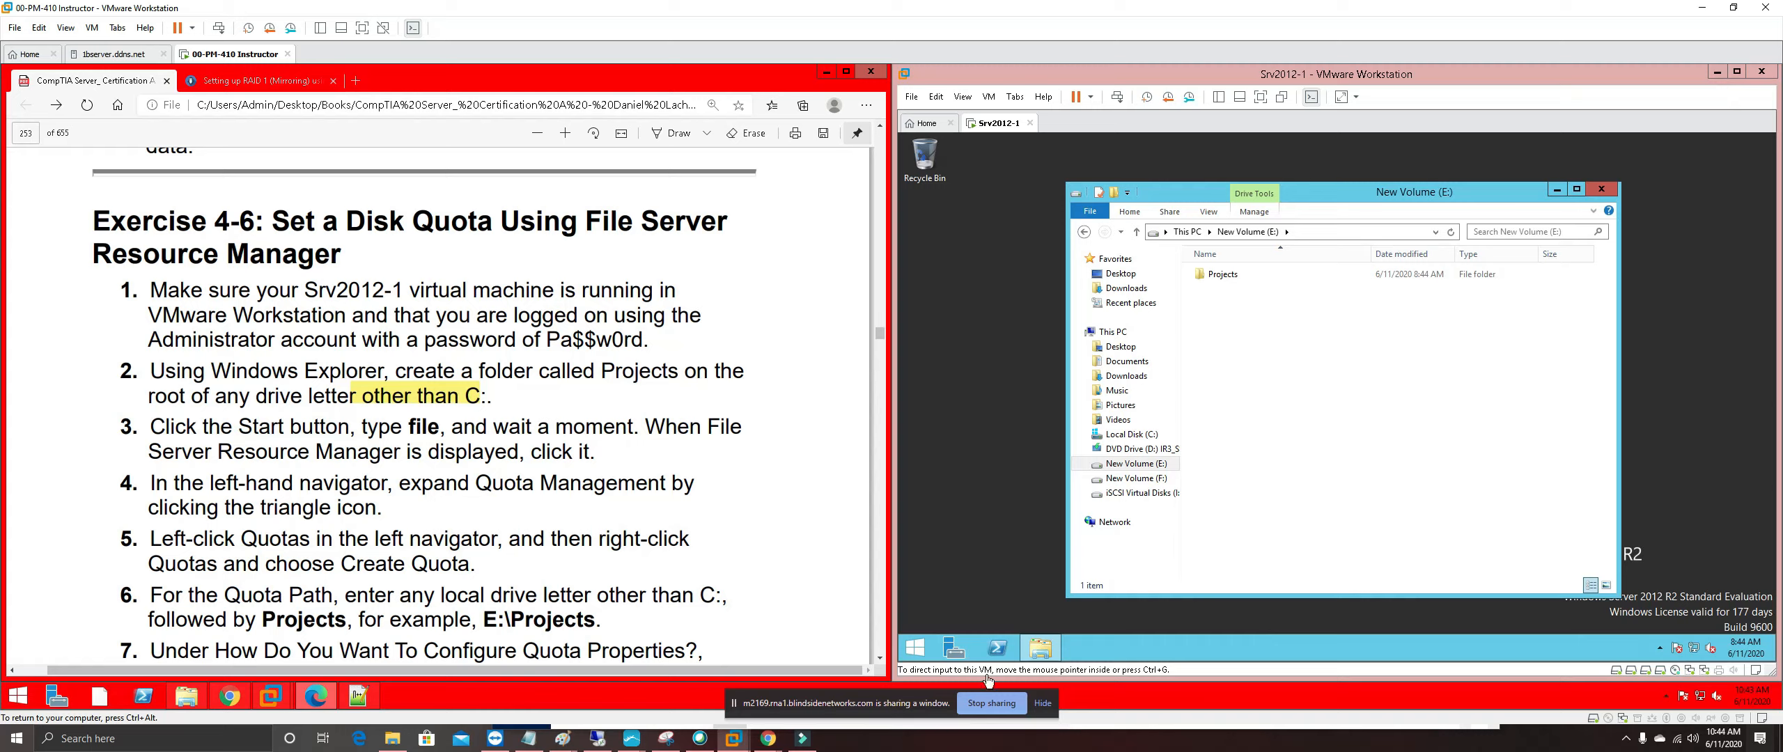
Launch File Server Resource Manager from the server's Start screen and expand Quota Management
{"action": "left_click", "coordinate": [921, 653]}
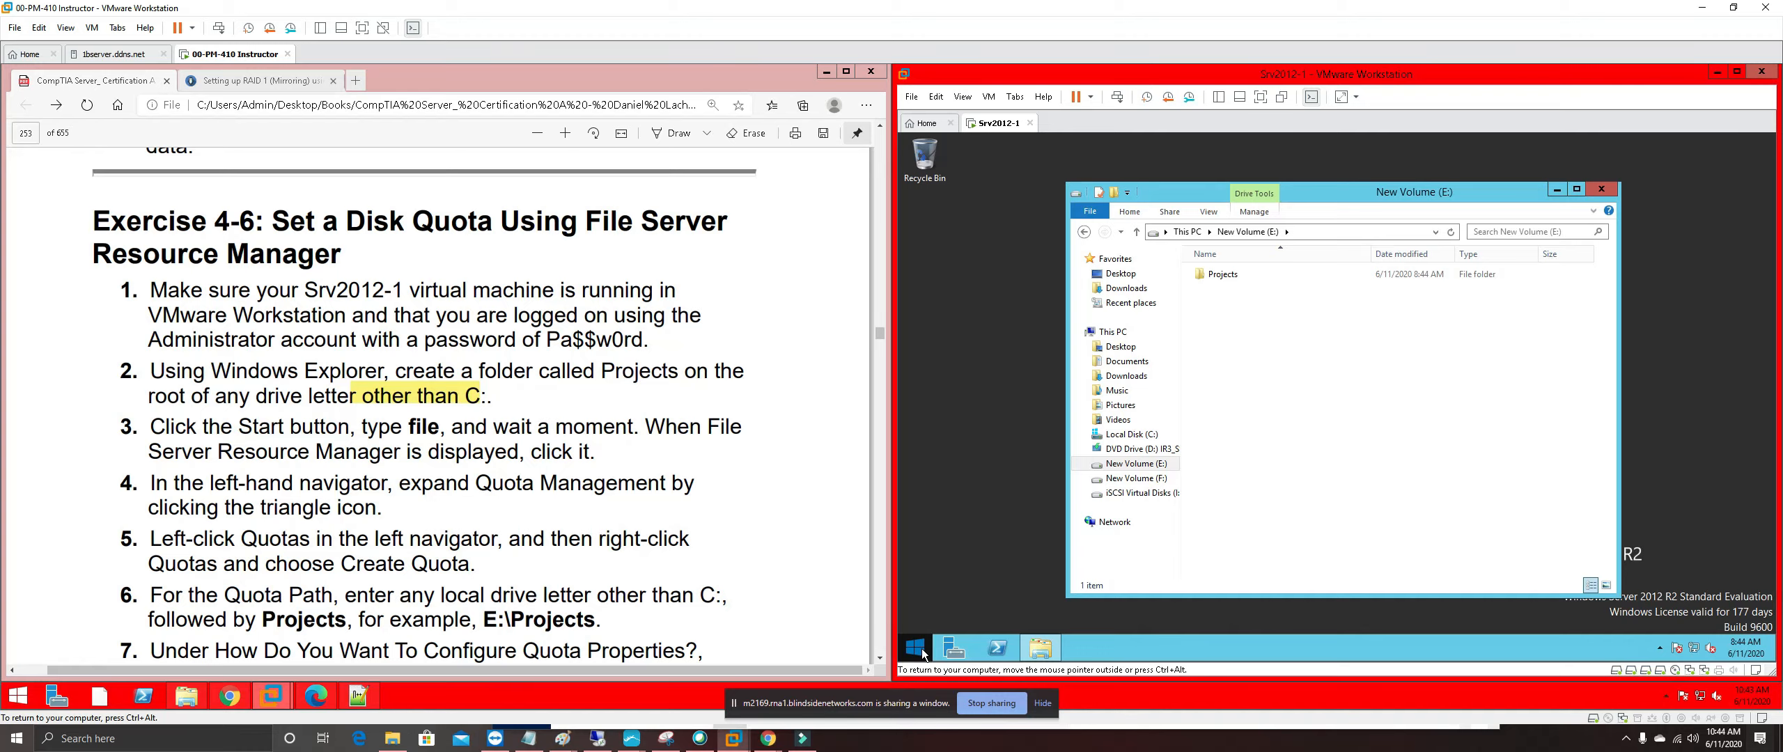
{"action": "left_click", "coordinate": [924, 647]}
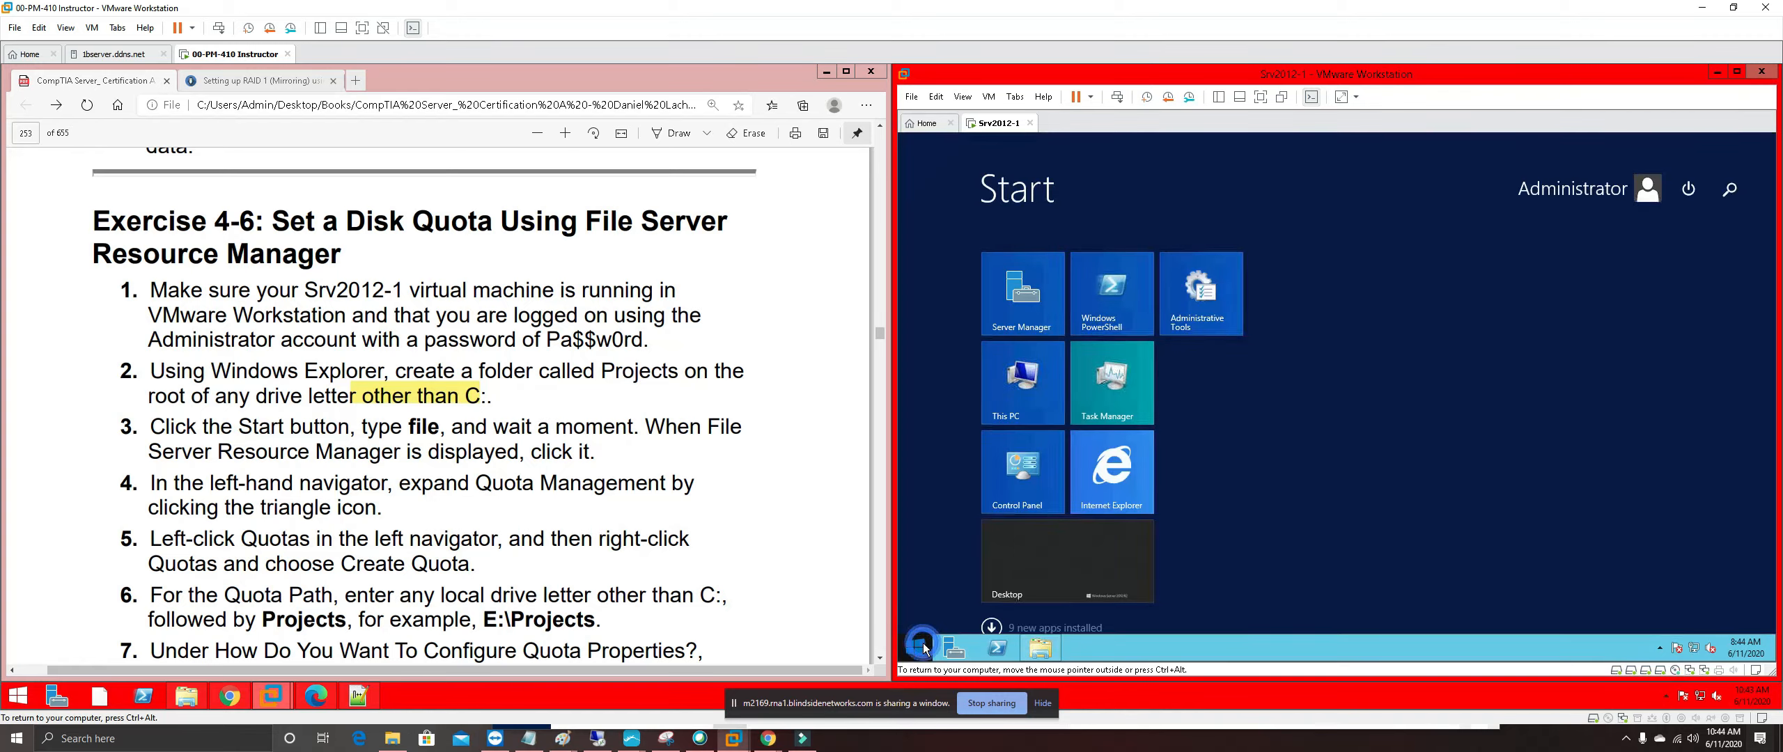
{"action": "type", "text": "file Explorer"}
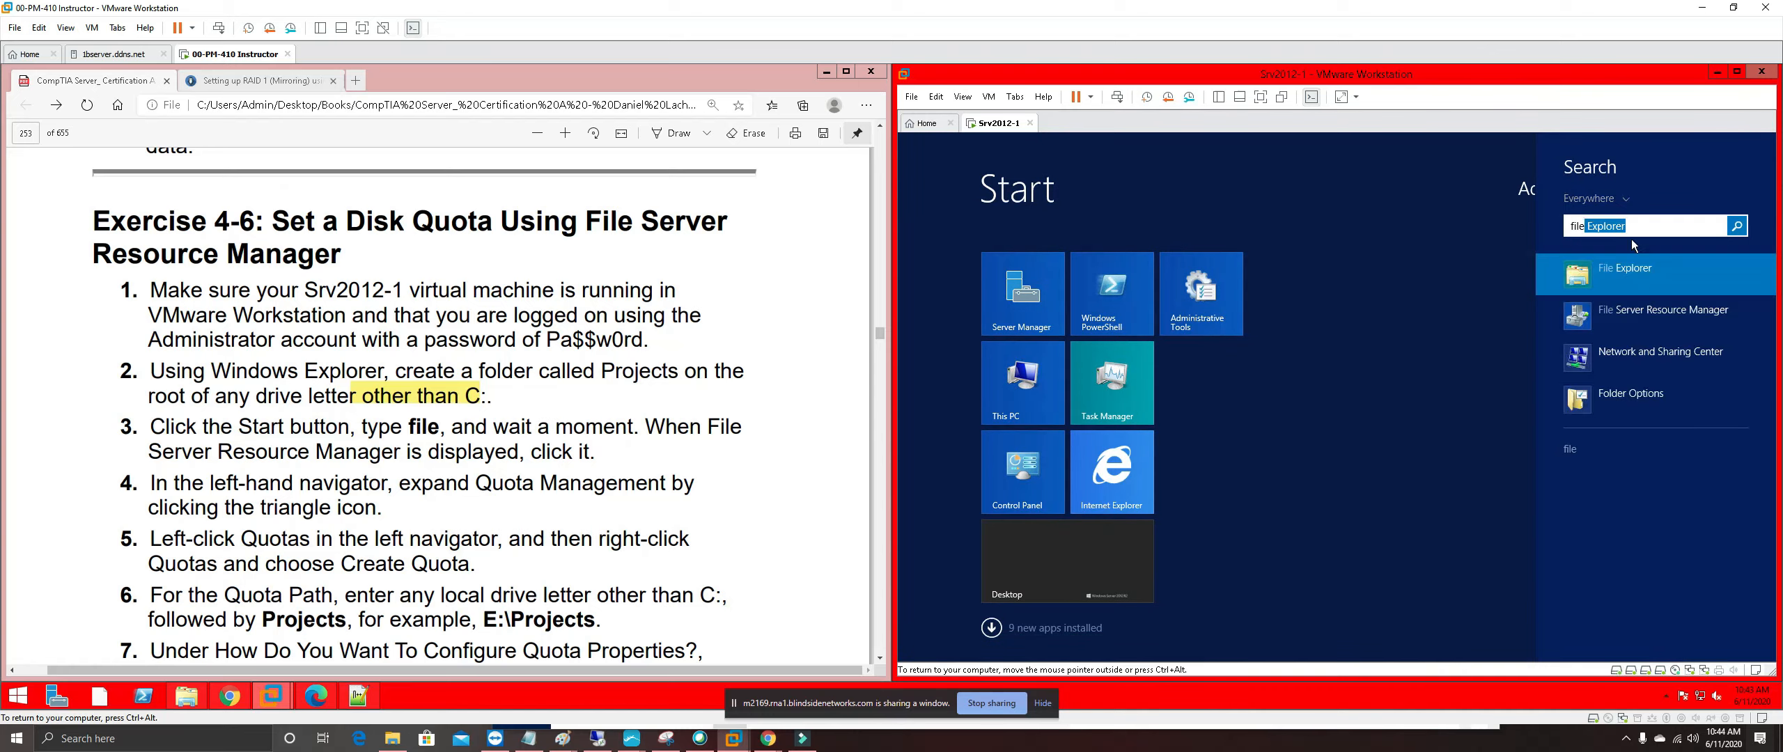
{"action": "left_click", "coordinate": [1623, 319]}
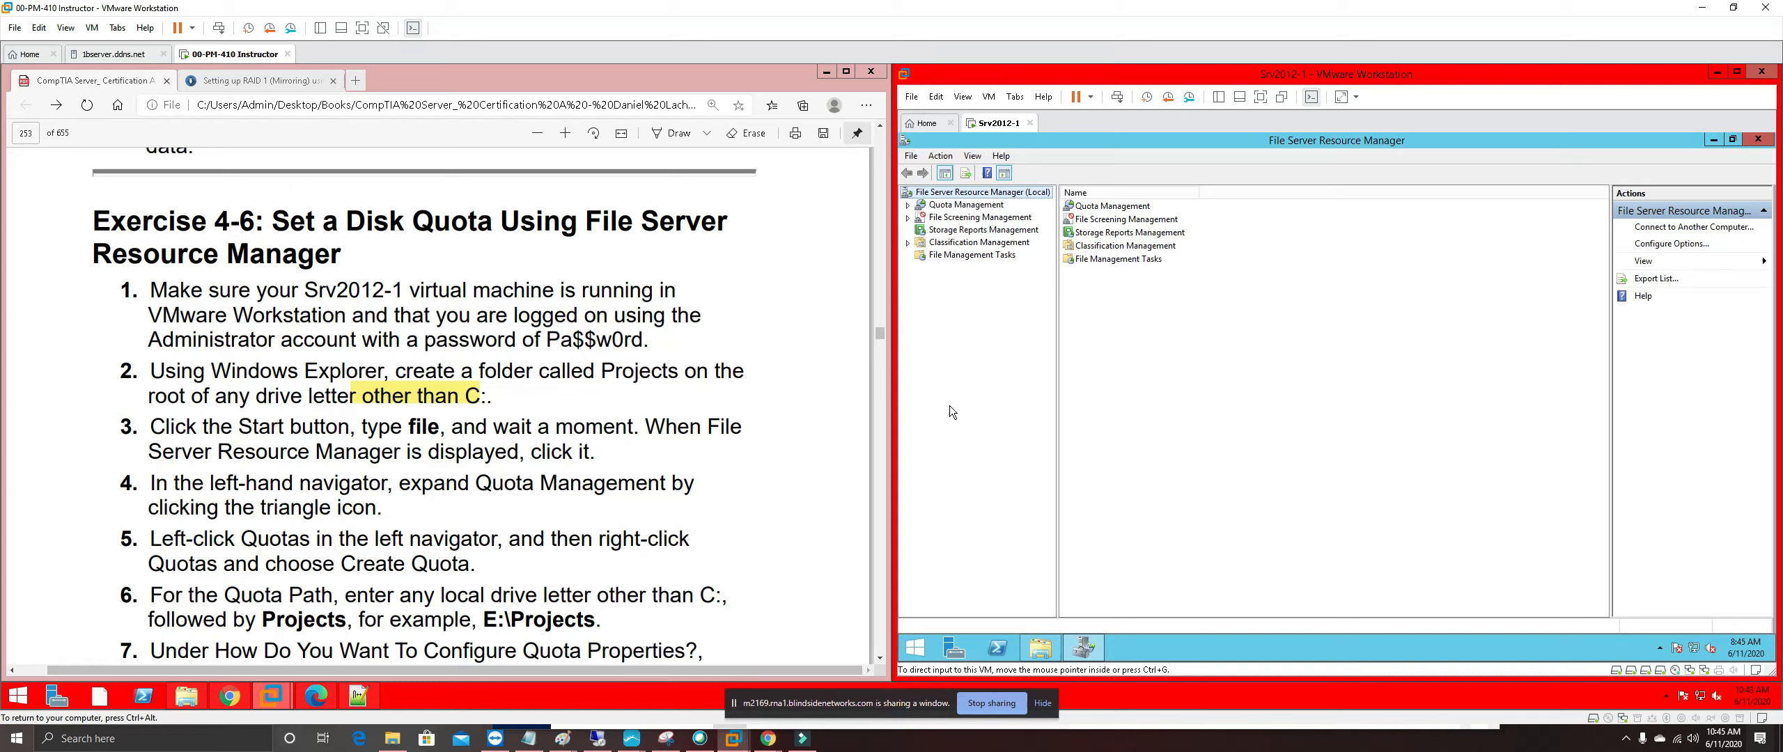
{"action": "left_click", "coordinate": [907, 205]}
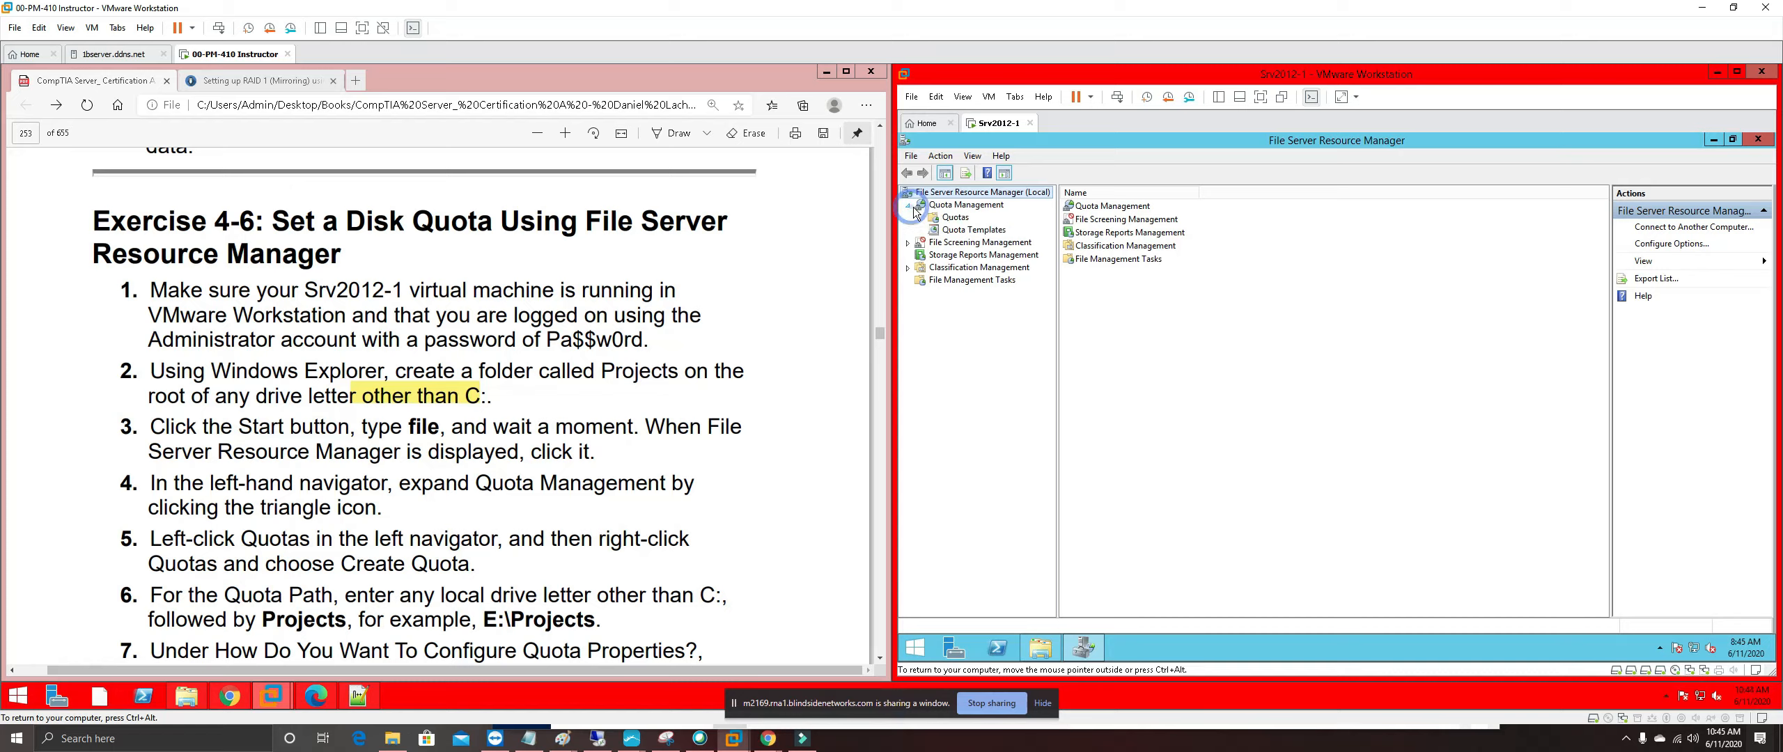
Open the Create Quota dialog from the Quotas node, defaulting to the 100 MB Limit template
{"action": "left_click", "coordinate": [954, 218]}
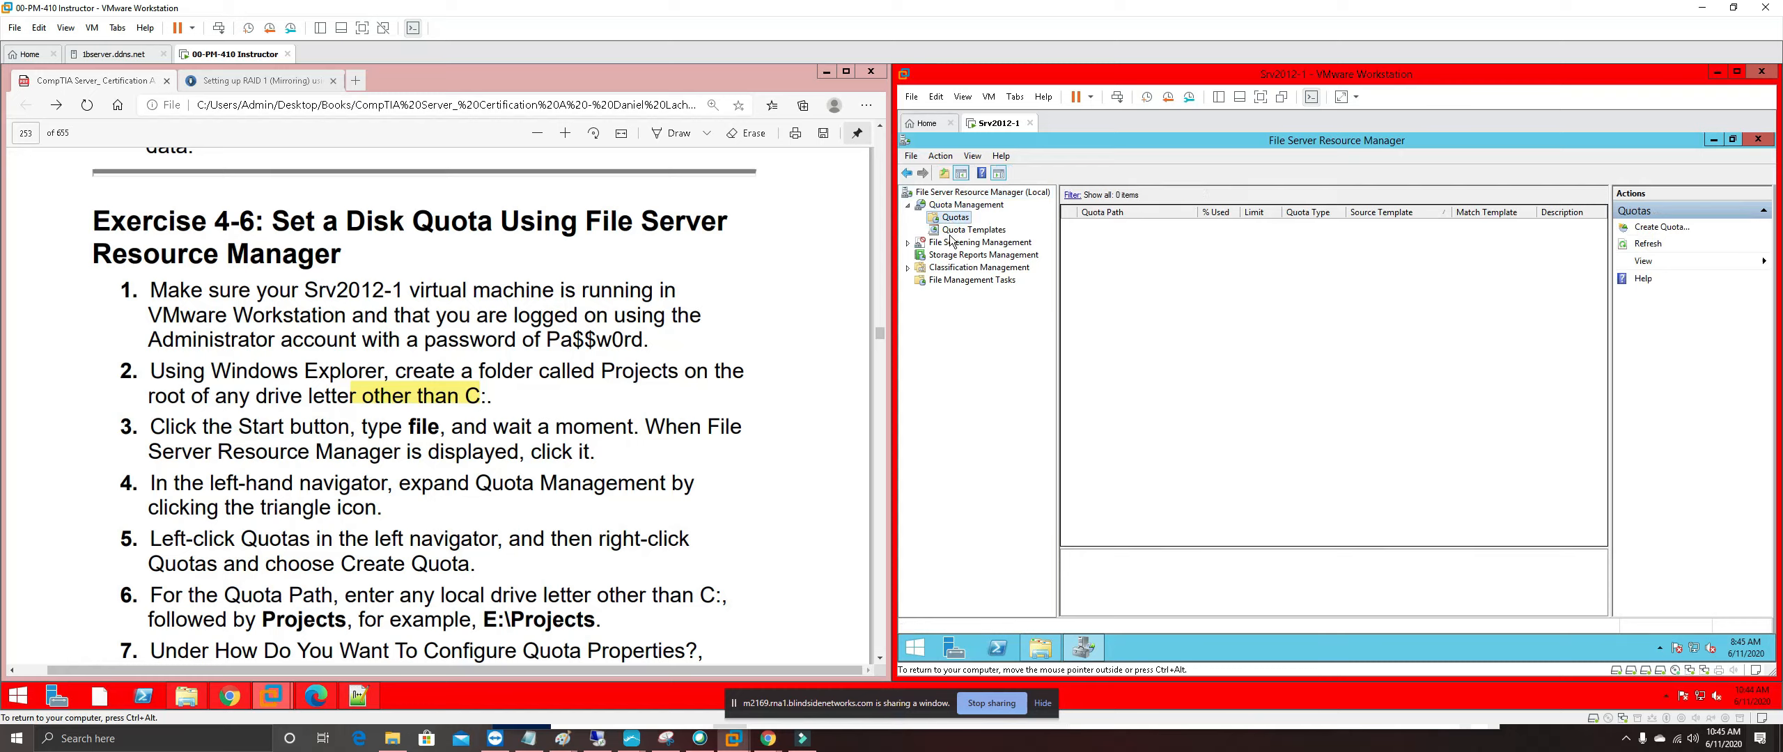
{"action": "left_click", "coordinate": [944, 207]}
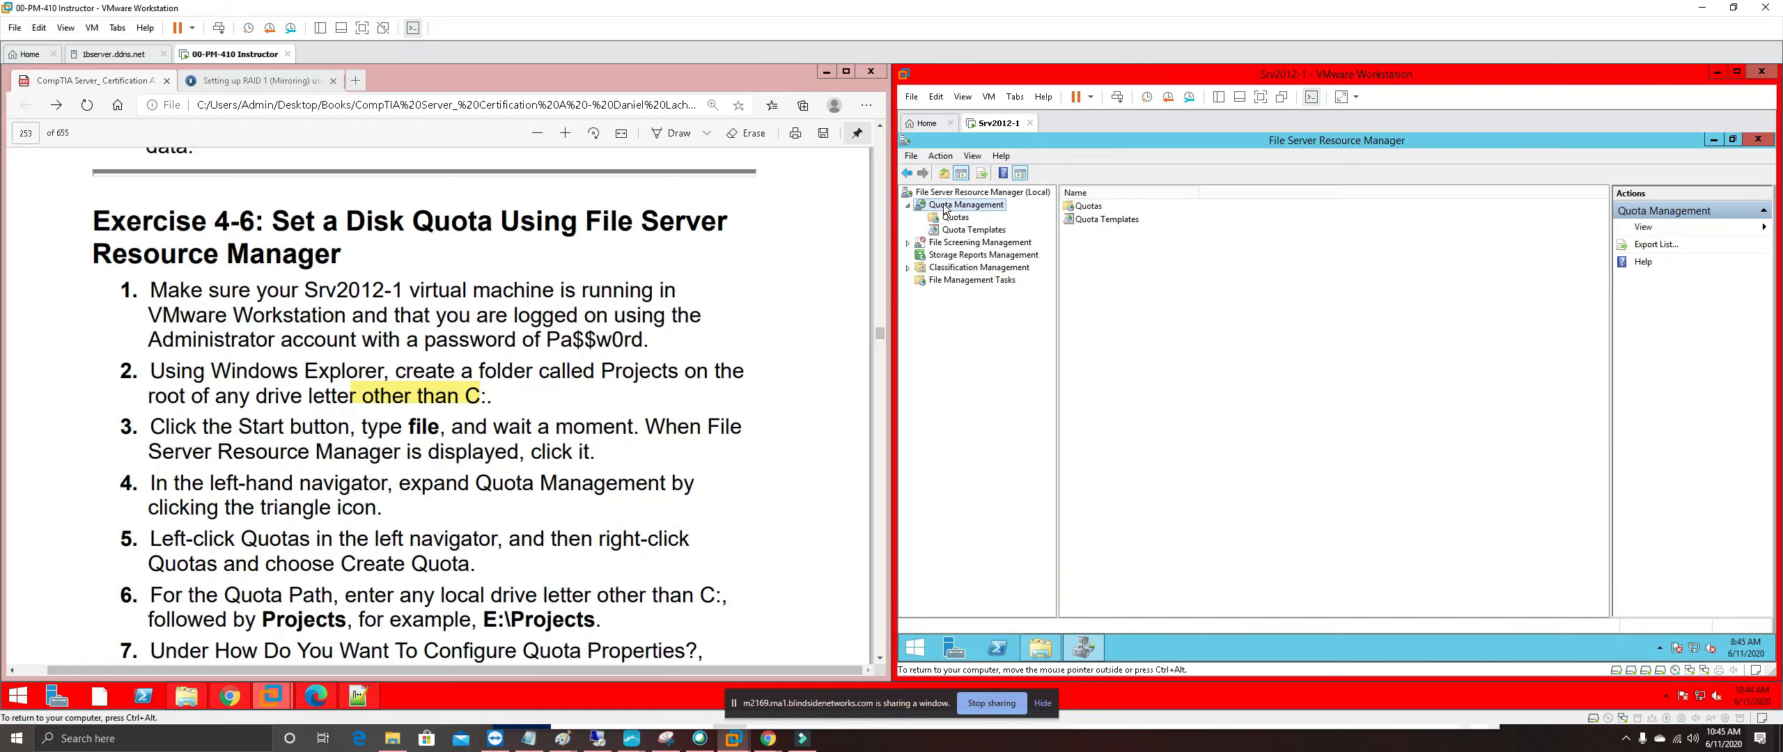
{"action": "right_click", "coordinate": [944, 207]}
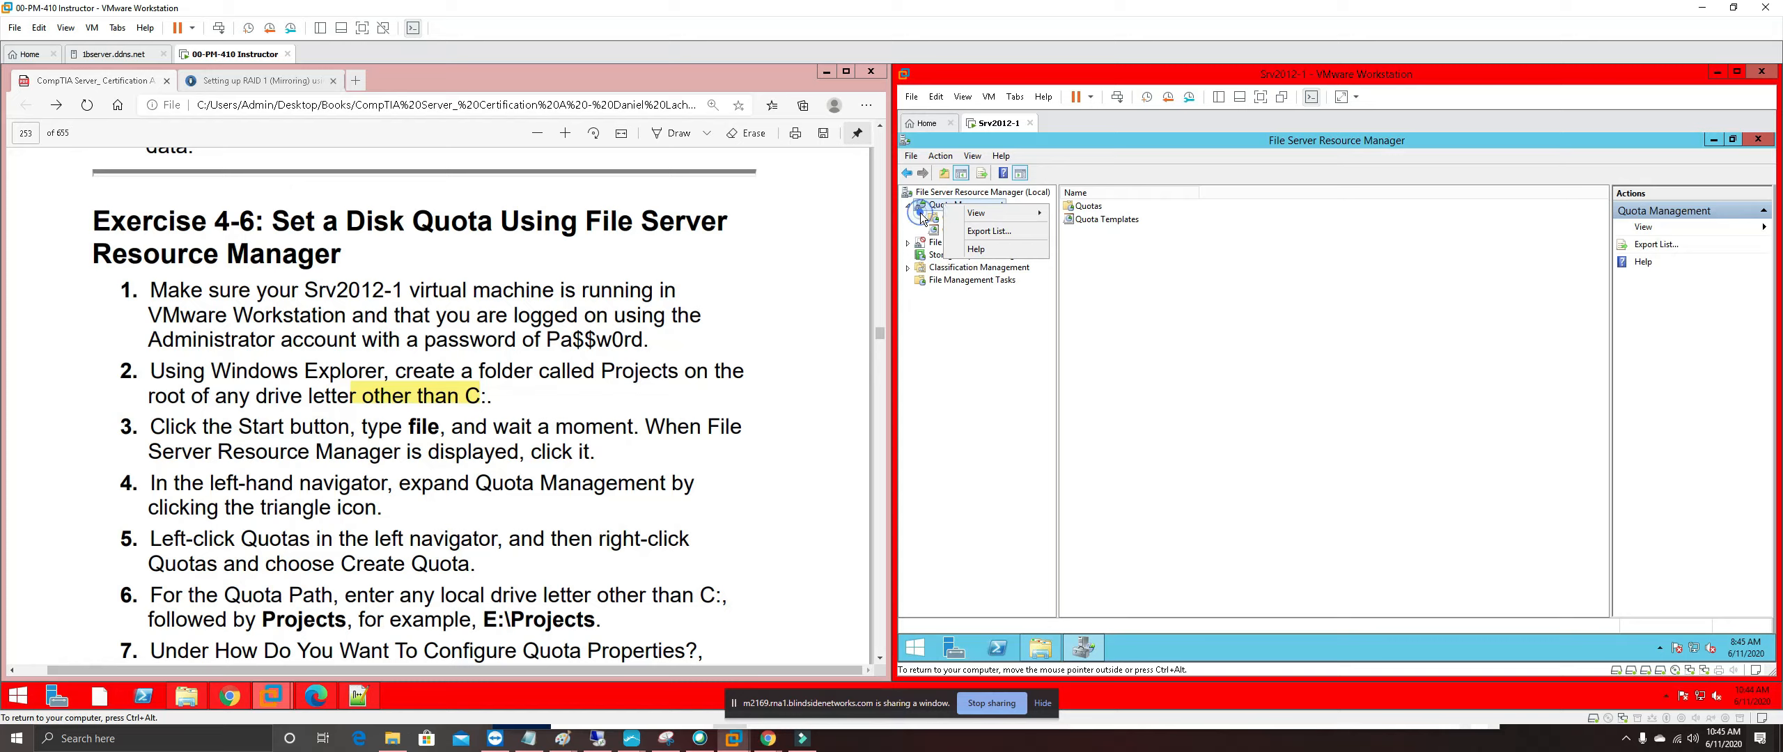
{"action": "left_click", "coordinate": [922, 218]}
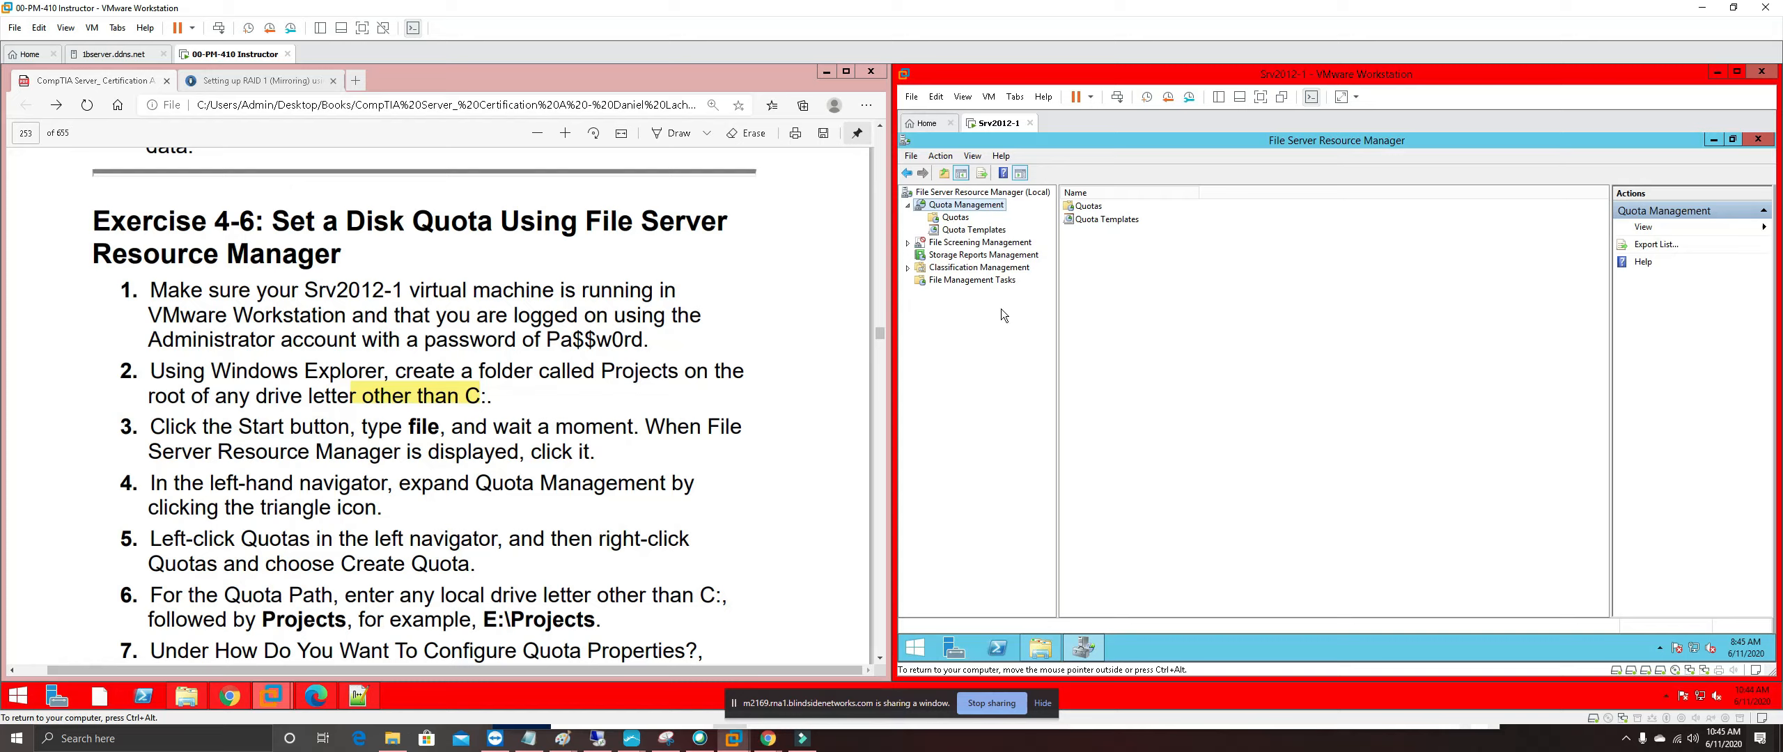
{"action": "right_click", "coordinate": [958, 218]}
{"action": "left_click", "coordinate": [957, 220]}
{"action": "right_click", "coordinate": [956, 223]}
{"action": "left_click", "coordinate": [992, 227]}
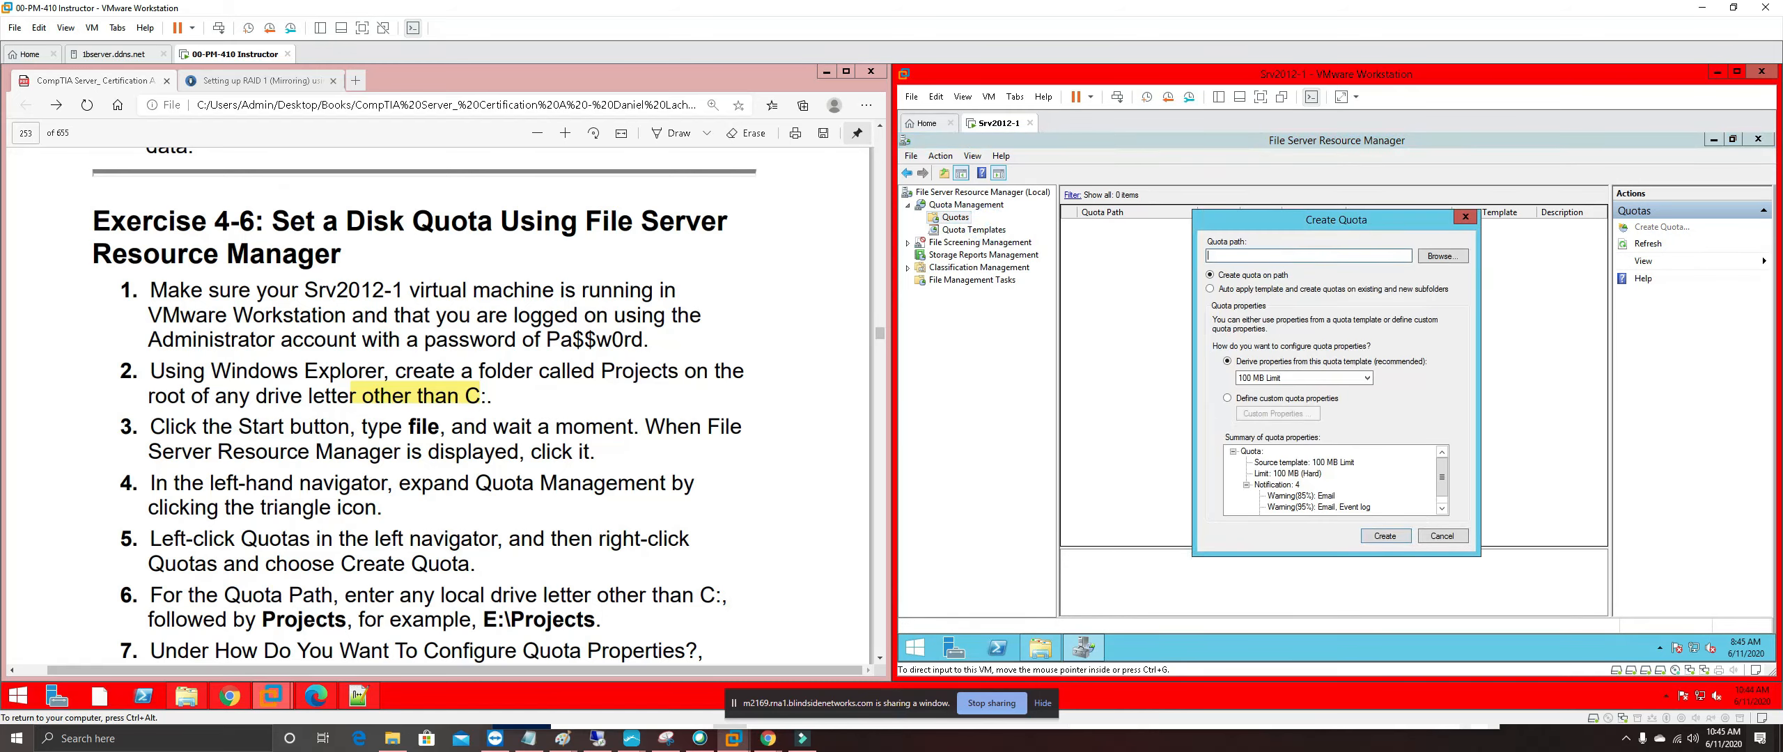
Highlight guide steps 1–5 of Exercise 4-6 in pink
{"action": "left_click_drag", "start_coordinate": [478, 565], "coordinate": [125, 286]}
{"action": "right_click", "coordinate": [188, 283]}
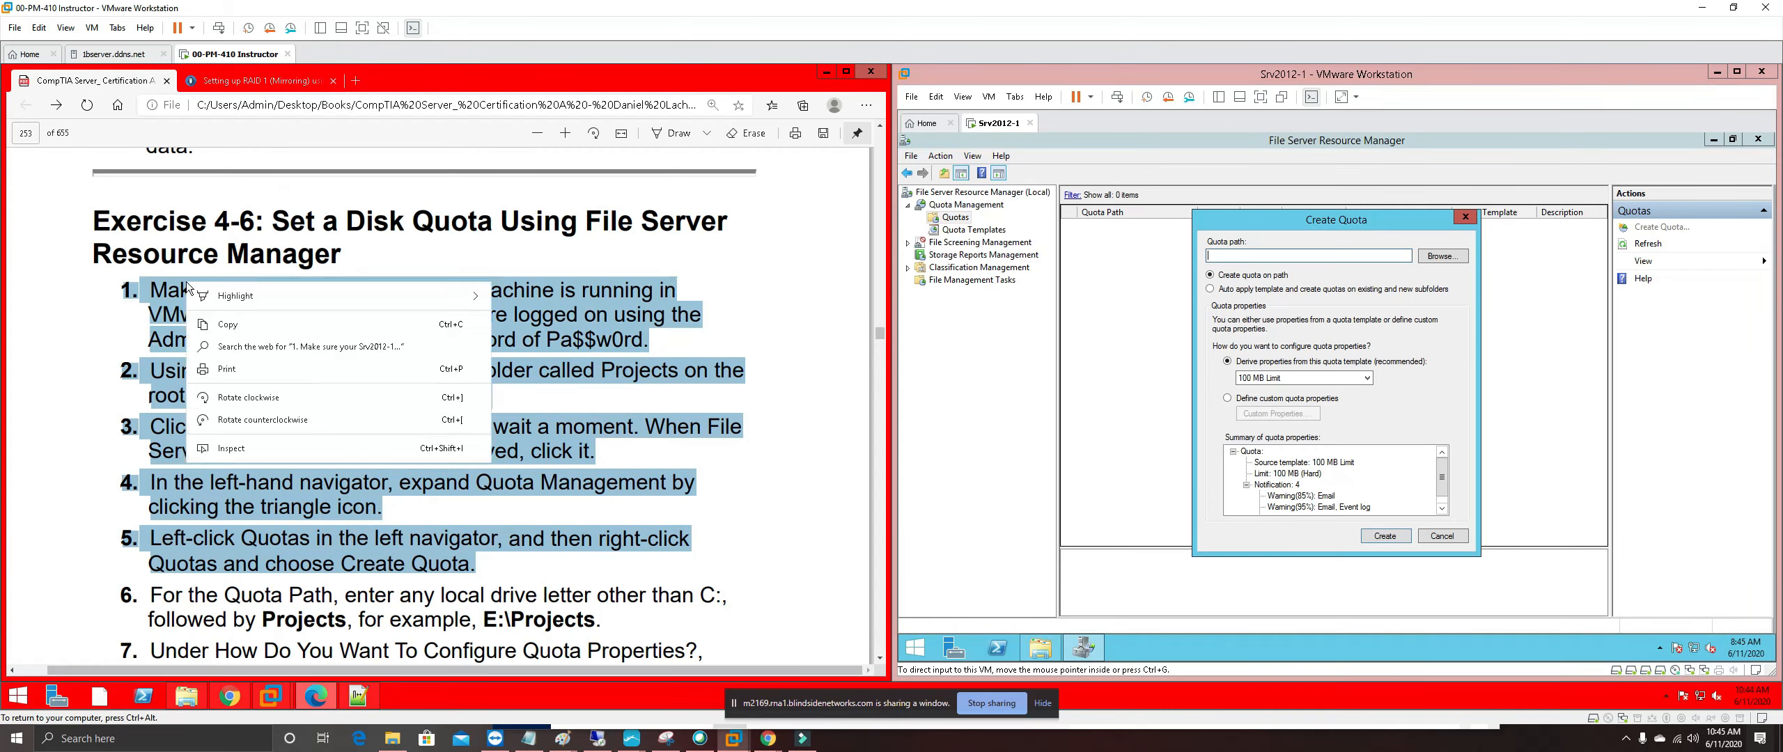
{"action": "mouse_move", "coordinate": [365, 295]}
{"action": "left_click", "coordinate": [544, 362]}
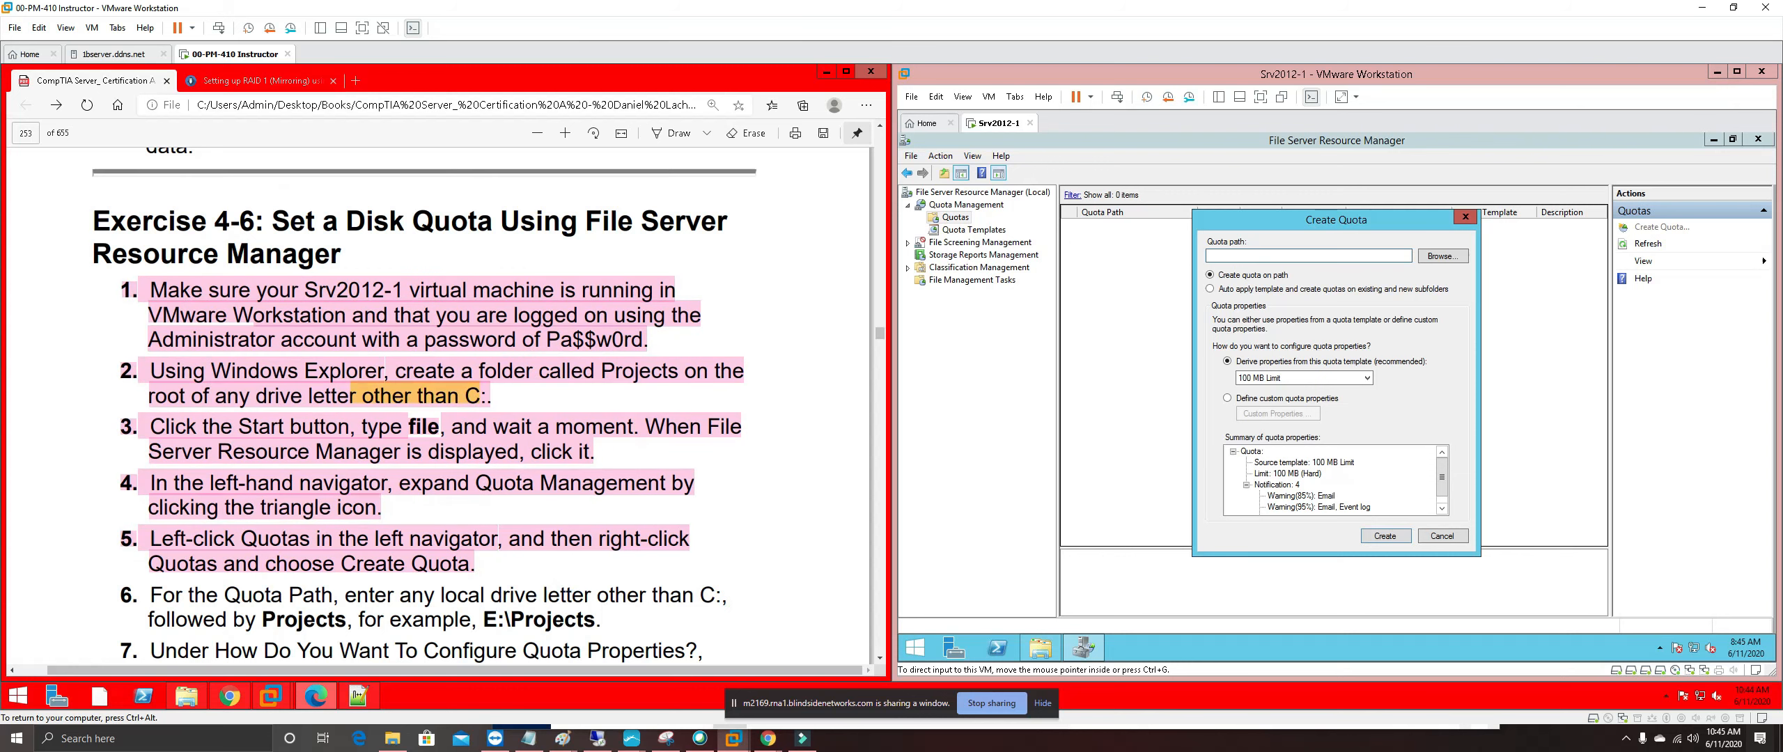
{"action": "scroll", "coordinate": [425, 404], "scroll_direction": "down", "scroll_amount": 1}
{"action": "scroll", "coordinate": [425, 404], "scroll_direction": "down", "scroll_amount": 1}
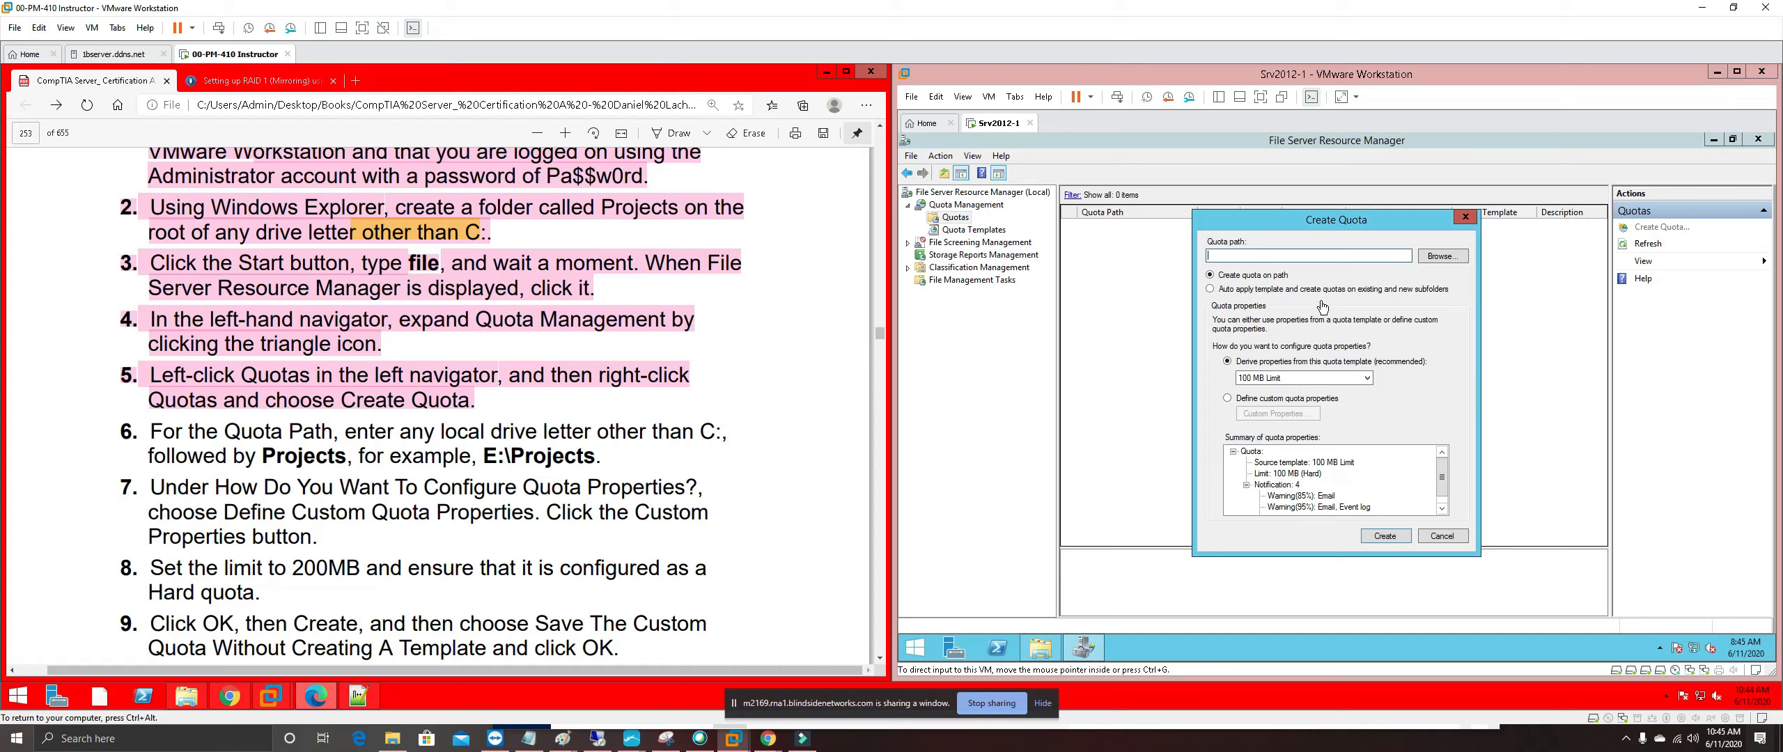
Set the quota path to E:\Projects
{"action": "left_click", "coordinate": [1445, 259]}
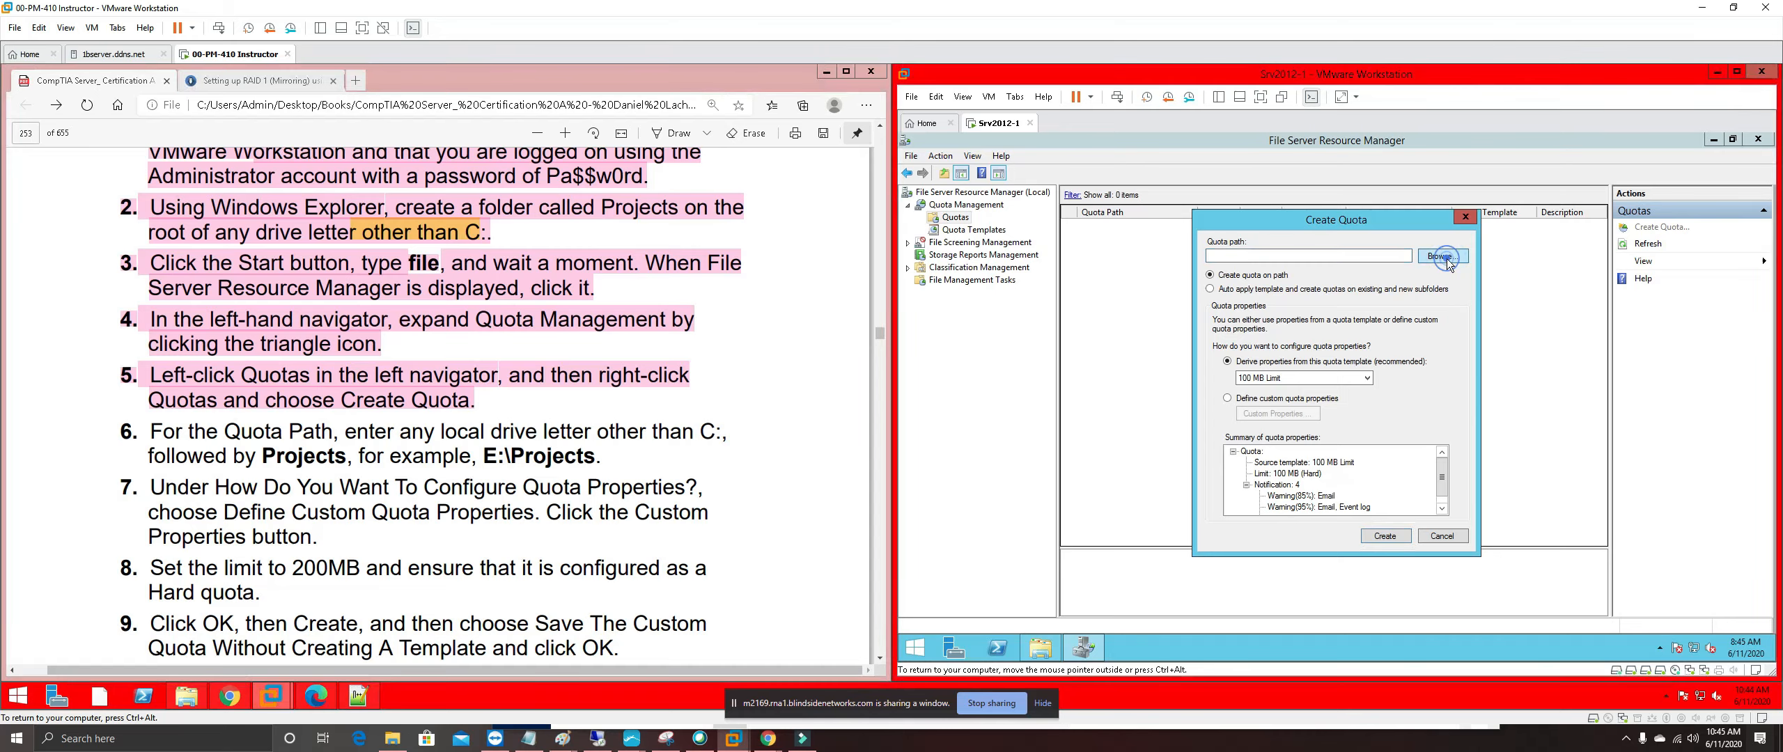
{"action": "left_click", "coordinate": [1442, 257]}
{"action": "left_click_drag", "start_coordinate": [1429, 373], "coordinate": [1408, 419]}
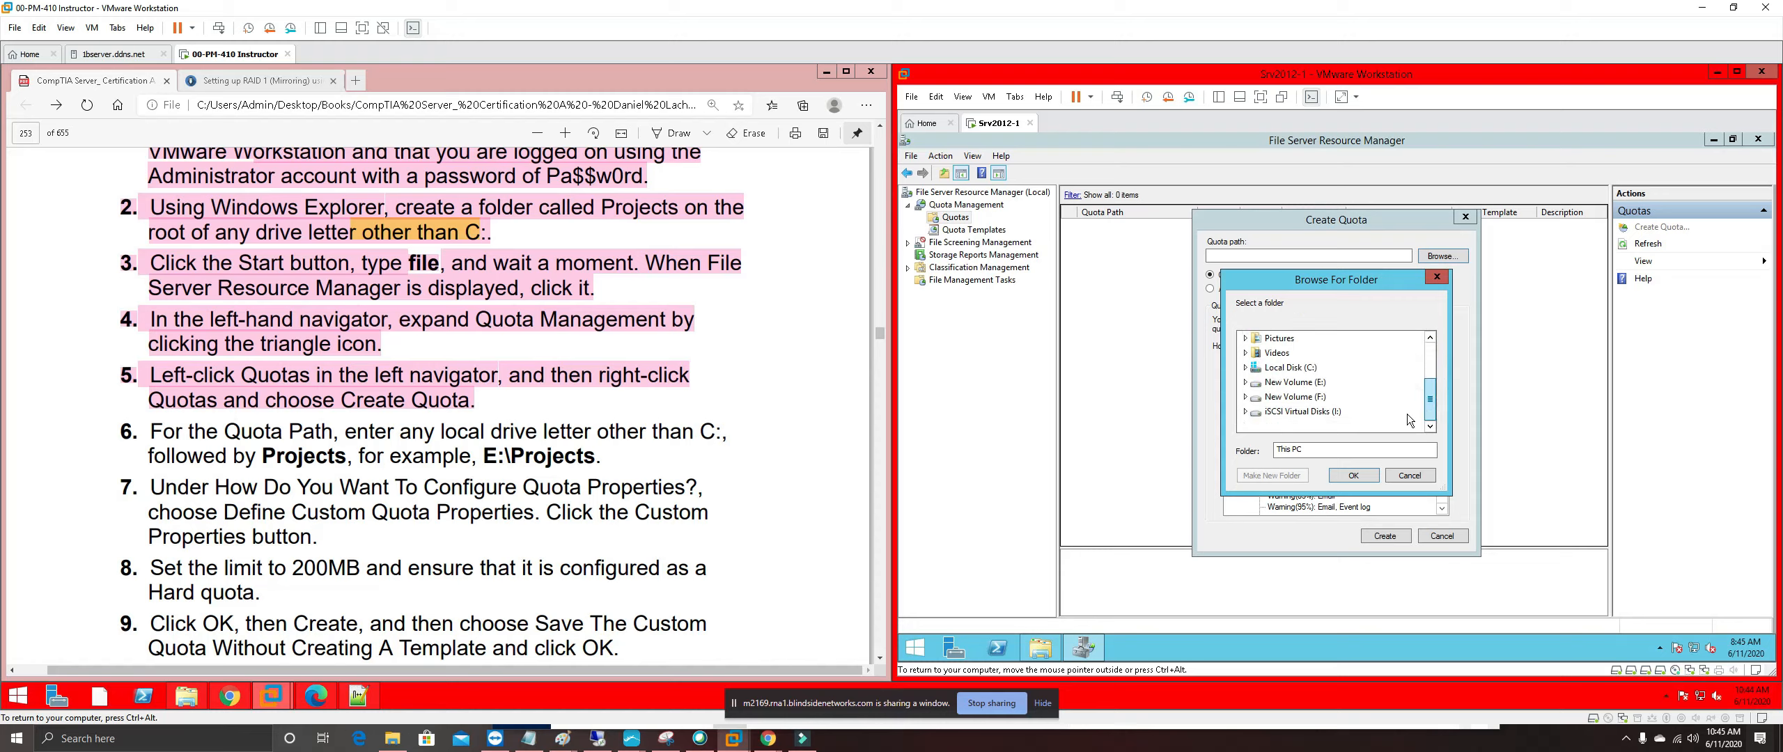
{"action": "double_click", "coordinate": [1295, 382]}
{"action": "left_click", "coordinate": [1288, 426]}
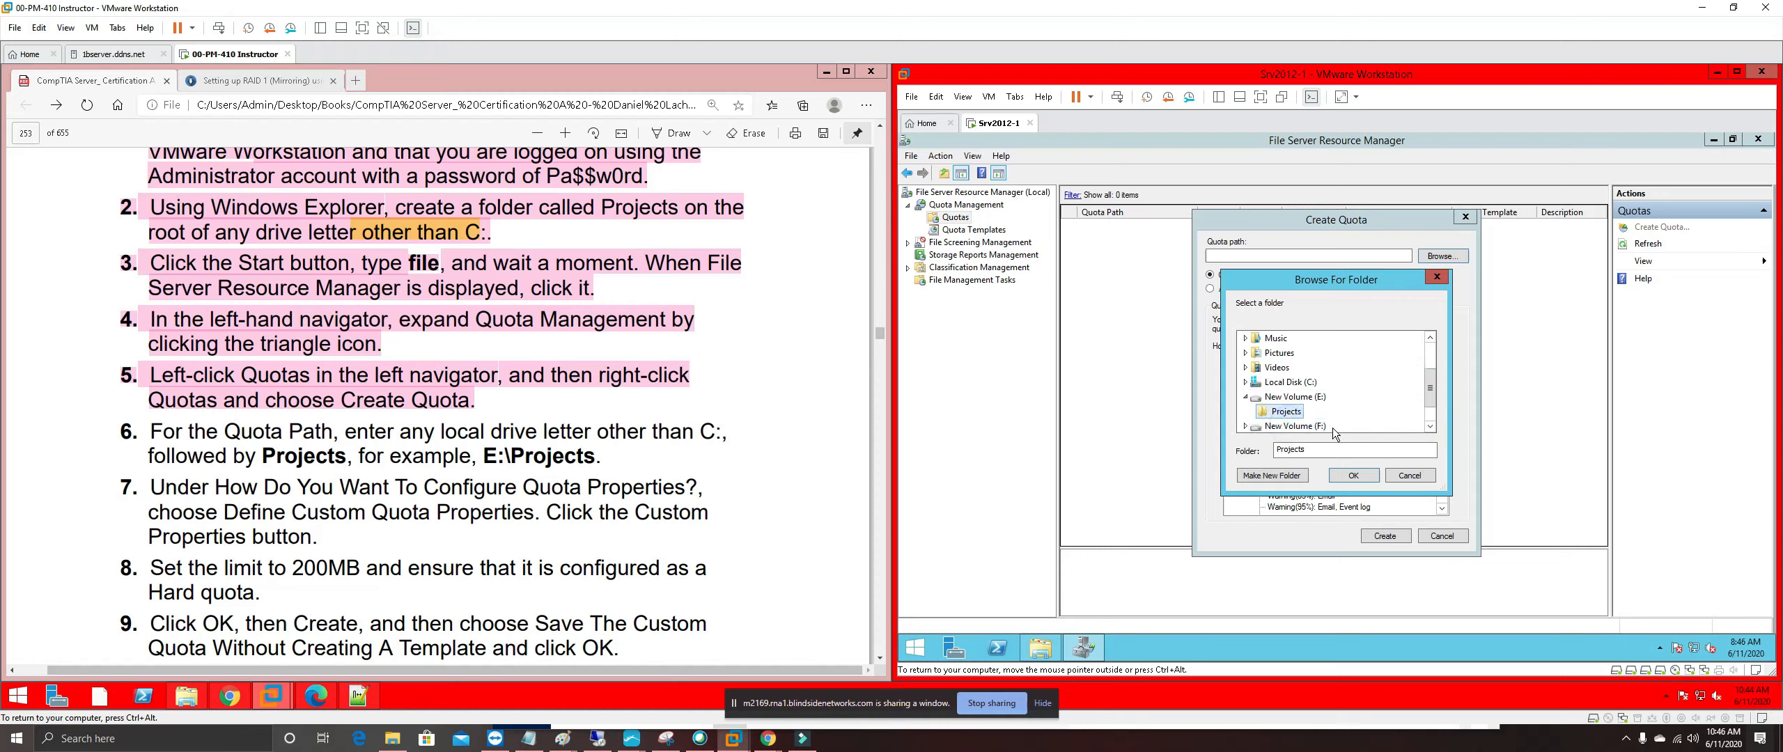
{"action": "left_click", "coordinate": [1350, 475]}
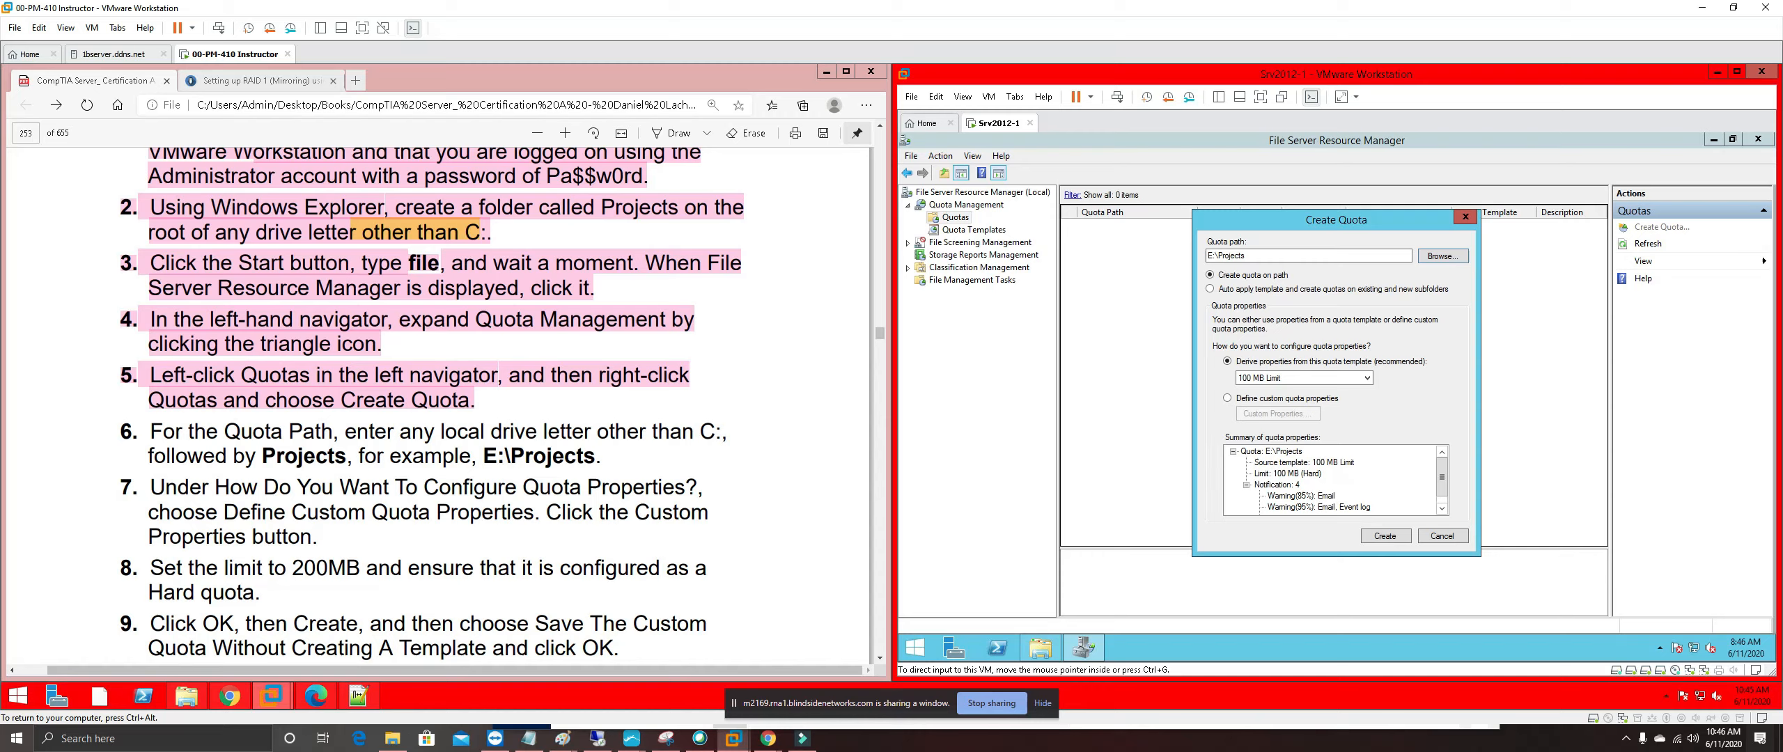
Define custom quota properties with a 200 MB hard limit
{"action": "left_click", "coordinate": [1228, 400]}
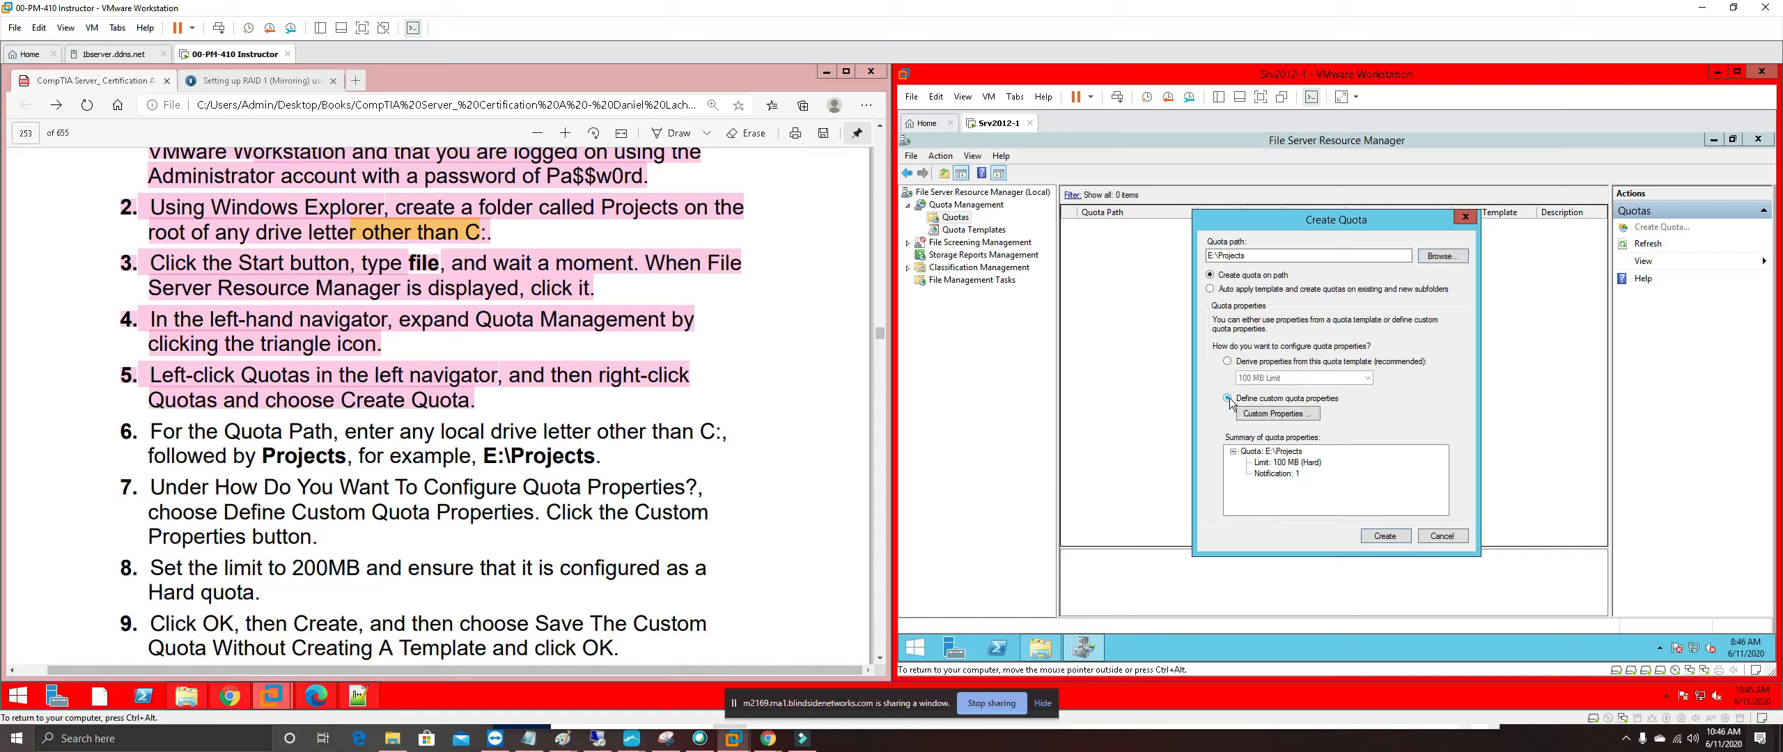
{"action": "left_click", "coordinate": [1271, 415]}
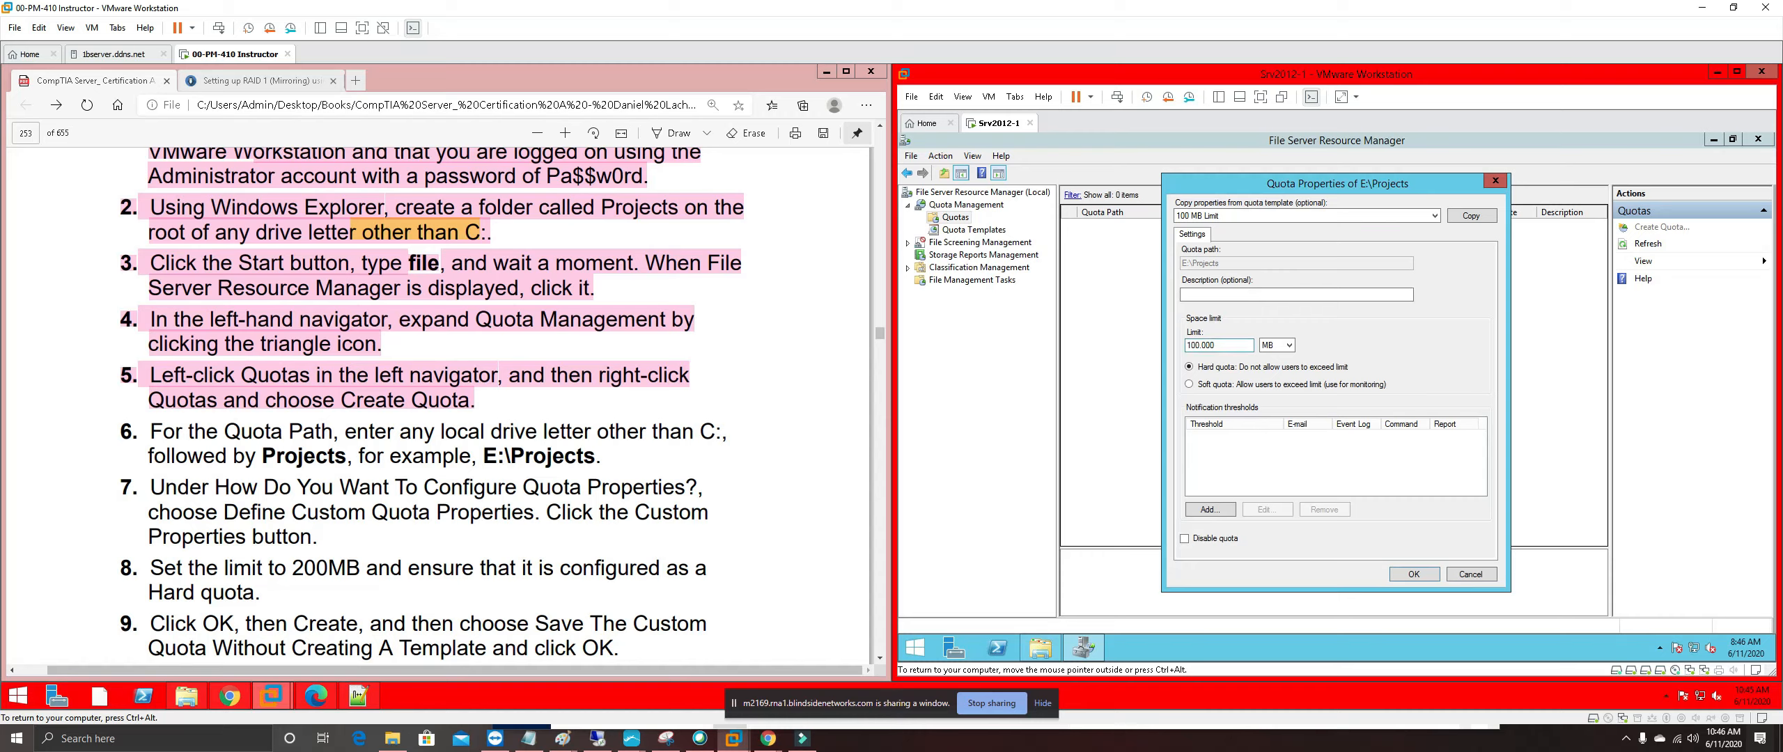
{"action": "double_click", "coordinate": [1194, 345]}
{"action": "type", "text": "2"}
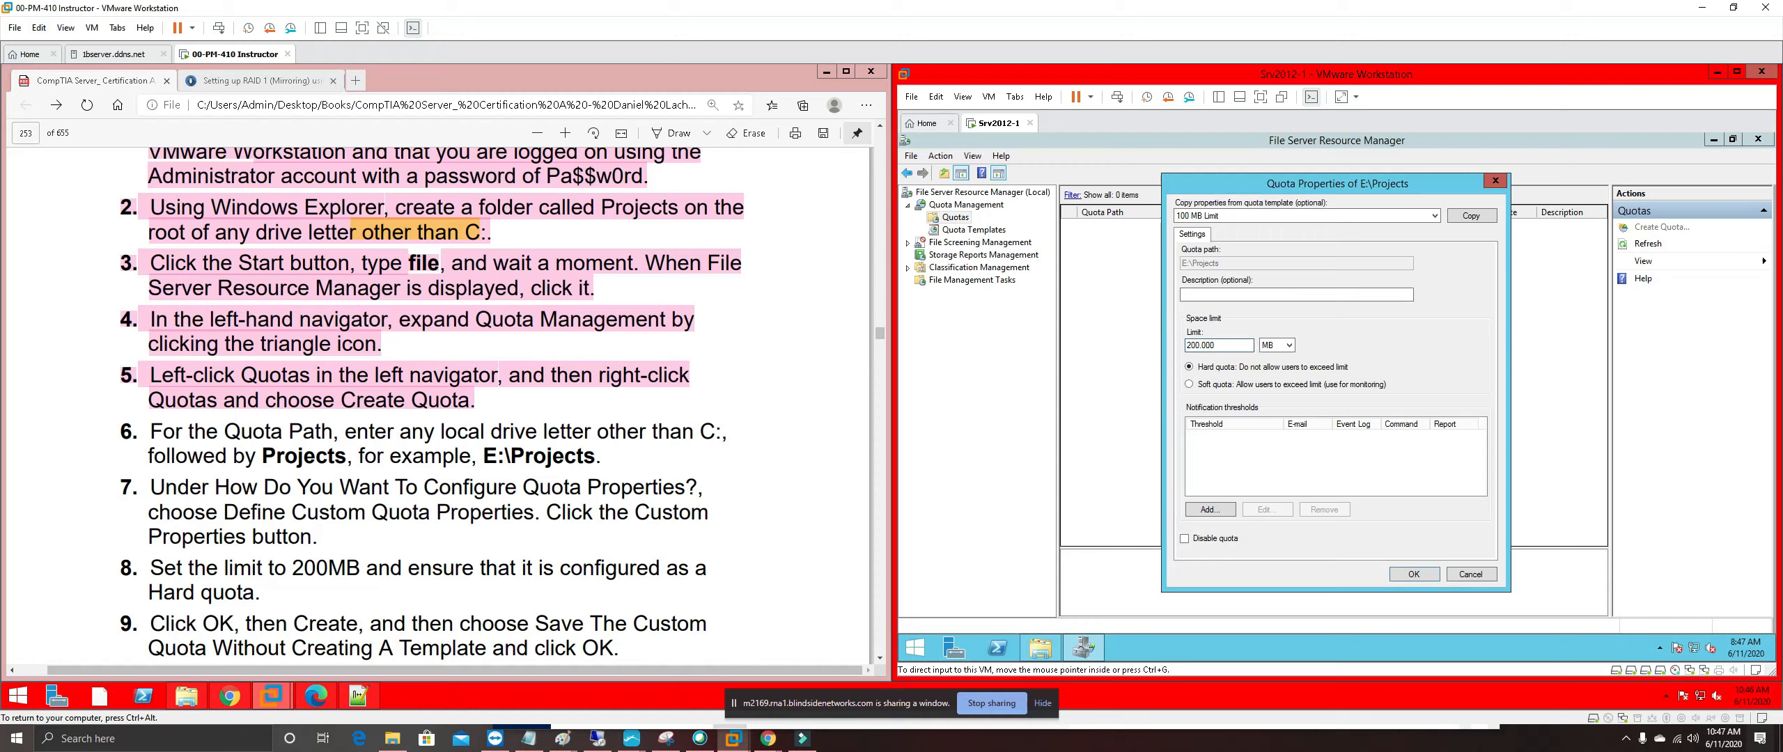
{"action": "left_click", "coordinate": [1412, 574]}
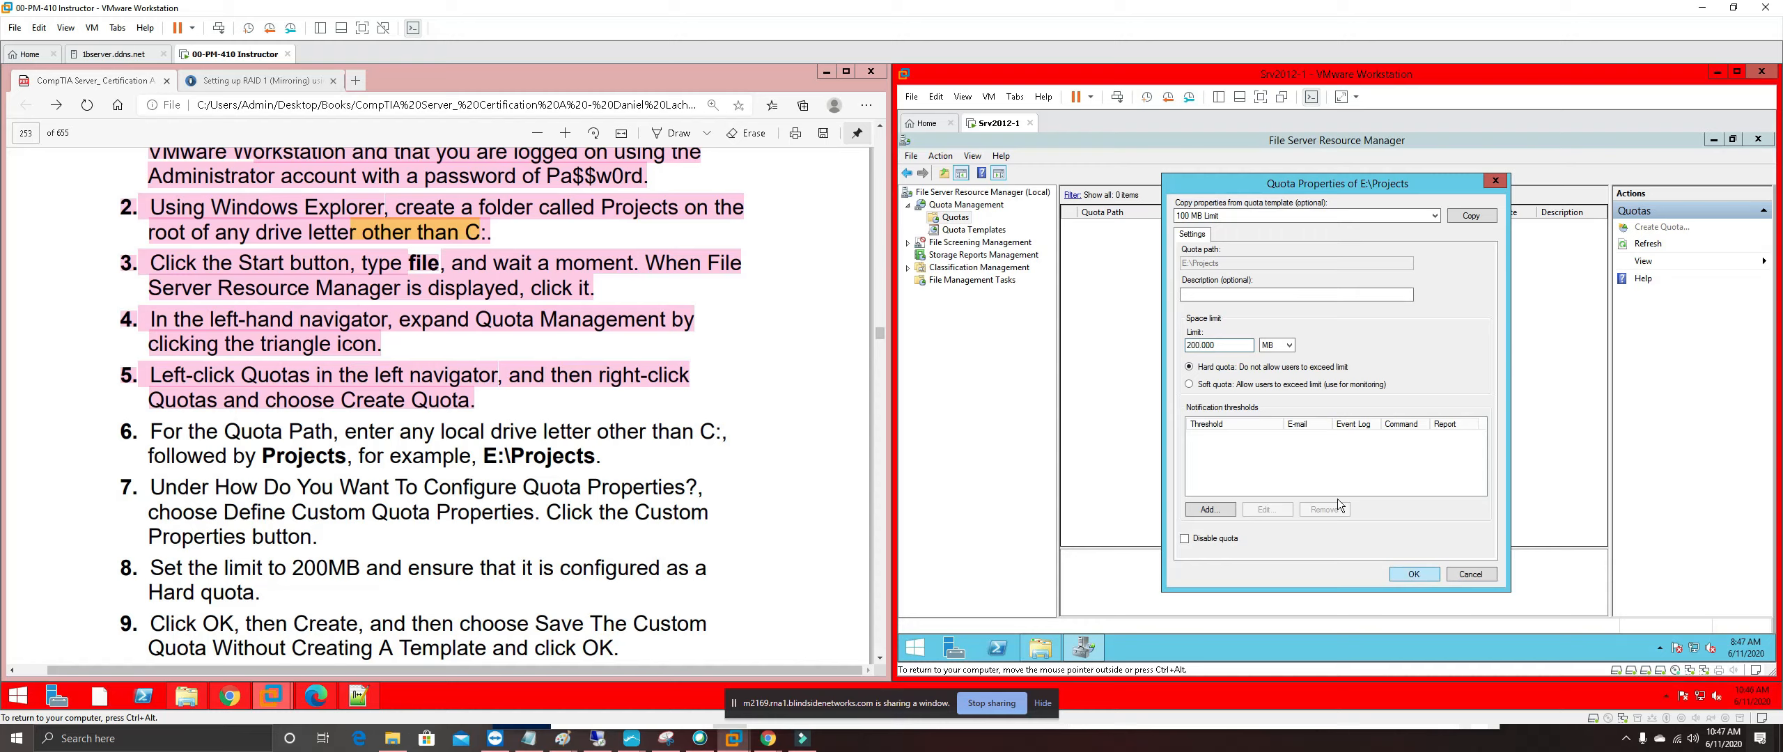
{"action": "left_click", "coordinate": [1424, 574]}
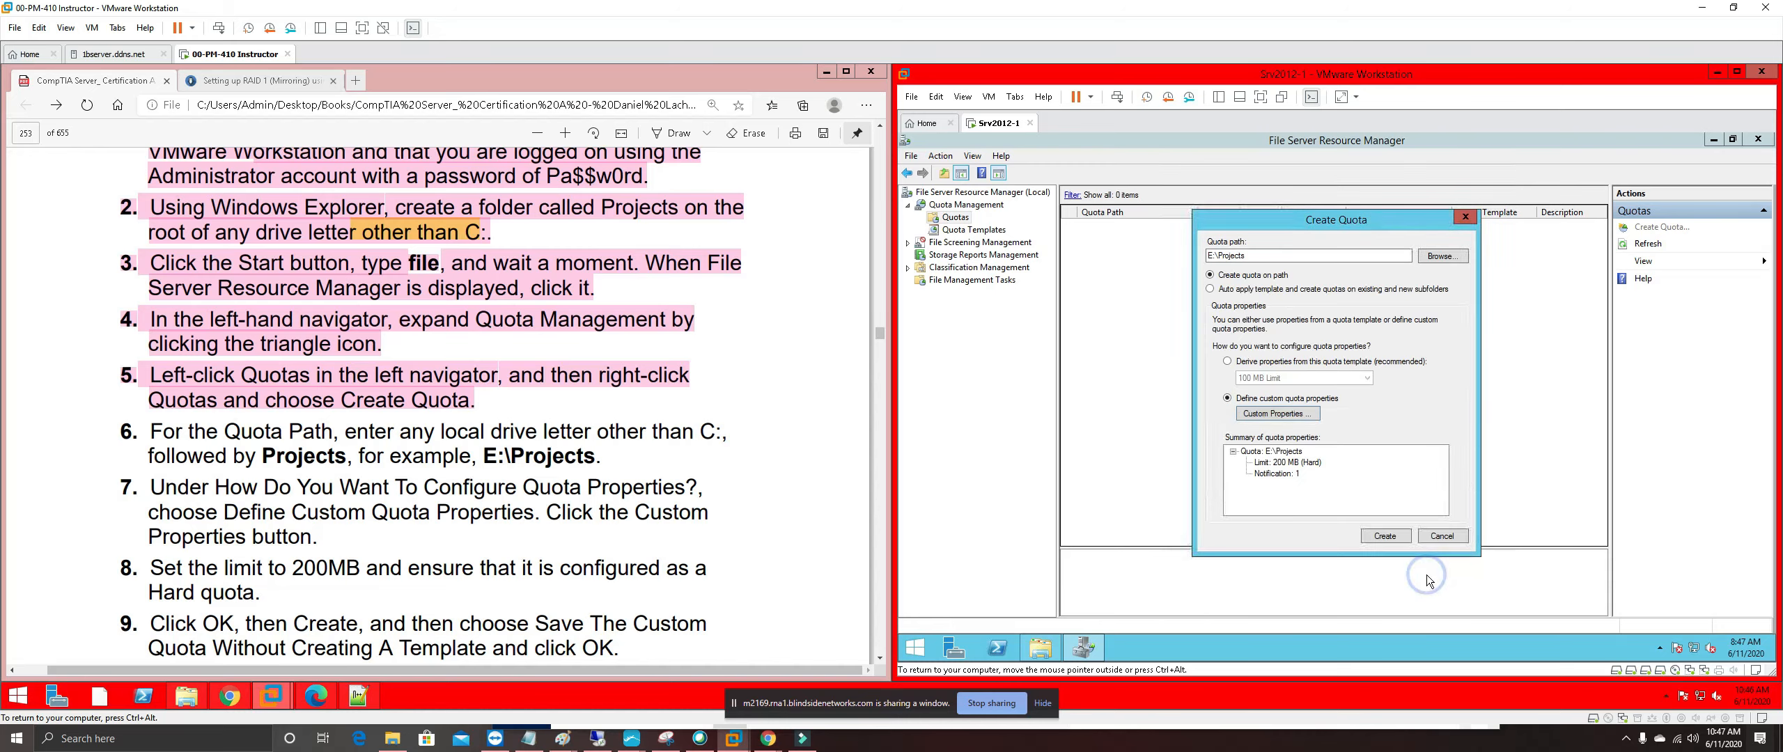
Create the E:\Projects quota, saving the custom settings without a template
{"action": "left_click", "coordinate": [1387, 538]}
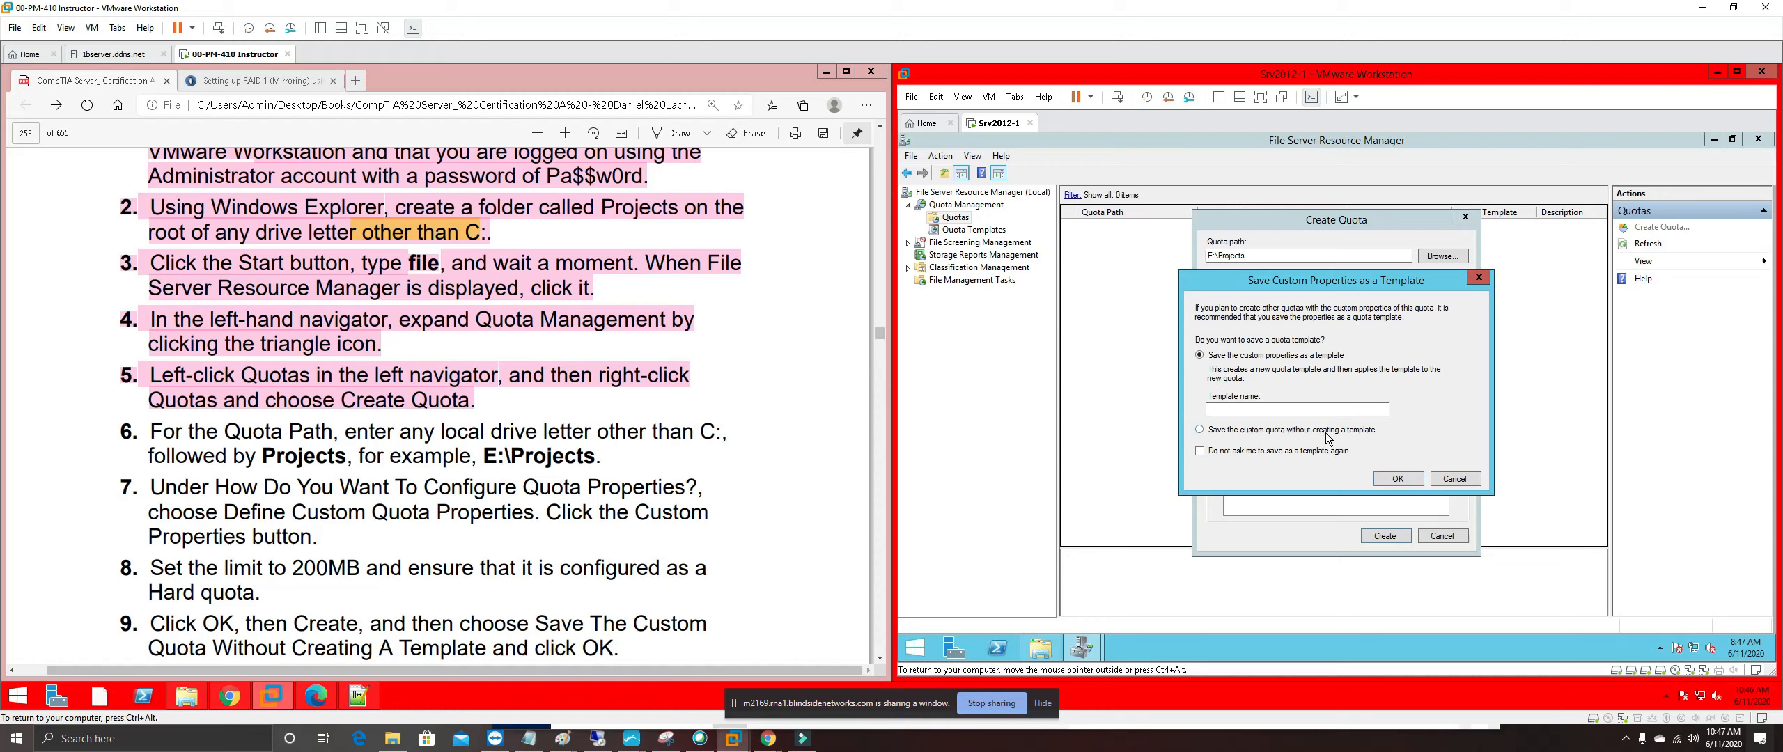
{"action": "left_click", "coordinate": [1199, 431]}
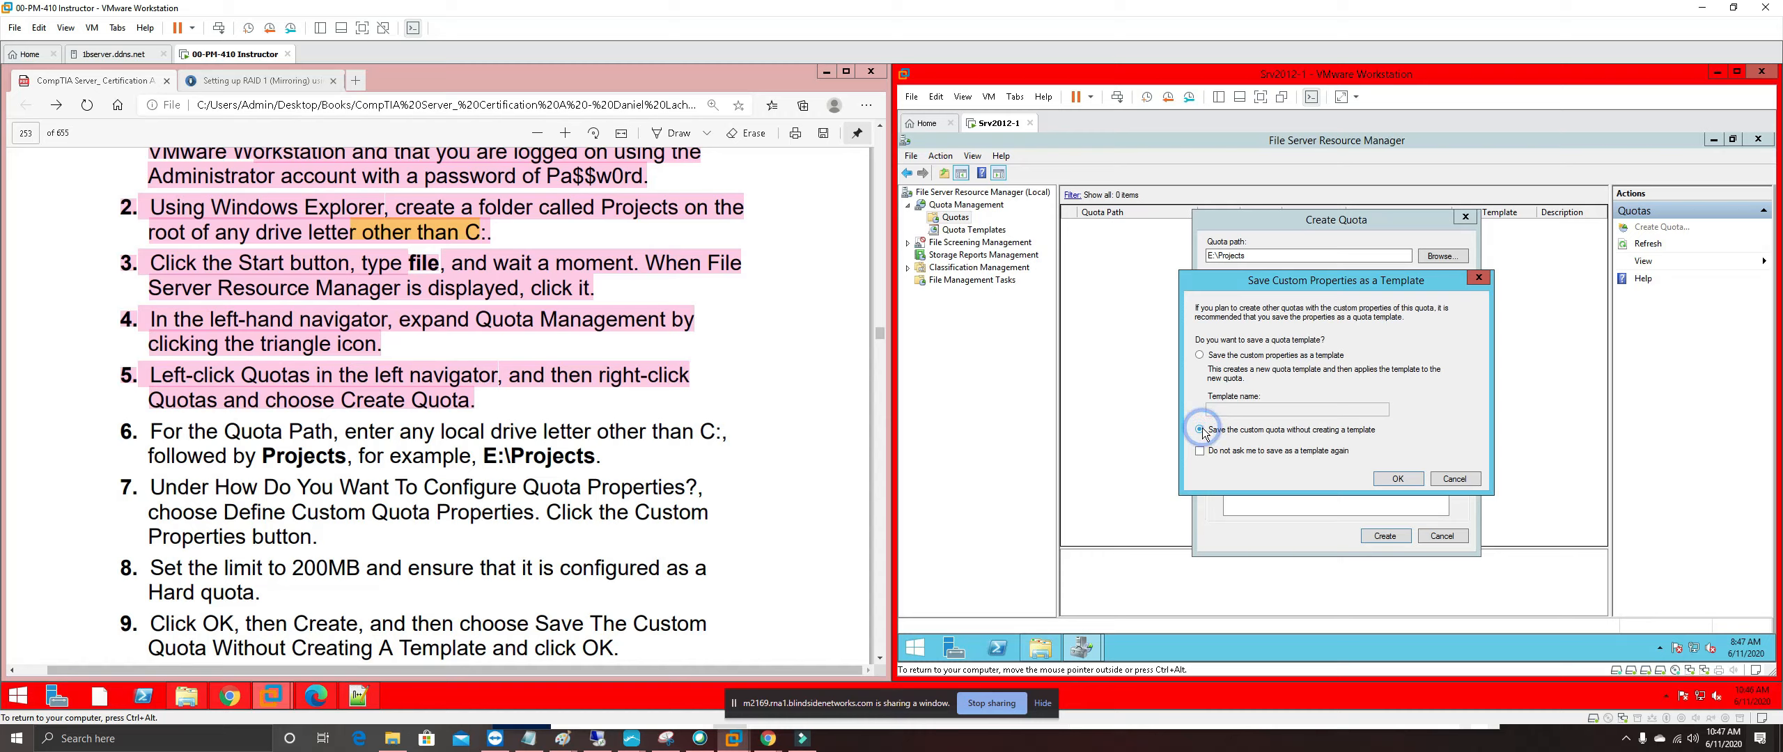
{"action": "left_click", "coordinate": [1400, 479]}
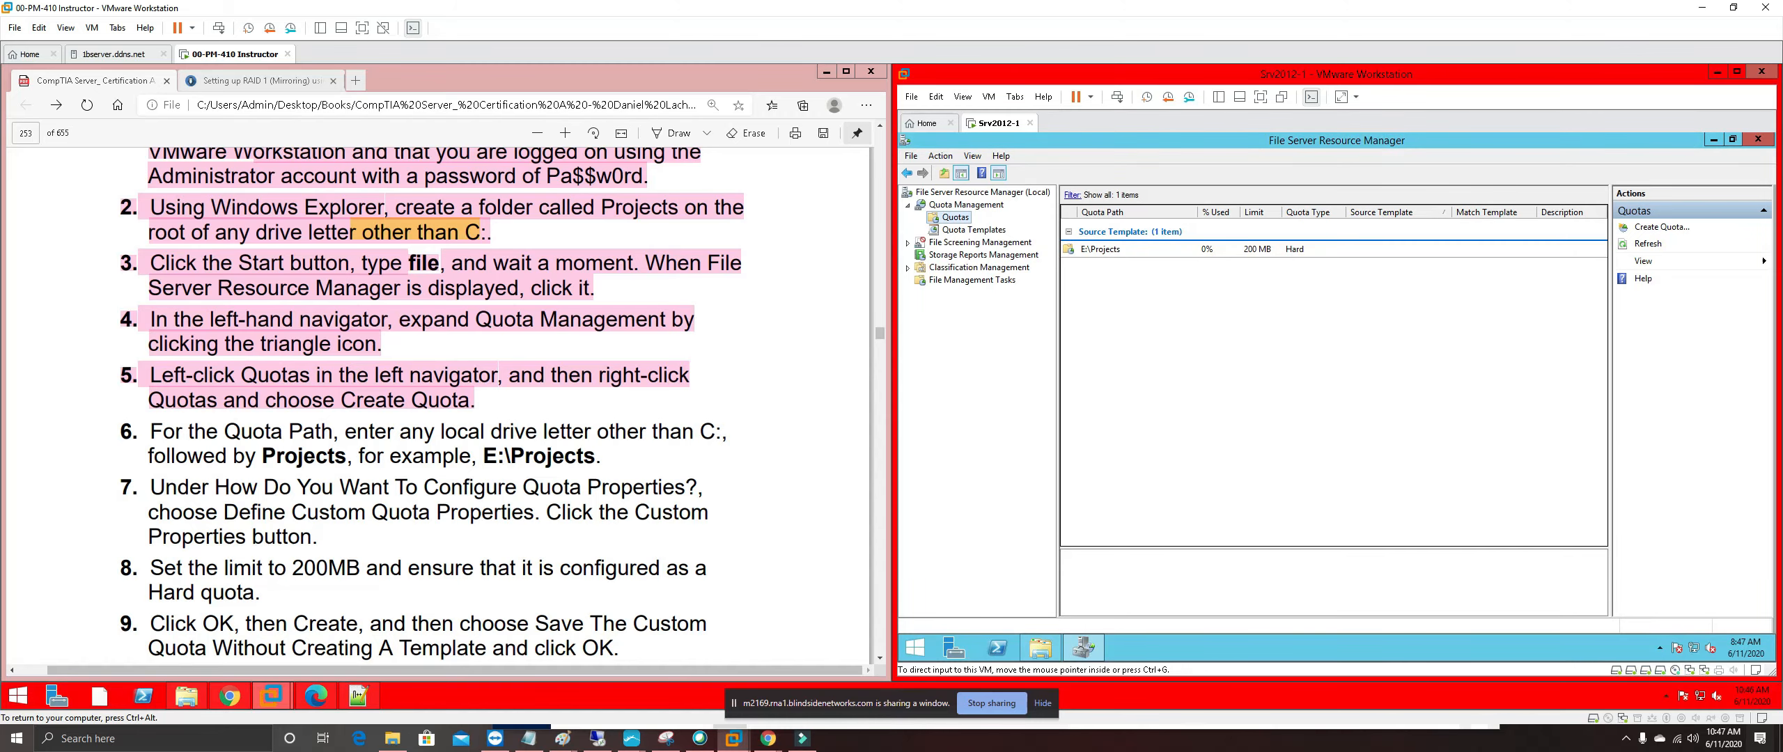
Highlight guide steps 6–9 in pink
{"action": "left_click", "coordinate": [481, 606]}
{"action": "scroll", "coordinate": [477, 550], "scroll_direction": "down", "scroll_amount": 1}
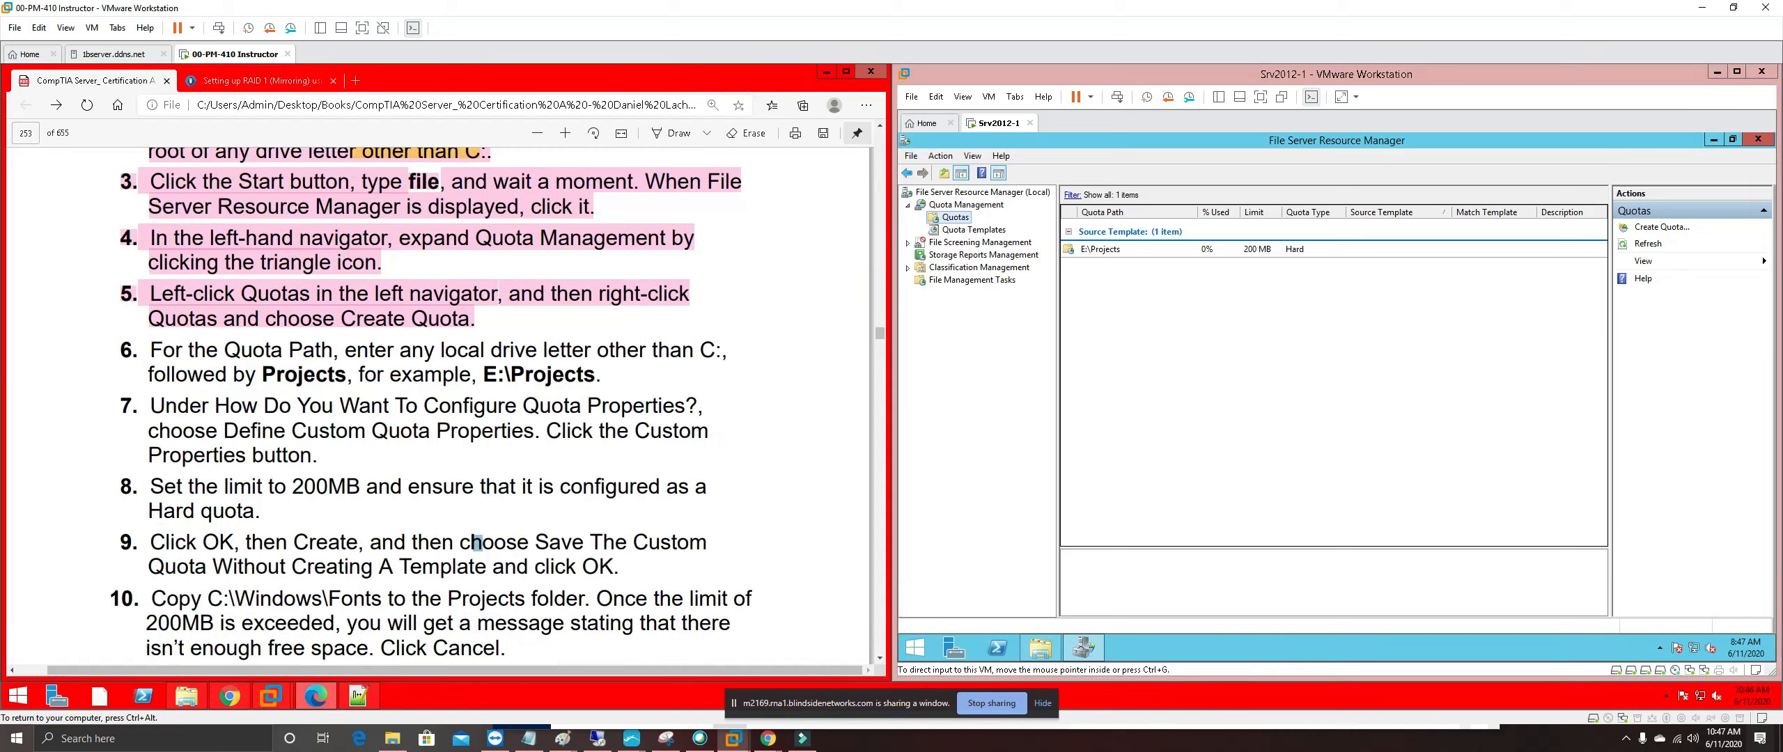
{"action": "left_click_drag", "start_coordinate": [618, 567], "coordinate": [122, 348]}
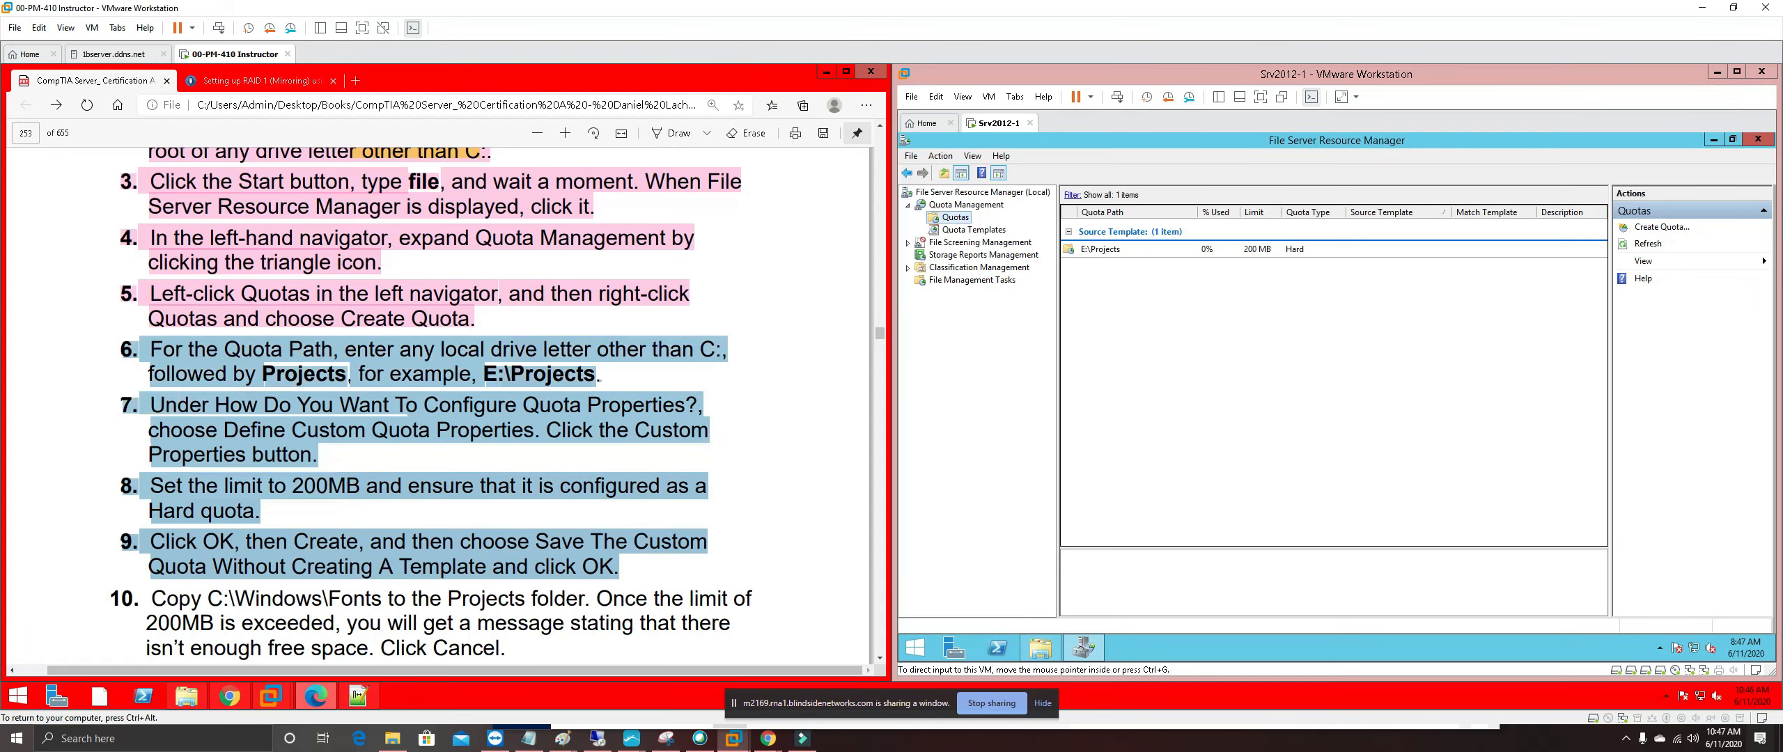
{"action": "right_click", "coordinate": [166, 349]}
{"action": "mouse_move", "coordinate": [357, 361]}
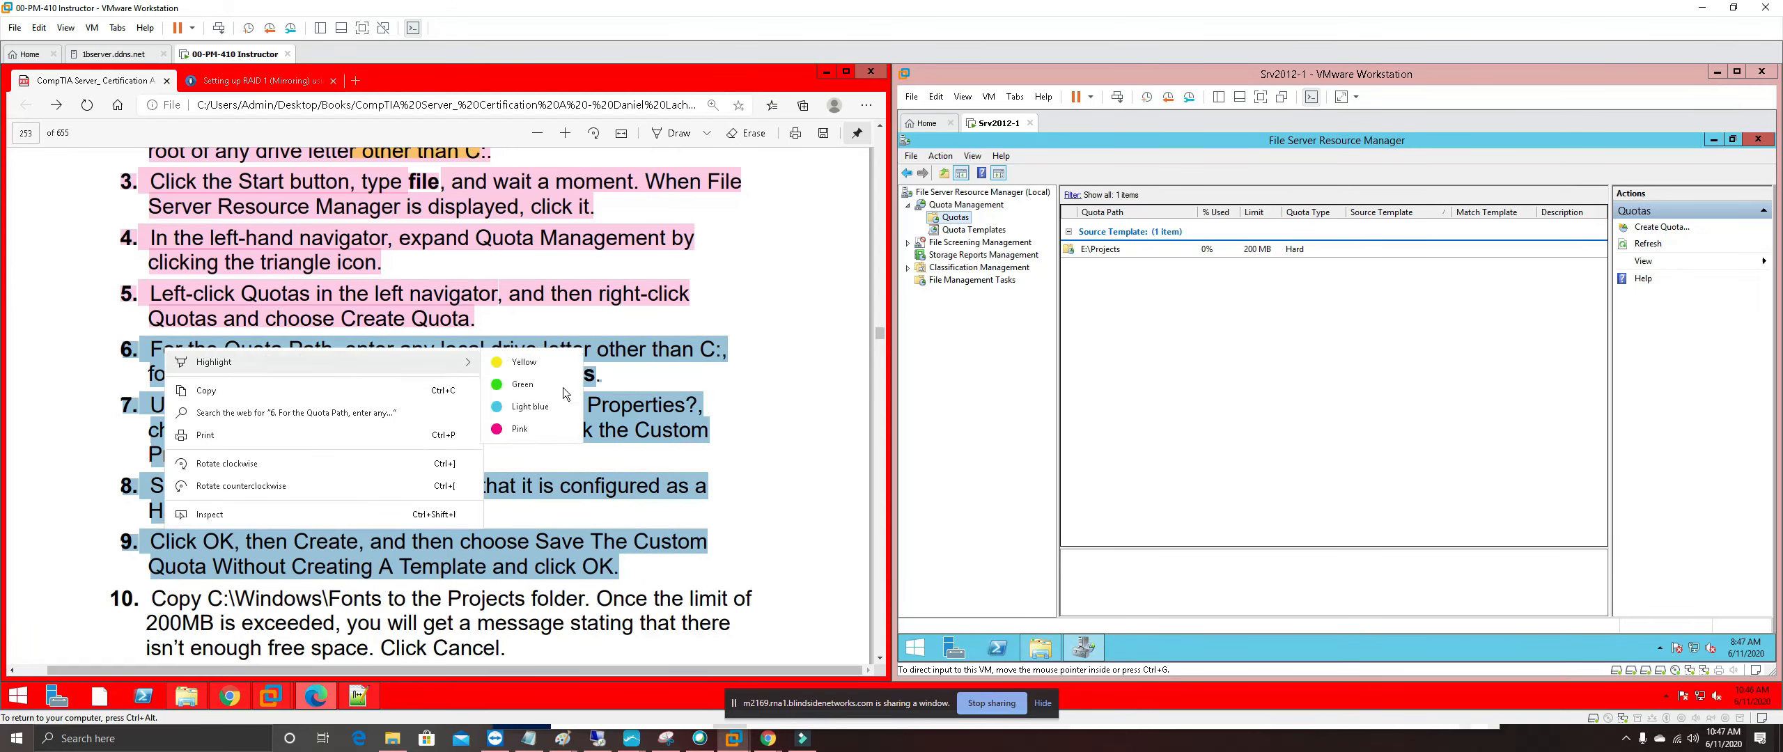
{"action": "left_click", "coordinate": [533, 429]}
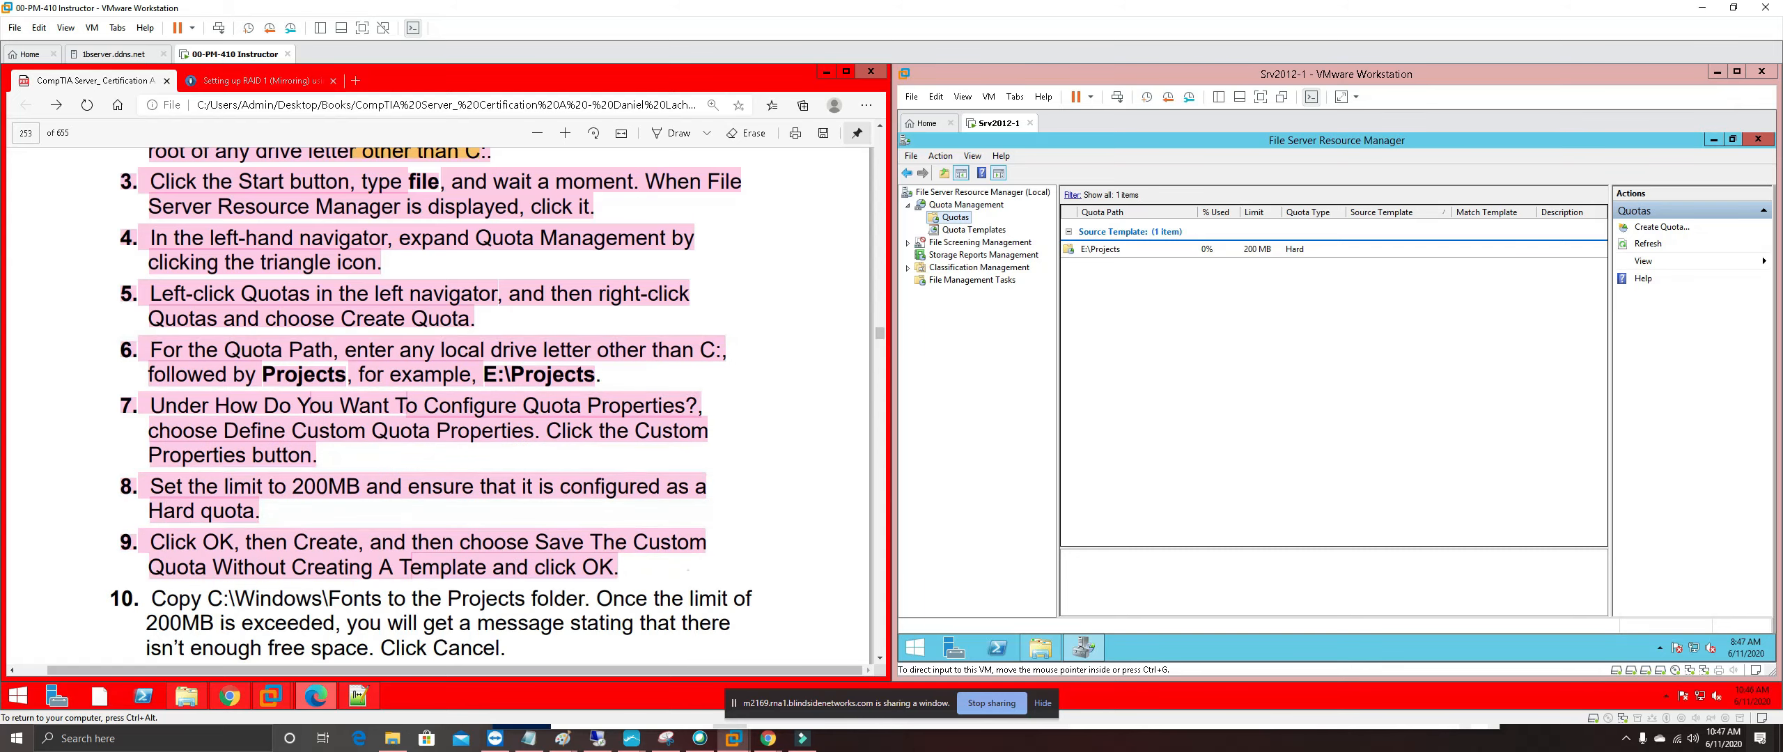
{"action": "scroll", "coordinate": [688, 569], "scroll_direction": "down", "scroll_amount": 6}
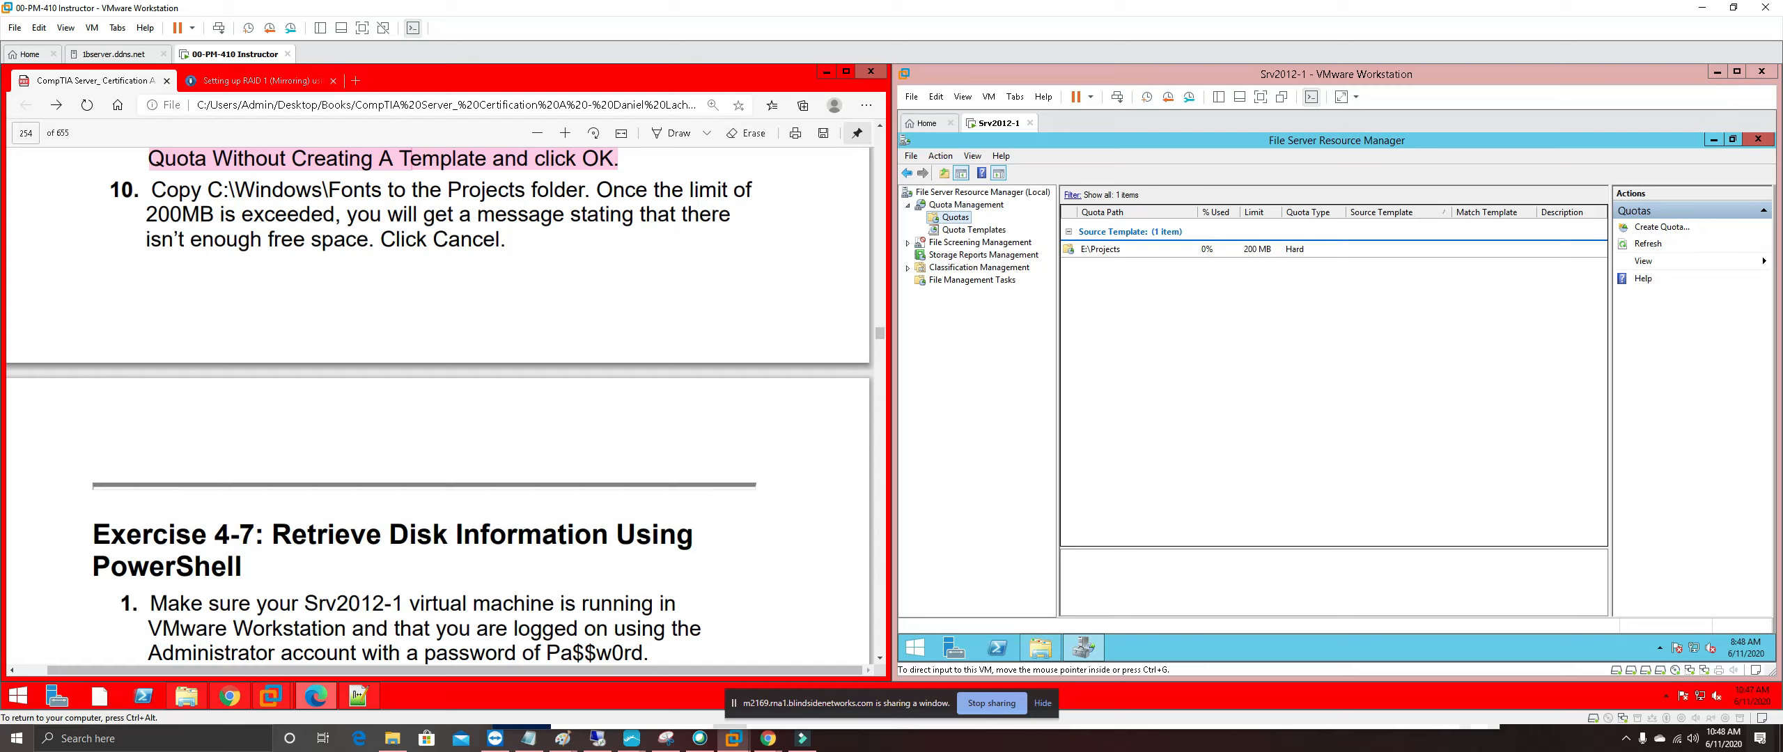
Minimize File Server Resource Manager and copy the Fonts folder from C:\Windows
{"action": "left_click", "coordinate": [1713, 142]}
{"action": "left_click", "coordinate": [1713, 139]}
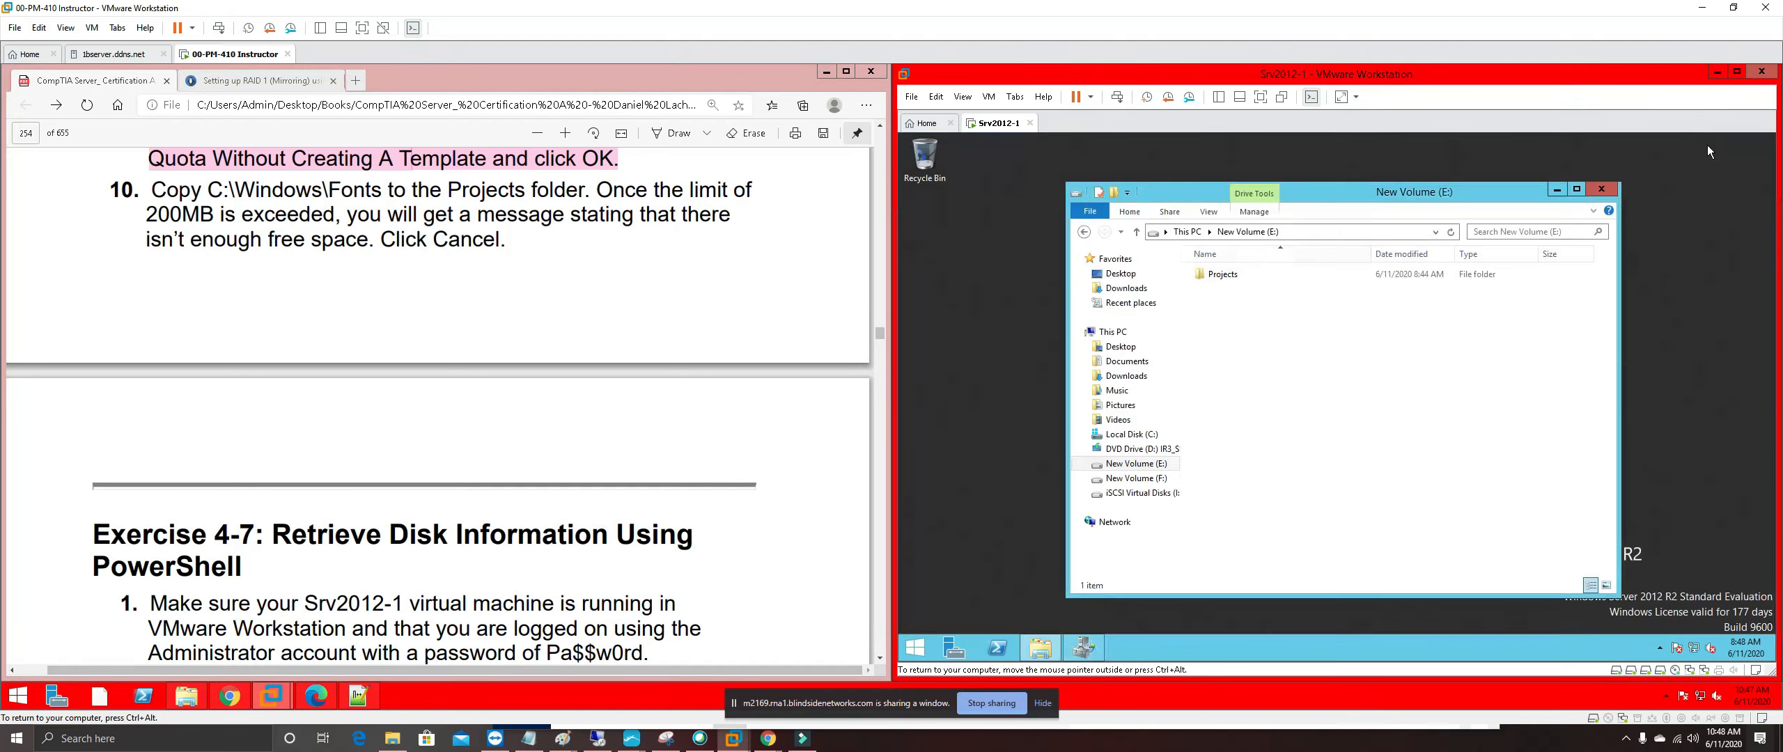
{"action": "left_click", "coordinate": [1137, 433]}
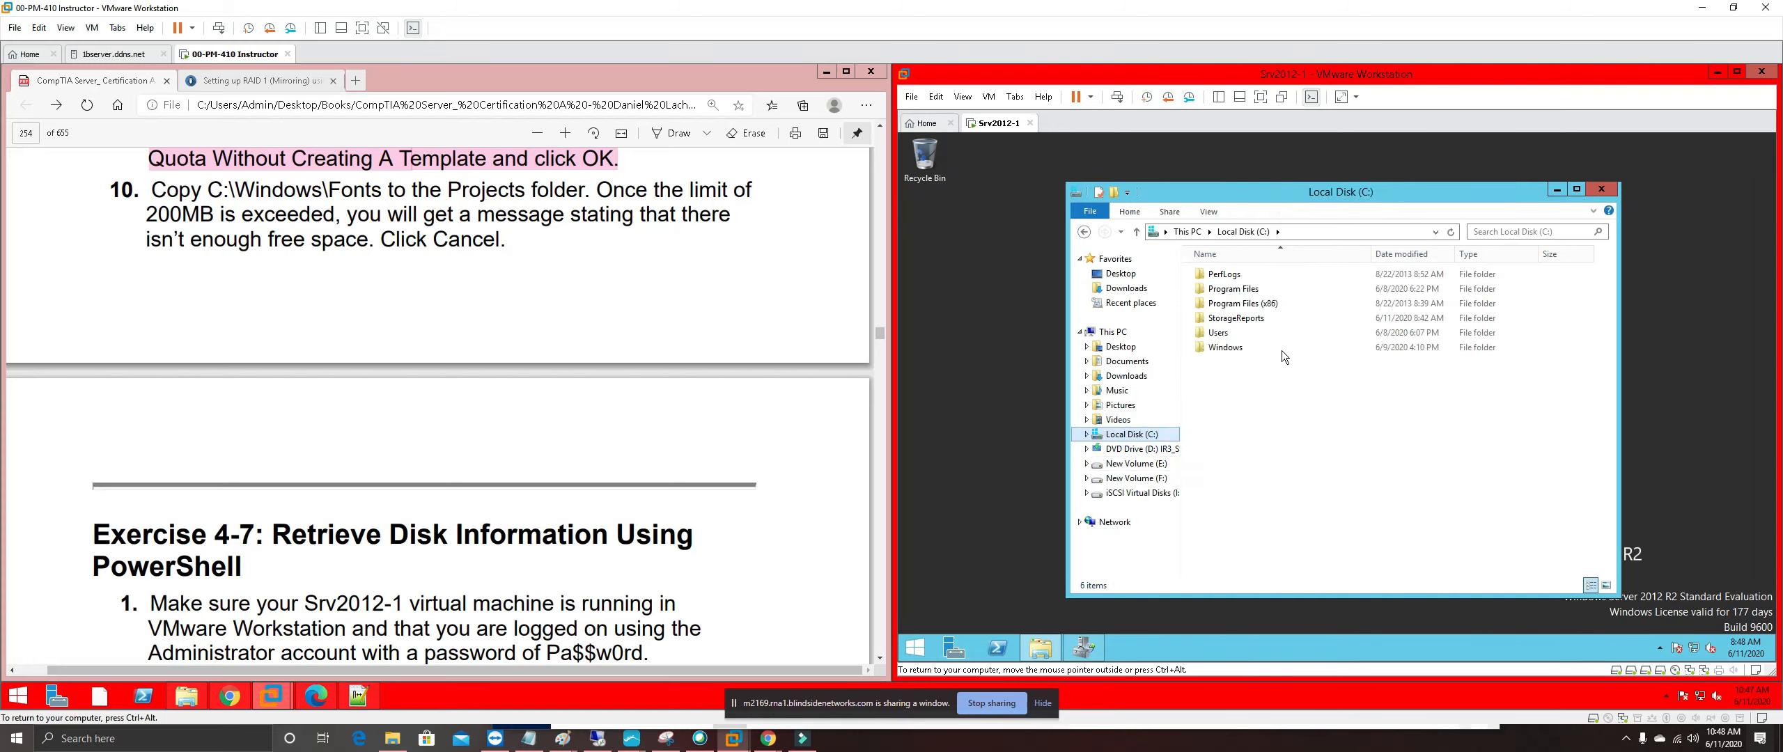
{"action": "double_click", "coordinate": [1222, 347]}
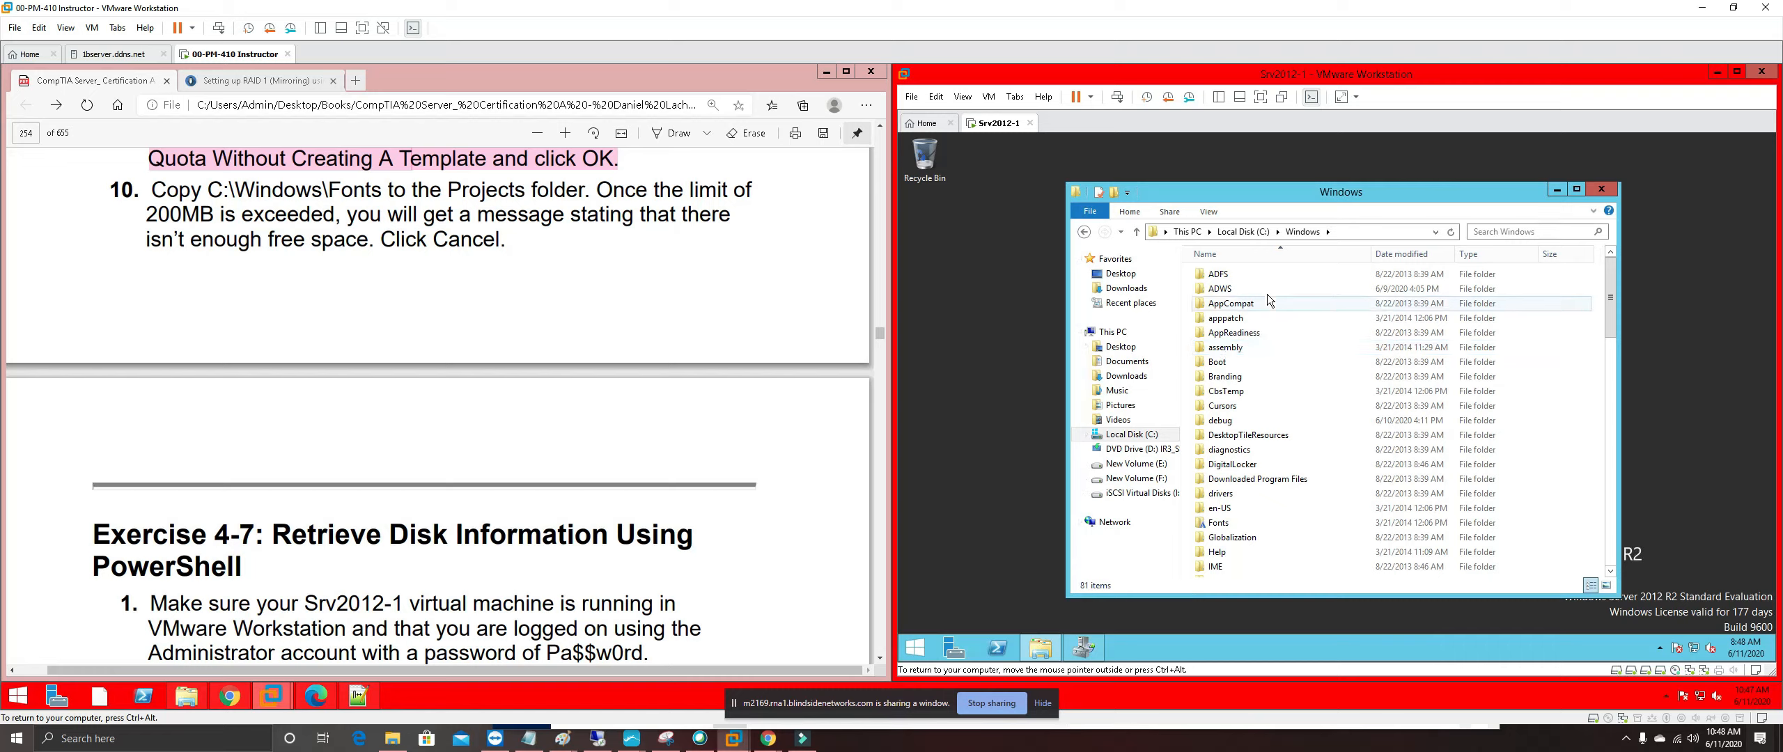
{"action": "right_click", "coordinate": [1220, 522]}
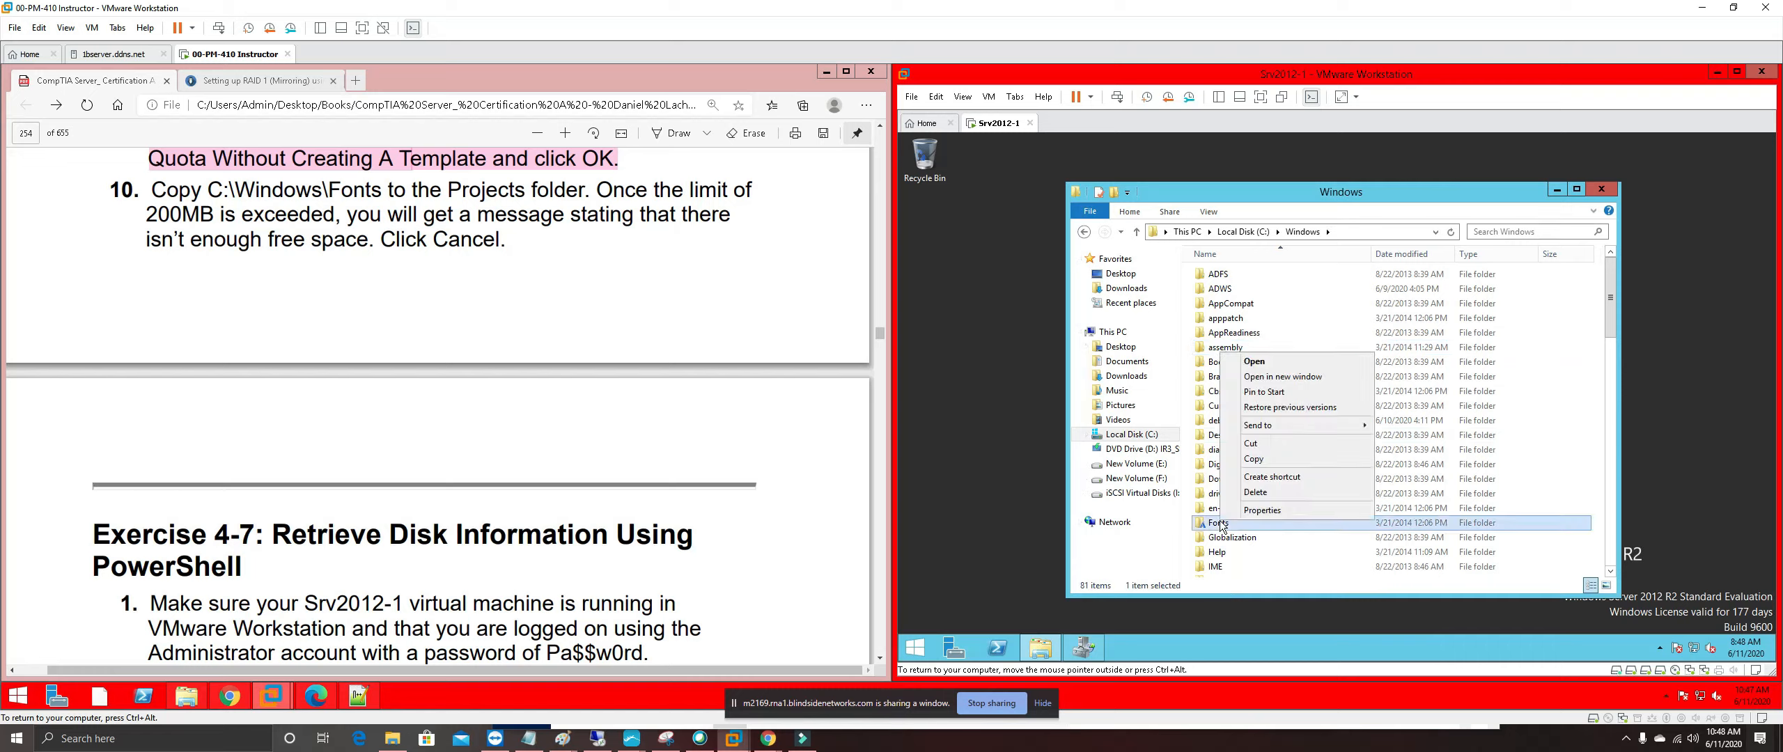
{"action": "left_click", "coordinate": [1281, 459]}
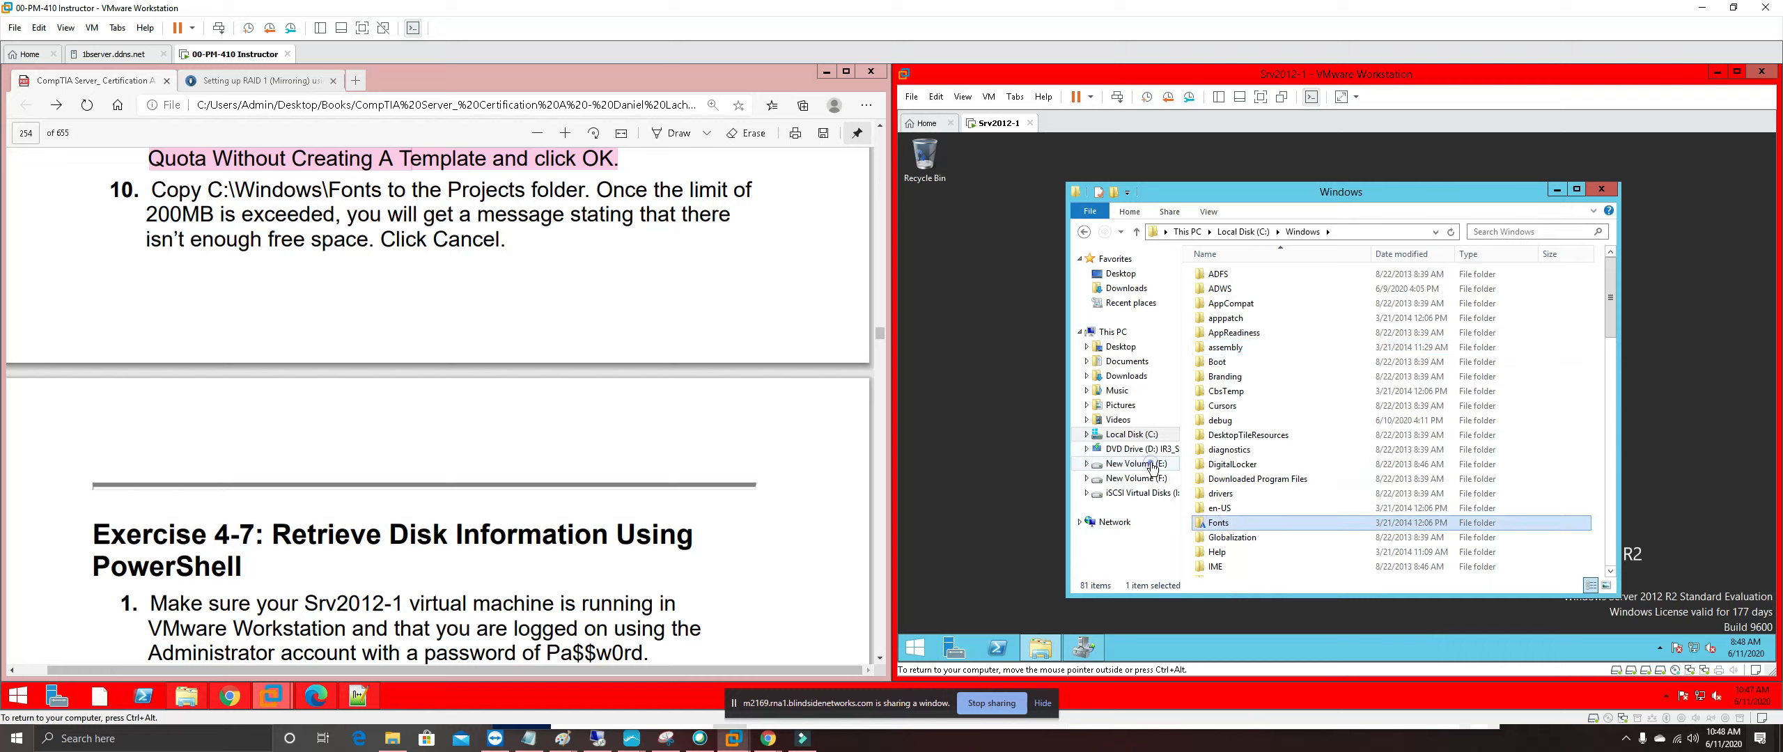
Paste Fonts into E:\Projects and cancel the copy when the 200 MB quota runs out
{"action": "left_click", "coordinate": [1152, 464]}
{"action": "double_click", "coordinate": [1228, 277]}
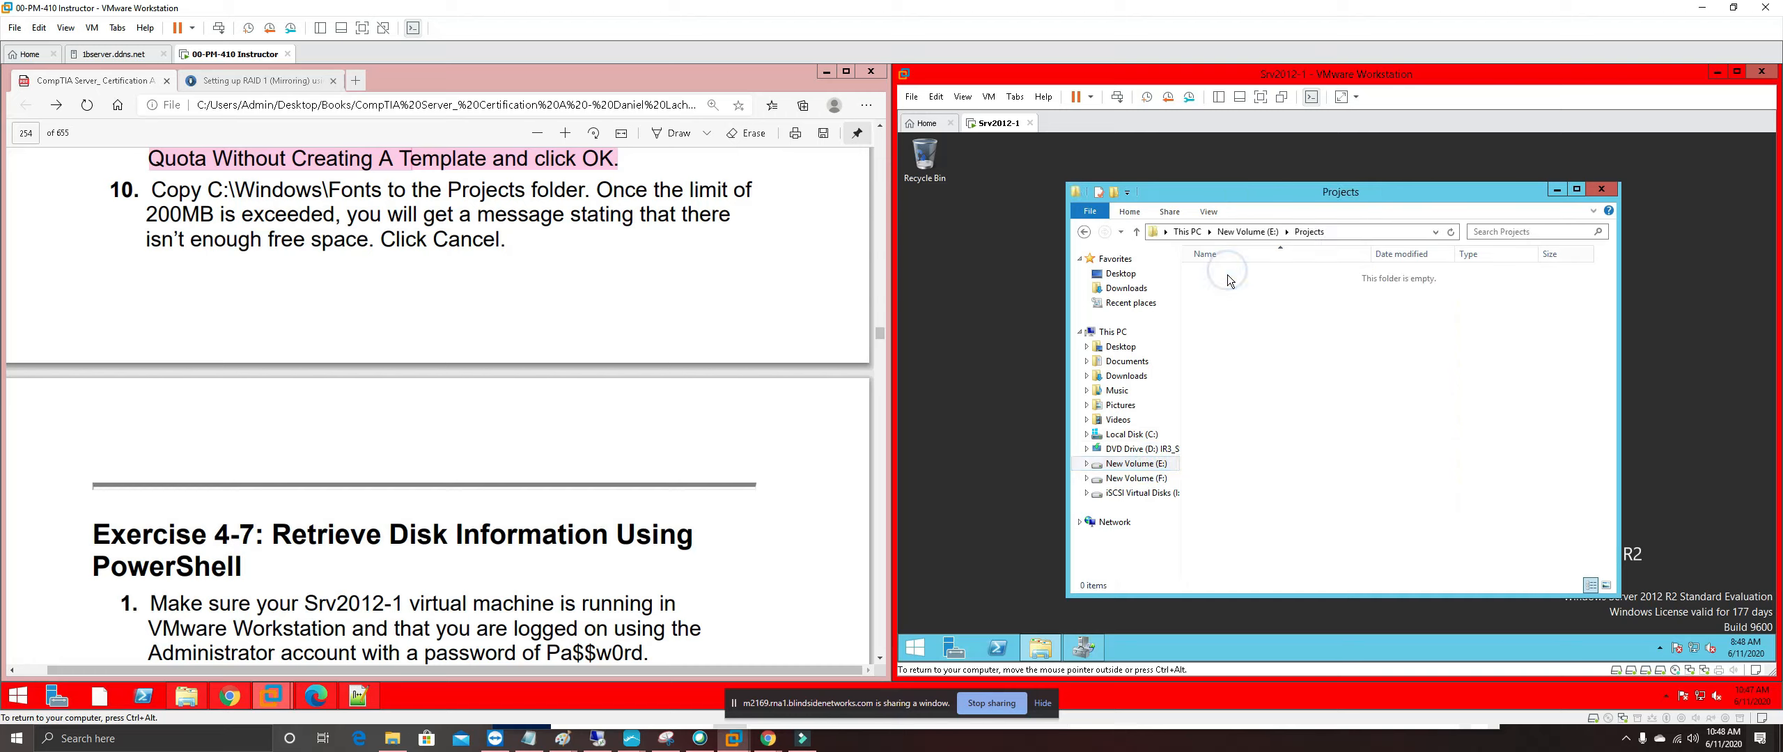
{"action": "right_click", "coordinate": [1241, 296]}
{"action": "left_click", "coordinate": [1290, 384]}
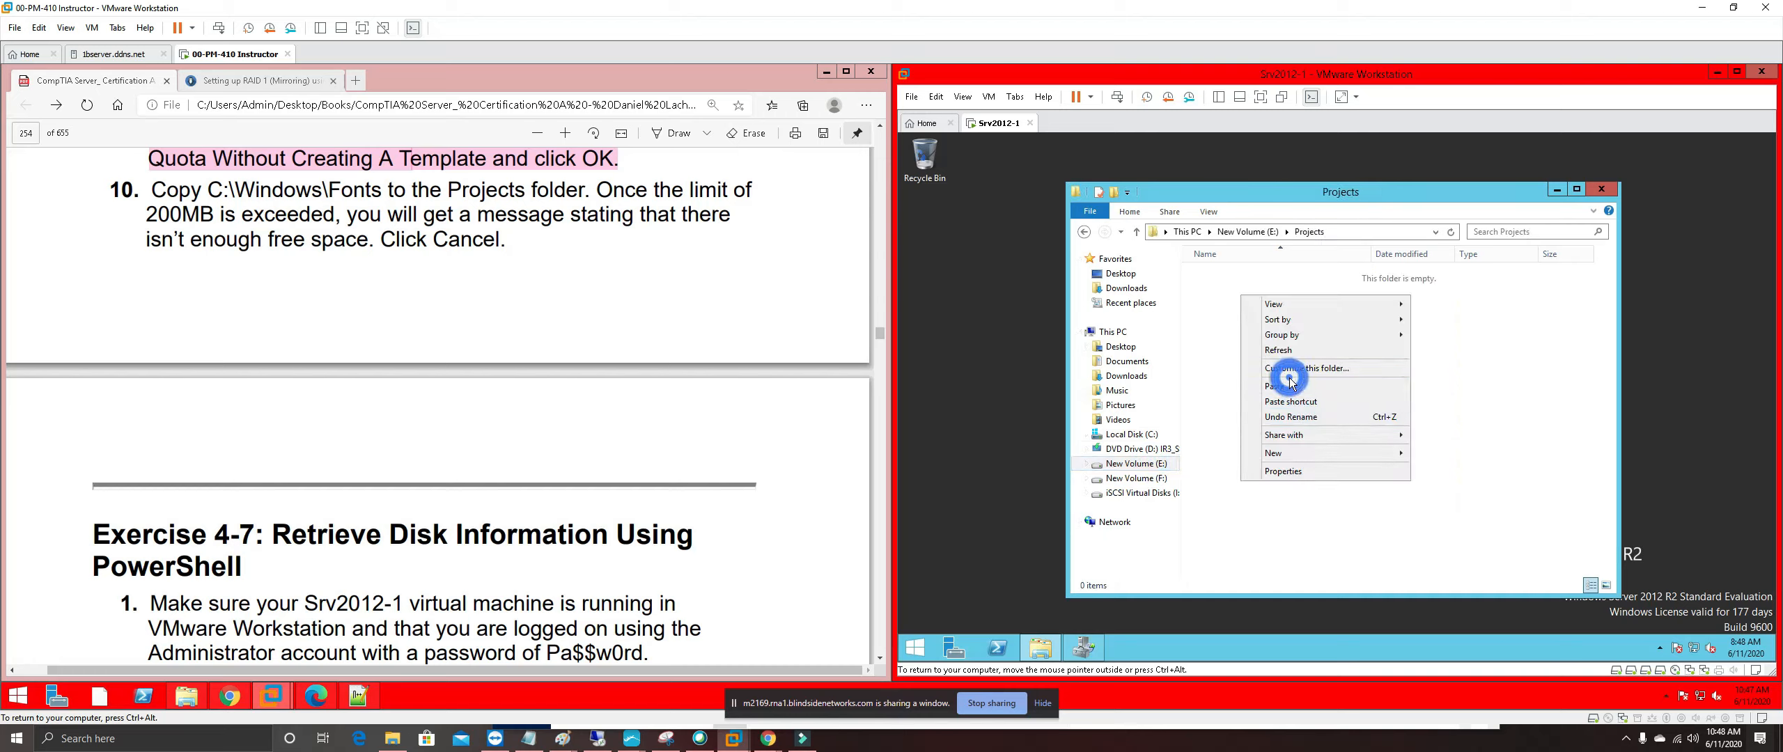
{"action": "left_click", "coordinate": [1290, 385]}
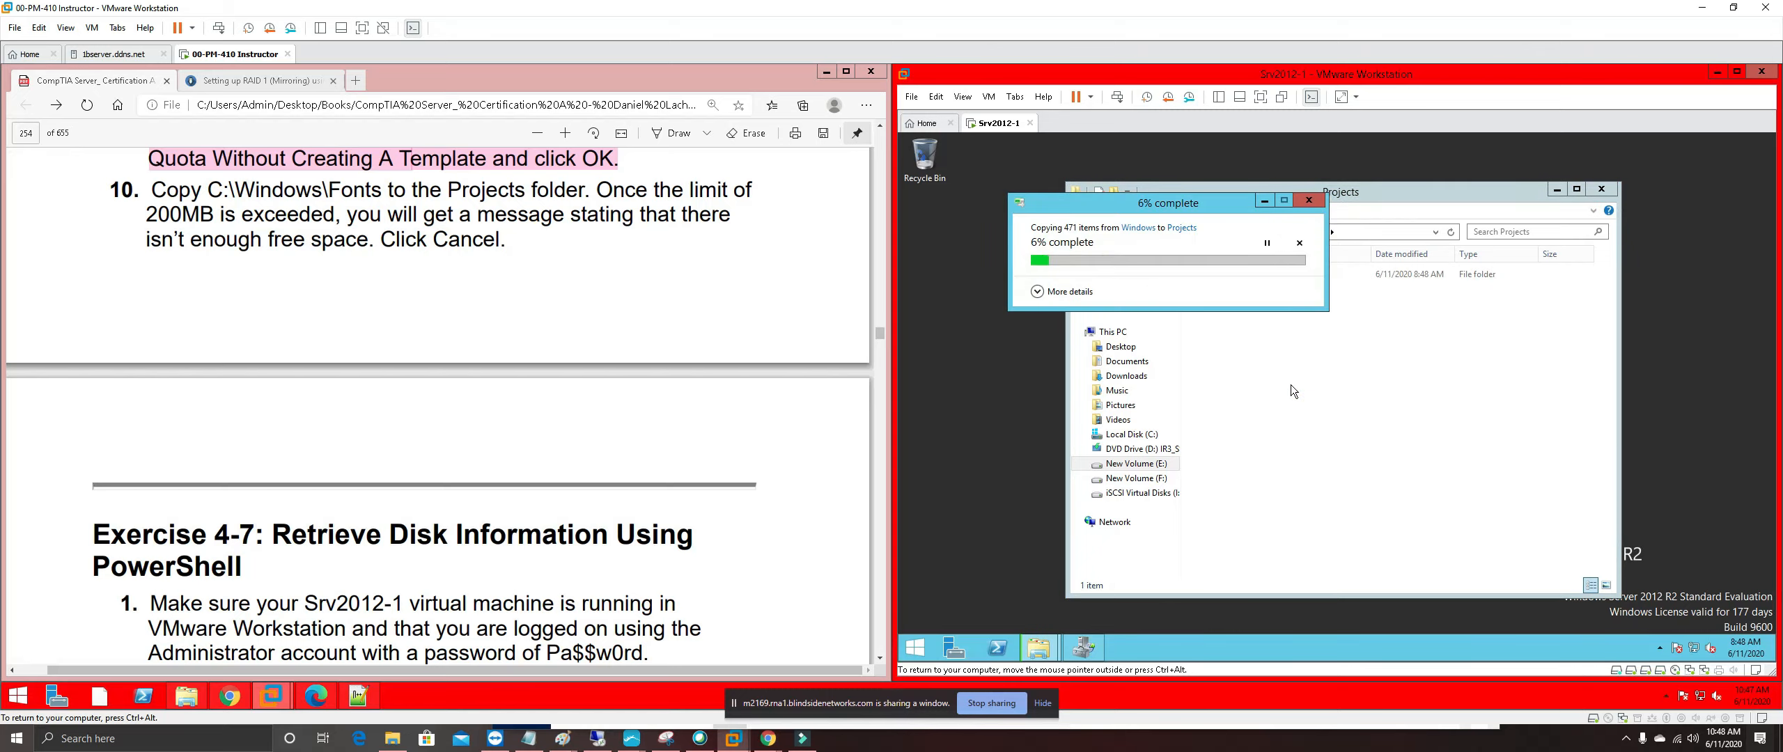
{"action": "left_click", "coordinate": [1038, 292]}
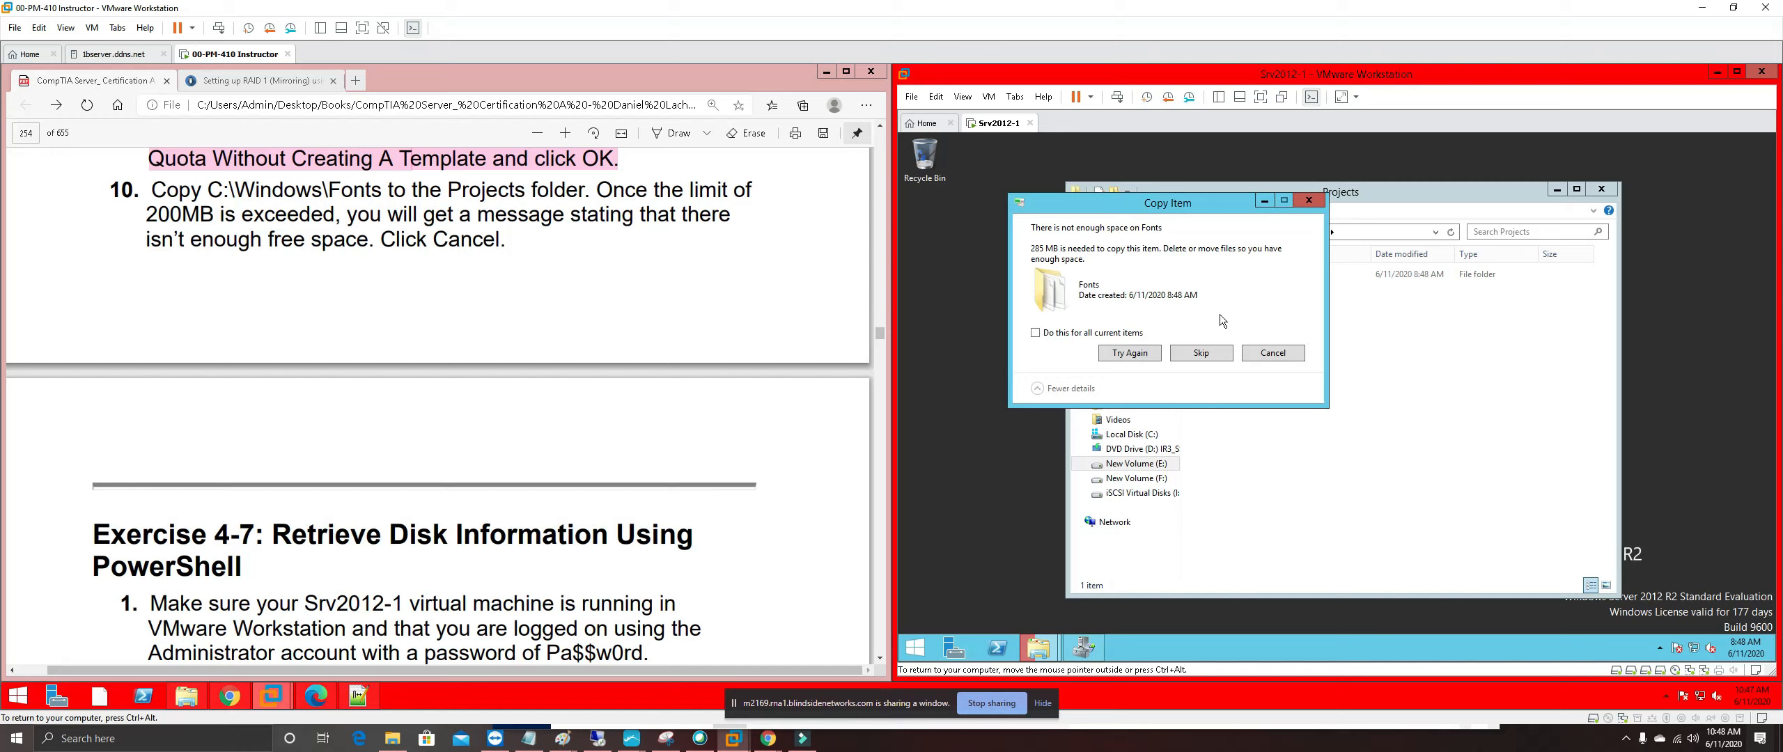
{"action": "left_click", "coordinate": [1284, 346]}
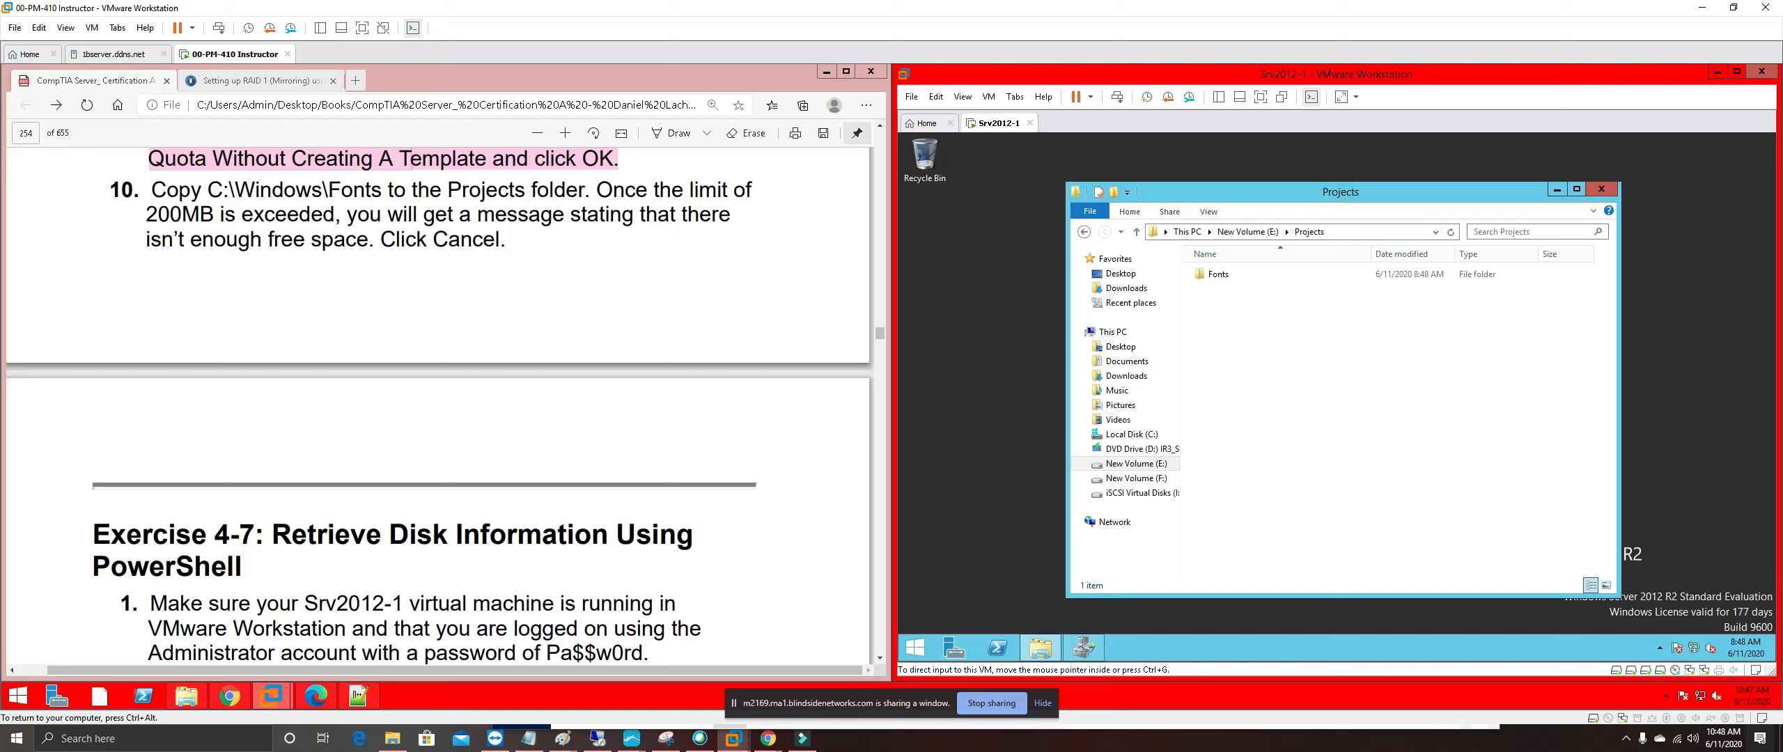
Highlight step 10 of the exercise guide in pink
{"action": "left_click_drag", "start_coordinate": [506, 239], "coordinate": [376, 240]}
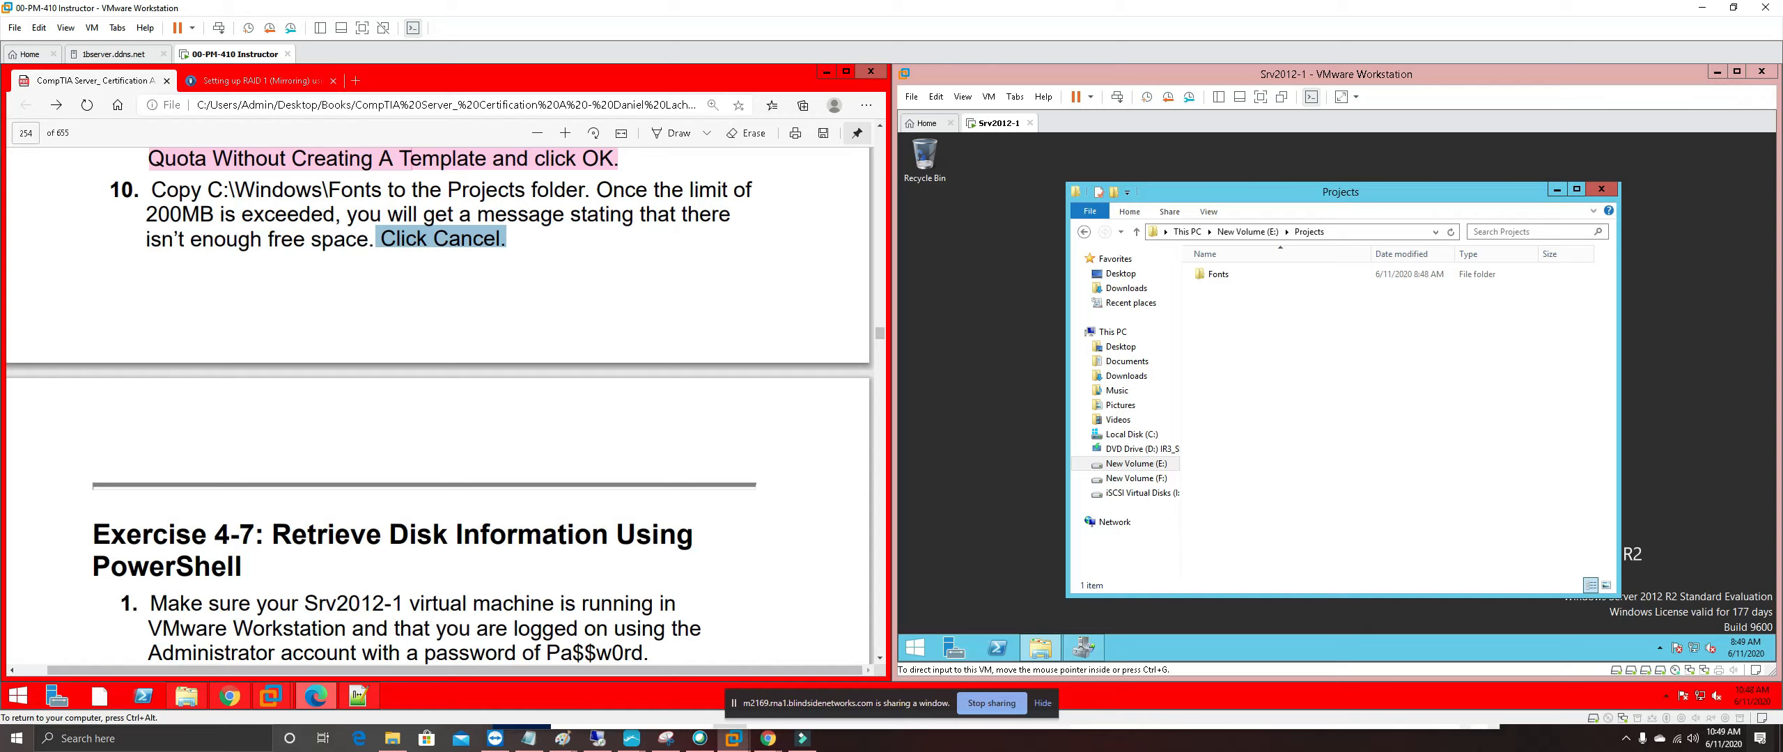
{"action": "left_click_drag", "start_coordinate": [376, 239], "coordinate": [113, 189]}
{"action": "right_click", "coordinate": [218, 196]}
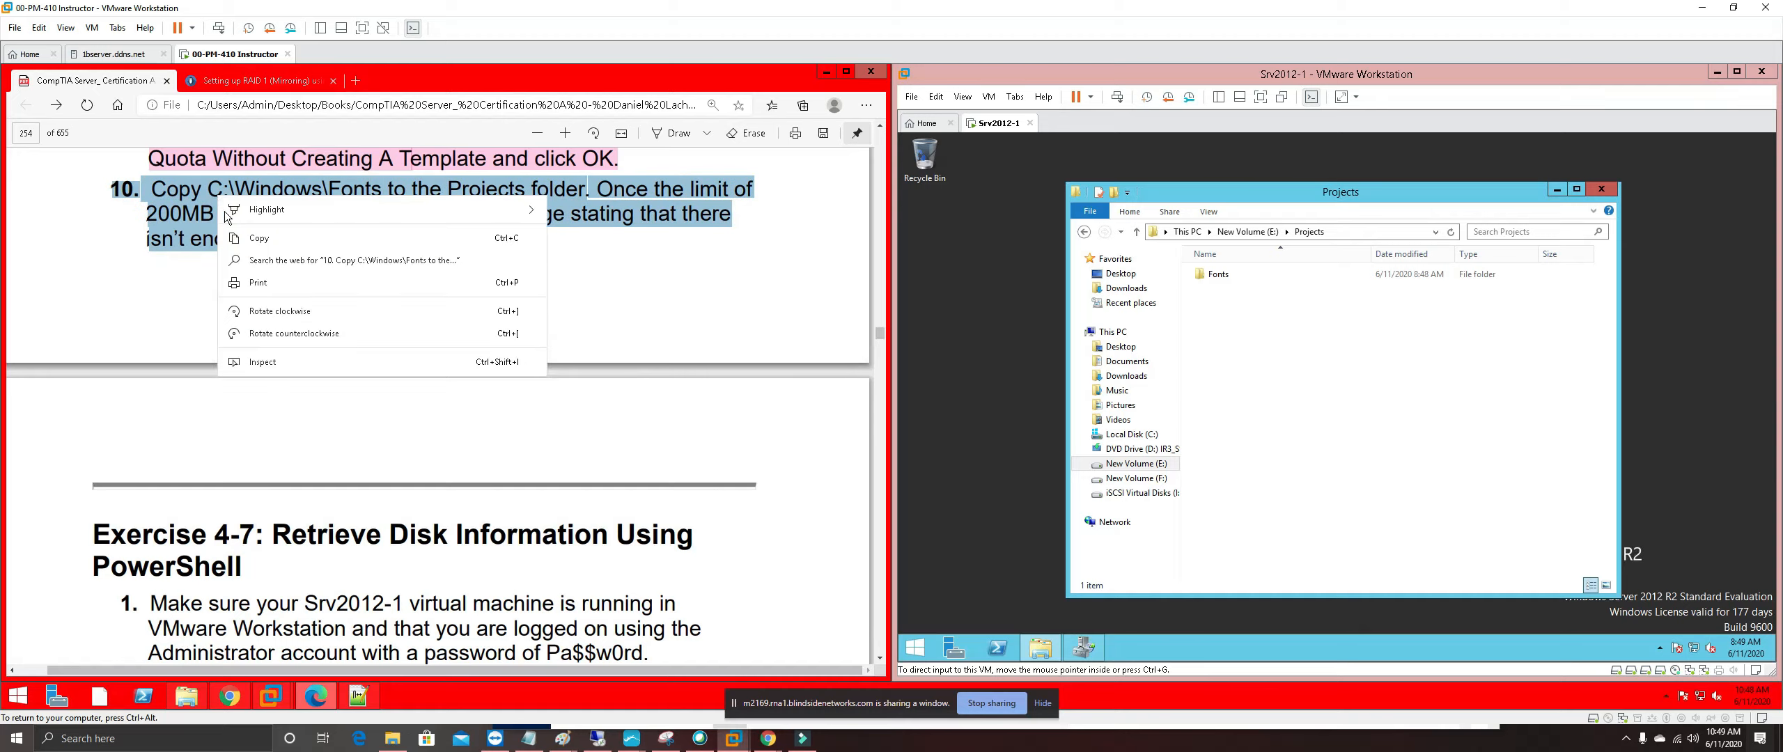
{"action": "mouse_move", "coordinate": [286, 217]}
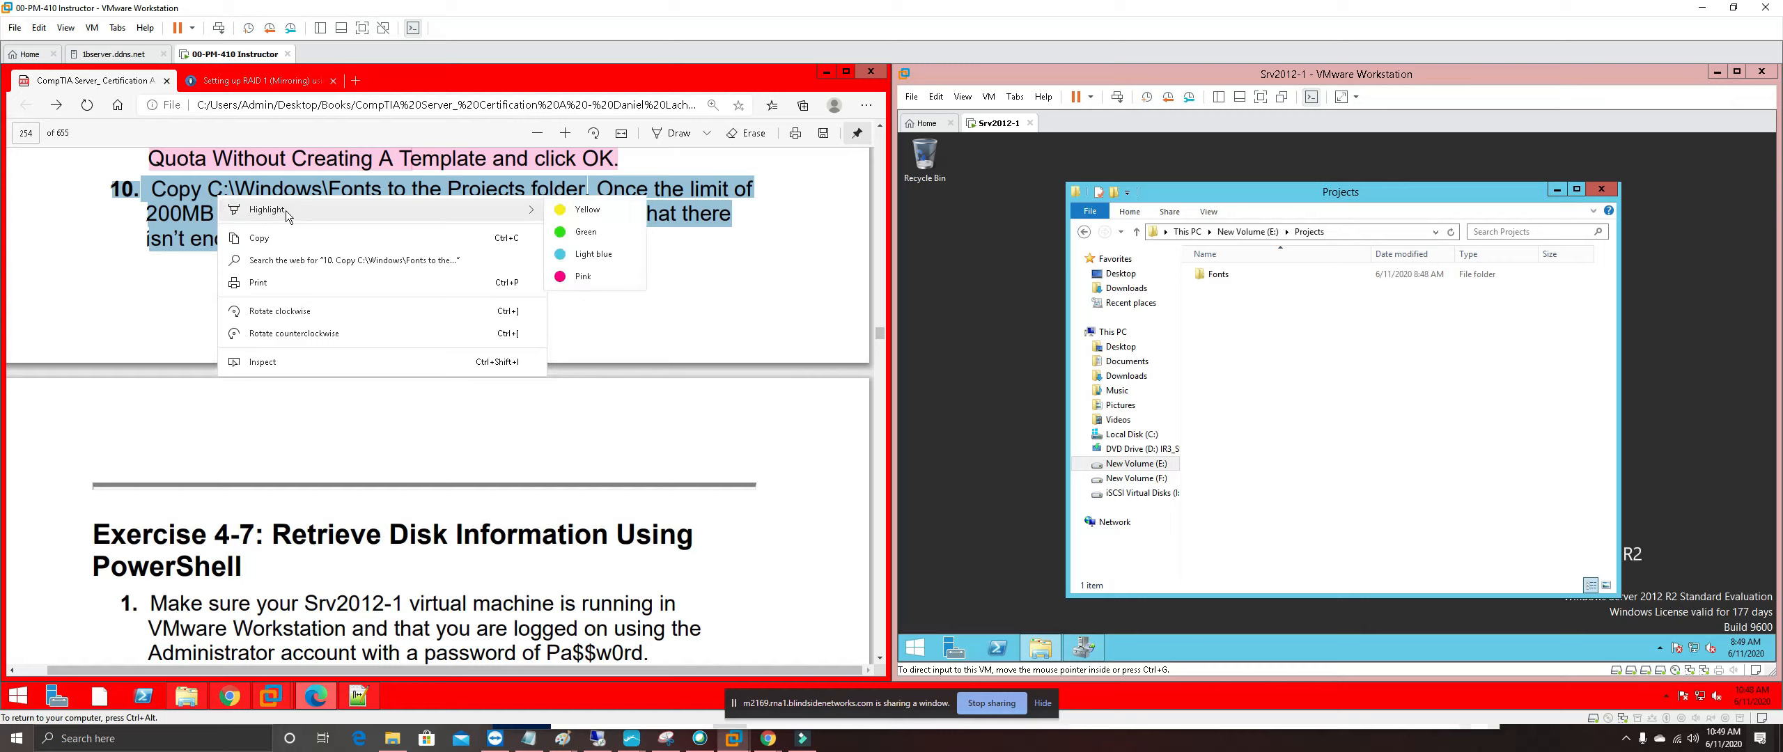
{"action": "left_click", "coordinate": [584, 276]}
Scroll the guide to Exercise 4-7 and close the server's Projects folder window
{"action": "scroll", "coordinate": [555, 459], "scroll_direction": "down", "scroll_amount": 10}
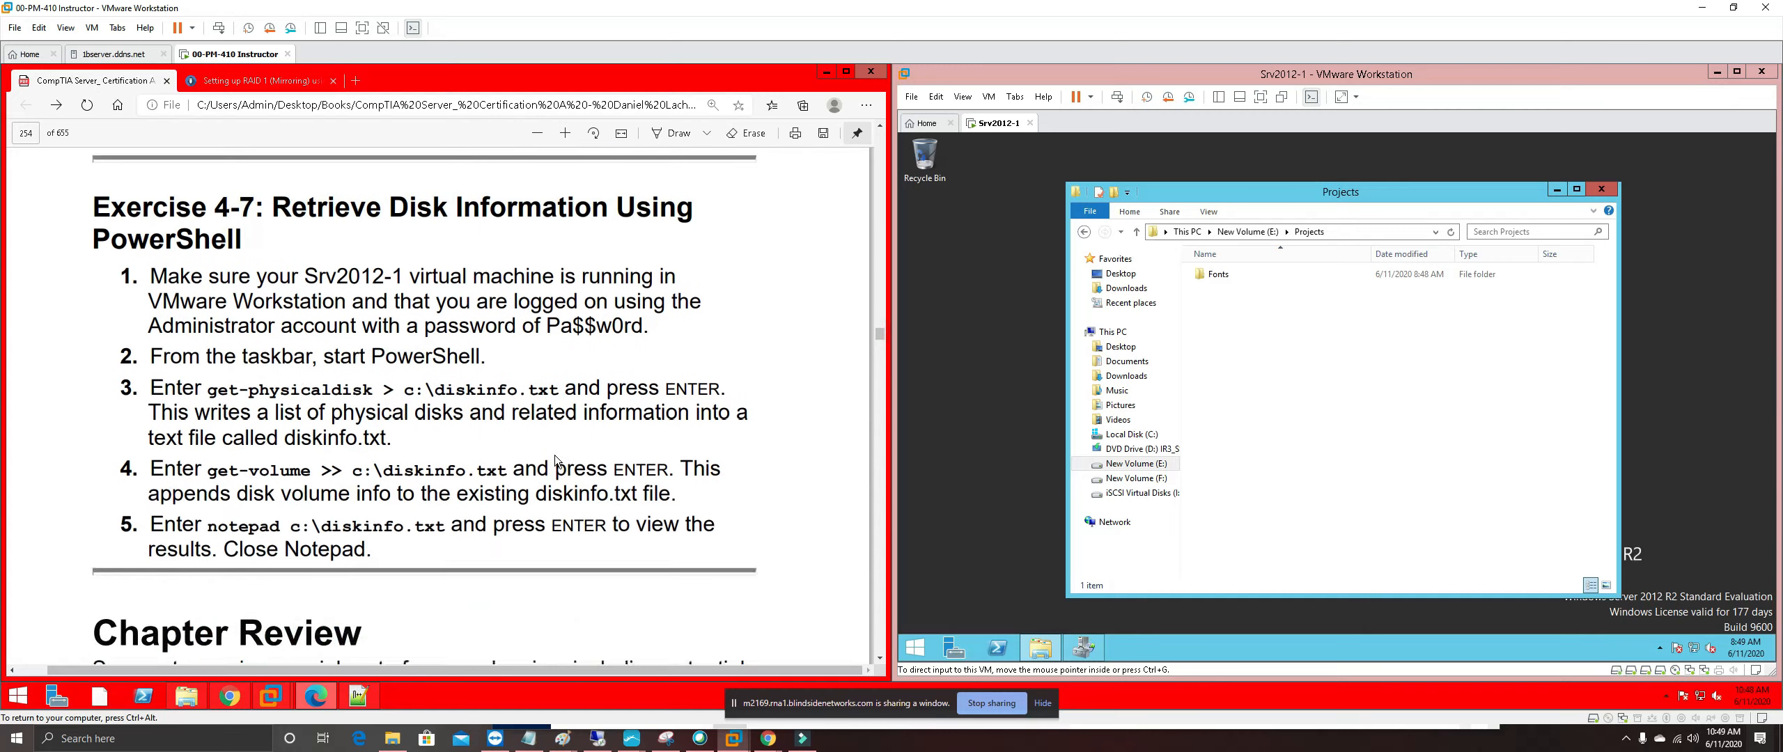
{"action": "scroll", "coordinate": [555, 459], "scroll_direction": "down", "scroll_amount": 5}
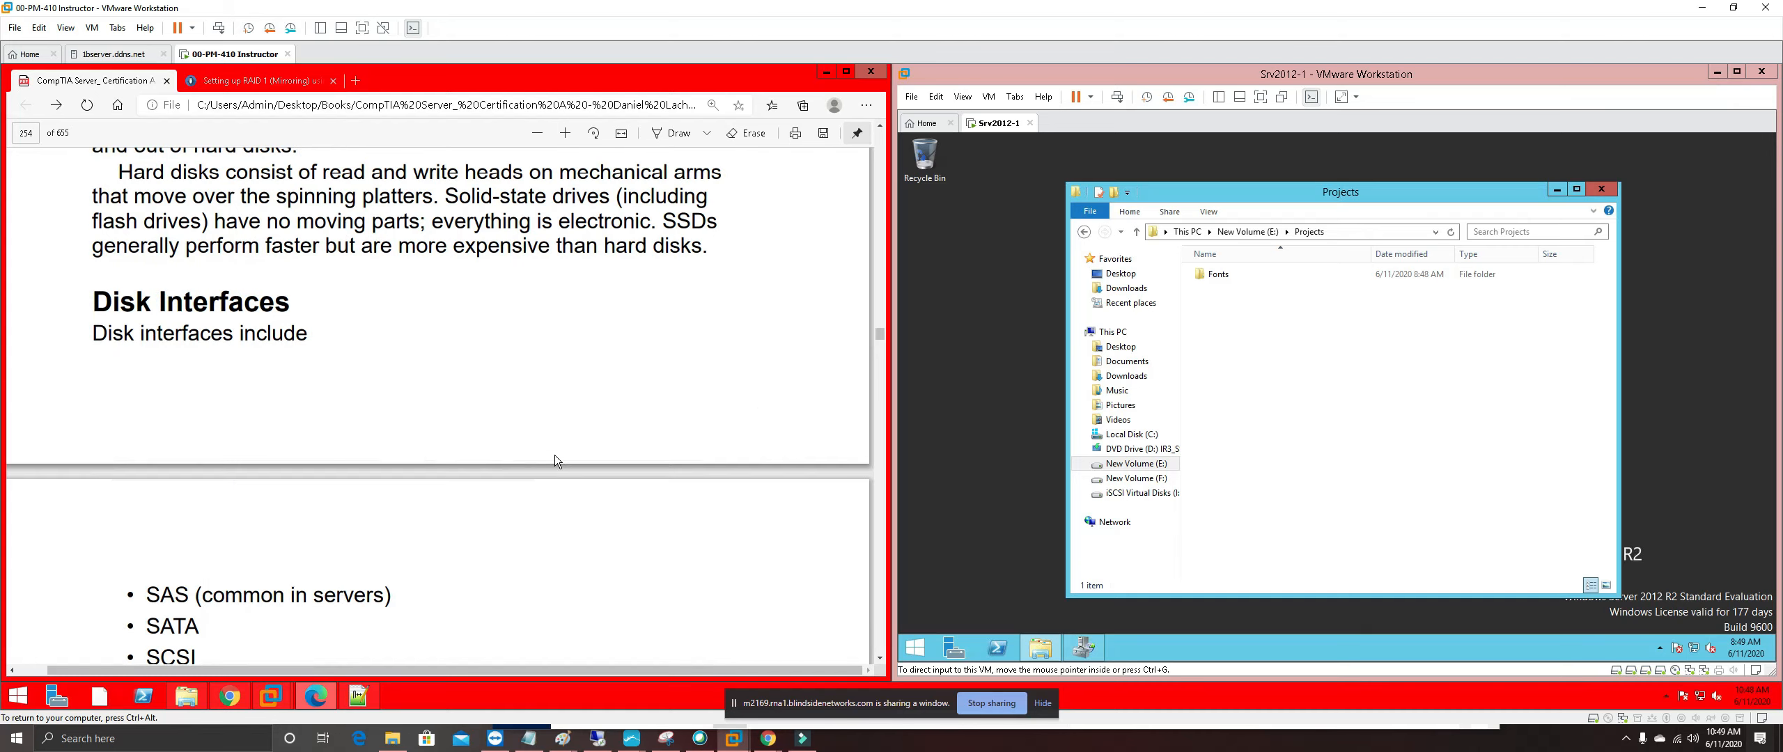
{"action": "scroll", "coordinate": [555, 460], "scroll_direction": "up", "scroll_amount": 5}
{"action": "scroll", "coordinate": [555, 460], "scroll_direction": "up", "scroll_amount": 3}
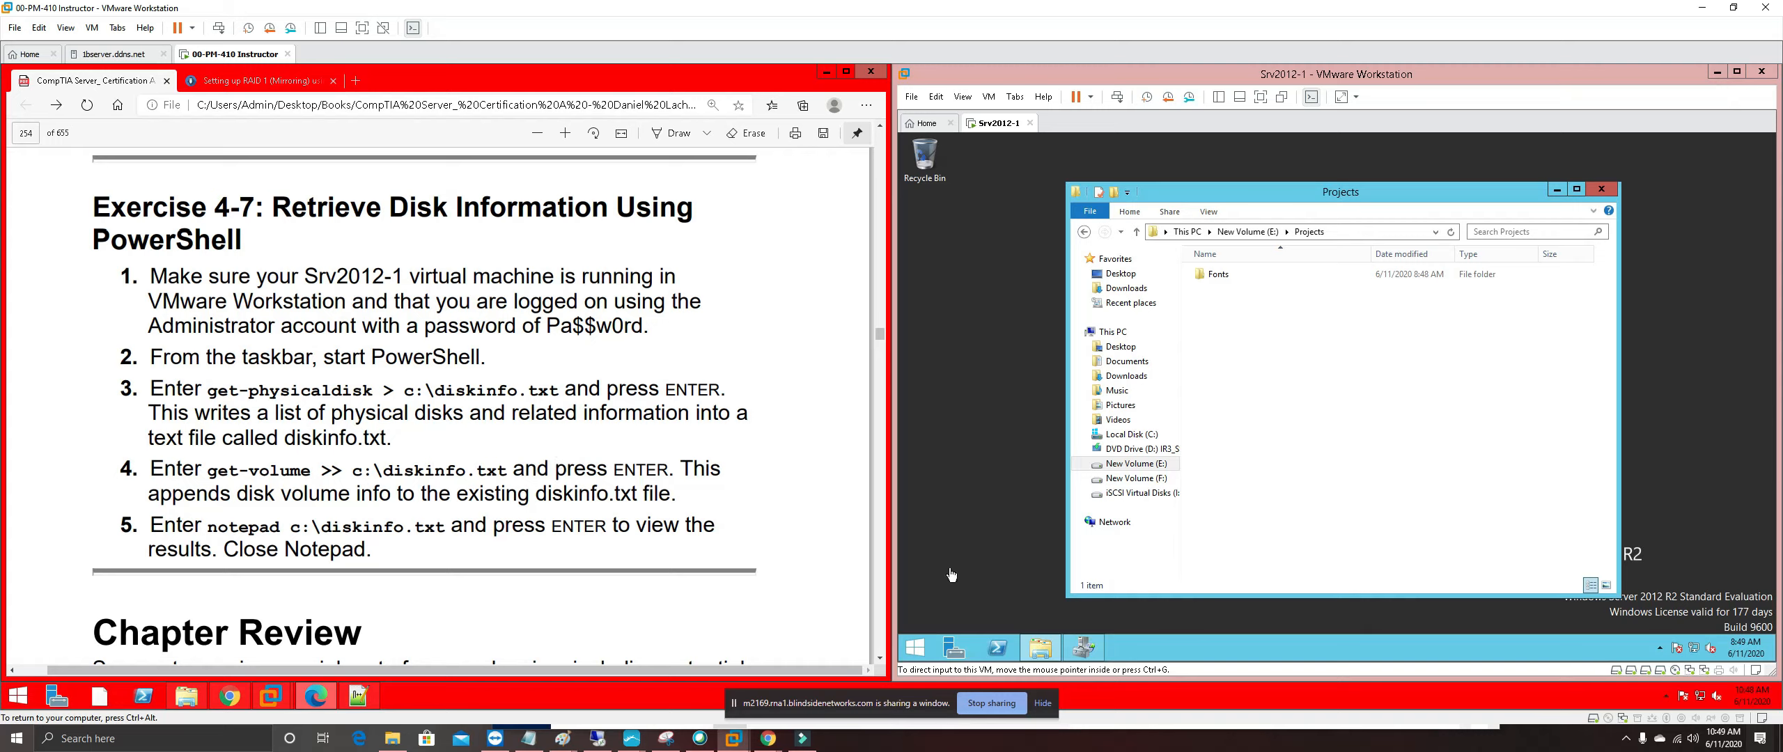
{"action": "left_click", "coordinate": [1607, 192]}
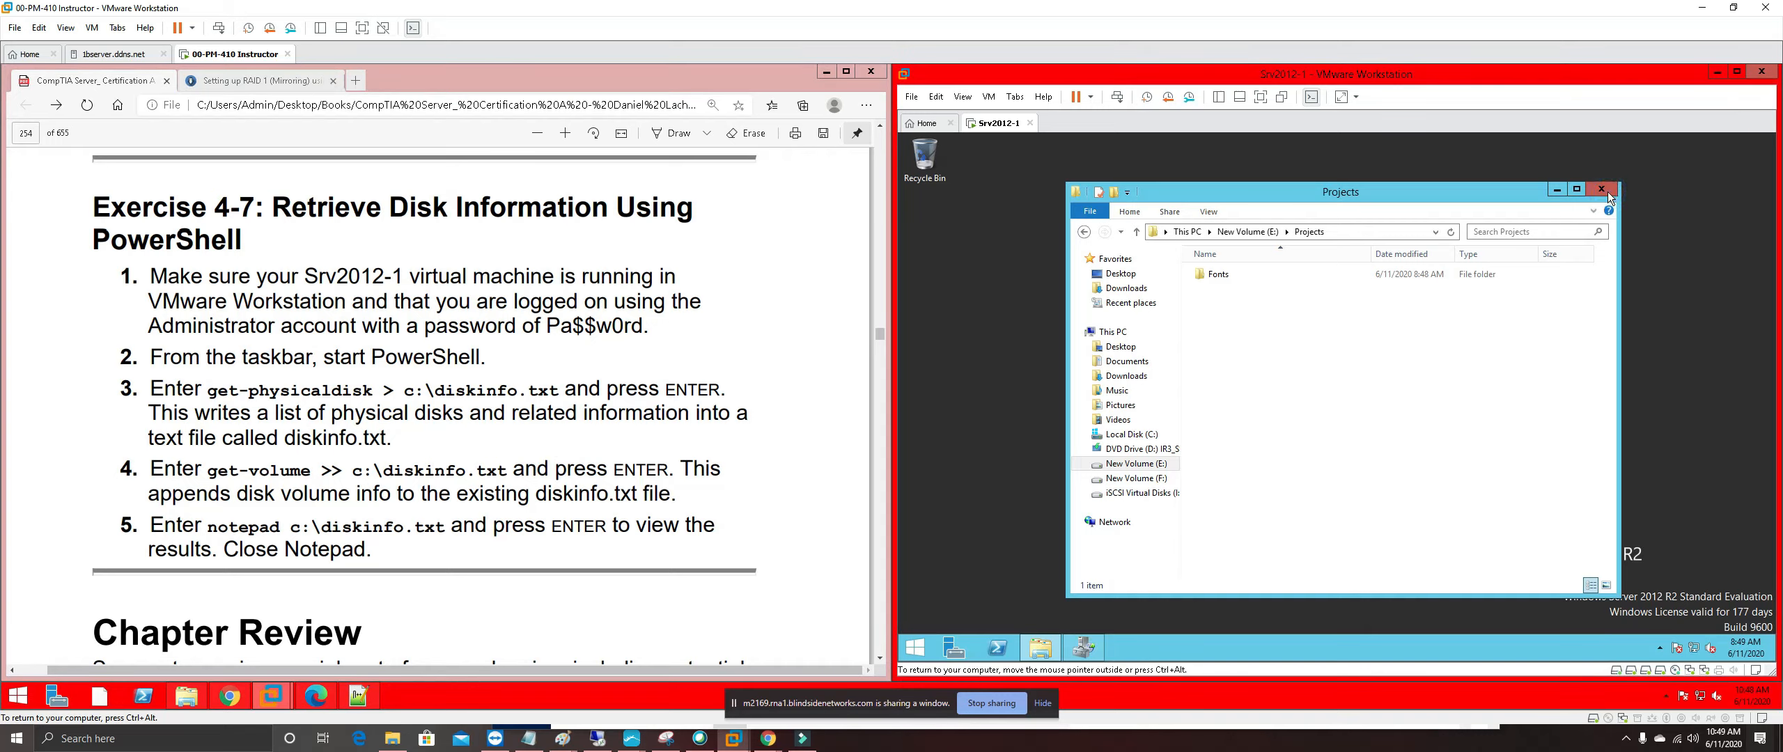
{"action": "left_click", "coordinate": [1607, 192]}
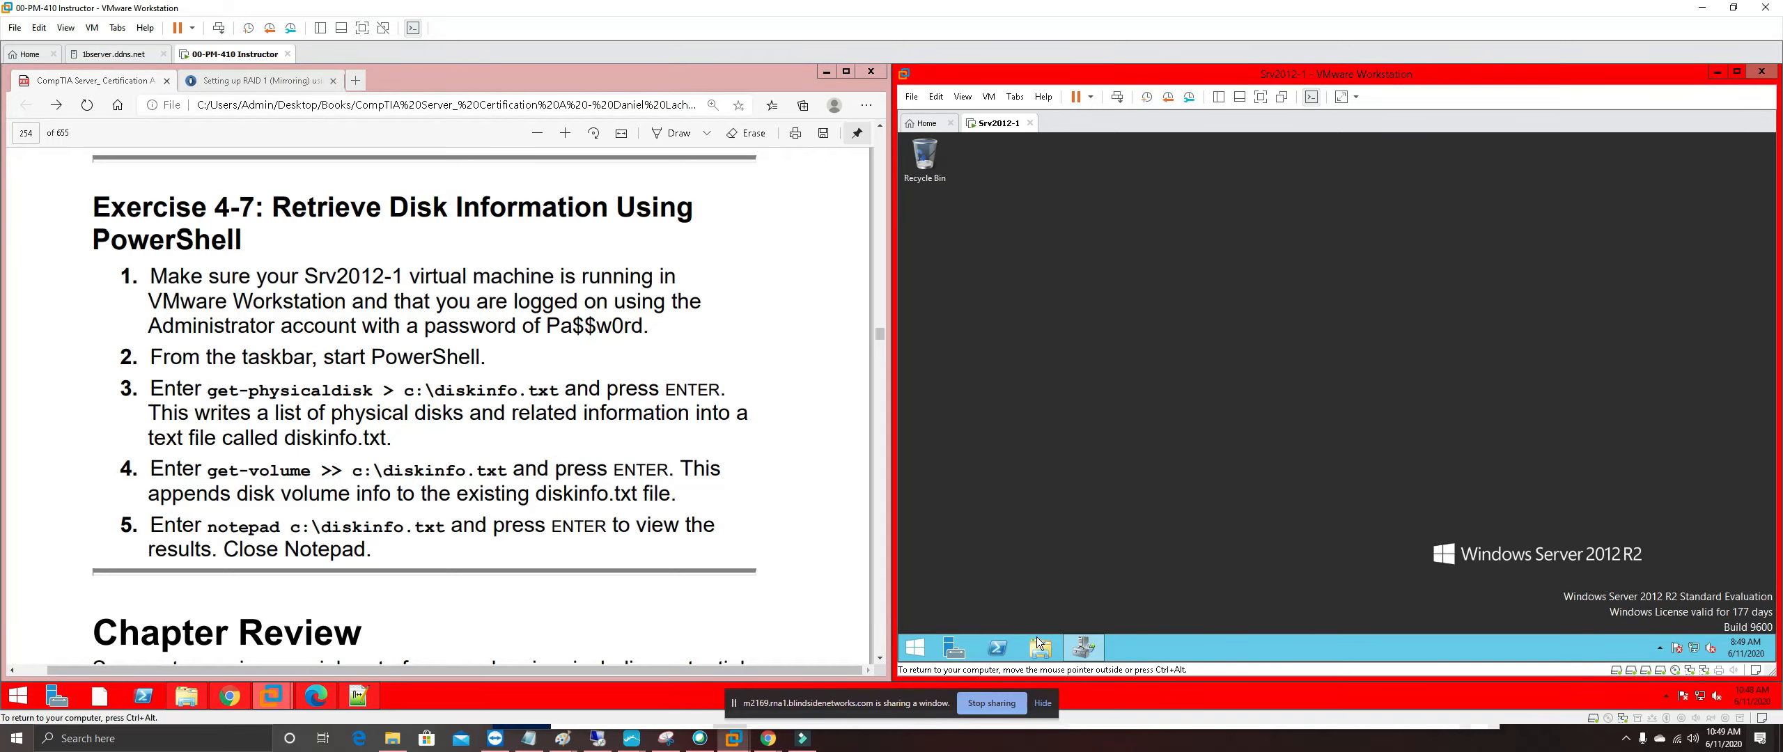
Launch PowerShell on the server and highlight Exercise 4-7 steps 1–2 in pink
{"action": "left_click", "coordinate": [998, 649]}
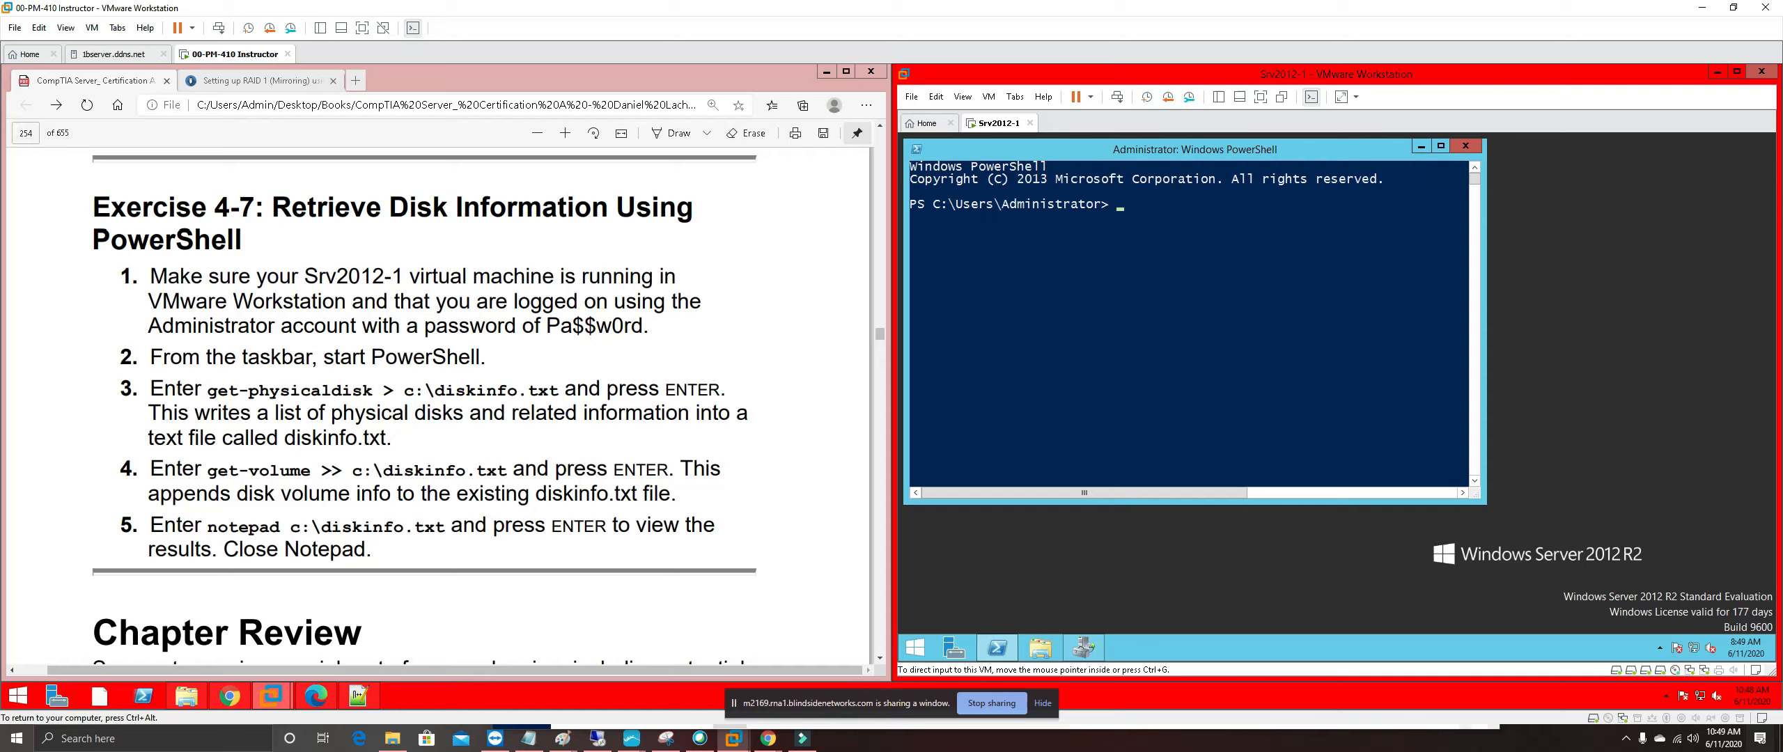
{"action": "left_click_drag", "start_coordinate": [500, 357], "coordinate": [125, 277]}
{"action": "right_click", "coordinate": [185, 283]}
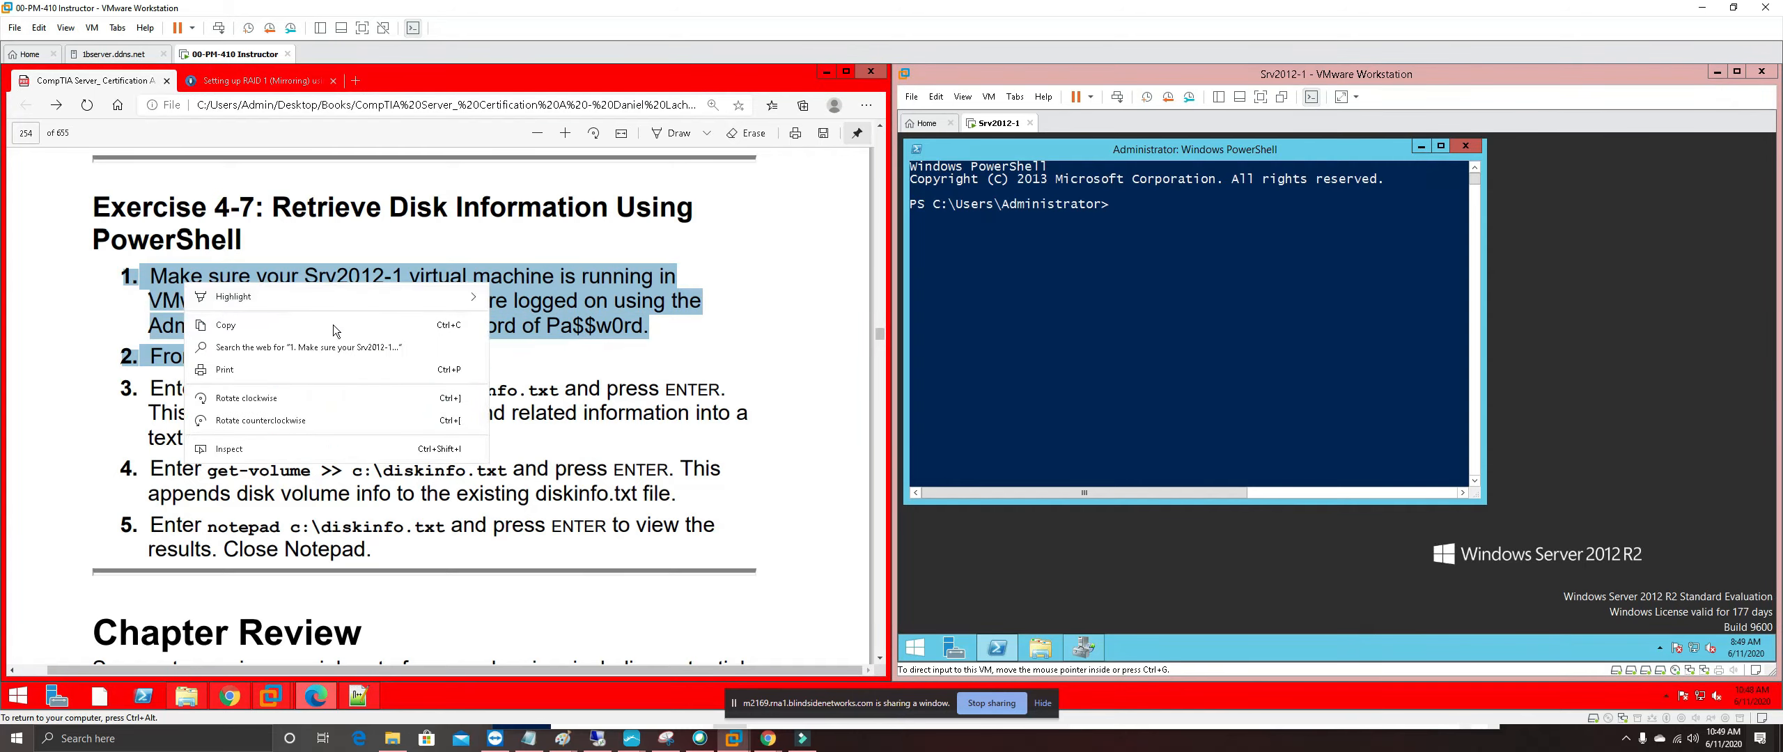
{"action": "mouse_move", "coordinate": [445, 297]}
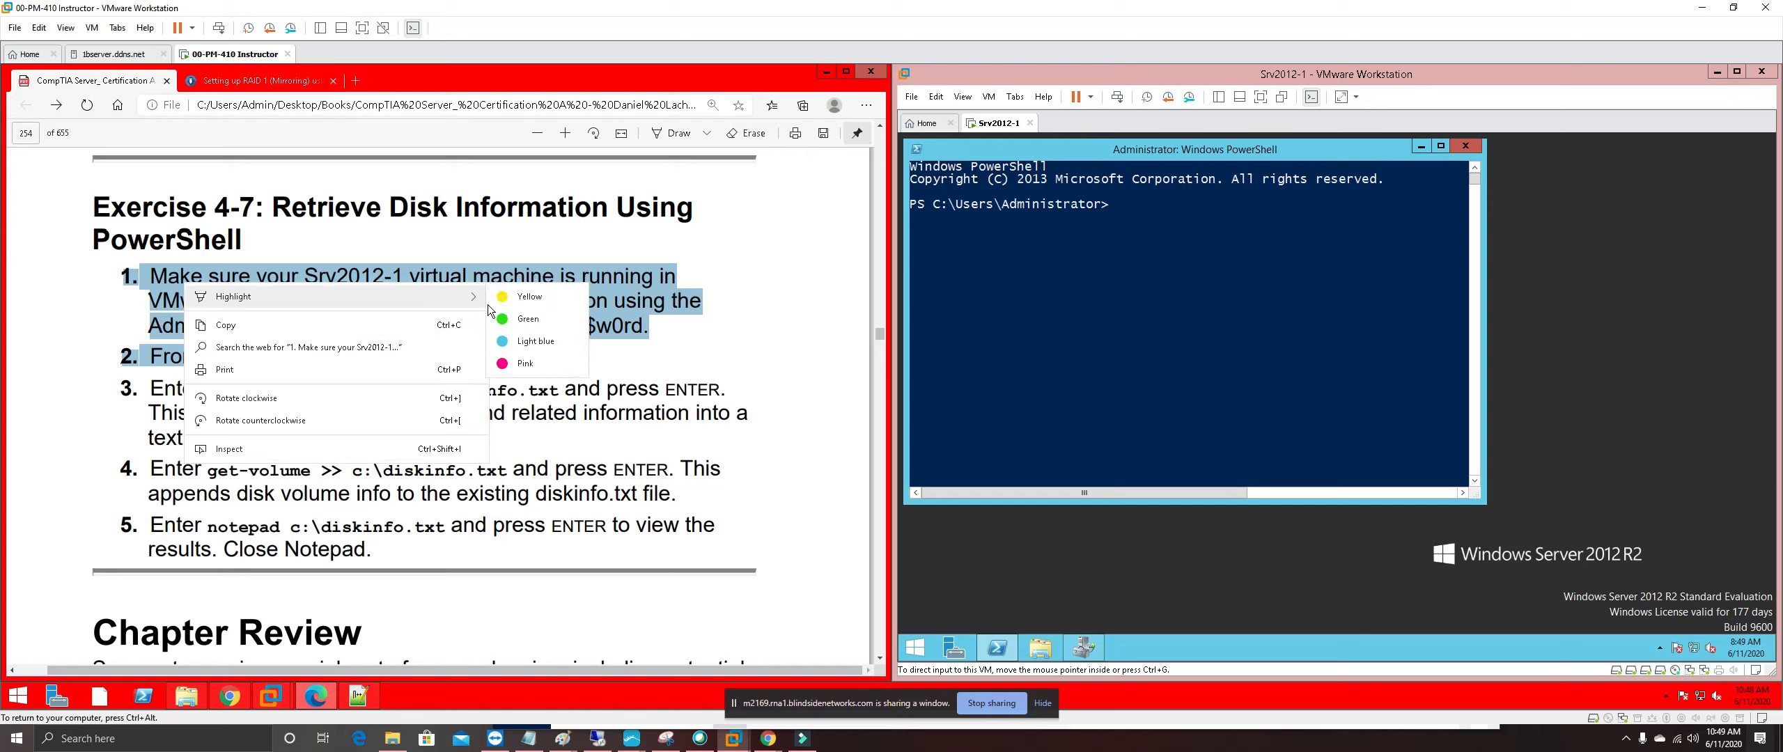
{"action": "left_click", "coordinate": [524, 363]}
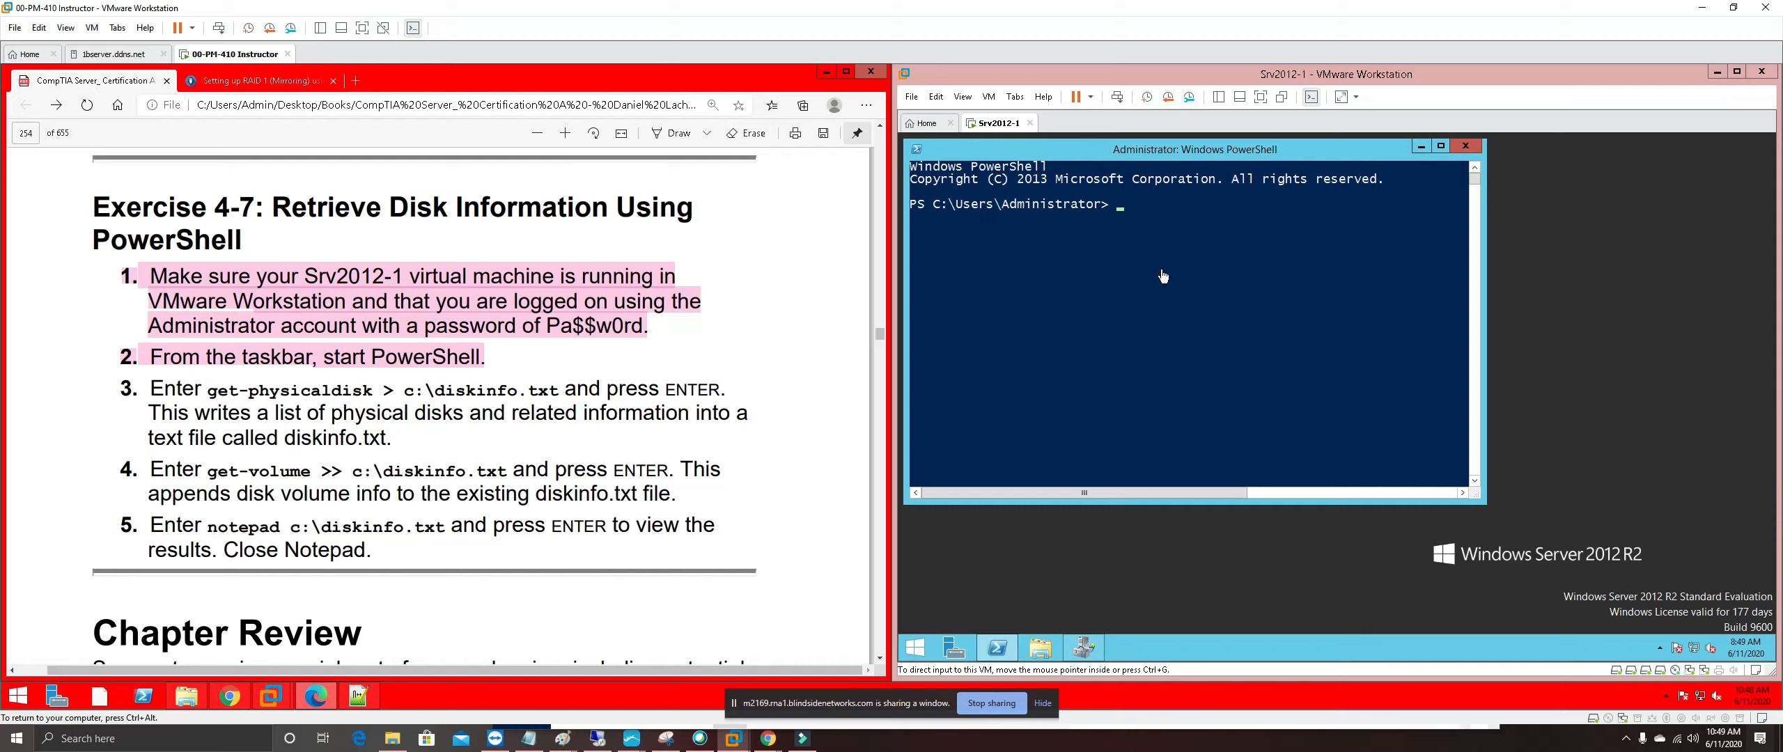
Save Get-PhysicalDisk output to C:\diskinfo.txt
{"action": "left_click", "coordinate": [1131, 213]}
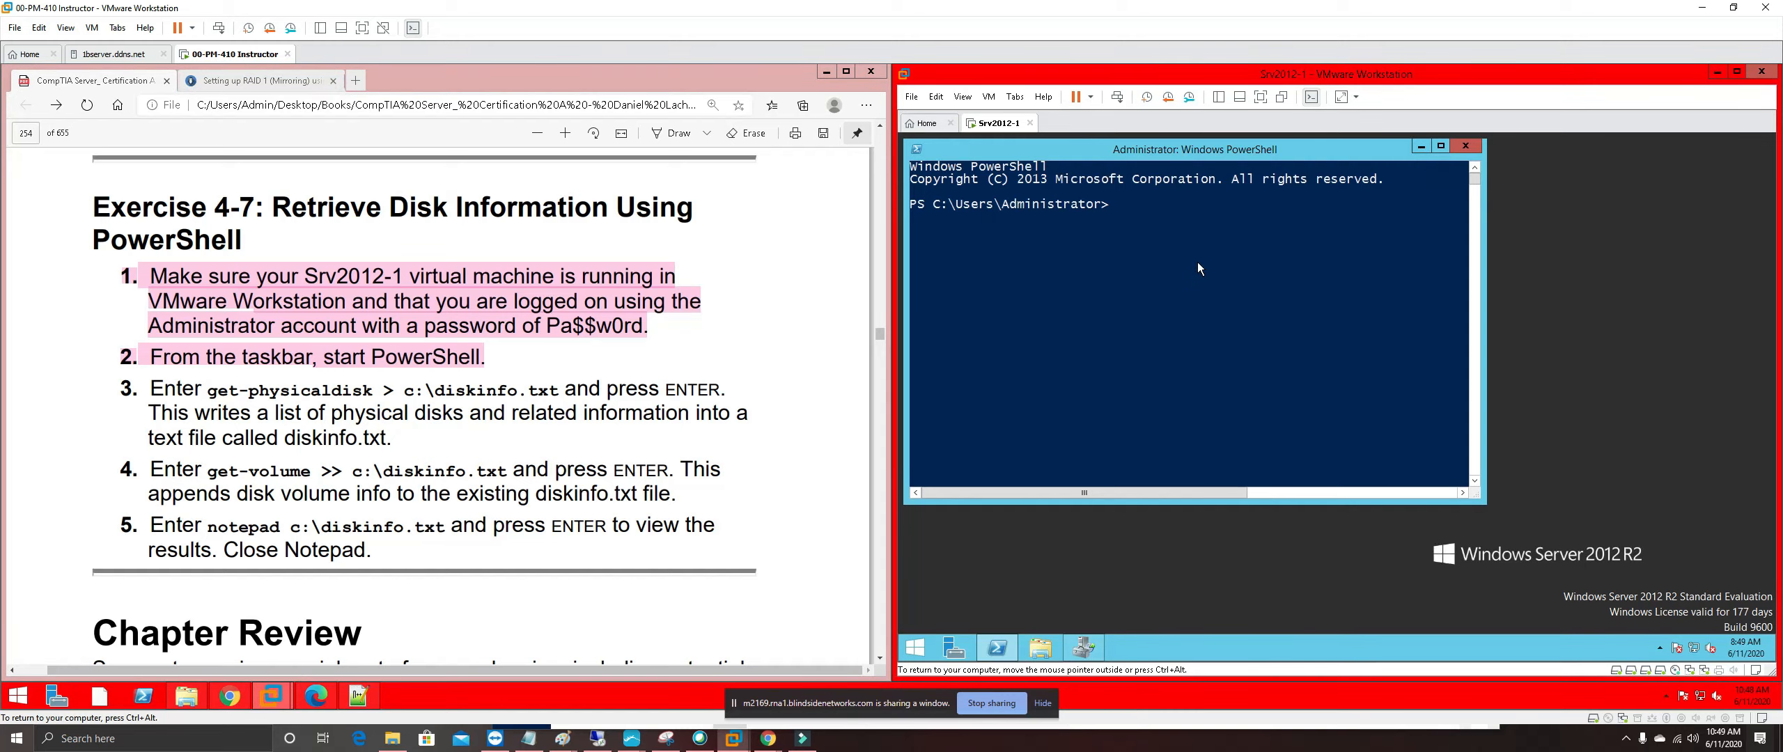
{"action": "type", "text": "get-phy"}
{"action": "key", "text": "Tab"}
{"action": "type", "text": "\\diskinfo.txt"}
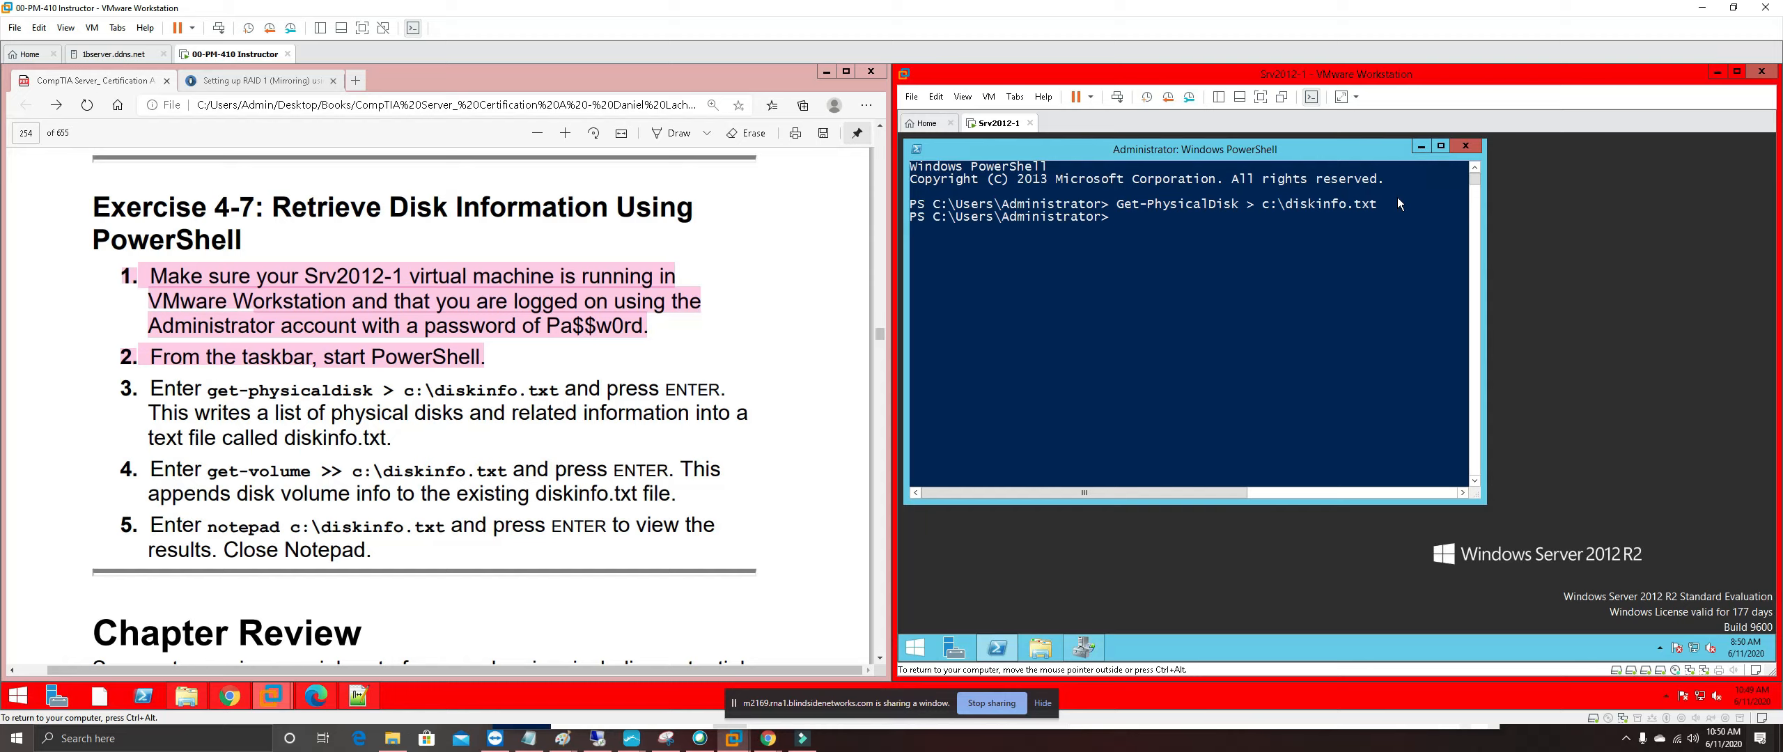
Append Get-Volume output to C:\diskinfo.txt, then type a notepad command for the file
{"action": "type", "text": "Get-Volume >> c:\\diskinfo.txt"}
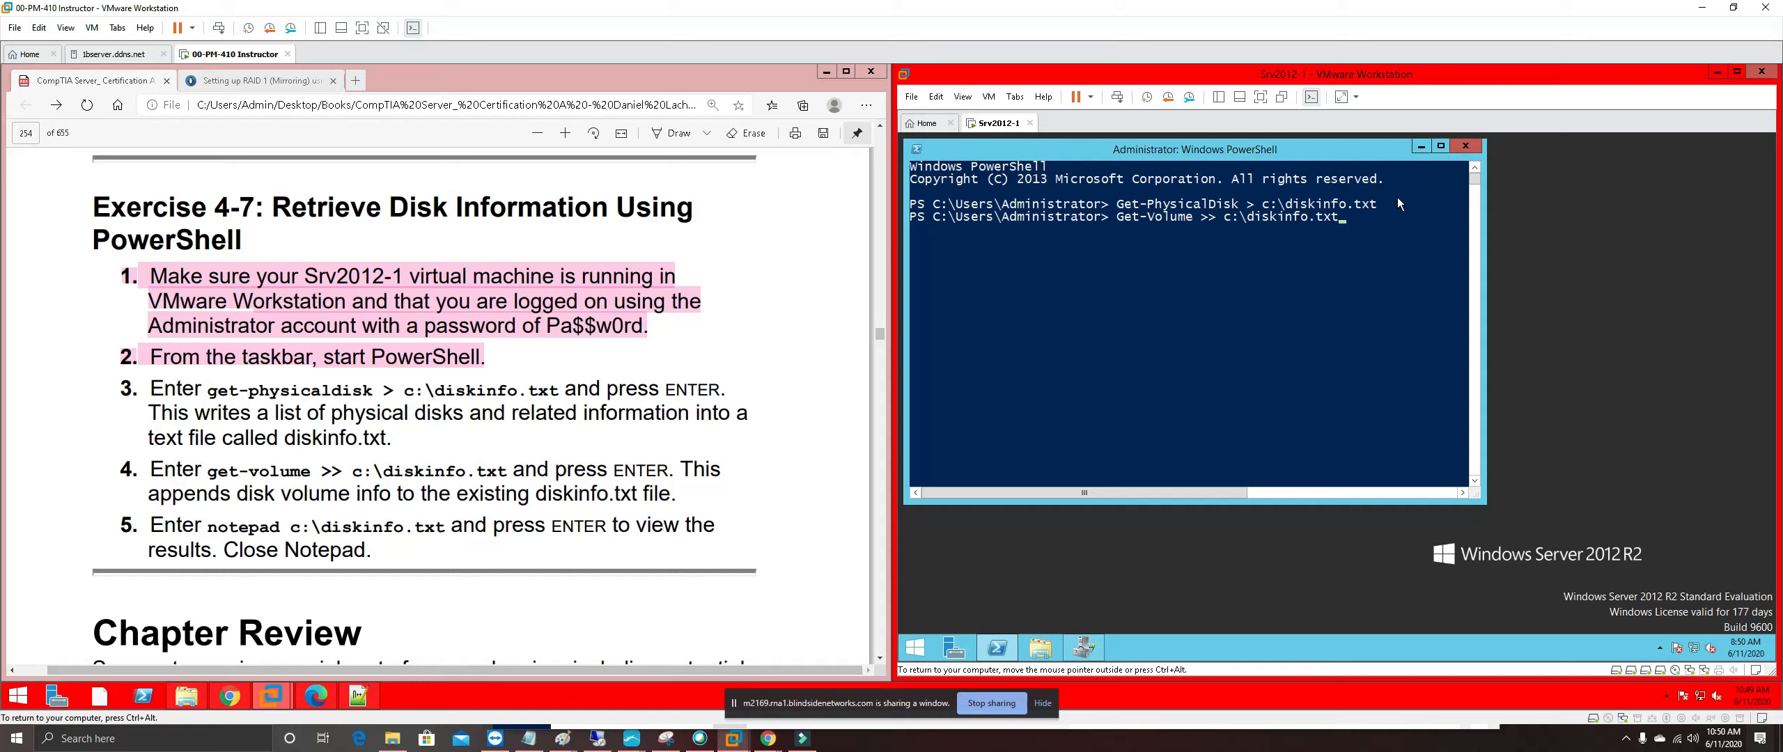
{"action": "key", "text": "BackSpace"}
{"action": "key", "text": "BackSpace"}
{"action": "key", "text": "Tab"}
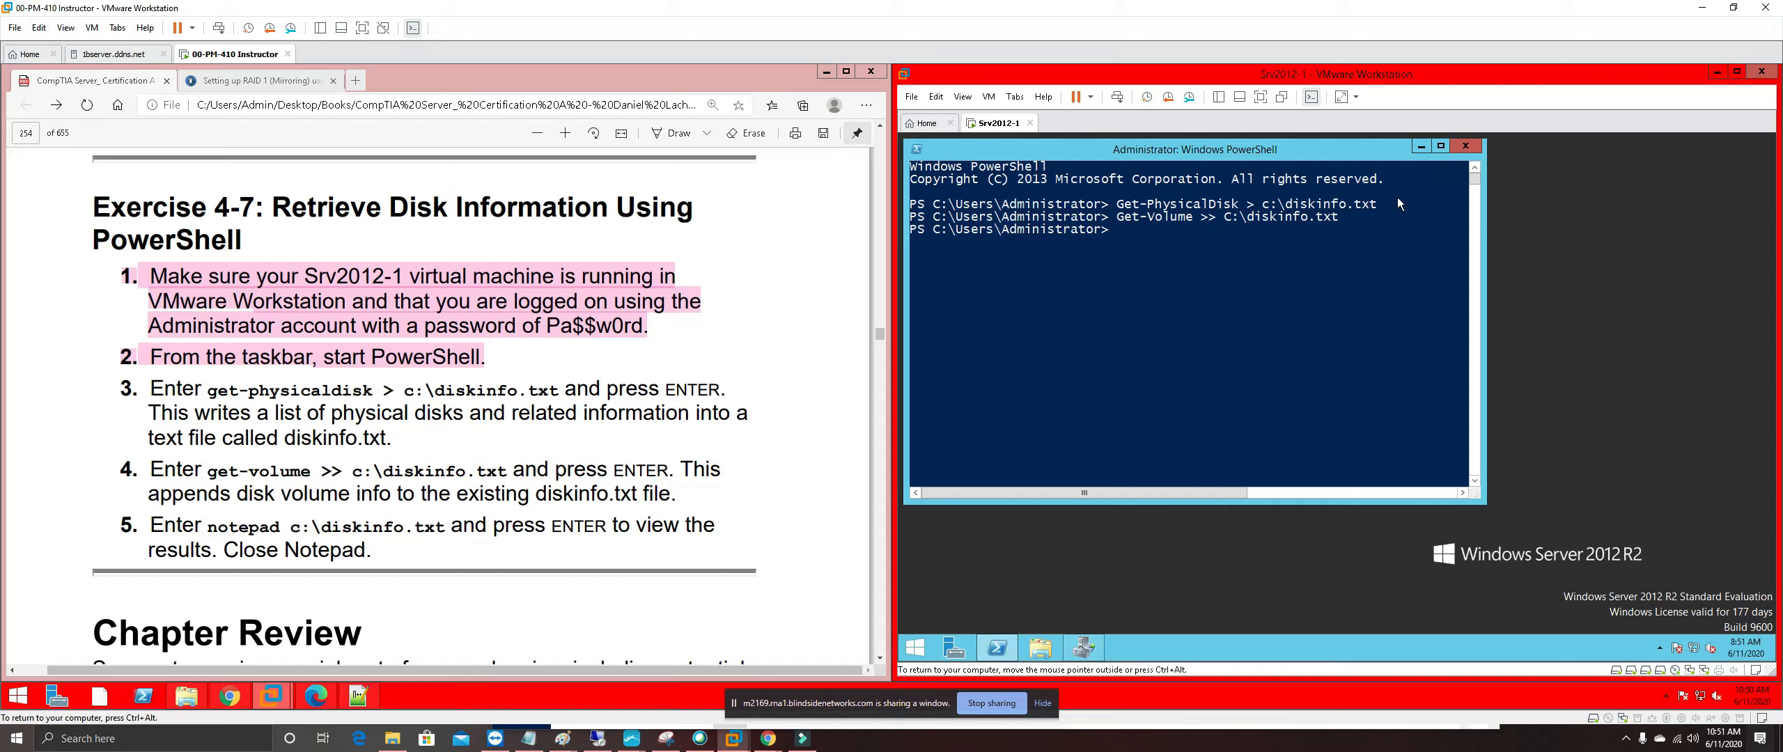
{"action": "type", "text": "n"}
{"action": "type", "text": "otpade c:"}
{"action": "type", "text": "/"}
{"action": "type", "text": "disk"}
Fix the 'notpade' typo and run notepad on C:\diskinfo.txt
{"action": "key", "text": "Tab"}
{"action": "key", "text": "Return"}
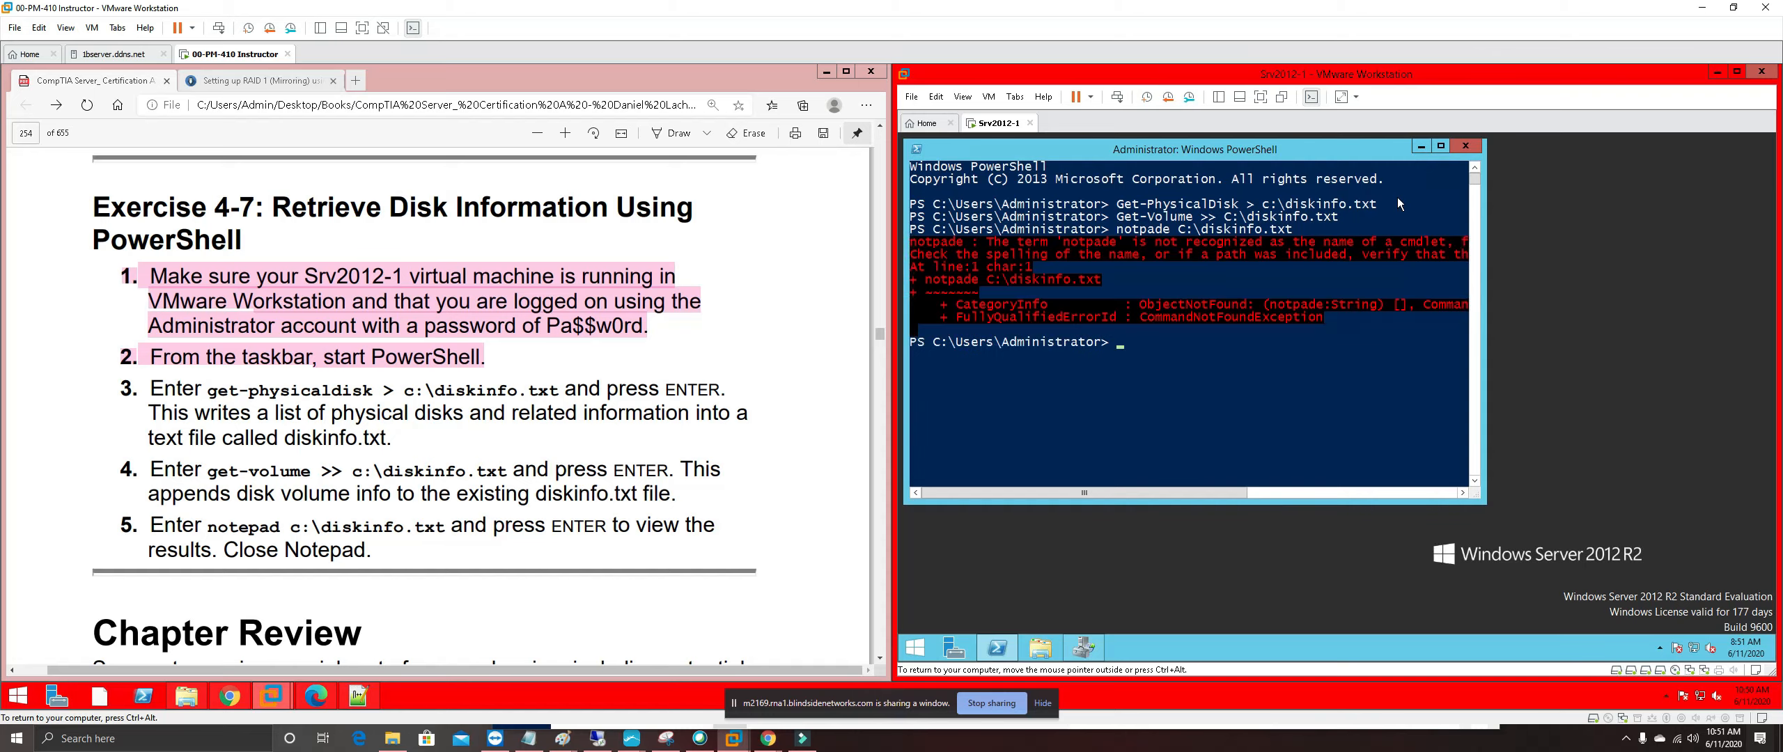
{"action": "key", "text": "Up"}
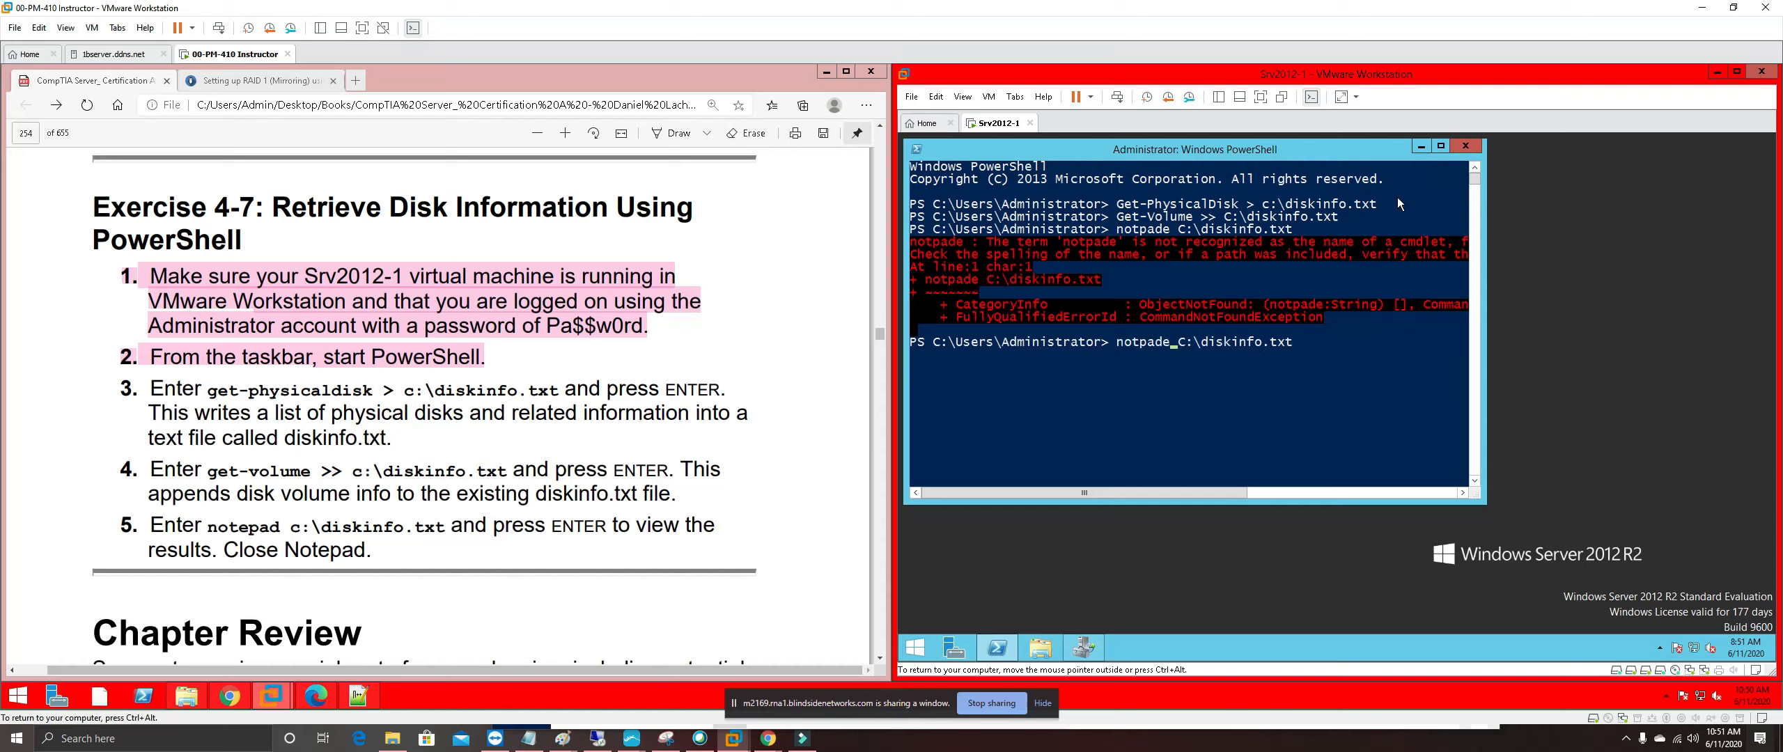
{"action": "key", "text": "BackSpace"}
{"action": "key", "text": "Left"}
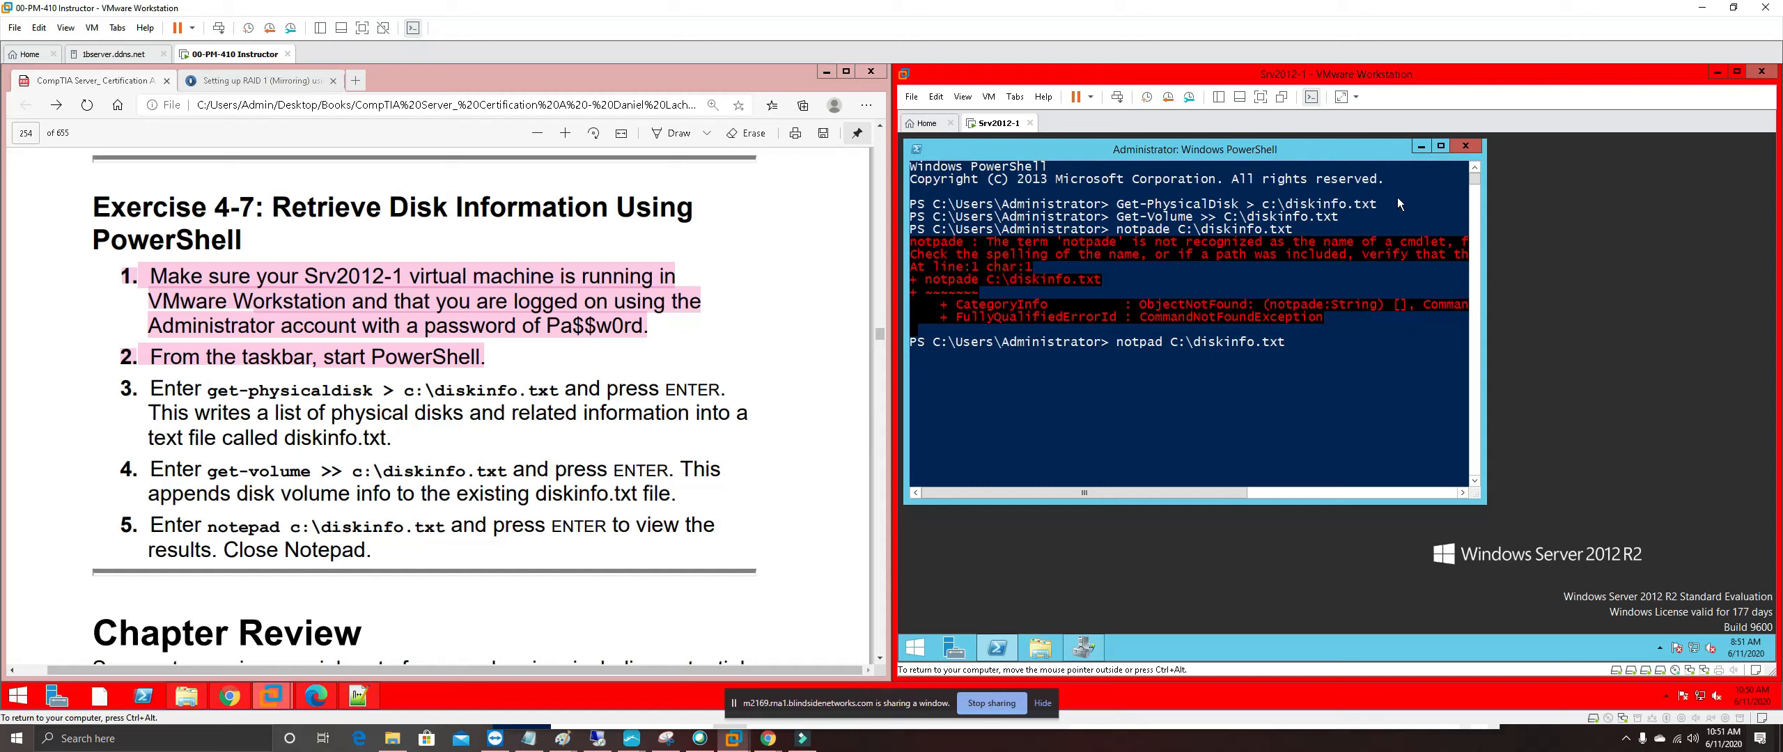
{"action": "type", "text": "e"}
{"action": "key", "text": "Return"}
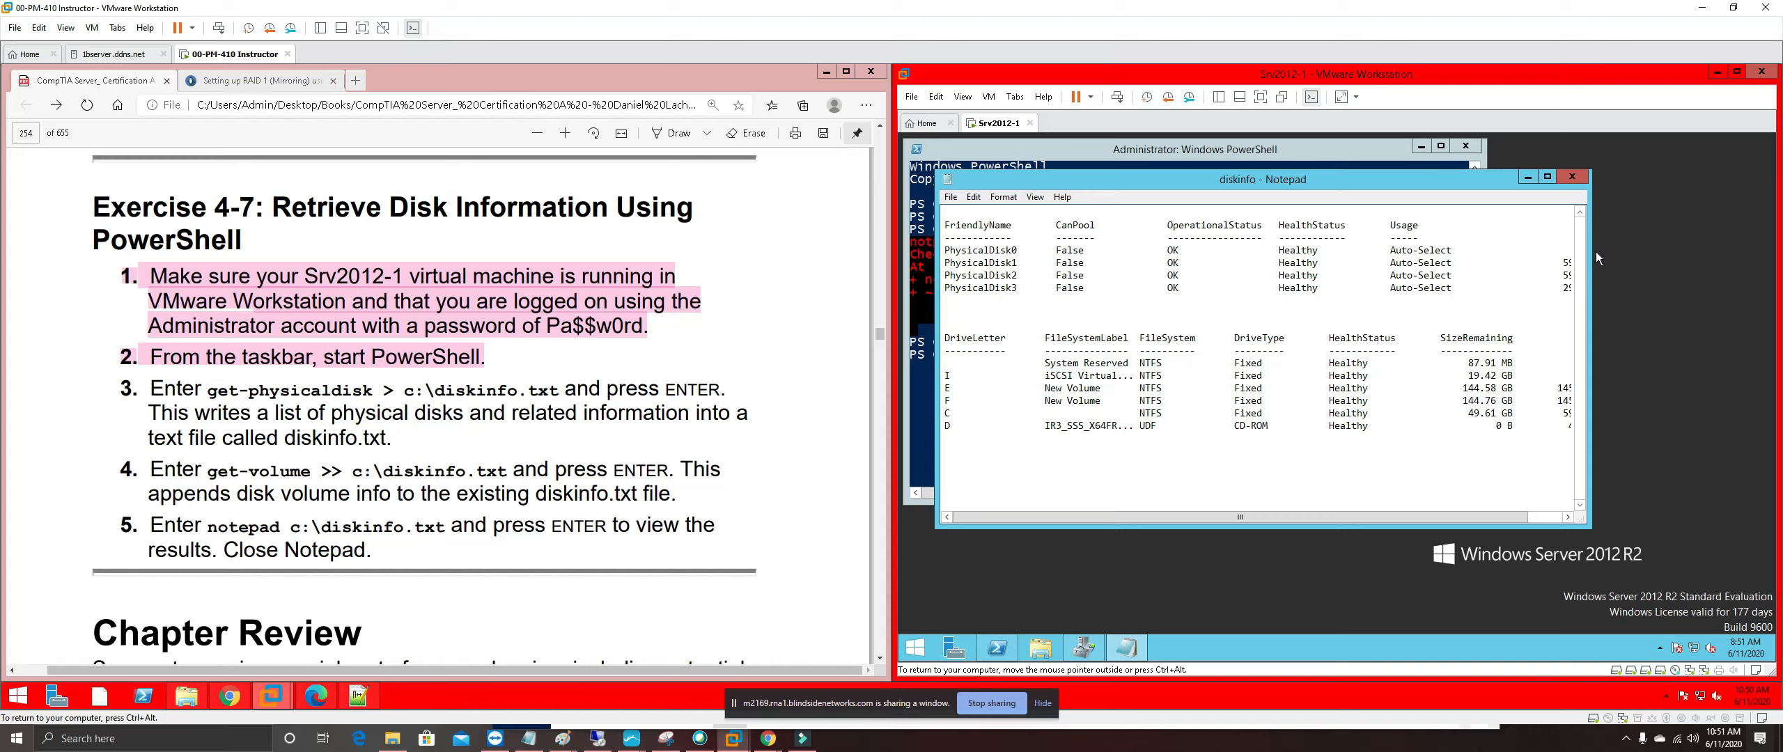
Widen Notepad so every column of the disk and volume listing shows
{"action": "left_click_drag", "start_coordinate": [1590, 255], "coordinate": [1773, 224]}
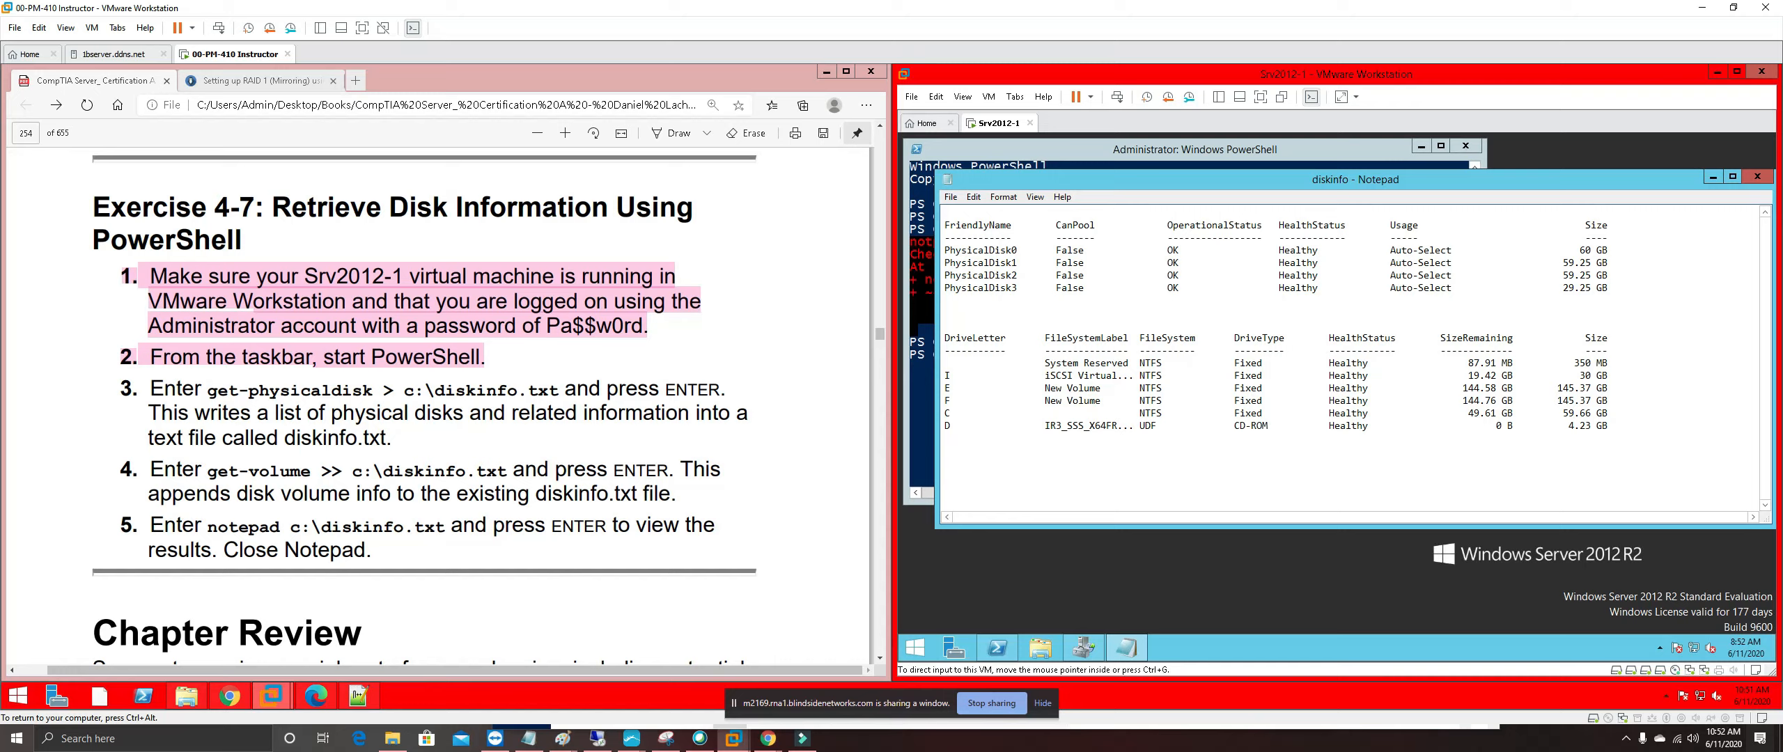
{"action": "left_click", "coordinate": [613, 603]}
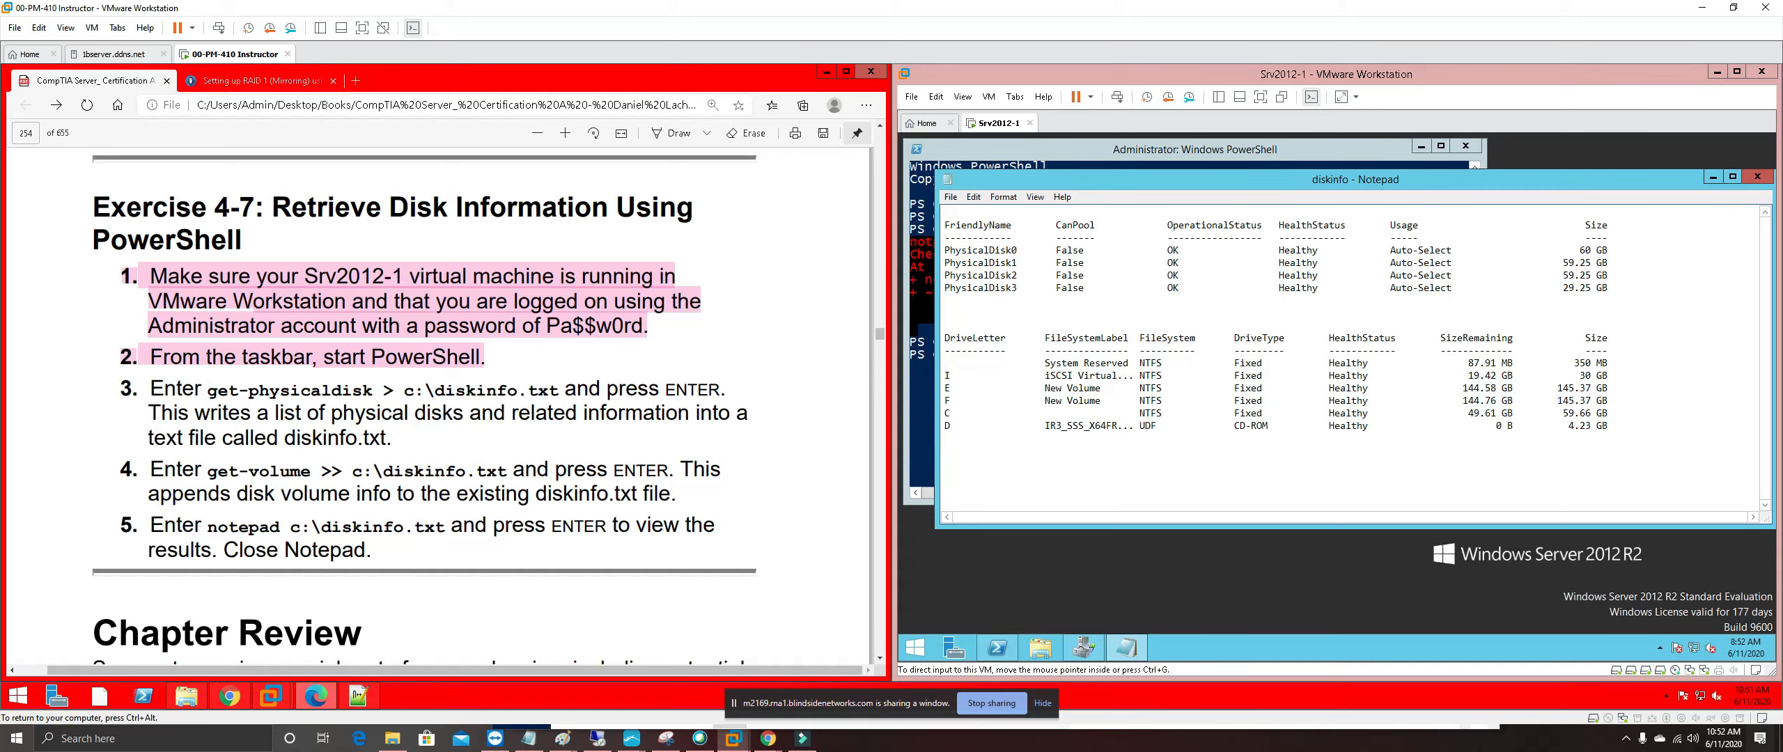
{"action": "scroll", "coordinate": [614, 551], "scroll_direction": "down", "scroll_amount": 1}
{"action": "scroll", "coordinate": [614, 552], "scroll_direction": "down", "scroll_amount": 3}
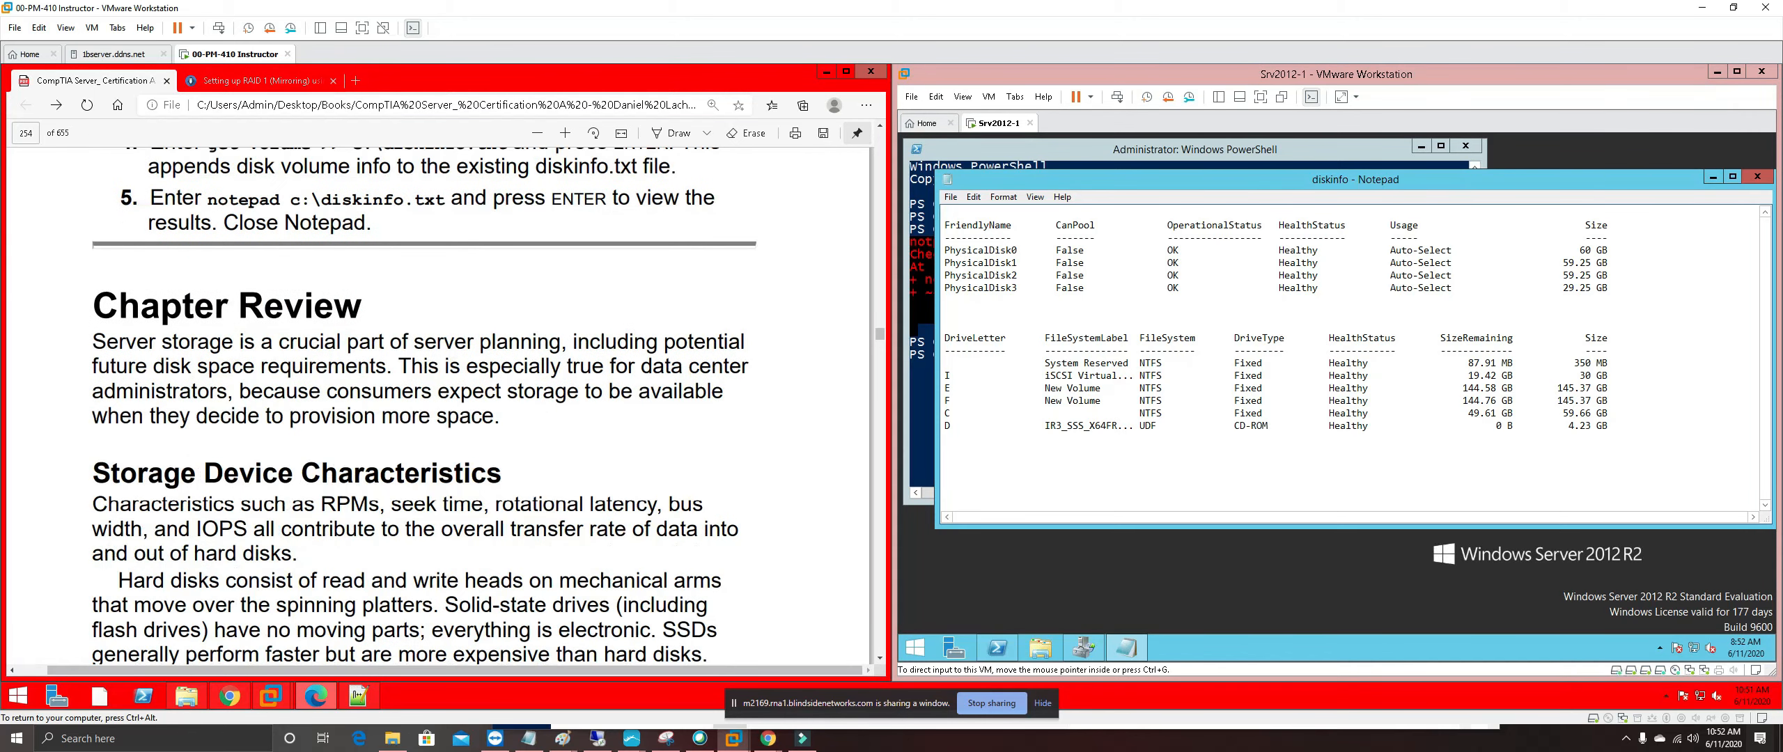
{"action": "scroll", "coordinate": [614, 551], "scroll_direction": "up", "scroll_amount": 4}
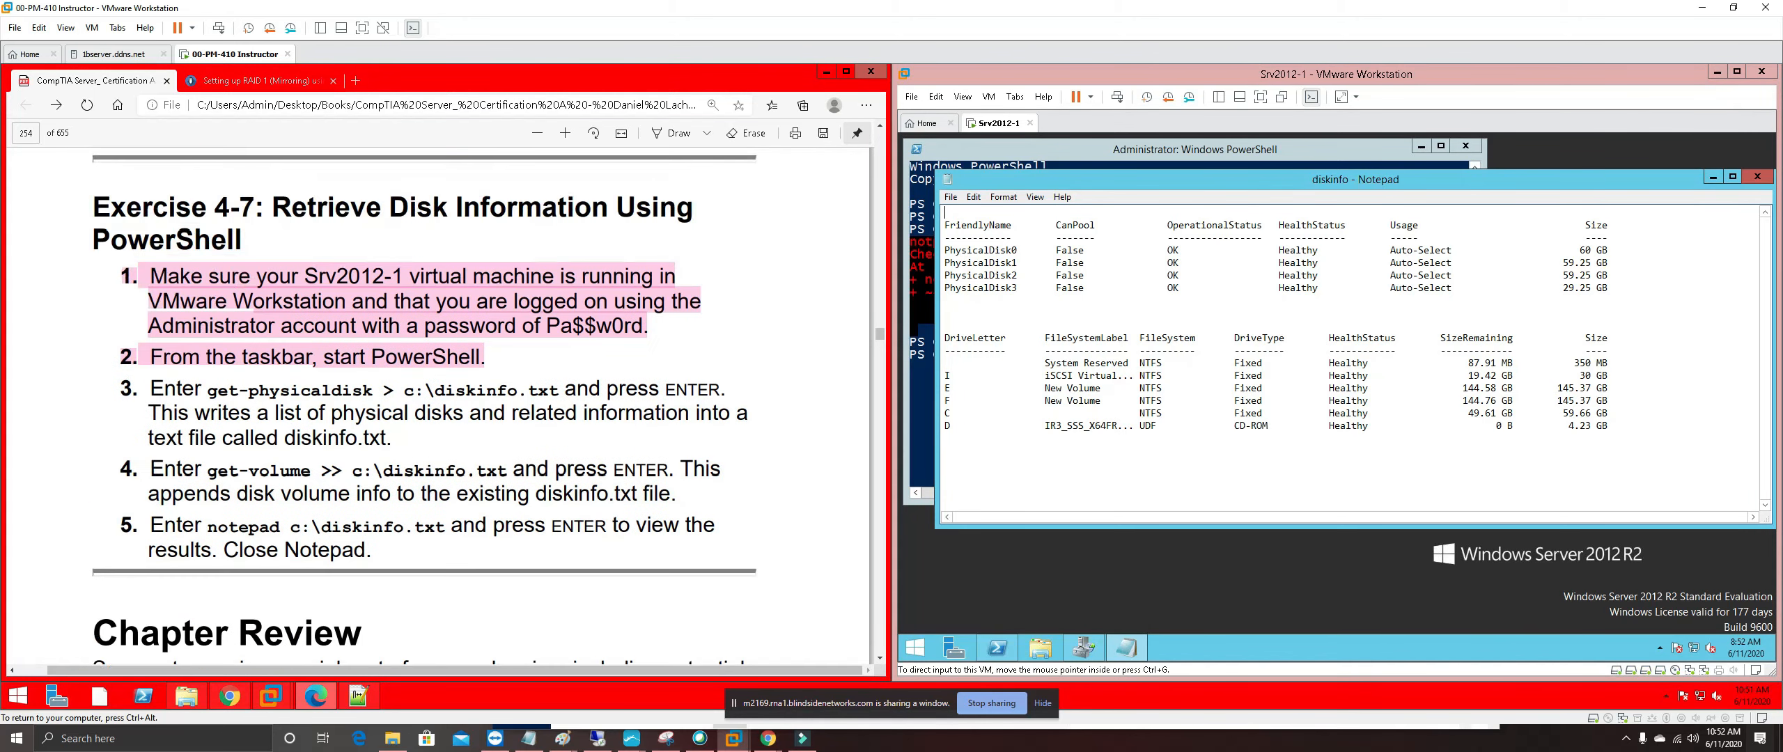